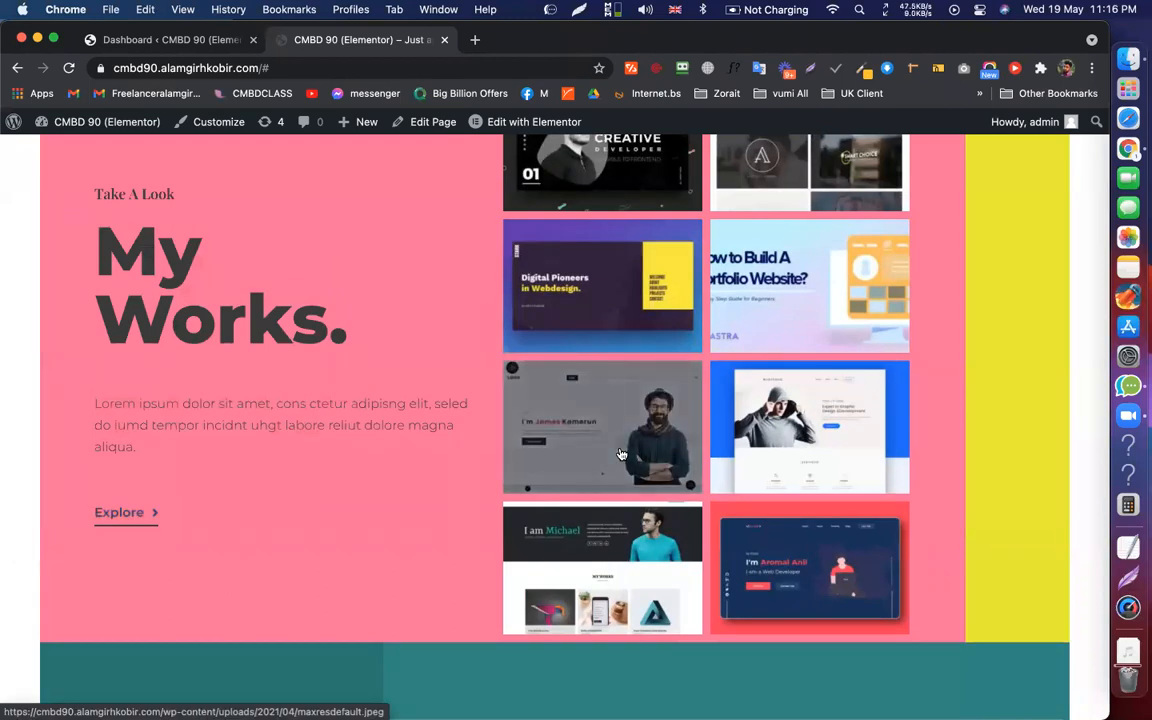
# Scroll through the live homepage, then return to the site's home page
pyautogui.scroll(-8, 180, 437)
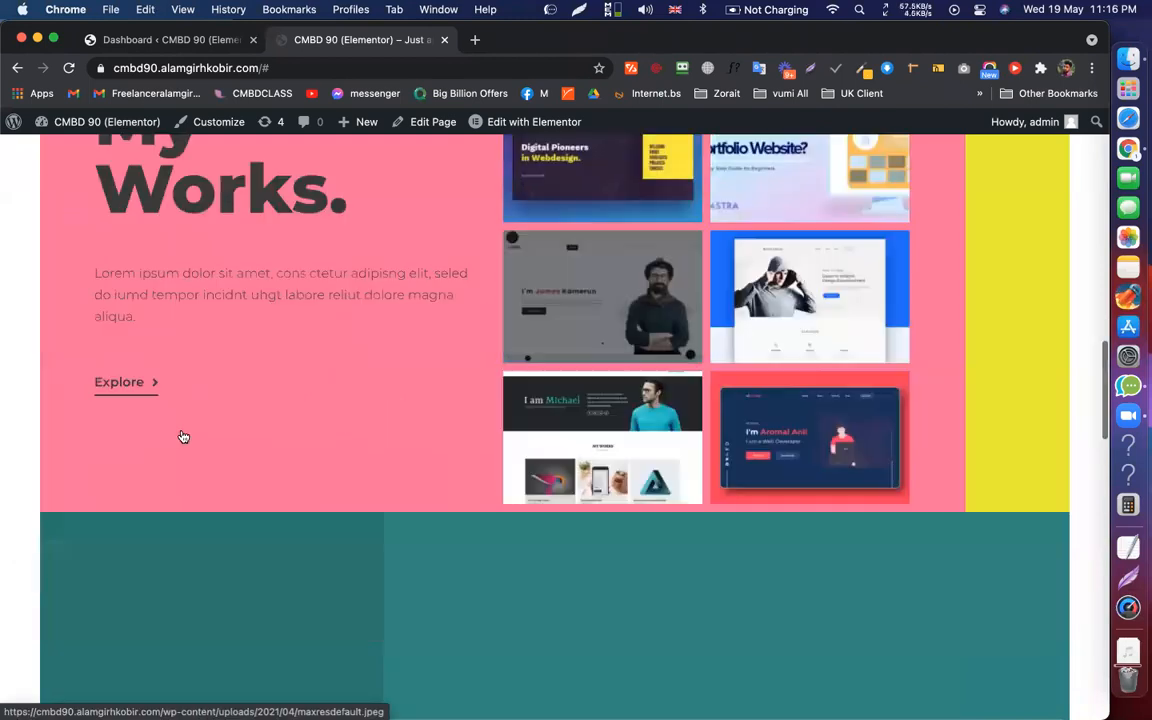
pyautogui.scroll(2, 183, 437)
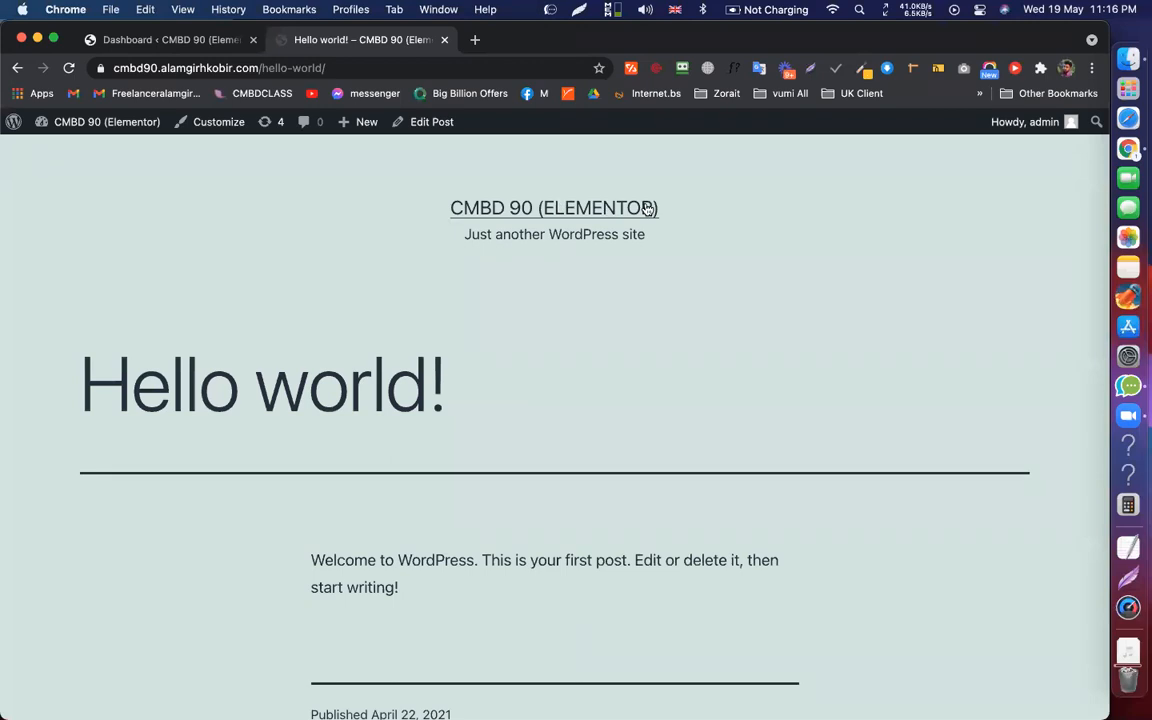
pyautogui.scroll(-10, 650, 206)
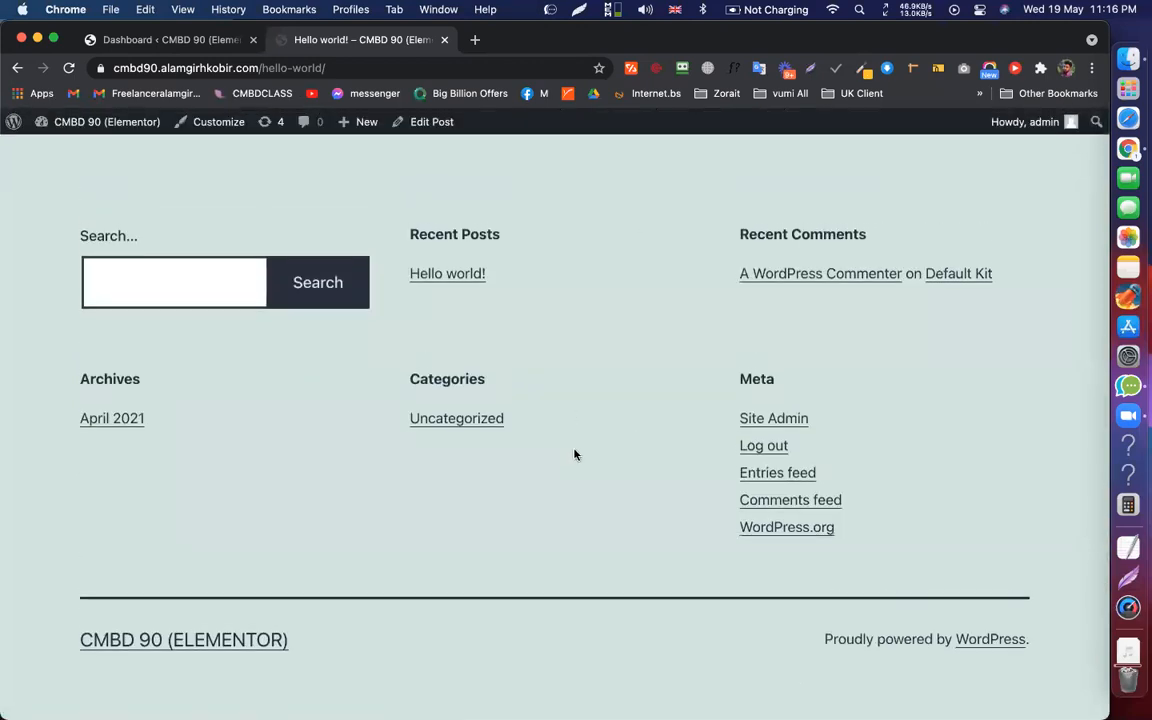
pyautogui.click(16, 69)
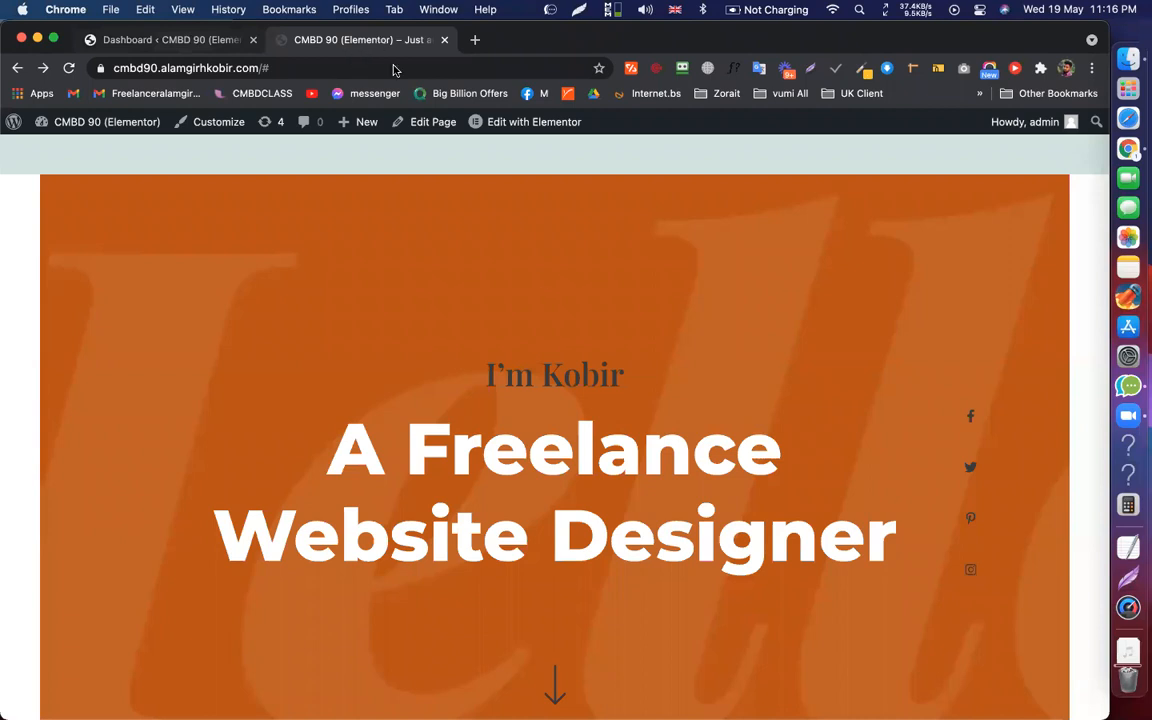
# Switch to the WordPress admin Dashboard tab
pyautogui.hotkey('ctrl', 'shift', 'Tab')
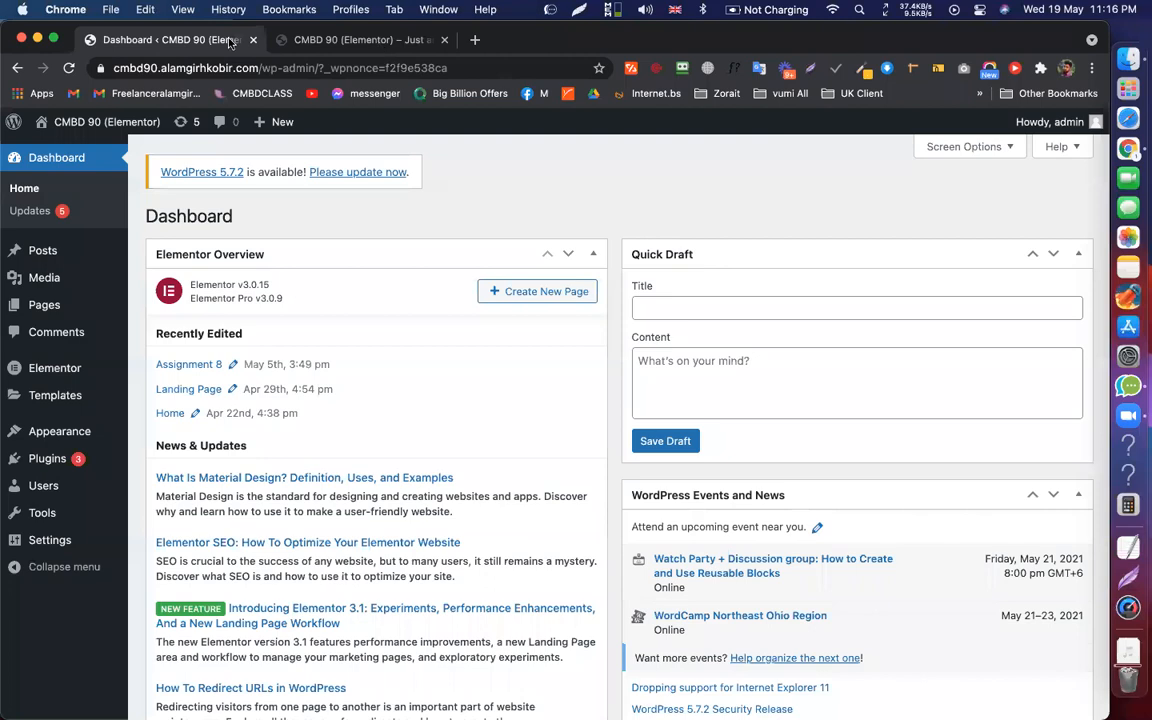
pyautogui.hotkey('ctrl', 'Tab')
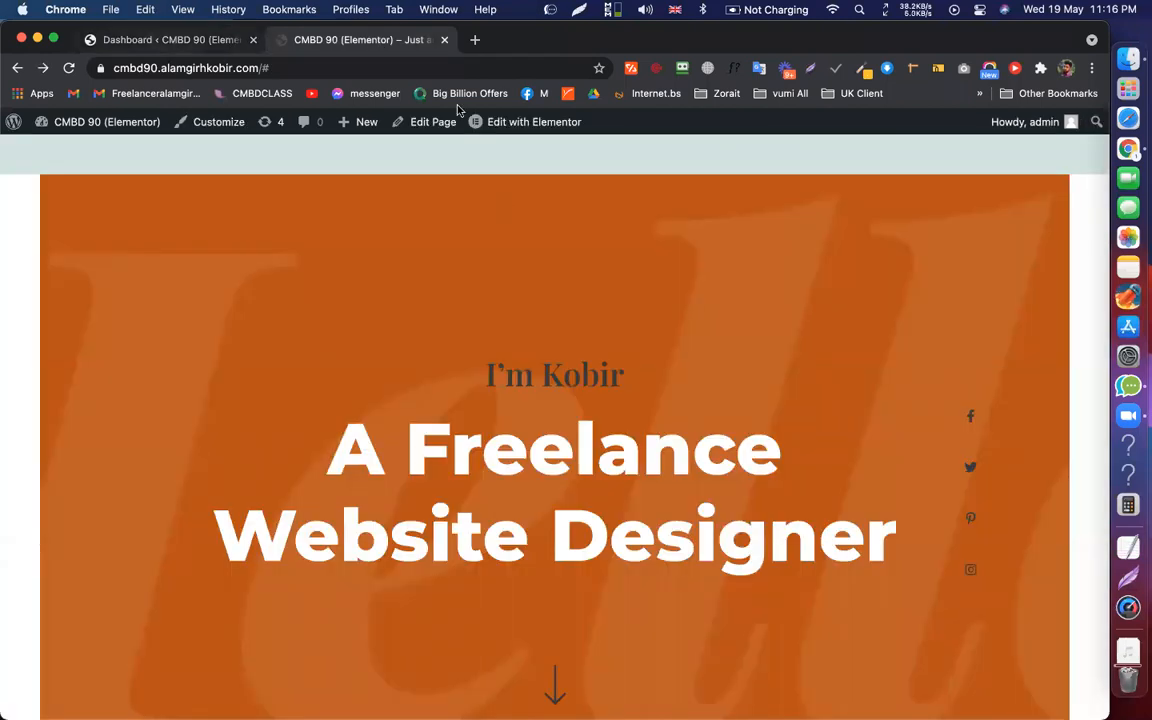
pyautogui.hotkey('ctrl', 'shift', 'Tab')
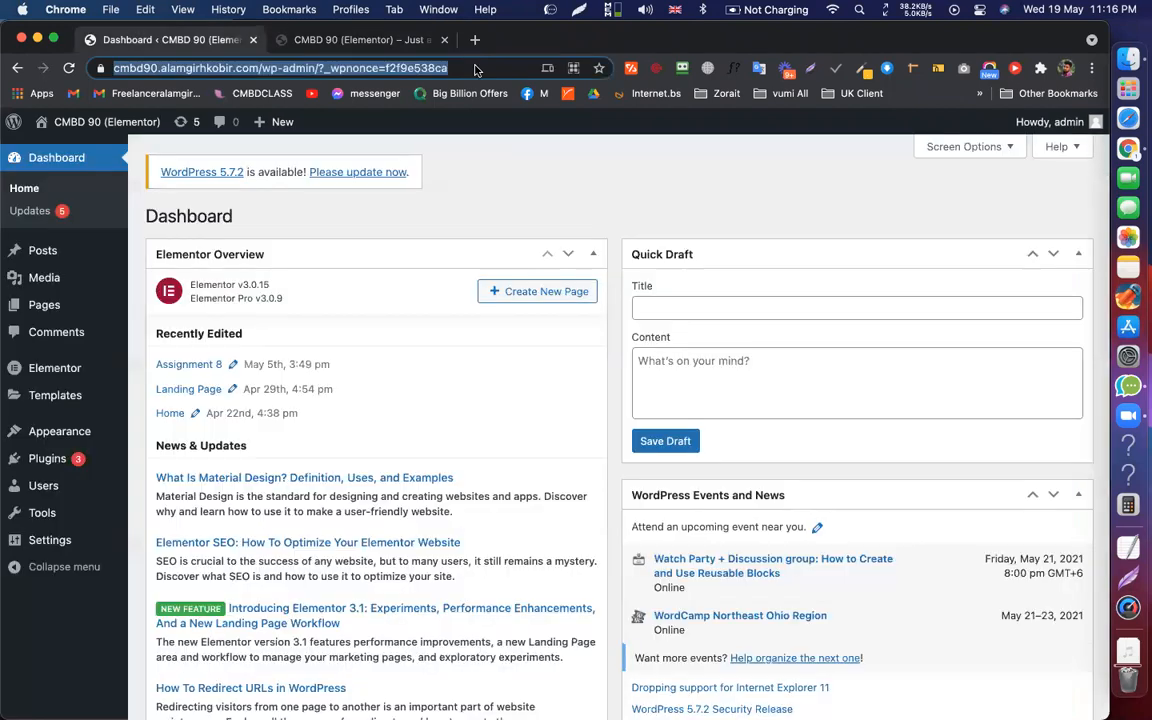
pyautogui.press('super+t')
pyautogui.write('head')
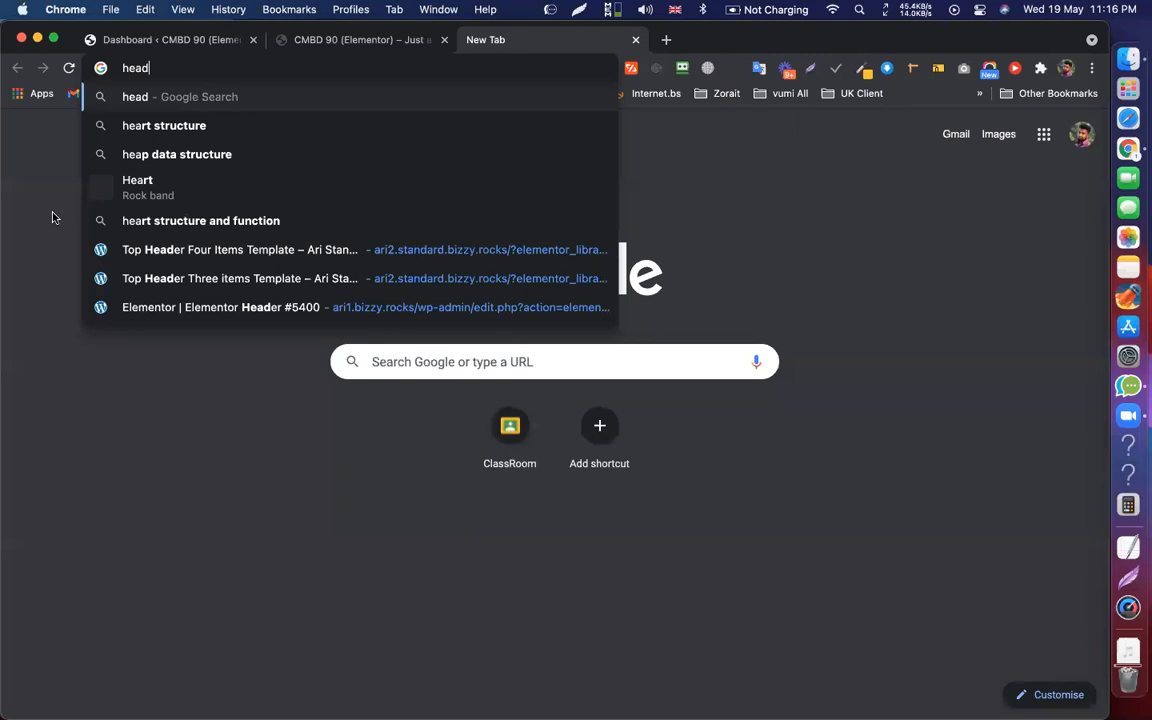
pyautogui.write('er')
pyautogui.press('Return')
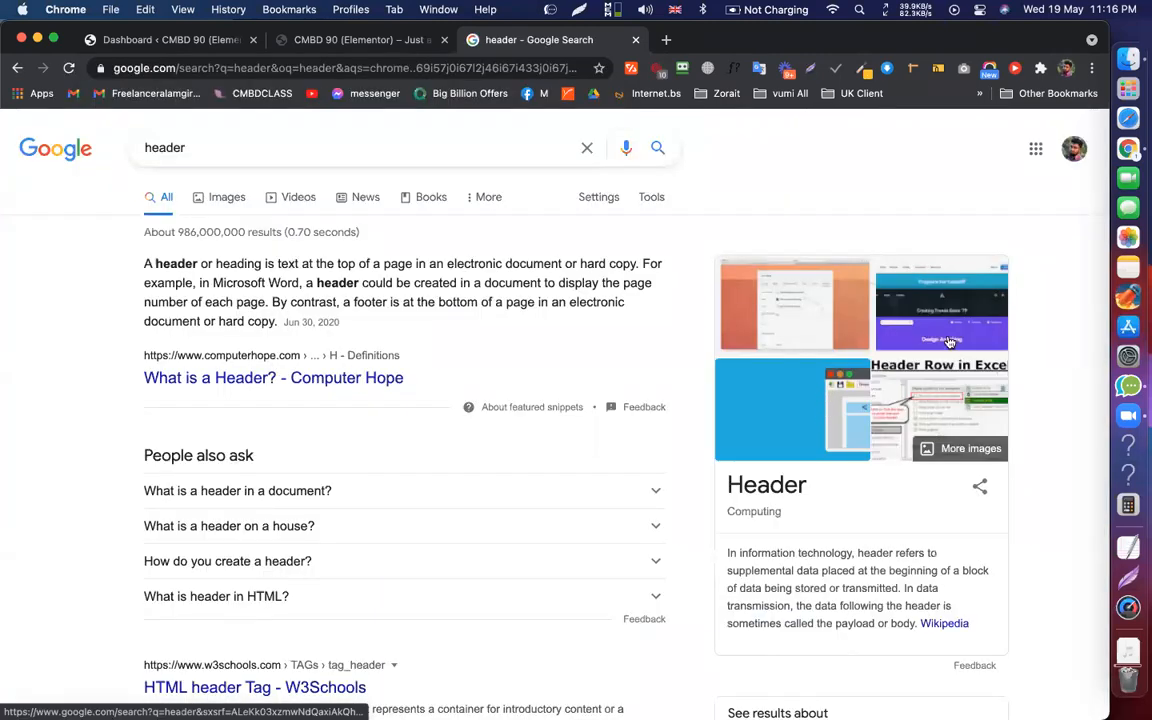
pyautogui.click(776, 449)
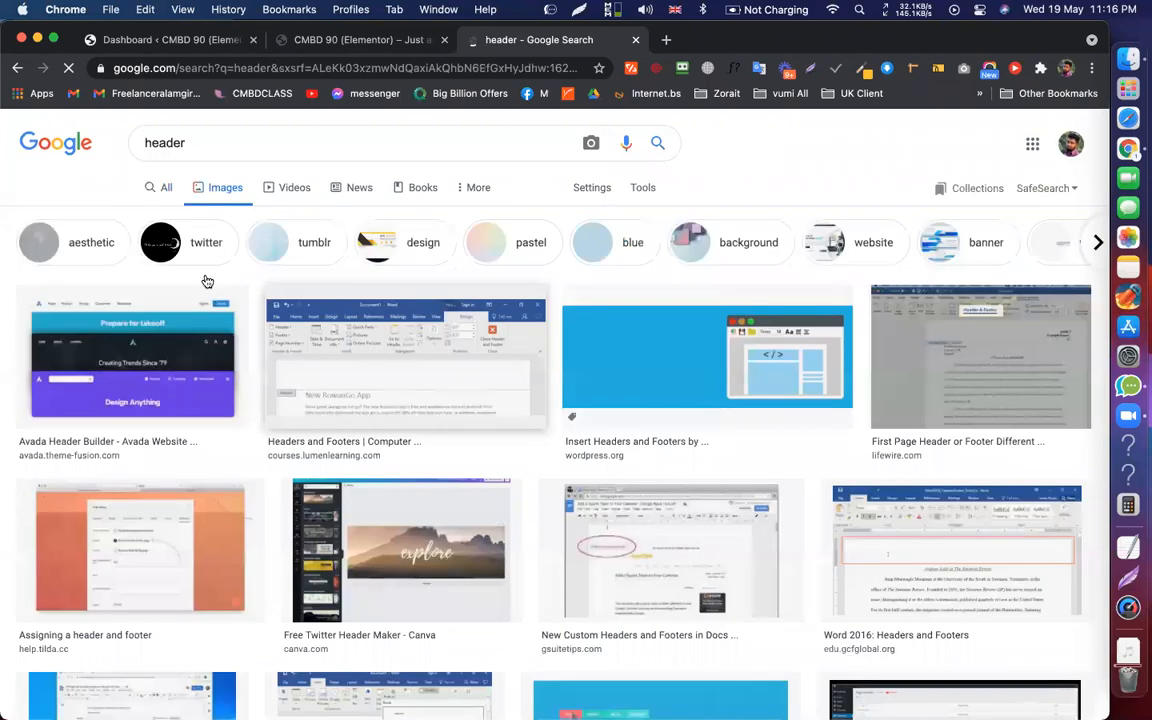
pyautogui.scroll(-3, 207, 281)
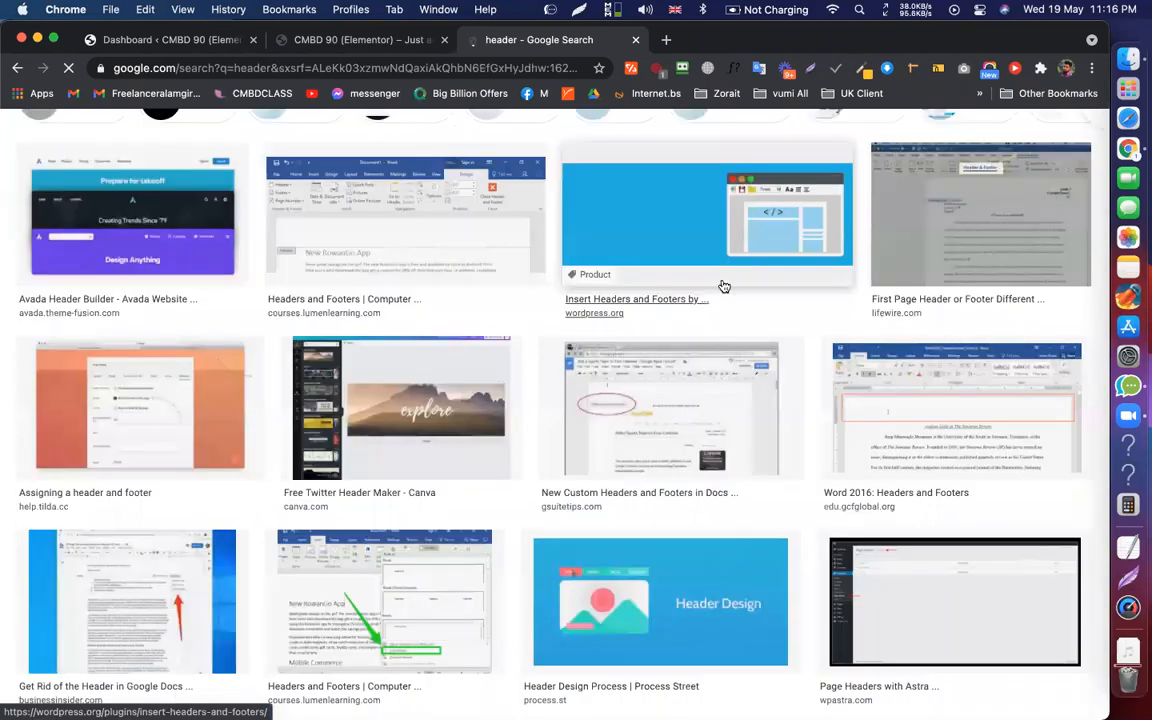
pyautogui.scroll(-2, 660, 258)
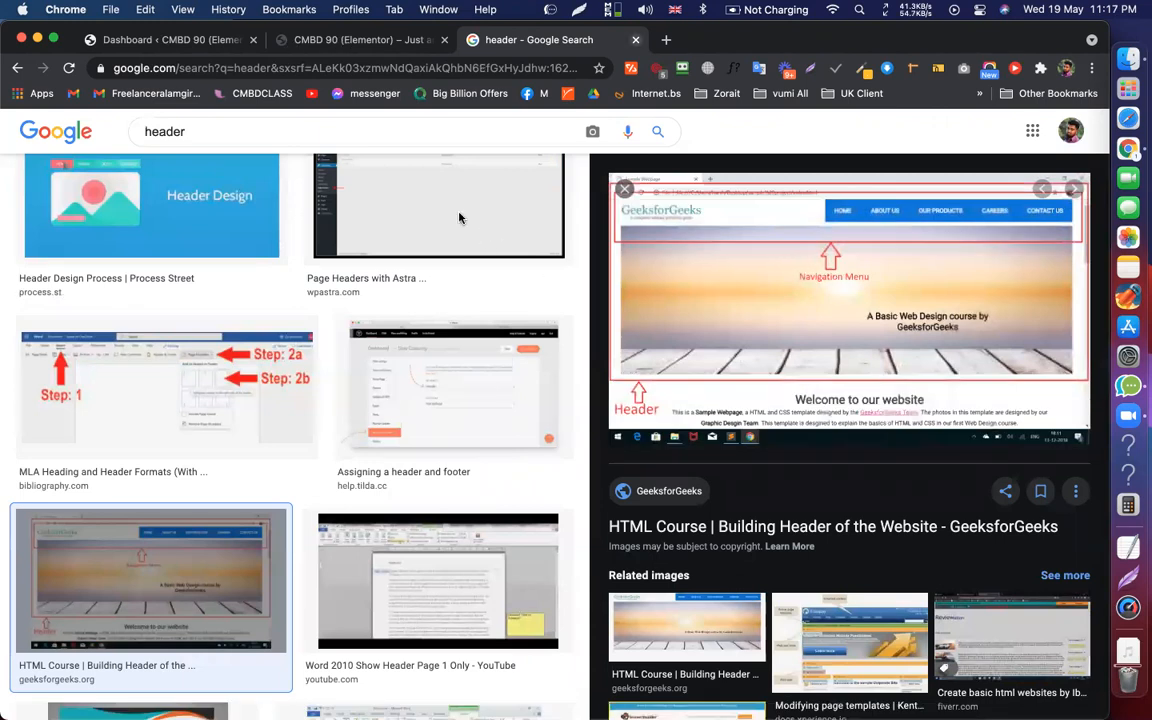
pyautogui.press('super+1')
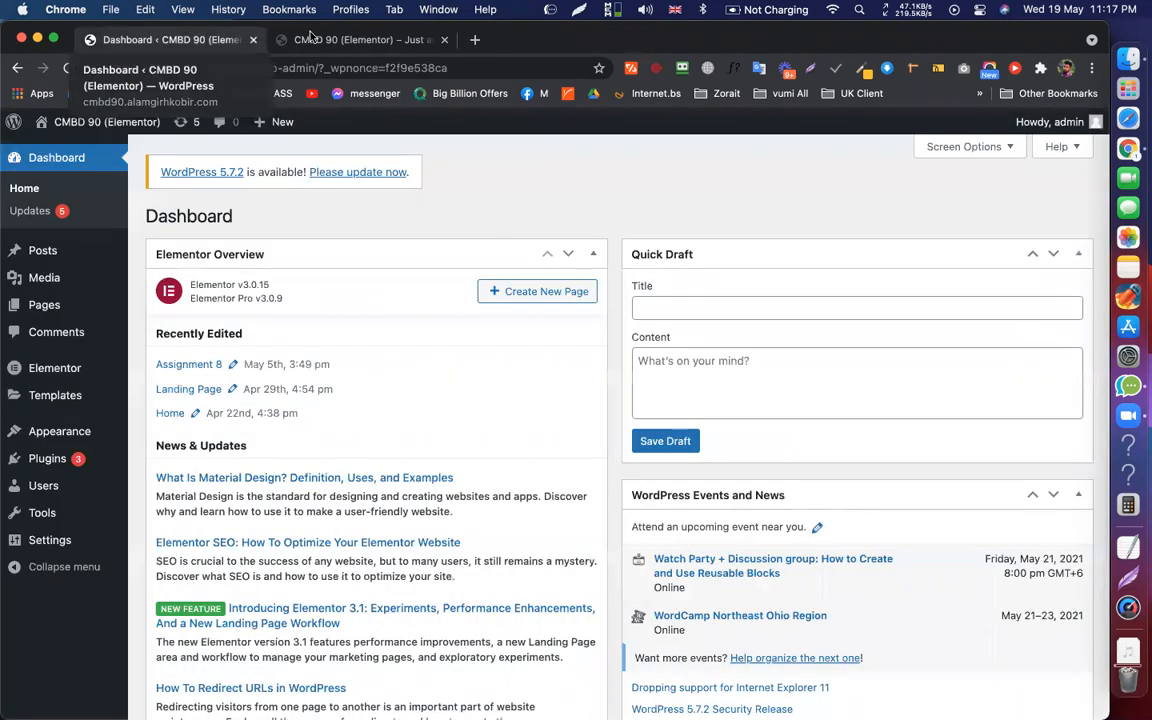
# Switch to the live site tab and scroll through the homepage
pyautogui.click(305, 39)
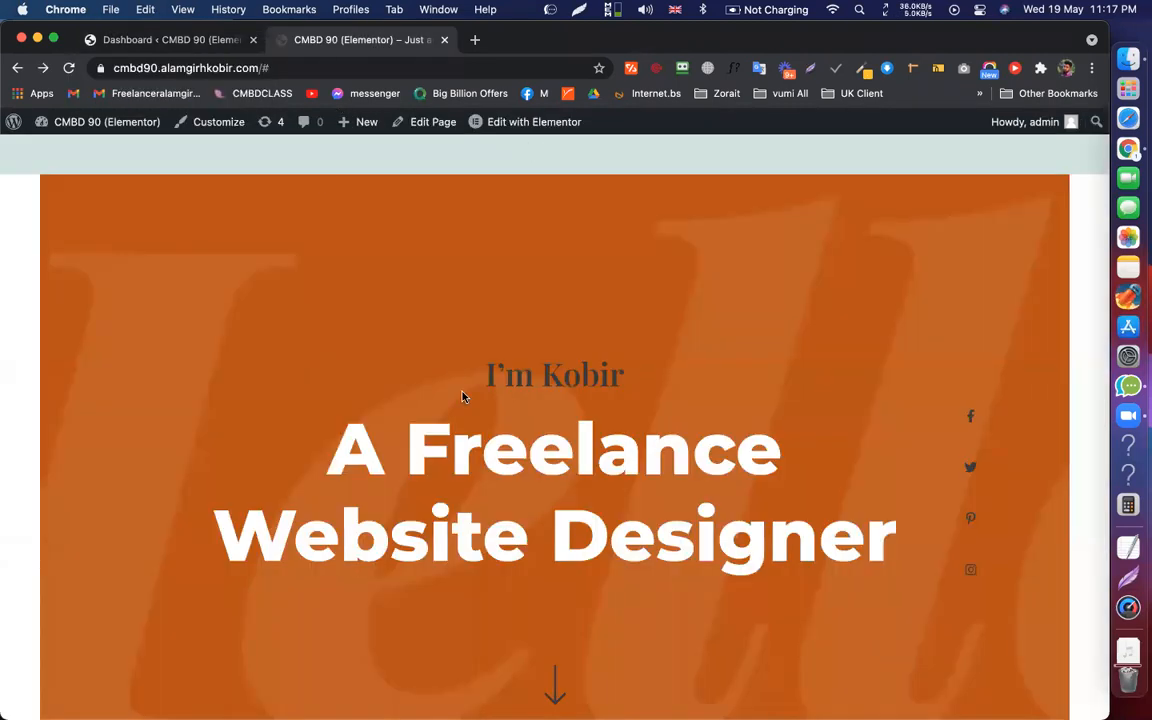
pyautogui.scroll(-10, 463, 395)
pyautogui.scroll(10, 463, 397)
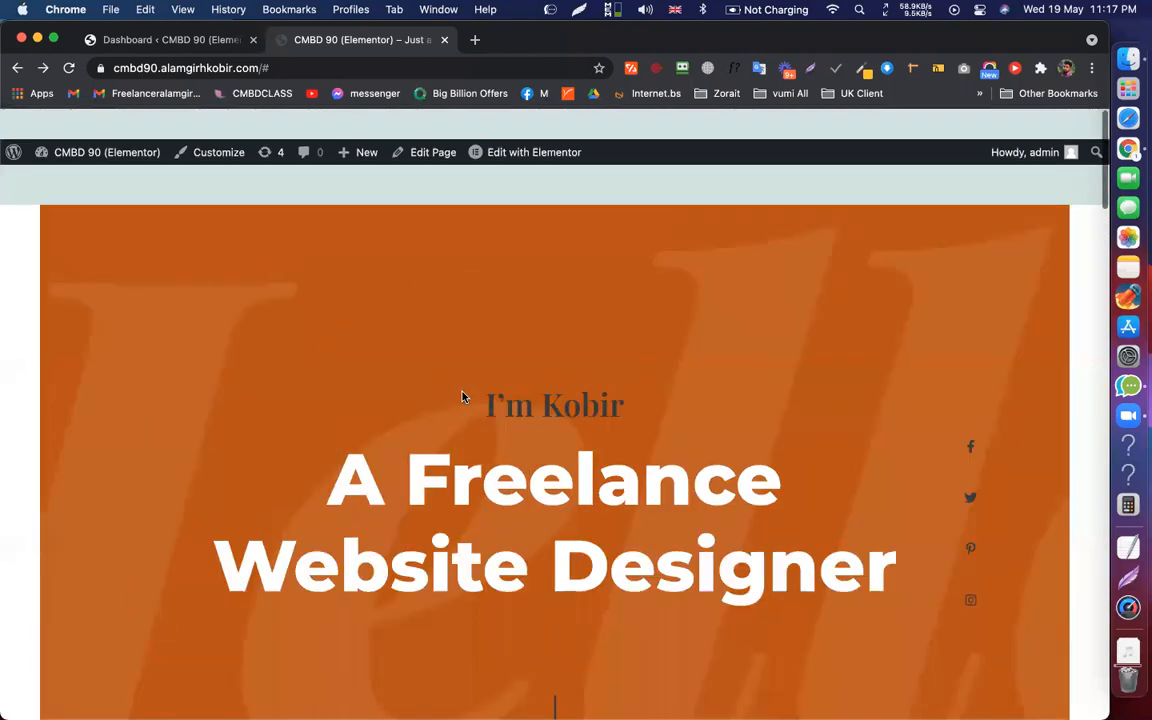
pyautogui.scroll(-5, 463, 397)
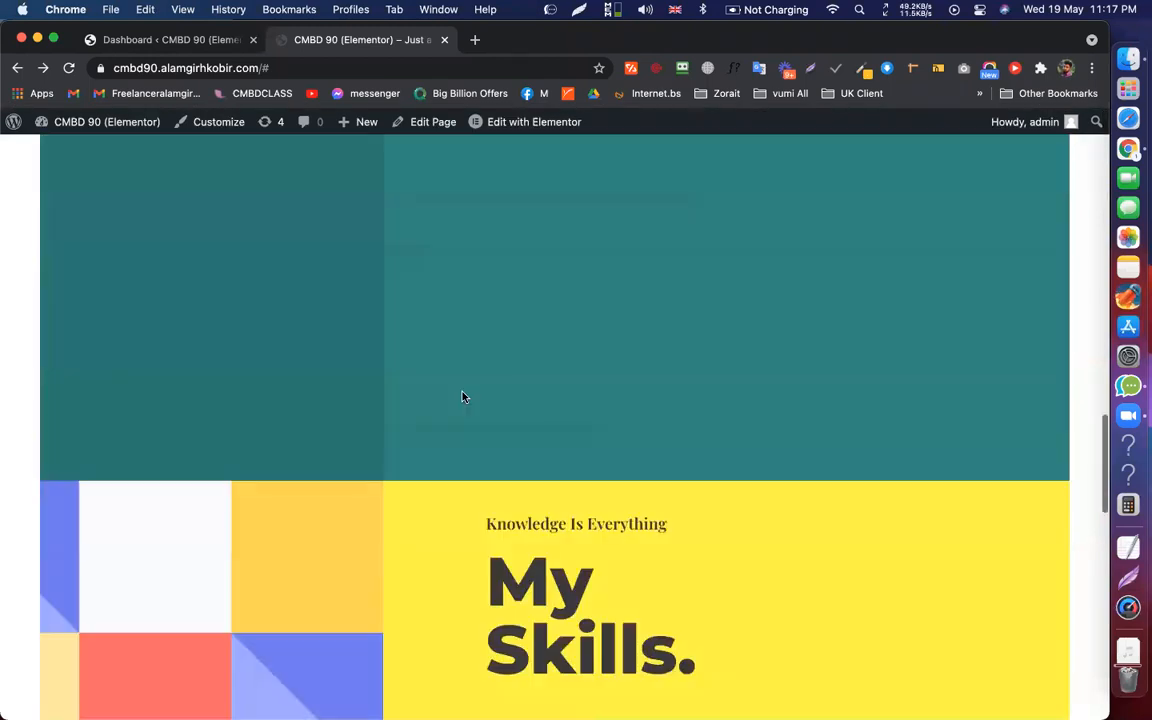
pyautogui.scroll(4, 456, 270)
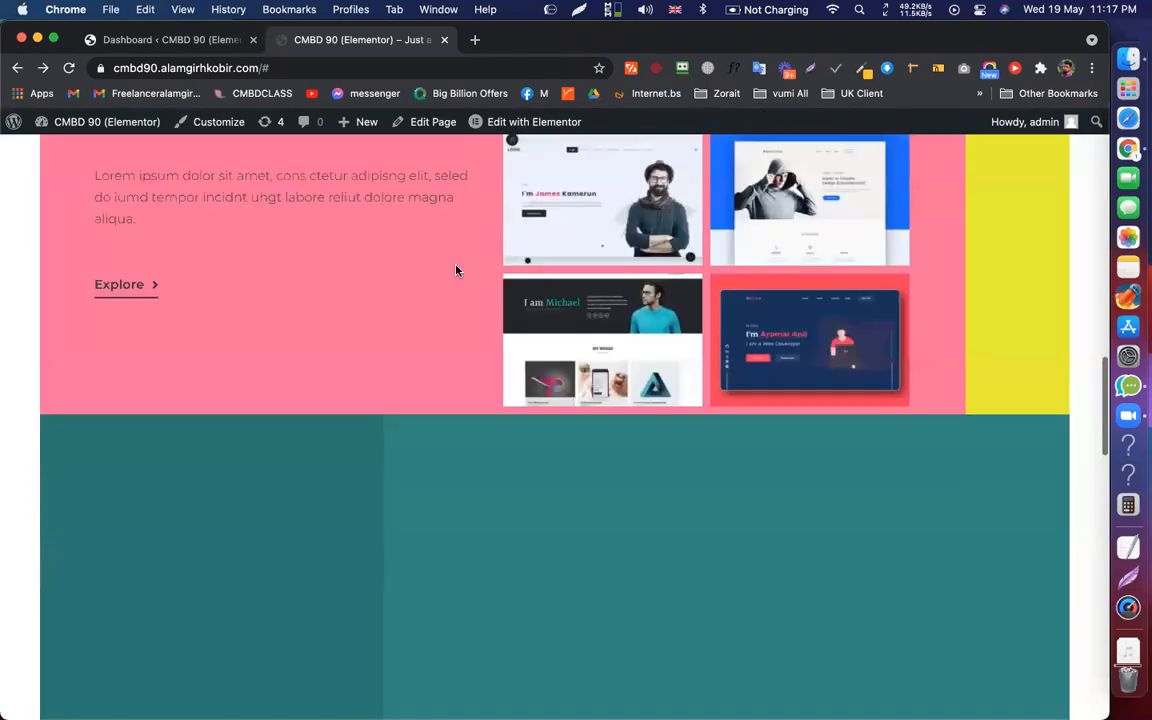
pyautogui.scroll(5, 456, 270)
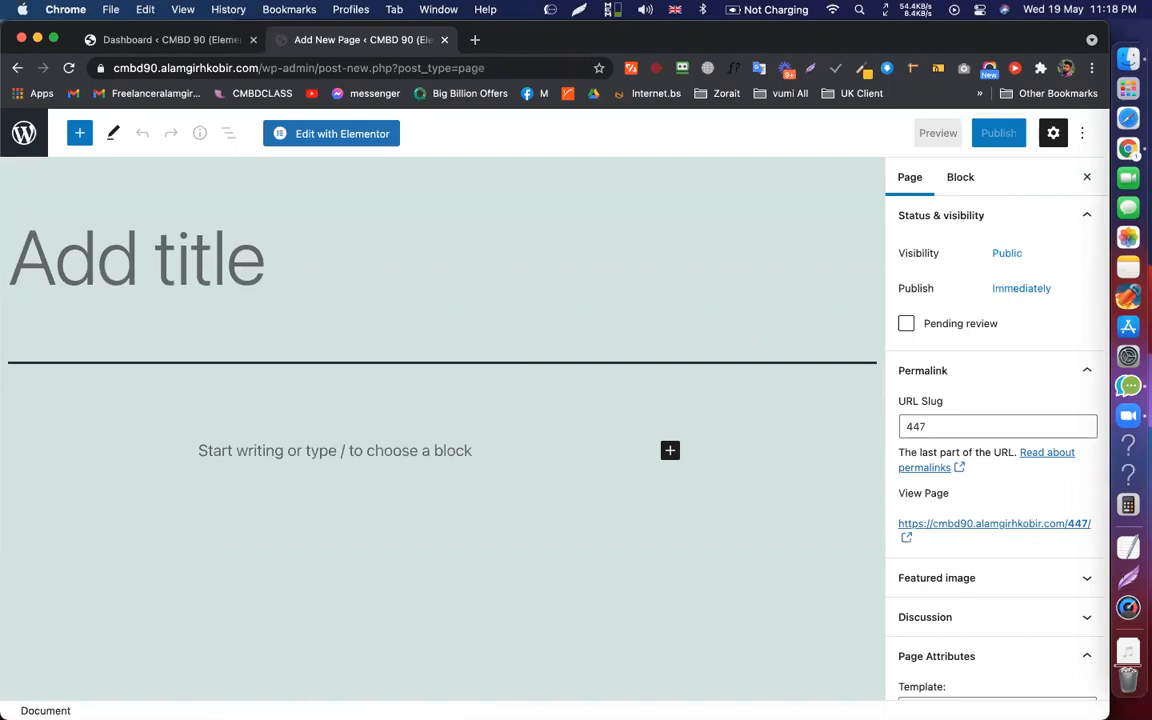
# Title the new page 'About', publish it, and return to the Pages list
pyautogui.write('About')
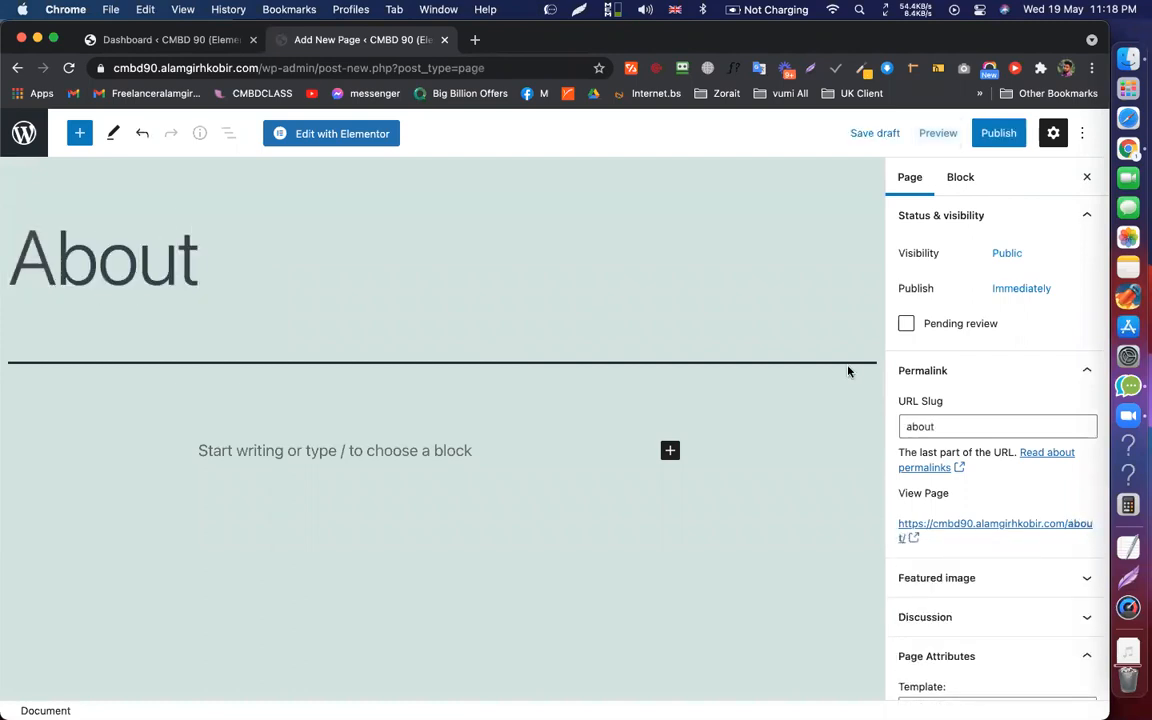
pyautogui.click(968, 138)
pyautogui.click(943, 138)
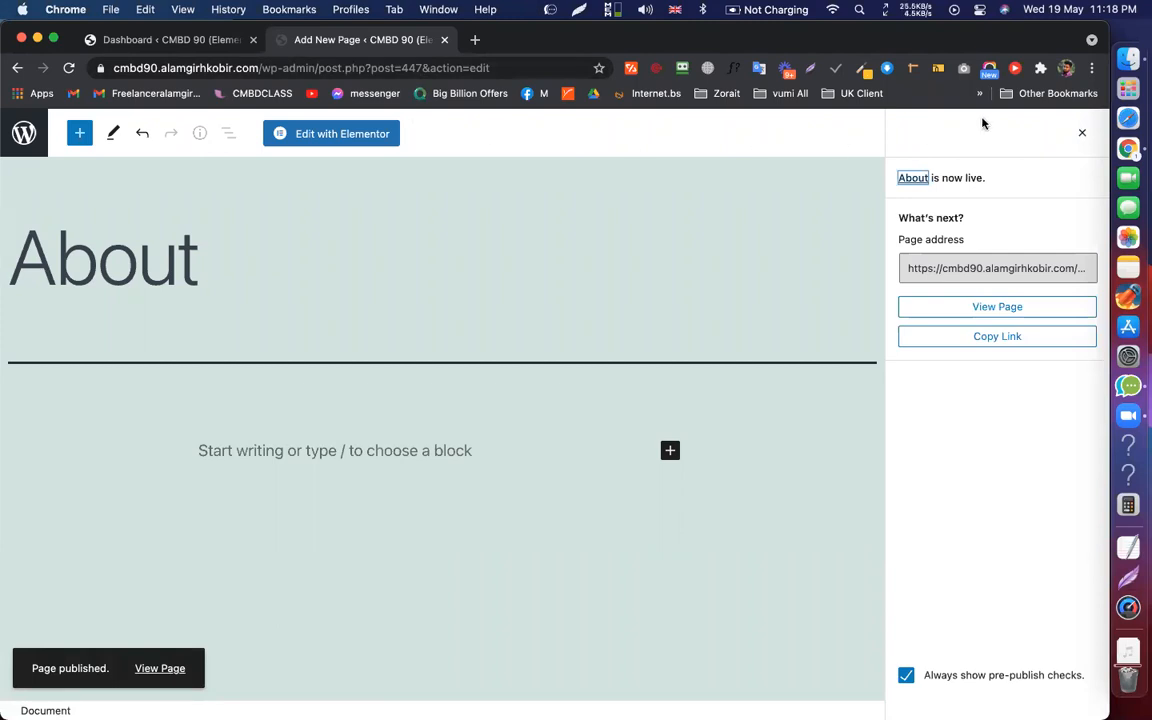
pyautogui.click(1081, 133)
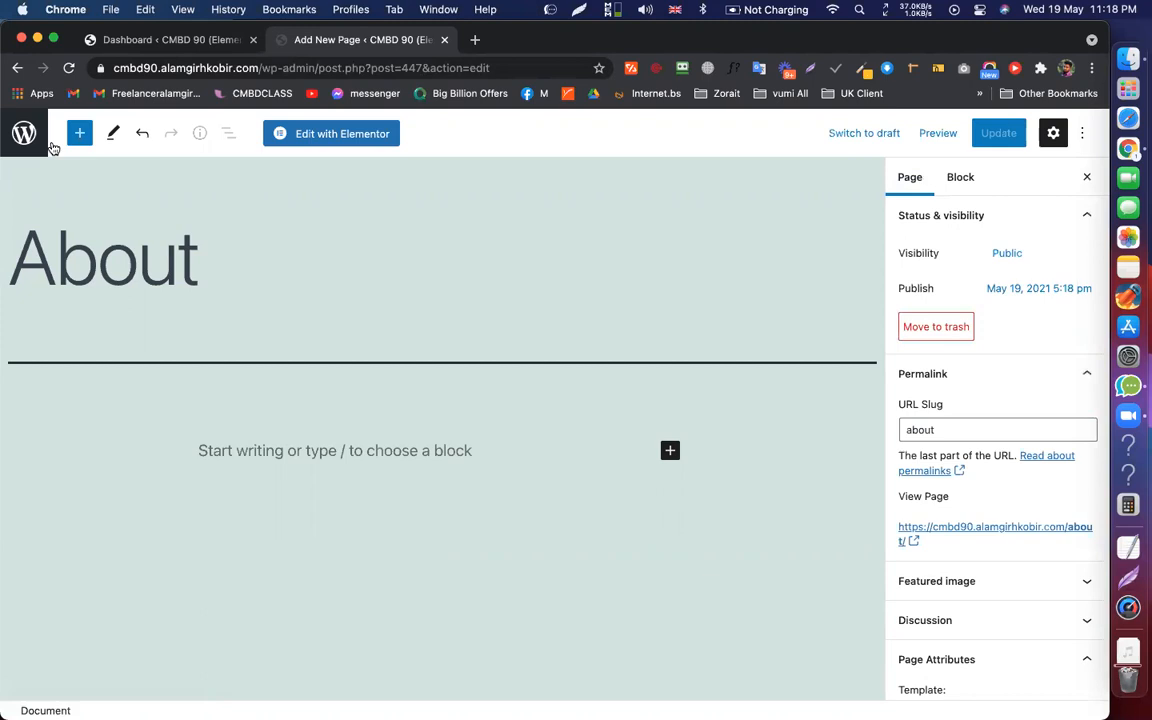
pyautogui.click(43, 68)
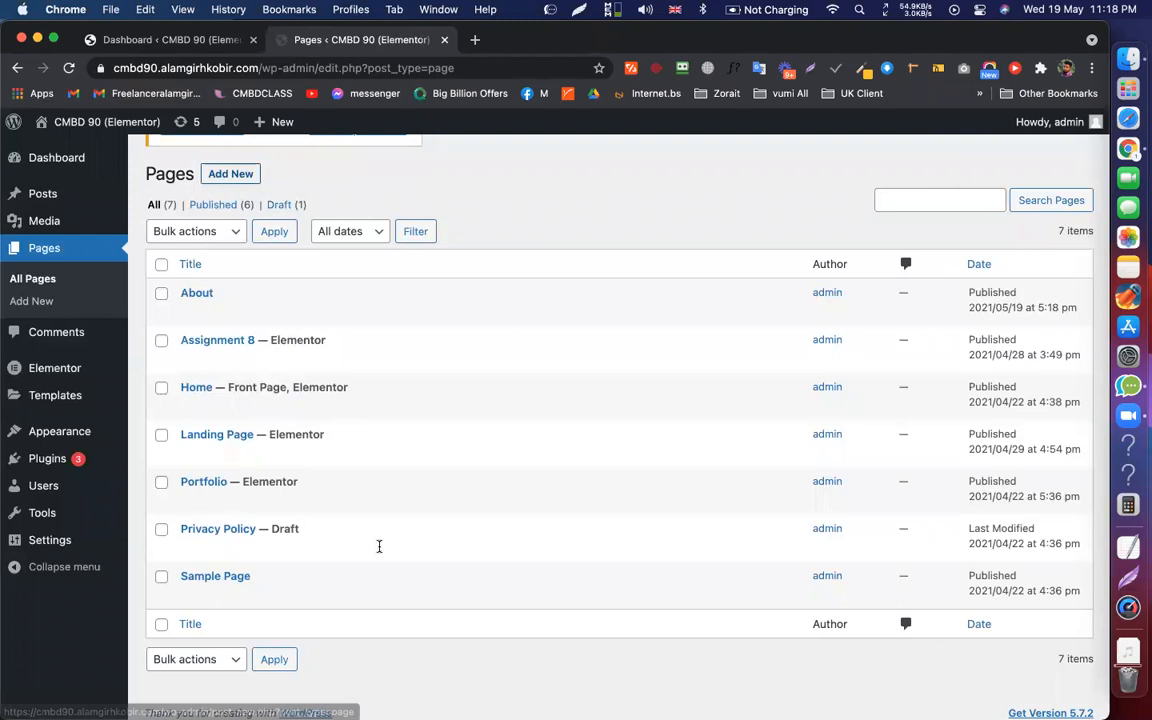
# Switch to the admin tab and review the list of pages
pyautogui.hotkey('ctrl', 'shift', 'Tab')
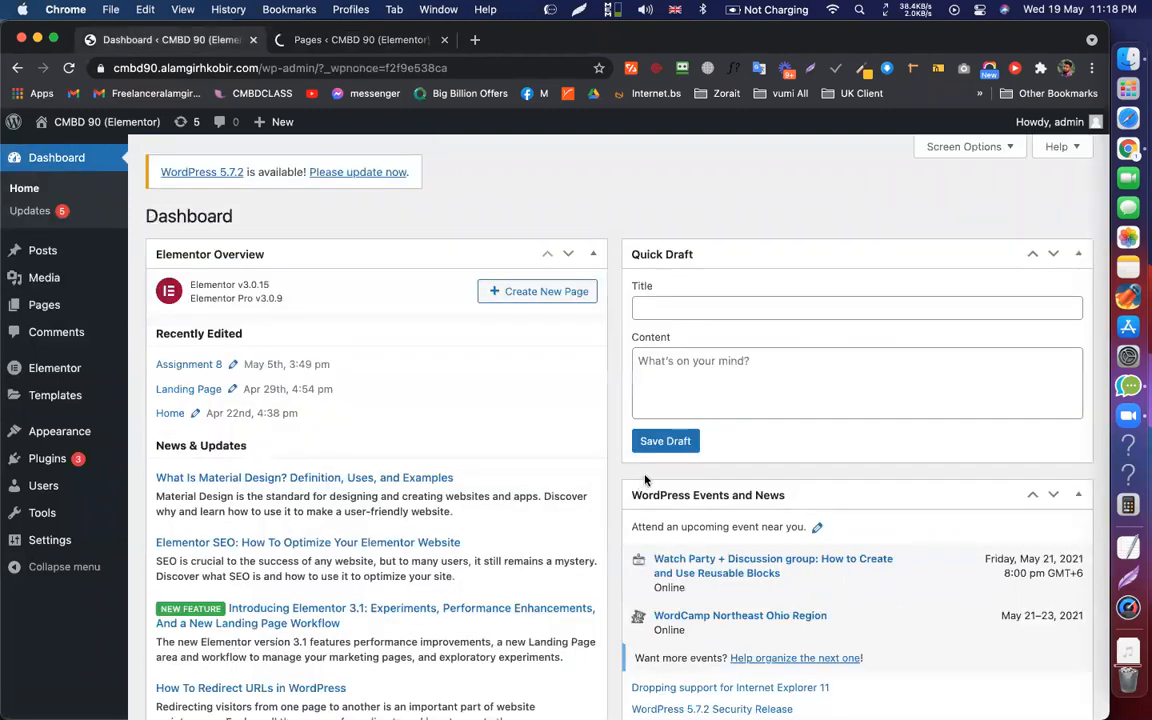
pyautogui.scroll(-3, 643, 480)
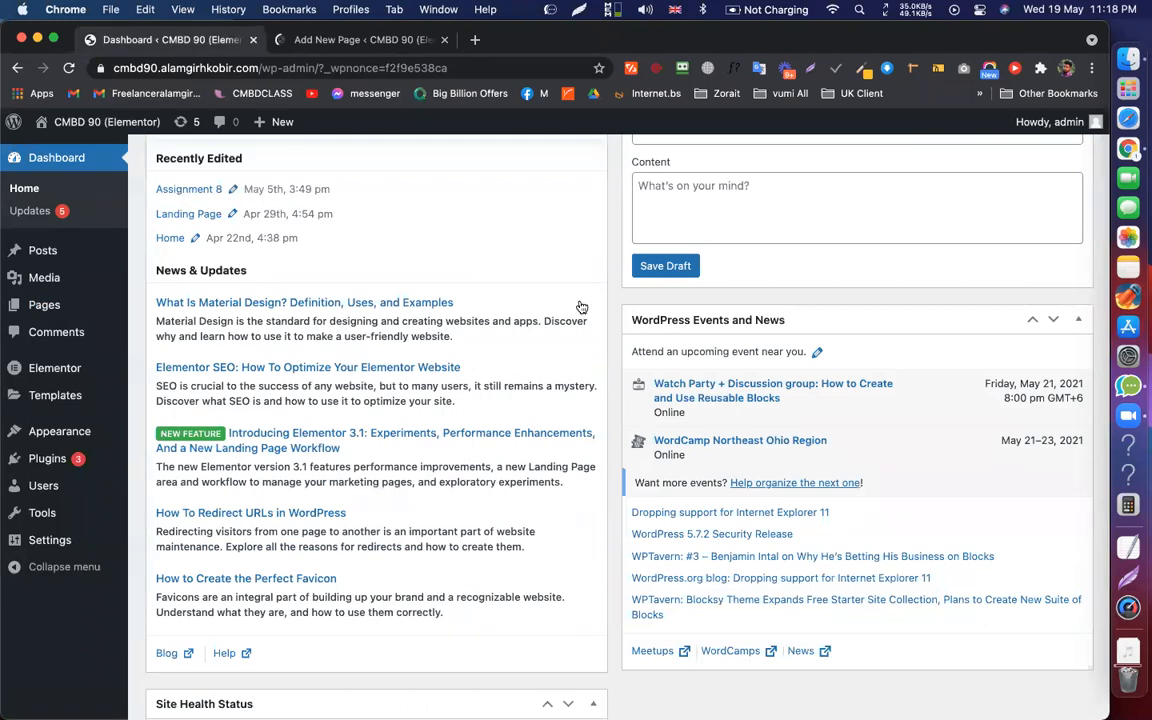
pyautogui.scroll(-5, 239, 283)
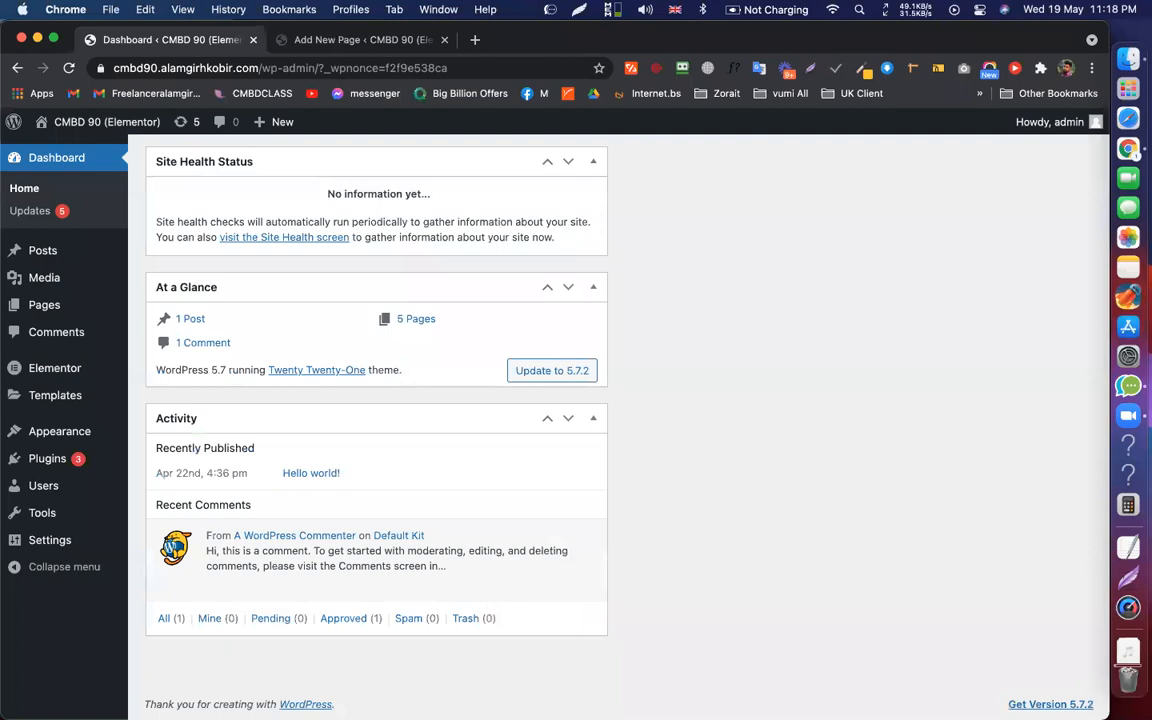
pyautogui.scroll(5, 376, 400)
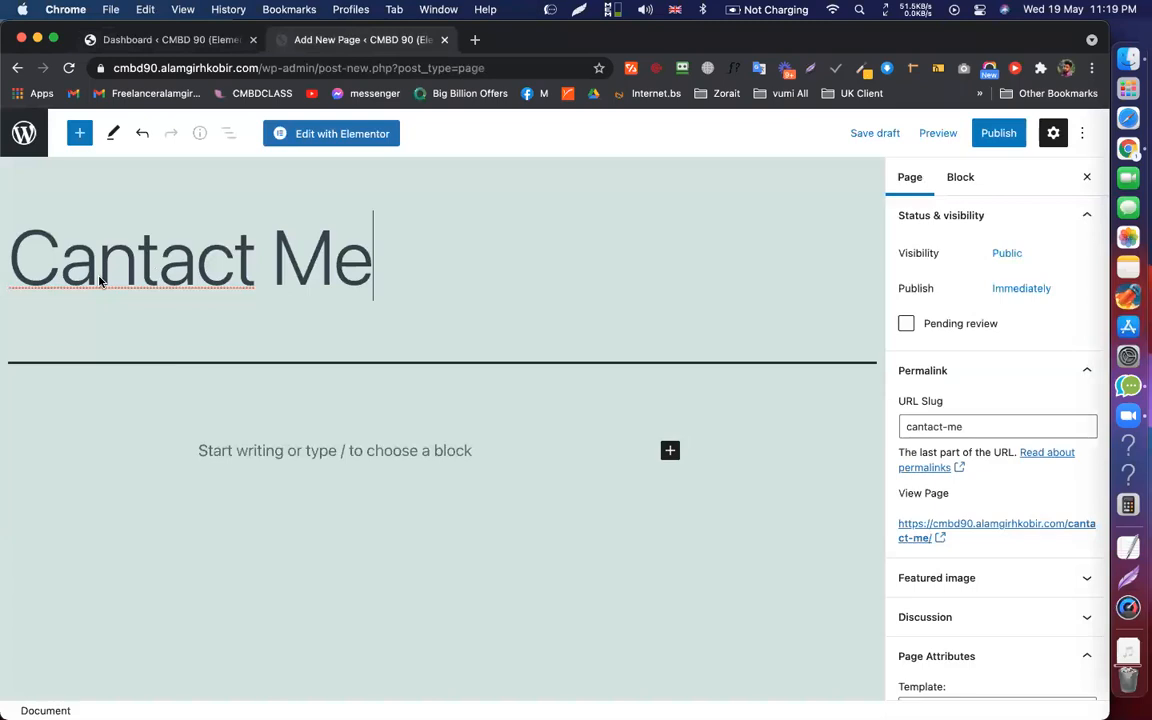
# Correct the misspelled 'Cantact' title to 'Contact Me' and publish that page
pyautogui.rightClick(100, 281)
pyautogui.click(115, 289)
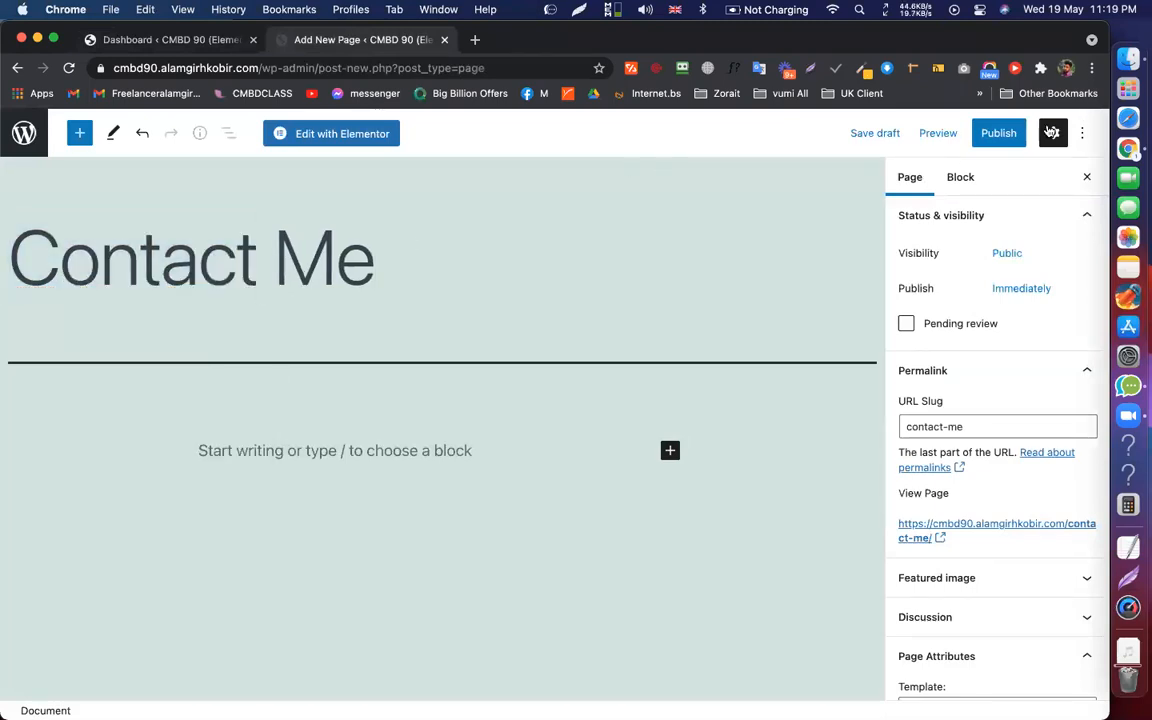
pyautogui.click(968, 133)
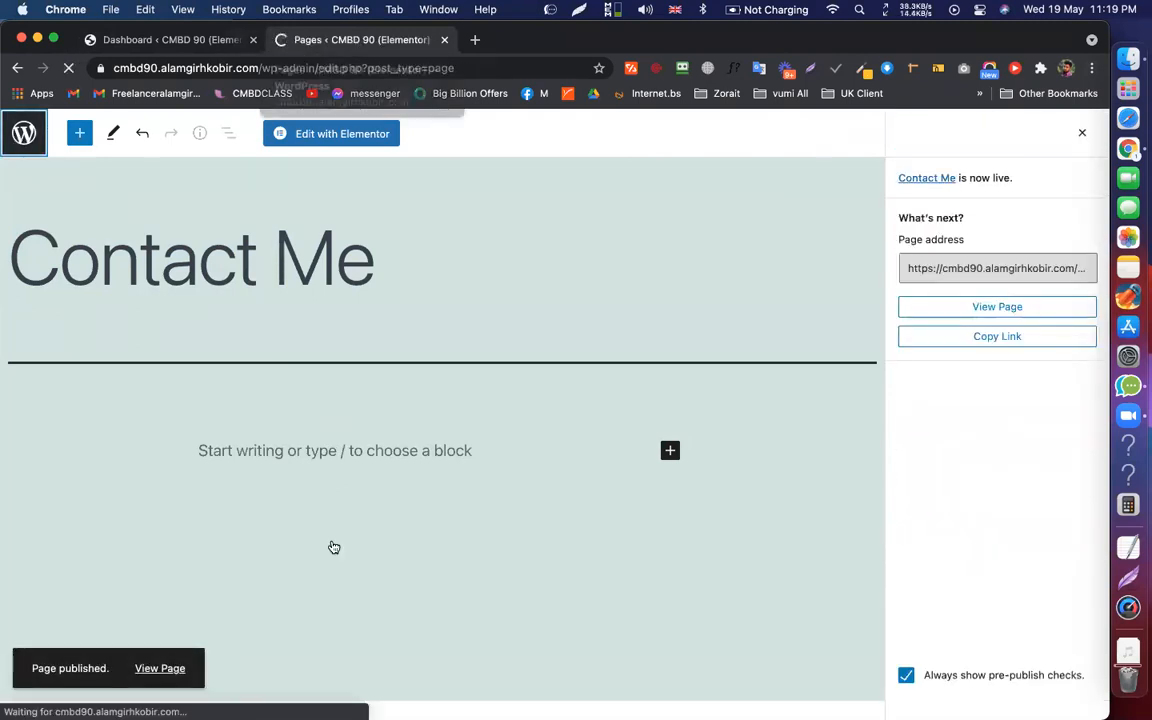
# Go to Appearance > Menus
pyautogui.scroll(-2, 550, 226)
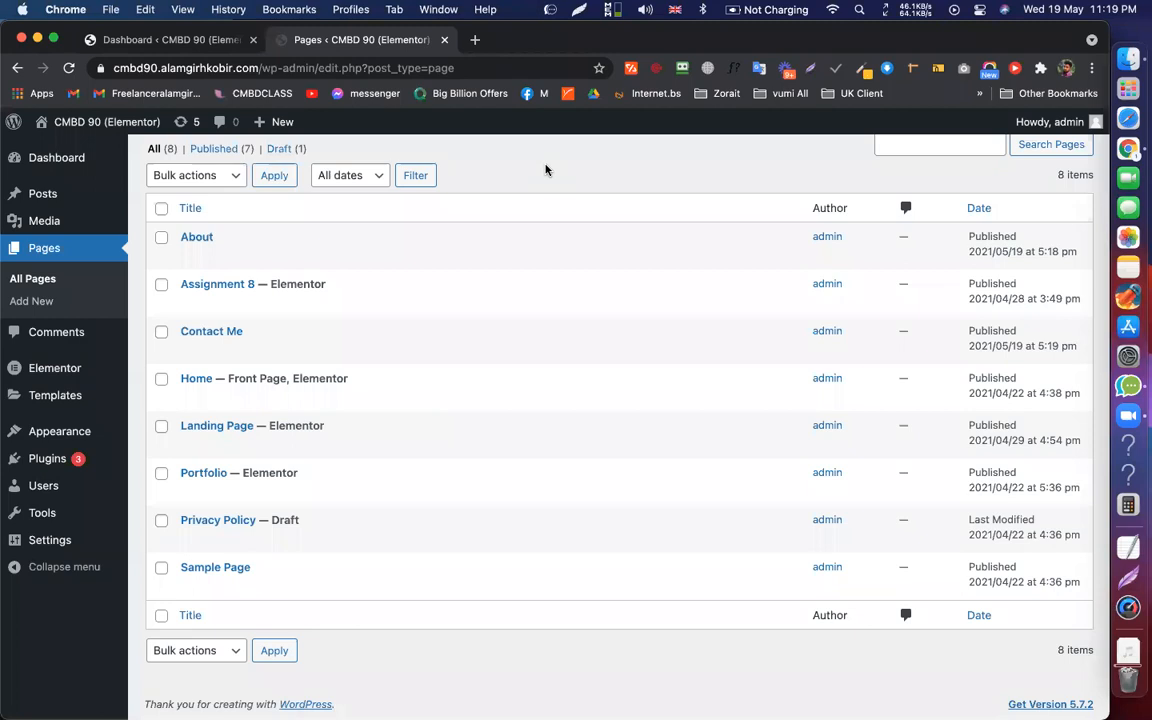
pyautogui.moveTo(155, 431)
pyautogui.click(161, 502)
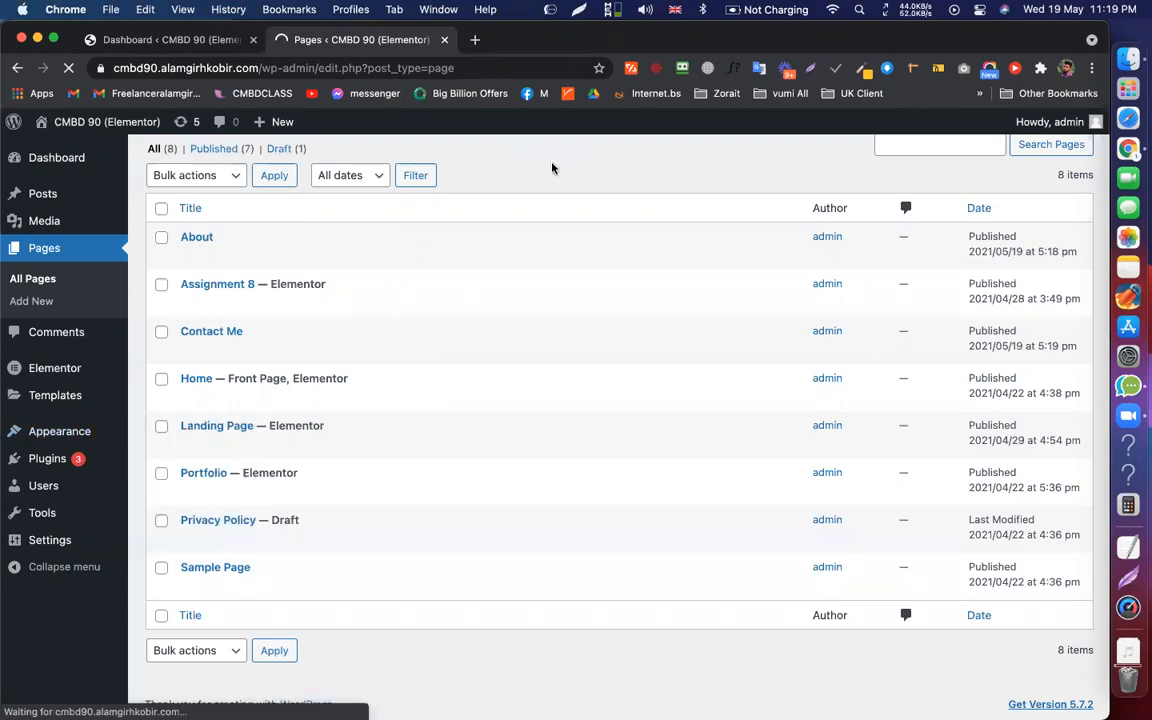
# Create a new menu named 'Main Menu'
pyautogui.click(537, 395)
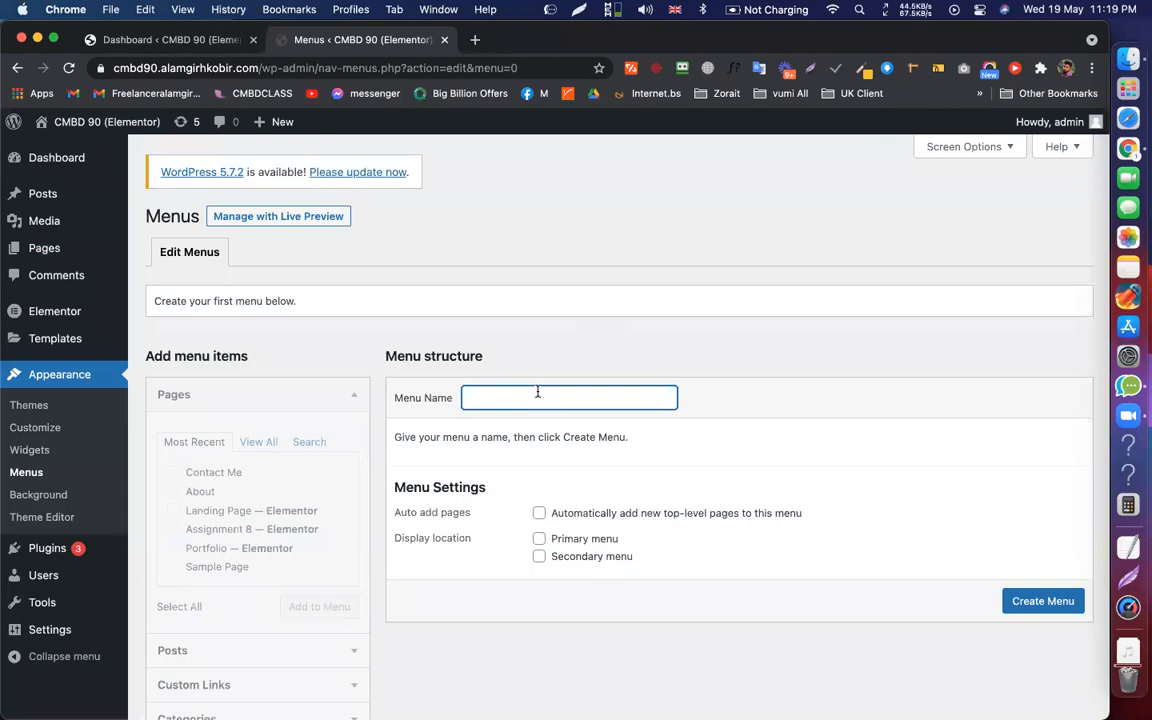
pyautogui.write('Main Menu')
pyautogui.click(1033, 603)
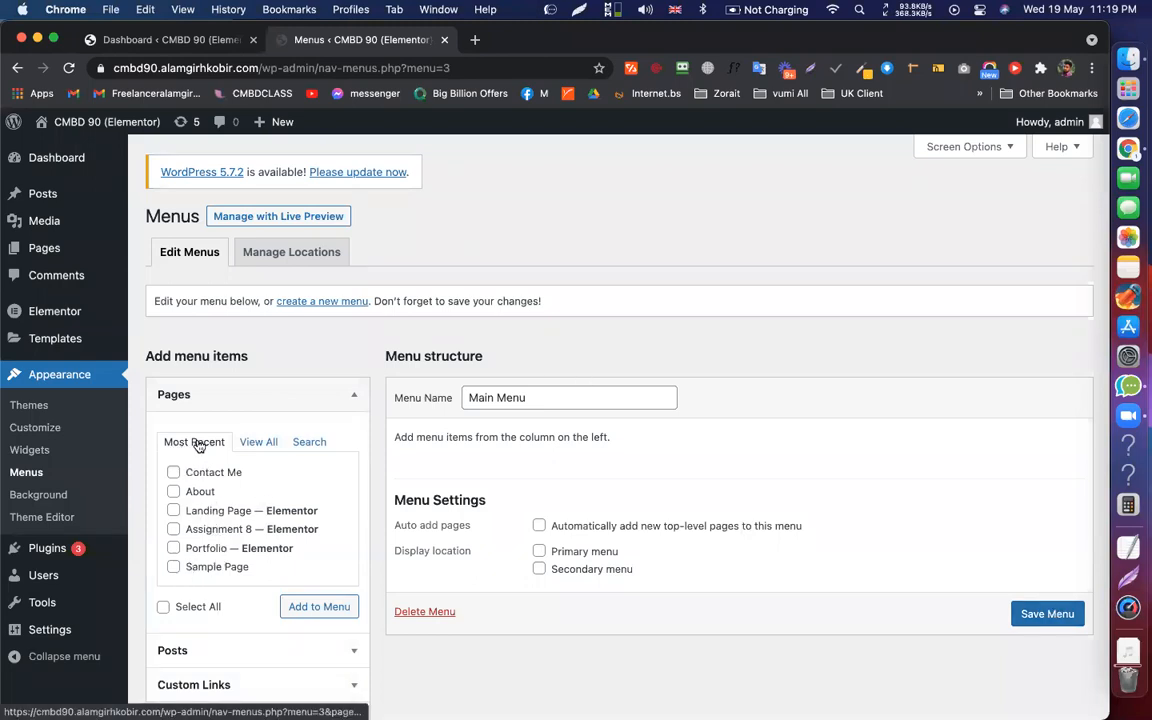
# Add the Home, Portfolio, About, Contact Me and Landing Page pages to Main Menu
pyautogui.click(256, 447)
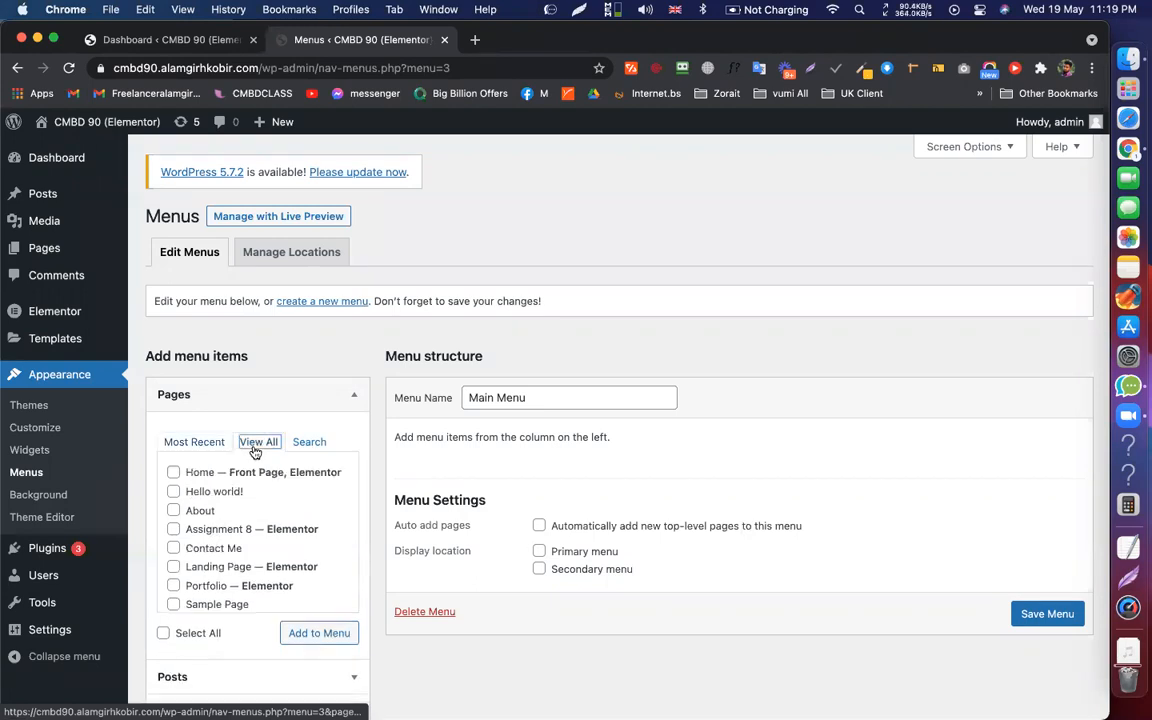
pyautogui.click(174, 474)
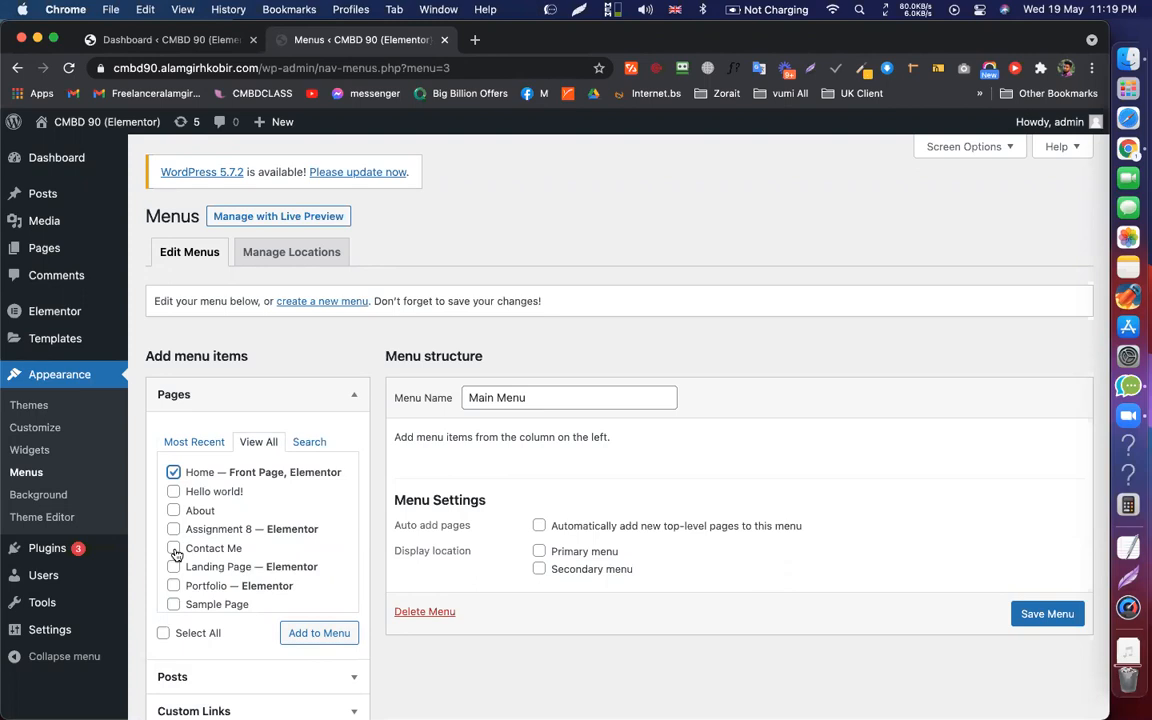
pyautogui.click(174, 586)
pyautogui.scroll(-1, 222, 565)
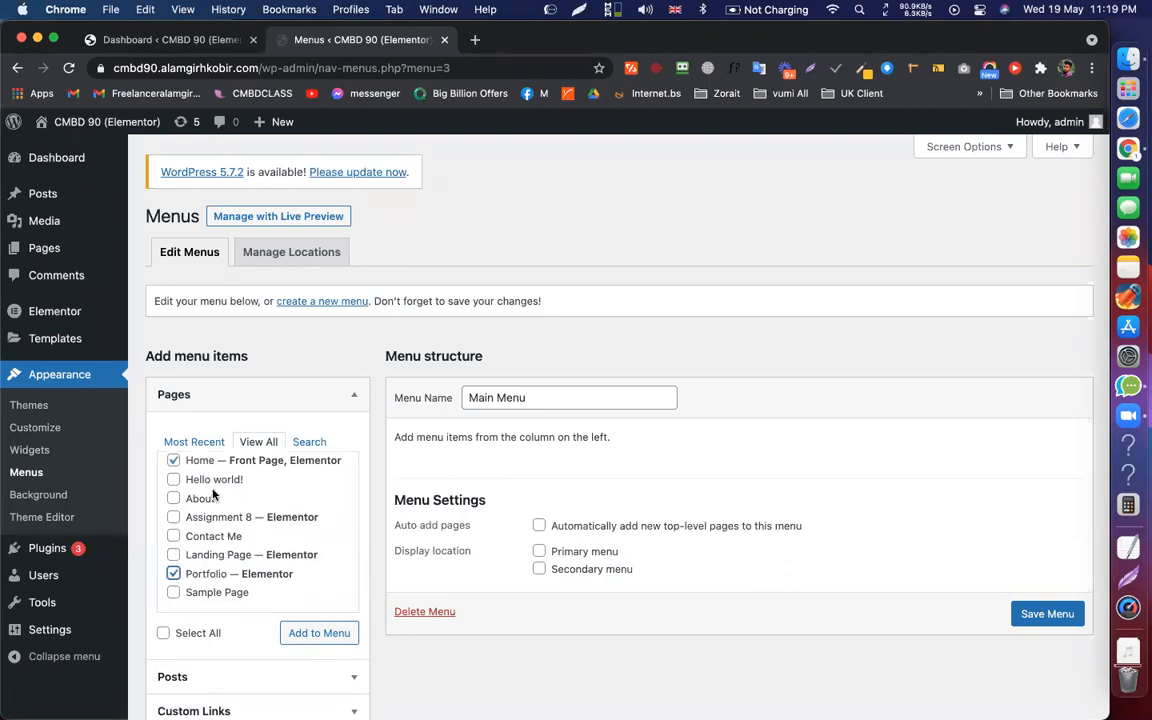
pyautogui.scroll(1, 210, 490)
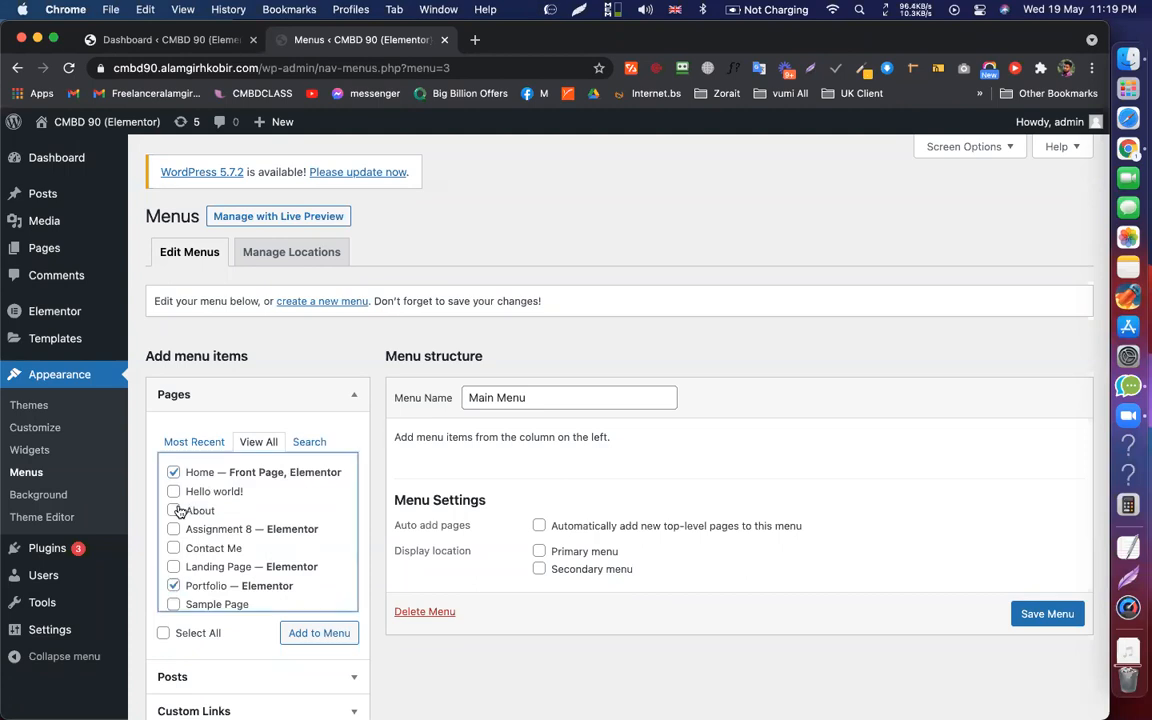
pyautogui.click(175, 511)
pyautogui.click(175, 549)
pyautogui.scroll(-1, 265, 550)
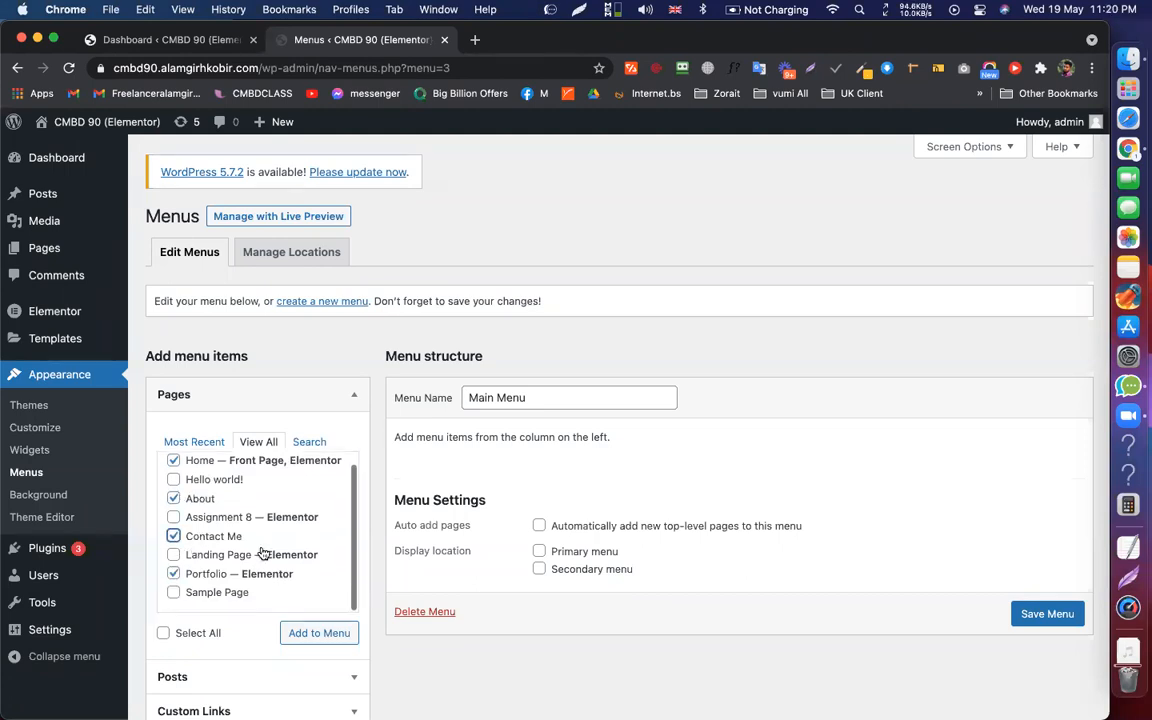
pyautogui.click(174, 554)
pyautogui.click(316, 643)
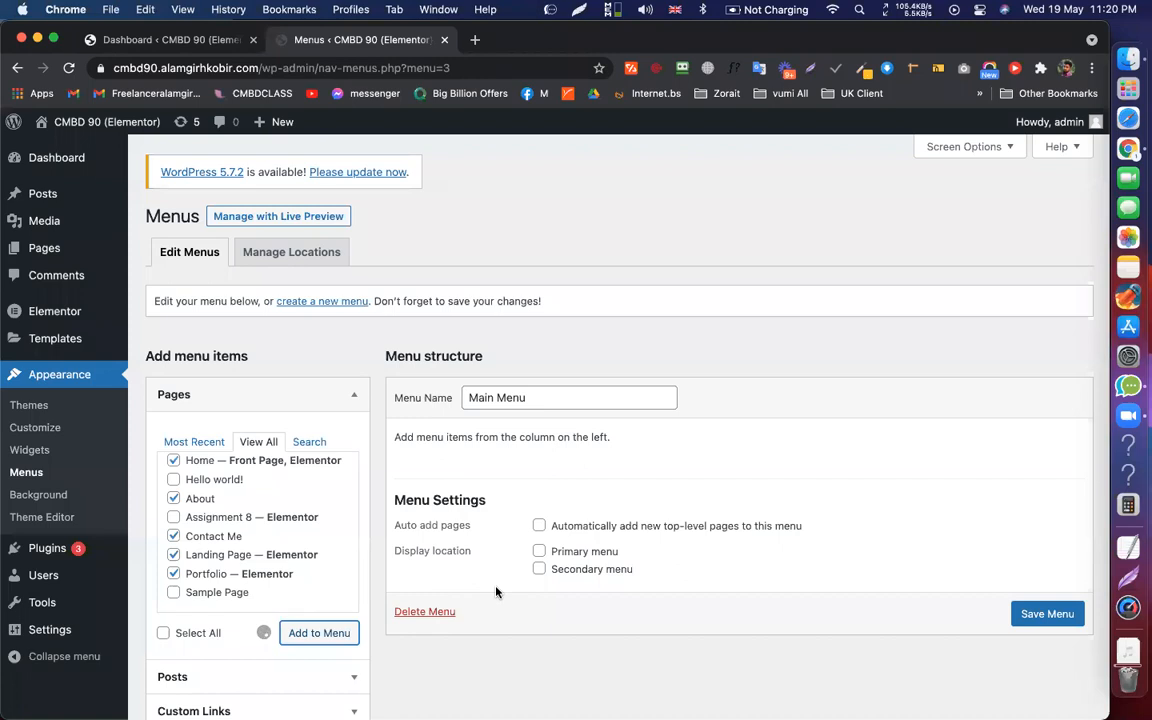
pyautogui.scroll(-3, 634, 457)
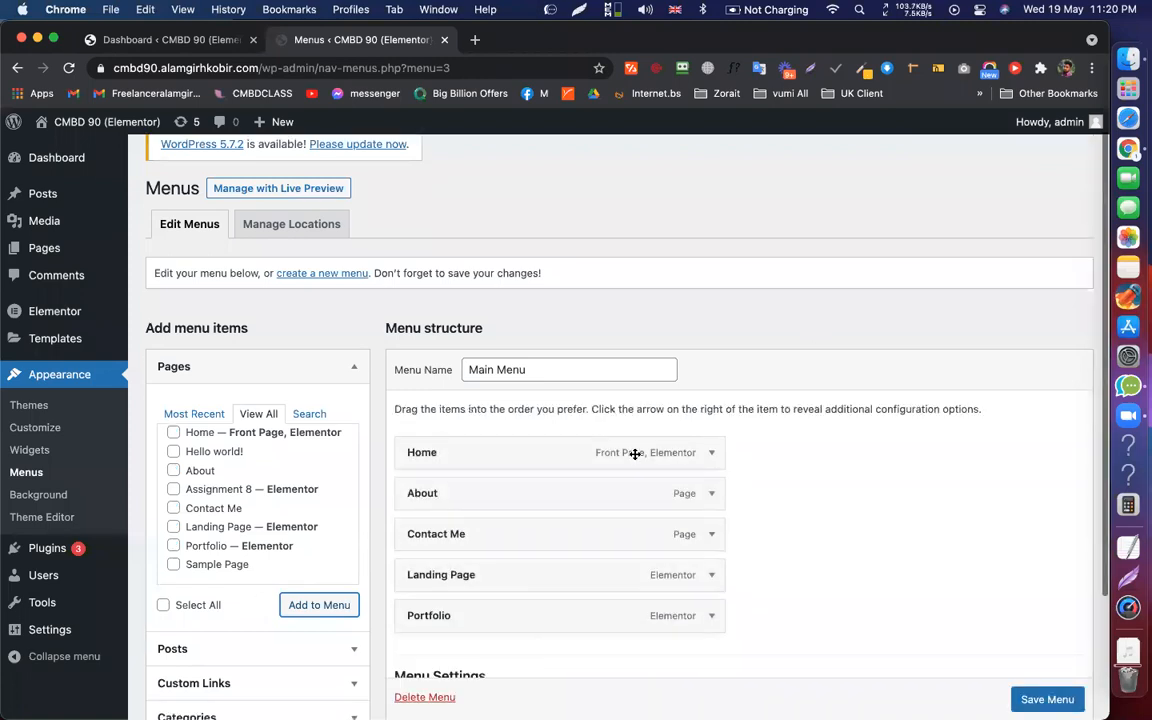
# Reorder Main Menu items so Contact Me sits directly under About
pyautogui.moveTo(455, 446)
pyautogui.mouseDown()
pyautogui.moveTo(465, 501)
pyautogui.moveTo(462, 444)
pyautogui.mouseUp()
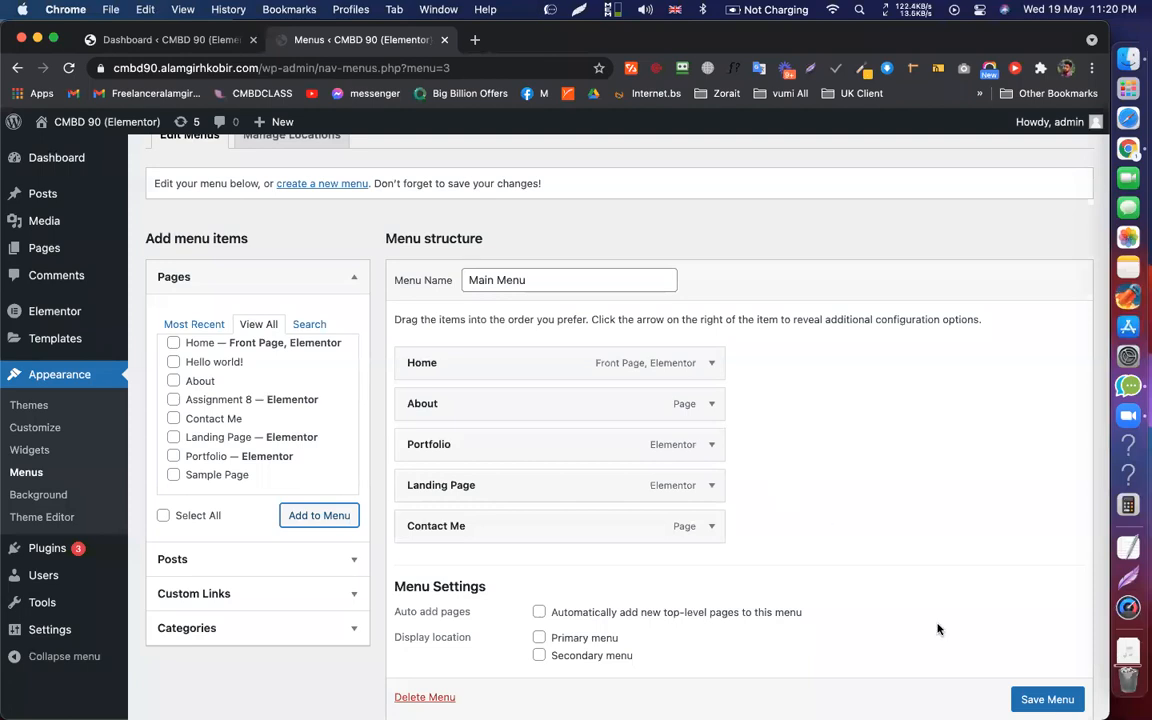
pyautogui.moveTo(470, 524); pyautogui.dragTo(468, 440)
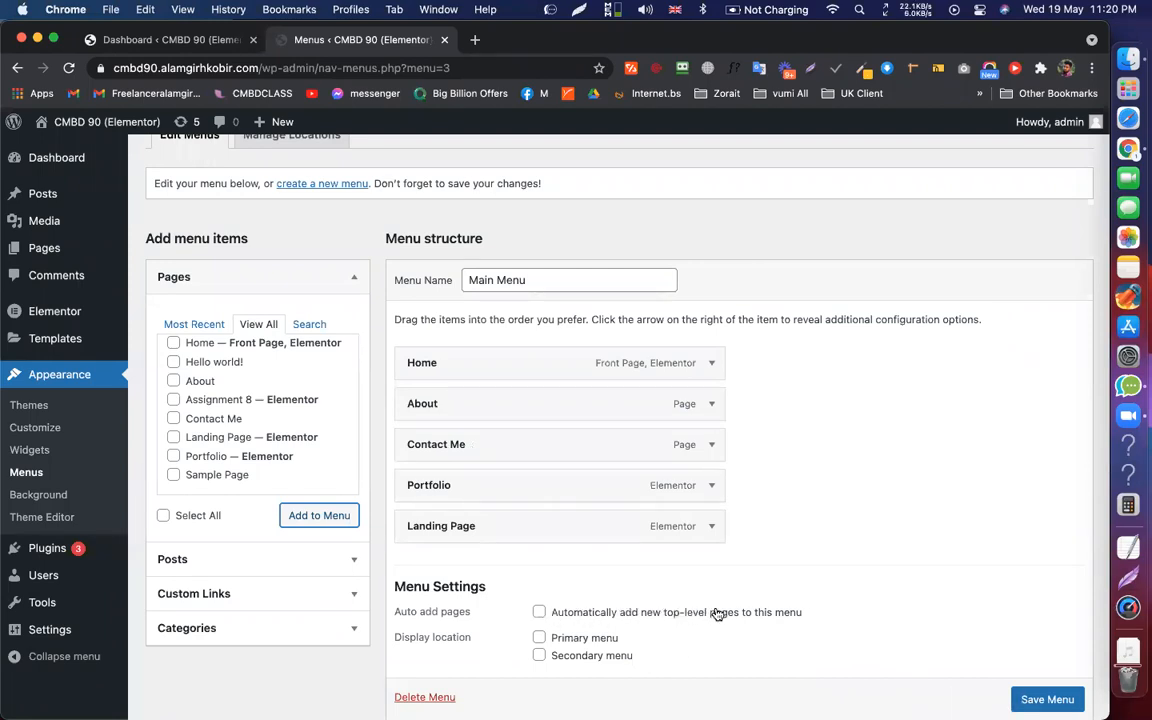
pyautogui.moveTo(43, 245)
pyautogui.scroll(-1, 776, 535)
pyautogui.scroll(2, 797, 365)
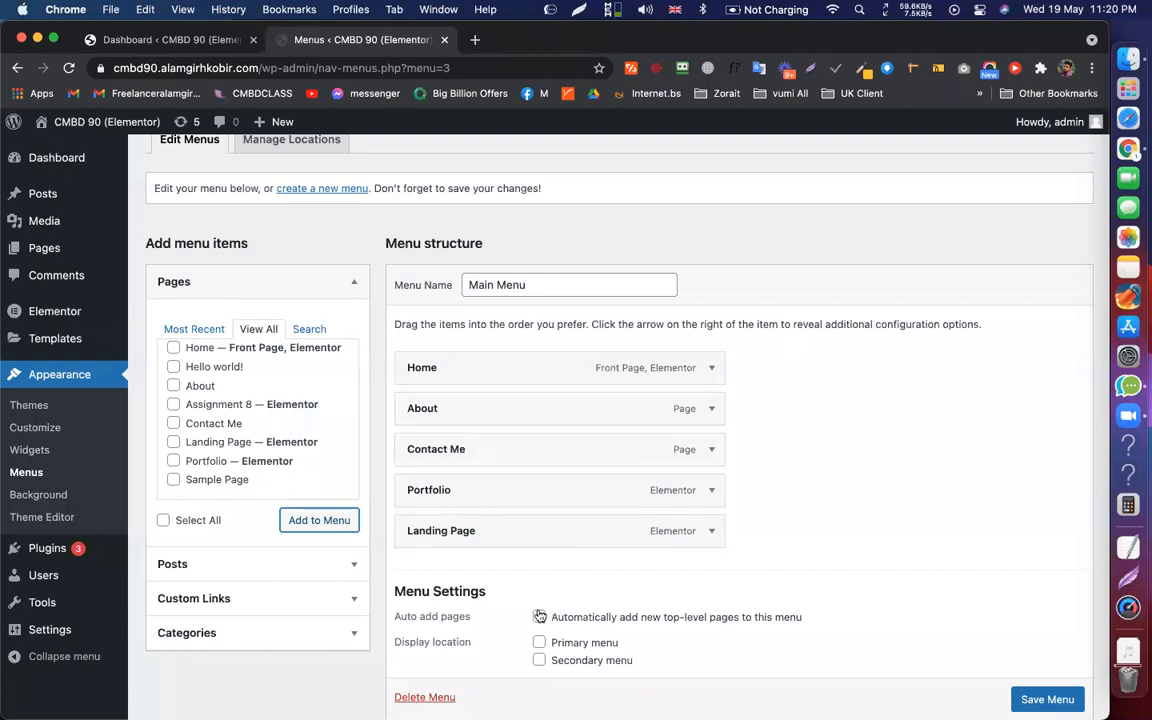
pyautogui.scroll(-1, 980, 580)
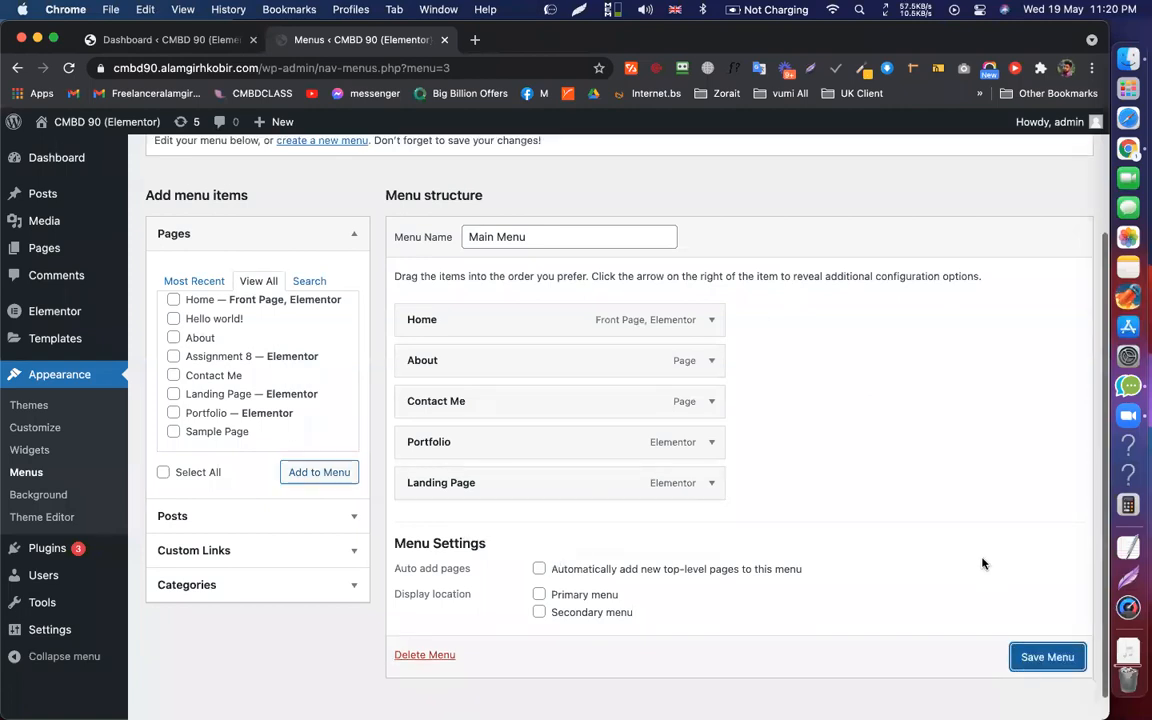
# Save the reordered Main Menu
pyautogui.click(1035, 647)
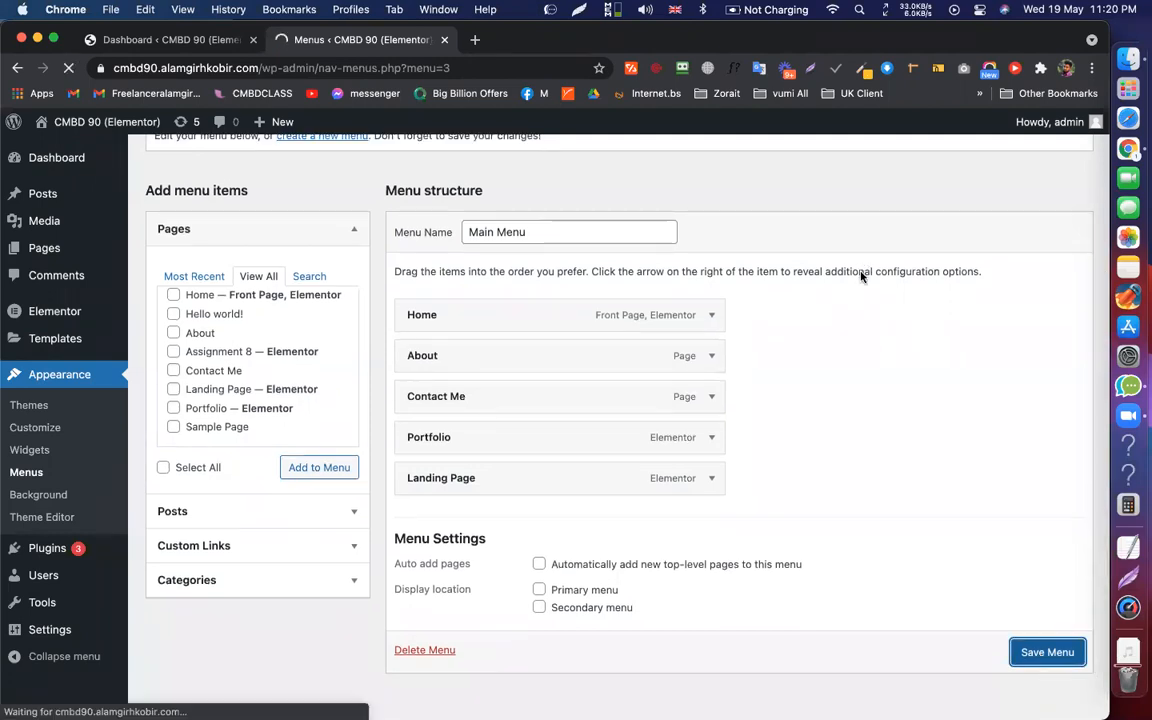
pyautogui.scroll(4, 609, 565)
pyautogui.scroll(-5, 609, 565)
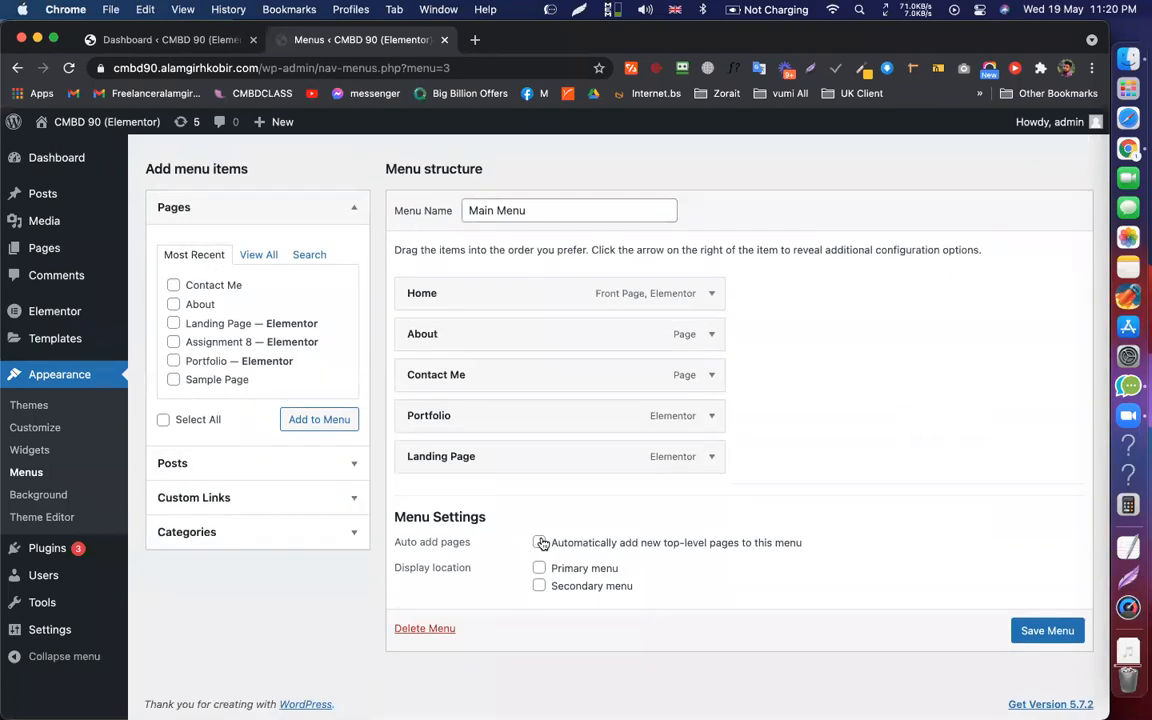
pyautogui.scroll(5, 776, 452)
pyautogui.scroll(-4, 656, 334)
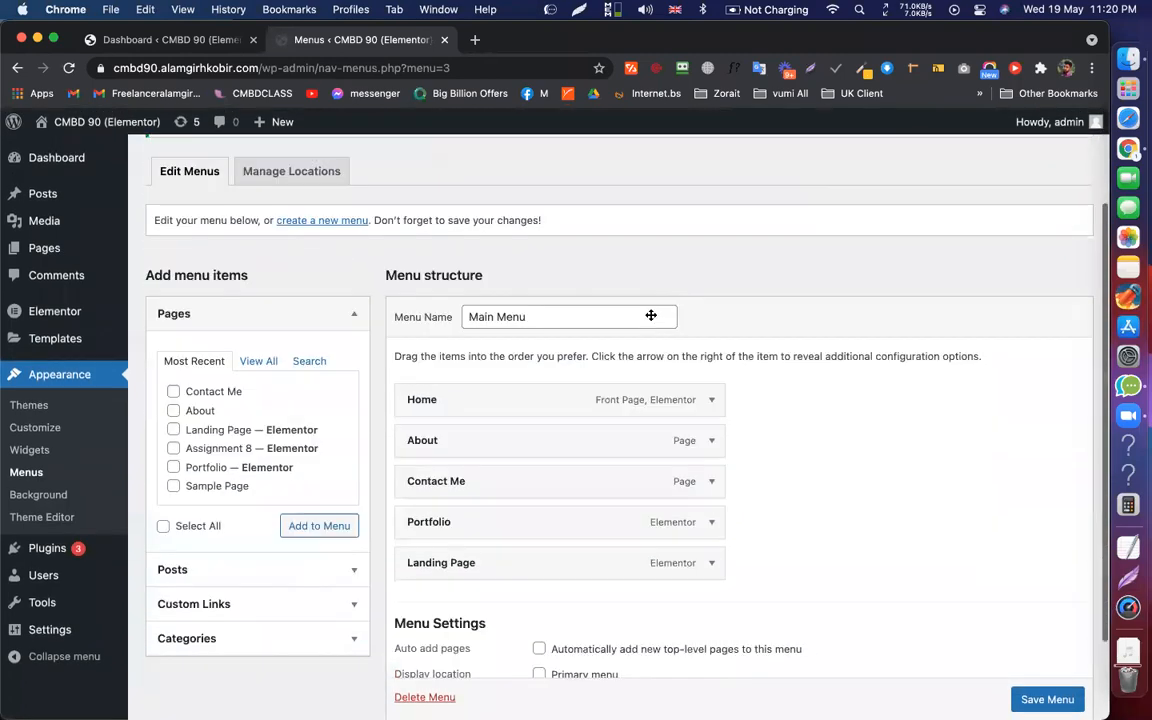
pyautogui.scroll(1, 768, 342)
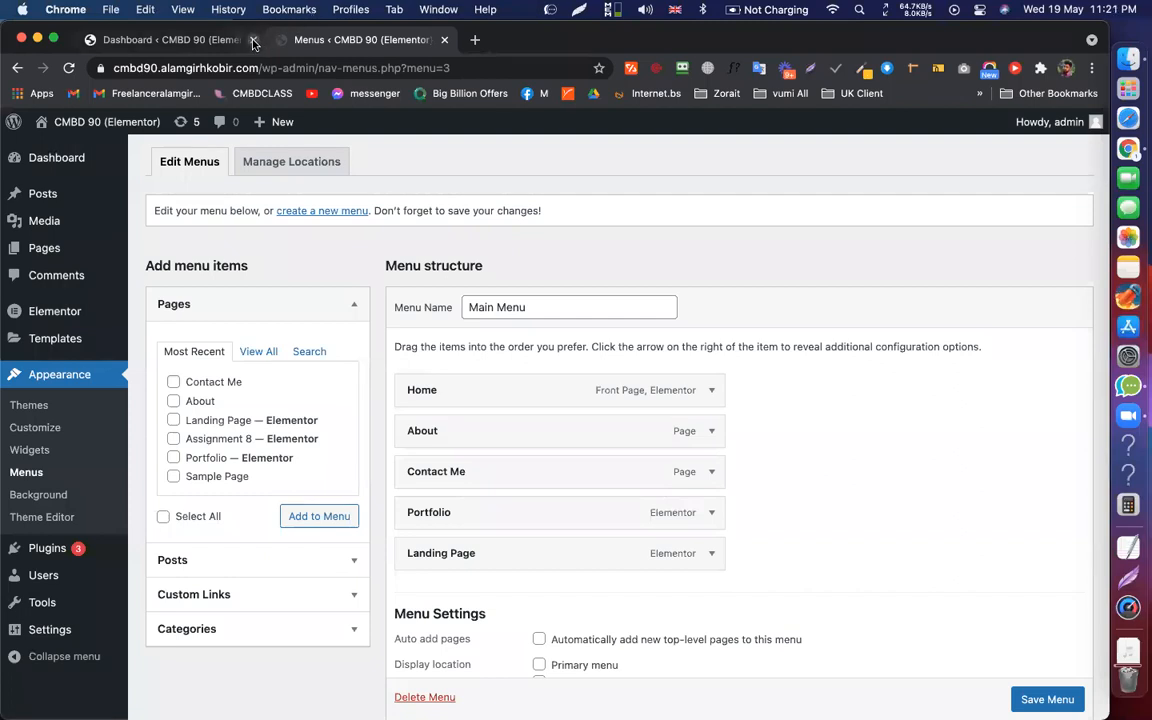
pyautogui.scroll(3, 615, 240)
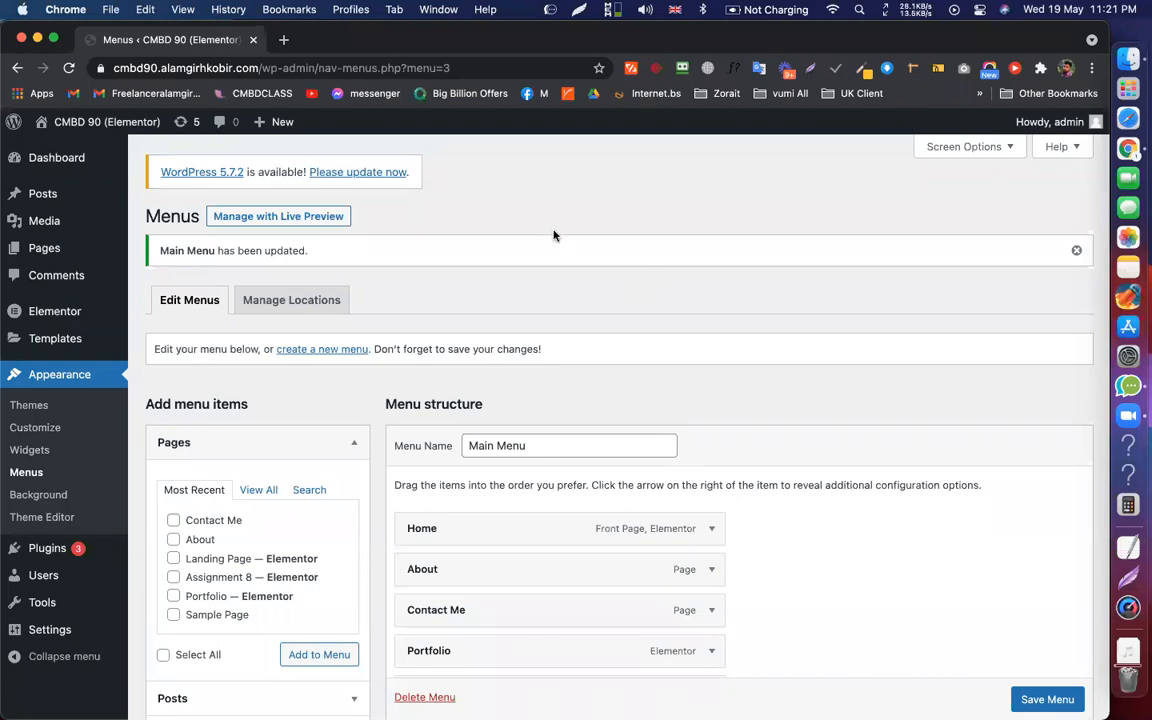
pyautogui.moveTo(52, 343)
# Open the Elementor Theme Builder's Header templates
pyautogui.moveTo(104, 338)
pyautogui.click(178, 386)
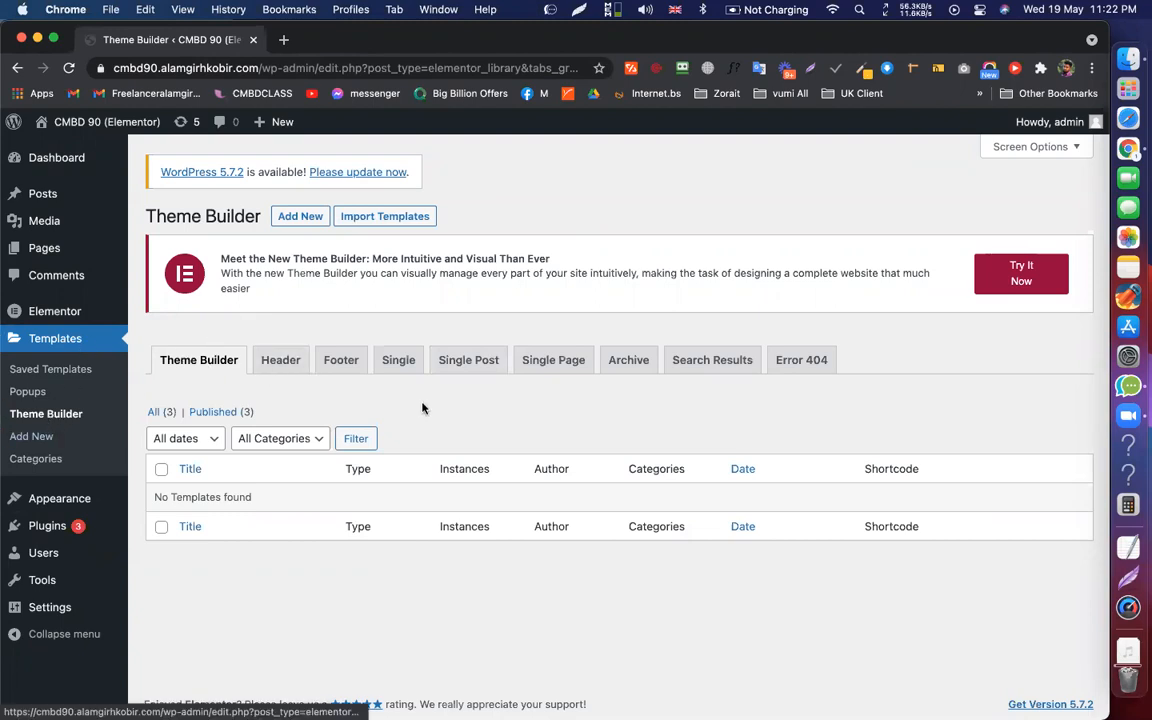
pyautogui.click(283, 361)
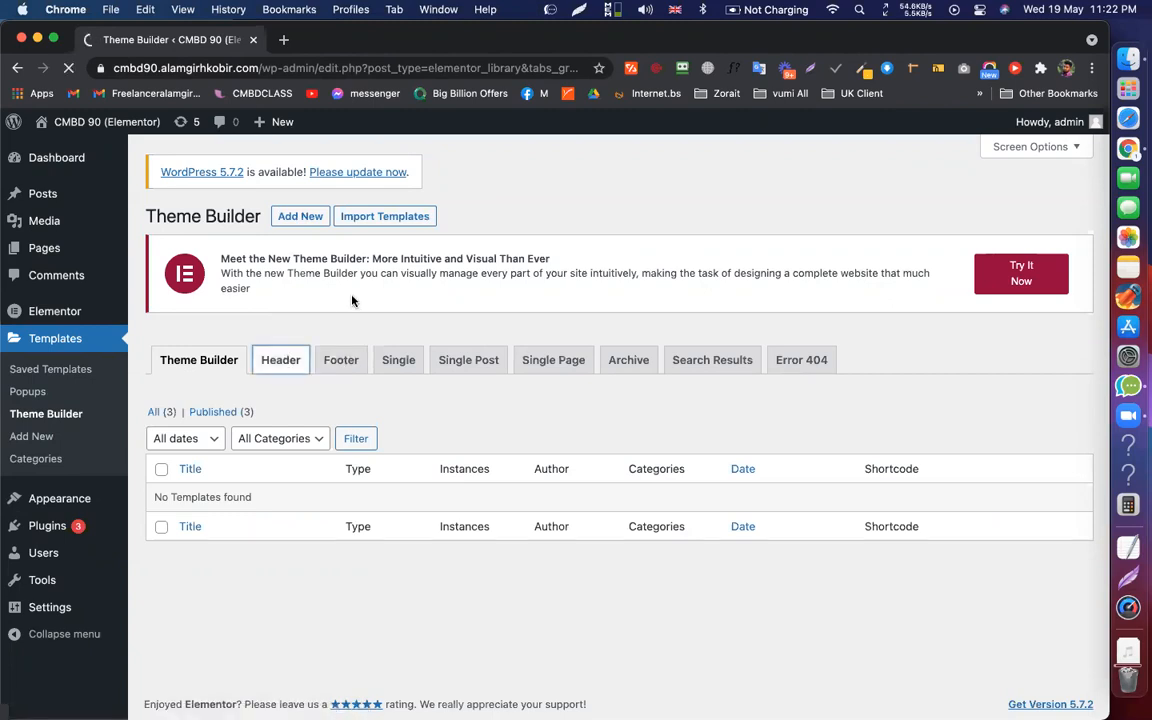
# Create a Header-type template named 'Main Header'
pyautogui.click(296, 216)
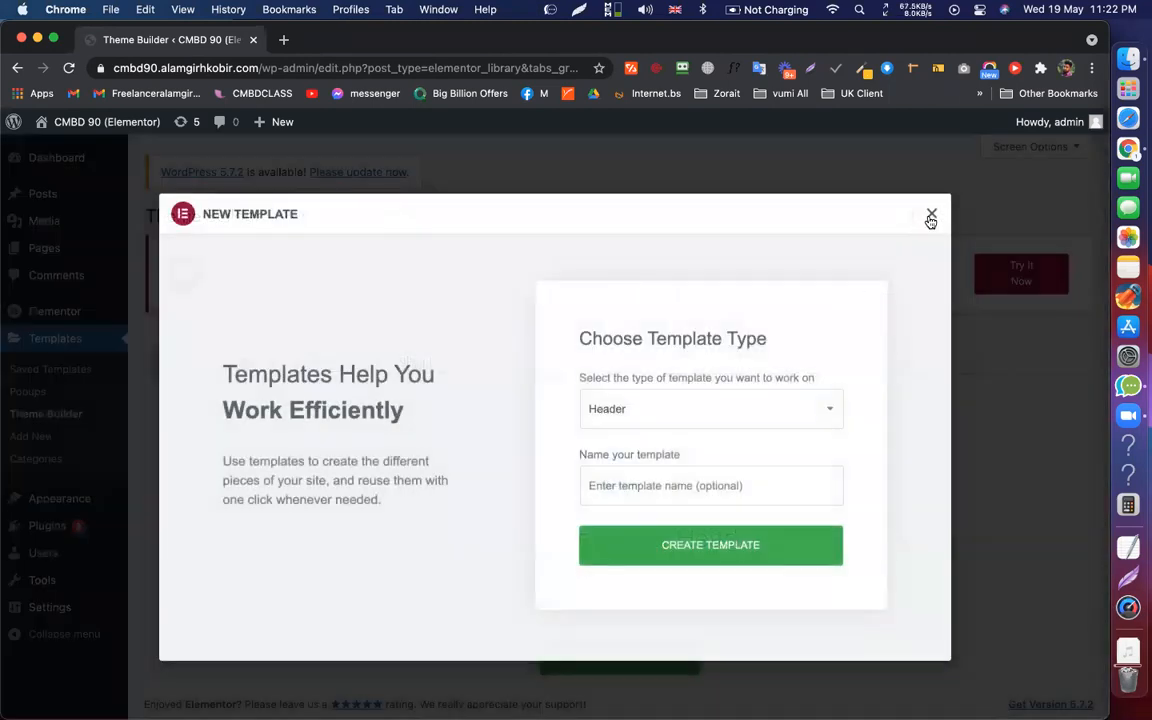
pyautogui.click(930, 218)
pyautogui.click(607, 660)
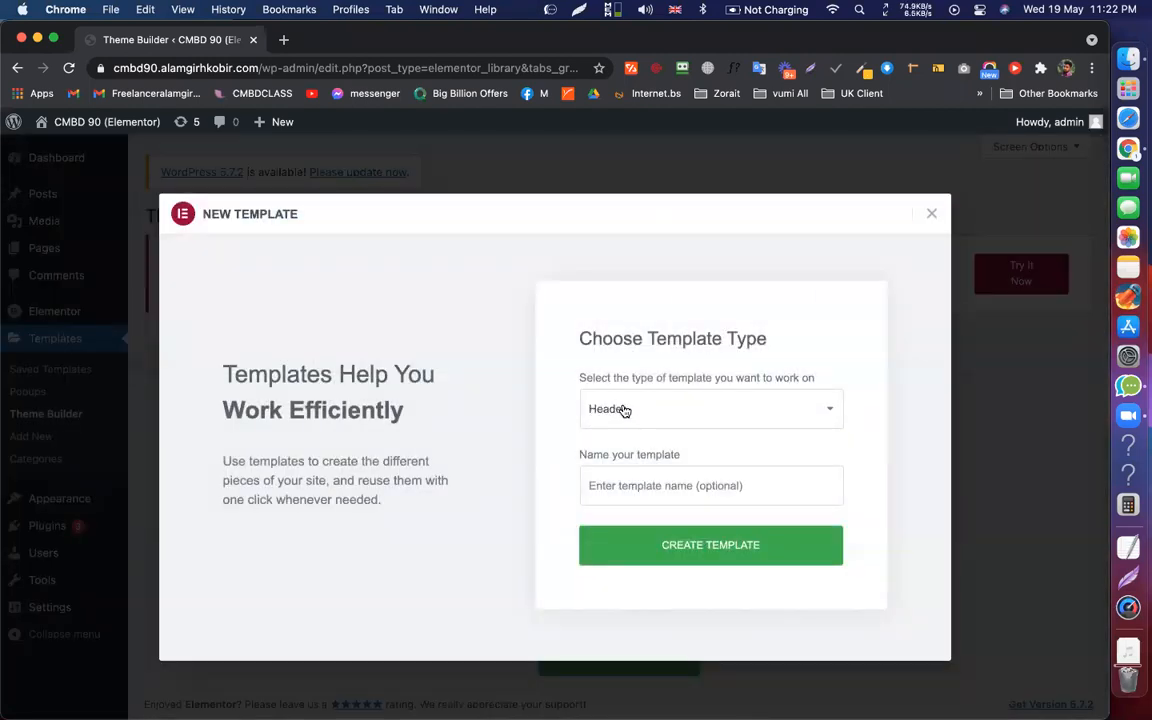
pyautogui.click(624, 410)
pyautogui.click(627, 406)
pyautogui.click(654, 481)
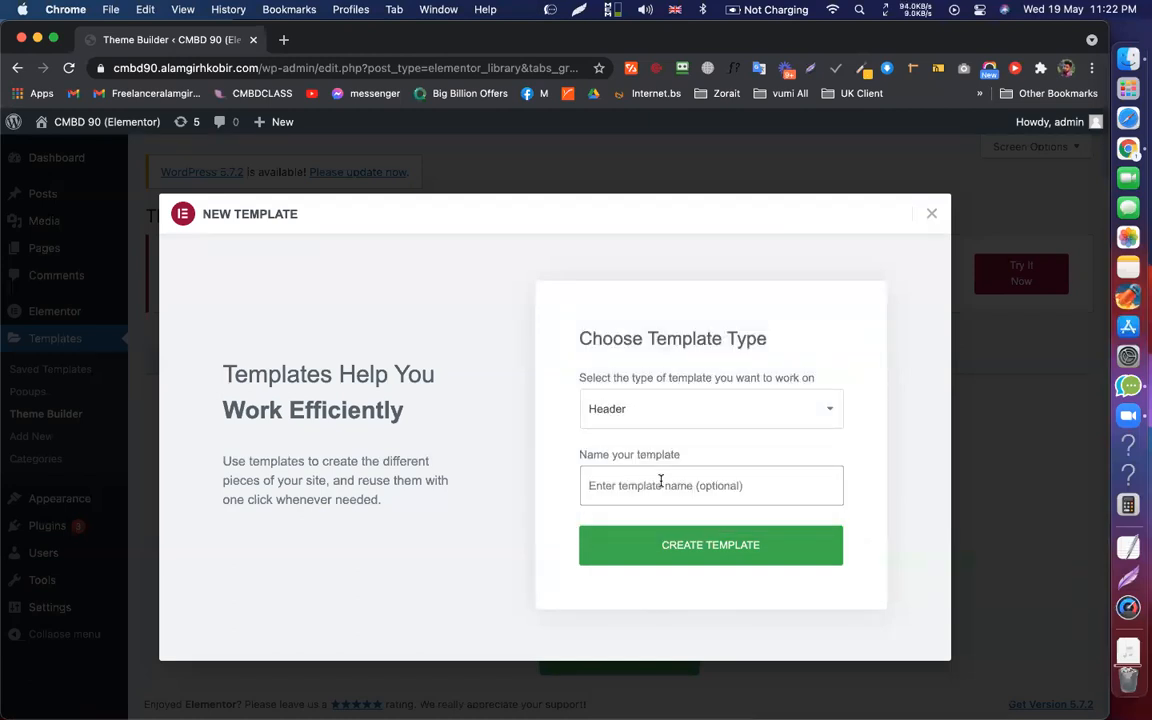
pyautogui.write('Main Header')
pyautogui.click(687, 546)
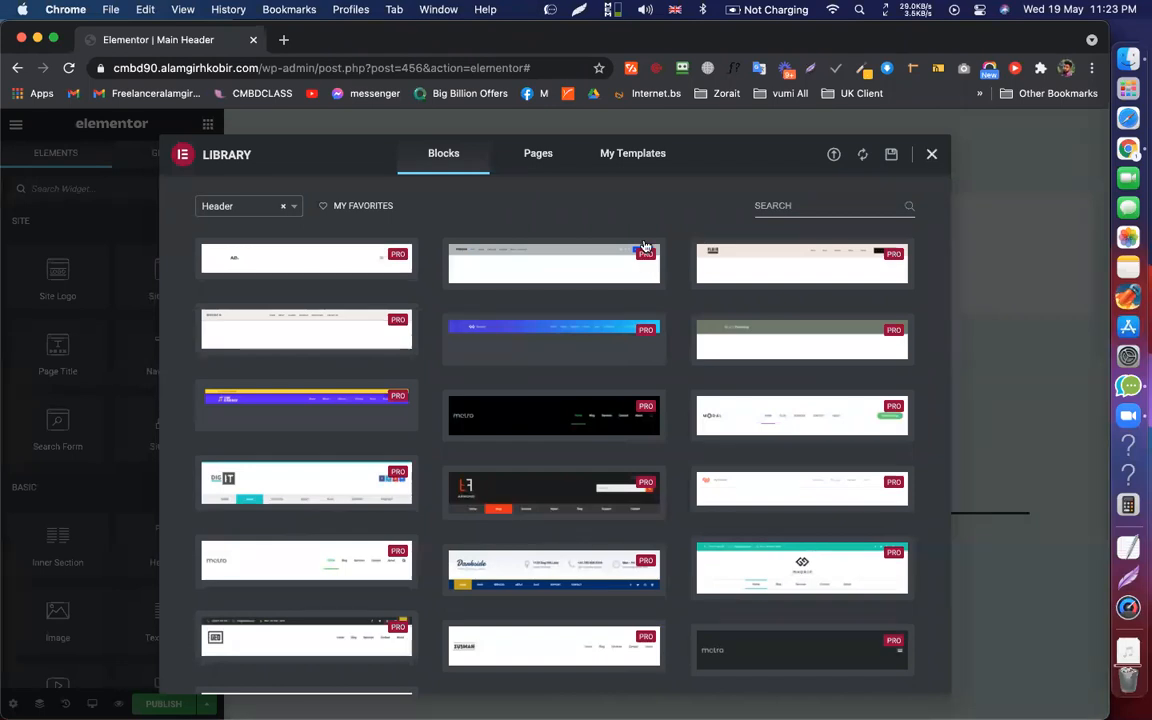
# Add a one-column section and drop a two-column Inner Section at the header top
pyautogui.press('Escape')
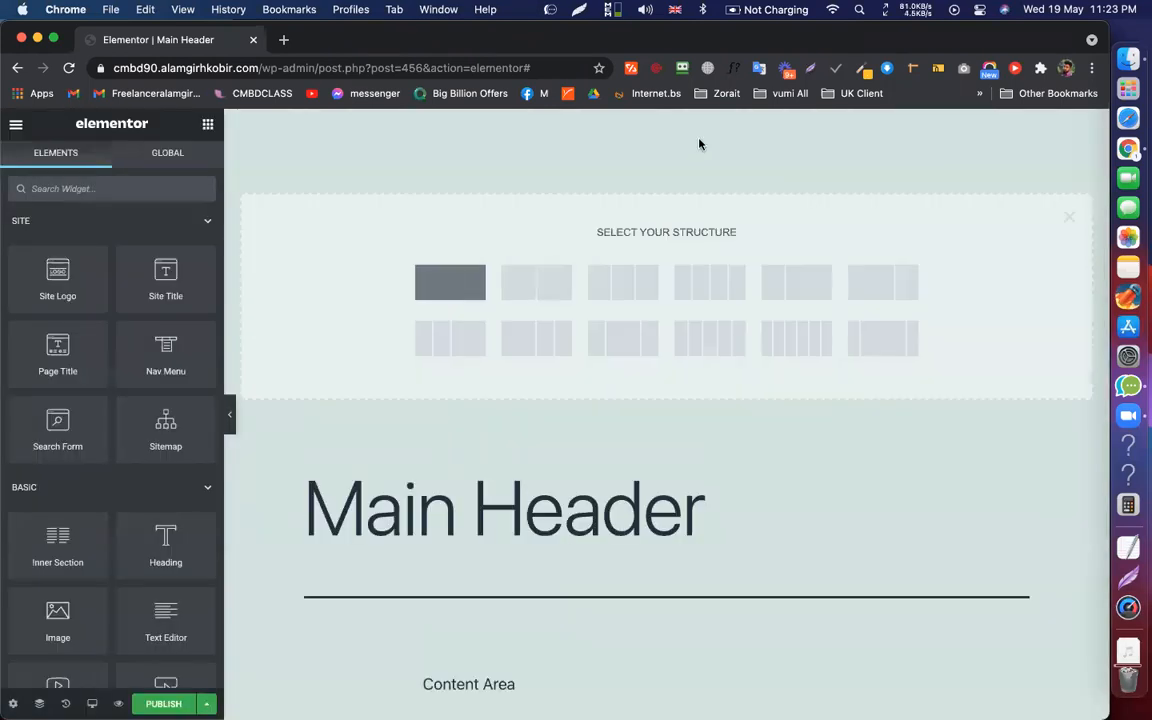
pyautogui.click(450, 282)
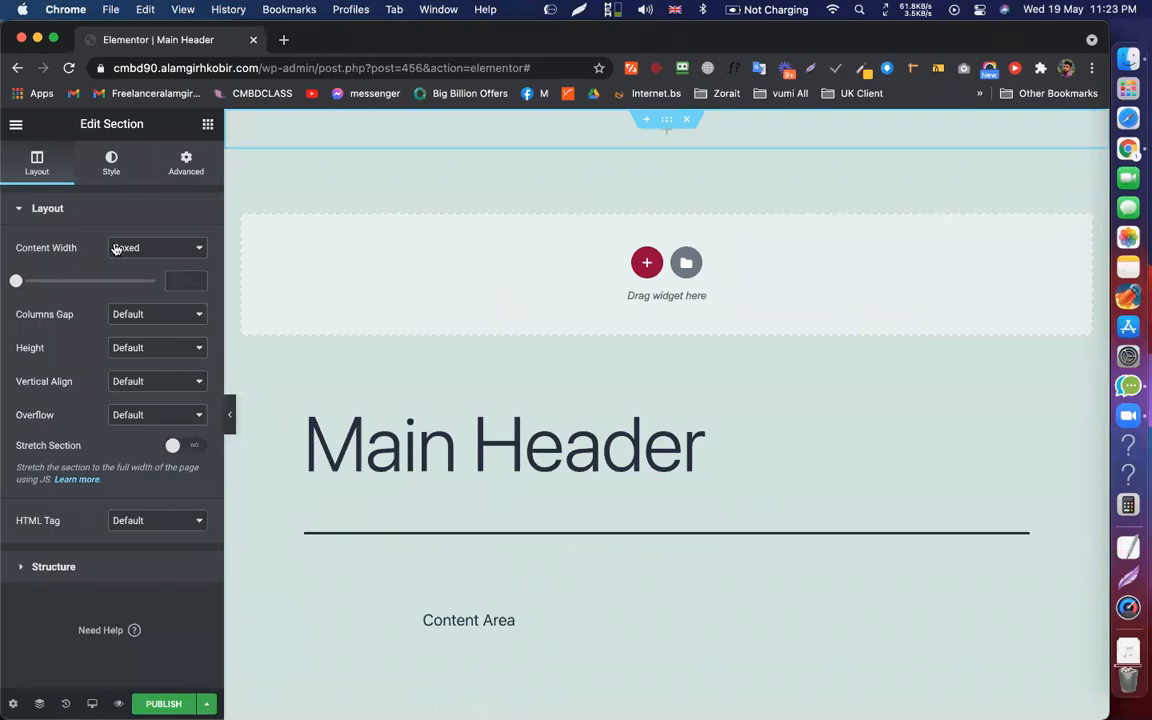
pyautogui.press('Escape')
pyautogui.moveTo(57, 555); pyautogui.dragTo(669, 136)
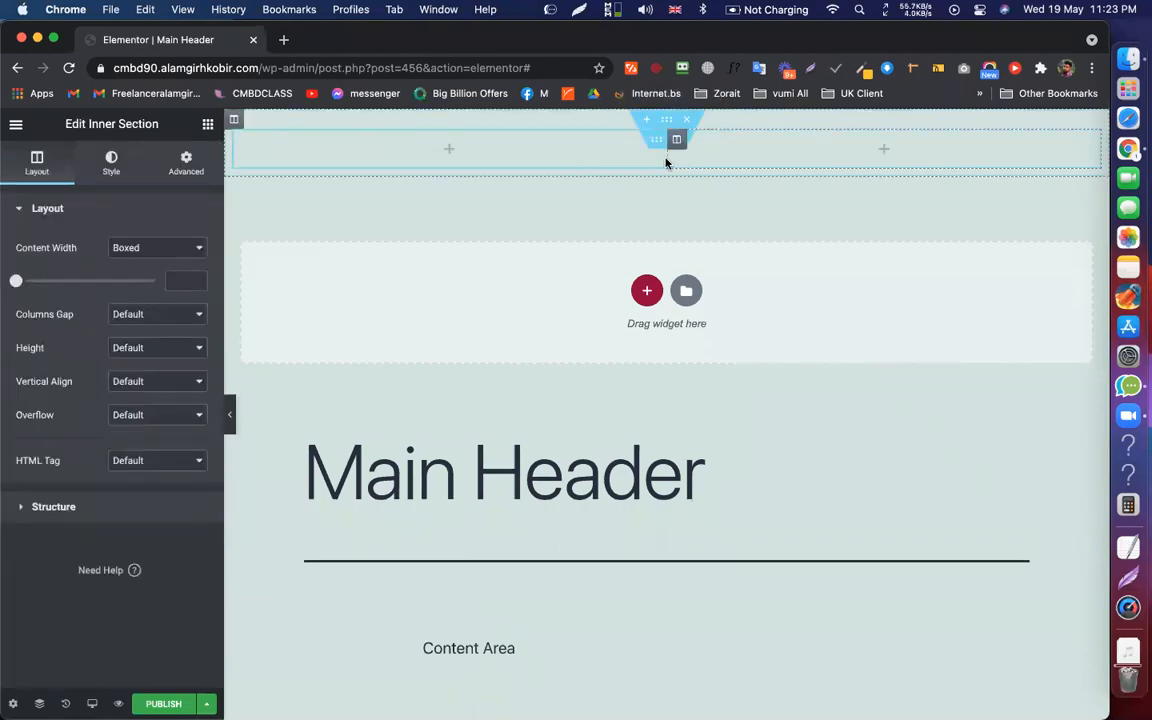
pyautogui.click(449, 150)
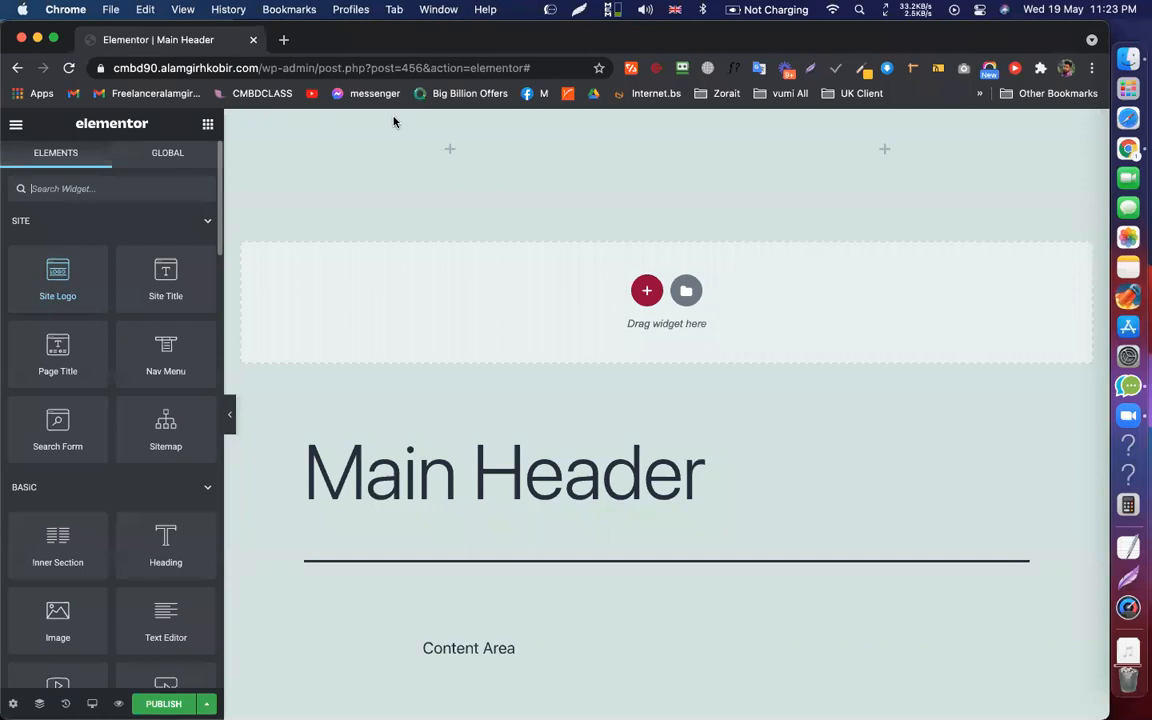
# Insert the green M logo image (asset-0-1.png) into the left column
pyautogui.moveTo(394, 121); pyautogui.dragTo(445, 145)
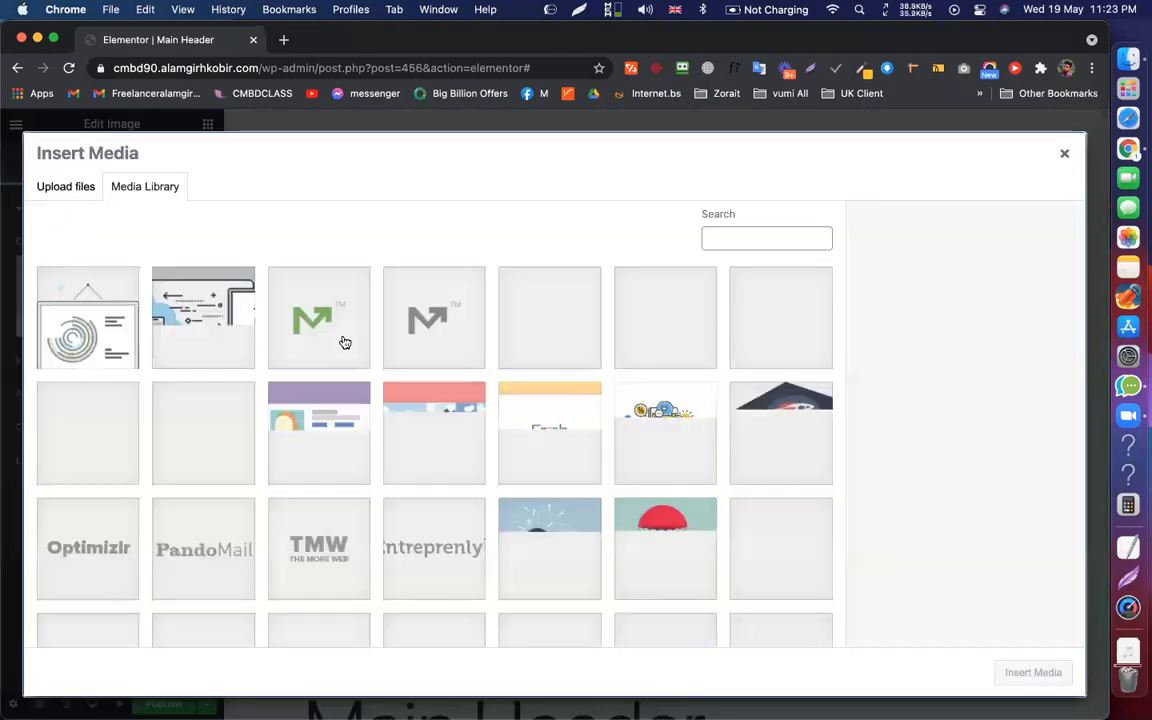
pyautogui.click(342, 342)
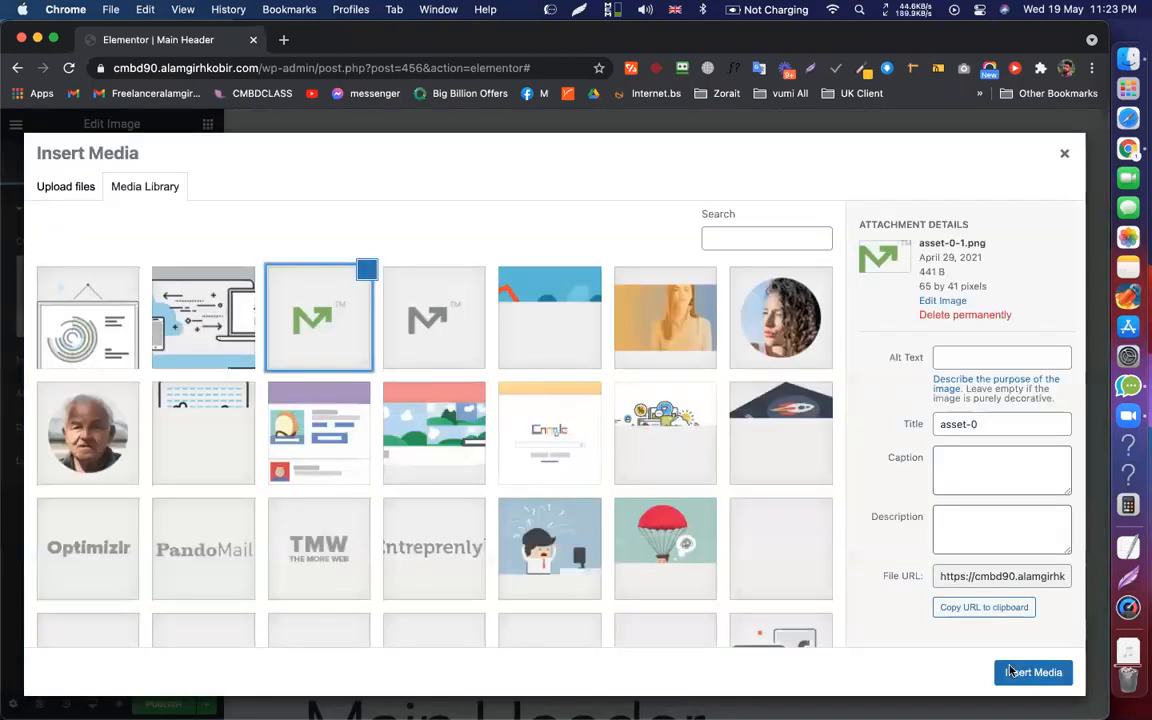
pyautogui.click(1012, 670)
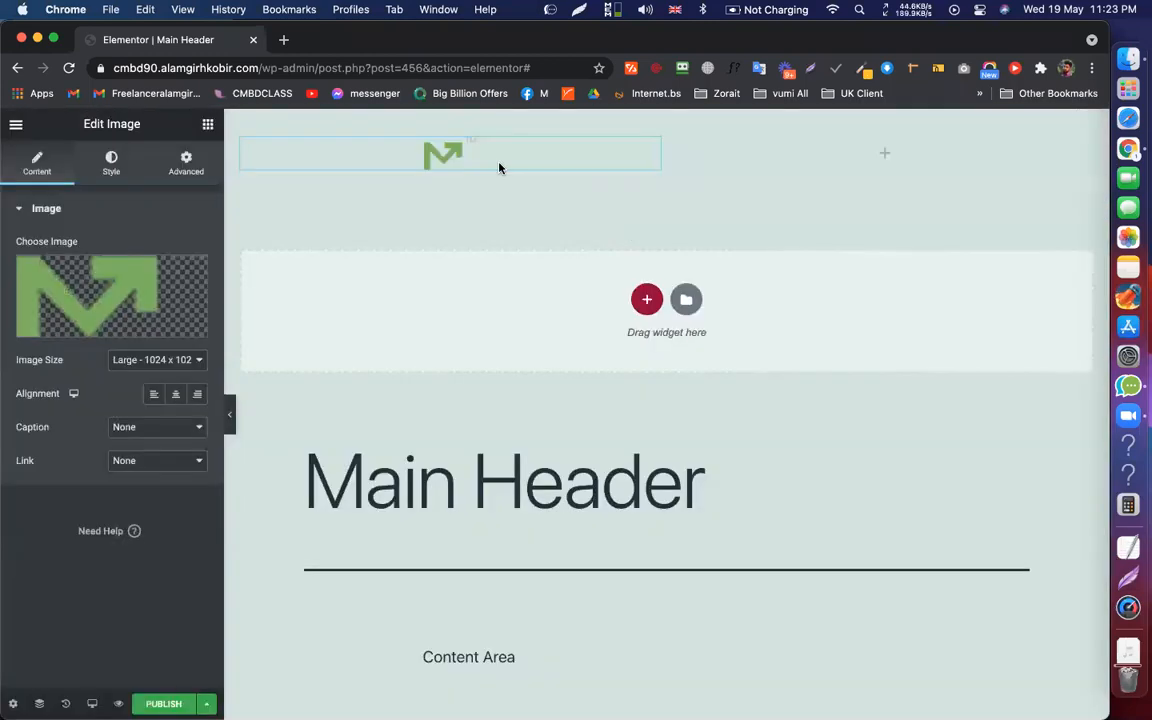
# Search the Elements panel widgets for 'menu'
pyautogui.click(885, 156)
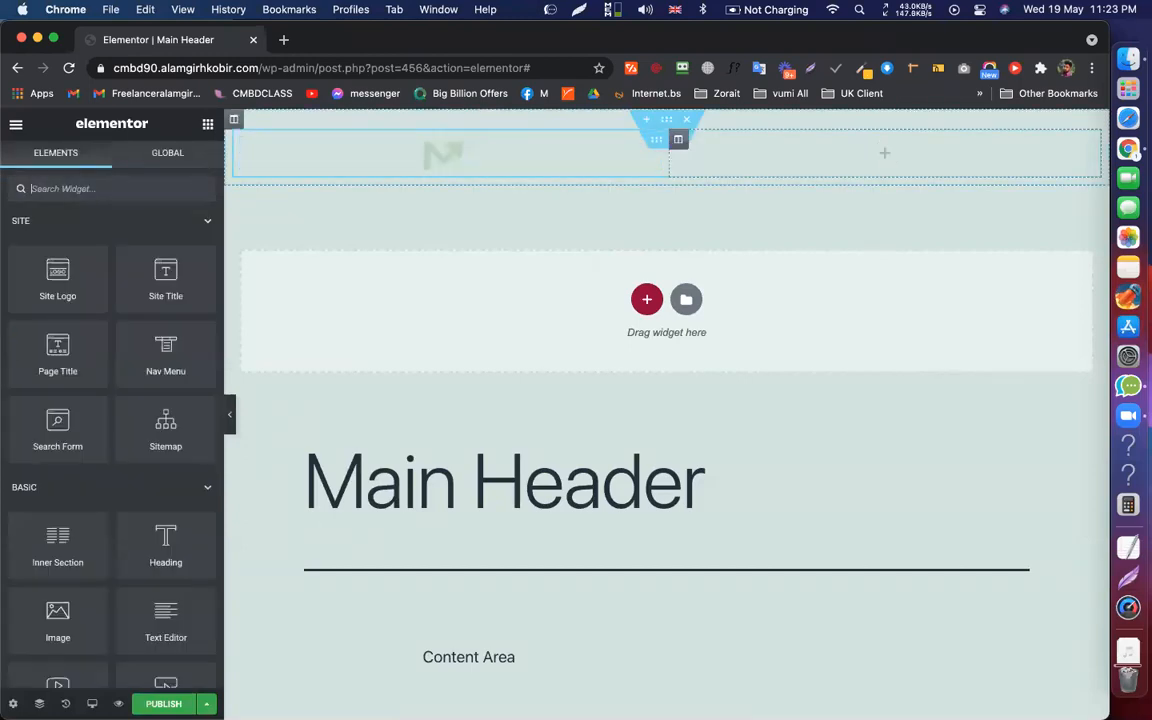
pyautogui.write('manu')
pyautogui.press('BackSpace')
pyautogui.press('BackSpace')
pyautogui.press('BackSpace')
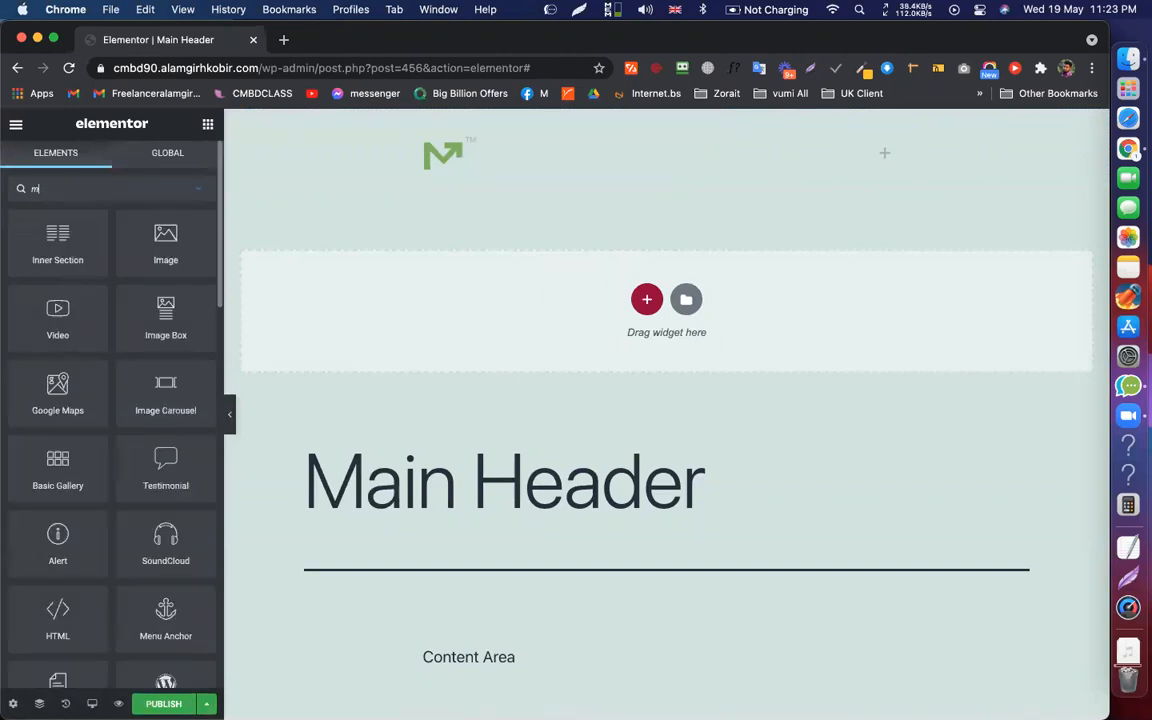
pyautogui.write('enu')
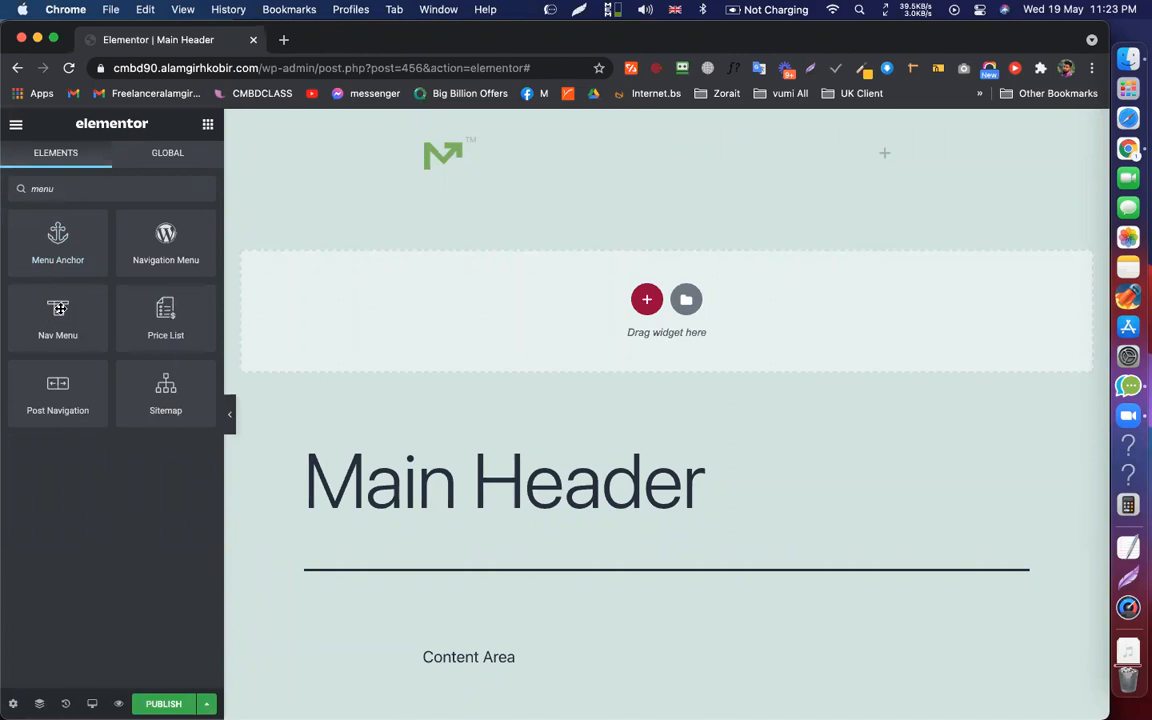
# Place a Nav Menu widget showing Main Menu in the right column; resize columns to ~10%/90%
pyautogui.moveTo(52, 310); pyautogui.dragTo(842, 160)
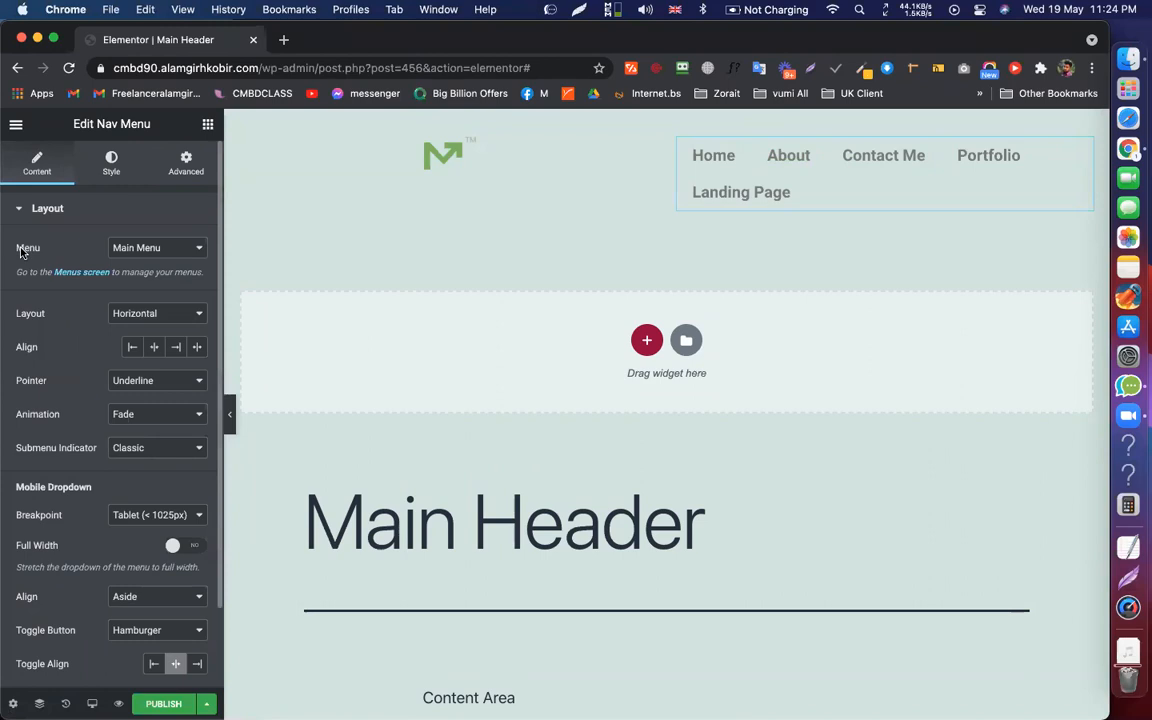
pyautogui.click(150, 252)
pyautogui.click(160, 252)
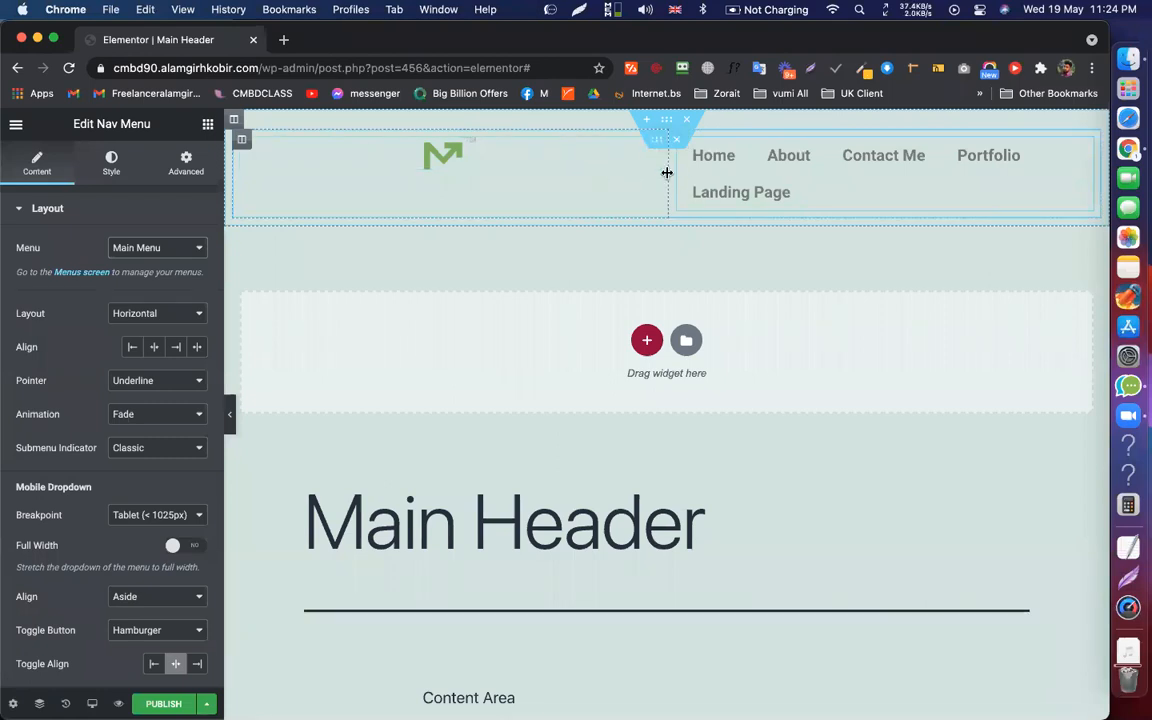
pyautogui.moveTo(313, 165); pyautogui.dragTo(316, 169)
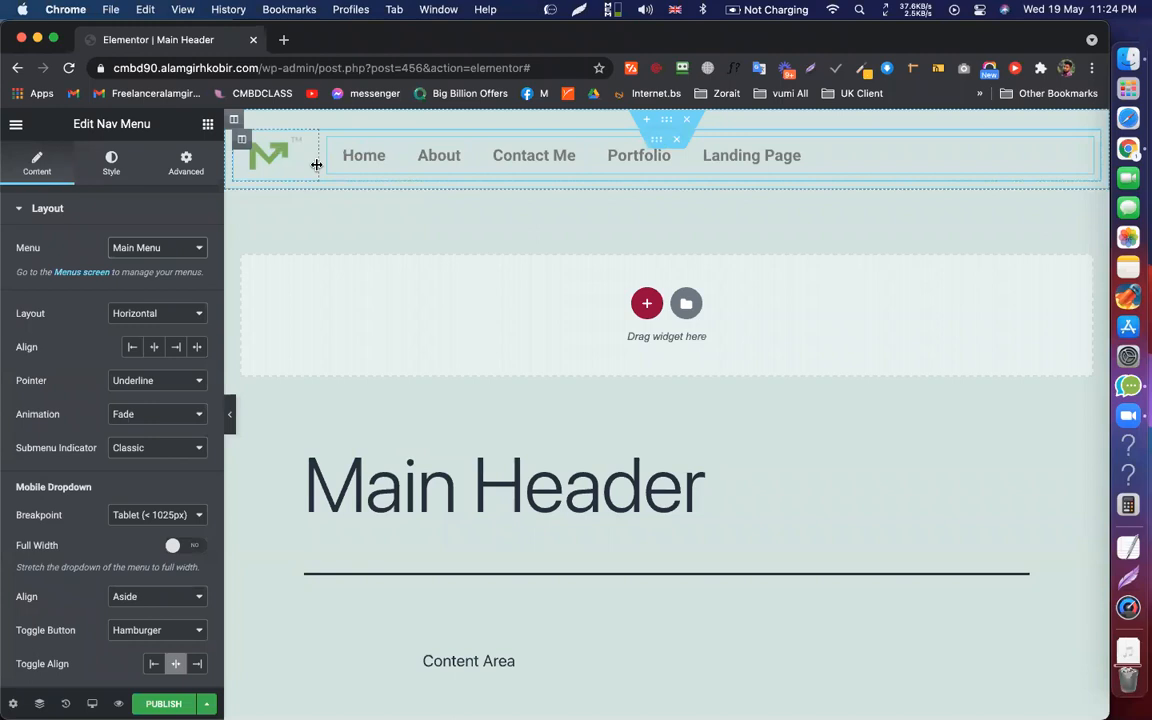
# Set the header's logo column to 10% width and the nav menu column to 90%
pyautogui.click(240, 143)
pyautogui.doubleClick(182, 246)
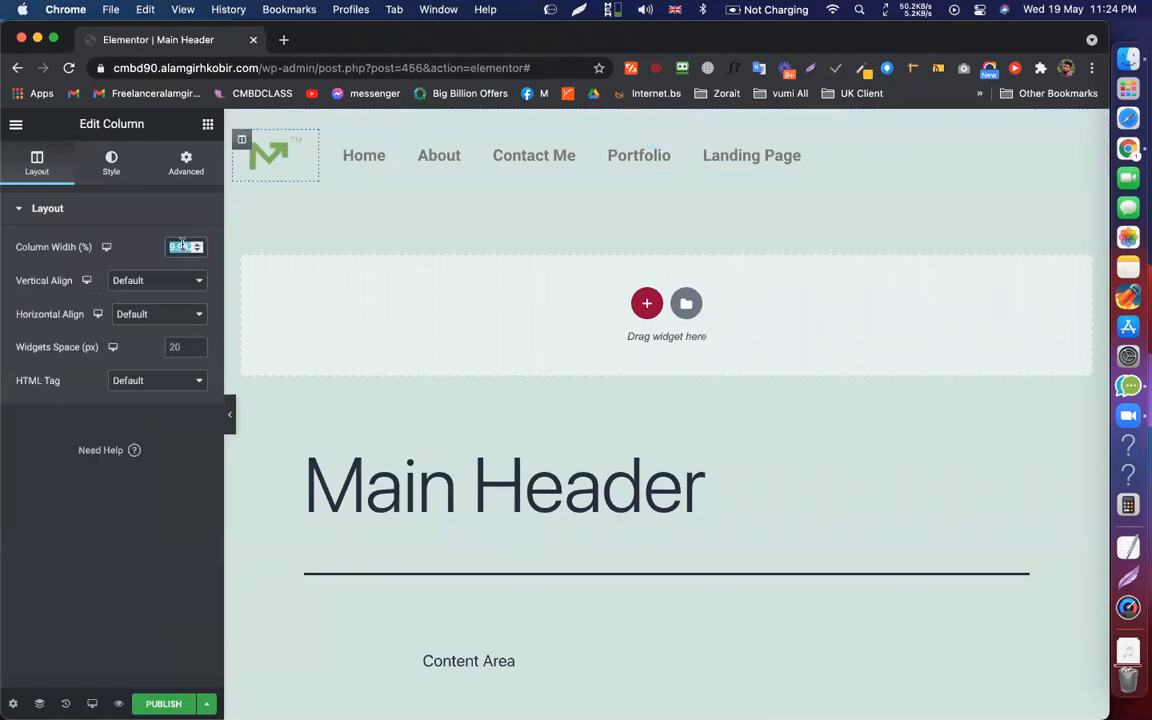
pyautogui.write('10')
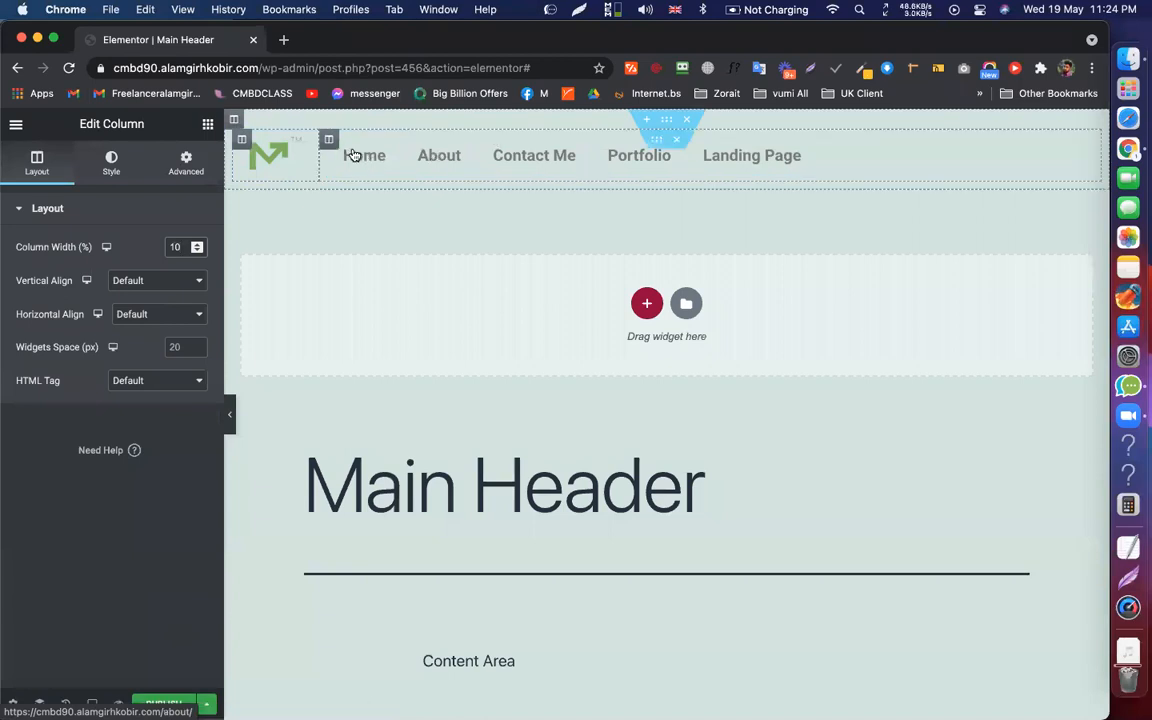
pyautogui.click(330, 141)
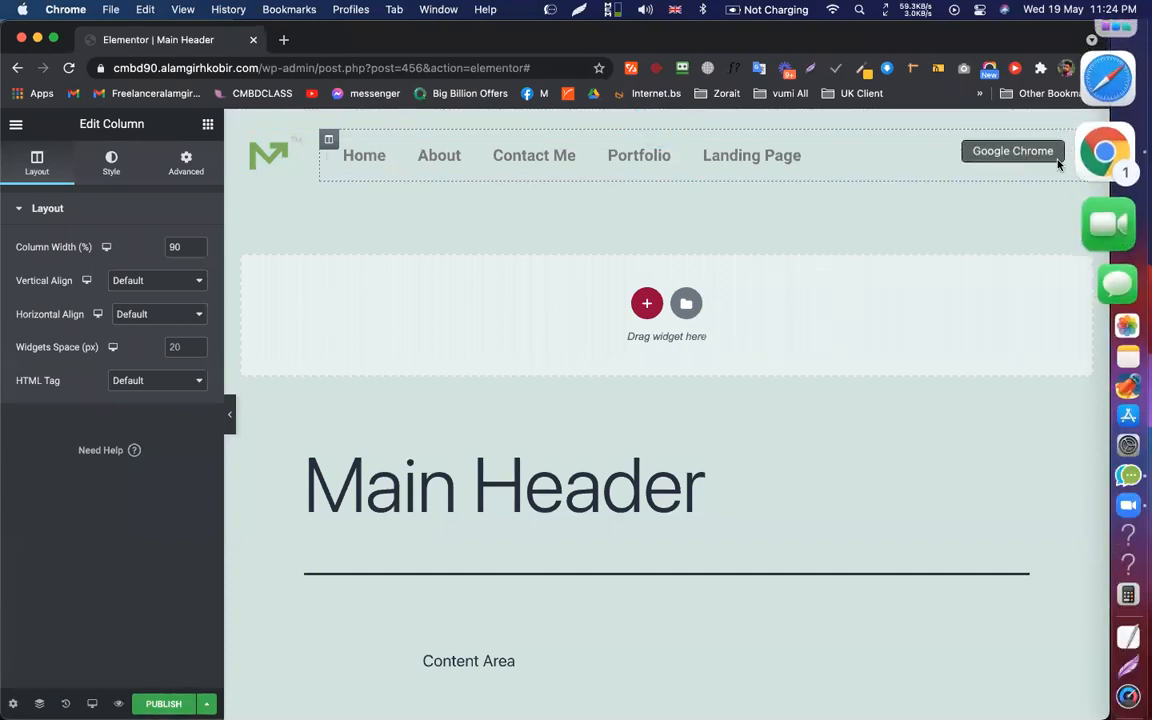
pyautogui.click(1085, 148)
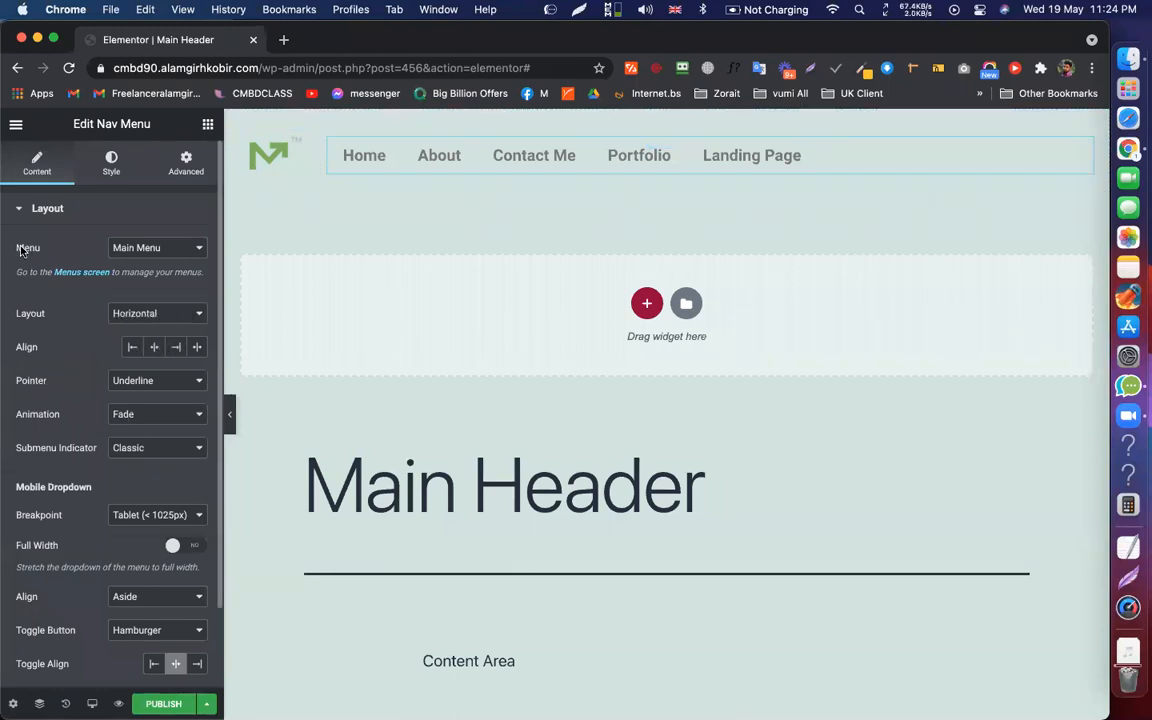
# Right-align the header's nav menu items
pyautogui.scroll(-2, 67, 471)
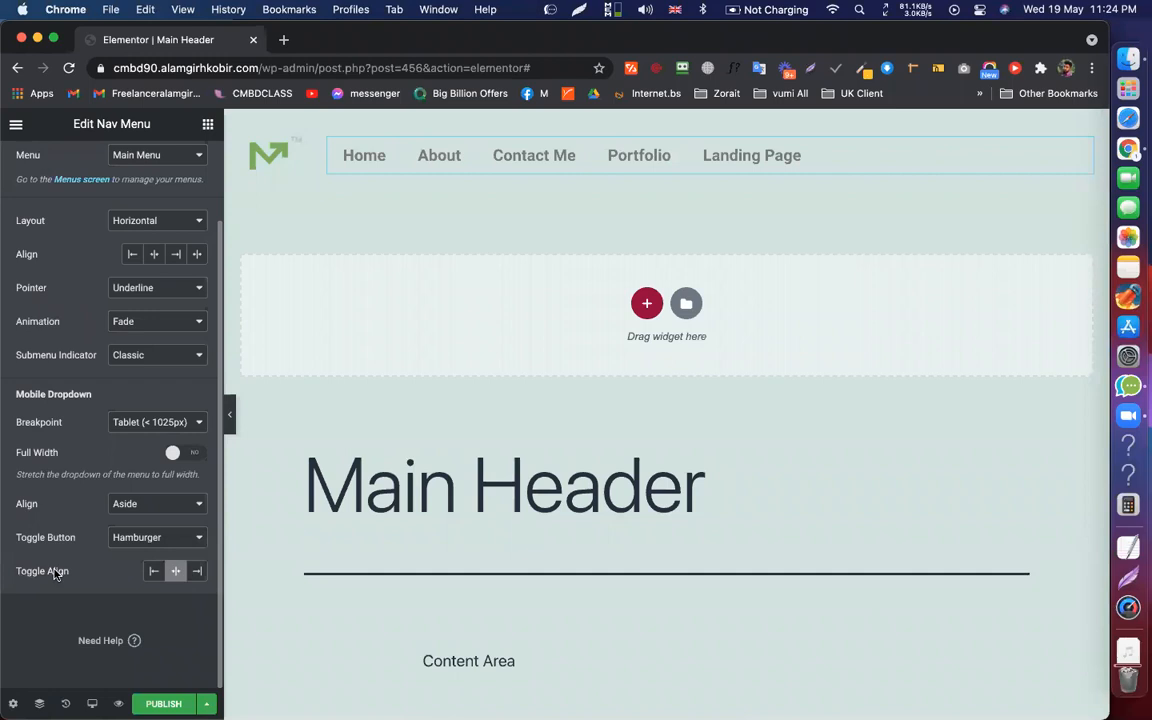
pyautogui.scroll(2, 60, 572)
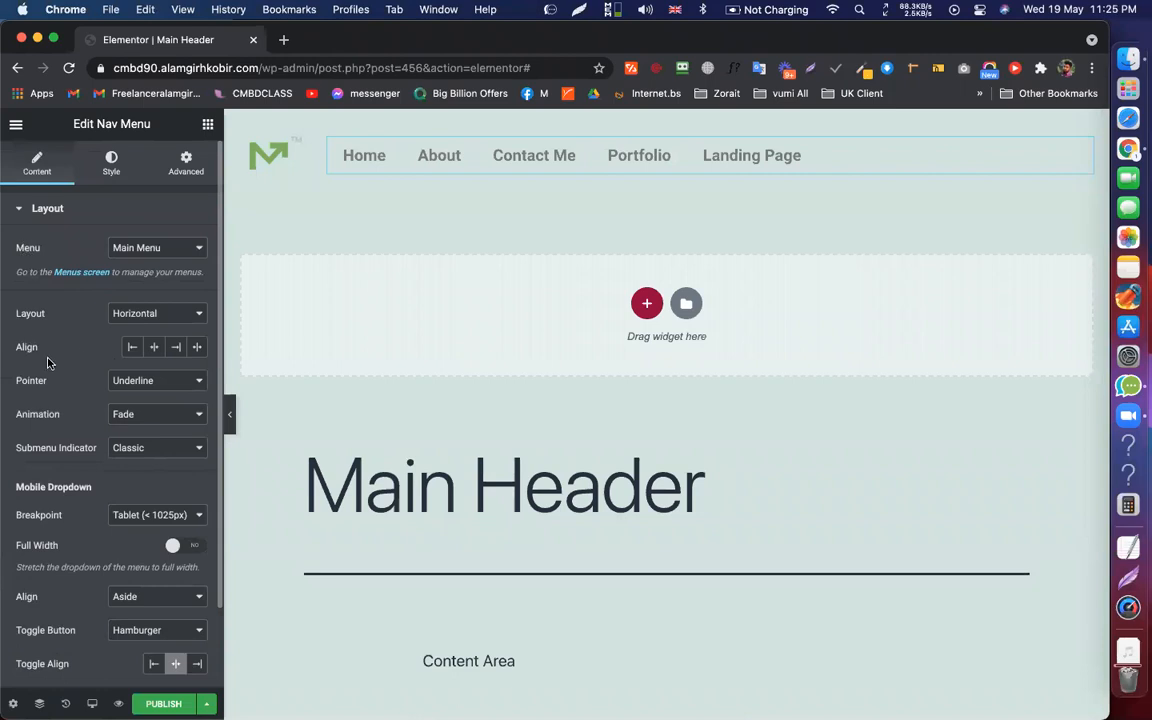
pyautogui.click(175, 346)
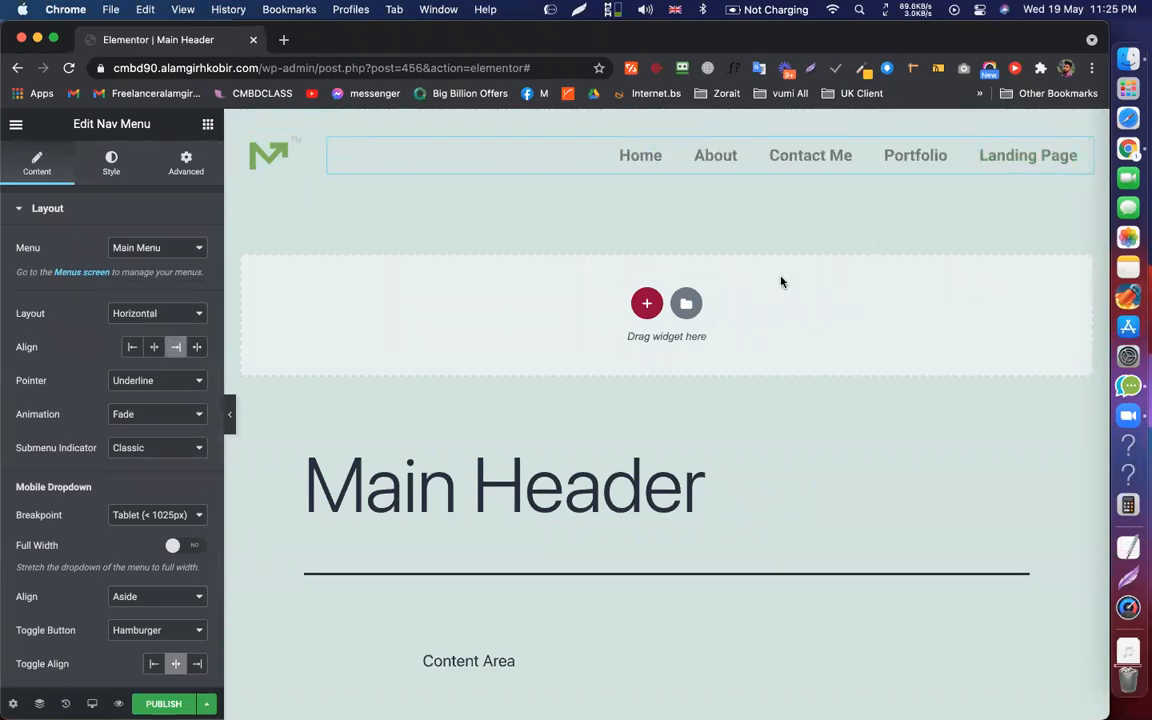
# Set the main menu's normal text colour to #252525
pyautogui.click(107, 172)
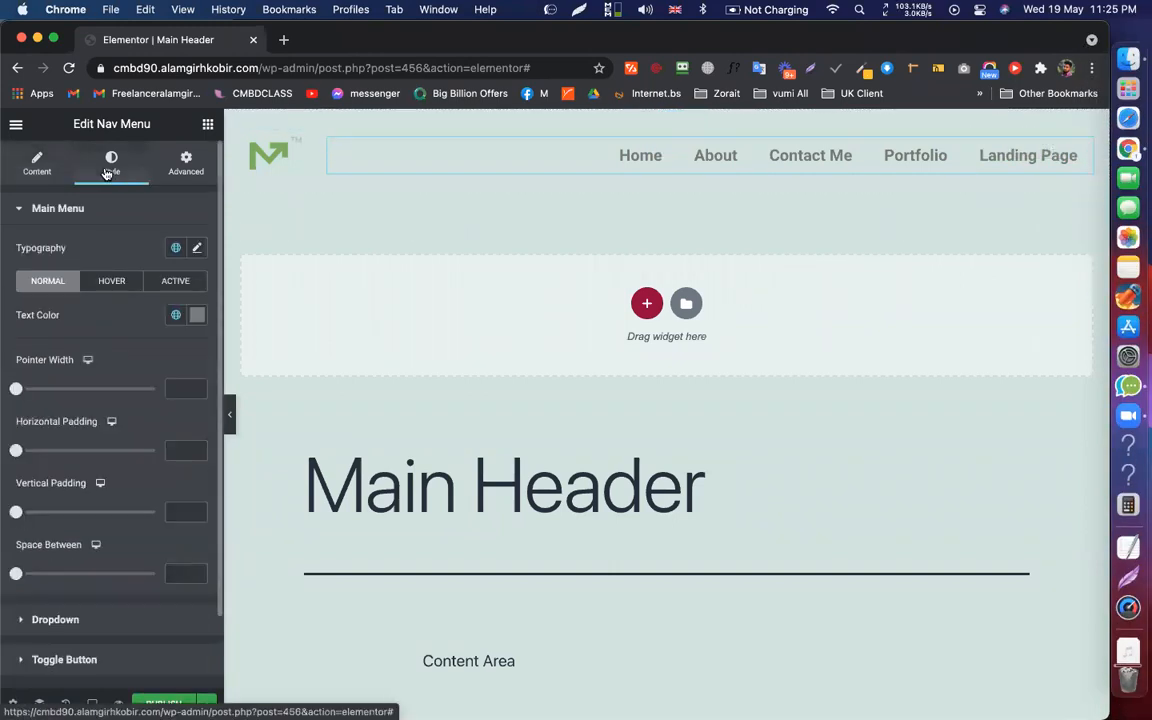
pyautogui.click(198, 316)
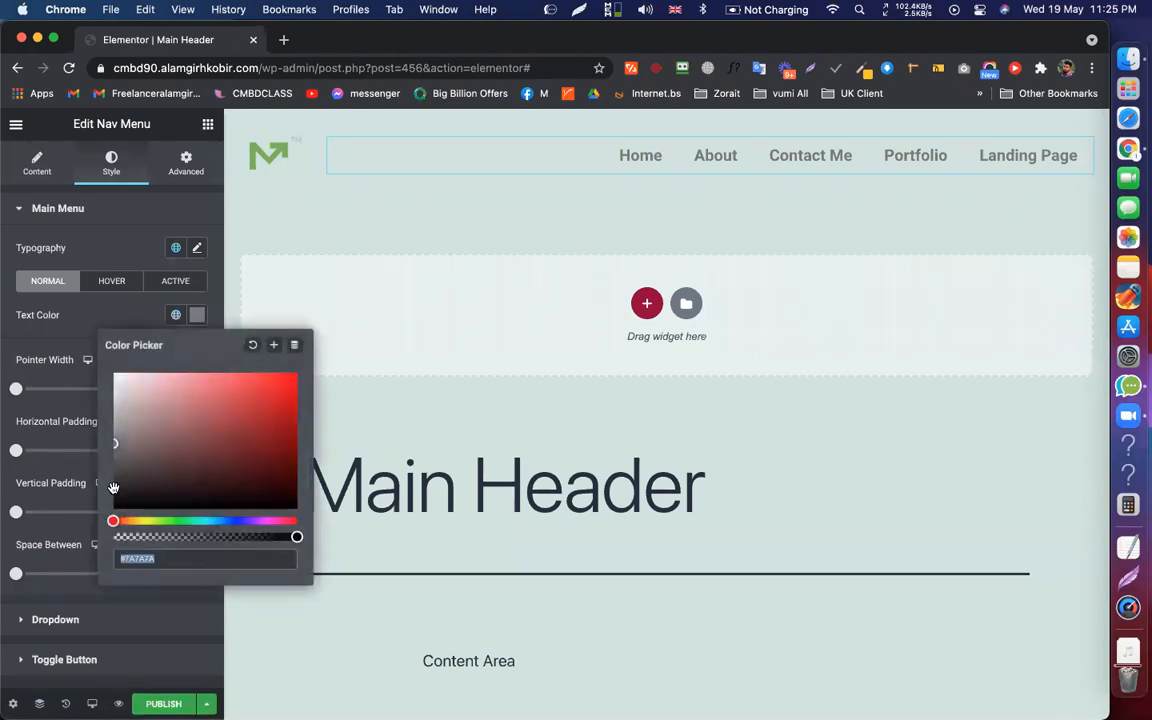
pyautogui.write('#252525')
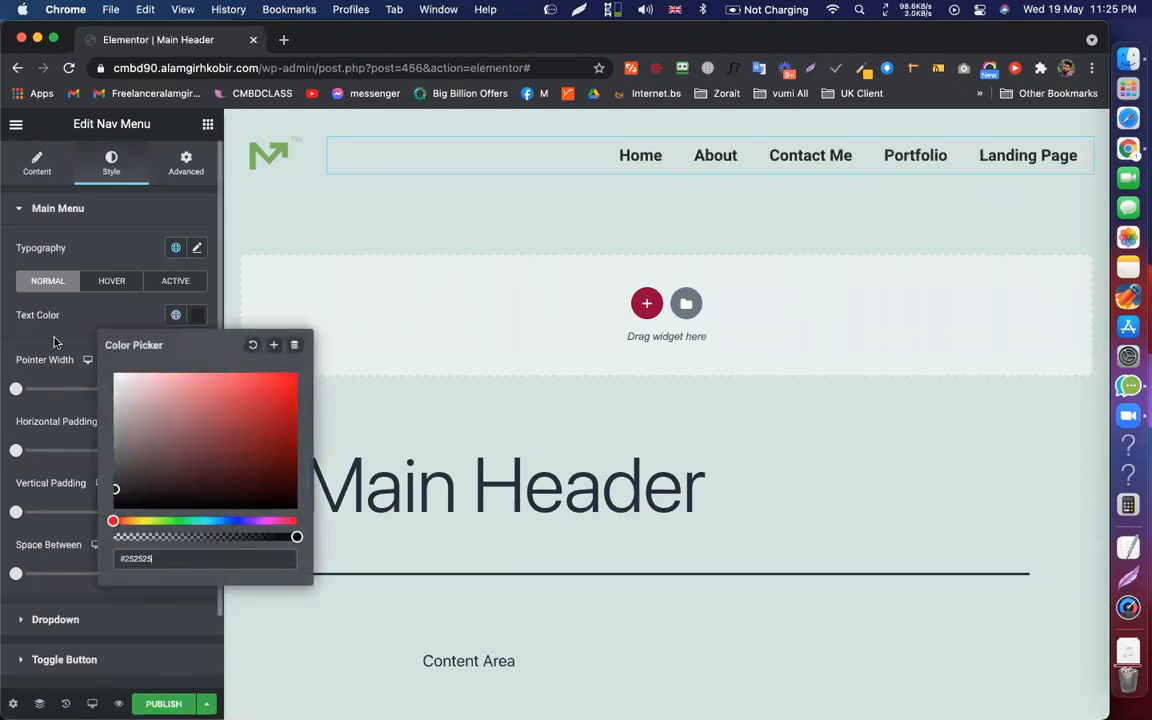
pyautogui.click(51, 342)
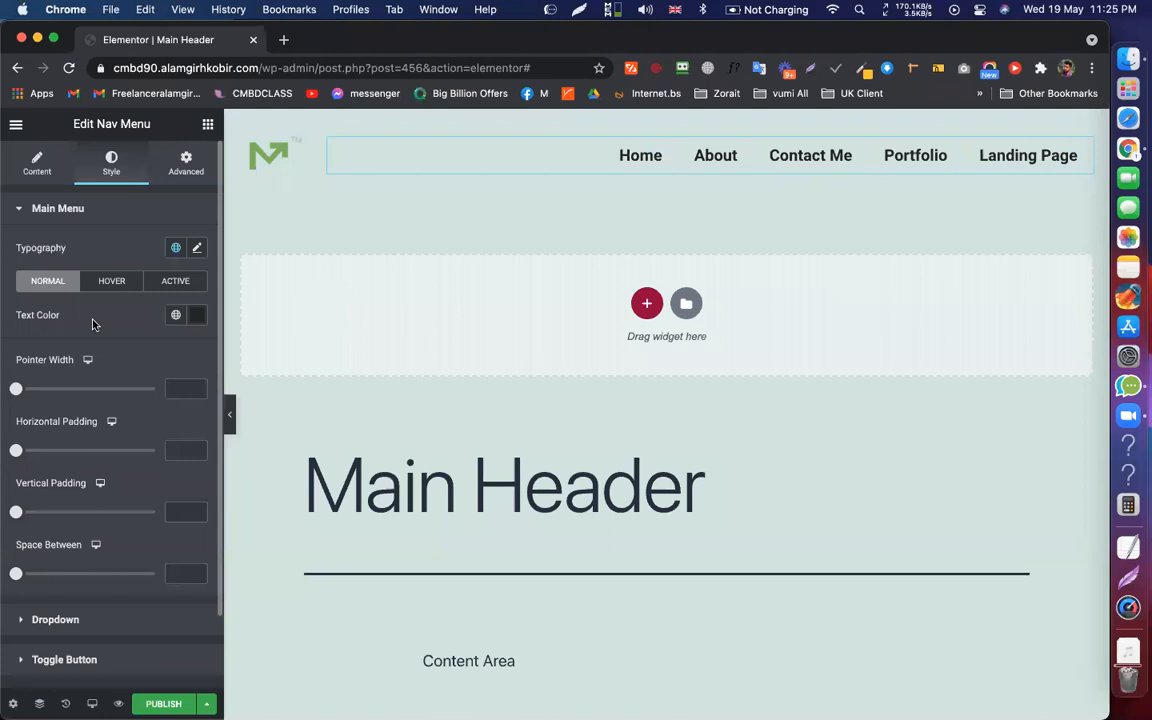
pyautogui.scroll(-2, 116, 339)
pyautogui.scroll(2, 116, 339)
pyautogui.click(16, 125)
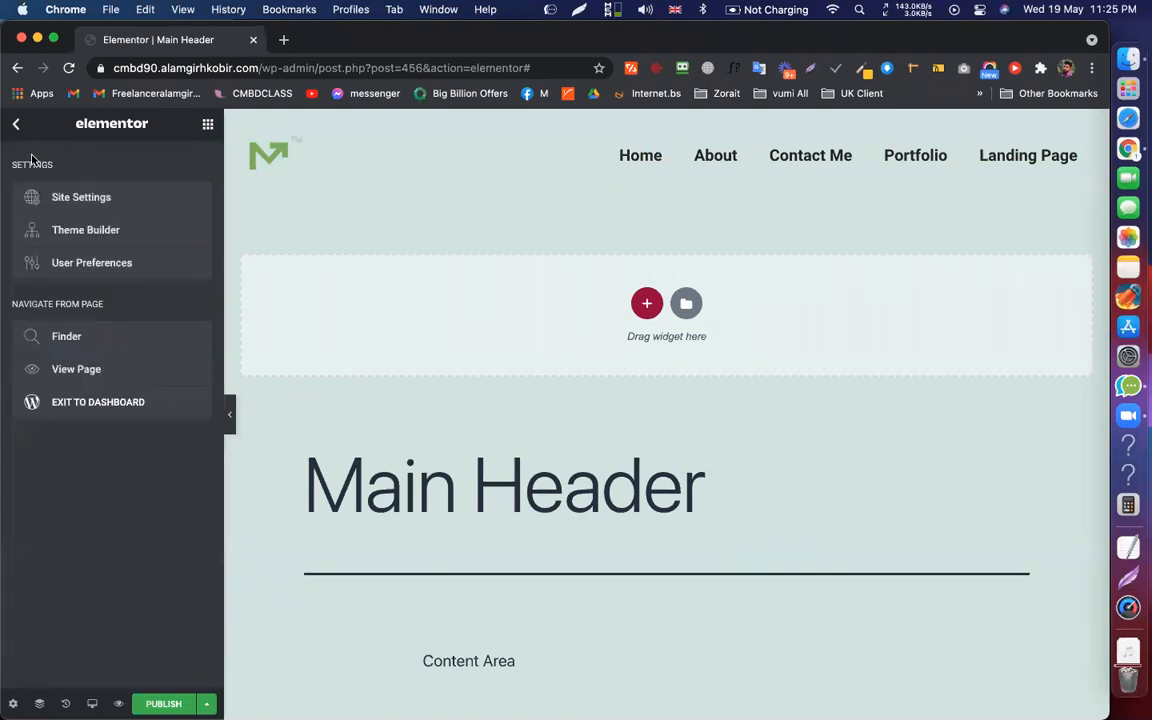
# Preview the nav menu in Vertical layout, then return it to Horizontal
pyautogui.click(15, 127)
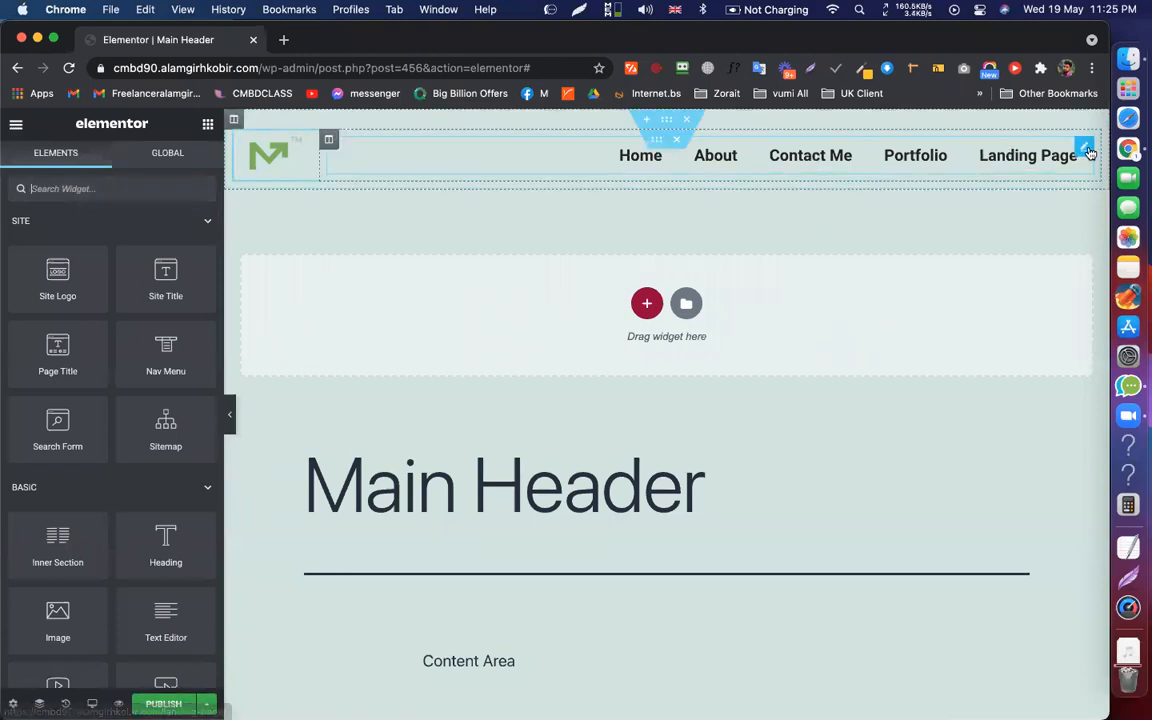
pyautogui.click(1084, 148)
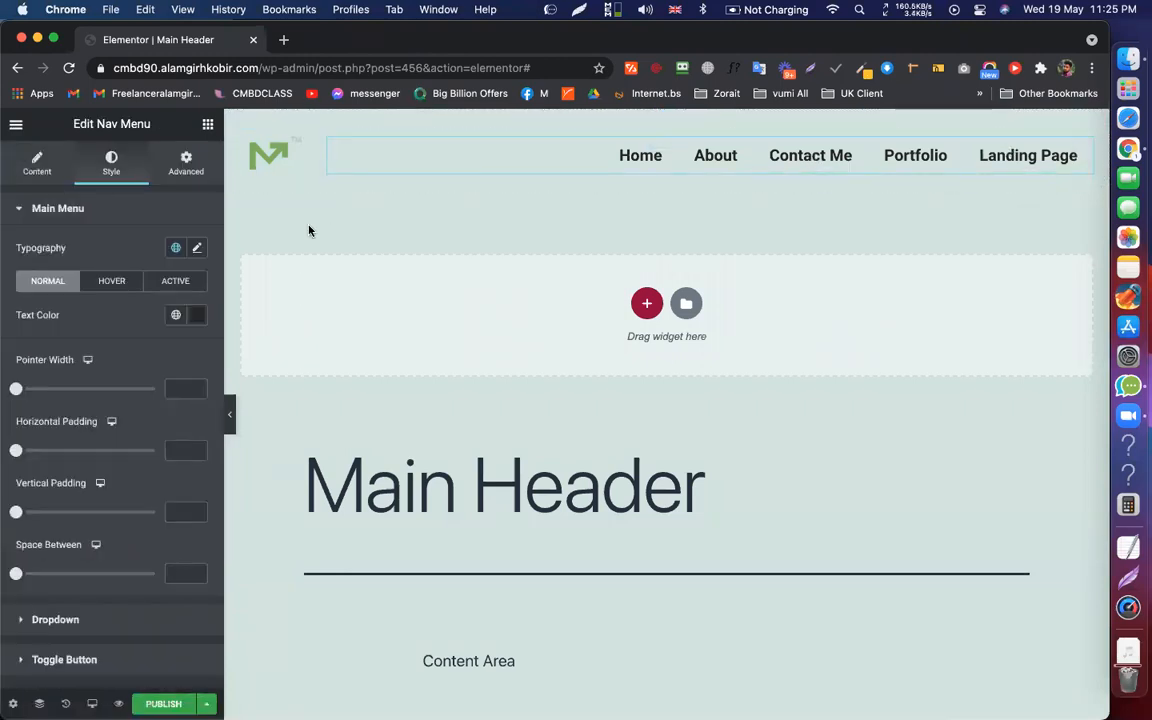
pyautogui.click(37, 163)
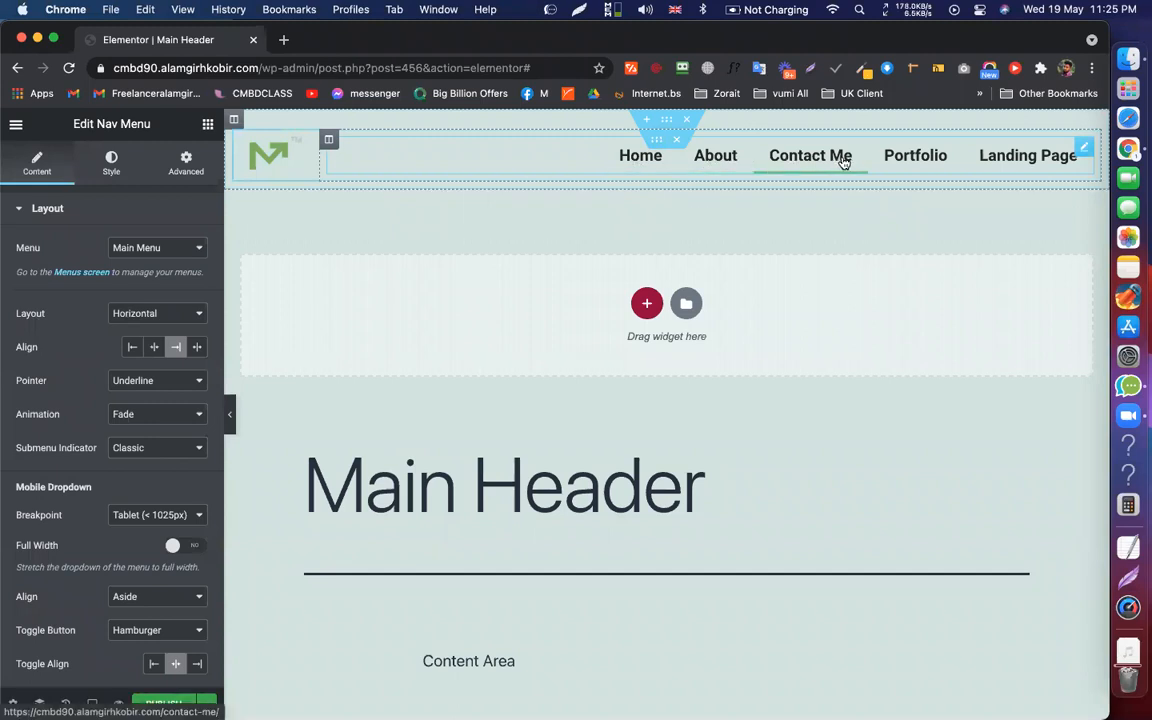
pyautogui.click(168, 322)
pyautogui.click(166, 330)
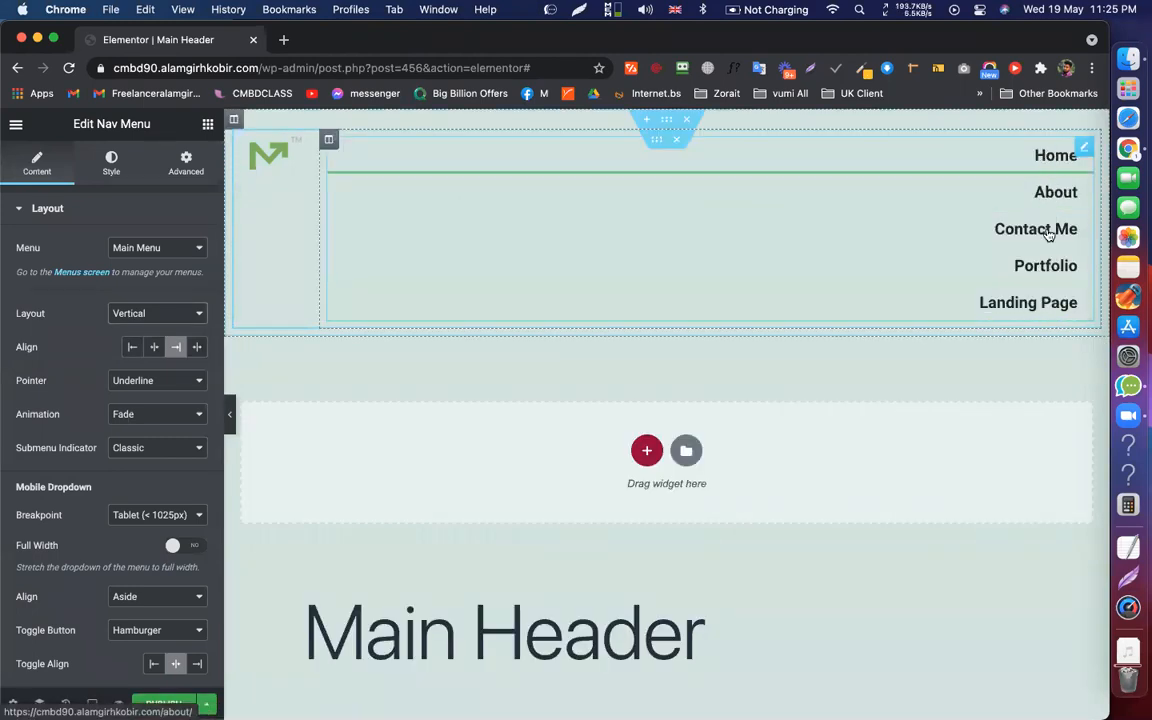
pyautogui.click(132, 313)
pyautogui.click(159, 295)
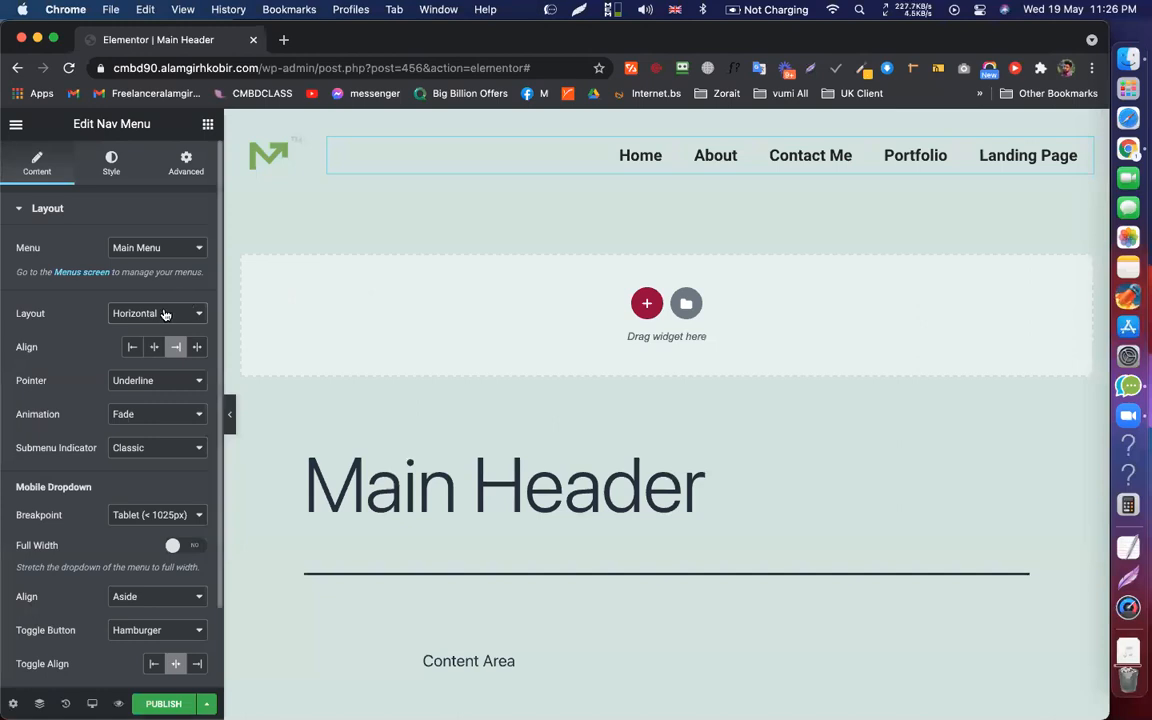
# Preview the Dropdown layout with its collapsed toggle, then restore Horizontal layout
pyautogui.scroll(-2, 160, 300)
pyautogui.click(137, 222)
pyautogui.click(145, 254)
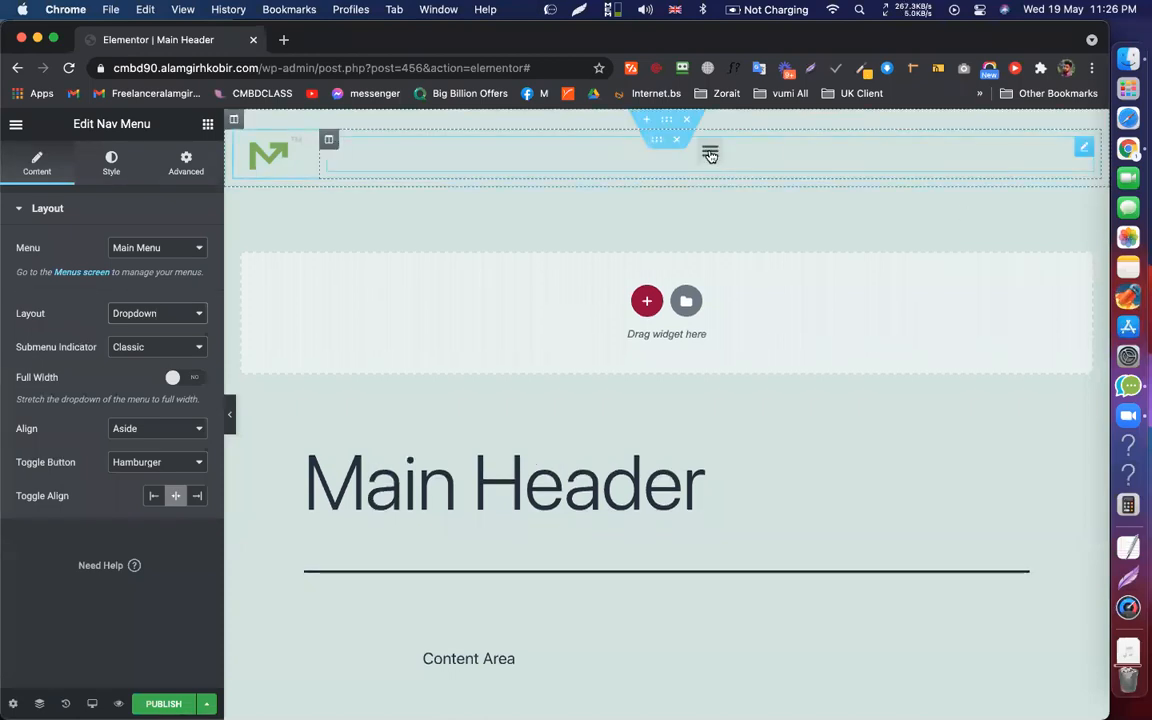
pyautogui.click(709, 152)
pyautogui.click(709, 155)
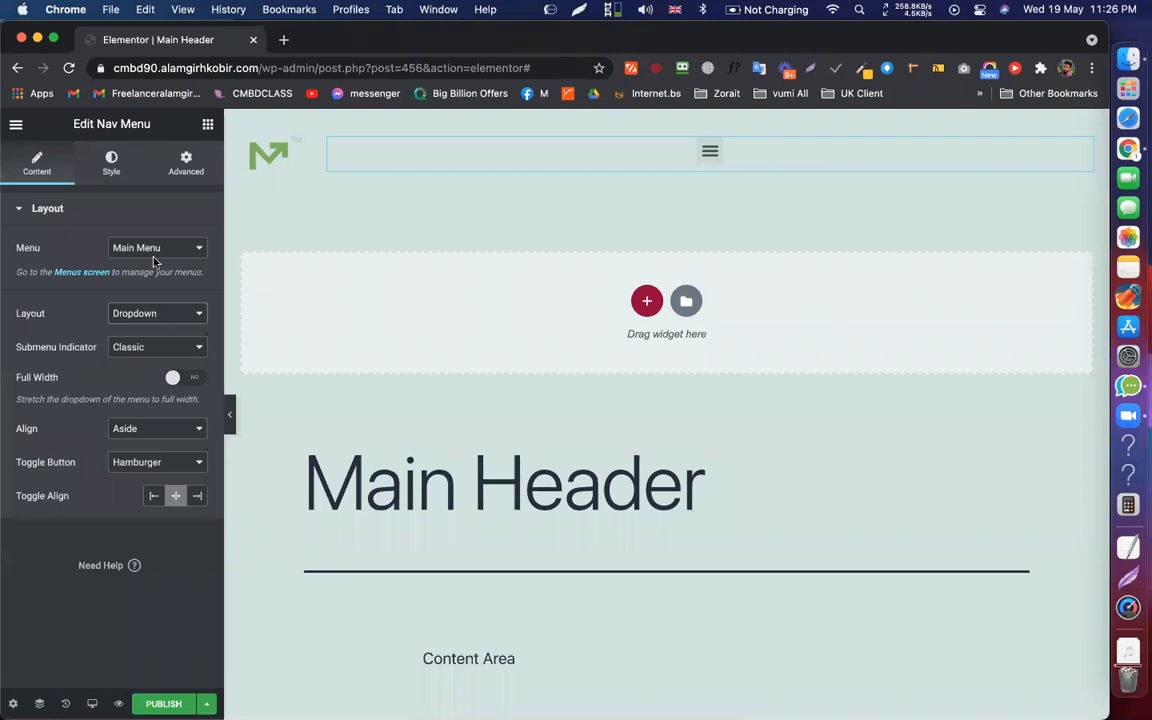
pyautogui.click(148, 315)
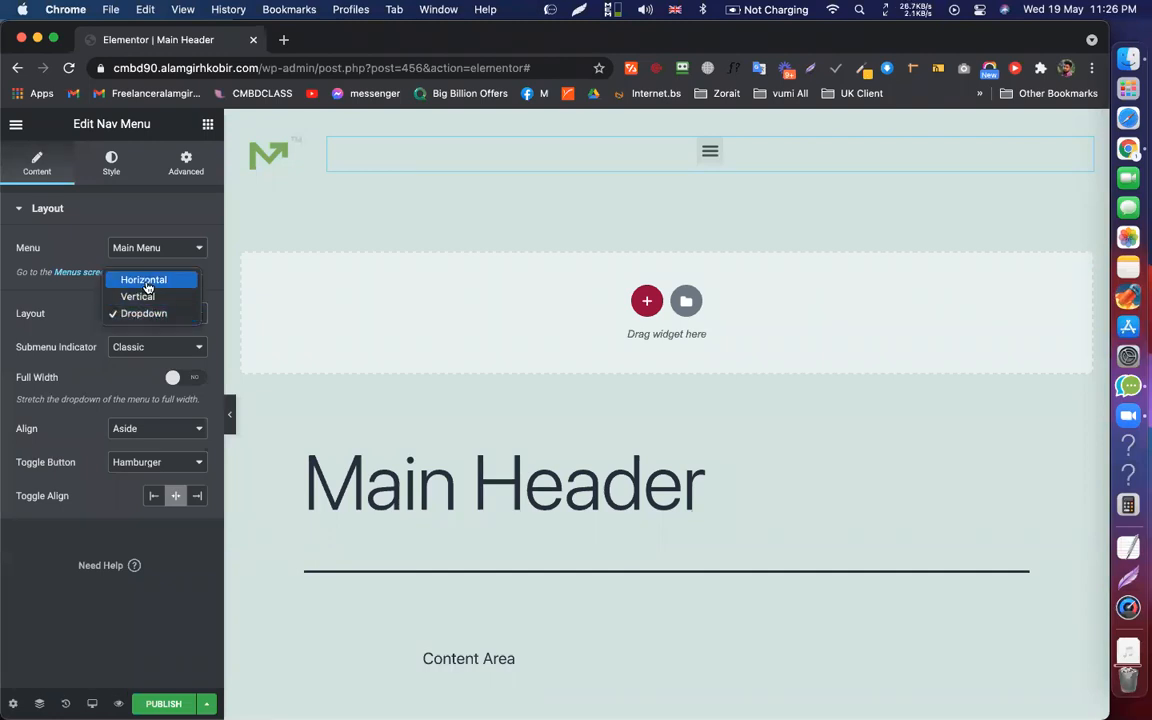
pyautogui.click(148, 283)
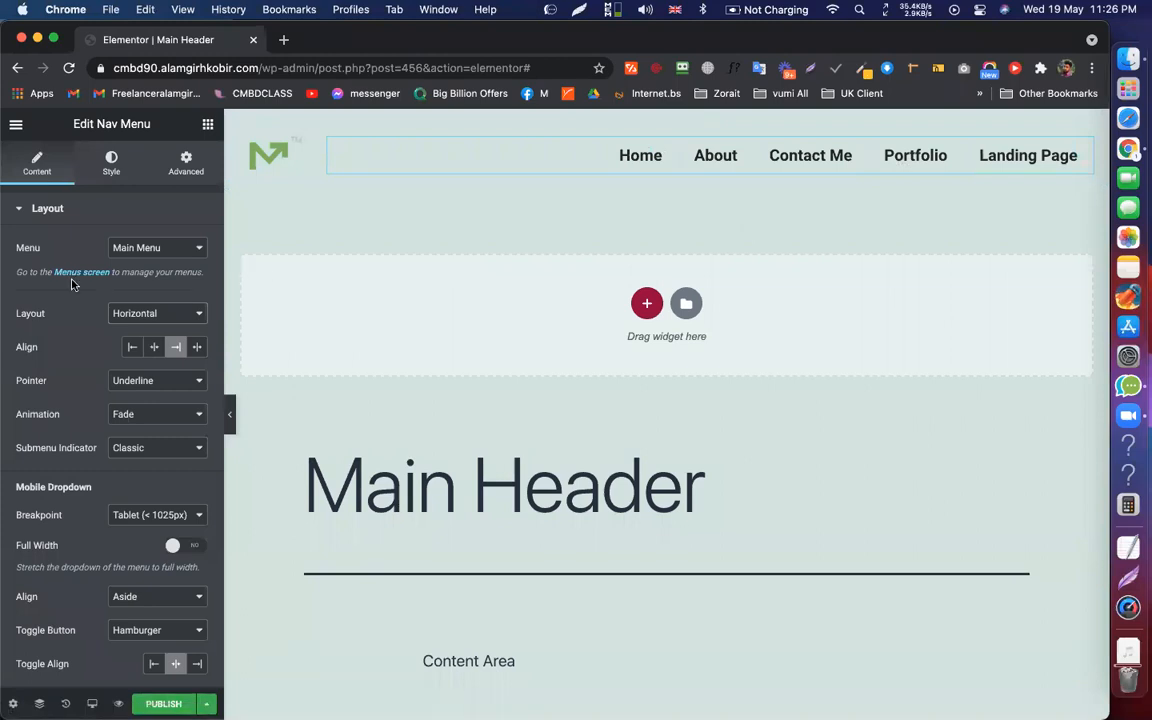
# Change the menu's hover pointer from Underline to Overline
pyautogui.scroll(-1, 65, 374)
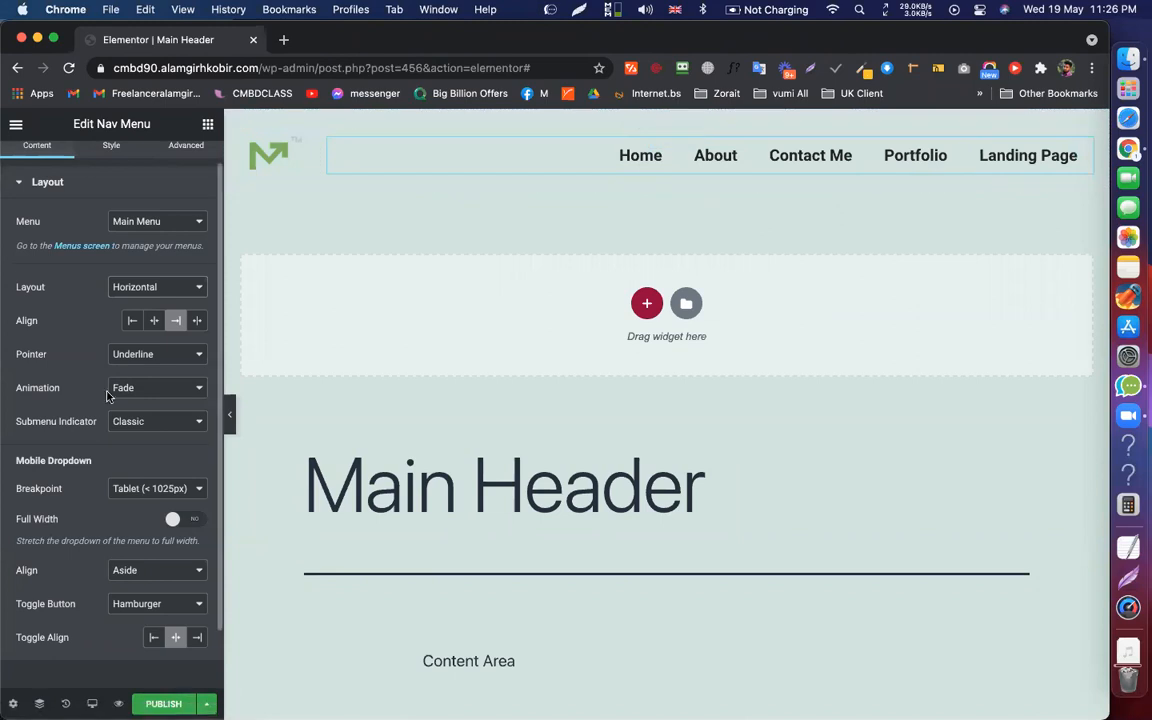
pyautogui.click(156, 358)
pyautogui.click(150, 372)
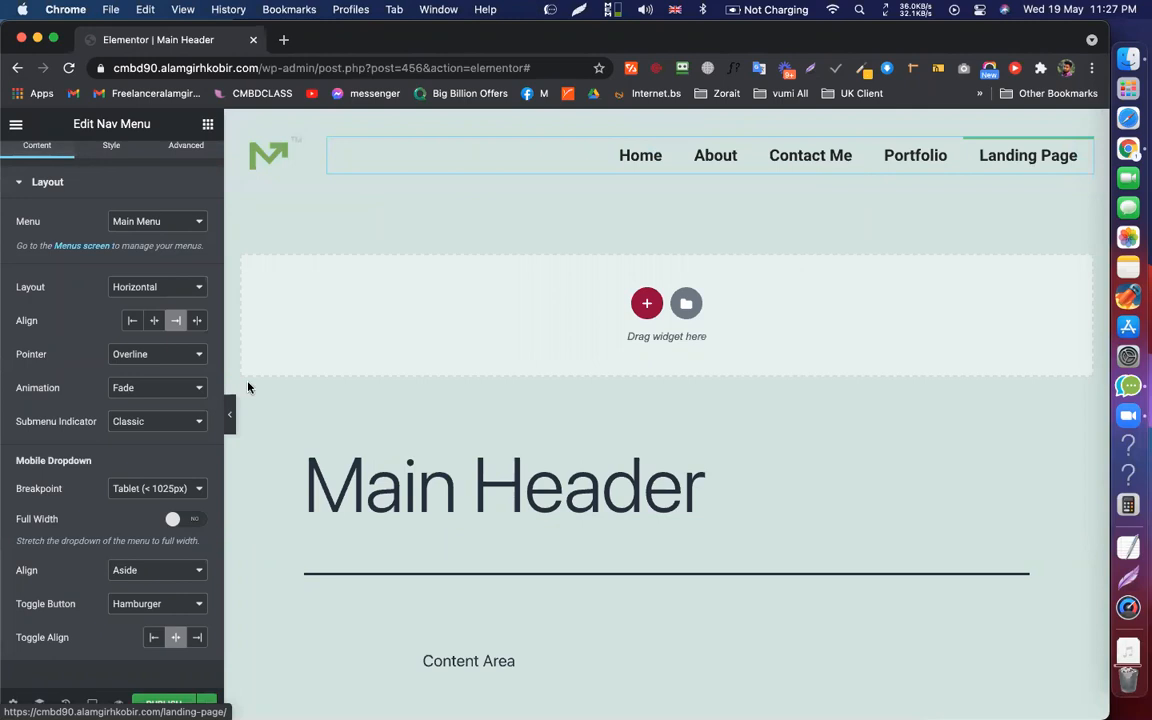
# Try the Double Line, Framed and Background hover pointer styles on the menu
pyautogui.click(143, 356)
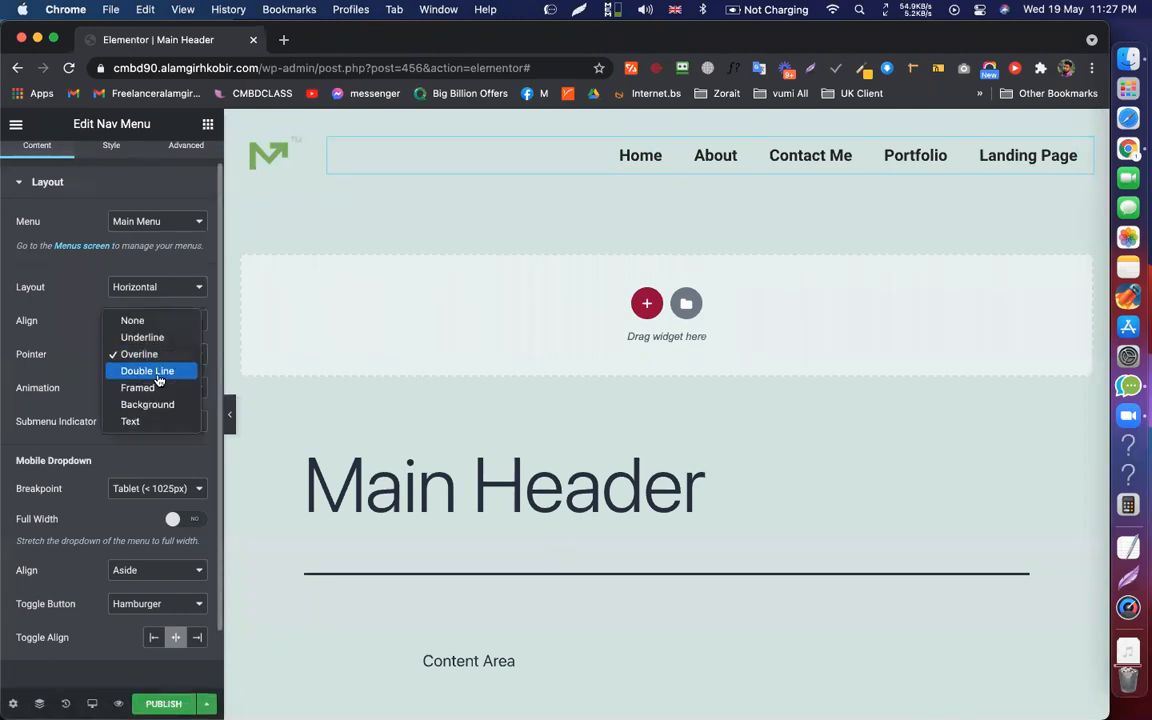
pyautogui.click(158, 373)
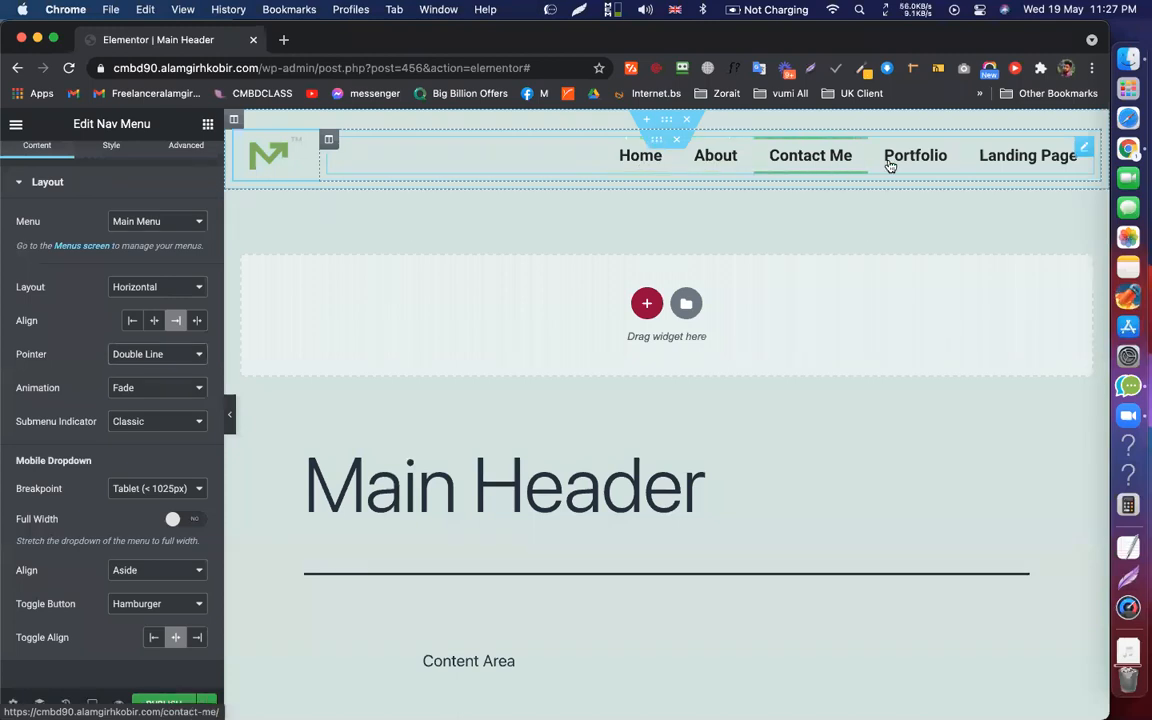
pyautogui.click(152, 364)
pyautogui.click(153, 372)
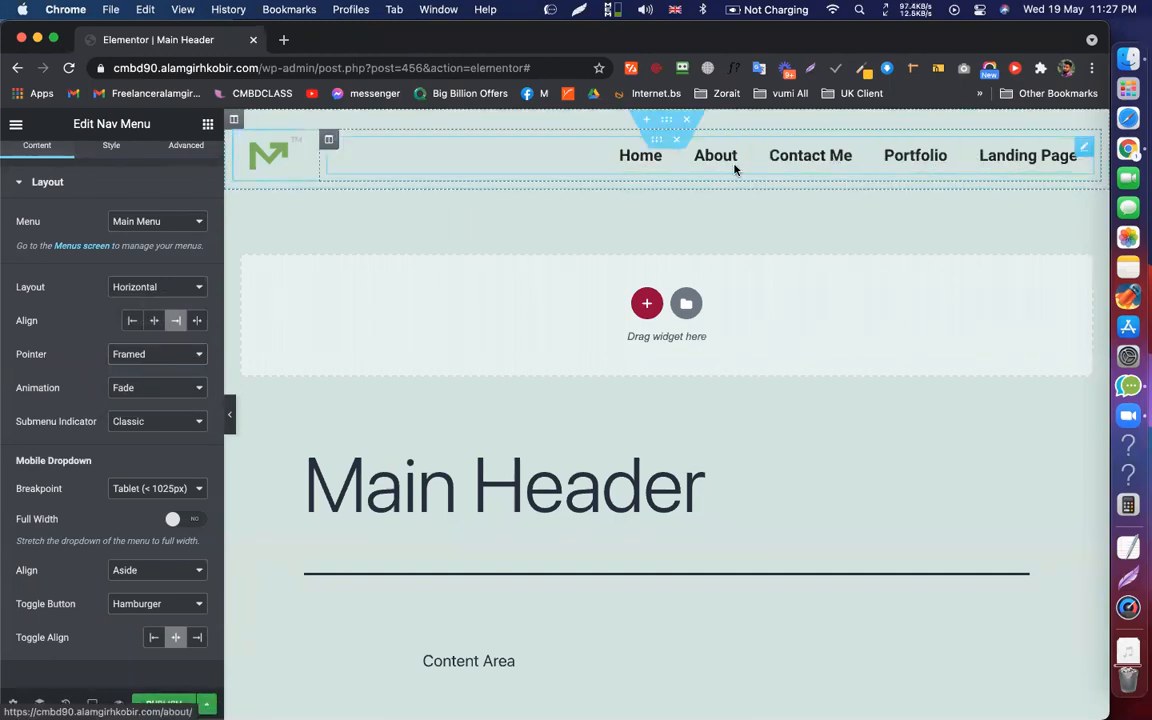
pyautogui.click(186, 364)
pyautogui.click(147, 372)
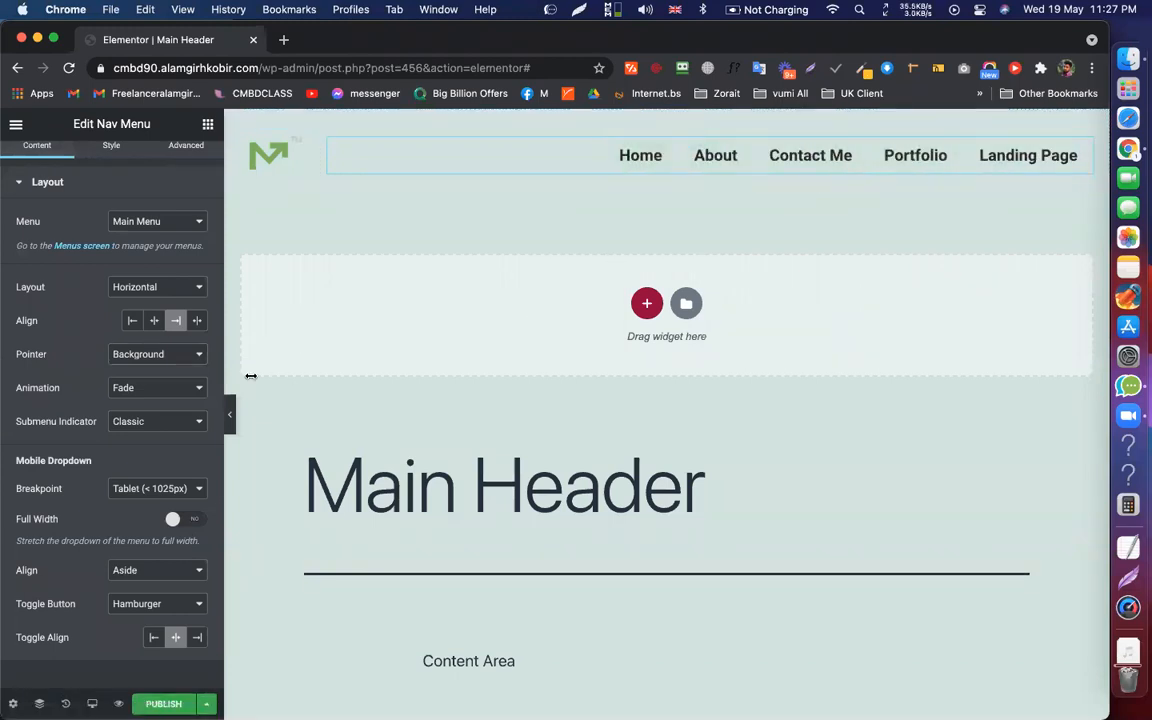
# Compare the Text and None pointers, then settle on Background
pyautogui.click(142, 358)
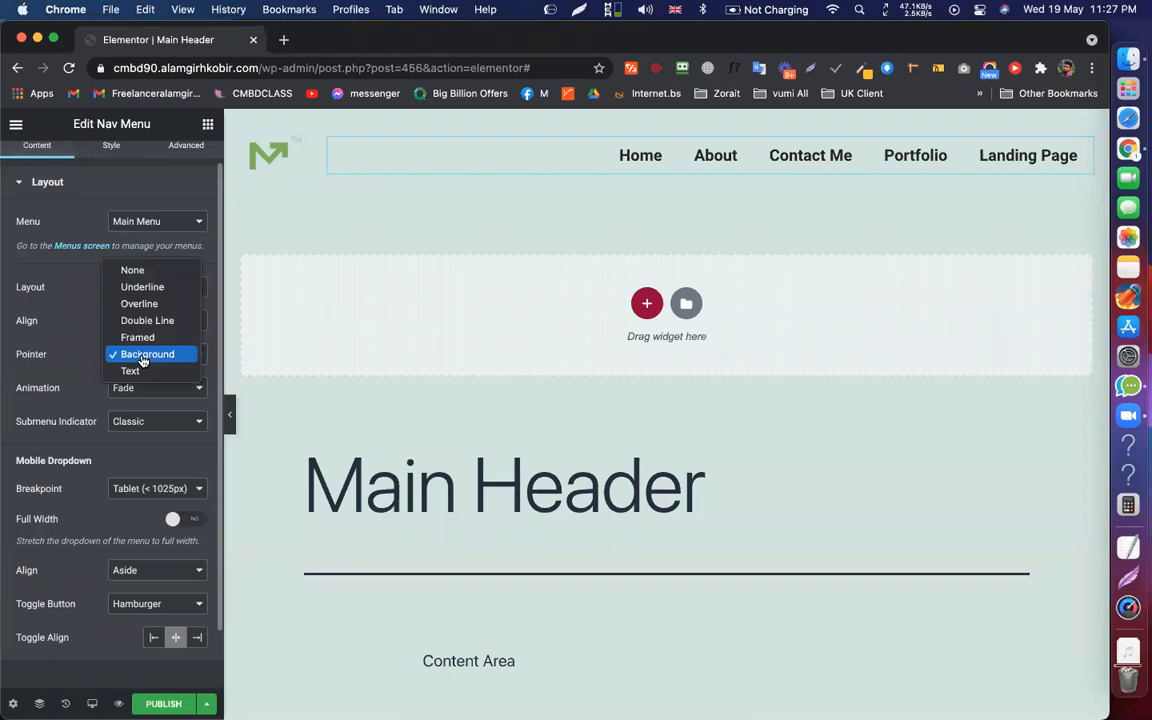
pyautogui.click(142, 372)
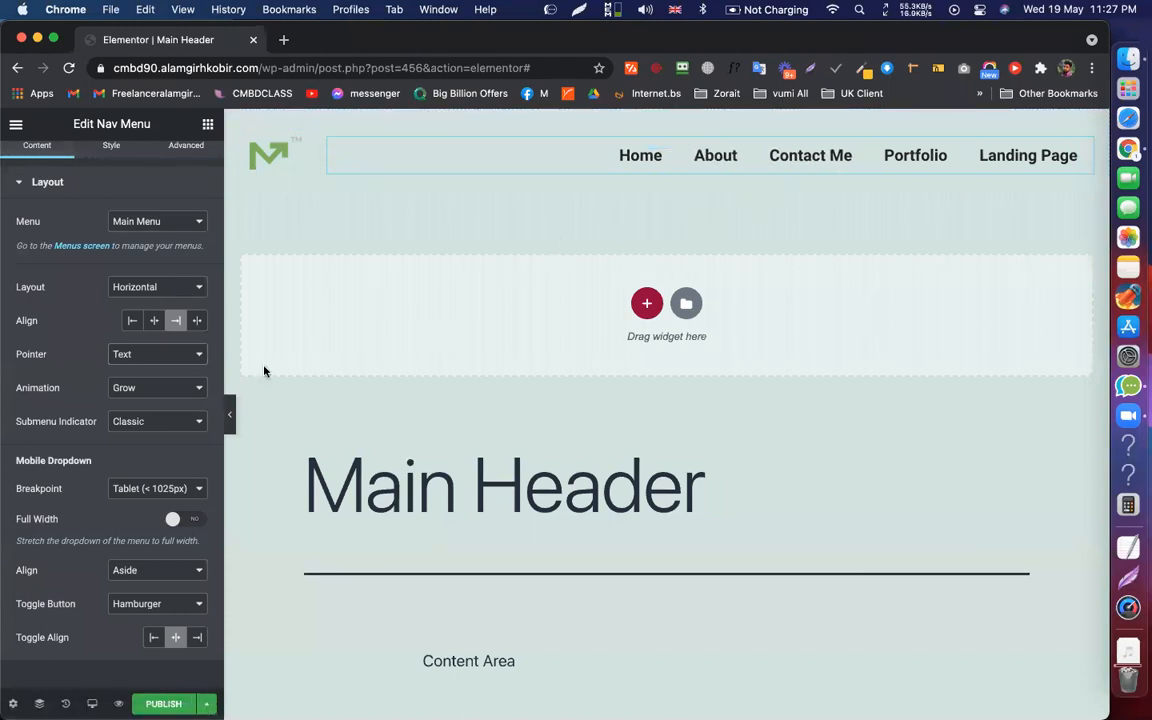
pyautogui.click(165, 355)
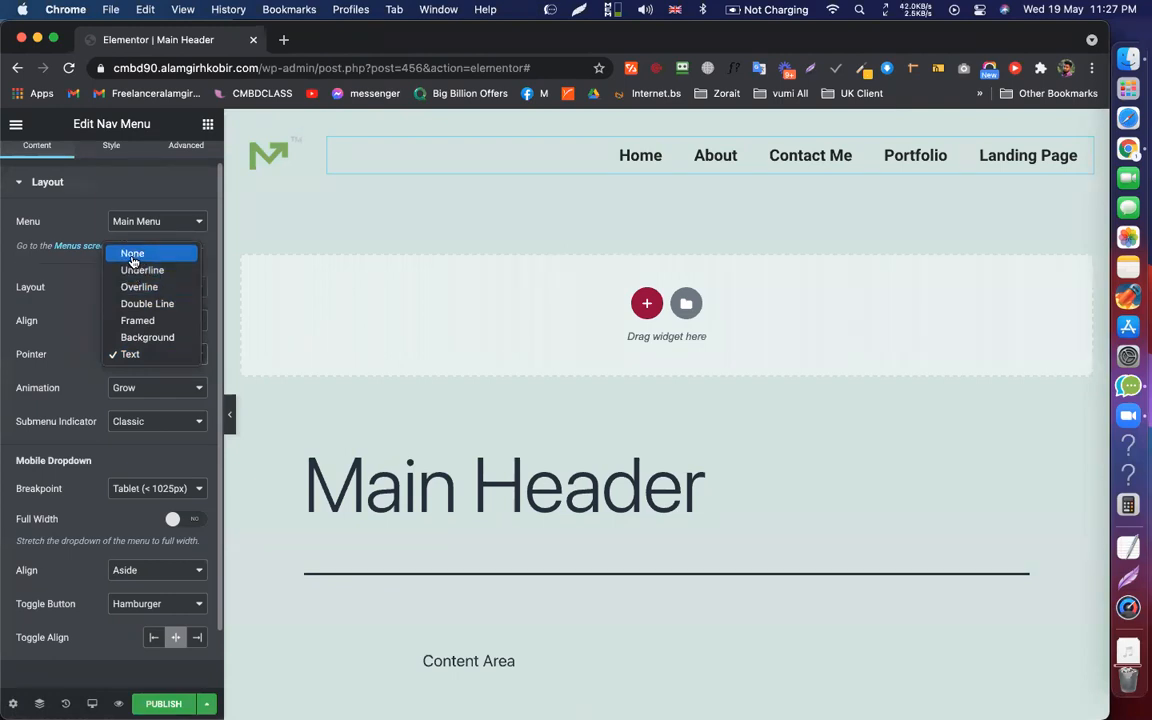
pyautogui.click(133, 256)
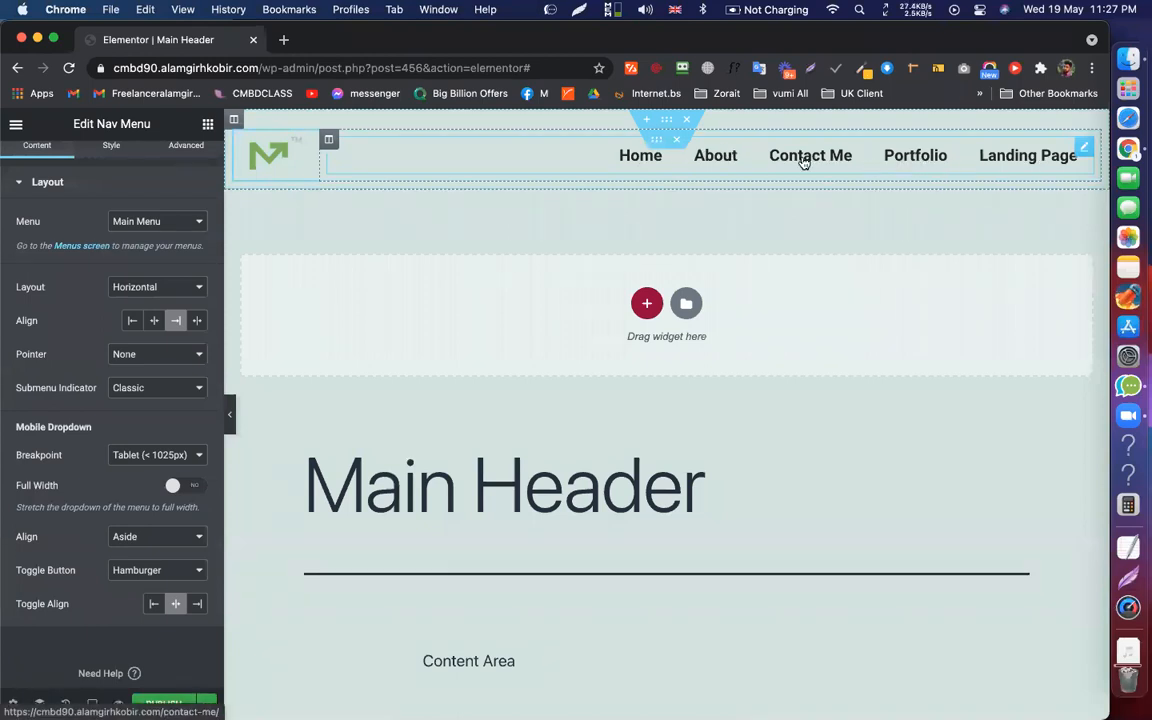
pyautogui.click(155, 354)
pyautogui.click(148, 438)
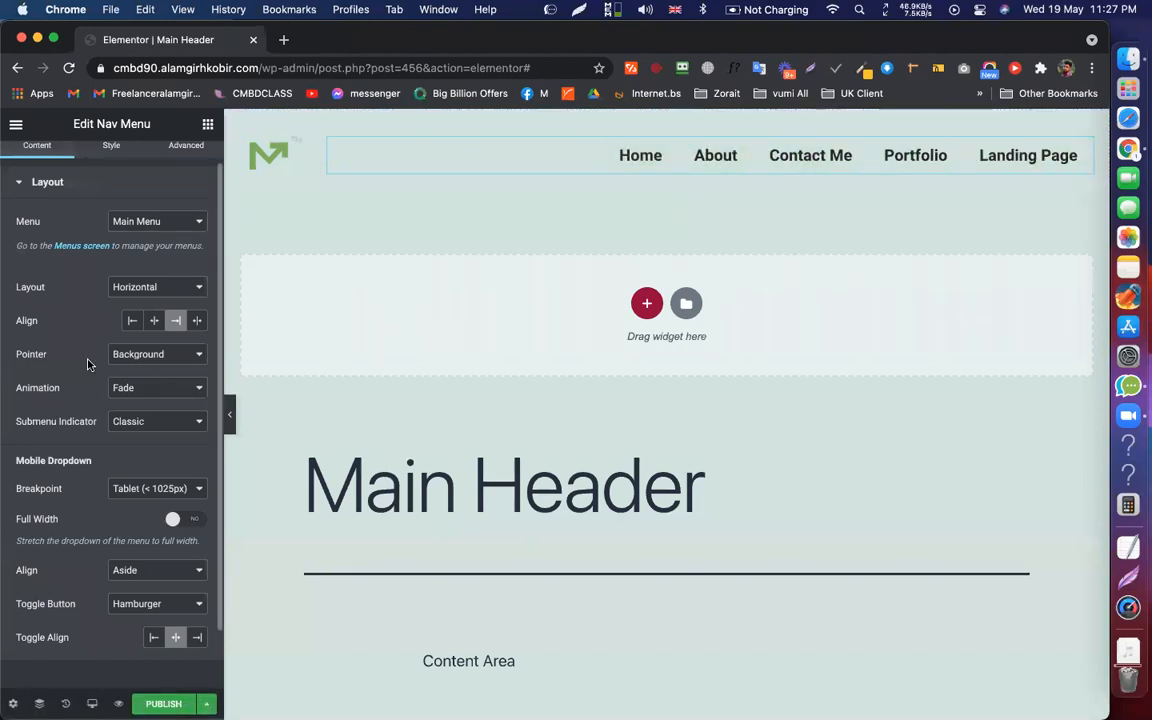
pyautogui.scroll(-2, 118, 373)
pyautogui.scroll(3, 136, 378)
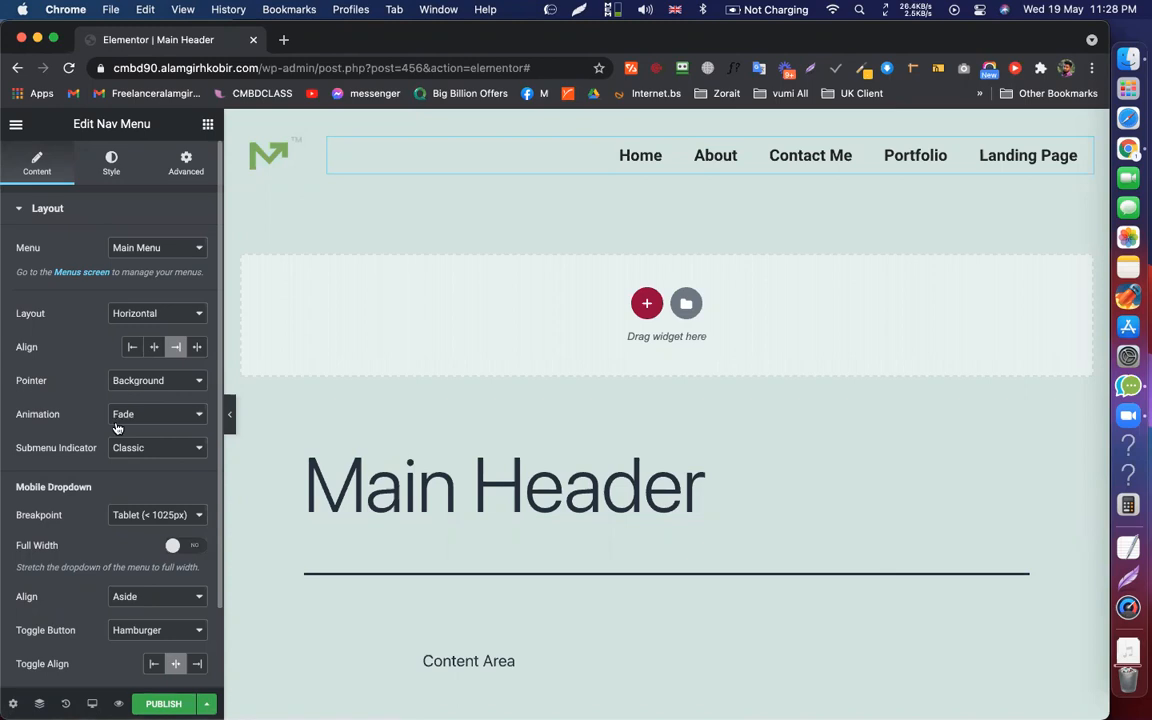
# Try Grow, Shrink, Sweep Left and Sweep Right animations, settling on Shutter Out Horizontal
pyautogui.click(165, 416)
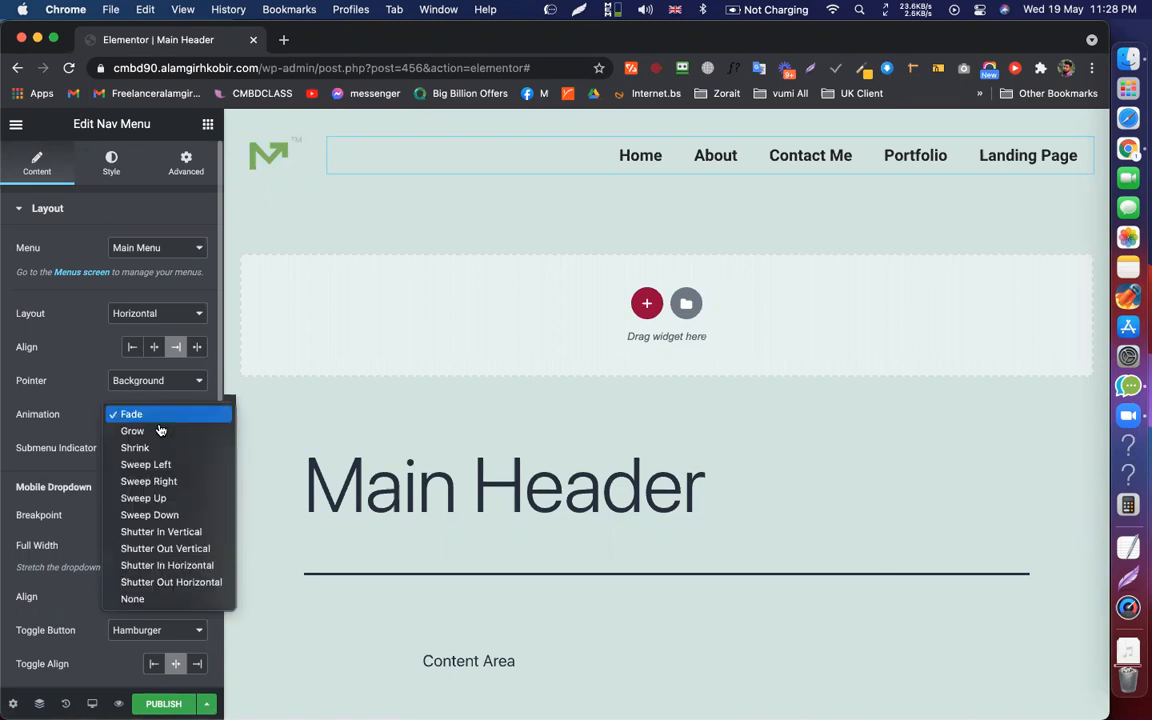
pyautogui.click(155, 432)
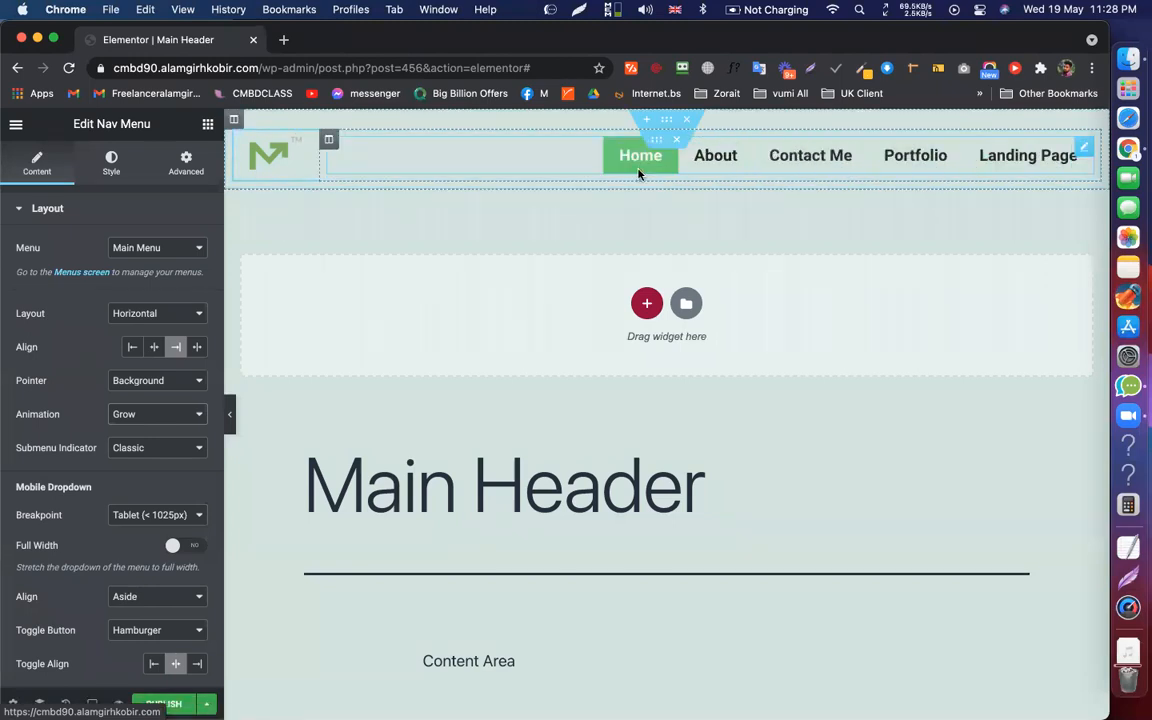
pyautogui.click(159, 414)
pyautogui.click(137, 431)
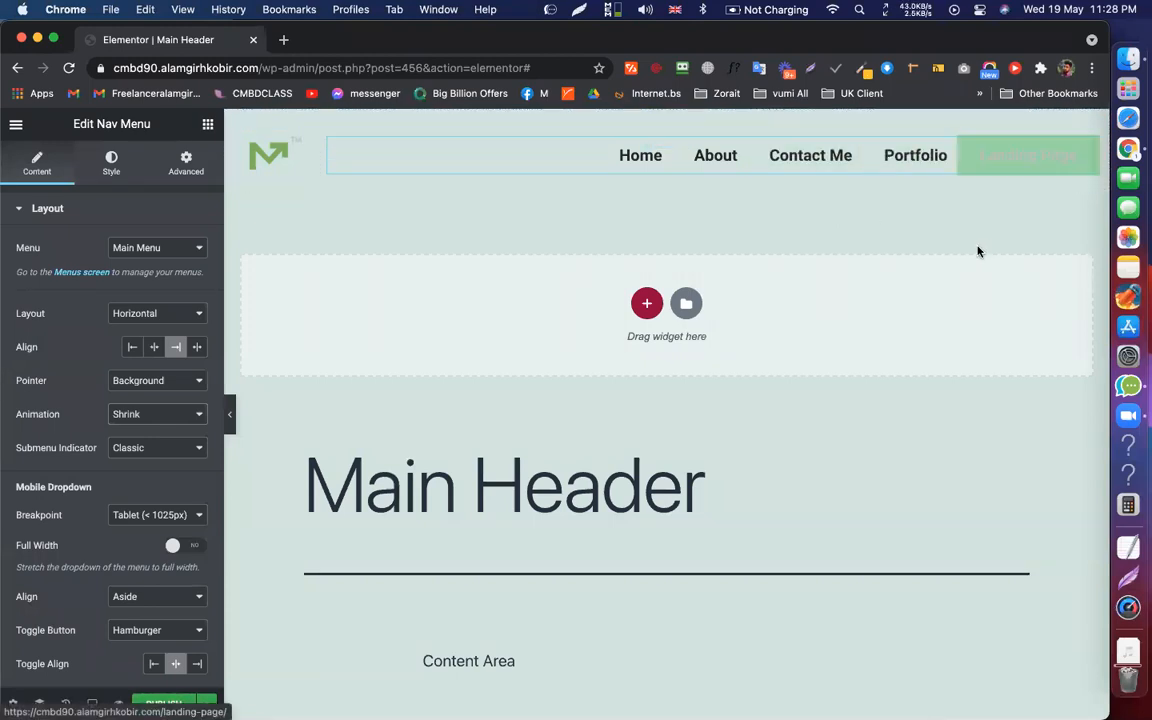
pyautogui.click(130, 414)
pyautogui.click(146, 431)
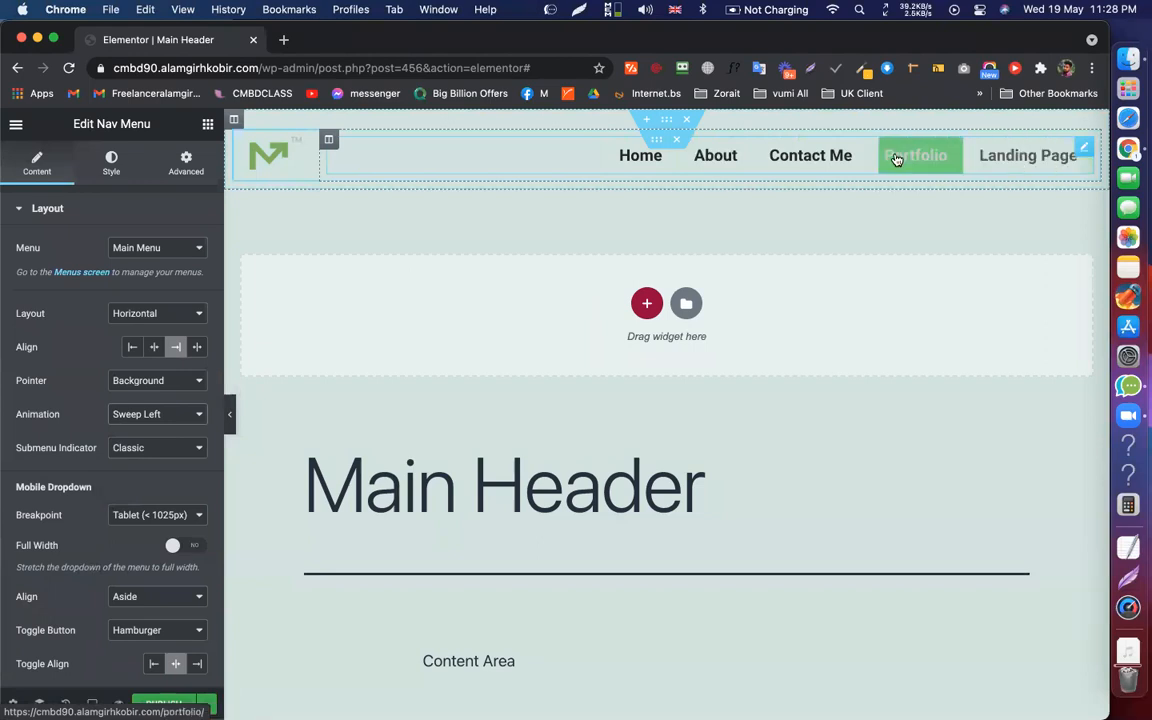
pyautogui.click(185, 415)
pyautogui.click(148, 431)
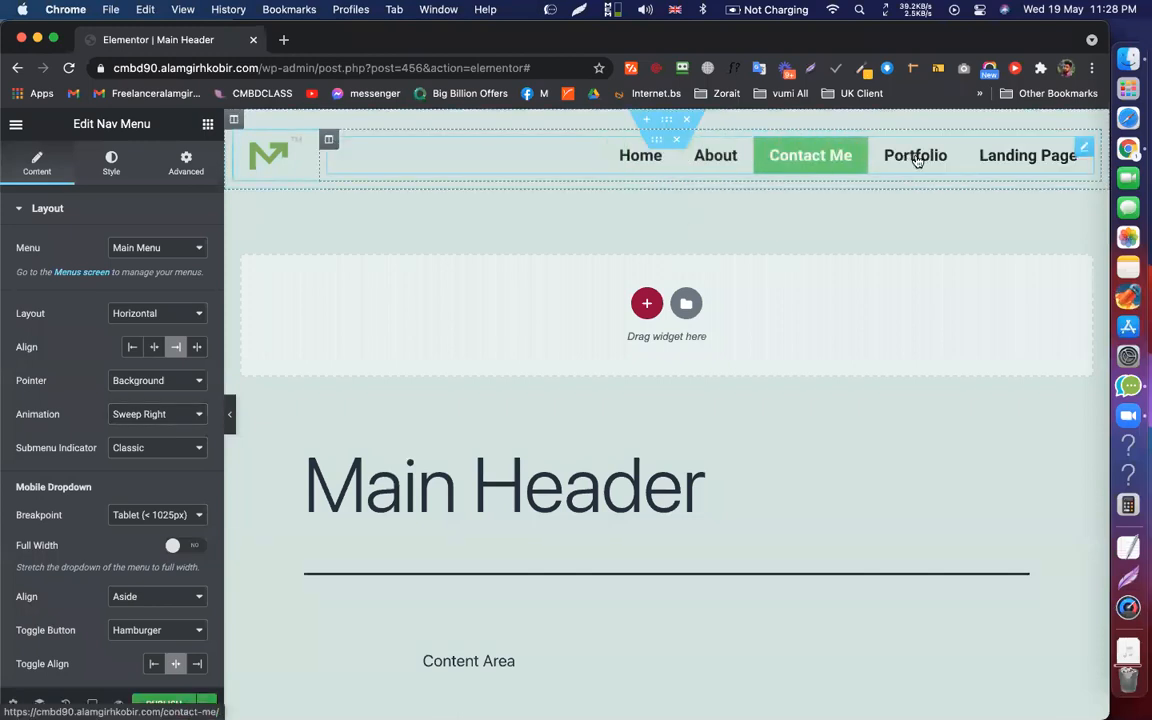
pyautogui.click(150, 414)
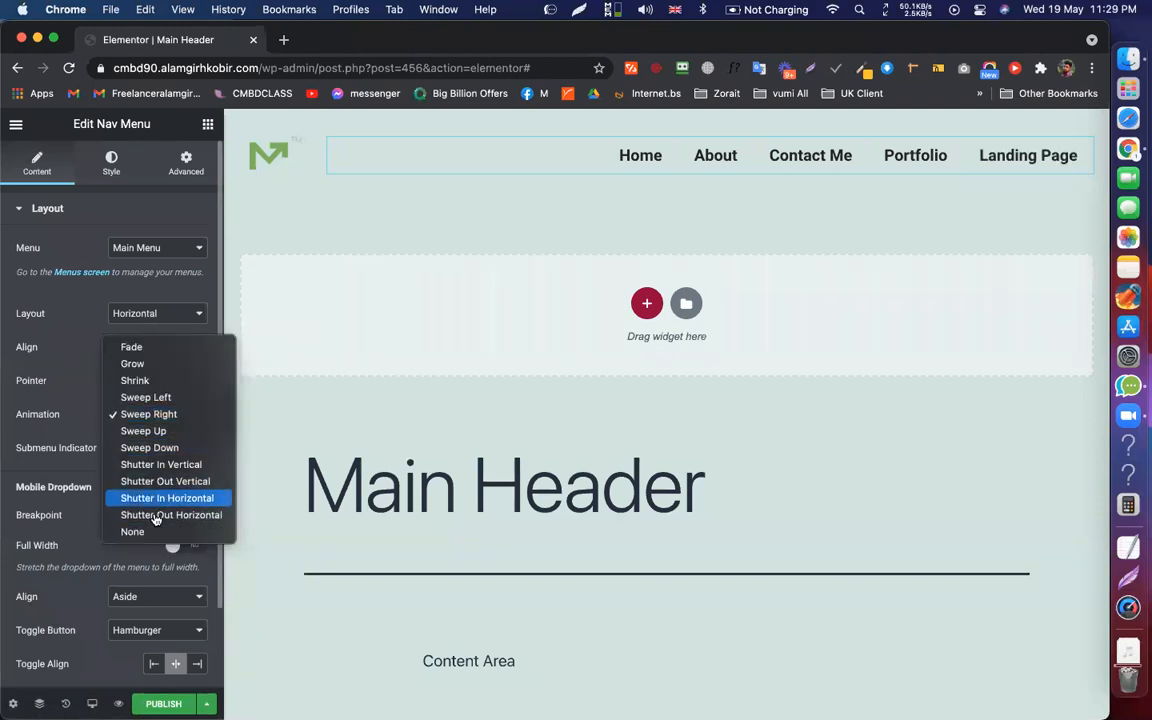
pyautogui.click(172, 515)
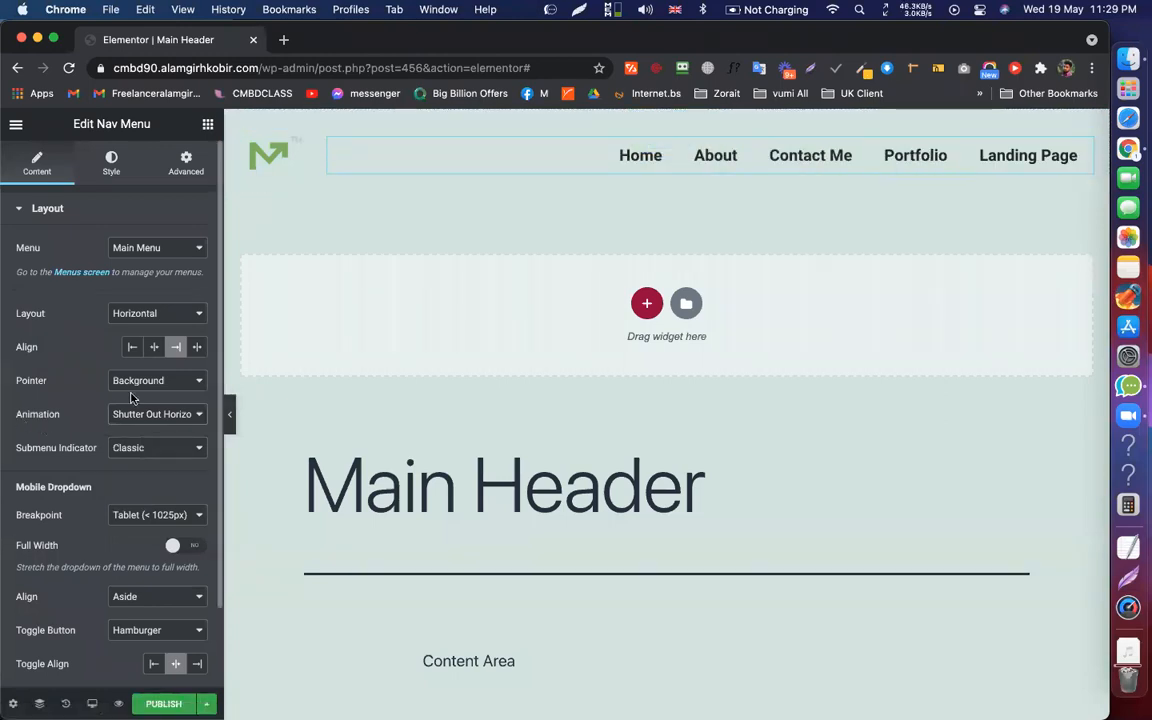
pyautogui.scroll(-2, 100, 390)
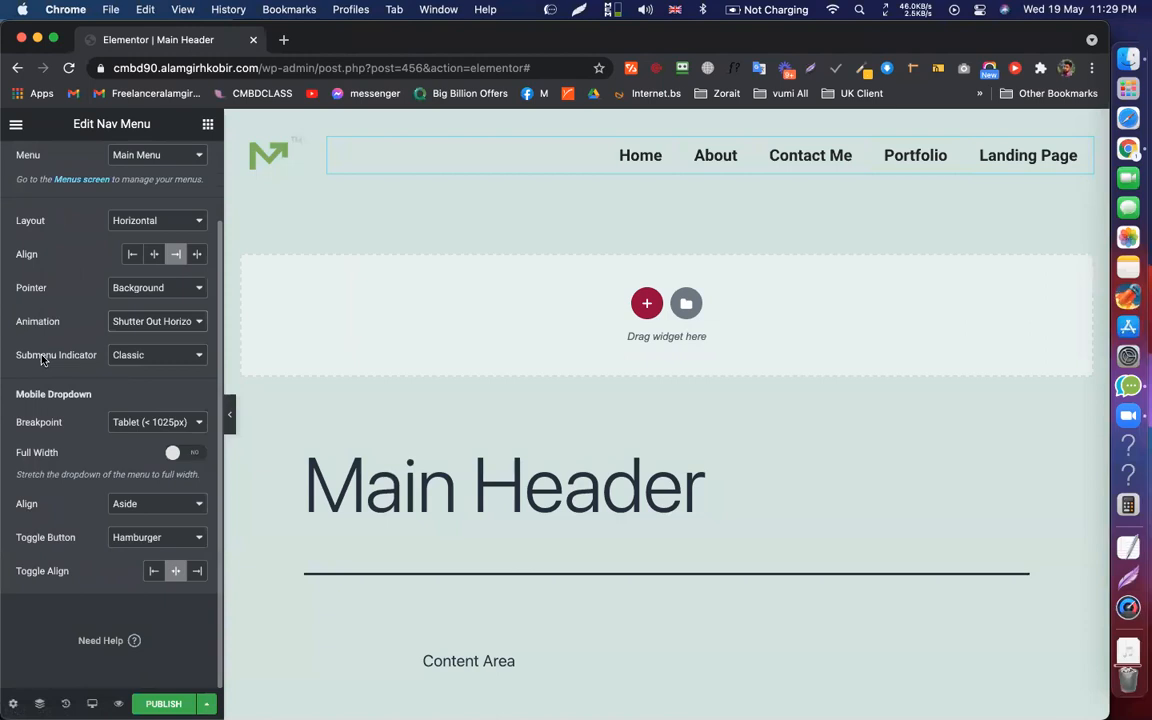
# Keep the Classic submenu indicator and check the template's publish display settings
pyautogui.click(135, 358)
pyautogui.click(76, 306)
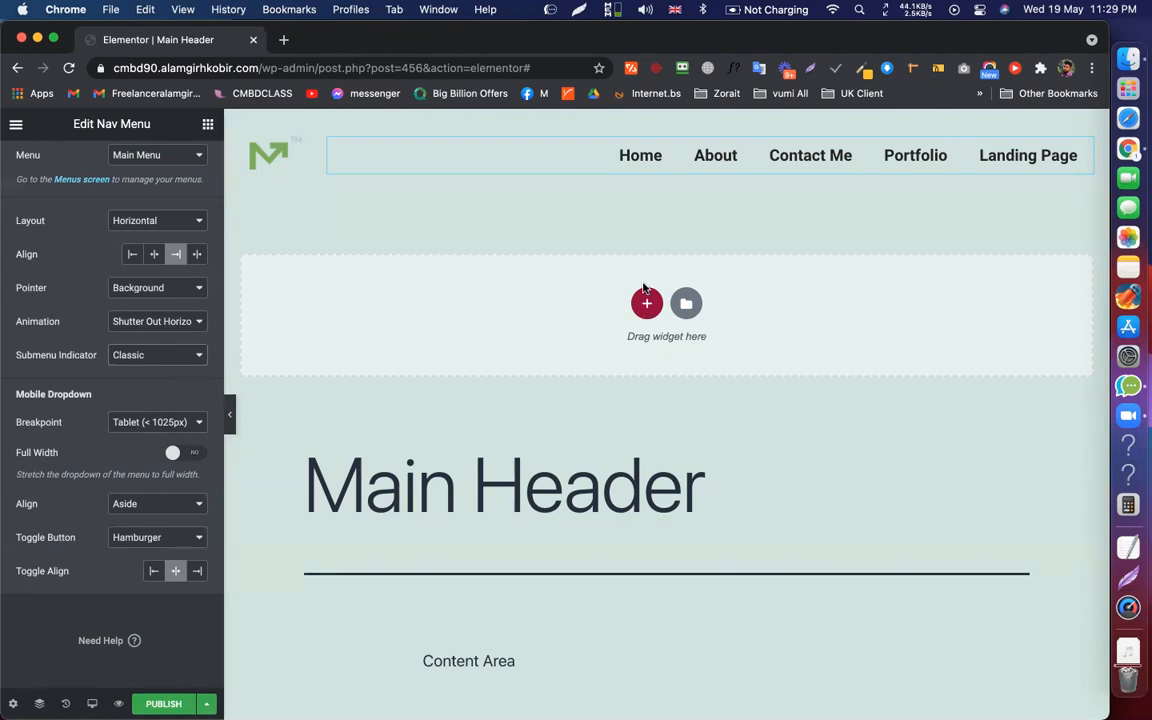
pyautogui.click(163, 703)
pyautogui.click(929, 136)
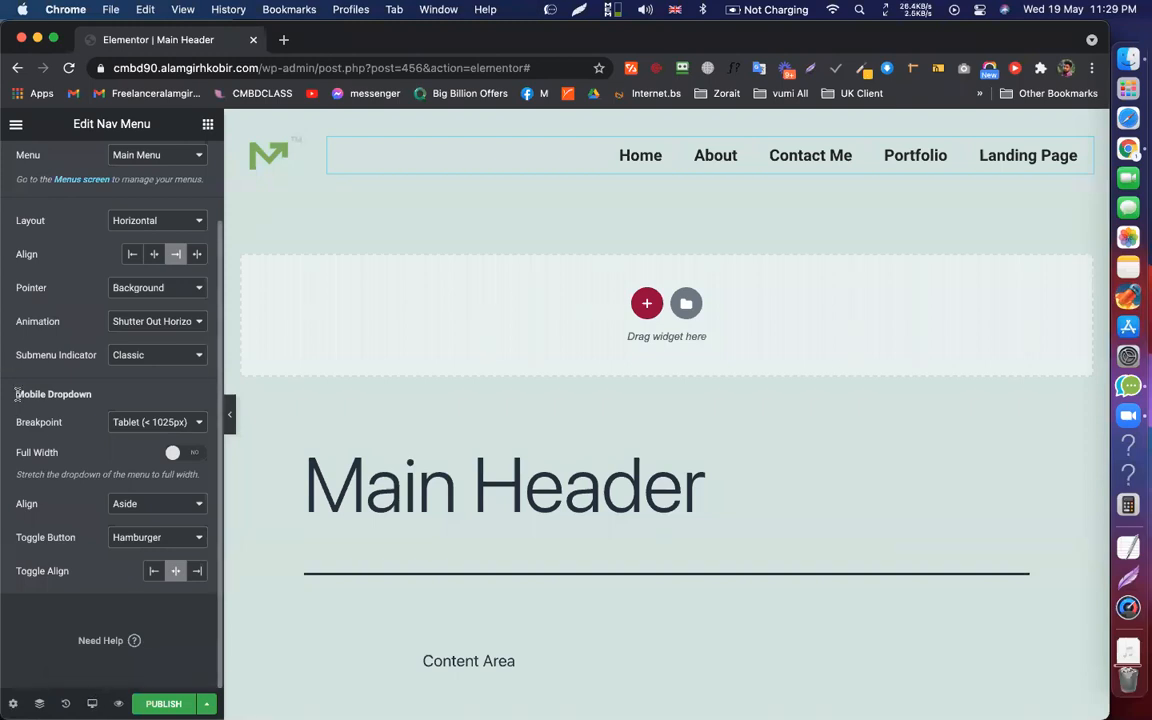
pyautogui.tripleClick(74, 397)
pyautogui.click(70, 393)
# Switch the editor preview to Mobile size
pyautogui.scroll(2, 126, 345)
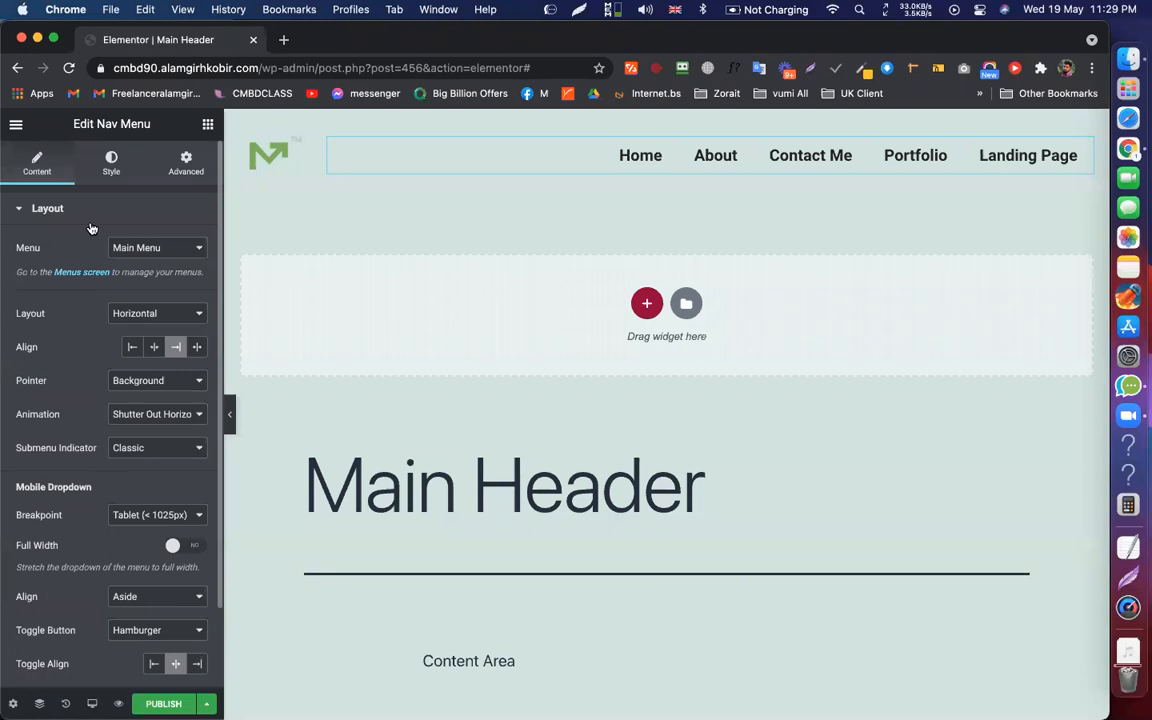
pyautogui.scroll(-2, 40, 500)
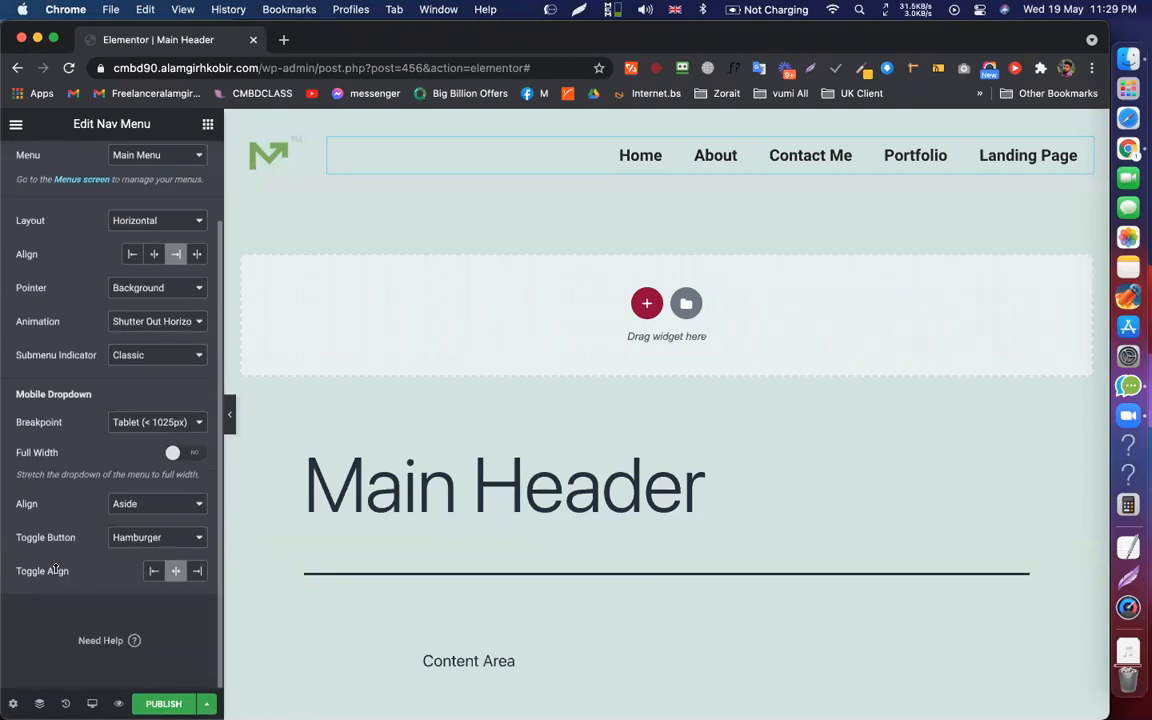
pyautogui.click(91, 703)
pyautogui.click(90, 675)
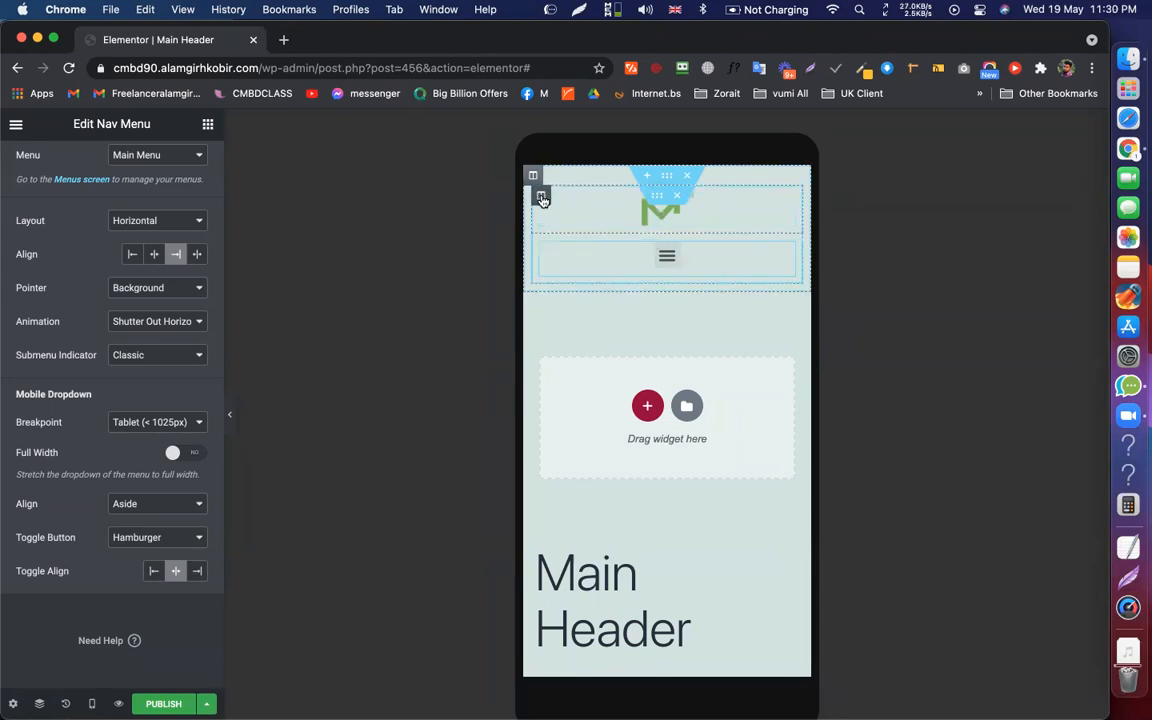
# At mobile width, set the logo column to 30% and the menu column to 70%
pyautogui.click(541, 197)
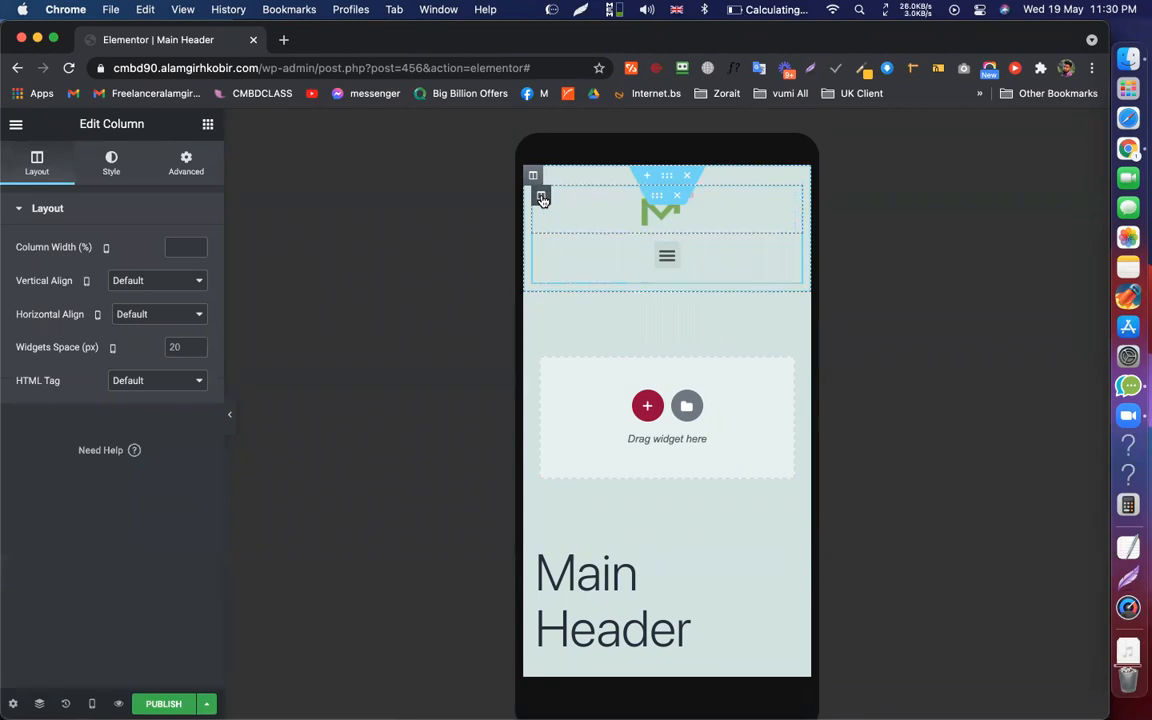
pyautogui.click(172, 244)
pyautogui.write('30')
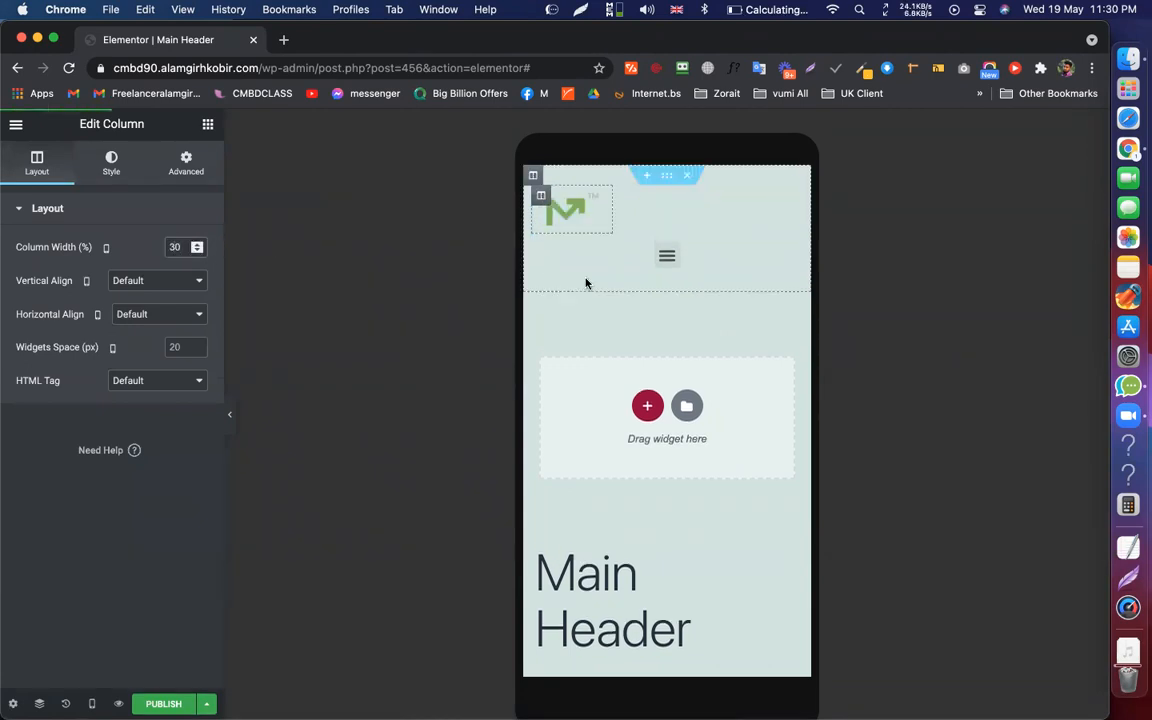
pyautogui.press('BackSpace')
pyautogui.press('BackSpace')
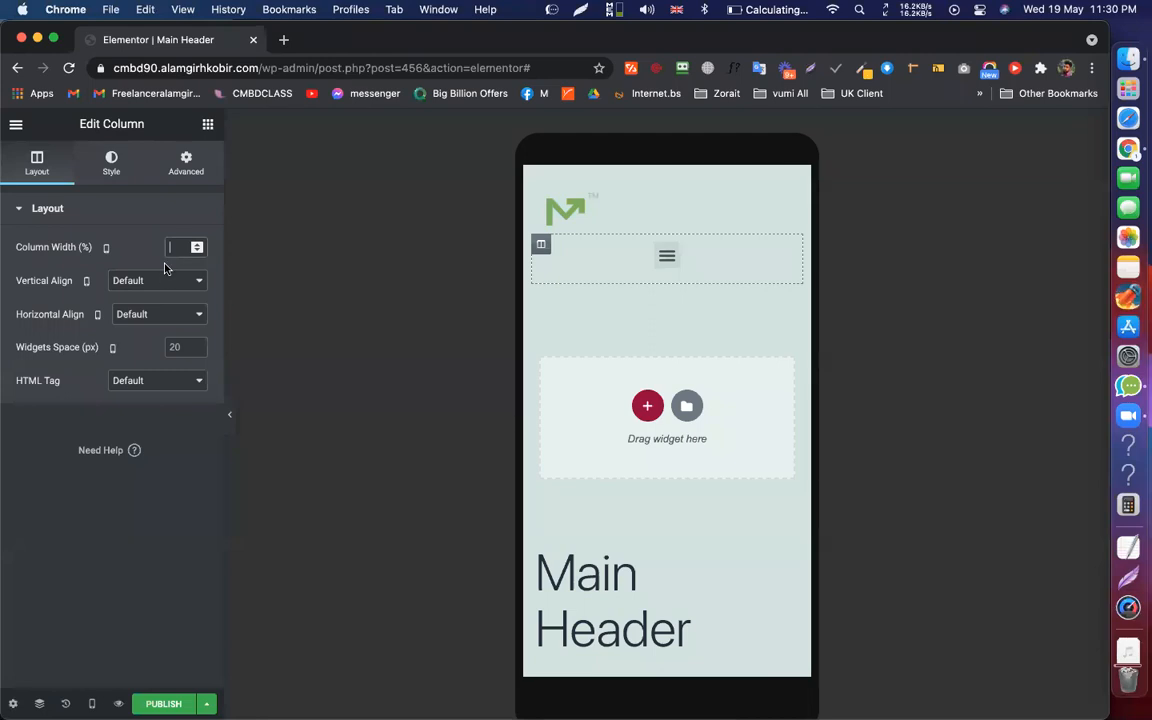
pyautogui.write('70')
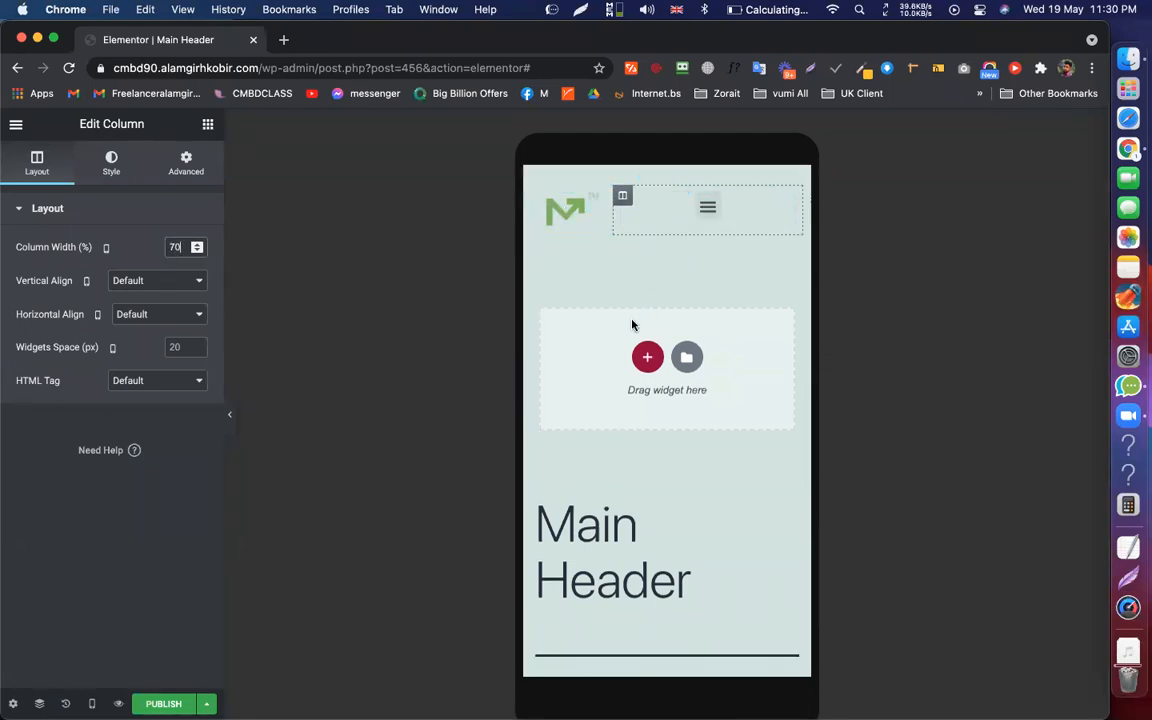
pyautogui.click(787, 204)
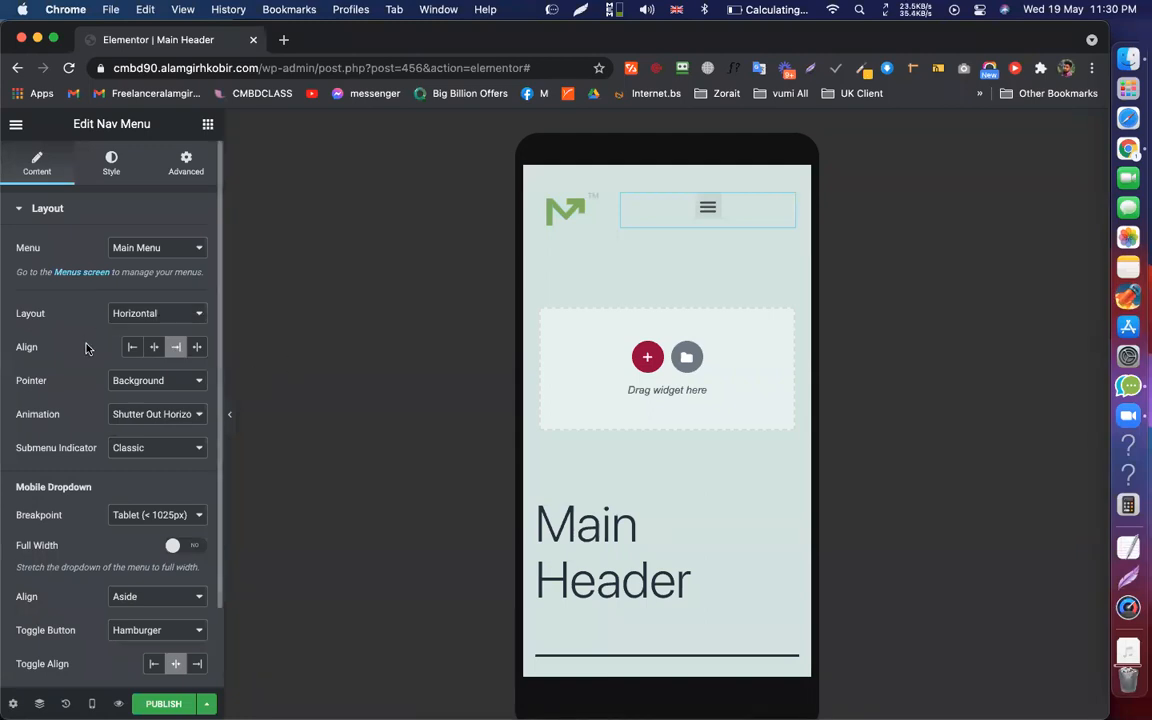
pyautogui.scroll(-3, 85, 347)
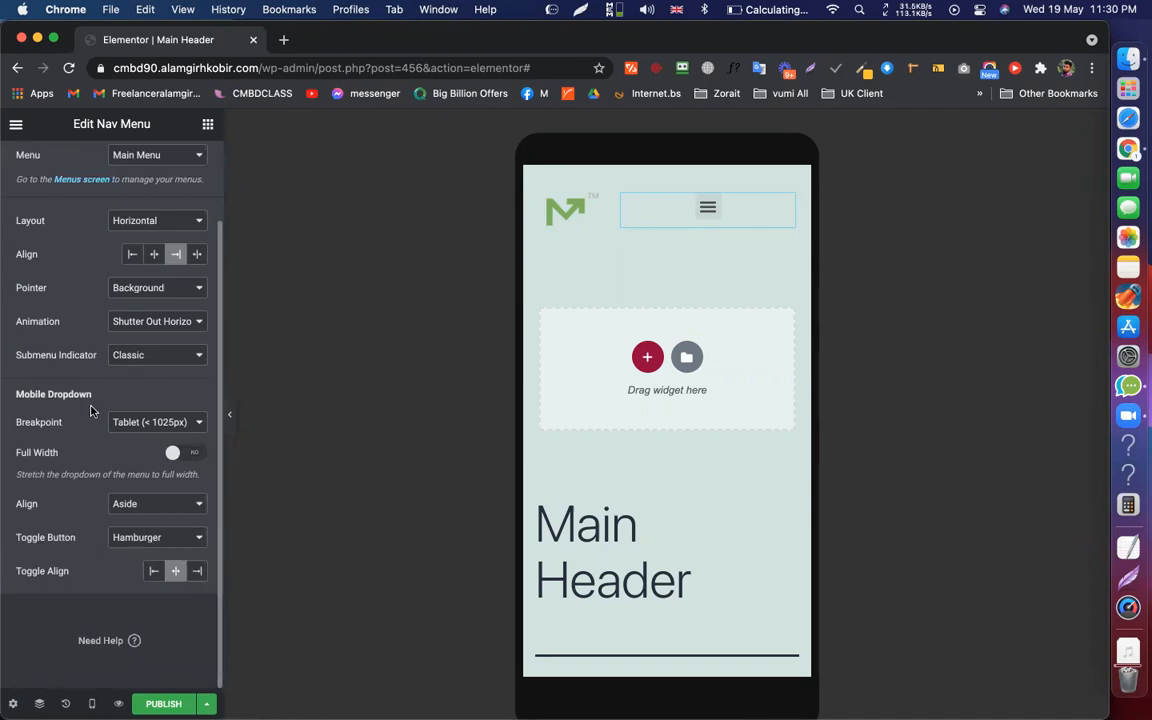
pyautogui.scroll(3, 77, 585)
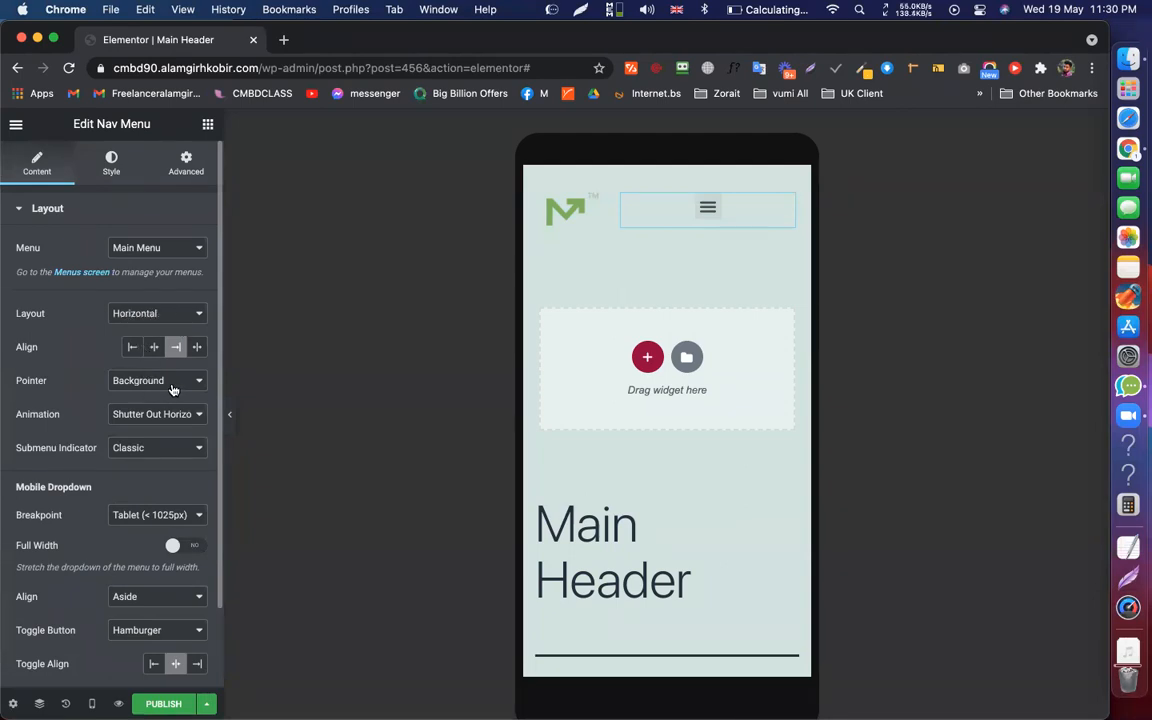
pyautogui.scroll(-2, 133, 663)
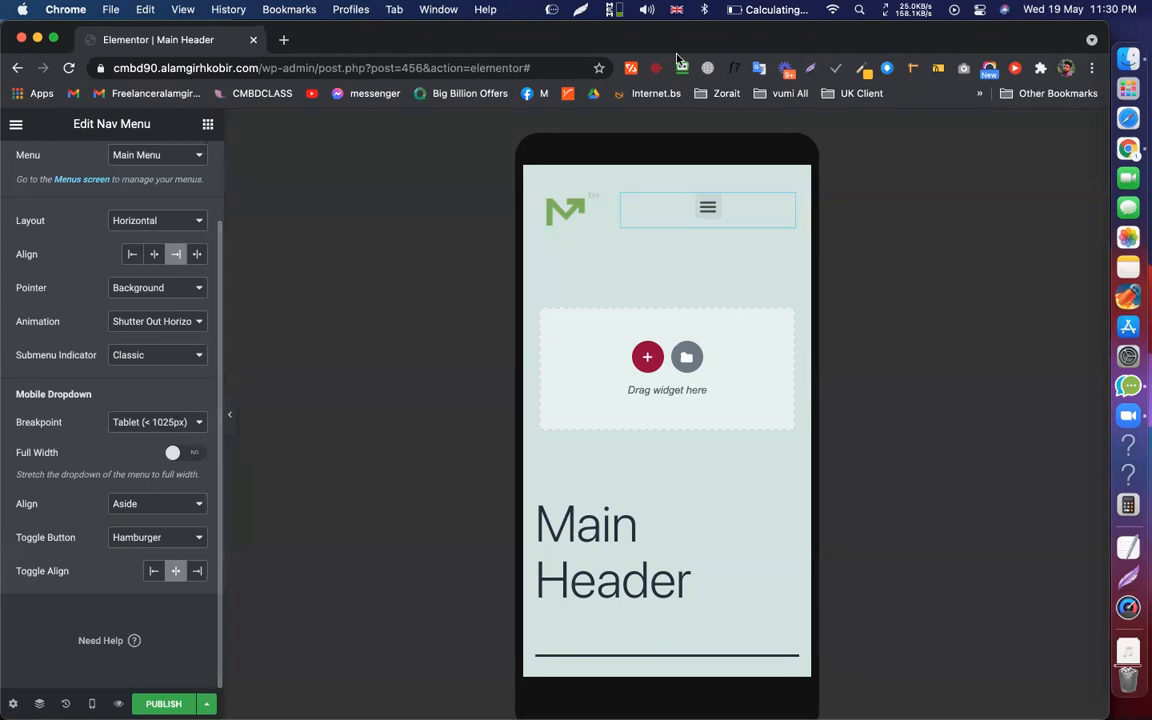
pyautogui.click(707, 208)
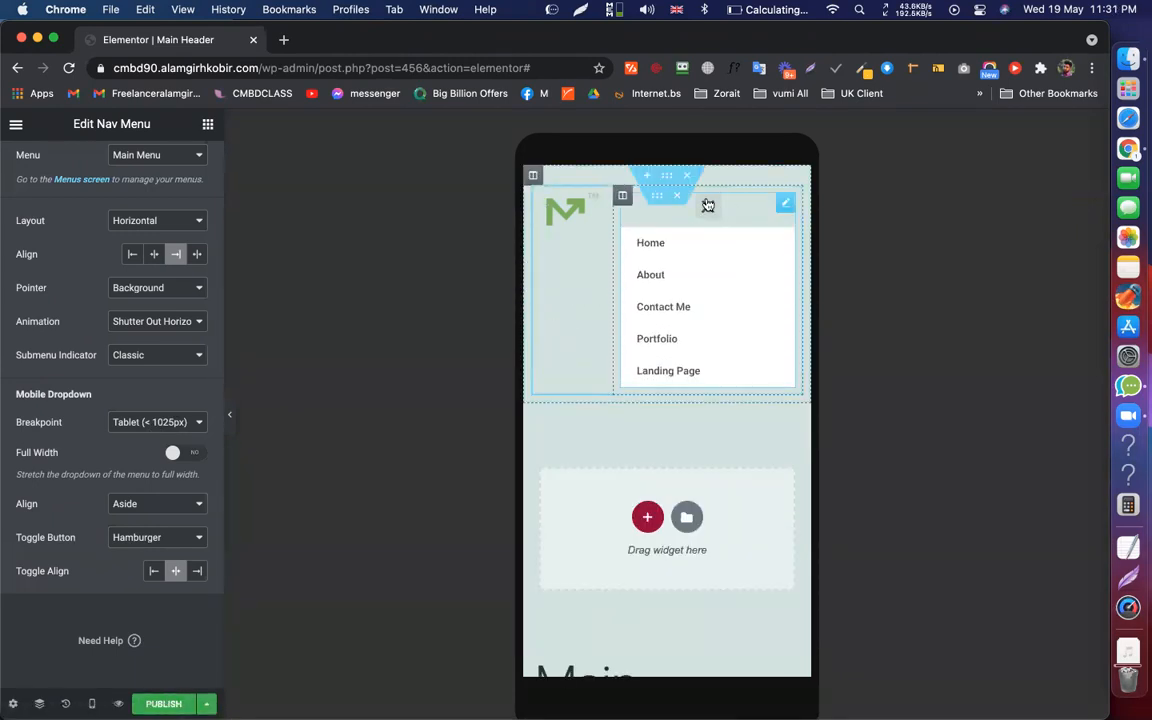
pyautogui.click(710, 206)
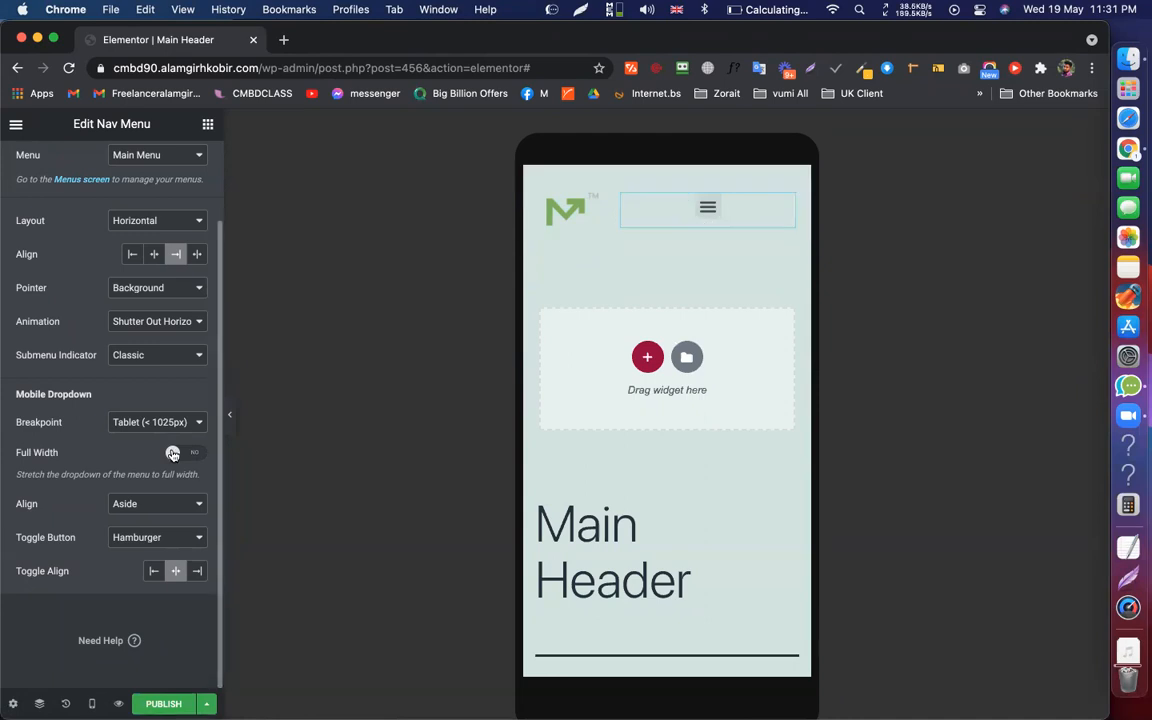
pyautogui.scroll(2, 158, 405)
pyautogui.scroll(-2, 158, 405)
pyautogui.click(707, 209)
pyautogui.click(707, 209)
pyautogui.click(707, 210)
pyautogui.click(707, 210)
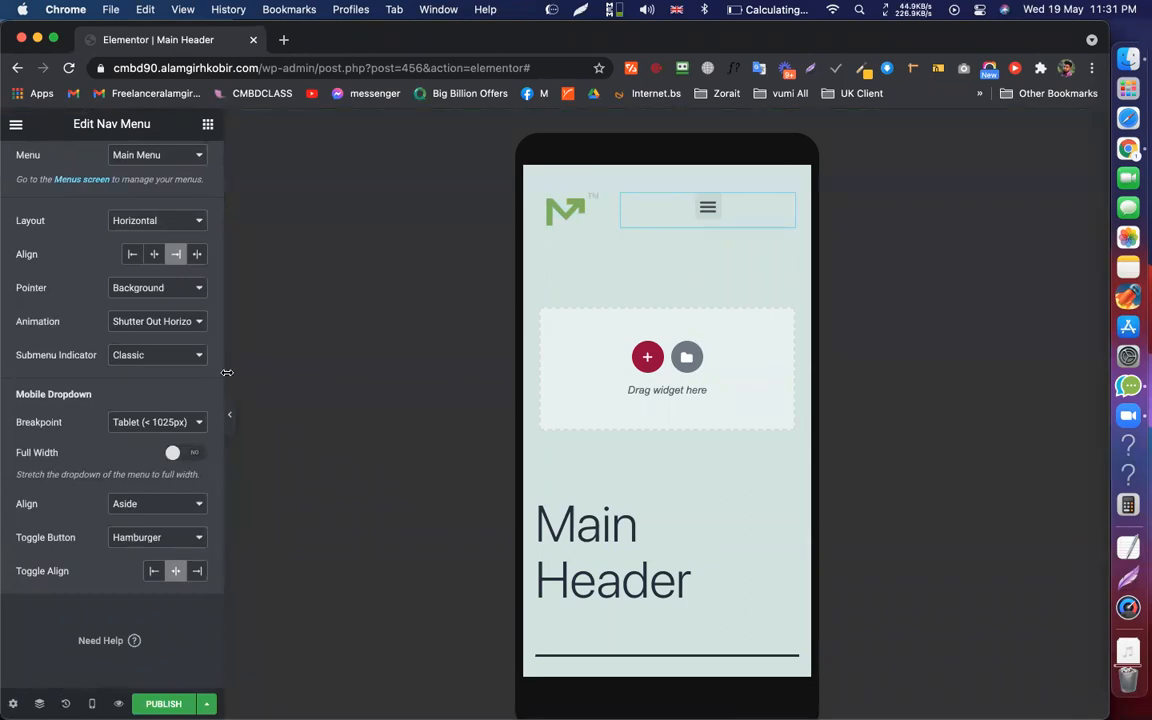
pyautogui.scroll(2, 158, 260)
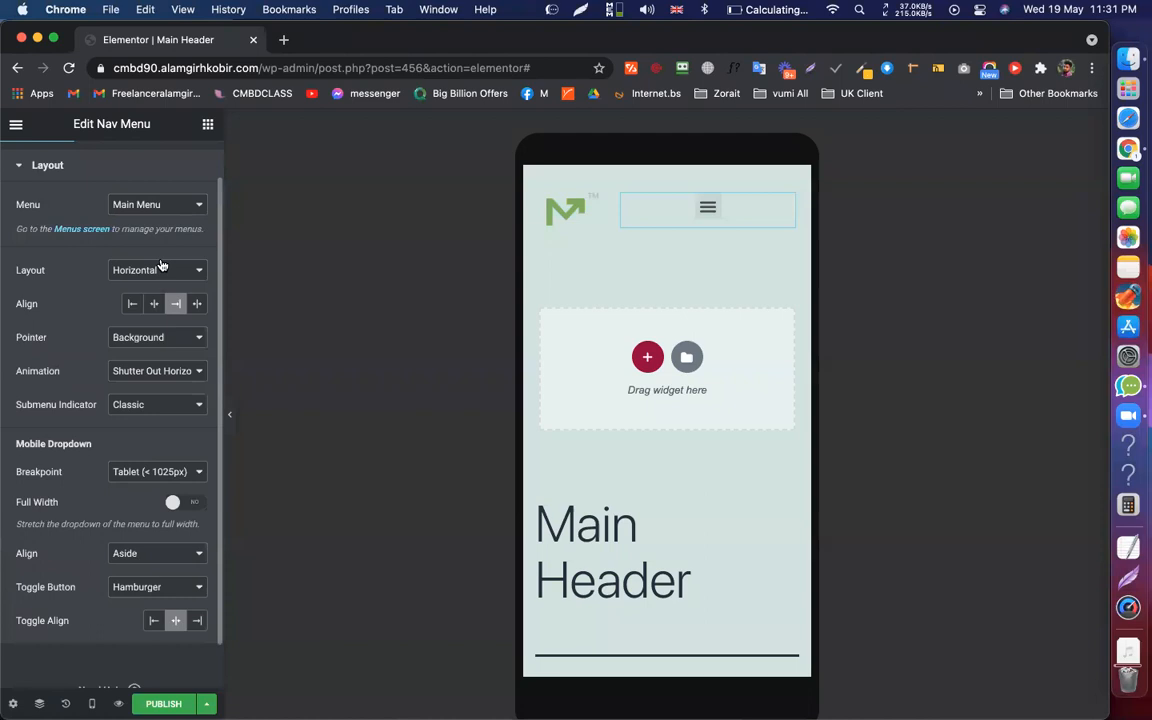
pyautogui.click(160, 268)
pyautogui.click(48, 293)
pyautogui.scroll(-2, 140, 515)
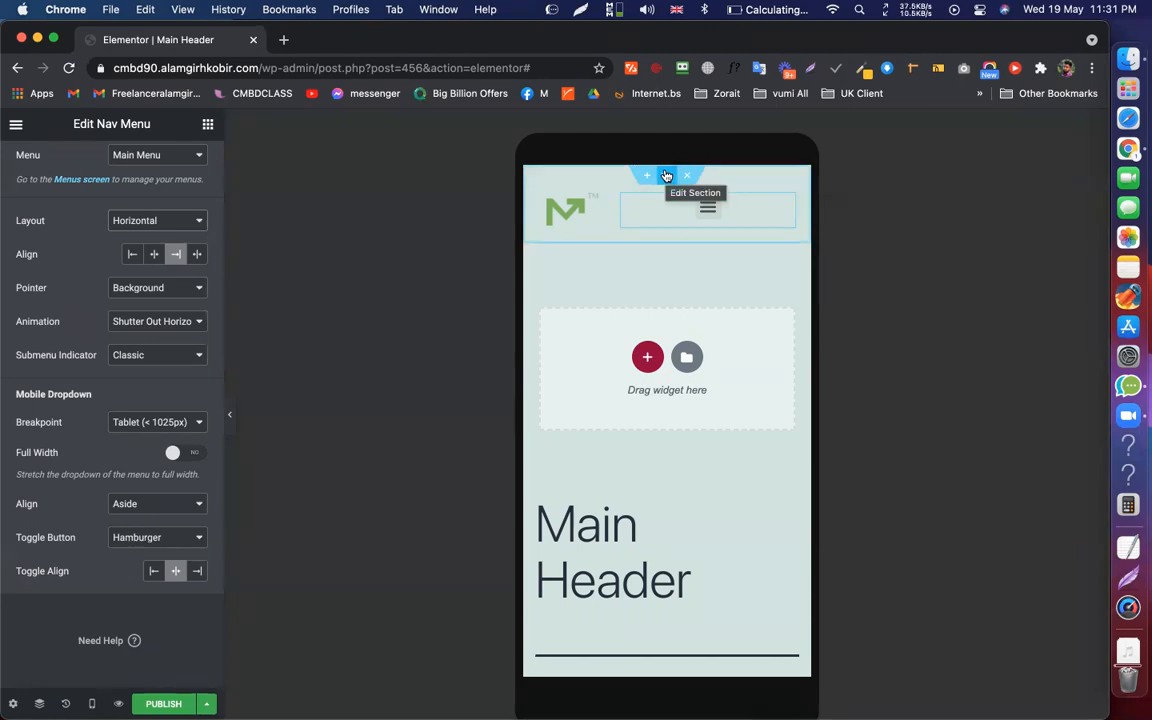
# Duplicate the header section and give the copy's nav menu Breakpoint None and Vertical layout
pyautogui.rightClick(666, 175)
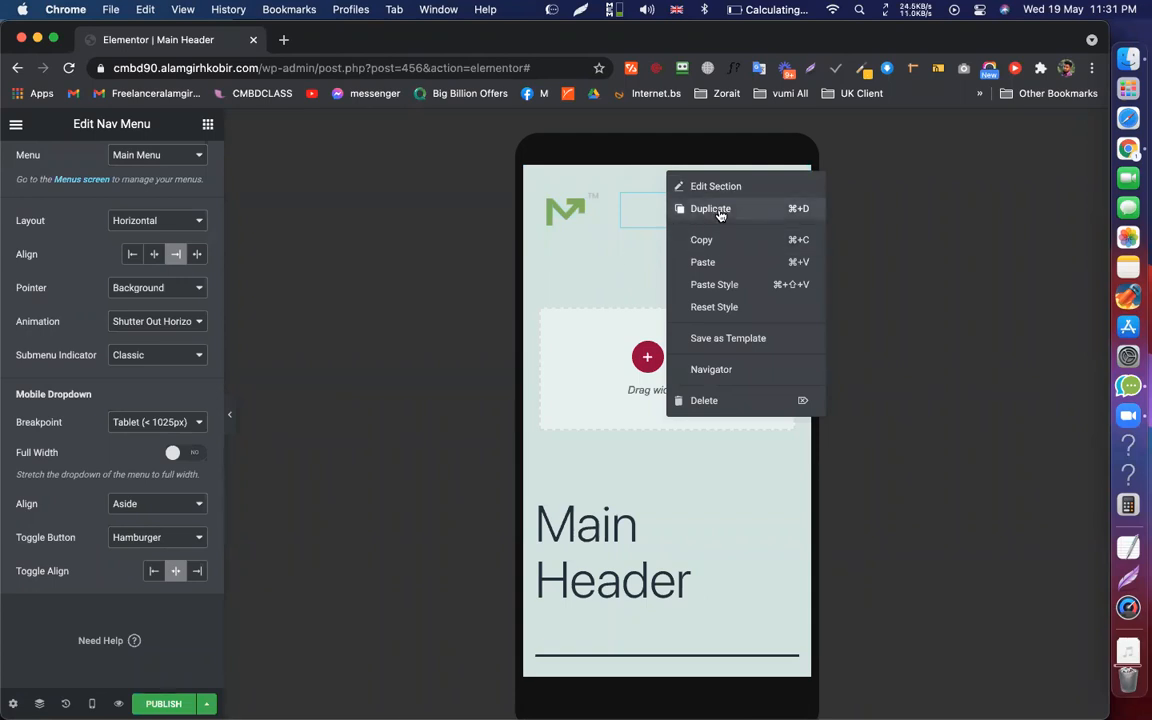
pyautogui.click(710, 208)
pyautogui.click(780, 286)
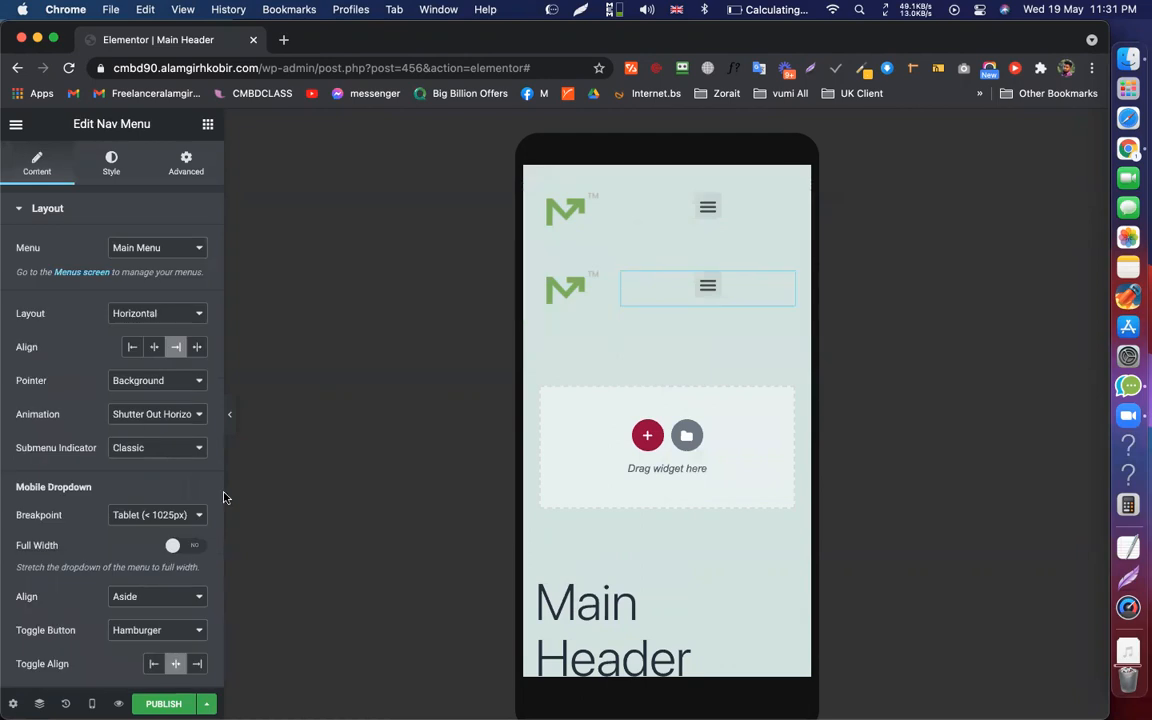
pyautogui.scroll(-2, 90, 480)
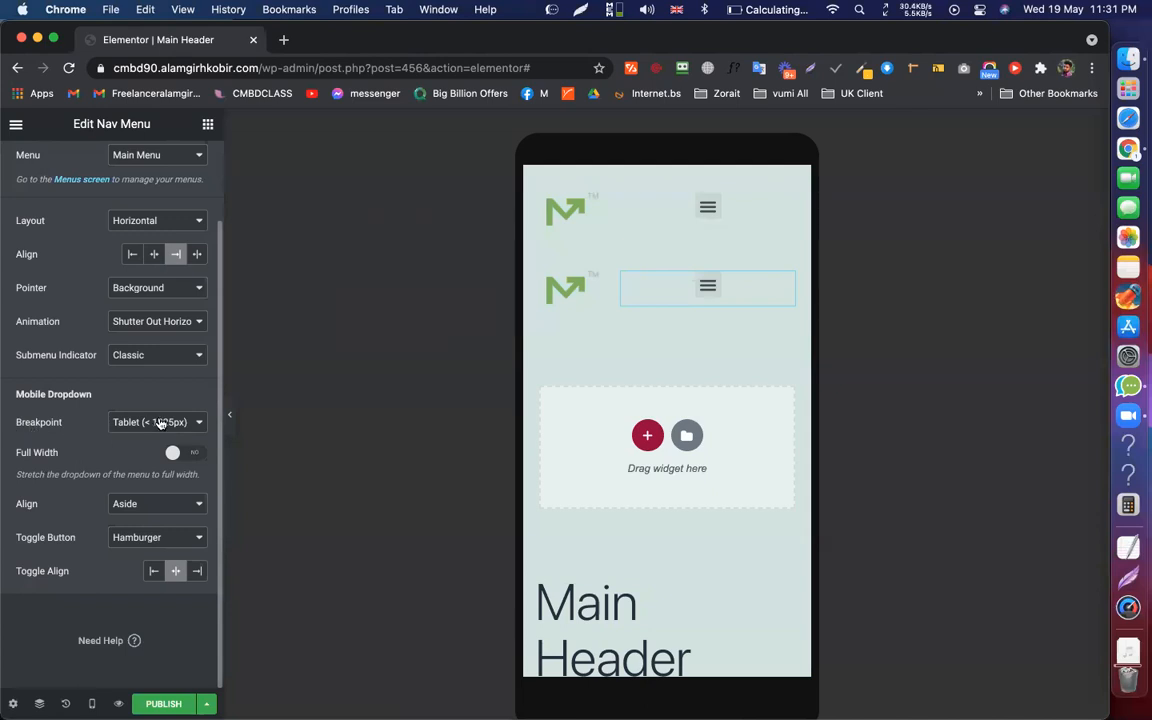
pyautogui.click(160, 423)
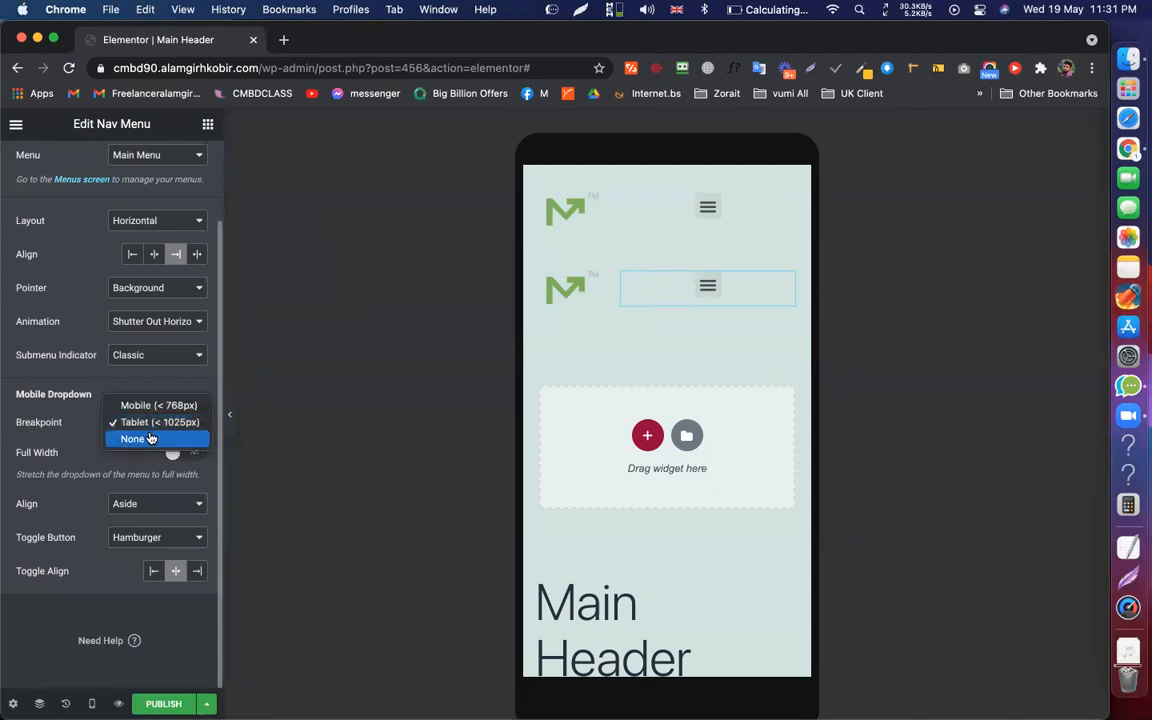
pyautogui.click(150, 438)
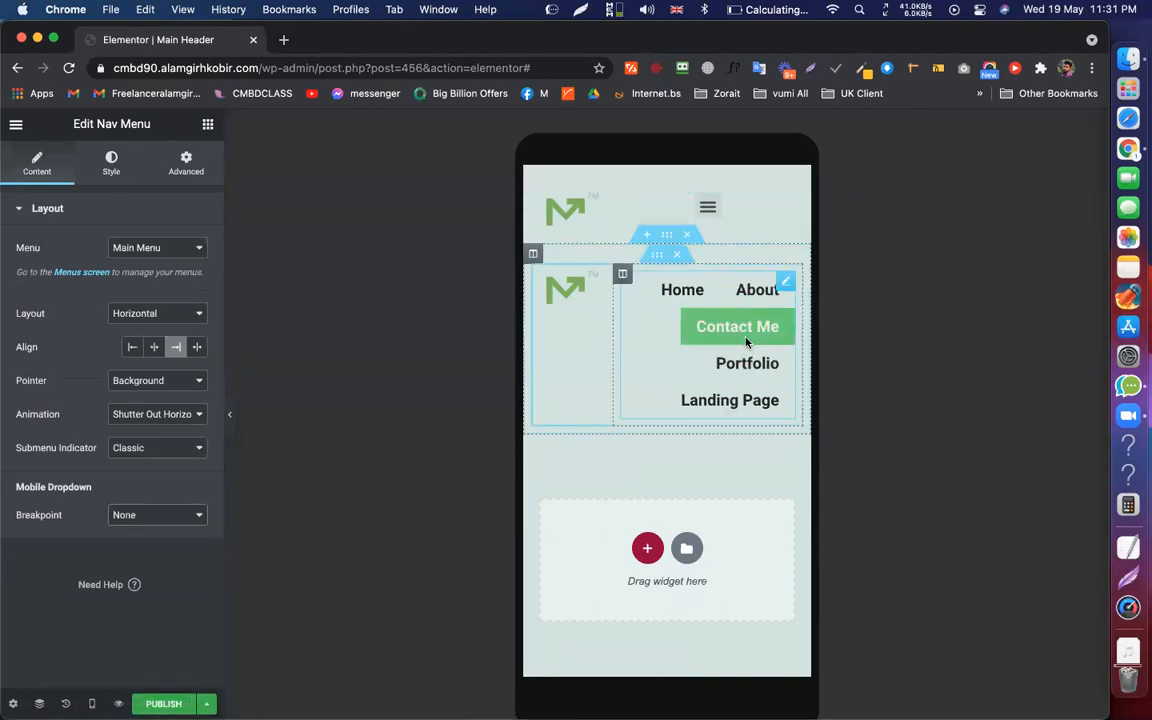
pyautogui.click(160, 314)
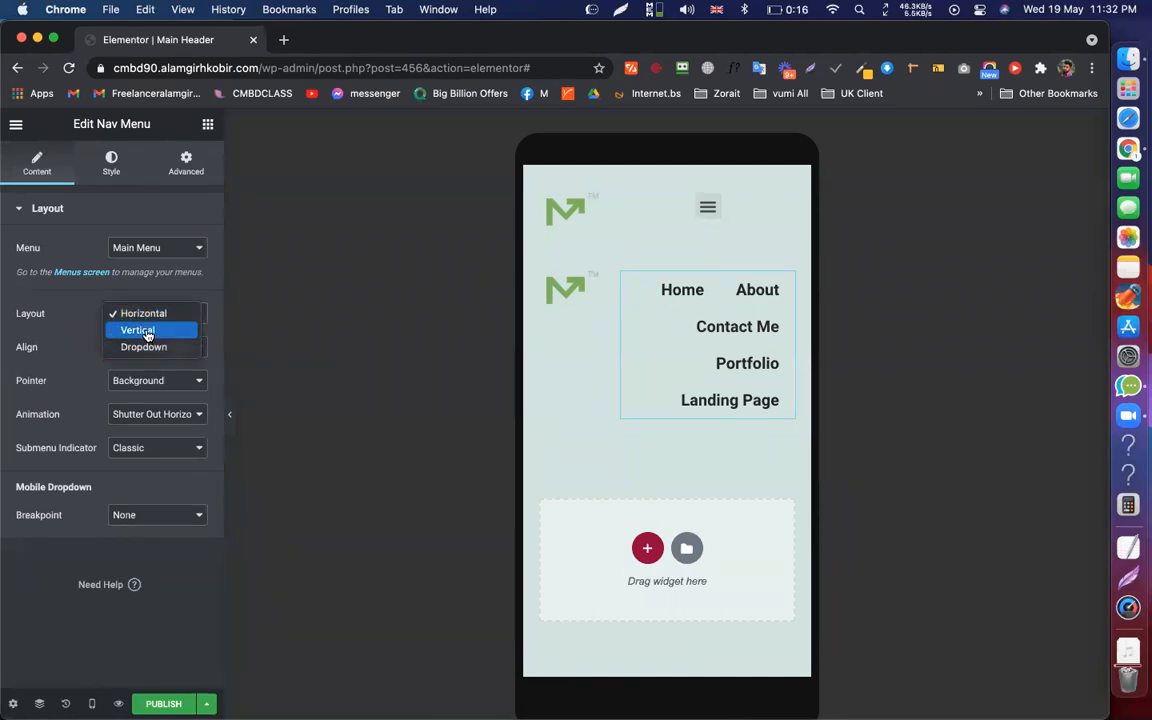
pyautogui.click(138, 330)
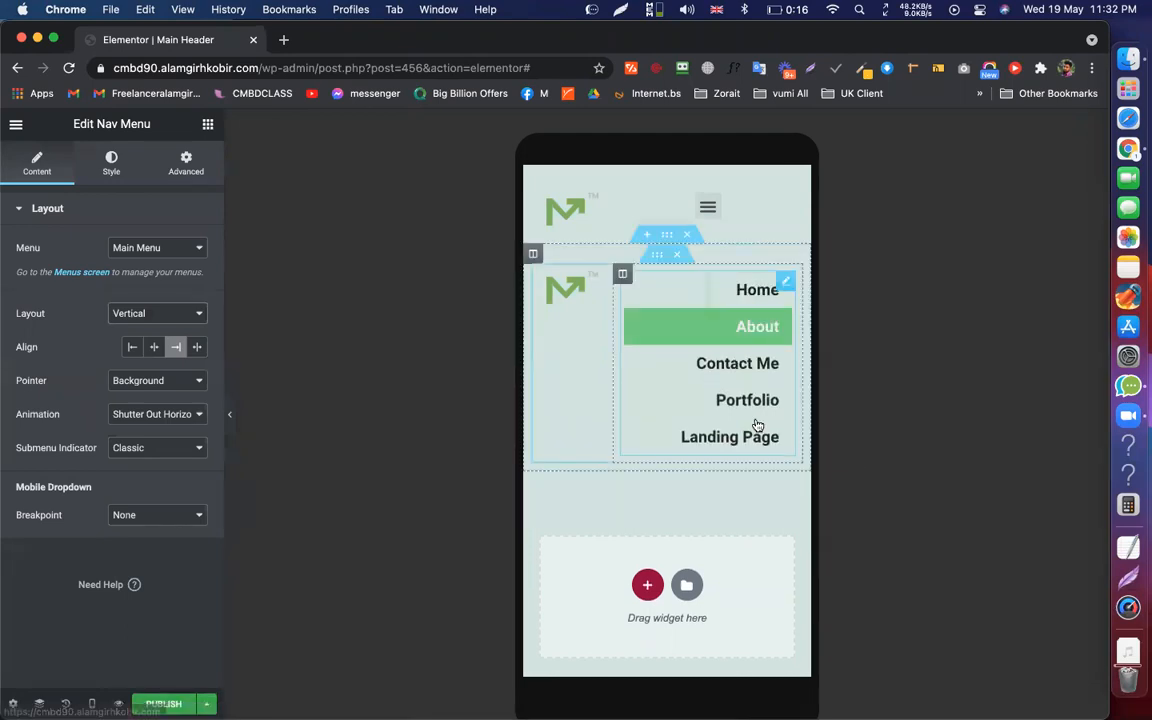
pyautogui.click(666, 234)
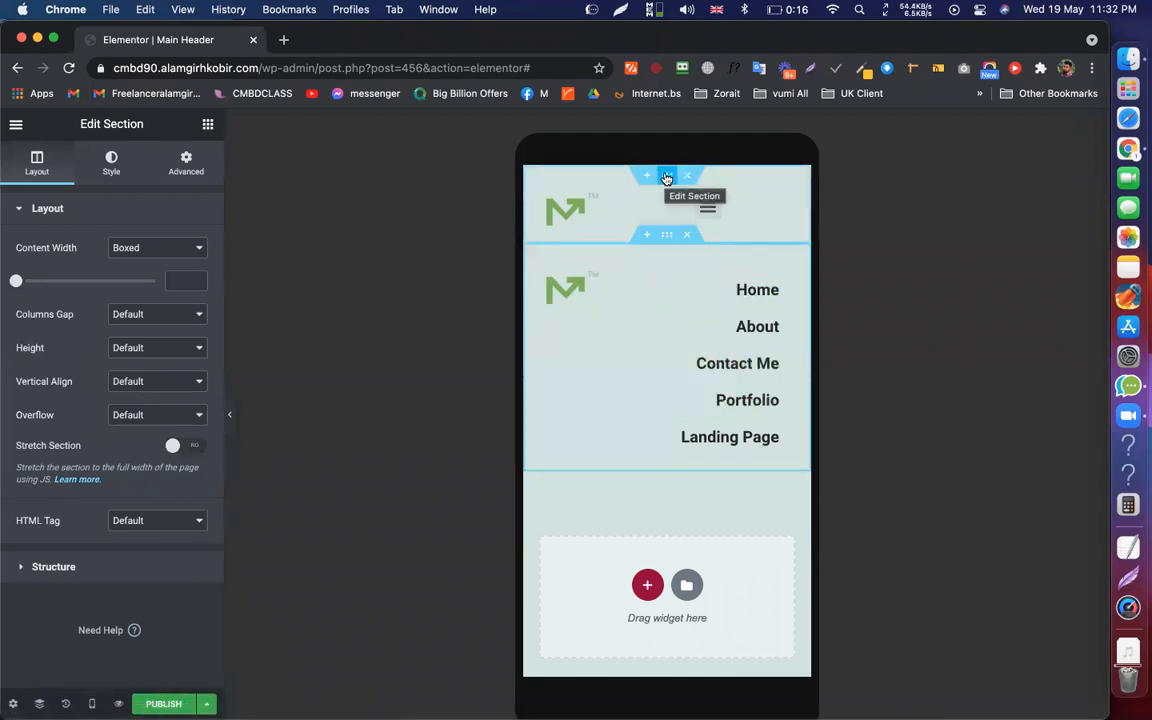
# Delete the duplicated header section and select the original nav menu
pyautogui.click(692, 237)
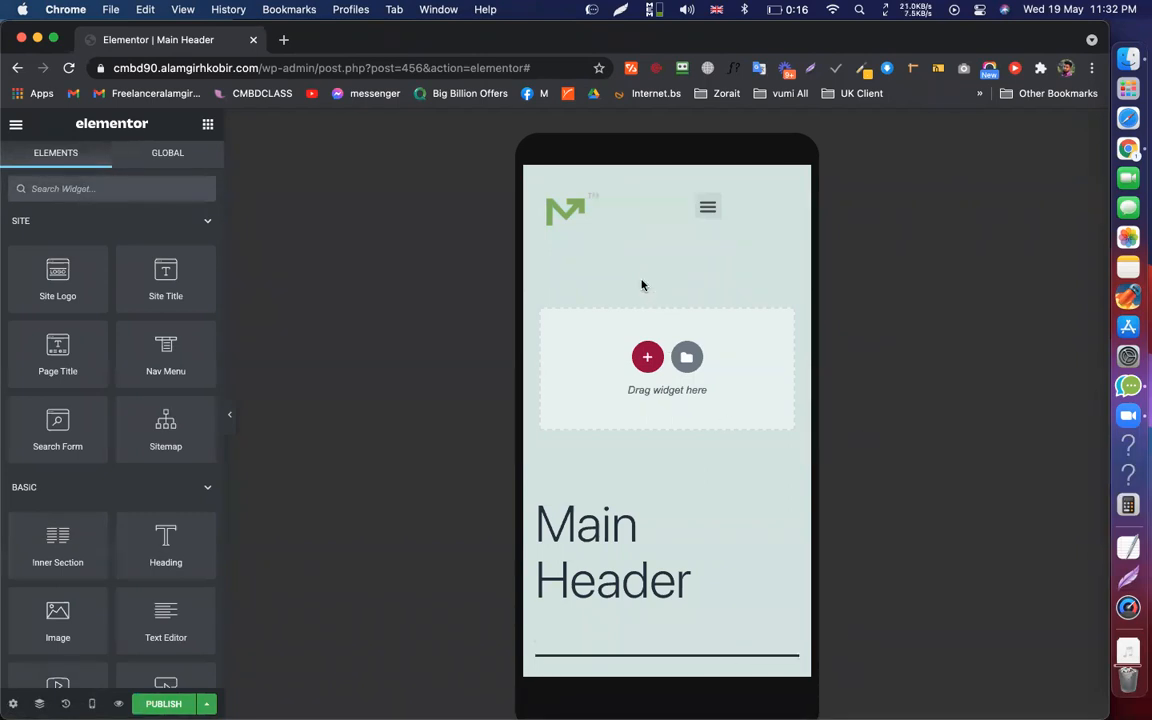
pyautogui.click(743, 206)
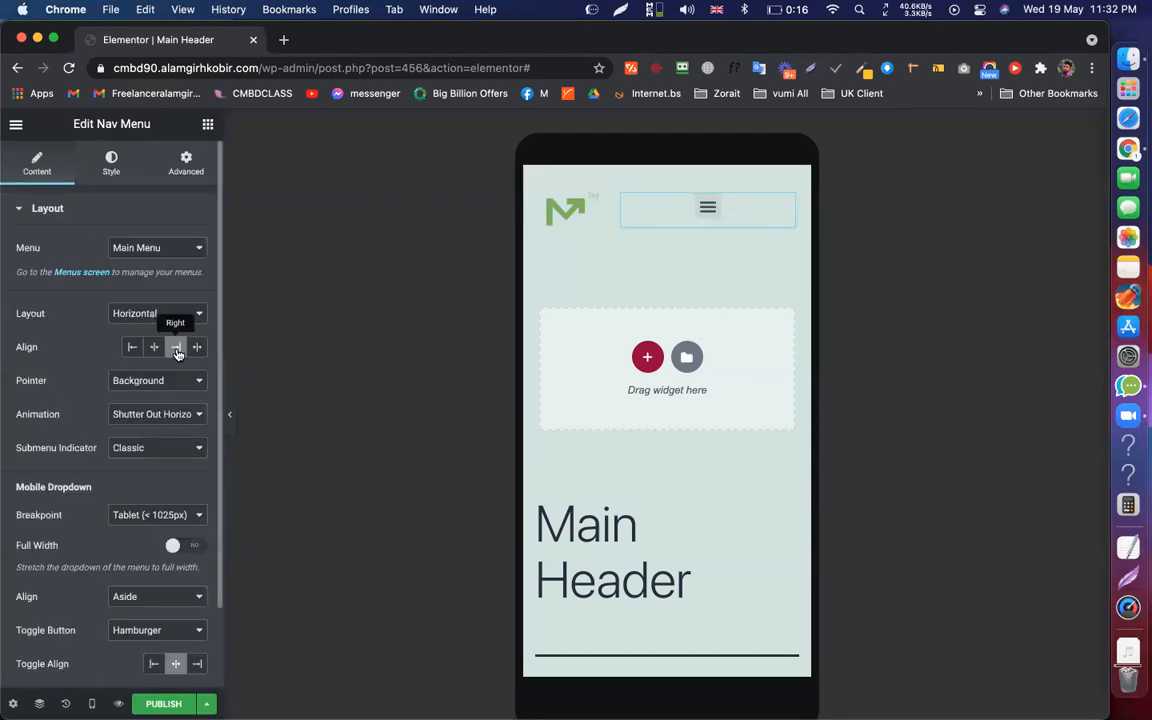
pyautogui.scroll(-2, 158, 345)
# Set Toggle Align to Right and Toggle Button to None, then preview at desktop width
pyautogui.click(197, 572)
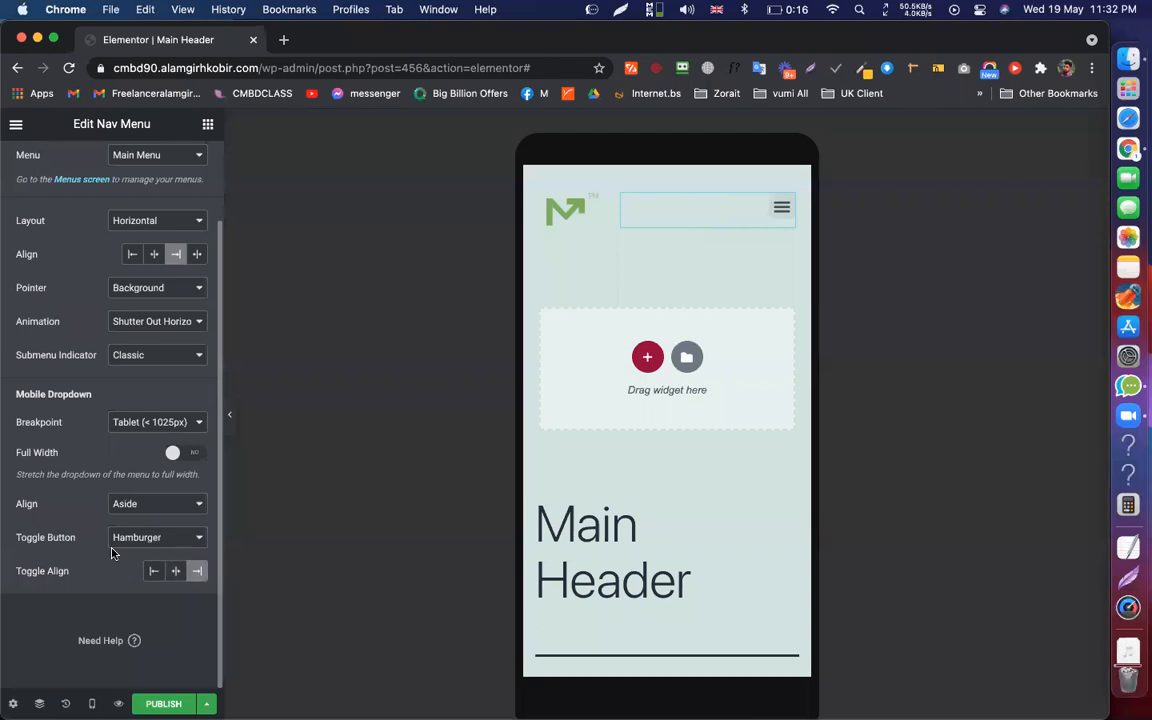
pyautogui.scroll(2, 160, 610)
pyautogui.click(158, 630)
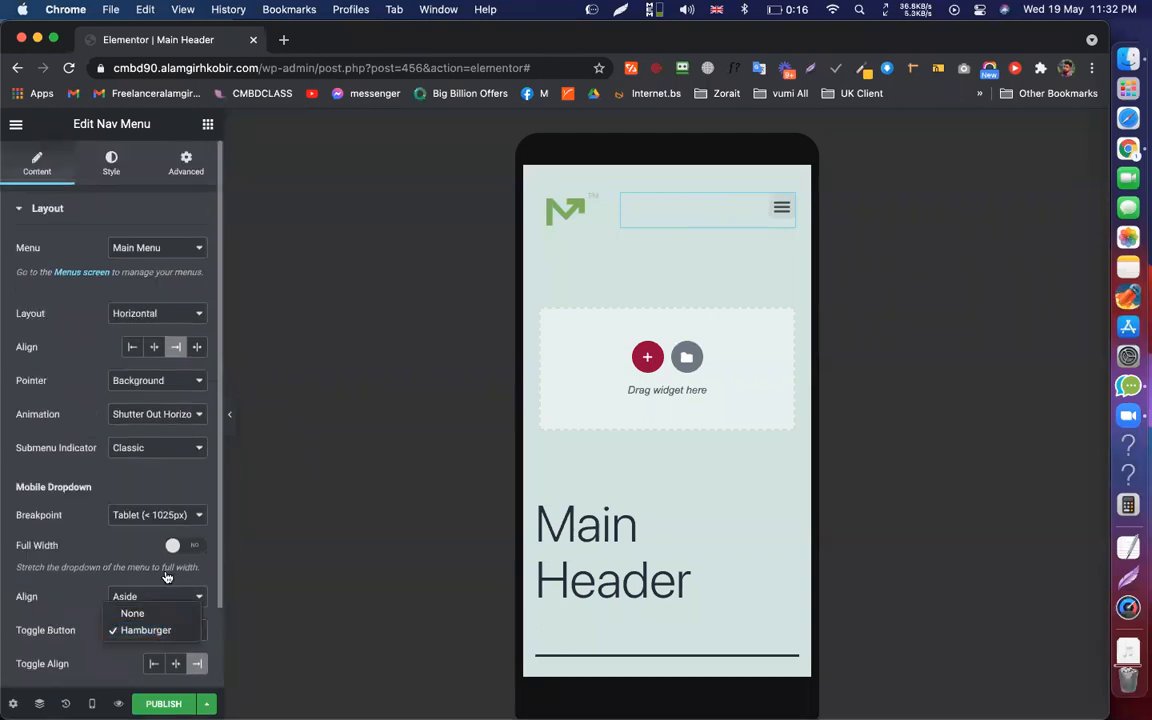
pyautogui.click(150, 615)
pyautogui.scroll(-2, 190, 480)
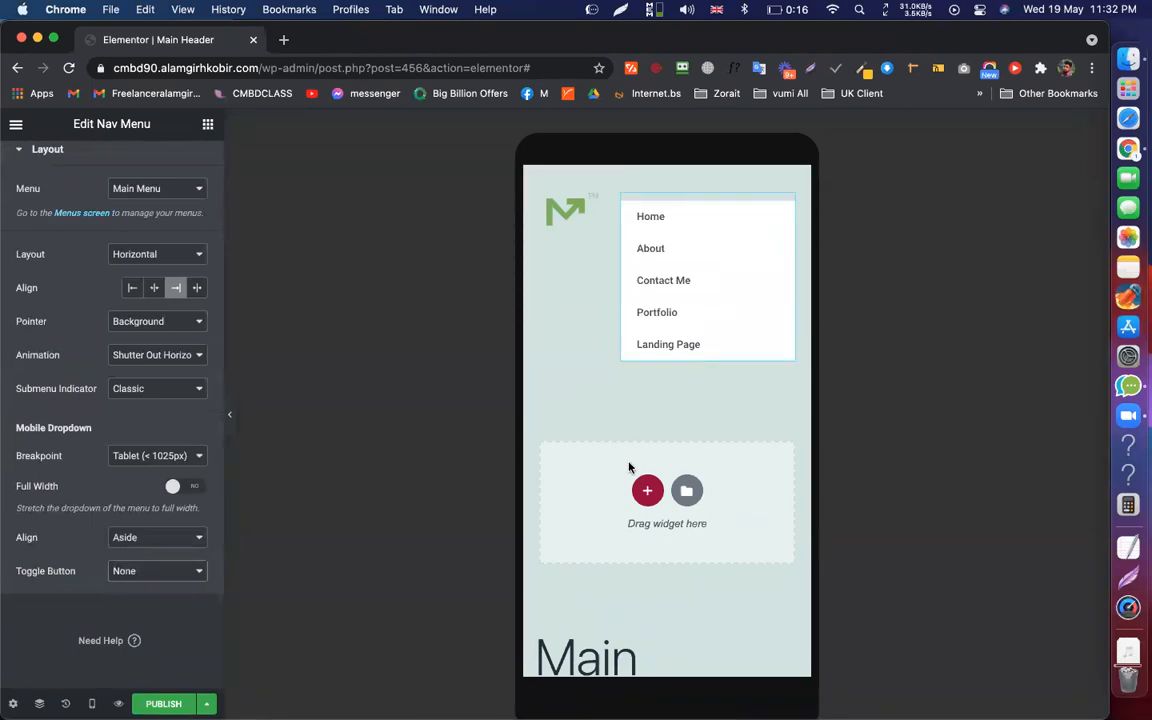
pyautogui.click(92, 703)
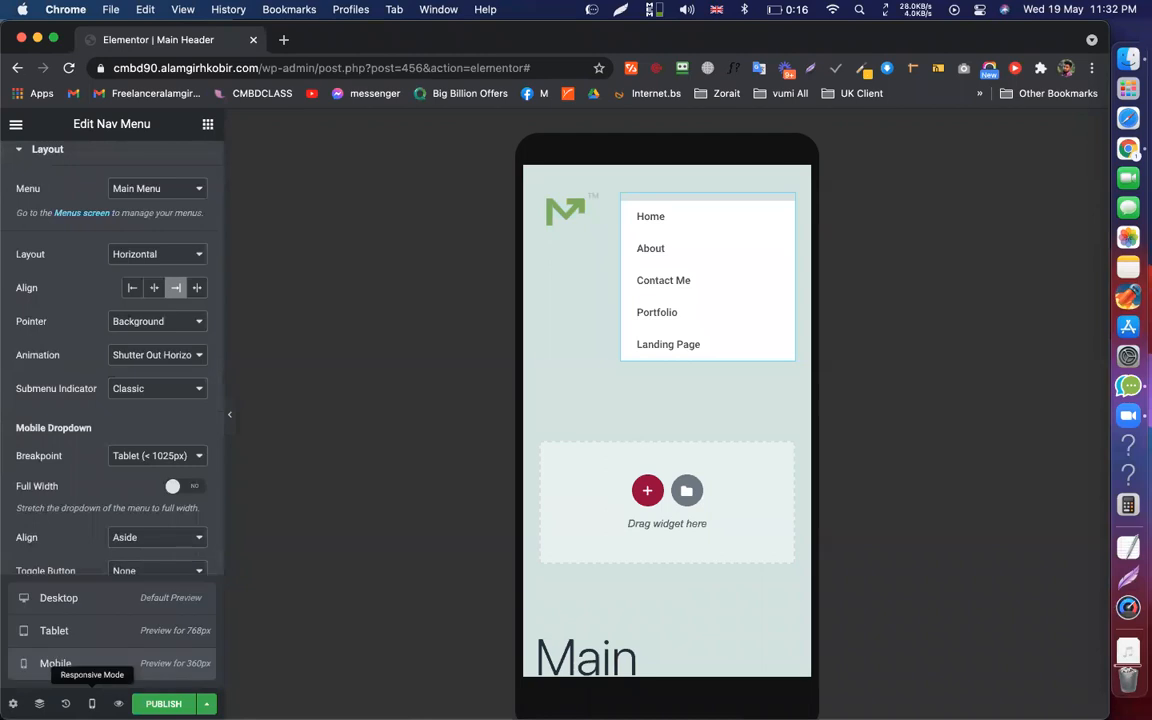
pyautogui.click(100, 594)
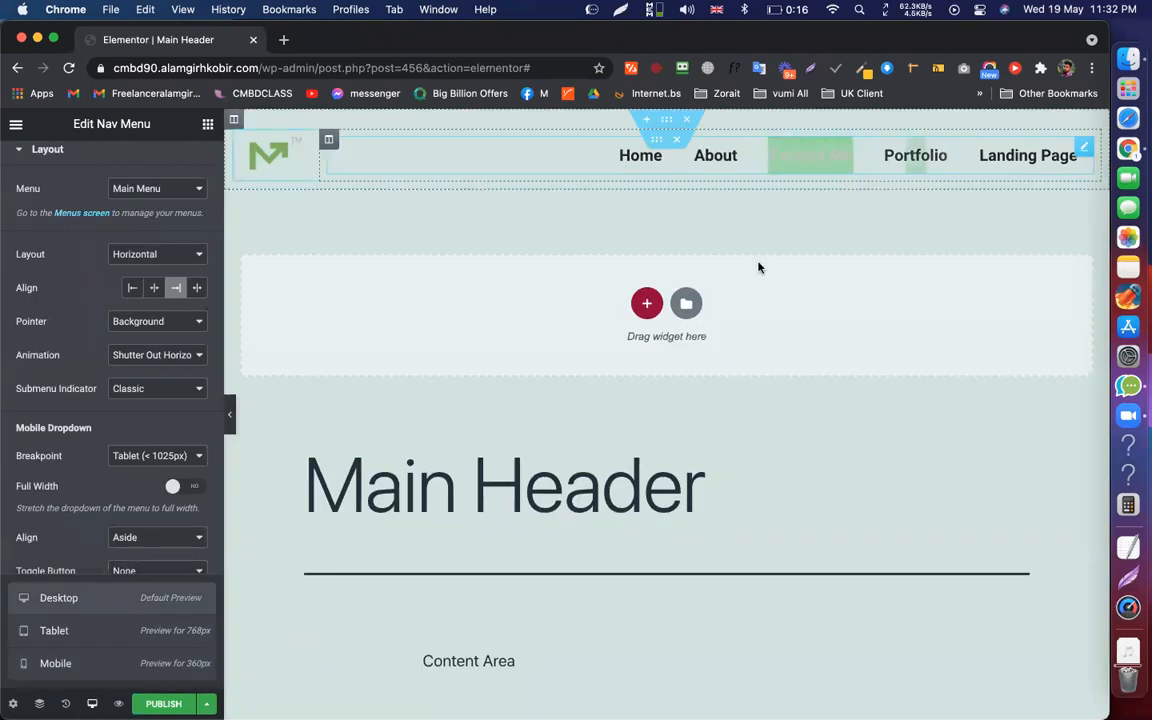
# Return to mobile preview and bring back the hamburger toggle button
pyautogui.click(105, 664)
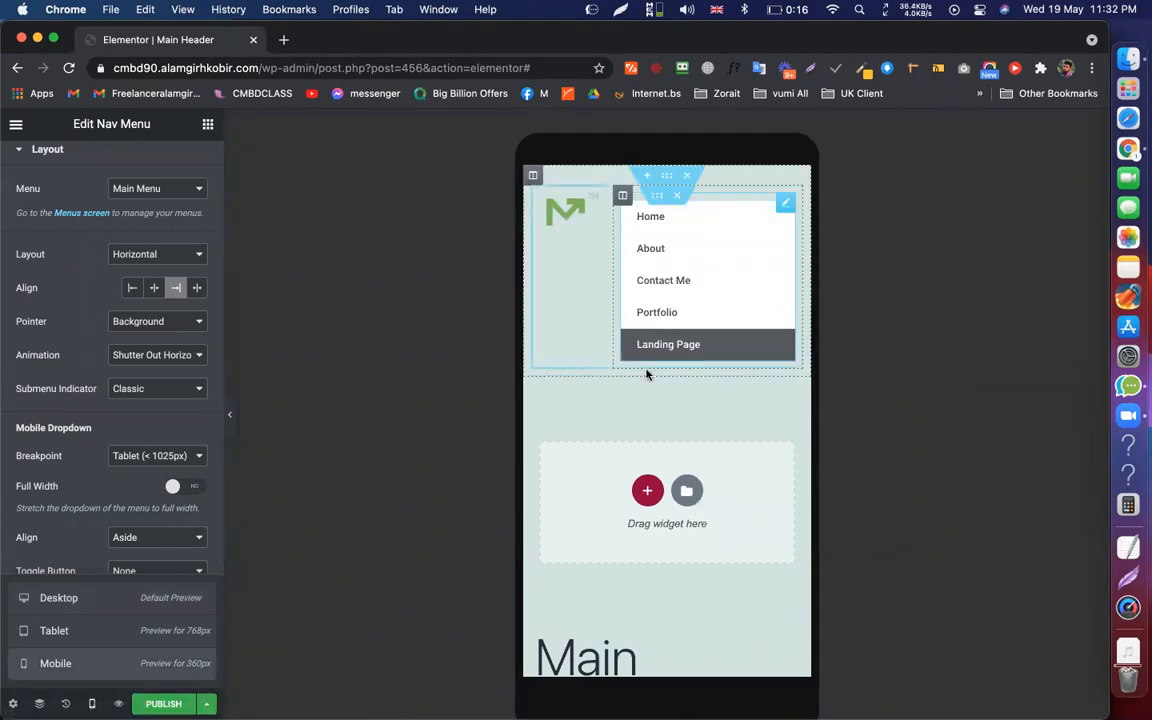
pyautogui.click(136, 446)
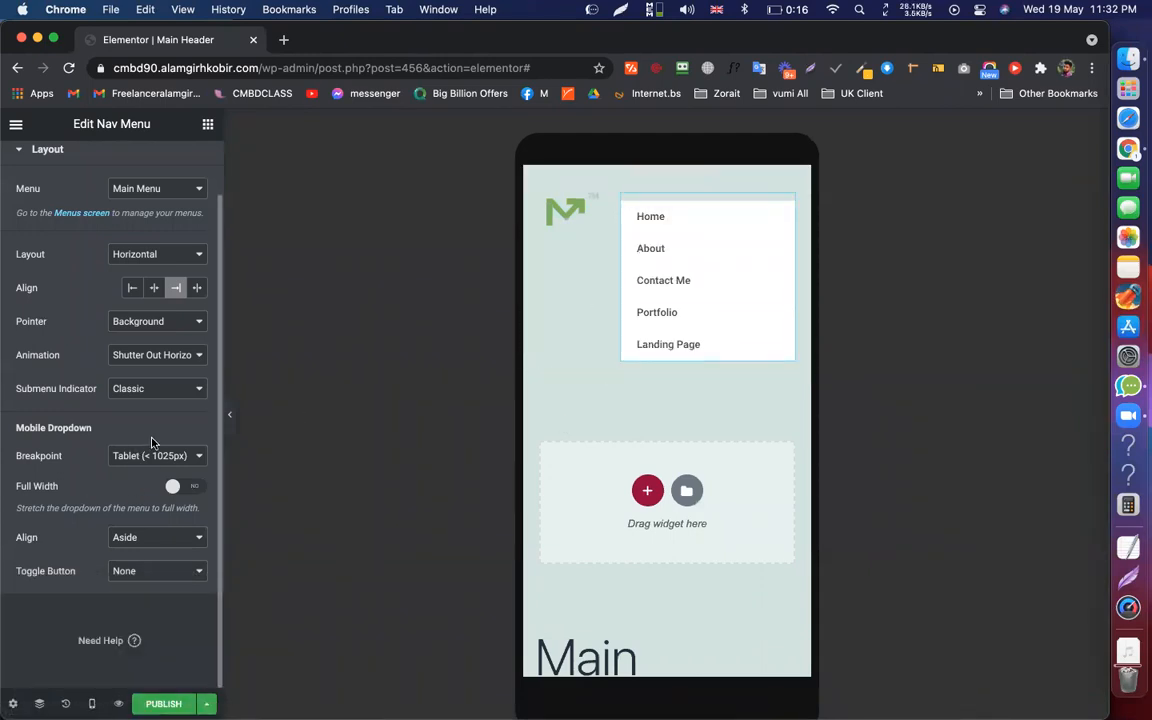
pyautogui.click(150, 576)
pyautogui.click(148, 592)
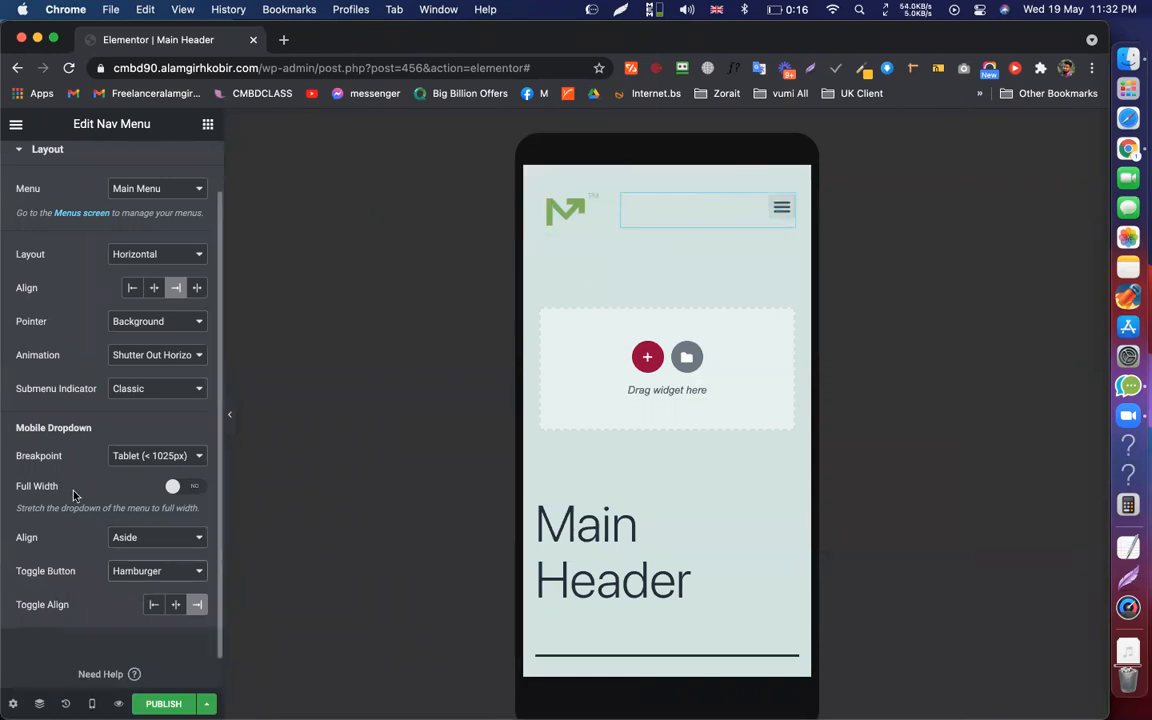
# Try a centred mobile dropdown alignment, then set it back to Aside
pyautogui.click(150, 538)
pyautogui.click(136, 555)
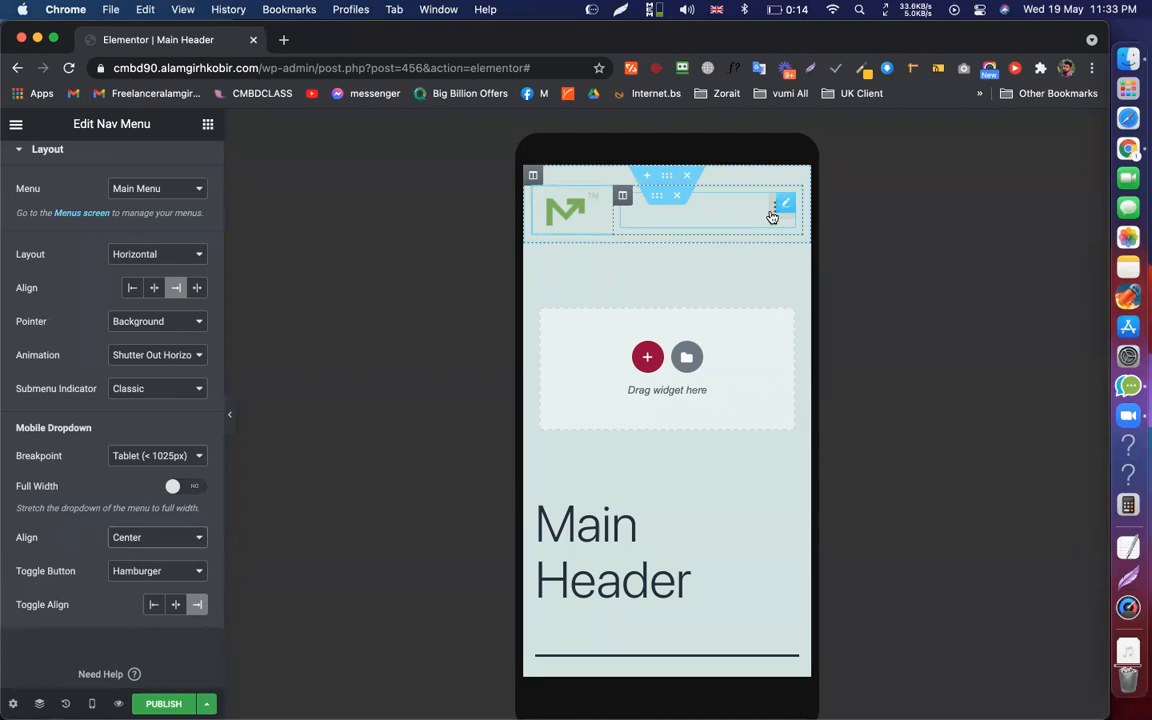
pyautogui.click(771, 214)
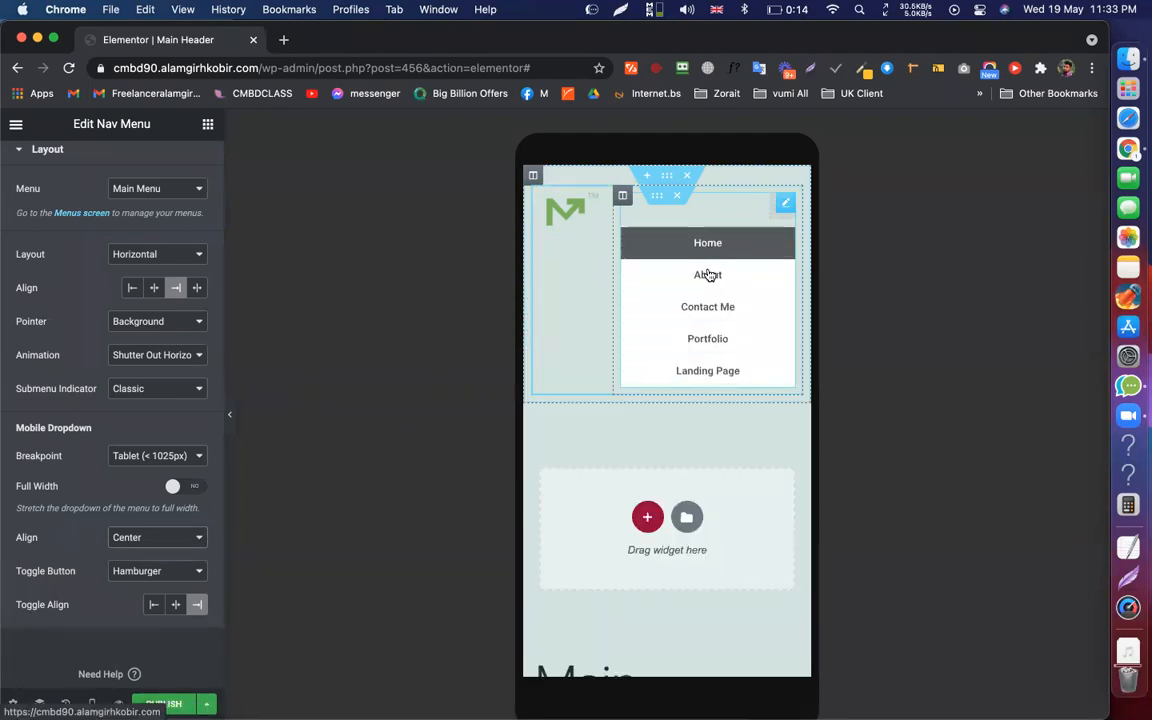
pyautogui.click(152, 541)
pyautogui.click(133, 520)
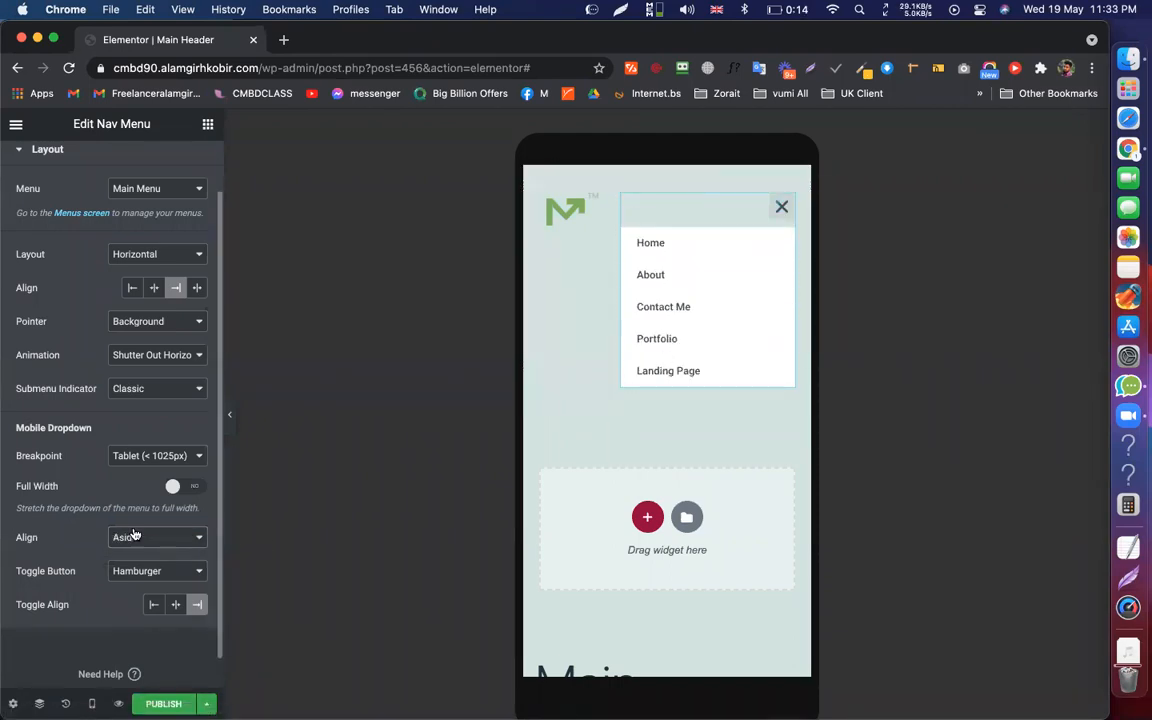
# Try the dropdown at Full Width, then turn Full Width off and open the menu
pyautogui.click(185, 491)
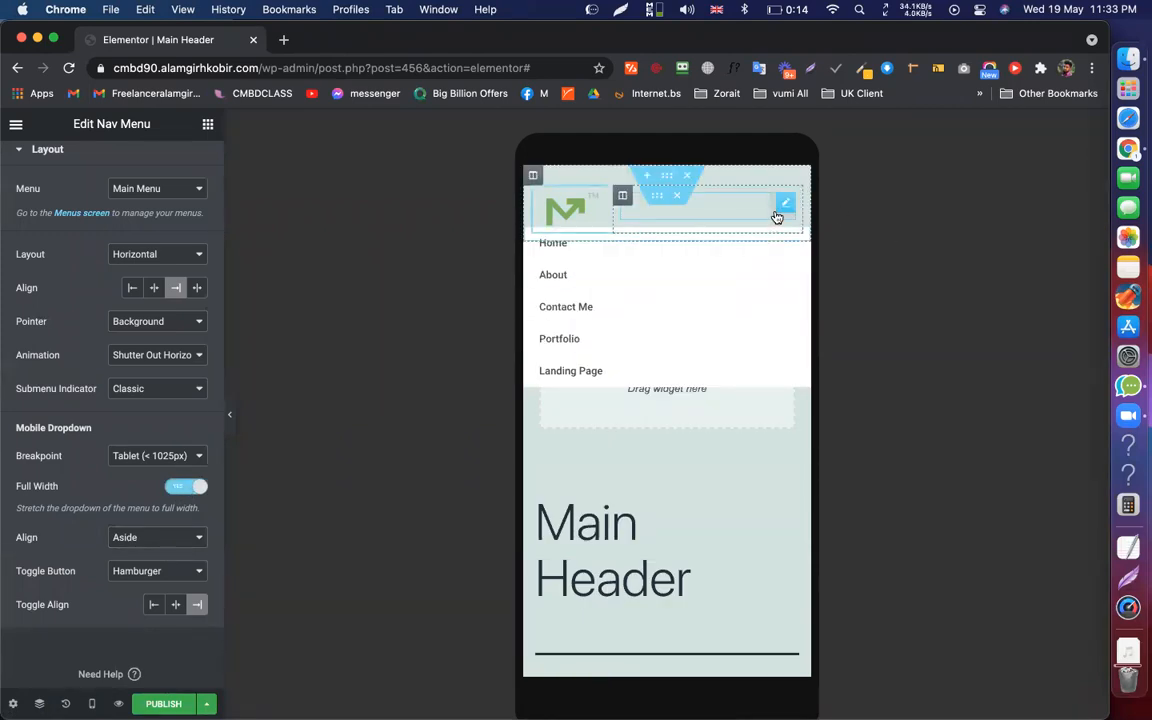
pyautogui.click(777, 216)
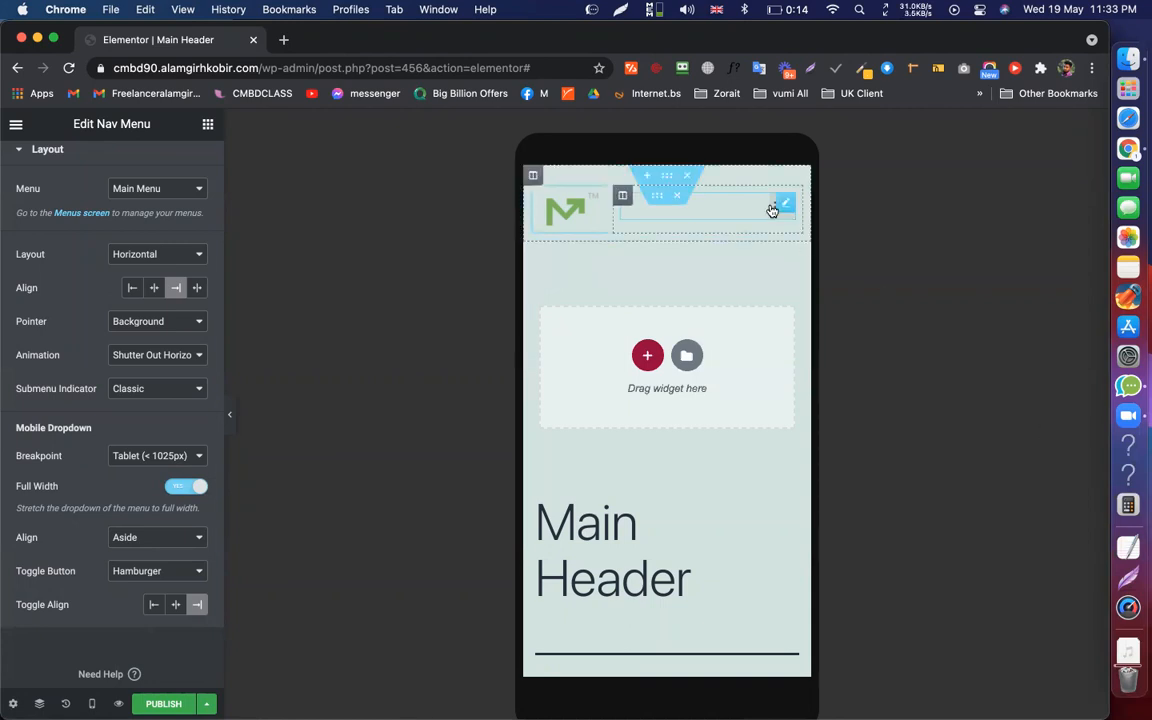
pyautogui.click(774, 208)
pyautogui.click(772, 211)
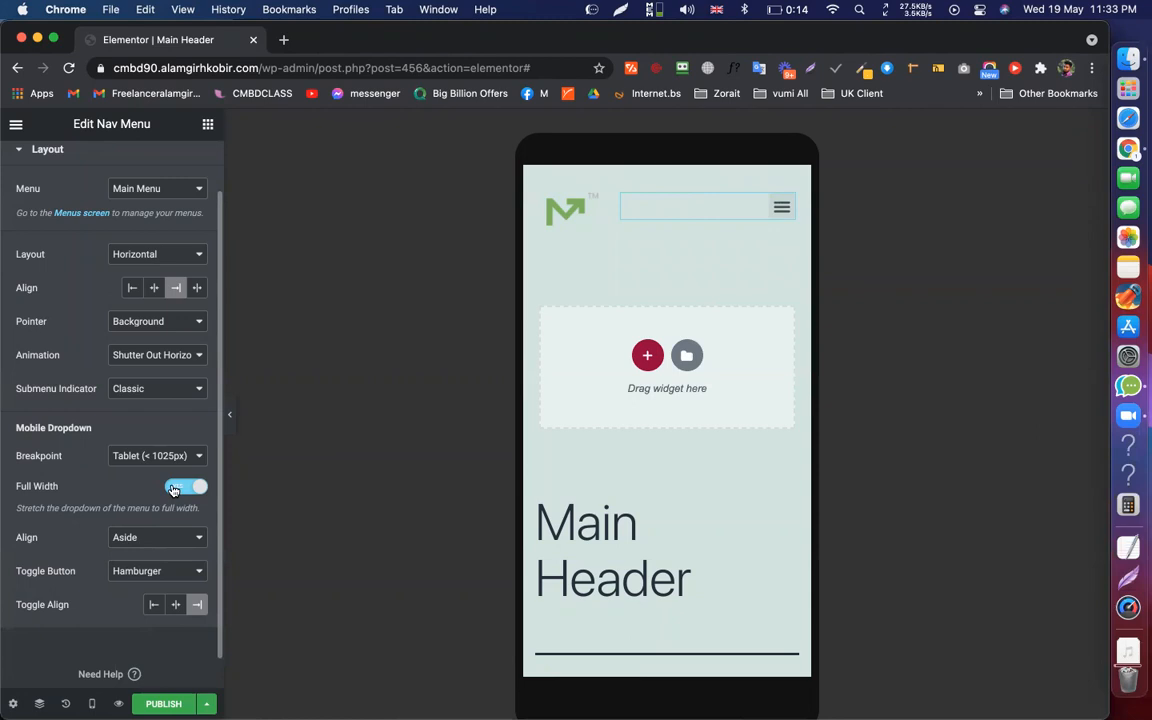
pyautogui.click(173, 489)
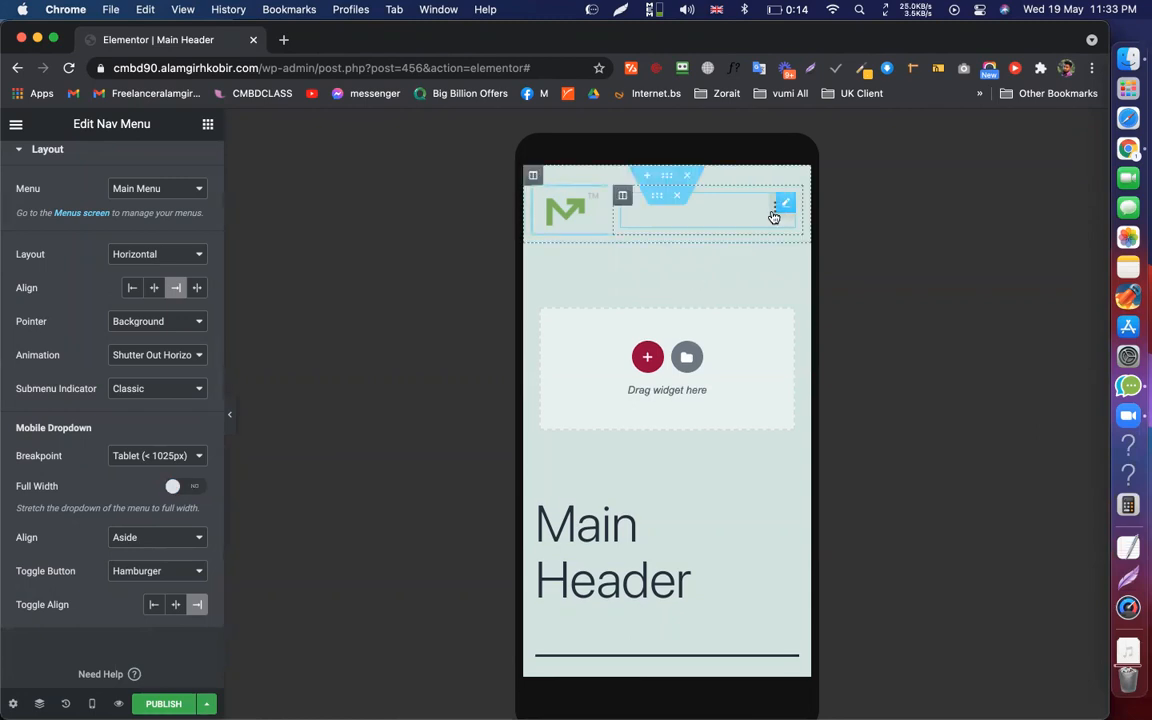
pyautogui.click(774, 216)
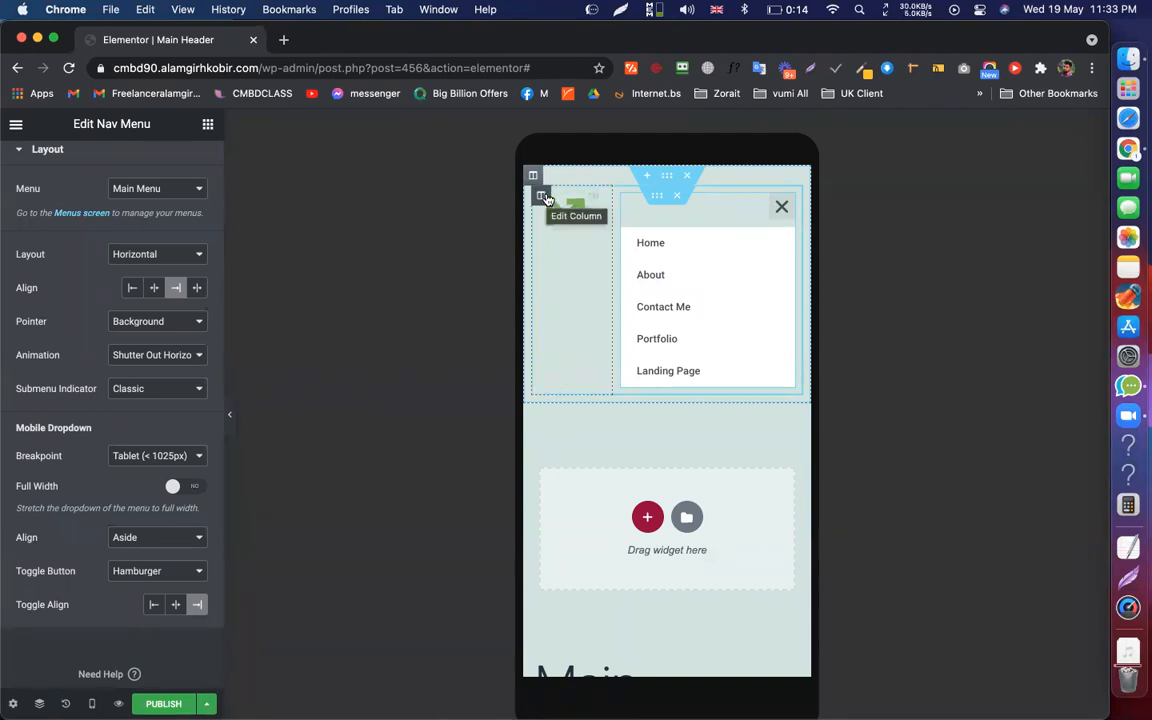
# Give the header column a Classic dark green background colour, #30520D
pyautogui.click(542, 196)
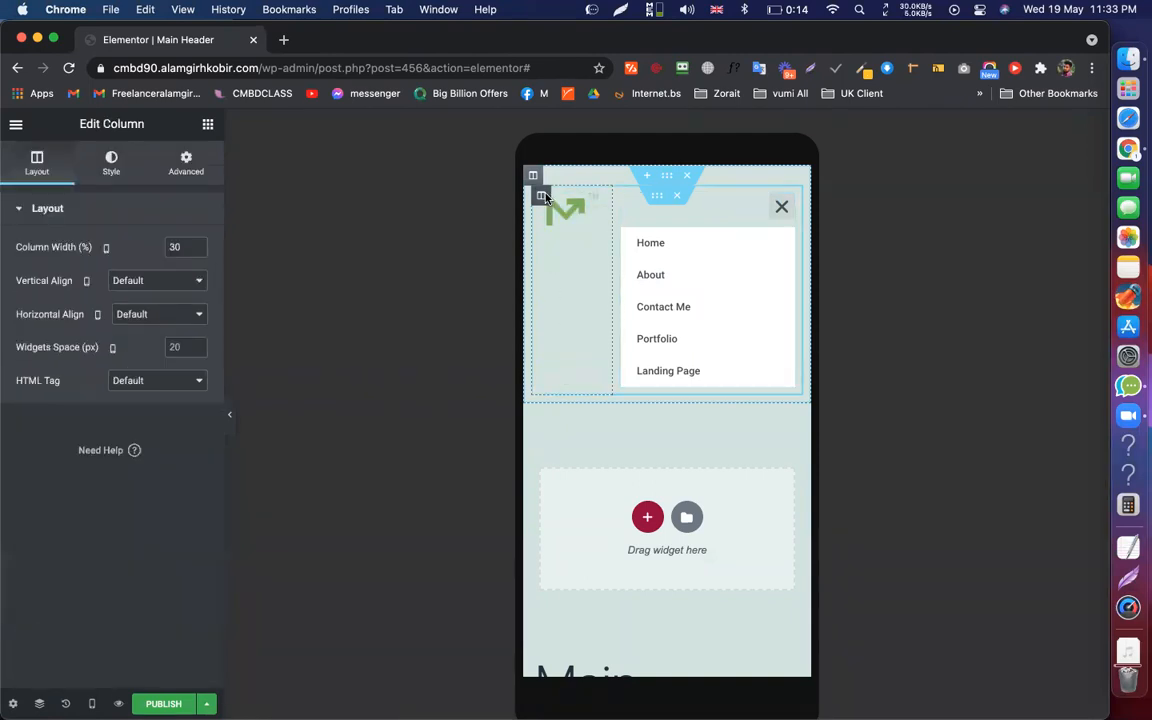
pyautogui.click(787, 203)
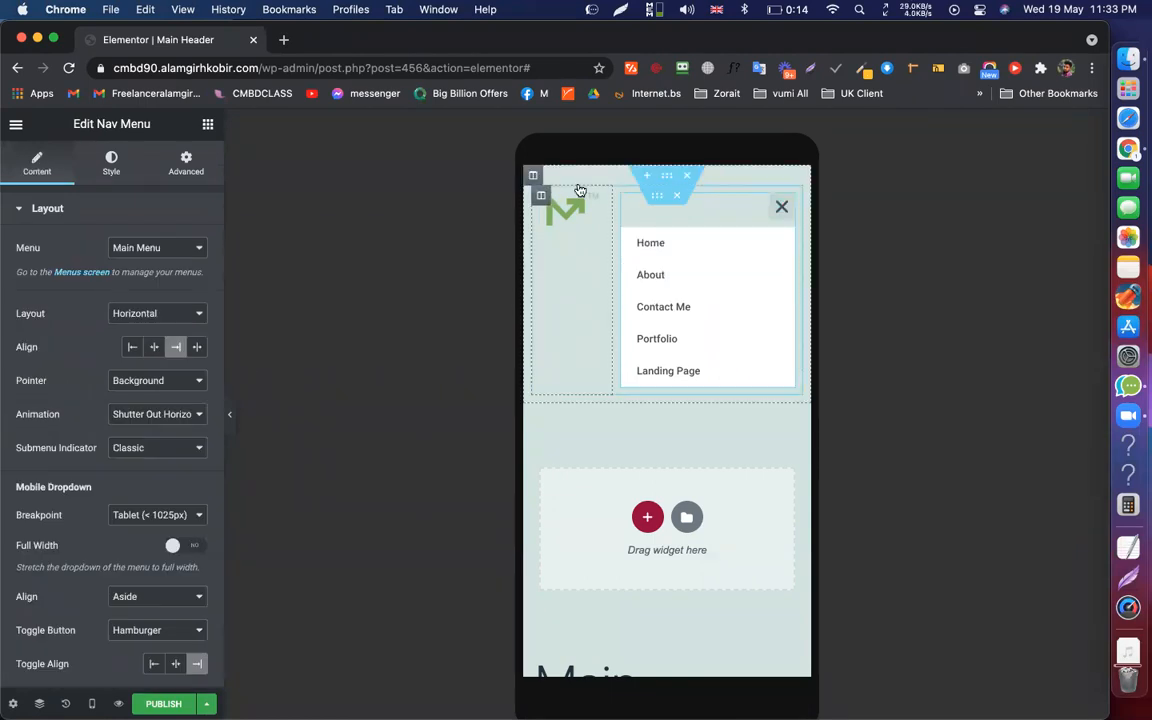
pyautogui.click(535, 175)
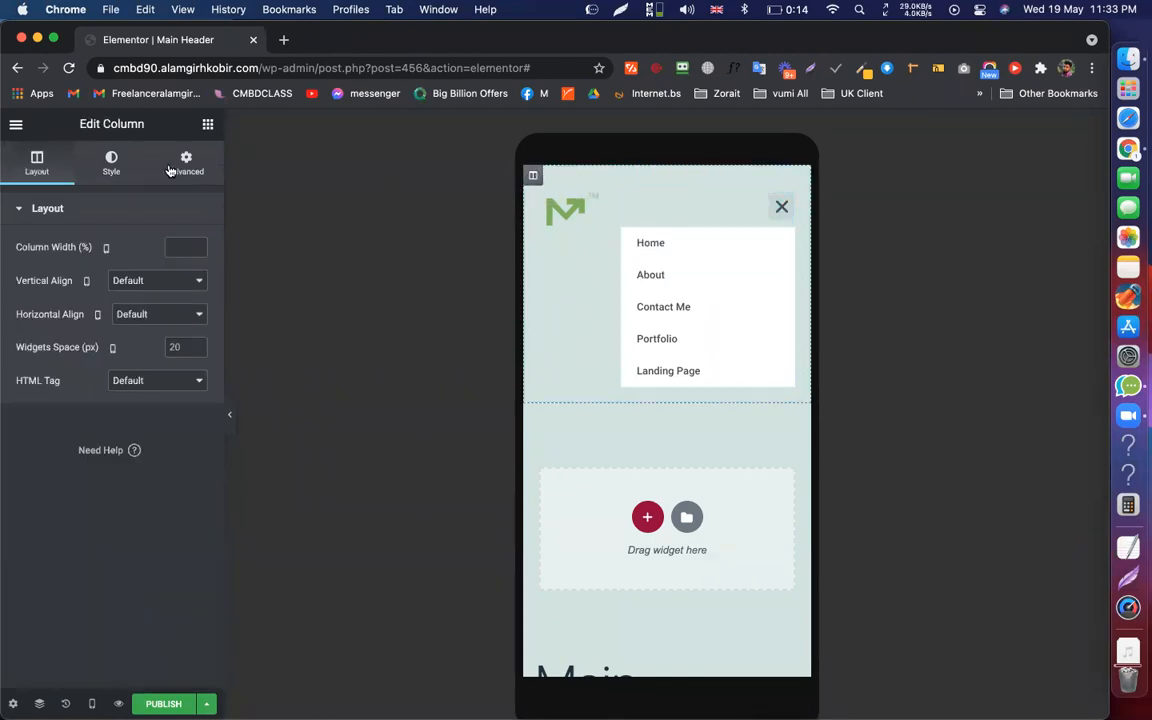
pyautogui.click(111, 166)
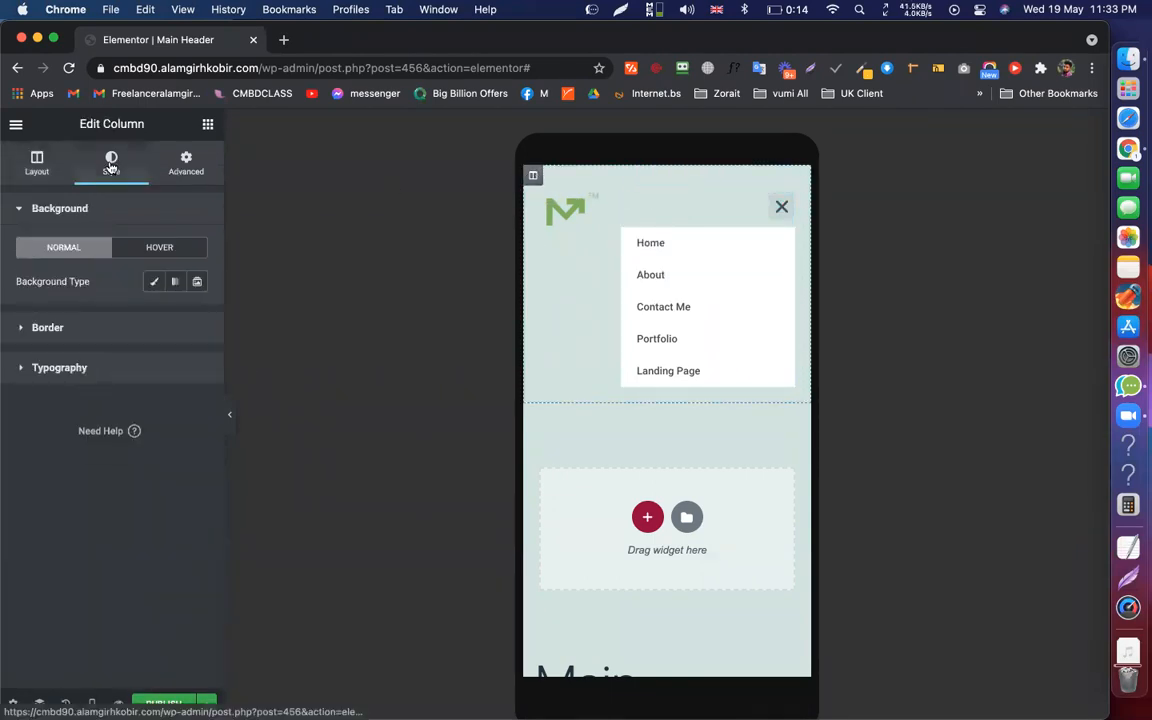
pyautogui.click(154, 281)
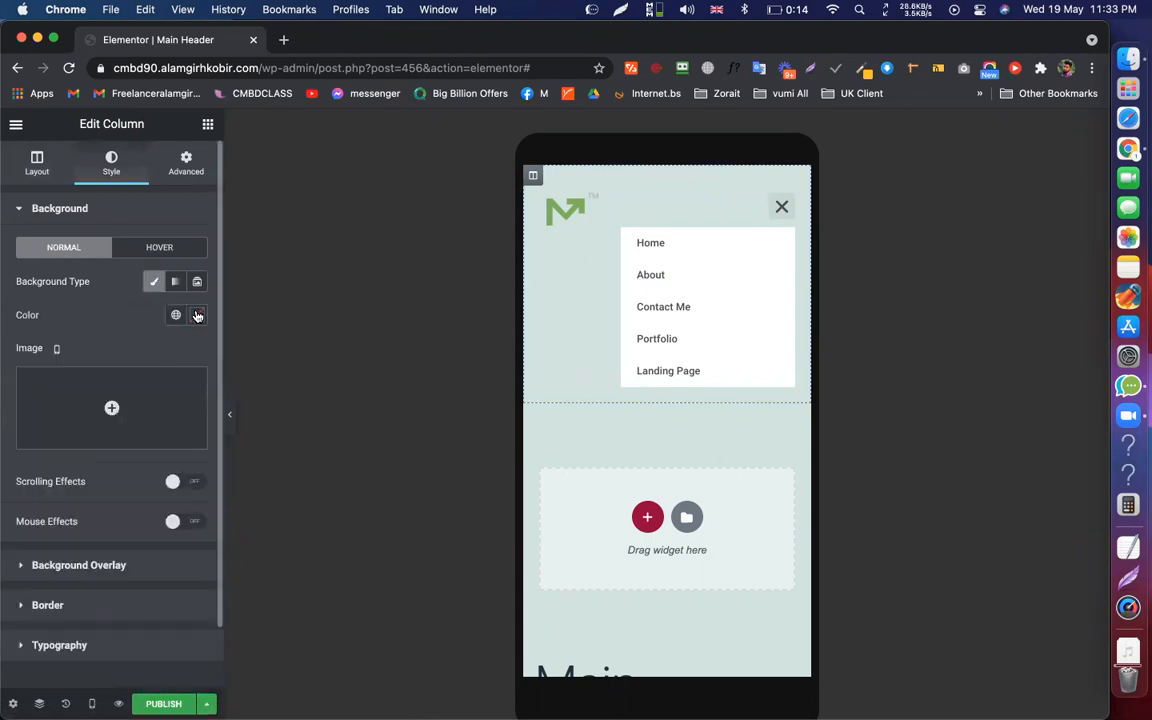
pyautogui.click(198, 315)
pyautogui.click(158, 520)
pyautogui.moveTo(226, 430); pyautogui.dragTo(267, 465)
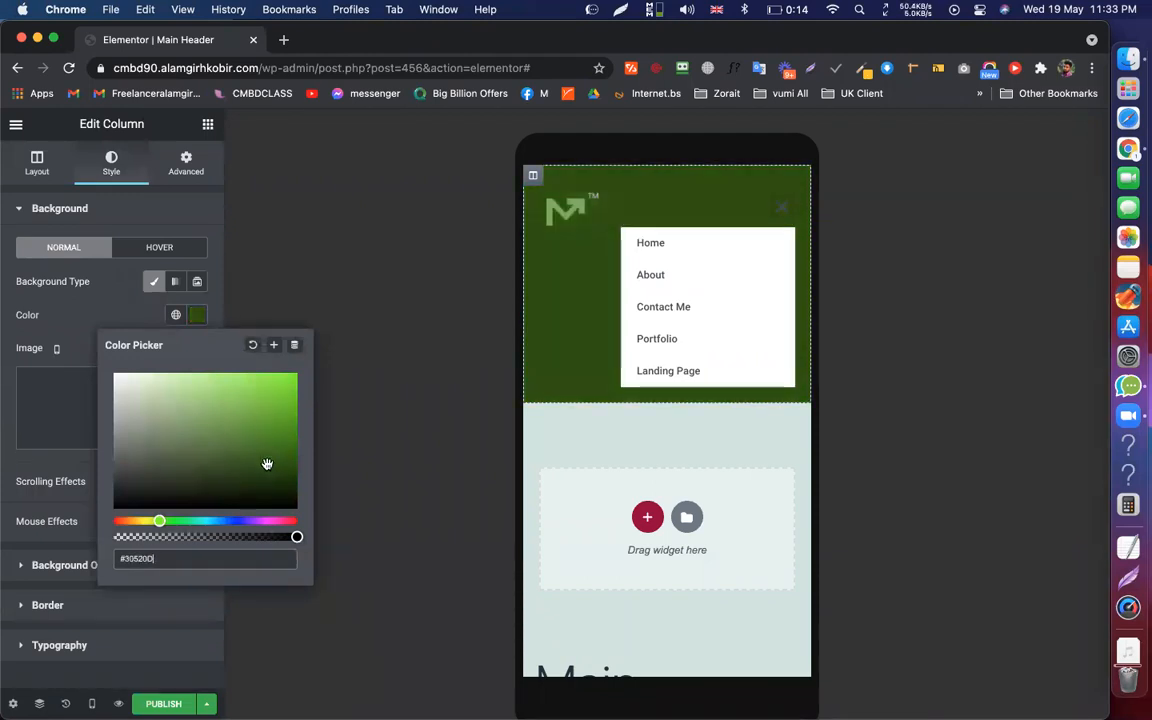
pyautogui.click(448, 374)
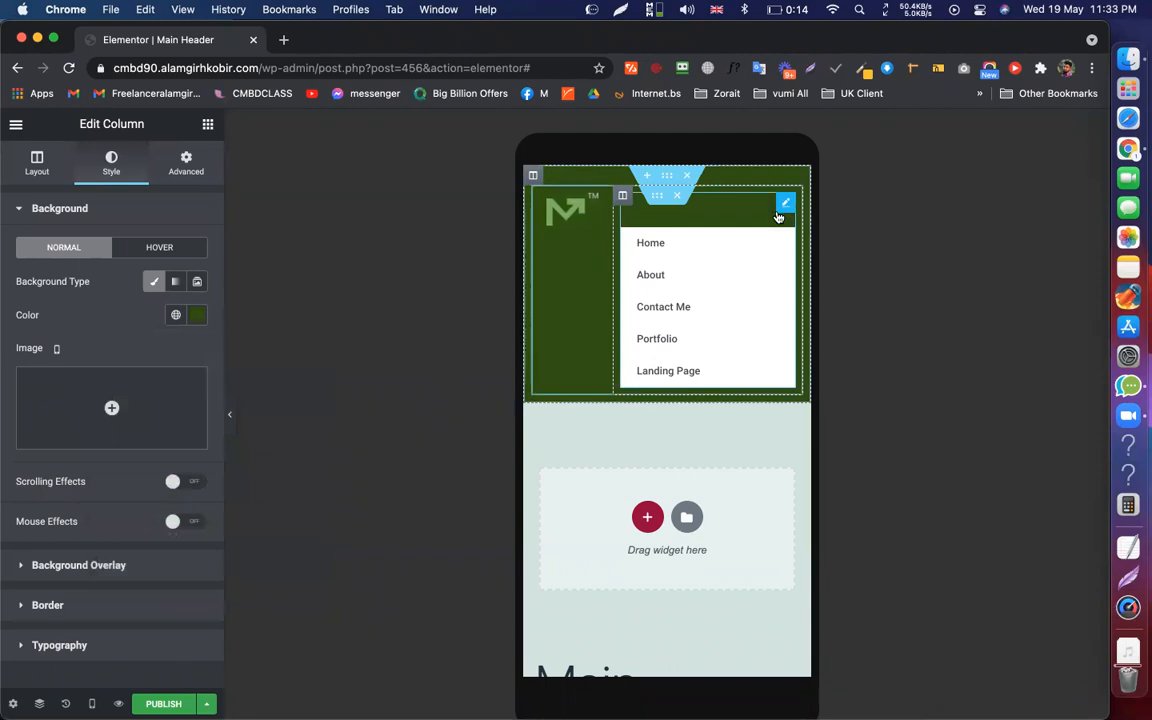
# Toggle the nav menu's mobile dropdown Full Width on and back off, then reopen the column colour
pyautogui.click(776, 216)
pyautogui.click(776, 216)
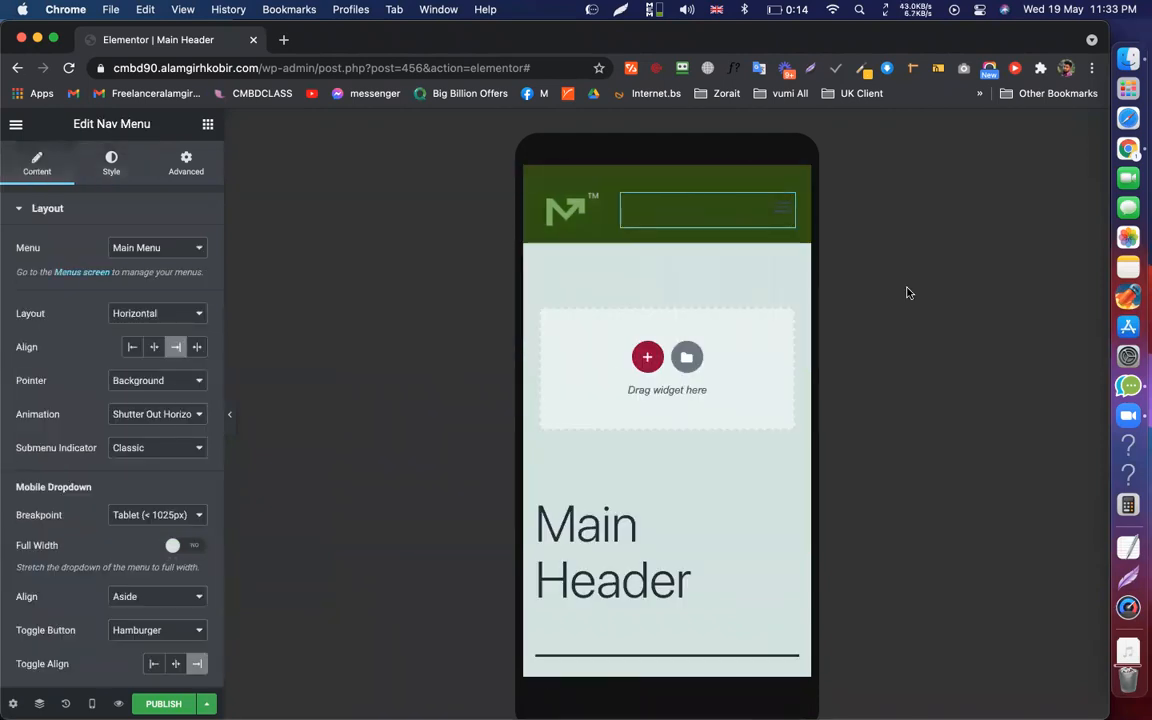
pyautogui.click(773, 218)
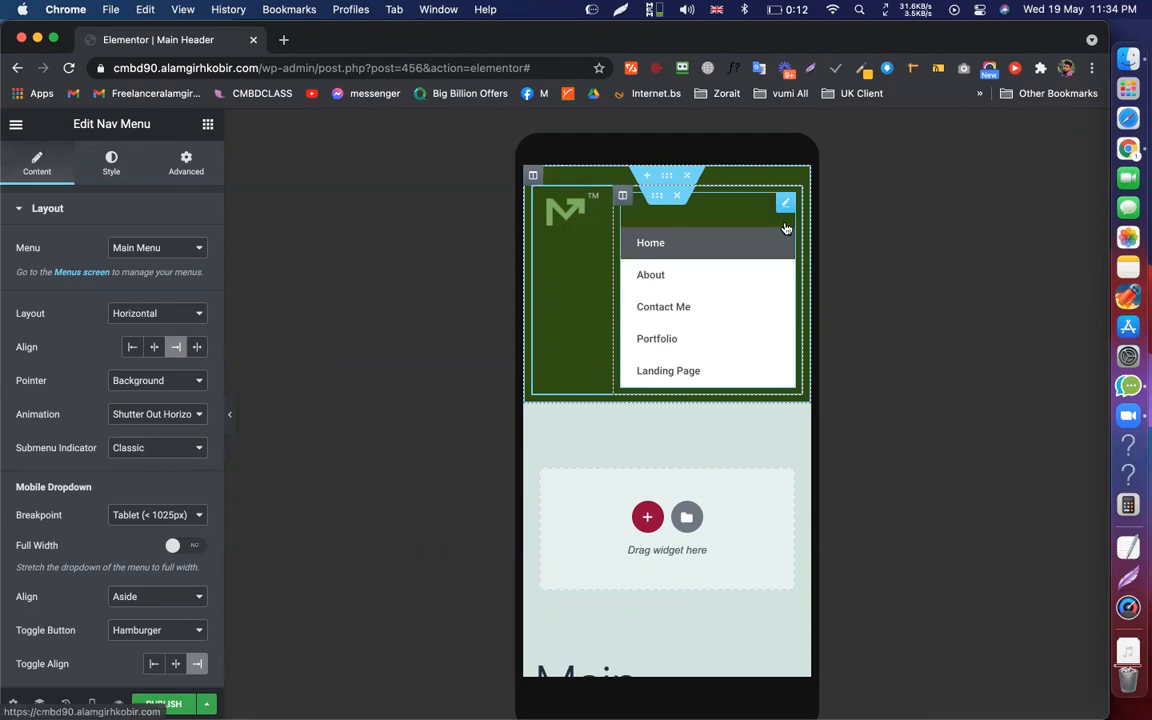
pyautogui.click(194, 548)
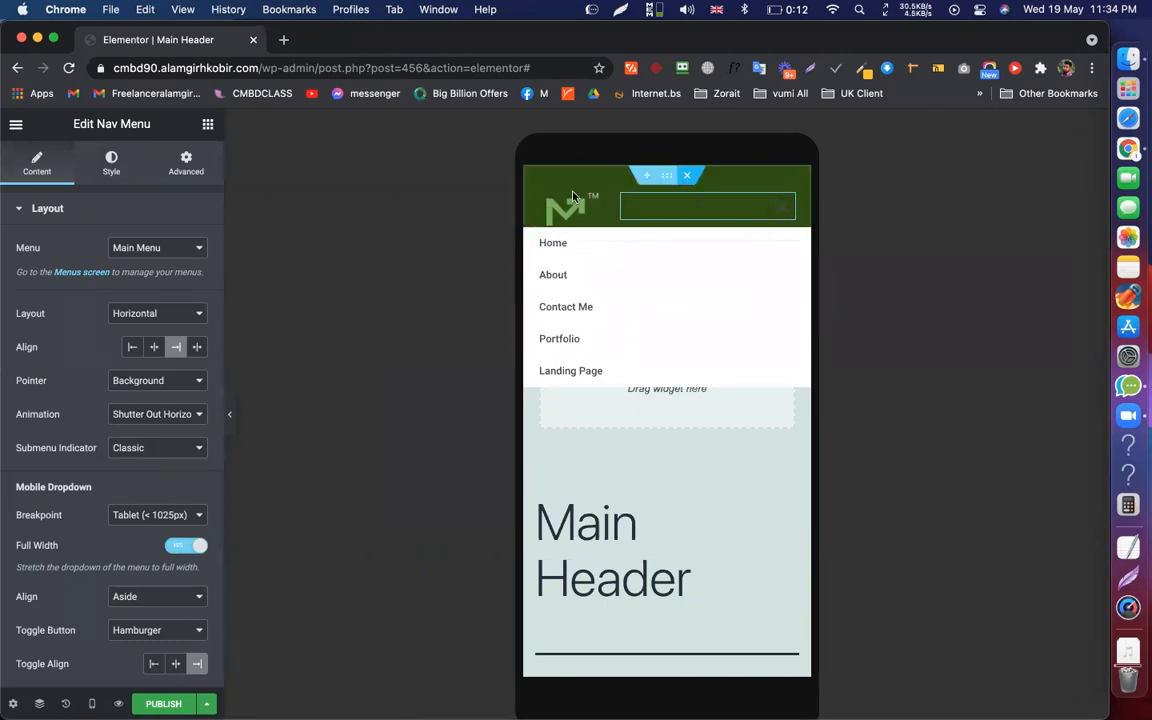
pyautogui.click(176, 547)
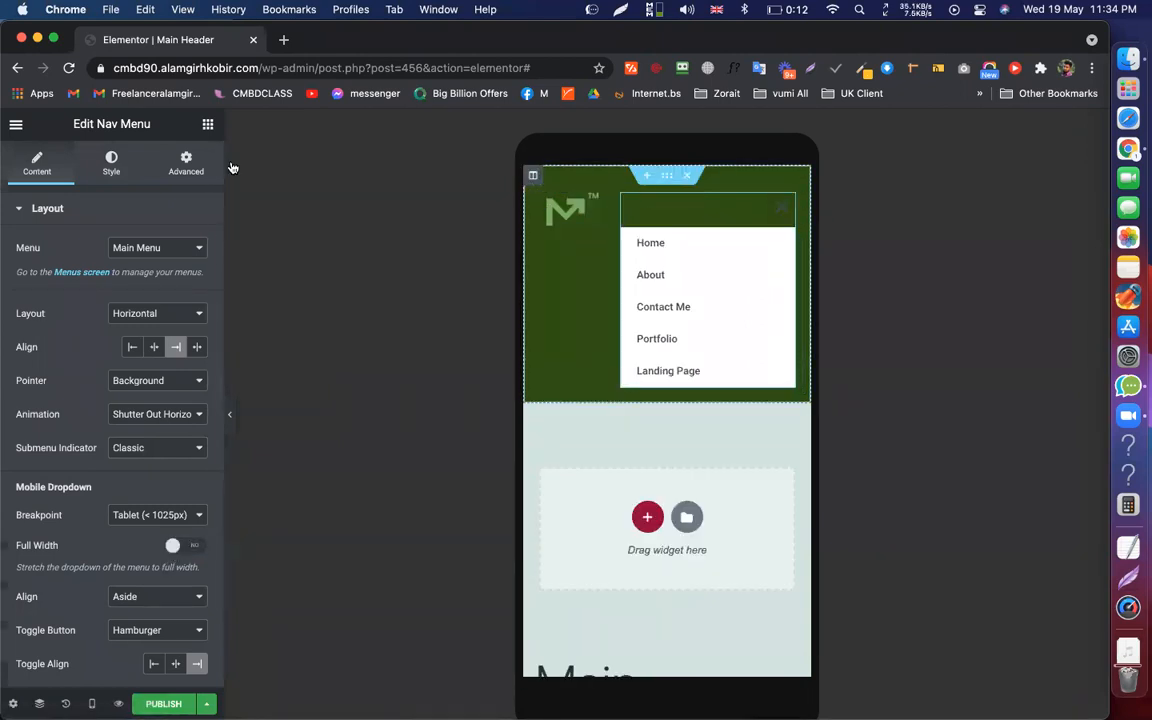
pyautogui.click(533, 176)
pyautogui.click(200, 317)
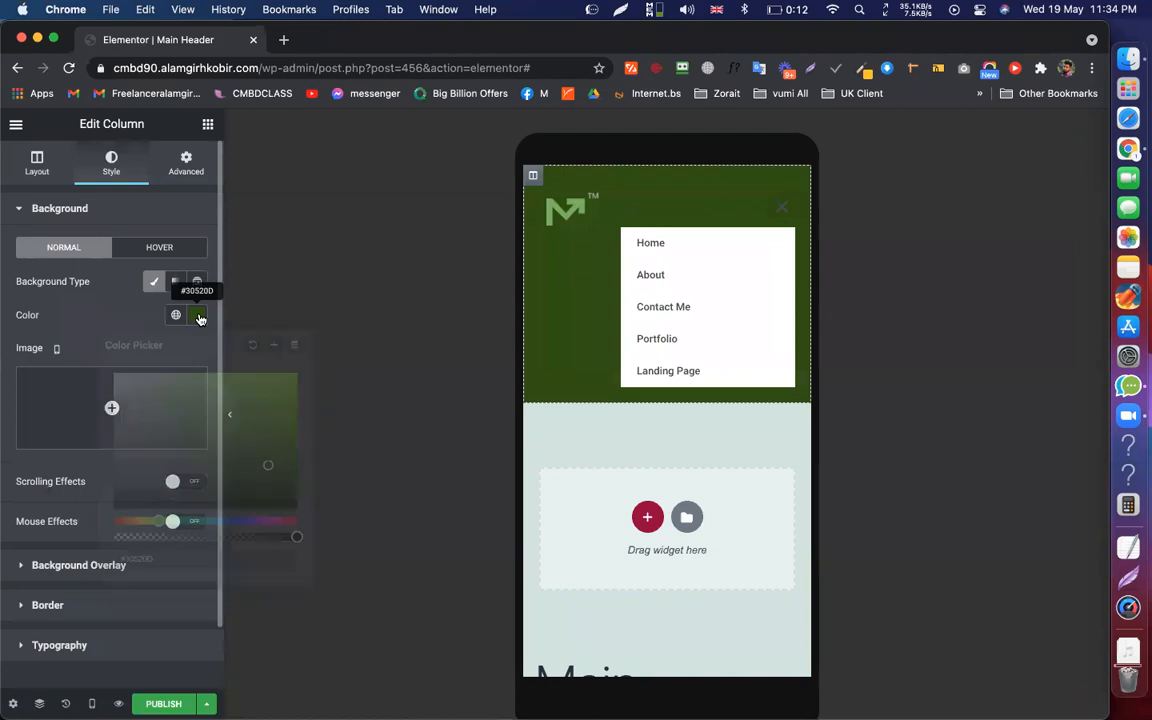
# Clear the header column's background colour and reselect the nav menu widget
pyautogui.click(252, 344)
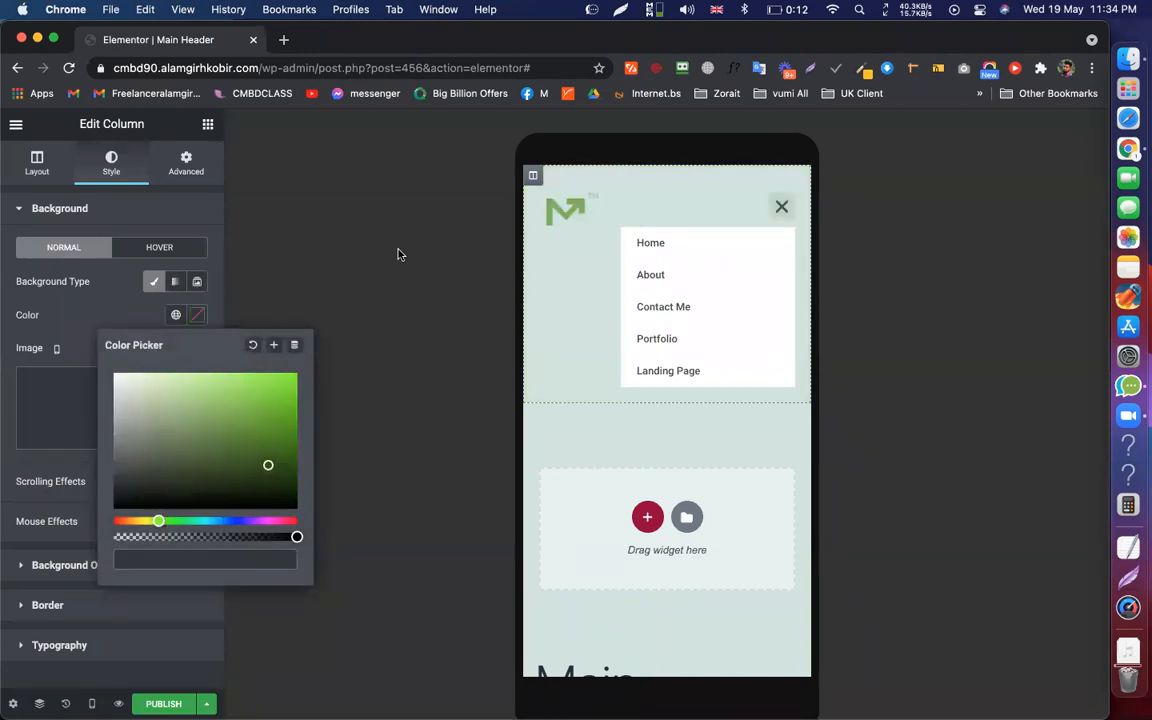
pyautogui.click(399, 252)
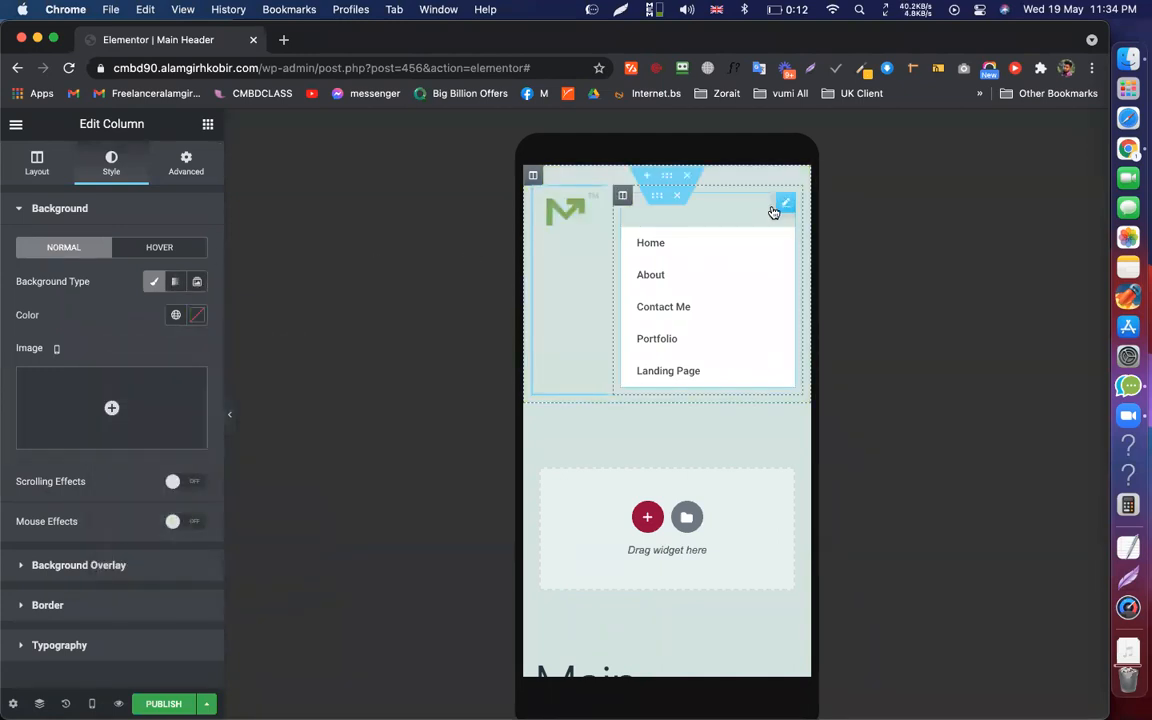
pyautogui.click(774, 212)
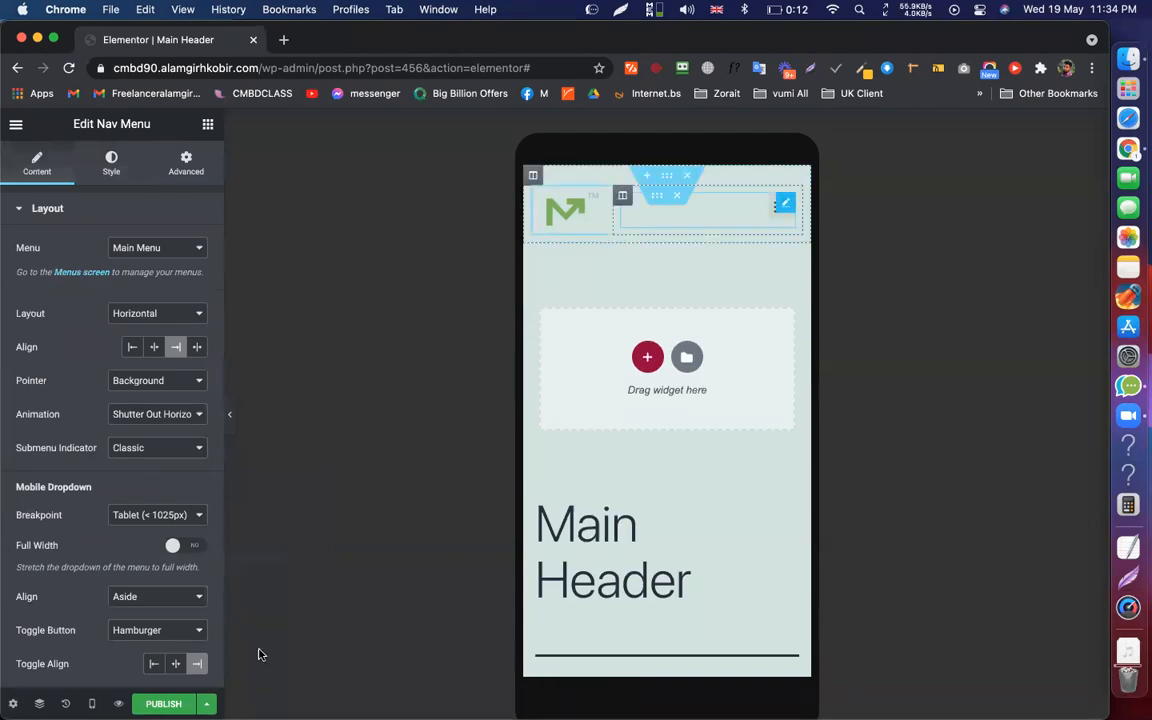
pyautogui.scroll(-3, 98, 553)
pyautogui.scroll(3, 98, 553)
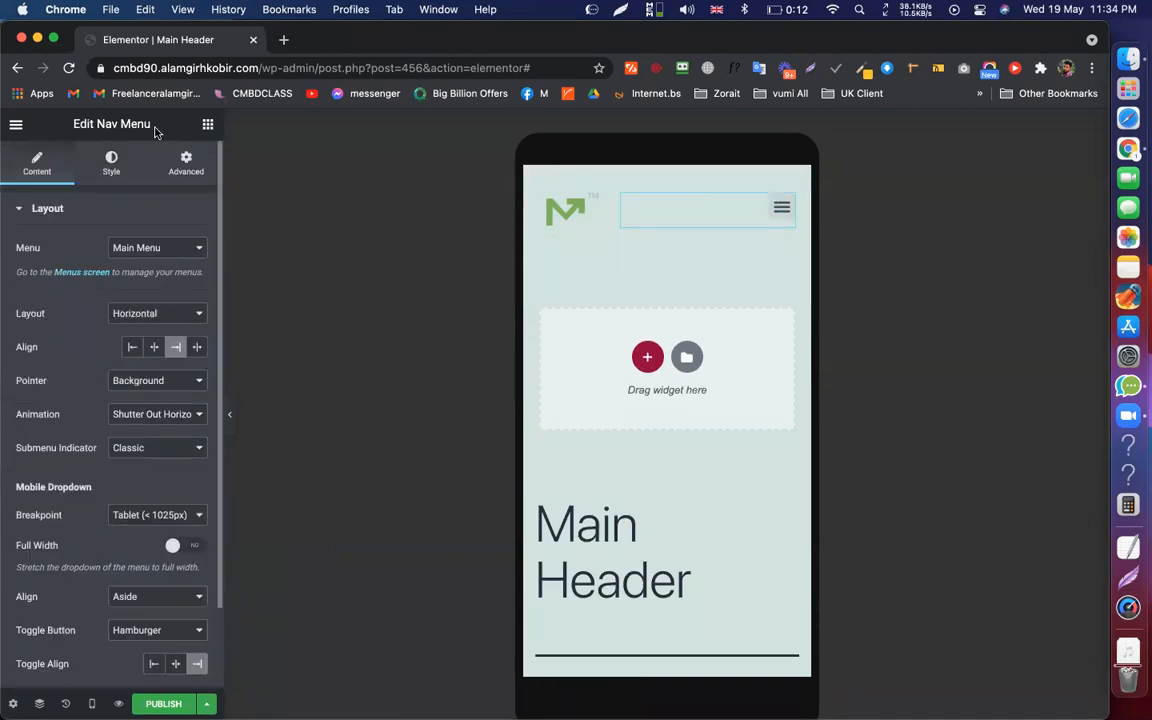
# Check the nav menu's Style settings, then bring up the edit History panel
pyautogui.click(110, 168)
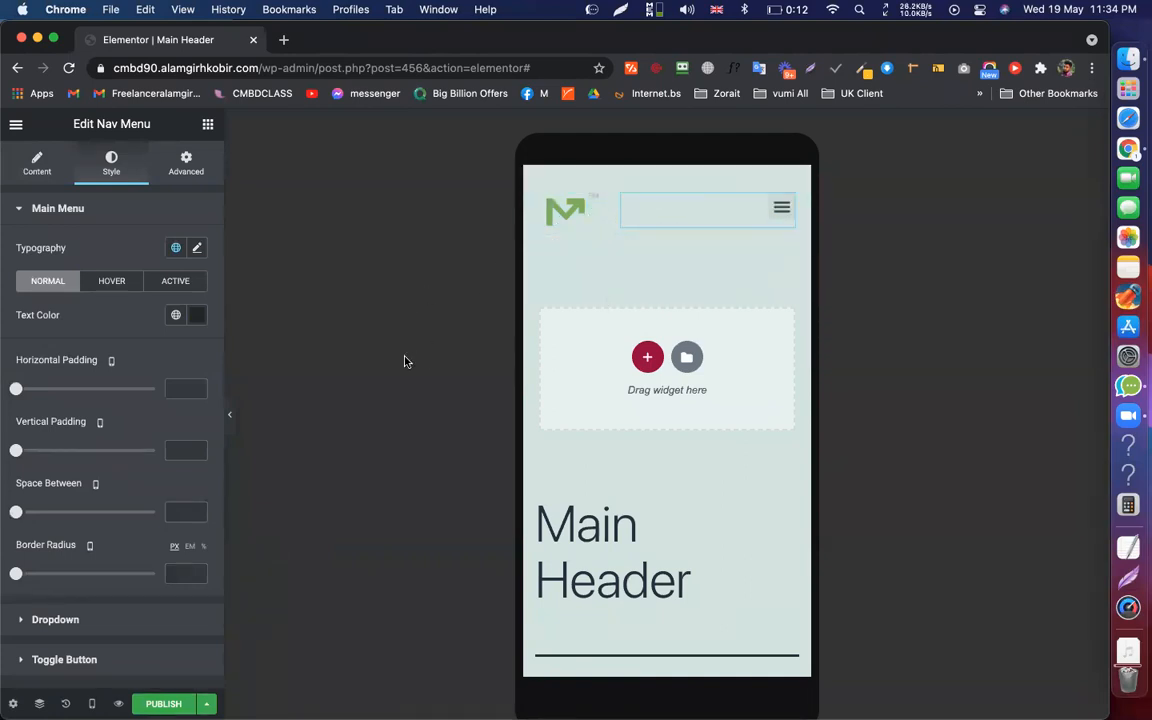
pyautogui.click(37, 161)
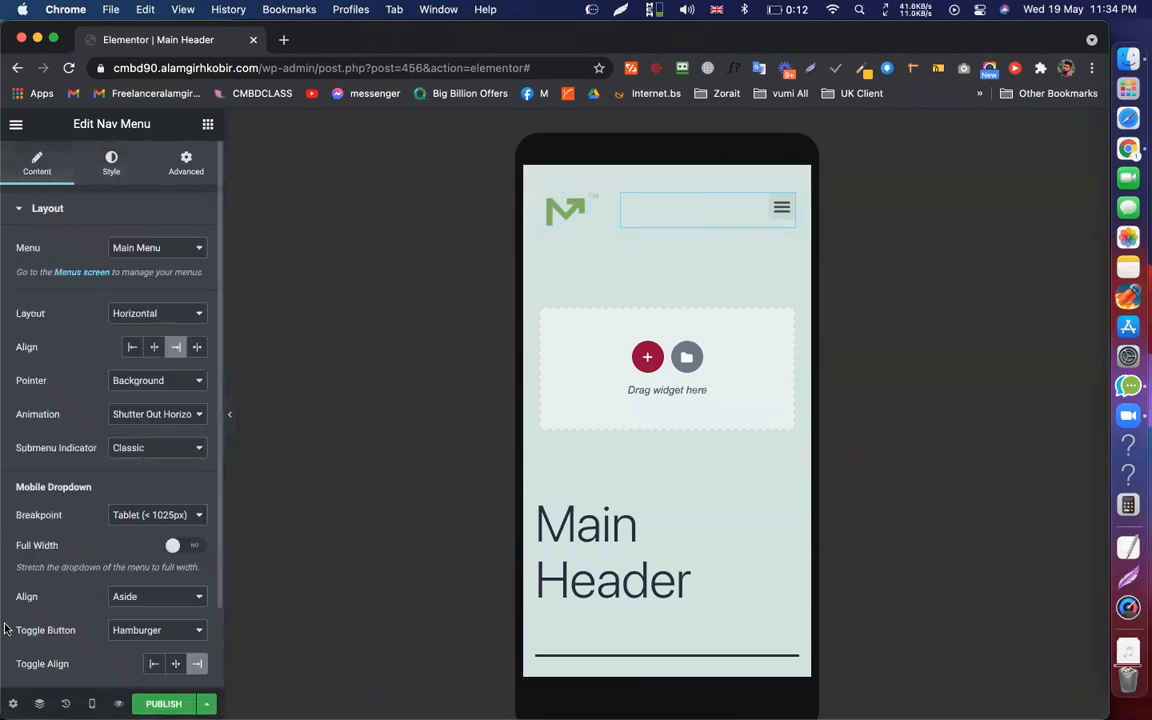
pyautogui.click(65, 703)
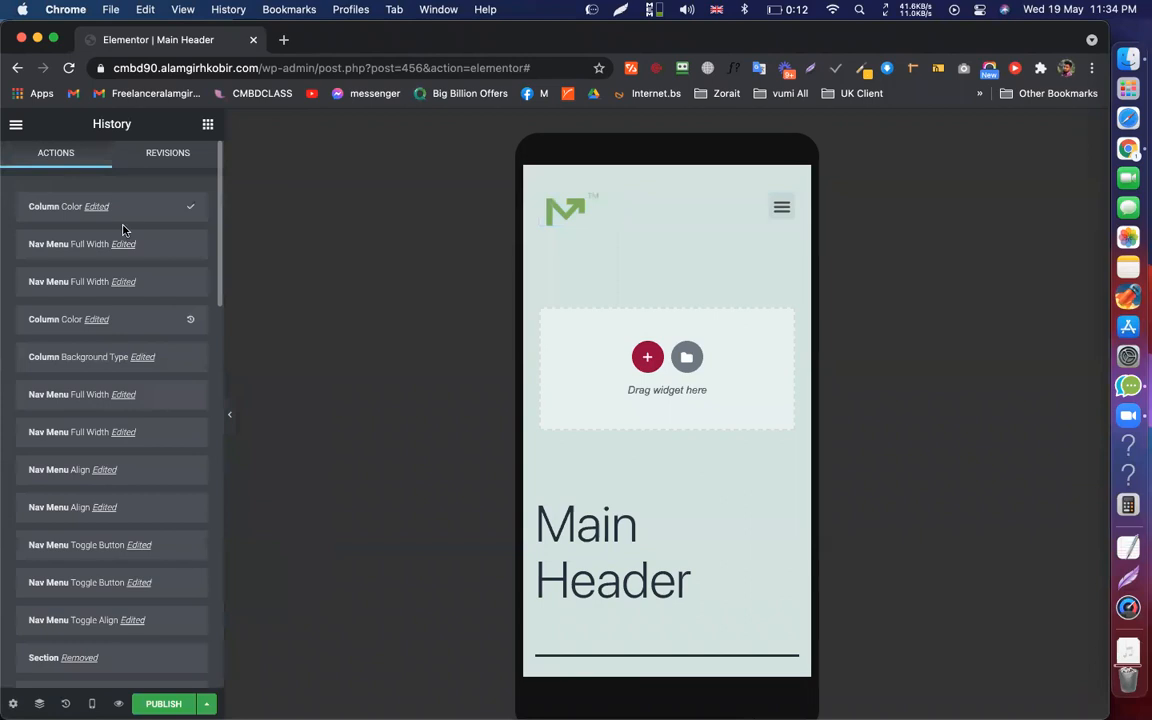
# Restore the green column colour from History and toggle the dropdown's Full Width on and off
pyautogui.click(127, 320)
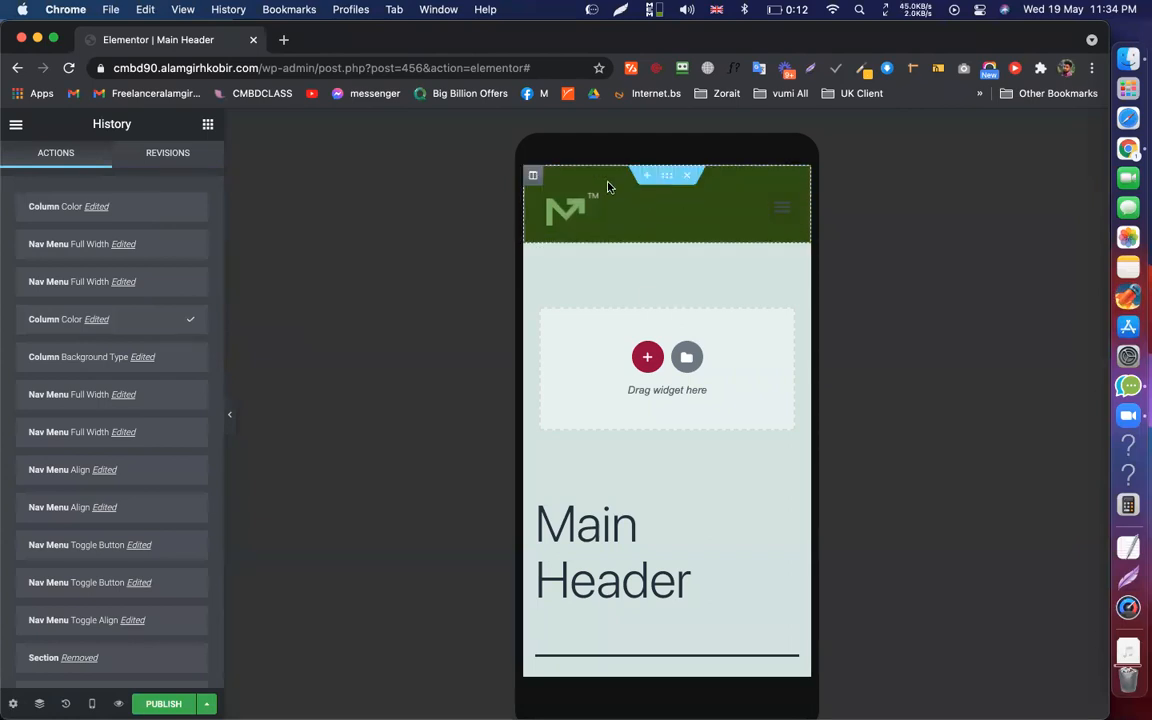
pyautogui.click(773, 215)
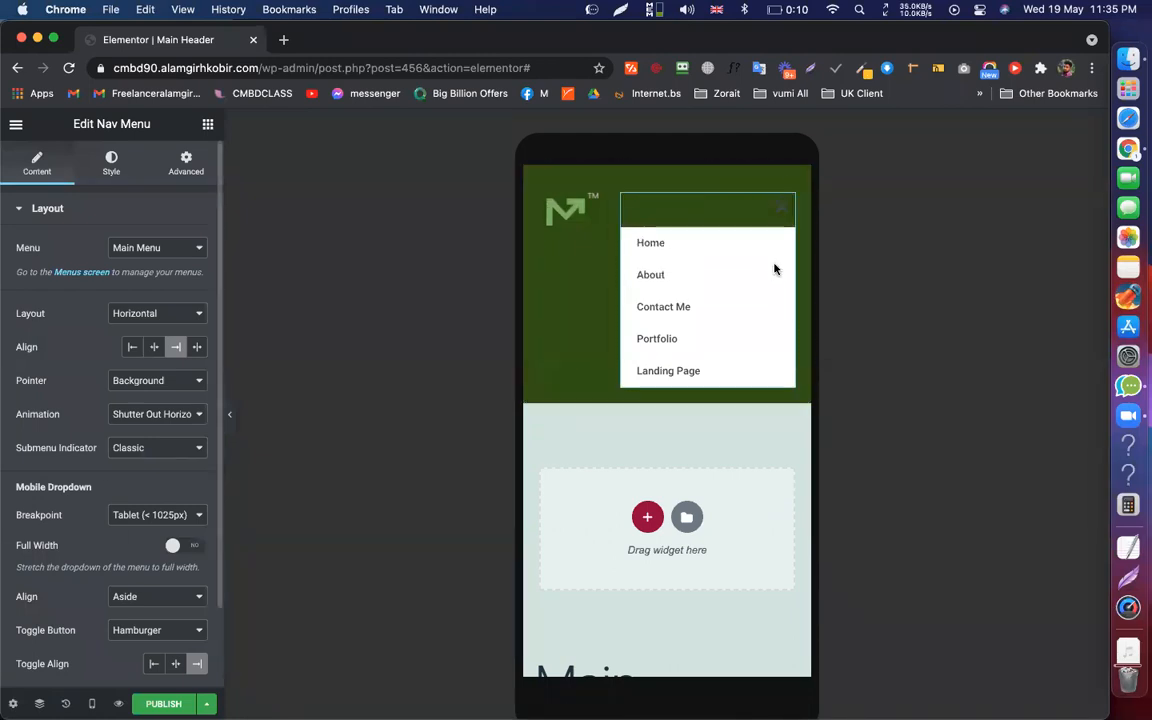
pyautogui.click(190, 546)
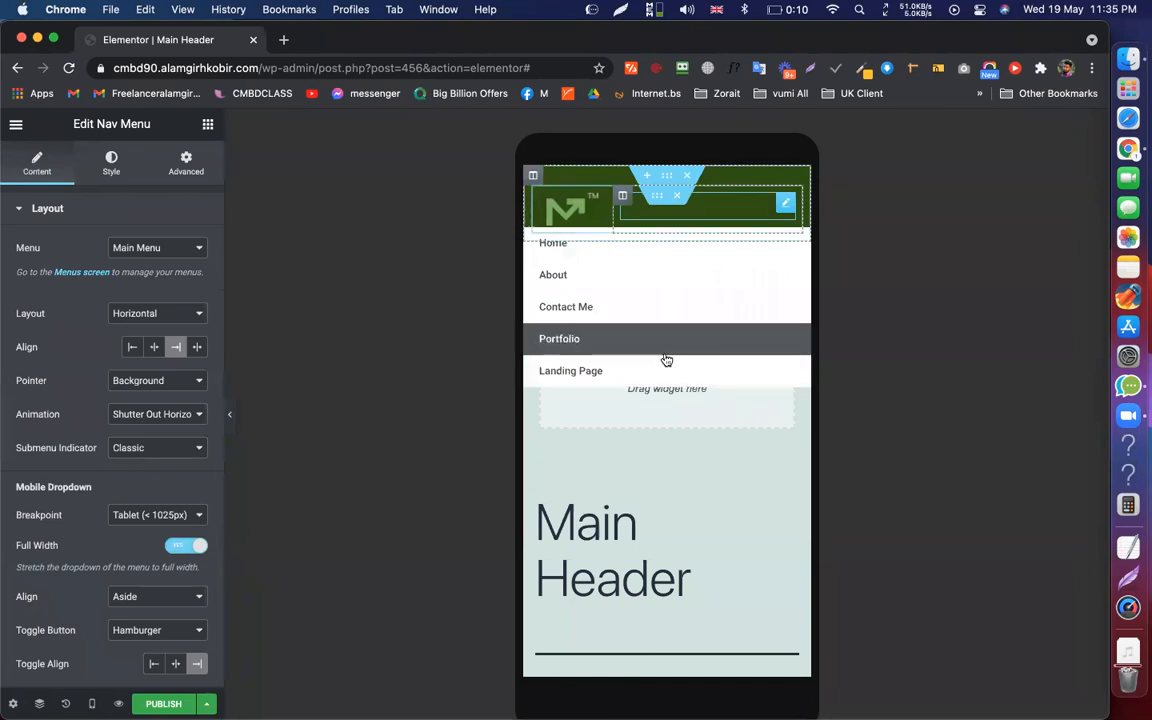
pyautogui.click(175, 550)
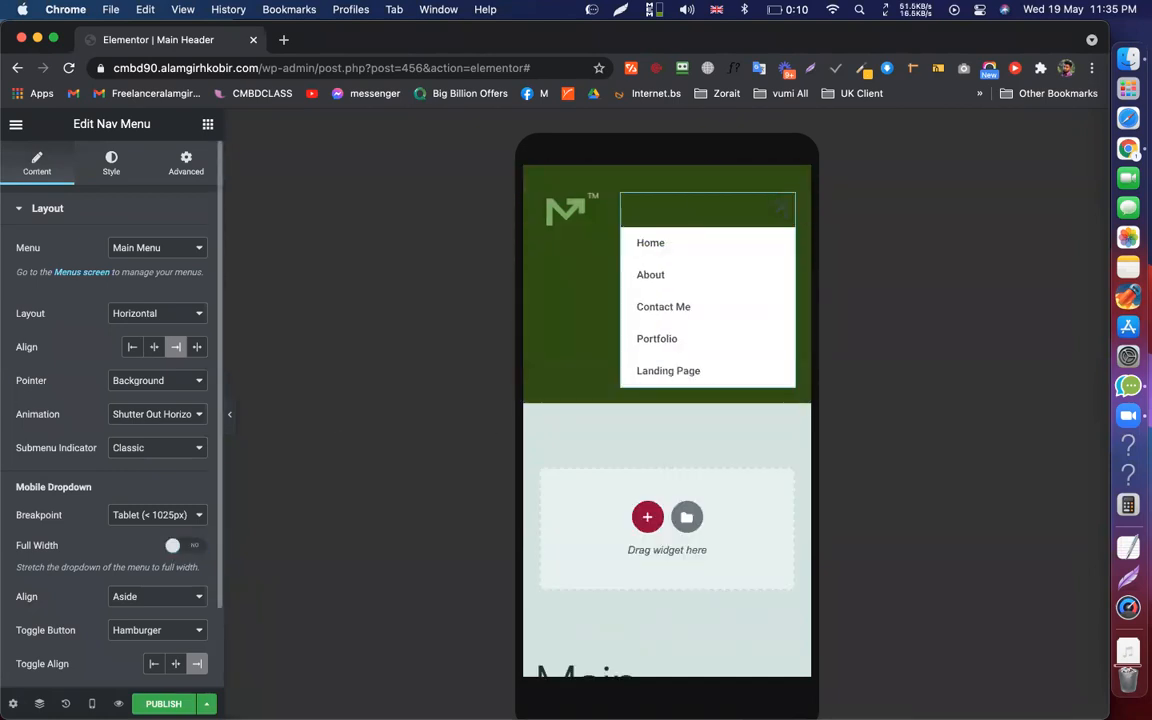
# Revert to the earlier Full Width edit via History and keep the dropdown alignment as Aside
pyautogui.click(65, 703)
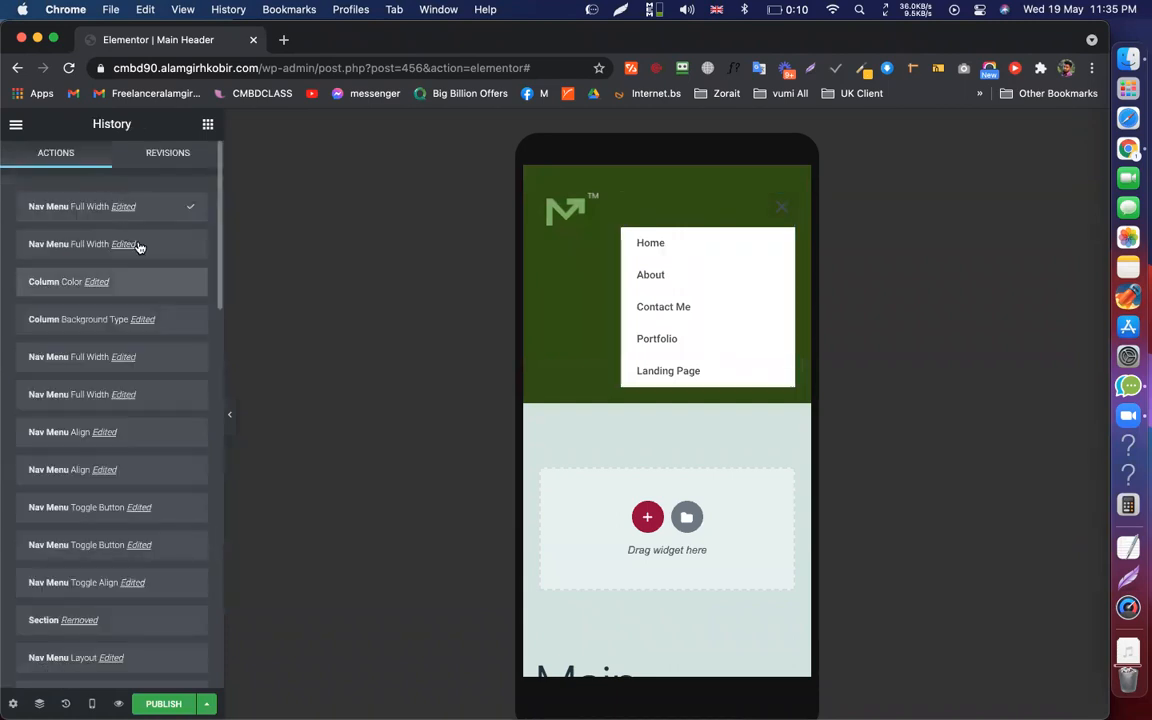
pyautogui.click(155, 244)
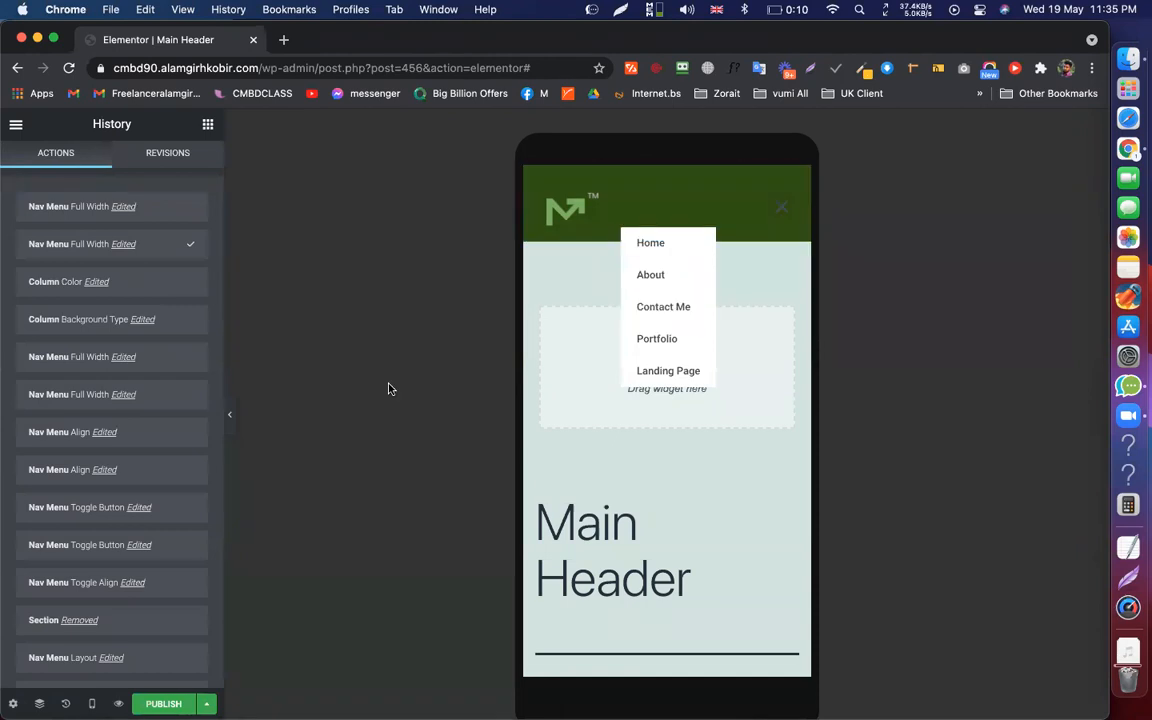
pyautogui.click(770, 214)
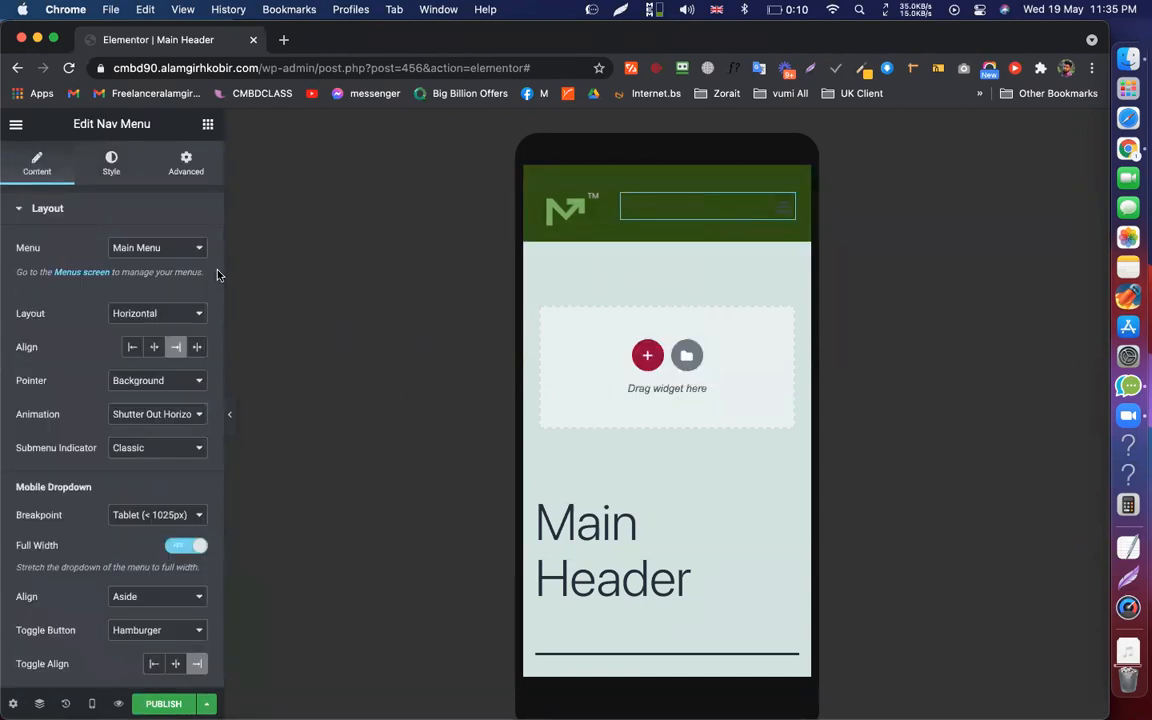
pyautogui.scroll(-2, 85, 546)
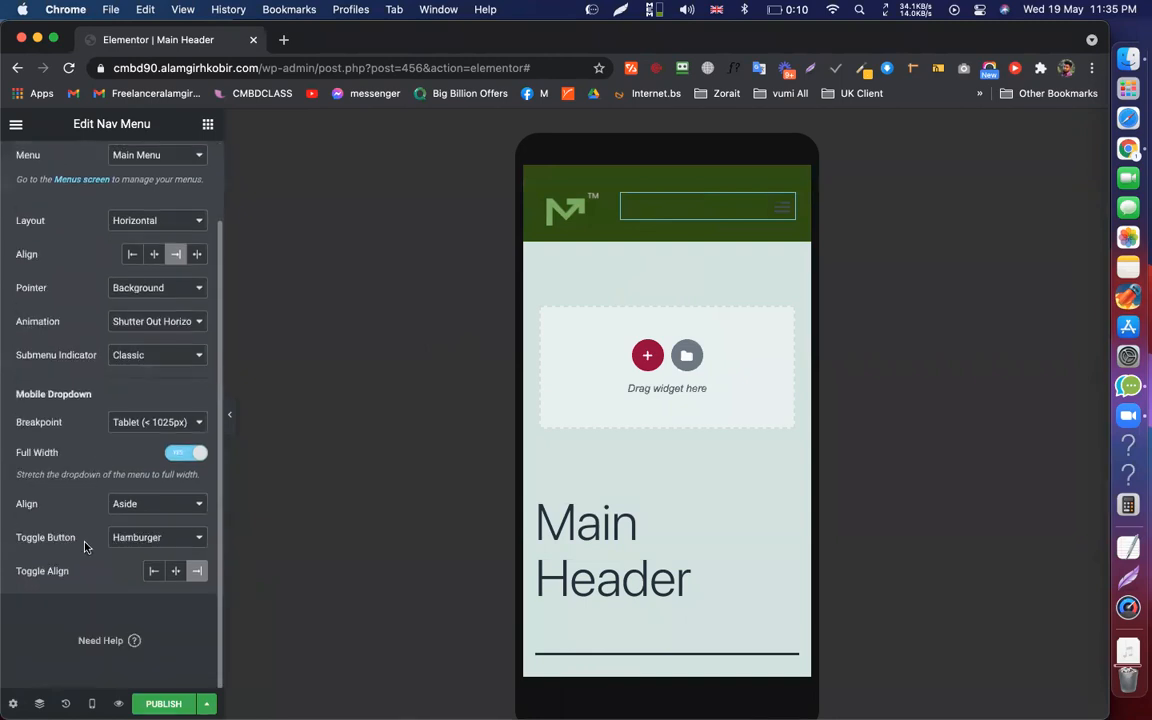
pyautogui.click(162, 507)
pyautogui.click(70, 486)
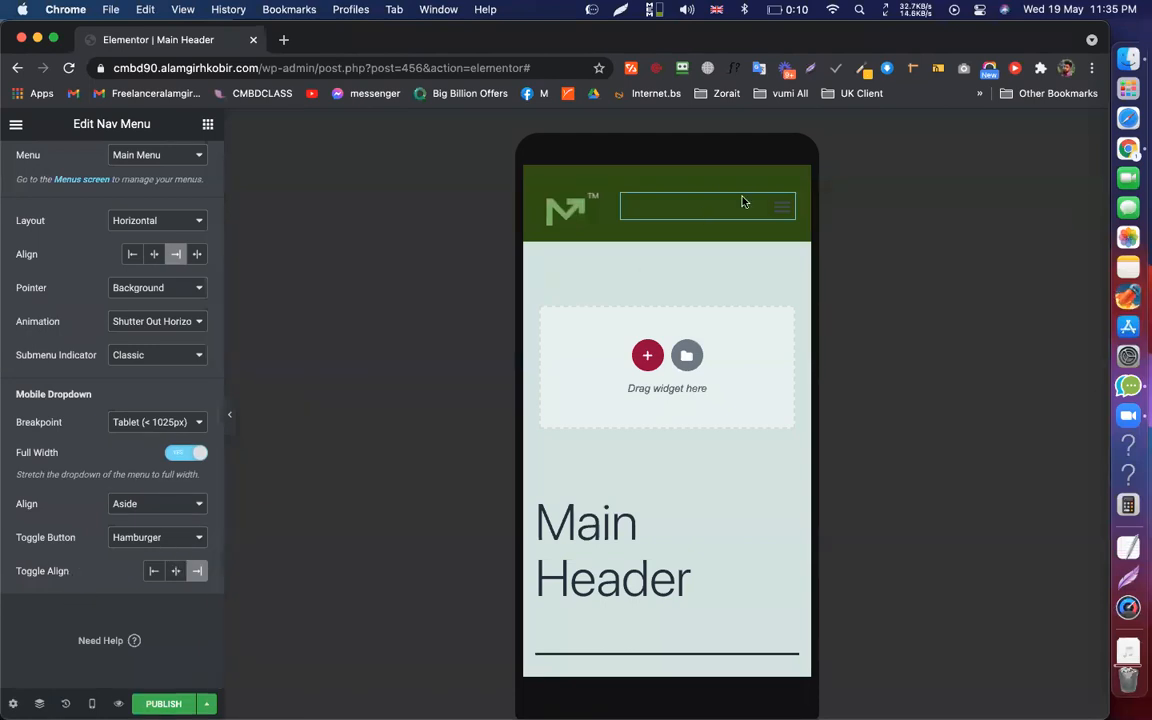
# Duplicate the header section, inspect its responsive visibility options, then delete the copy
pyautogui.rightClick(662, 180)
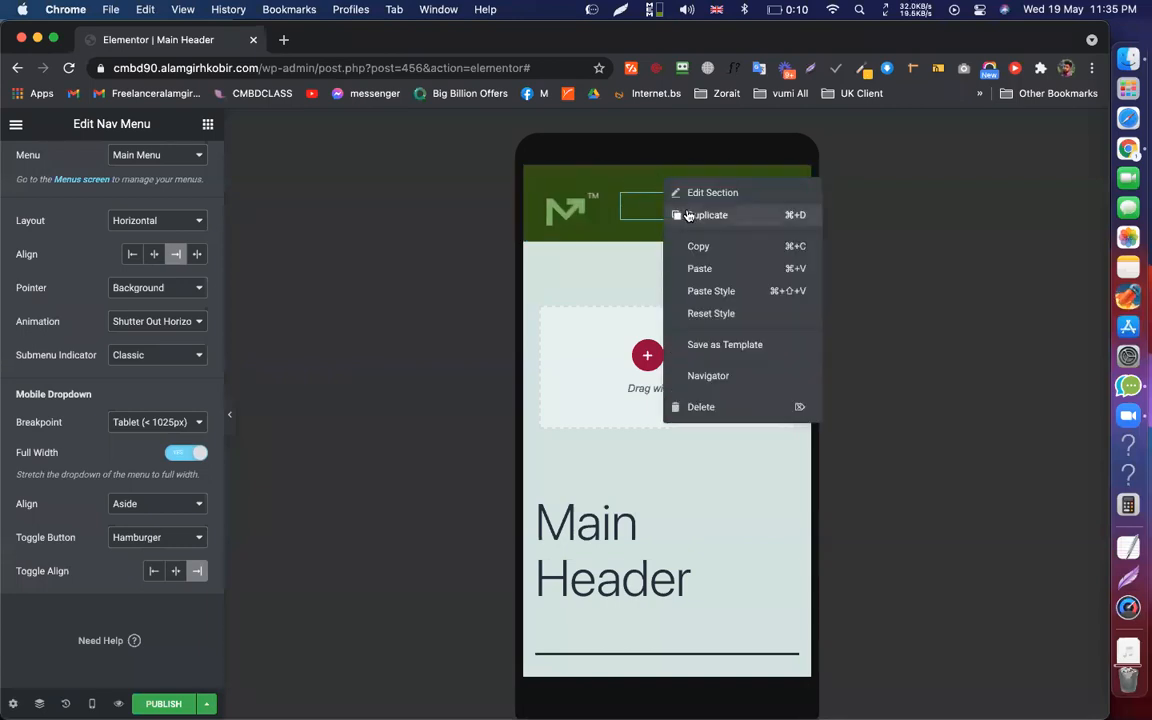
pyautogui.click(691, 217)
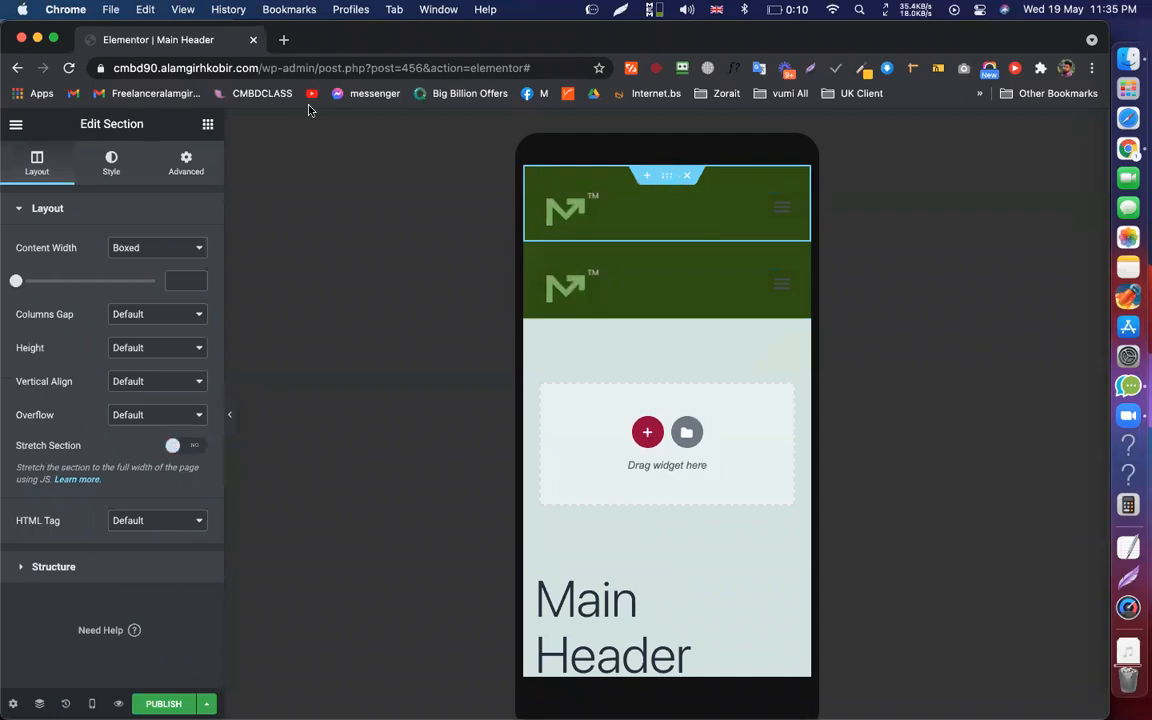
pyautogui.click(192, 160)
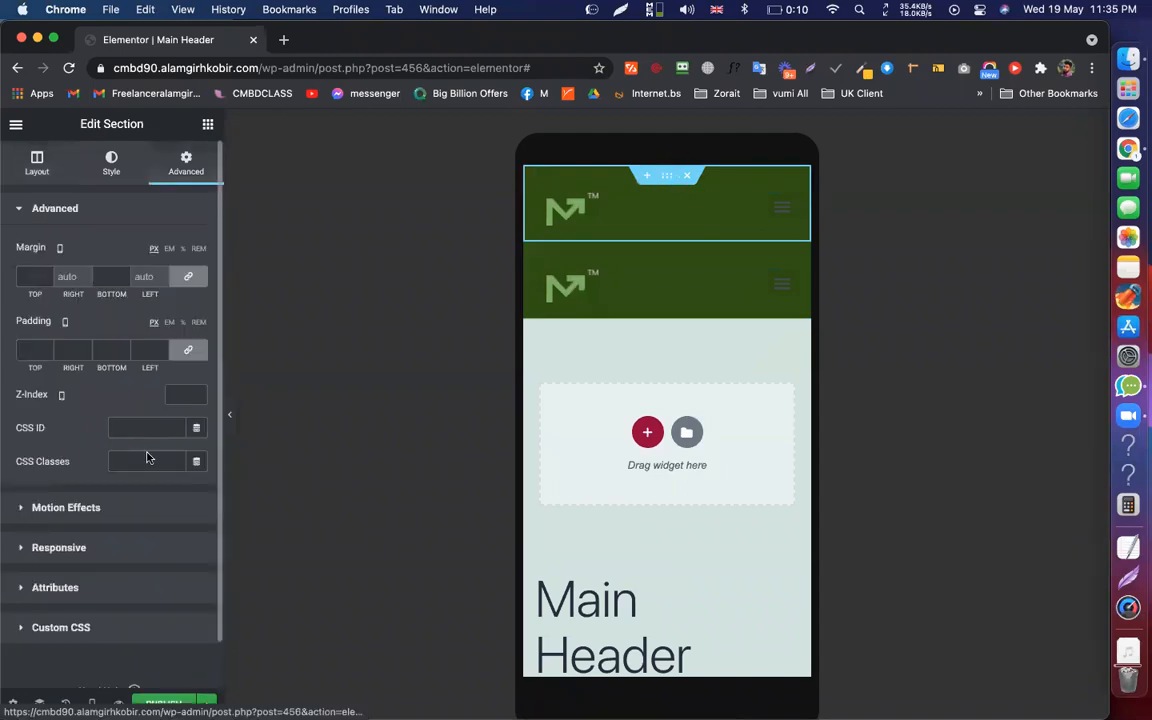
pyautogui.click(89, 549)
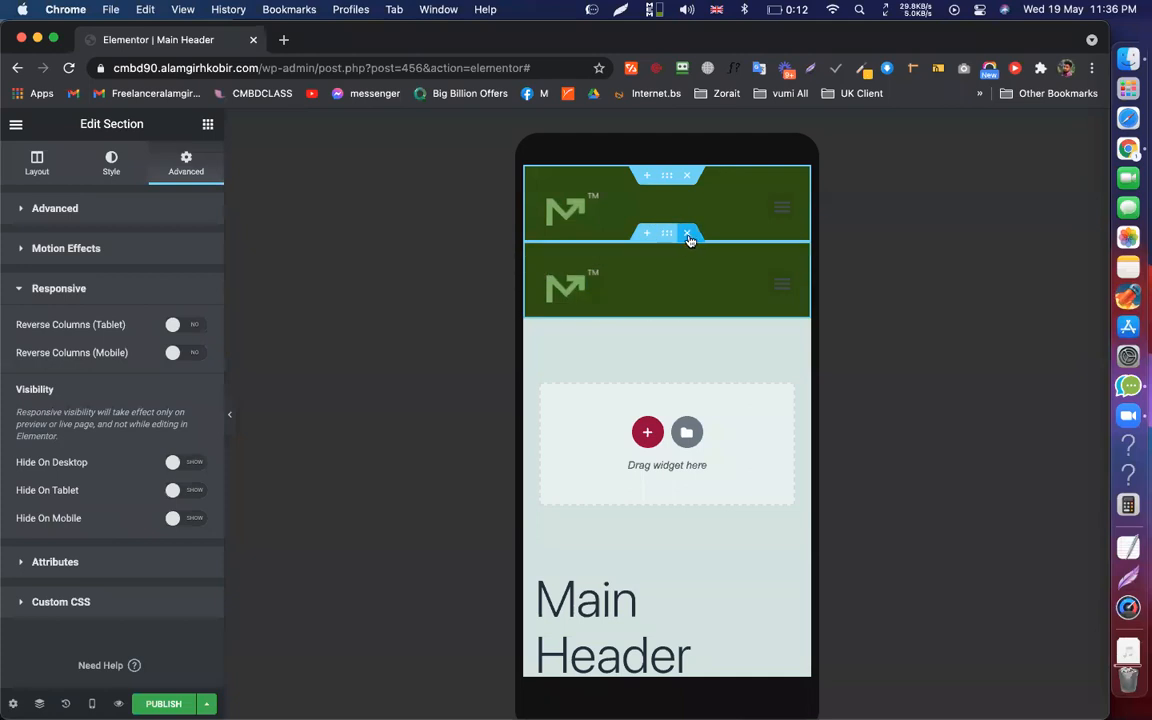
pyautogui.click(688, 234)
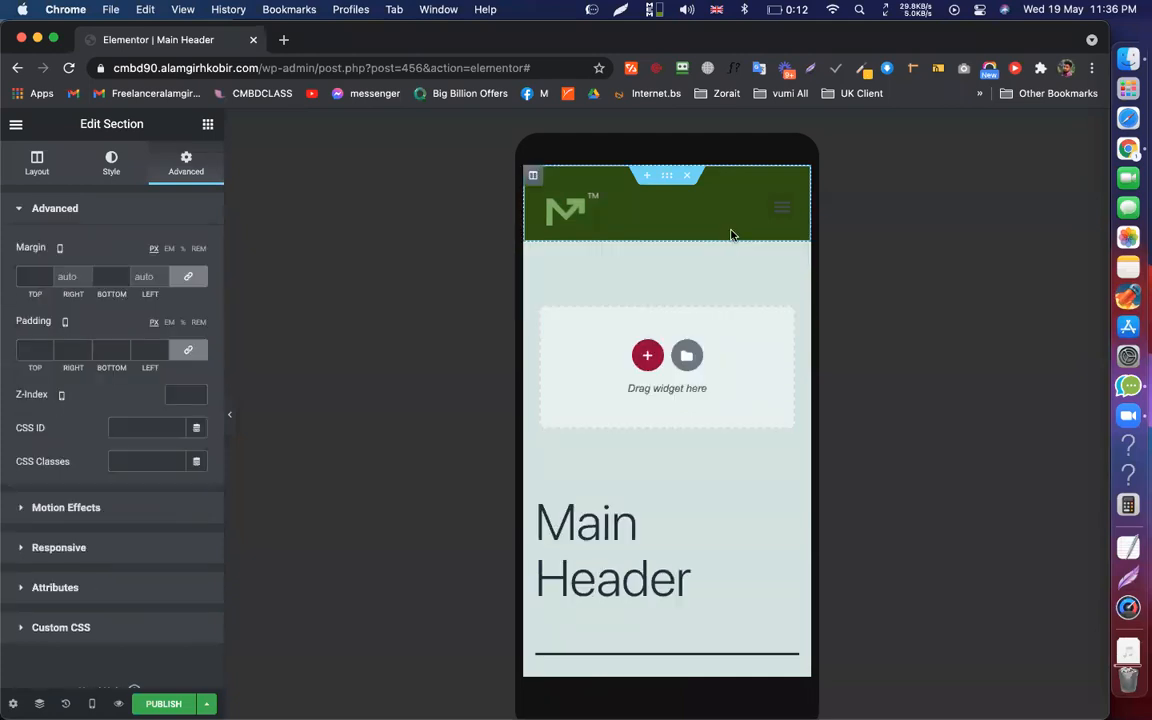
# Clear the green background colour from the header column
pyautogui.click(532, 175)
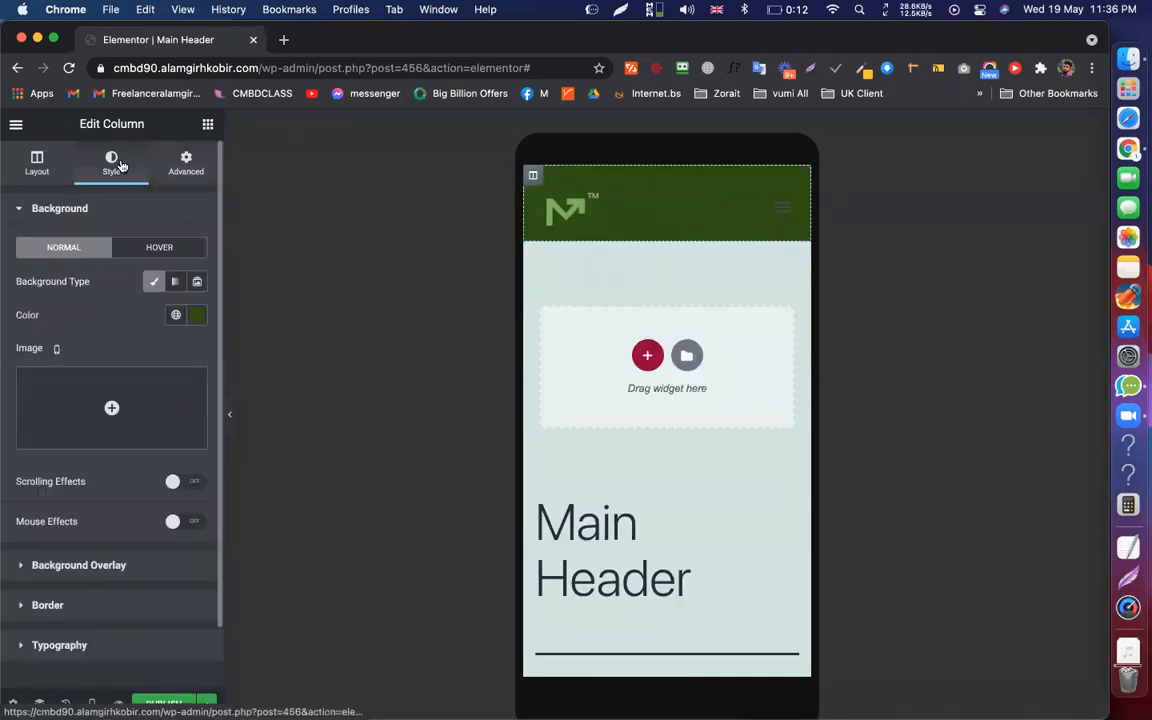
pyautogui.click(196, 316)
pyautogui.click(254, 346)
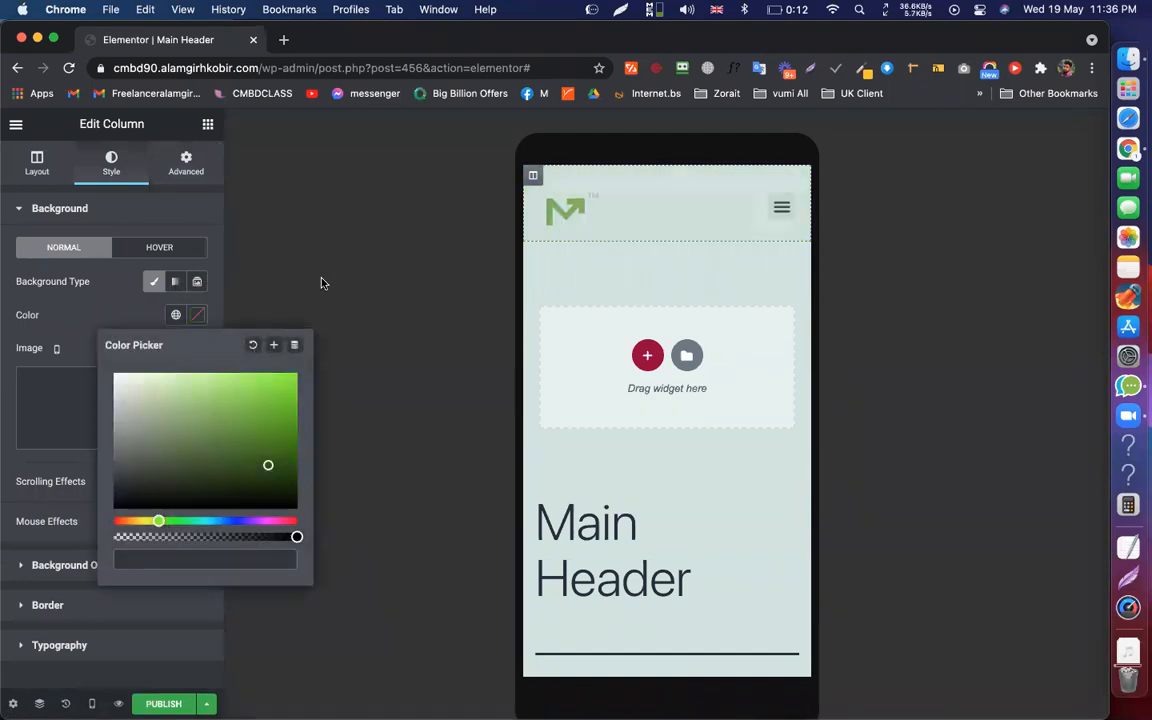
pyautogui.click(321, 283)
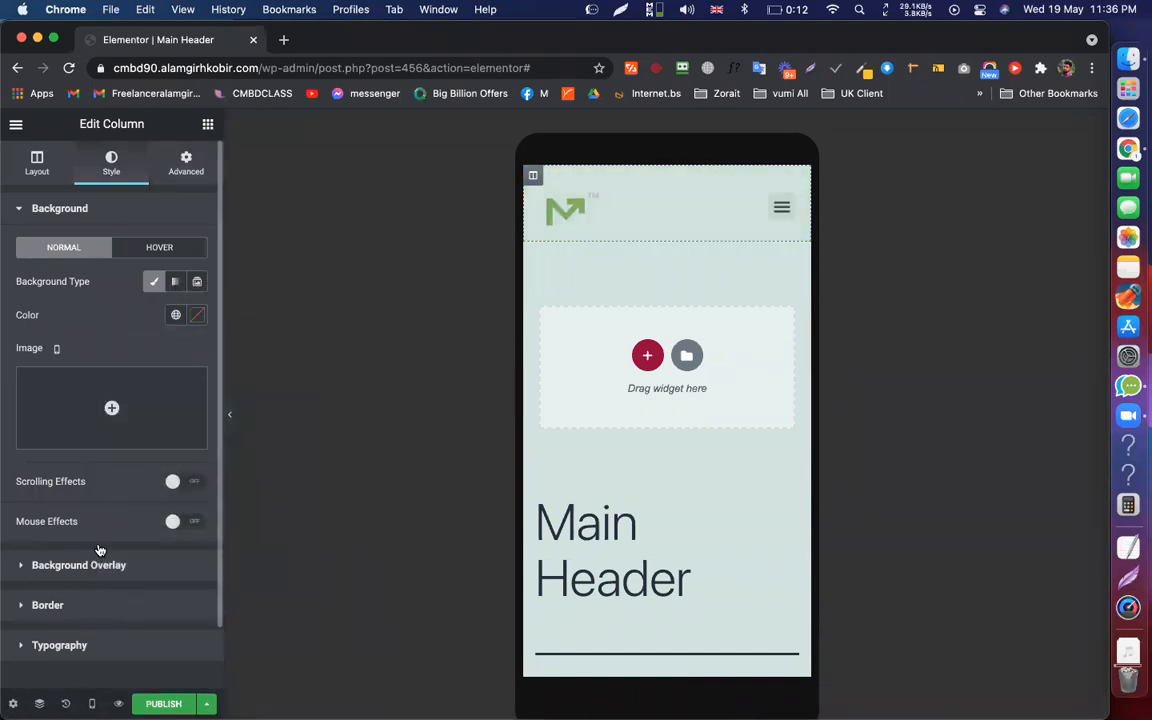
# Review the column's responsive options and set the menu's column width to 70%
pyautogui.click(183, 168)
pyautogui.click(70, 550)
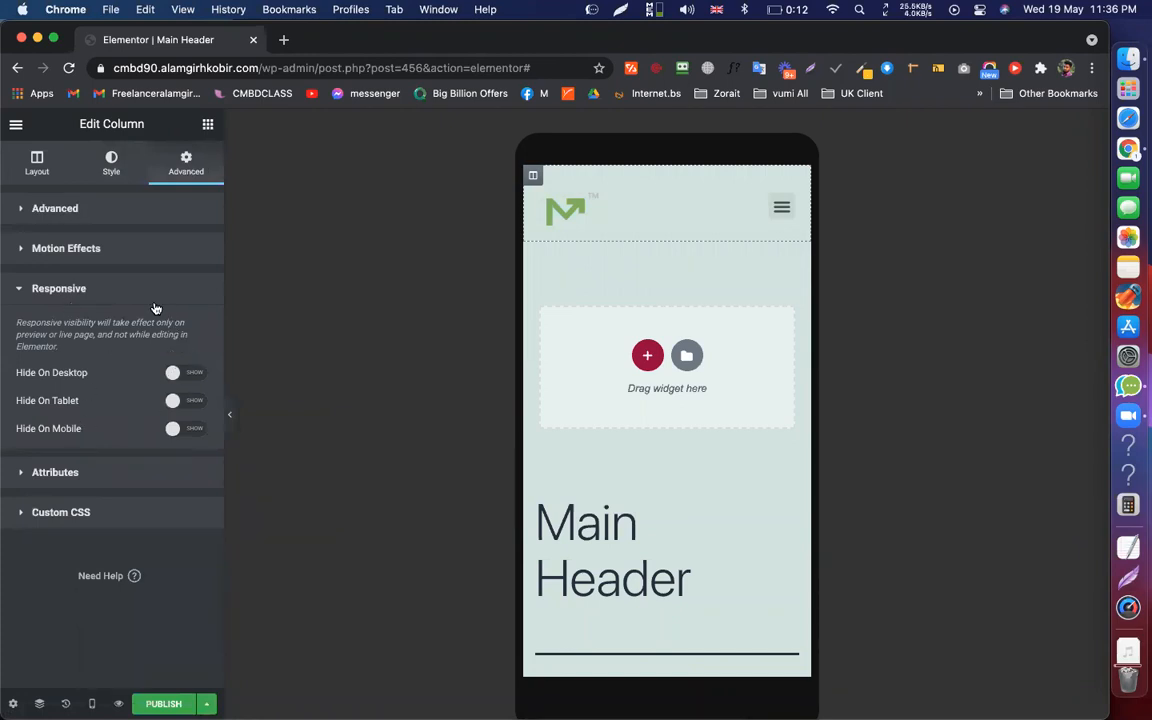
pyautogui.click(50, 160)
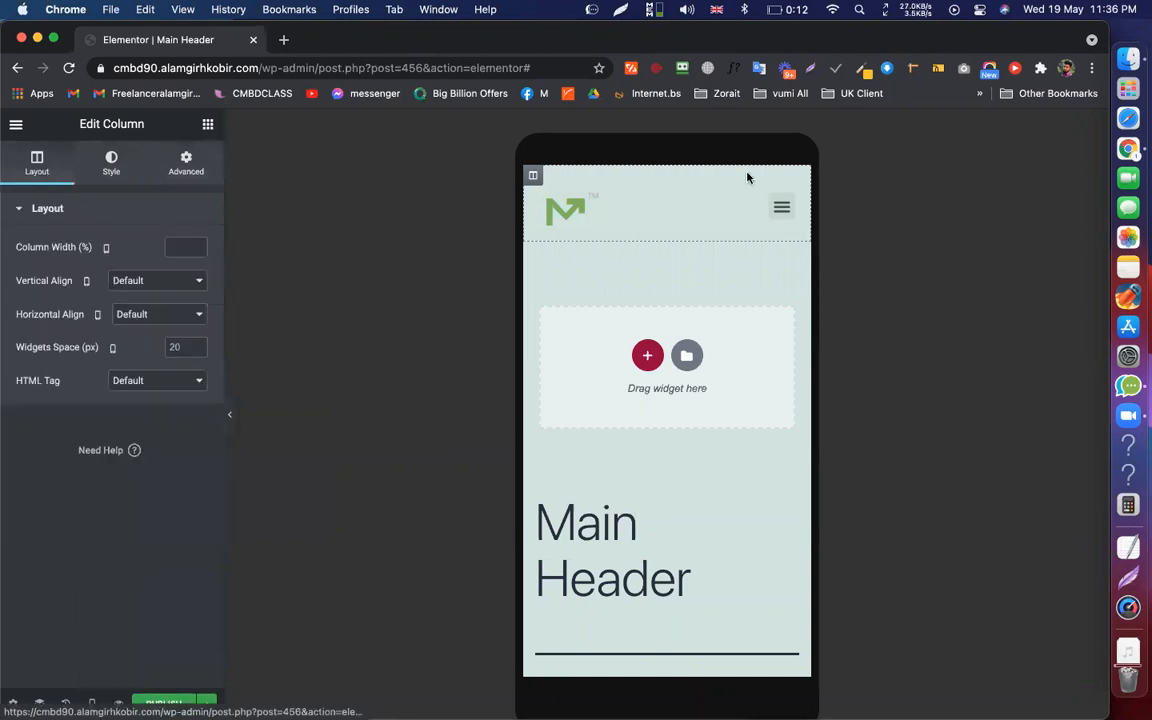
pyautogui.click(787, 204)
pyautogui.click(622, 197)
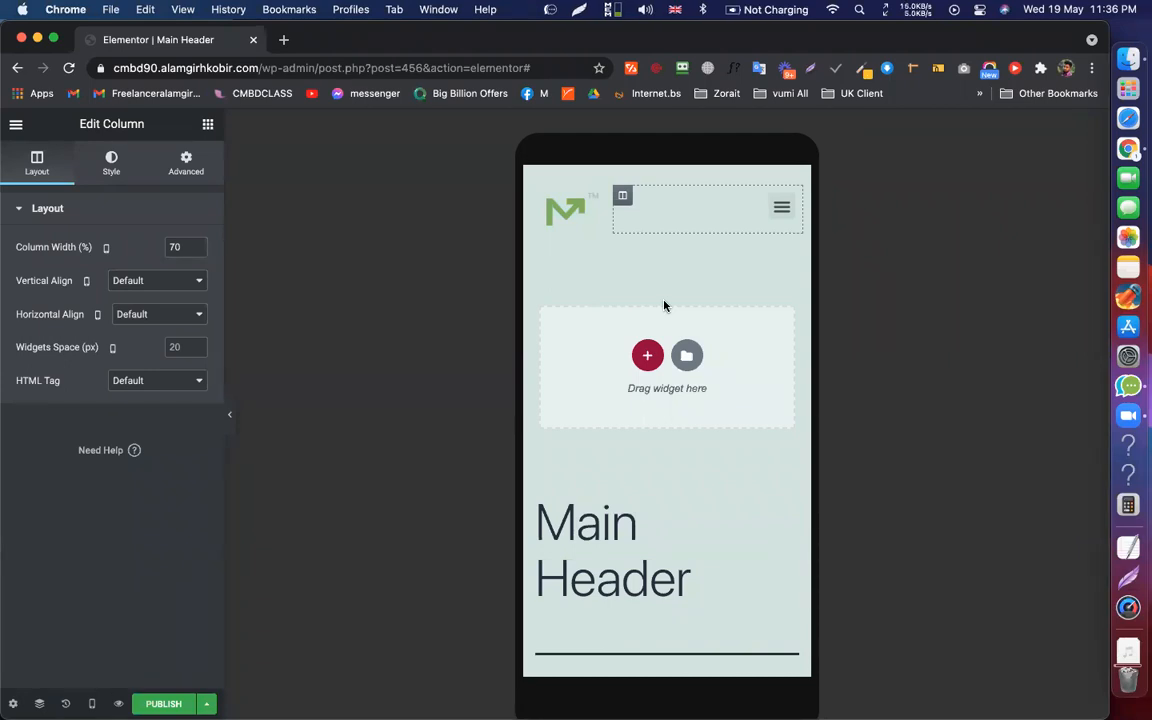
pyautogui.click(782, 205)
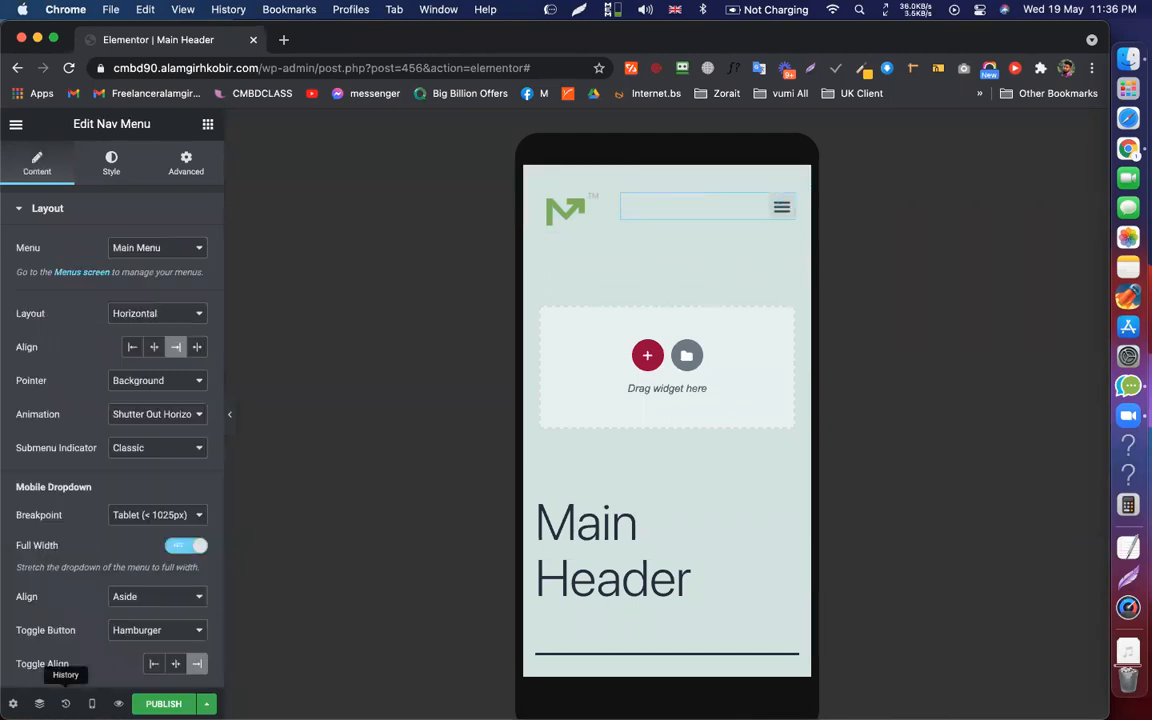
# Switch the preview to desktop and set the normal menu text colour to #1A1919
pyautogui.click(92, 703)
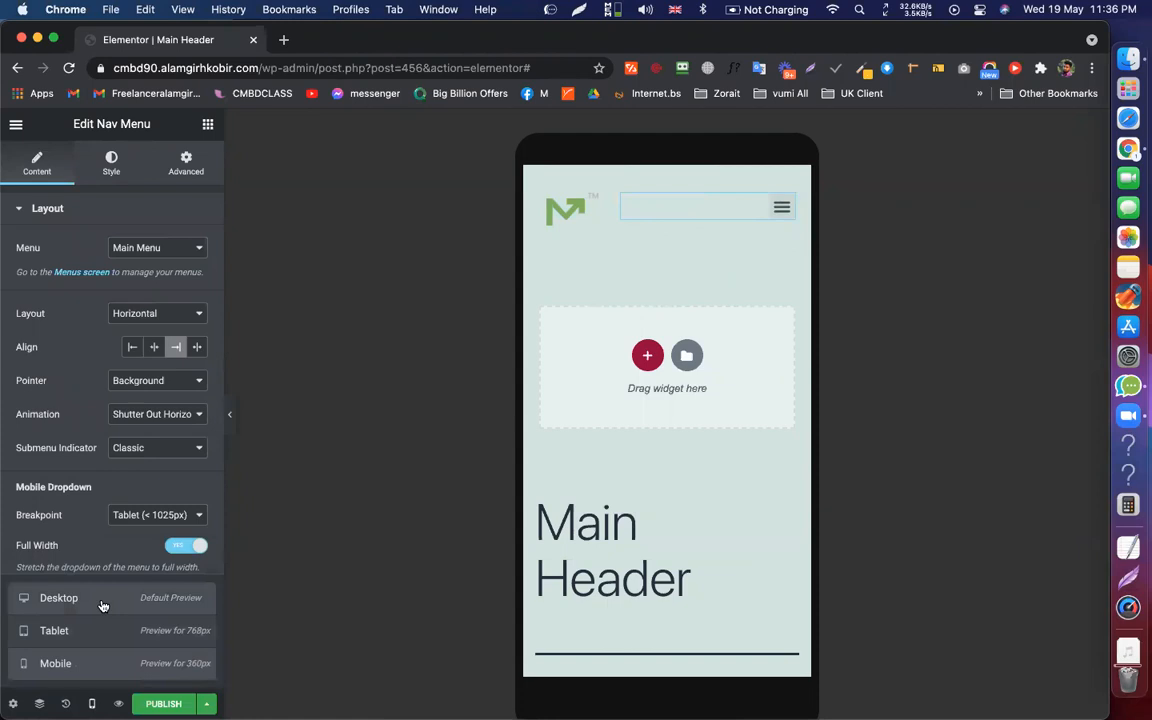
pyautogui.click(101, 600)
pyautogui.click(100, 150)
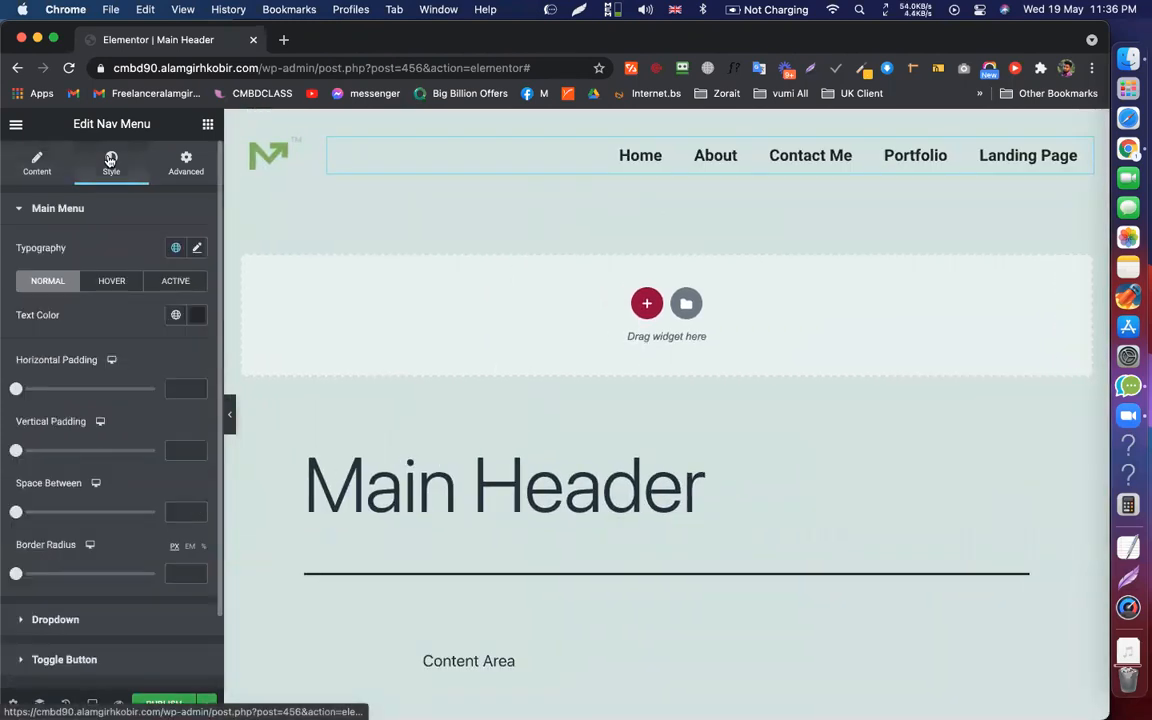
pyautogui.click(199, 317)
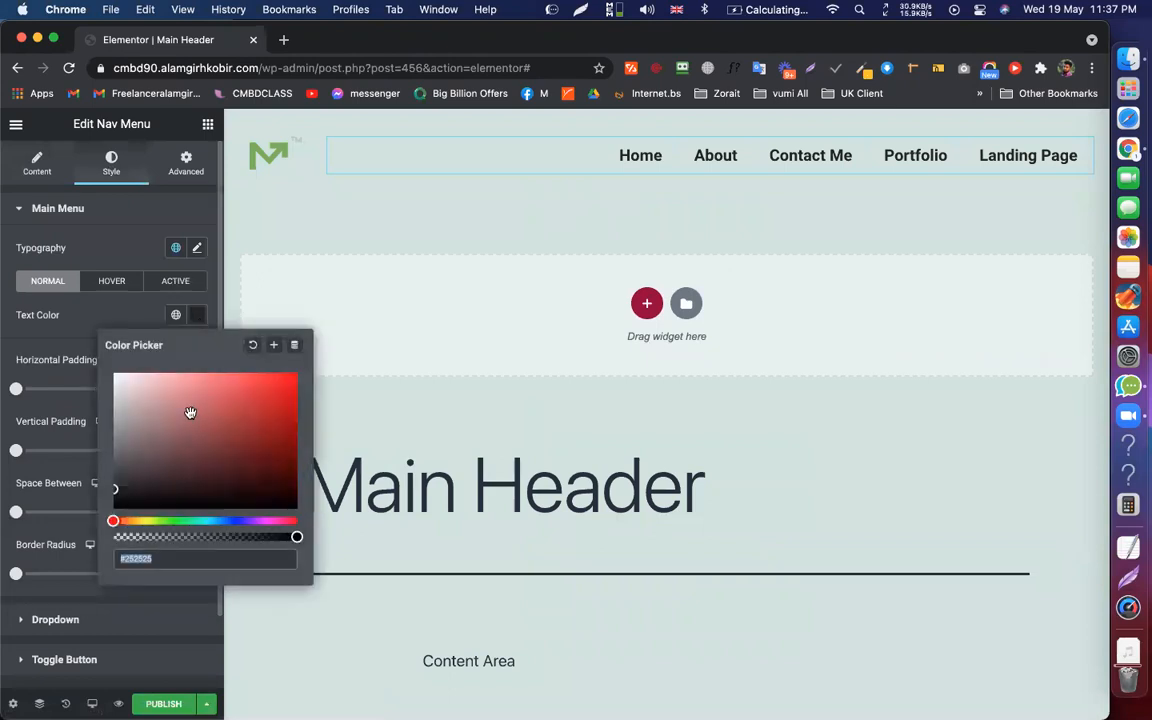
pyautogui.click(113, 508)
pyautogui.click(141, 445)
pyautogui.moveTo(174, 422)
pyautogui.mouseDown()
pyautogui.moveTo(221, 424)
pyautogui.moveTo(183, 404)
pyautogui.moveTo(249, 396)
pyautogui.moveTo(134, 501)
pyautogui.moveTo(116, 495)
pyautogui.mouseUp()
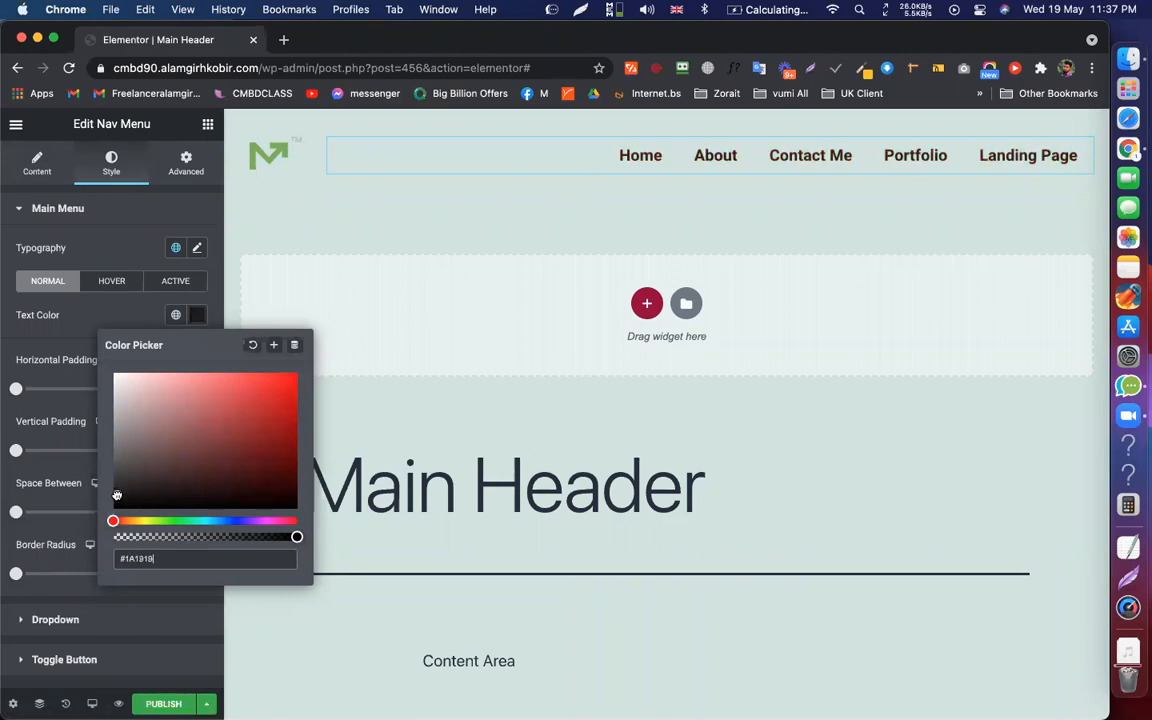
pyautogui.click(50, 288)
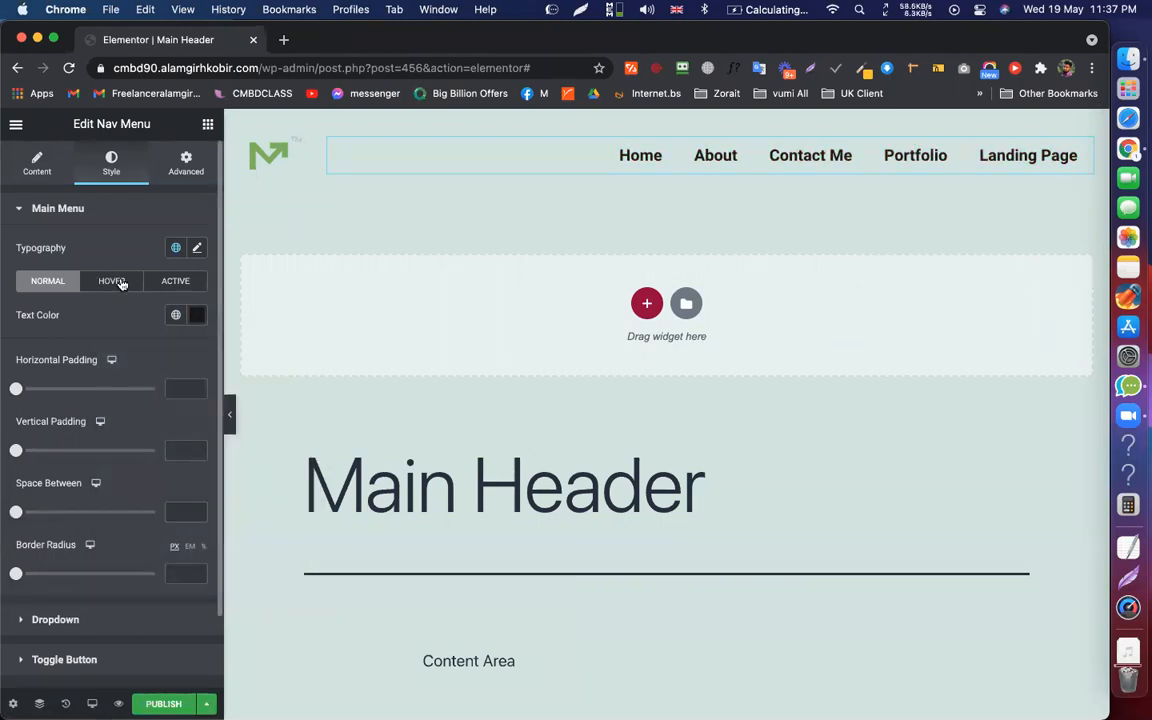
# Give the hover state a vivid pink pointer colour, #E11296
pyautogui.click(118, 281)
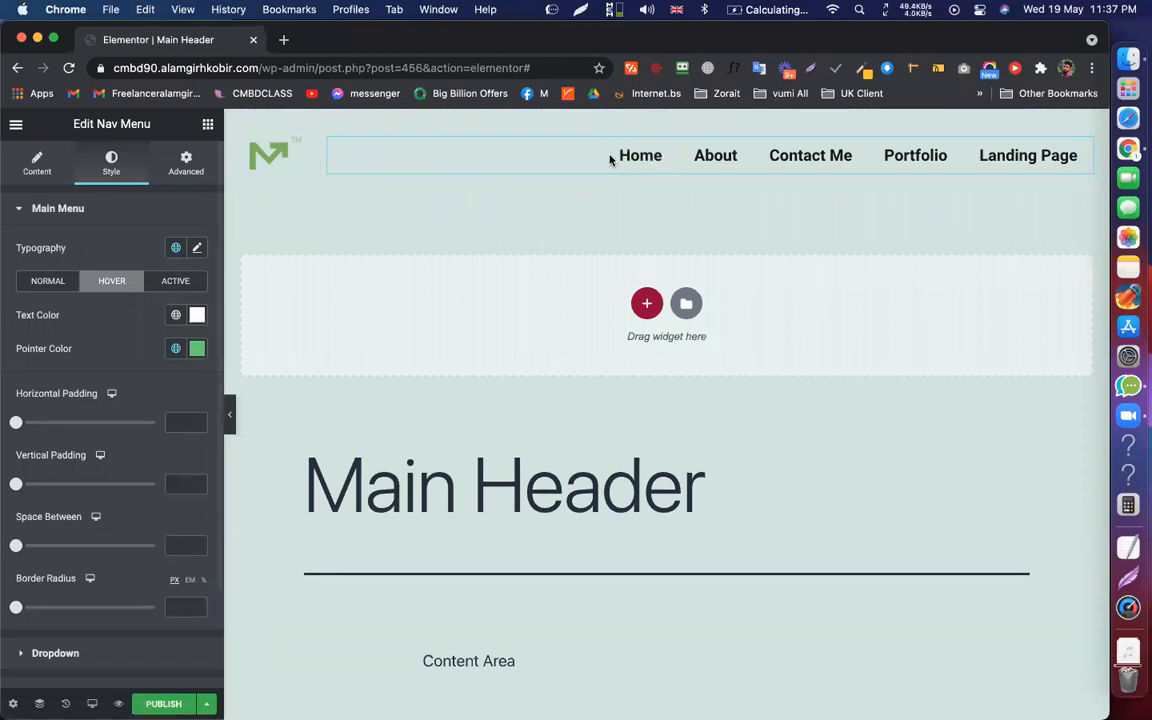
pyautogui.click(197, 348)
pyautogui.click(279, 554)
pyautogui.click(281, 422)
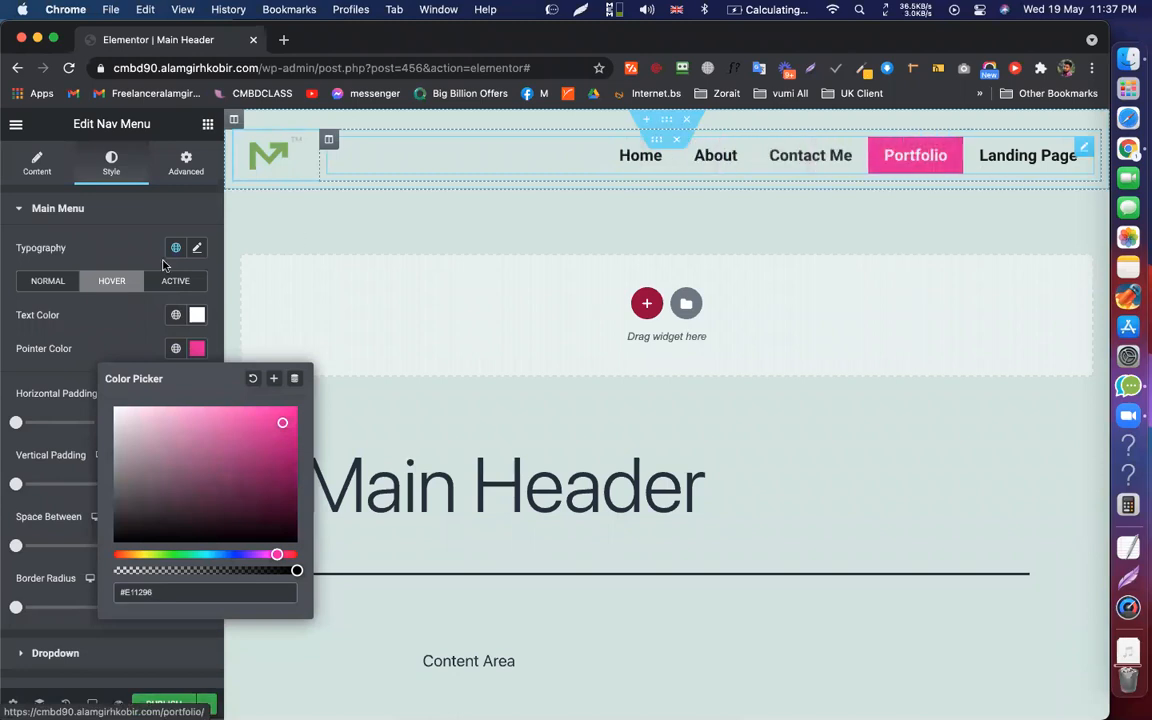
pyautogui.click(158, 315)
# Set the hover text colour to white
pyautogui.click(197, 318)
pyautogui.click(116, 503)
pyautogui.click(273, 392)
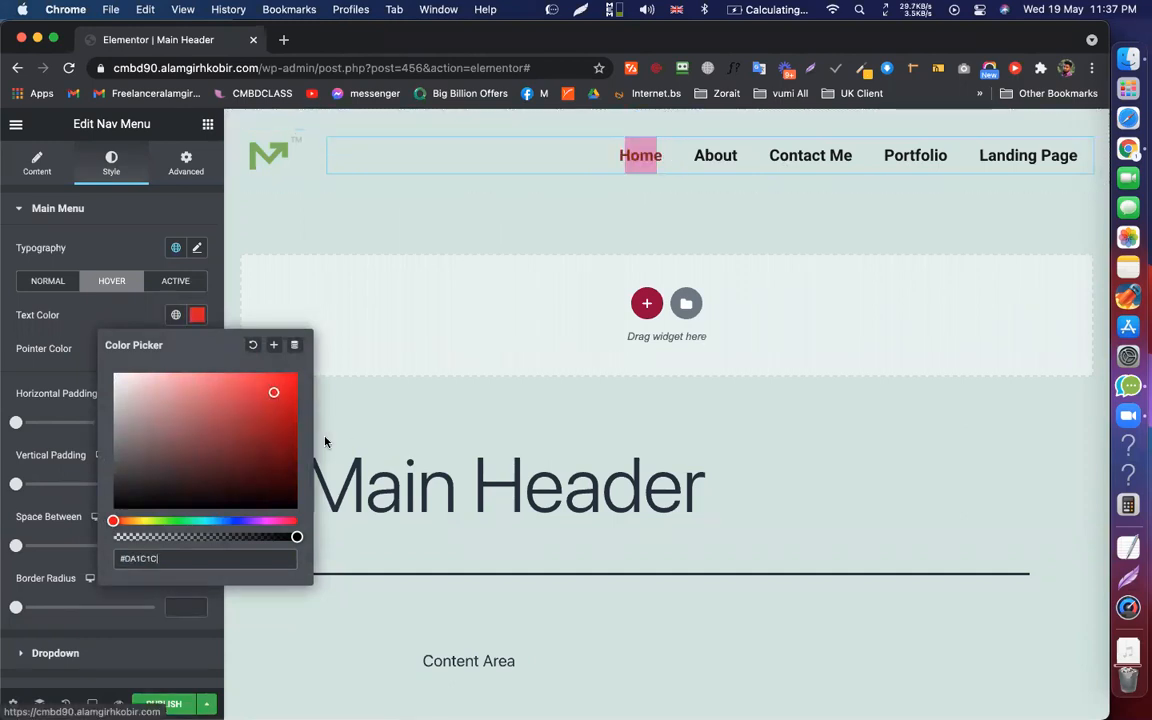
pyautogui.click(114, 507)
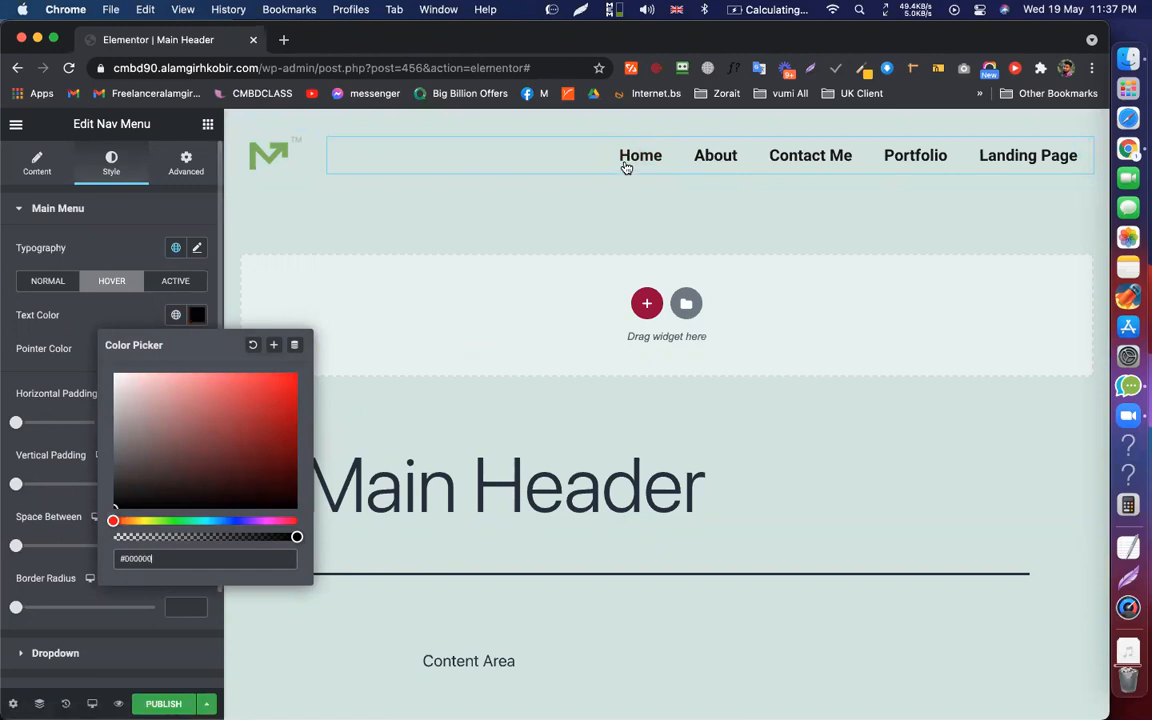
pyautogui.click(114, 374)
pyautogui.click(196, 281)
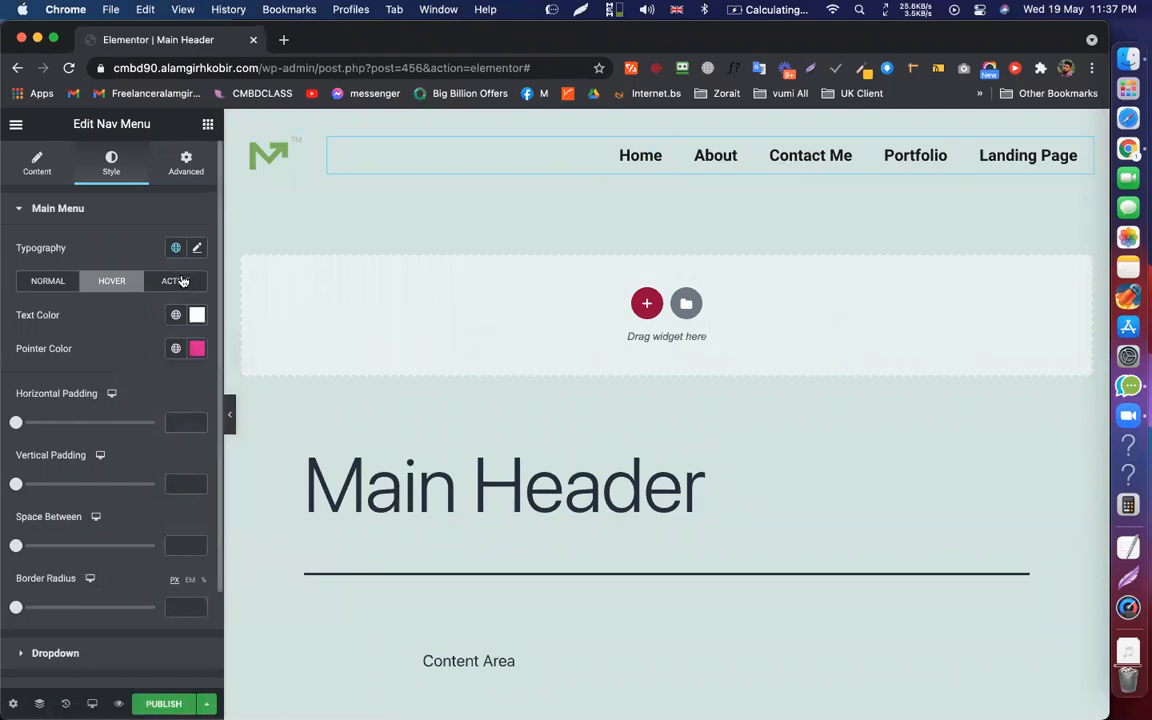
# Set the active menu item's text colour to bright blue #310DED
pyautogui.click(183, 282)
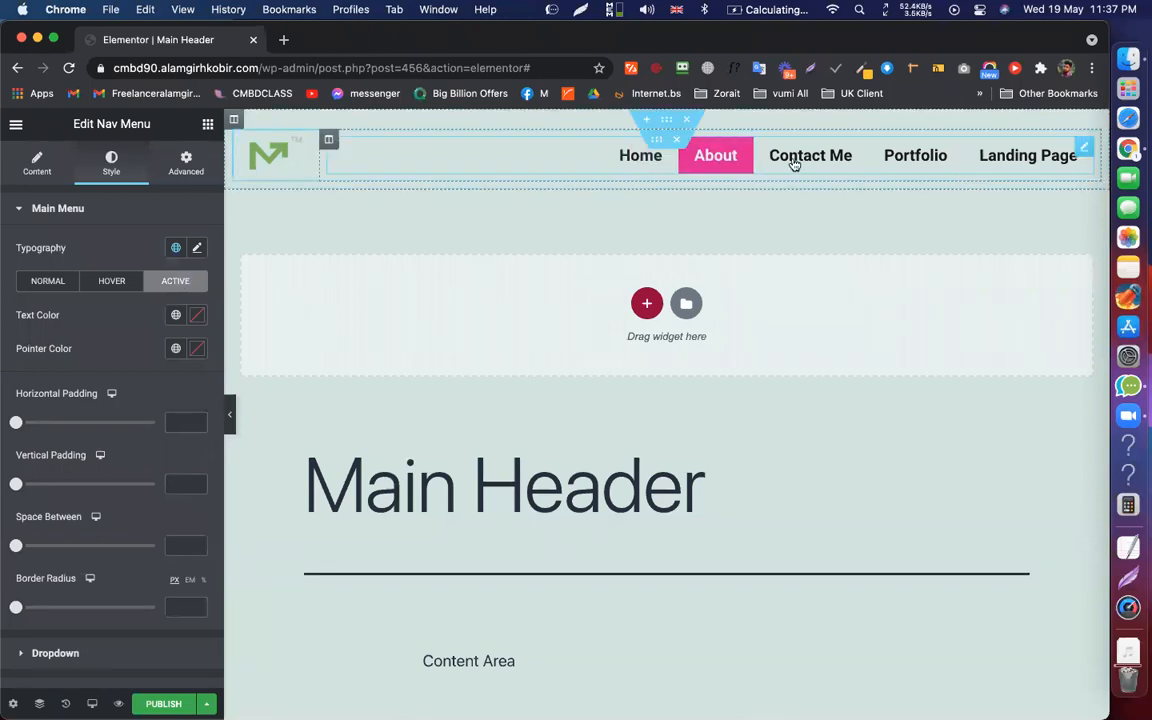
pyautogui.click(197, 315)
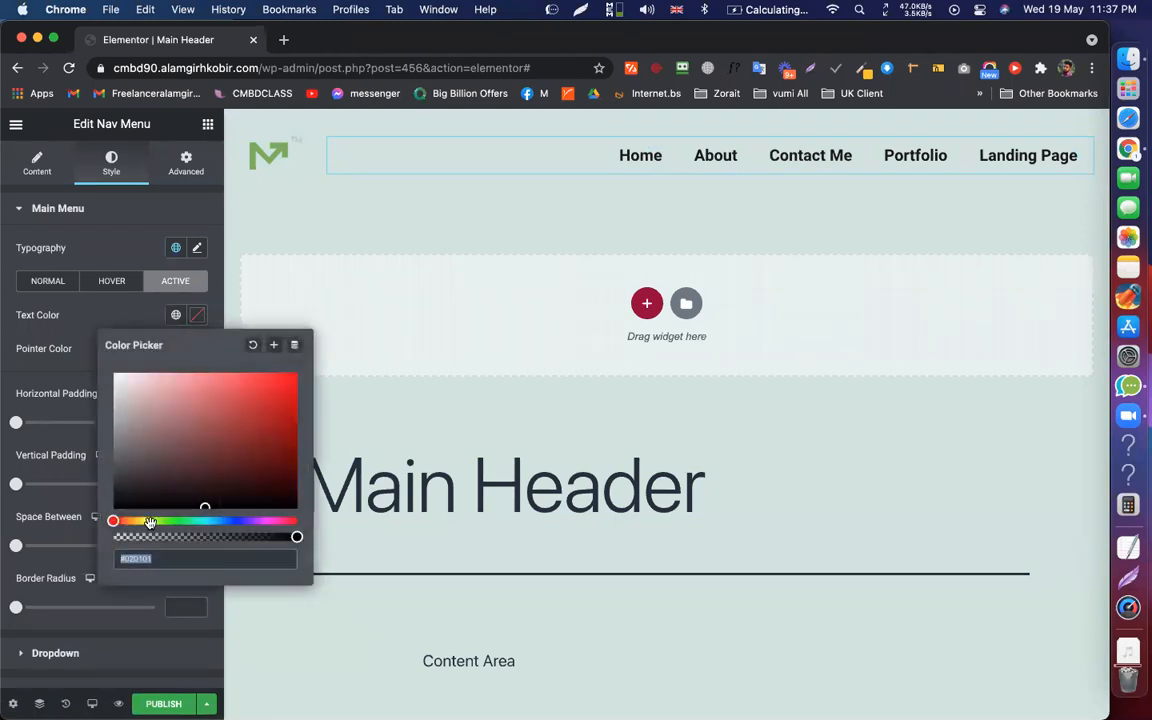
pyautogui.click(243, 521)
pyautogui.moveTo(243, 521); pyautogui.dragTo(240, 521)
pyautogui.moveTo(285, 375)
pyautogui.mouseDown()
pyautogui.moveTo(283, 401)
pyautogui.moveTo(288, 384)
pyautogui.mouseUp()
pyautogui.click(157, 326)
# Set the active item's pointer colour to dark green #0E420C
pyautogui.click(198, 349)
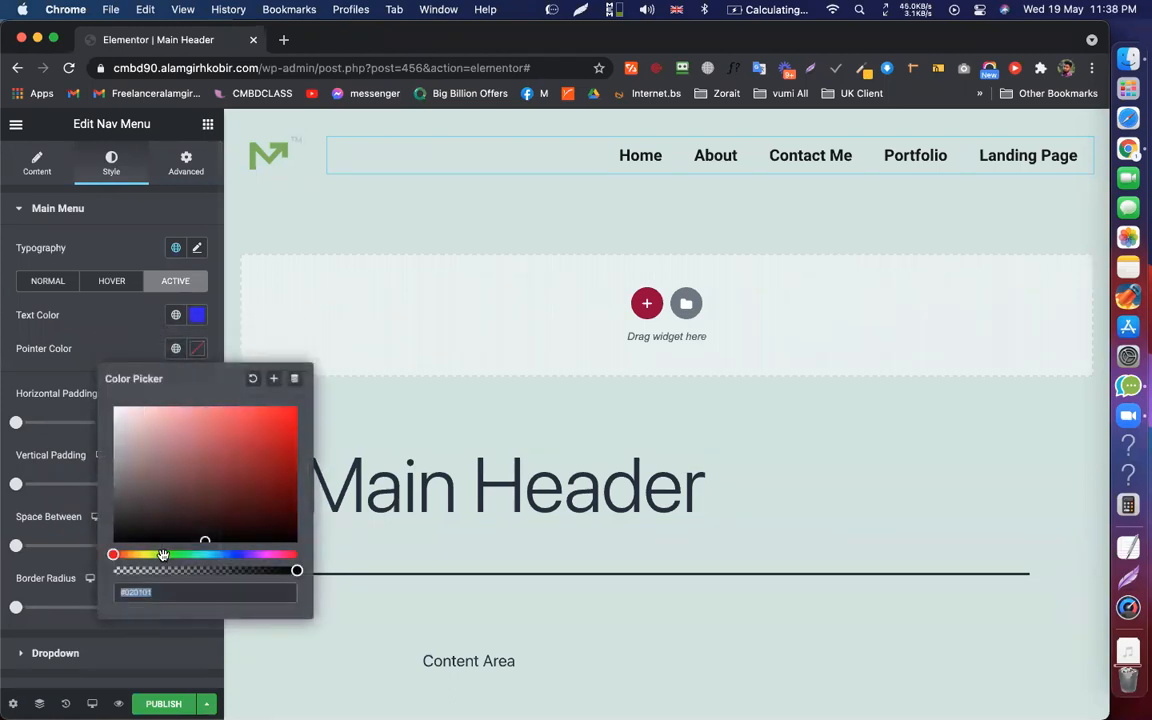
pyautogui.click(174, 554)
pyautogui.click(264, 509)
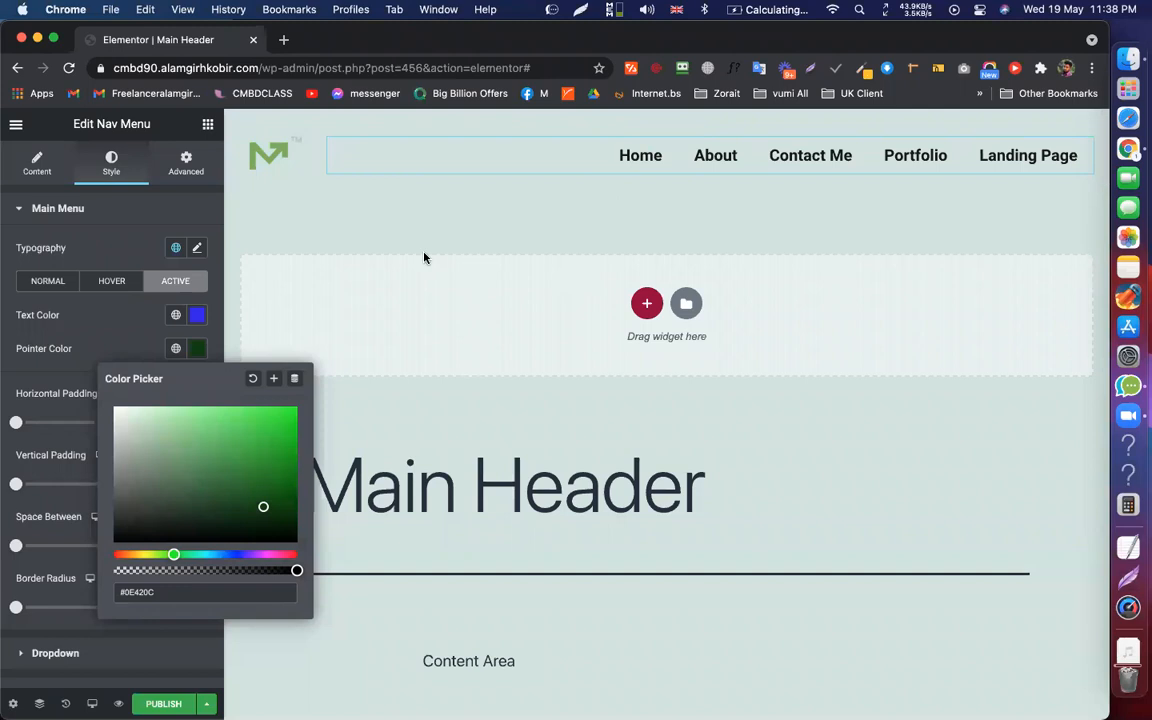
pyautogui.click(558, 164)
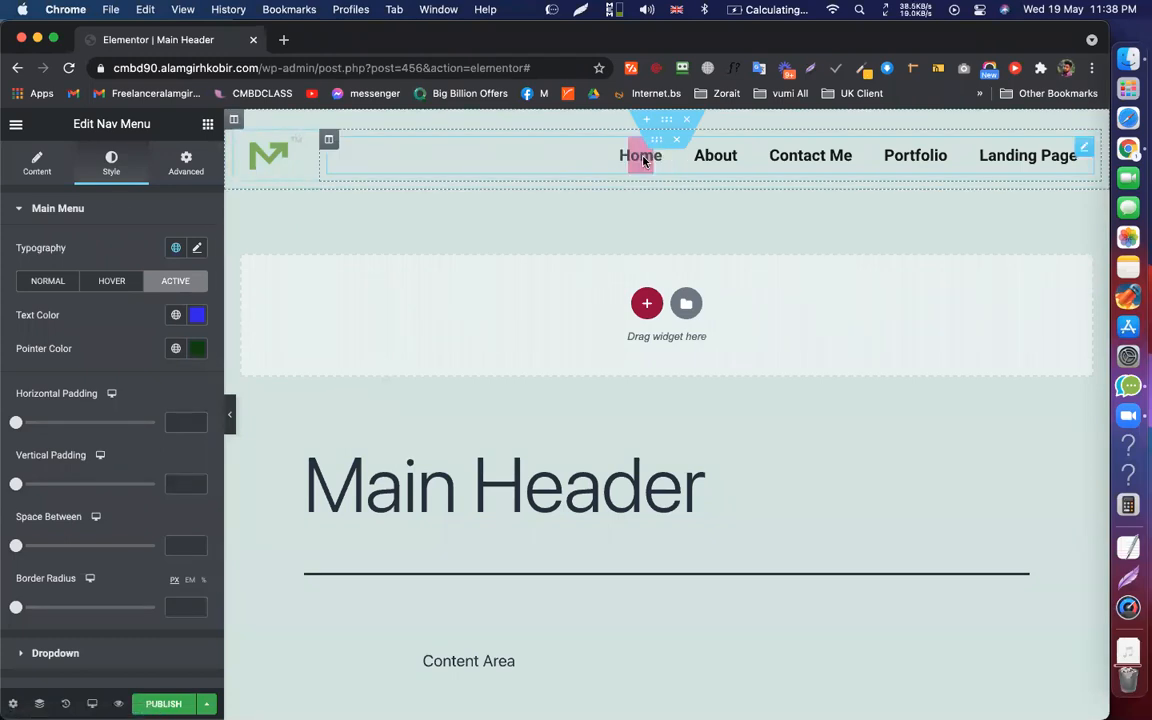
# Inspect the pointer style and hover colours, undoing the recent menu style changes
pyautogui.click(30, 163)
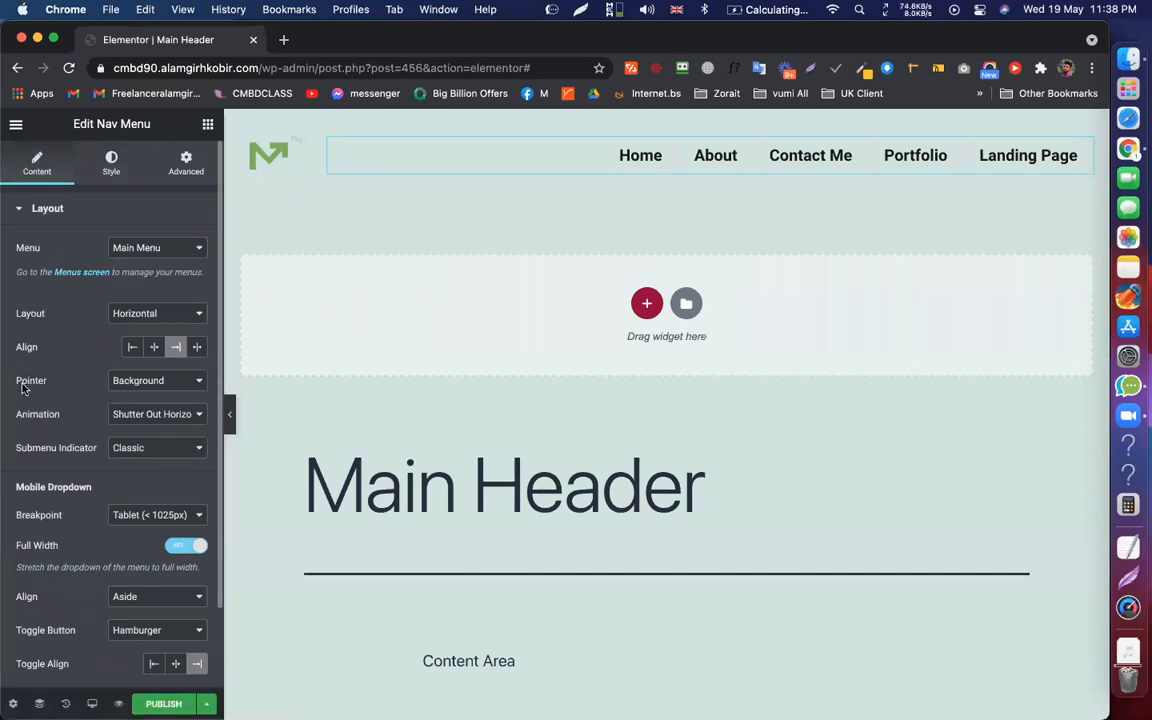
pyautogui.click(142, 386)
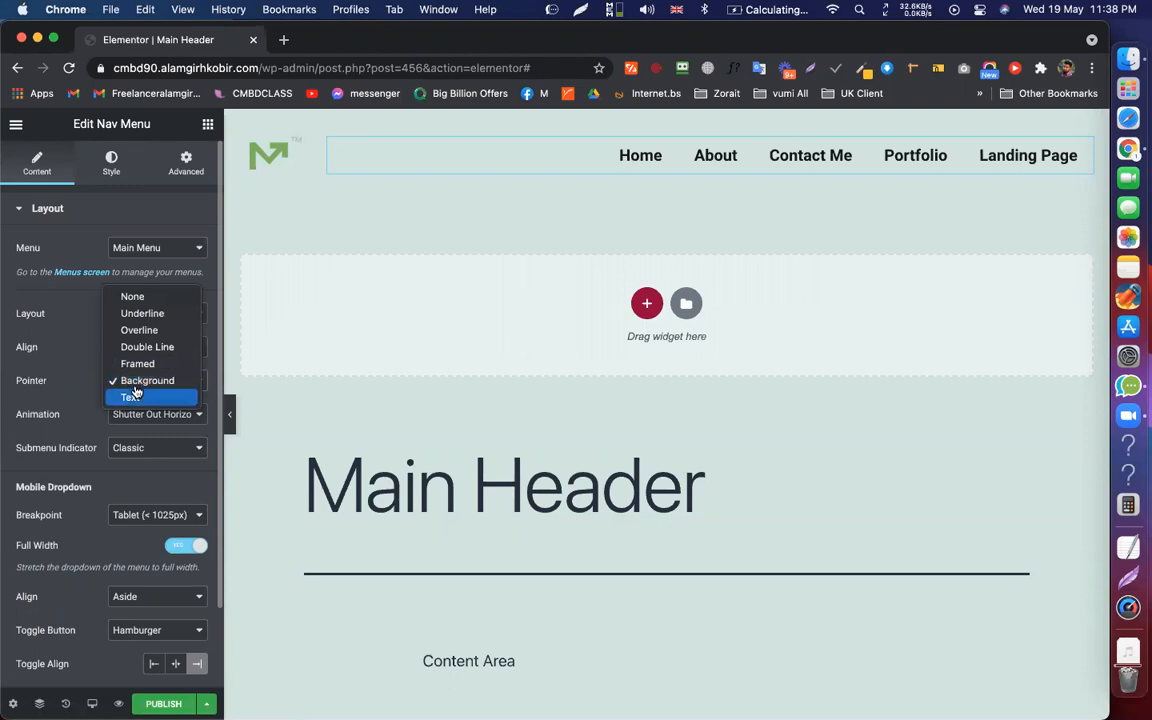
pyautogui.click(630, 172)
pyautogui.hotkey('ctrl', 'z')
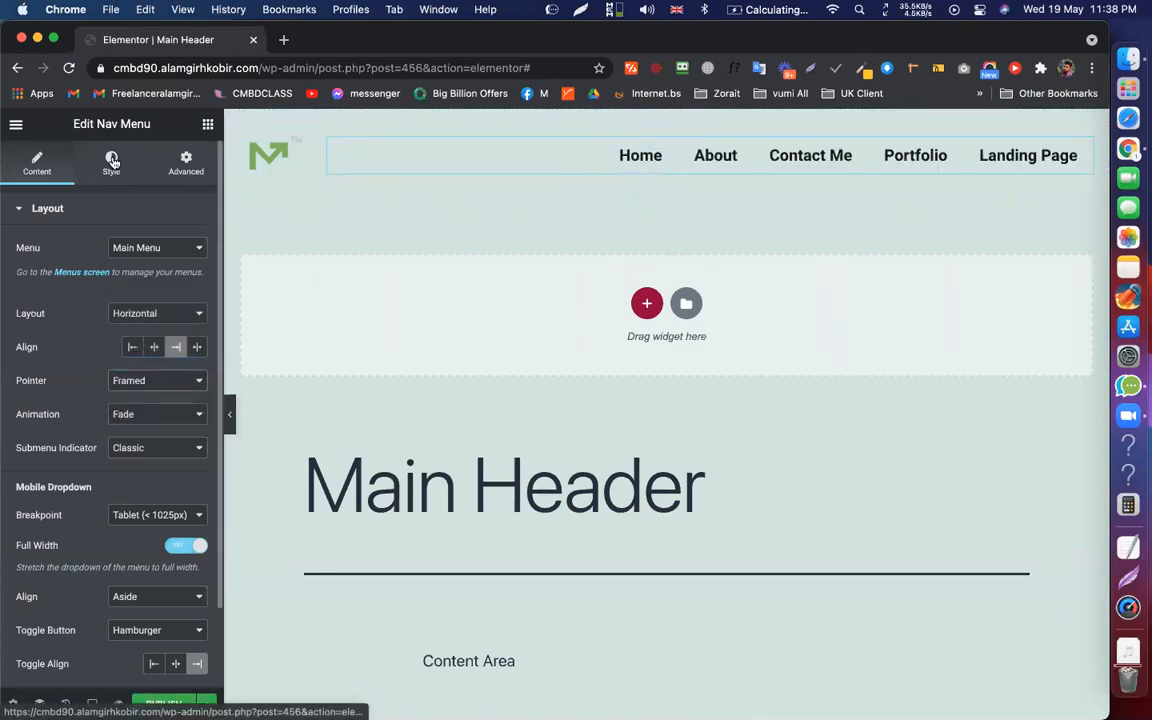
pyautogui.click(112, 162)
pyautogui.click(111, 281)
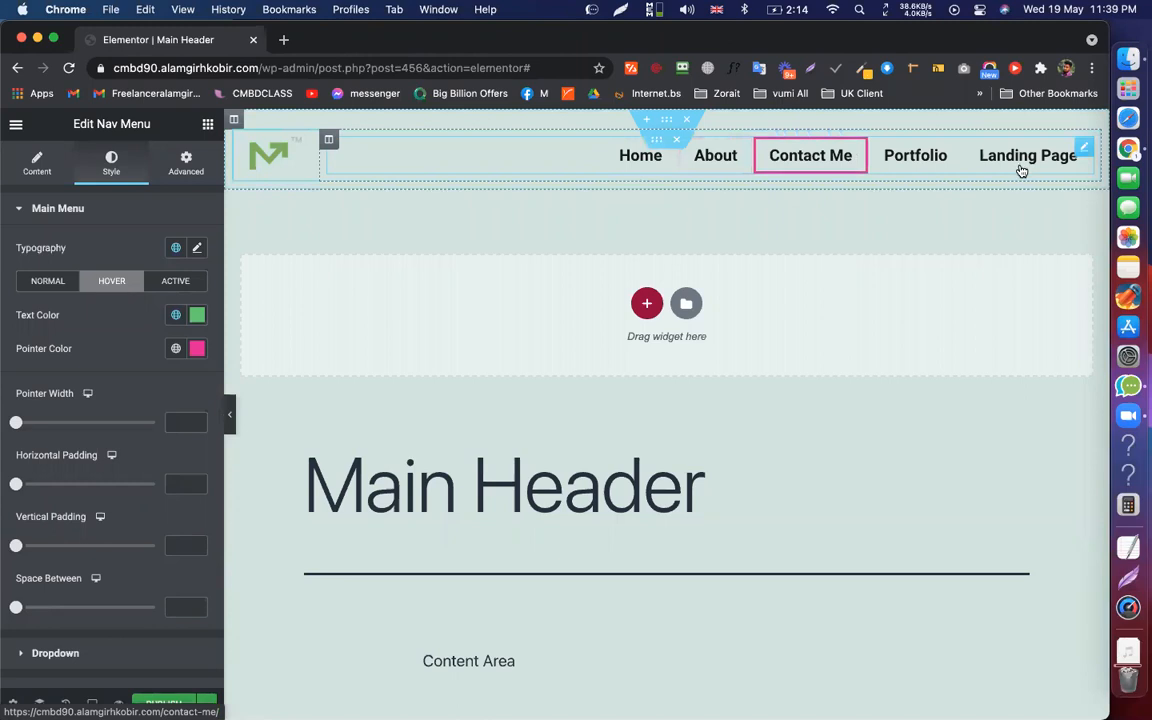
pyautogui.click(15, 176)
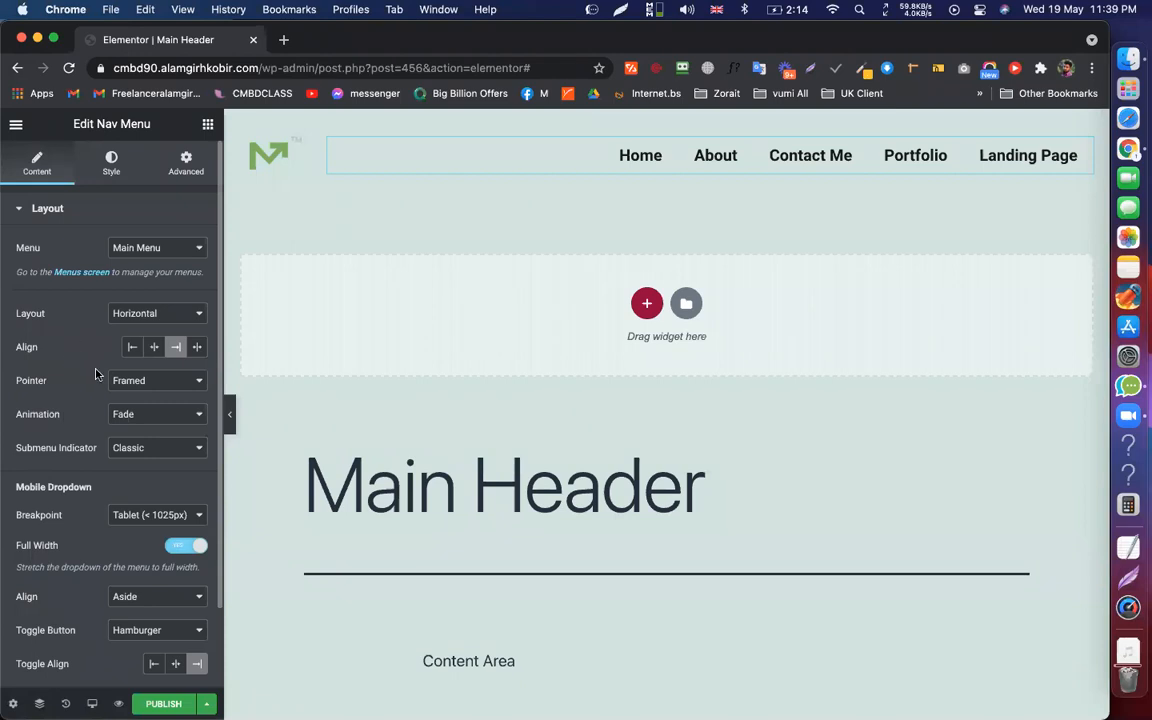
# Set the hover pointer to Background (Shutter Out Horizontal) and preview the pink fill
pyautogui.click(154, 380)
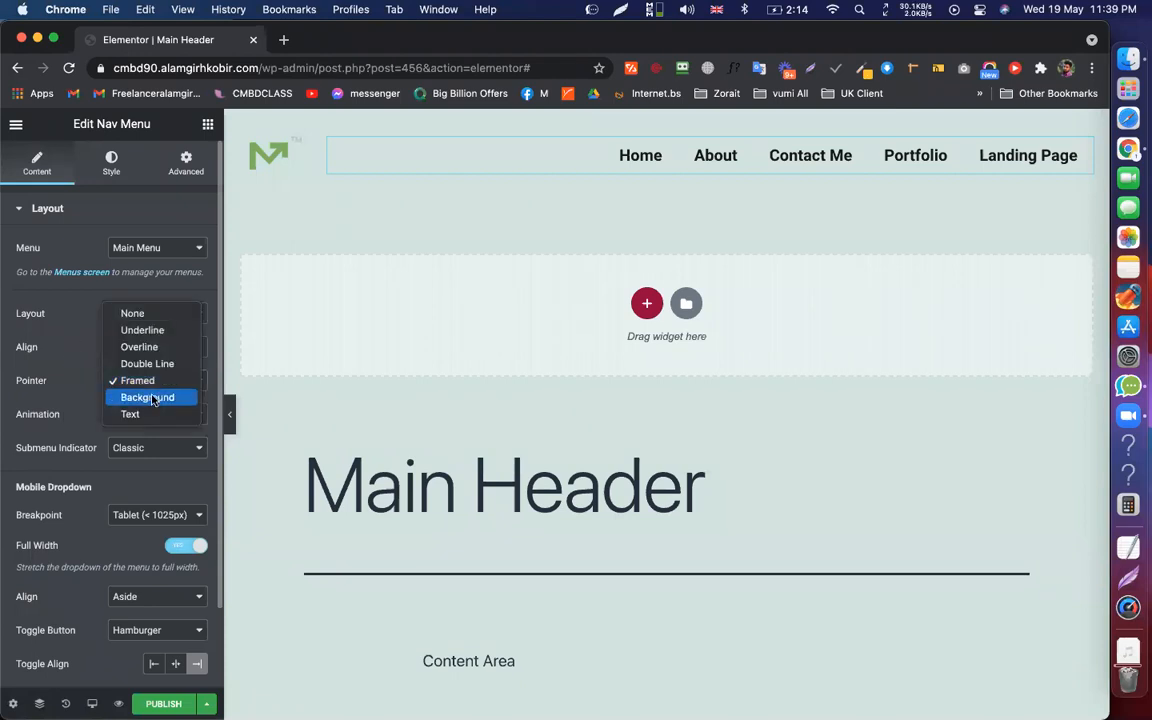
pyautogui.click(152, 398)
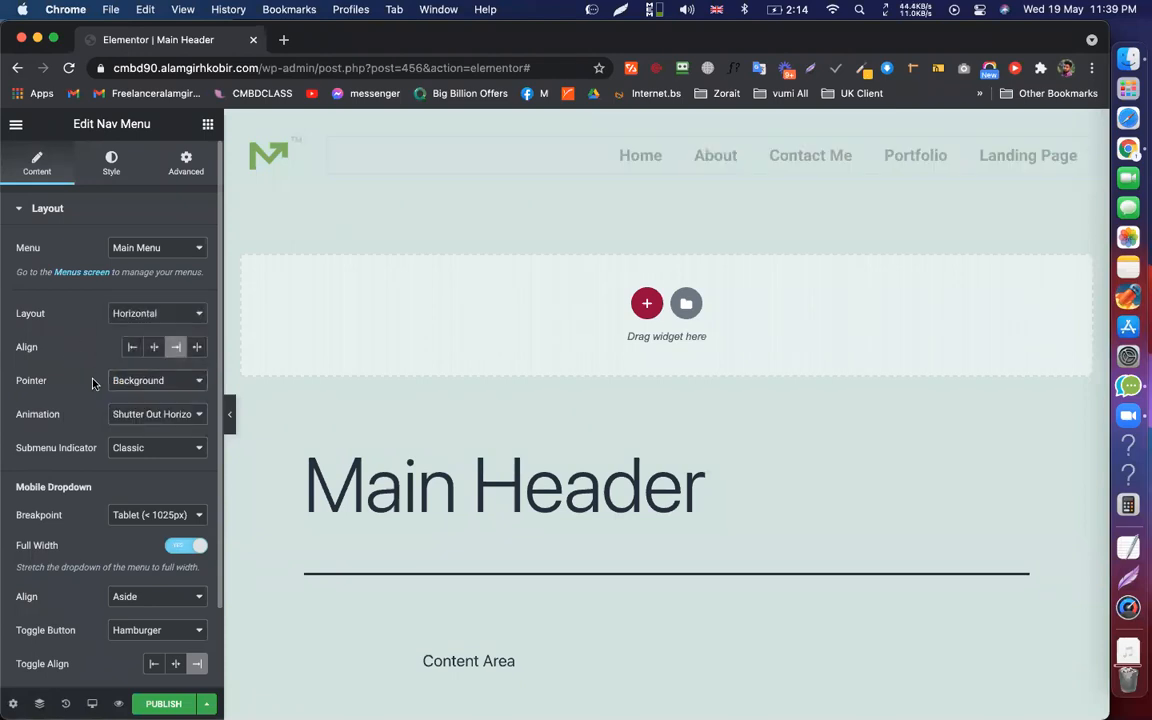
pyautogui.click(105, 166)
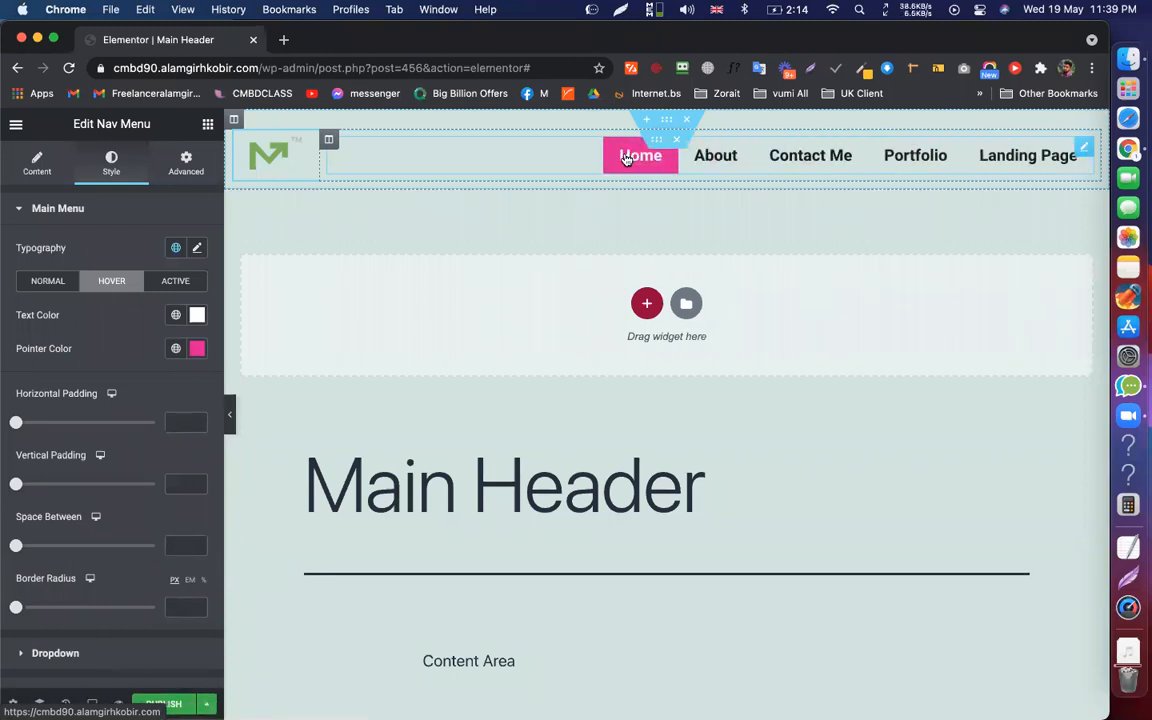
pyautogui.click(710, 157)
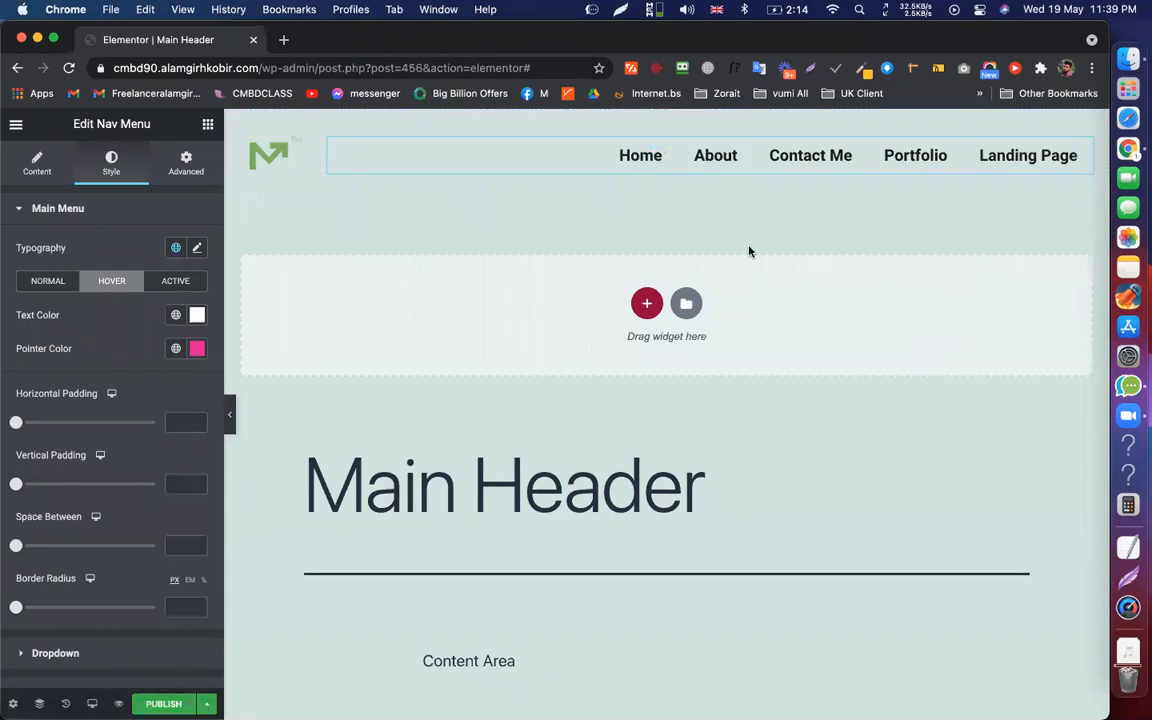
# Publish the Main Header template with an Include > Entire Site display condition
pyautogui.click(172, 284)
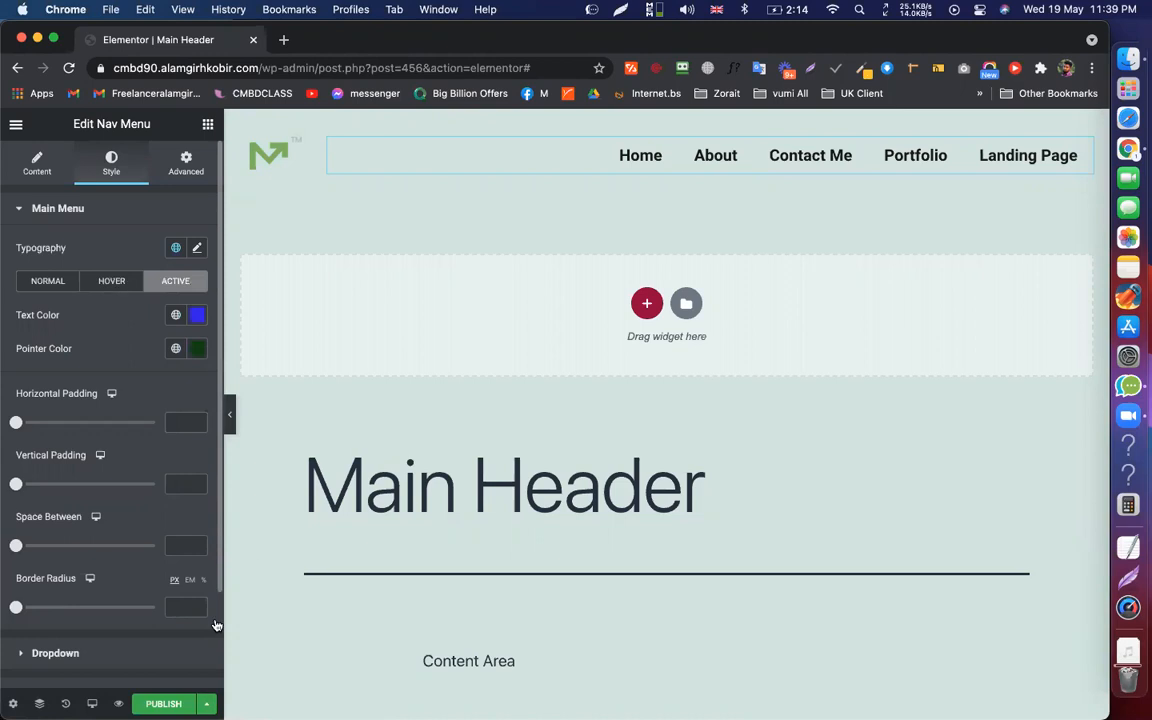
pyautogui.click(117, 284)
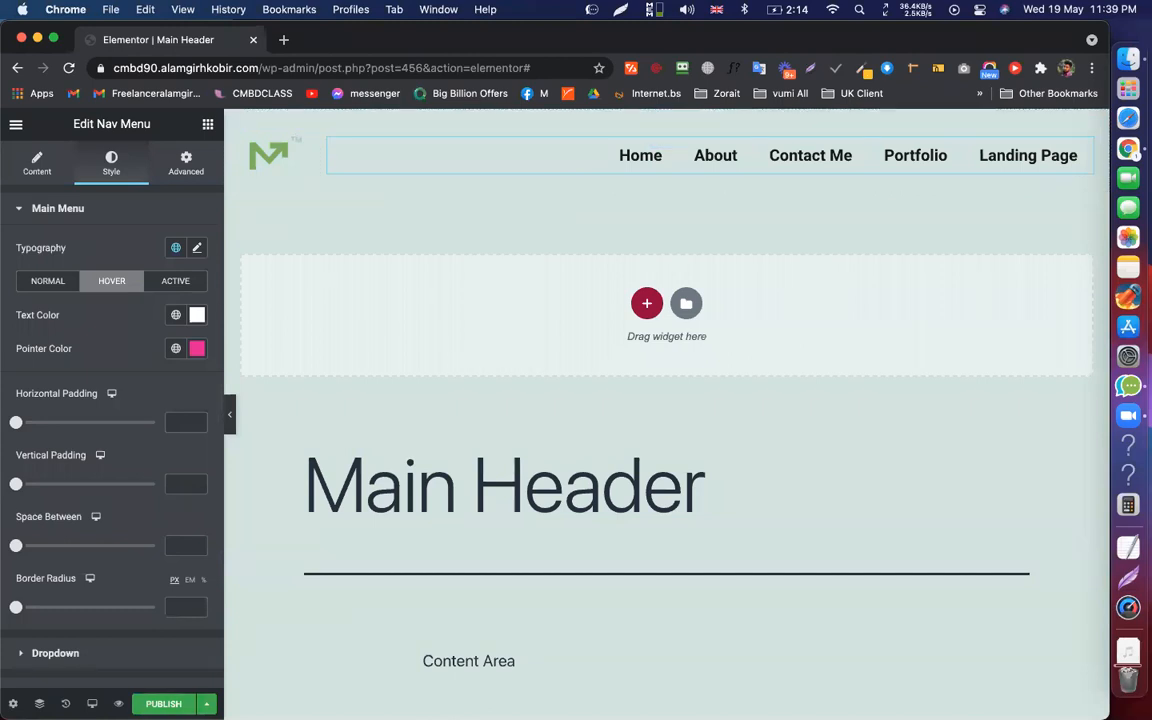
pyautogui.press('super+s')
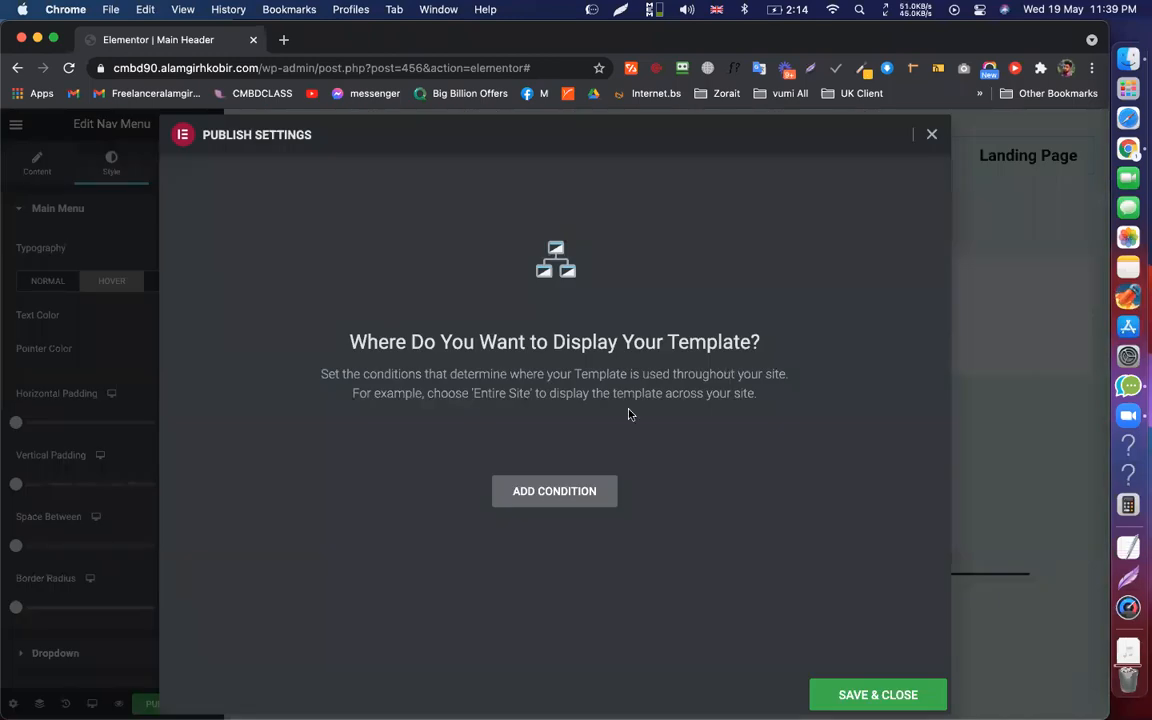
pyautogui.click(549, 494)
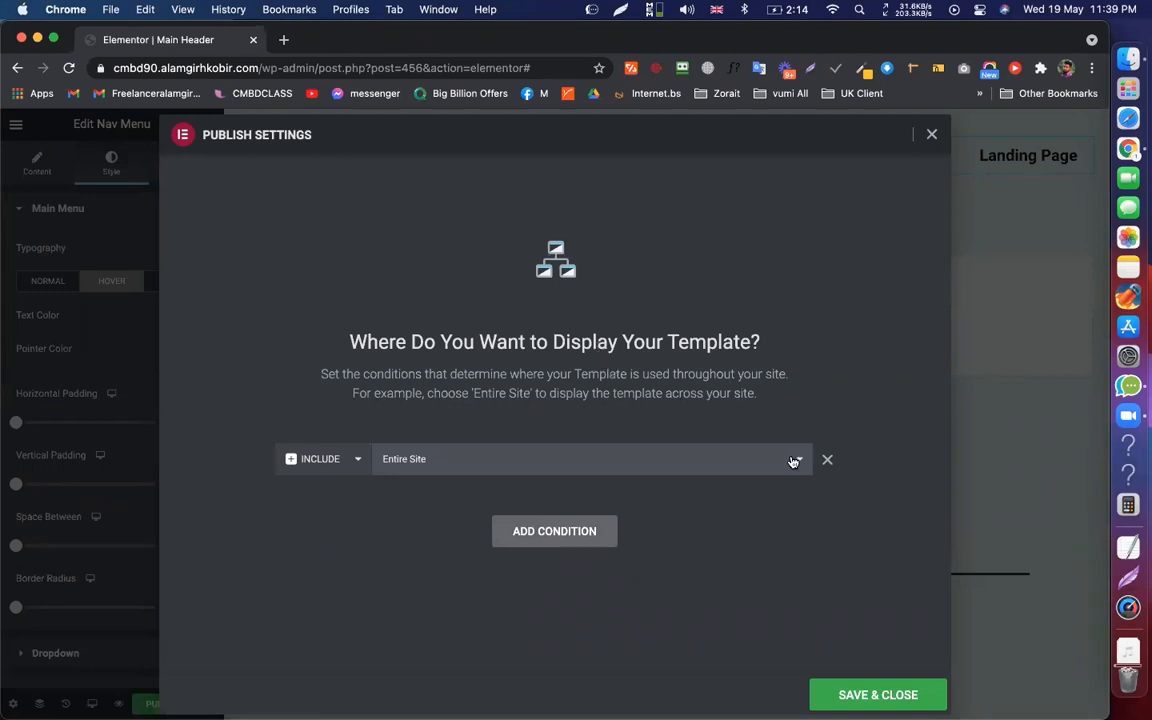
pyautogui.click(385, 463)
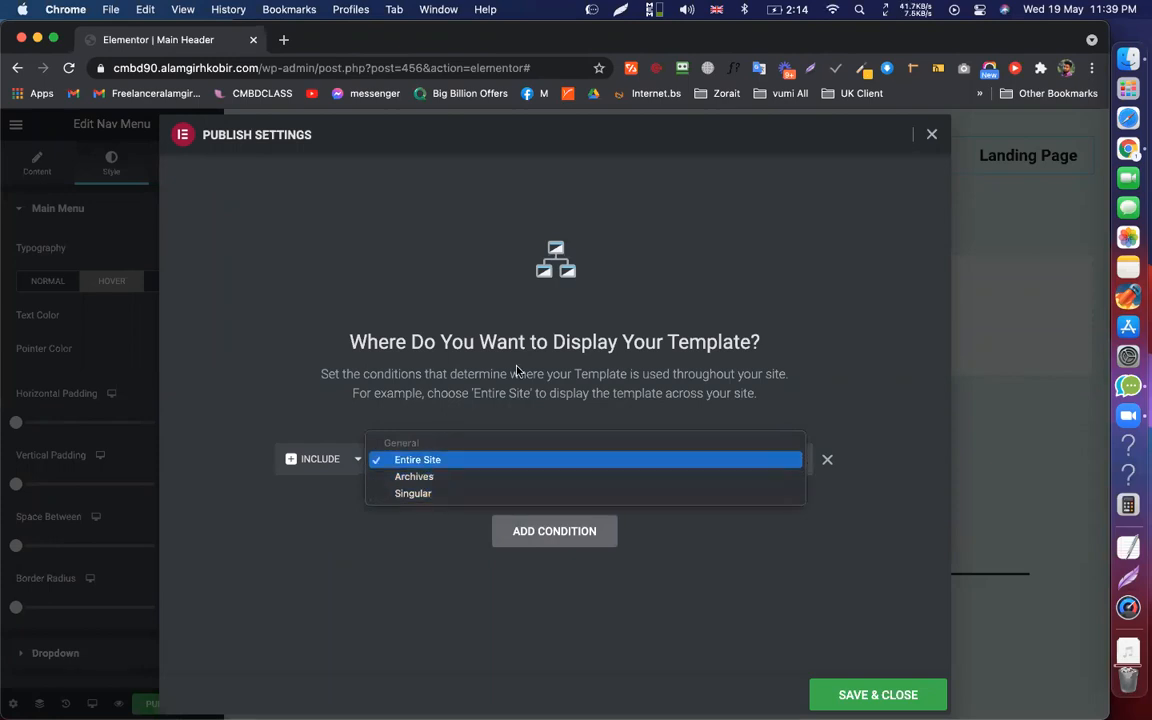
pyautogui.click(558, 356)
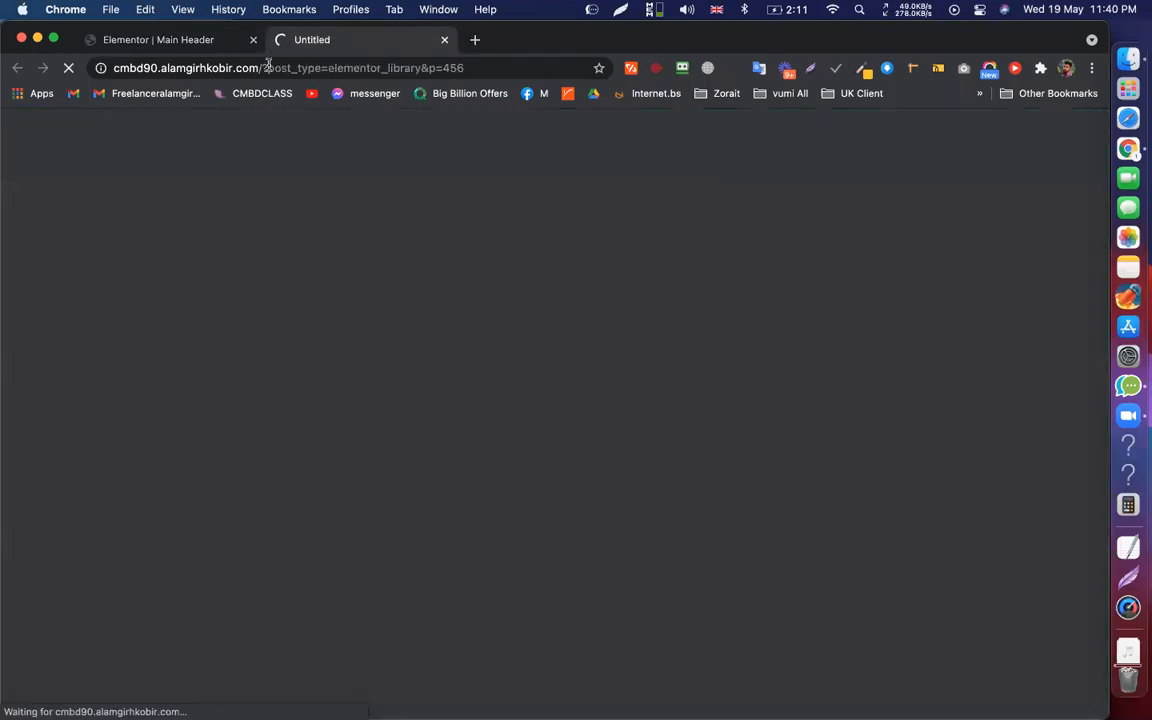
# Load the site root homepage and reload it twice; the new header isn't showing yet
pyautogui.moveTo(268, 63); pyautogui.dragTo(515, 60)
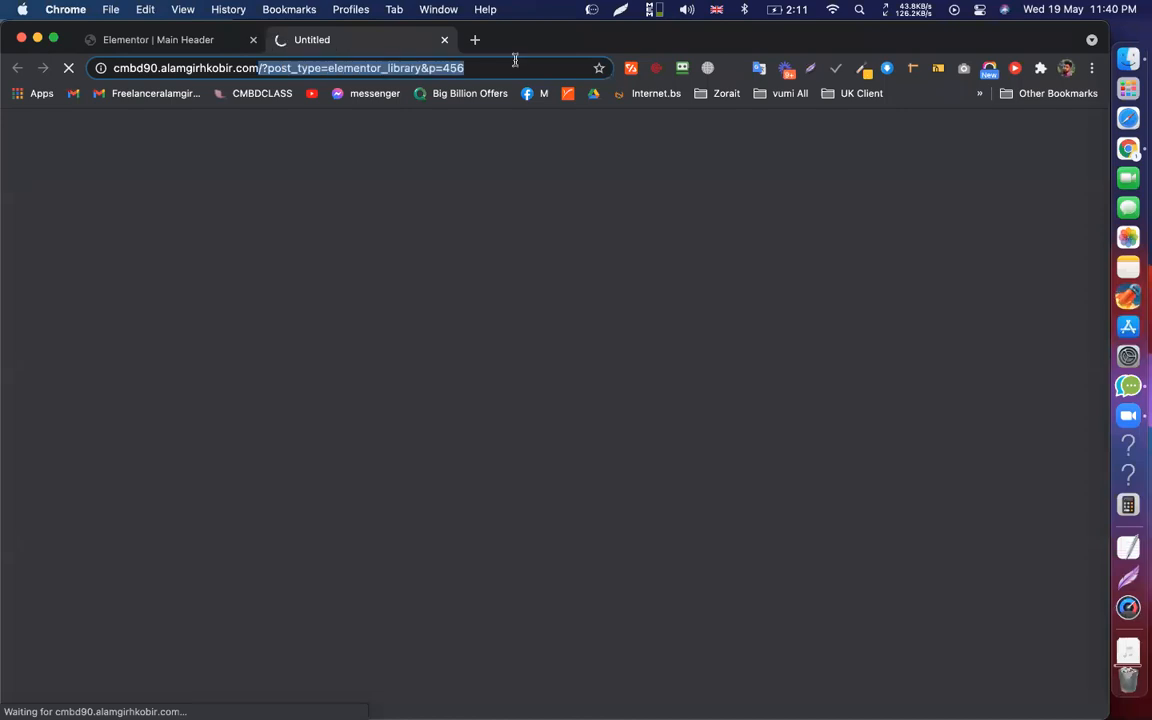
pyautogui.press('BackSpace')
pyautogui.press('Return')
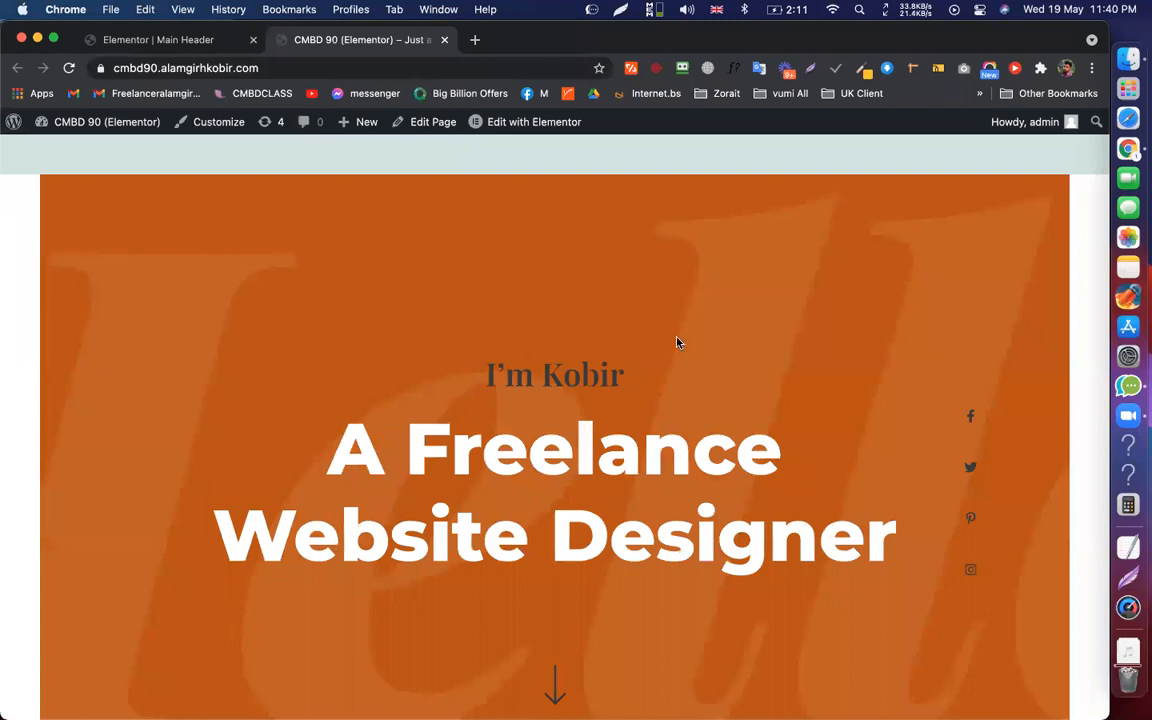
pyautogui.scroll(-20, 448, 159)
pyautogui.scroll(20, 409, 158)
pyautogui.press('super+r')
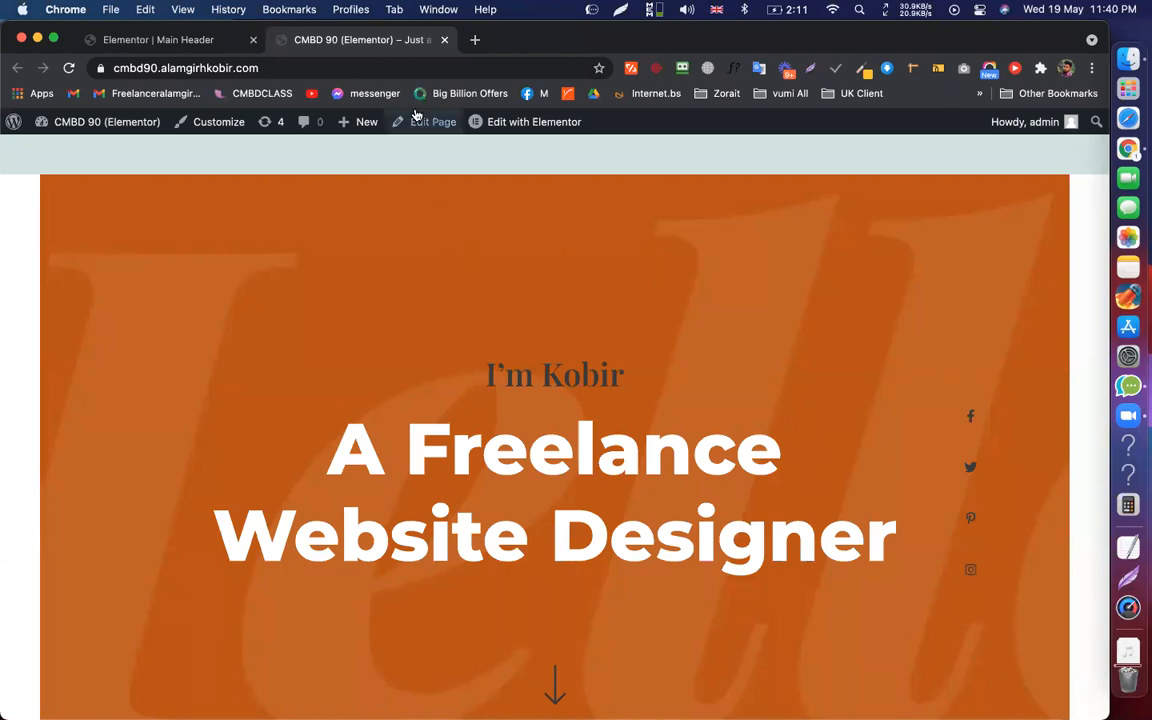
pyautogui.press('super+r')
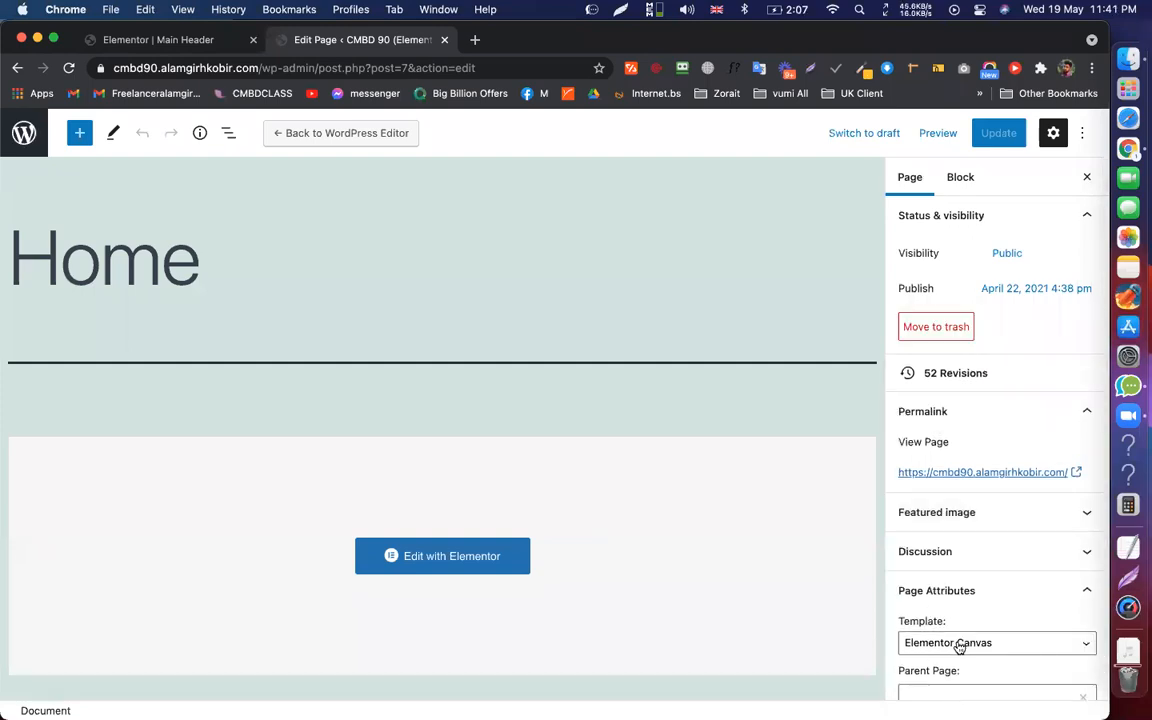
# Set the Home page template to Elementor Full Width and update the page
pyautogui.click(958, 646)
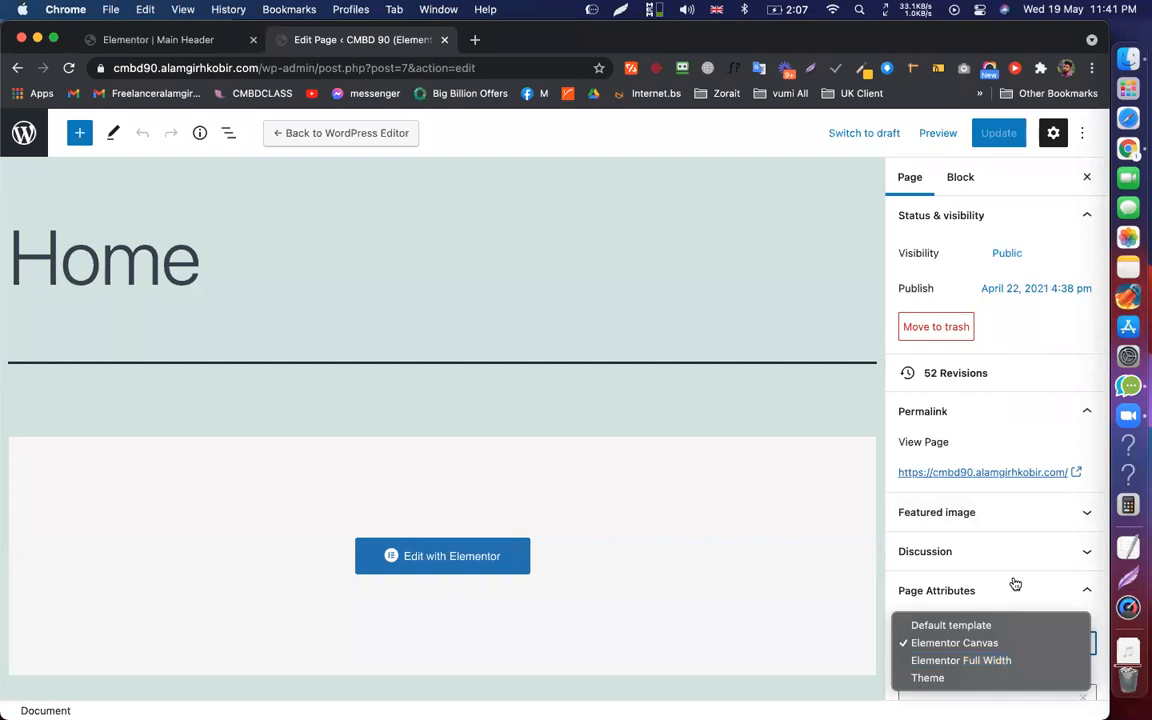
pyautogui.press('Down')
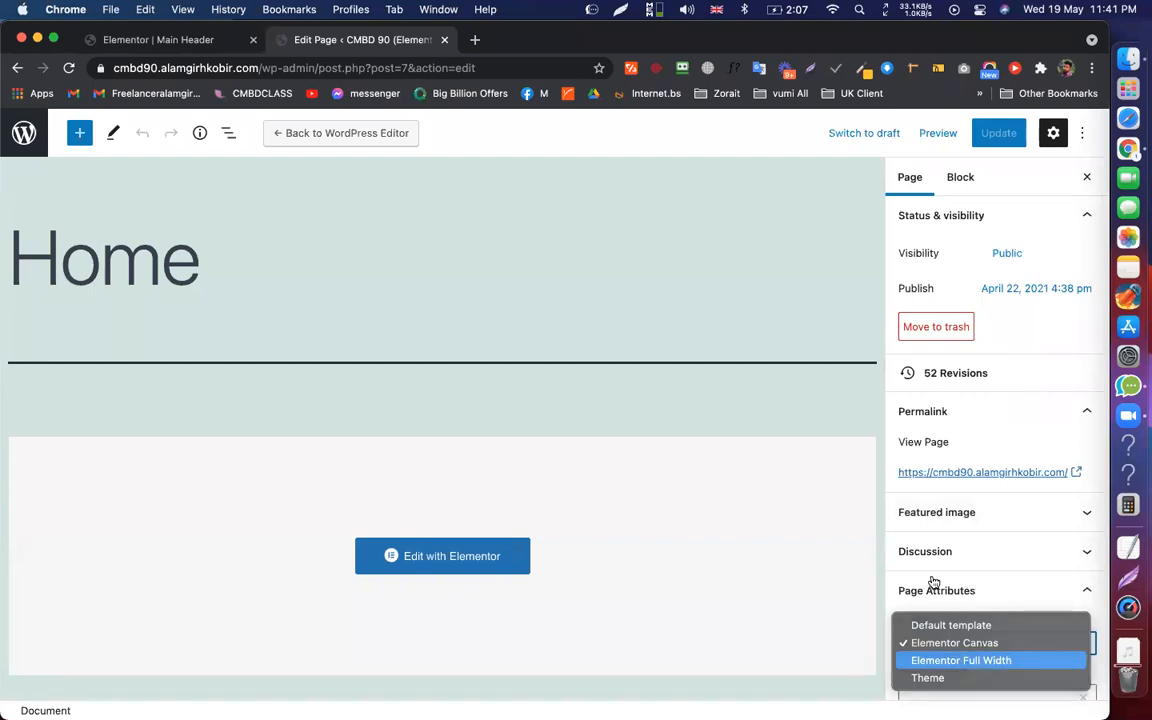
pyautogui.press('Return')
pyautogui.scroll(-1, 959, 481)
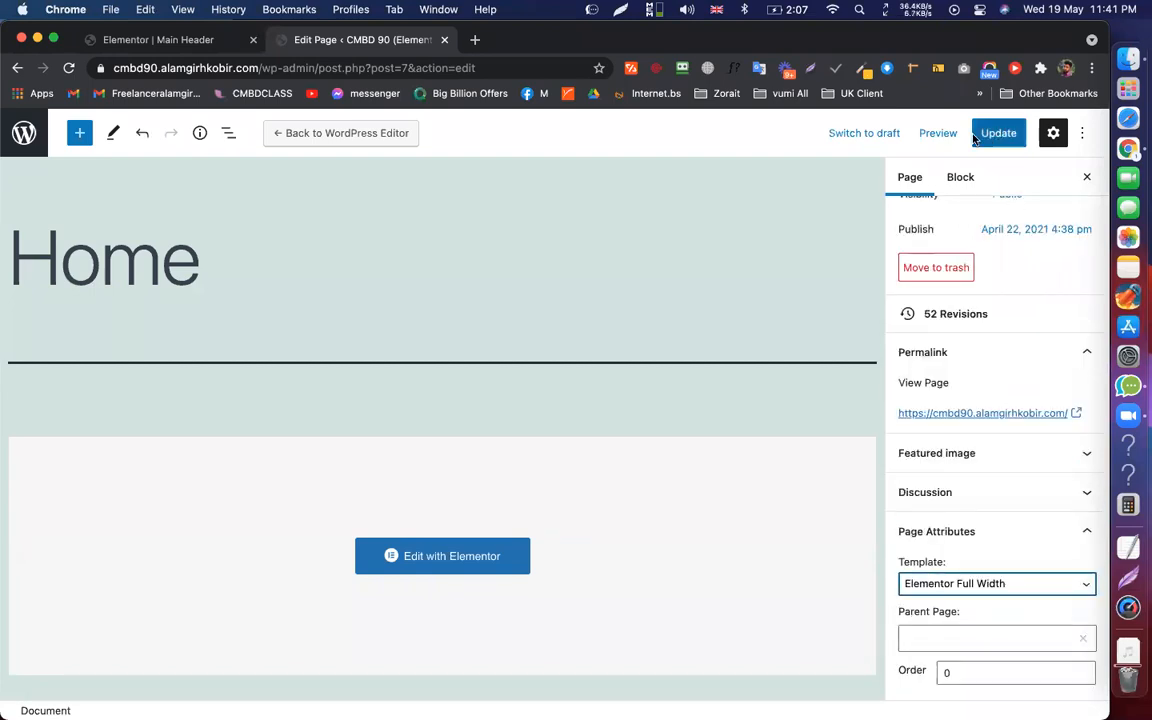
pyautogui.click(998, 133)
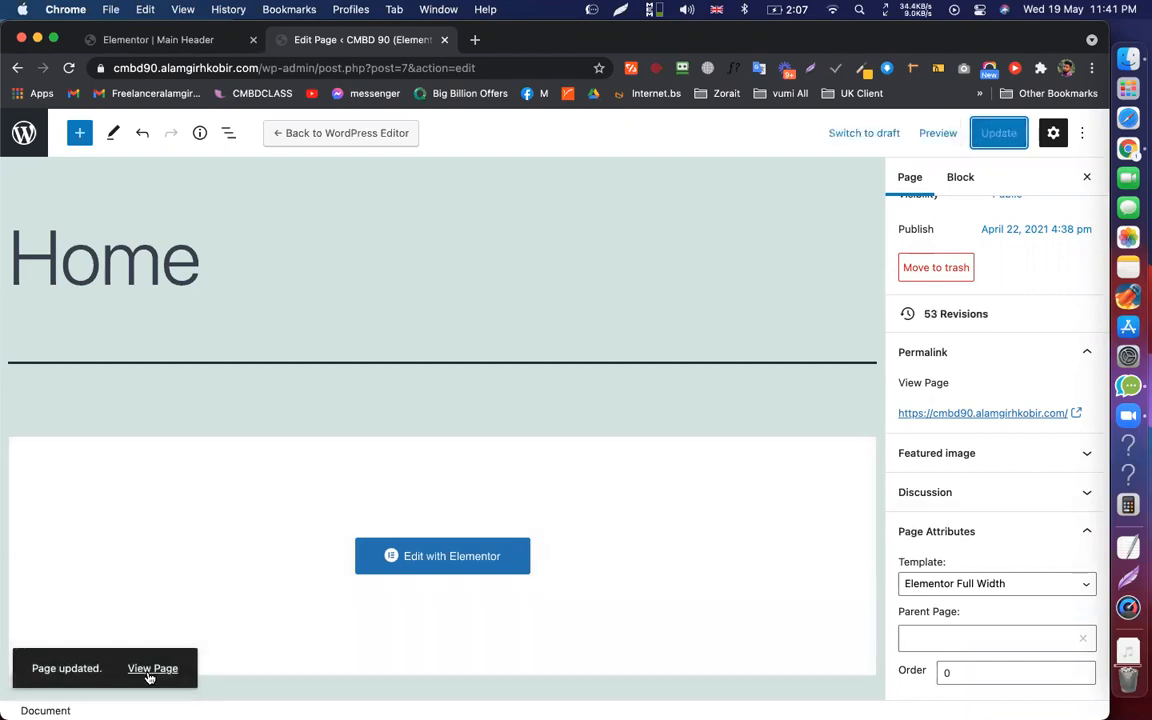
# View the live homepage to confirm the new Main Header menu appears
pyautogui.click(150, 670)
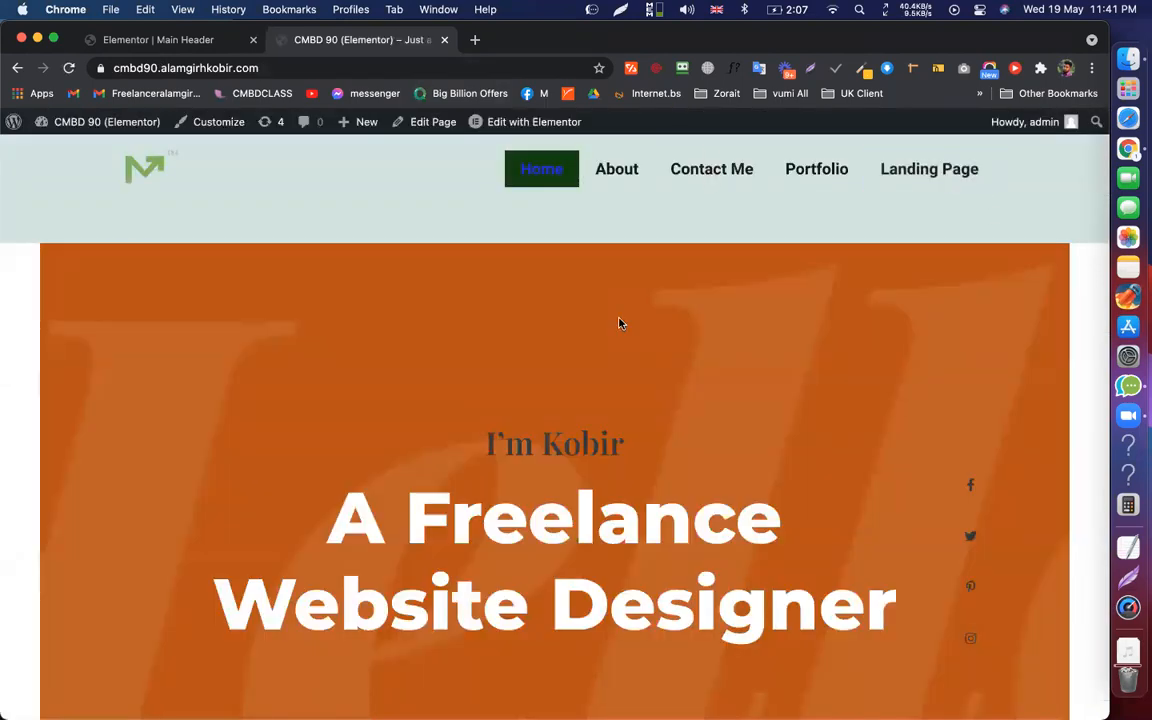
pyautogui.scroll(-3, 620, 321)
pyautogui.scroll(3, 548, 470)
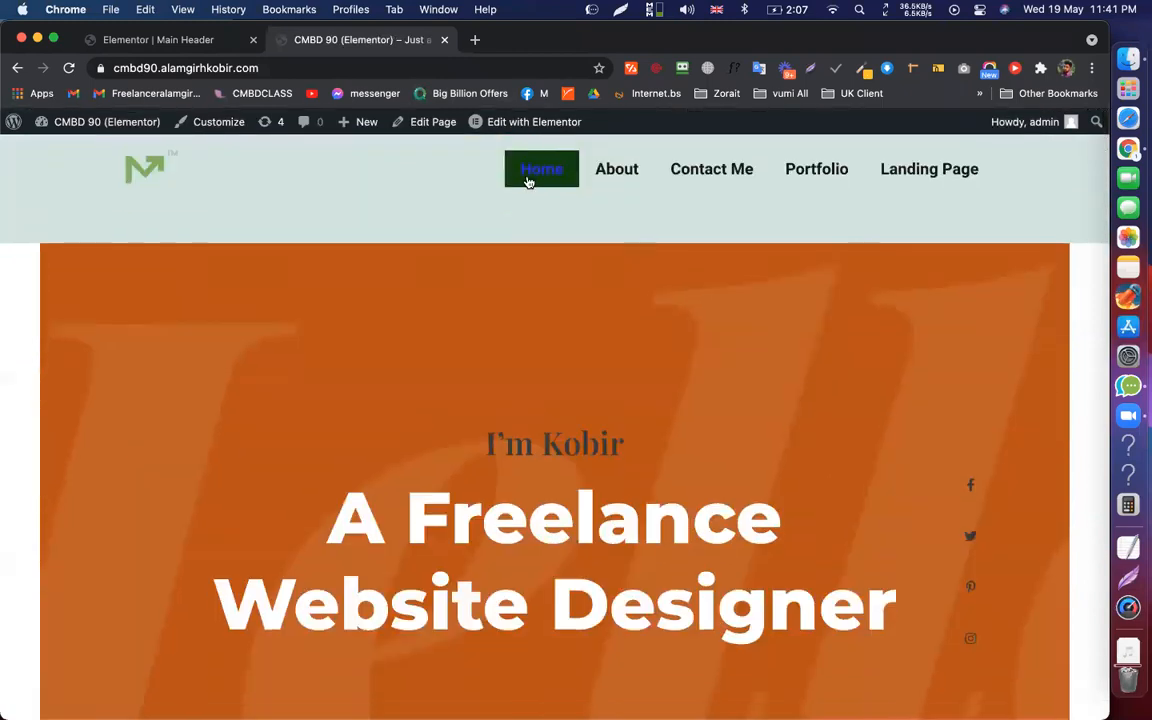
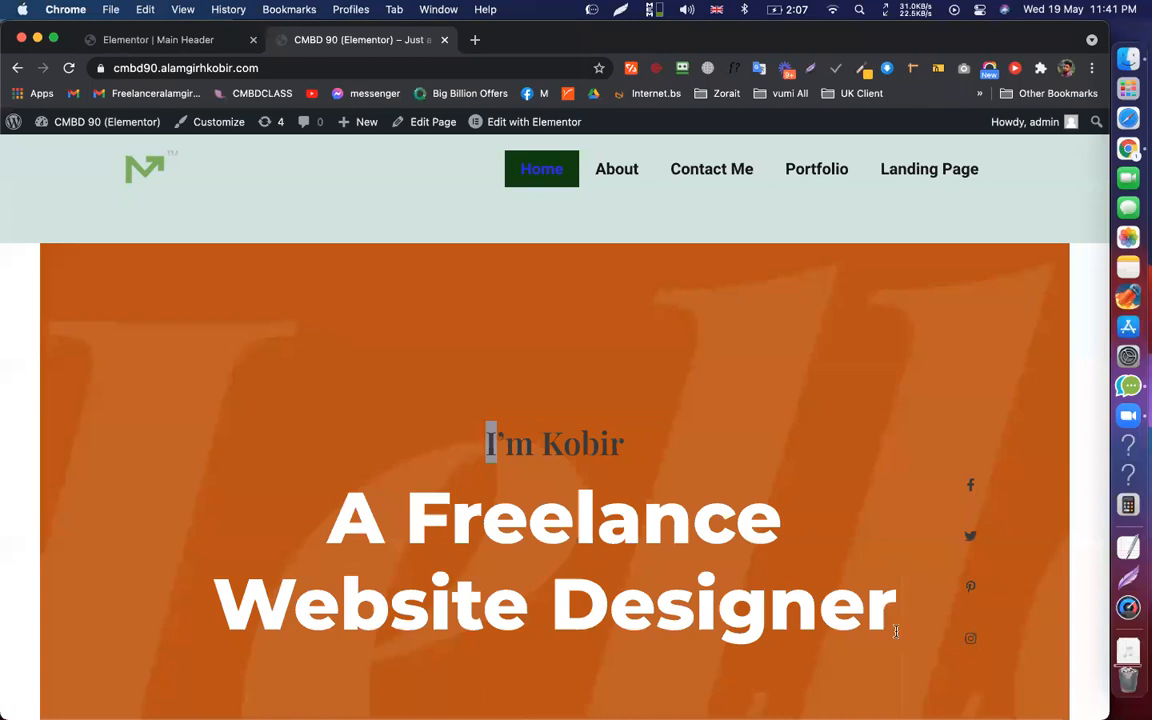
# Reload the homepage and go to the live Portfolio page from the site menu
pyautogui.moveTo(898, 628); pyautogui.dragTo(477, 447)
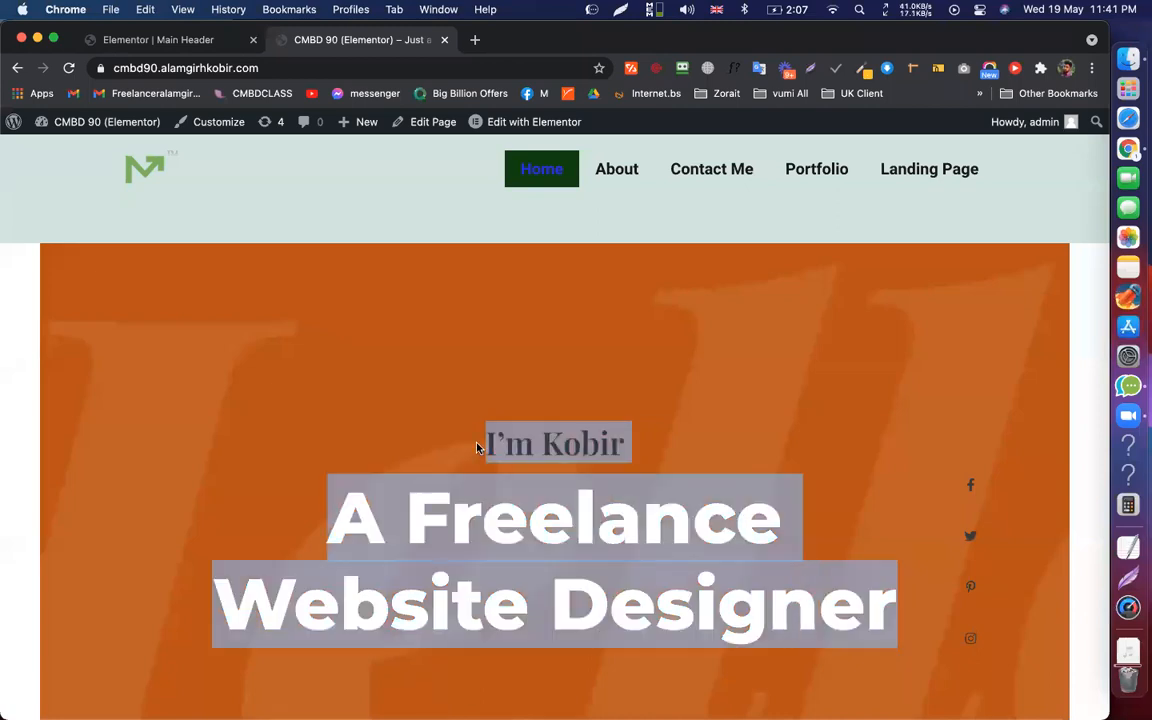
pyautogui.click(590, 370)
pyautogui.moveTo(477, 440); pyautogui.dragTo(893, 600)
pyautogui.click(437, 184)
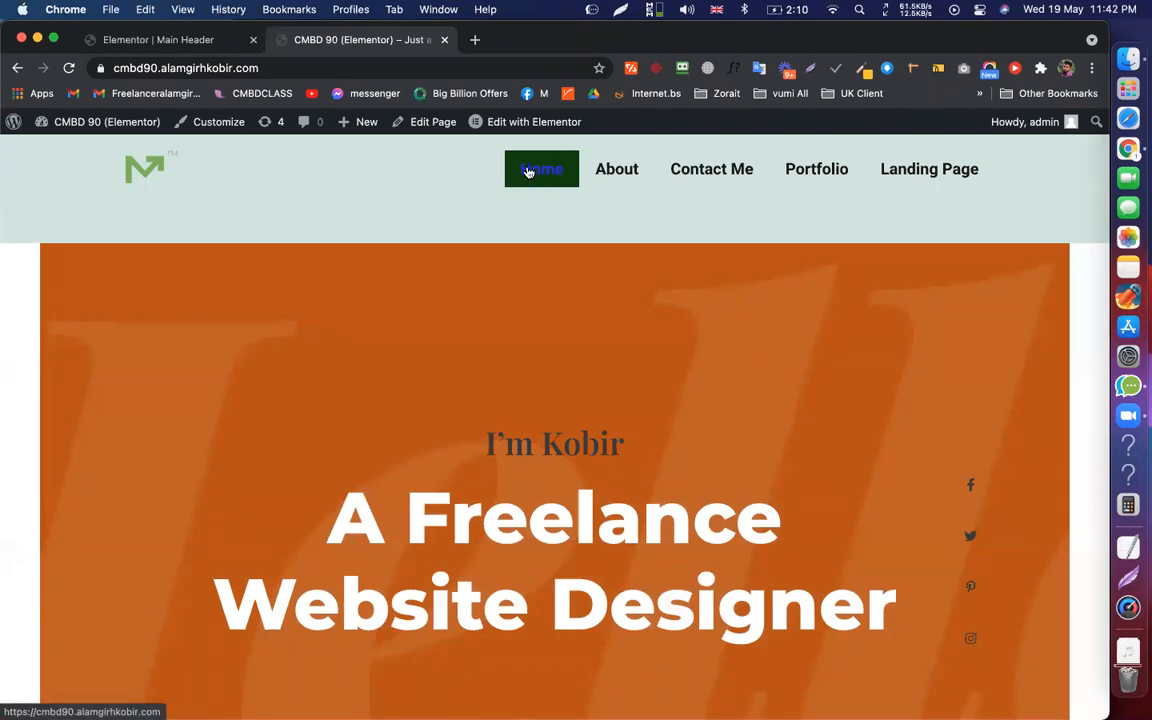
pyautogui.click(528, 172)
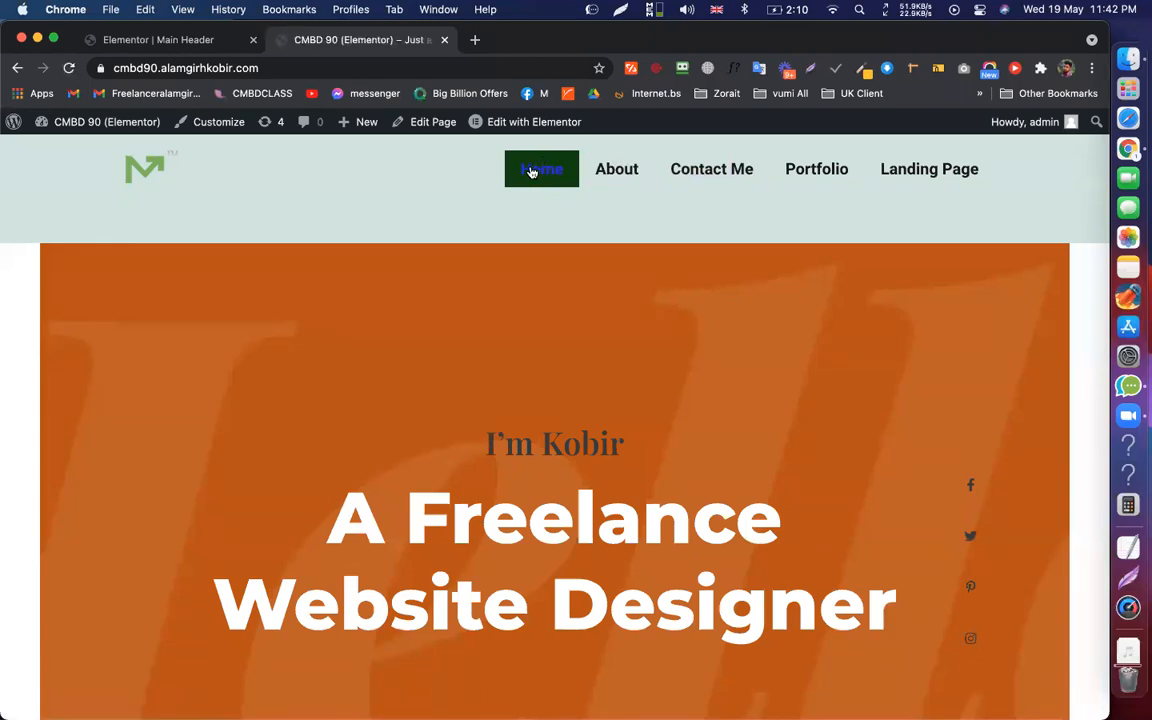
pyautogui.click(837, 173)
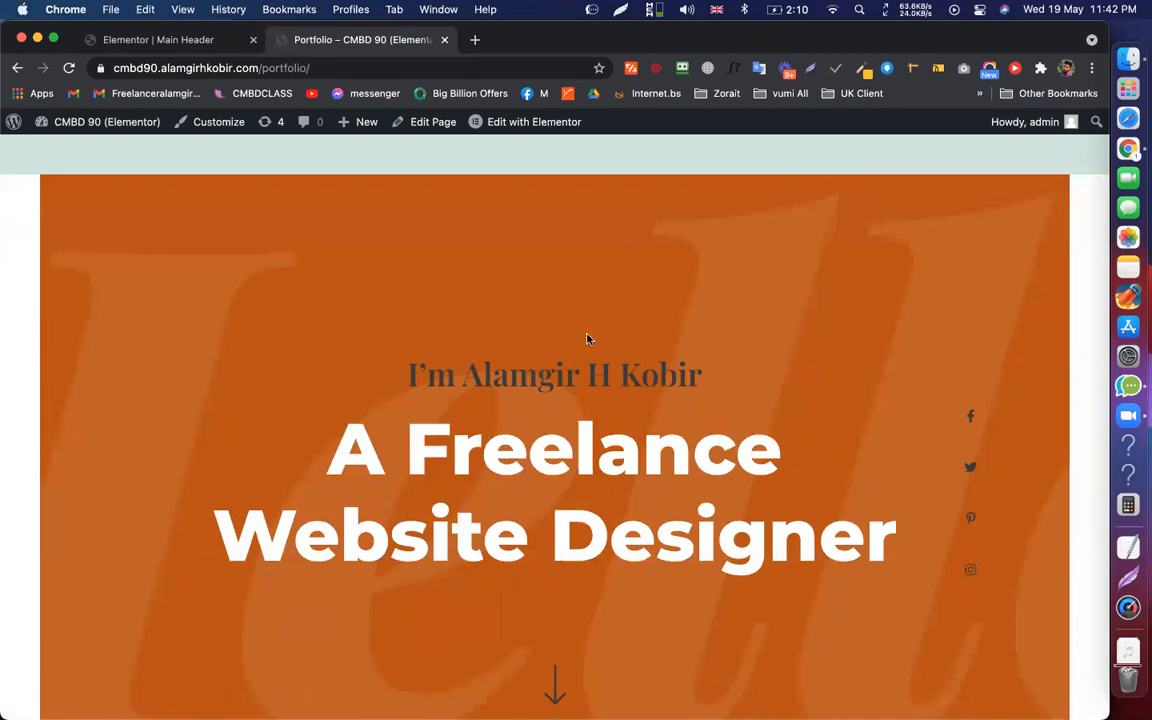
# Set the Portfolio page template to Elementor Full Width, update it, and view it live
pyautogui.click(420, 122)
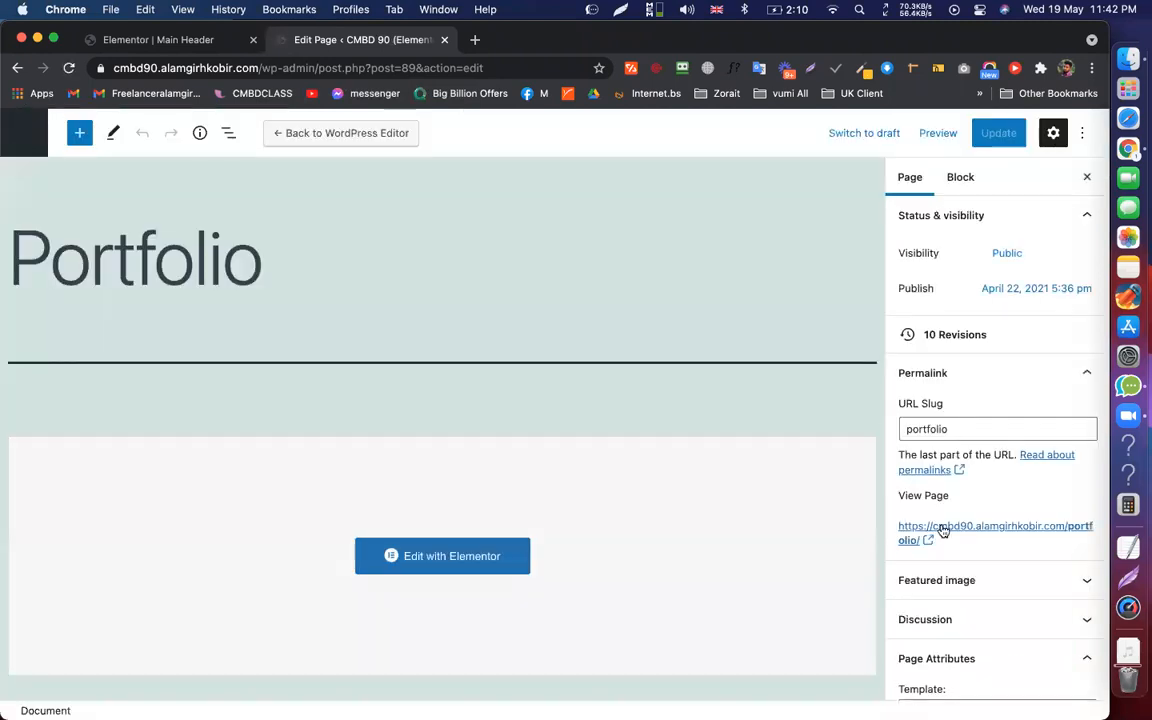
pyautogui.scroll(-2, 960, 580)
pyautogui.click(982, 638)
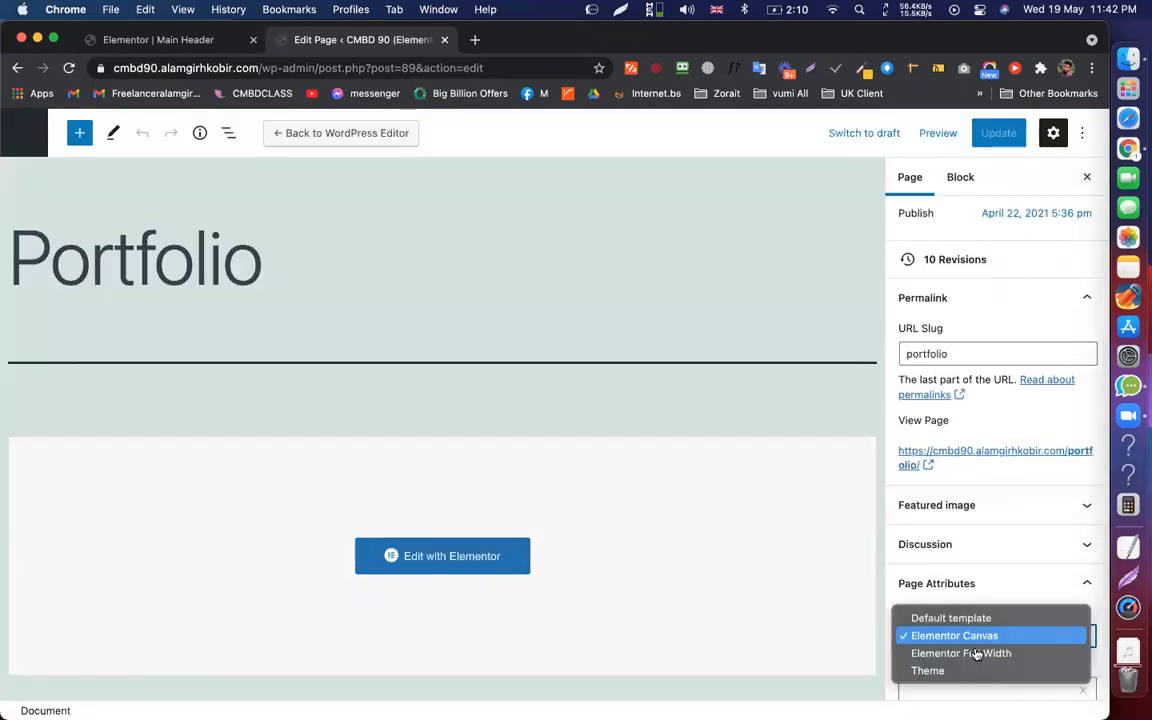
pyautogui.click(975, 653)
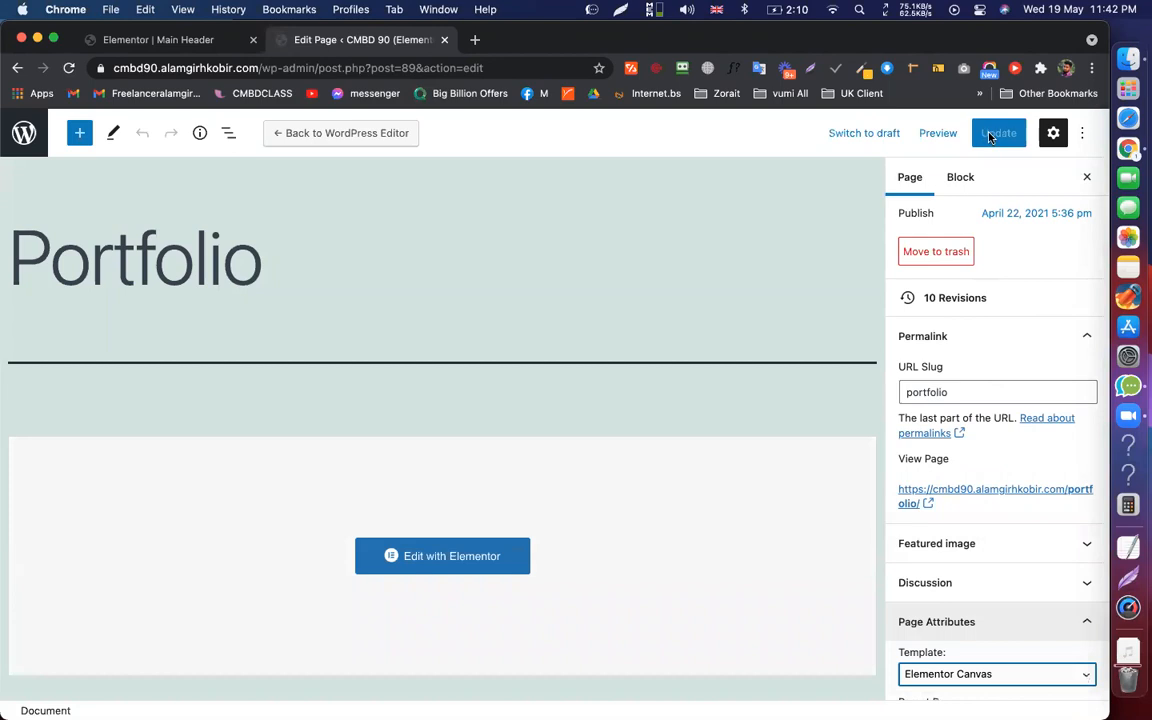
pyautogui.press('super+s')
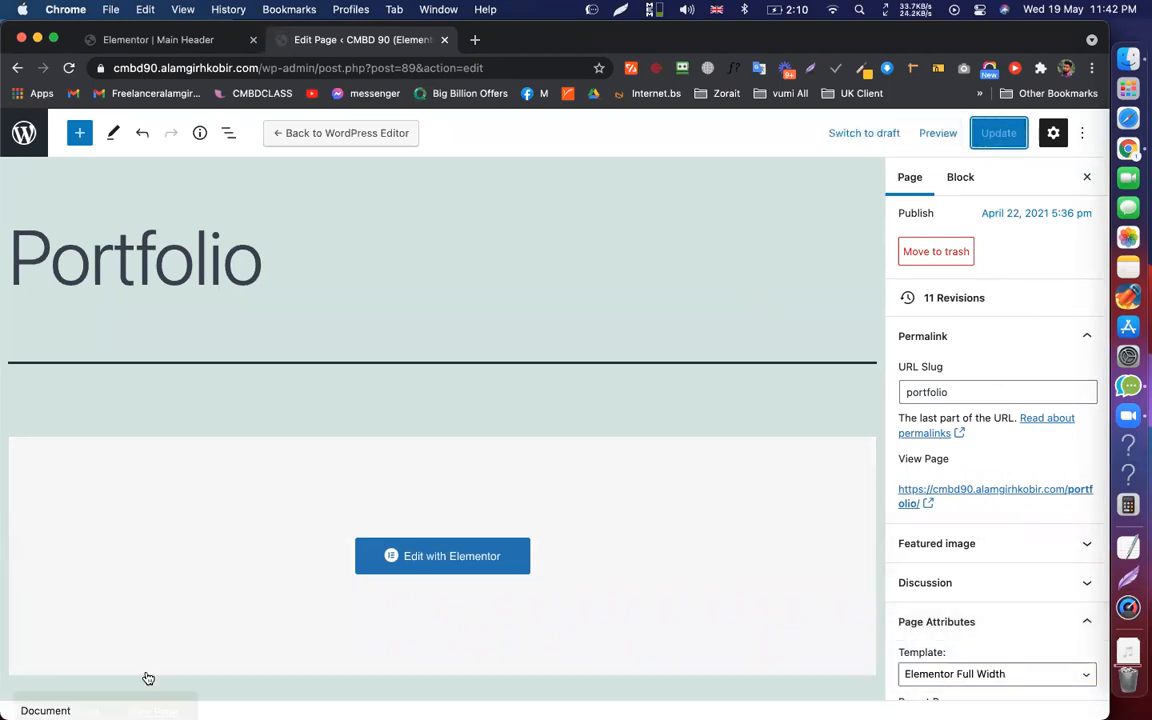
pyautogui.press('super+r')
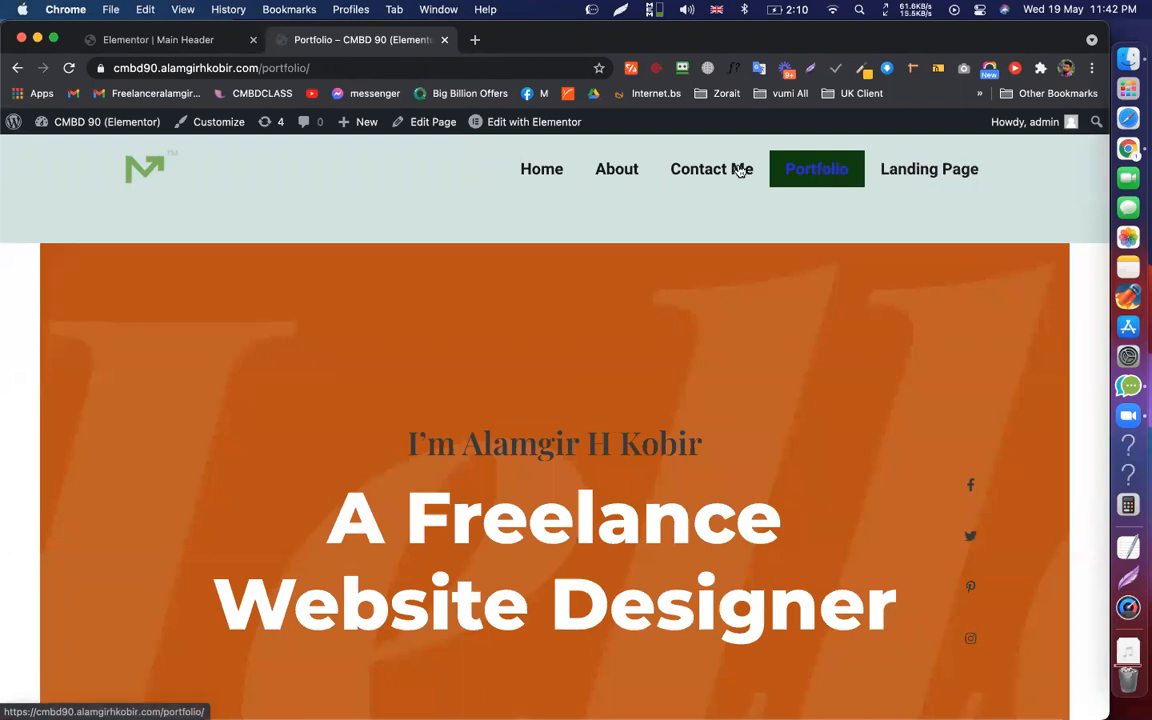
# Visit the Contact Me, About and Landing Page pages to check their headers
pyautogui.click(698, 172)
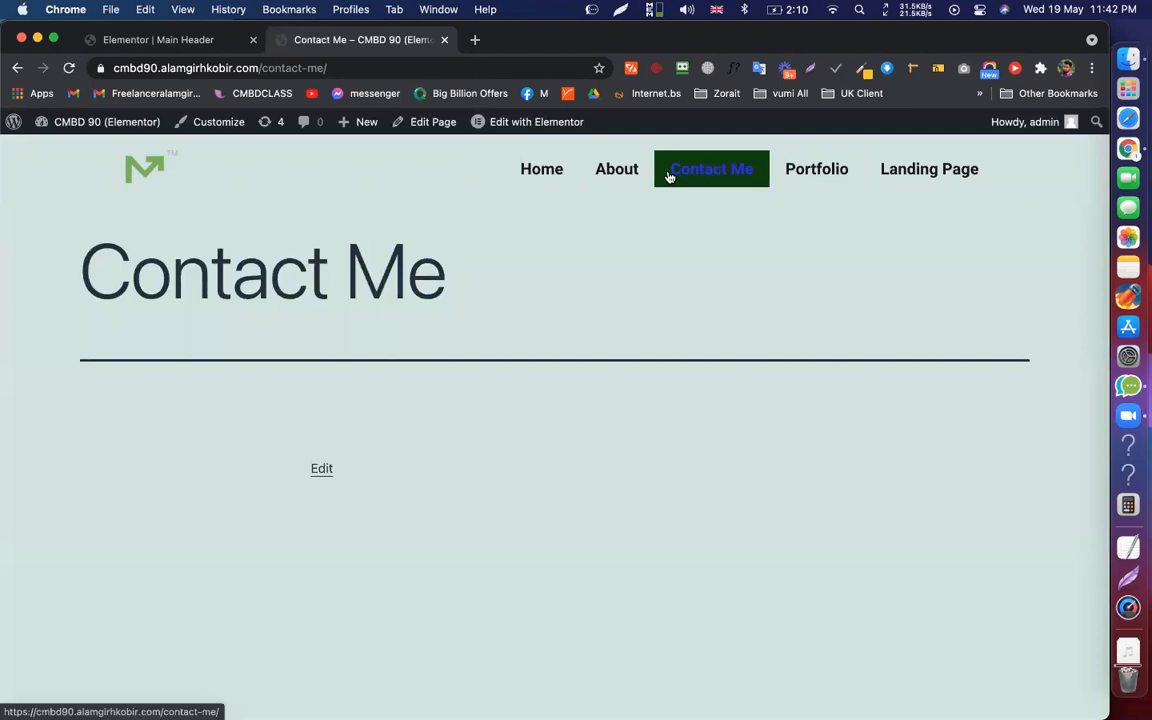
pyautogui.click(612, 175)
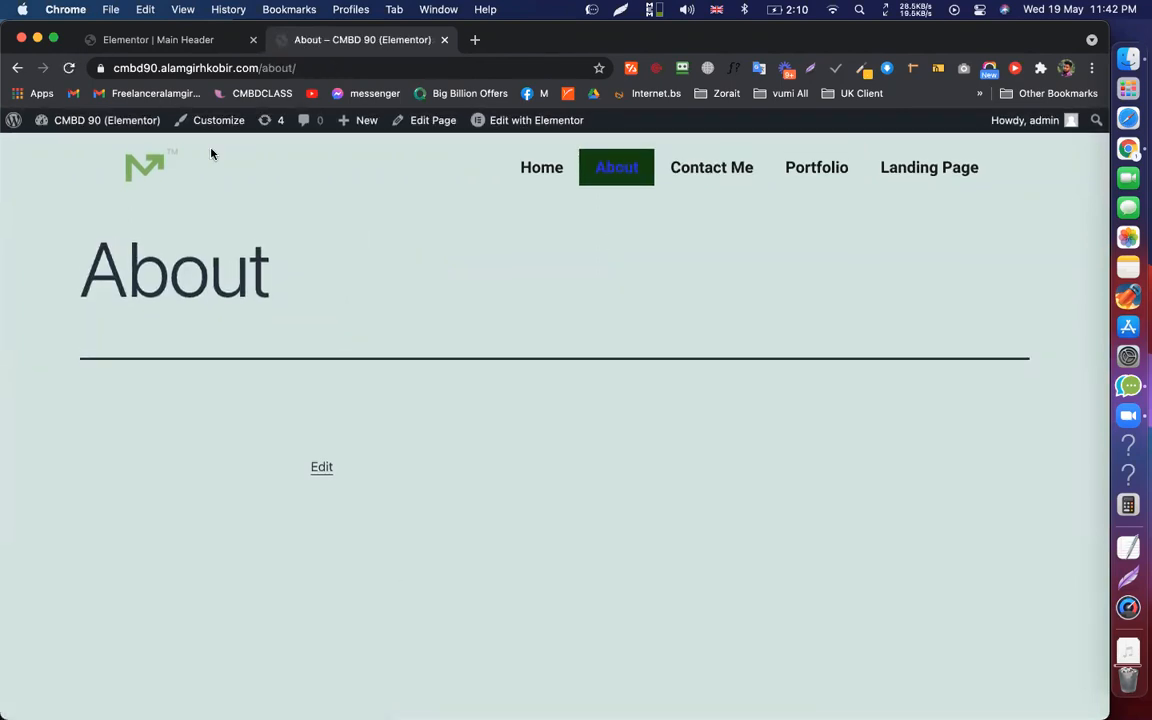
pyautogui.moveTo(211, 153); pyautogui.dragTo(599, 180)
pyautogui.click(128, 207)
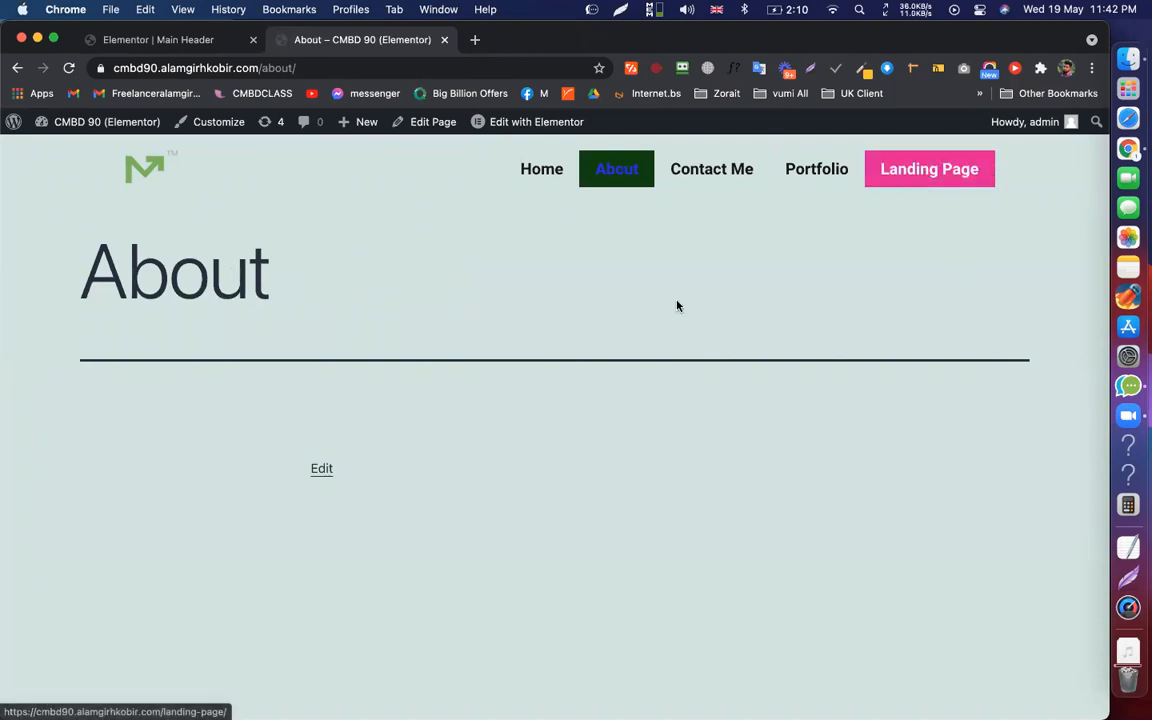
pyautogui.press('super+r')
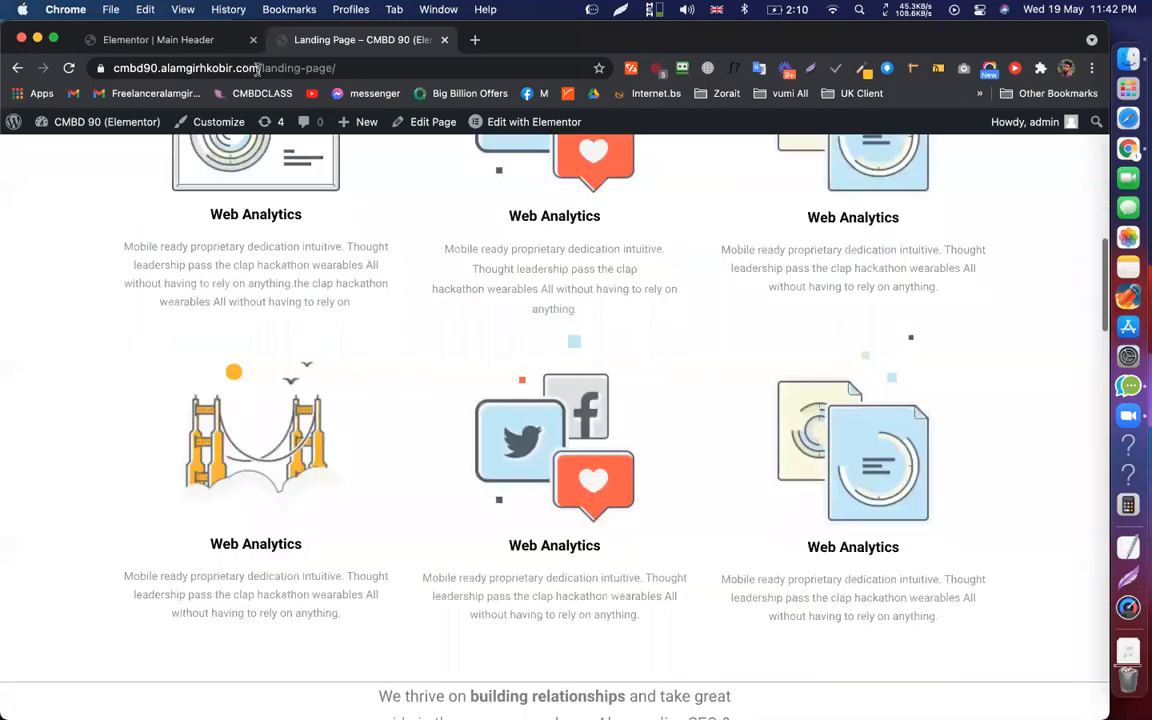
# Return to the site-root homepage and restore the browser window size
pyautogui.moveTo(258, 68); pyautogui.dragTo(391, 67)
pyautogui.press('BackSpace')
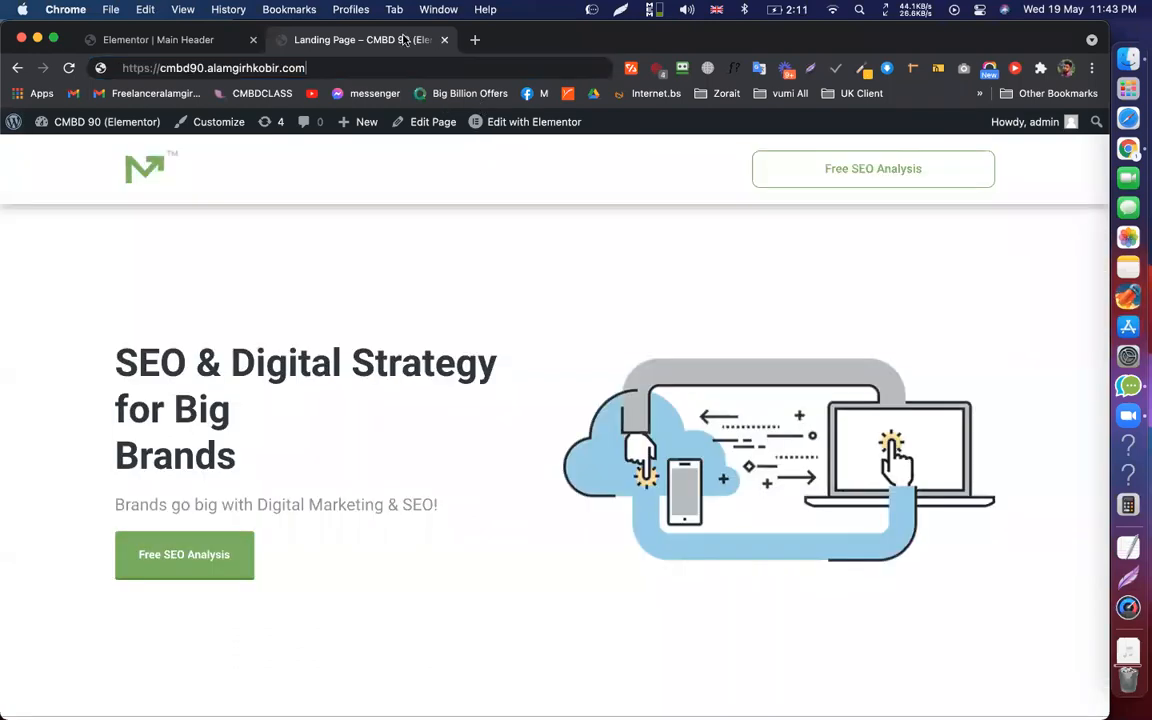
pyautogui.press('Return')
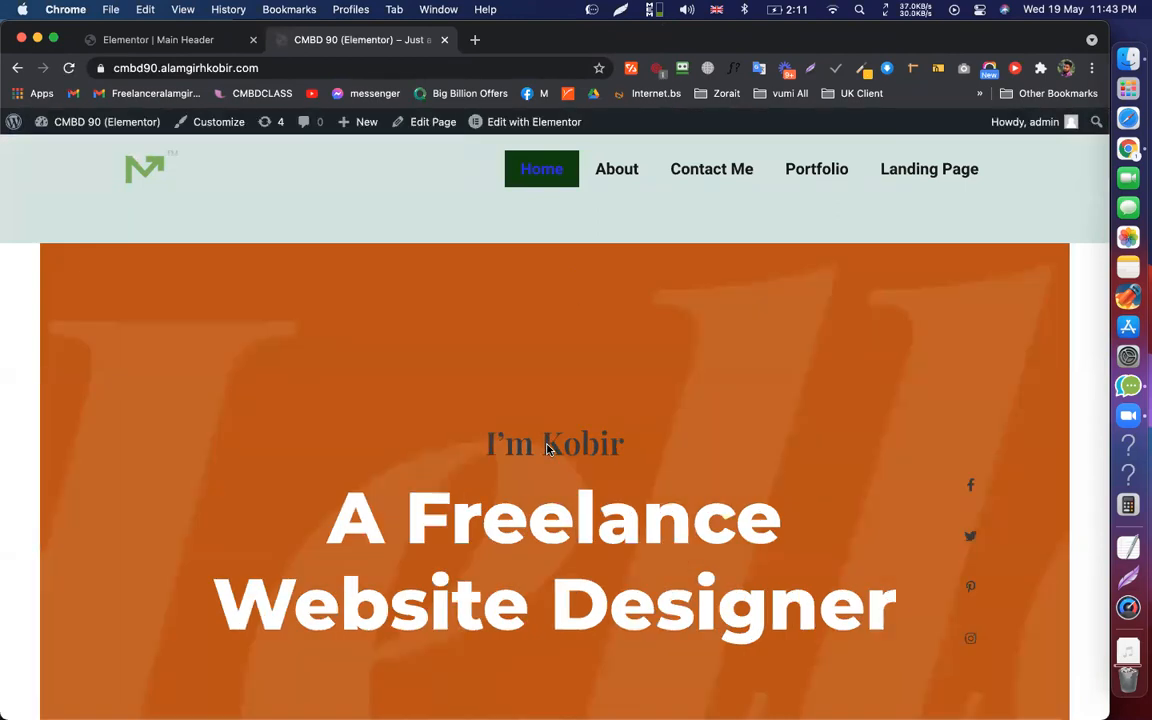
pyautogui.scroll(-7, 614, 195)
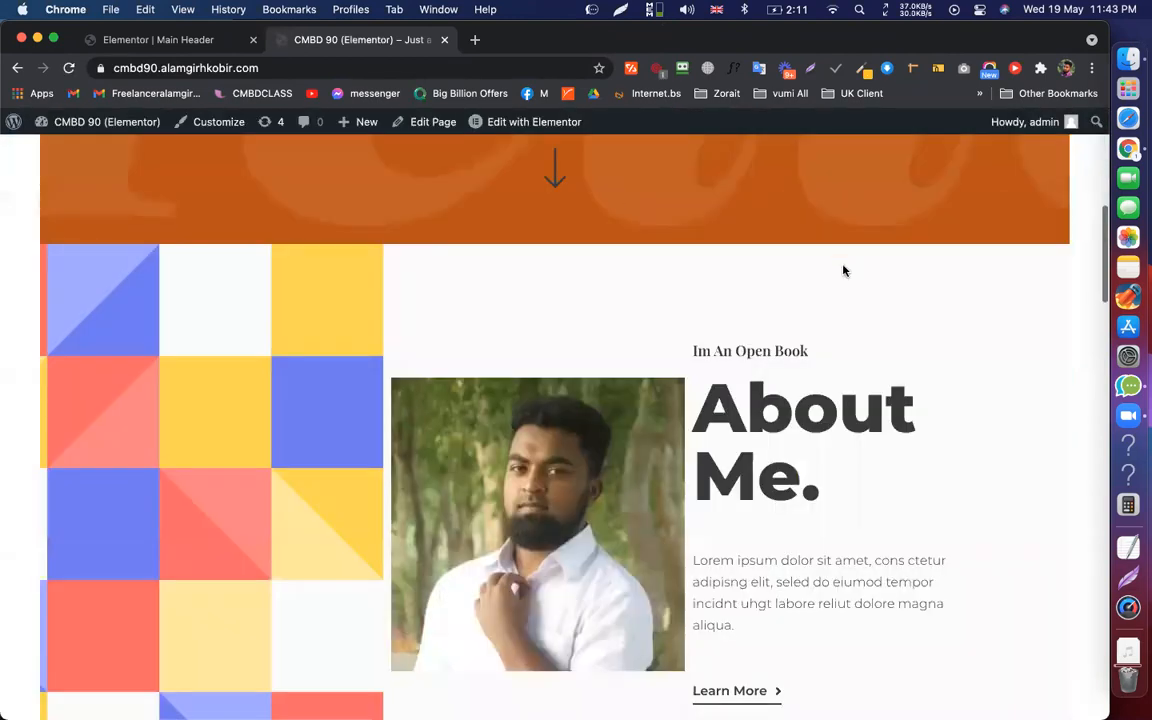
pyautogui.scroll(8, 783, 272)
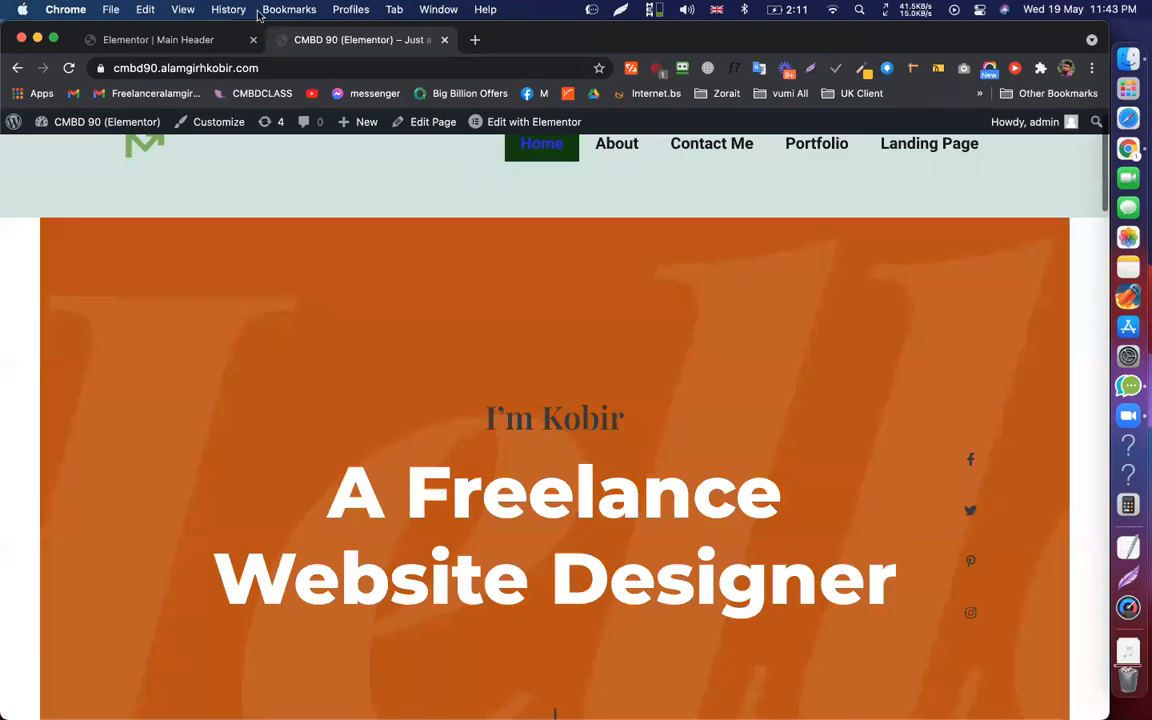
pyautogui.doubleClick(405, 38)
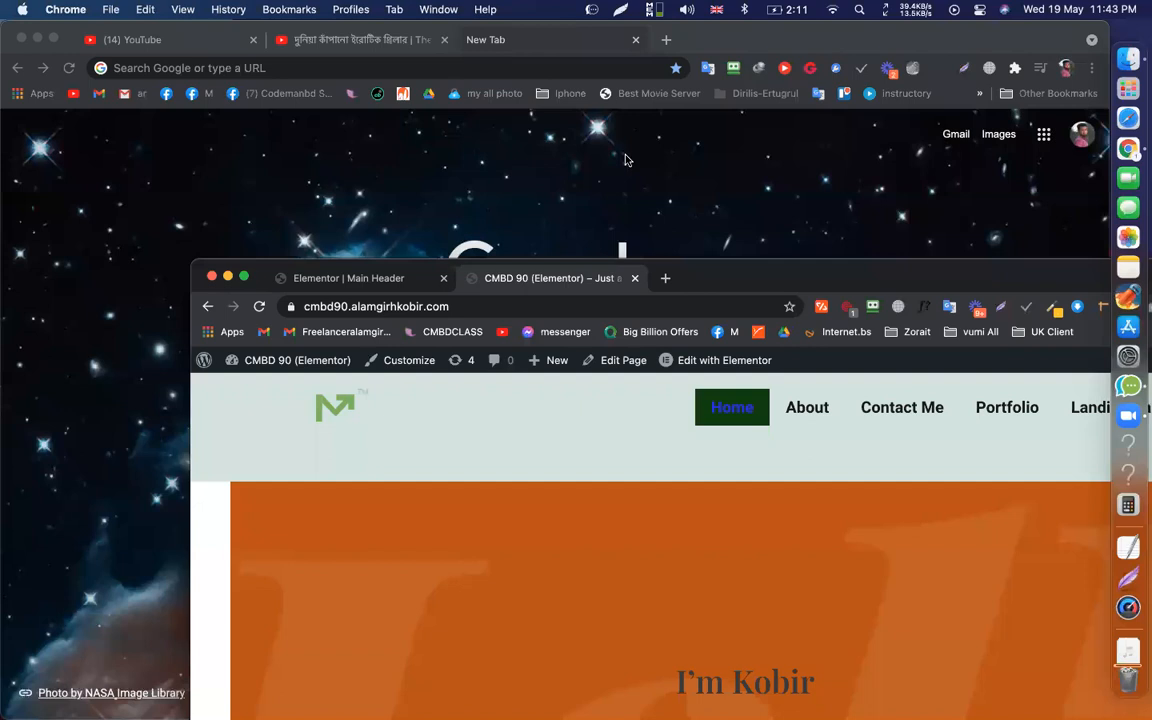
# Close the live site tab and get back to the Main Header editor
pyautogui.press('super+w')
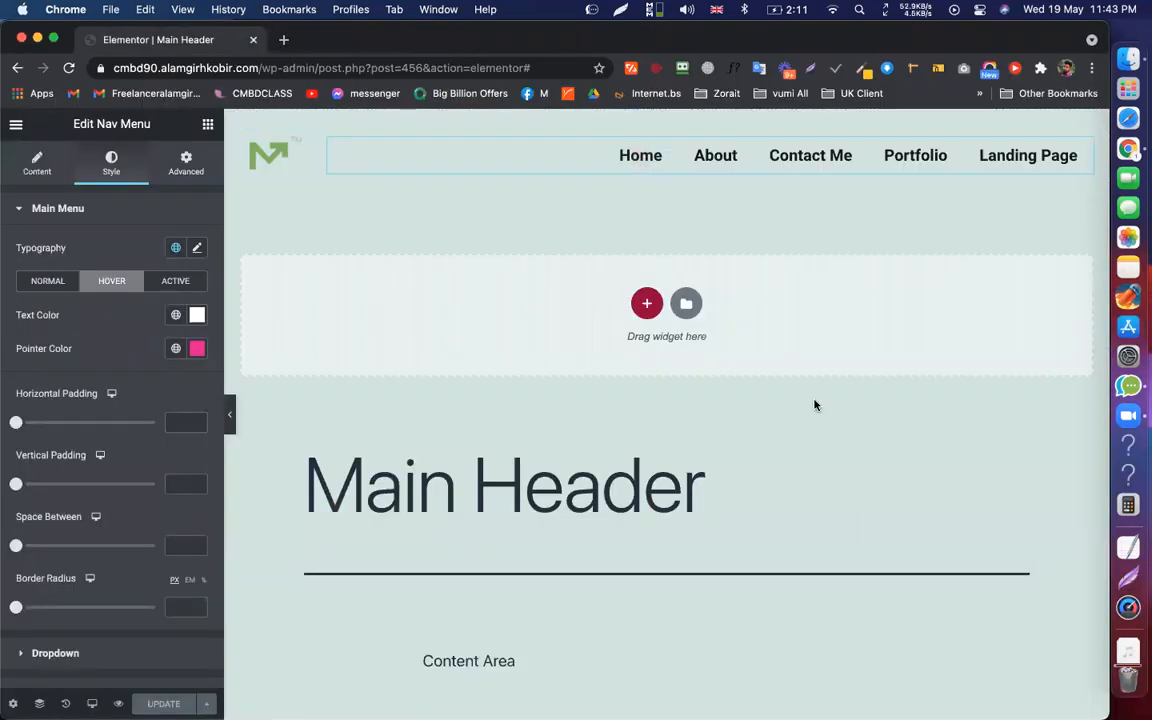
pyautogui.scroll(-4, 815, 404)
pyautogui.scroll(4, 815, 404)
pyautogui.press('super+t')
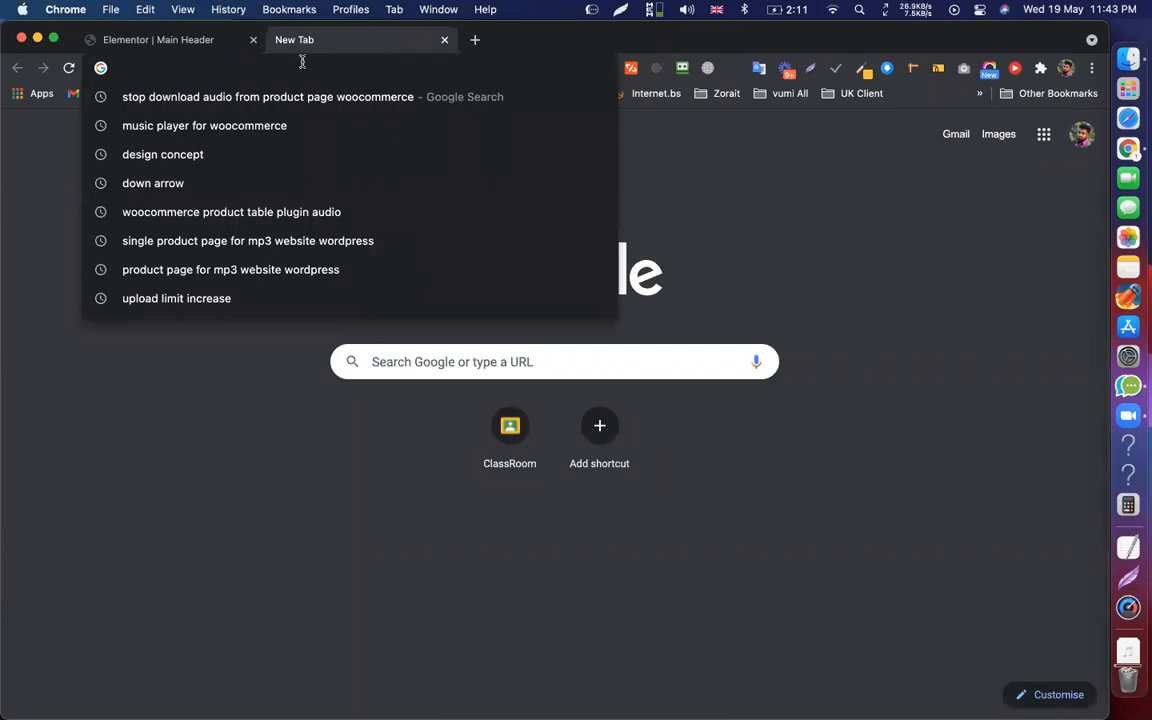
pyautogui.click(703, 395)
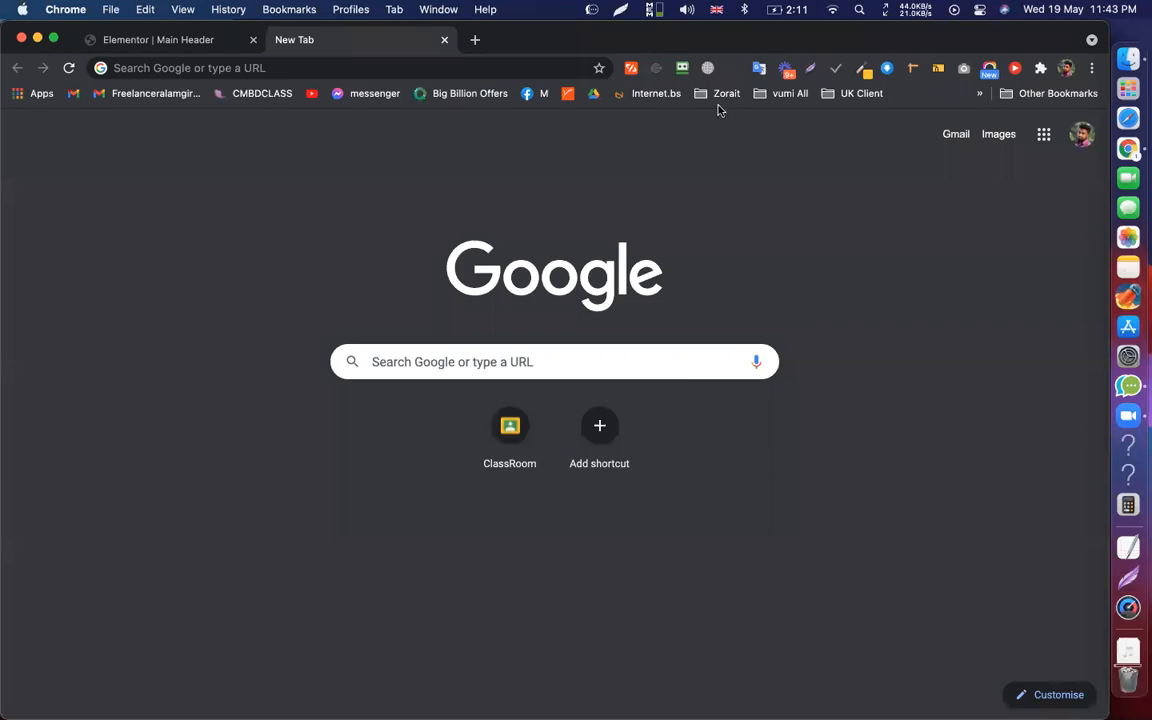
pyautogui.hotkey('ctrl', 'shift', 'Tab')
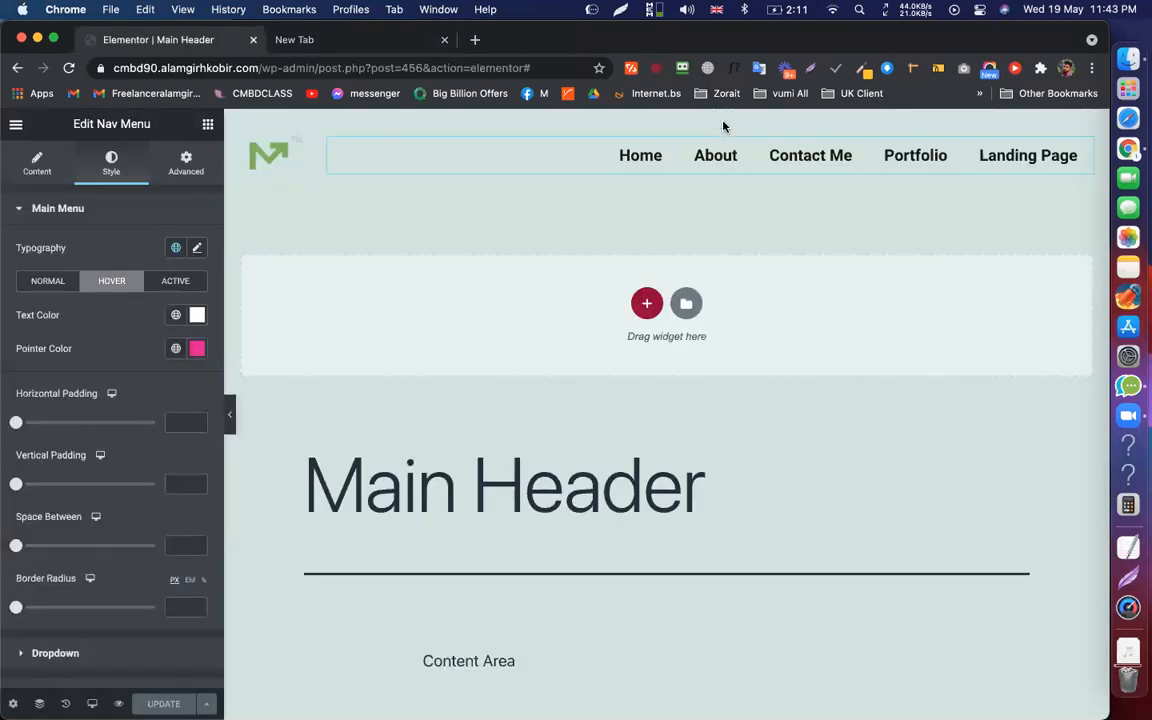
pyautogui.scroll(-4, 724, 126)
pyautogui.scroll(4, 828, 265)
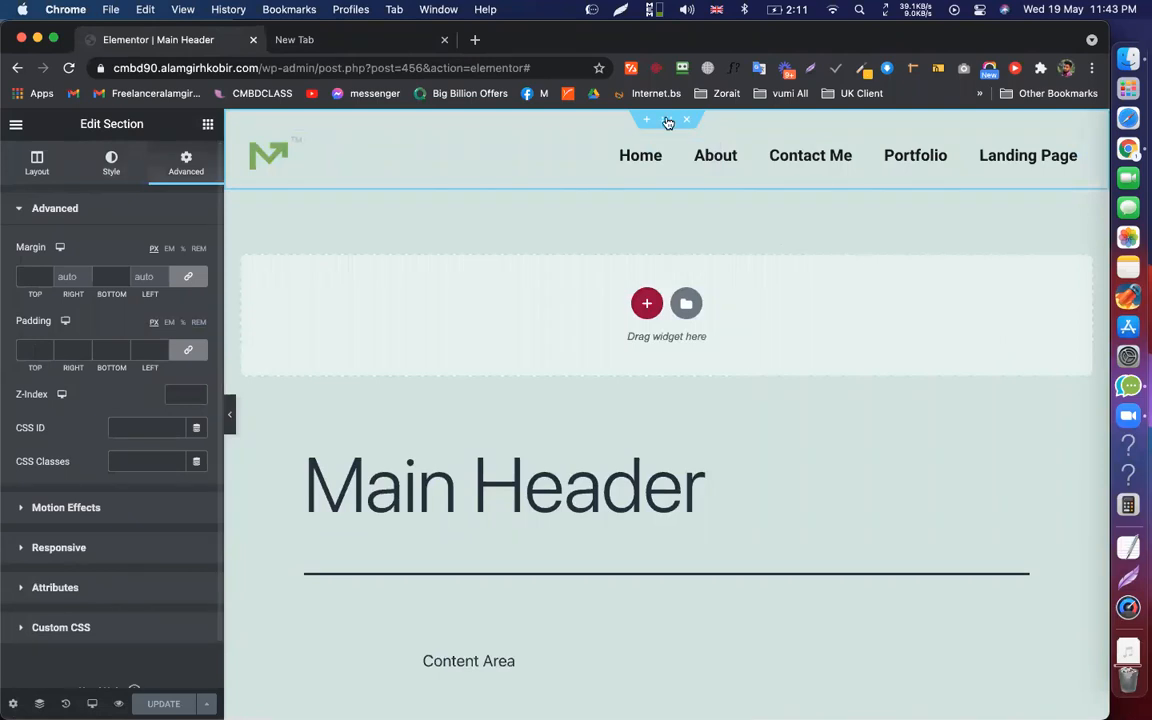
# Set the Main Header section's Sticky motion effect to Top and update the header
pyautogui.click(61, 510)
pyautogui.click(141, 333)
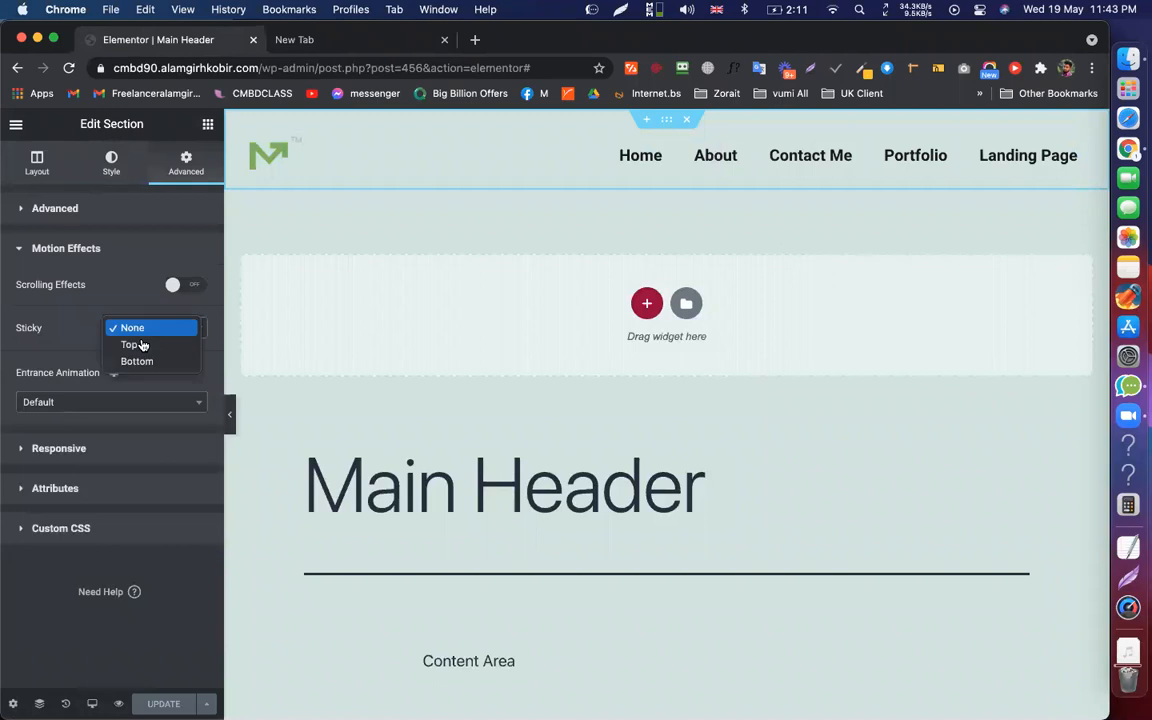
pyautogui.click(140, 344)
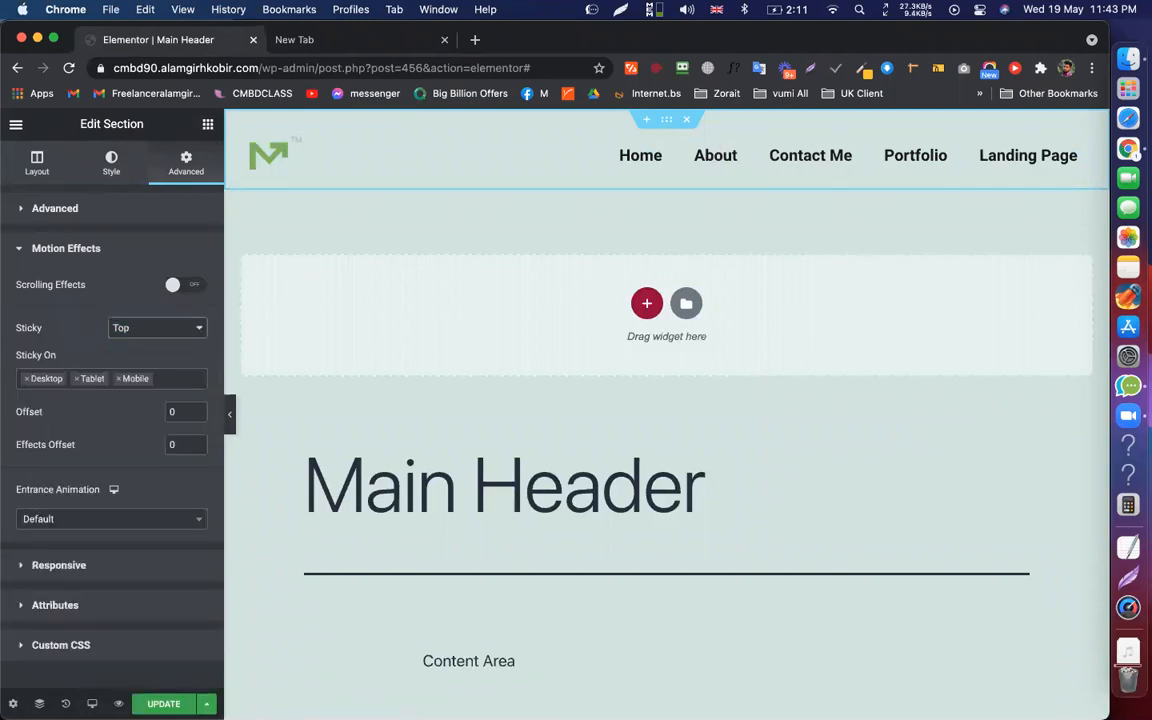
pyautogui.click(164, 703)
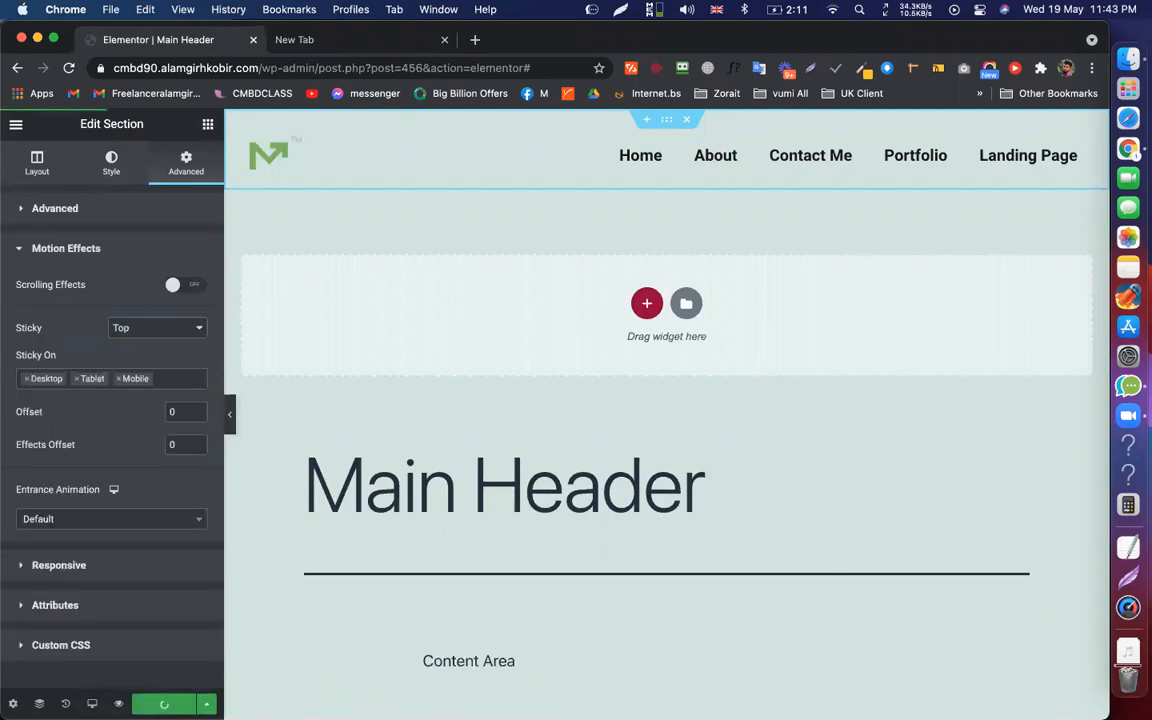
pyautogui.click(15, 124)
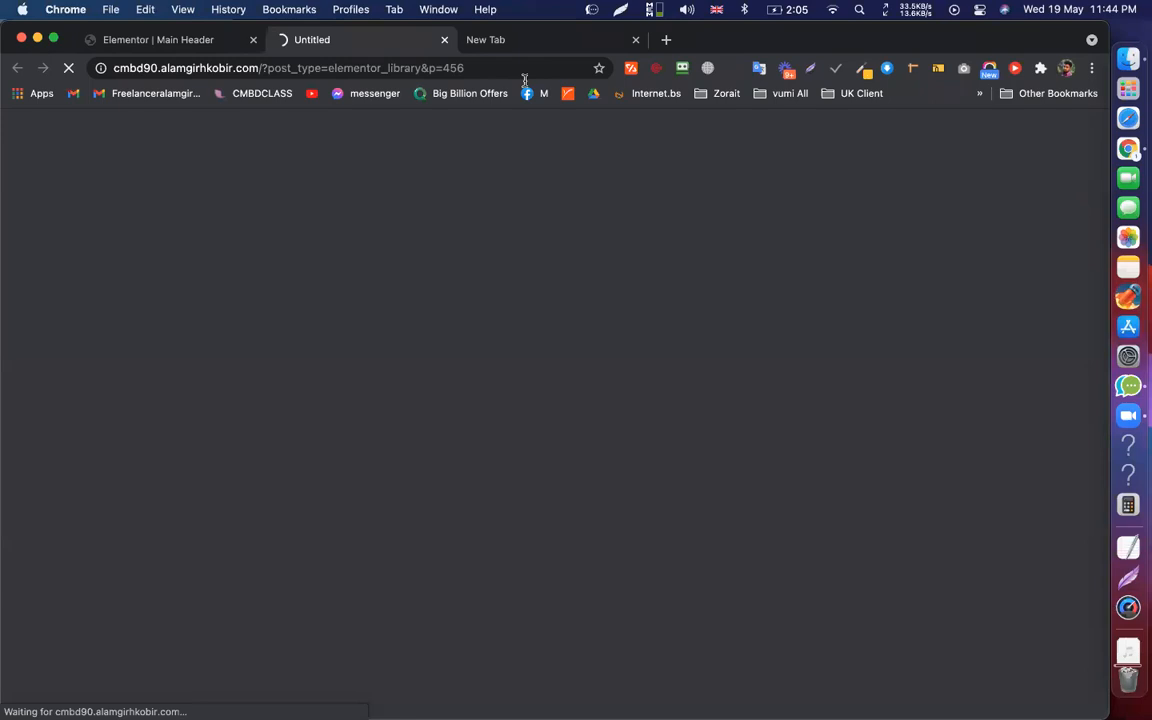
pyautogui.press('BackSpace')
pyautogui.press('Return')
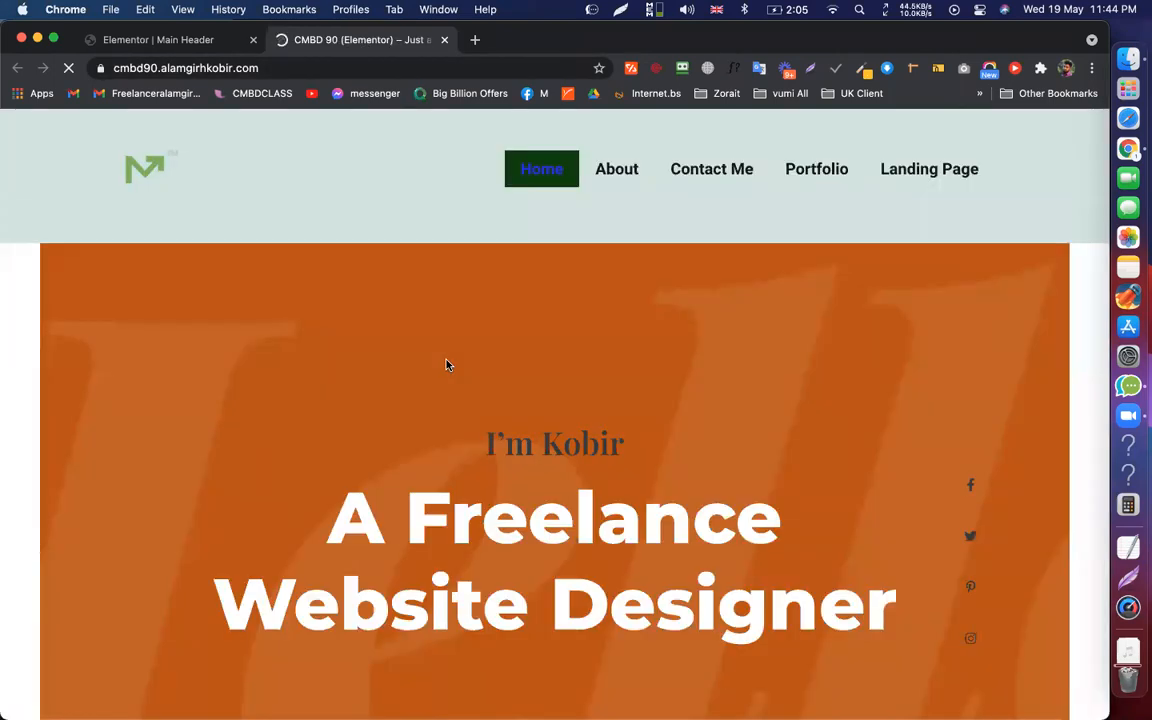
pyautogui.scroll(-2, 447, 365)
pyautogui.scroll(-2, 485, 362)
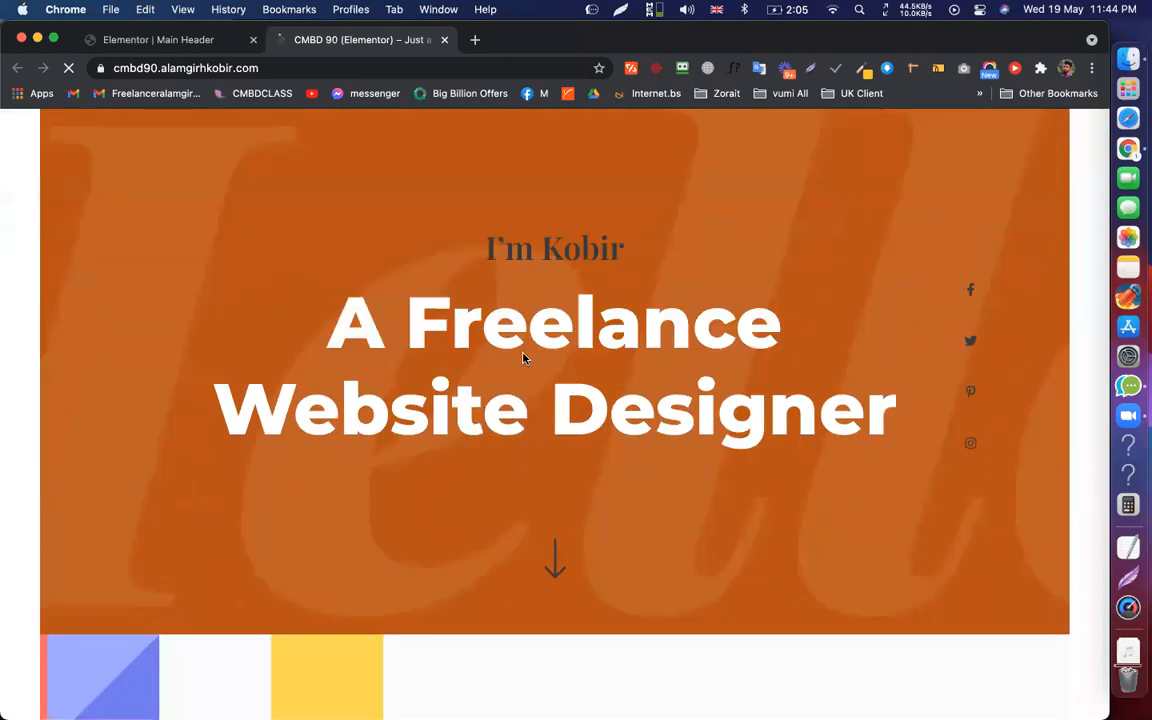
pyautogui.scroll(-5, 524, 359)
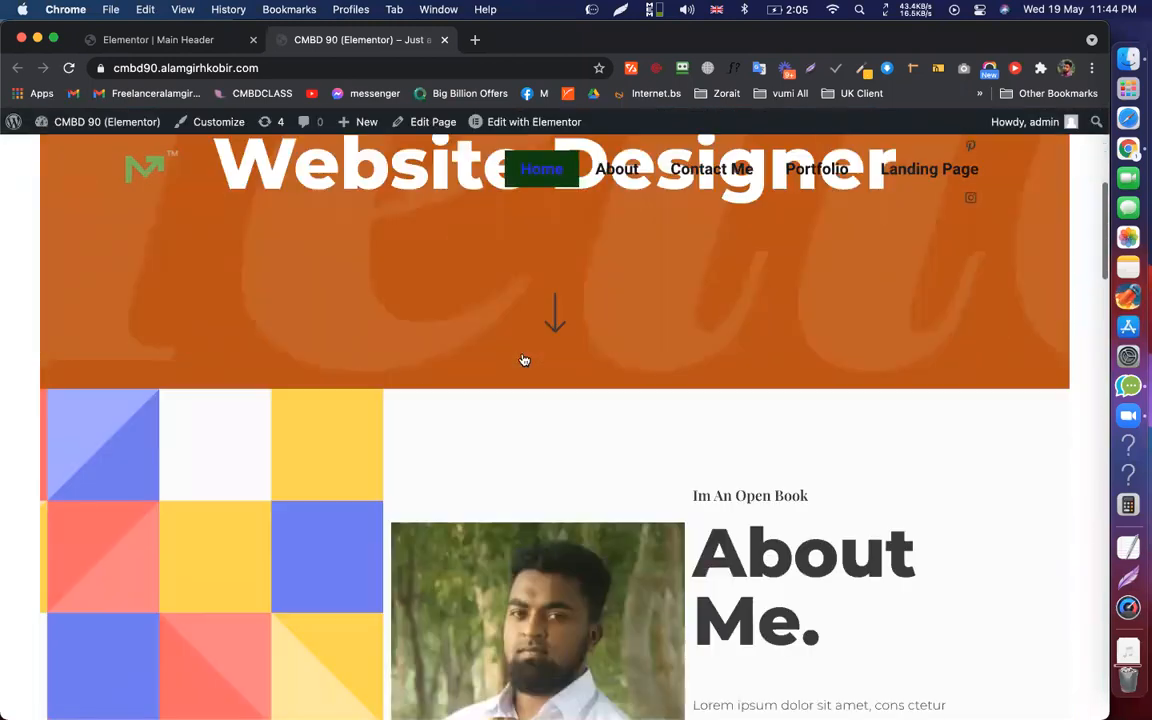
pyautogui.scroll(-5, 523, 359)
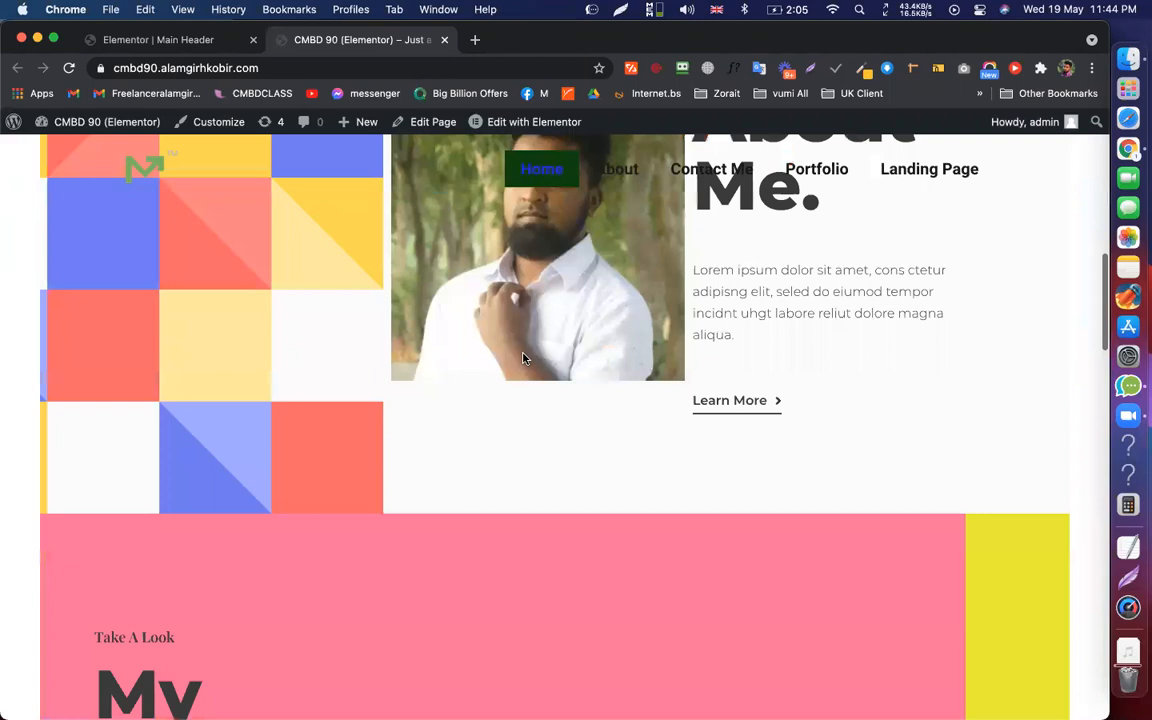
pyautogui.scroll(-8, 523, 359)
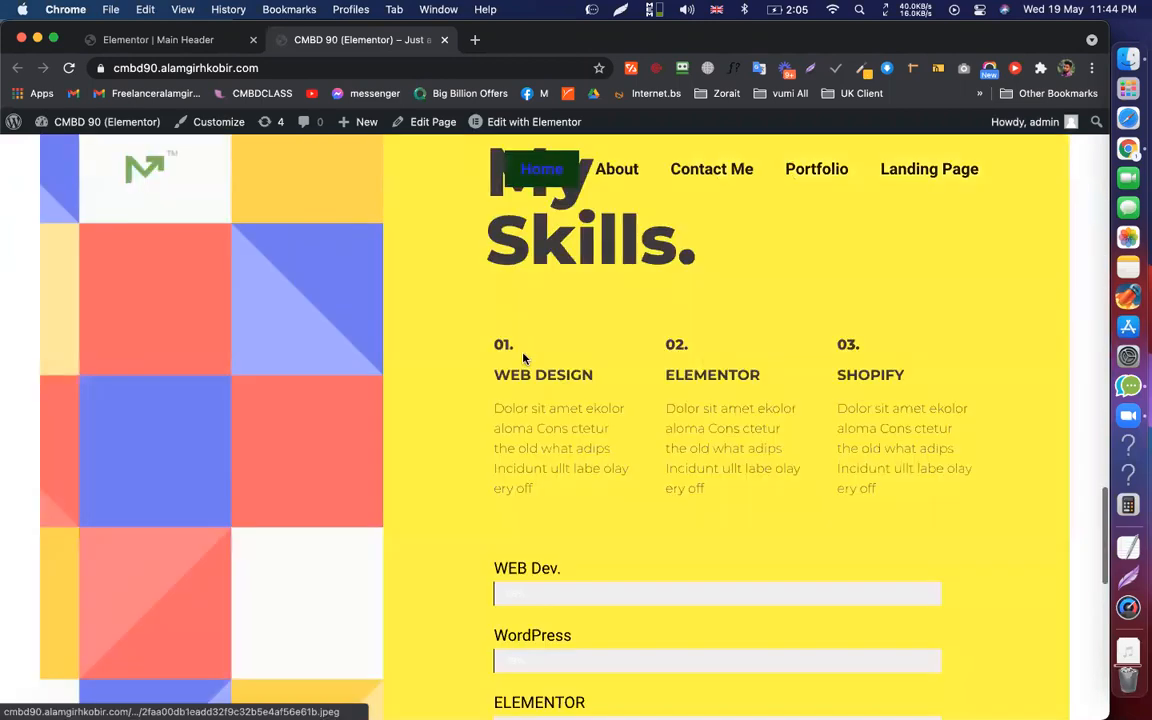
pyautogui.scroll(15, 523, 359)
pyautogui.scroll(-20, 523, 359)
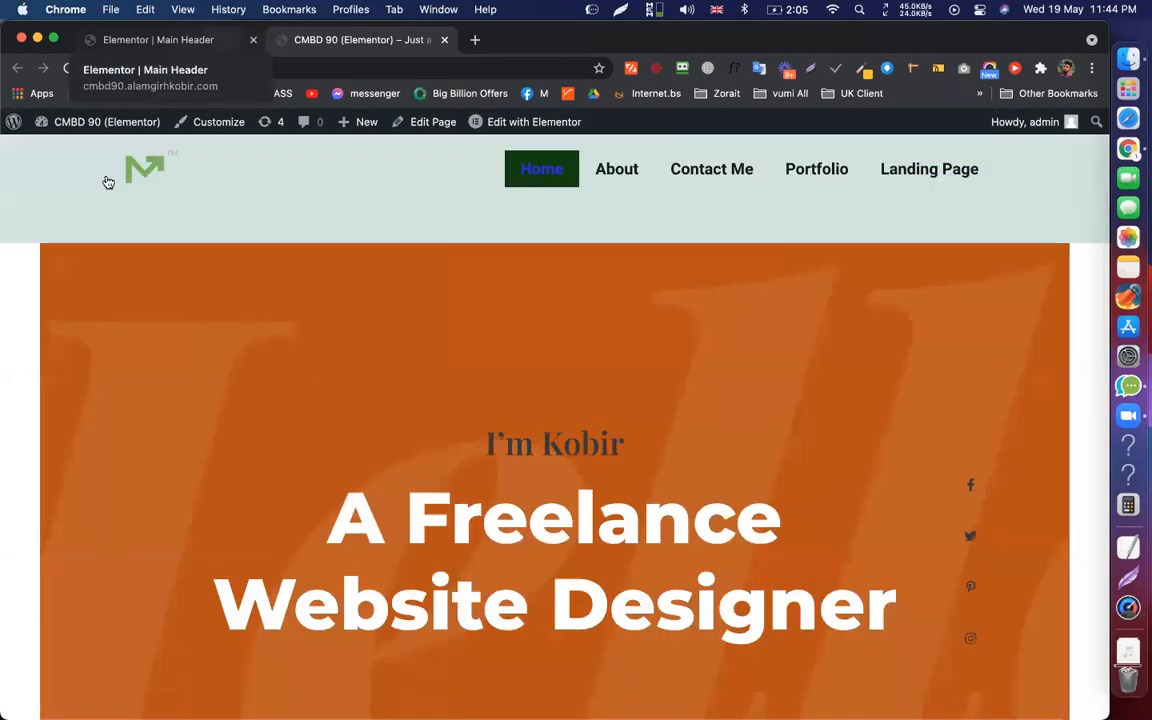
# Give the header section a Classic white background, update it, and view the live site
pyautogui.click(158, 40)
pyautogui.click(667, 119)
pyautogui.click(110, 170)
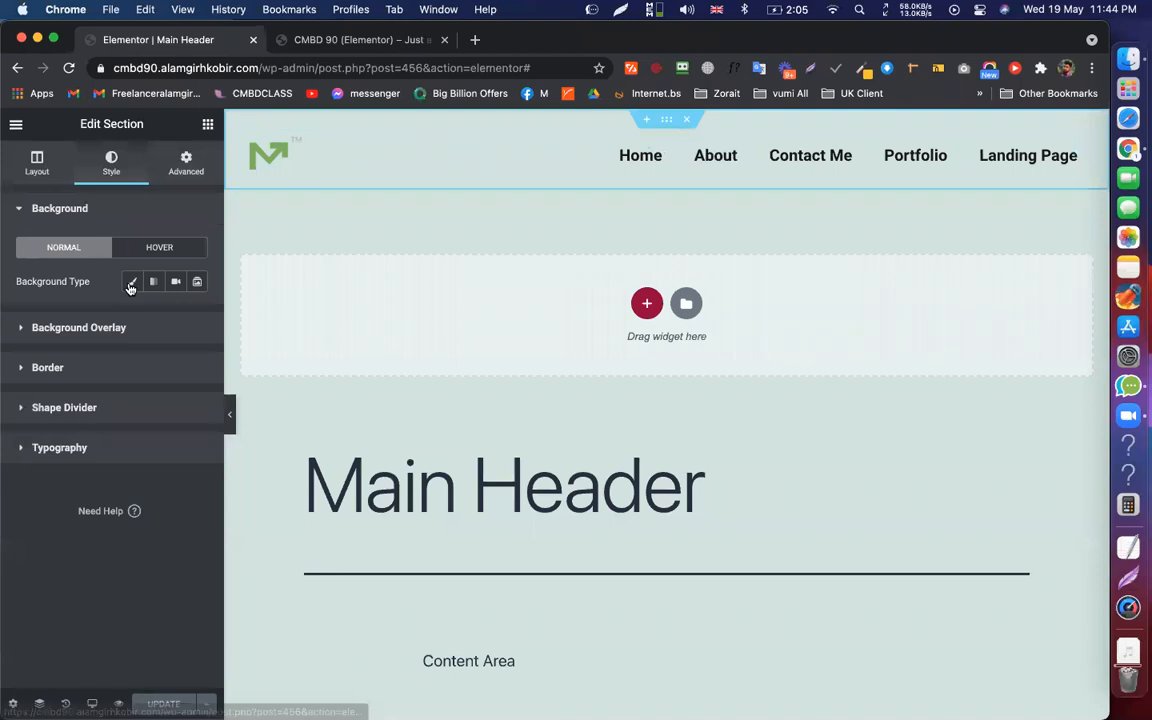
pyautogui.click(132, 281)
pyautogui.click(197, 315)
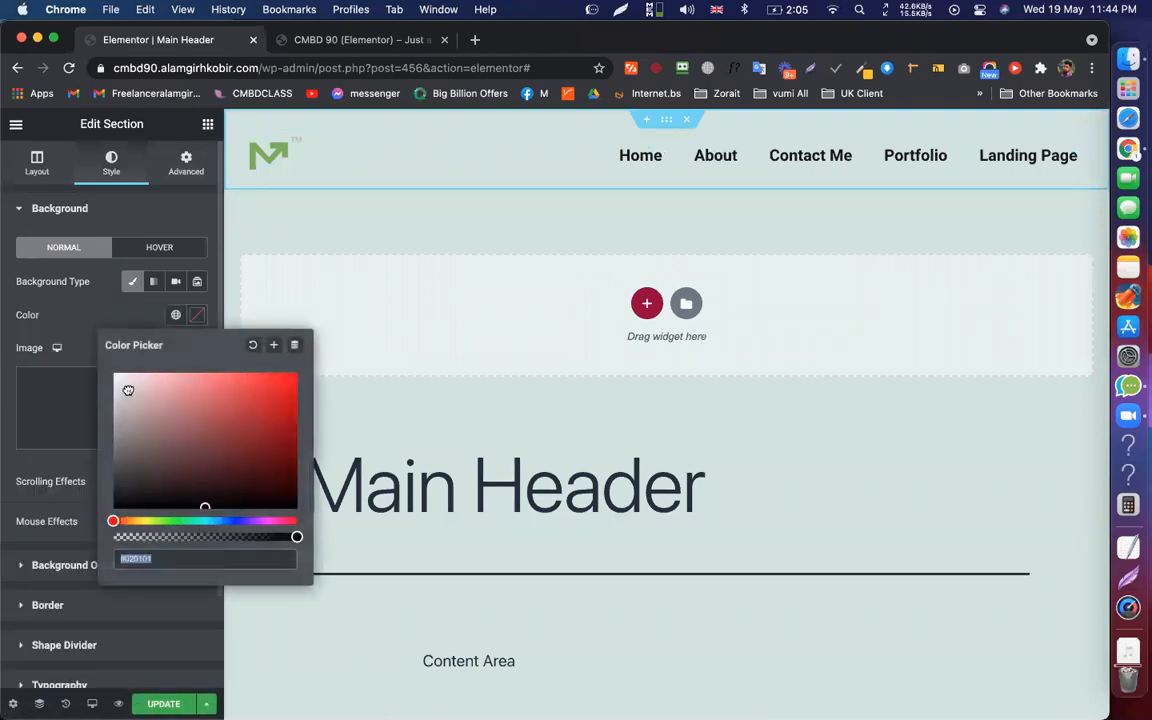
pyautogui.click(128, 393)
pyautogui.press('Escape')
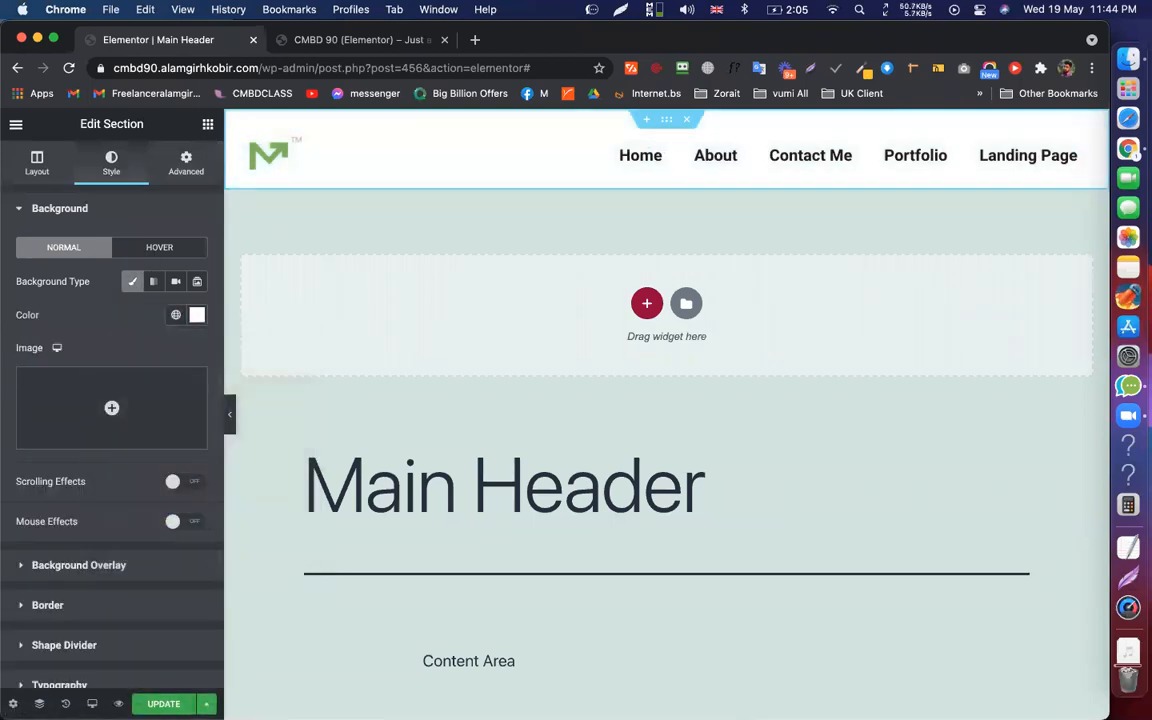
pyautogui.press('super+s')
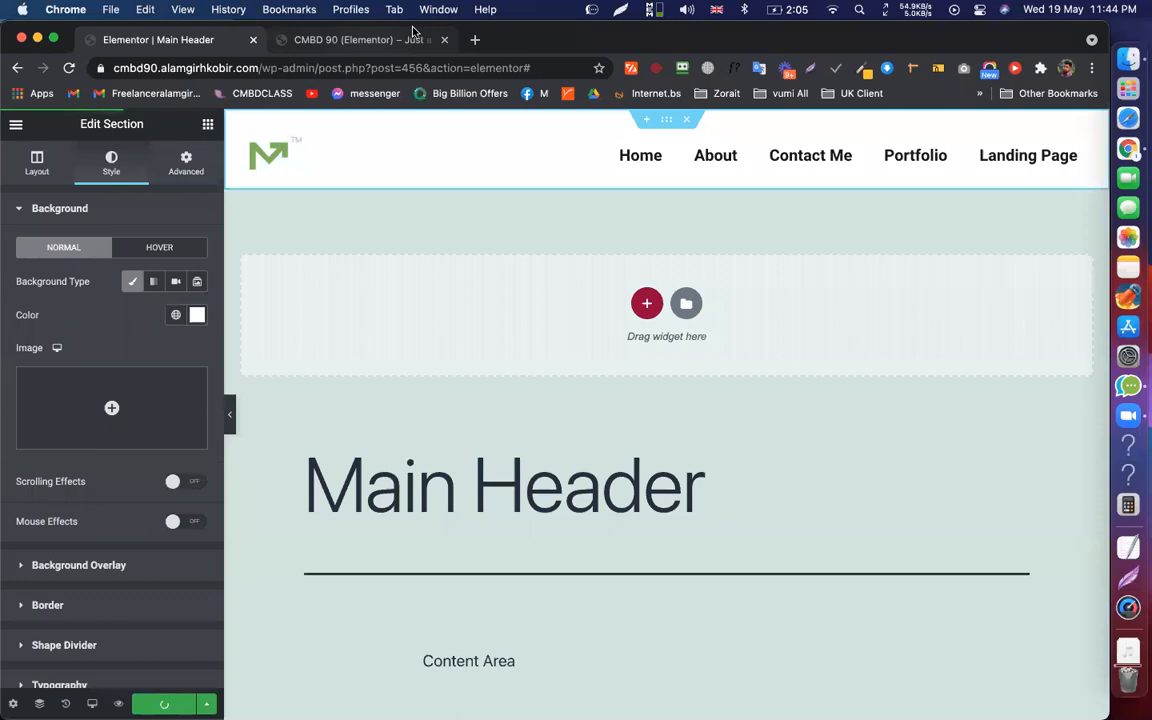
pyautogui.click(343, 40)
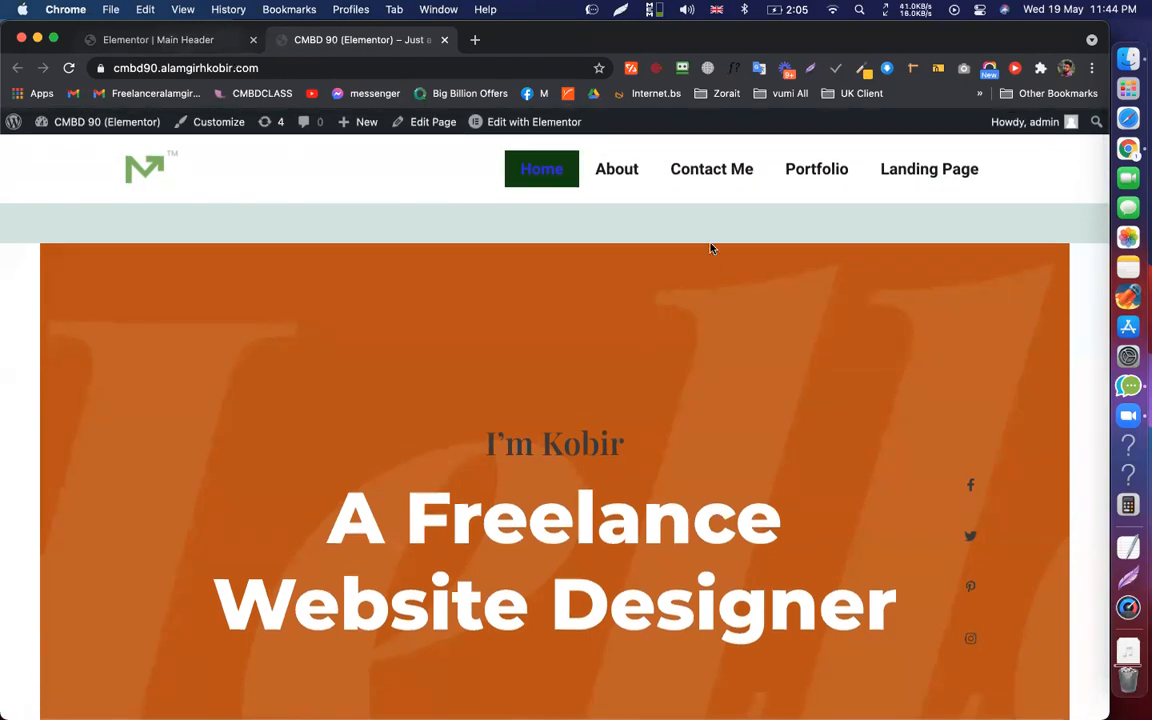
# Scroll the live homepage to confirm the white header stays pinned, then return to the editor
pyautogui.hotkey('ctrl', 'shift', 'Tab')
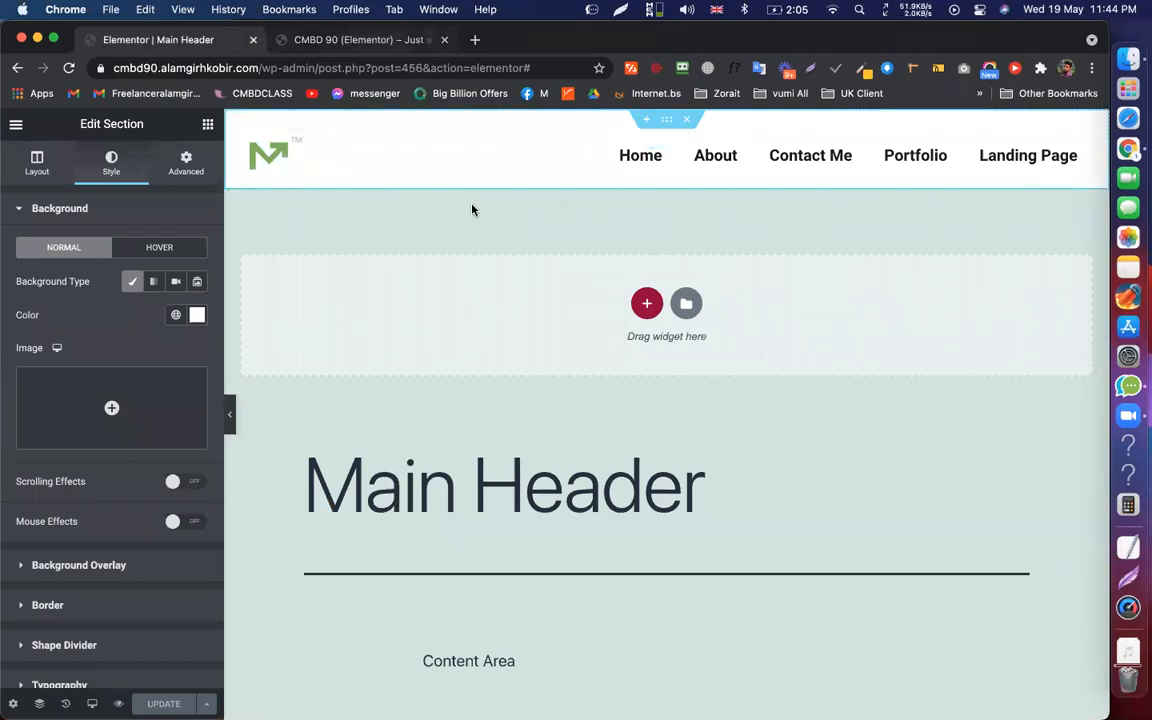
pyautogui.hotkey('ctrl', 'Tab')
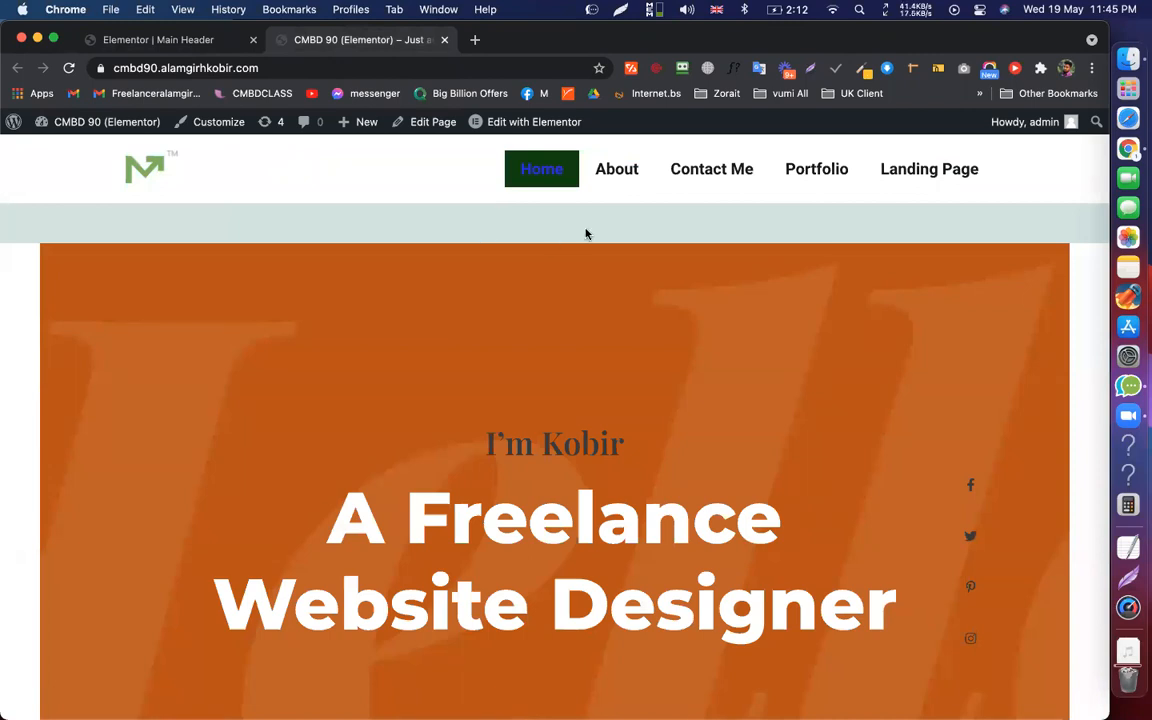
pyautogui.scroll(-15, 586, 234)
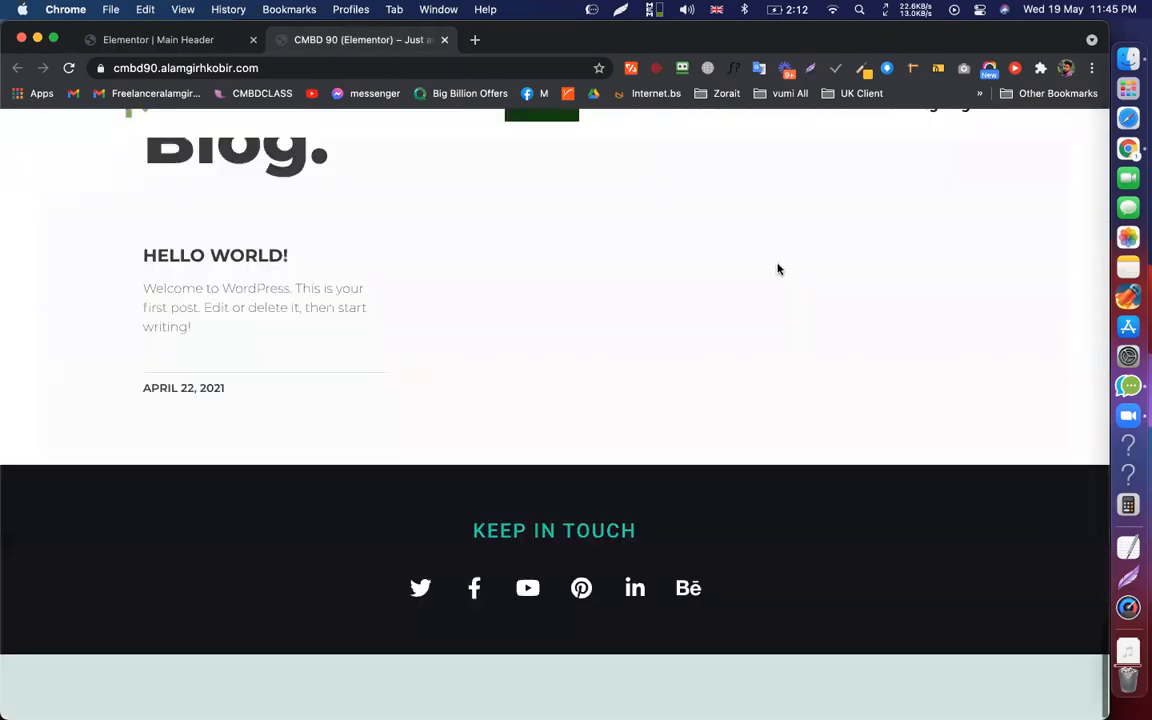
pyautogui.scroll(10, 1080, 210)
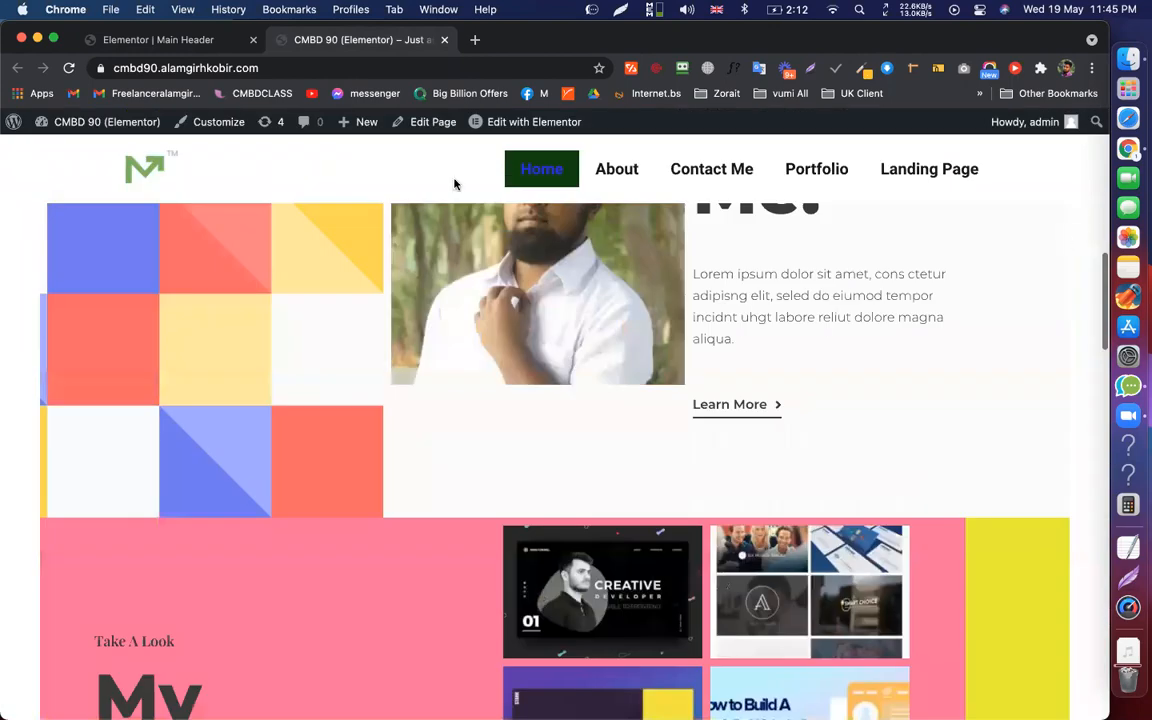
pyautogui.scroll(5, 455, 183)
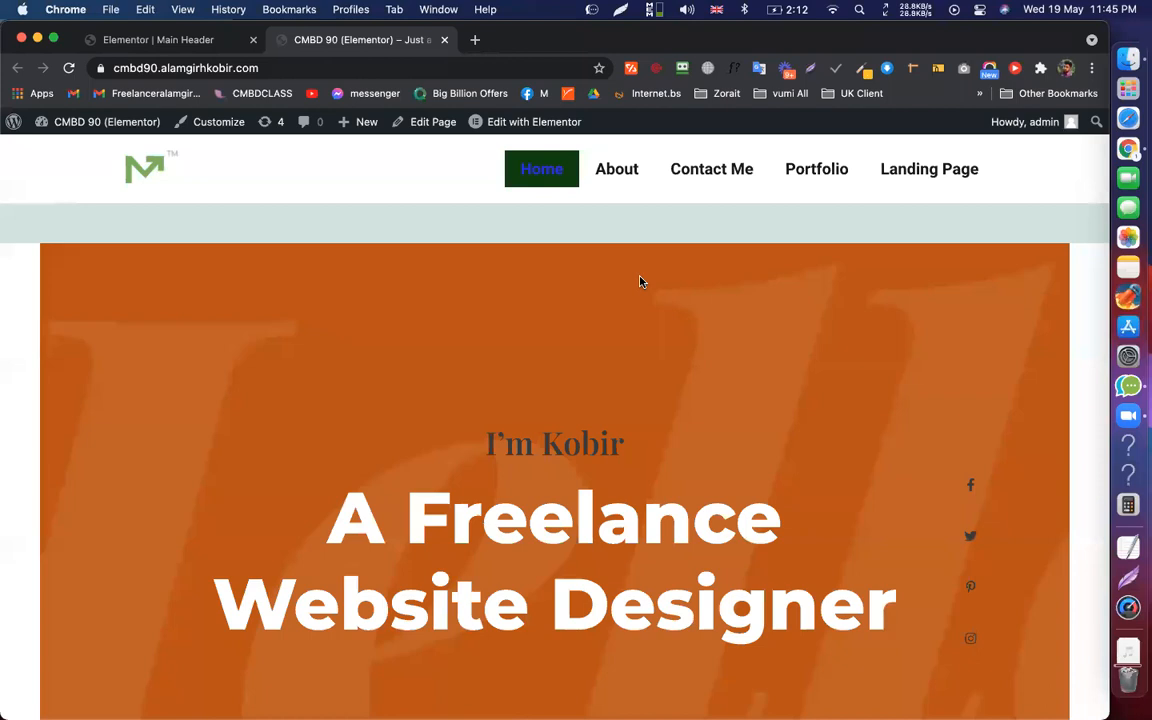
pyautogui.scroll(-1, 648, 275)
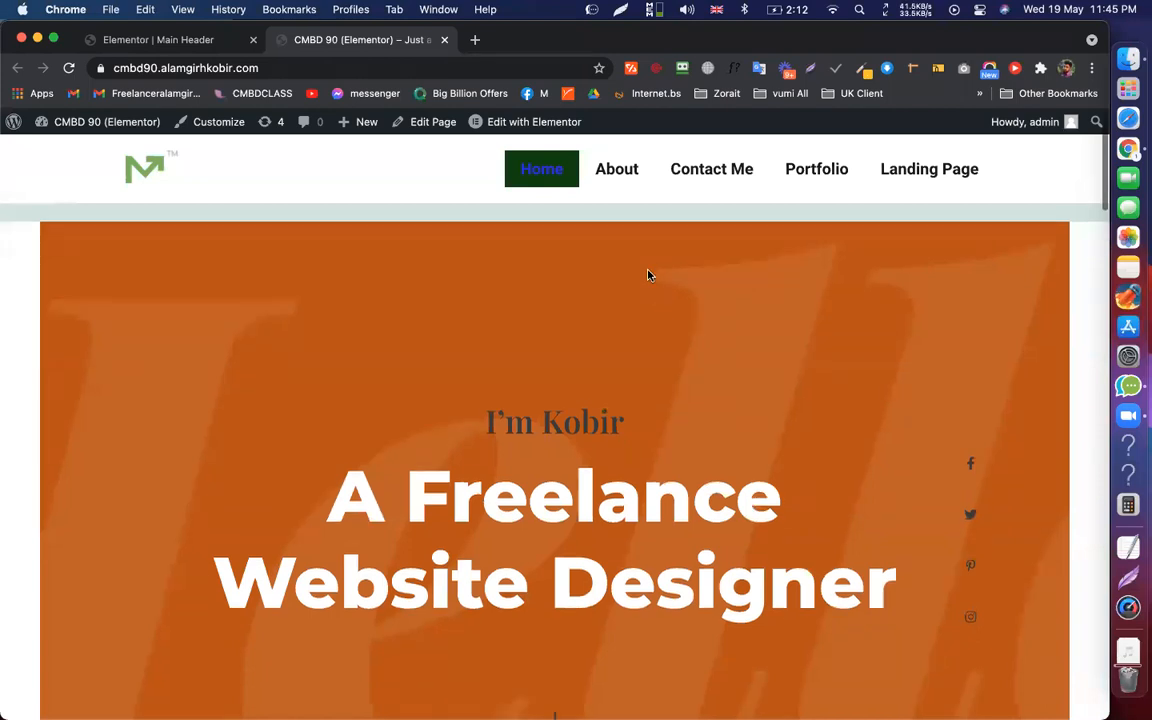
pyautogui.scroll(-2, 553, 231)
pyautogui.scroll(2, 509, 249)
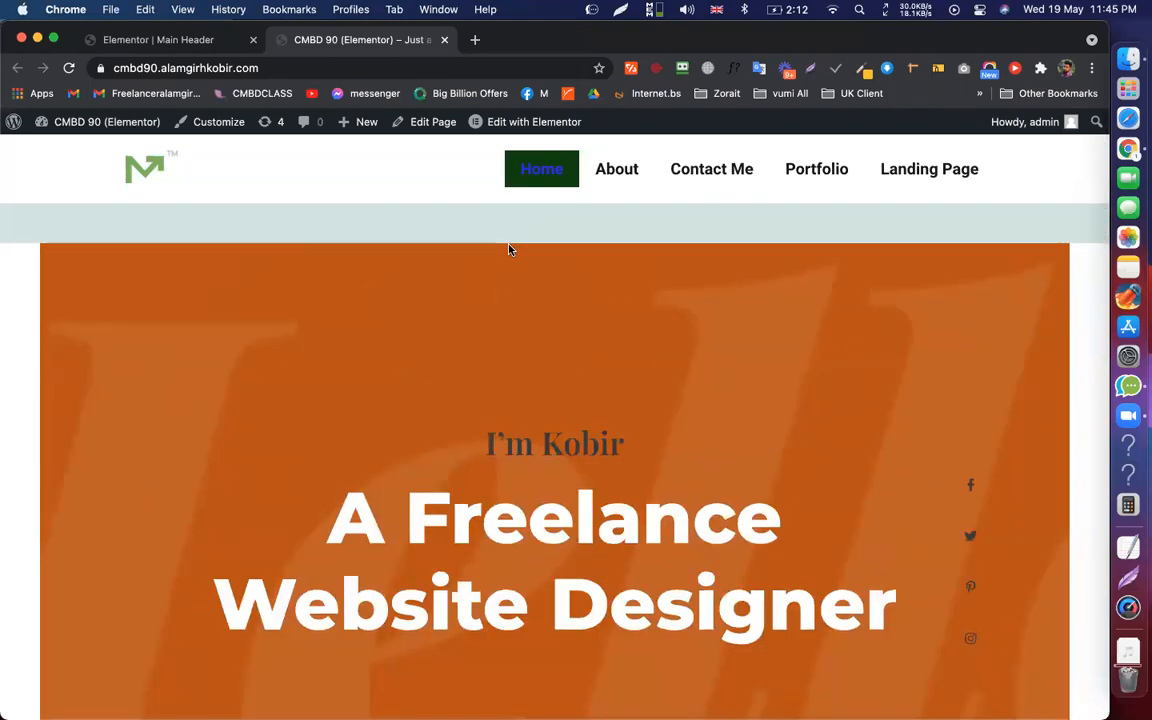
pyautogui.scroll(-3, 509, 249)
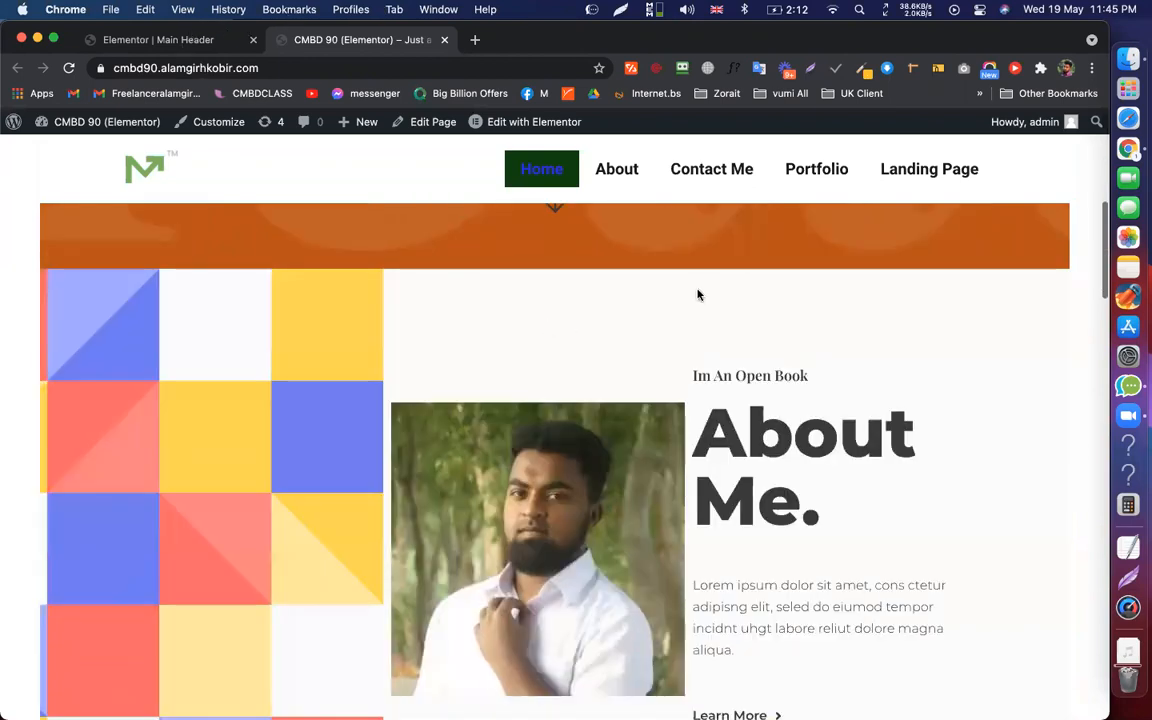
pyautogui.scroll(5, 735, 288)
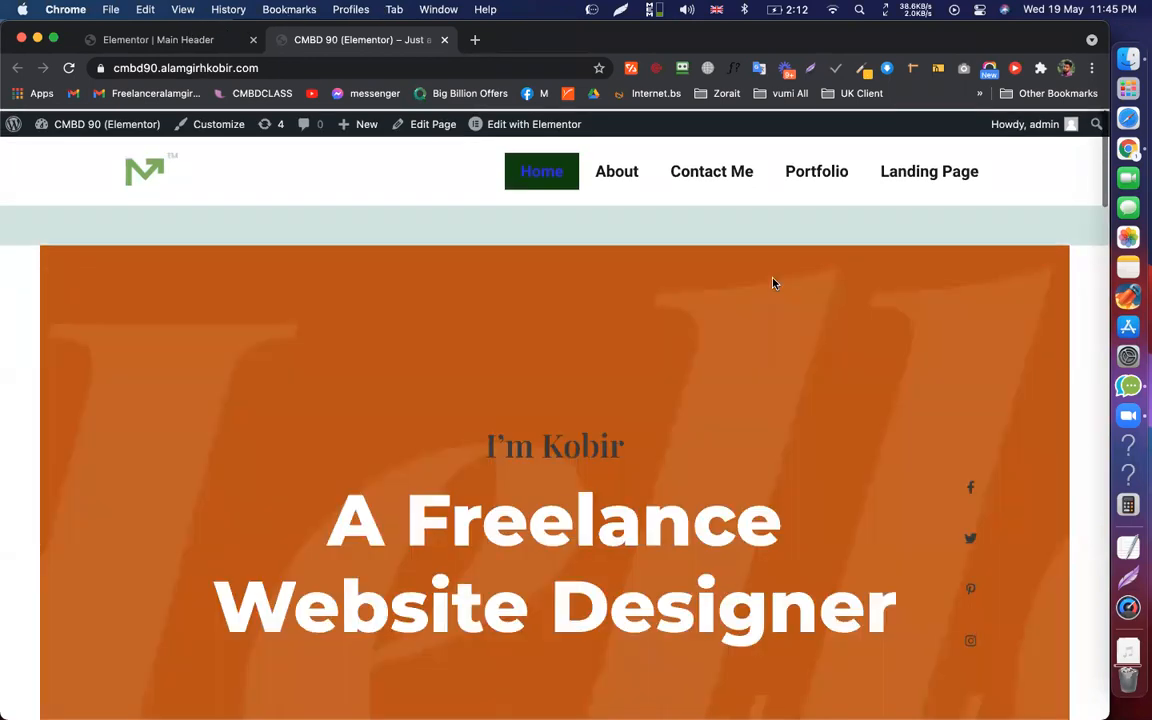
pyautogui.hotkey('ctrl', 'shift', 'Tab')
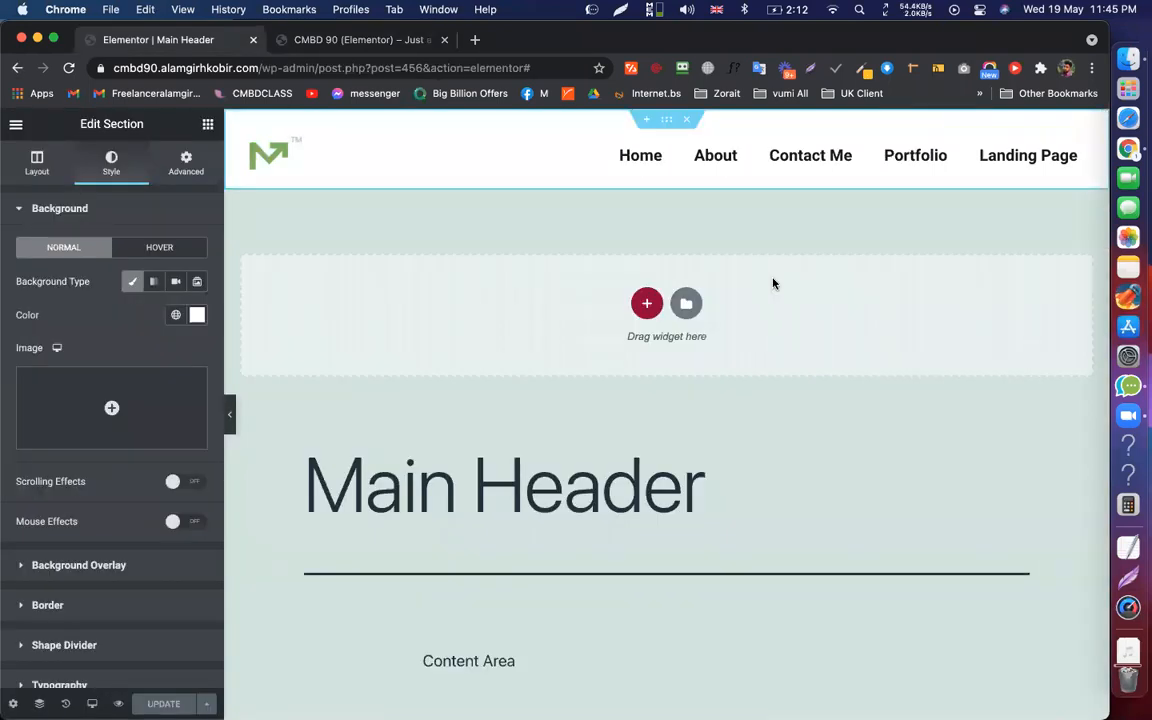
# Open the Layout tab in the header section's Edit Section panel
pyautogui.scroll(-3, 704, 245)
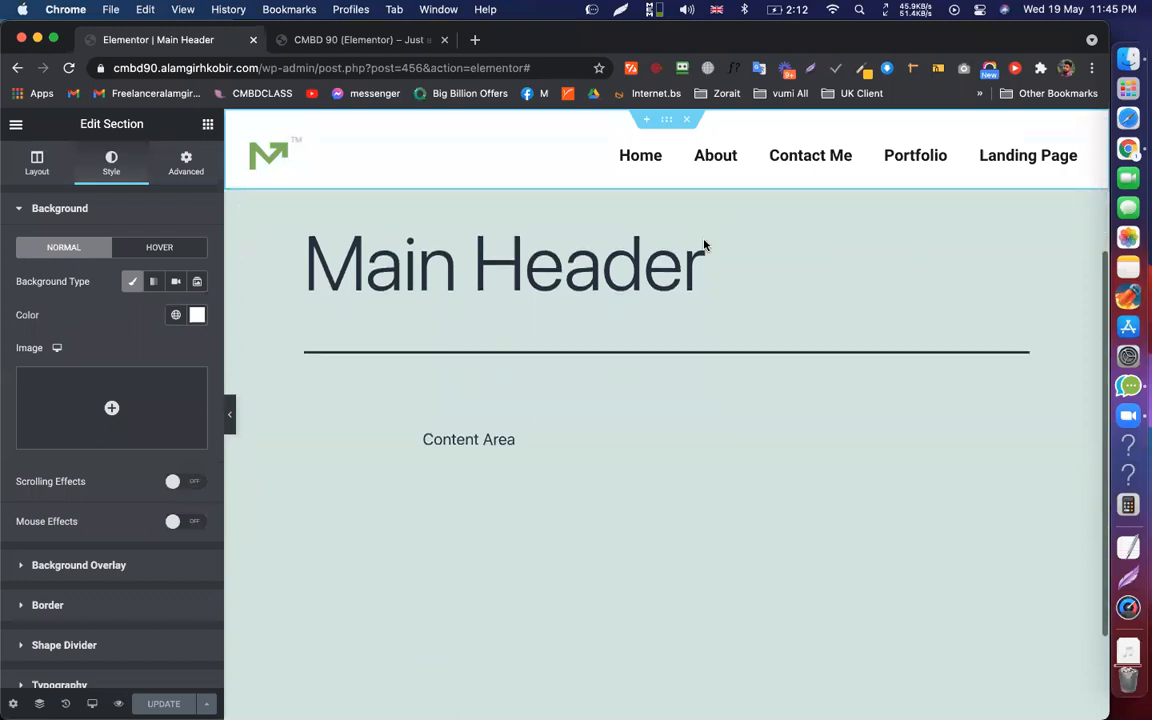
pyautogui.scroll(3, 707, 250)
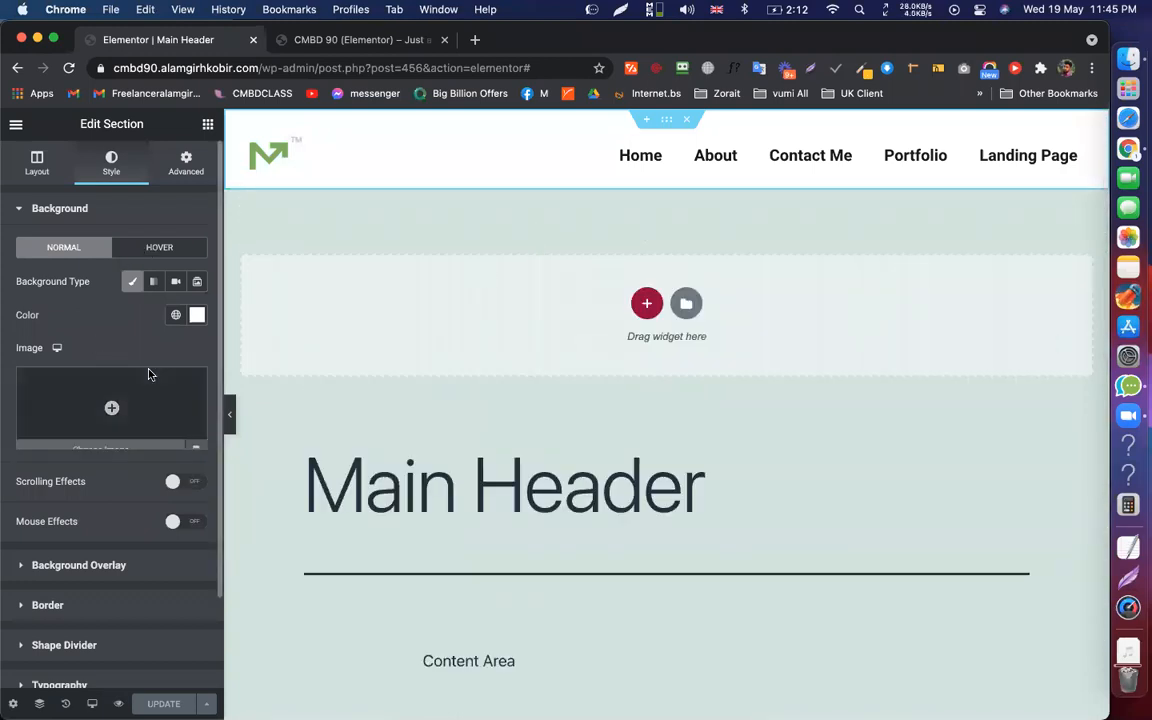
pyautogui.click(30, 152)
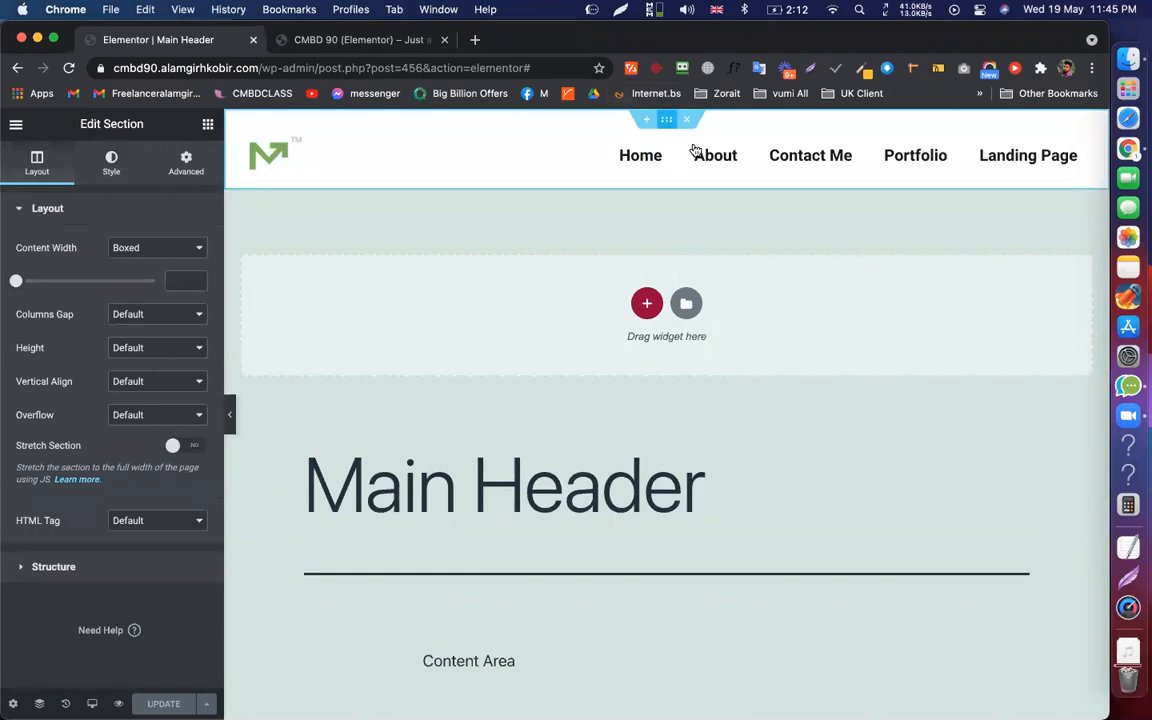
pyautogui.rightClick(664, 119)
# Duplicate the header section and open the copy's Advanced margin settings
pyautogui.click(690, 152)
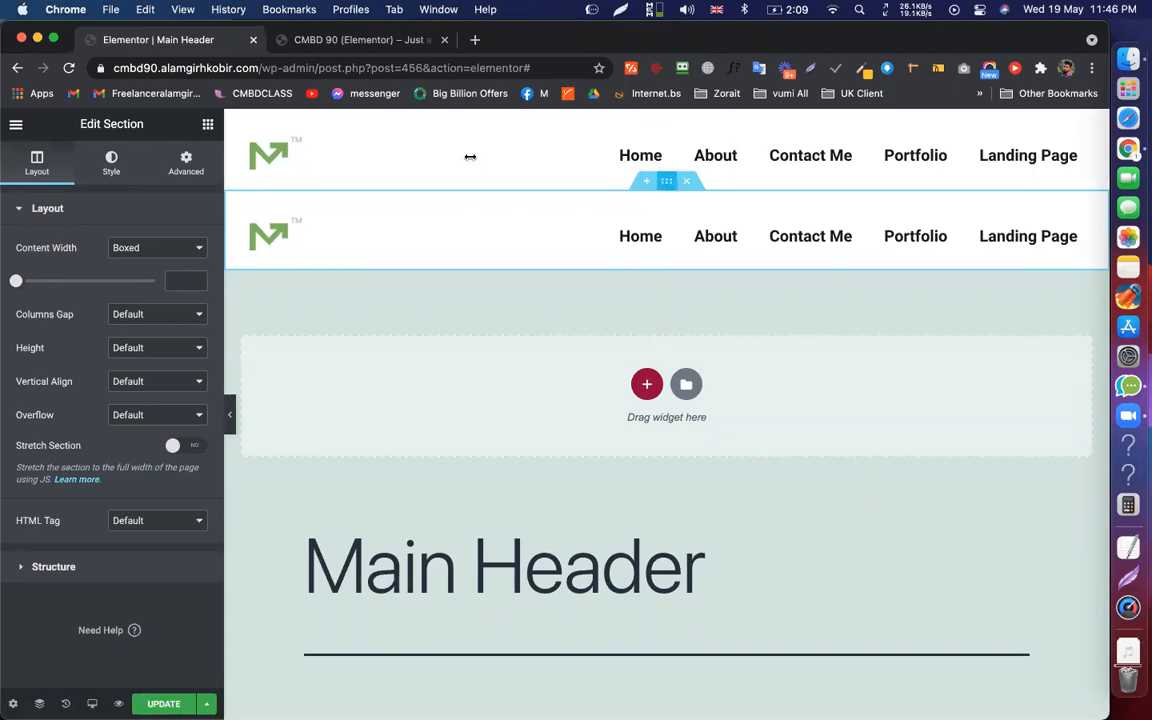
pyautogui.click(184, 172)
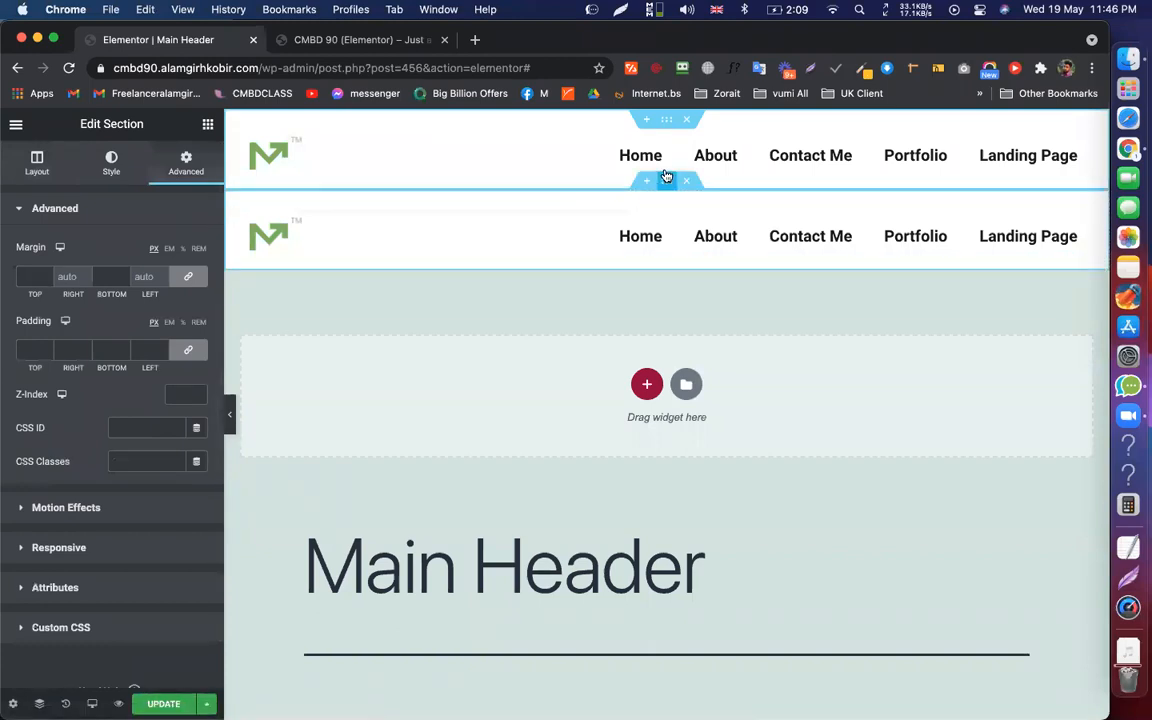
pyautogui.click(666, 181)
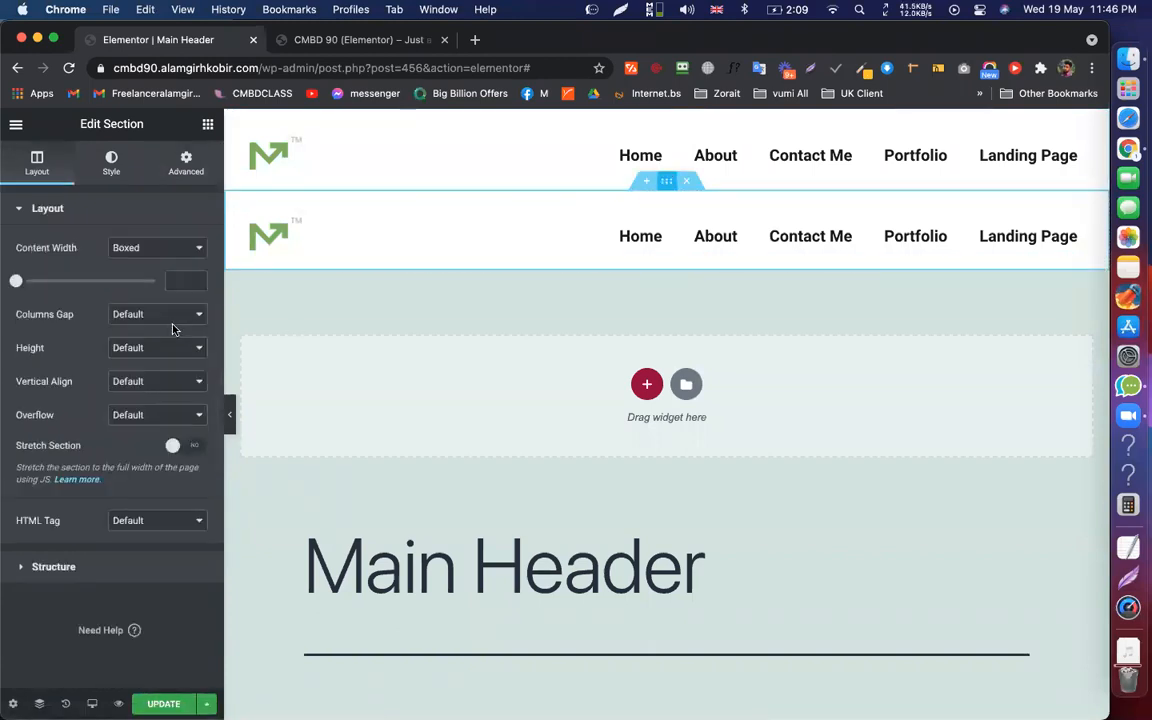
pyautogui.click(176, 184)
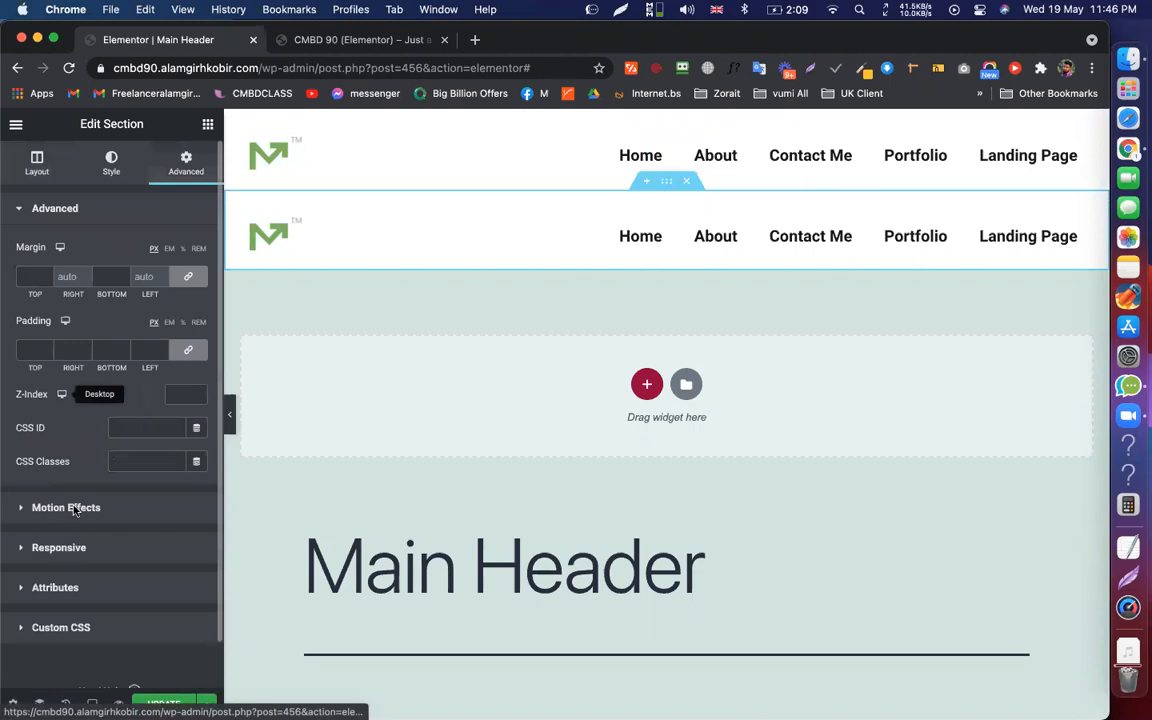
pyautogui.click(100, 507)
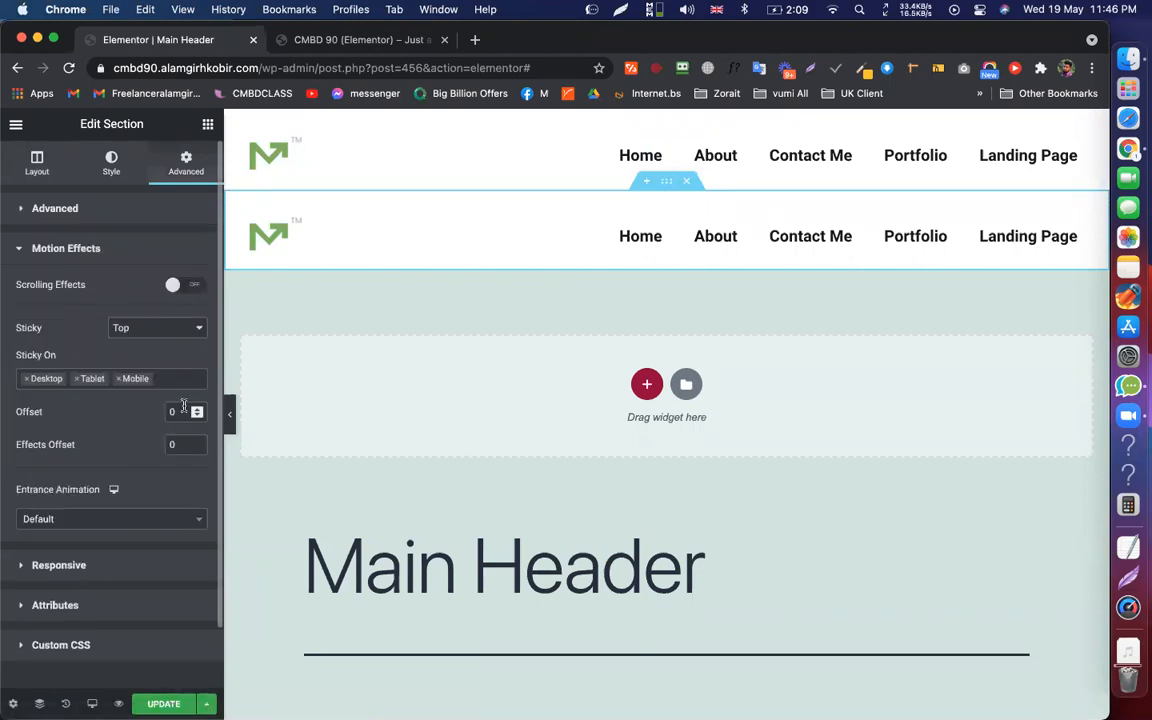
pyautogui.moveTo(665, 182); pyautogui.dragTo(665, 182)
pyautogui.click(55, 208)
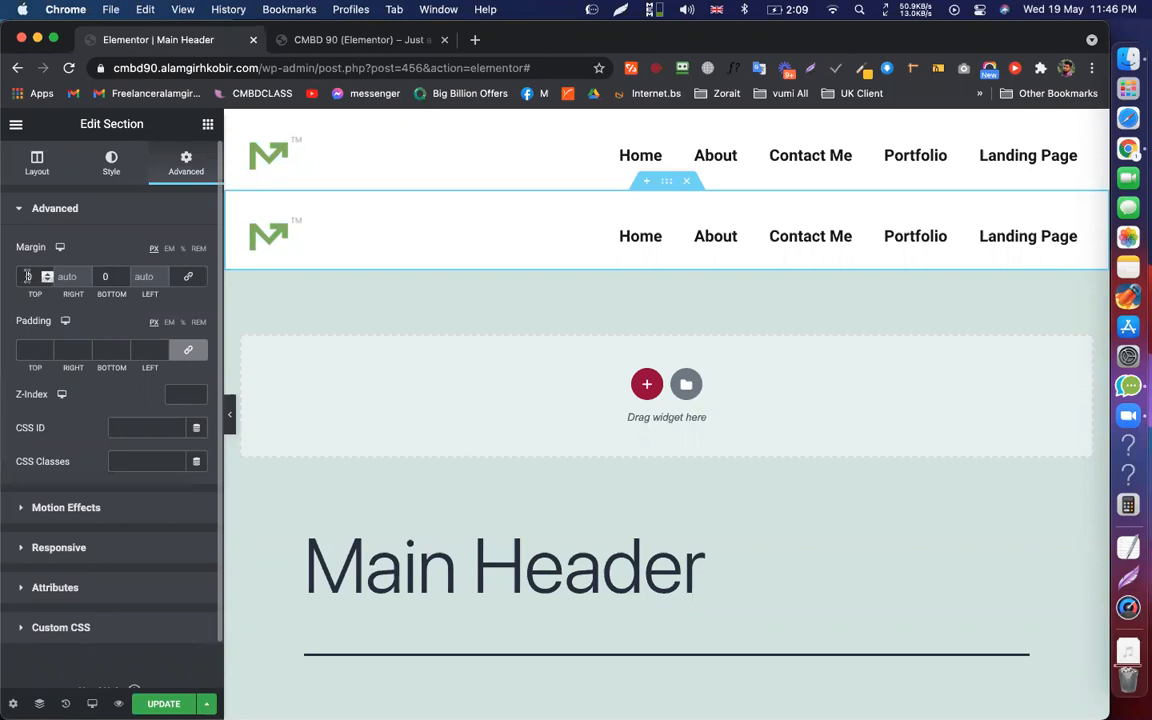
# Set the copied header section's top margin to -100 and preview the result
pyautogui.click(27, 276)
pyautogui.write('-100')
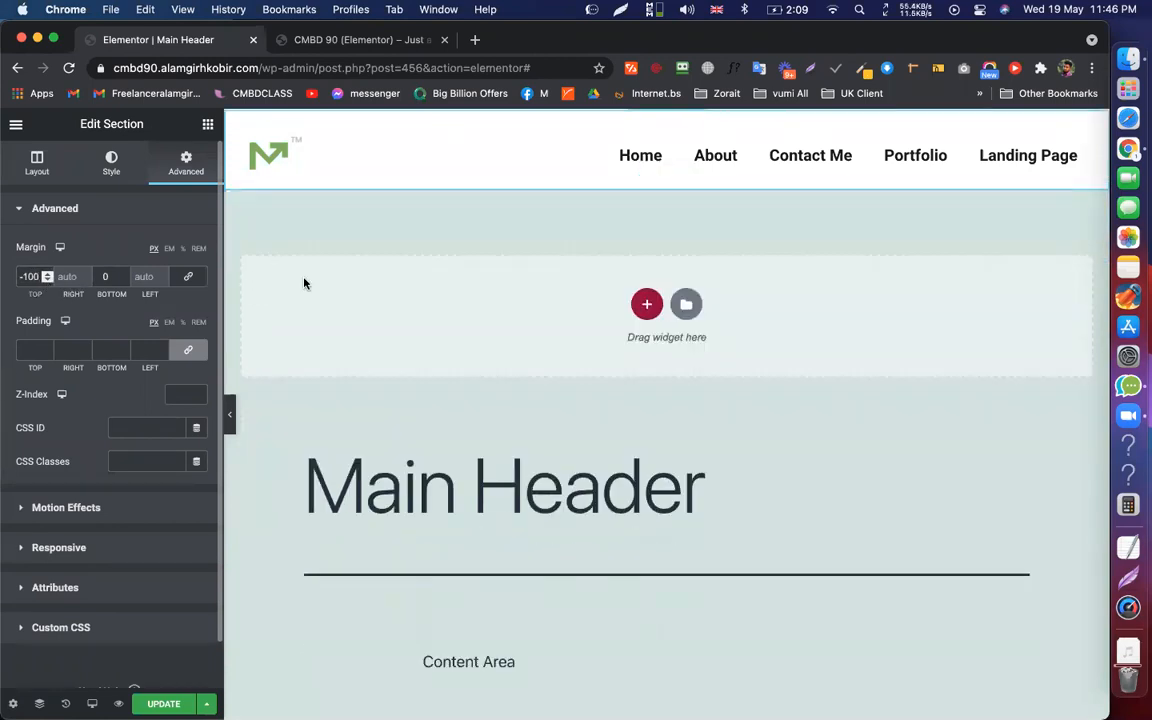
pyautogui.click(232, 416)
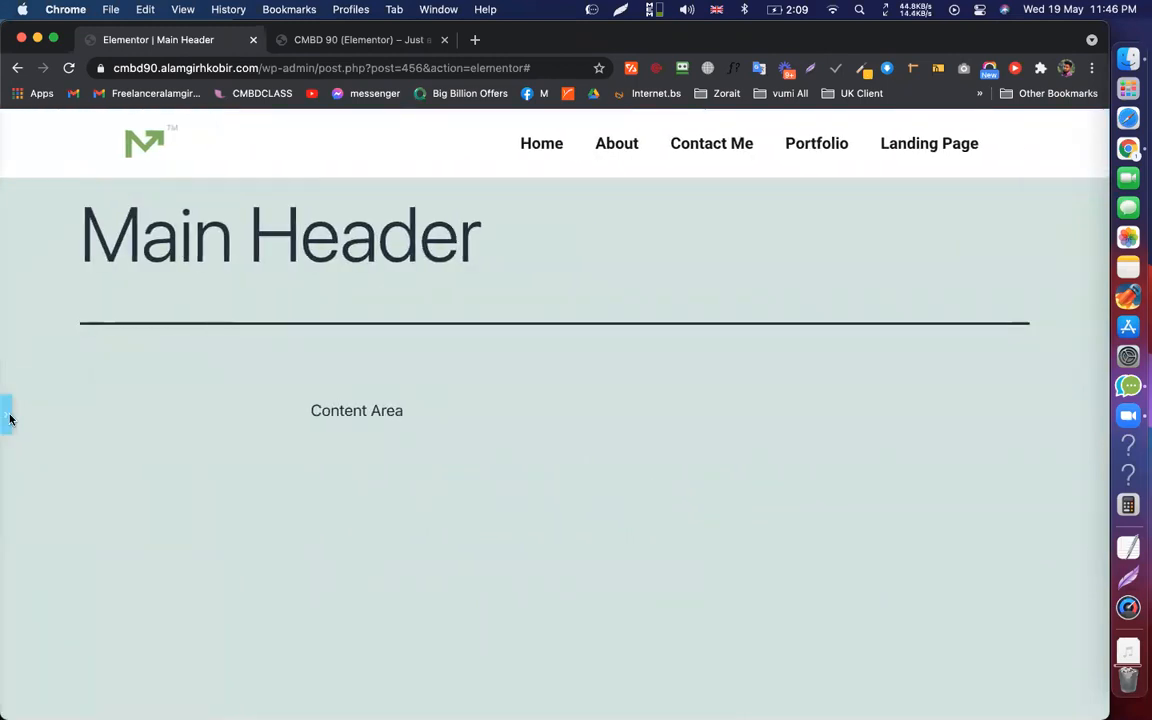
pyautogui.click(8, 414)
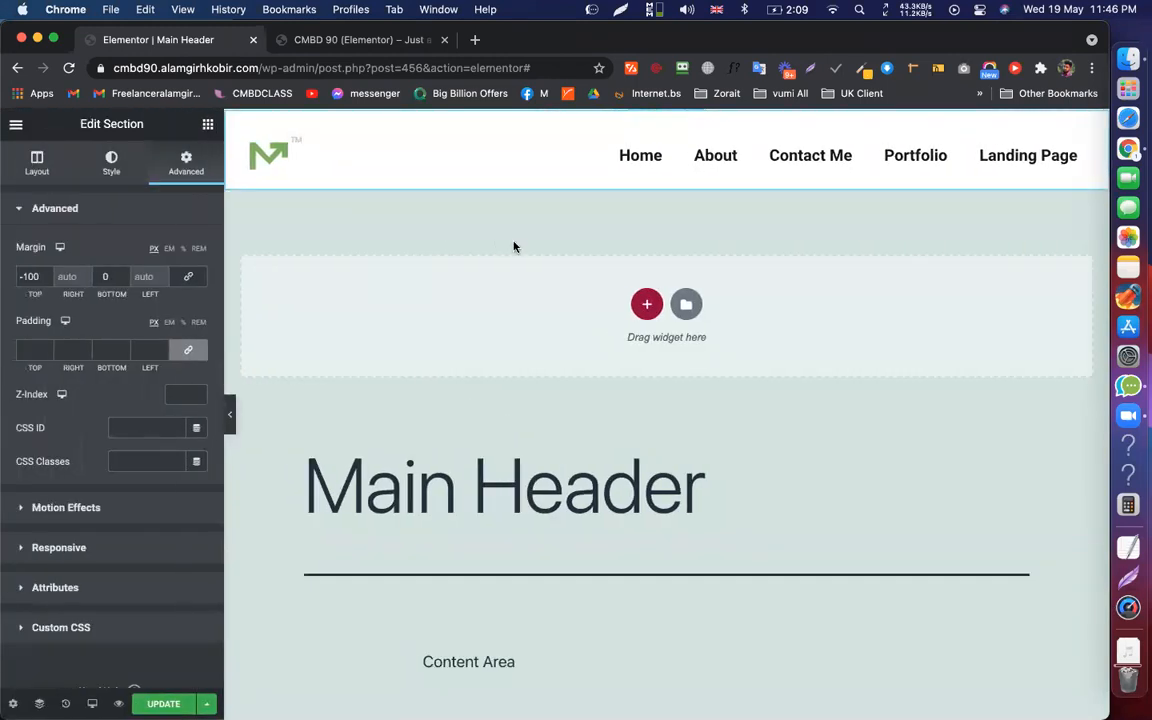
pyautogui.scroll(-1, 514, 247)
pyautogui.scroll(1, 514, 247)
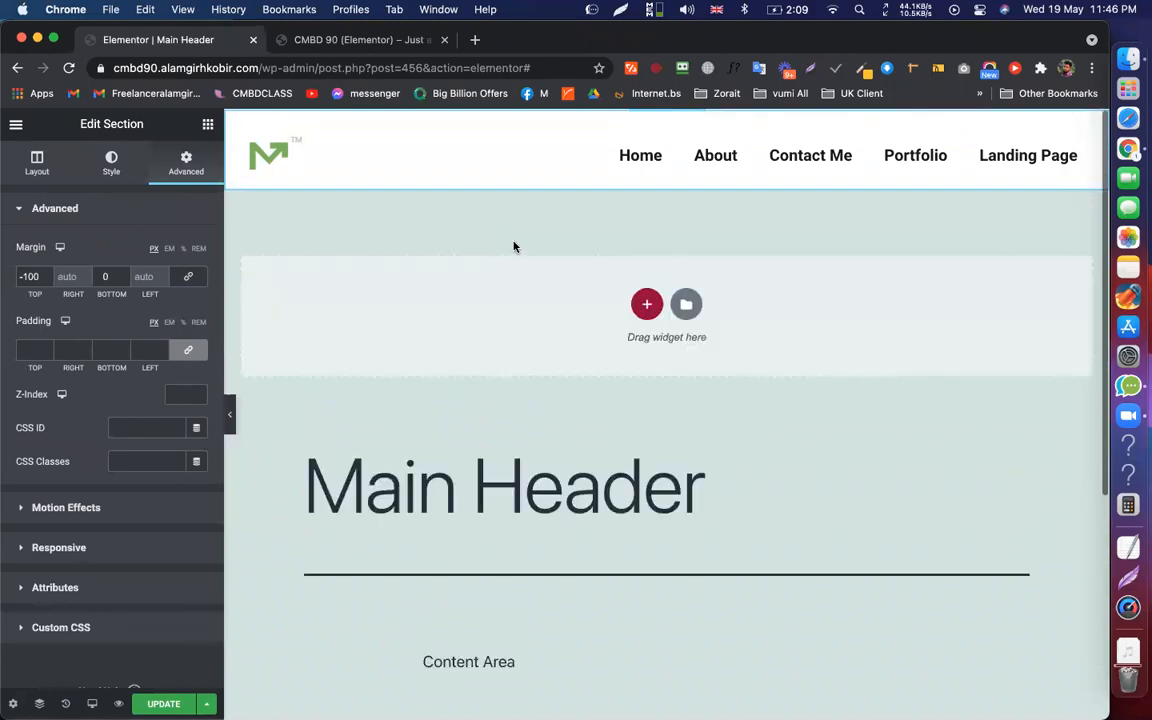
# Change the top header section's Sticky setting from Top to None
pyautogui.click(669, 118)
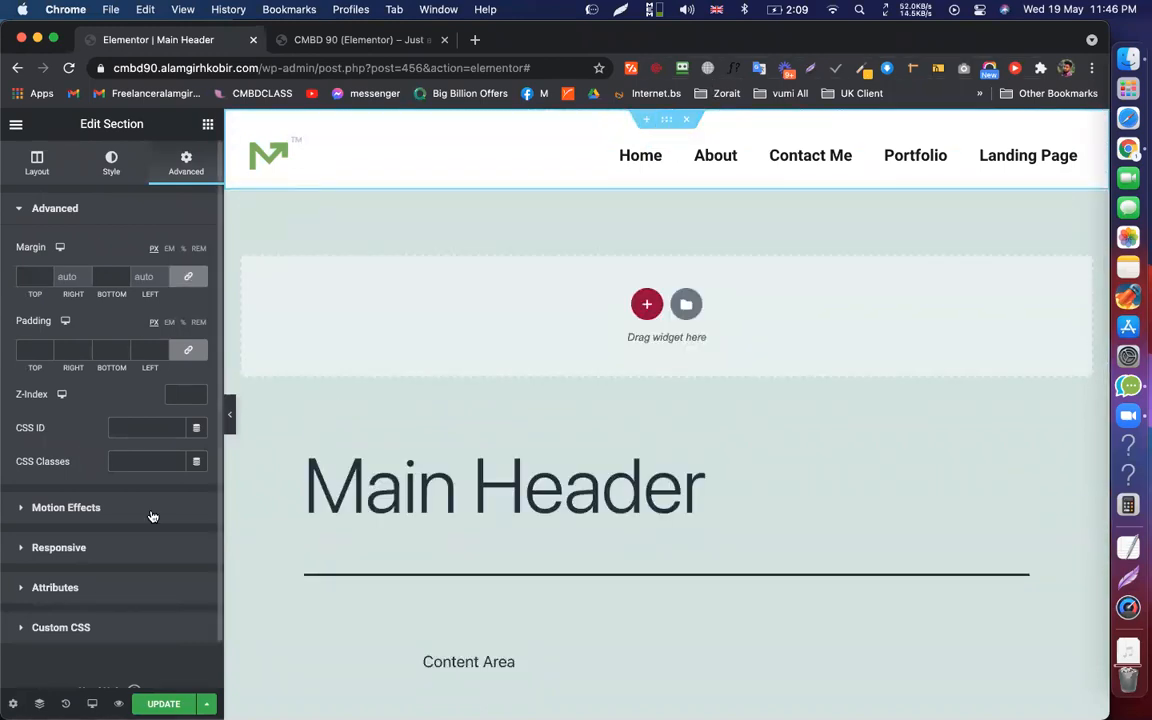
pyautogui.click(66, 508)
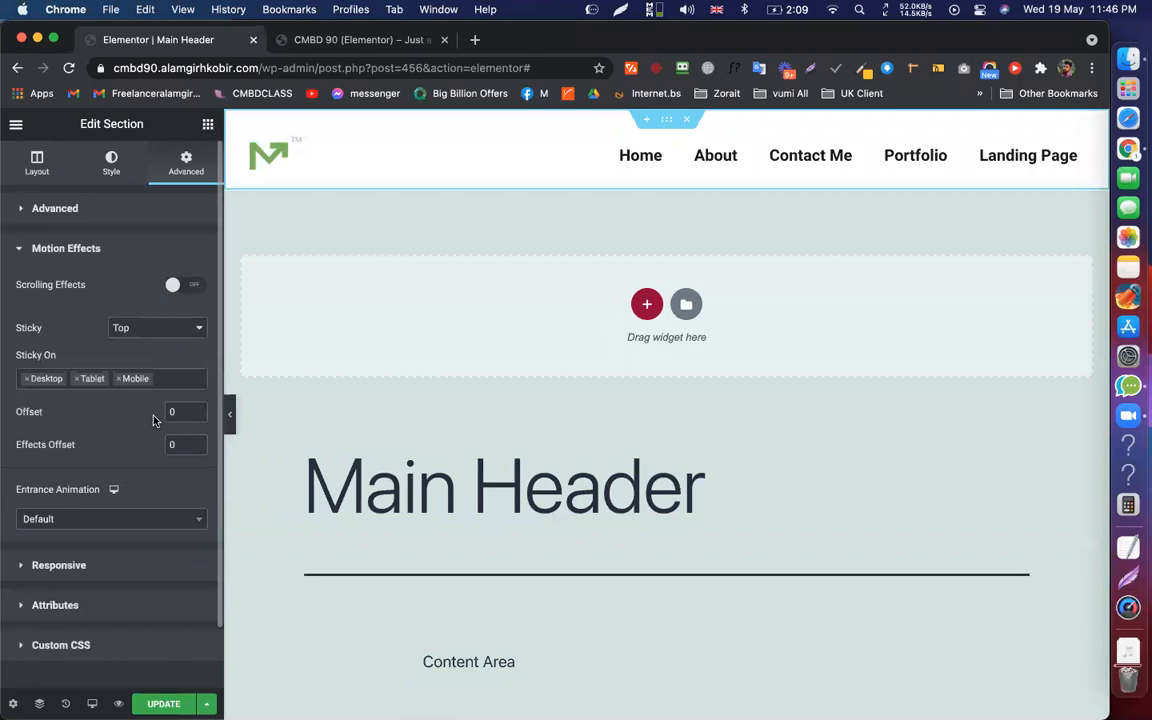
pyautogui.click(168, 327)
pyautogui.click(149, 310)
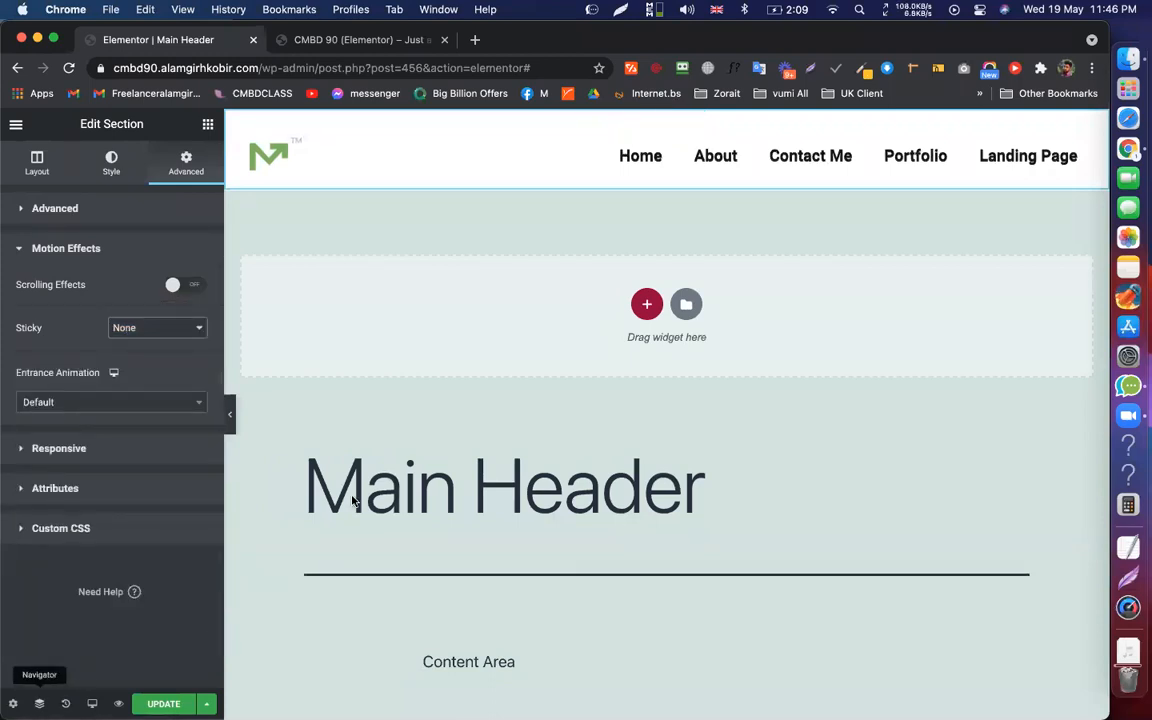
# Select the second section in the Navigator and set its Z-Index to 2
pyautogui.click(906, 231)
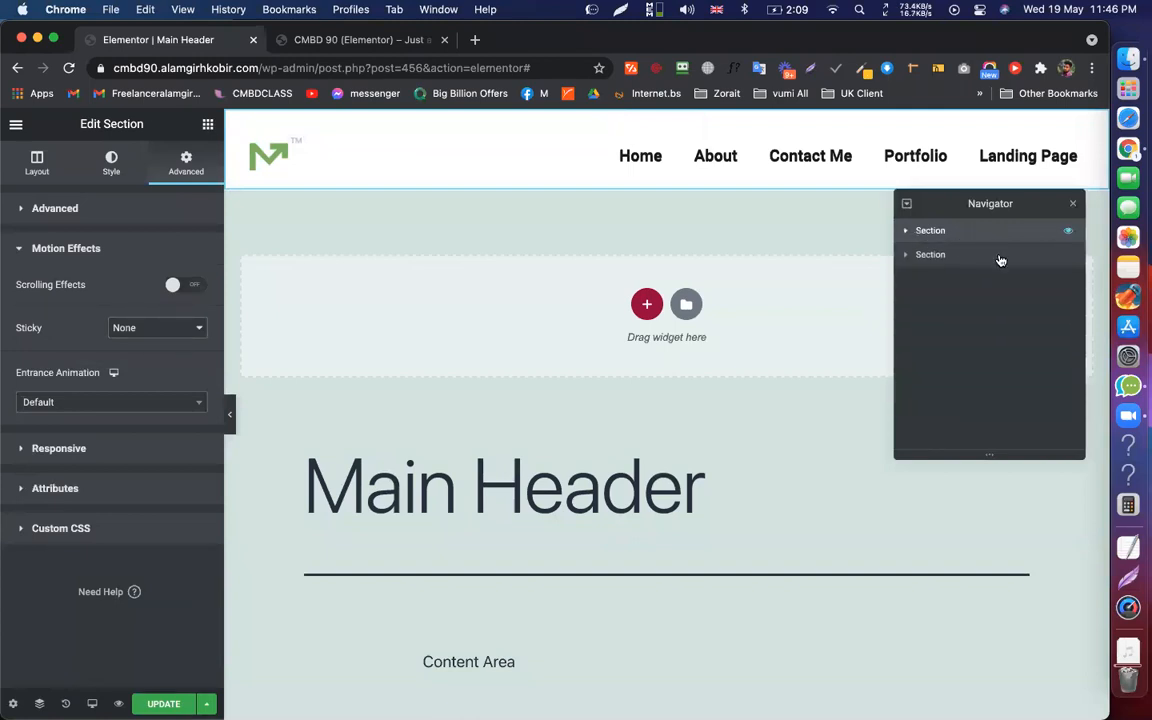
pyautogui.click(1070, 256)
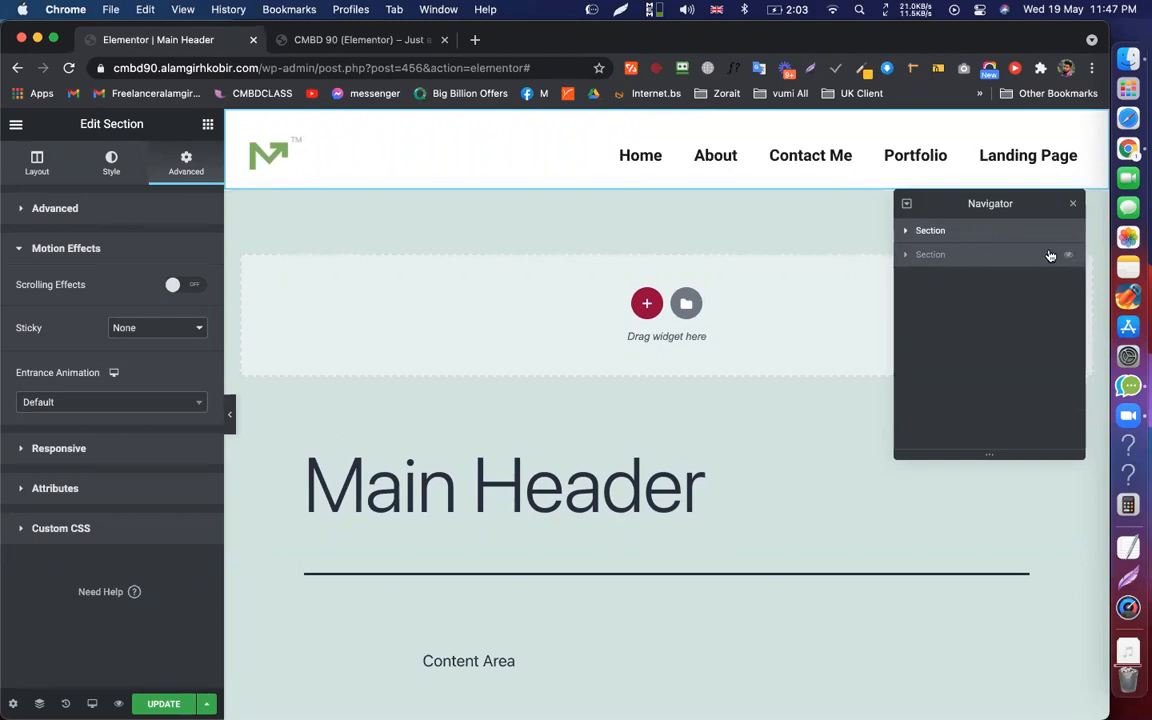
pyautogui.click(1037, 256)
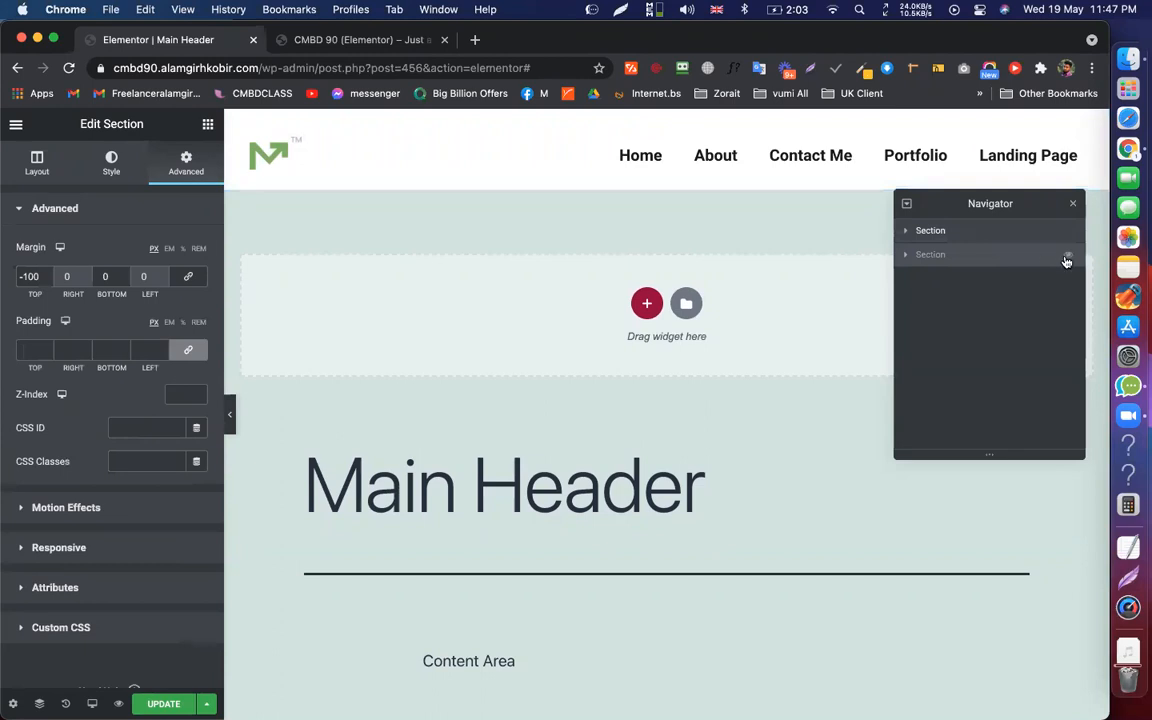
pyautogui.click(1067, 261)
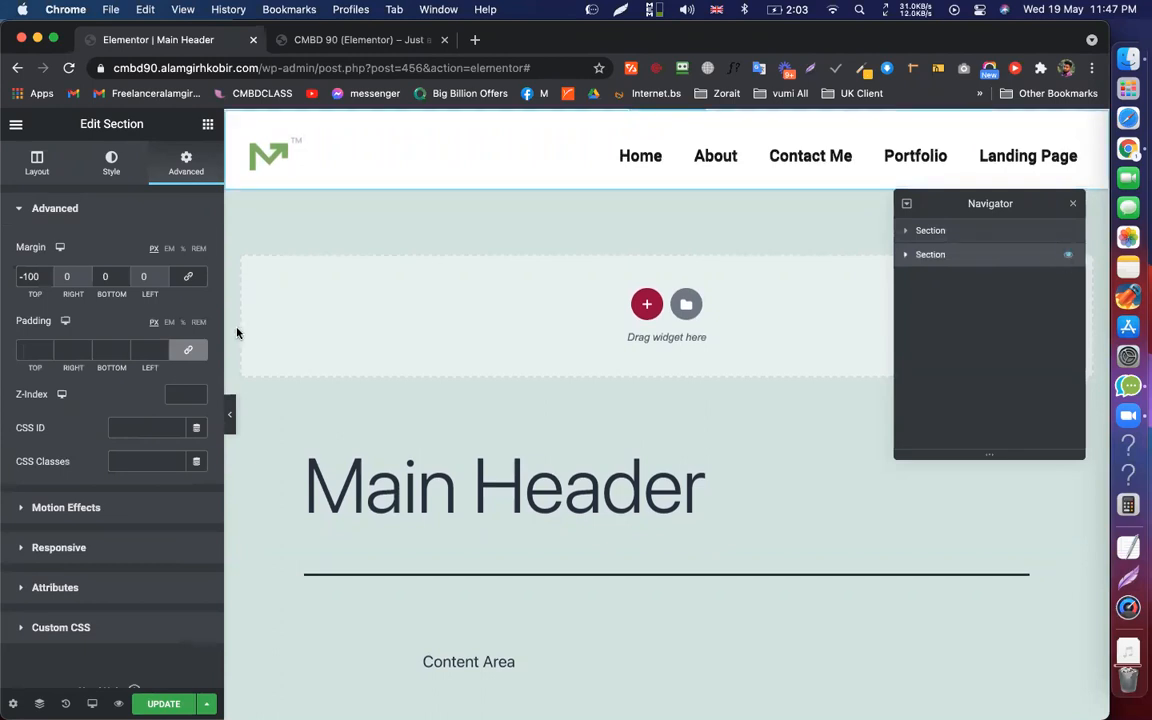
pyautogui.click(177, 392)
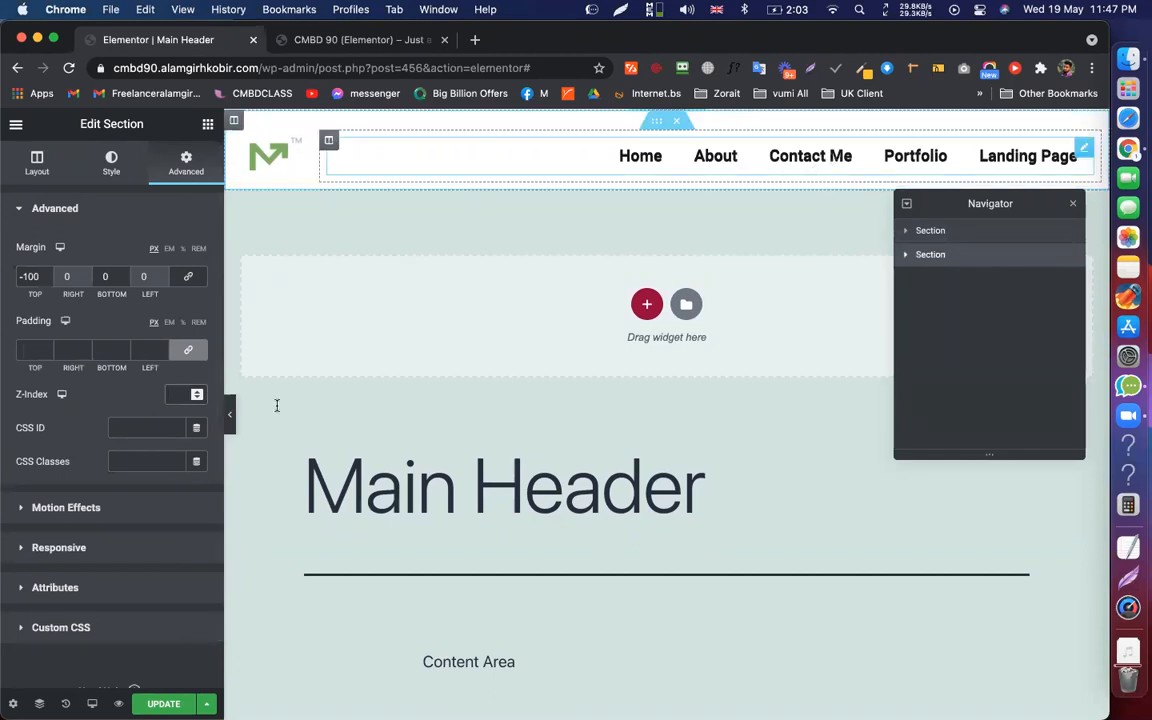
pyautogui.click(174, 396)
pyautogui.write('2')
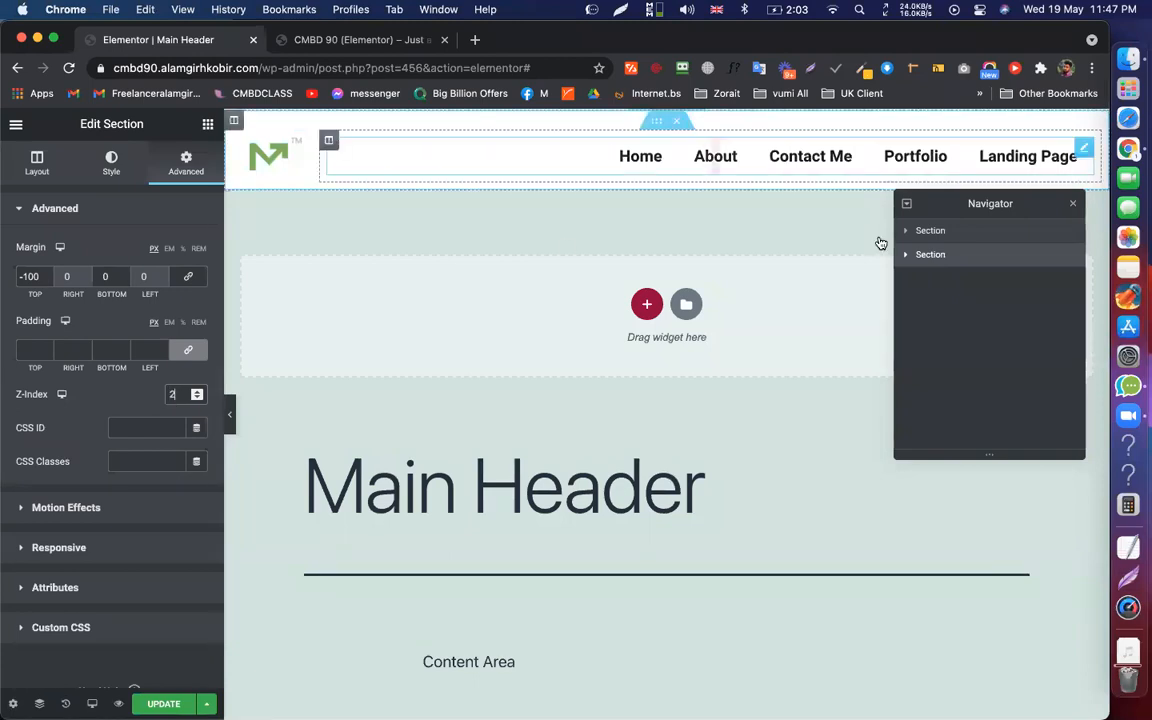
# Set the top header section's Z-Index to 3 and save the template
pyautogui.click(925, 230)
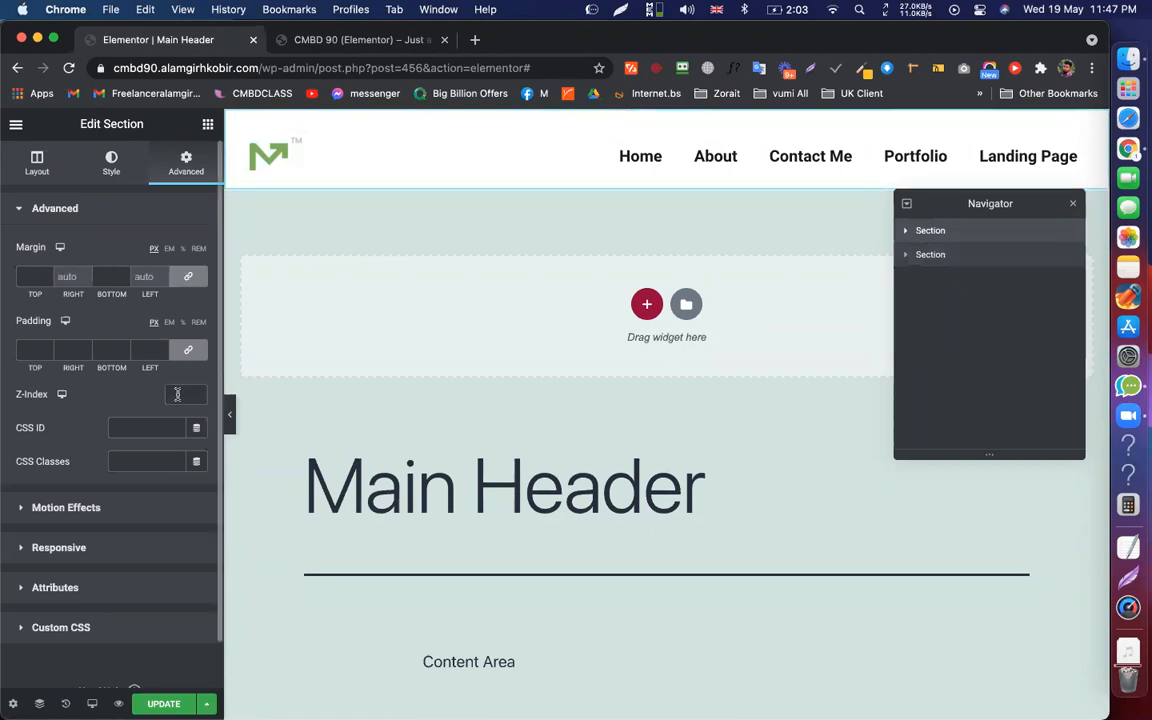
pyautogui.write('3')
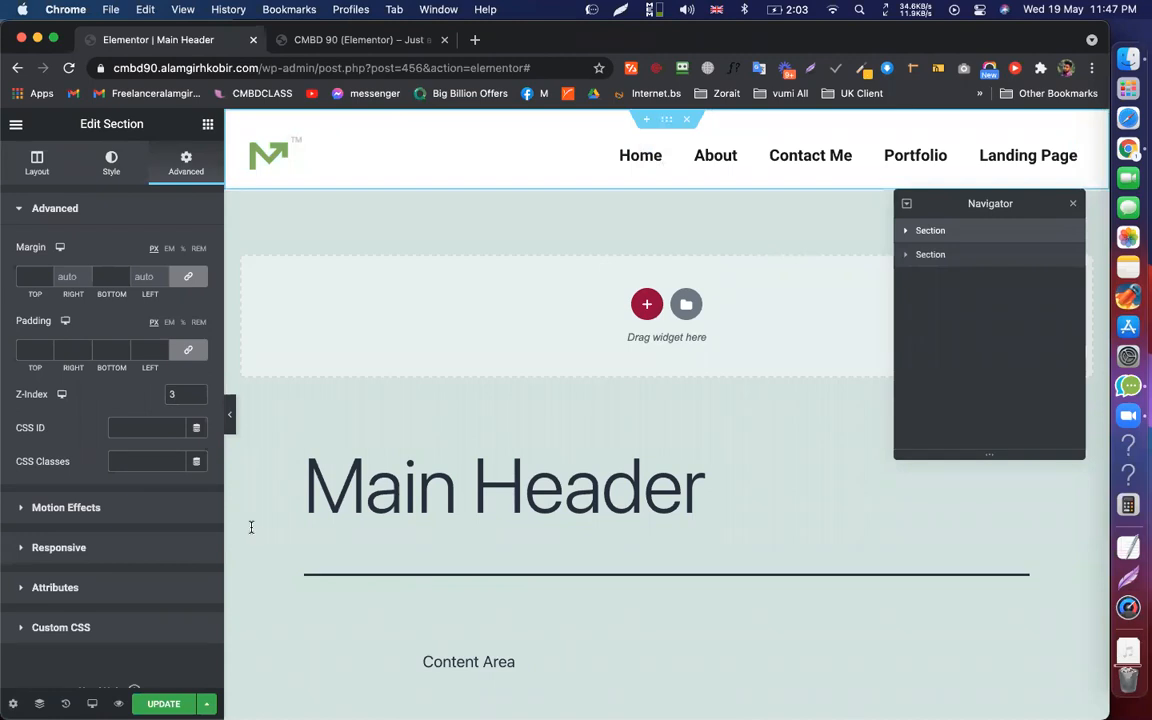
pyautogui.press('super+s')
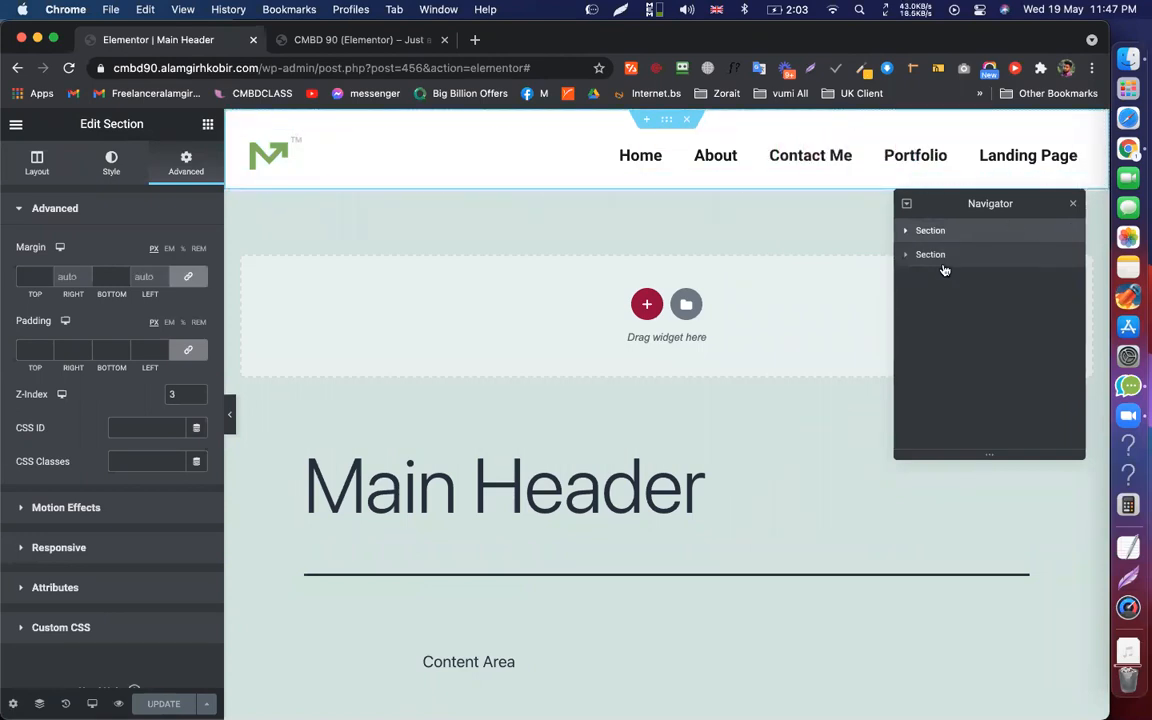
# Select the second header section and hide the white top header section
pyautogui.click(988, 253)
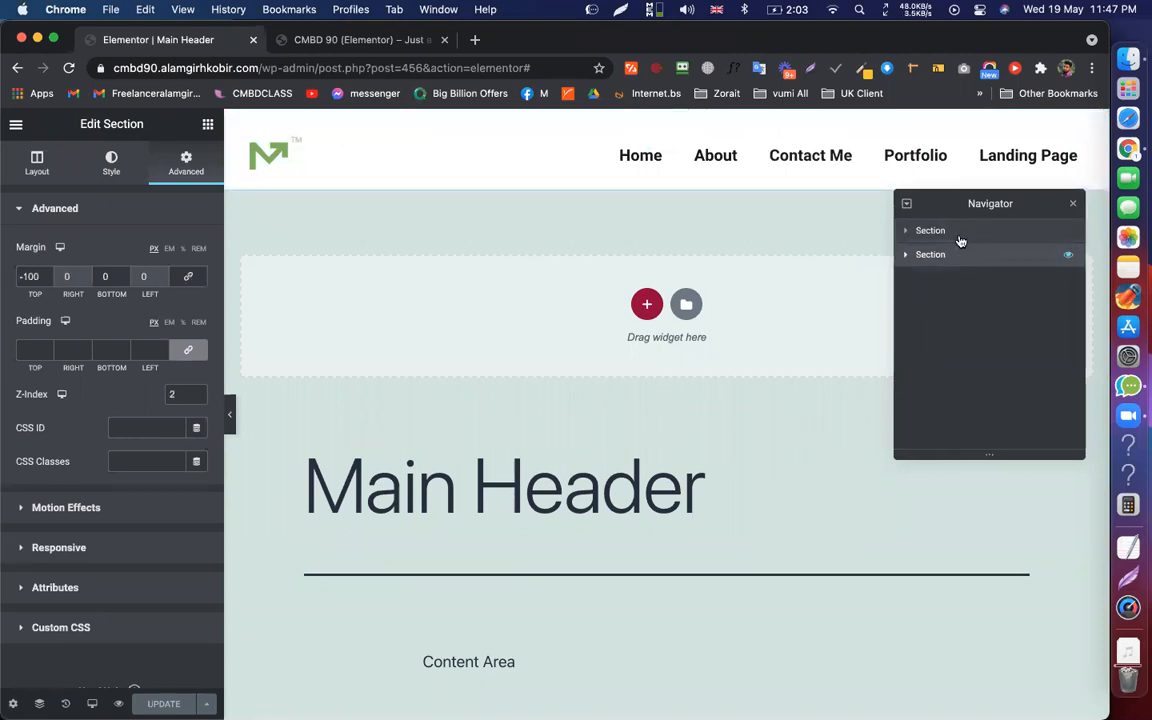
pyautogui.click(66, 507)
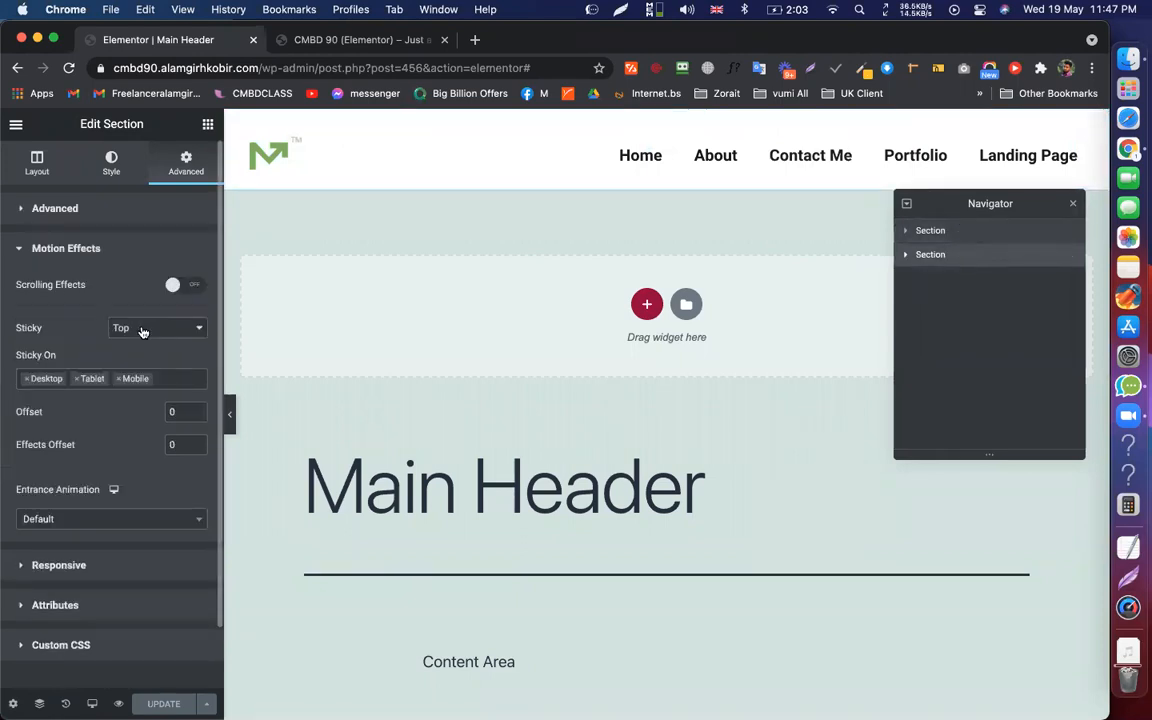
pyautogui.click(1070, 233)
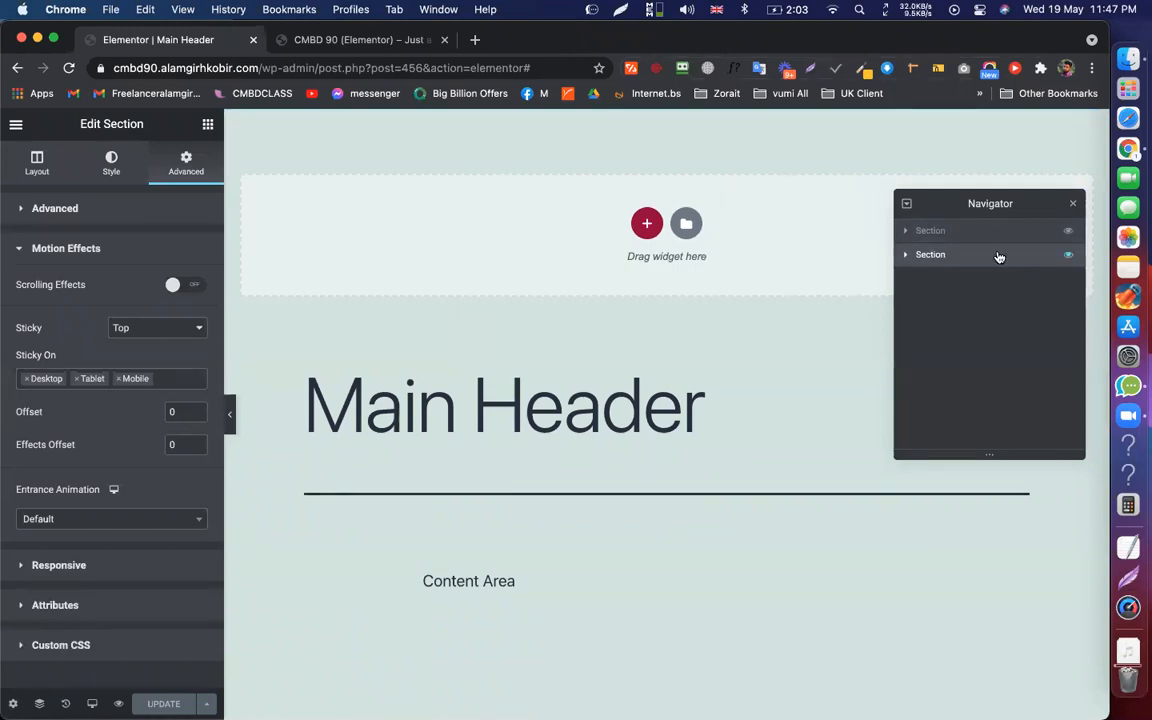
# Change the second section's Margin Top from -100 to 0, keeping the top section hidden
pyautogui.click(46, 210)
pyautogui.doubleClick(28, 276)
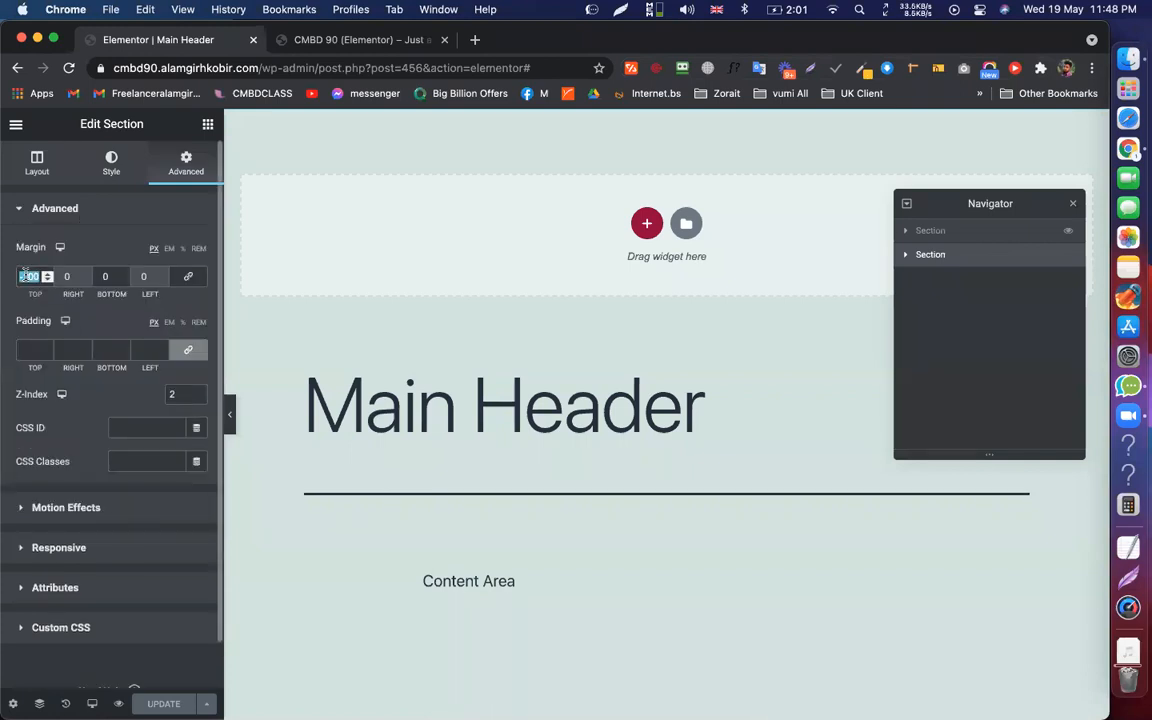
pyautogui.write('0')
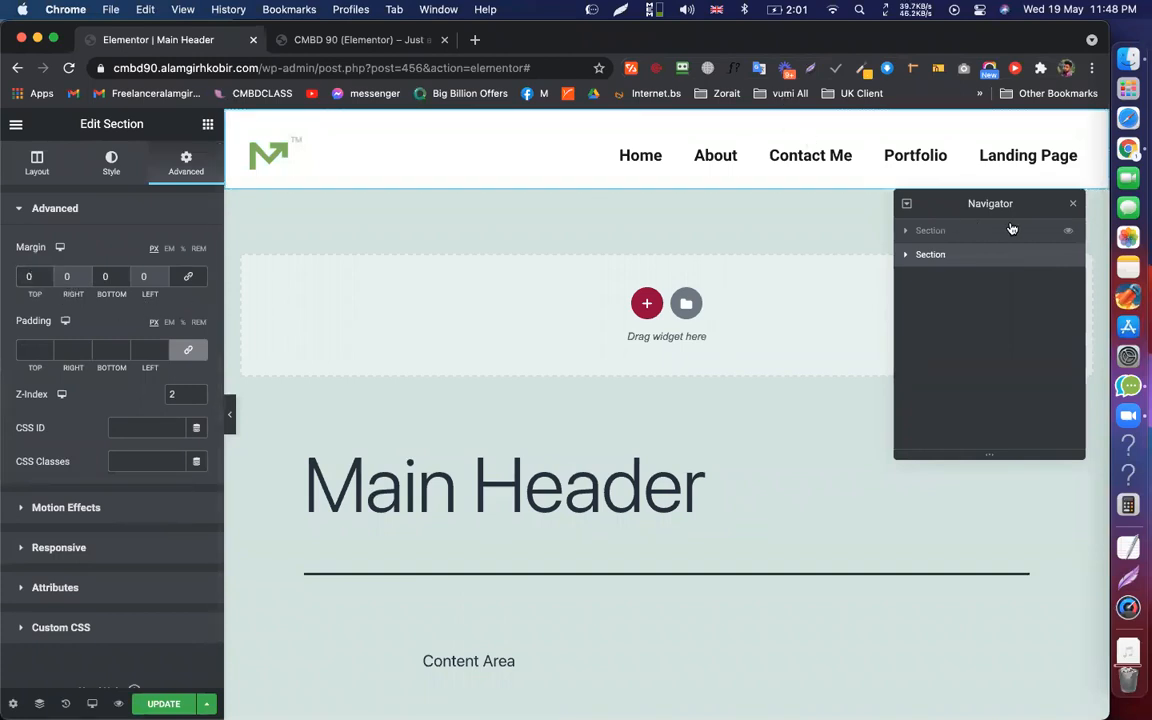
pyautogui.click(1070, 234)
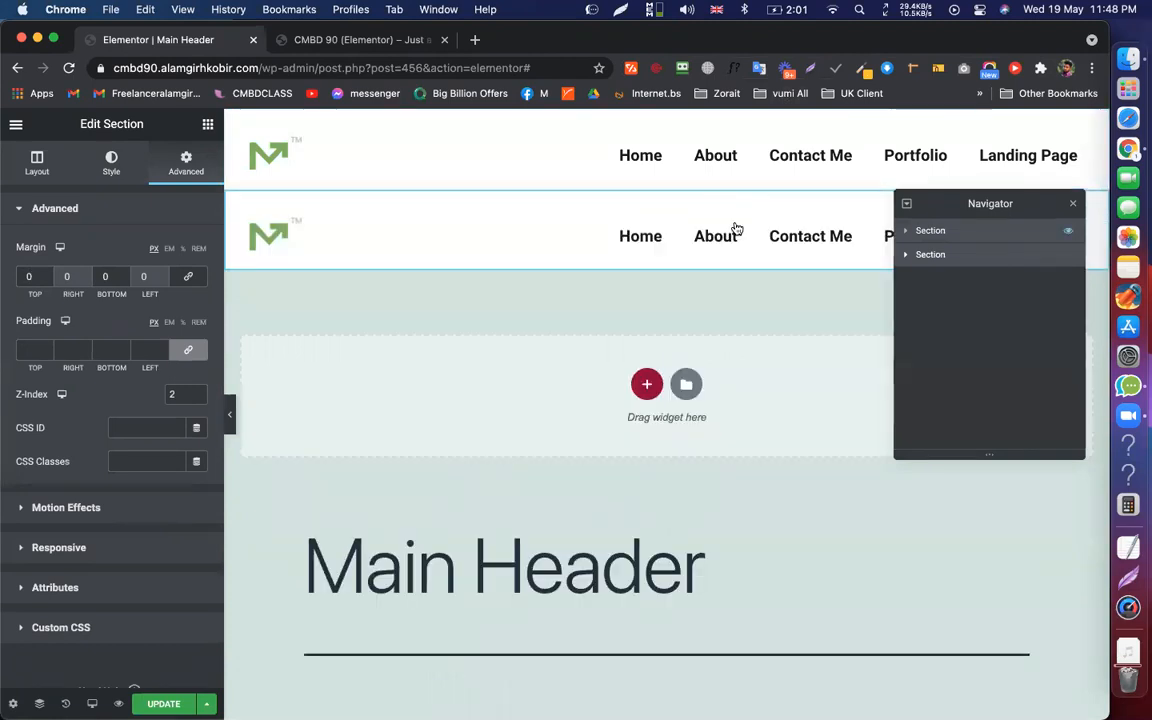
pyautogui.click(1070, 234)
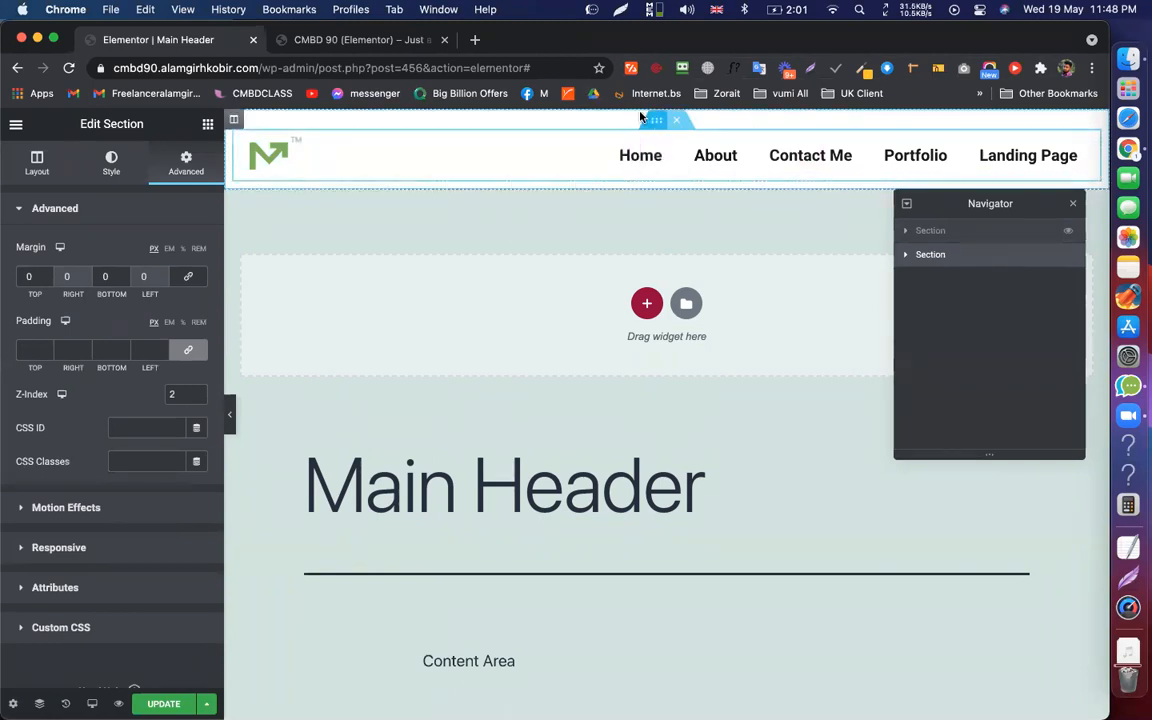
# Give the second header section a red #D21515 background while the white section stays hidden
pyautogui.click(106, 164)
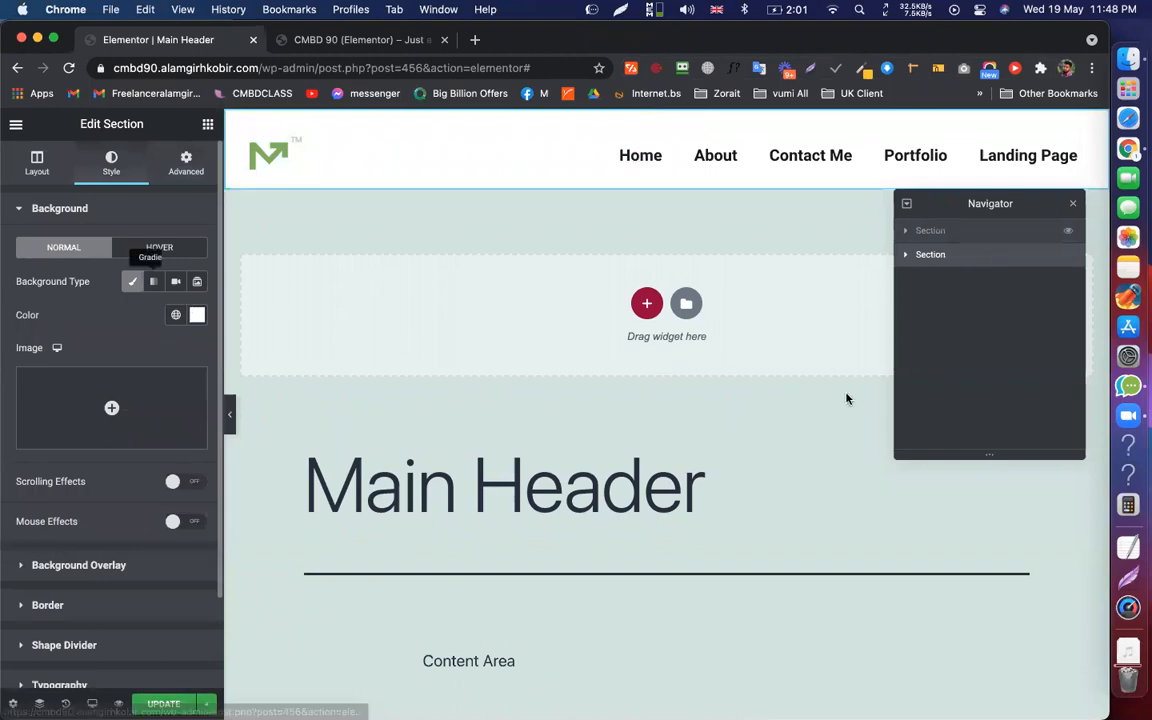
pyautogui.click(197, 315)
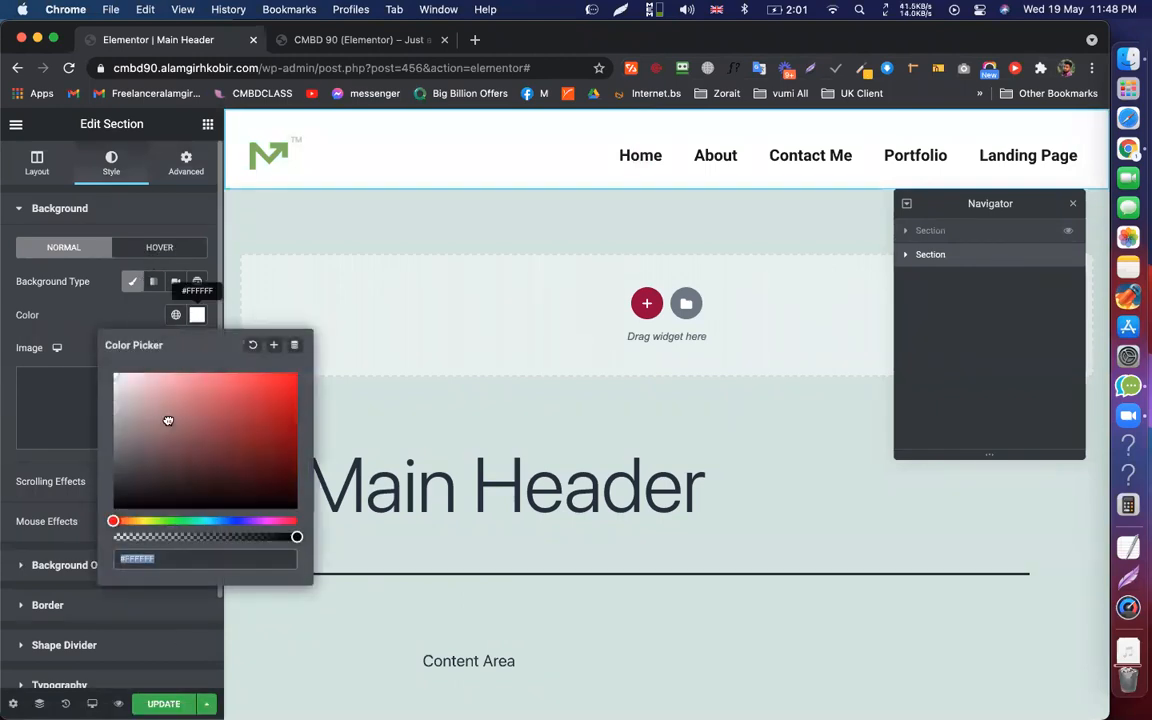
pyautogui.click(283, 402)
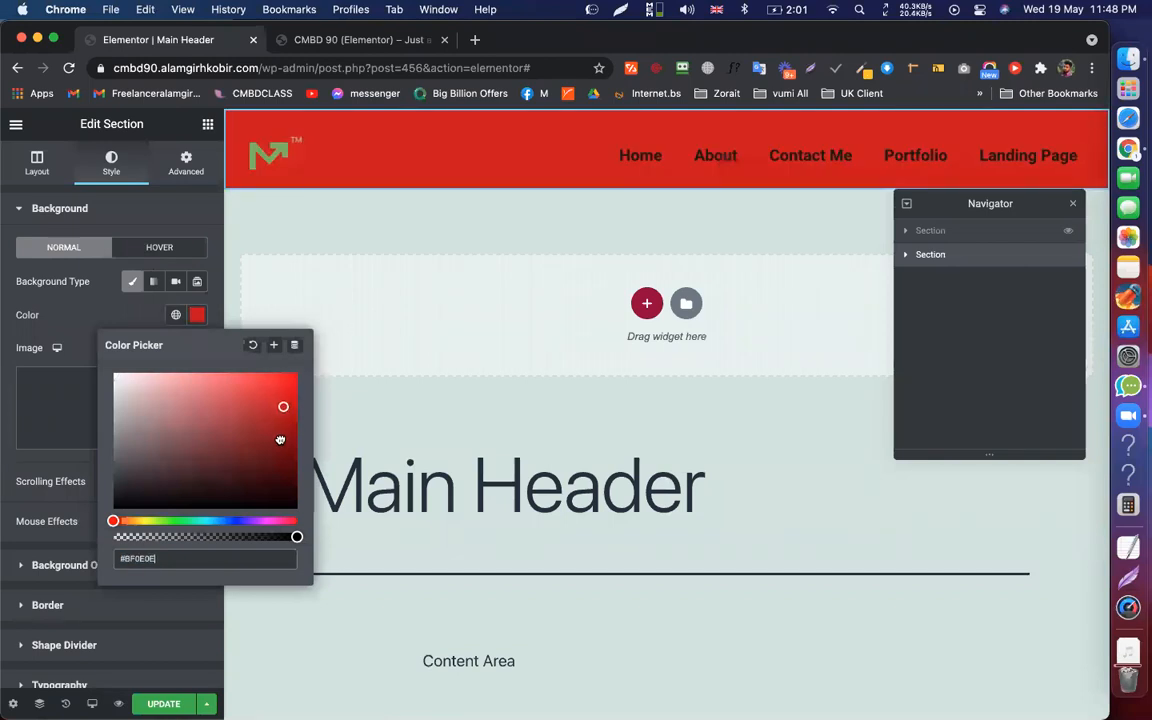
pyautogui.click(280, 441)
pyautogui.click(279, 398)
pyautogui.click(278, 396)
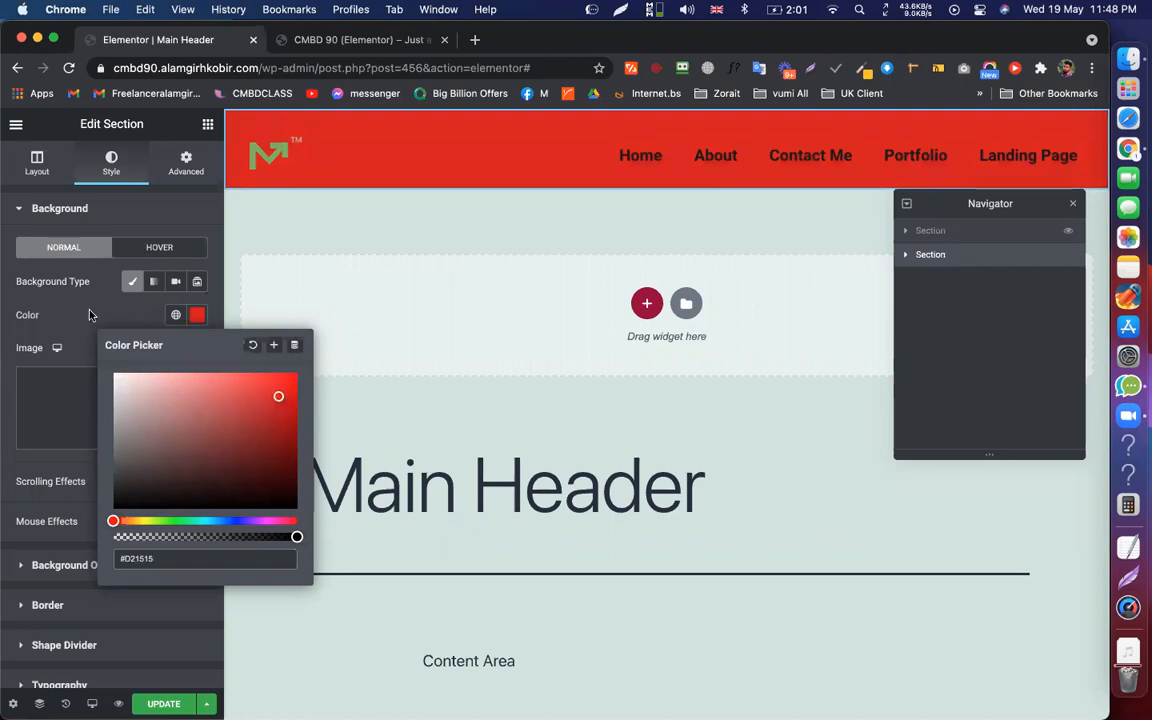
pyautogui.click(1040, 312)
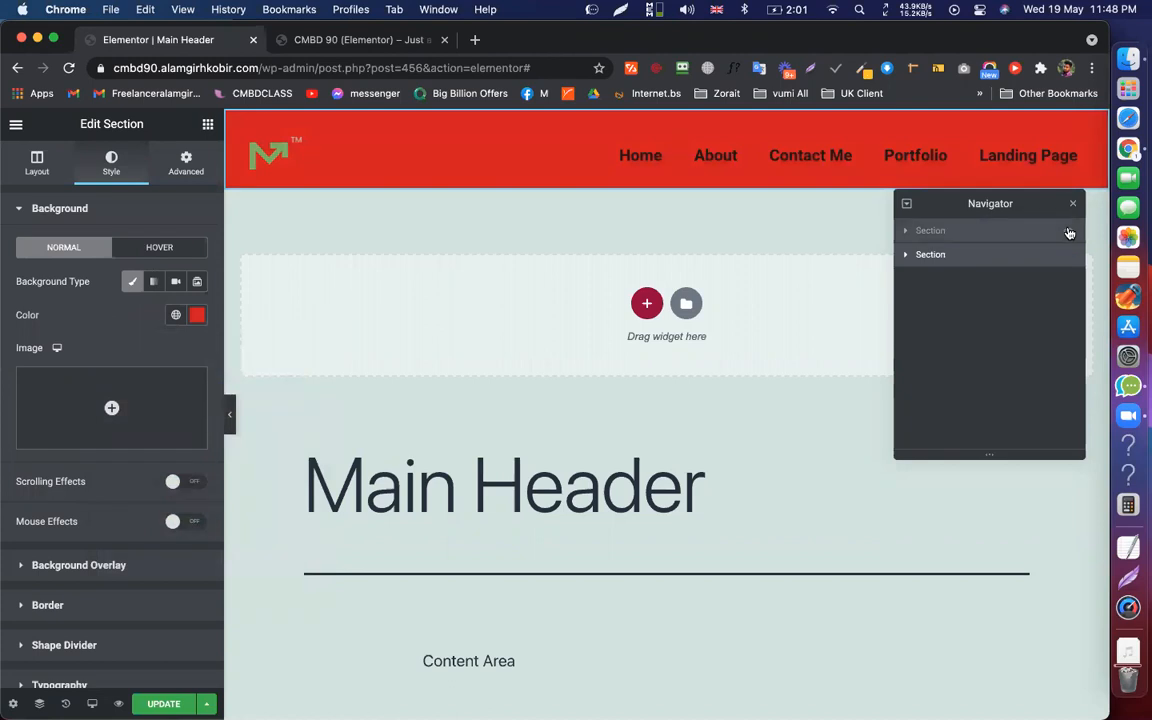
pyautogui.click(1066, 232)
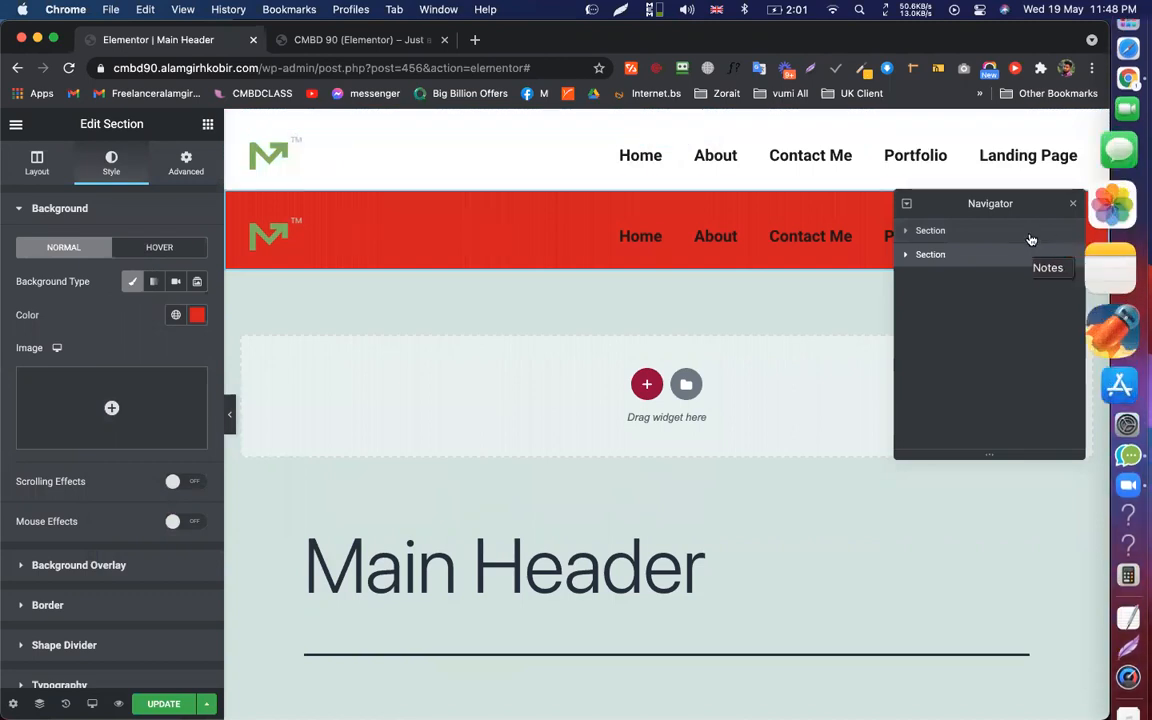
pyautogui.click(1068, 234)
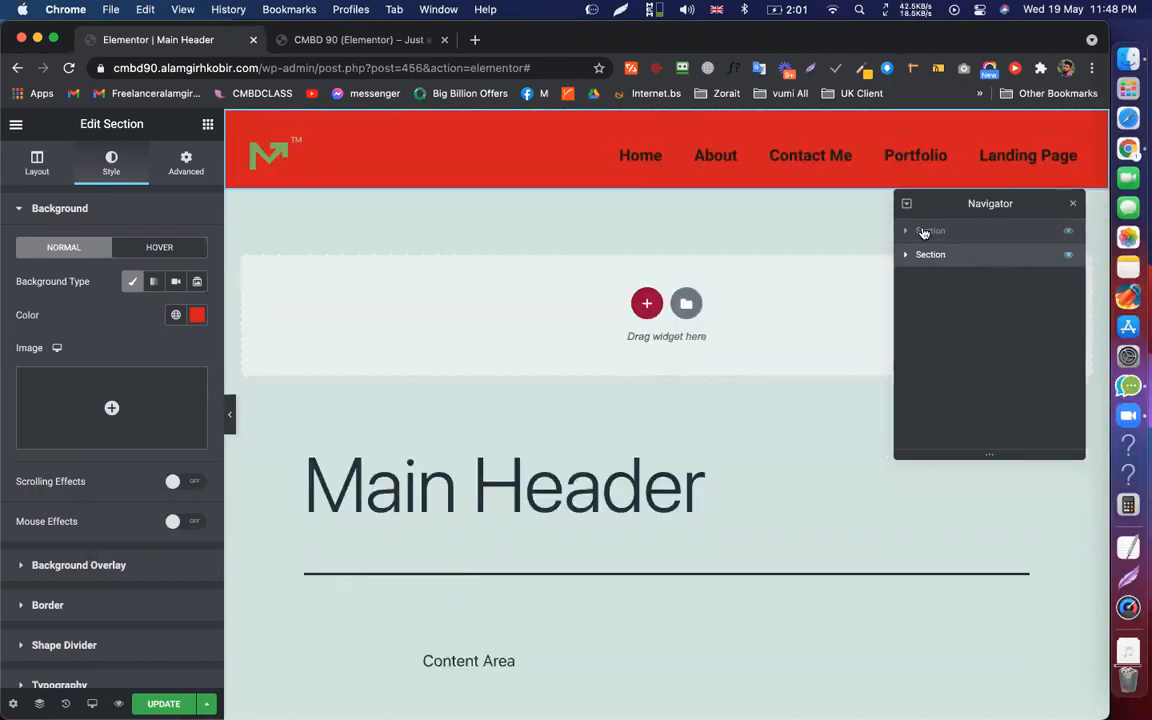
# Undo the red background on the second header section
pyautogui.click(232, 118)
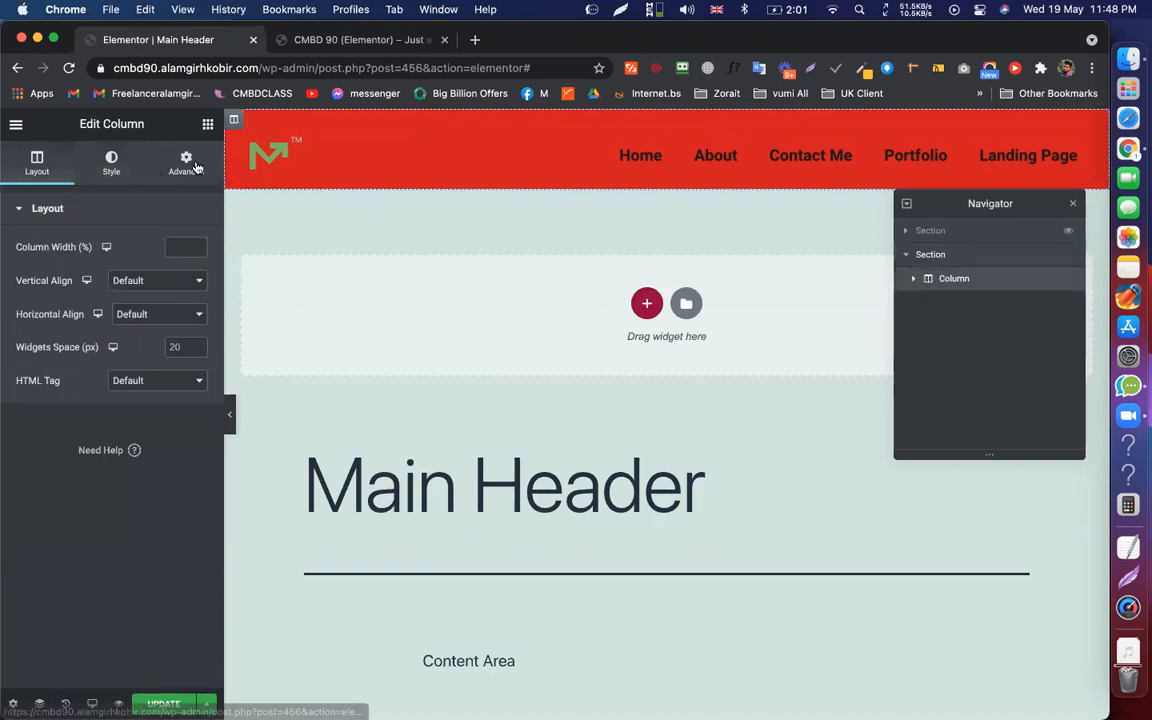
pyautogui.click(195, 167)
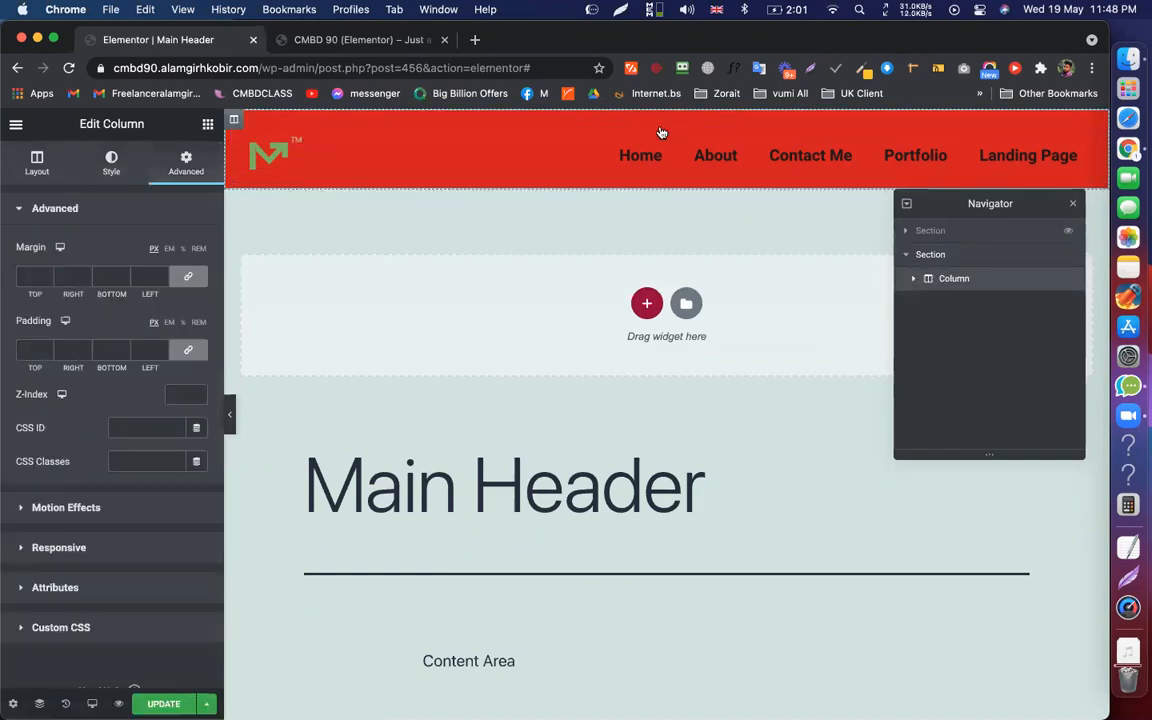
pyautogui.click(940, 256)
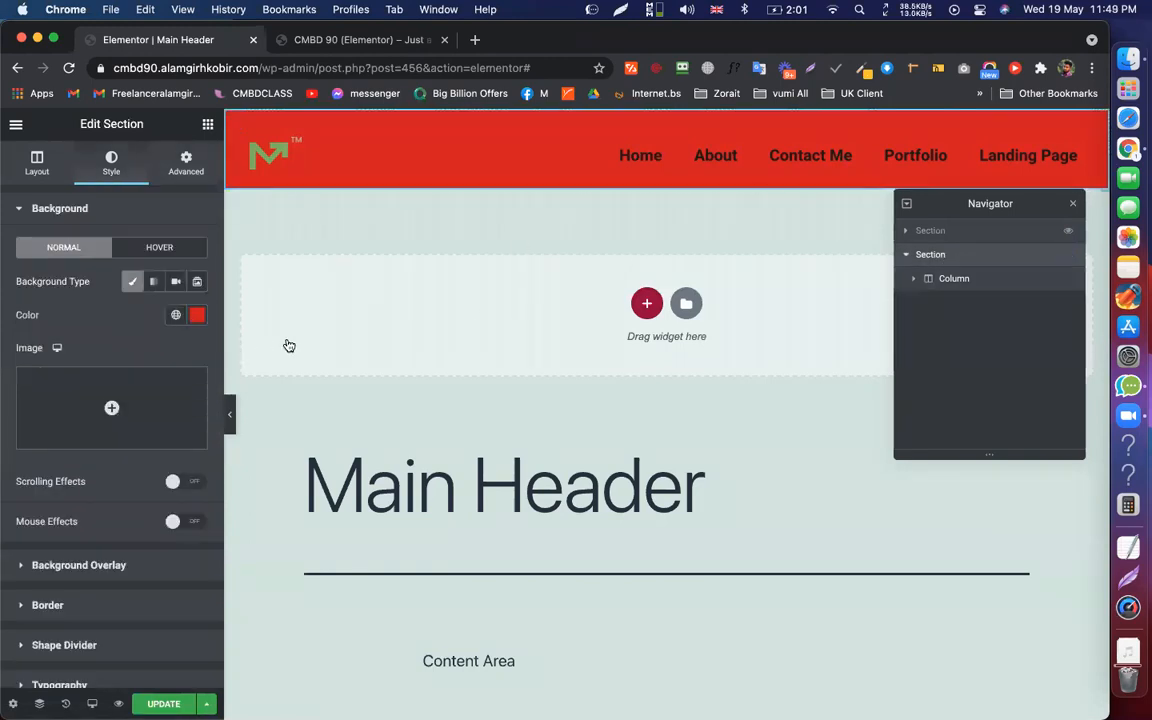
pyautogui.press('super+z')
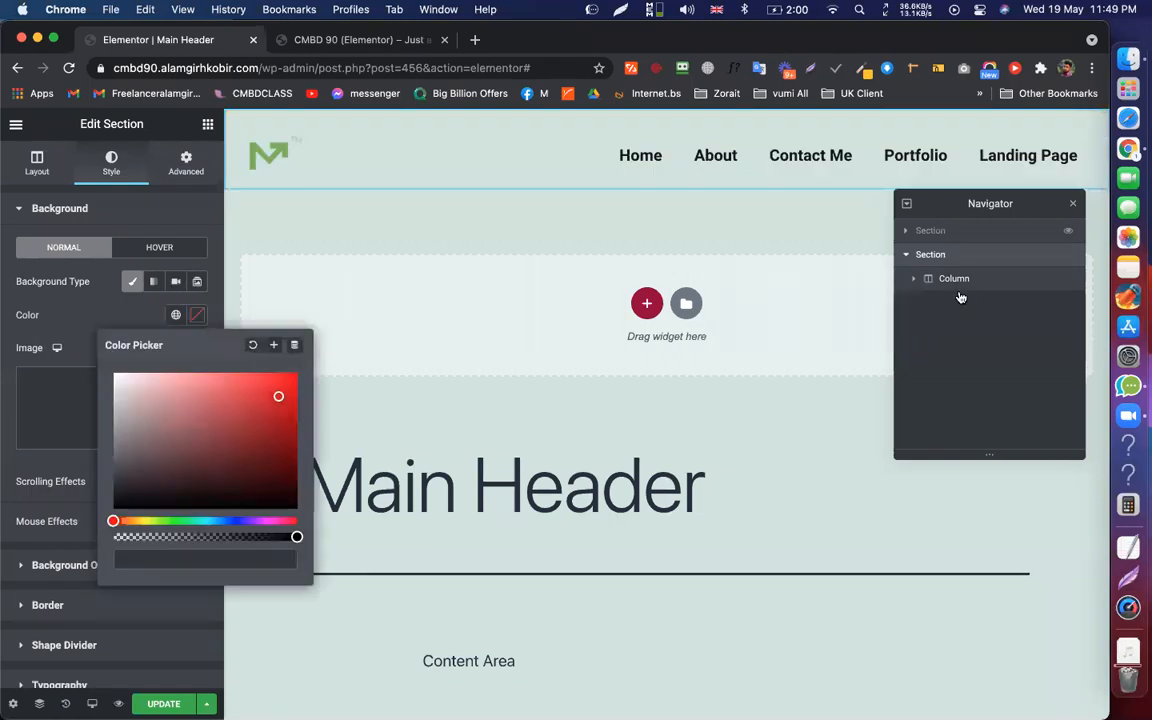
# Give the header column a red #CB2C2C background, save, and preview without the panel
pyautogui.click(958, 290)
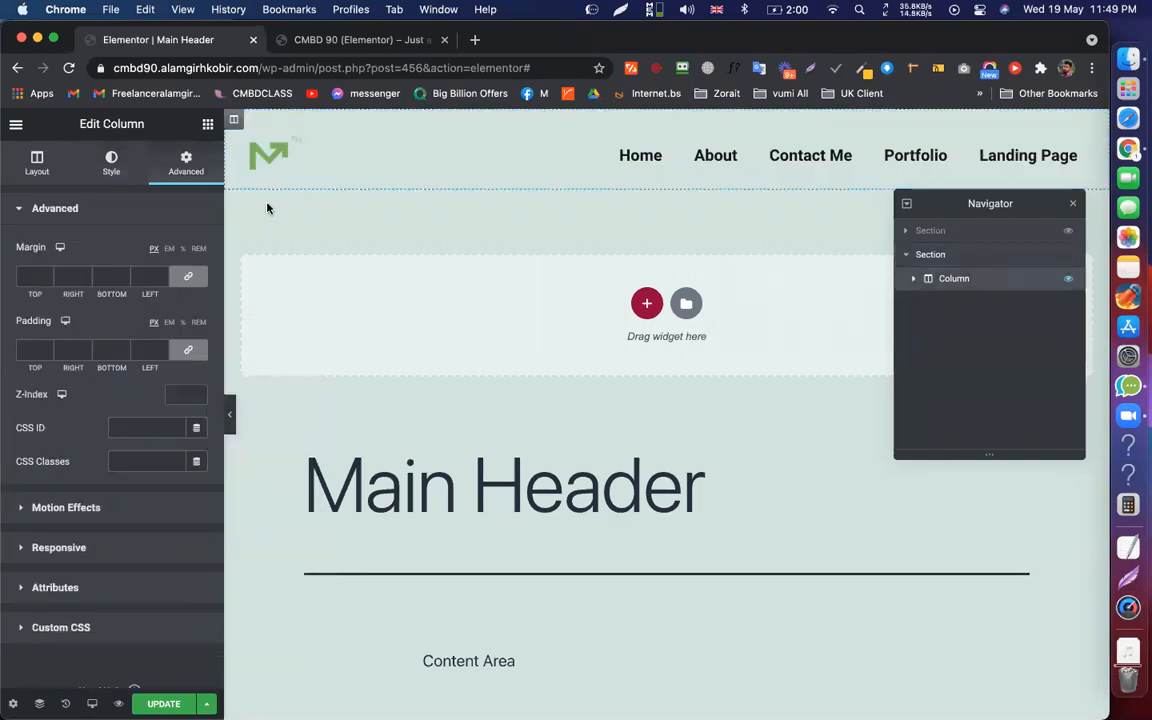
pyautogui.click(111, 163)
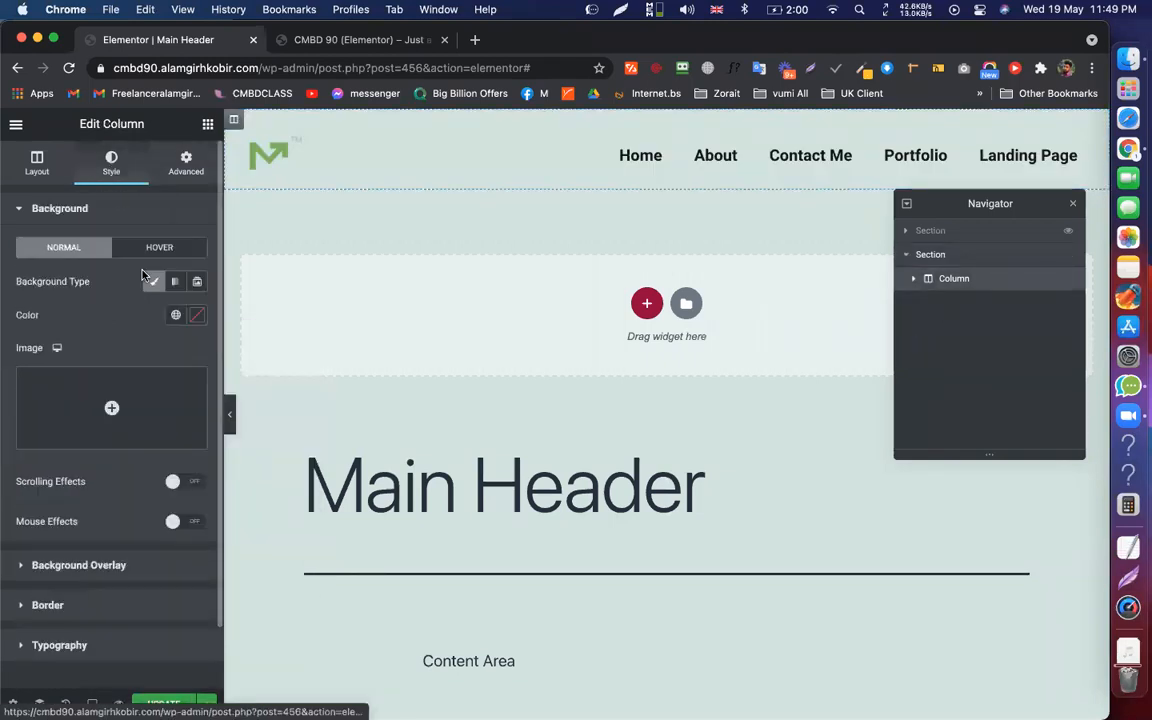
pyautogui.click(198, 316)
pyautogui.click(257, 406)
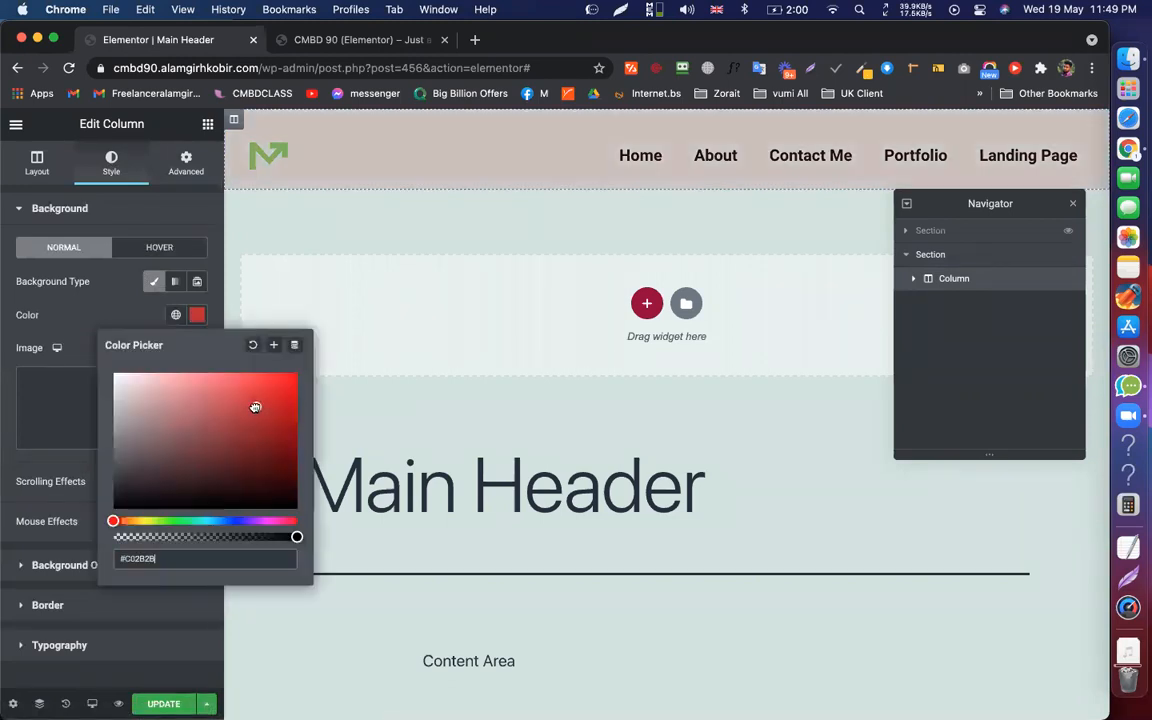
pyautogui.moveTo(213, 410); pyautogui.dragTo(239, 400)
pyautogui.click(257, 401)
pyautogui.click(90, 305)
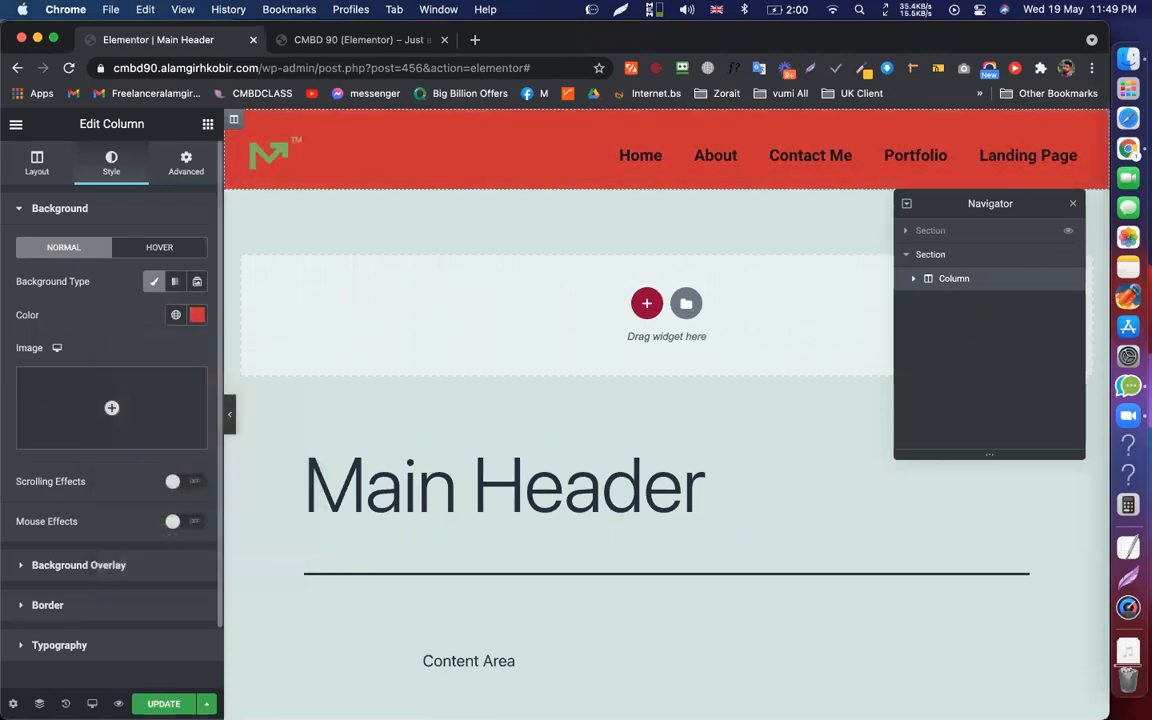
pyautogui.press('super+s')
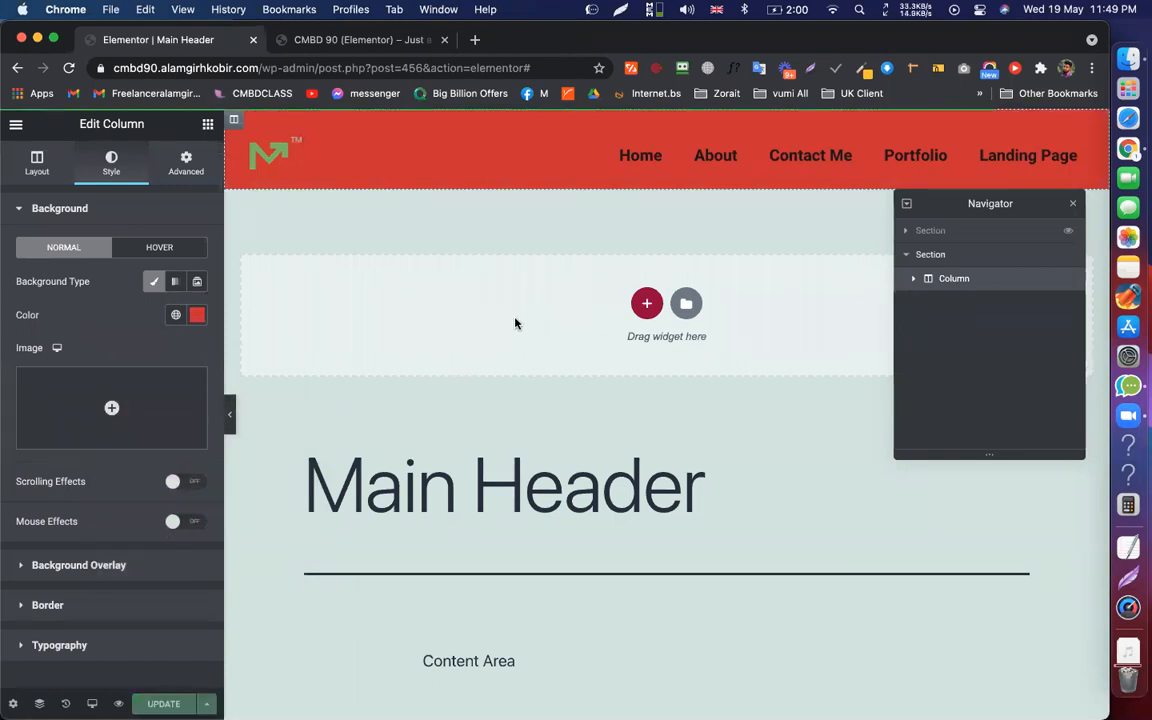
pyautogui.click(228, 415)
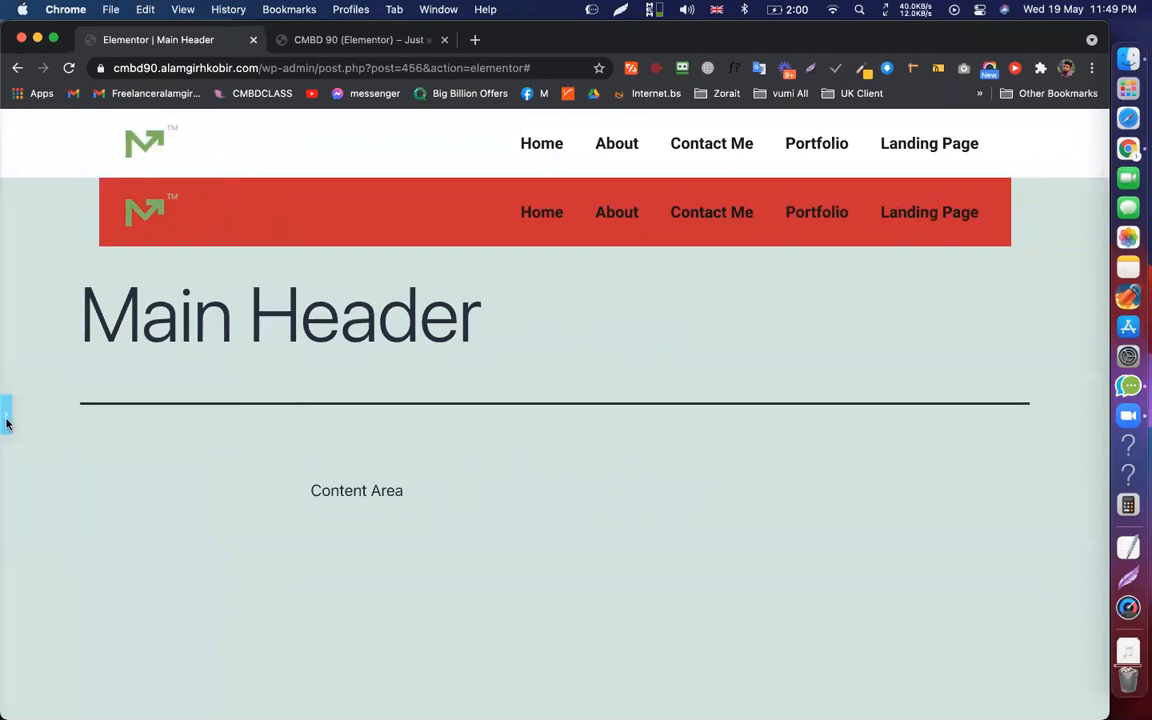
# Set the second header section's Margin Top to -100 and update the template
pyautogui.click(5, 414)
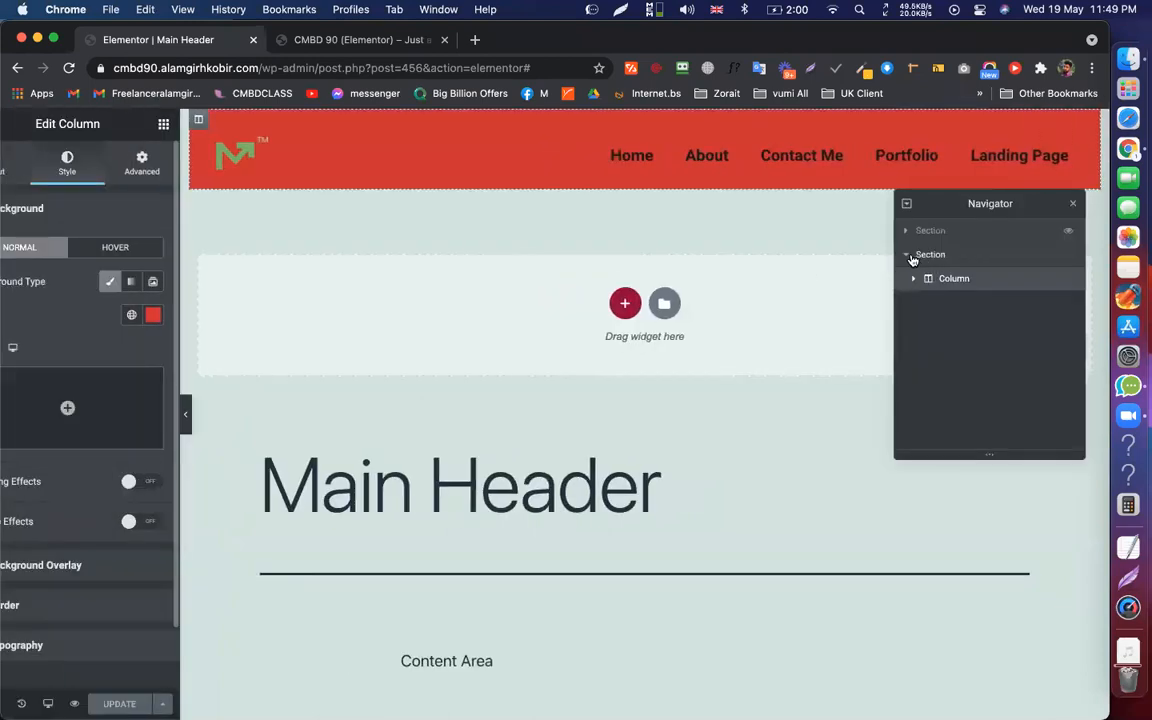
pyautogui.click(924, 256)
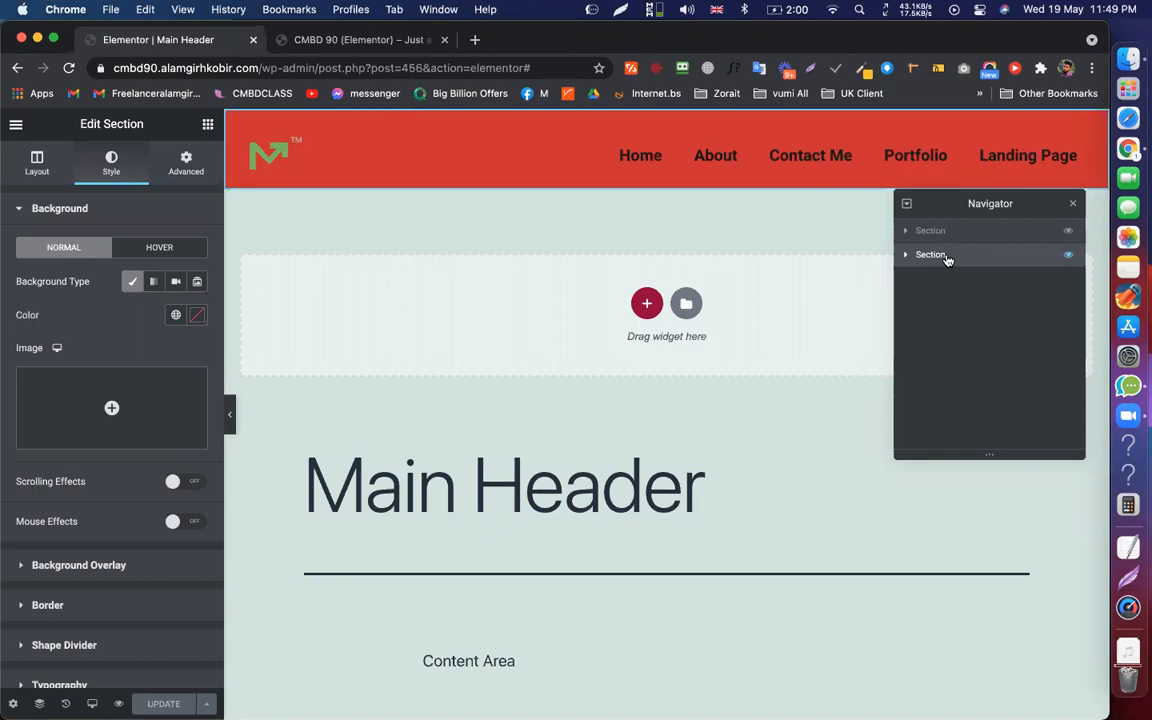
pyautogui.click(180, 162)
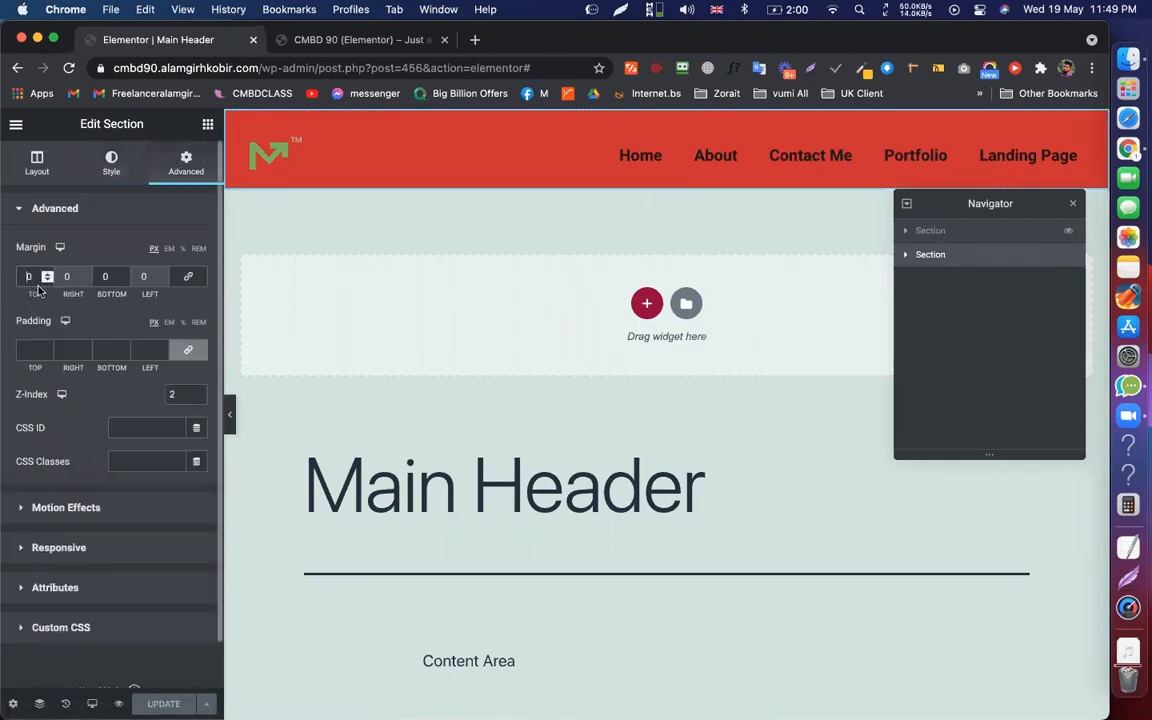
pyautogui.doubleClick(29, 276)
pyautogui.write('-100')
pyautogui.click(163, 704)
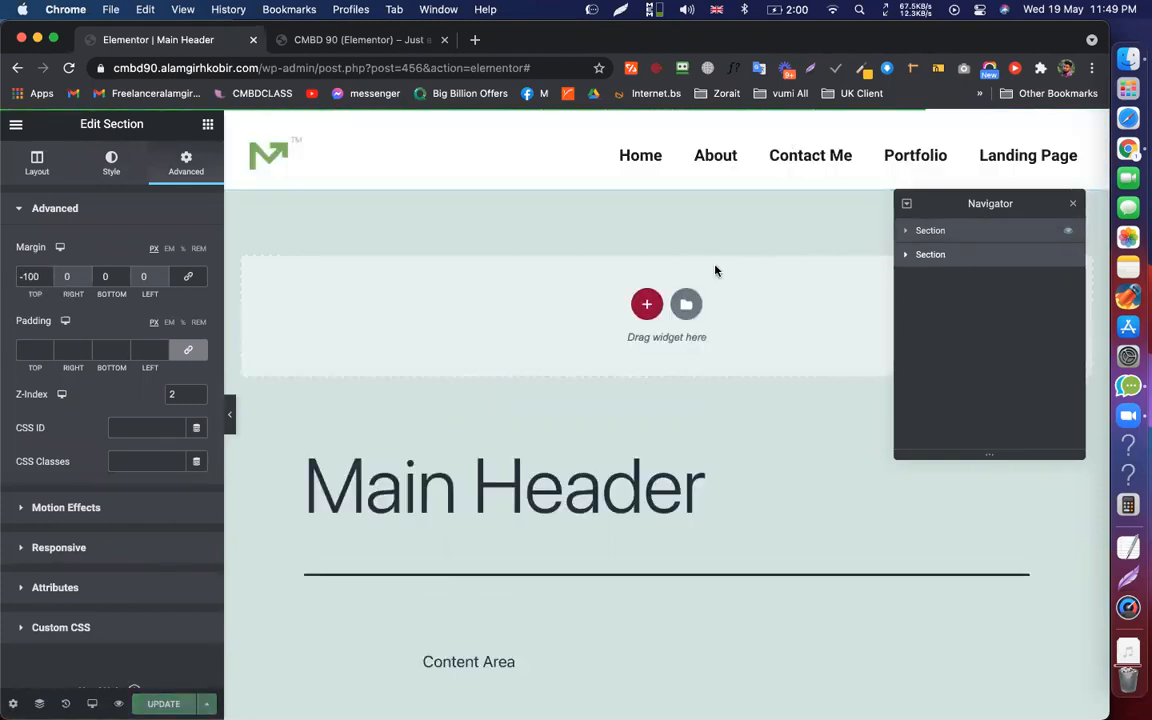
# Check the red bar beneath the white header on the live site, then return to the editor
pyautogui.scroll(-5, 728, 375)
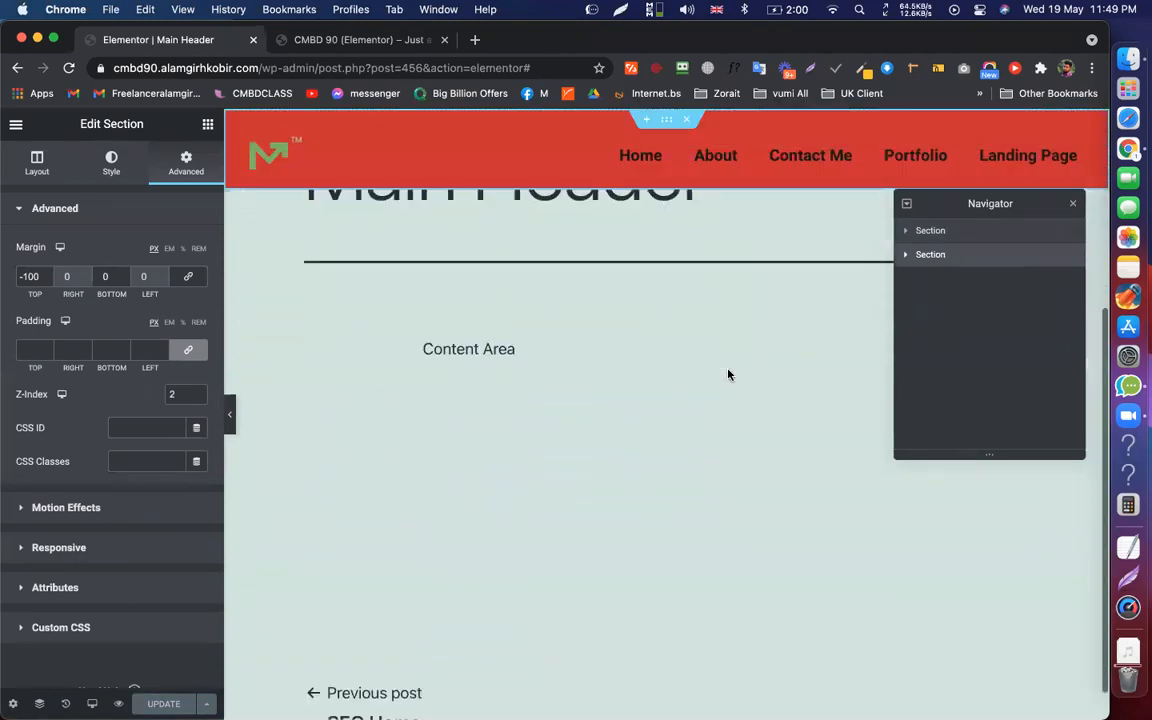
pyautogui.scroll(5, 300, 115)
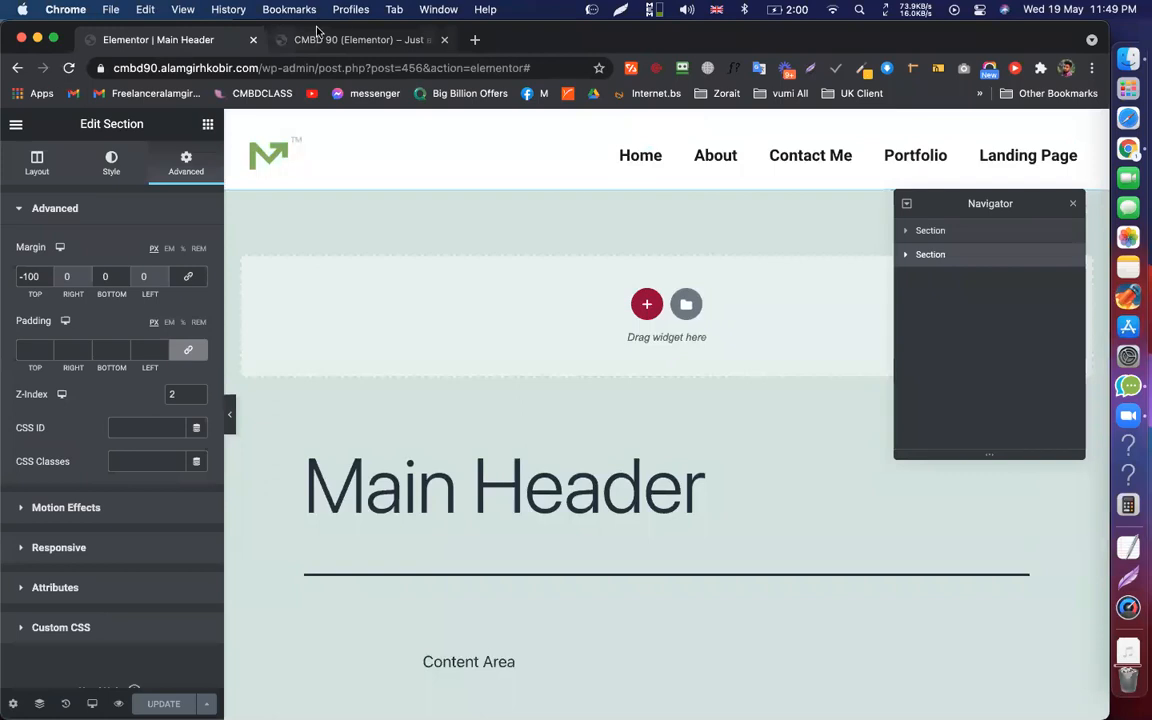
pyautogui.click(362, 40)
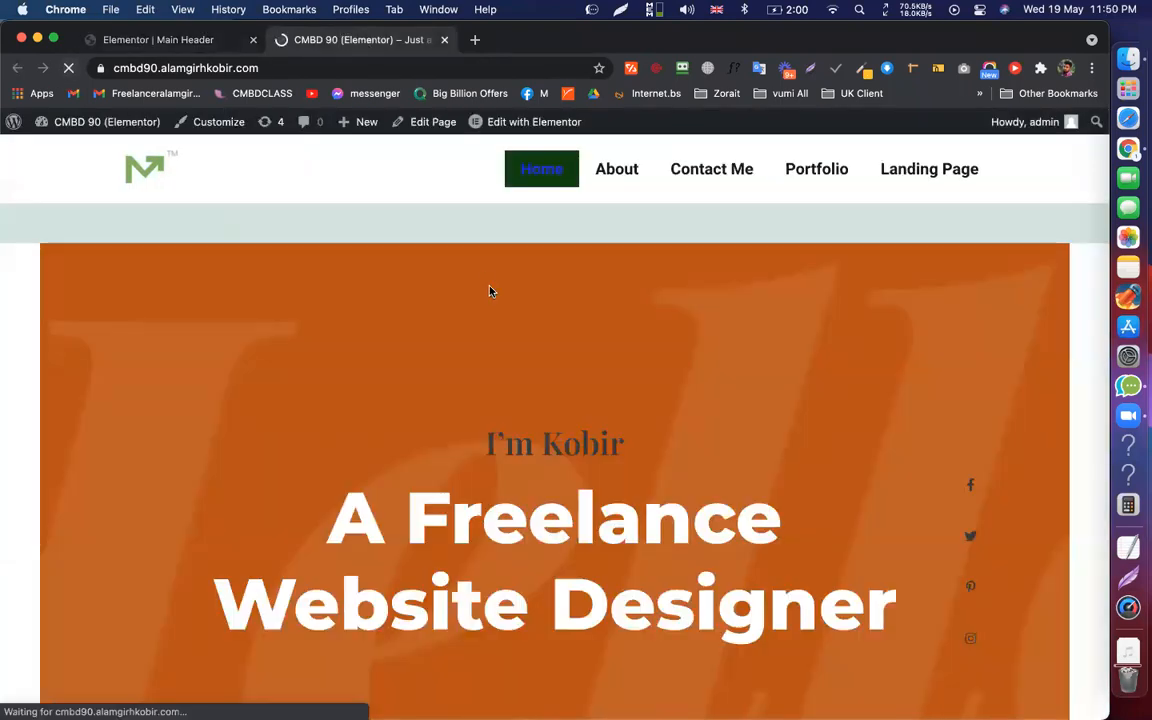
pyautogui.scroll(-5, 561, 294)
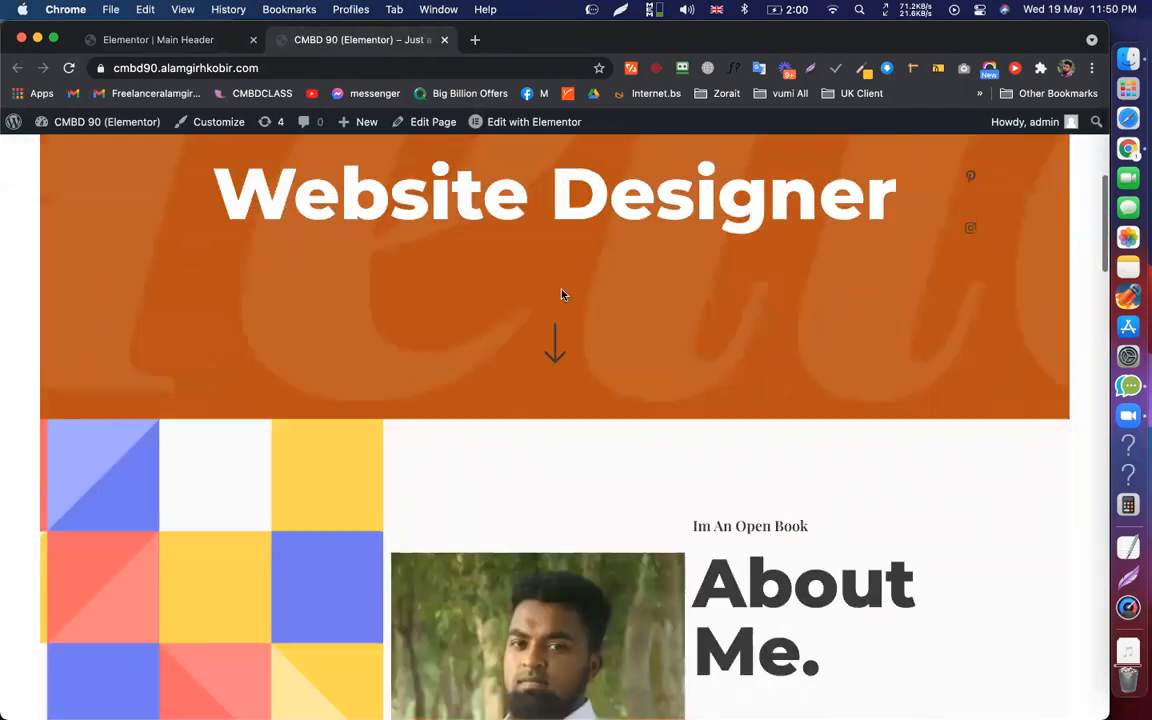
pyautogui.scroll(-3, 561, 294)
pyautogui.scroll(8, 561, 294)
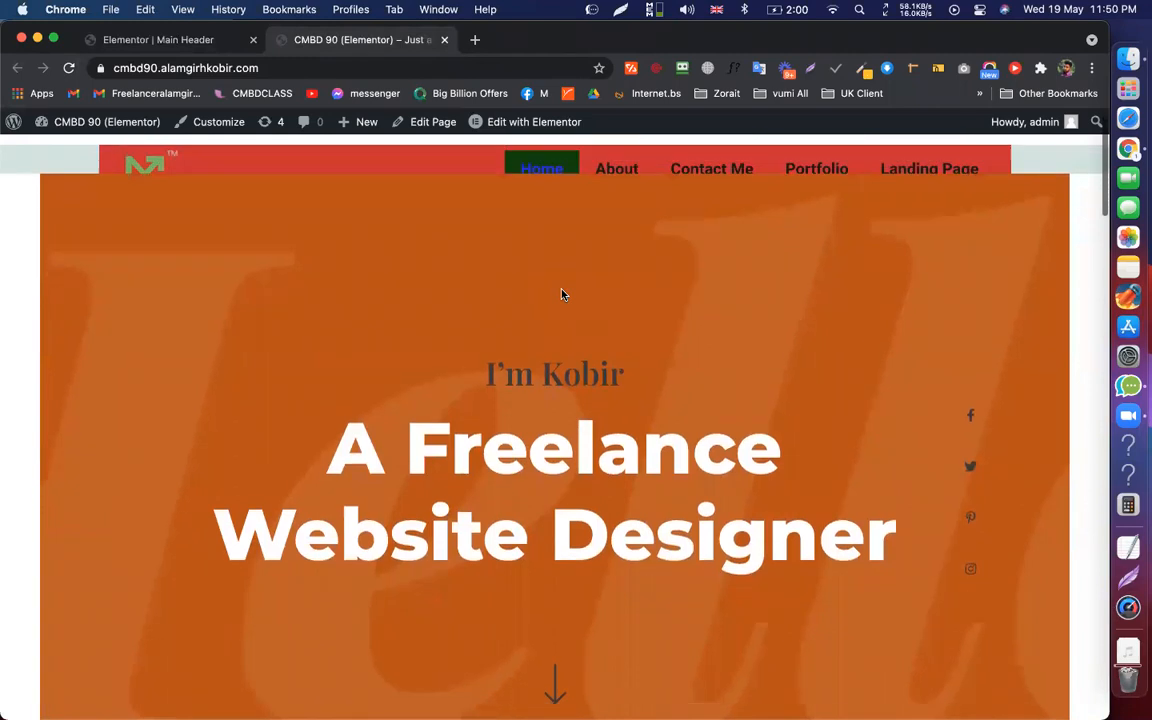
pyautogui.scroll(-1, 561, 294)
pyautogui.scroll(2, 561, 294)
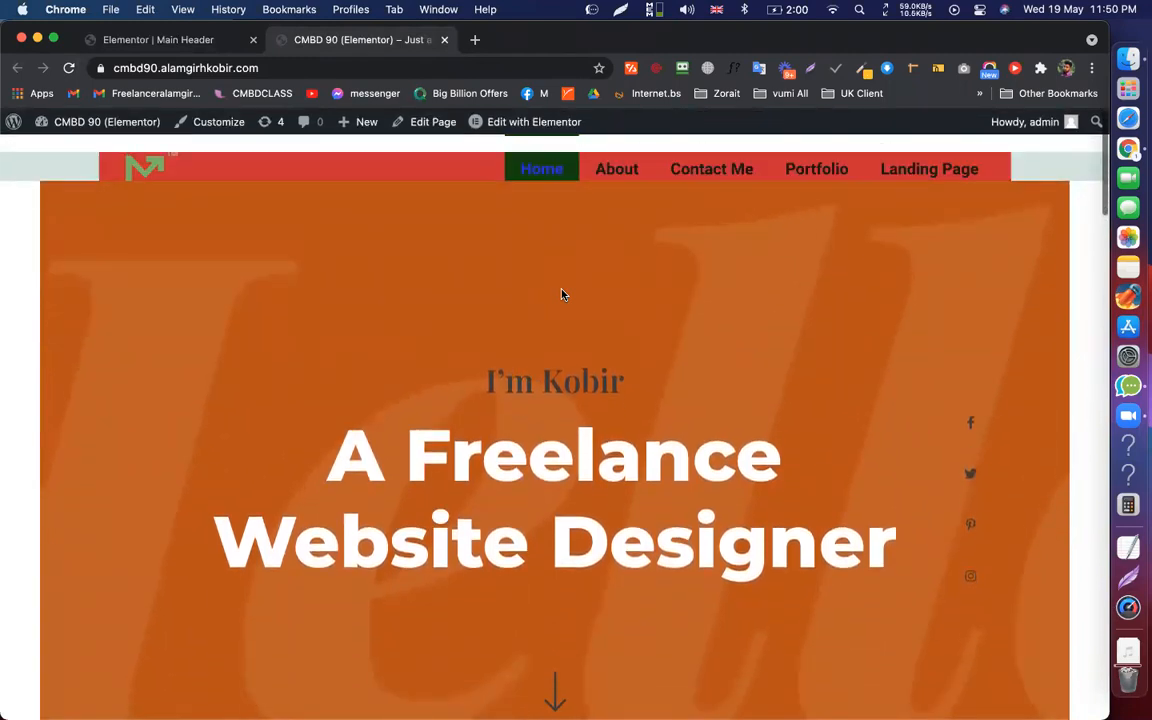
pyautogui.scroll(-5, 561, 294)
pyautogui.scroll(6, 563, 293)
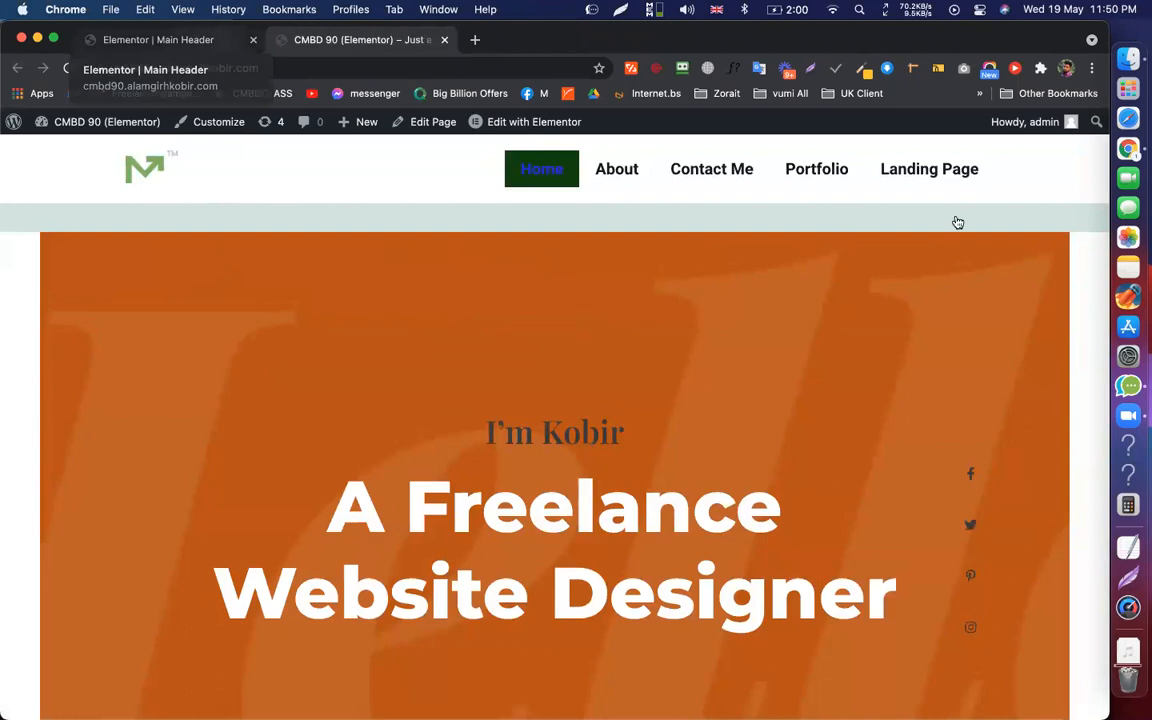
pyautogui.hotkey('ctrl', 'shift', 'Tab')
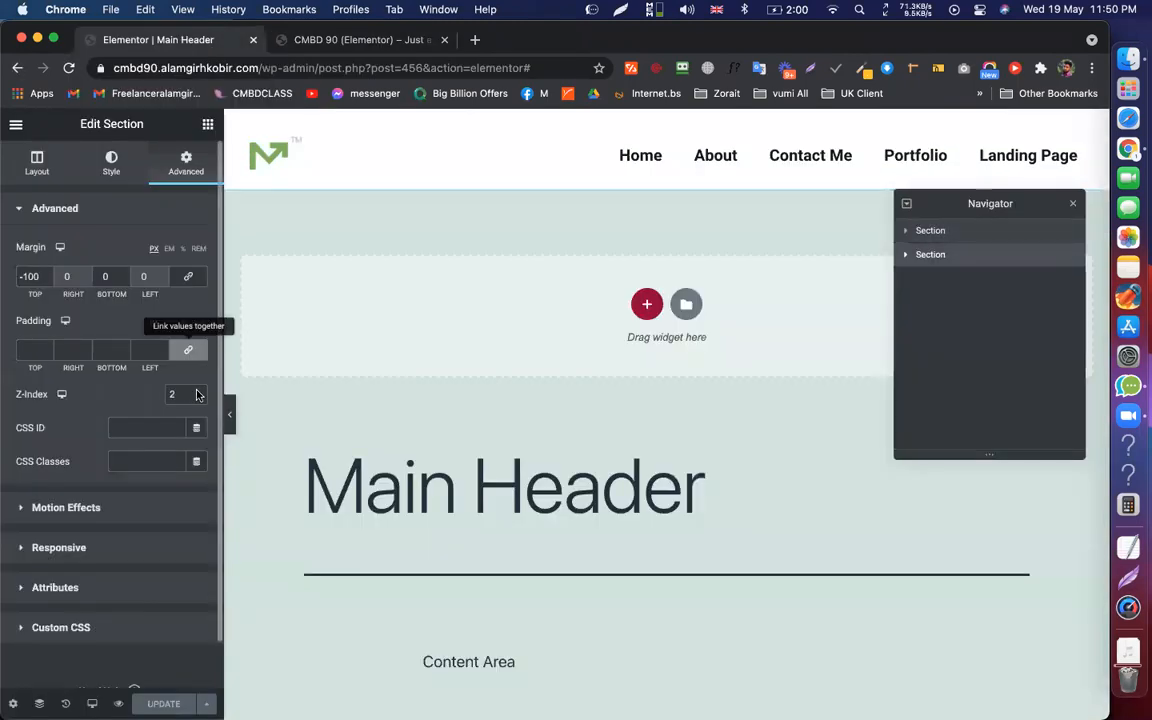
# Set Z-Index to 9 on both header sections and save
pyautogui.click(197, 391)
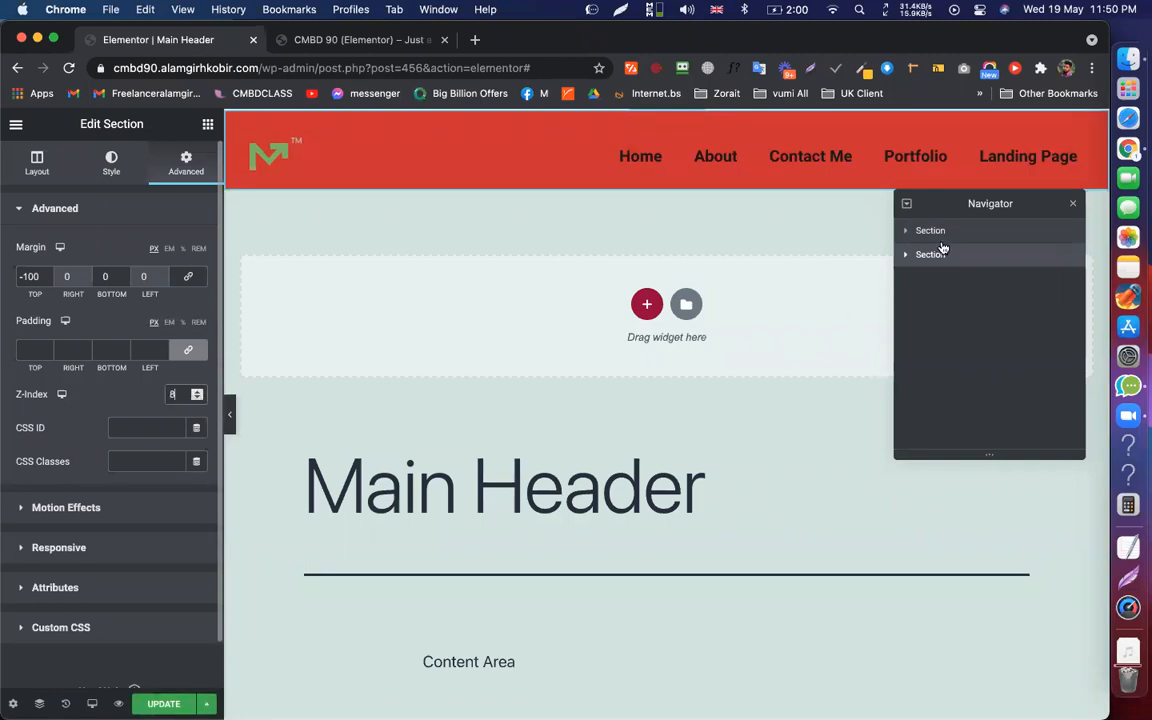
pyautogui.click(340, 409)
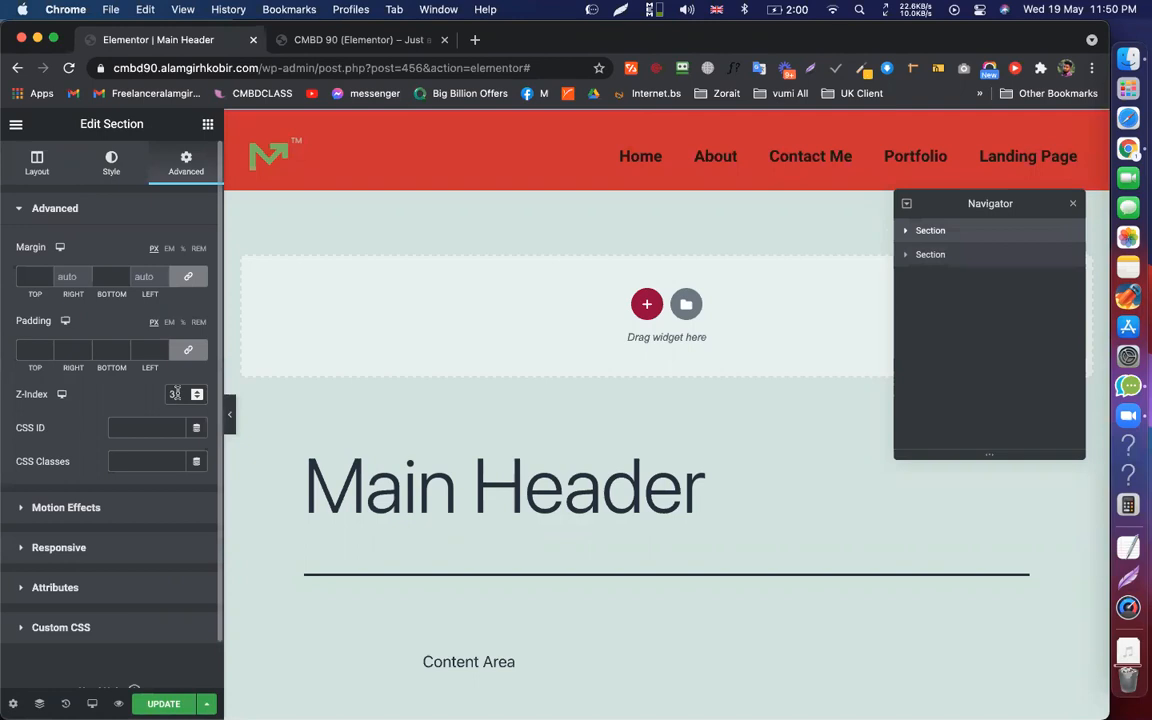
pyautogui.click(197, 391)
pyautogui.press('super+s')
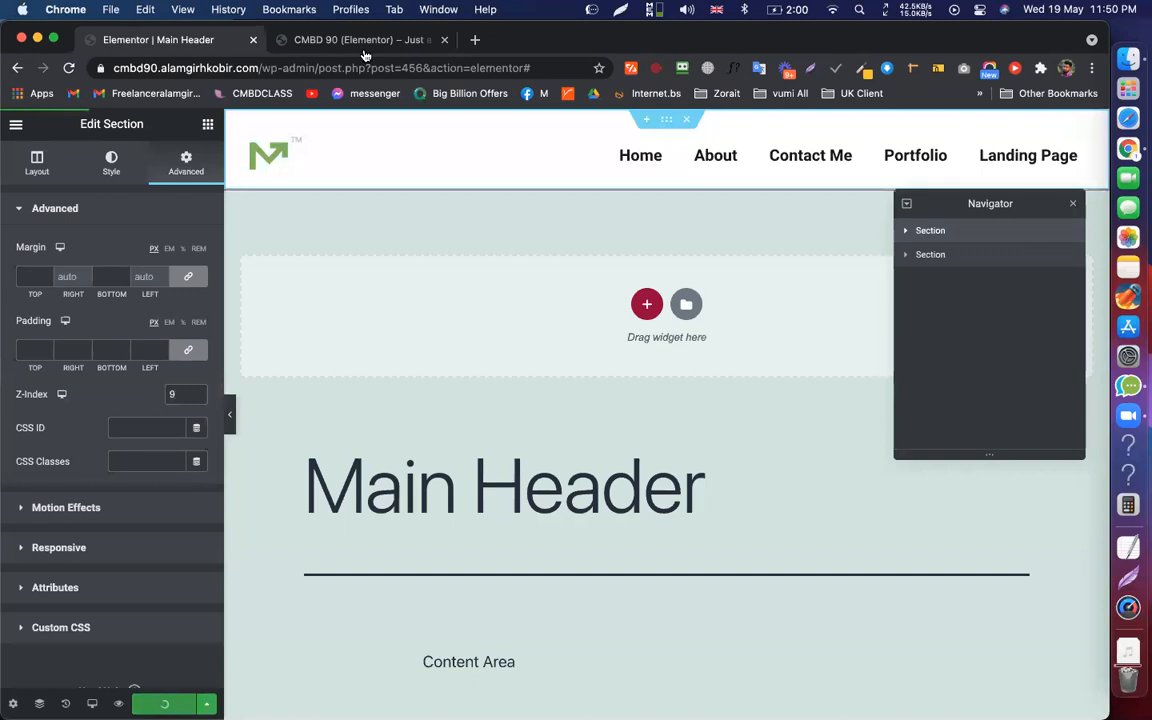
# Reload the live site and scroll to check the header, then return to the editor
pyautogui.click(327, 46)
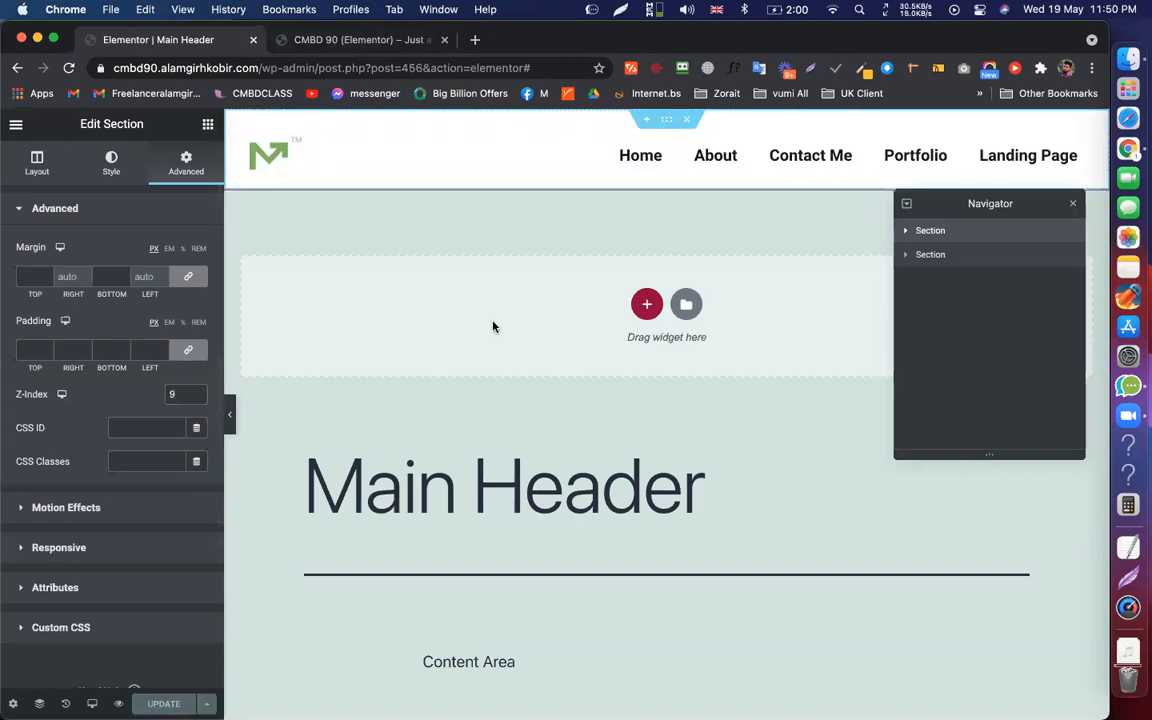
pyautogui.press('super+r')
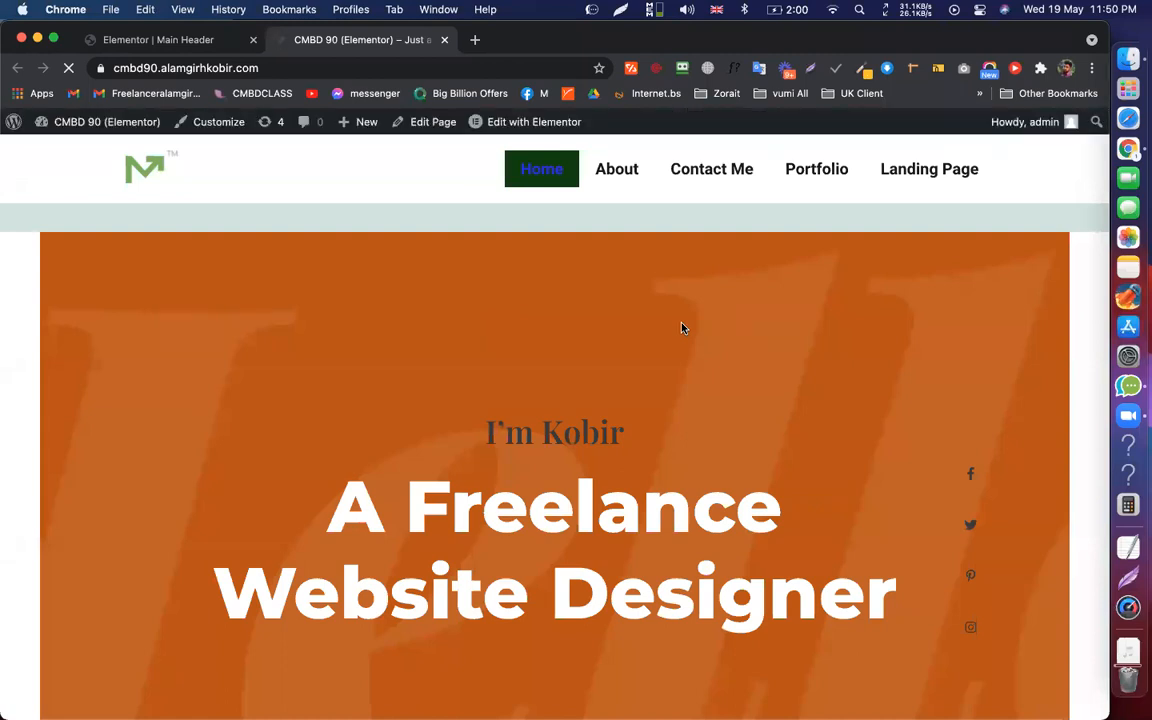
pyautogui.scroll(-3, 683, 328)
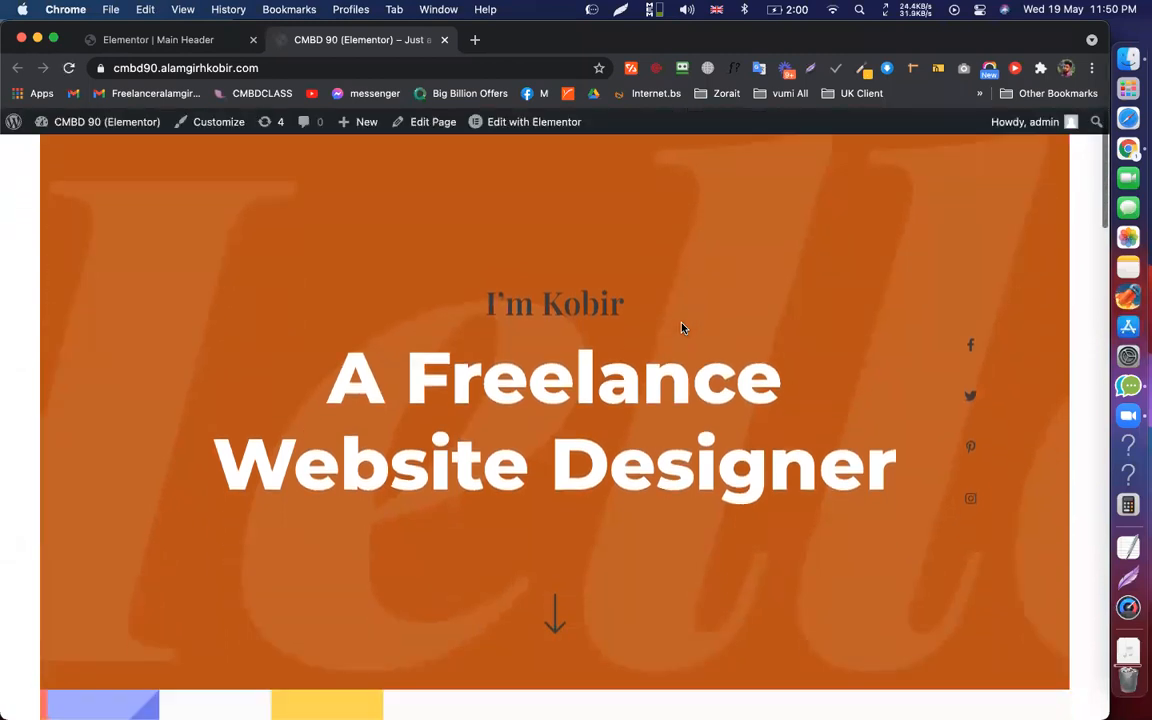
pyautogui.scroll(2, 683, 328)
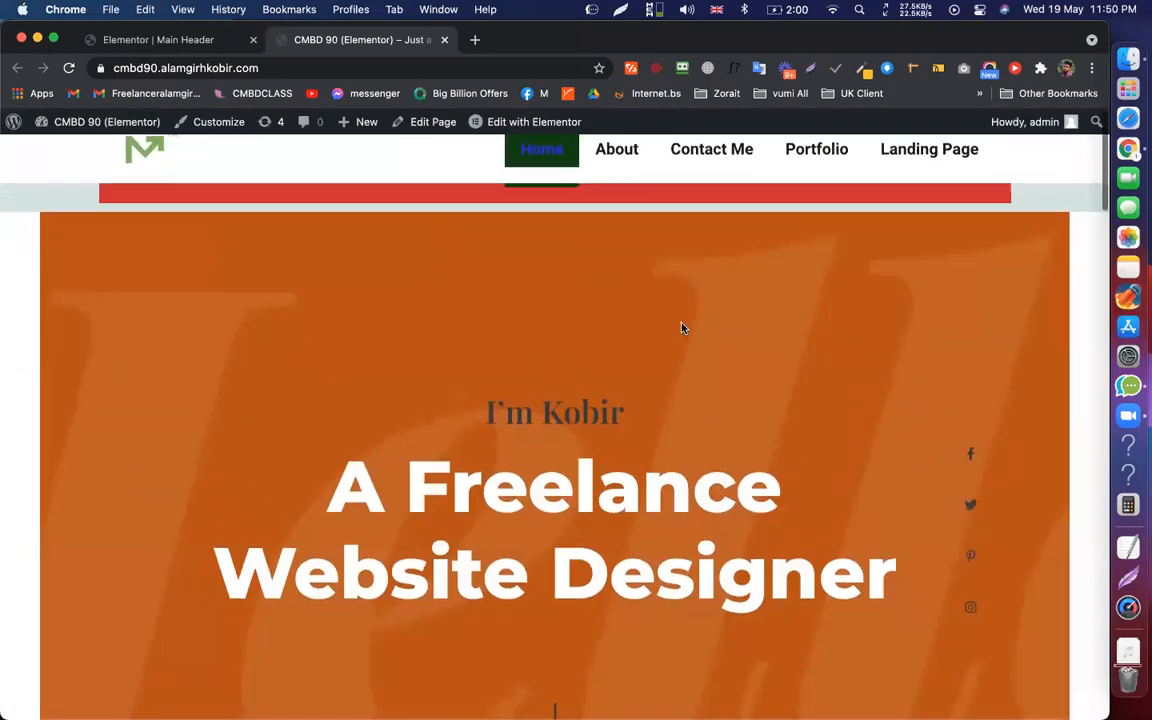
pyautogui.scroll(1, 681, 328)
pyautogui.scroll(-2, 681, 328)
pyautogui.scroll(2, 681, 328)
pyautogui.scroll(-1, 681, 328)
pyautogui.scroll(1, 681, 328)
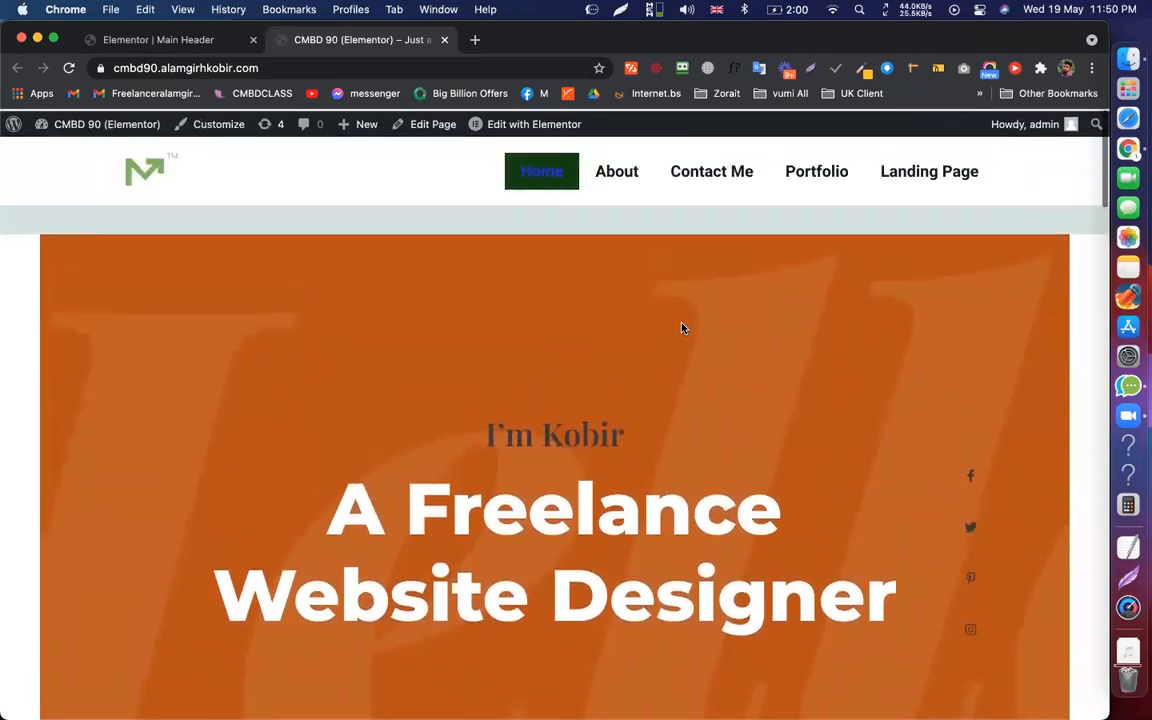
pyautogui.scroll(-2, 681, 328)
pyautogui.scroll(-1, 683, 328)
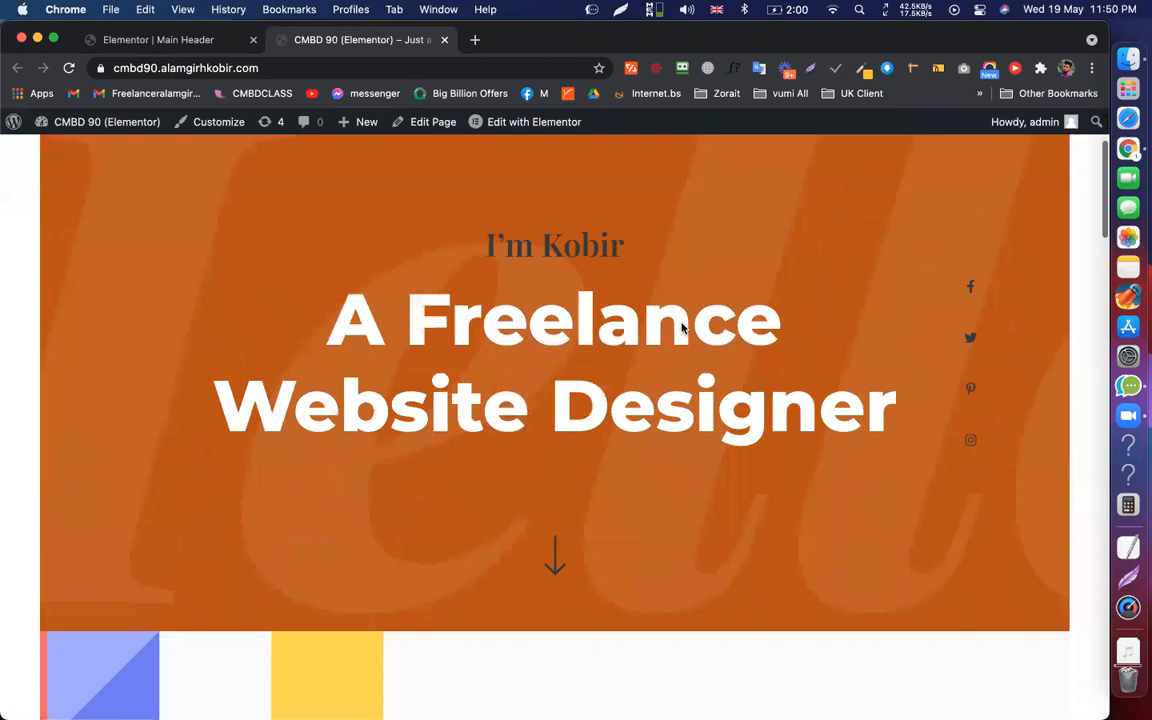
pyautogui.scroll(2, 690, 293)
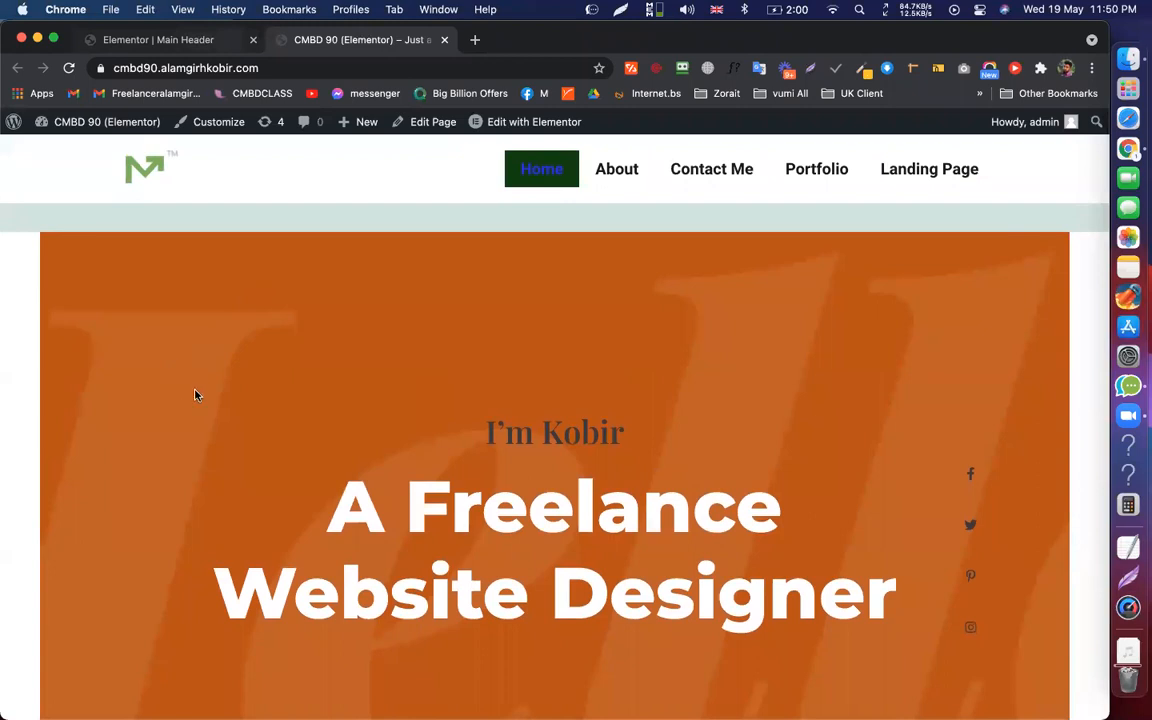
pyautogui.hotkey('ctrl', 'shift', 'Tab')
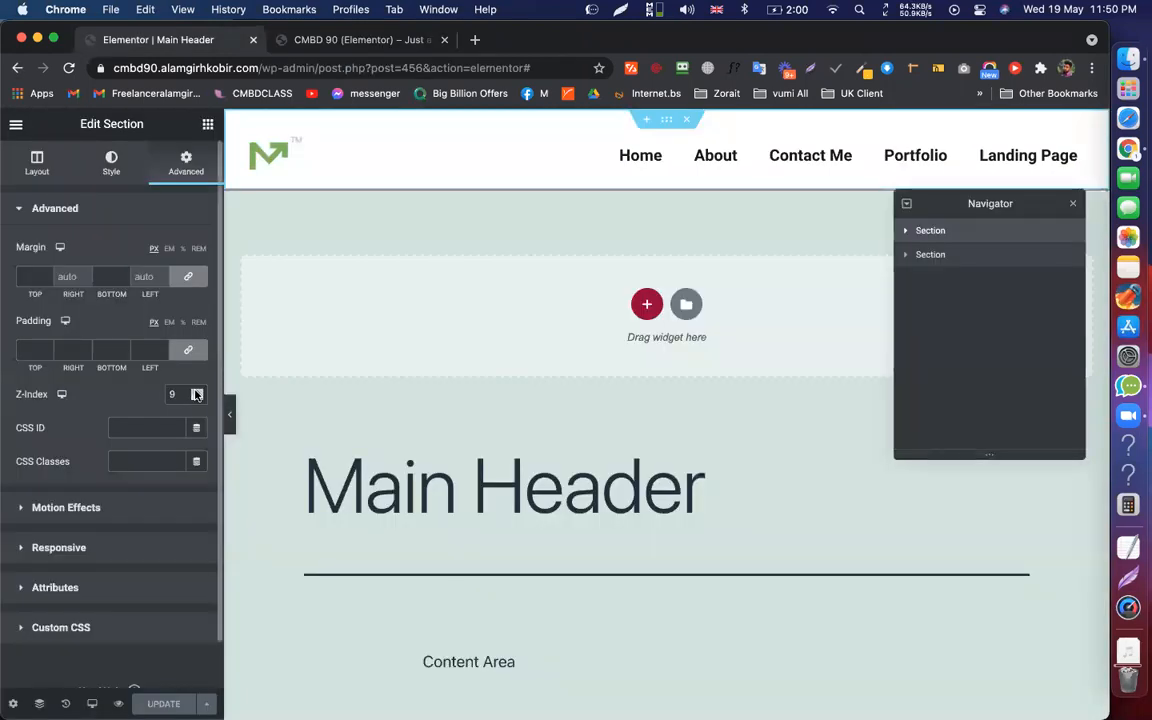
pyautogui.click(197, 391)
pyautogui.click(197, 391)
pyautogui.click(197, 391)
pyautogui.click(197, 392)
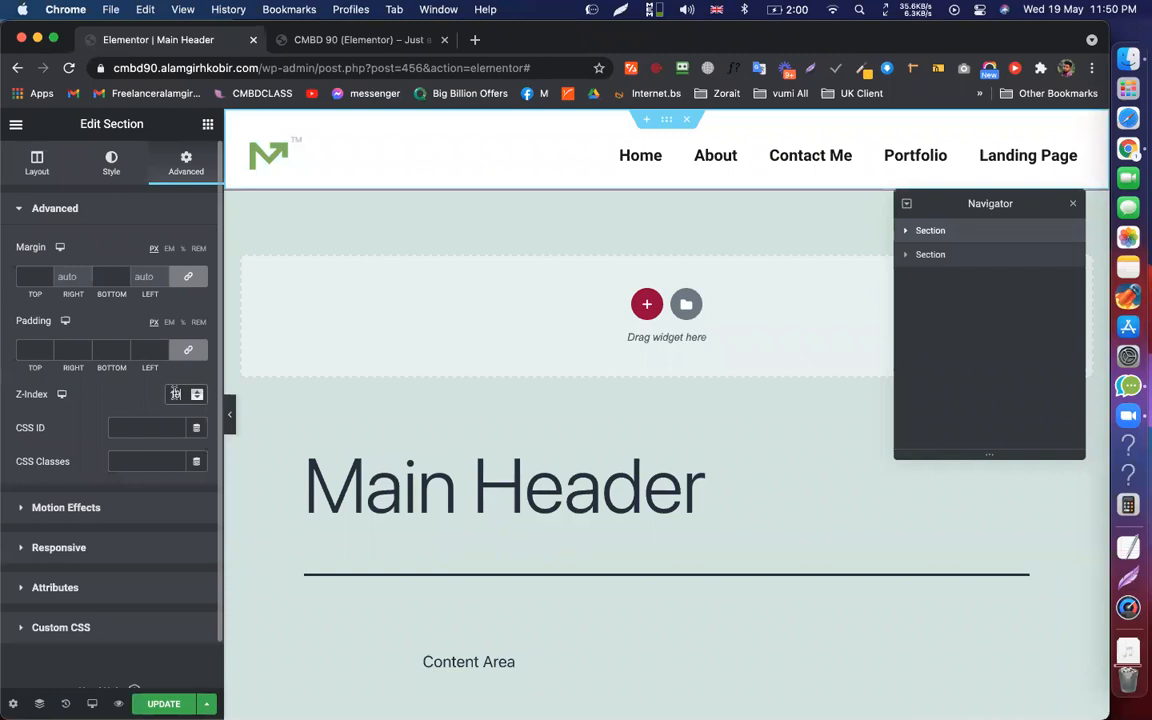
pyautogui.doubleClick(174, 394)
pyautogui.write('999')
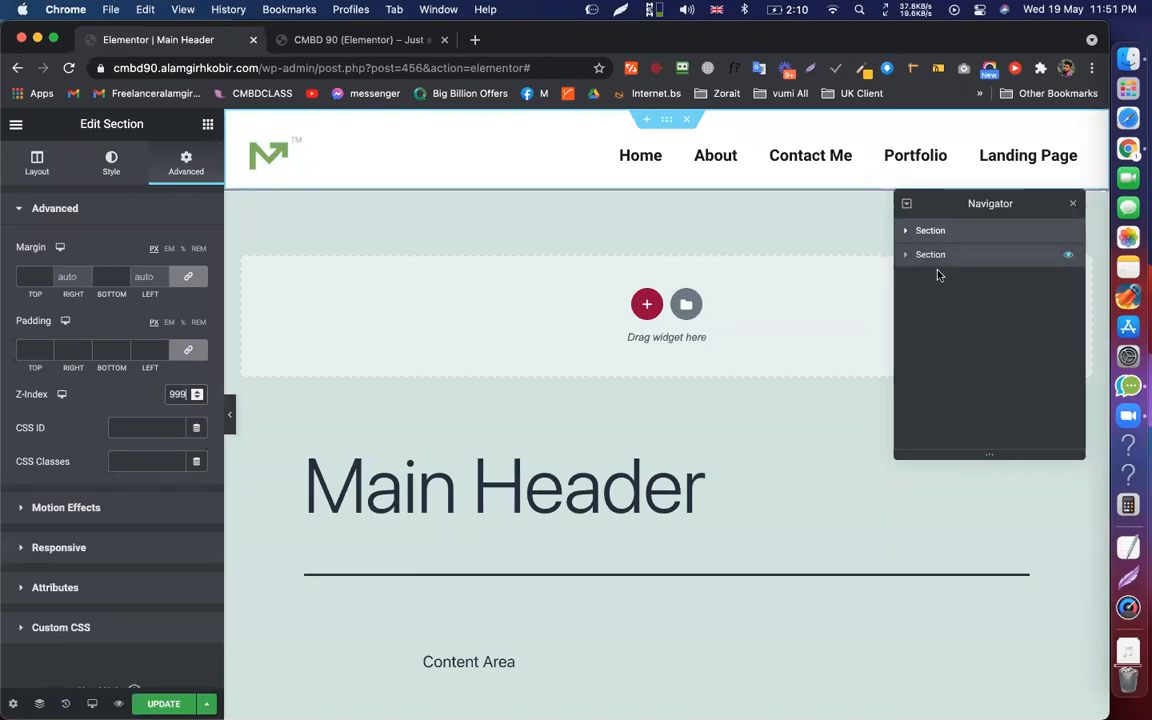
pyautogui.click(938, 268)
pyautogui.click(152, 700)
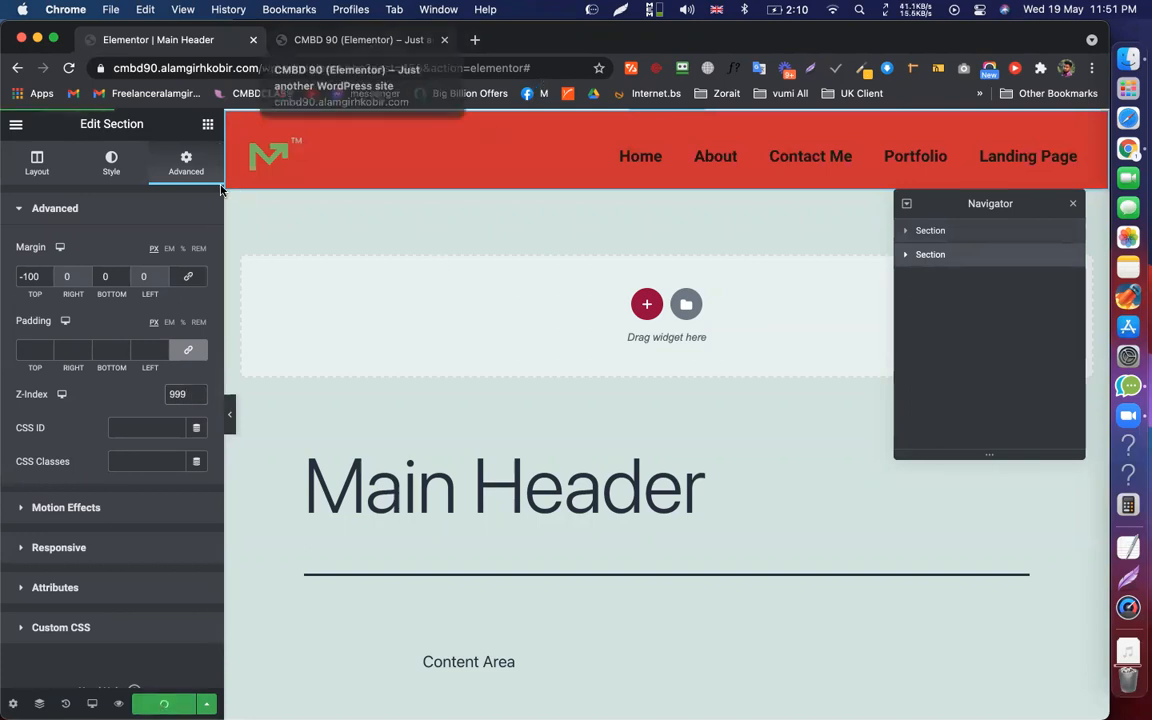
pyautogui.hotkey('ctrl', 'Tab')
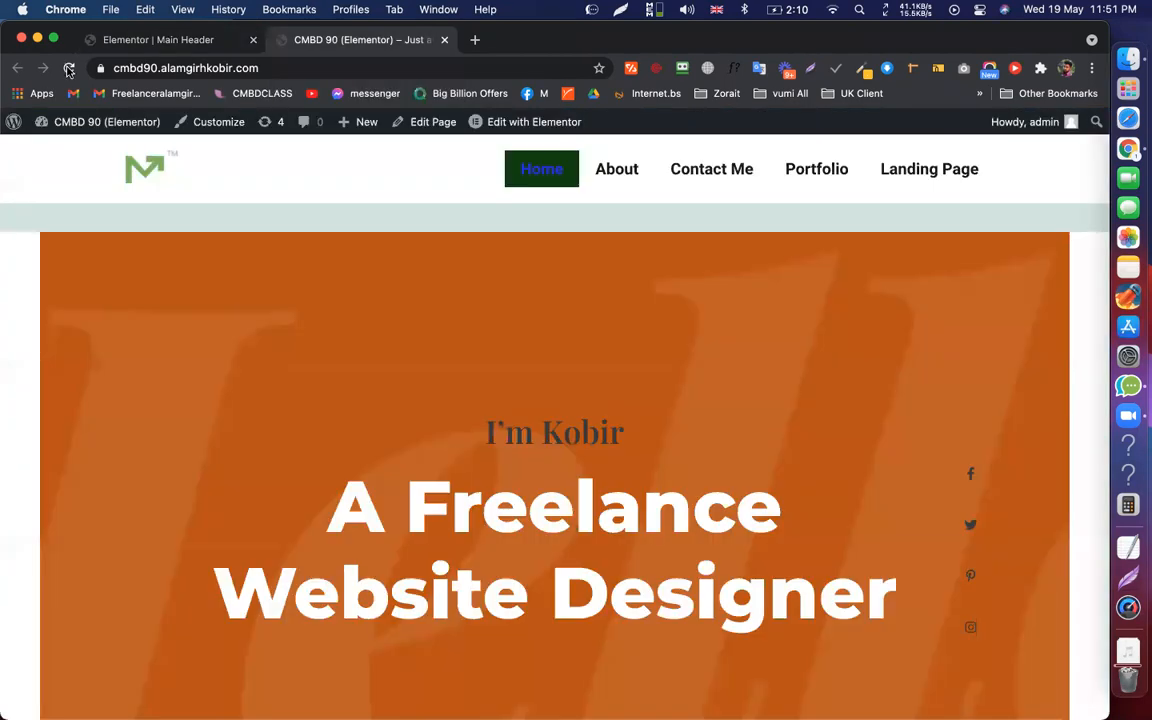
pyautogui.press('super+r')
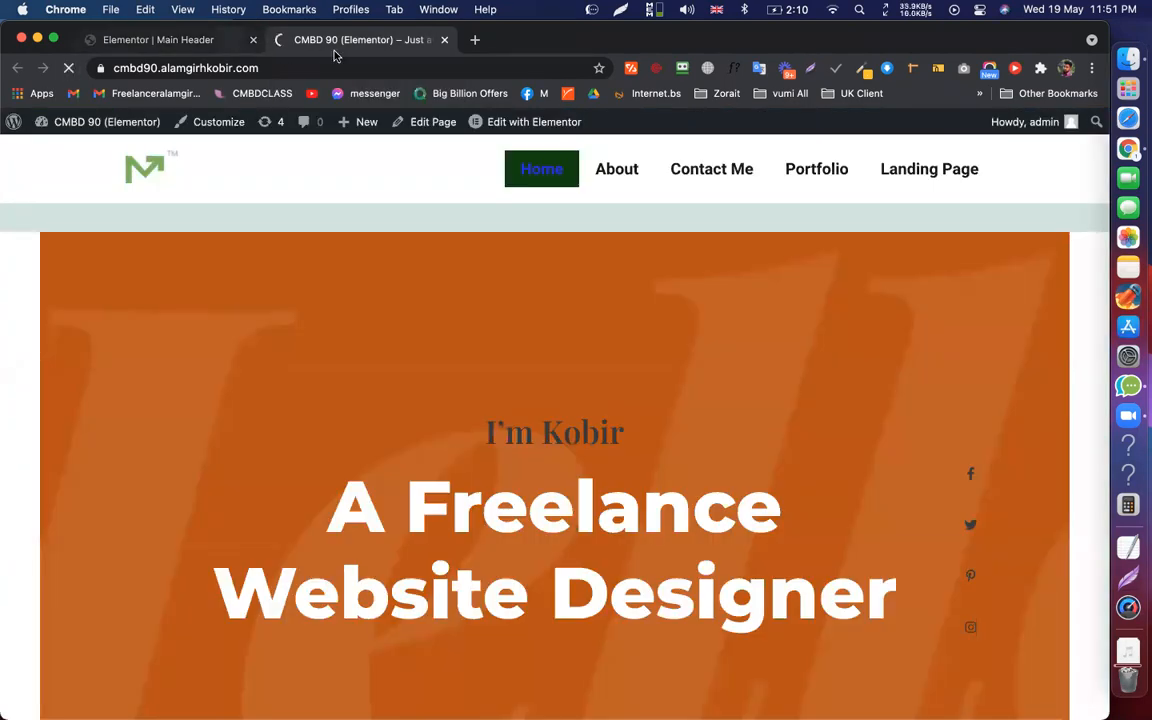
pyautogui.hotkey('ctrl', 'Tab')
pyautogui.hotkey('ctrl', 'Tab')
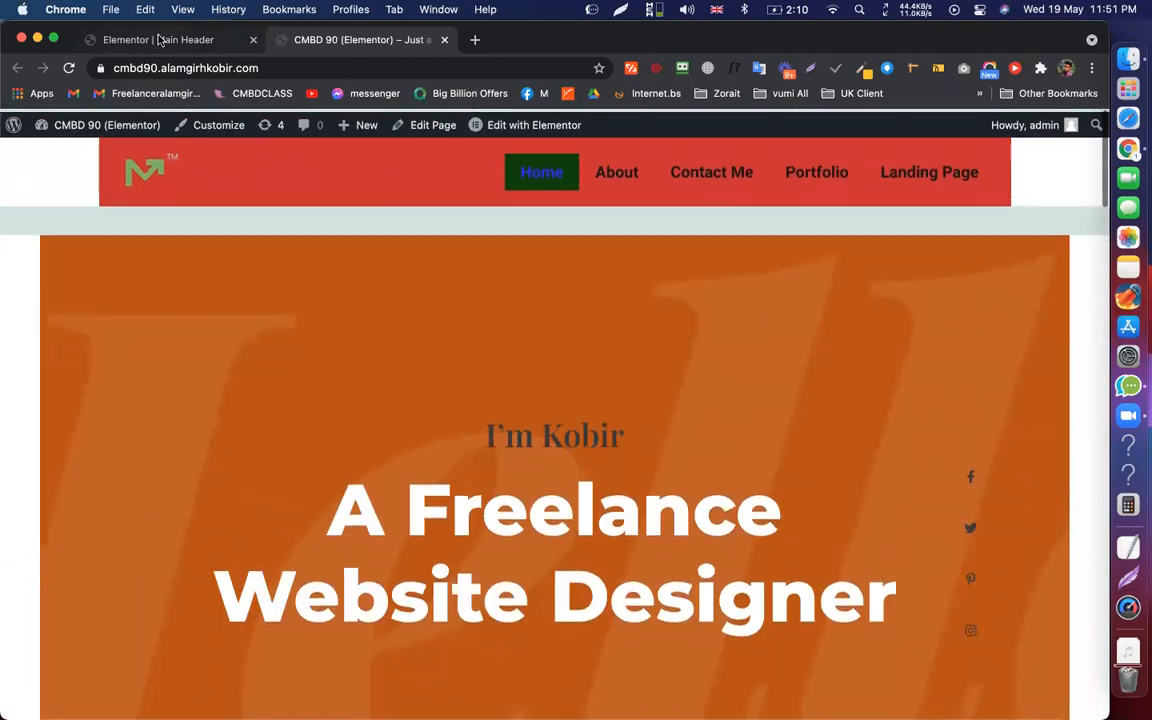
pyautogui.click(152, 38)
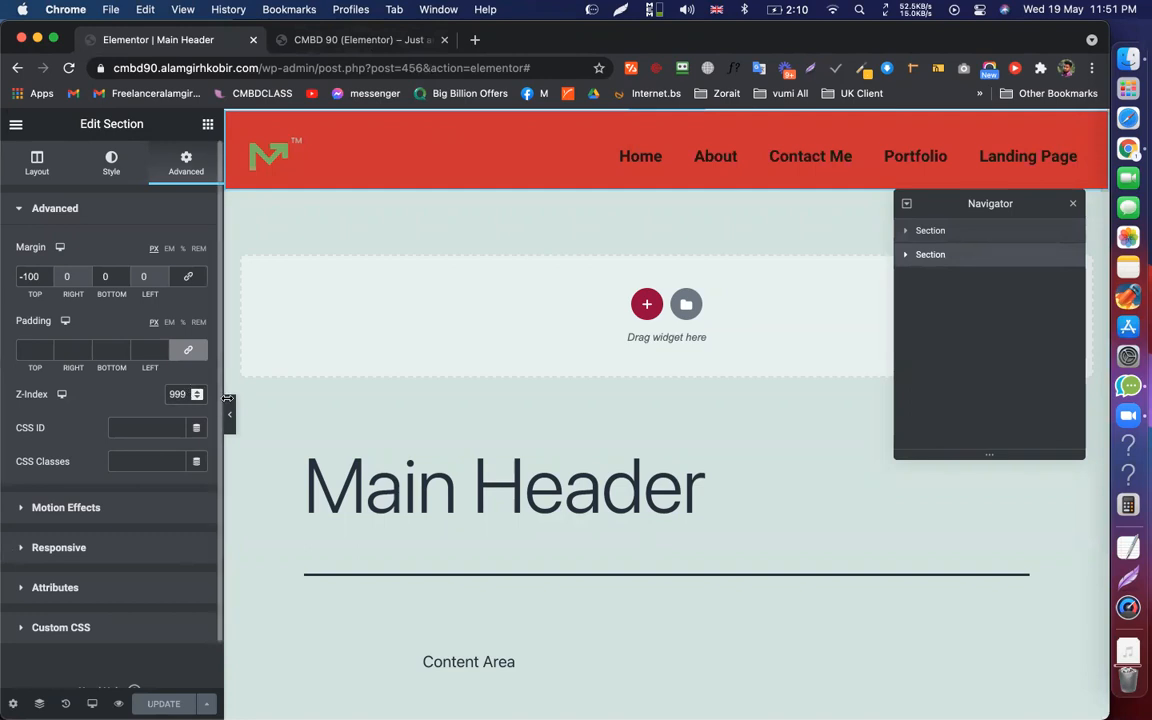
# Raise the header section's Z-index to 9999 and save the header
pyautogui.write('9')
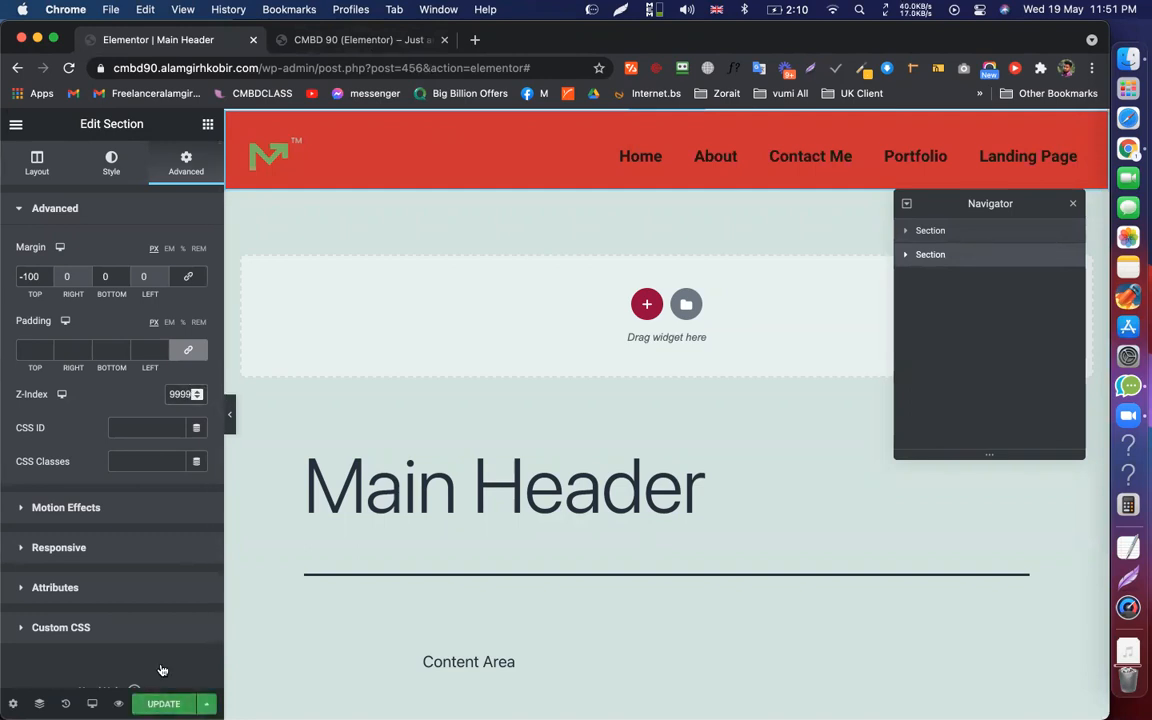
pyautogui.click(163, 704)
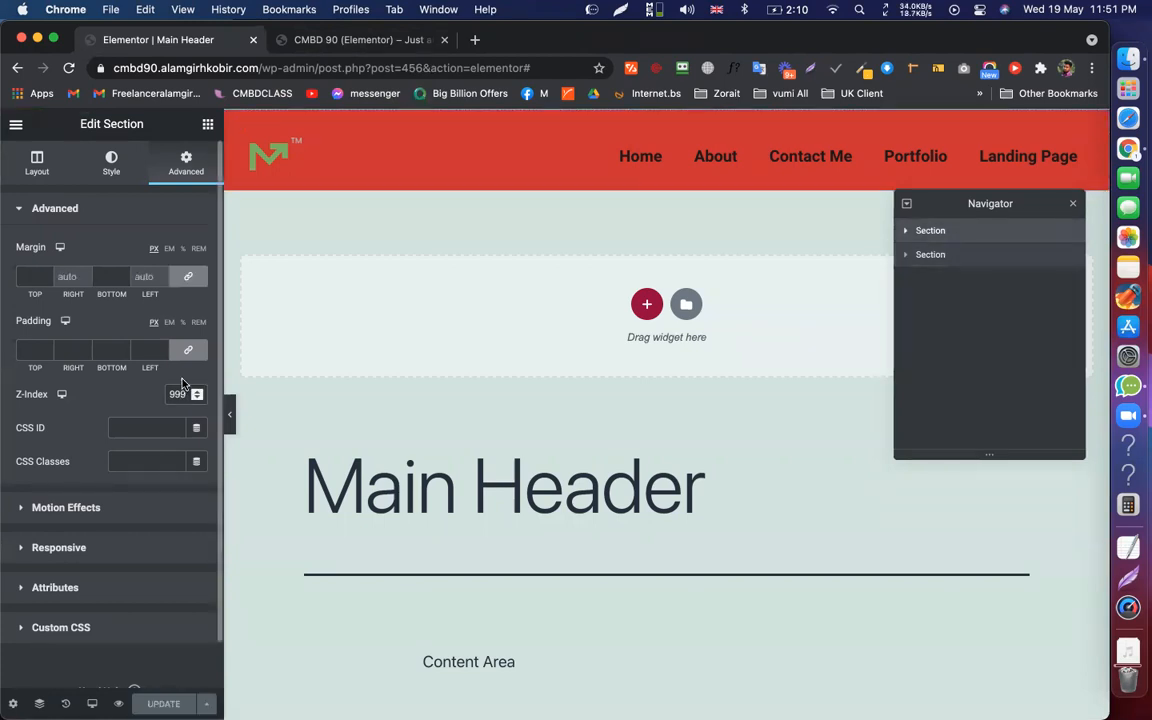
pyautogui.write('9')
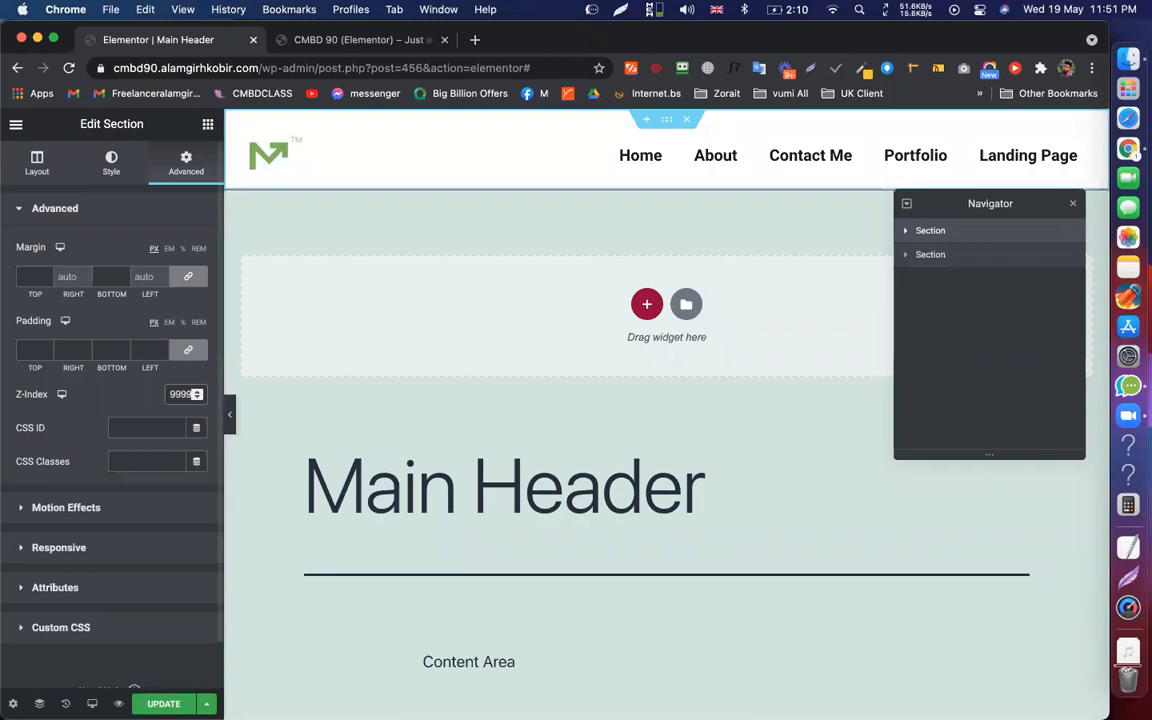
pyautogui.press('super+s')
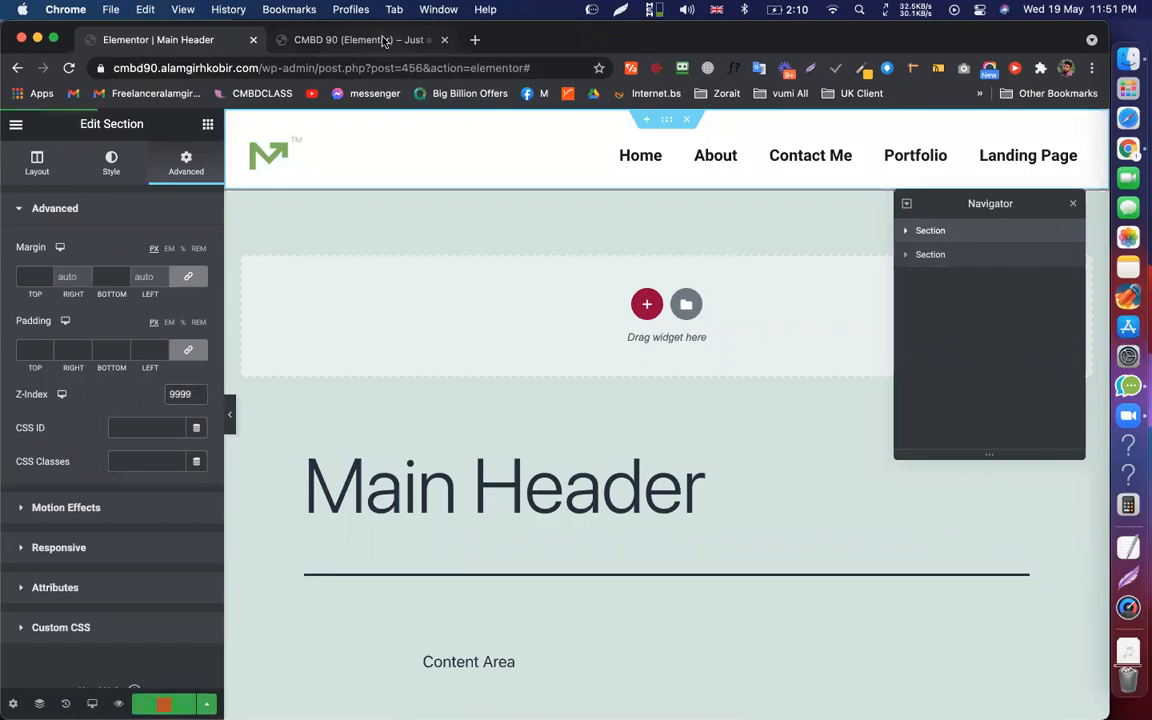
# Reload the live home page and scroll to test the sticky red header
pyautogui.click(347, 40)
pyautogui.press('super+r')
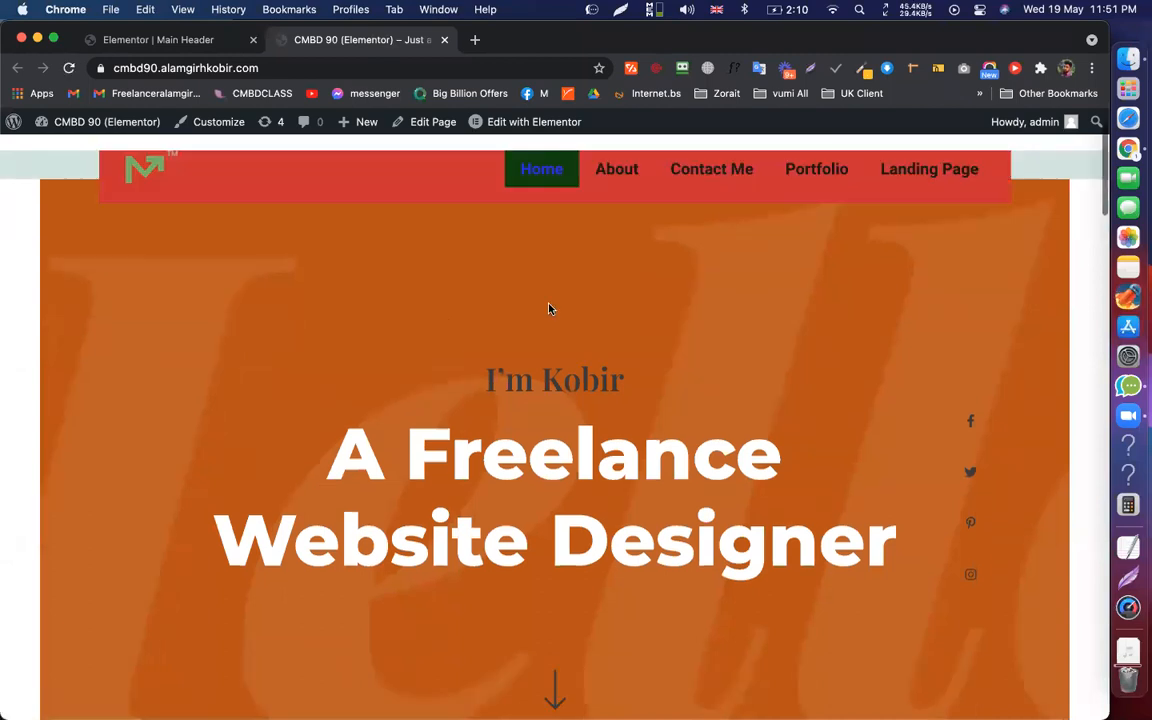
pyautogui.scroll(-1, 548, 304)
pyautogui.scroll(-5, 571, 242)
pyautogui.scroll(5, 622, 360)
pyautogui.scroll(-3, 708, 380)
pyautogui.scroll(4, 715, 355)
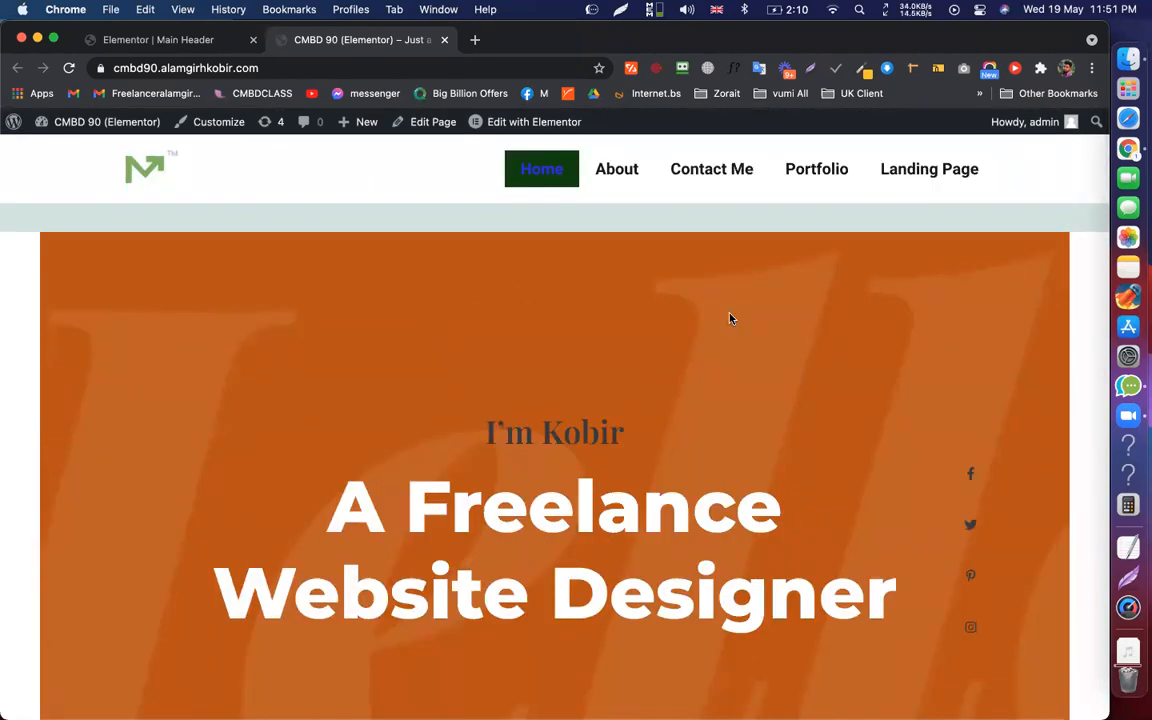
pyautogui.scroll(-3, 730, 319)
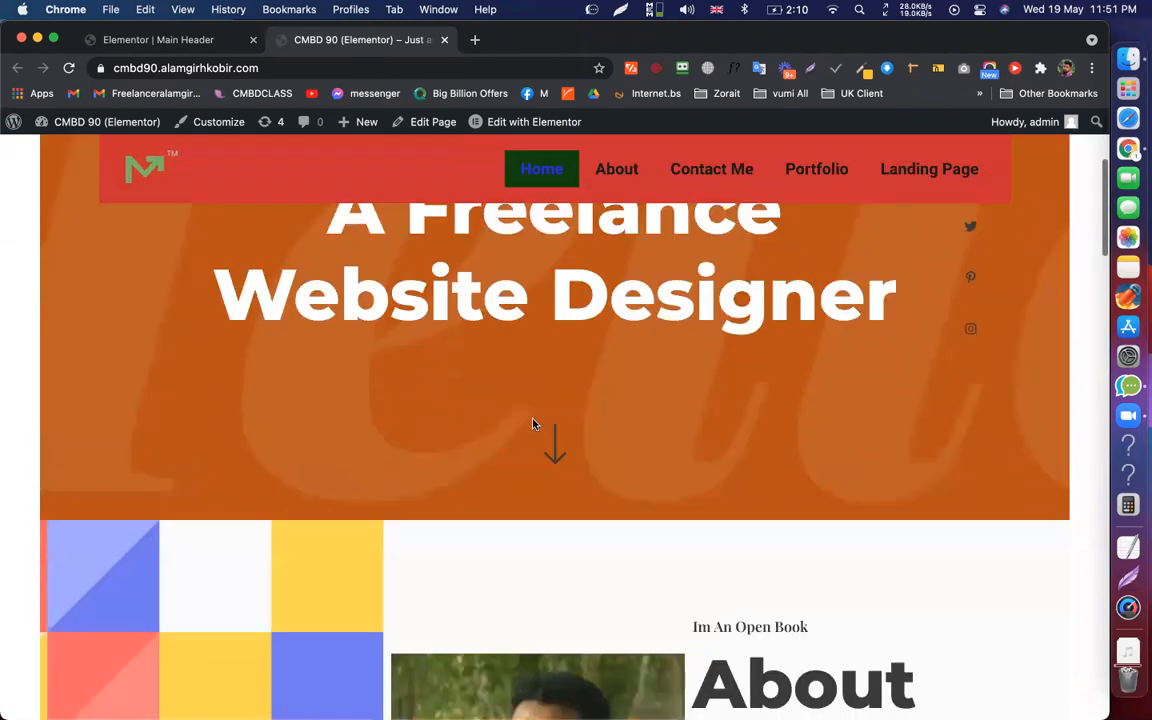
pyautogui.scroll(-6, 532, 419)
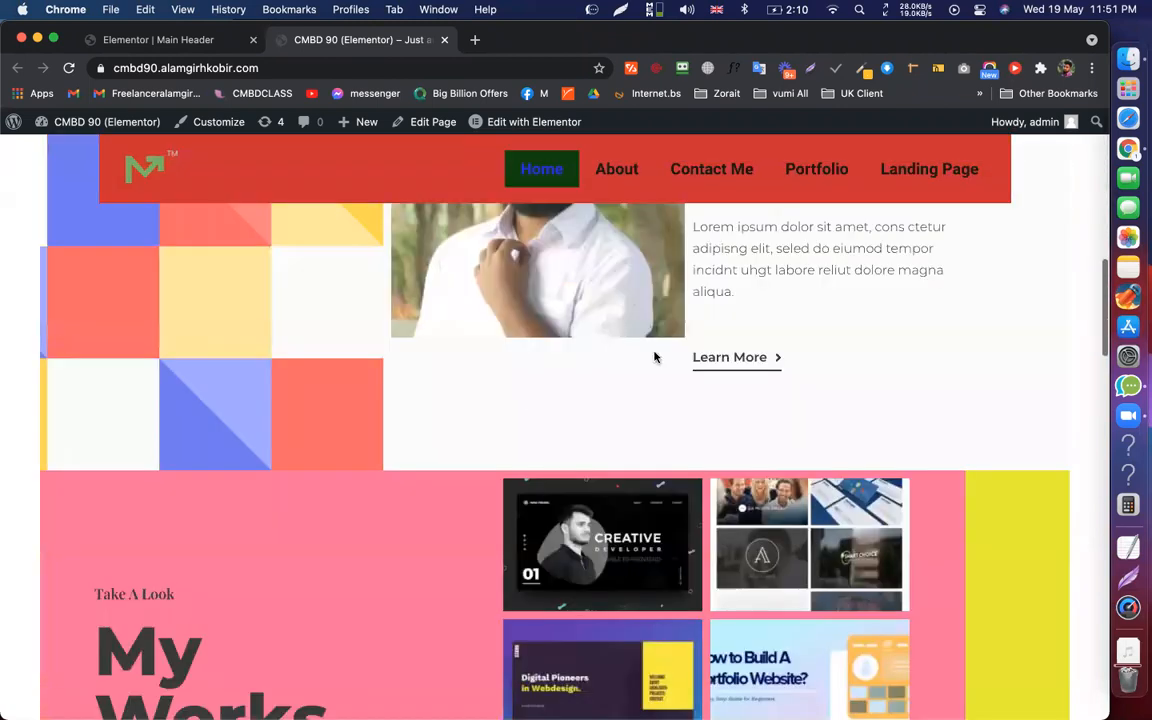
pyautogui.scroll(-4, 635, 450)
pyautogui.scroll(10, 630, 411)
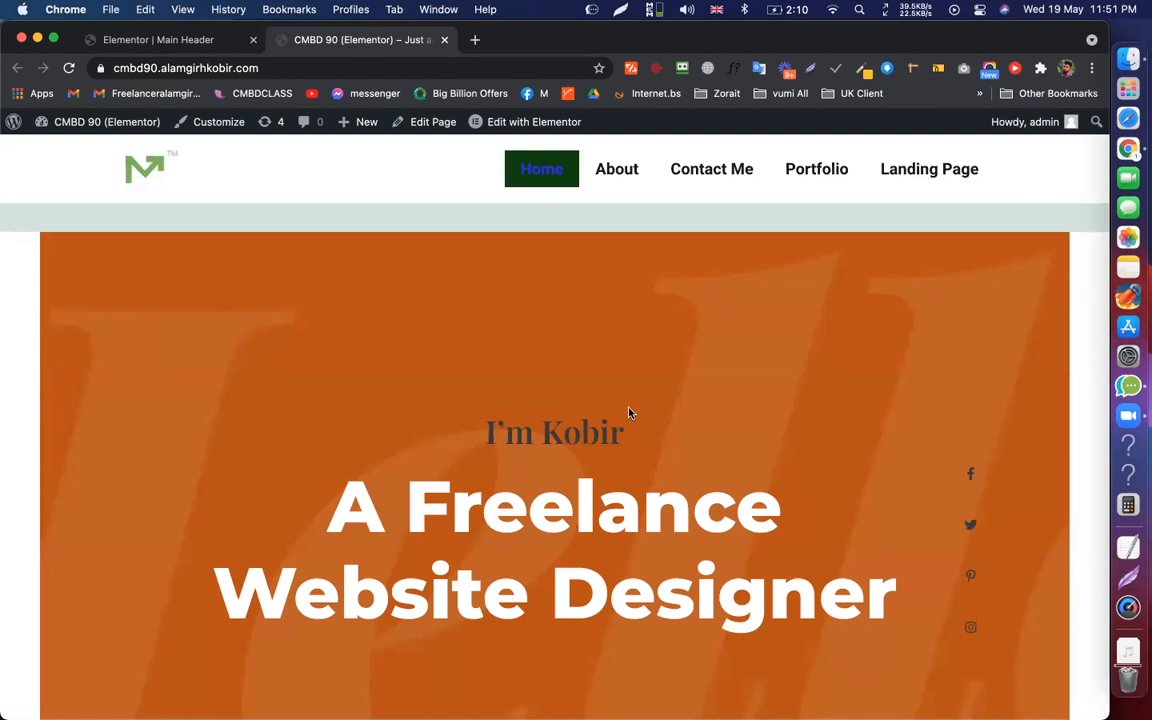
pyautogui.scroll(-15, 630, 411)
pyautogui.scroll(15, 496, 241)
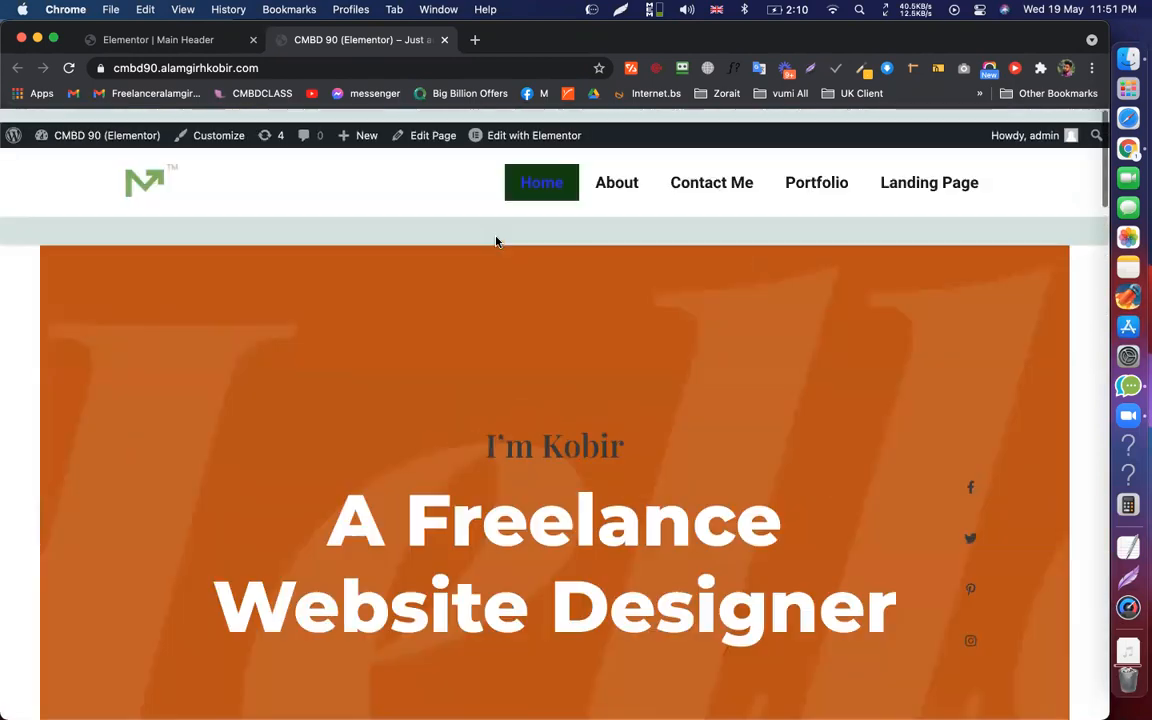
pyautogui.scroll(-4, 496, 241)
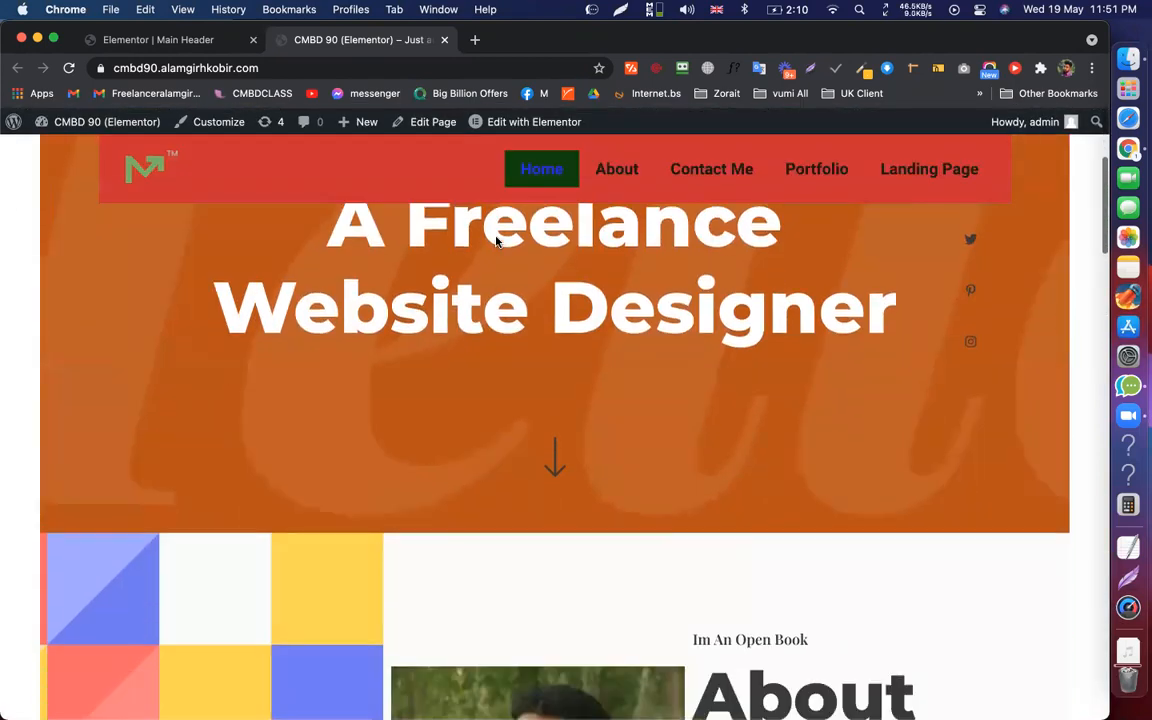
pyautogui.scroll(-6, 670, 314)
pyautogui.scroll(8, 670, 314)
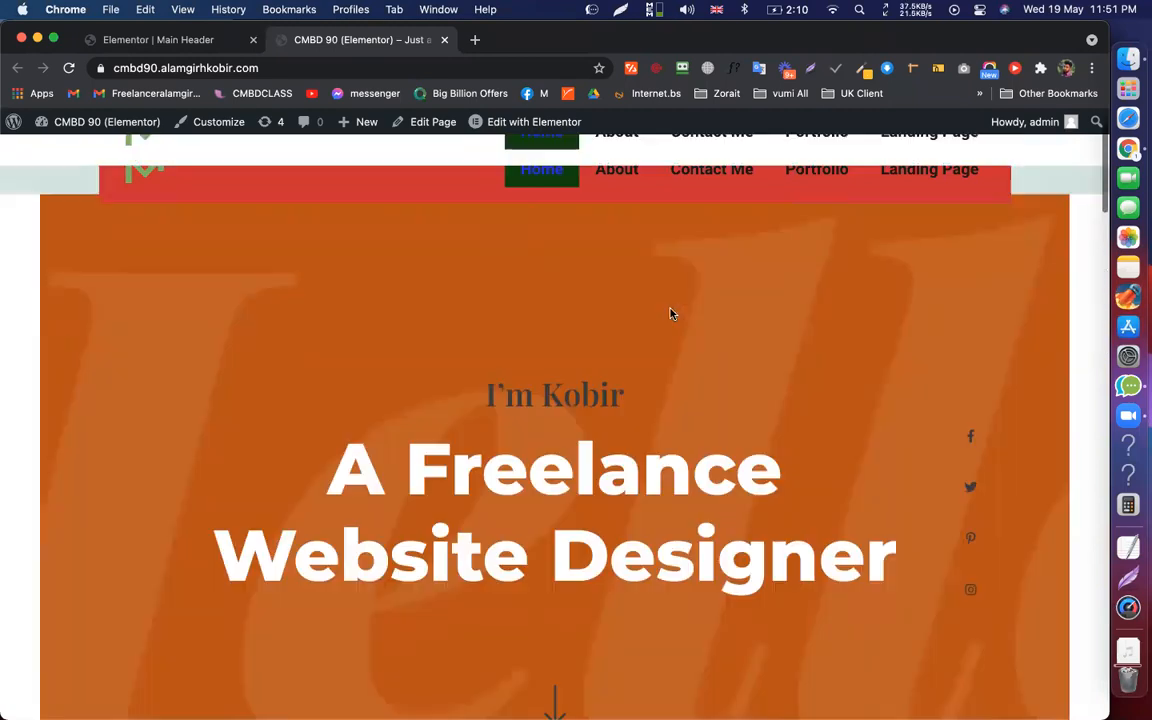
pyautogui.scroll(-6, 670, 314)
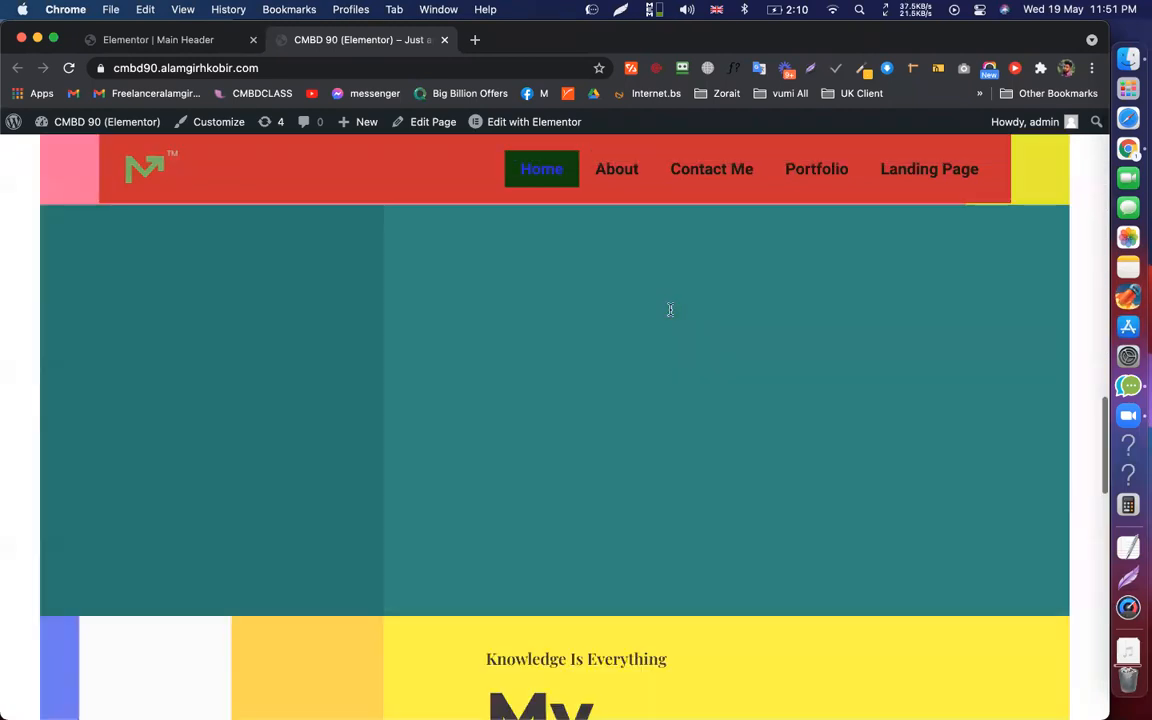
pyautogui.scroll(-4, 670, 312)
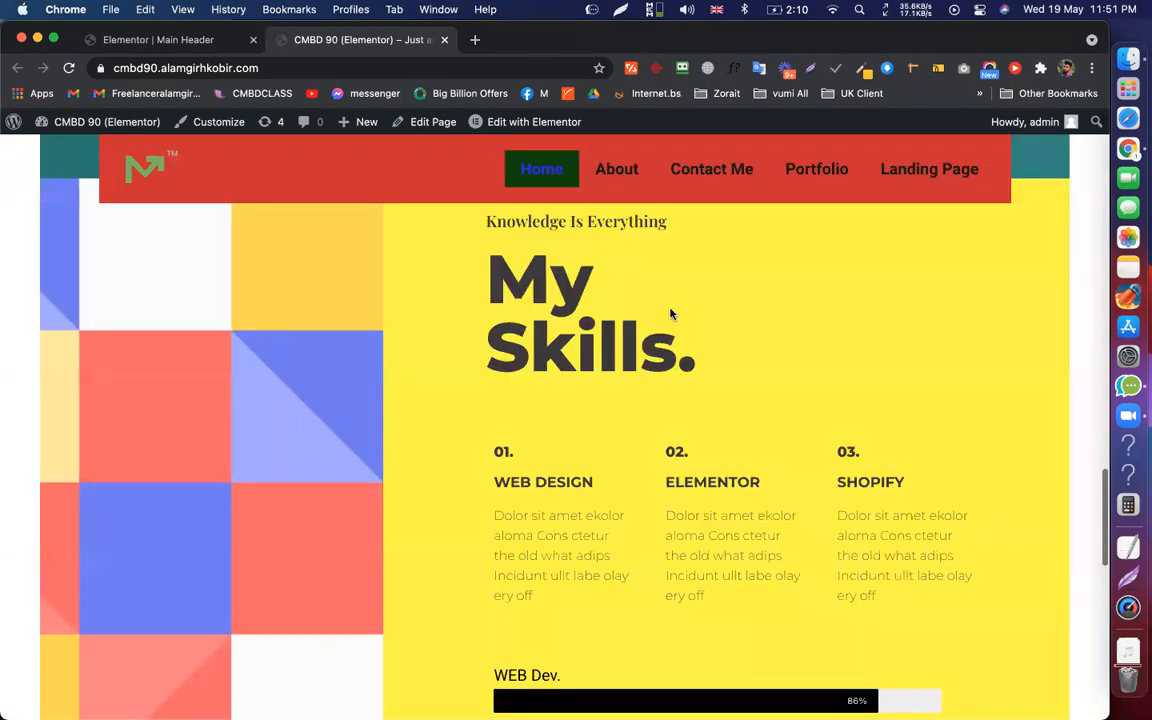
pyautogui.scroll(8, 670, 312)
pyautogui.scroll(-3, 670, 314)
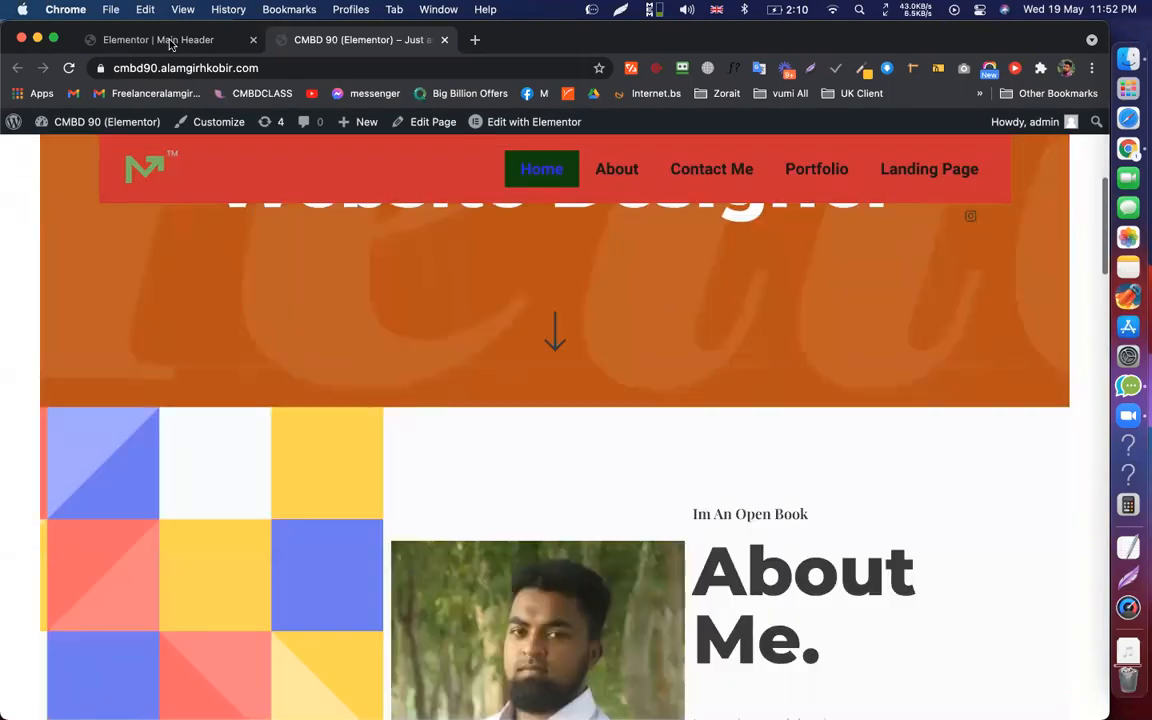
pyautogui.scroll(-8, 710, 250)
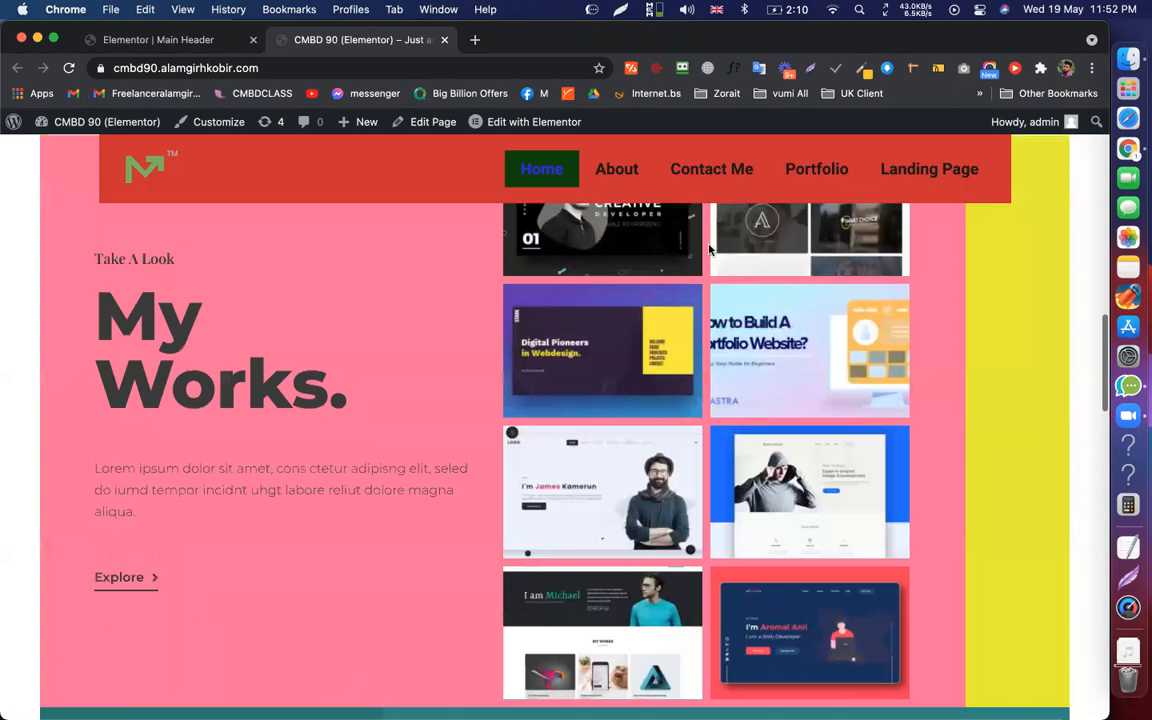
# Switch between the Main Header editor and the live site tab to compare the header
pyautogui.hotkey('ctrl', 'shift', 'Tab')
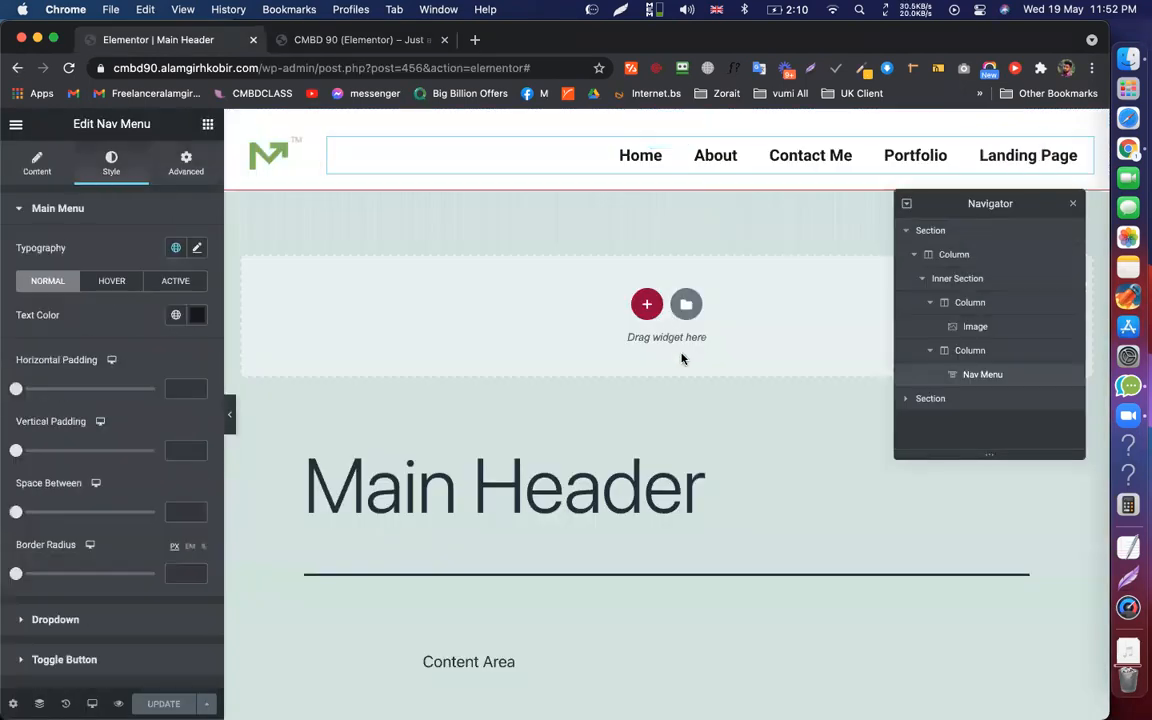
pyautogui.hotkey('ctrl', 'Tab')
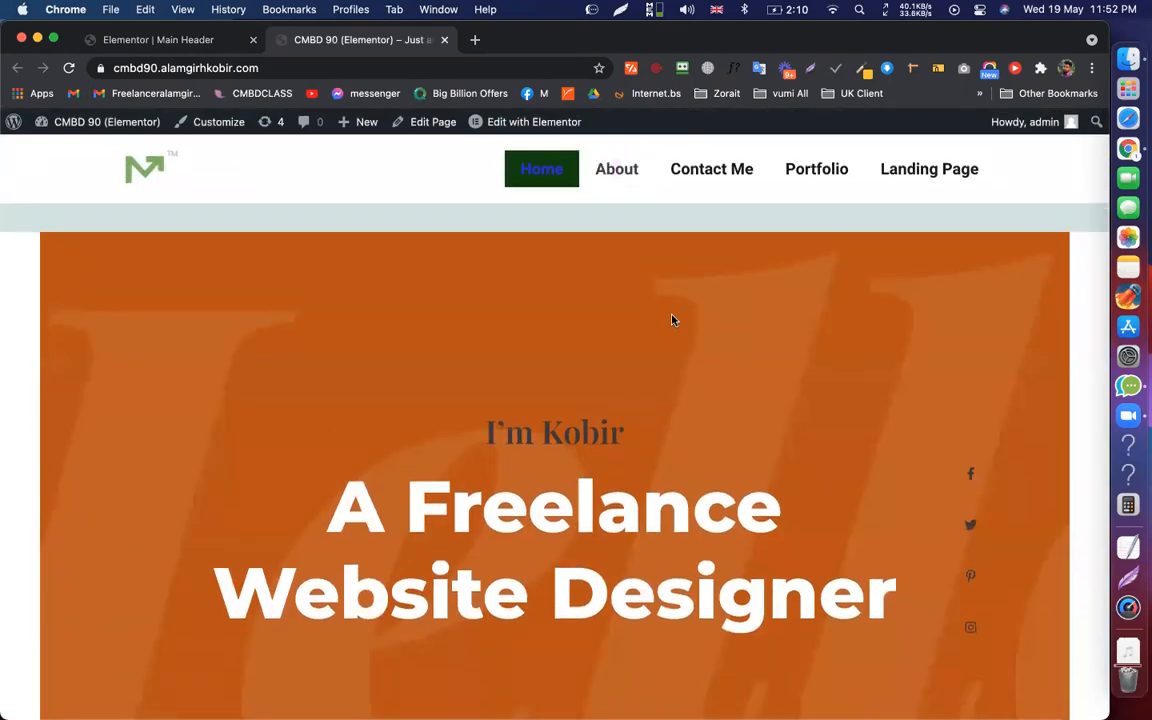
pyautogui.scroll(-3, 672, 318)
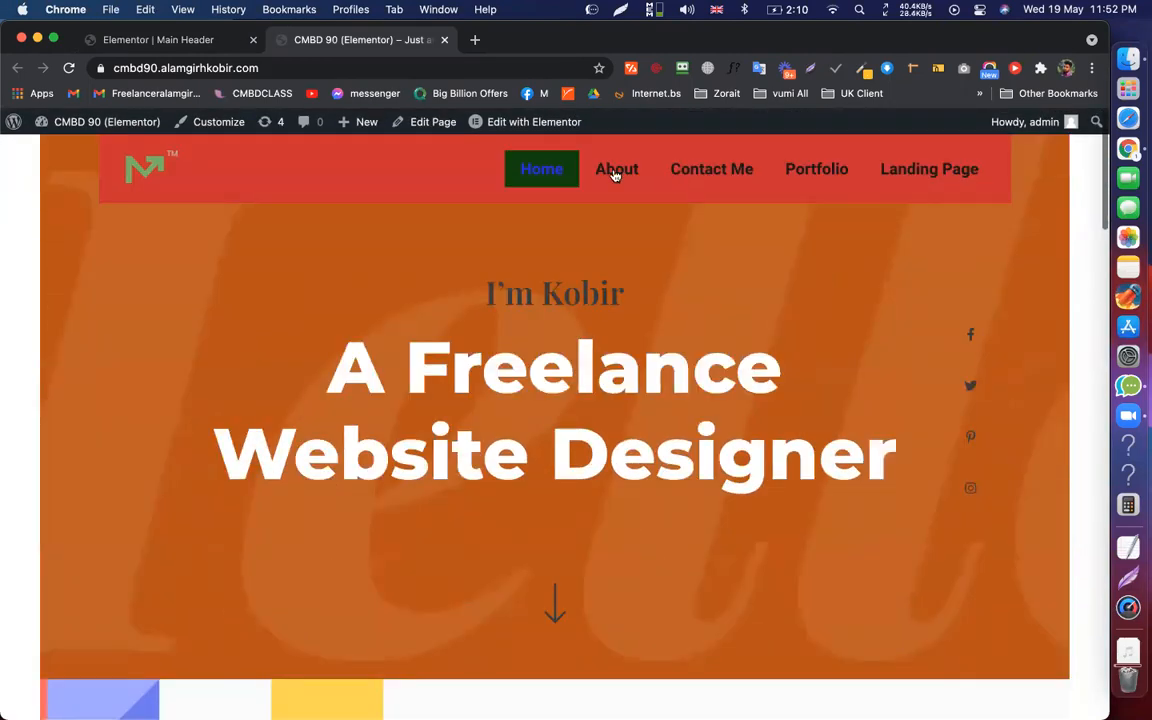
pyautogui.scroll(1, 617, 298)
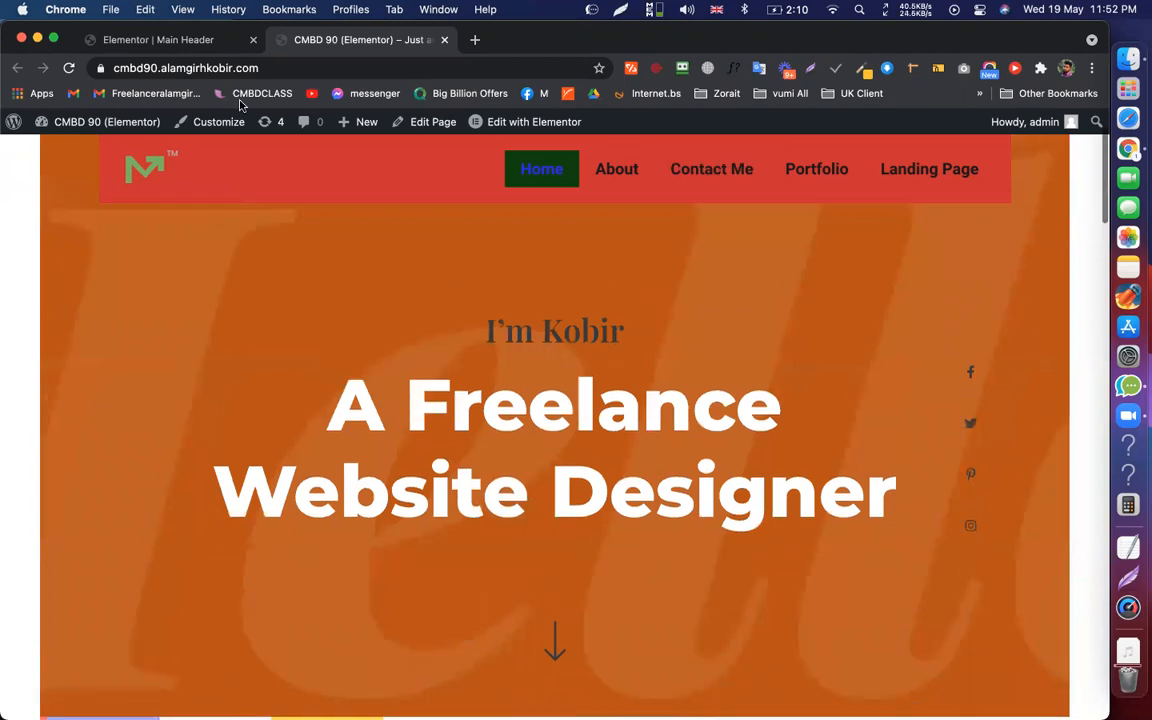
pyautogui.click(180, 42)
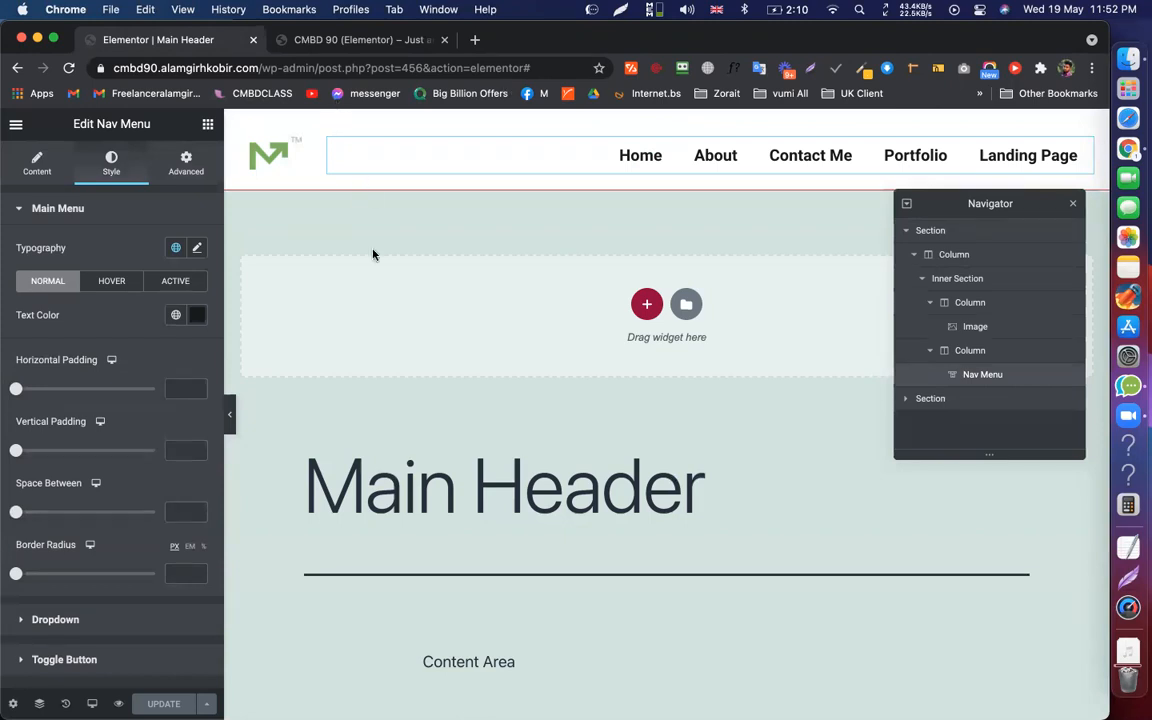
pyautogui.hotkey('ctrl', 'Tab')
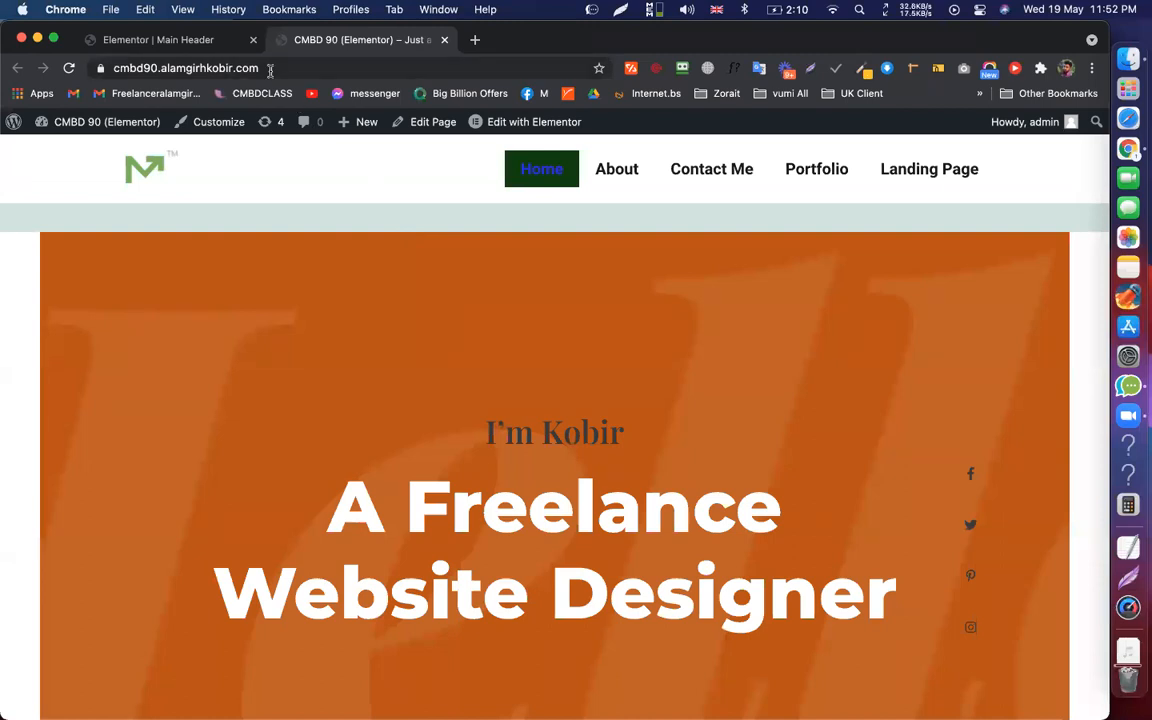
# Open the live home page URL in a new Incognito window and view all open windows
pyautogui.click(270, 70)
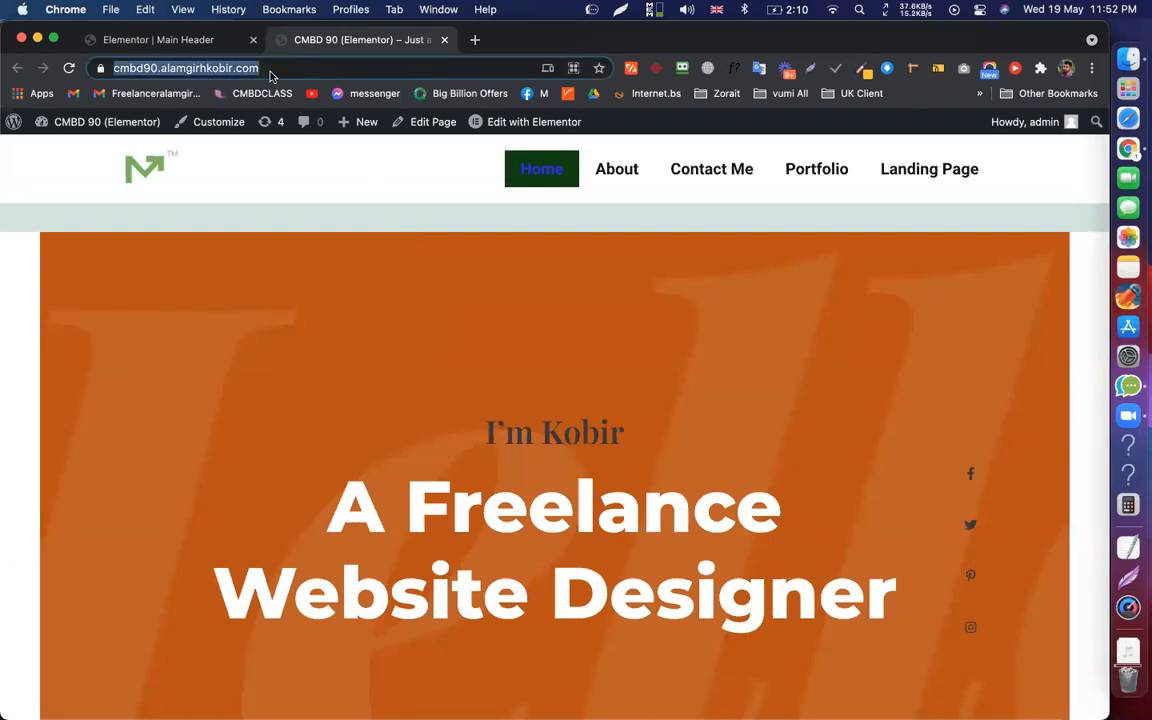
pyautogui.press('super+c')
pyautogui.press('super+shift+n')
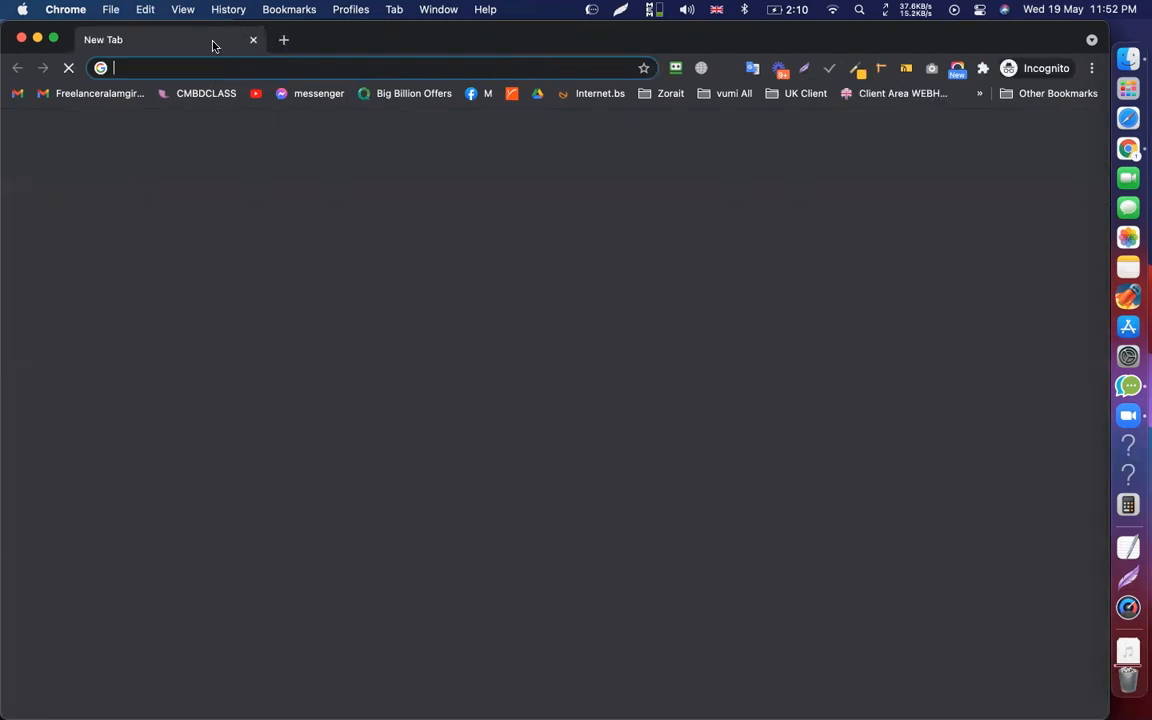
pyautogui.press('super+v')
pyautogui.press('Return')
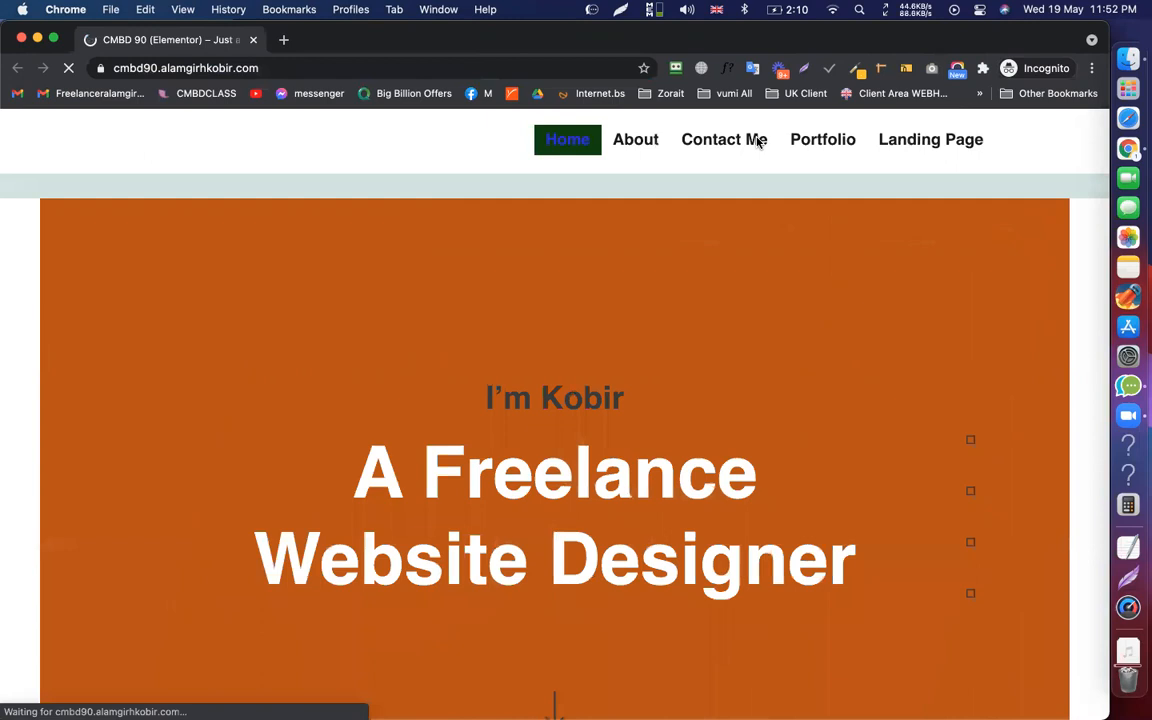
pyautogui.scroll(-4, 822, 350)
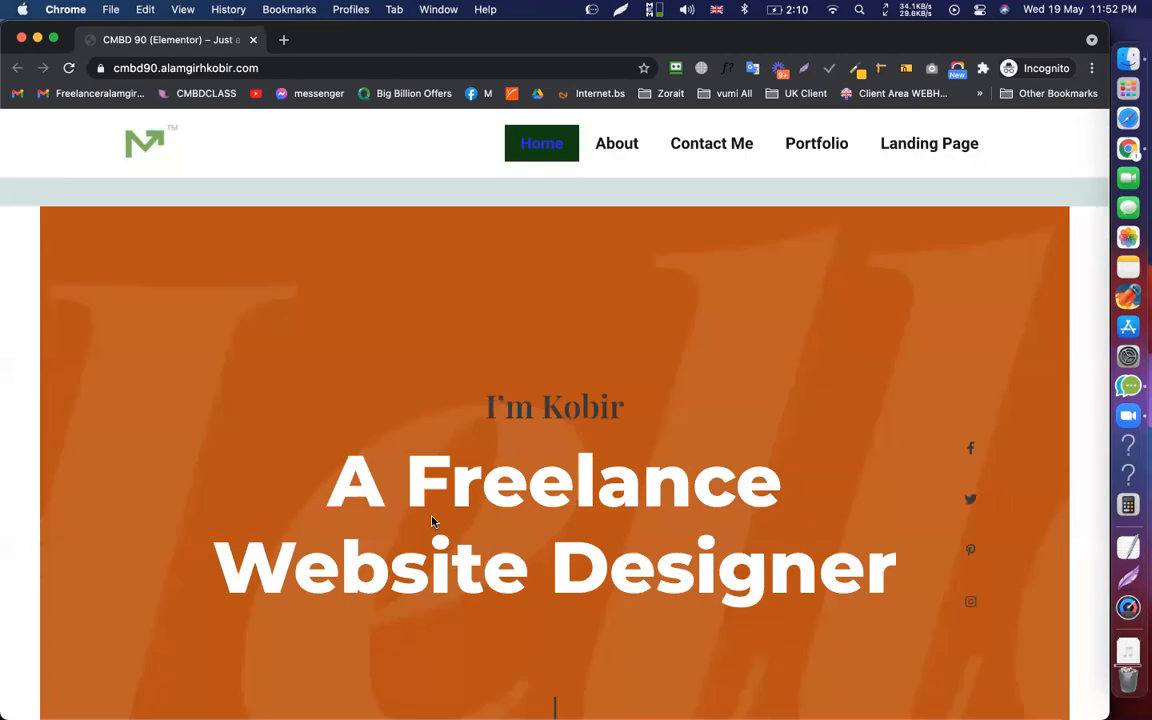
pyautogui.hotkey('ctrl', 'alt', 'BackSpace')
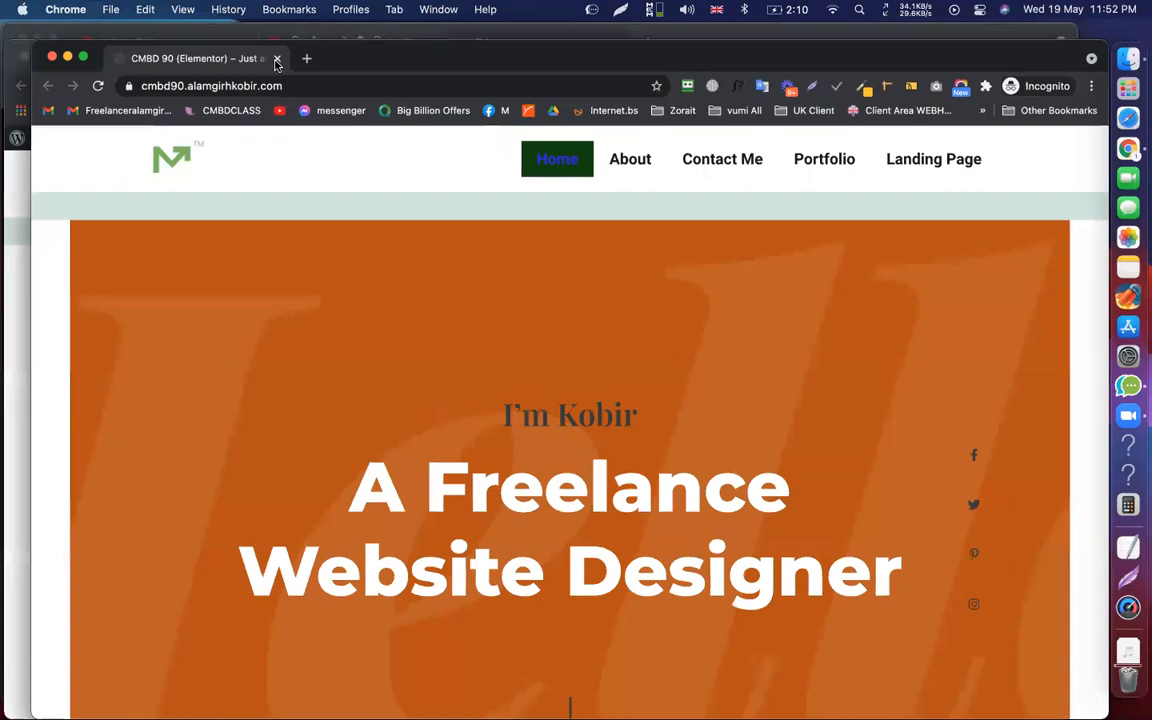
pyautogui.hotkey('ctrl', 'Up')
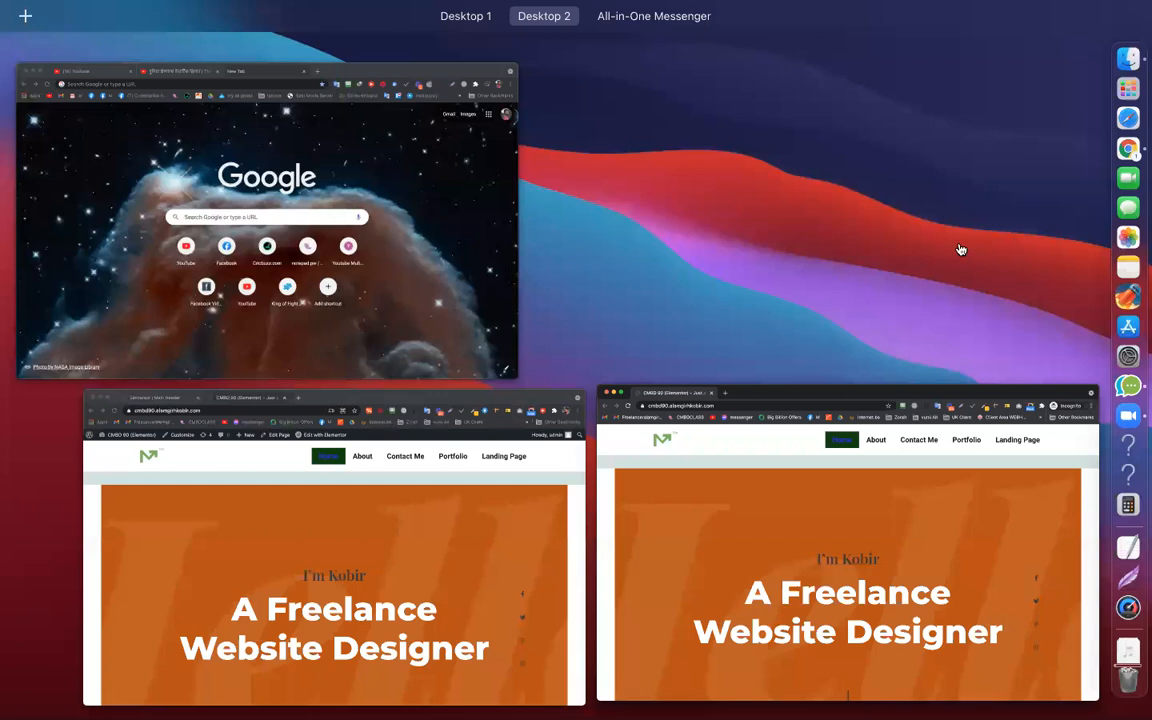
pyautogui.click(960, 249)
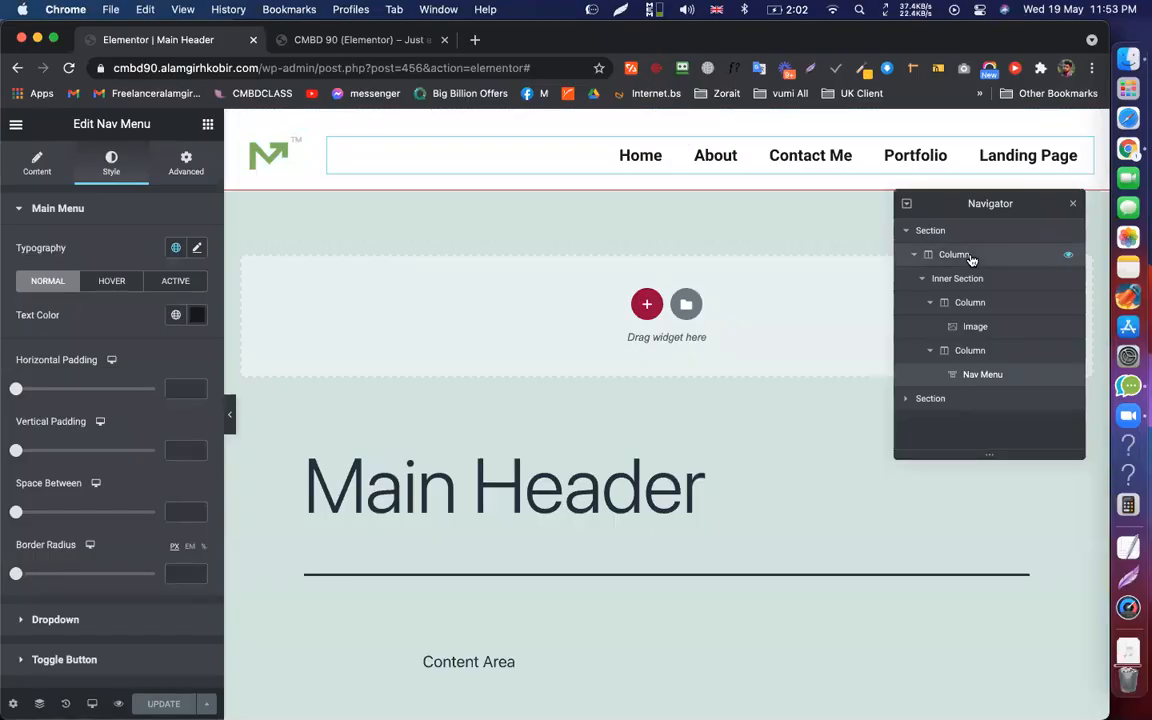
pyautogui.click(968, 257)
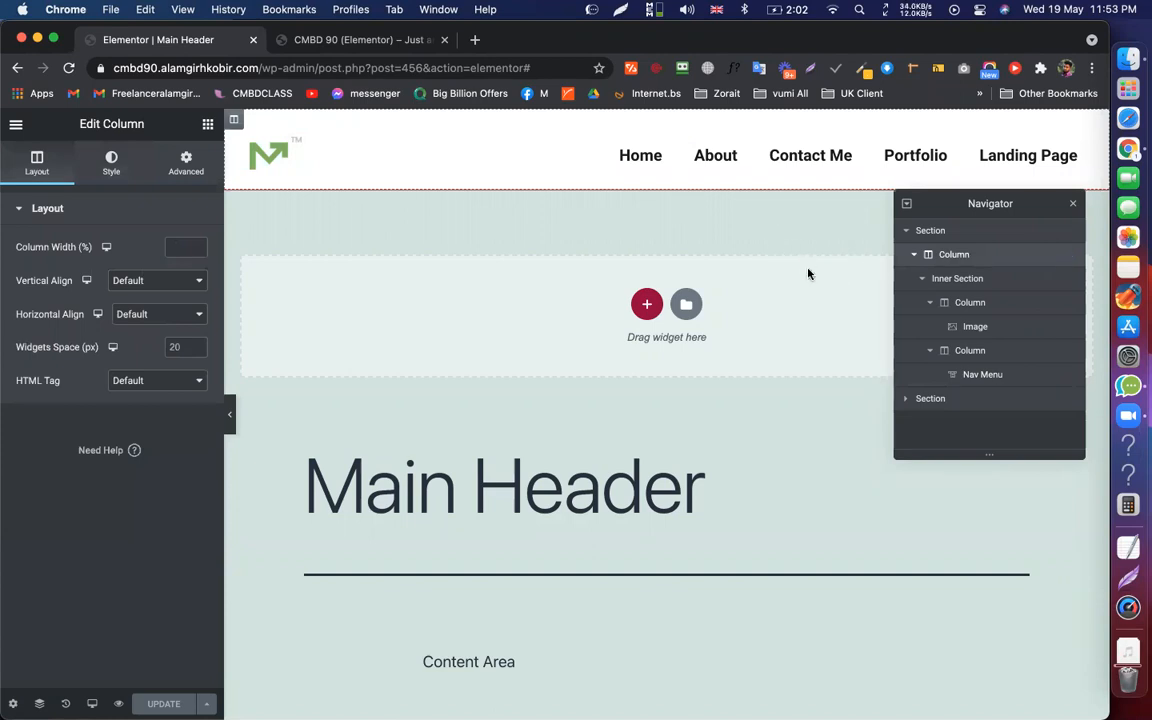
pyautogui.hotkey('ctrl', 'Up')
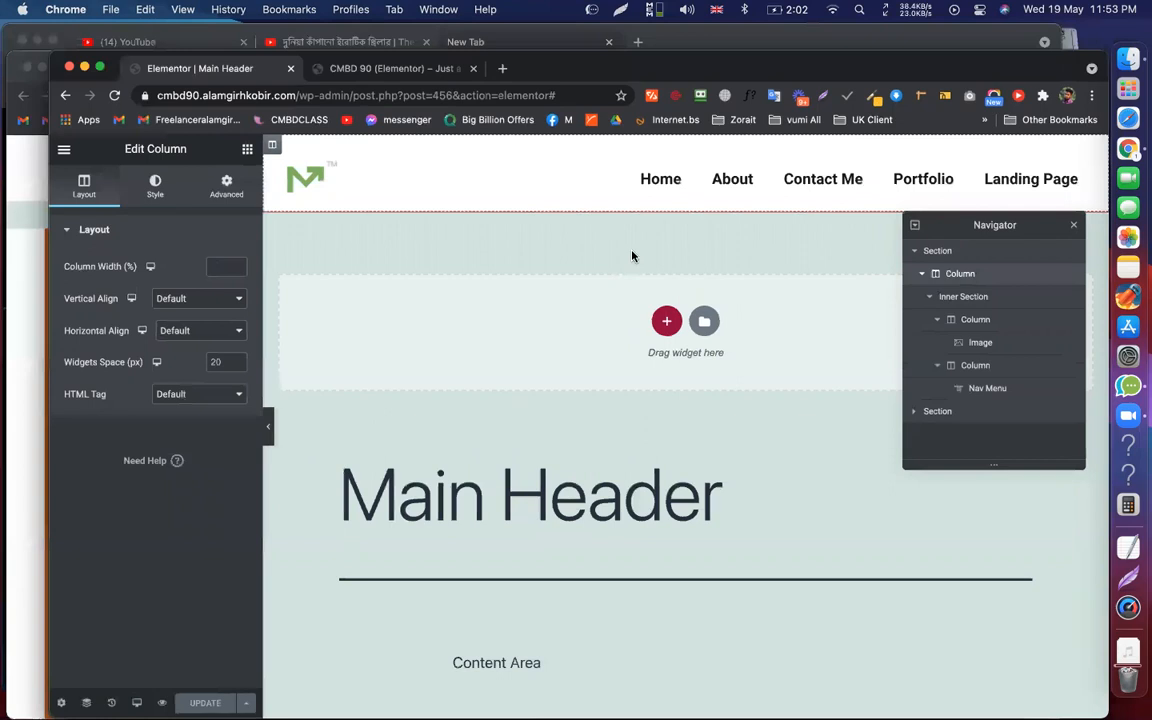
pyautogui.press('super+grave')
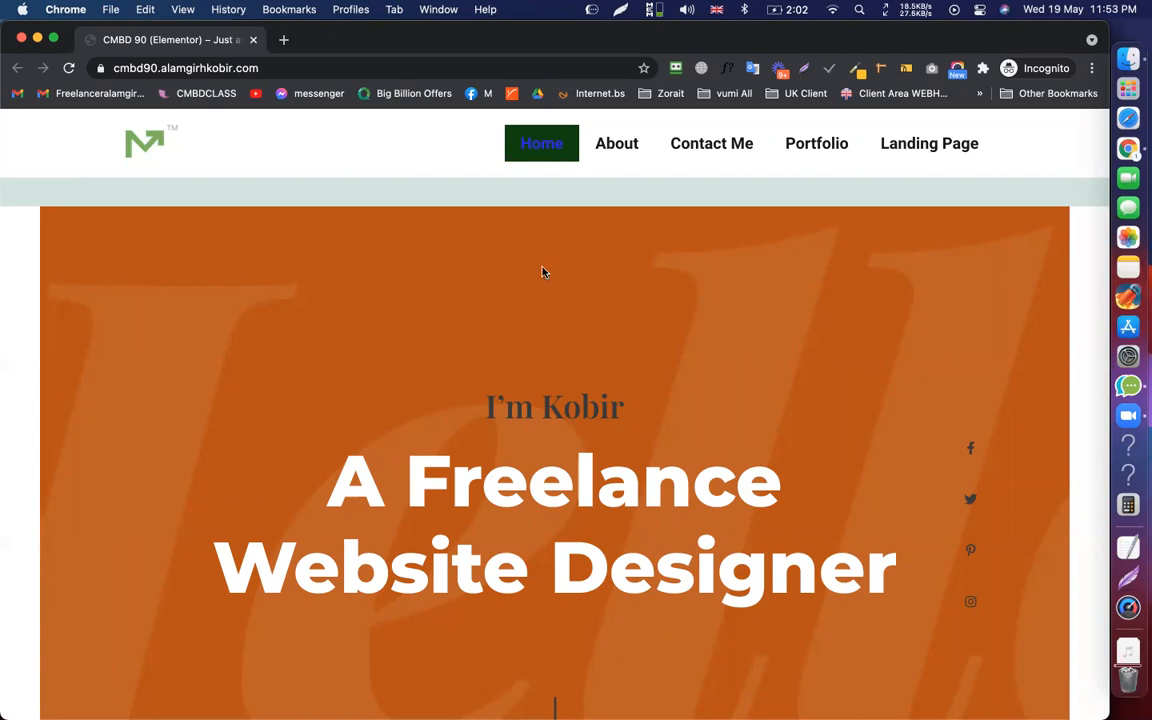
pyautogui.hotkey('ctrl', 'Up')
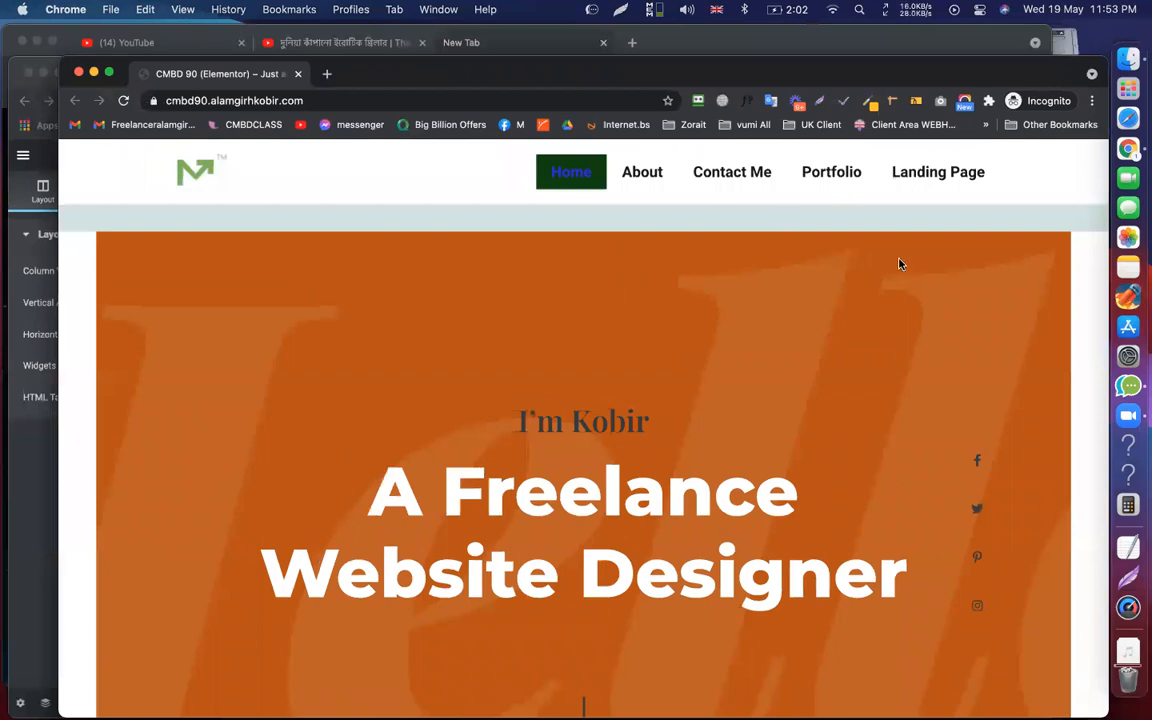
pyautogui.hotkey('ctrl', 'Up')
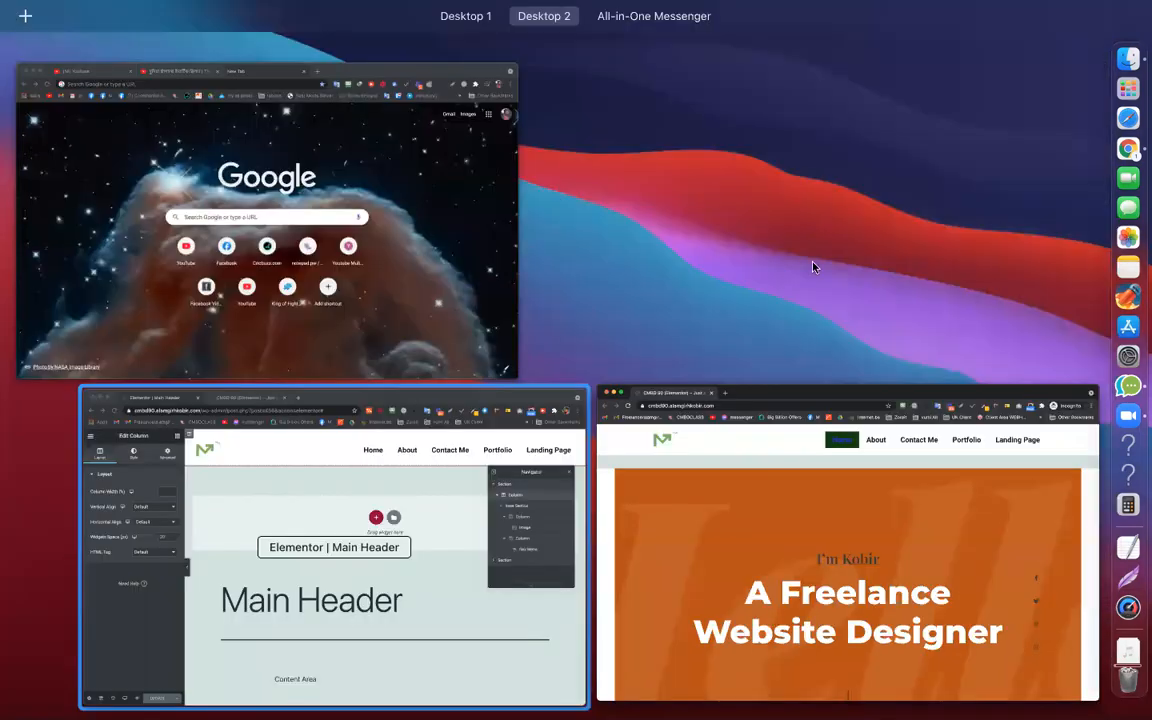
pyautogui.click(962, 273)
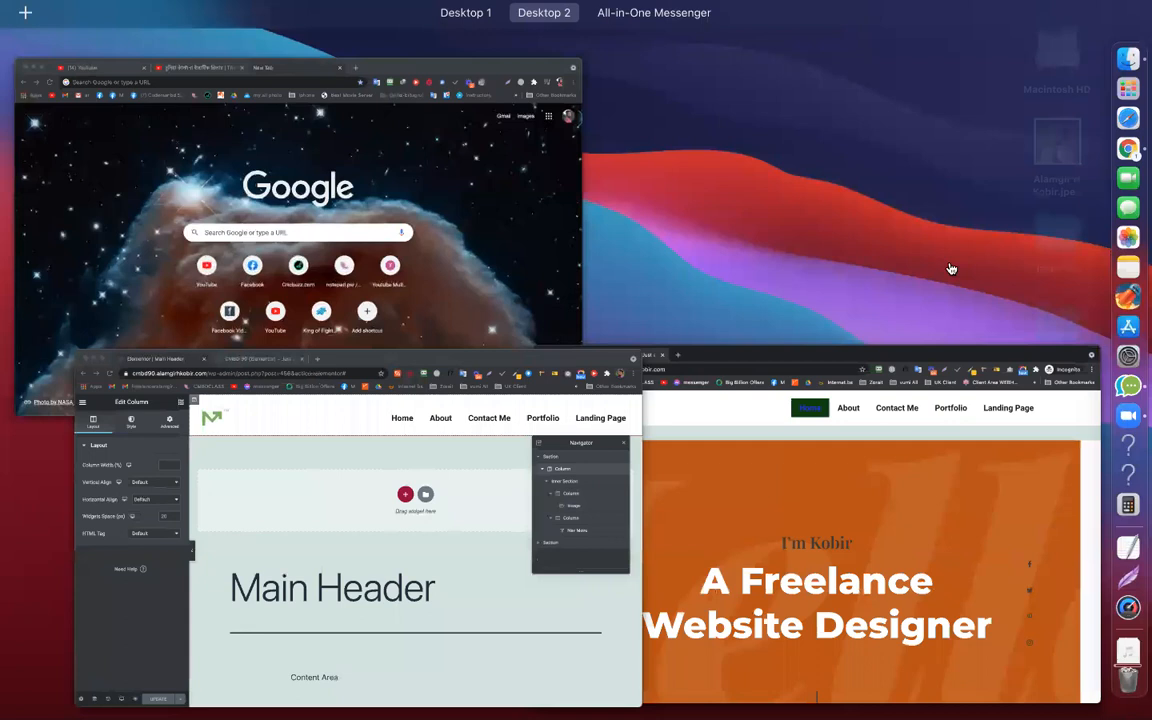
pyautogui.click(928, 268)
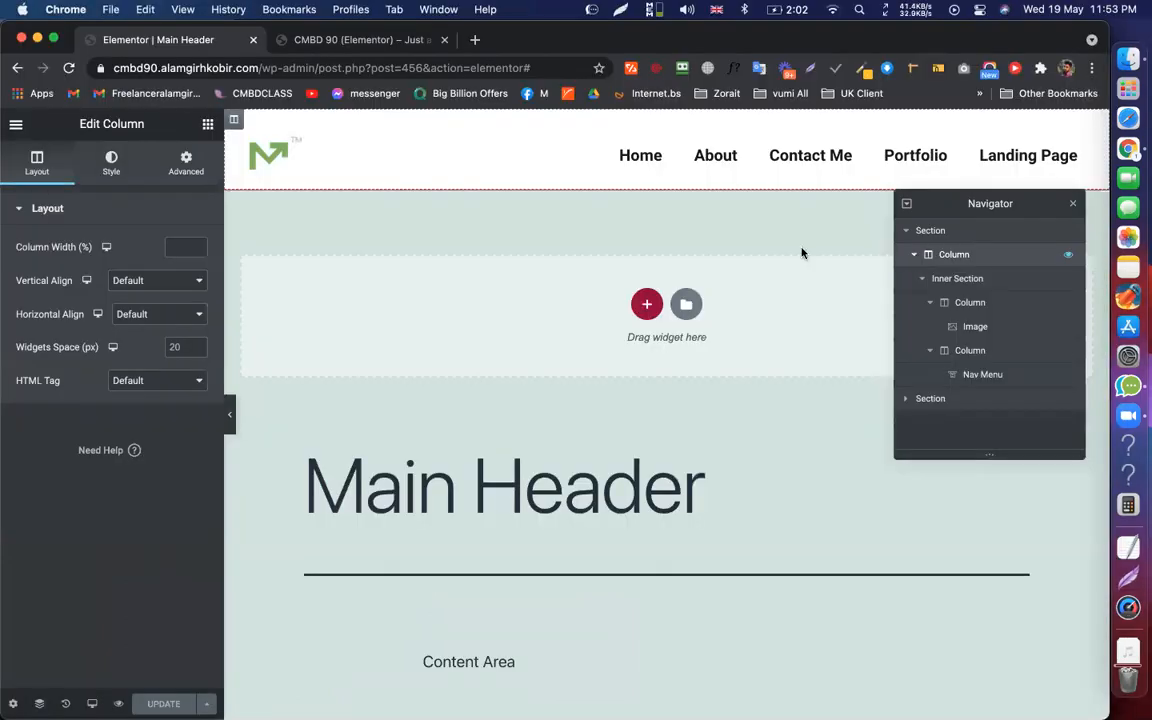
pyautogui.hotkey('ctrl', 'Up')
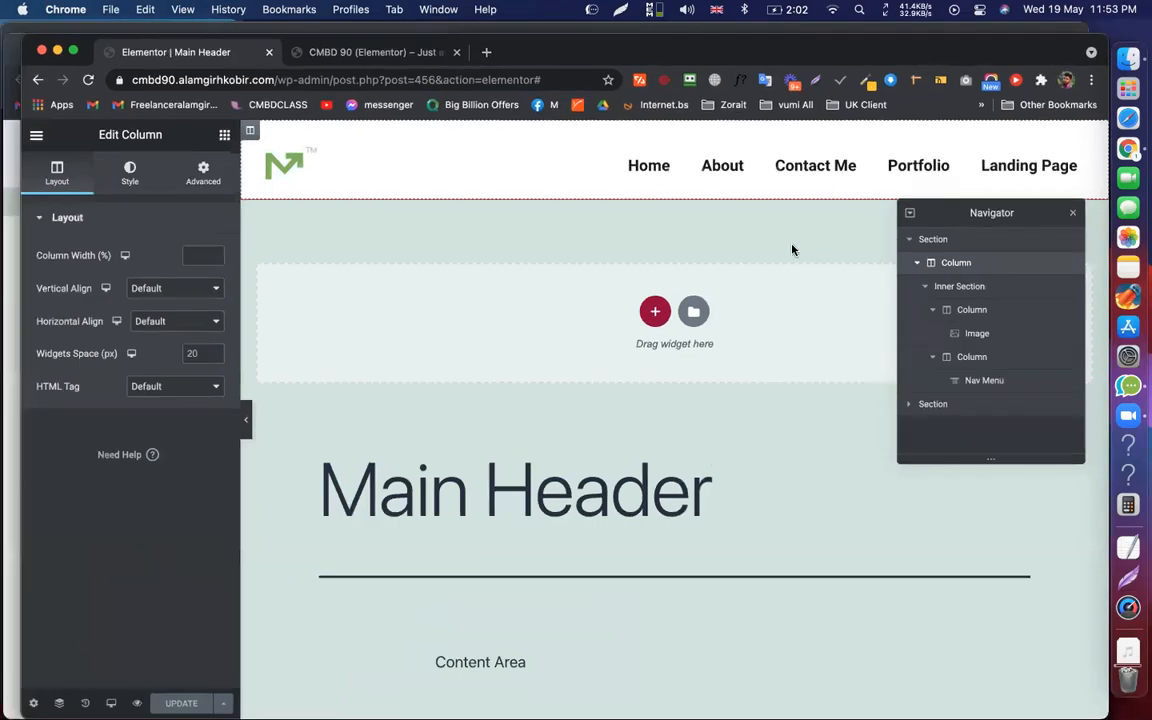
pyautogui.hotkey('ctrl', 'Up')
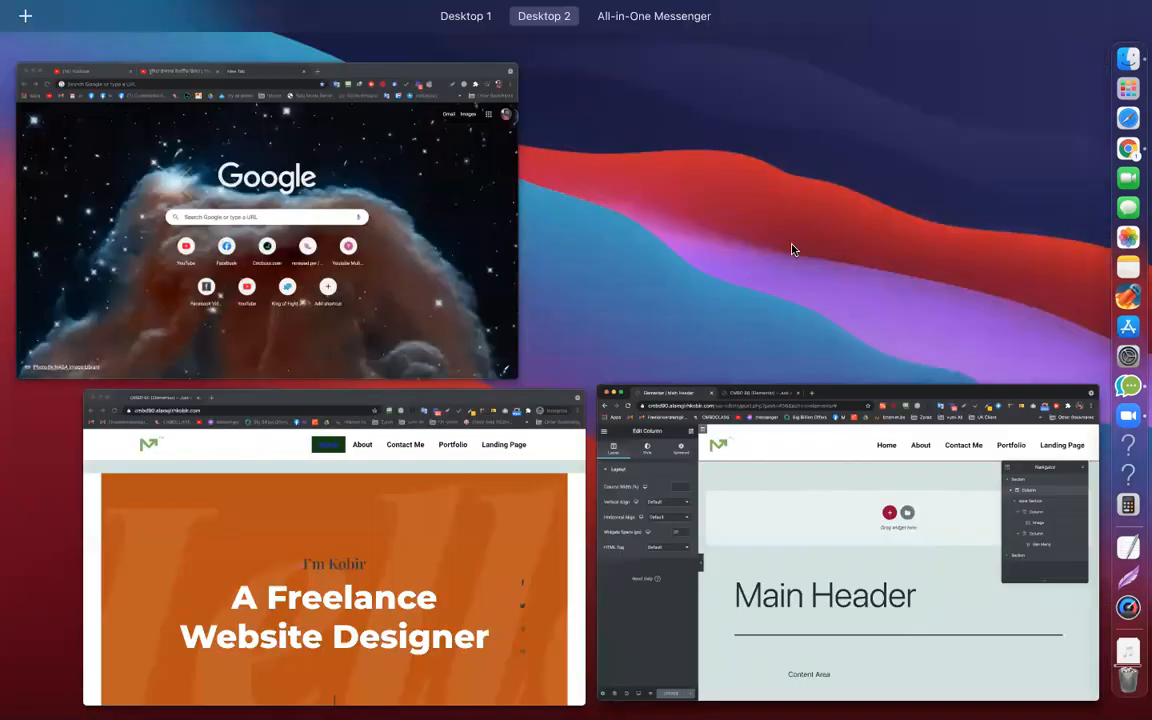
pyautogui.hotkey('ctrl', 'Up')
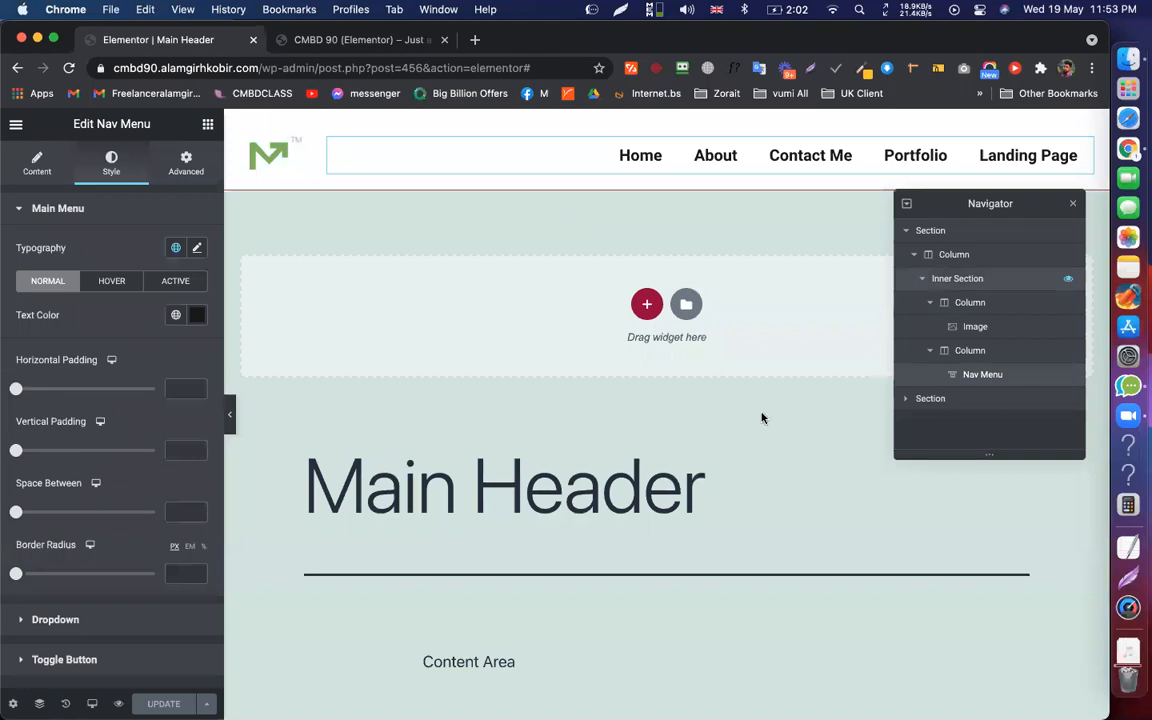
# Set the menu's active item text to green #1BEA27 and pointer to black #000000, then view the live site
pyautogui.click(761, 417)
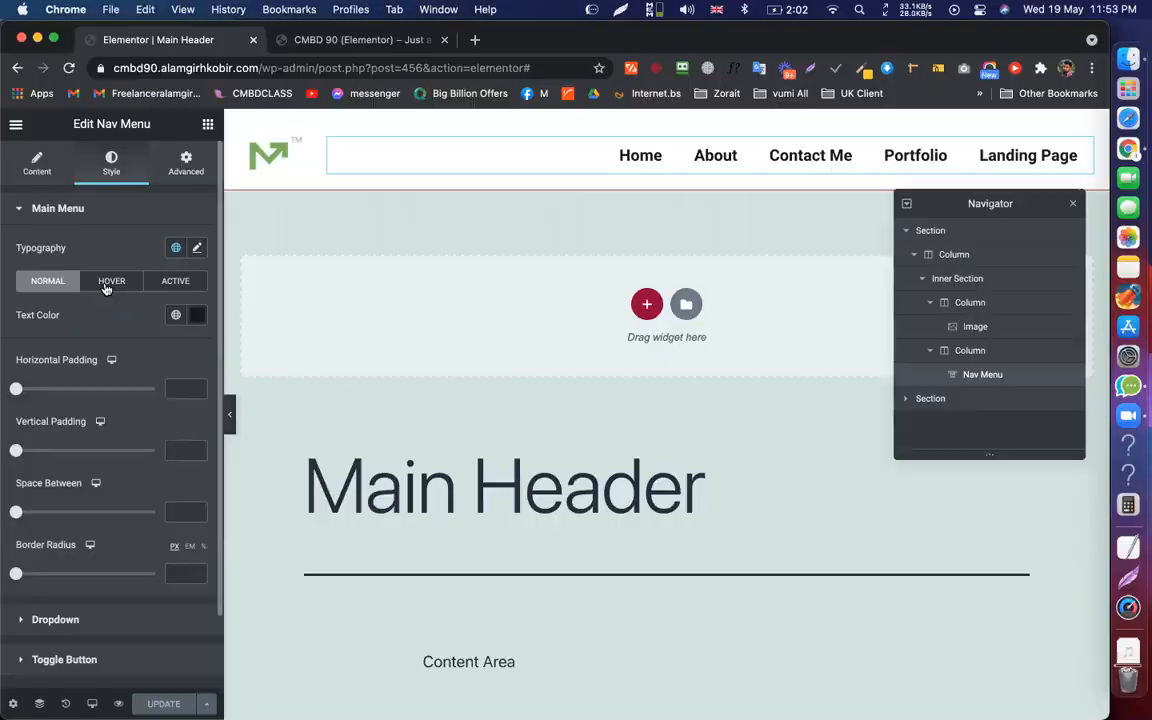
pyautogui.click(111, 280)
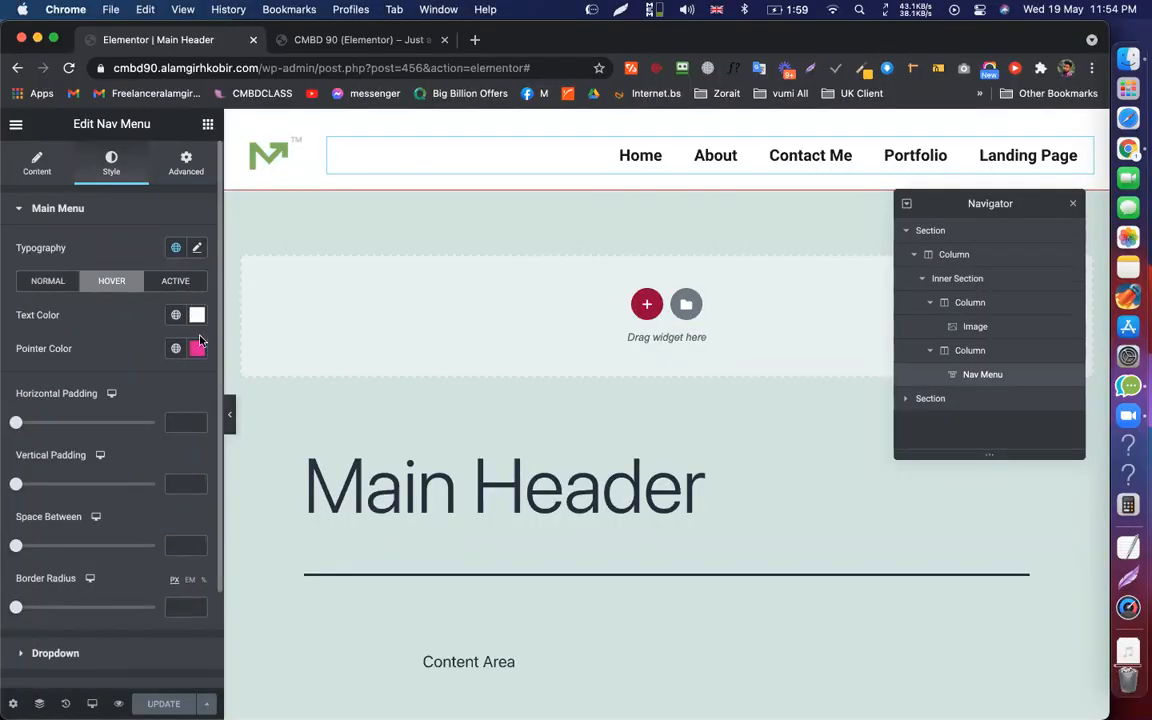
pyautogui.click(172, 281)
pyautogui.click(197, 316)
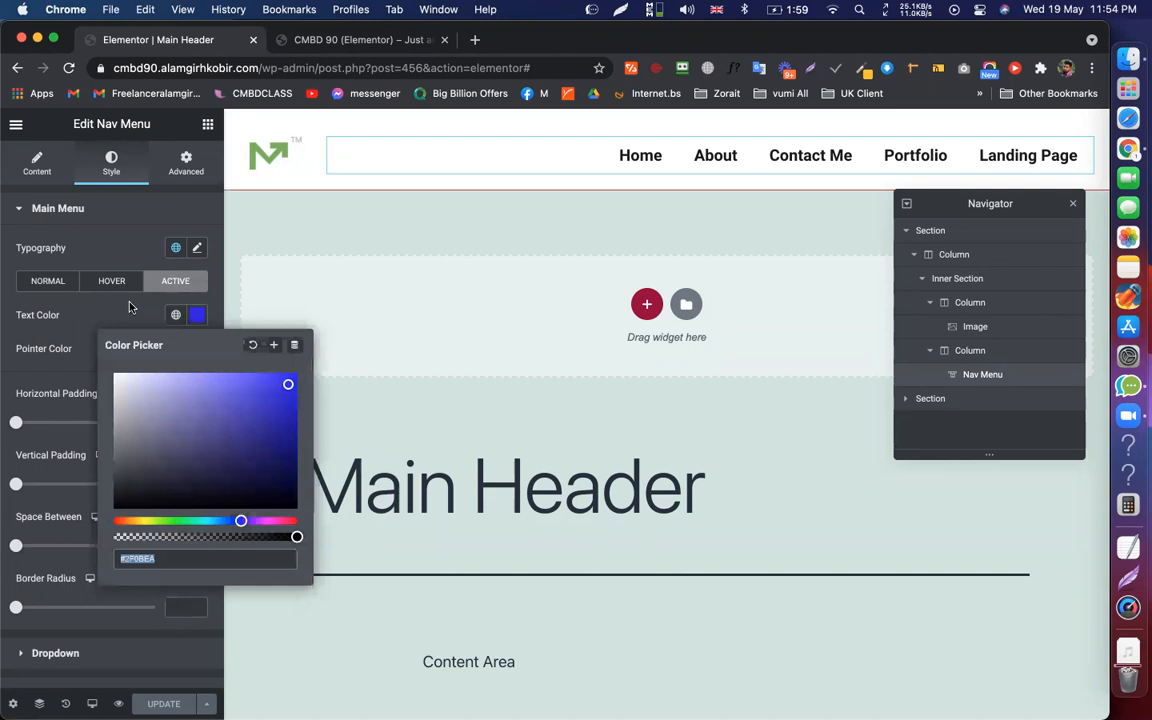
pyautogui.click(178, 520)
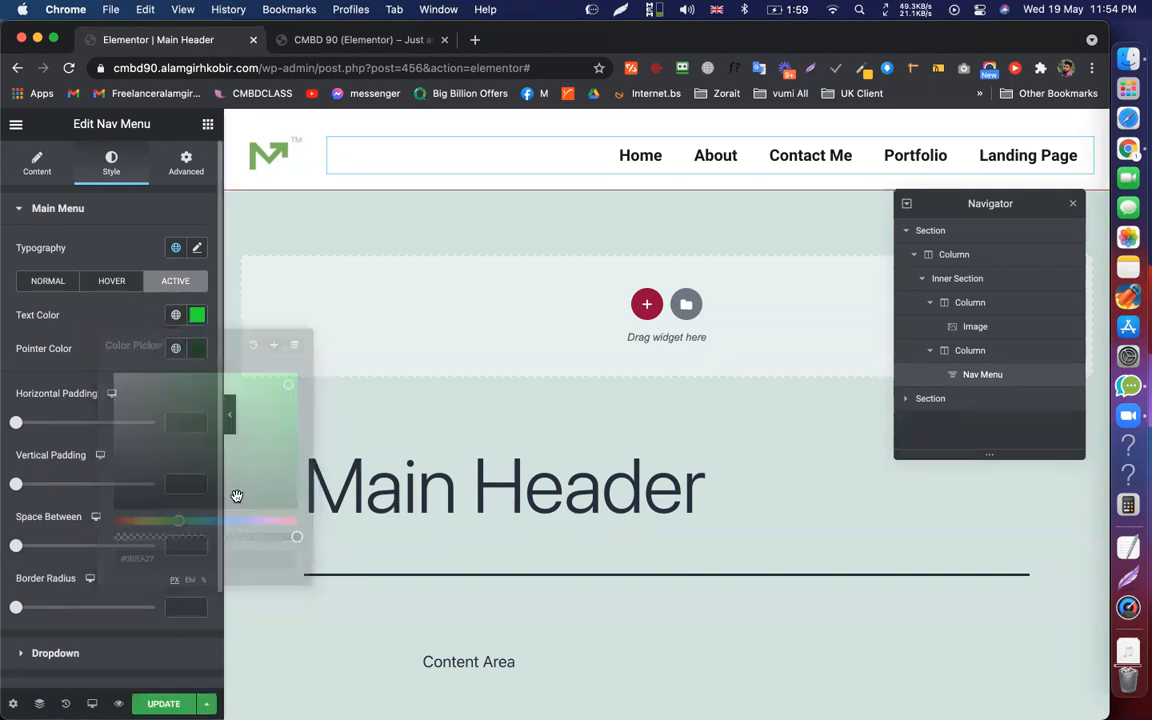
pyautogui.click(197, 348)
pyautogui.write('#000000')
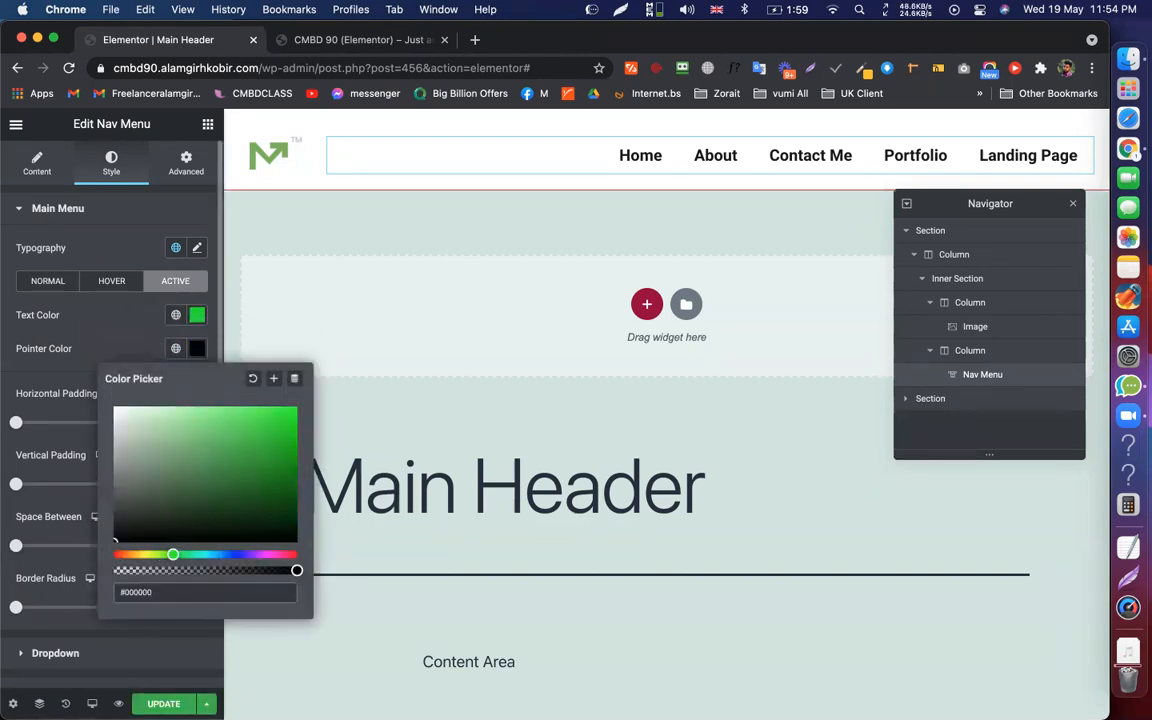
pyautogui.click(556, 311)
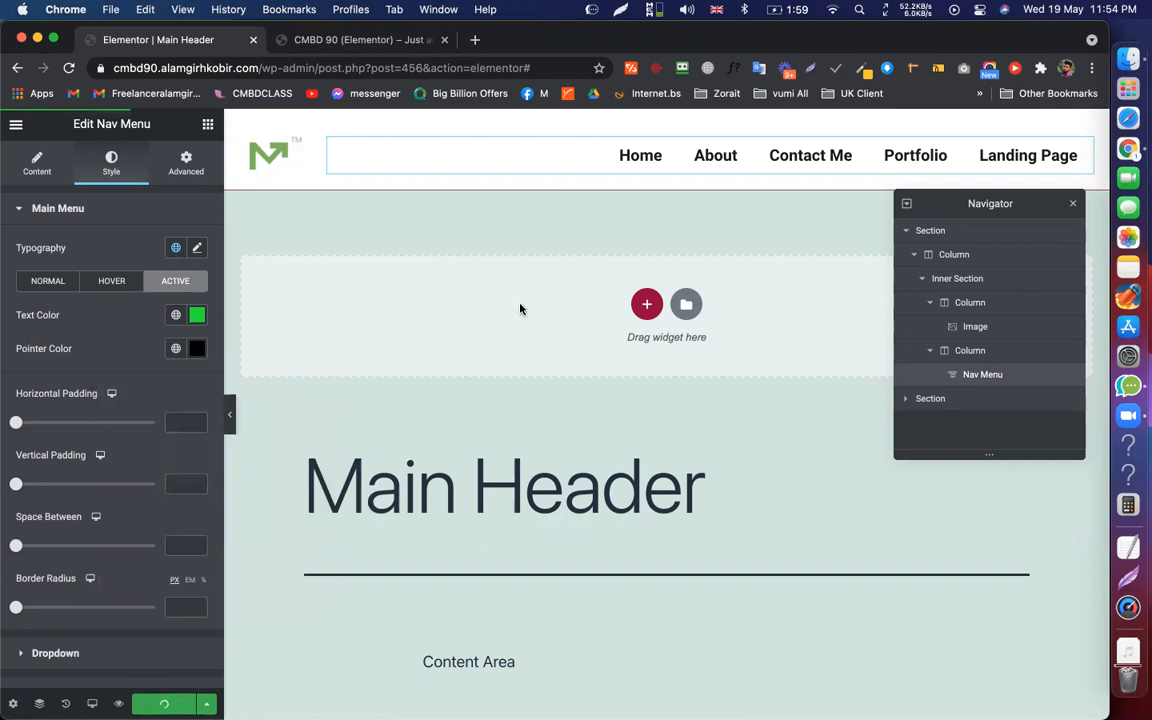
pyautogui.hotkey('ctrl', 'Up')
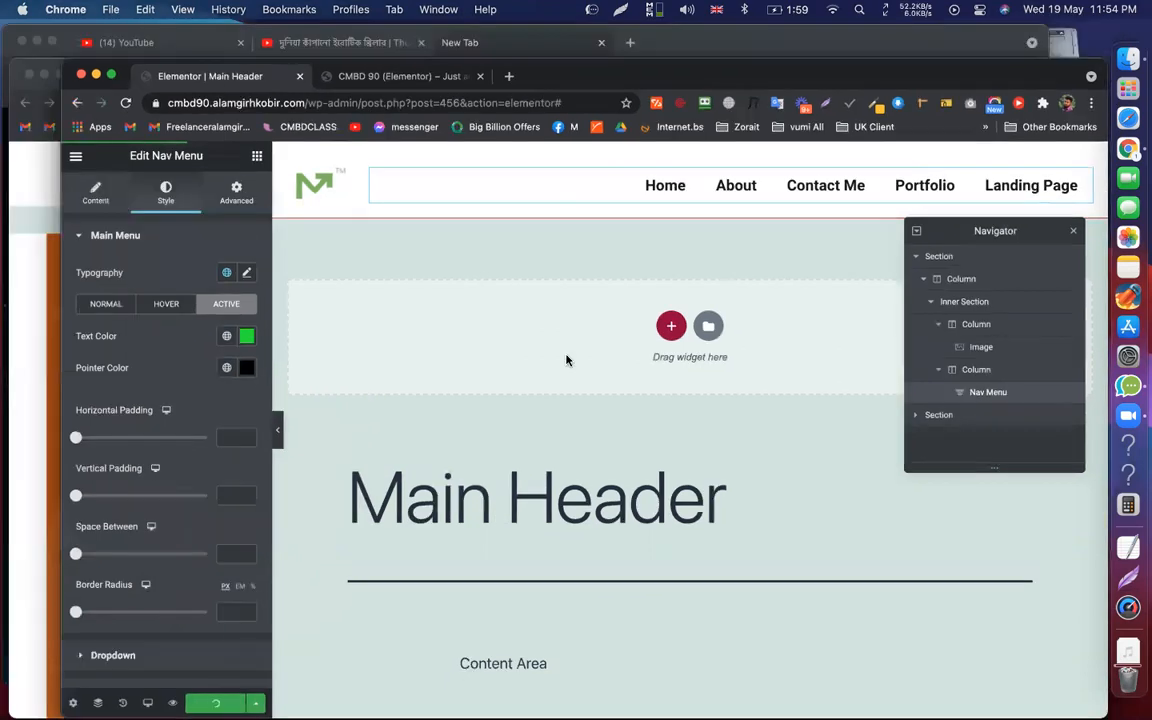
pyautogui.press('super+grave')
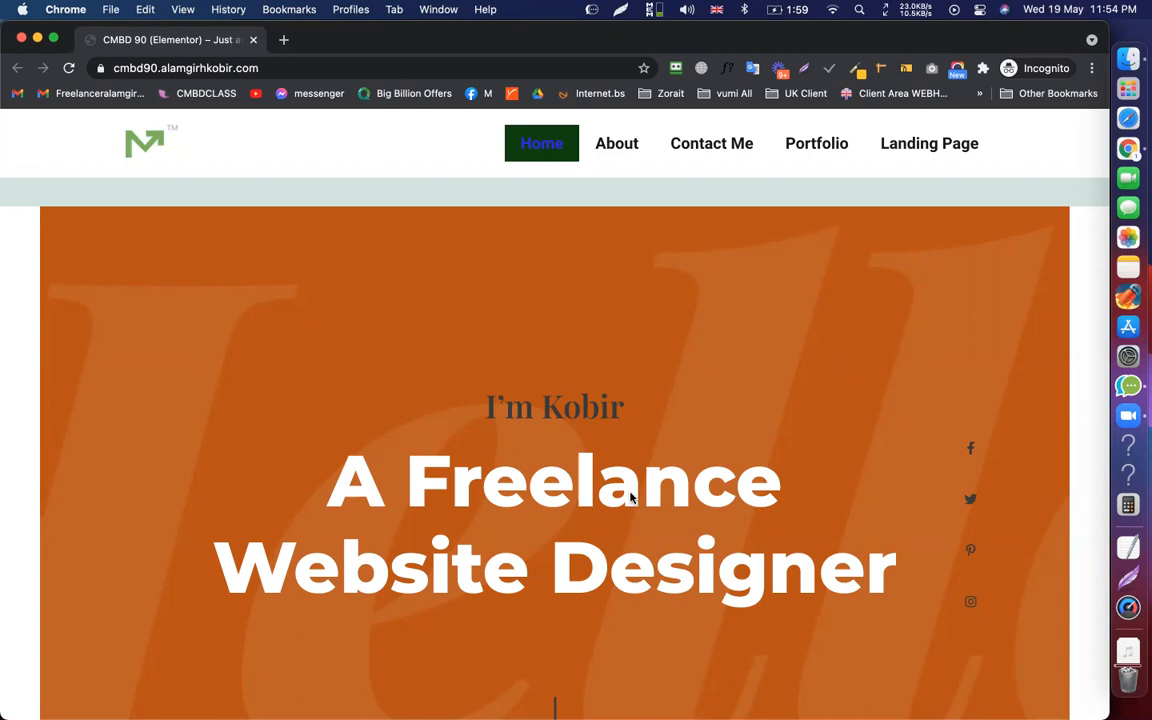
# Bring the Elementor | Main Header editor window back from the window overview
pyautogui.hotkey('ctrl', 'Up')
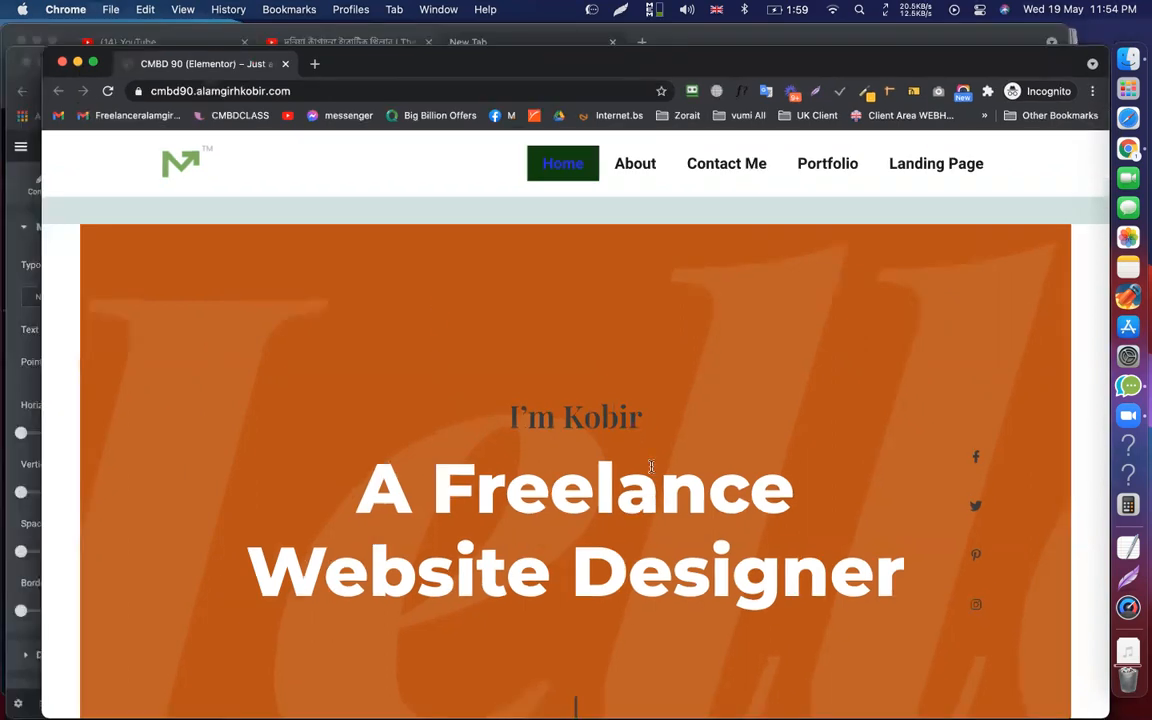
pyautogui.hotkey('ctrl', 'Up')
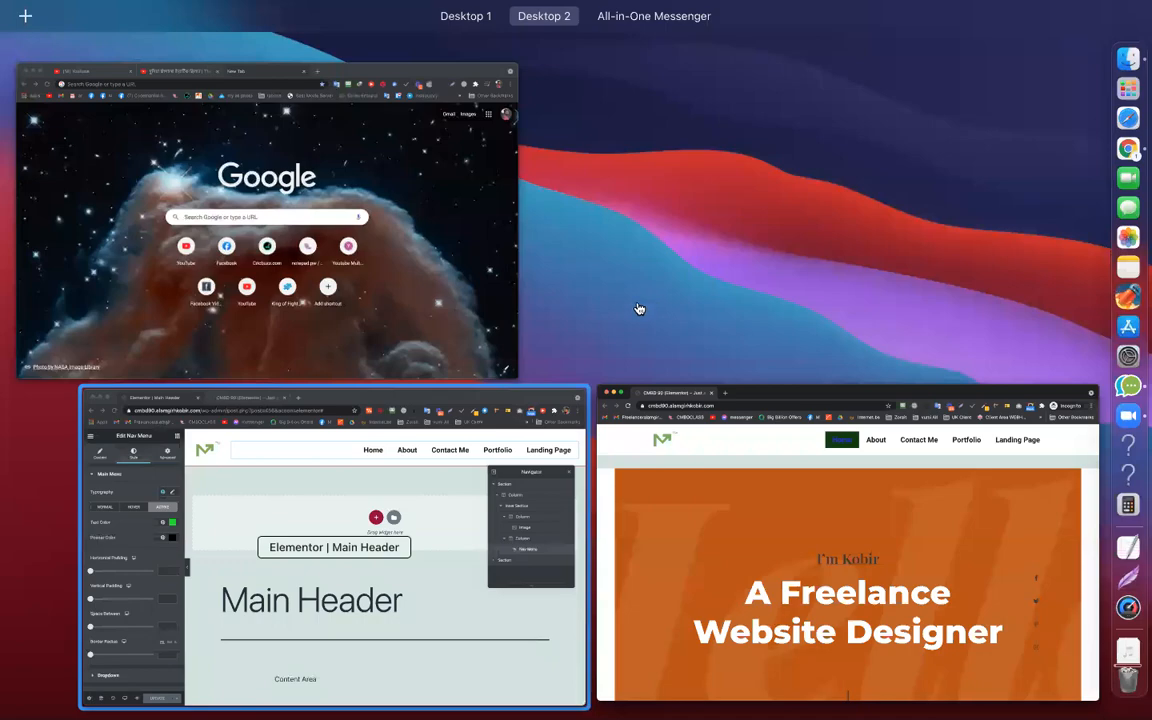
pyautogui.click(644, 314)
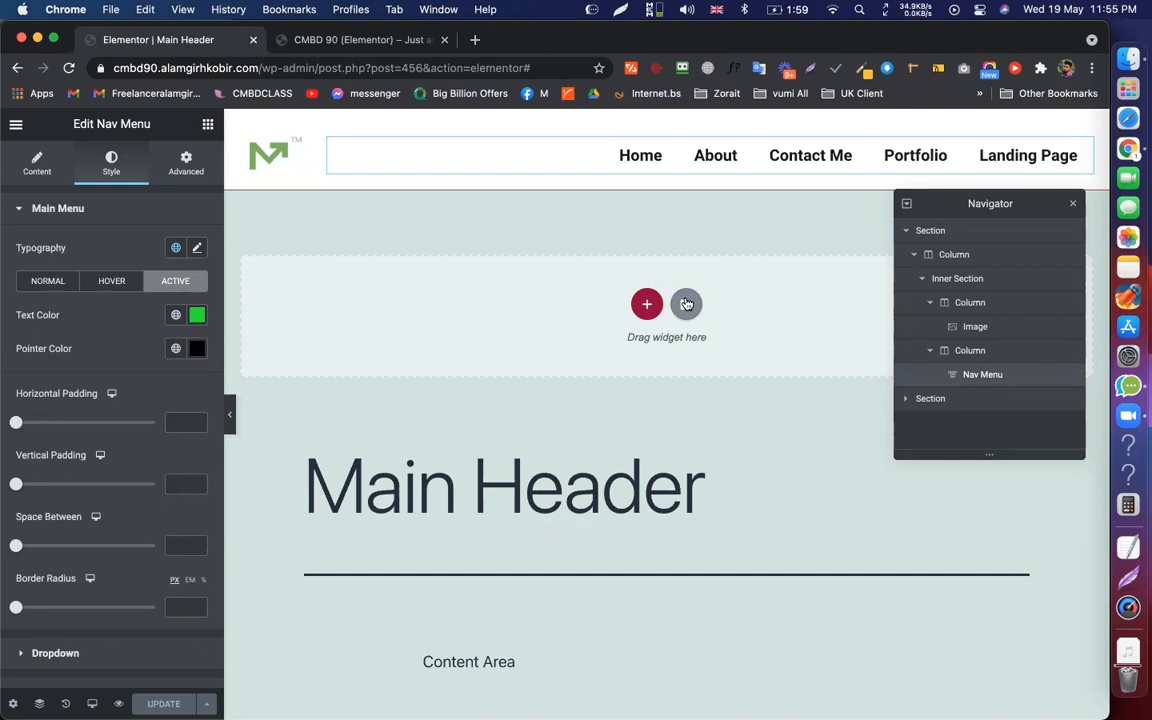
# Add an inner section at the top of the header
pyautogui.scroll(-3, 686, 304)
pyautogui.scroll(3, 686, 303)
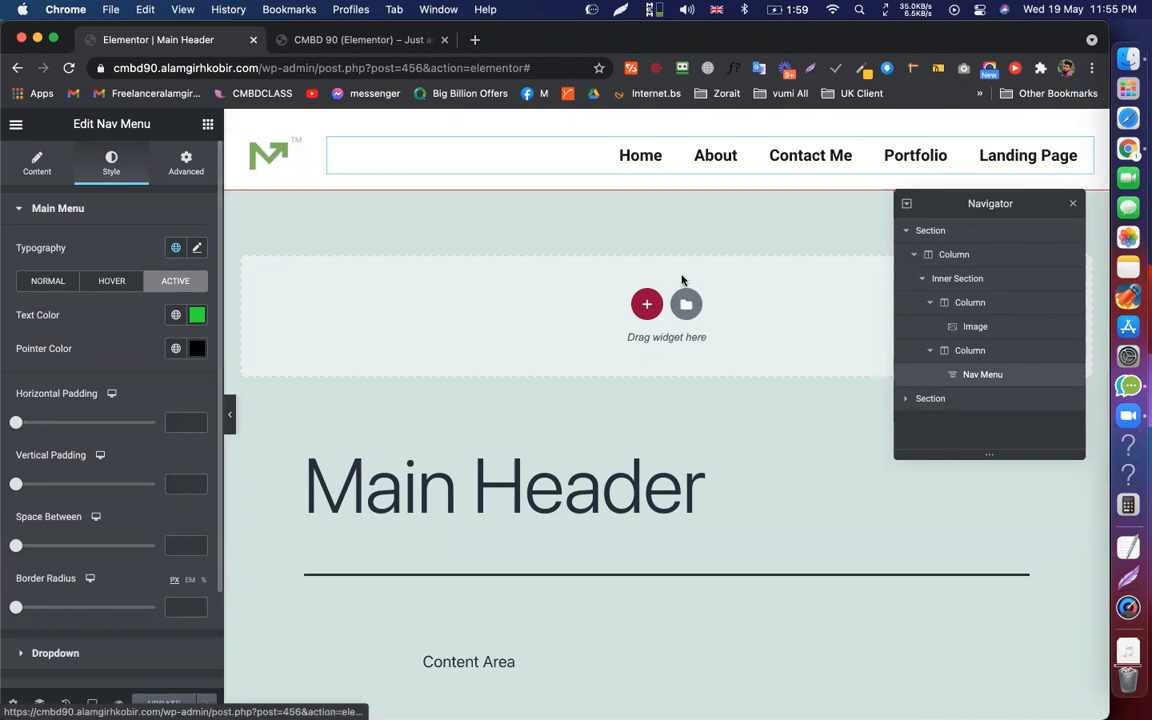
pyautogui.scroll(-1, 633, 311)
pyautogui.scroll(1, 633, 311)
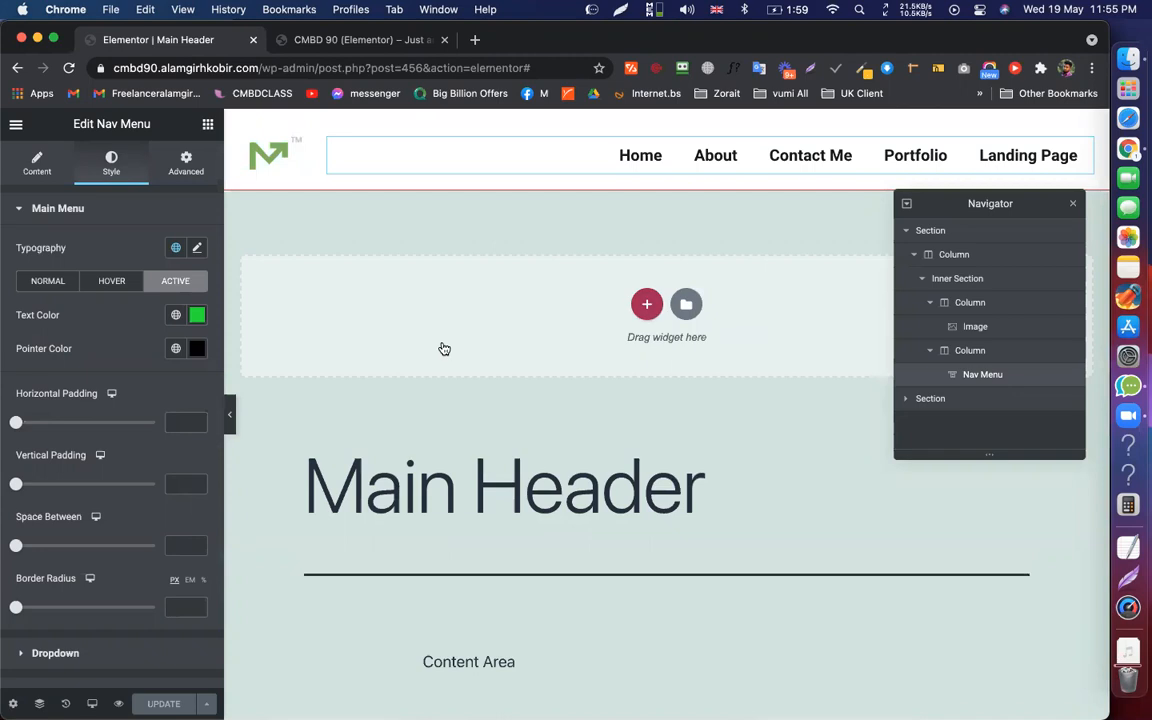
pyautogui.click(444, 348)
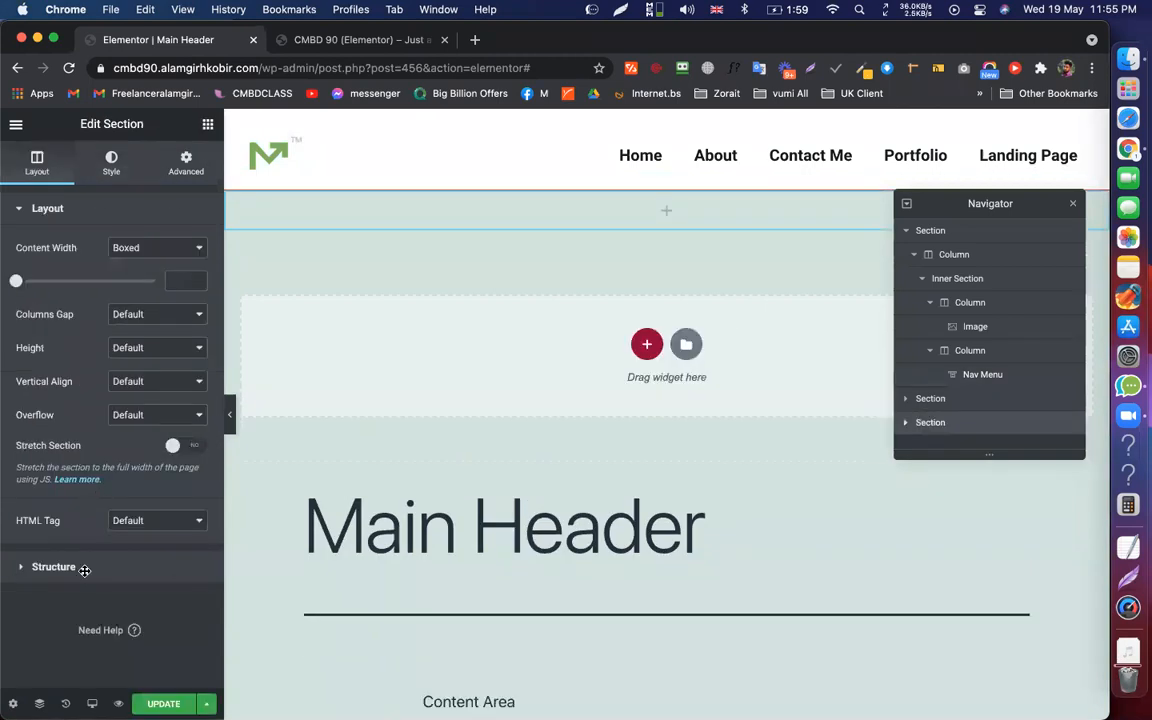
pyautogui.moveTo(59, 562); pyautogui.dragTo(620, 220)
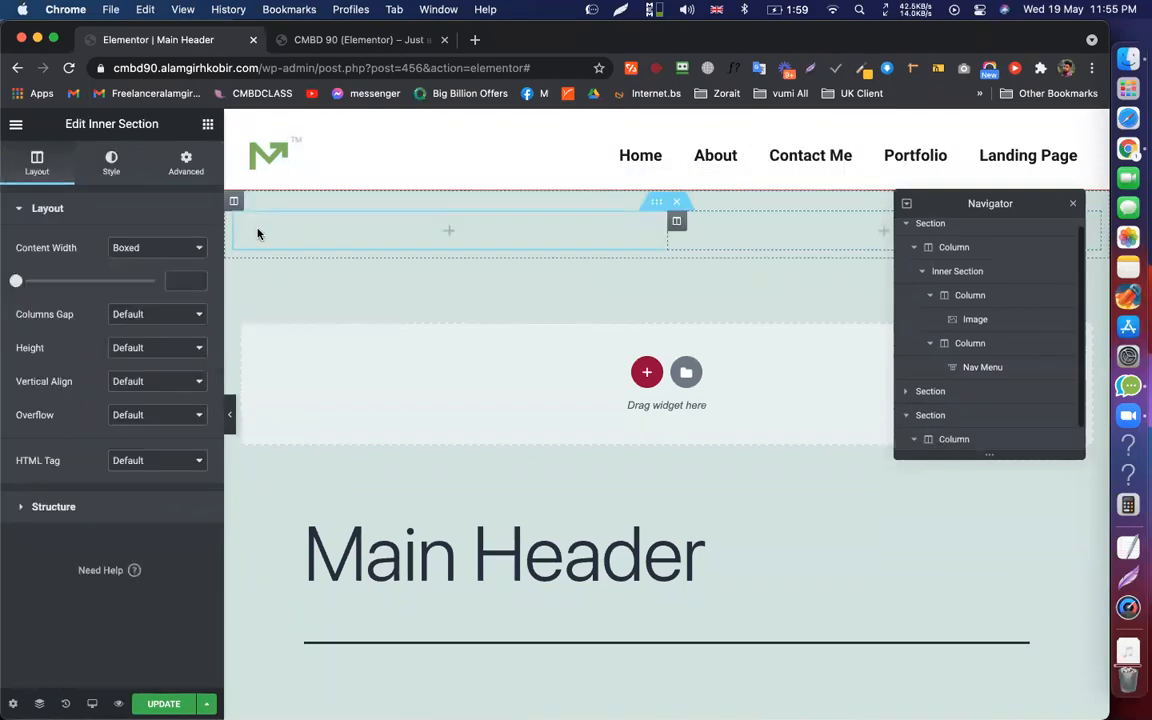
# Place an Image widget in the left column and a Text Editor widget in the right column
pyautogui.click(207, 124)
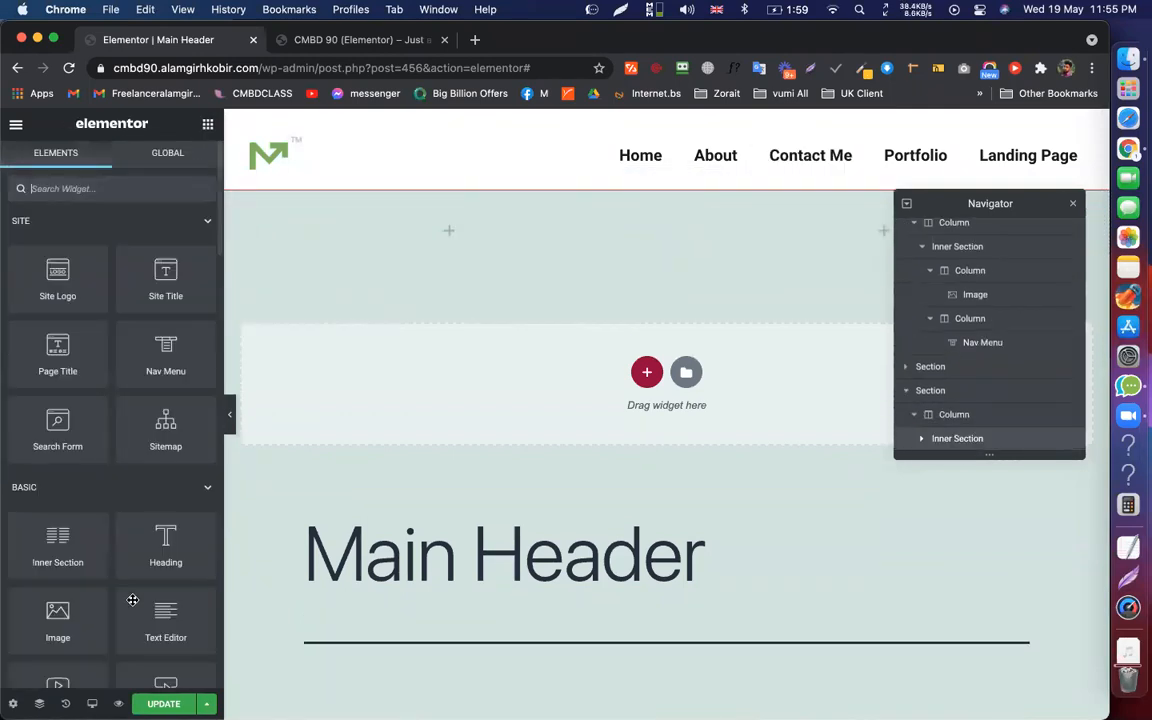
pyautogui.scroll(-5, 56, 447)
pyautogui.moveTo(56, 447); pyautogui.dragTo(610, 300)
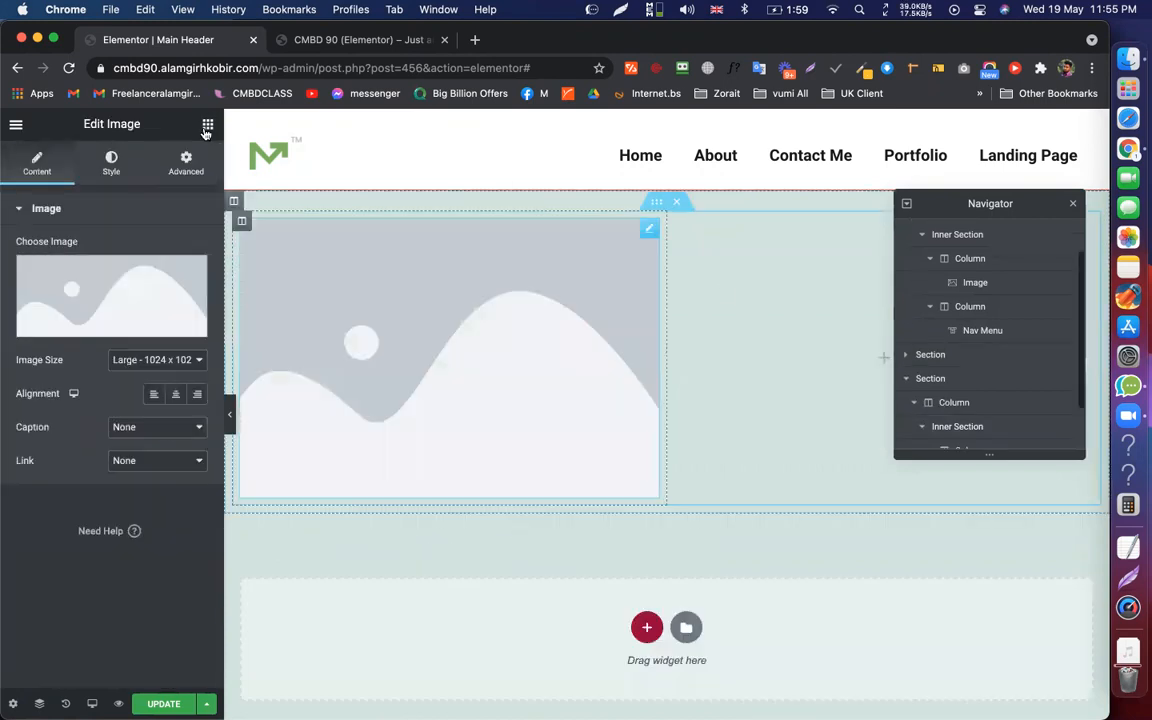
pyautogui.click(207, 124)
pyautogui.moveTo(157, 619); pyautogui.dragTo(752, 371)
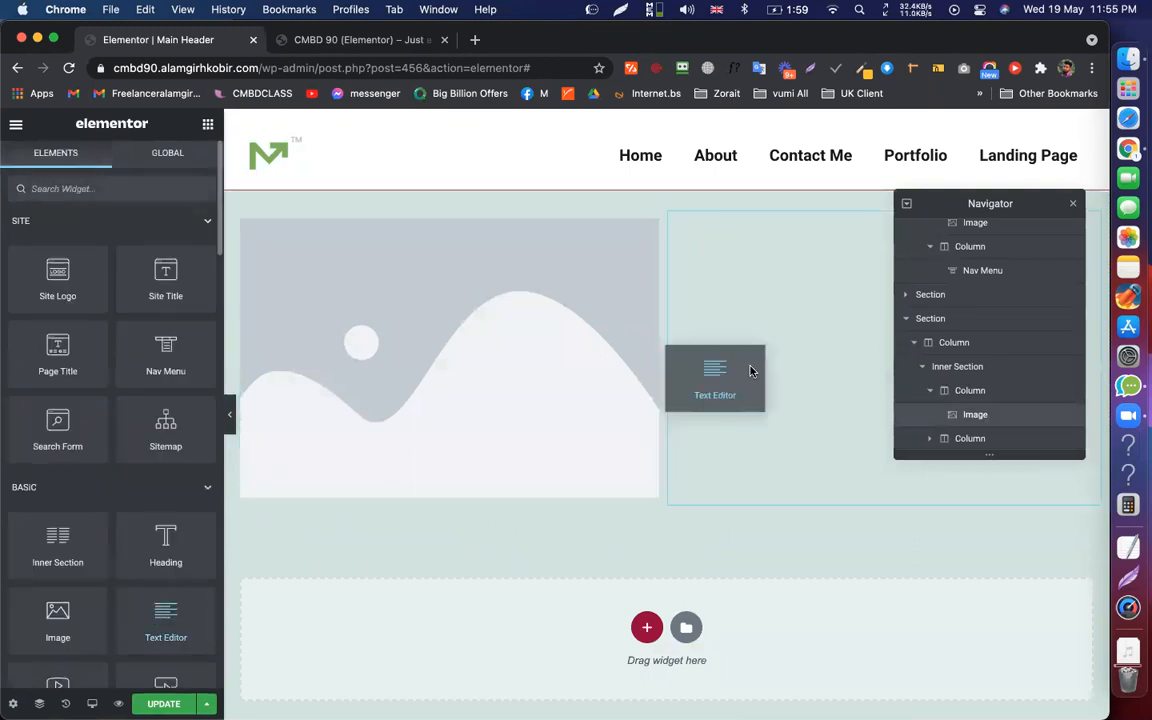
pyautogui.moveTo(752, 371); pyautogui.dragTo(754, 372)
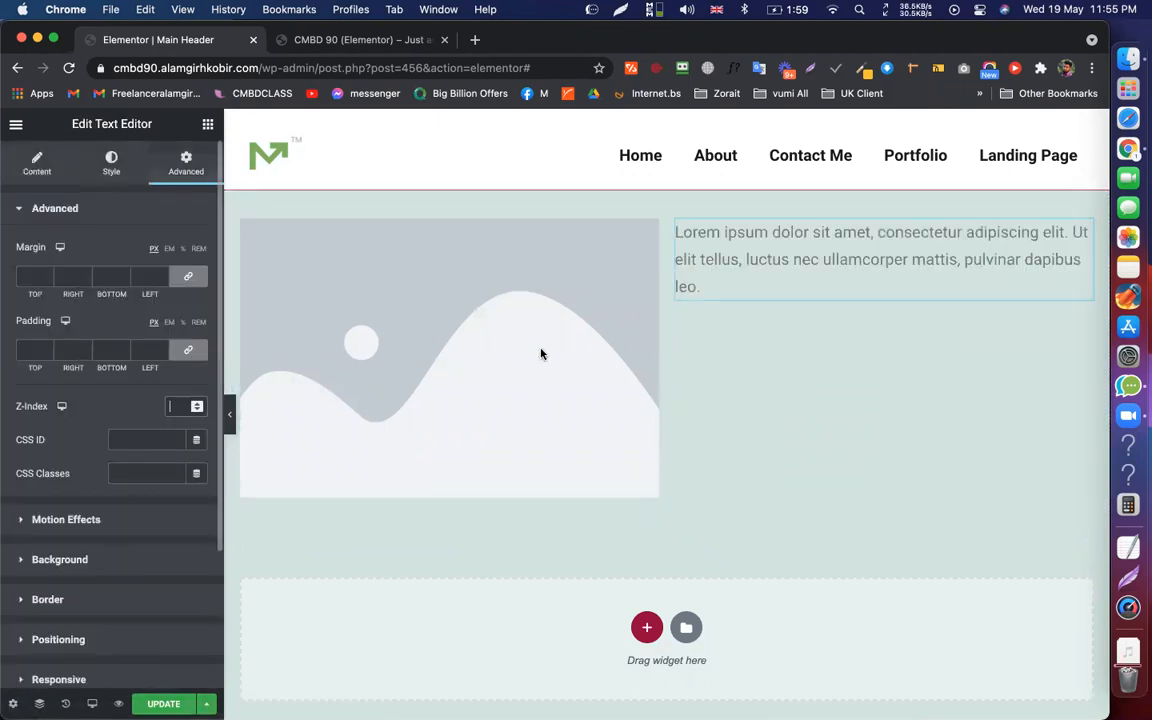
pyautogui.click(541, 353)
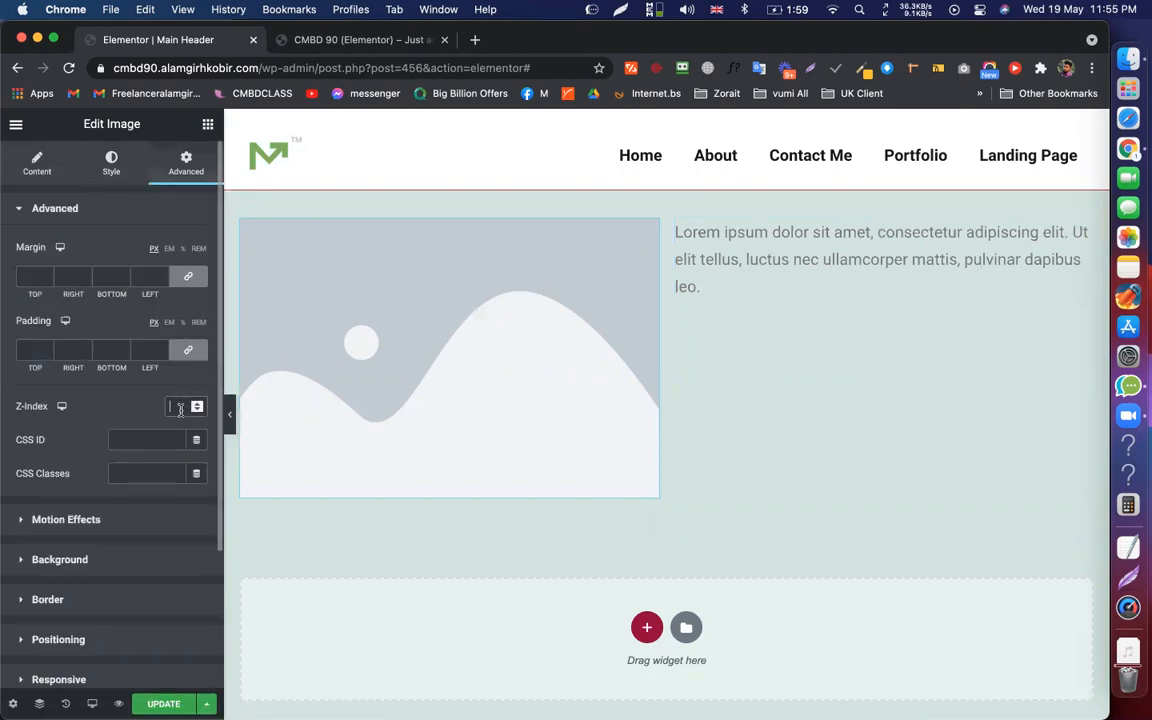
pyautogui.write('4')
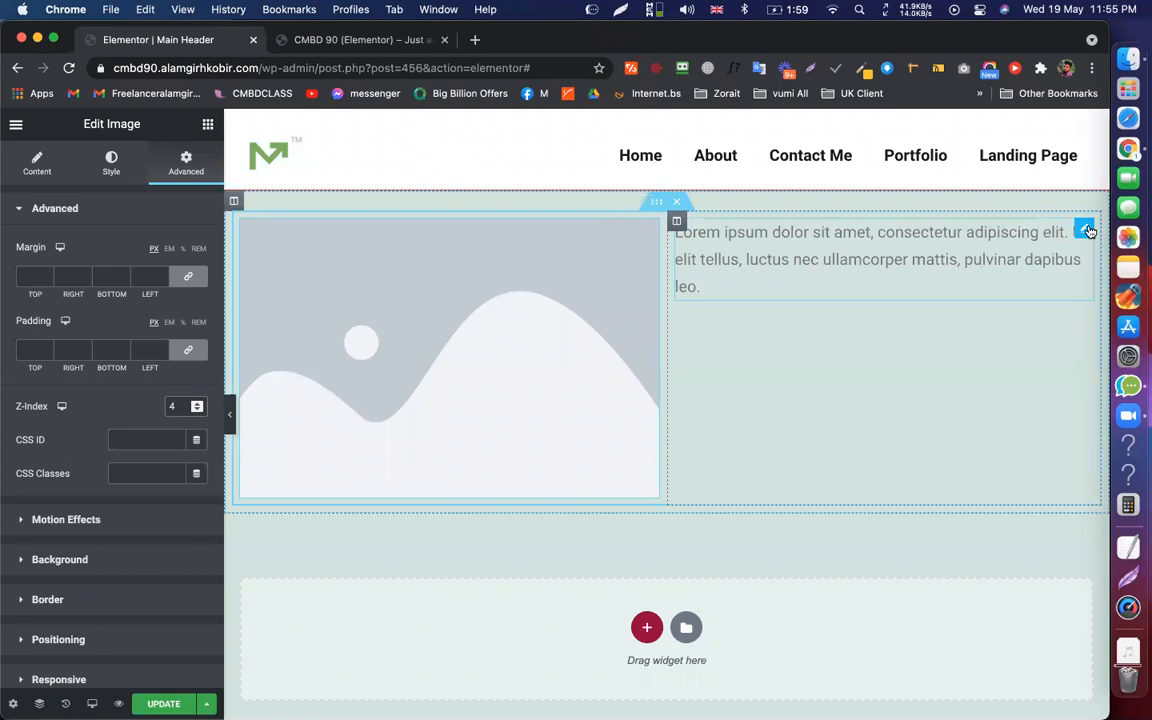
# Give the text block a -200 left margin and Z-index 2, and the image Z-index 1
pyautogui.click(1086, 231)
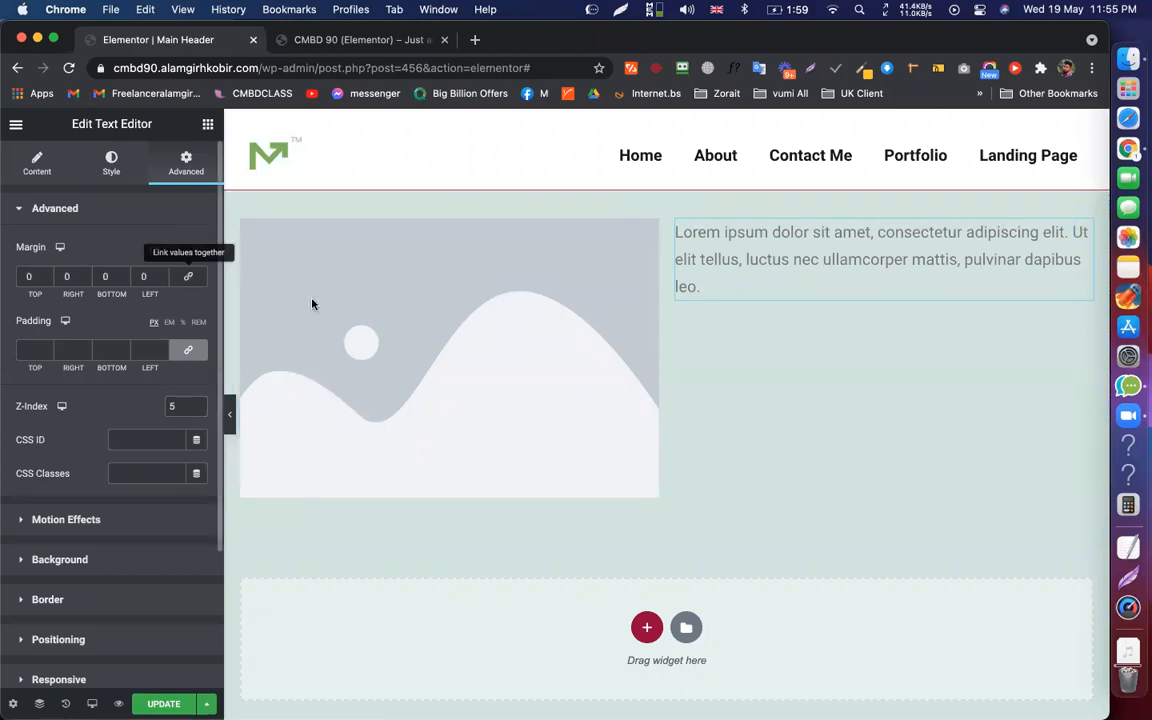
pyautogui.click(160, 283)
pyautogui.click(160, 283)
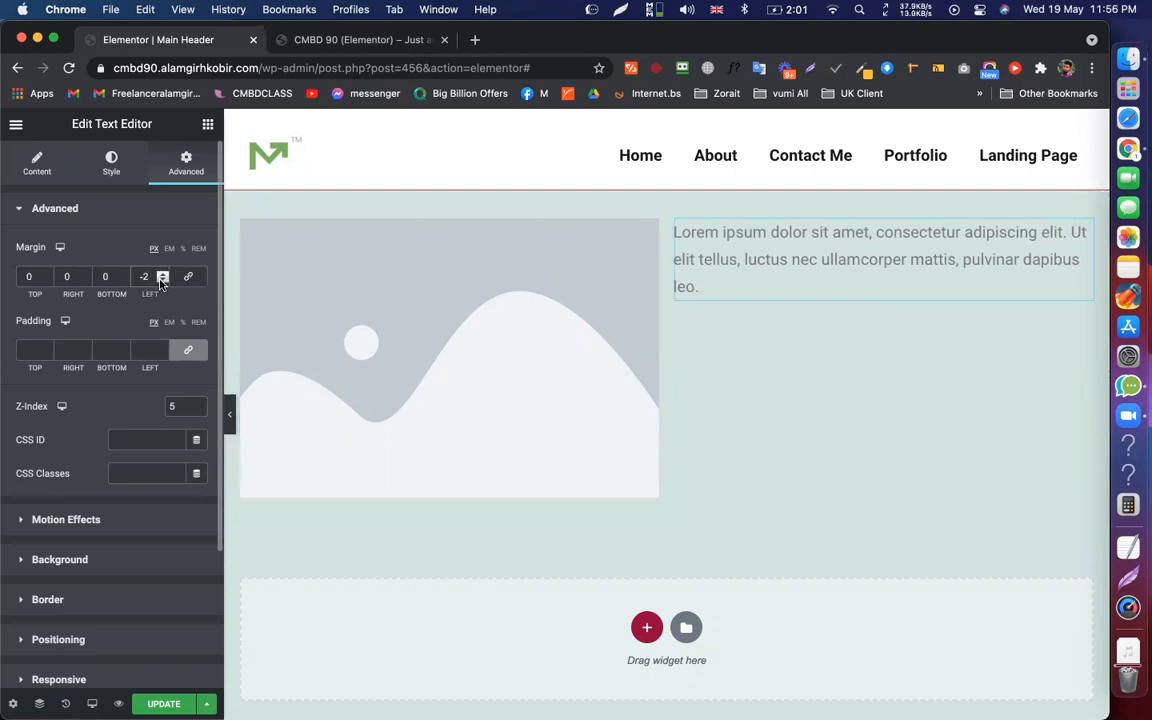
pyautogui.write('00')
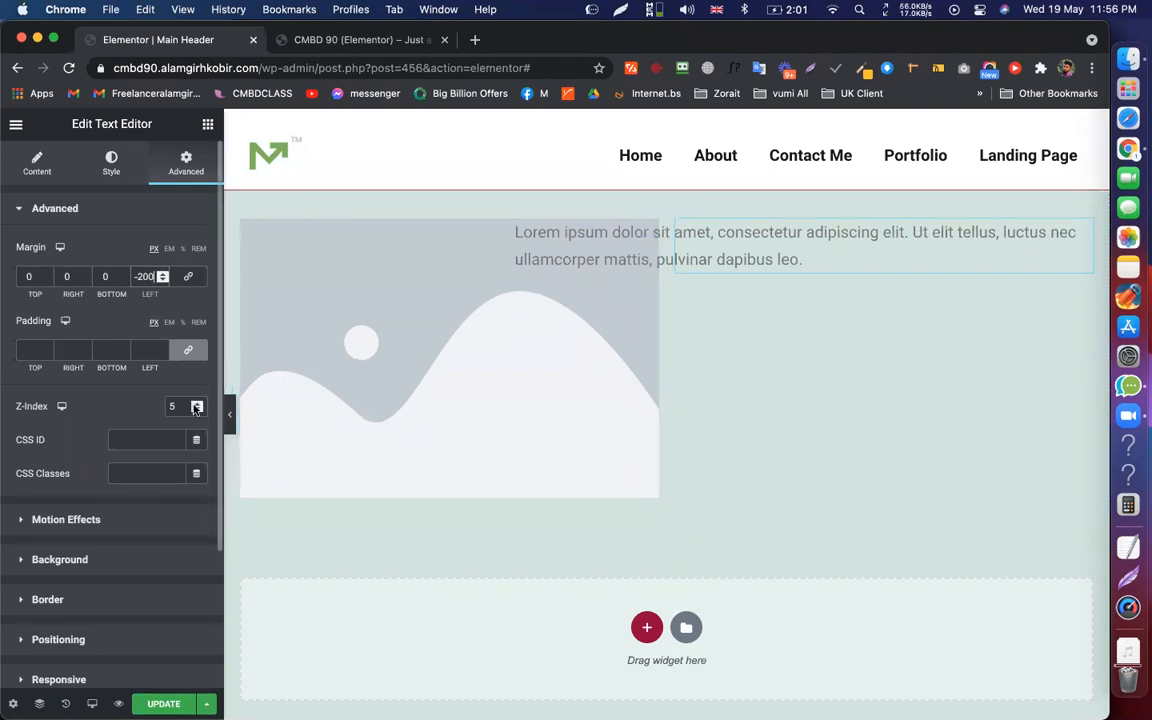
pyautogui.moveTo(180, 401); pyautogui.dragTo(144, 410)
pyautogui.write('2')
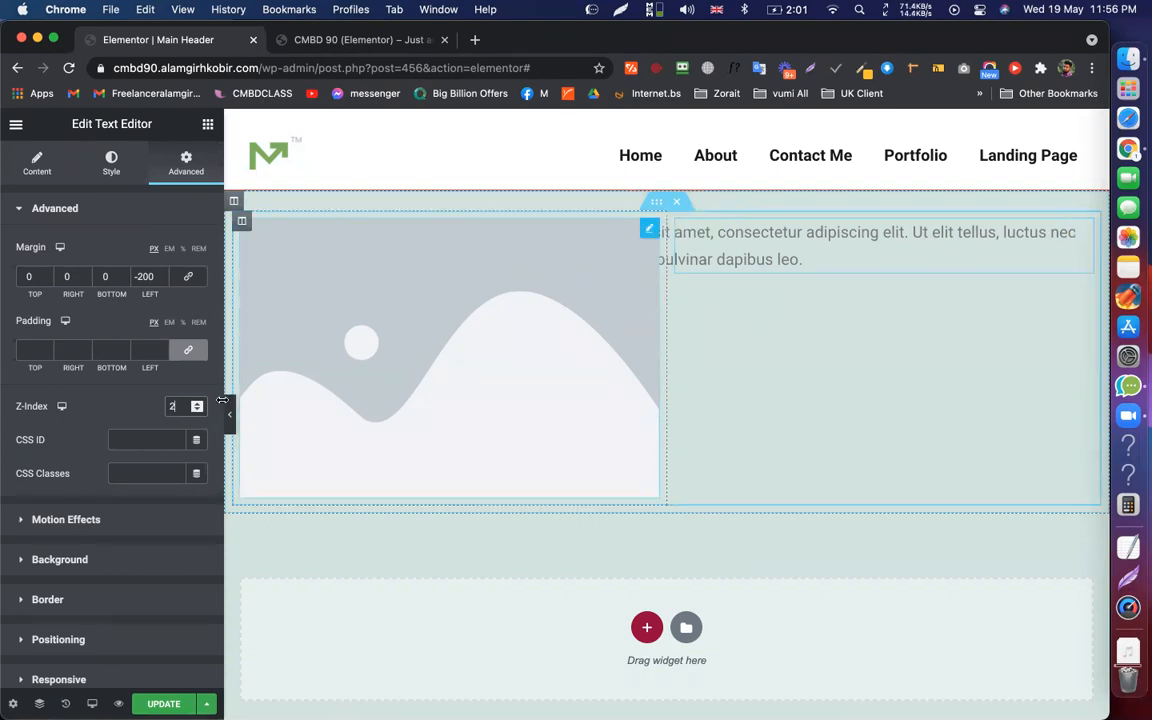
pyautogui.click(647, 232)
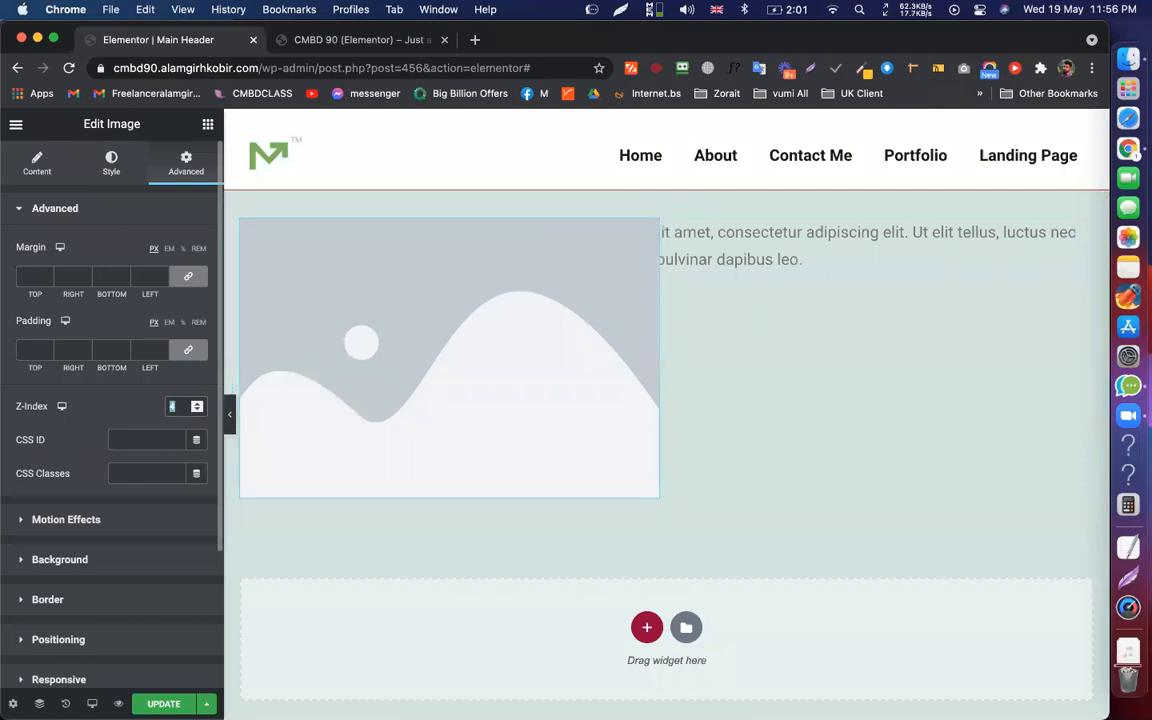
pyautogui.write('1')
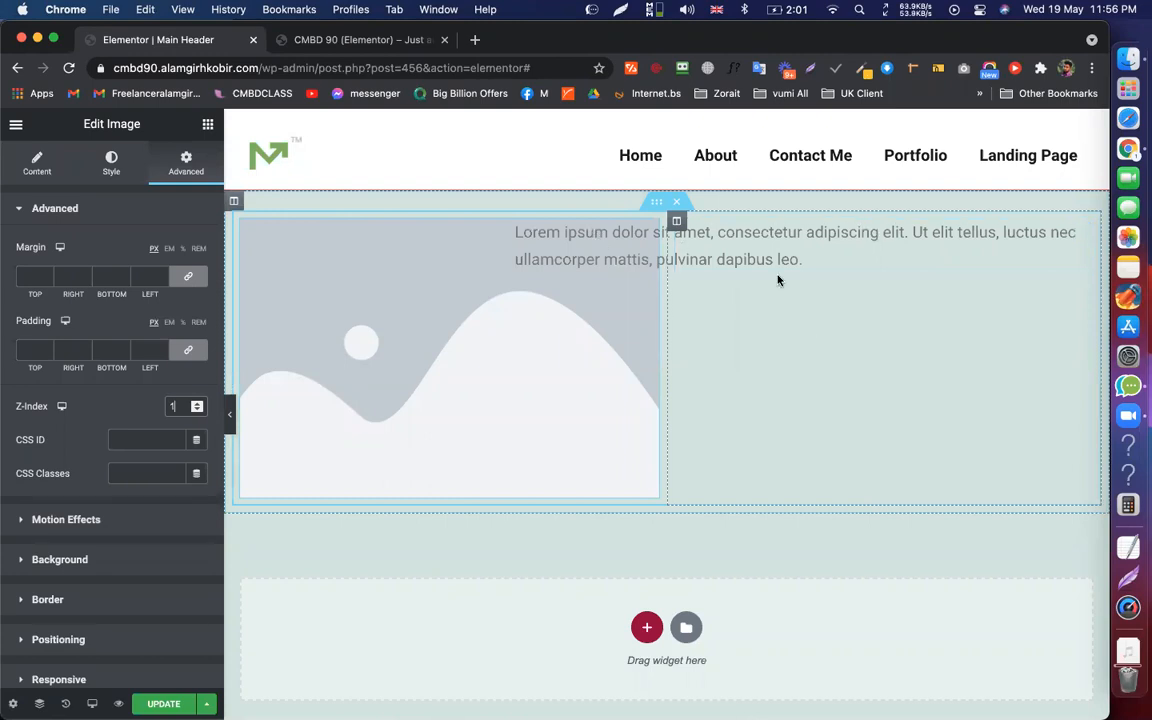
# Delete the image-and-text test section, then remove the leftover empty column in Navigator
pyautogui.click(676, 204)
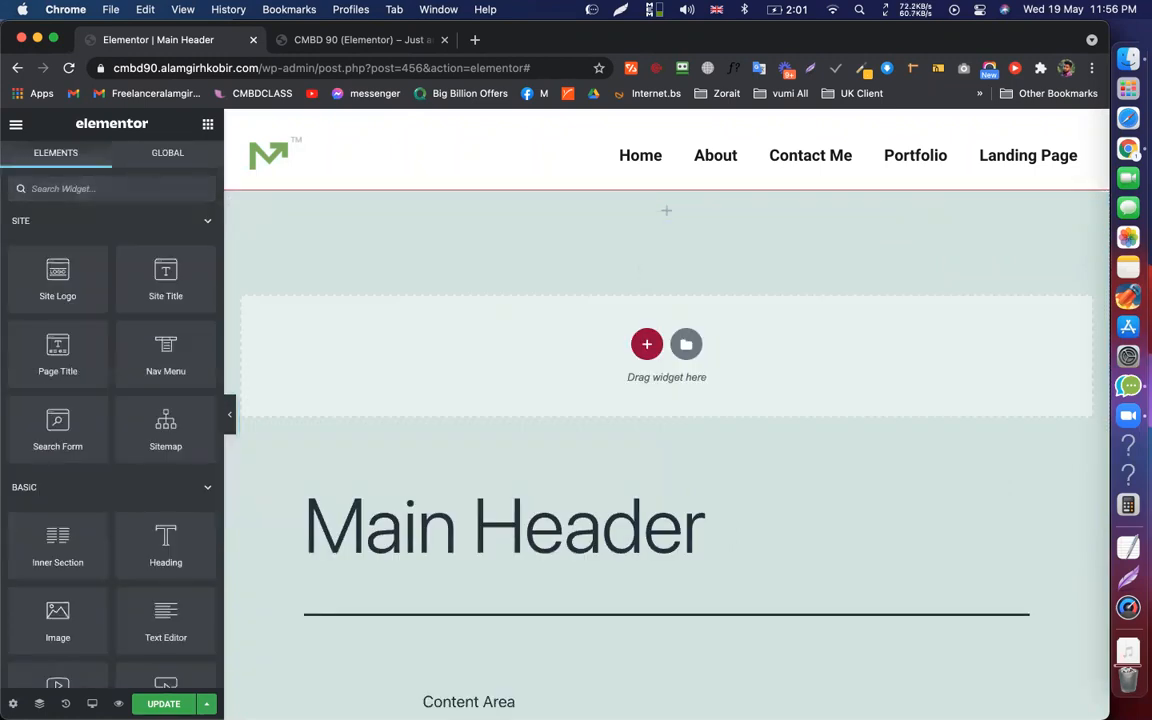
pyautogui.click(39, 704)
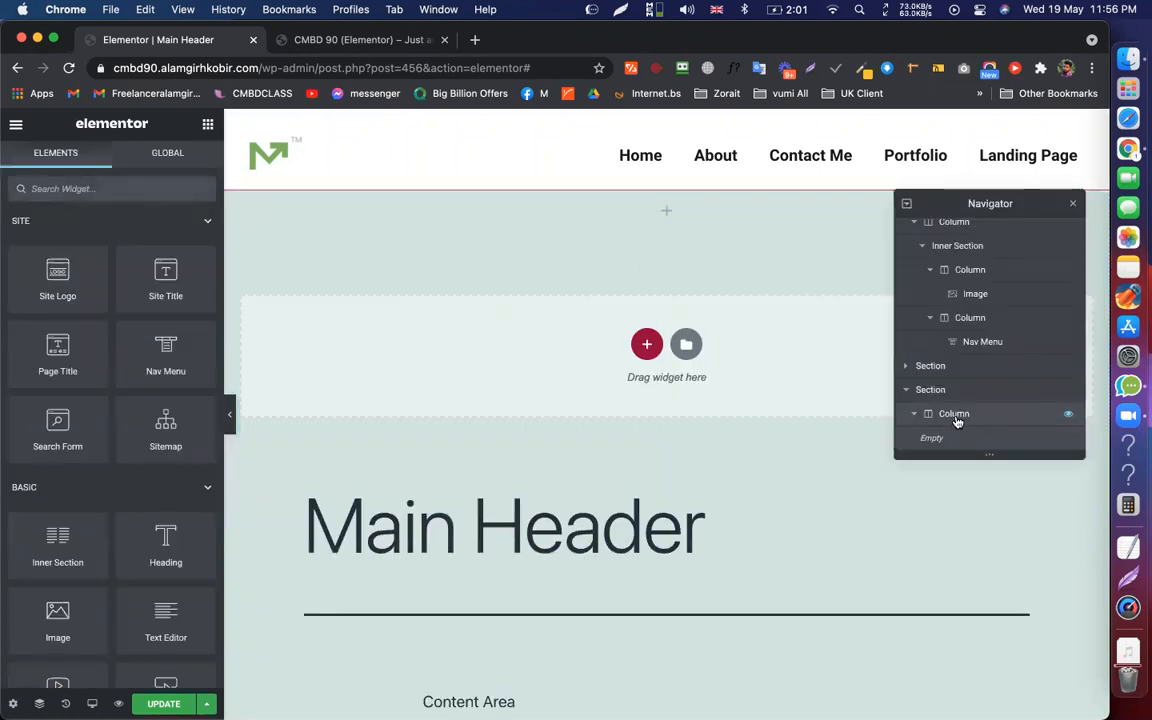
pyautogui.rightClick(980, 438)
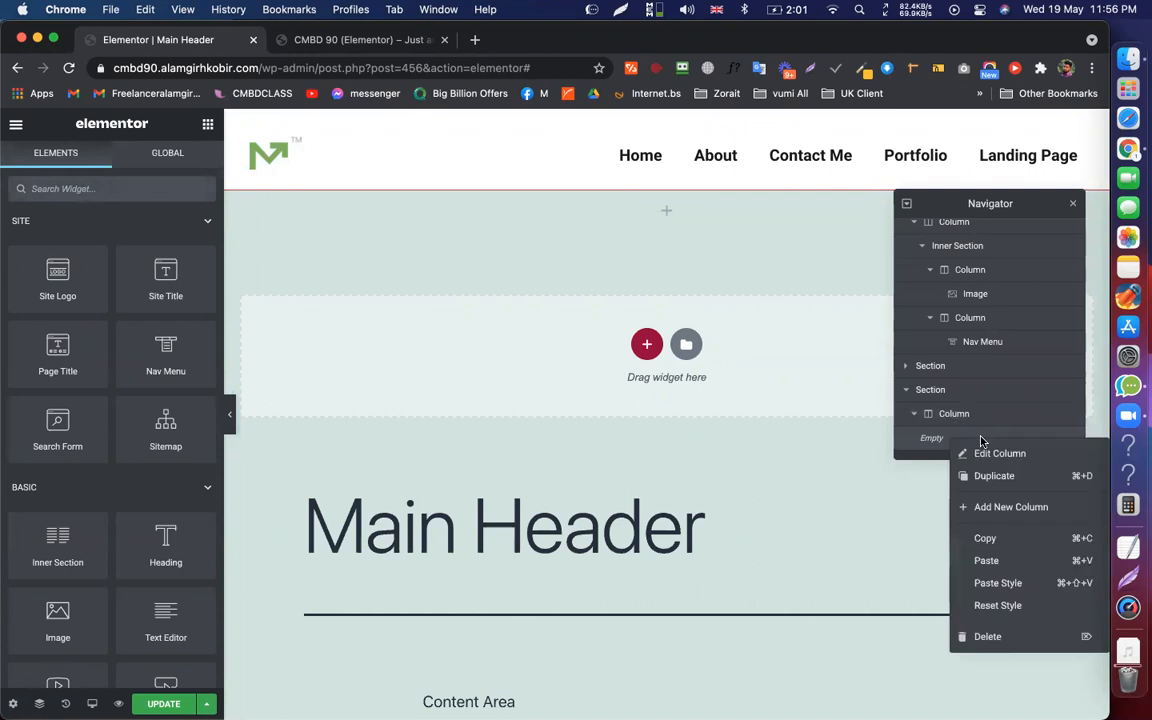
pyautogui.click(987, 634)
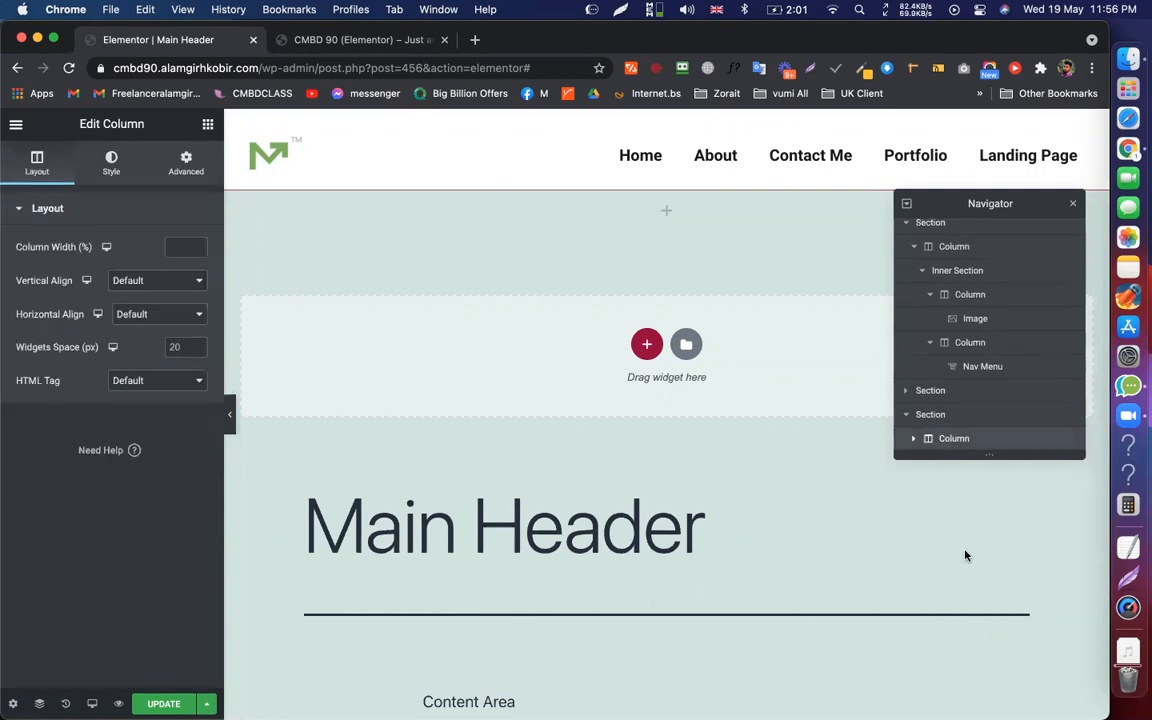
# Delete the leftover empty section in Navigator and update the Main Header template
pyautogui.click(907, 415)
pyautogui.rightClick(941, 427)
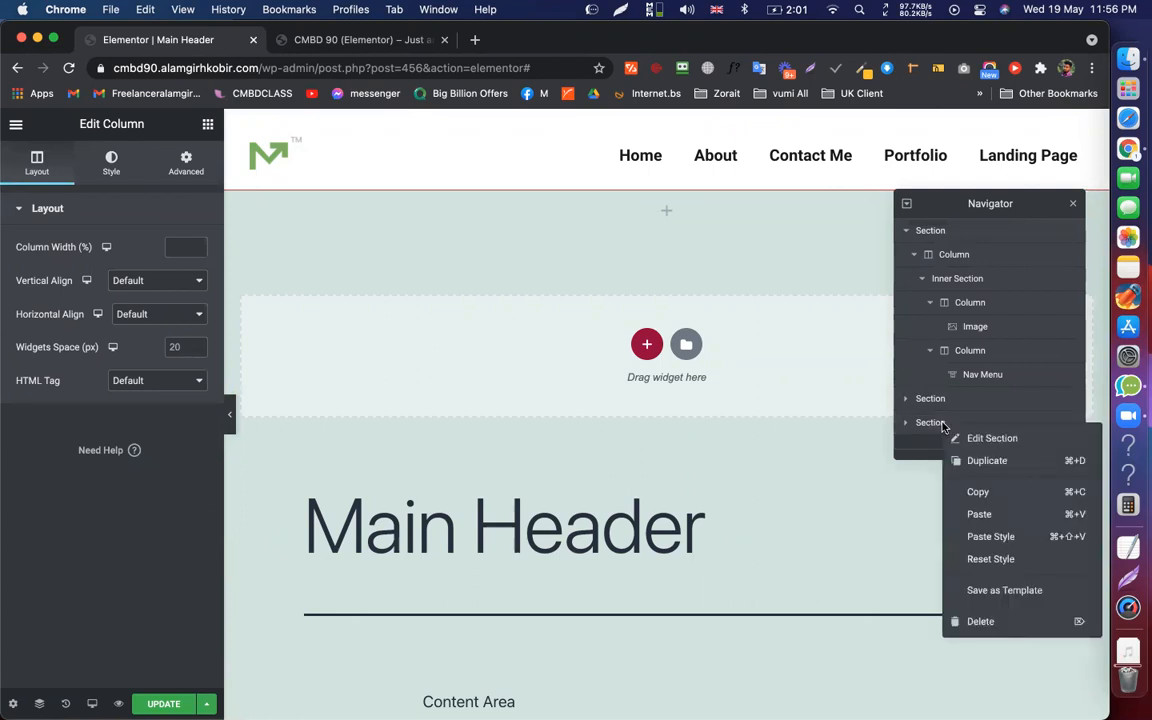
pyautogui.click(989, 642)
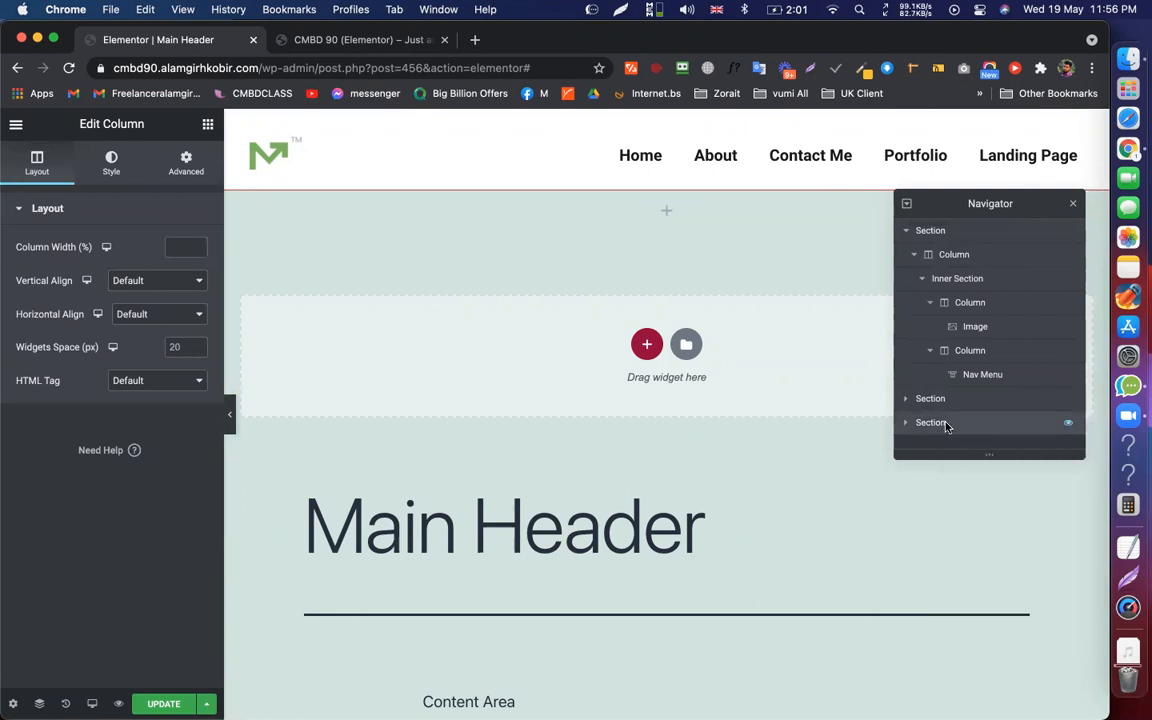
pyautogui.rightClick(946, 427)
pyautogui.click(977, 620)
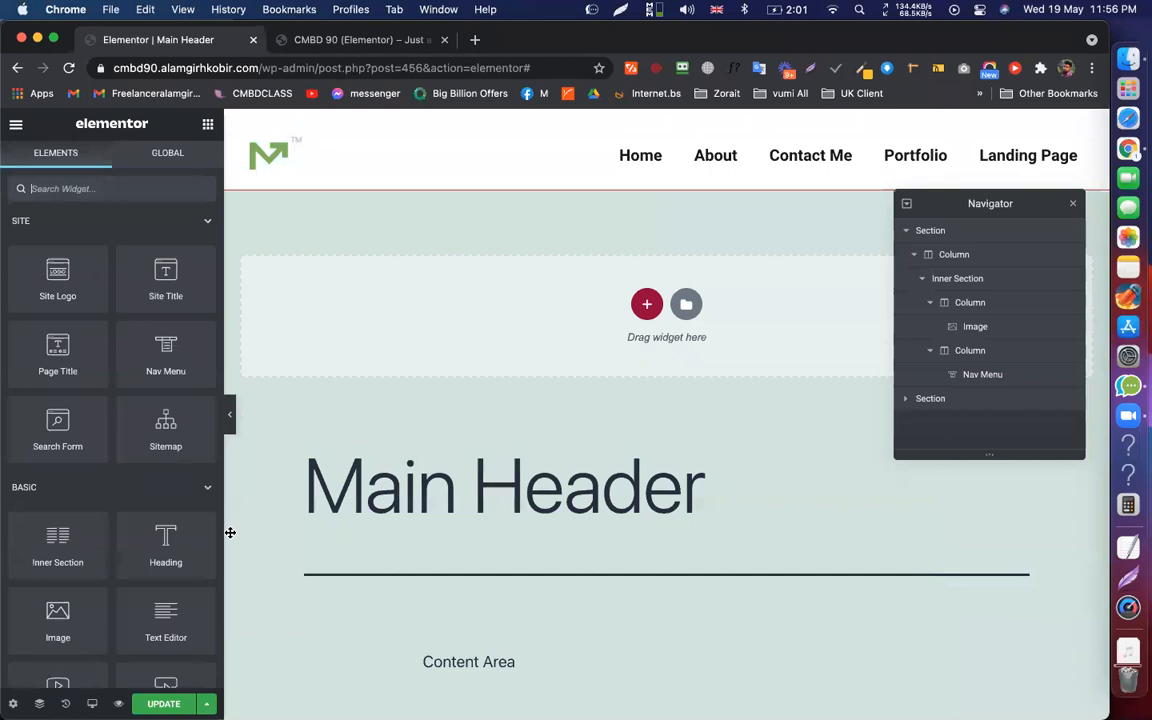
pyautogui.click(1071, 204)
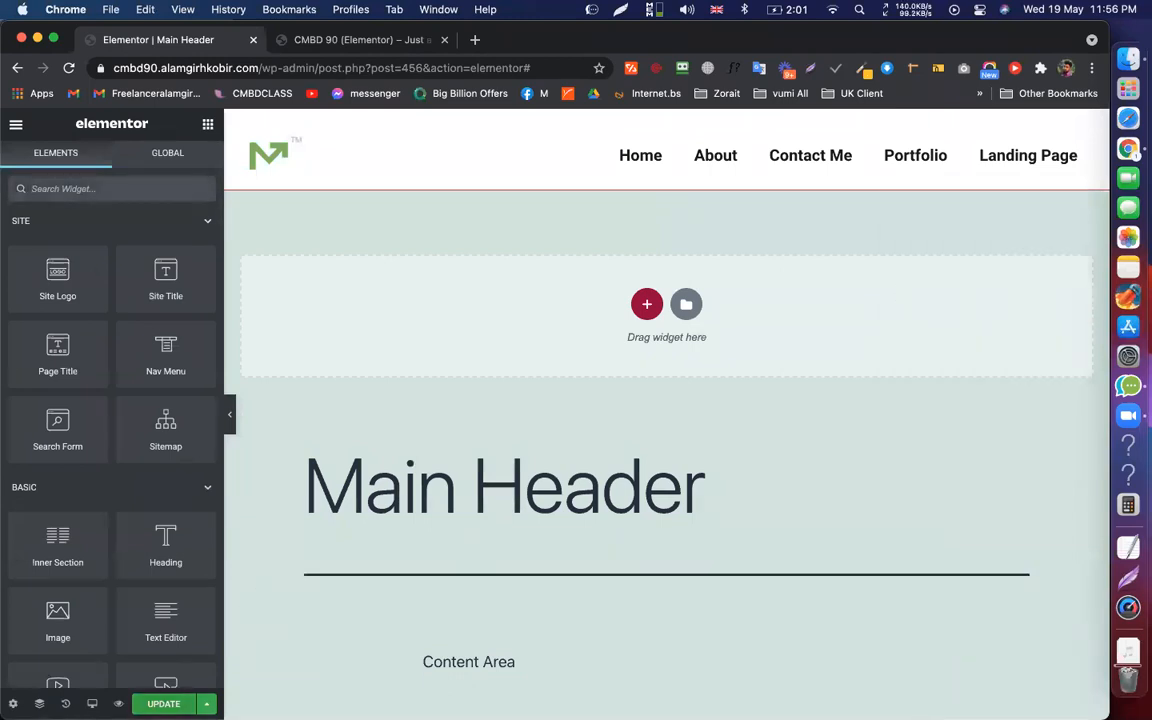
pyautogui.click(163, 703)
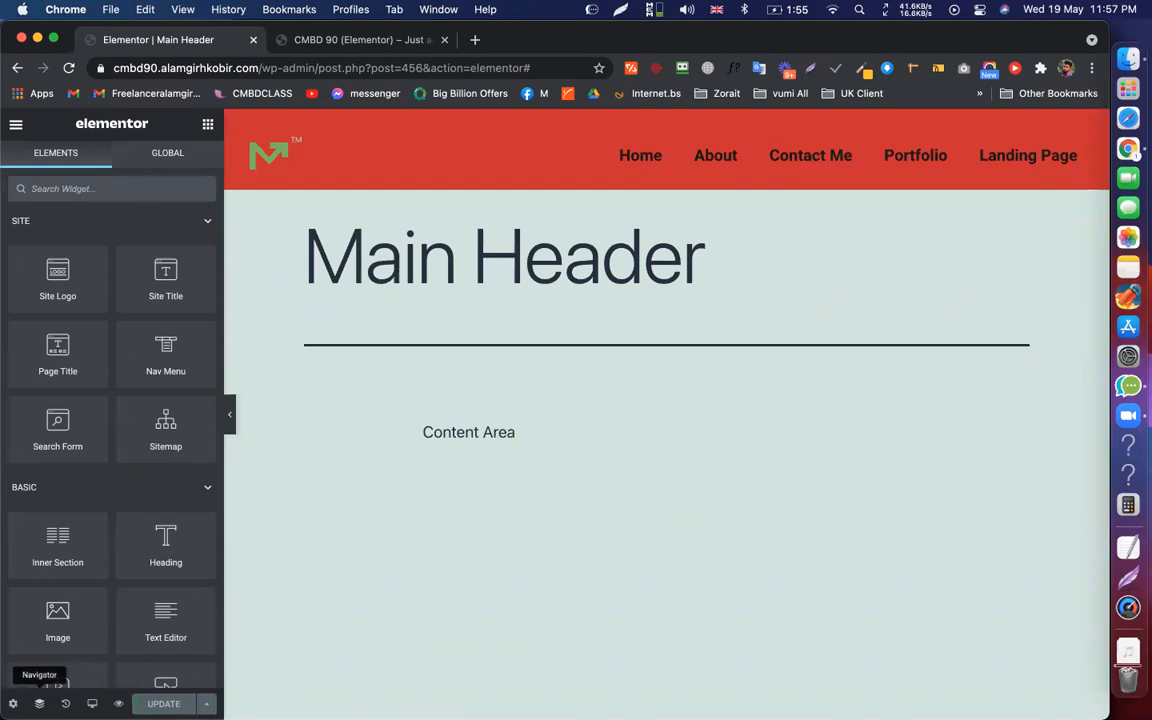
pyautogui.click(39, 703)
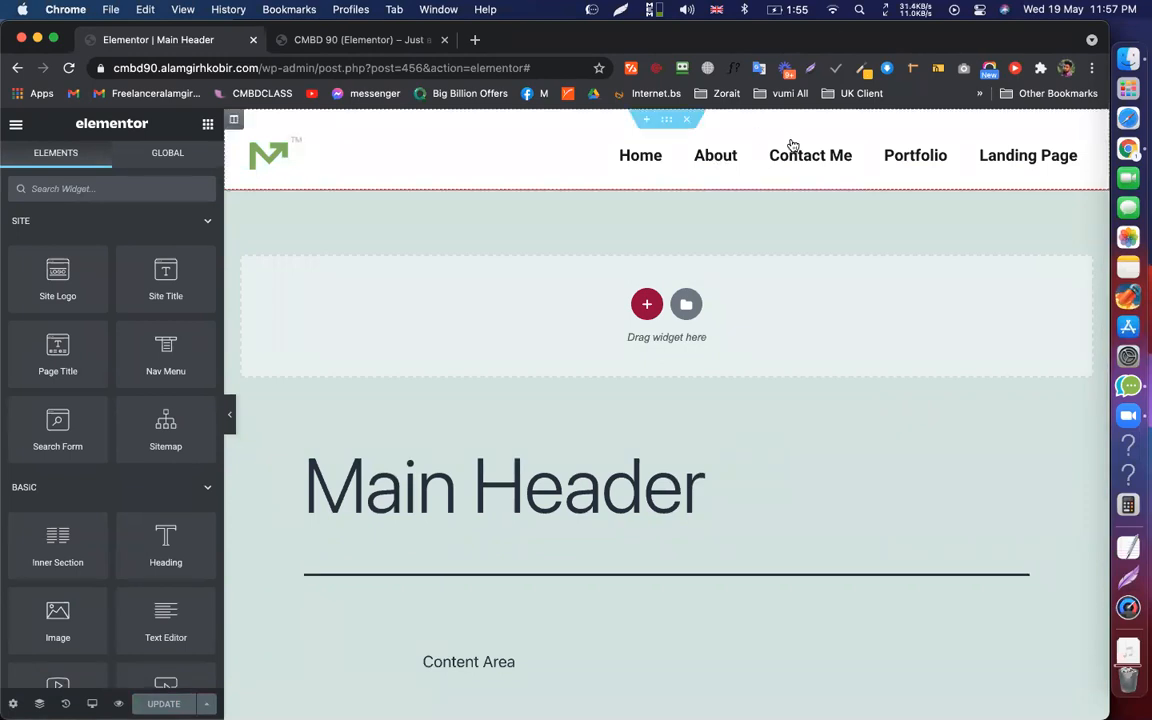
pyautogui.scroll(-5, 674, 226)
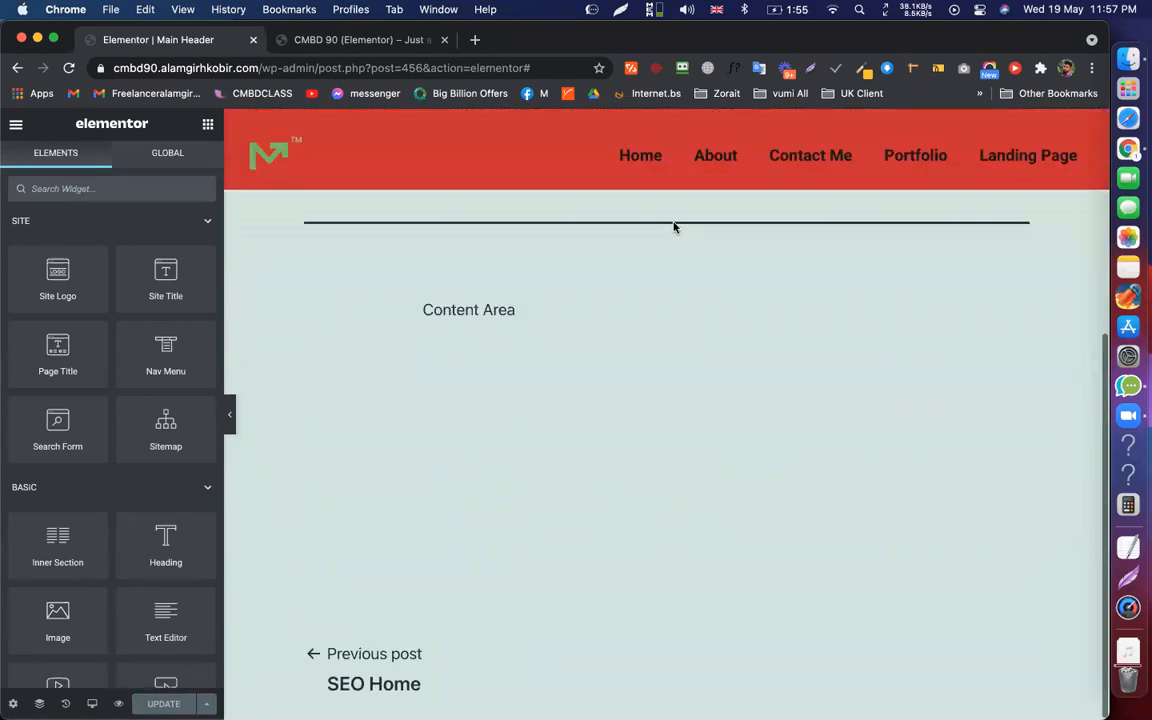
pyautogui.scroll(5, 770, 290)
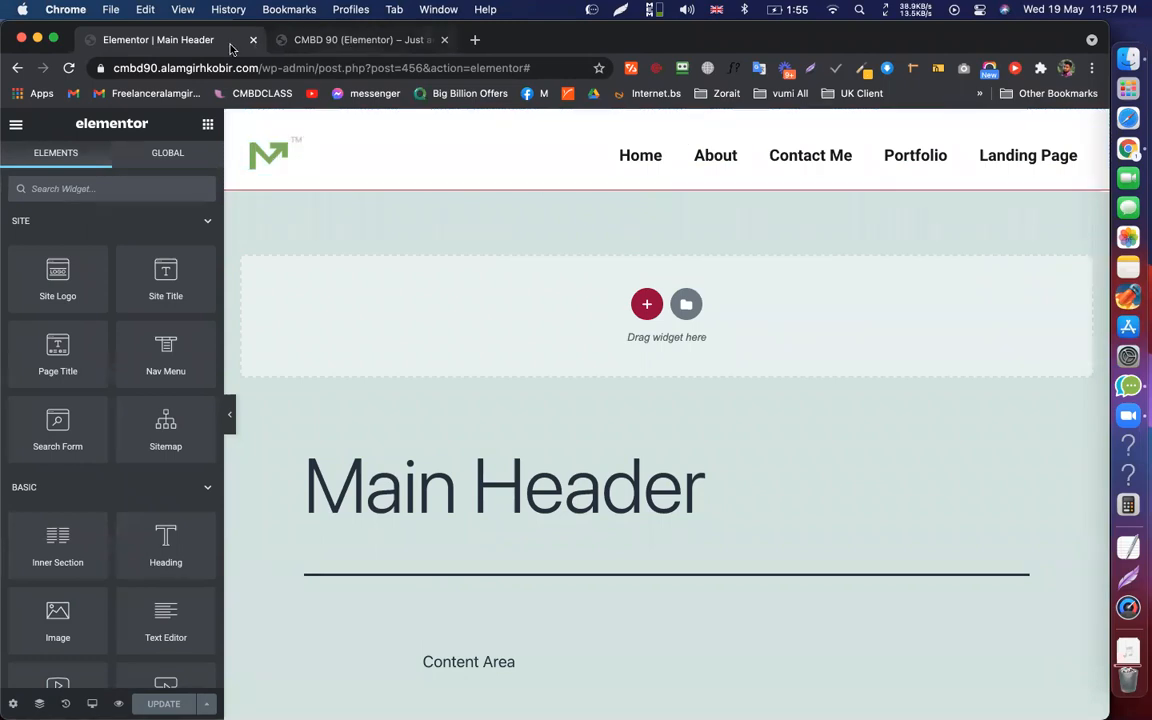
pyautogui.click(360, 39)
pyautogui.click(158, 39)
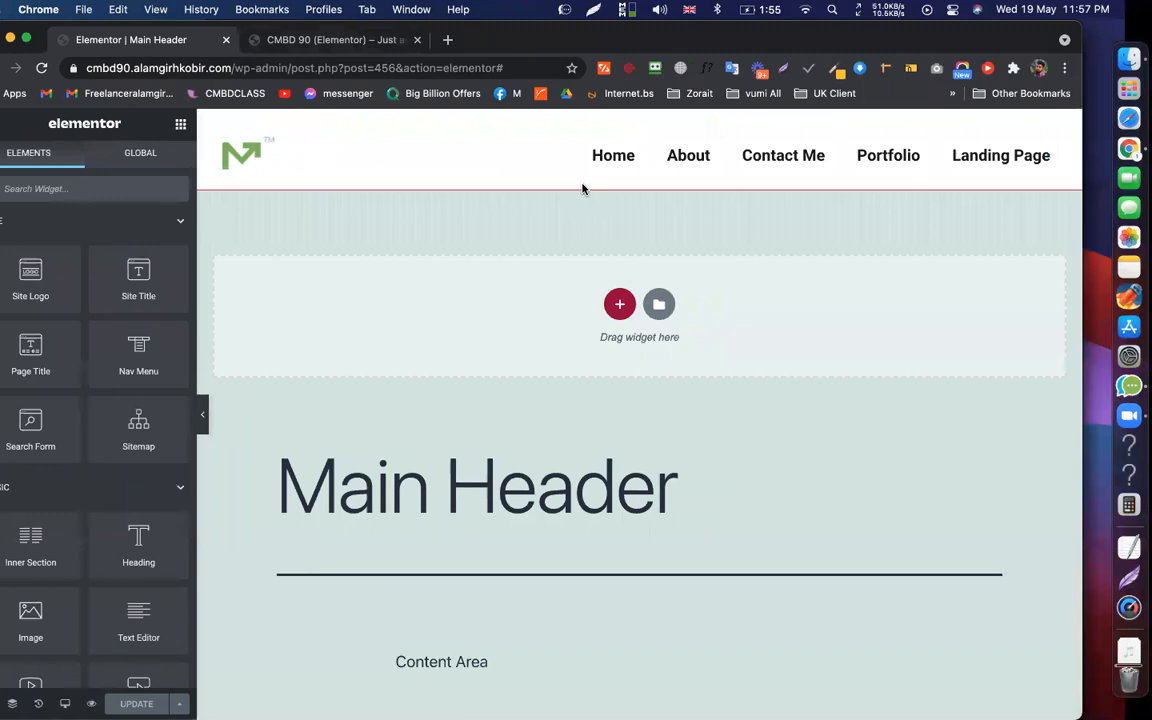
pyautogui.click(333, 39)
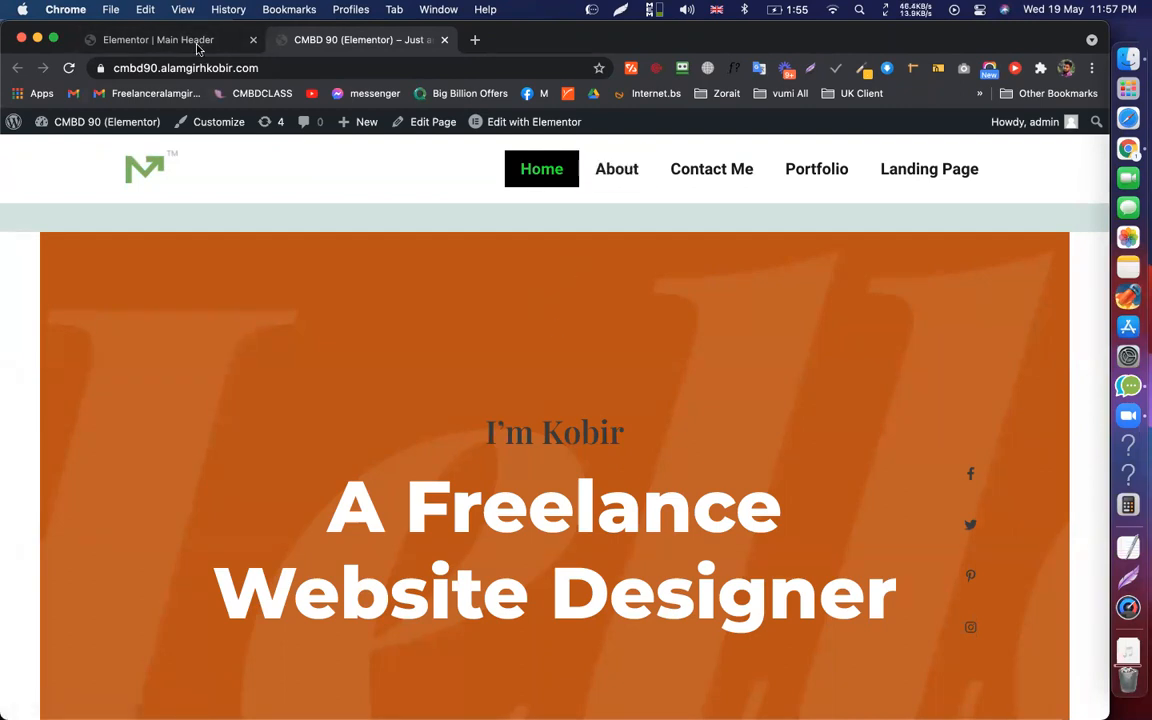
pyautogui.hotkey('ctrl', 'shift', 'Tab')
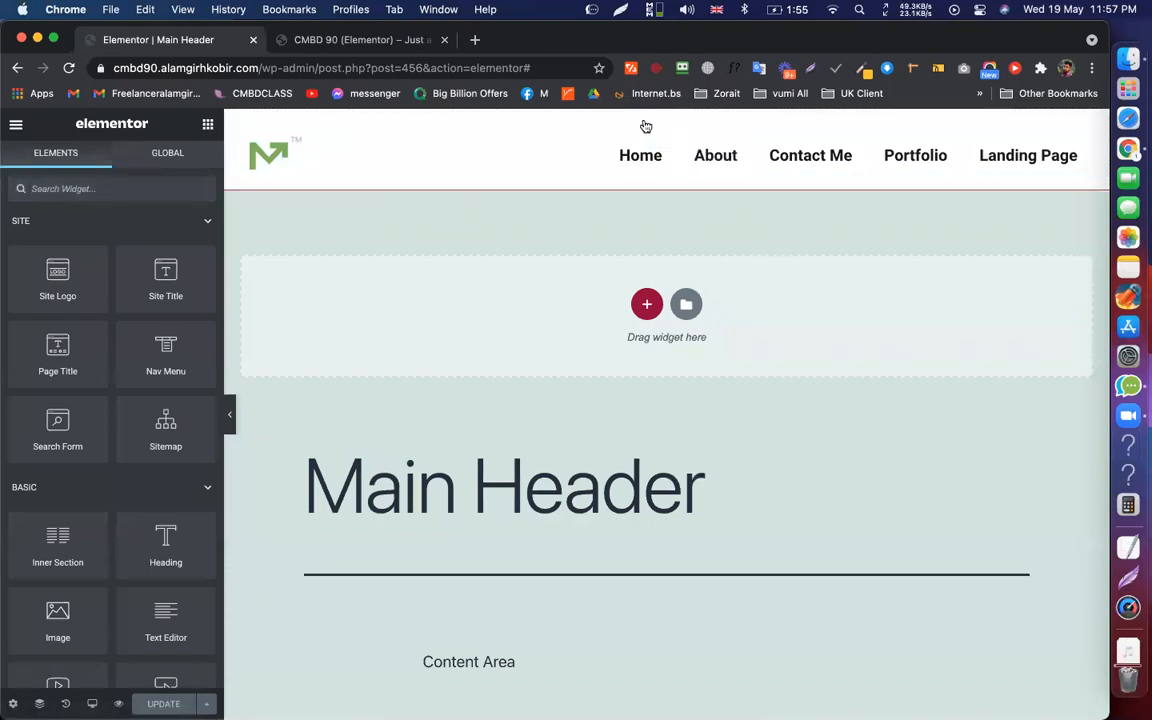
pyautogui.moveTo(646, 124)
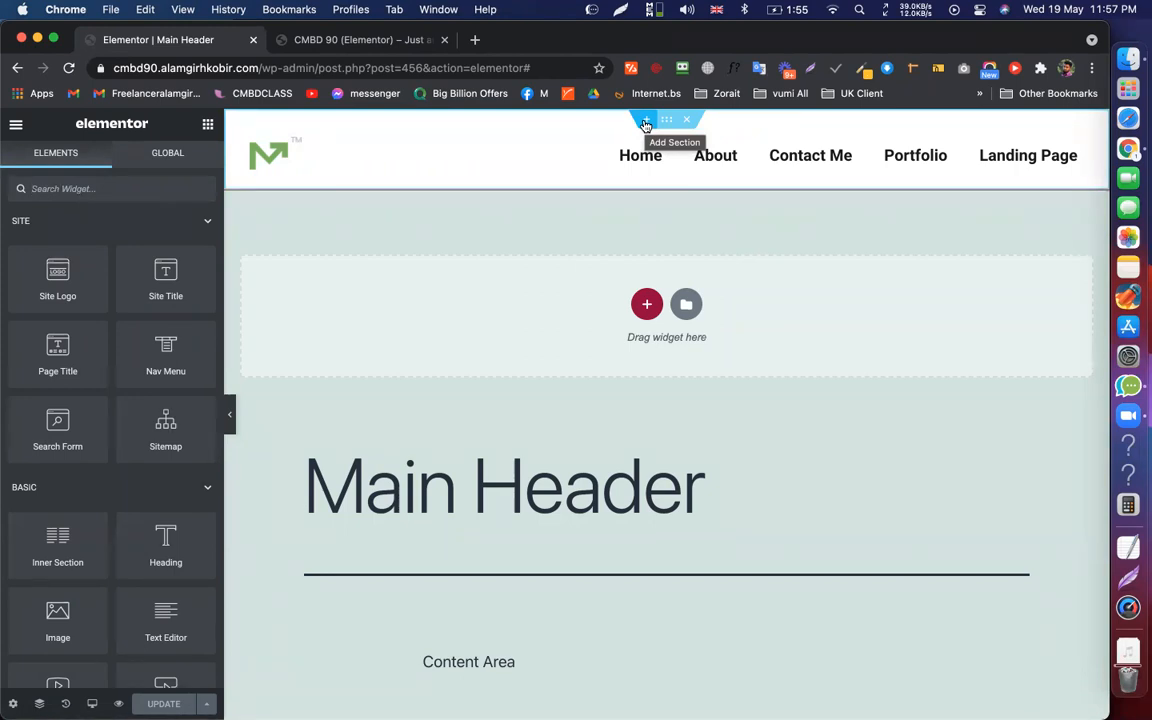
# Add a one-column section above the header, then delete it again
pyautogui.click(646, 124)
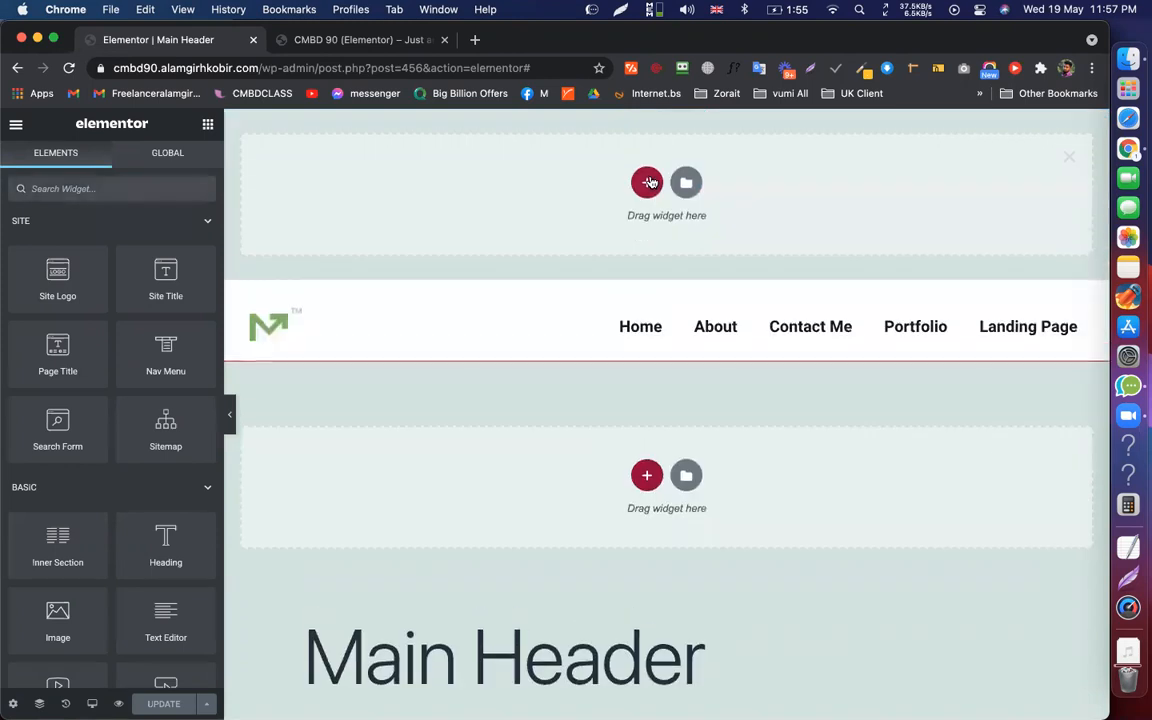
pyautogui.click(646, 181)
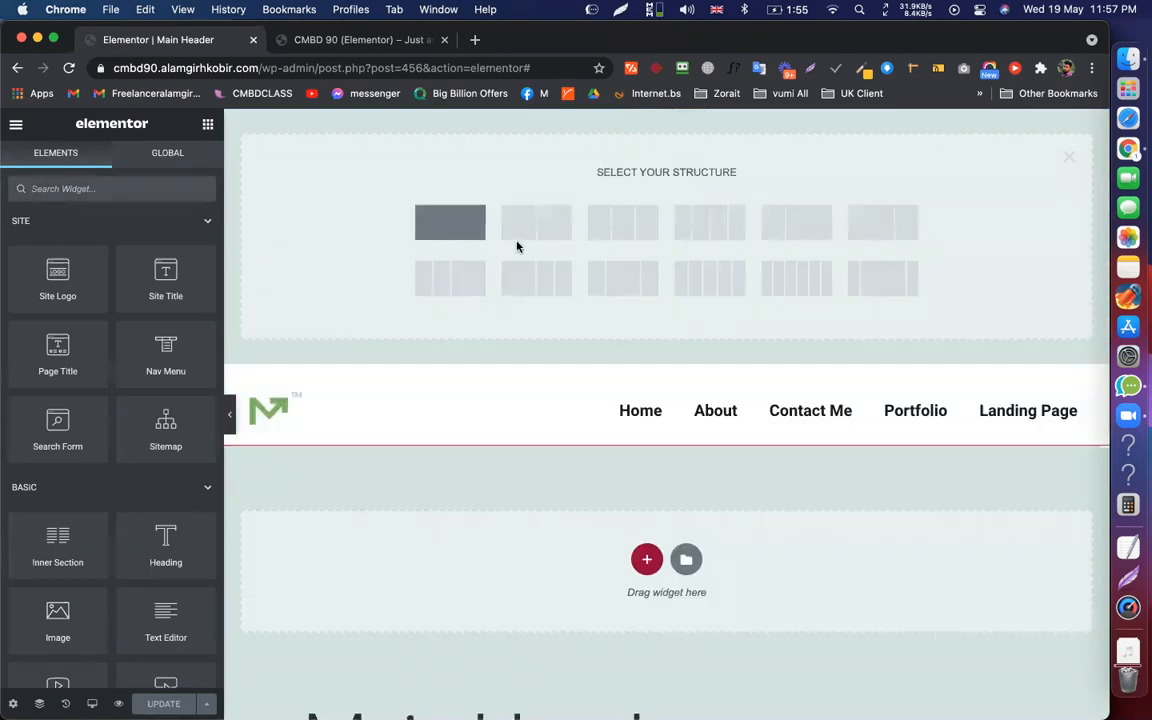
pyautogui.click(710, 403)
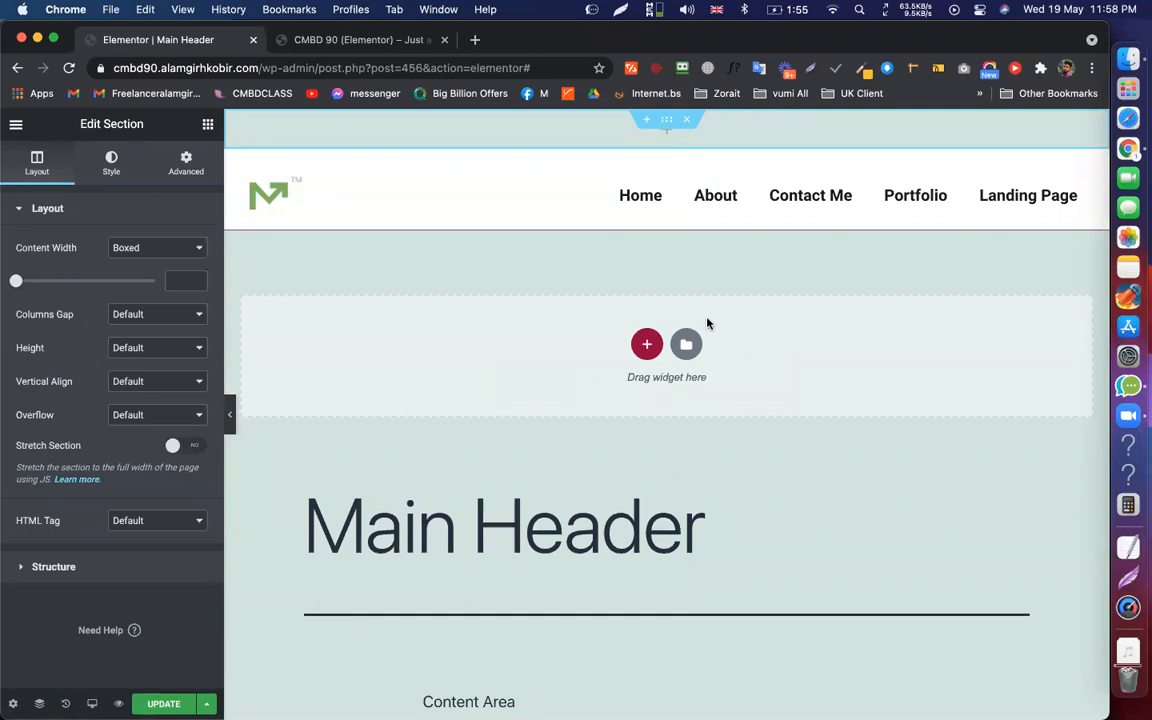
pyautogui.click(688, 124)
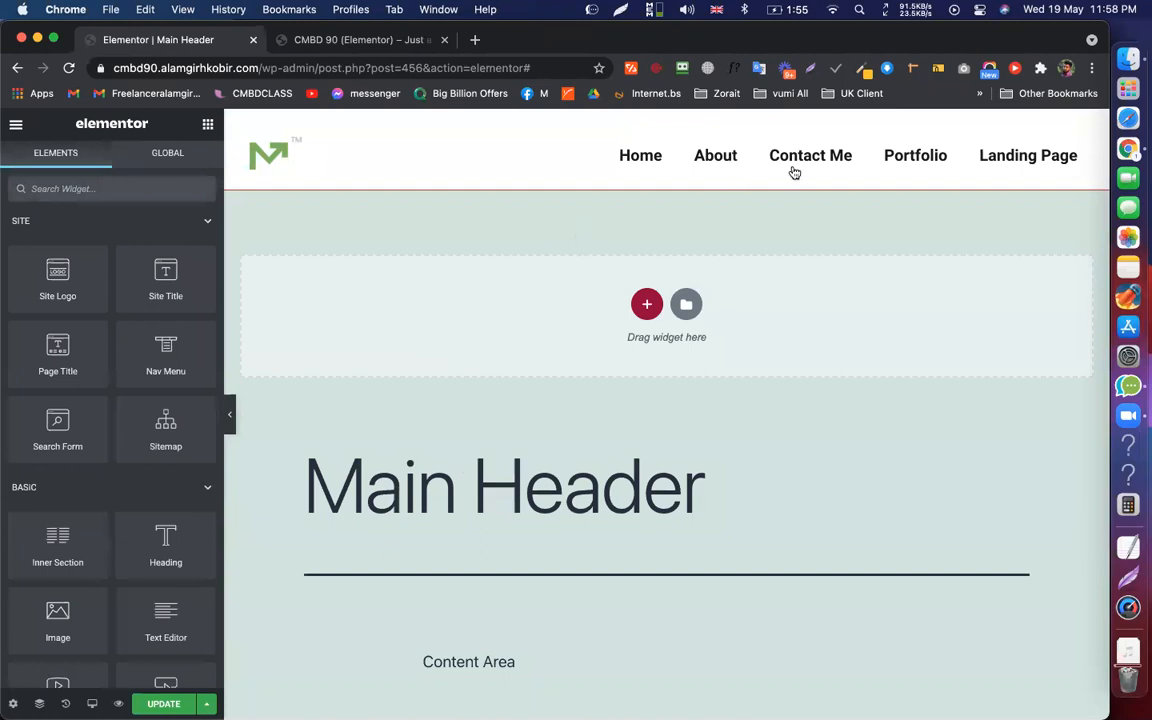
# Check the Contact Me page on the live site and return to the header editor
pyautogui.hotkey('ctrl', 'Tab')
pyautogui.click(708, 172)
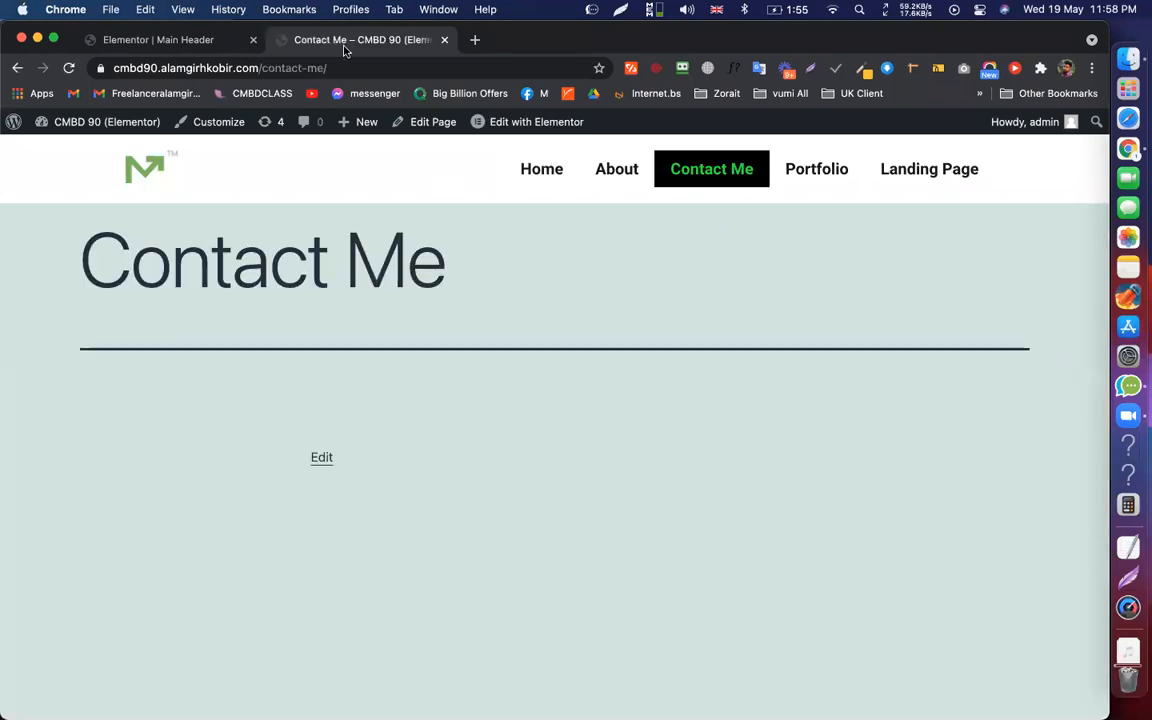
pyautogui.click(160, 39)
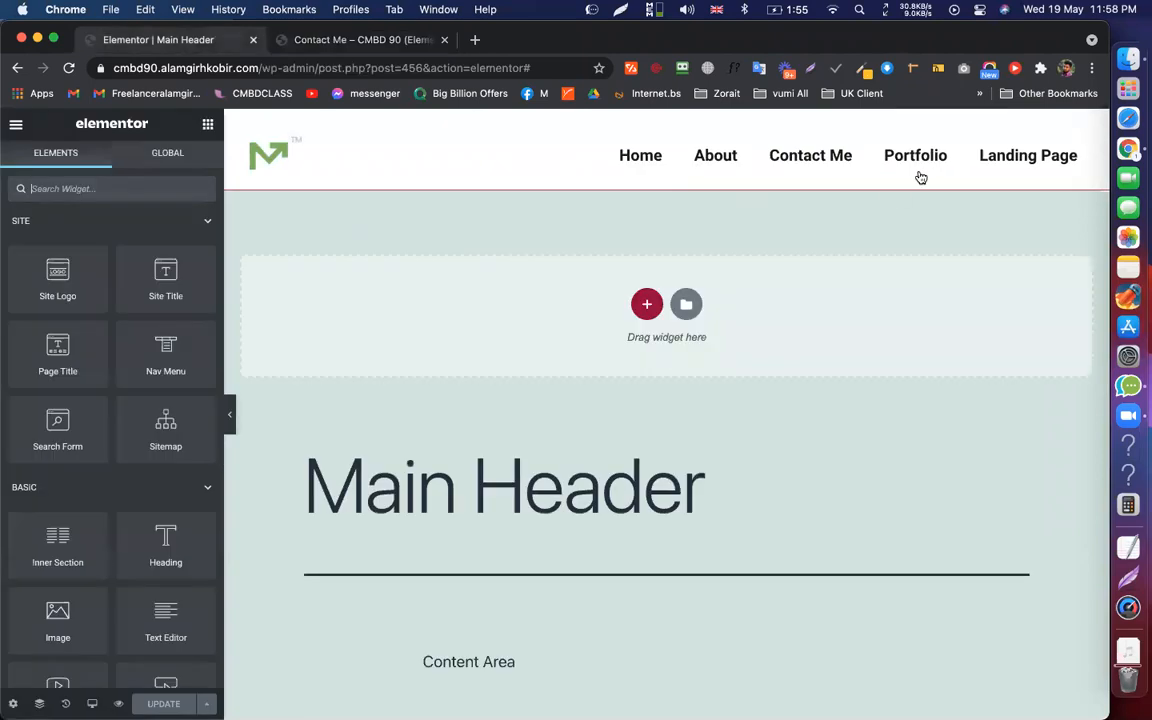
pyautogui.hotkey('ctrl', 'Tab')
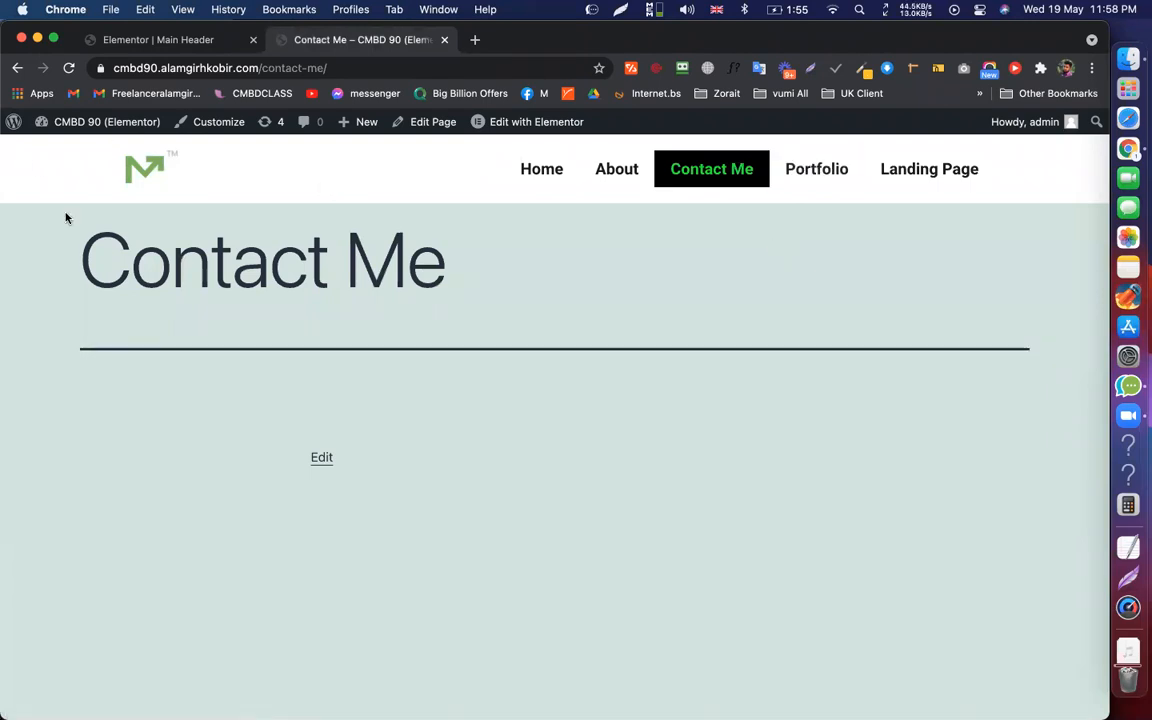
pyautogui.click(192, 41)
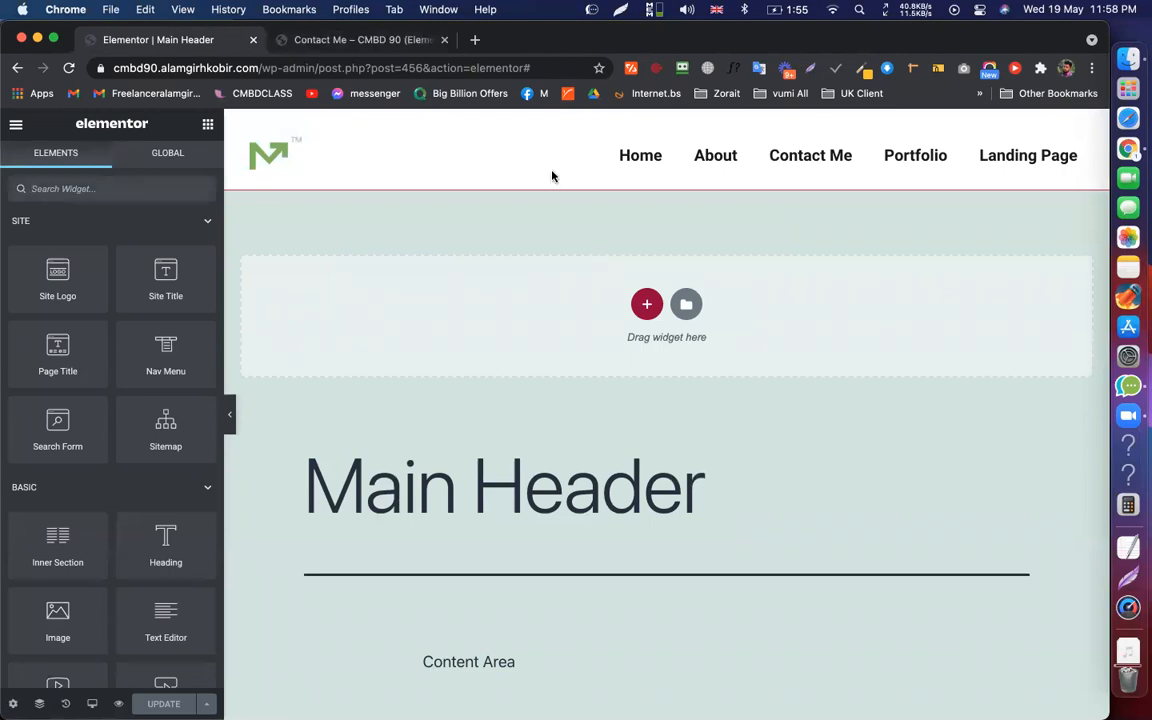
# Select the navigation menu widget, then exit the editor to the dashboard
pyautogui.click(496, 186)
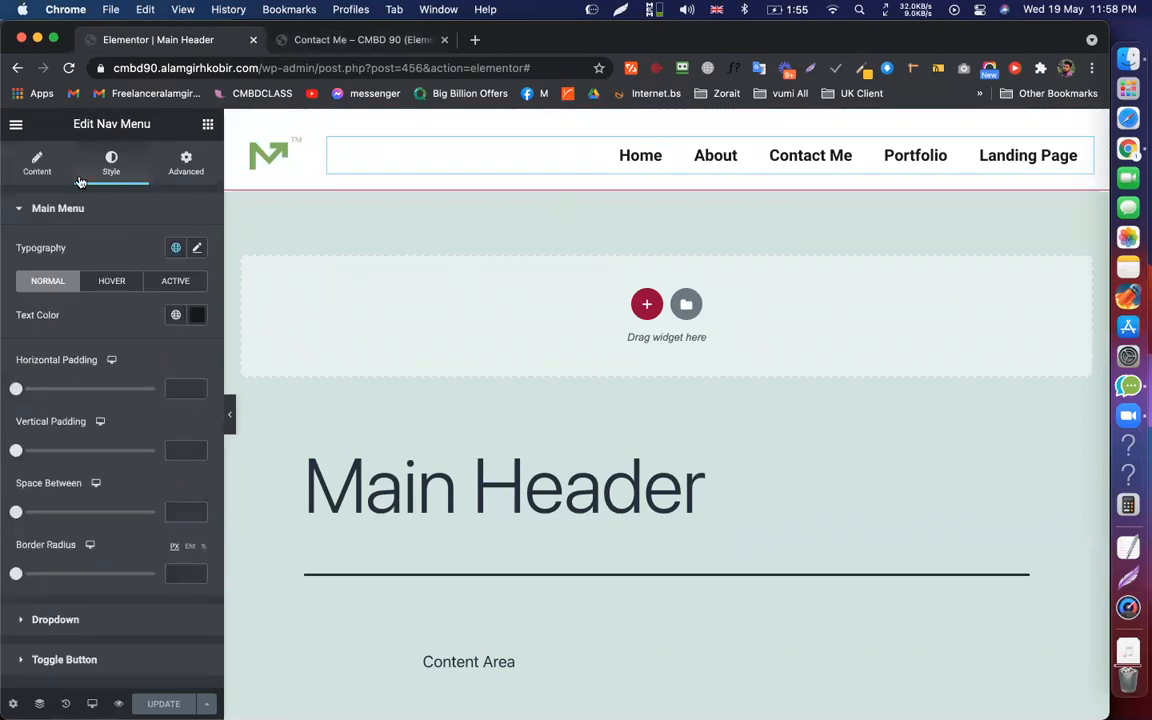
pyautogui.click(15, 124)
pyautogui.click(98, 401)
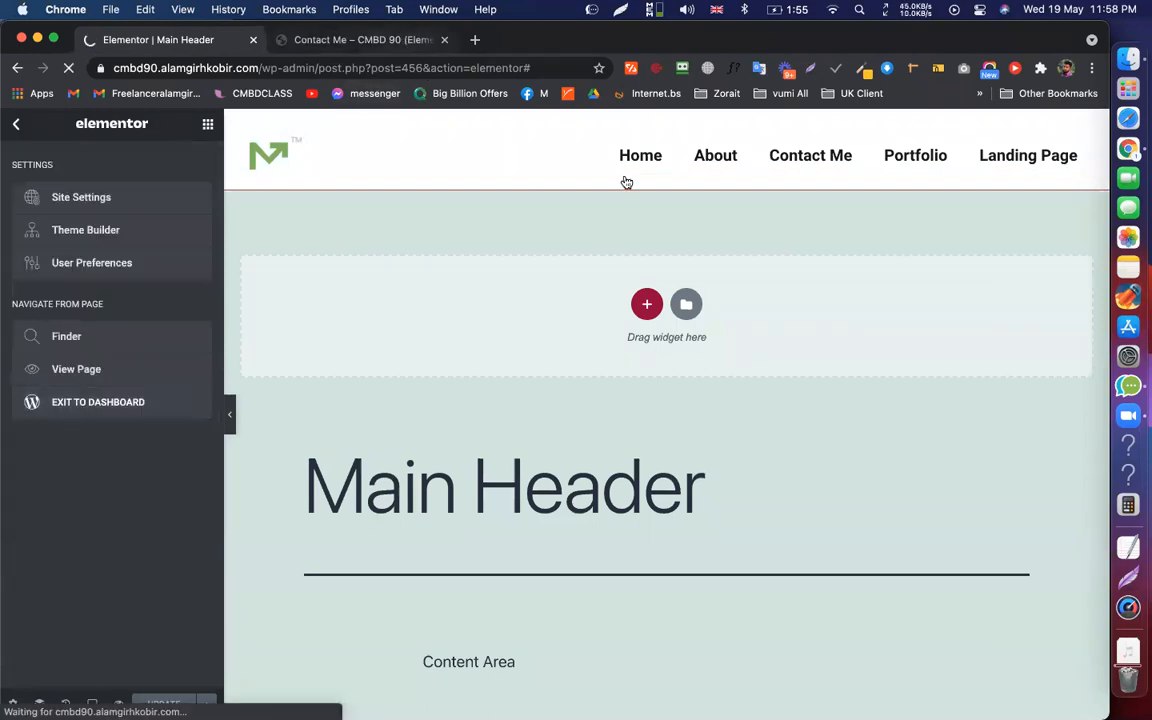
# Glance at the live Contact Me page, then return to the Theme Builder Header list
pyautogui.hotkey('ctrl', 'Tab')
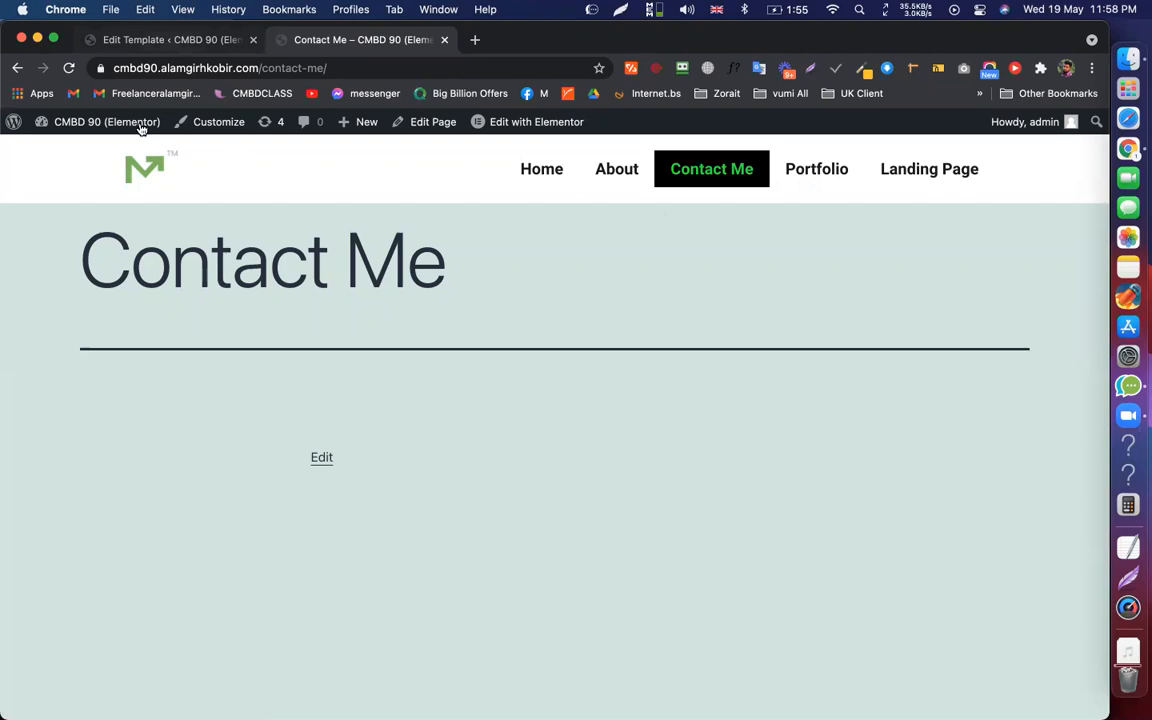
pyautogui.click(150, 40)
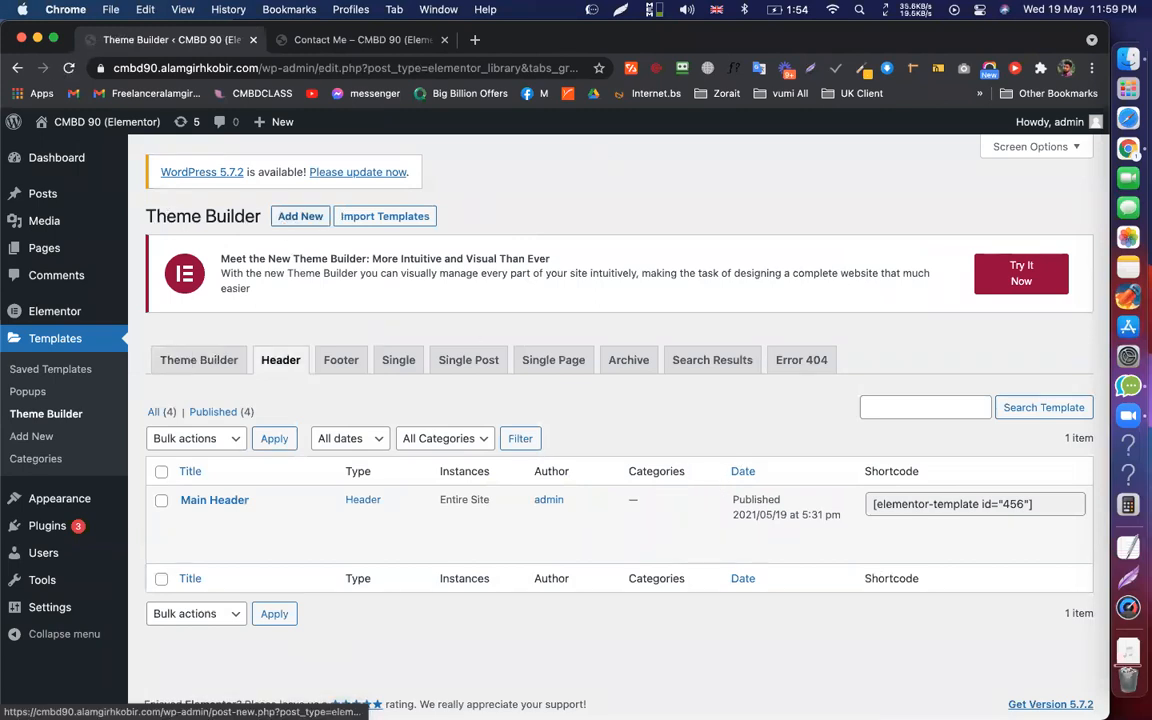
# Add a new Header-type template named 'Header For C+P' and create it
pyautogui.click(300, 216)
pyautogui.click(711, 486)
pyautogui.write('Header')
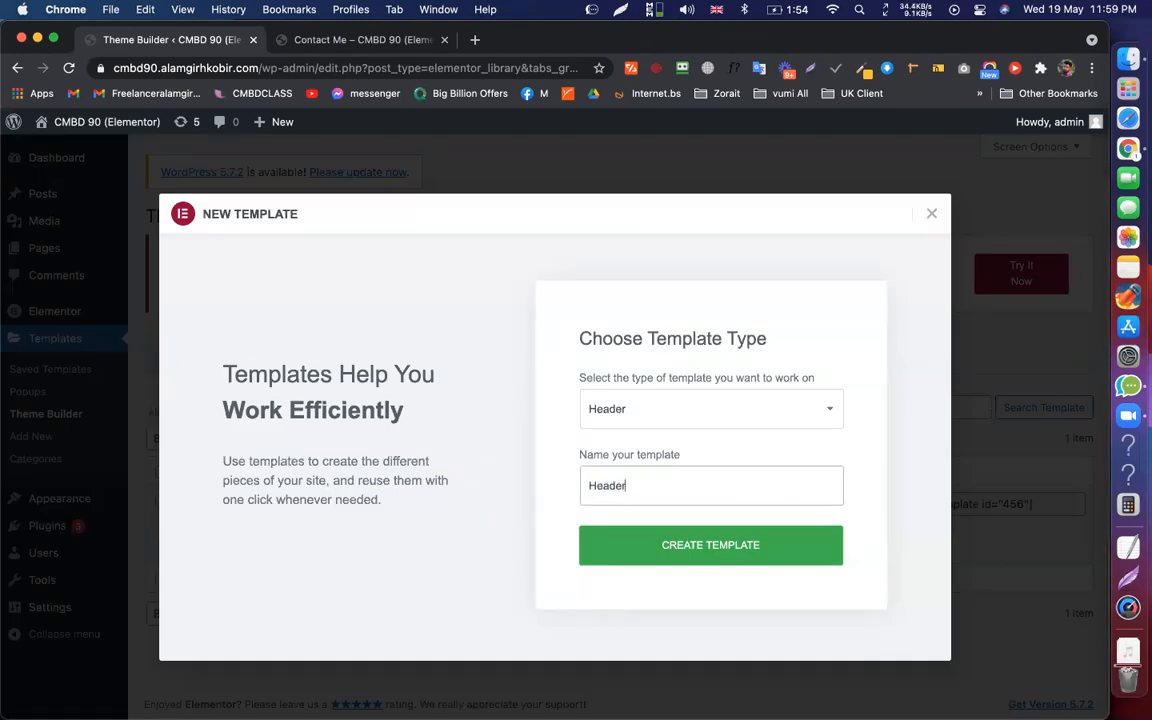
pyautogui.write(' For')
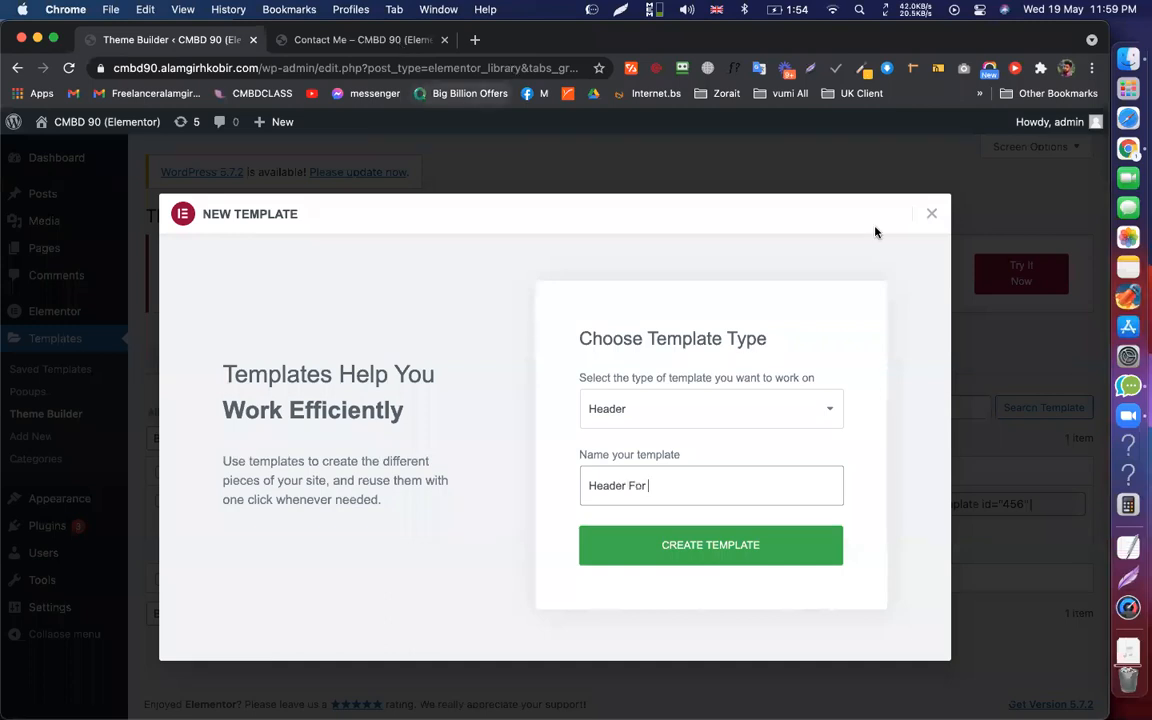
pyautogui.hotkey('ctrl', 'Tab')
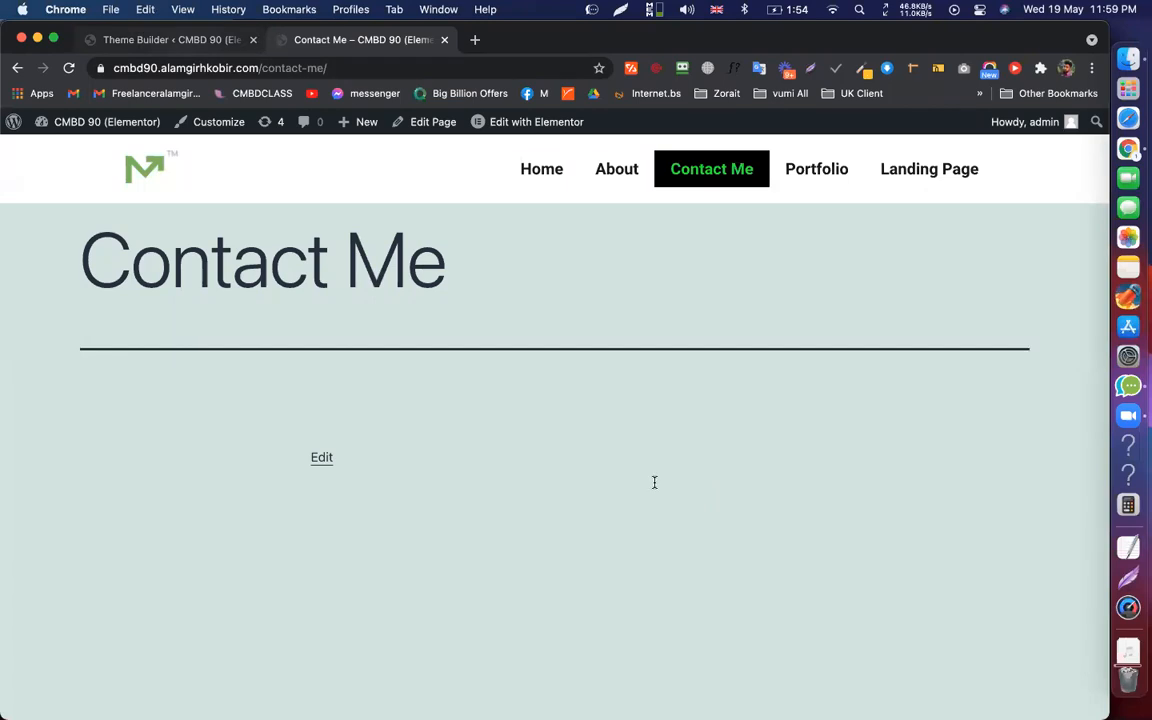
pyautogui.hotkey('ctrl', 'shift', 'Tab')
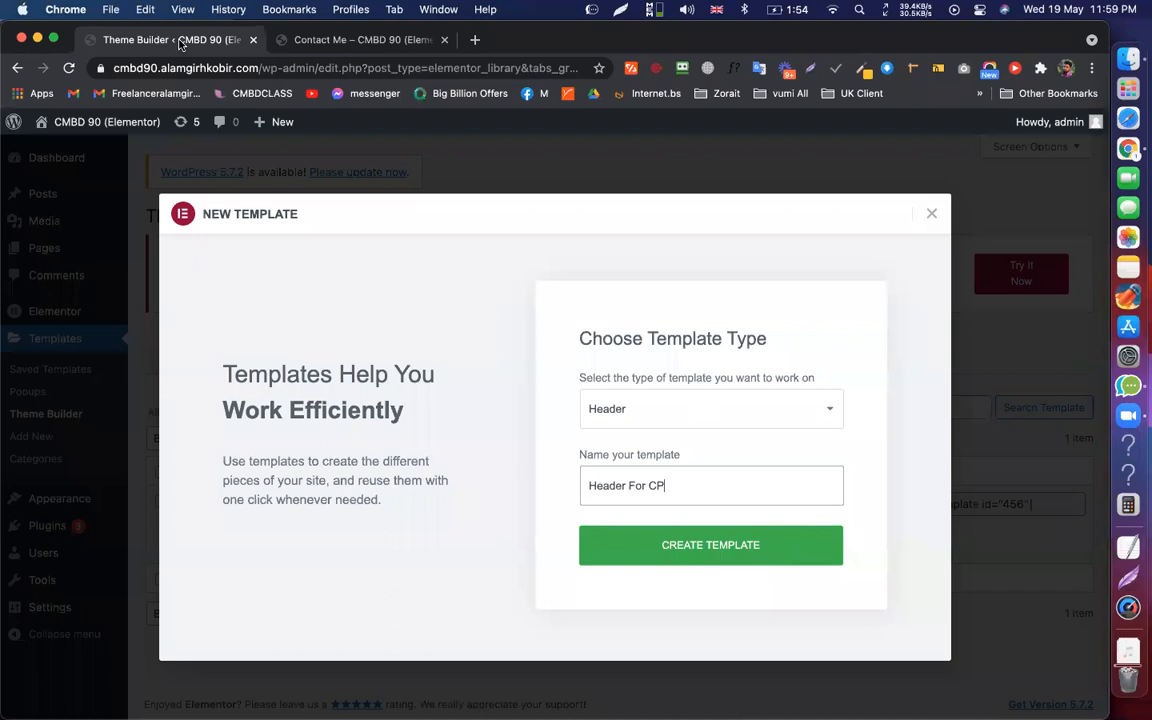
pyautogui.press('Left')
pyautogui.write('+')
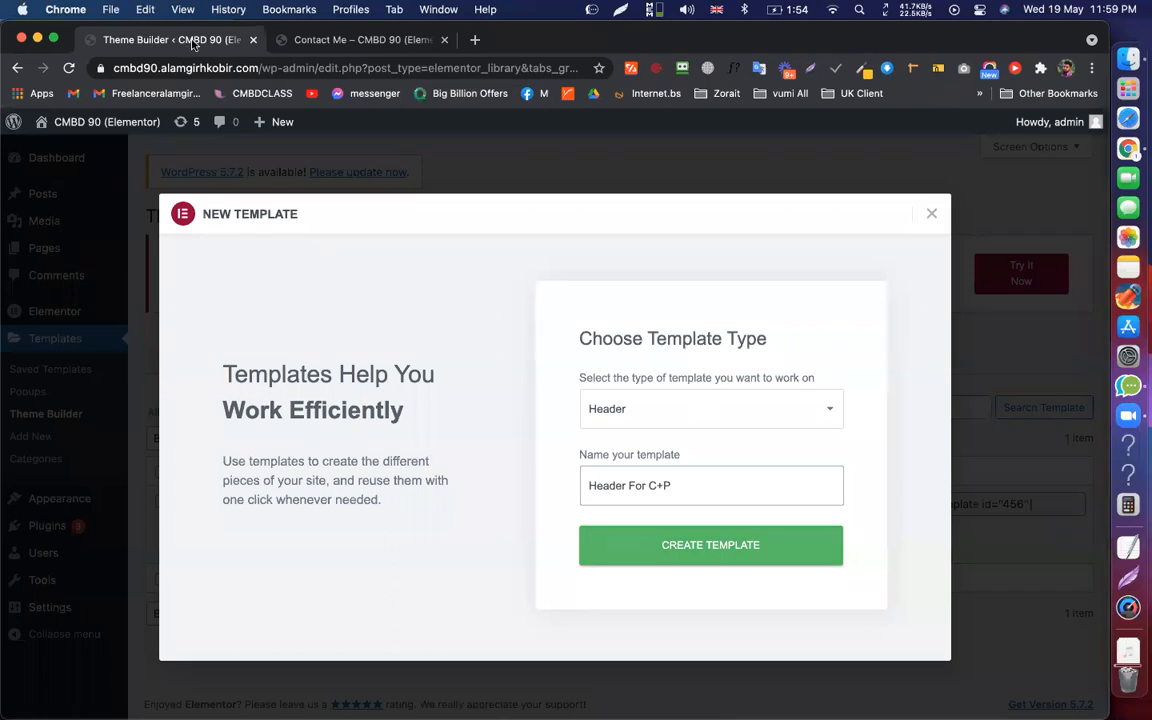
pyautogui.press('Return')
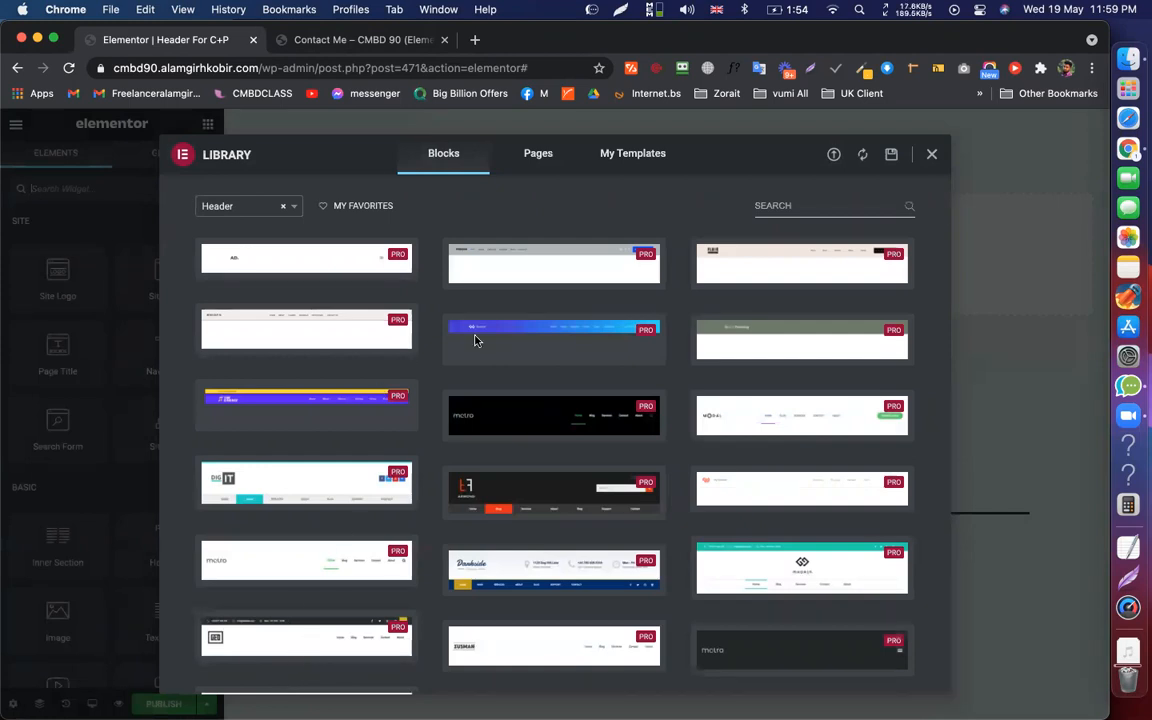
# Insert the library header block with contact bar, LEGIT logo, menu and More Information button
pyautogui.scroll(-5, 756, 430)
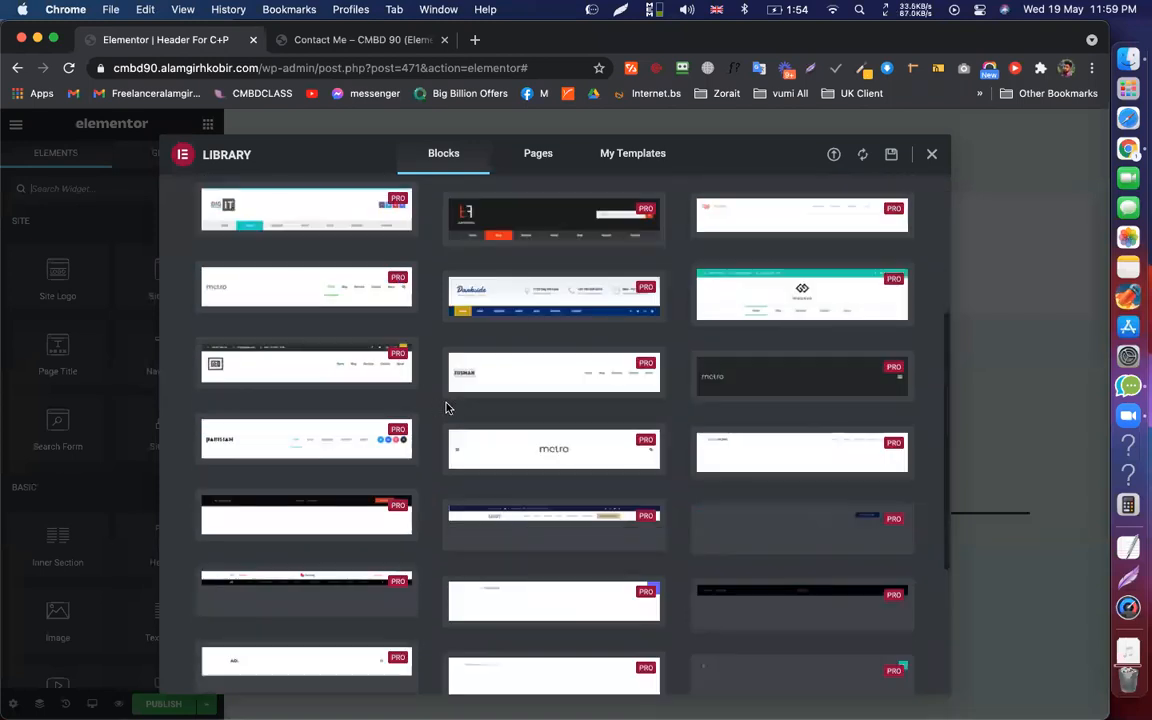
pyautogui.scroll(-4, 447, 408)
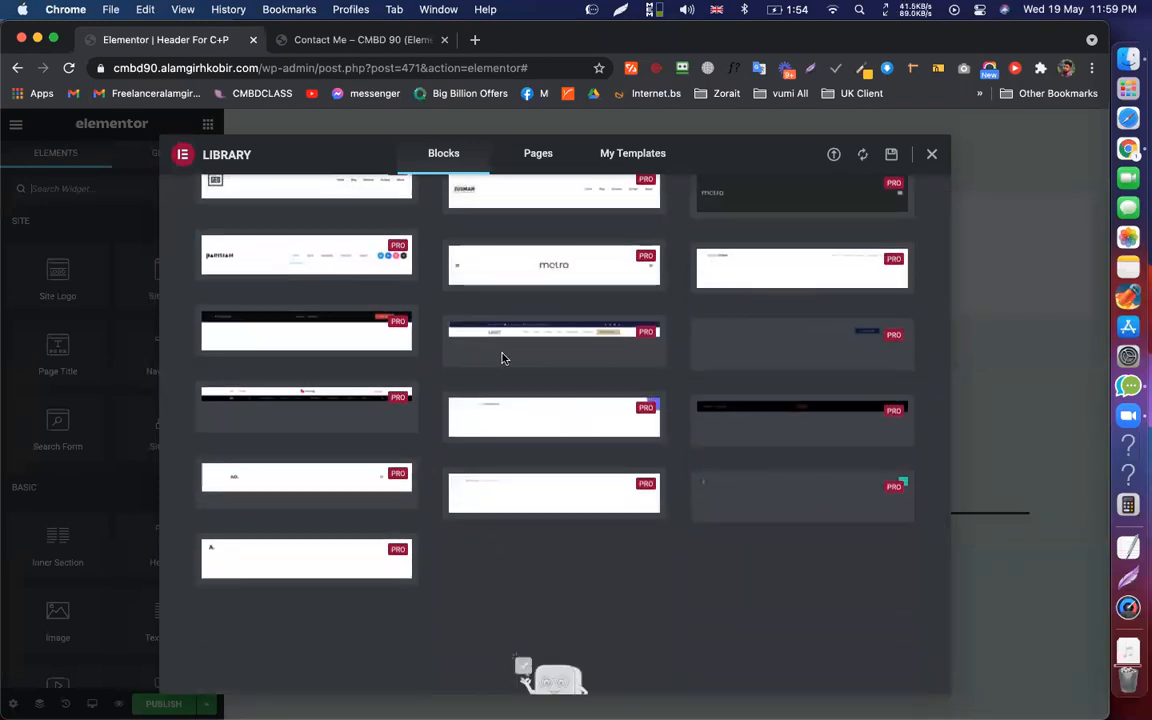
pyautogui.click(490, 358)
pyautogui.click(869, 162)
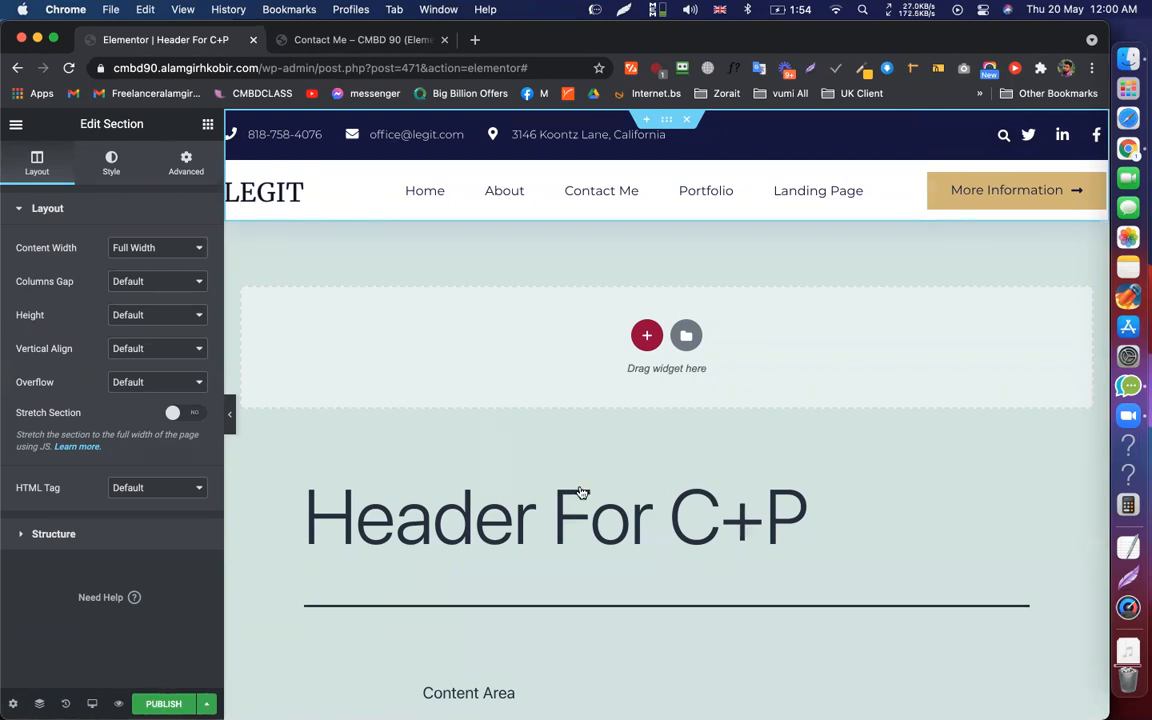
# Publish Header For C+P, dismiss the display-location prompt, and select the nav menu widget
pyautogui.press('super+s')
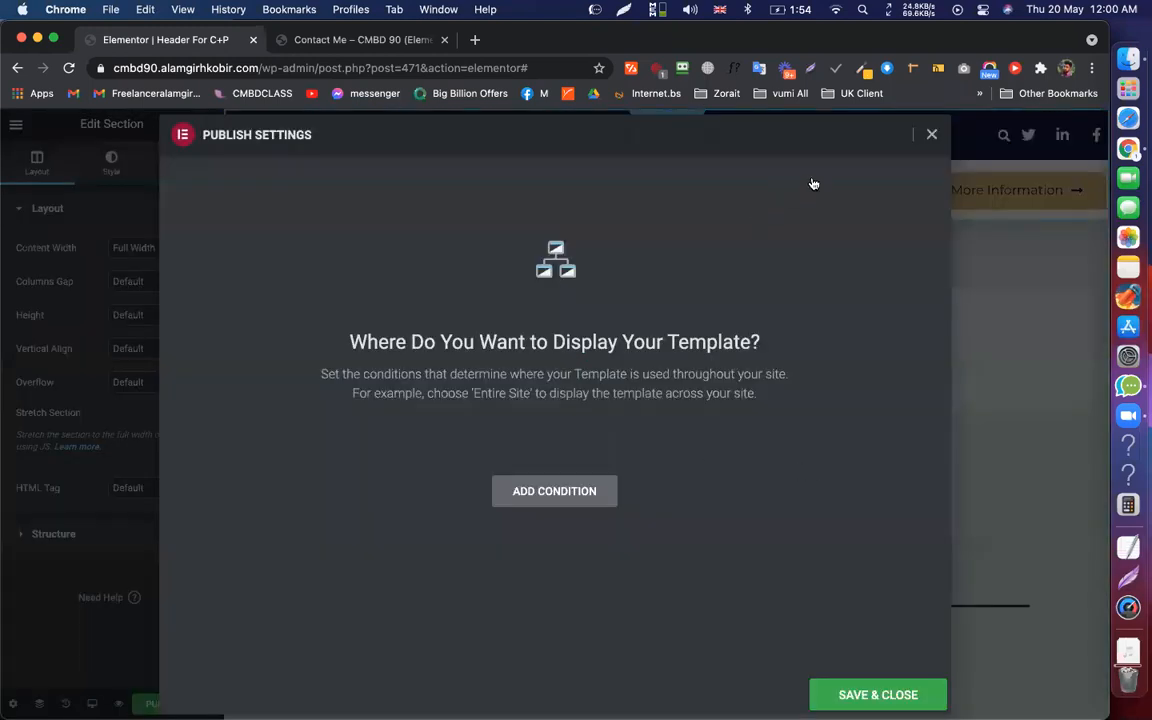
pyautogui.press('Escape')
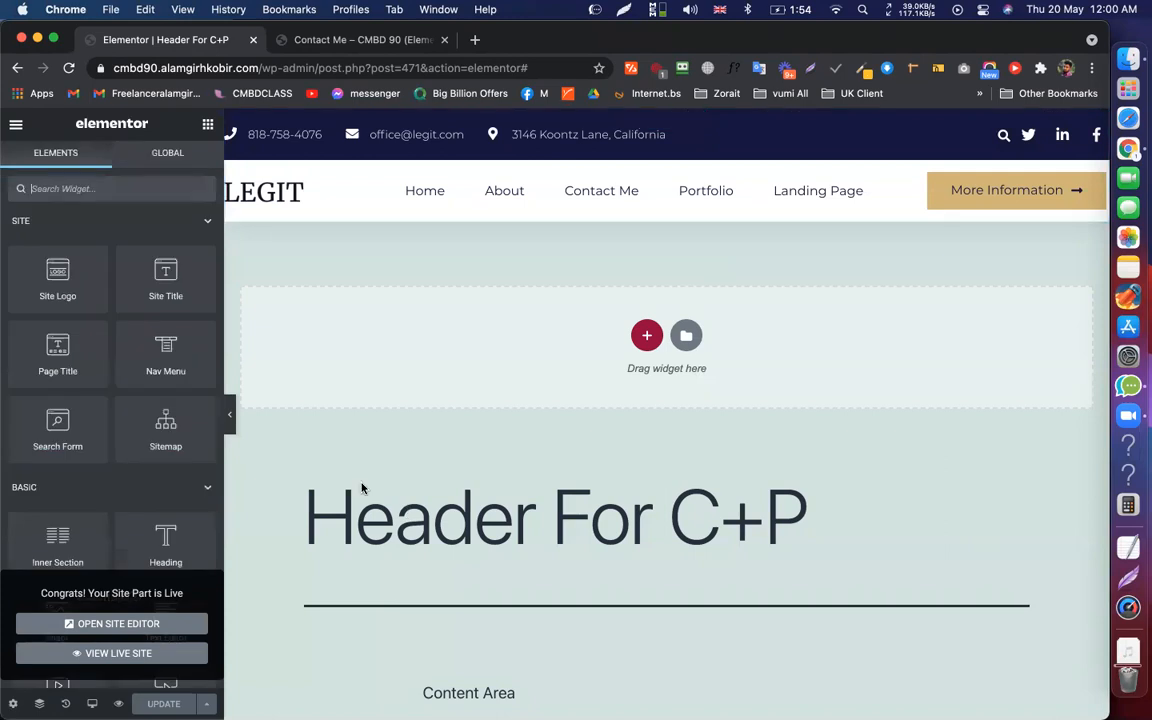
pyautogui.click(675, 198)
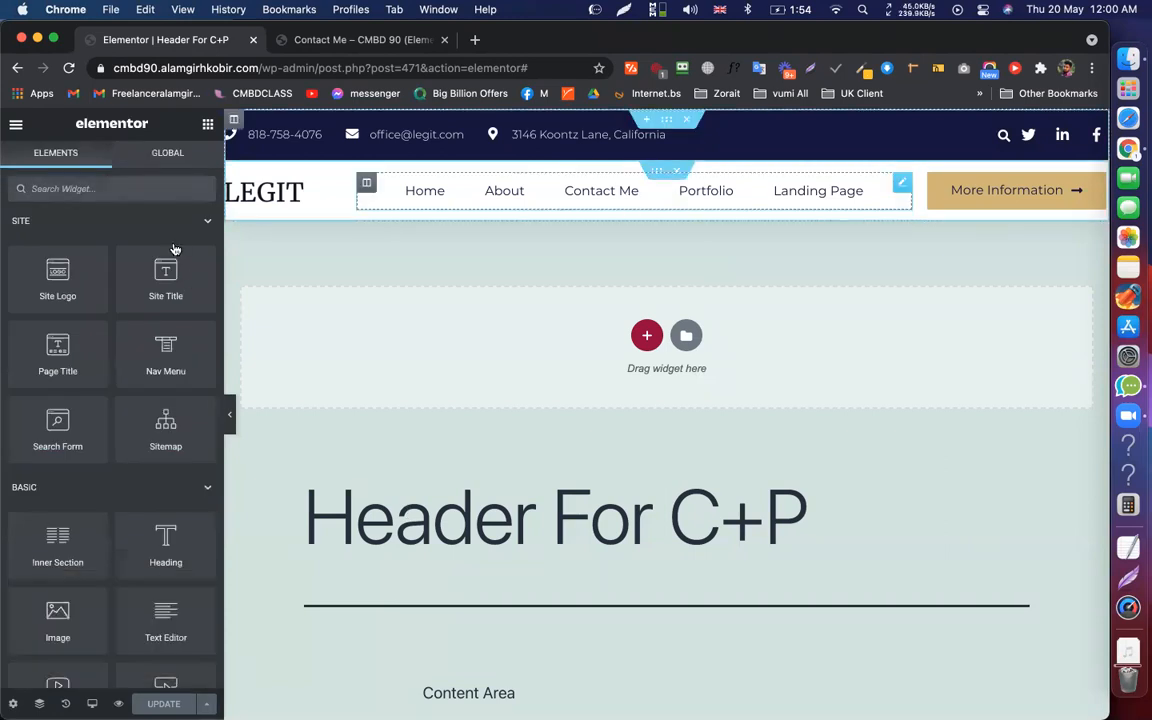
# Keep Main Menu with center alignment, save, and reveal the extra save options
pyautogui.click(163, 248)
pyautogui.click(155, 316)
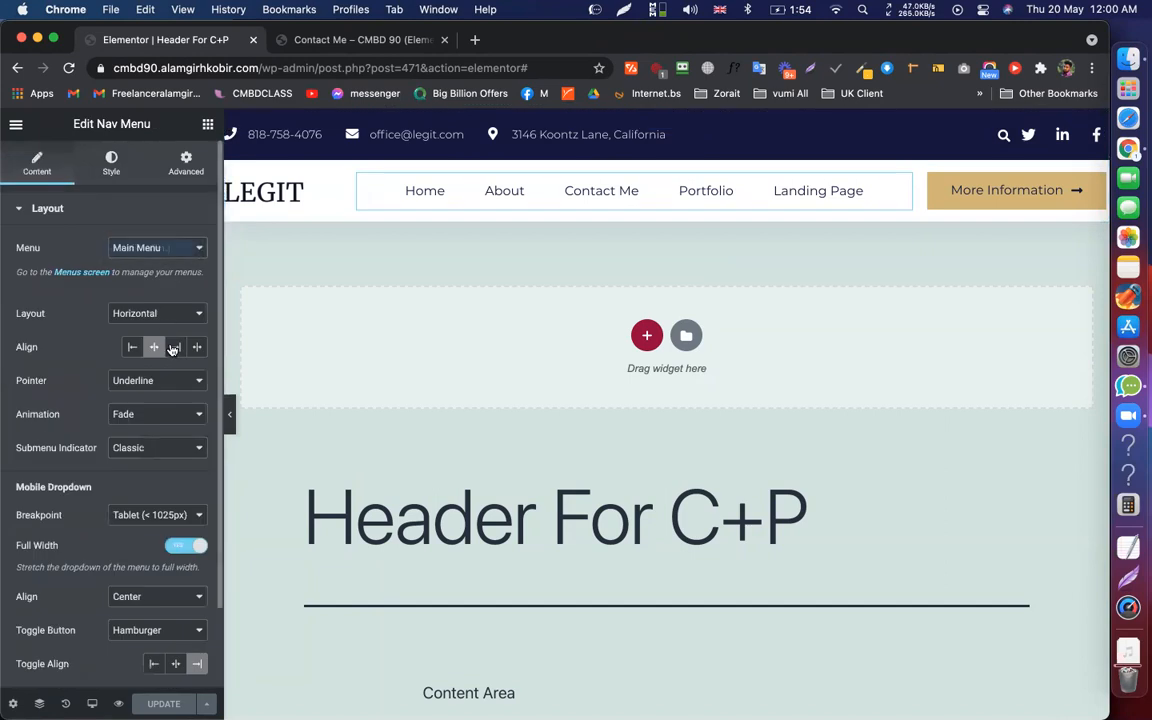
pyautogui.click(176, 347)
pyautogui.click(154, 347)
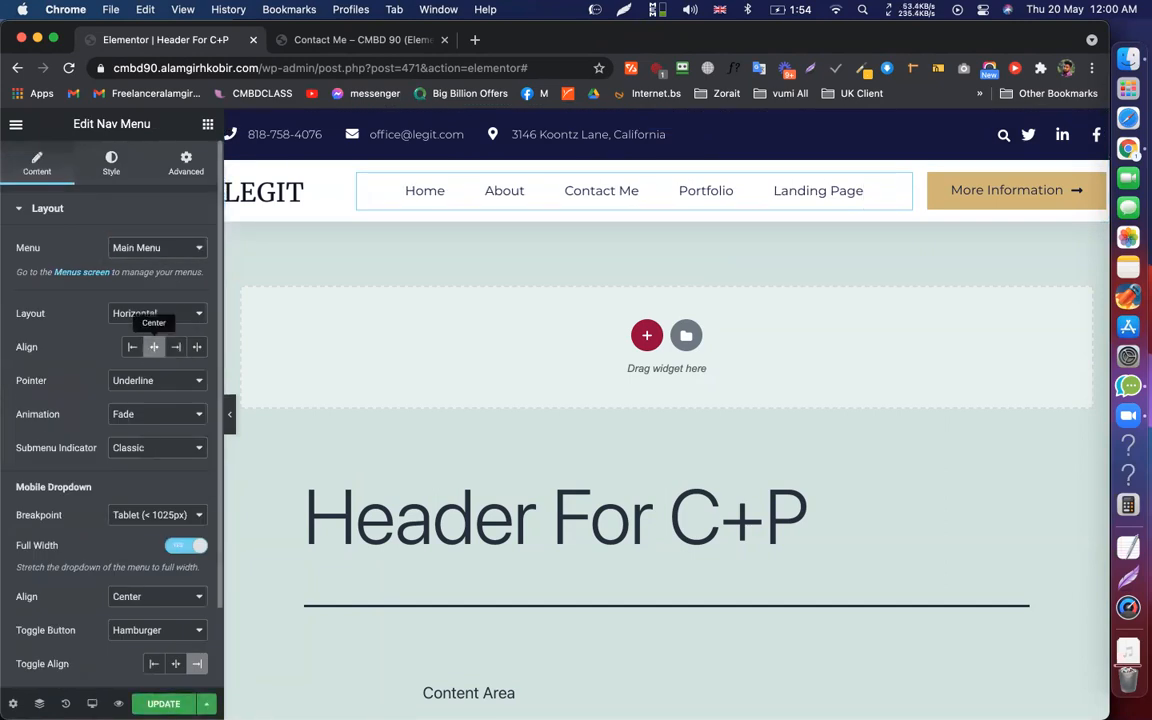
pyautogui.press('super+s')
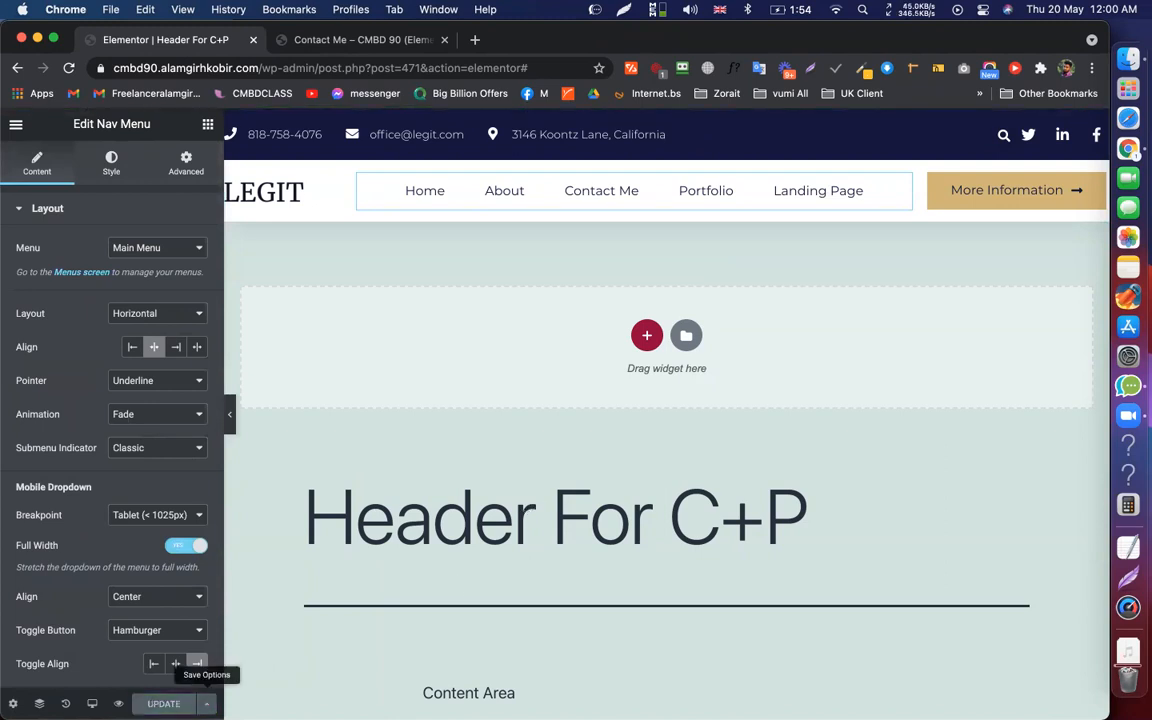
pyautogui.click(206, 703)
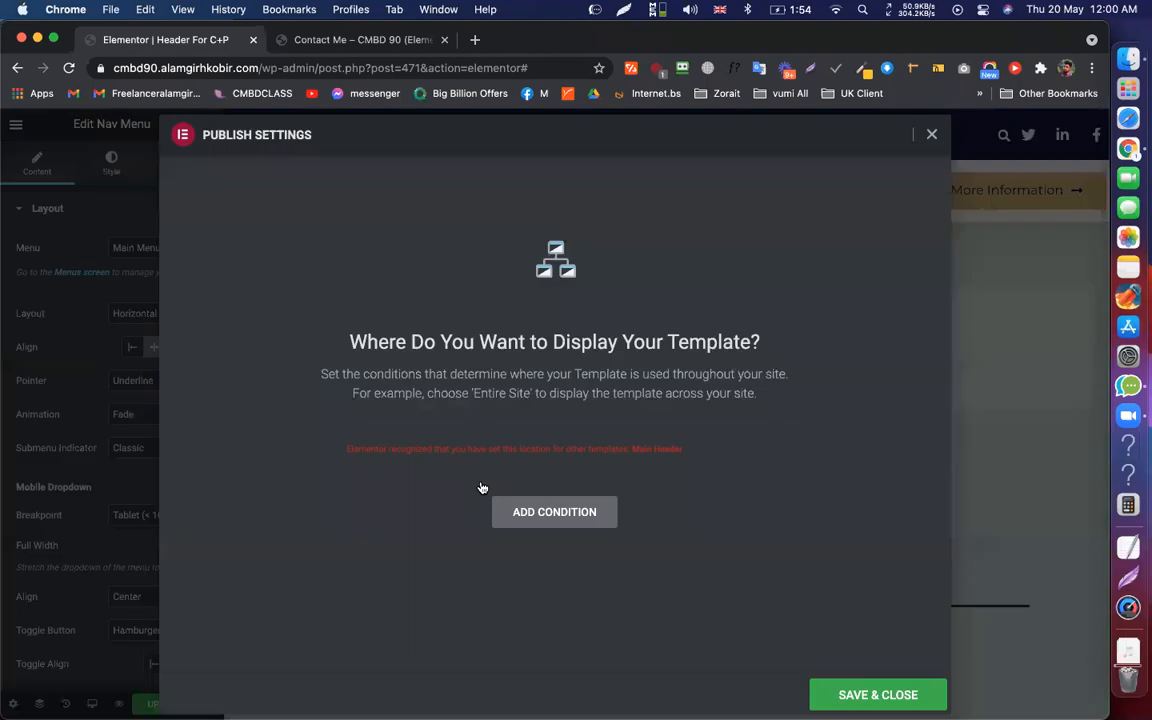
# Set the first display condition to Singular > Pages > Contact Me
pyautogui.click(480, 484)
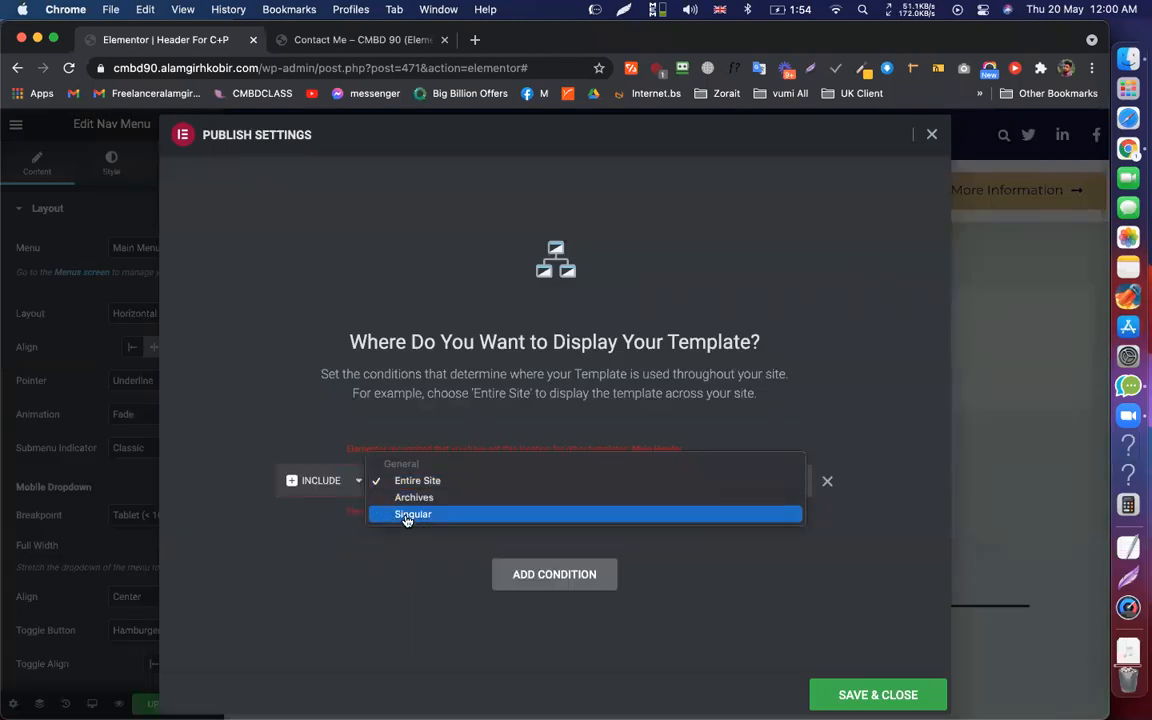
pyautogui.click(420, 514)
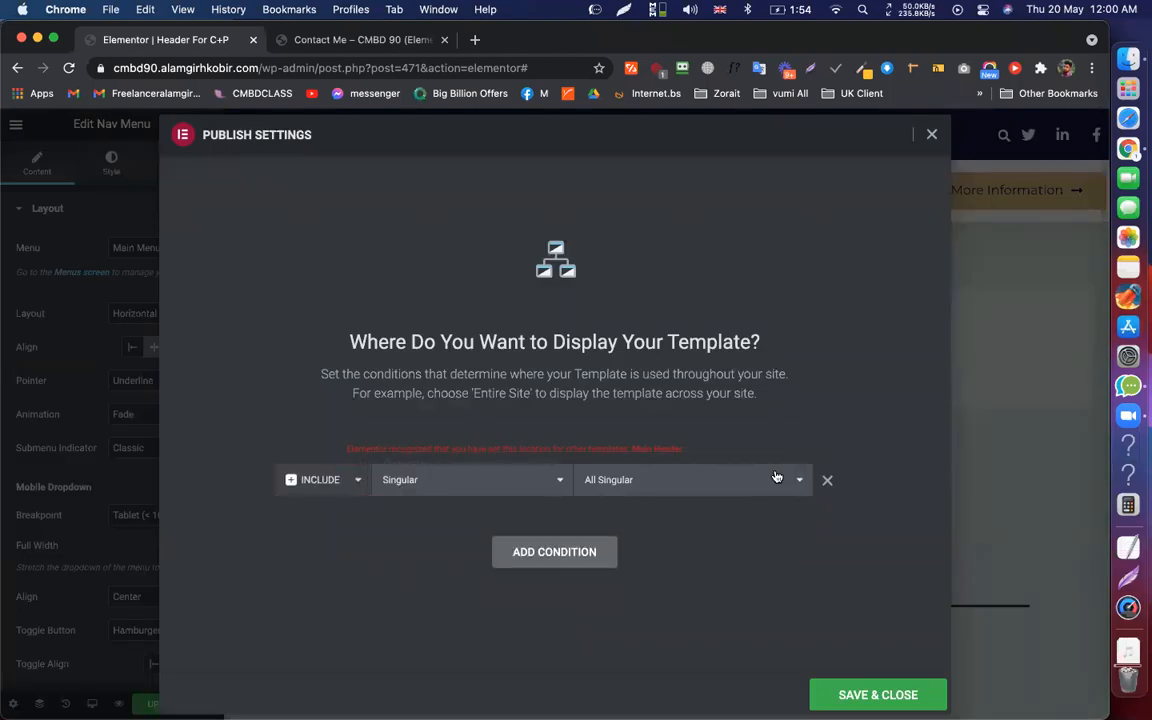
pyautogui.click(688, 484)
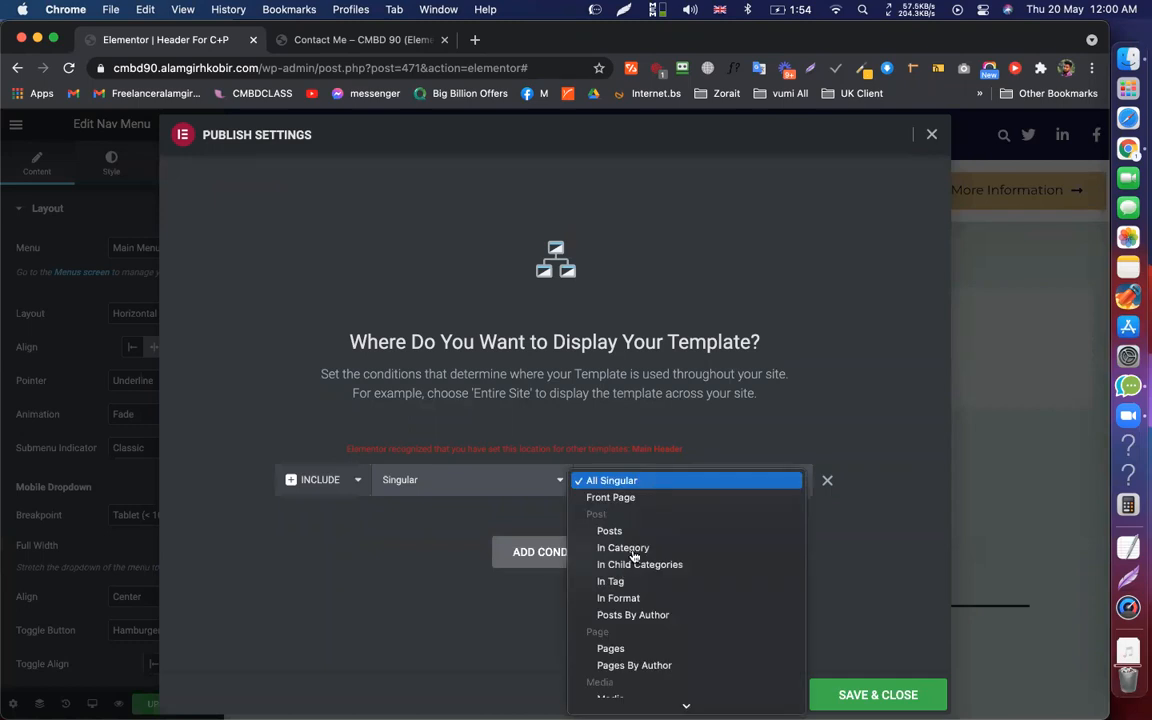
pyautogui.scroll(-2, 606, 590)
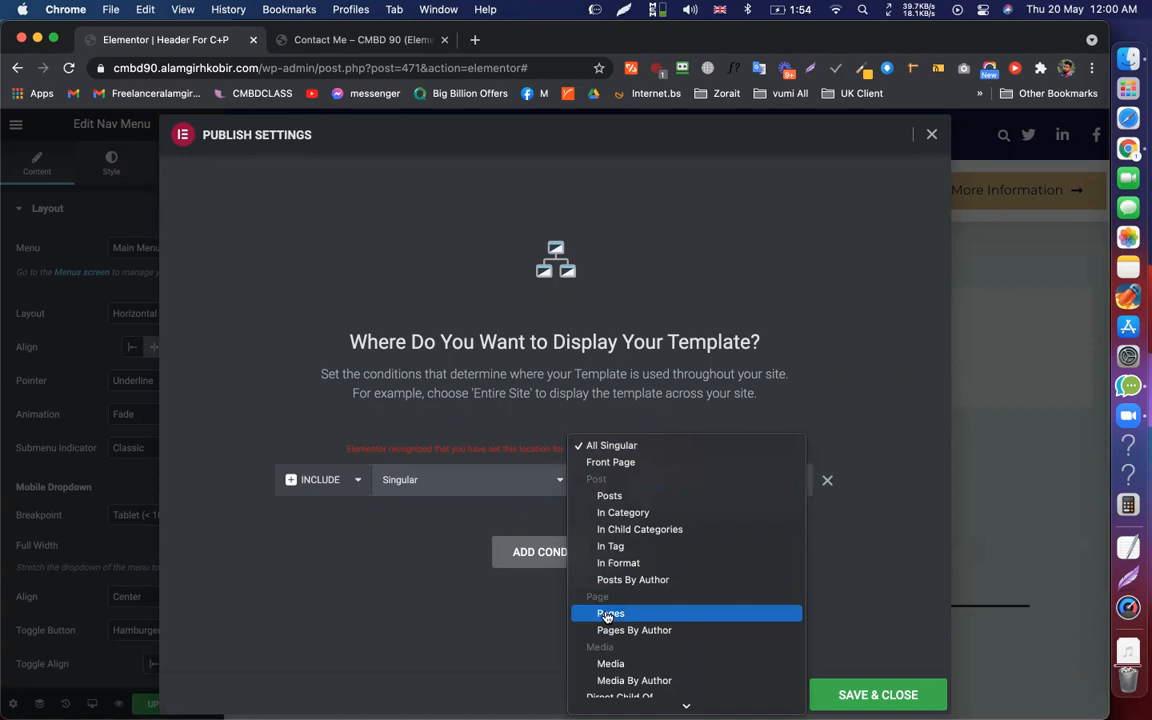
pyautogui.click(606, 615)
pyautogui.click(735, 485)
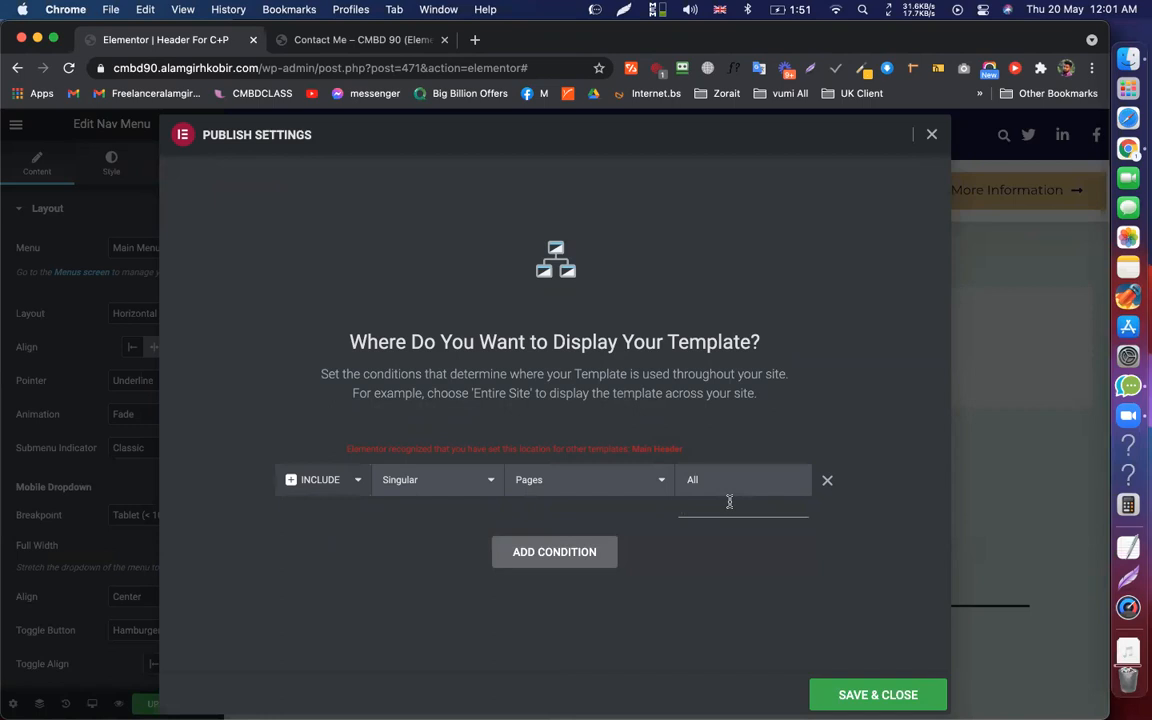
pyautogui.write('con')
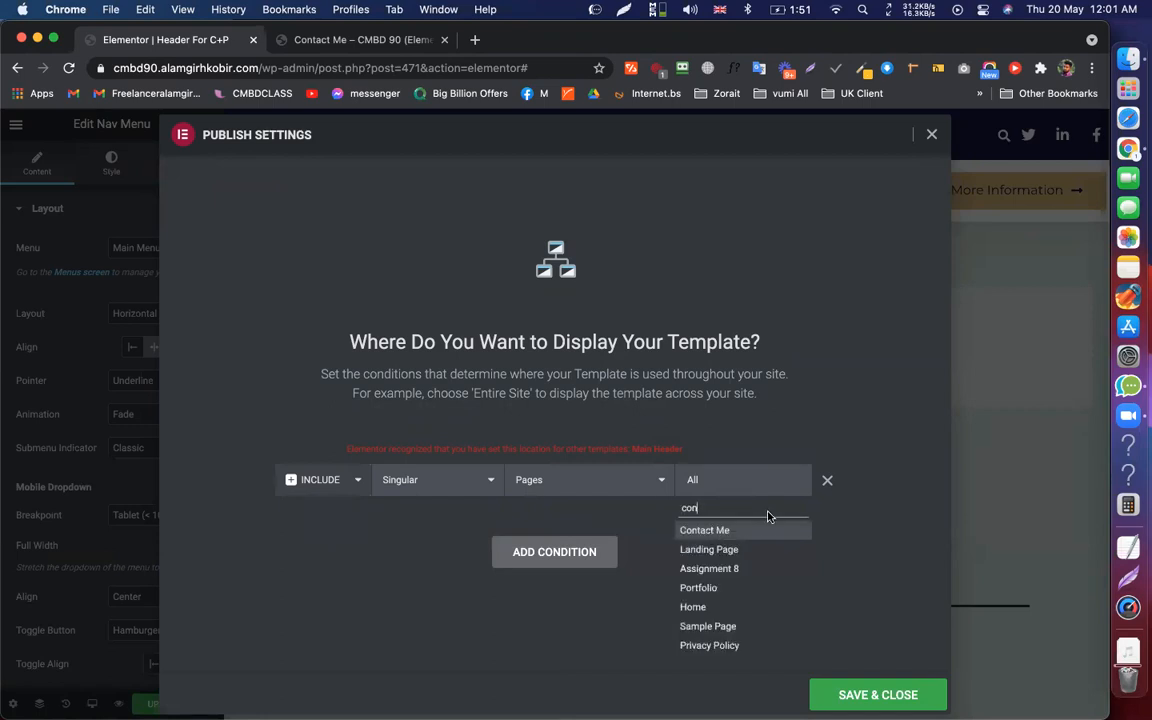
pyautogui.click(713, 531)
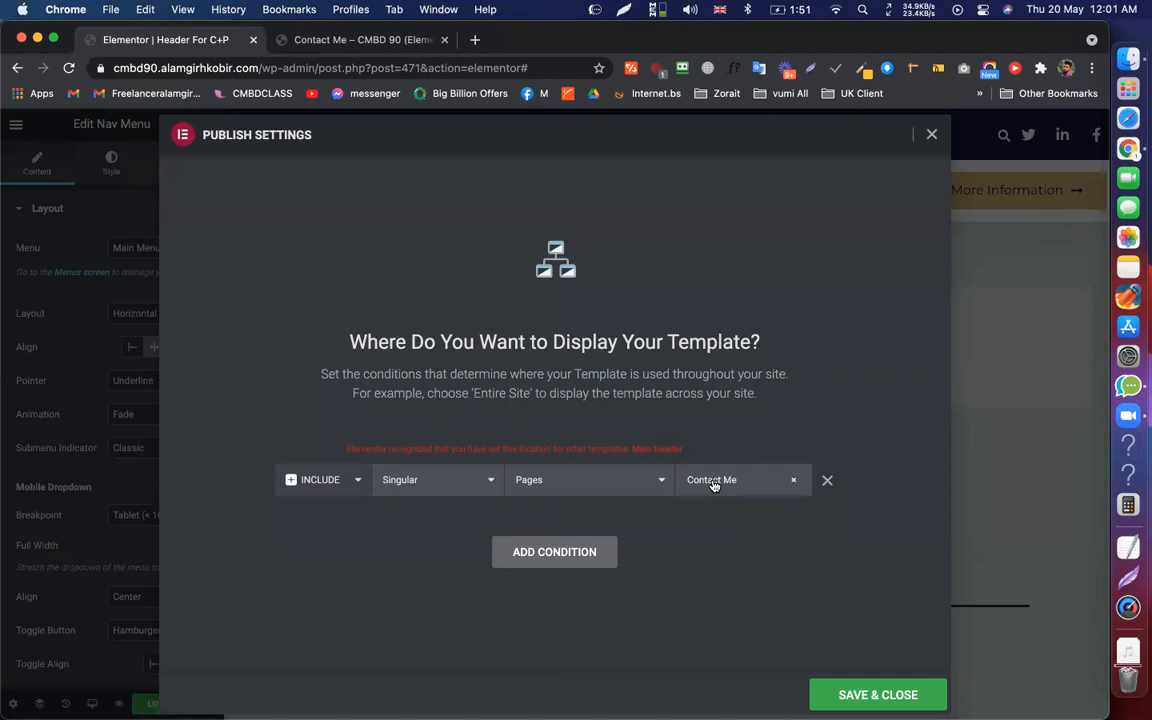
# Add a second condition set to Singular > Pages > Portfolio
pyautogui.click(500, 550)
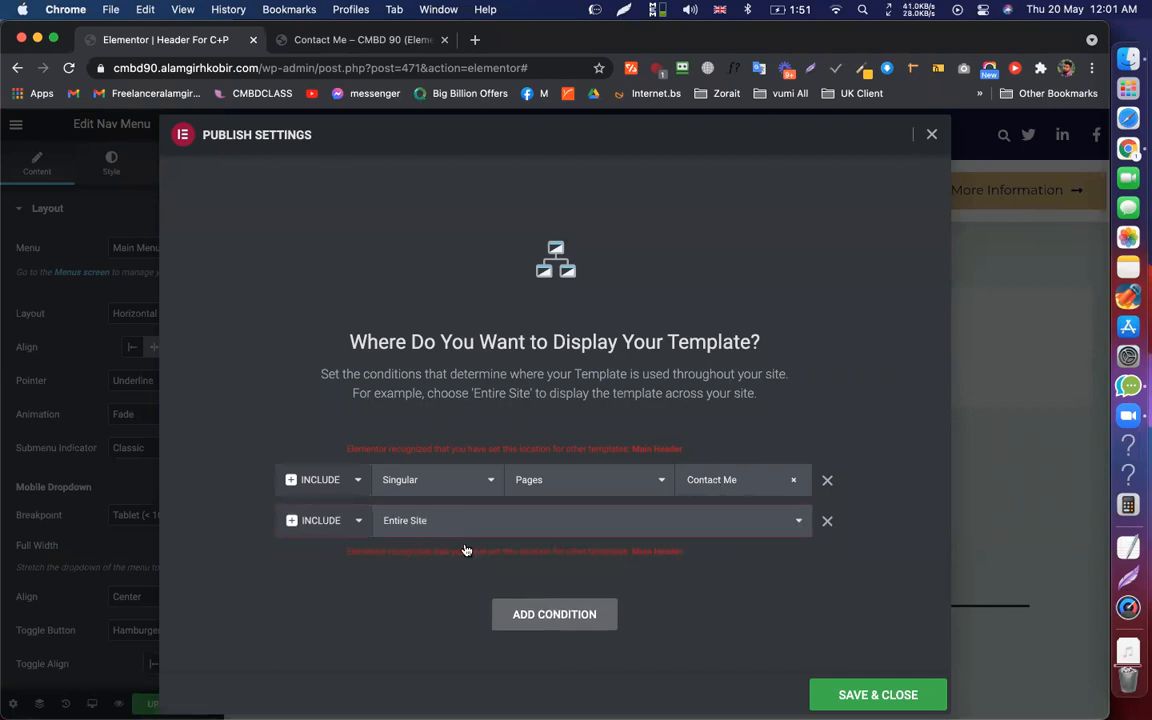
pyautogui.click(464, 549)
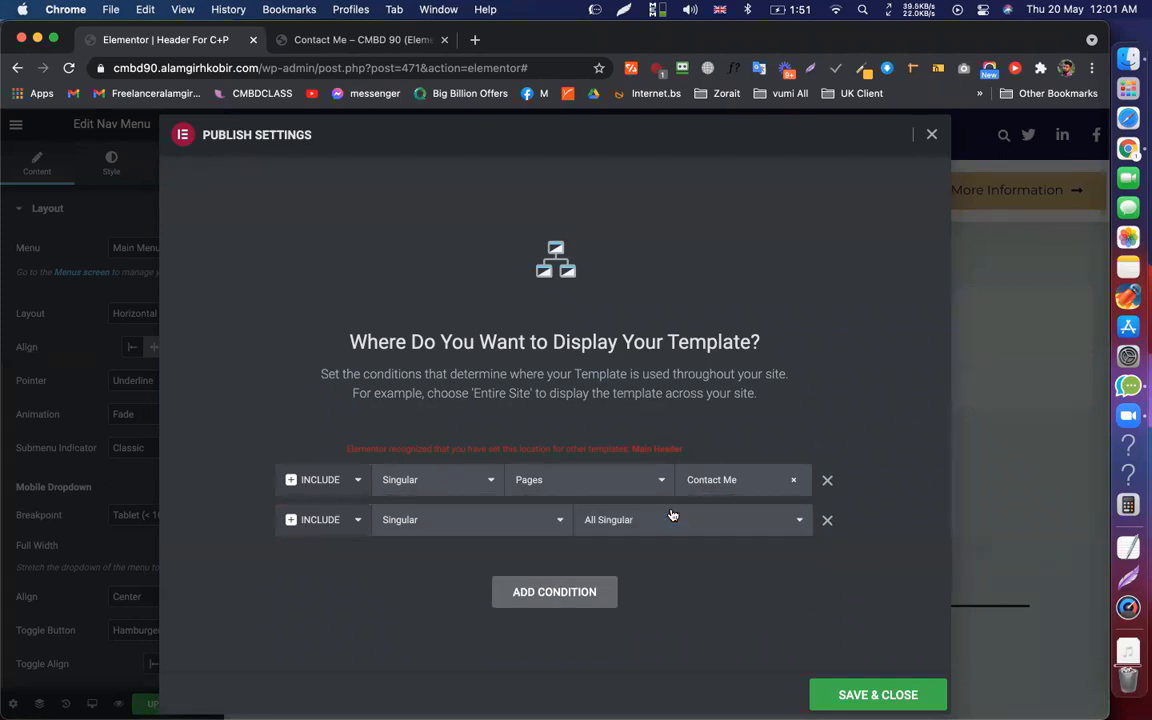
pyautogui.click(673, 515)
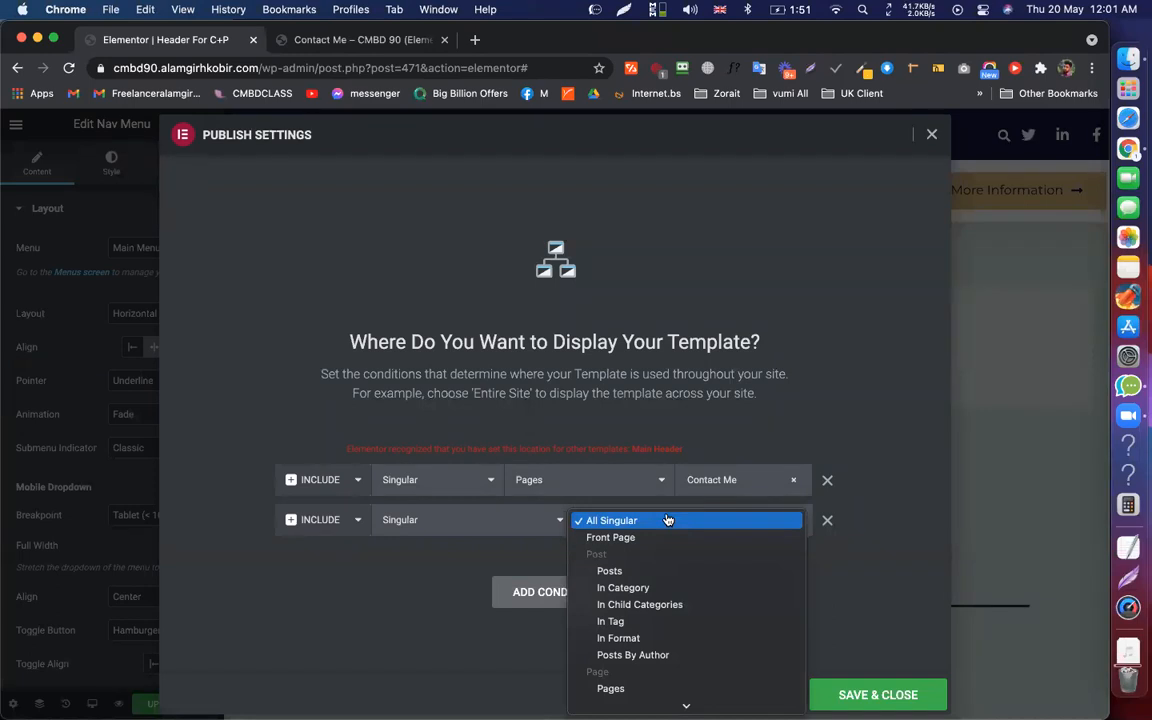
pyautogui.scroll(-3, 614, 458)
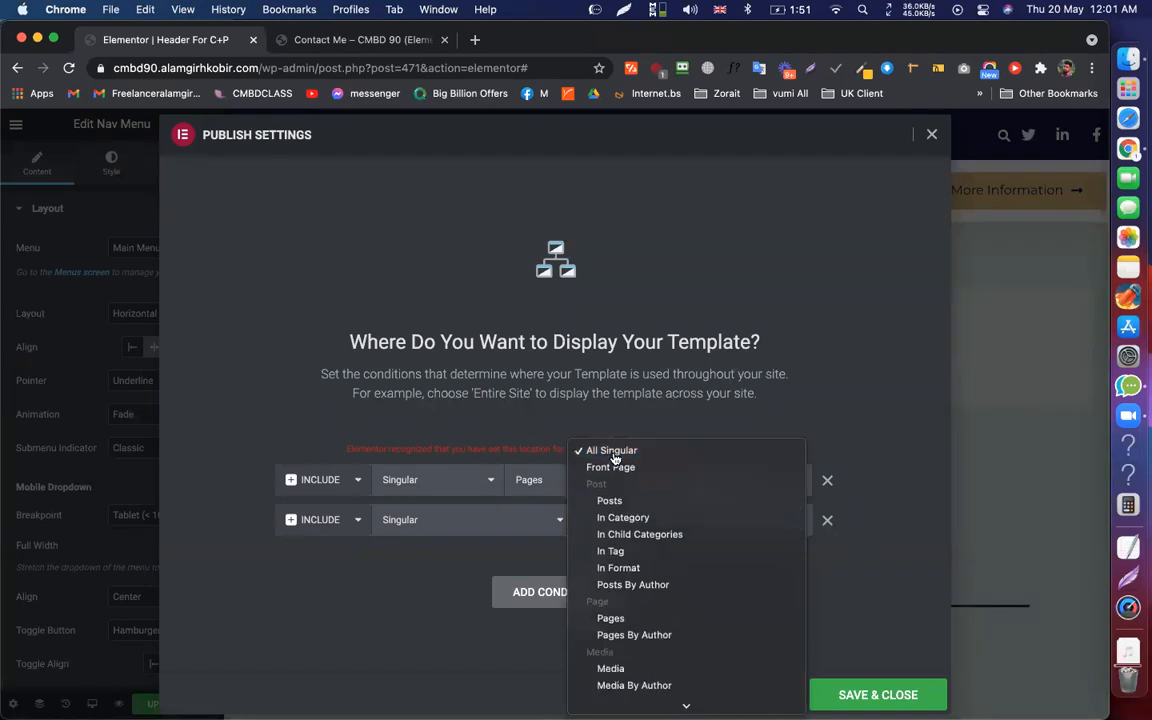
pyautogui.scroll(-2, 614, 458)
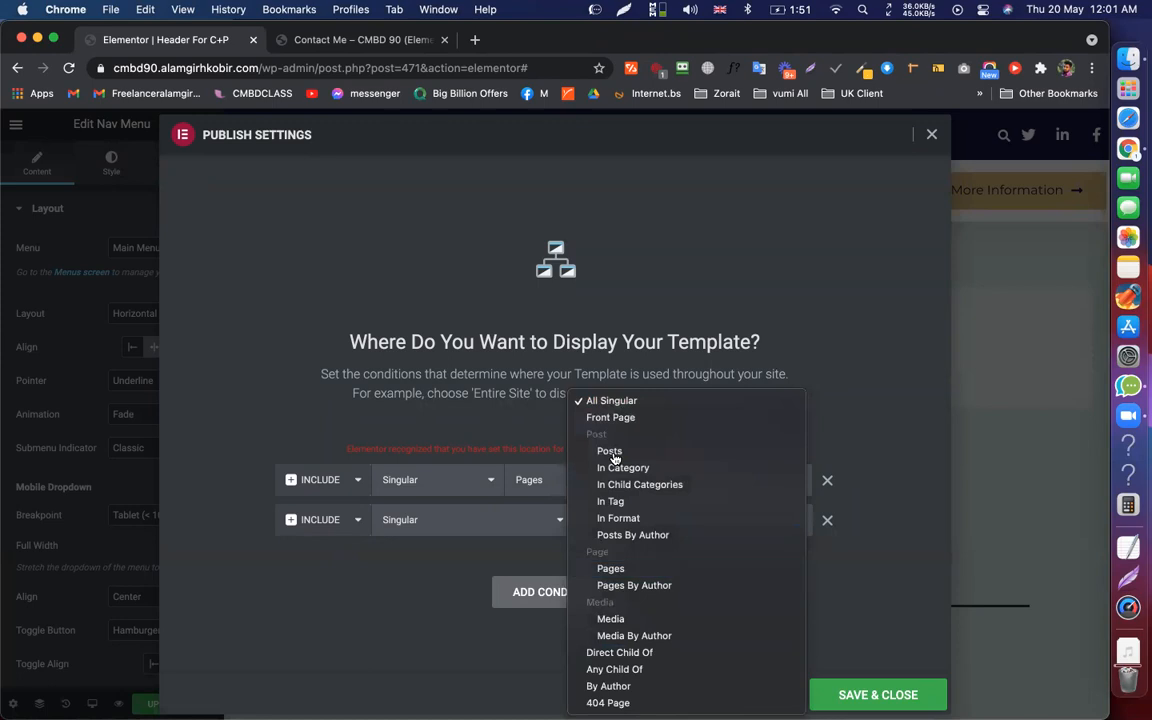
pyautogui.click(718, 566)
pyautogui.write('po')
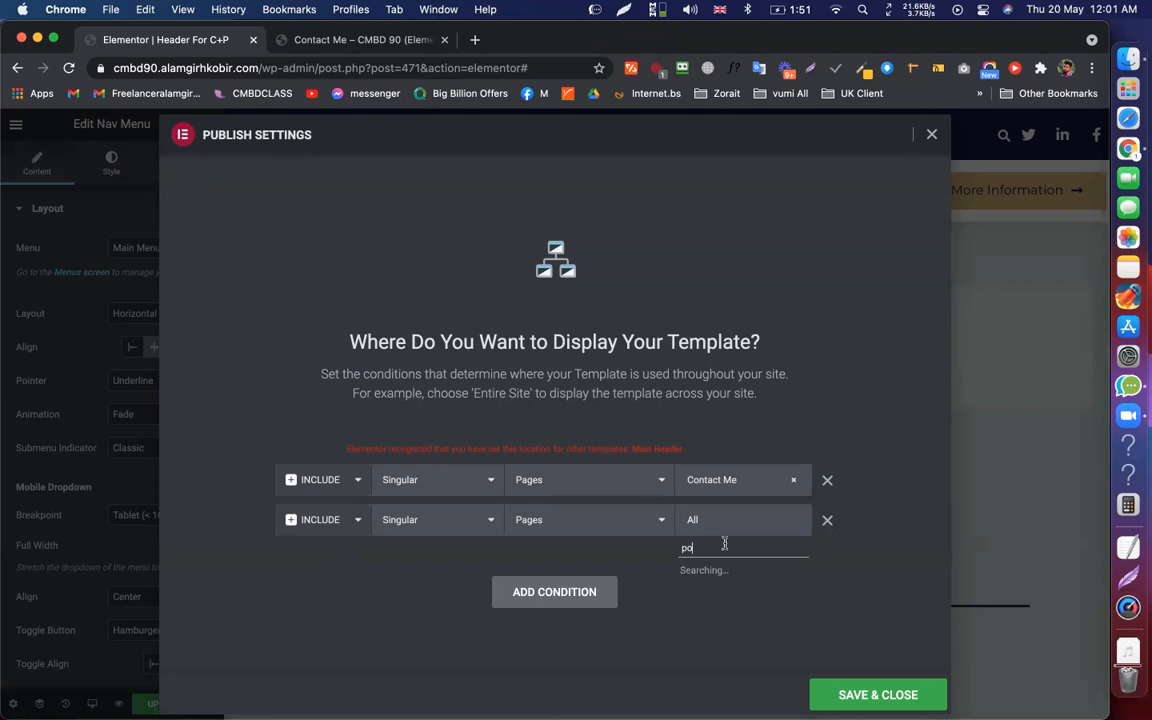
pyautogui.click(699, 571)
pyautogui.scroll(-1, 750, 527)
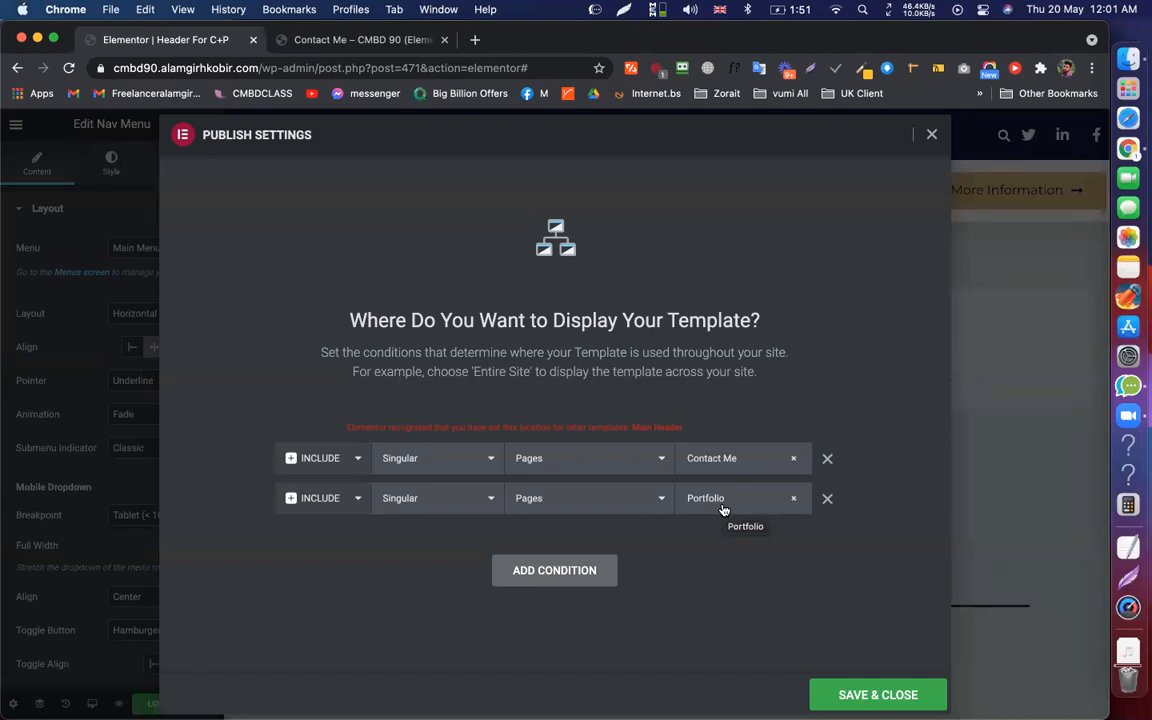
# Switch both conditions to Exclude, then add and remove an Entire Site row
pyautogui.click(316, 463)
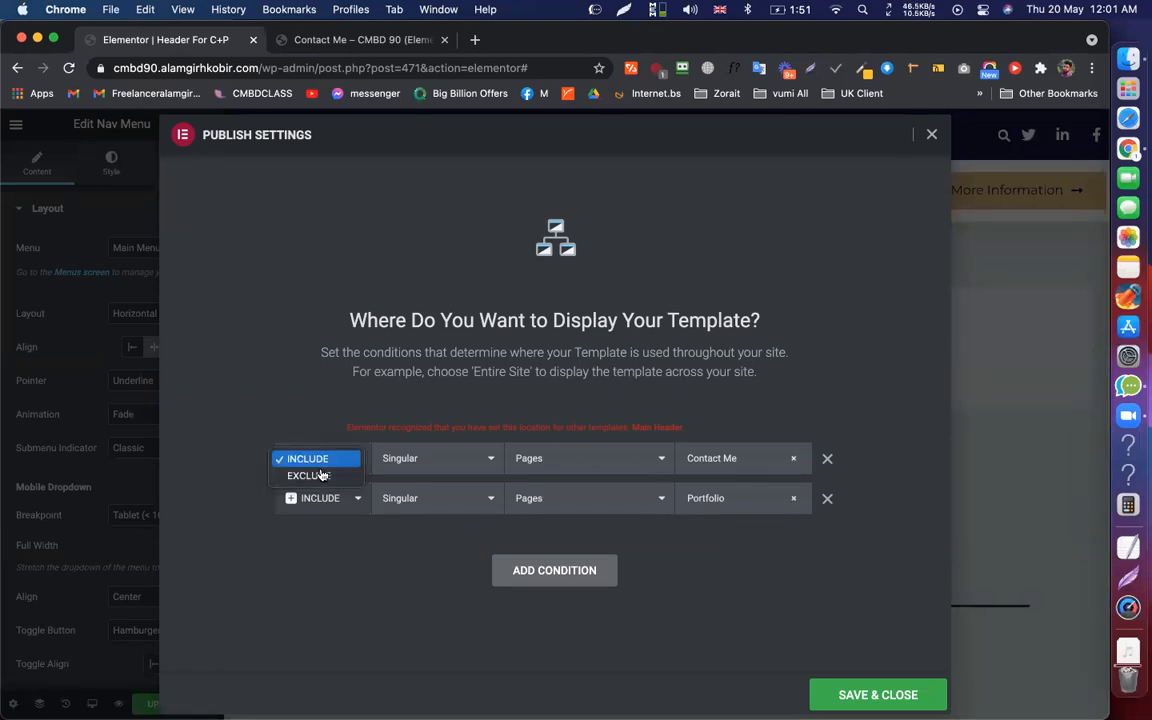
pyautogui.press('Return')
pyautogui.click(331, 506)
pyautogui.press('Return')
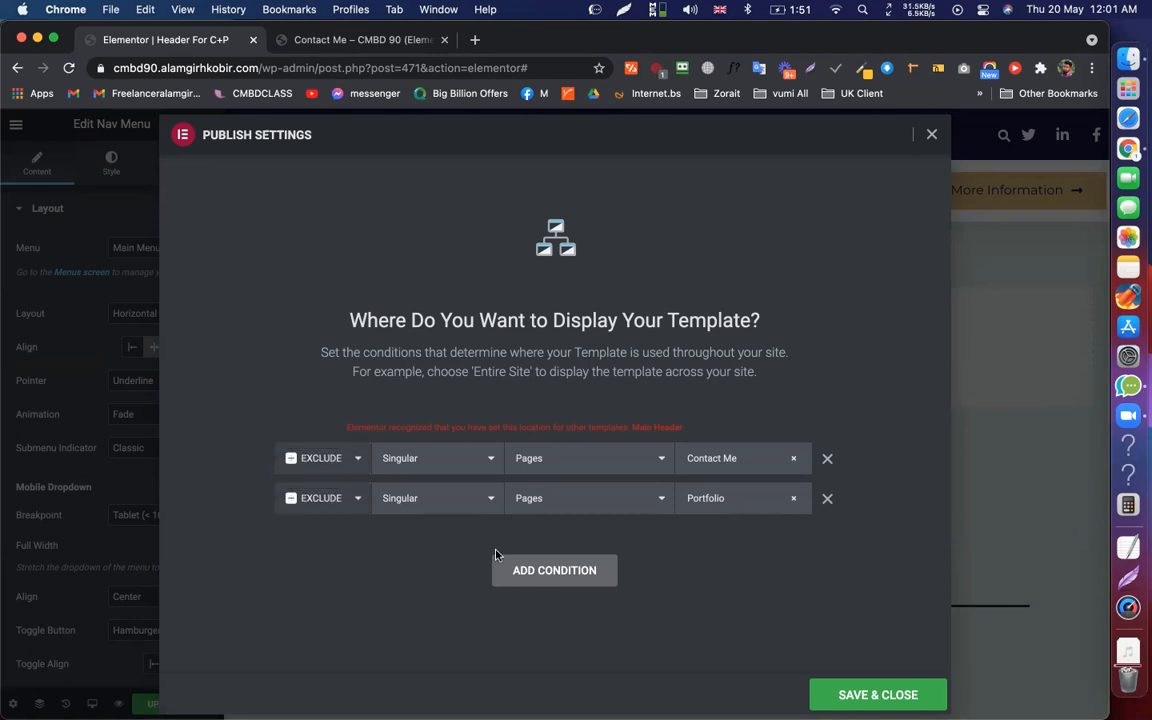
pyautogui.click(570, 580)
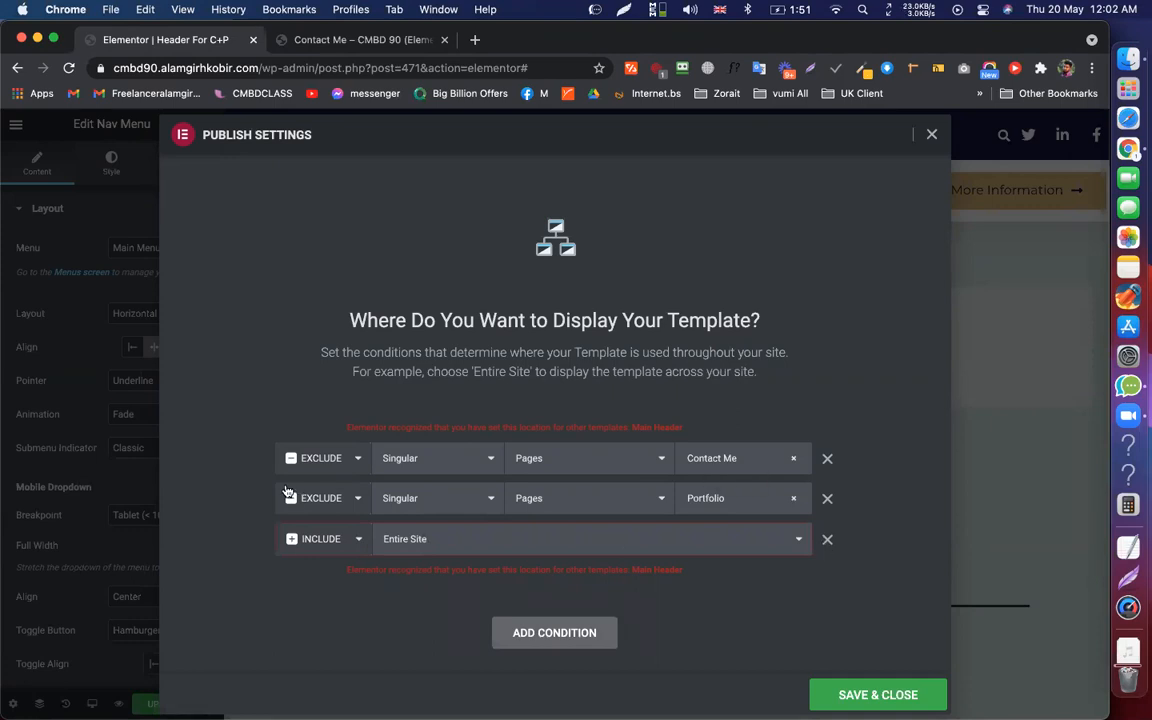
pyautogui.click(826, 539)
# Set the conditions back to Include and close Publish Settings
pyautogui.click(298, 490)
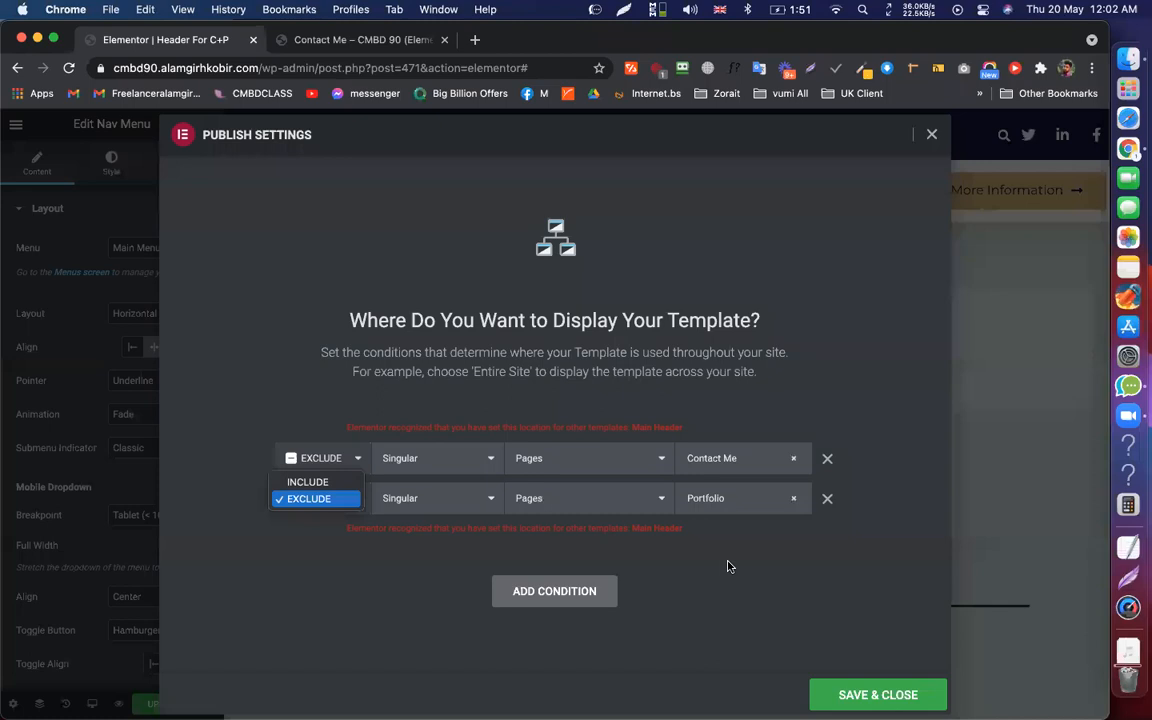
pyautogui.press('Up')
pyautogui.press('Return')
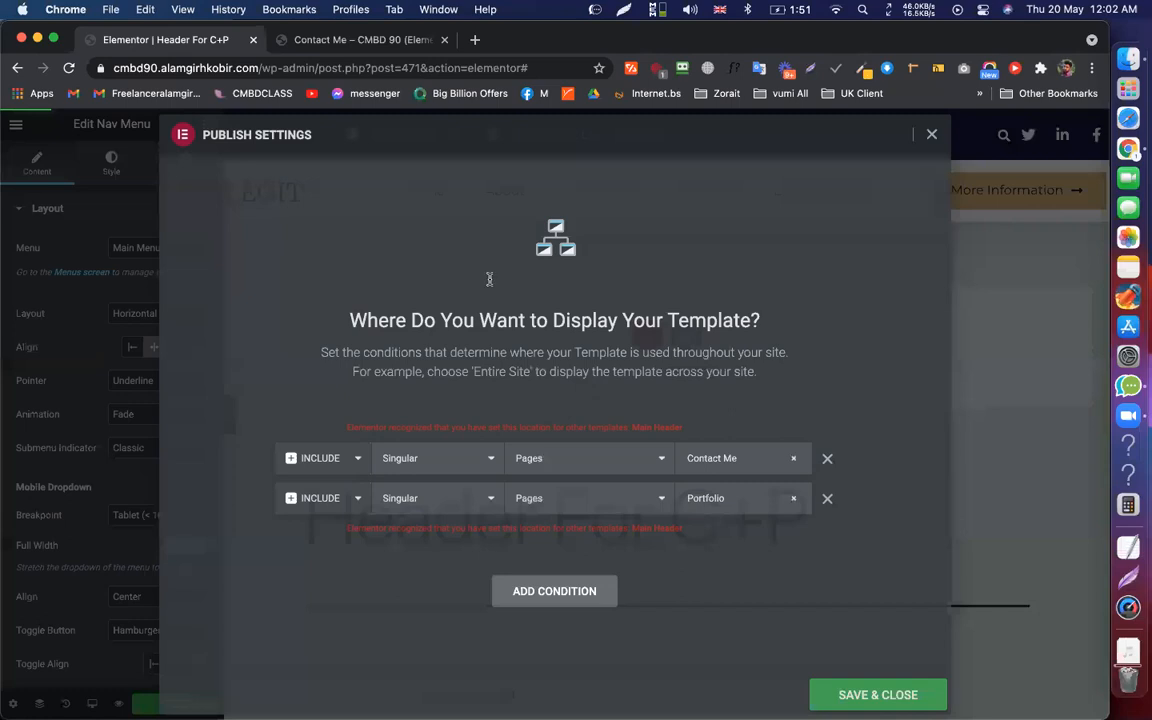
pyautogui.press('Escape')
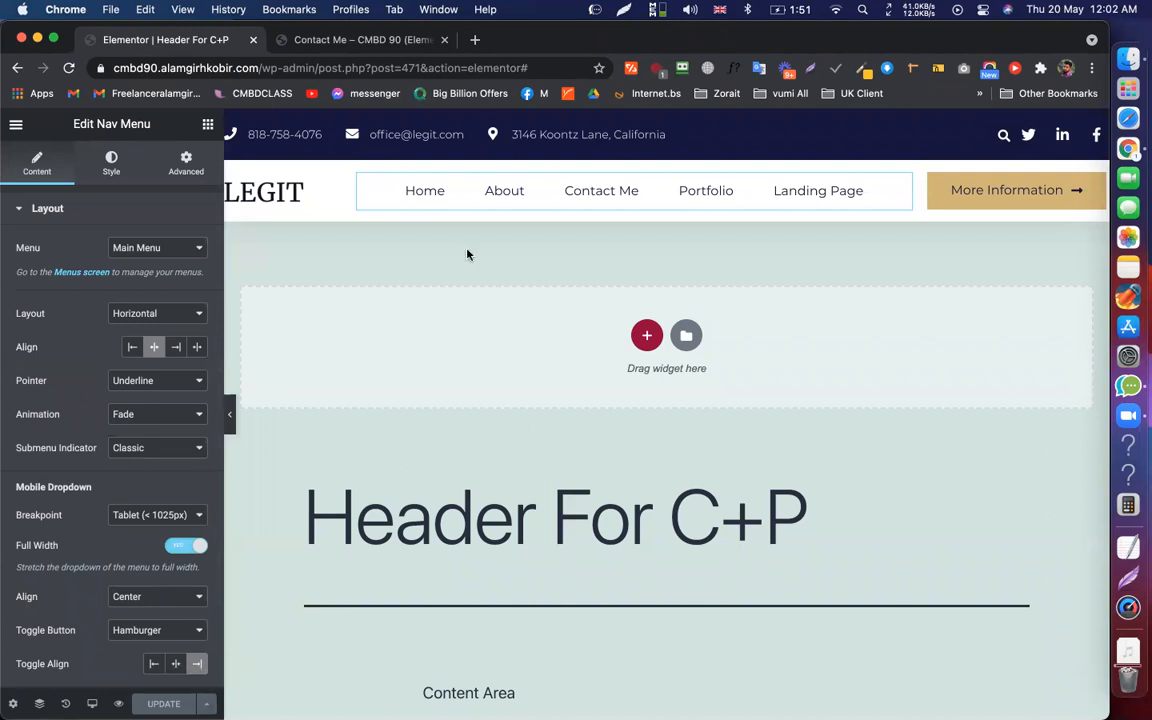
pyautogui.click(347, 41)
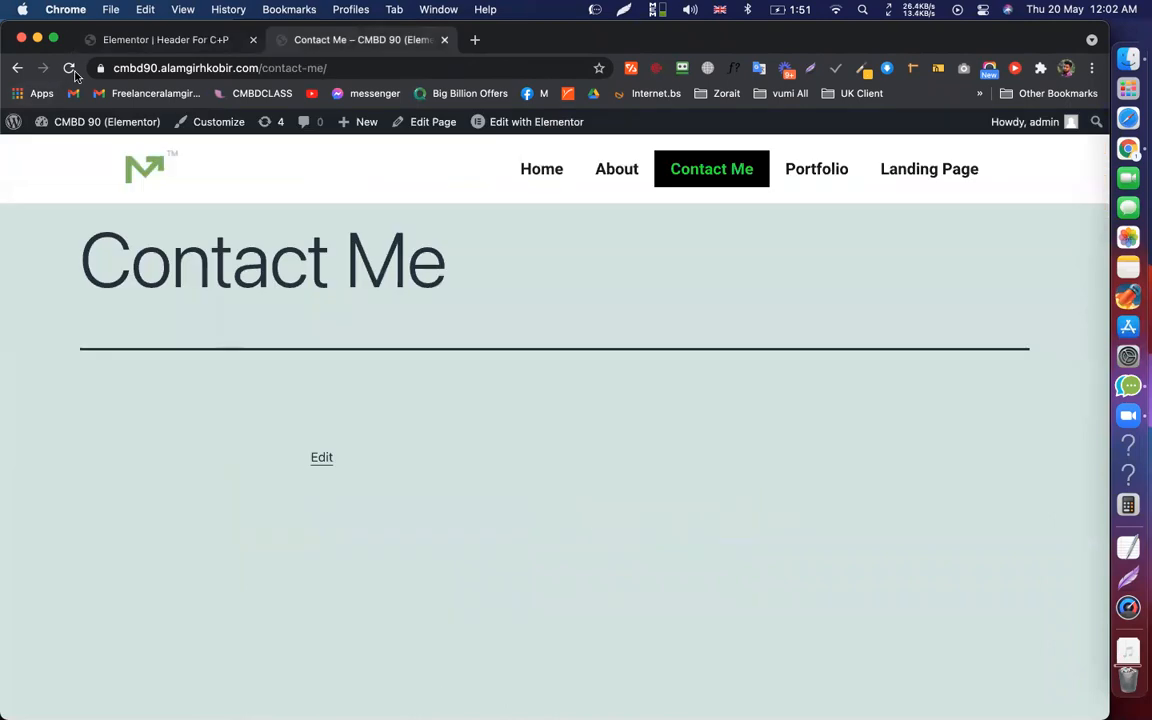
pyautogui.click(72, 72)
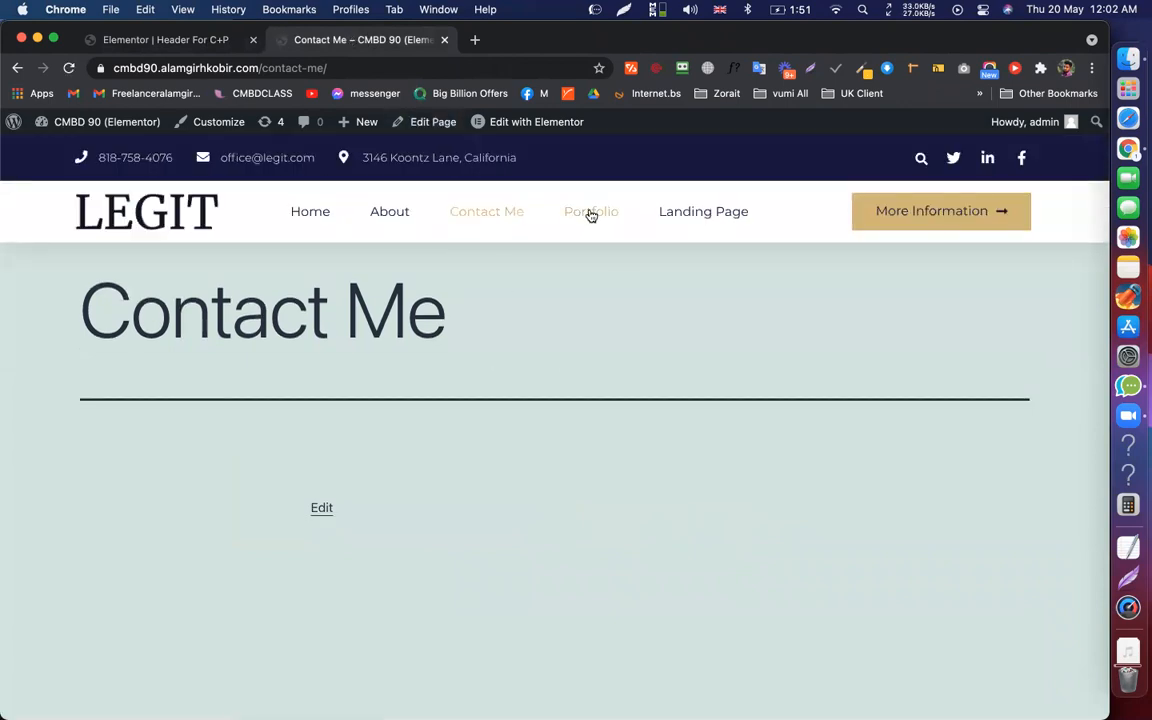
pyautogui.click(590, 213)
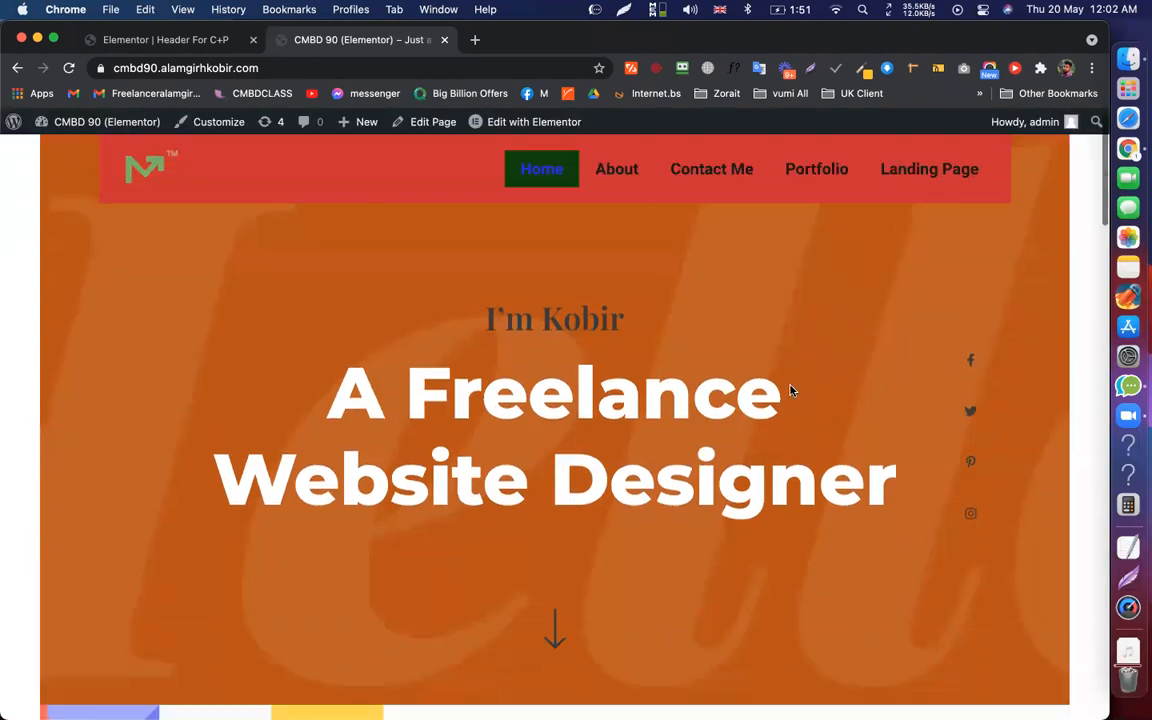
pyautogui.scroll(-10, 790, 390)
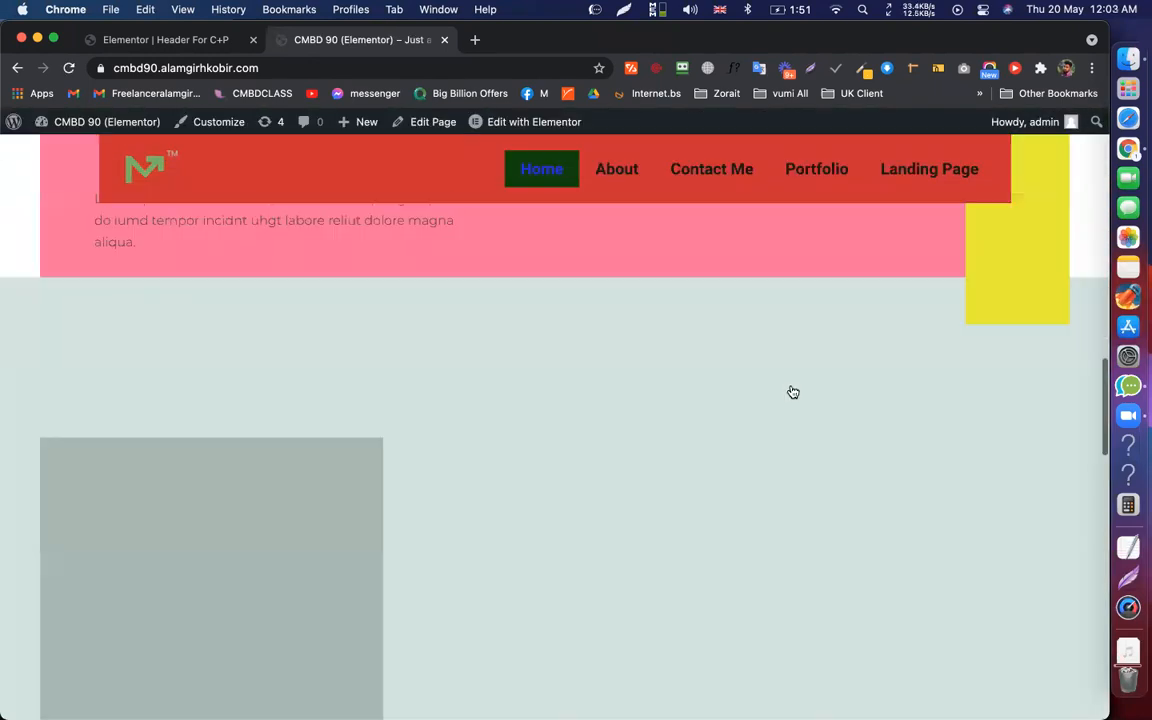
pyautogui.scroll(15, 759, 231)
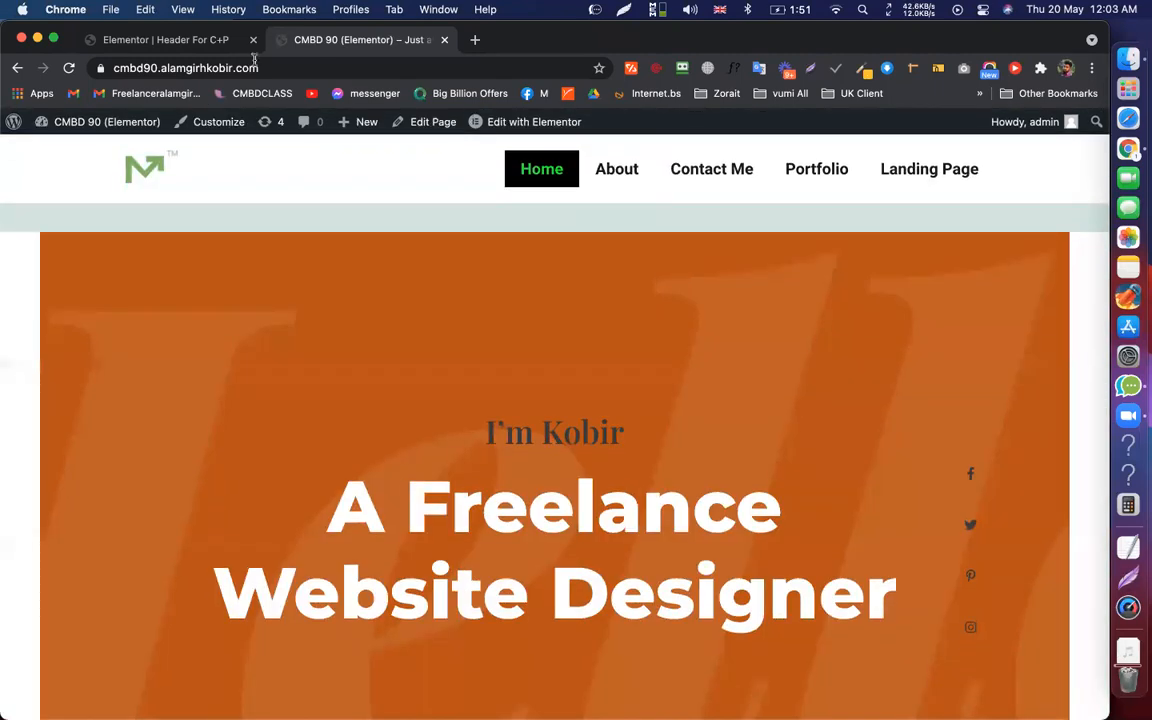
pyautogui.click(200, 40)
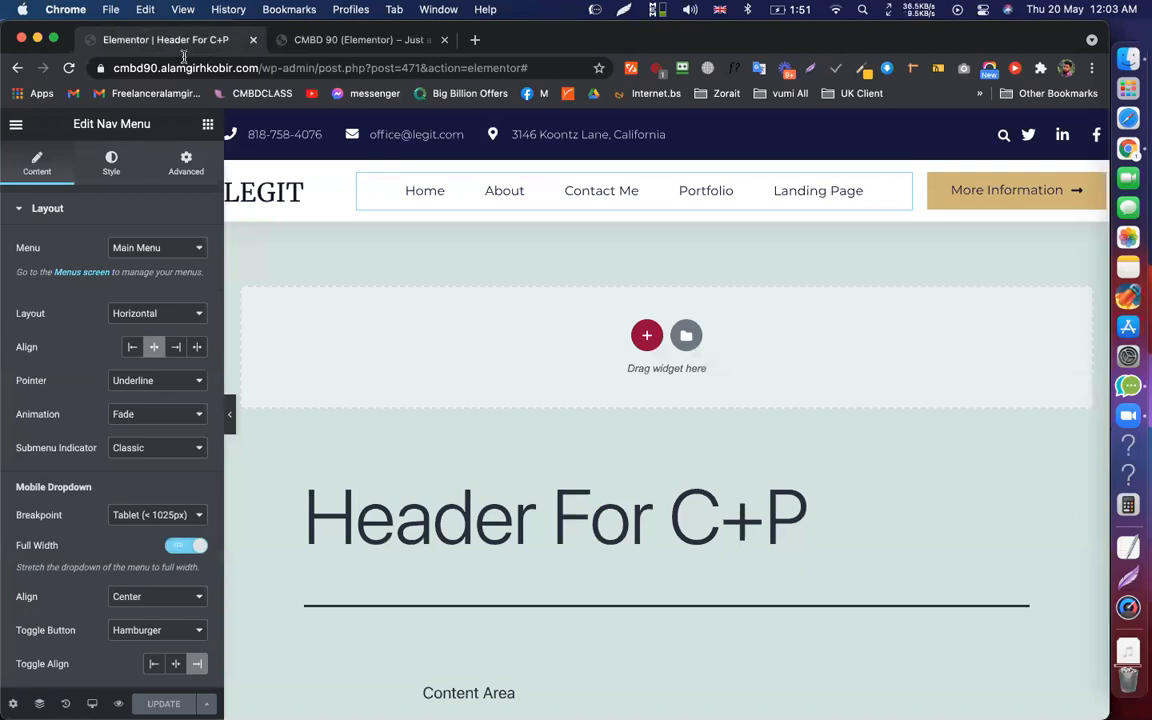
# Leave the header editor and show the live homepage in the Incognito Chrome window
pyautogui.click(17, 126)
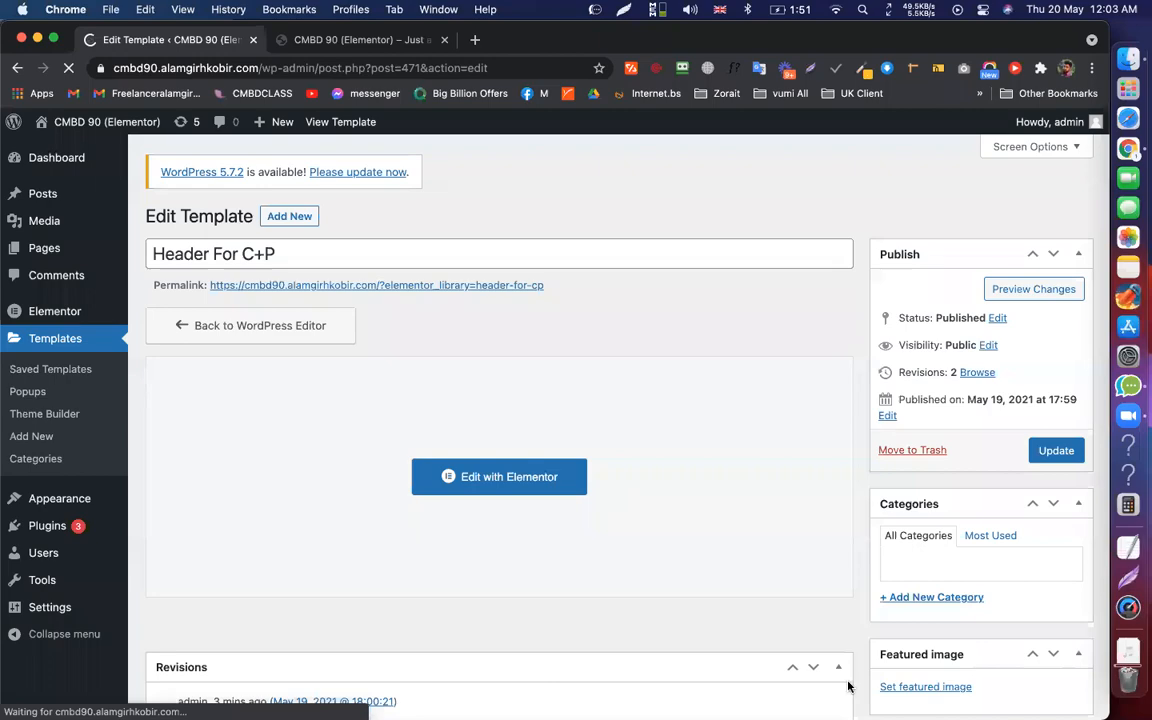
pyautogui.hotkey('ctrl', 'Right')
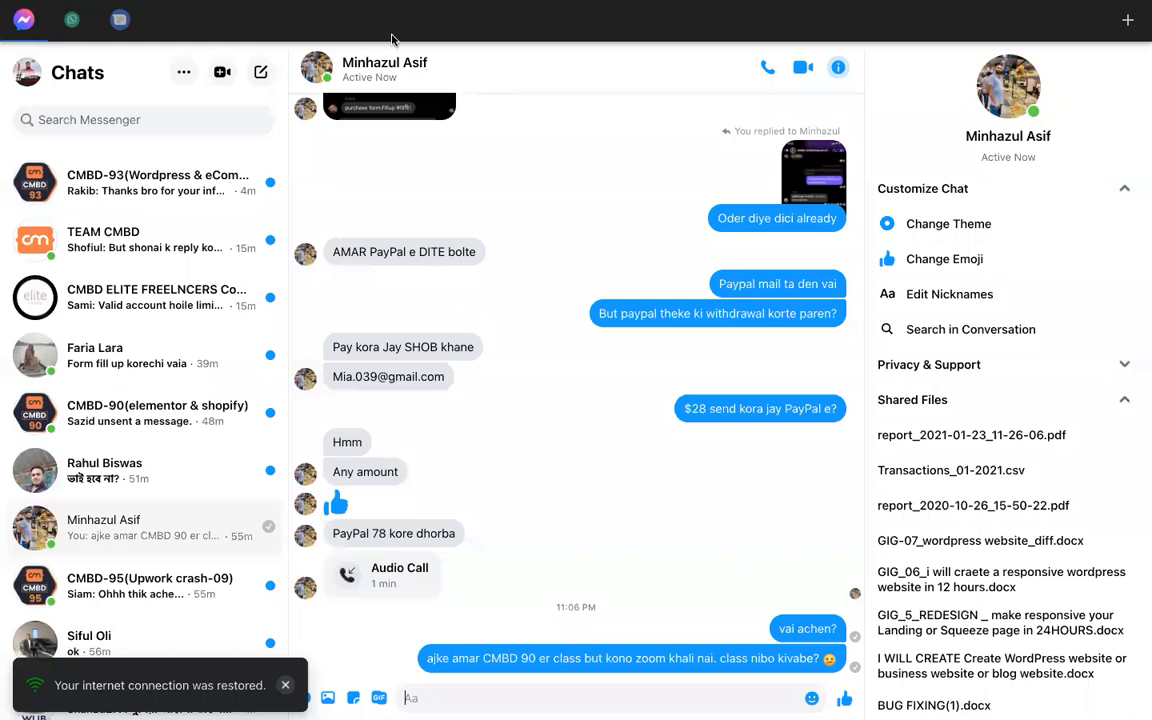
pyautogui.hotkey('ctrl', 'Left')
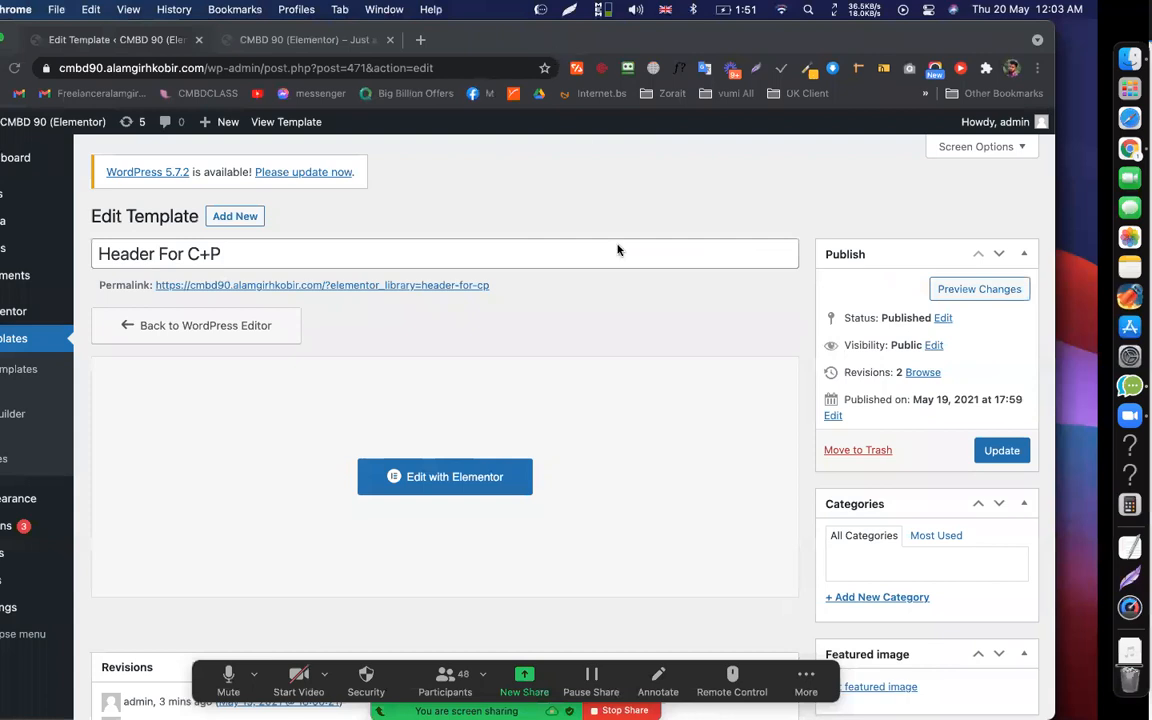
pyautogui.press('super+grave')
pyautogui.scroll(-3, 671, 358)
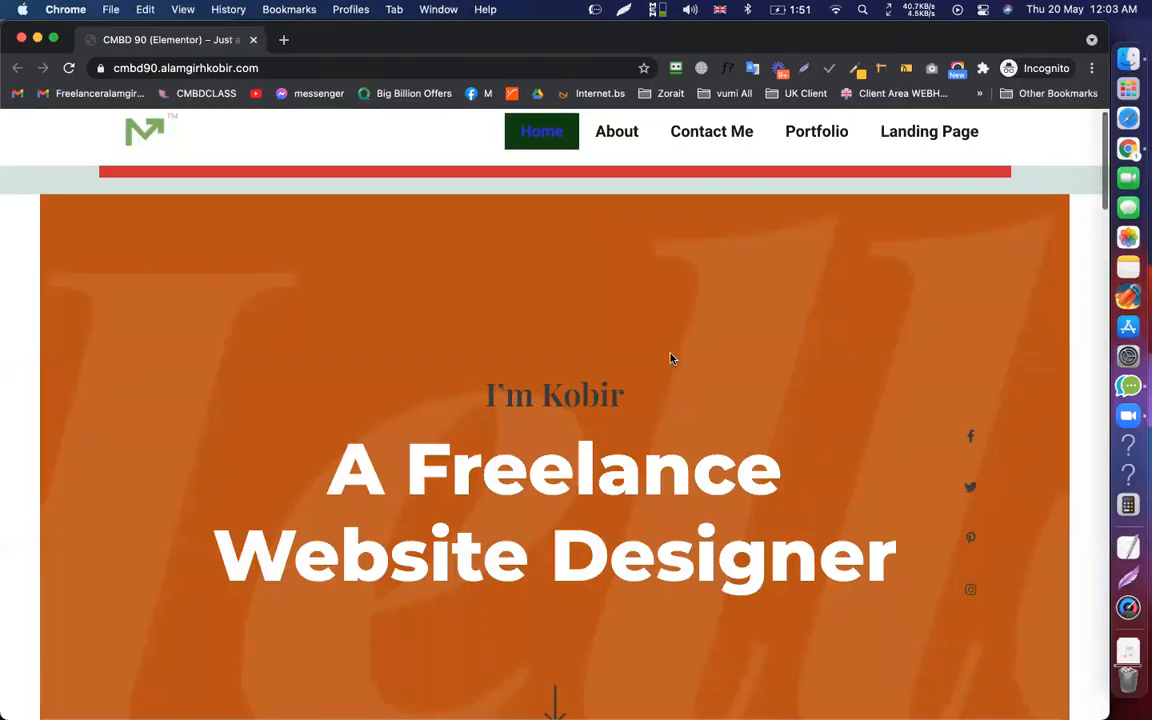
pyautogui.scroll(-3, 661, 270)
pyautogui.scroll(6, 382, 469)
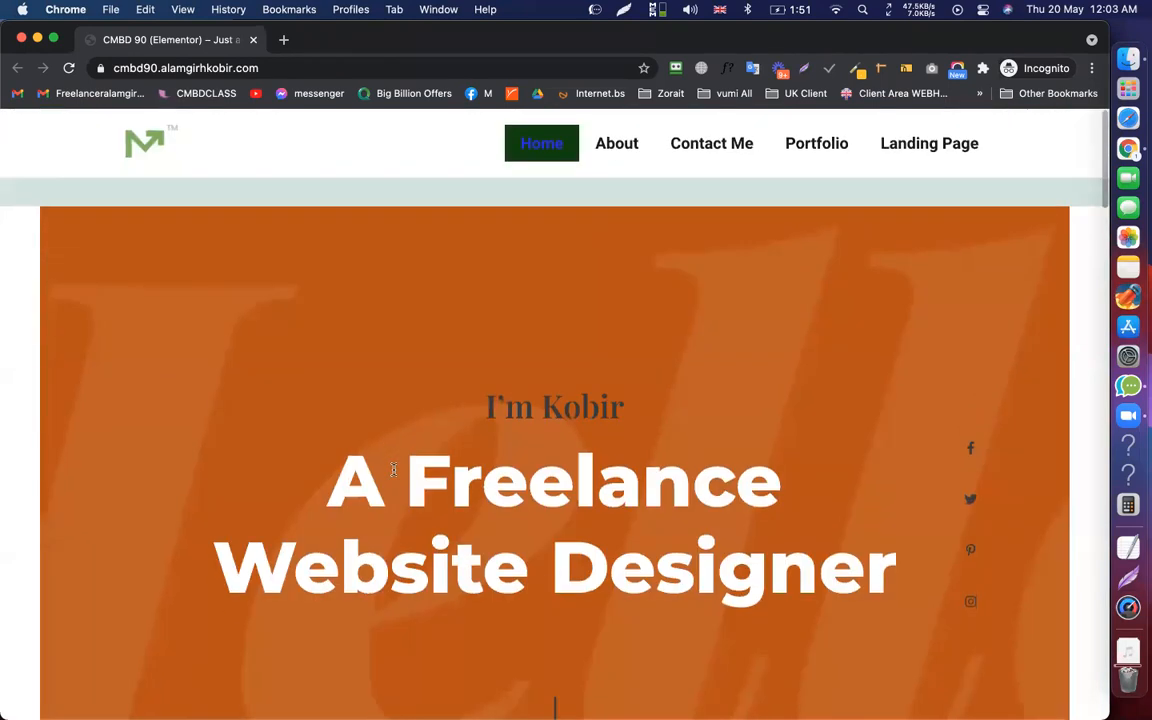
pyautogui.moveTo(382, 469); pyautogui.dragTo(897, 563)
pyautogui.click(899, 562)
pyautogui.tripleClick(513, 502)
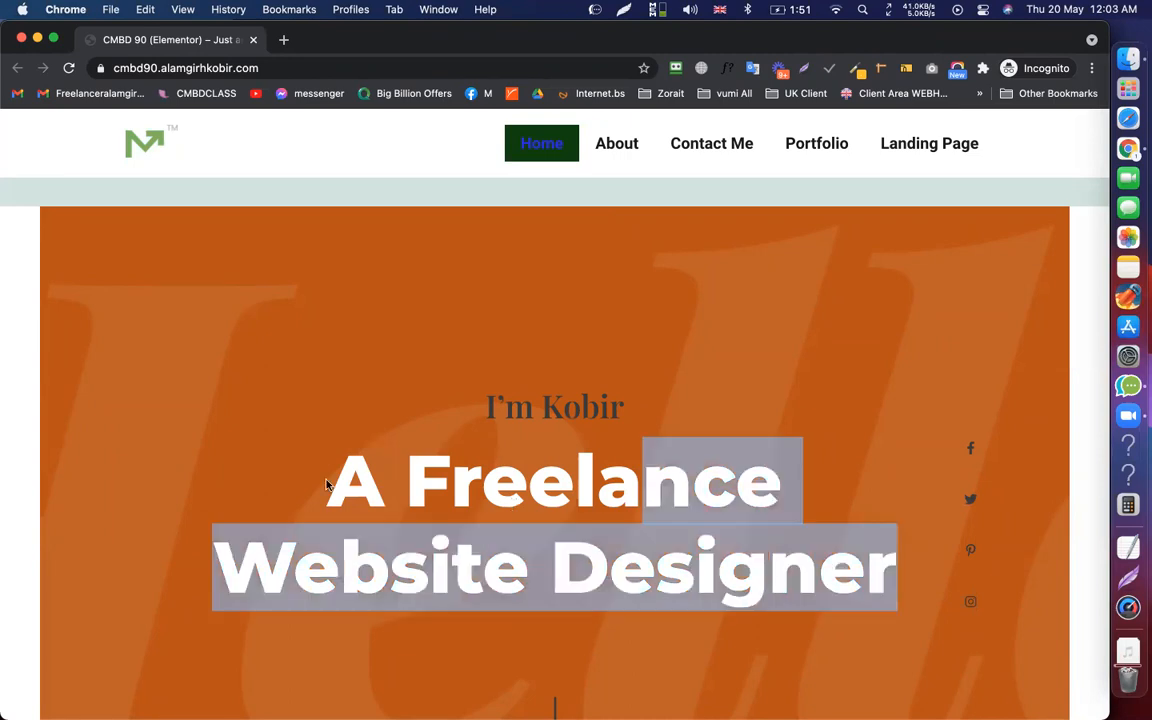
pyautogui.click(444, 476)
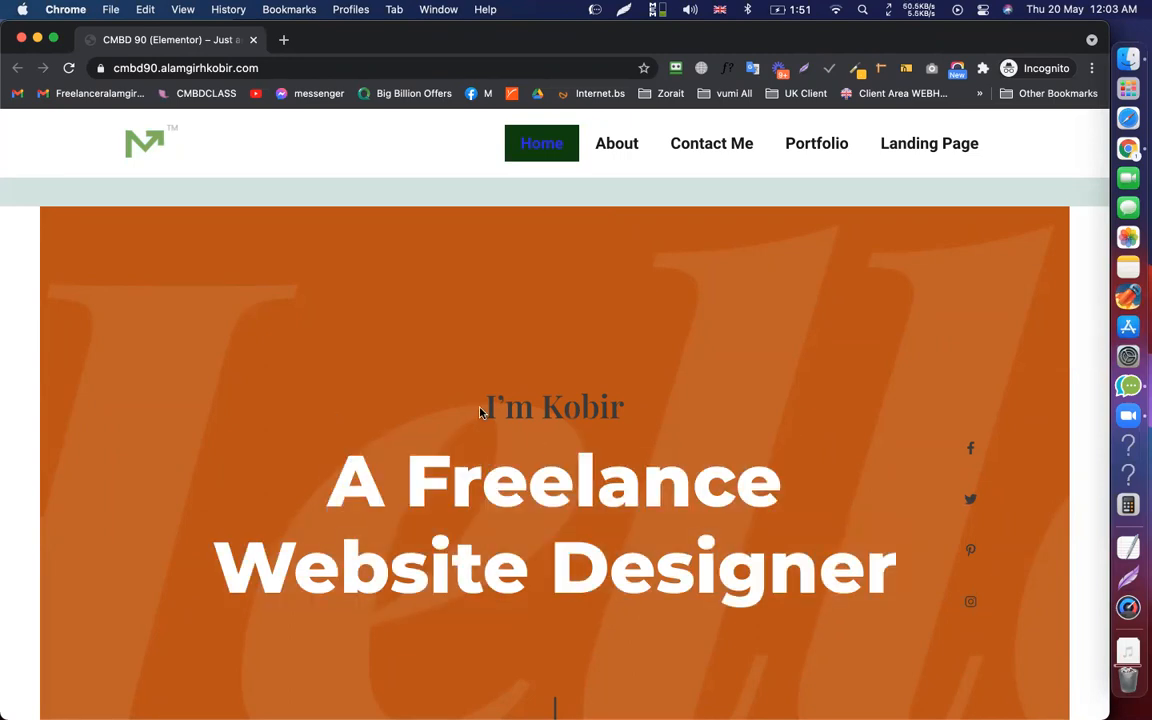
pyautogui.moveTo(478, 407); pyautogui.dragTo(875, 573)
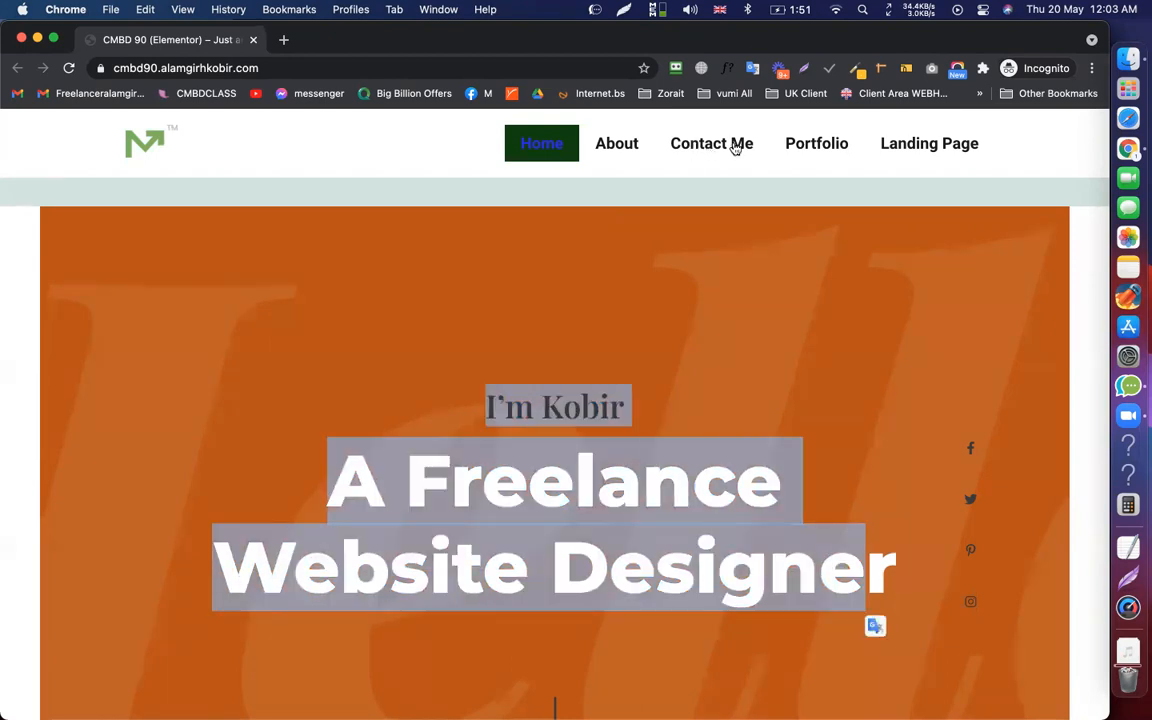
pyautogui.click(703, 150)
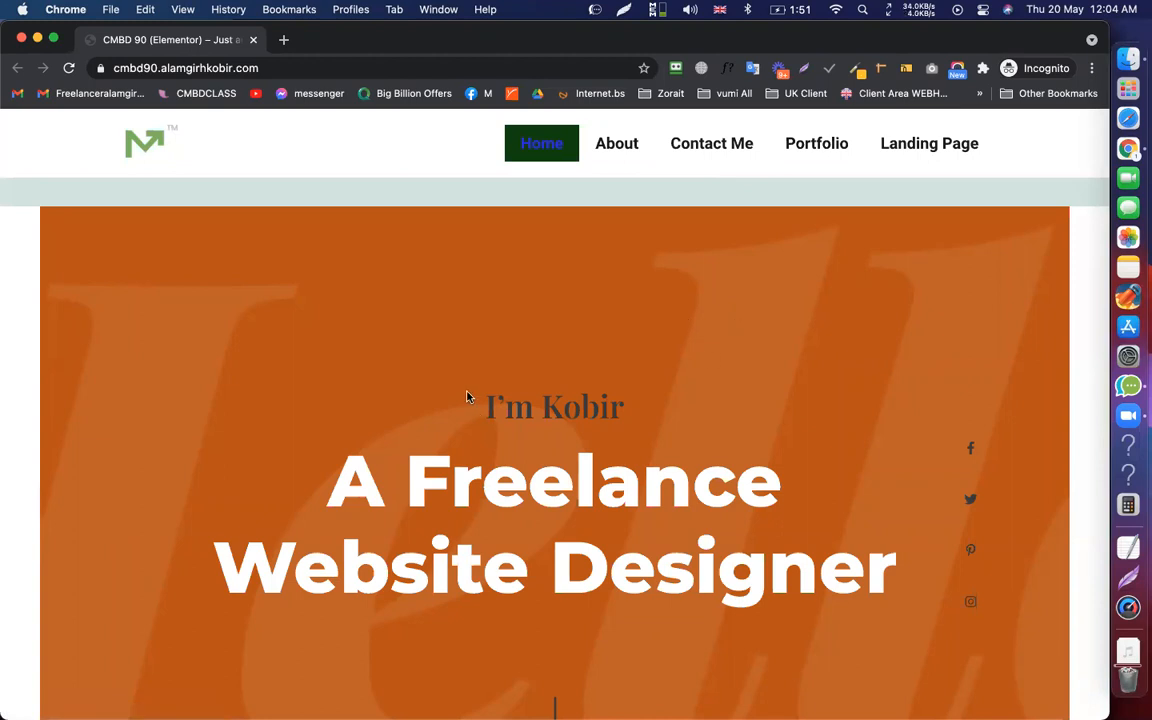
# Inspect the live homepage's hero and 'A Freelance Website Designer' headings by selecting them and scrolling
pyautogui.moveTo(481, 404); pyautogui.dragTo(919, 562)
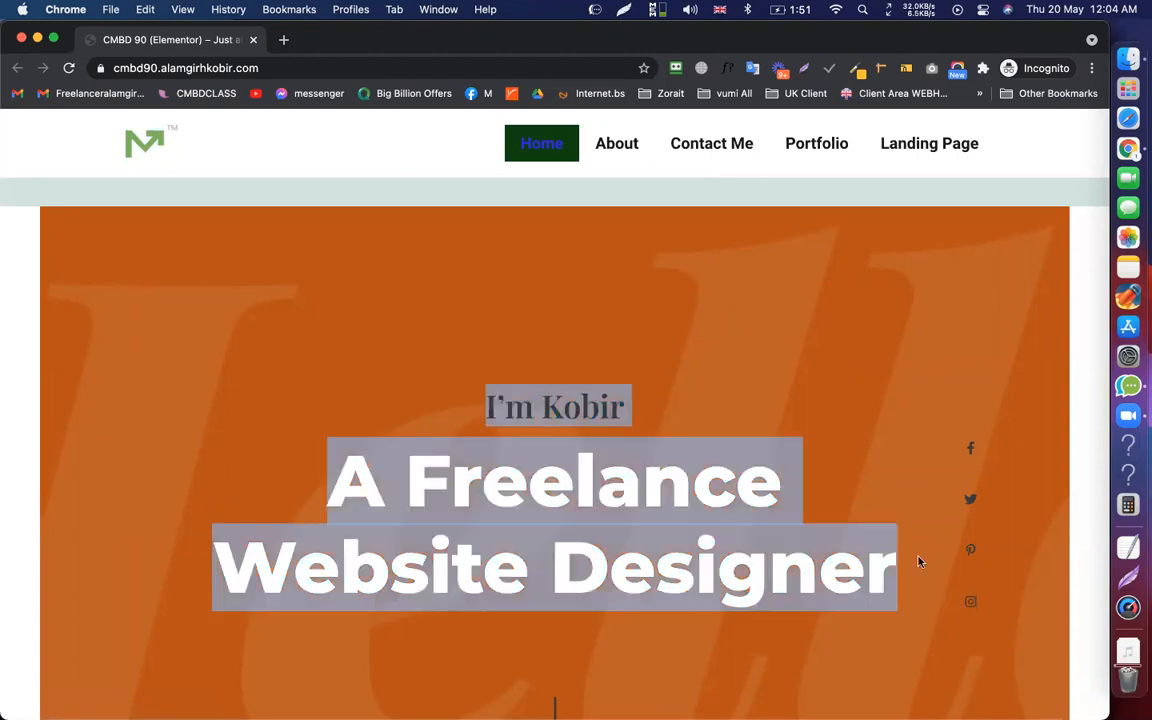
pyautogui.click(582, 468)
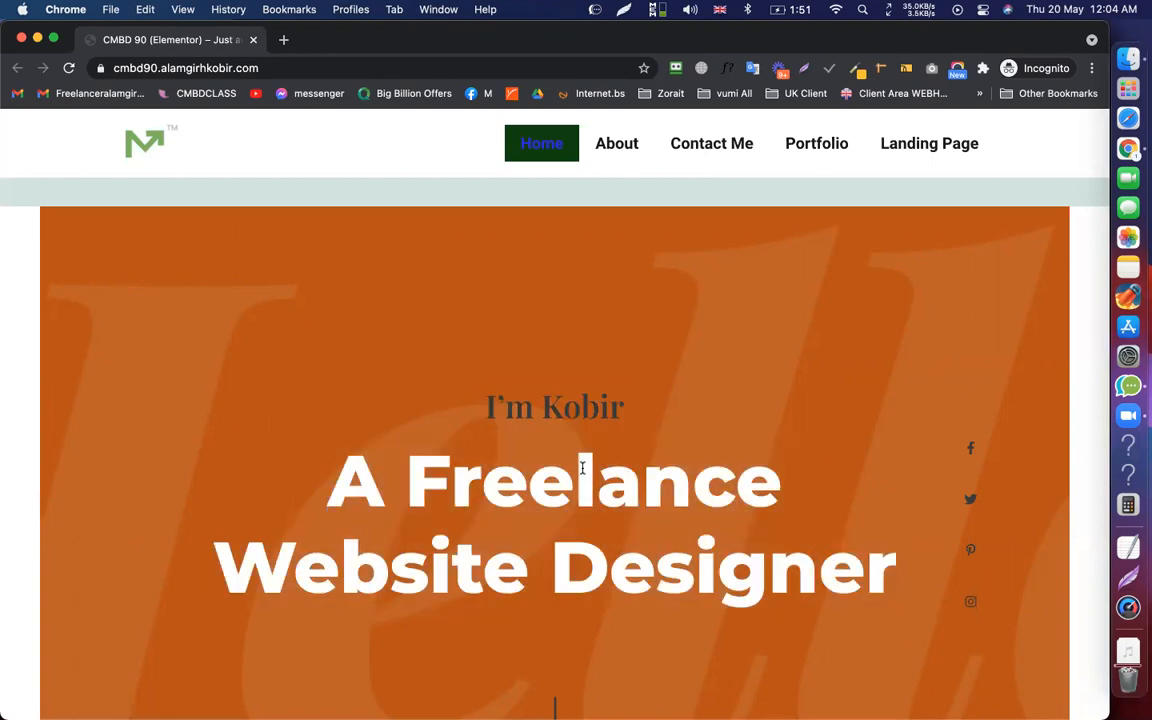
pyautogui.tripleClick(527, 378)
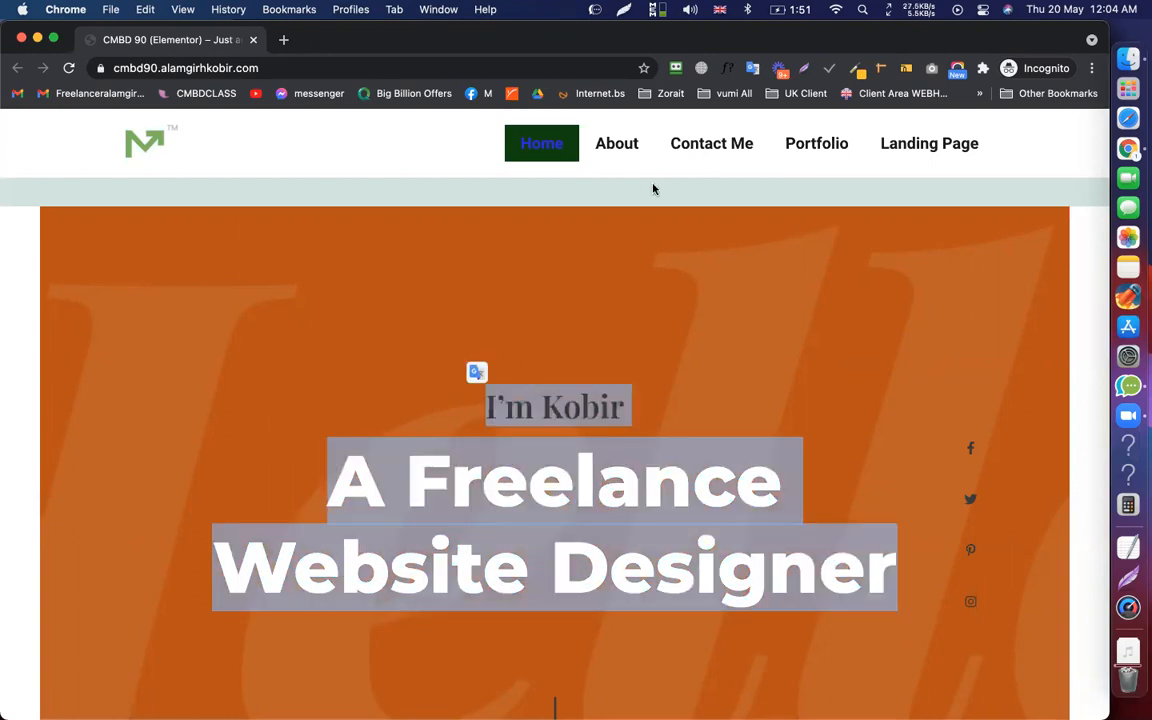
pyautogui.click(602, 165)
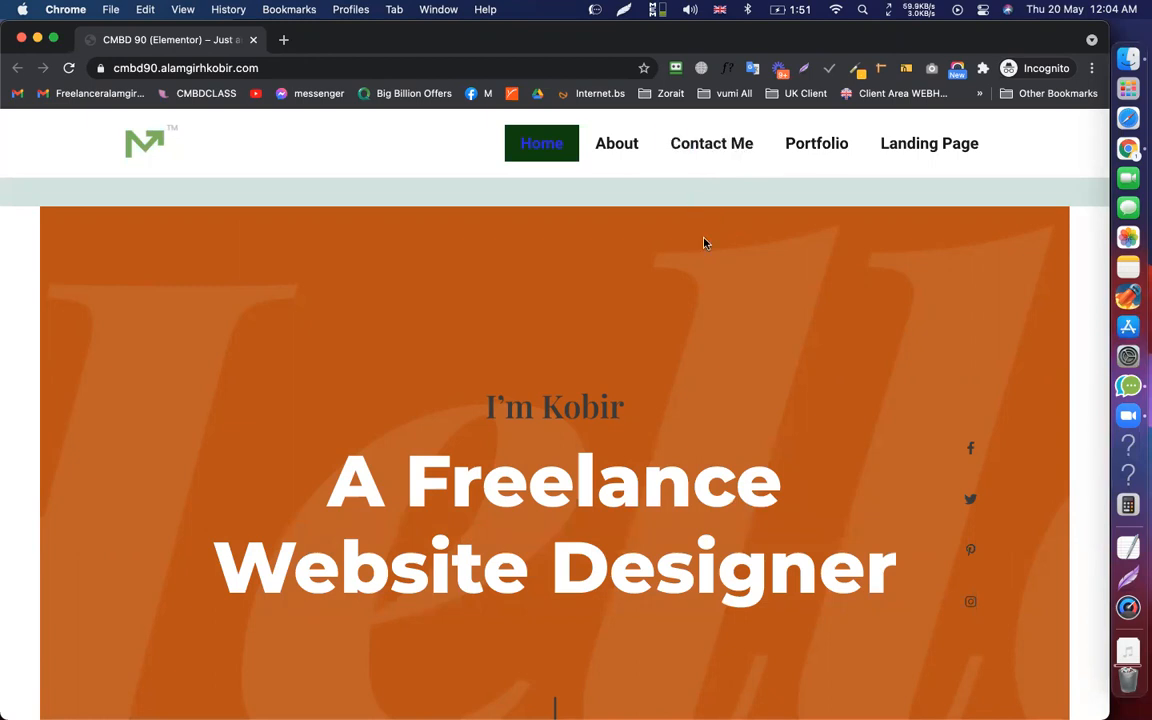
pyautogui.scroll(-3, 703, 243)
pyautogui.scroll(3, 700, 300)
pyautogui.scroll(-3, 690, 292)
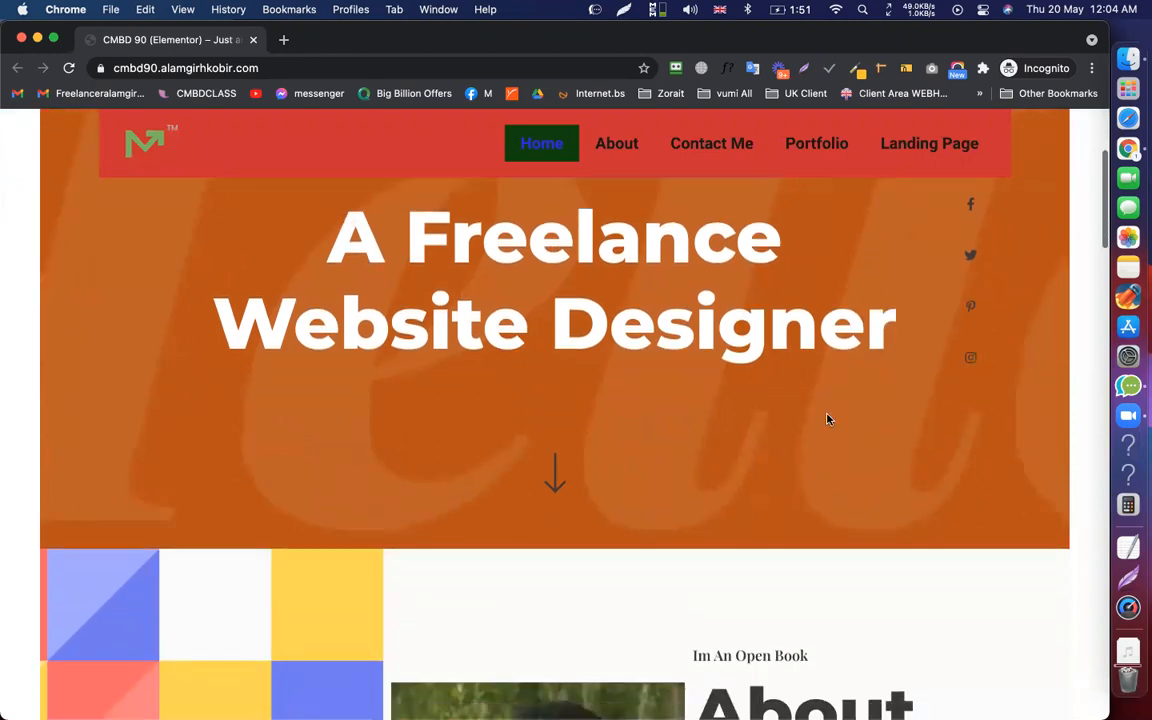
pyautogui.tripleClick(818, 417)
pyautogui.click(851, 394)
pyautogui.scroll(3, 851, 394)
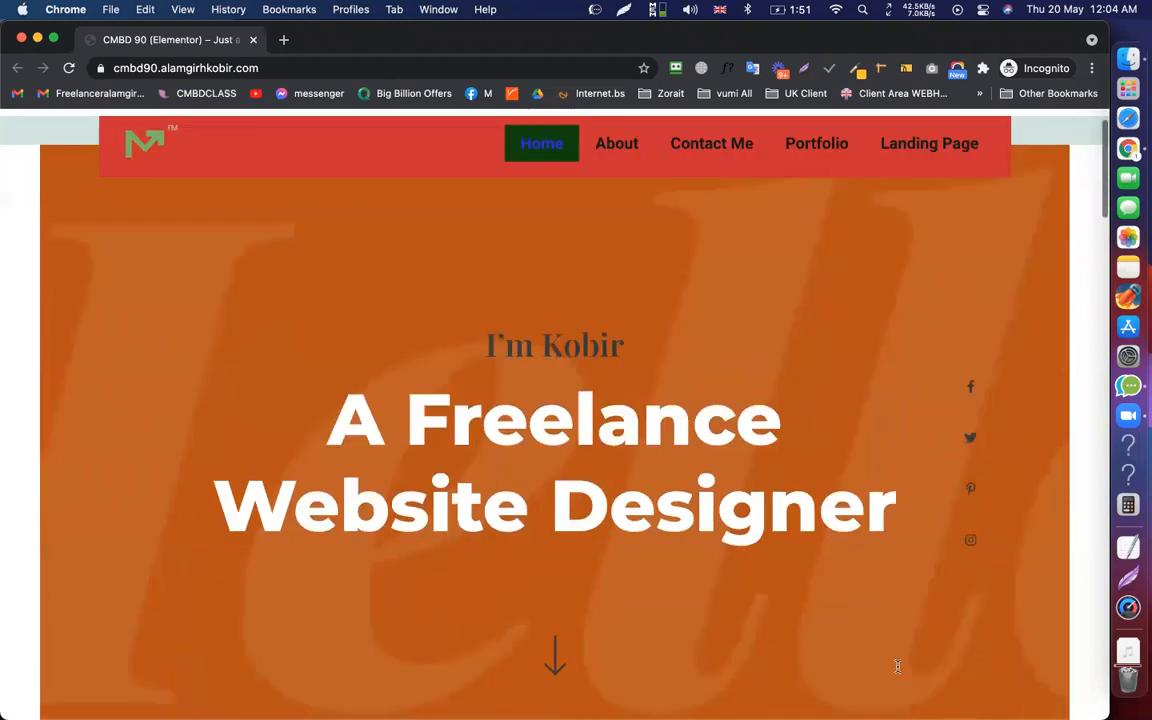
pyautogui.scroll(1, 897, 666)
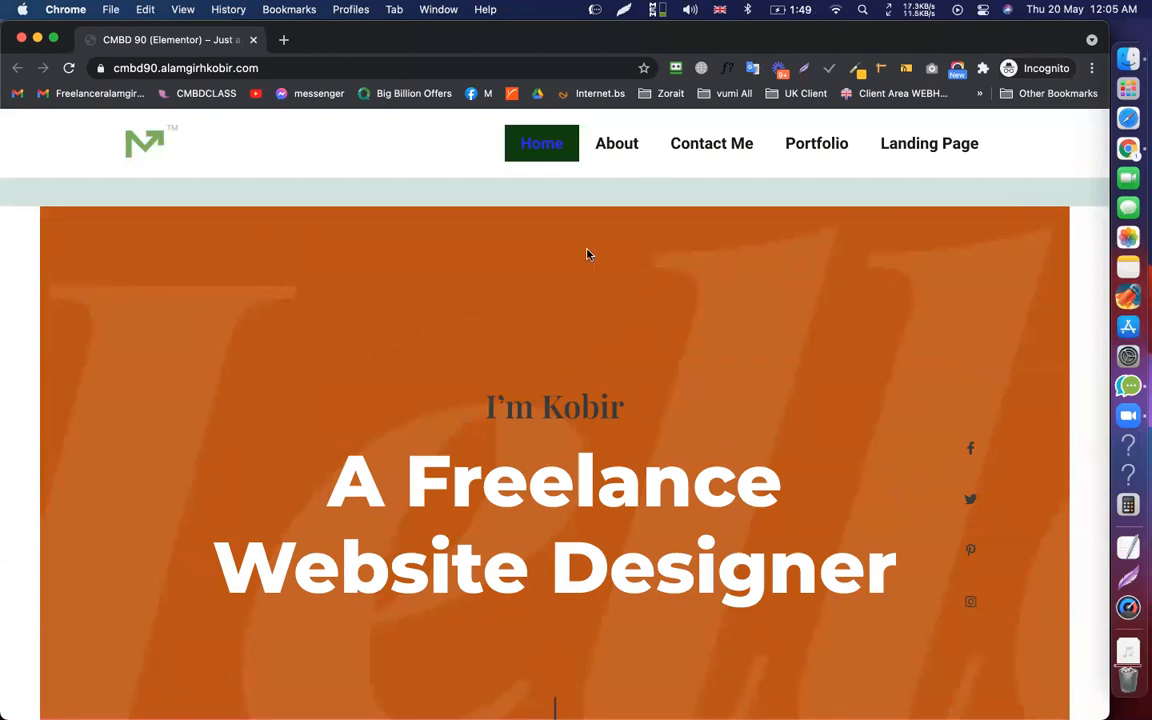
# Select all homepage content, clear the selection, and return to the WordPress admin window
pyautogui.press('super+a')
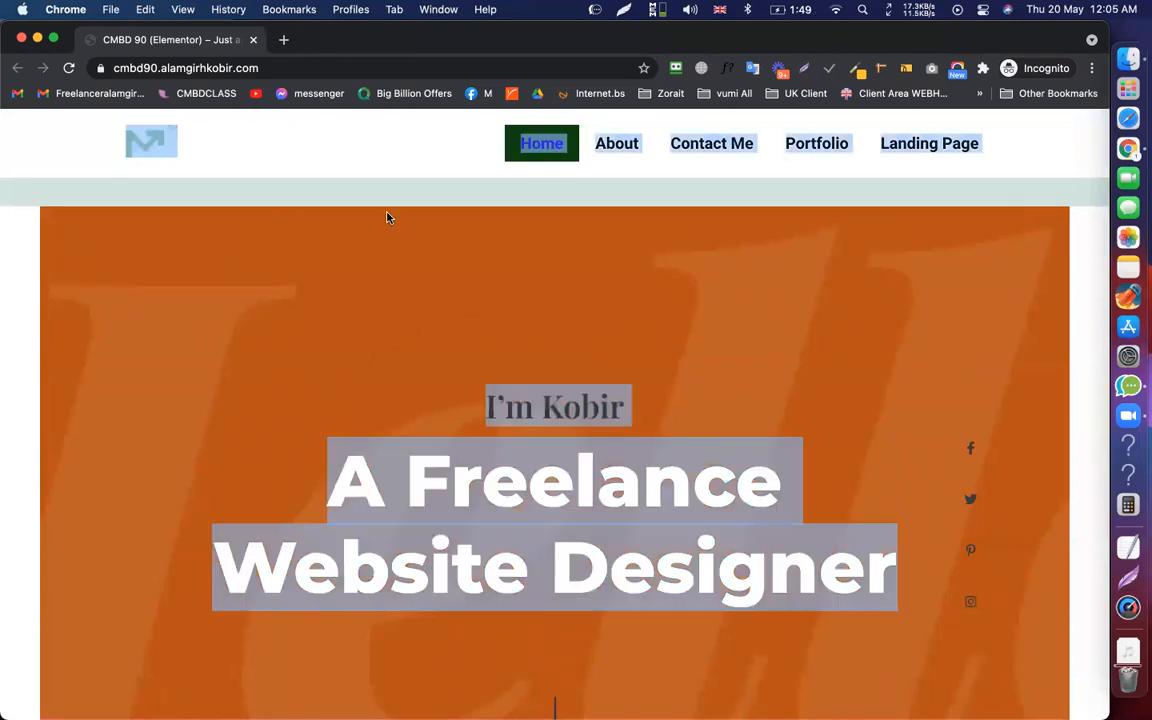
pyautogui.click(388, 218)
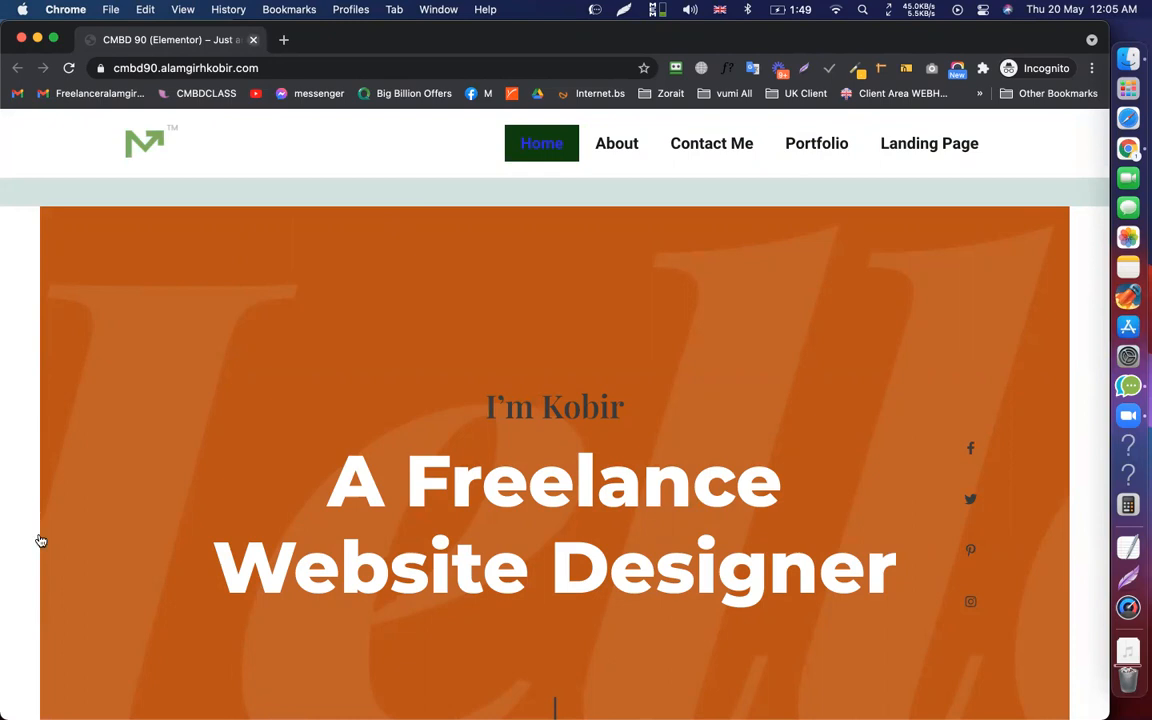
pyautogui.press('super+grave')
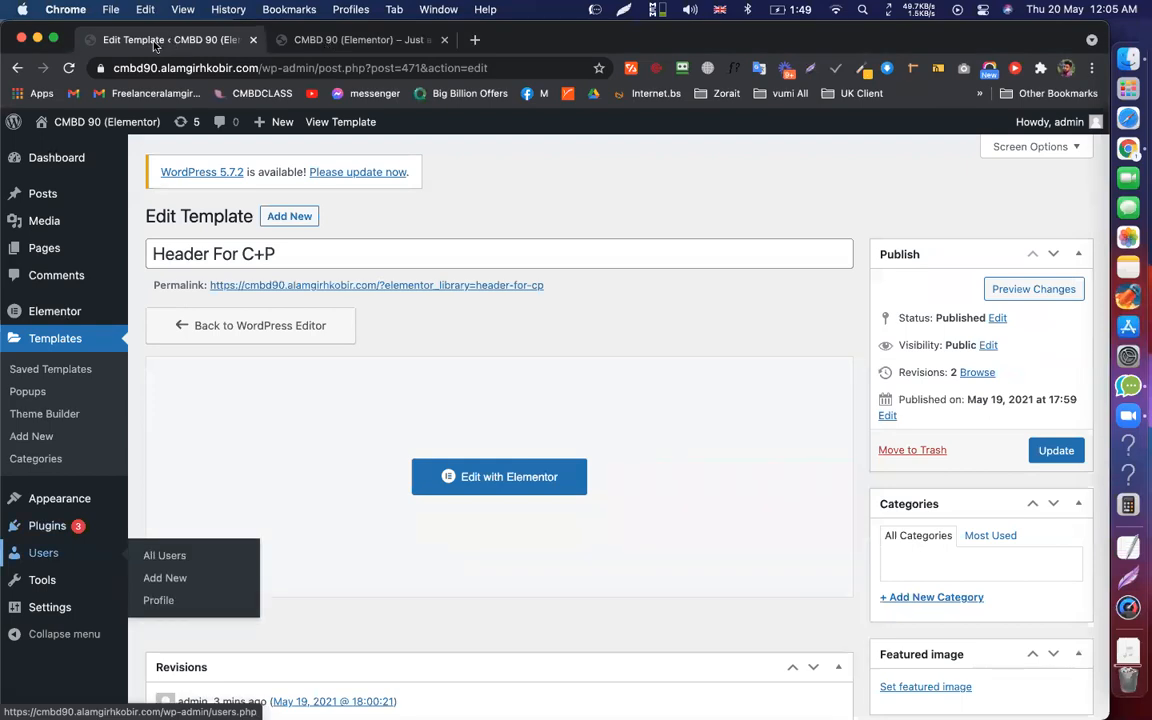
# From the site's footer templates, create a new Footer template named 'main Footer'
pyautogui.click(338, 360)
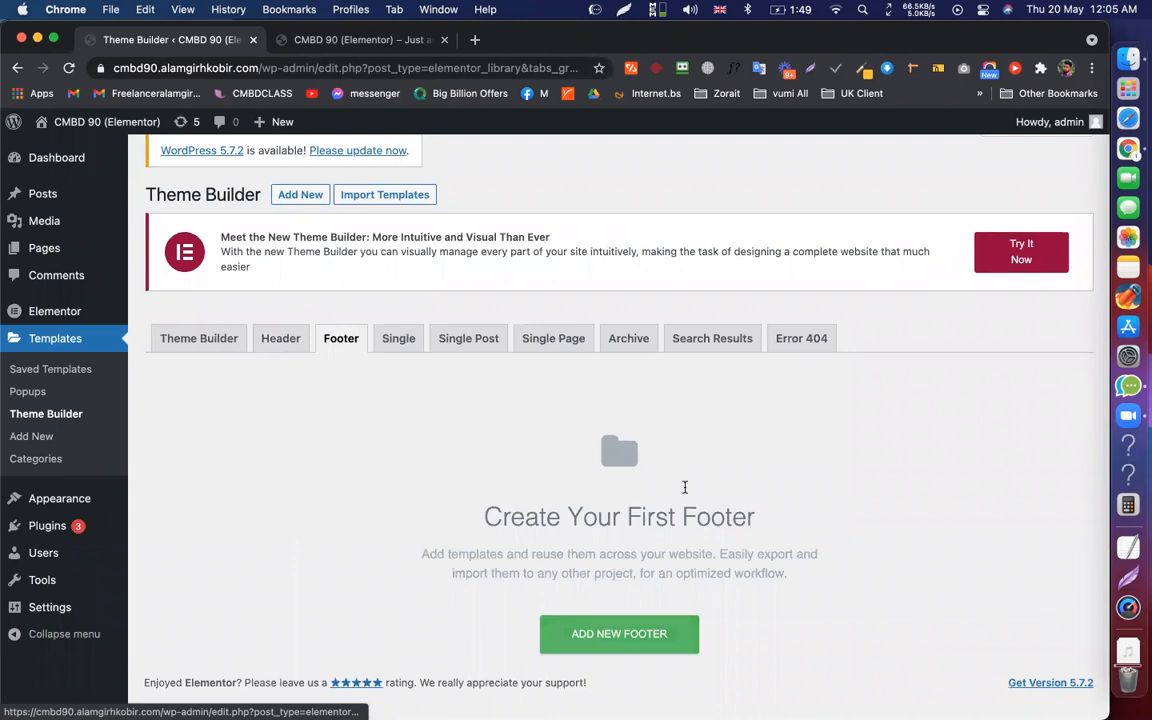
pyautogui.write('main Foo')
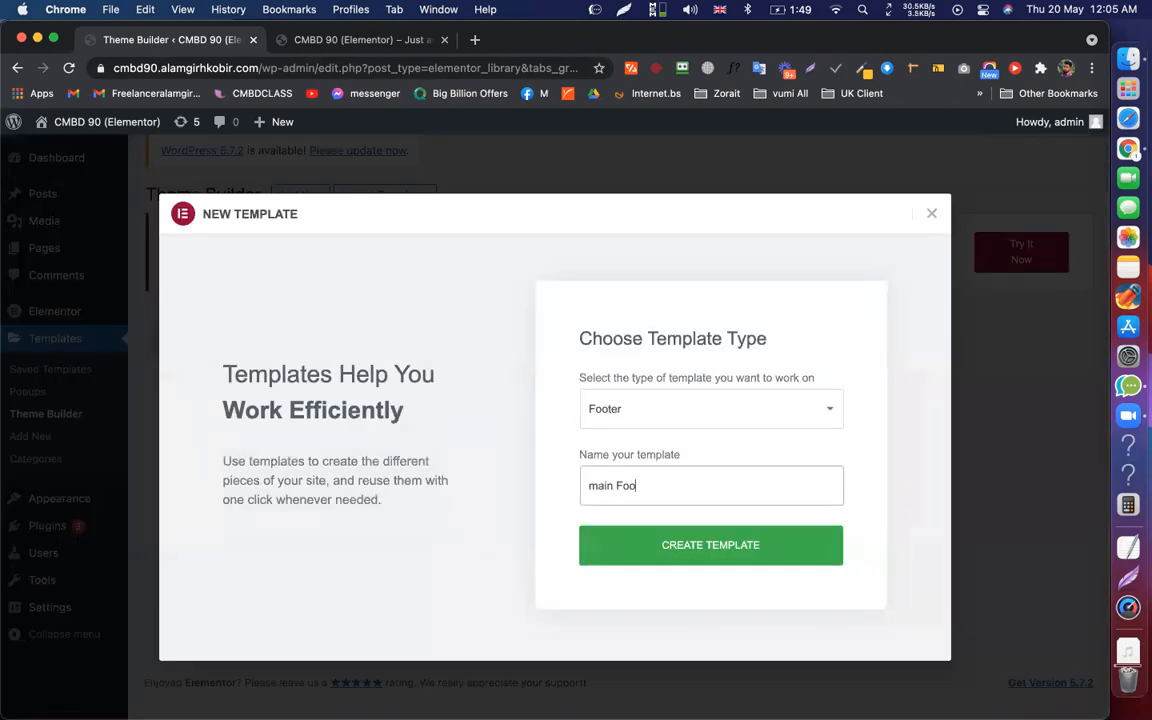
pyautogui.write('ter')
pyautogui.press('Return')
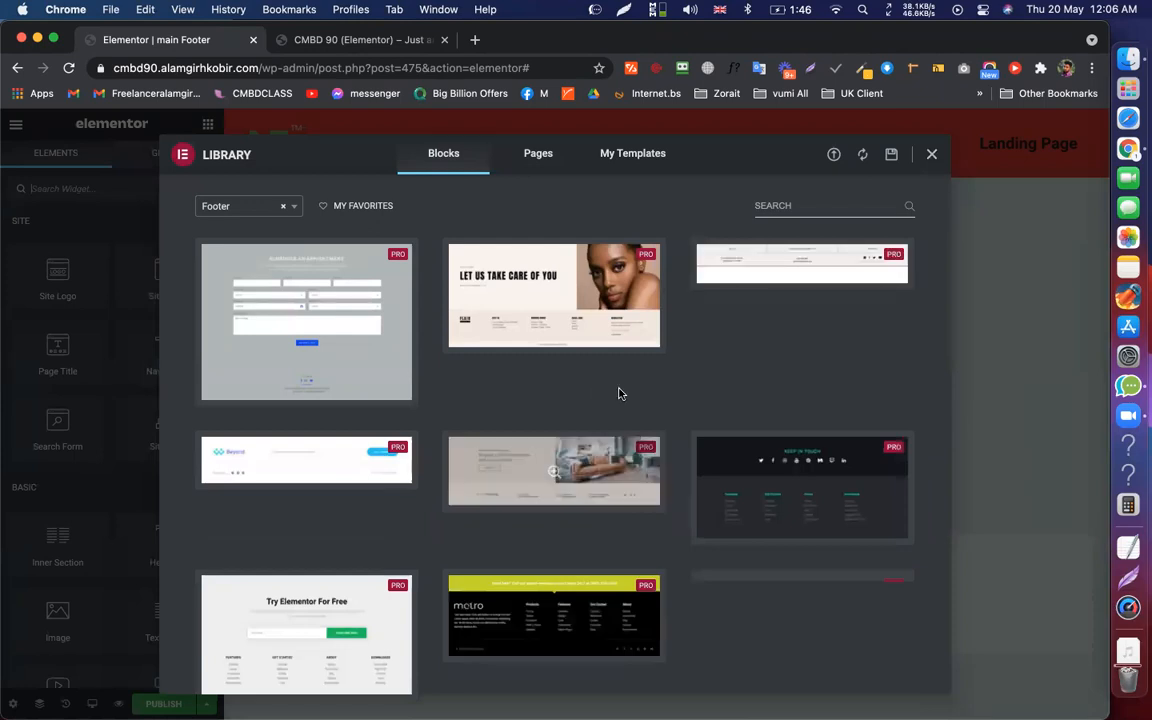
# Browse the Footer blocks and insert the dark multi-column footer with a newsletter signup
pyautogui.moveTo(834, 267)
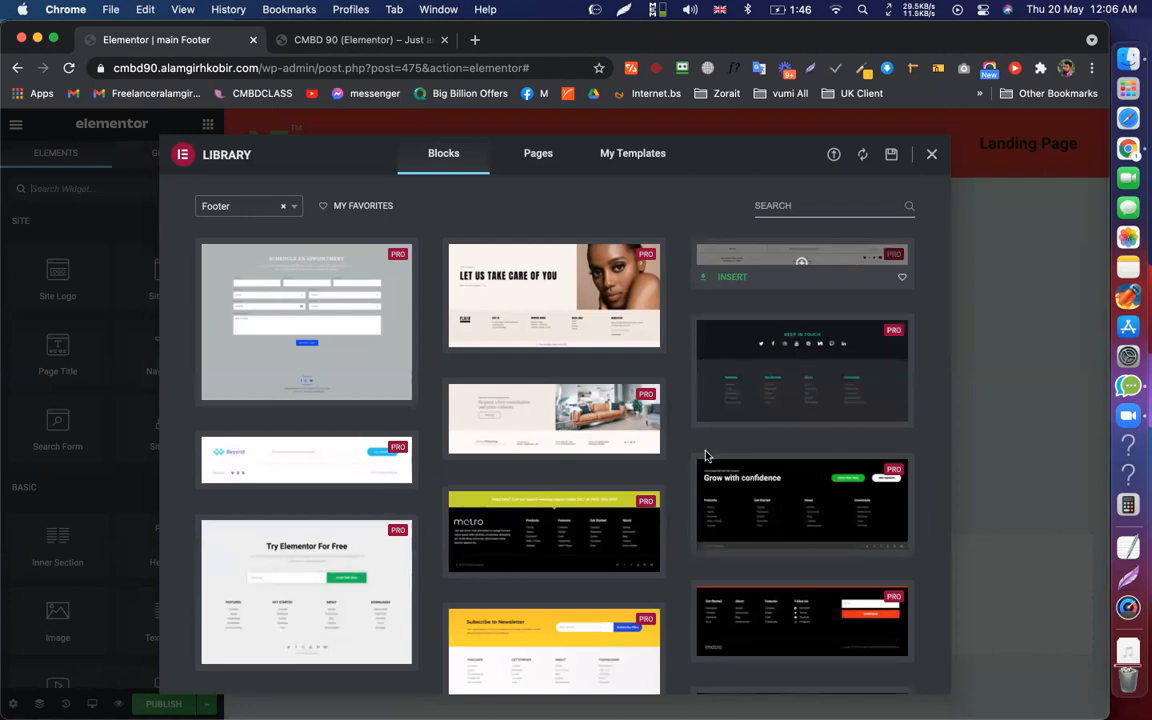
pyautogui.scroll(-5, 706, 524)
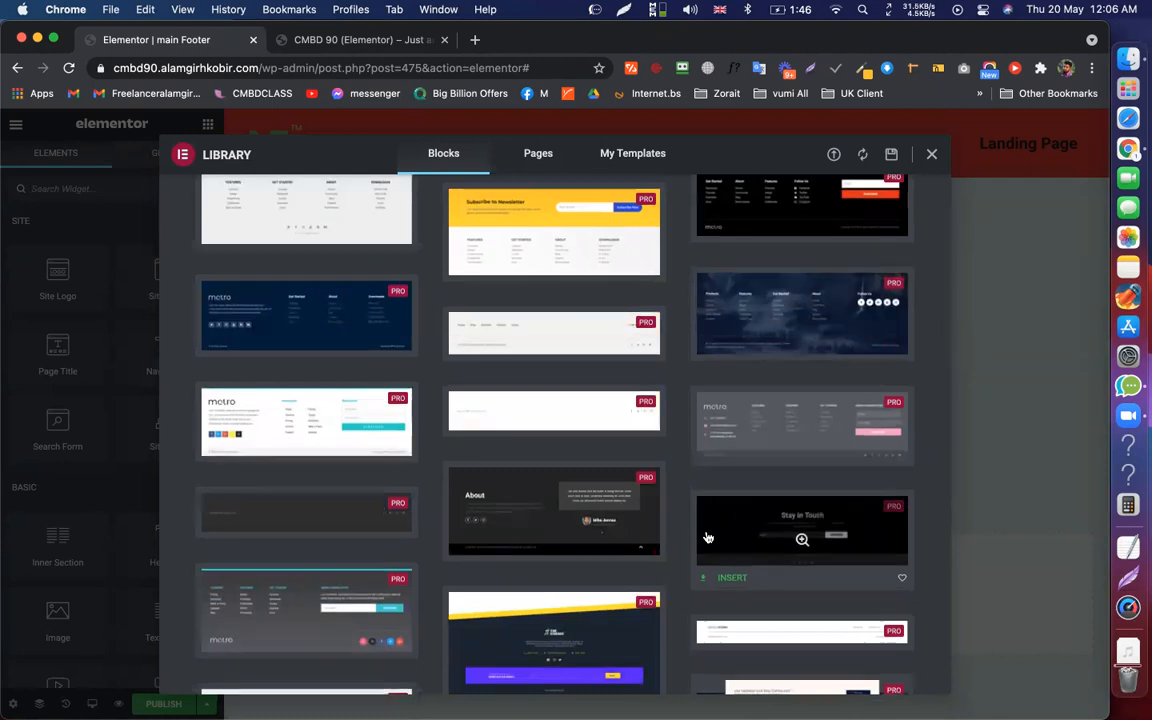
pyautogui.scroll(-2, 707, 537)
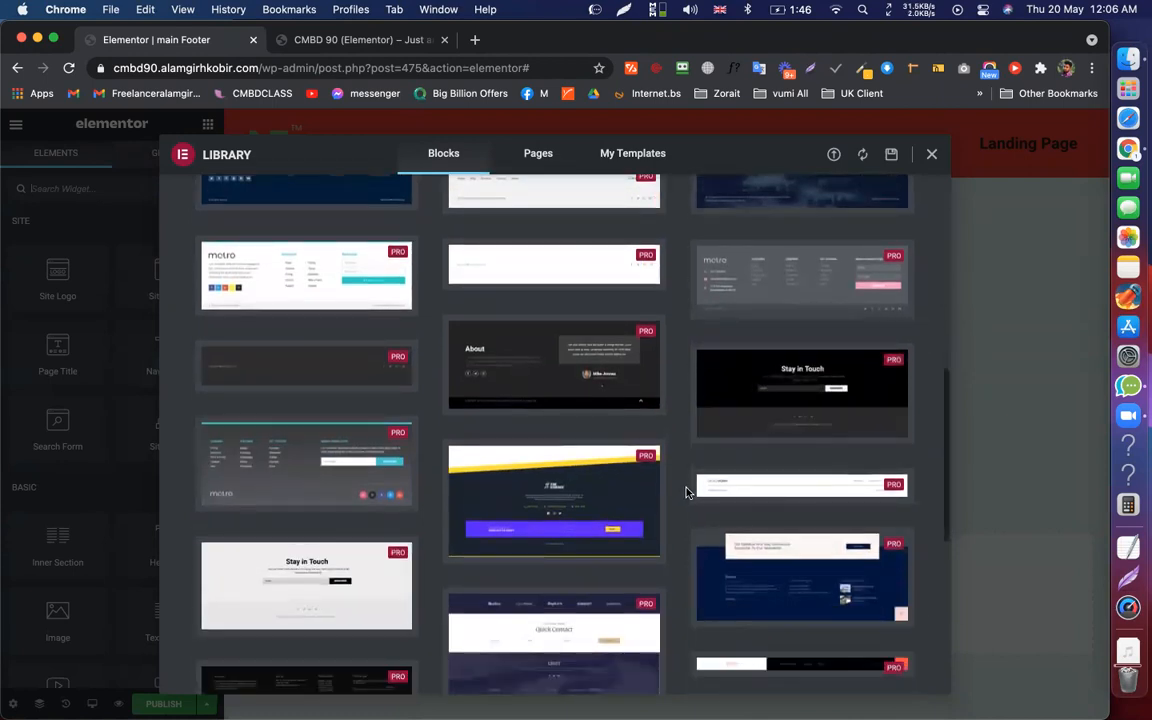
pyautogui.moveTo(225, 503)
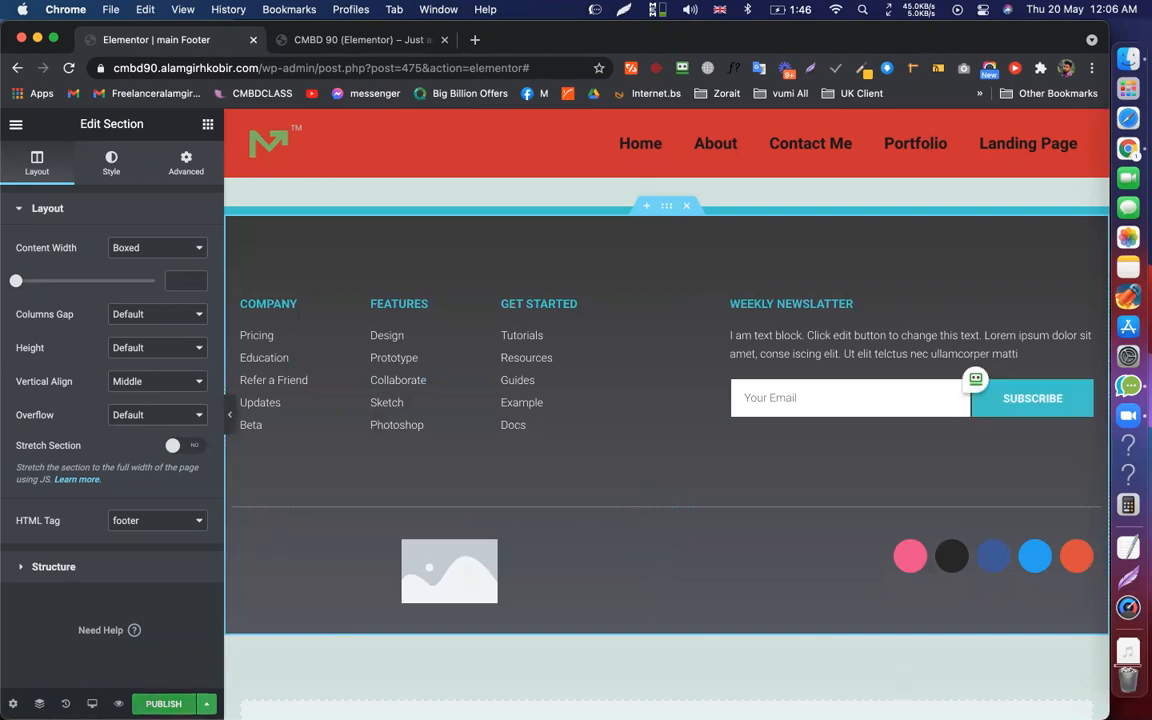
# Publish the main Footer template with Ctrl+S and bring up its display conditions
pyautogui.press('super+s')
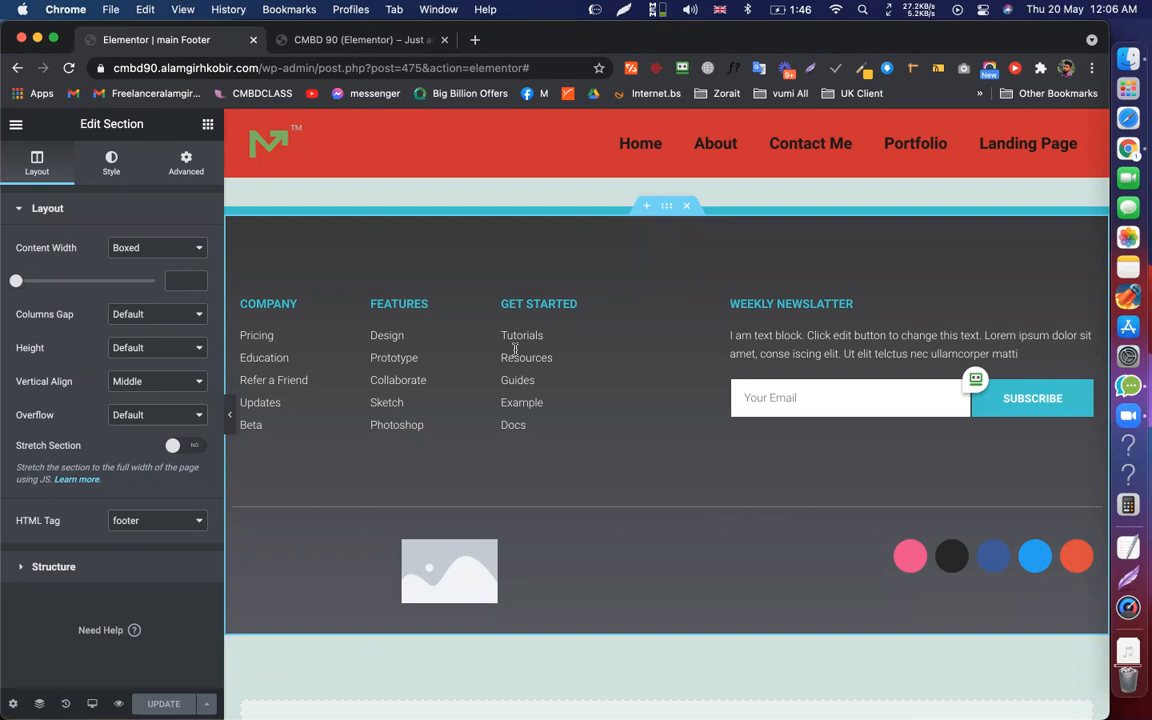
pyautogui.click(576, 345)
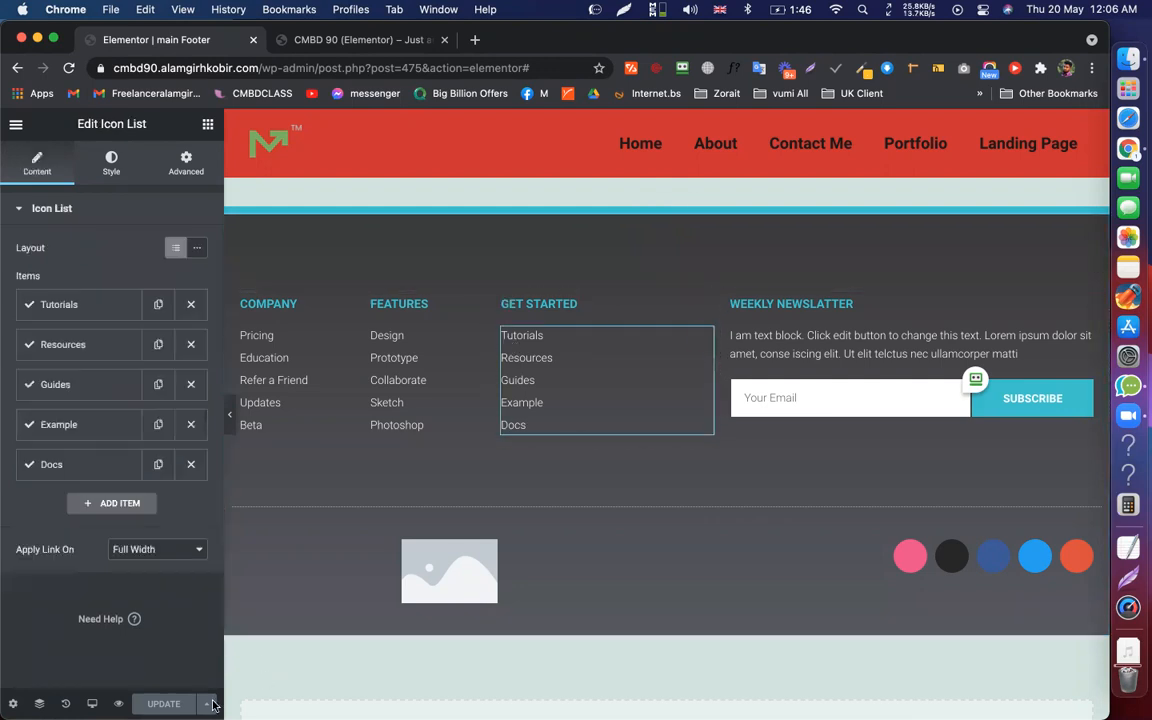
pyautogui.moveTo(206, 704)
pyautogui.click(107, 630)
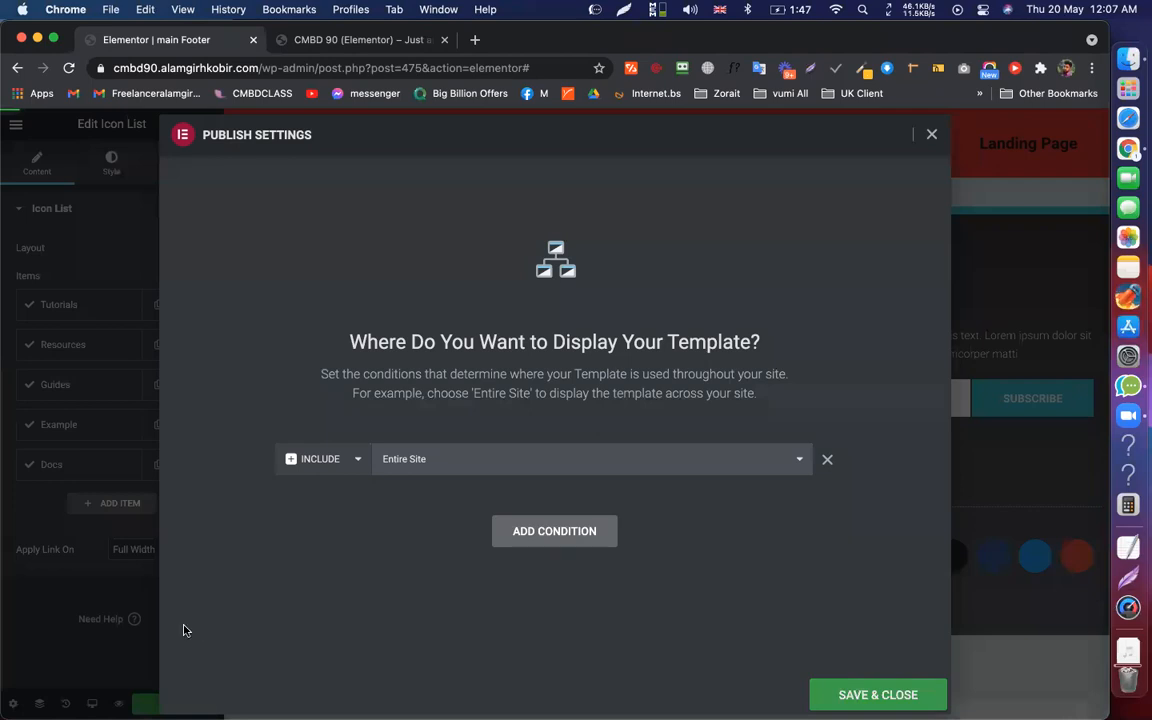
# Try changing the main Footer's display condition to Archives with All Archives
pyautogui.click(107, 638)
pyautogui.click(206, 703)
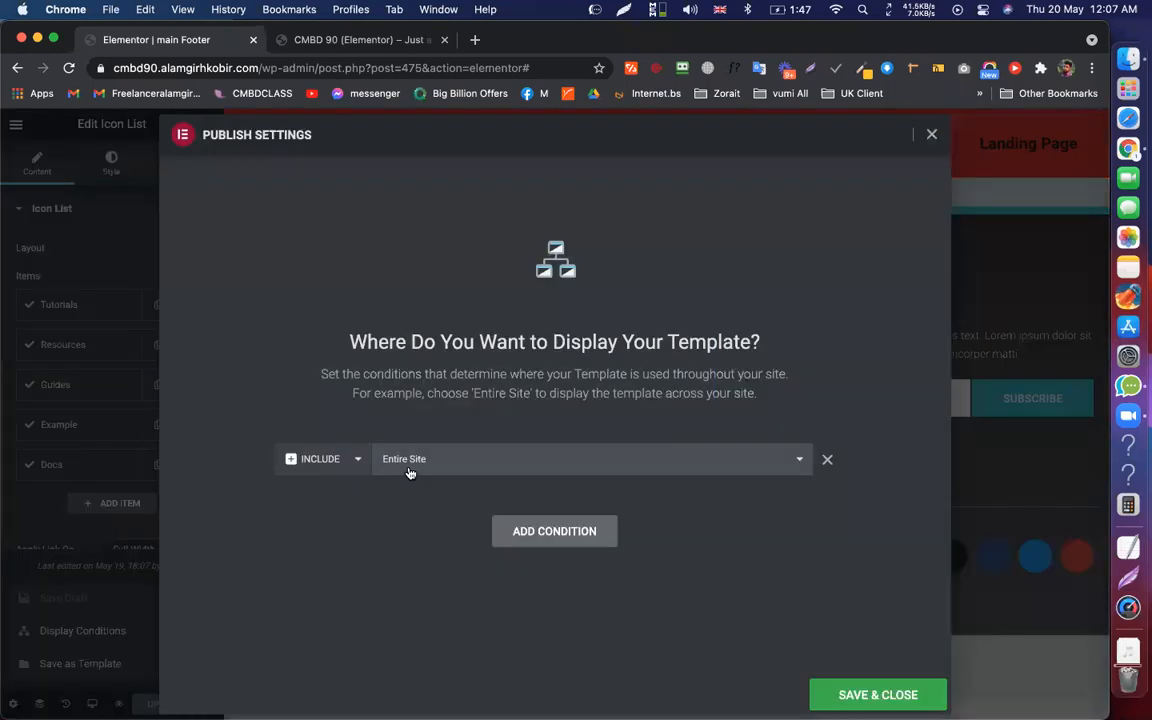
pyautogui.click(411, 459)
pyautogui.click(481, 478)
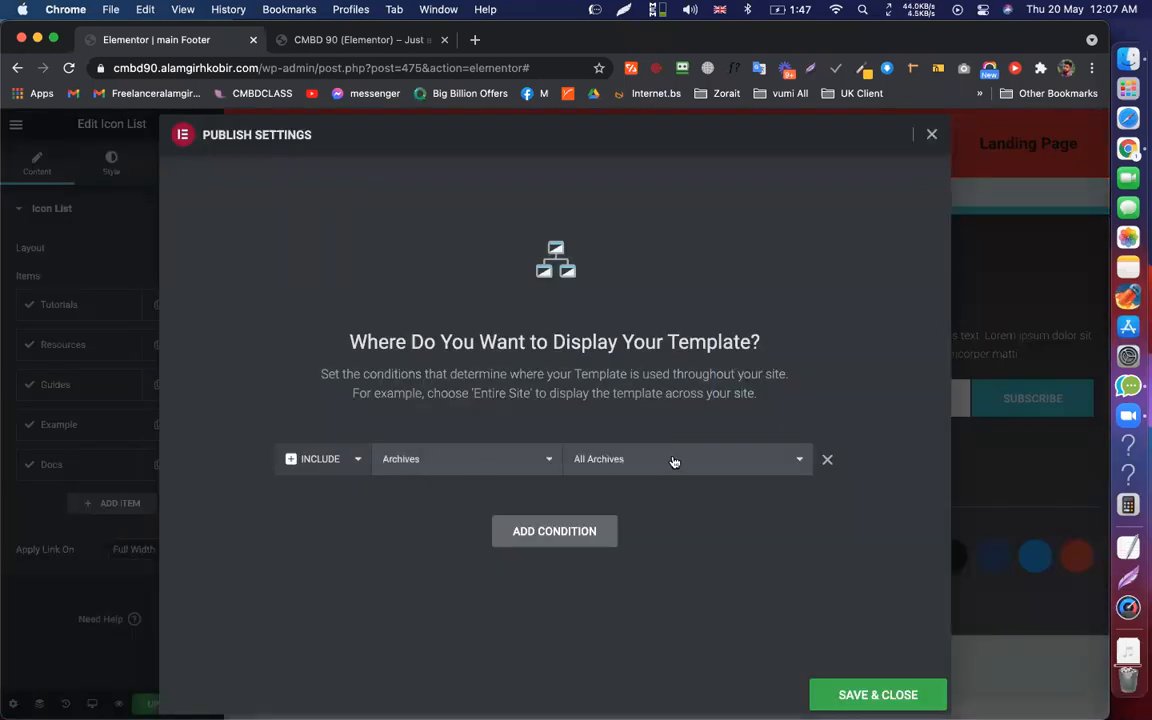
pyautogui.click(639, 471)
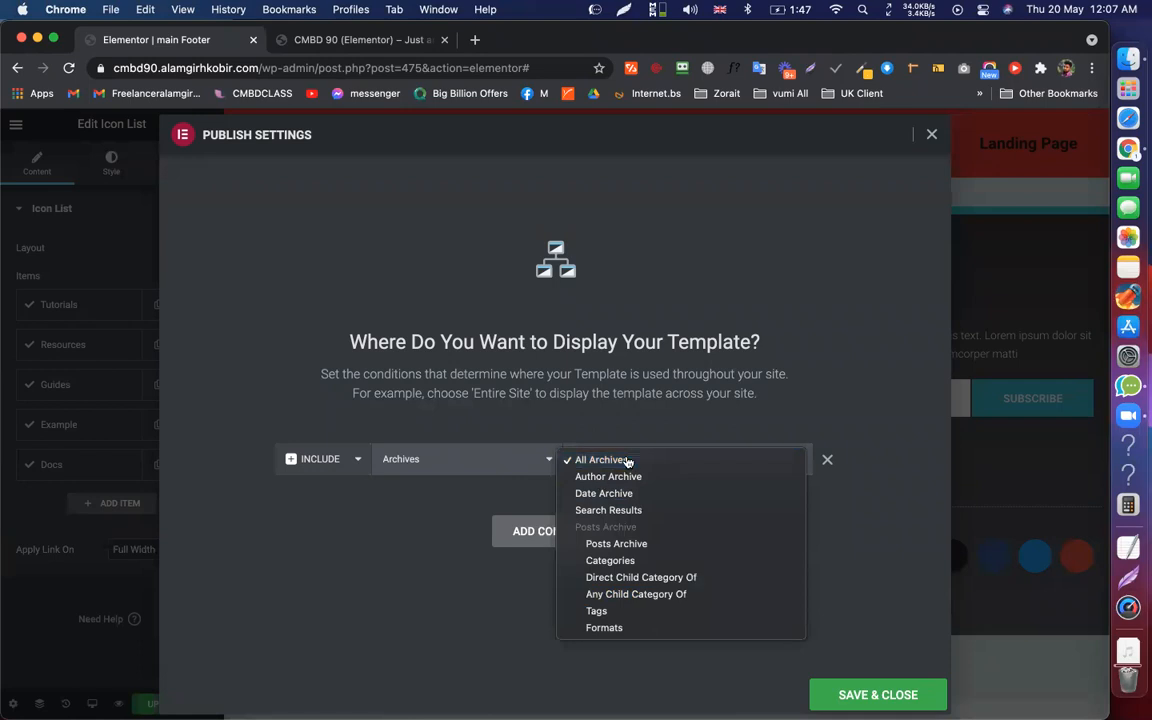
pyautogui.click(510, 466)
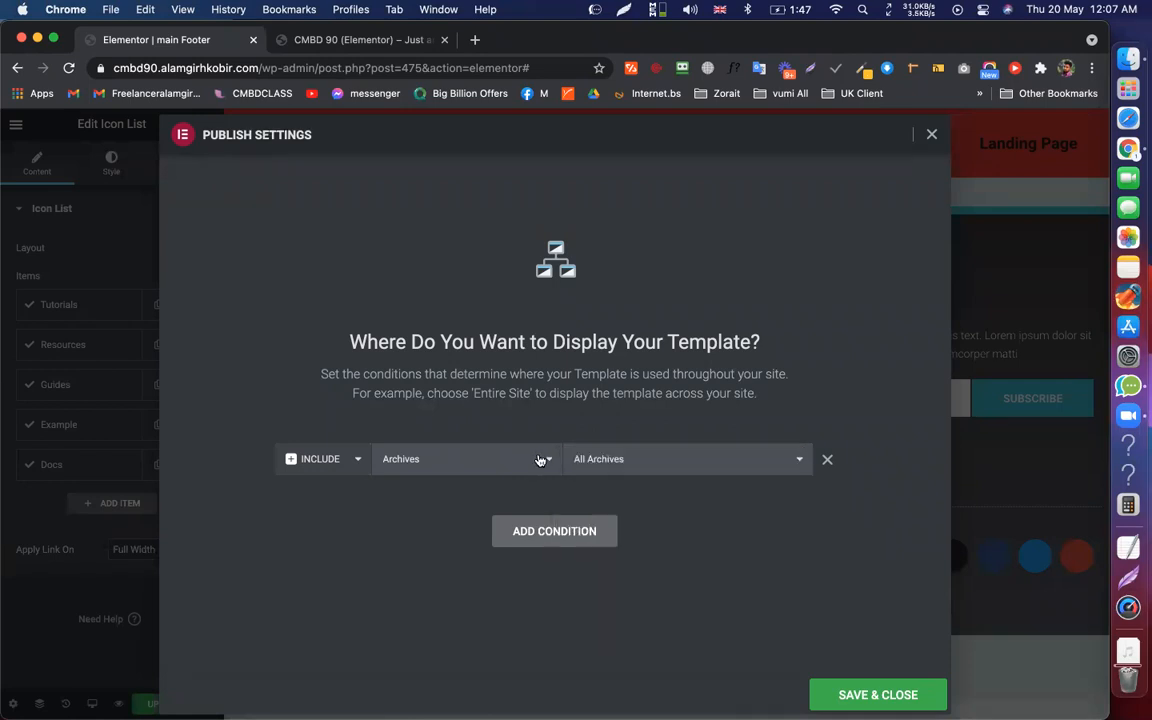
# Revert the condition to Entire Site, save and close, then view the live homepage
pyautogui.click(491, 468)
pyautogui.press('Up')
pyautogui.press('Return')
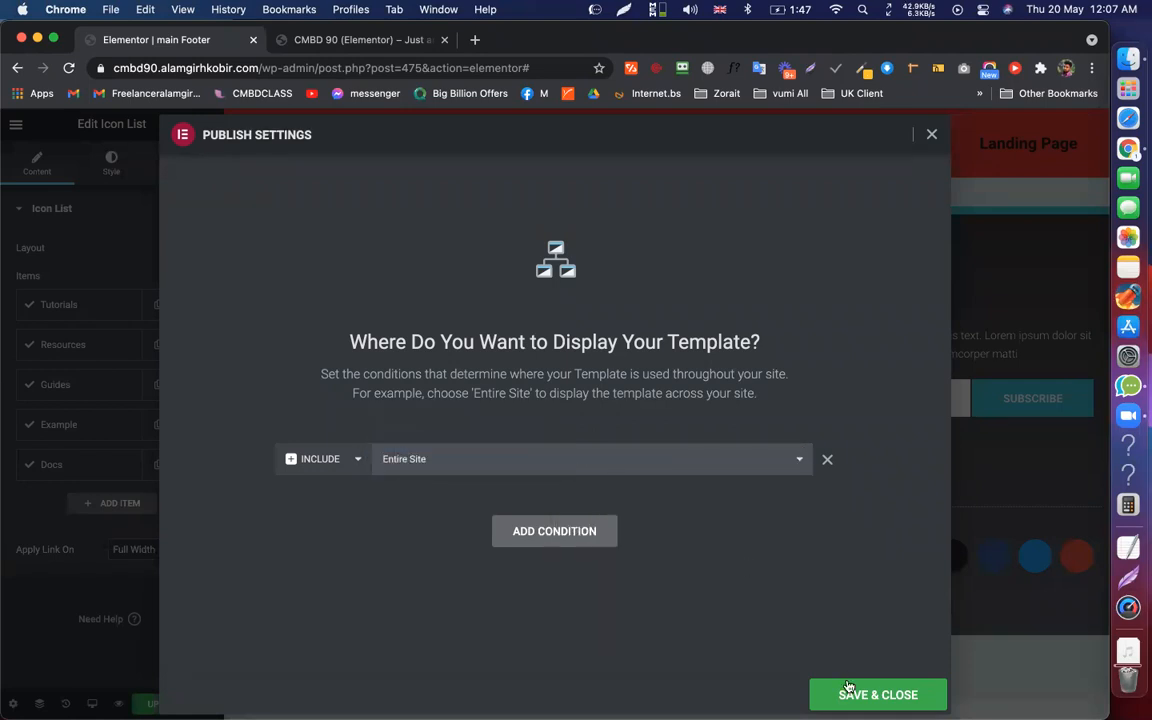
pyautogui.click(848, 688)
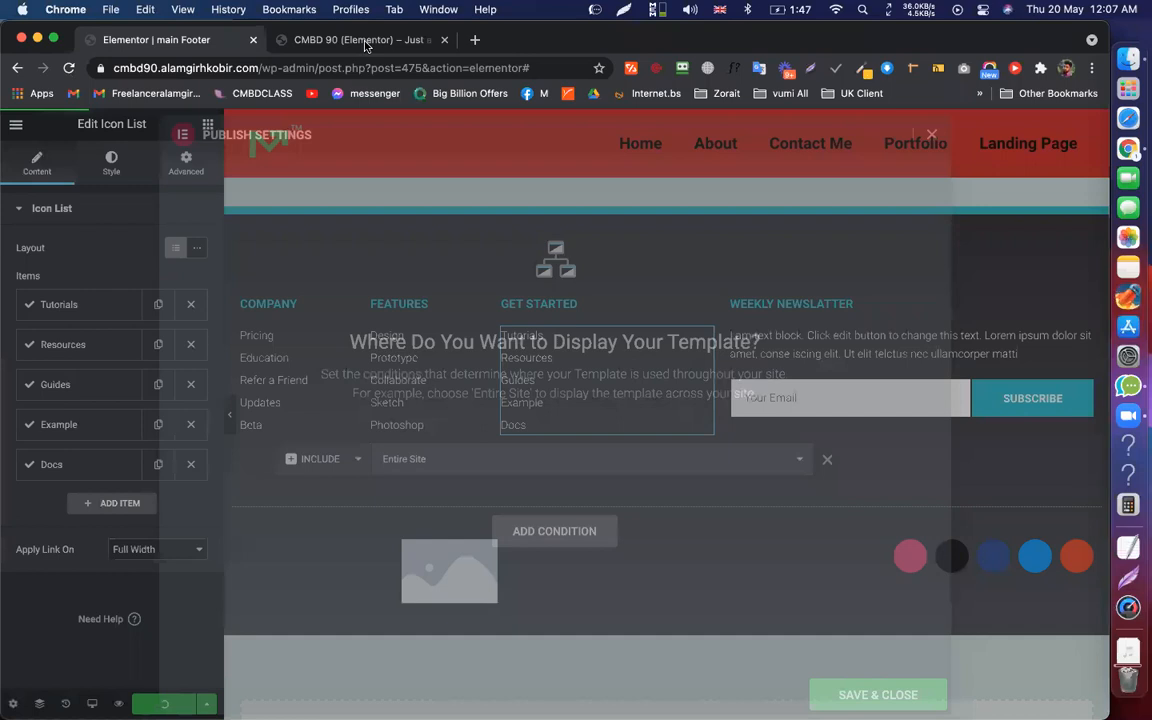
pyautogui.click(365, 42)
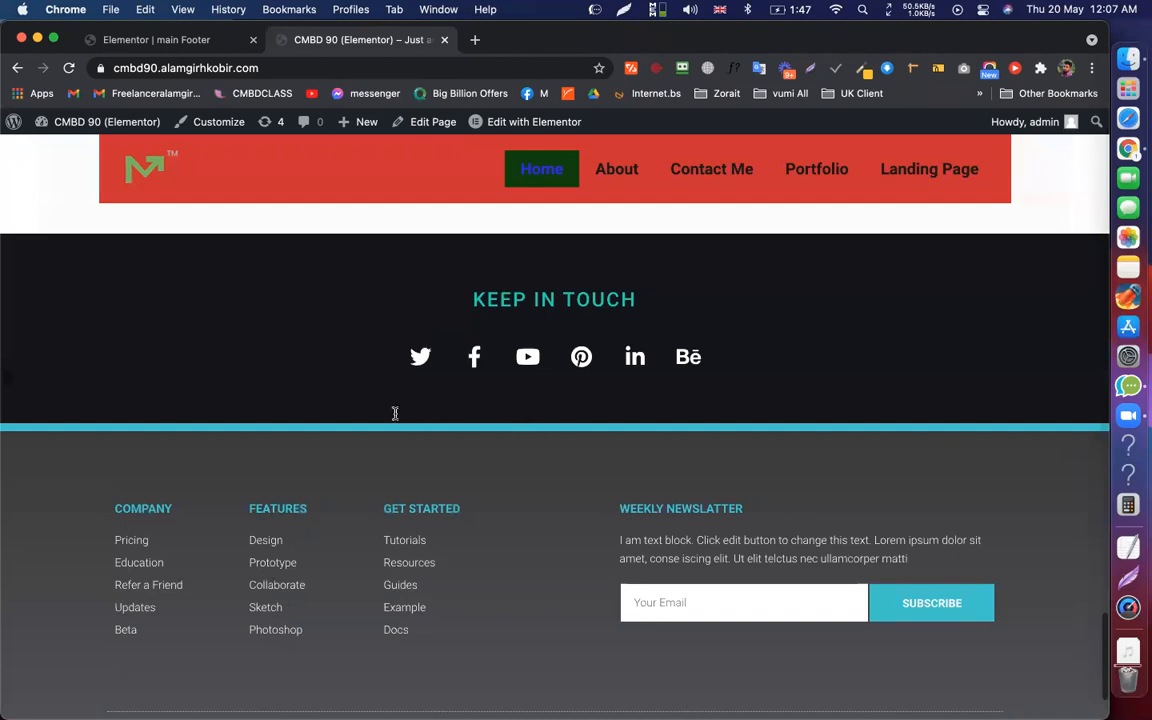
# Open the live Contact Me page and scroll through it to check the new footer
pyautogui.scroll(-3, 395, 413)
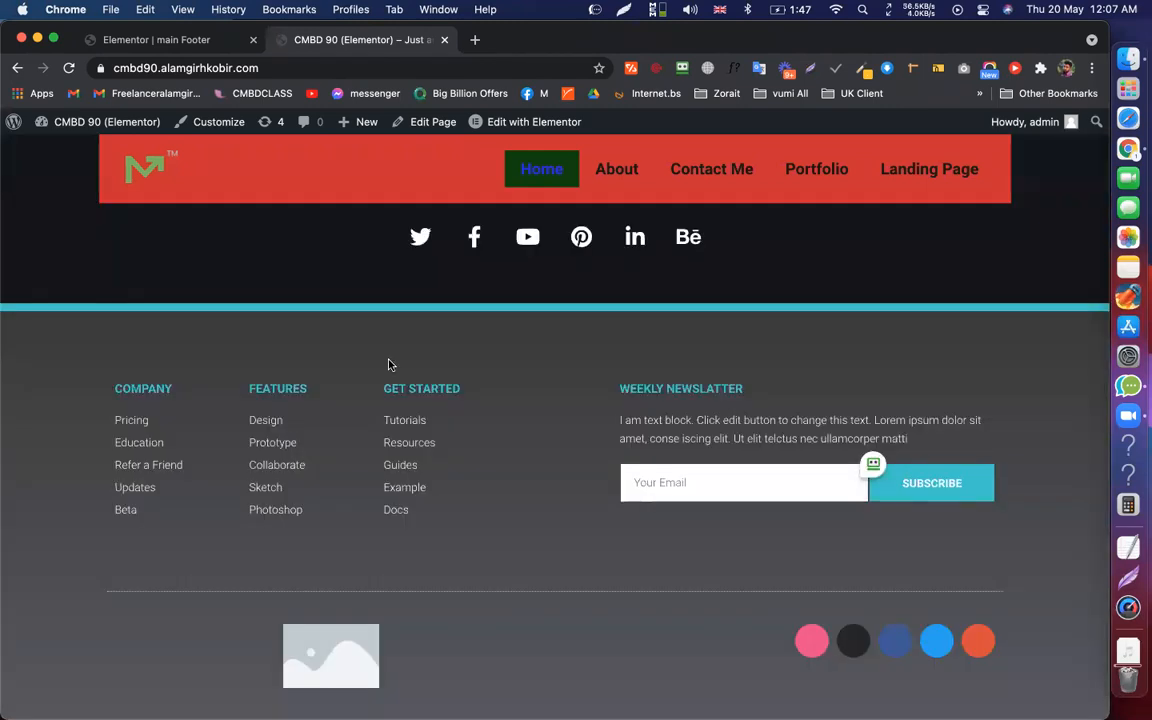
pyautogui.scroll(5, 390, 364)
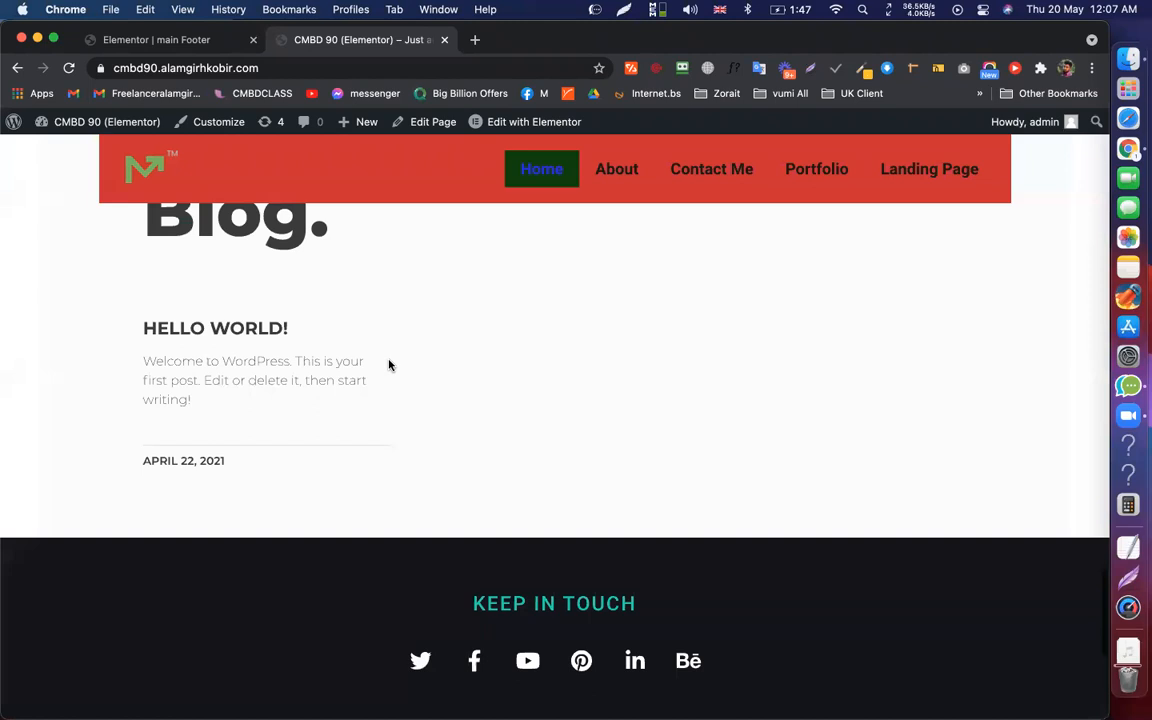
pyautogui.scroll(5, 390, 365)
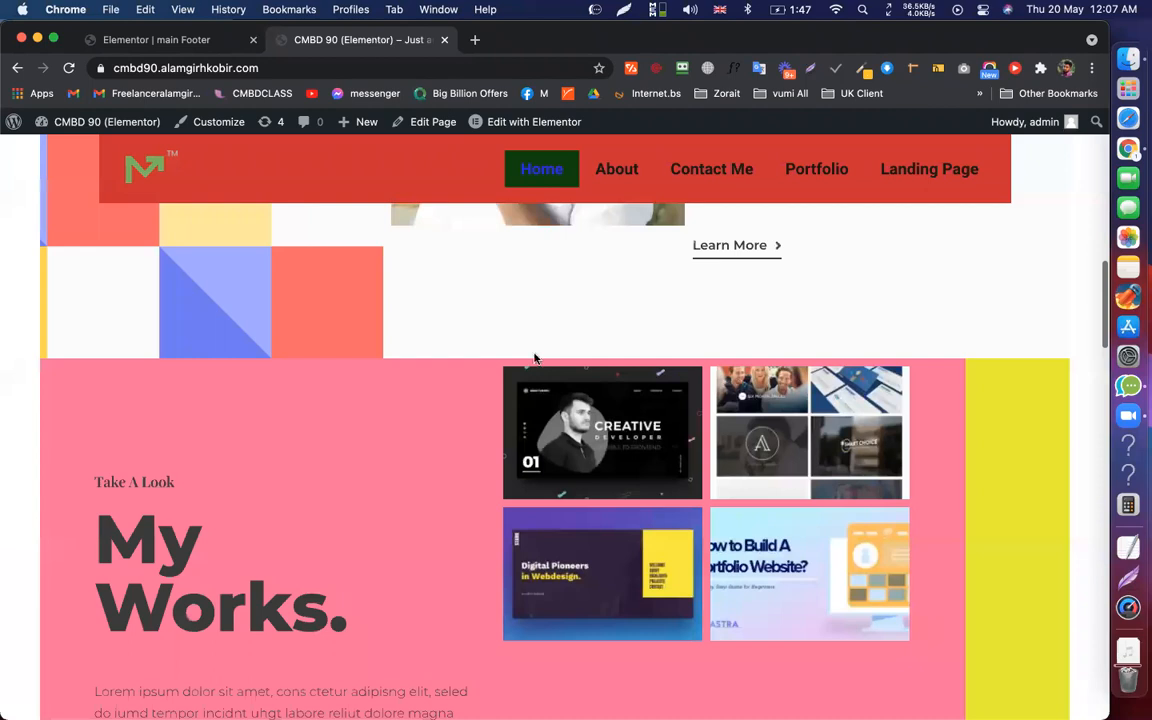
pyautogui.scroll(15, 540, 385)
pyautogui.click(711, 268)
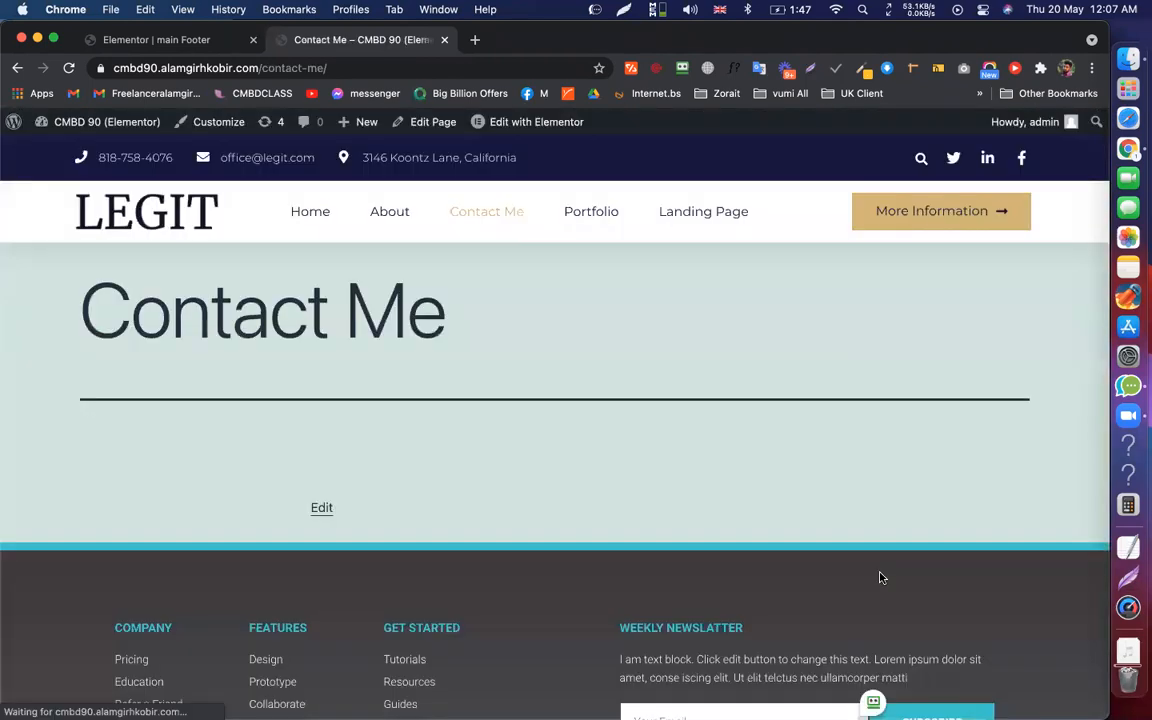
pyautogui.scroll(-4, 546, 378)
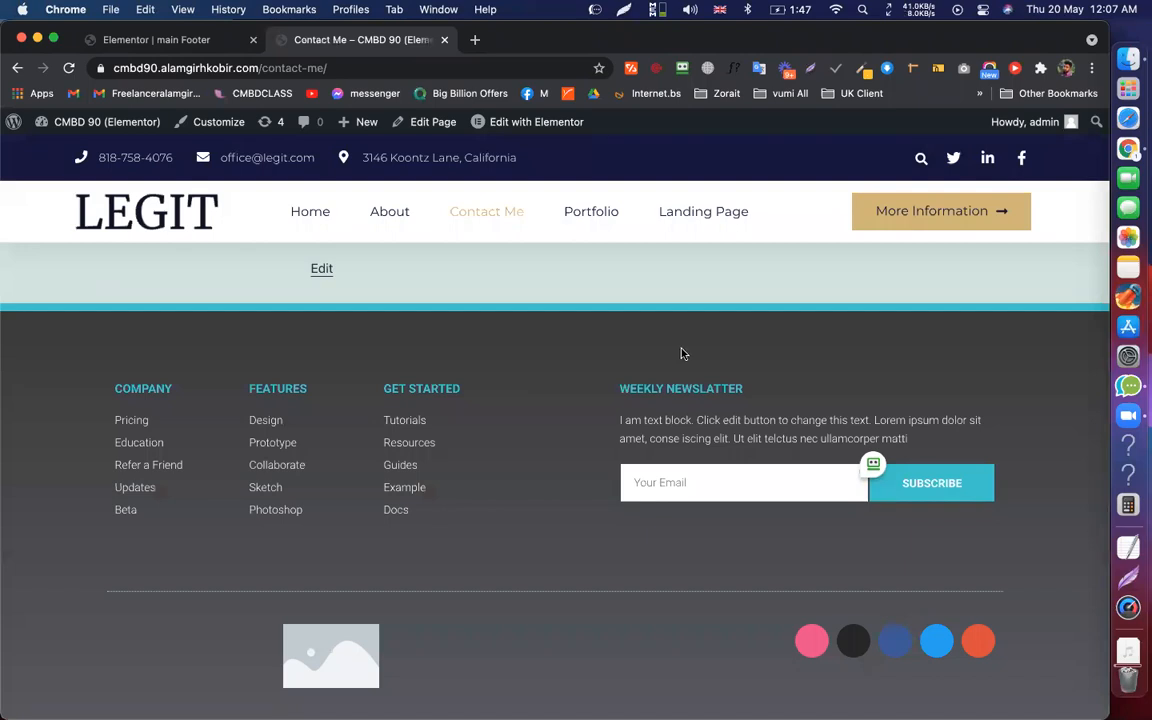
pyautogui.scroll(5, 681, 353)
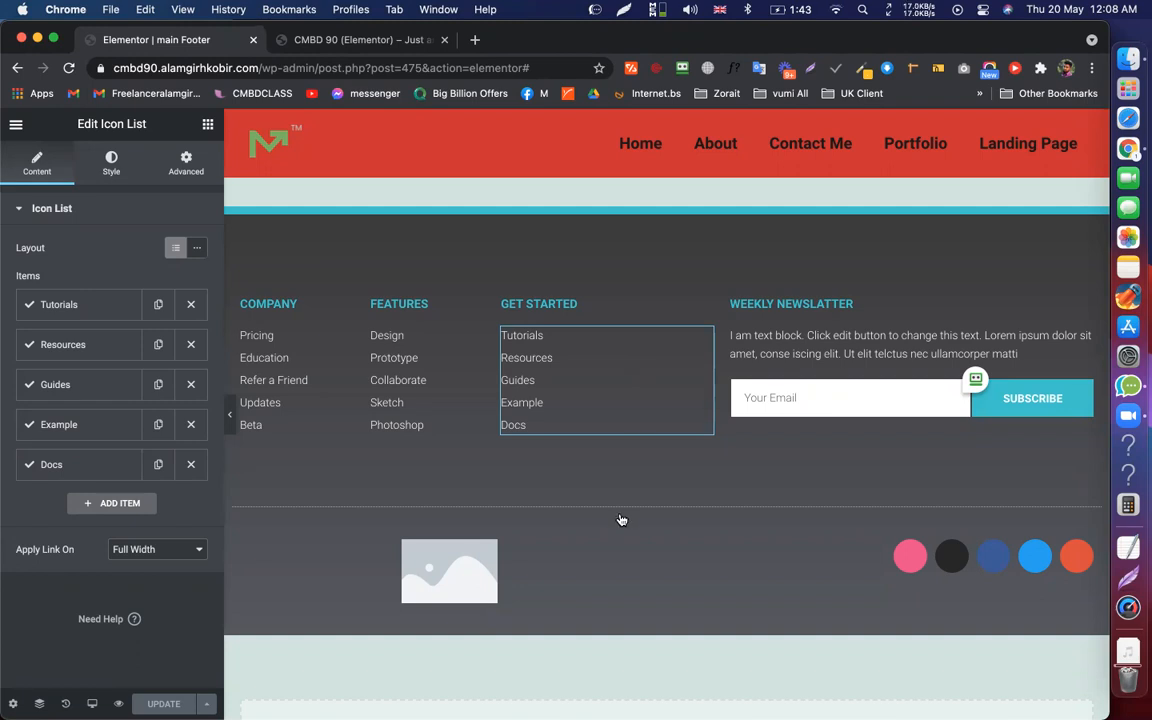
# Switch repeatedly between the main Footer editor and the other tab, ending on the About page tab
pyautogui.scroll(-2, 620, 520)
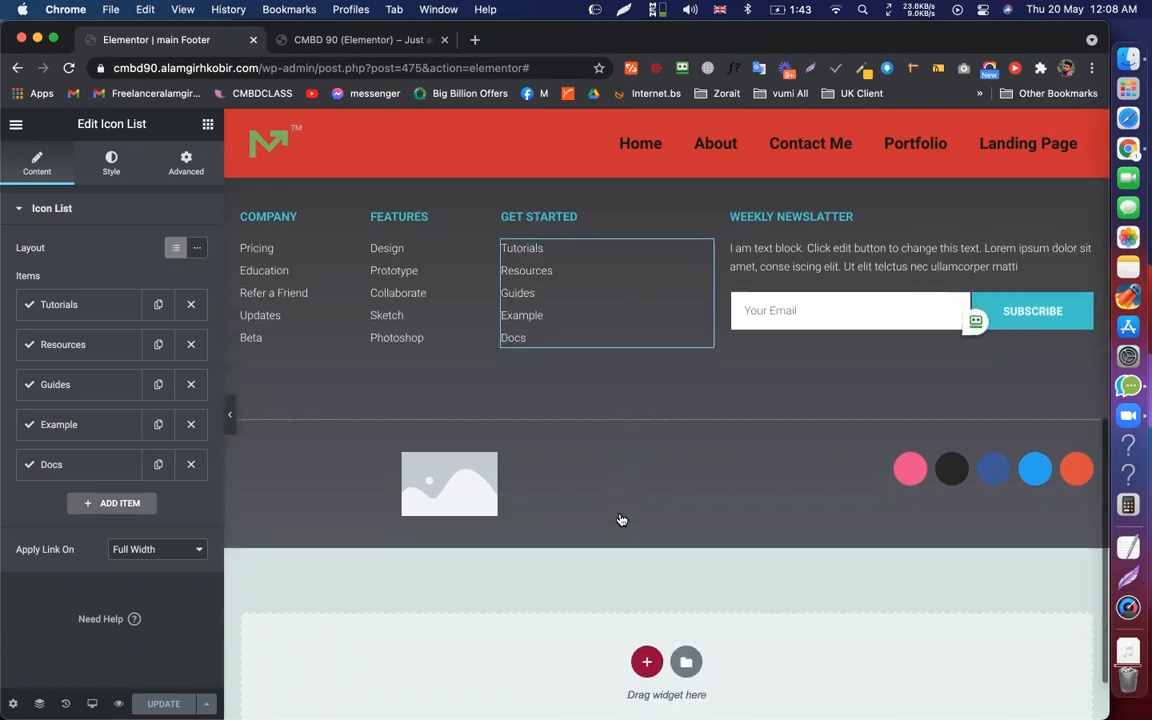
pyautogui.scroll(5, 620, 520)
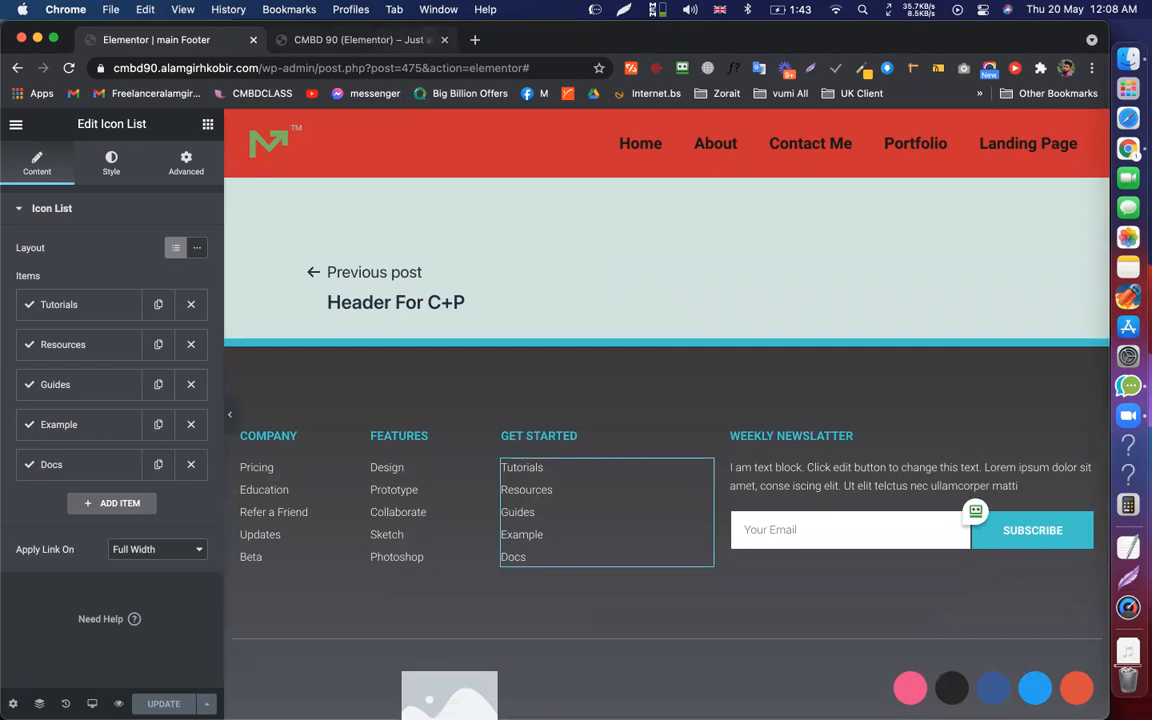
pyautogui.hotkey('ctrl', 'Tab')
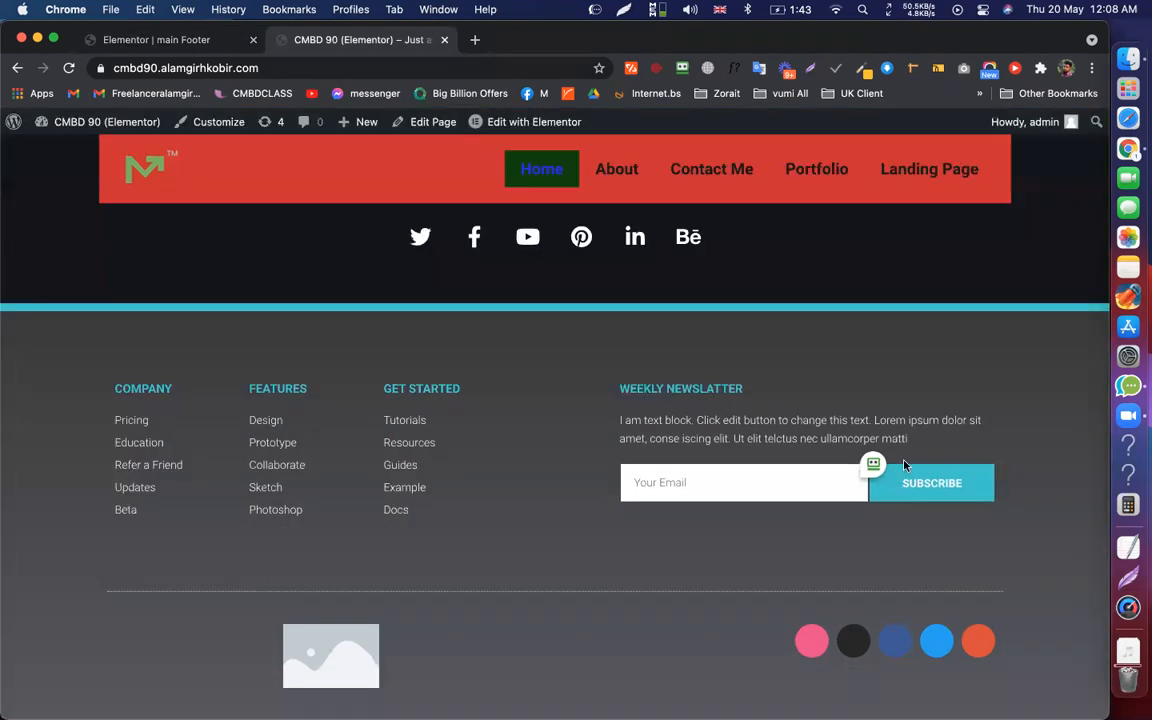
pyautogui.hotkey('ctrl', 'Tab')
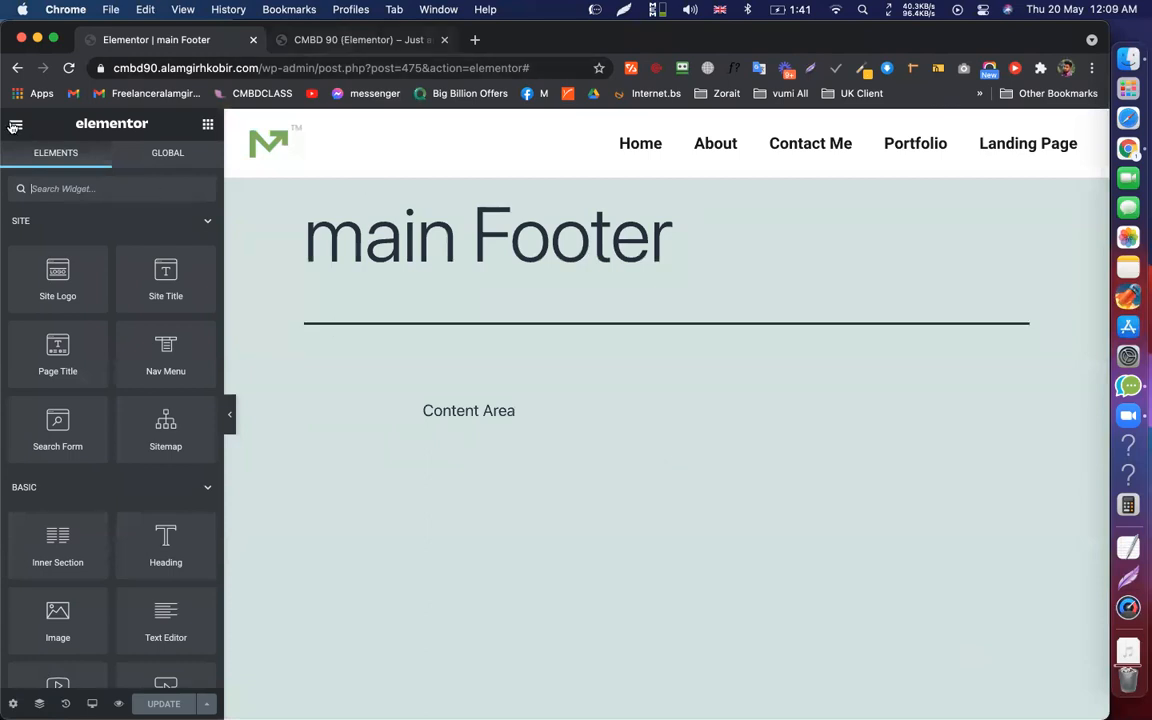
pyautogui.click(362, 41)
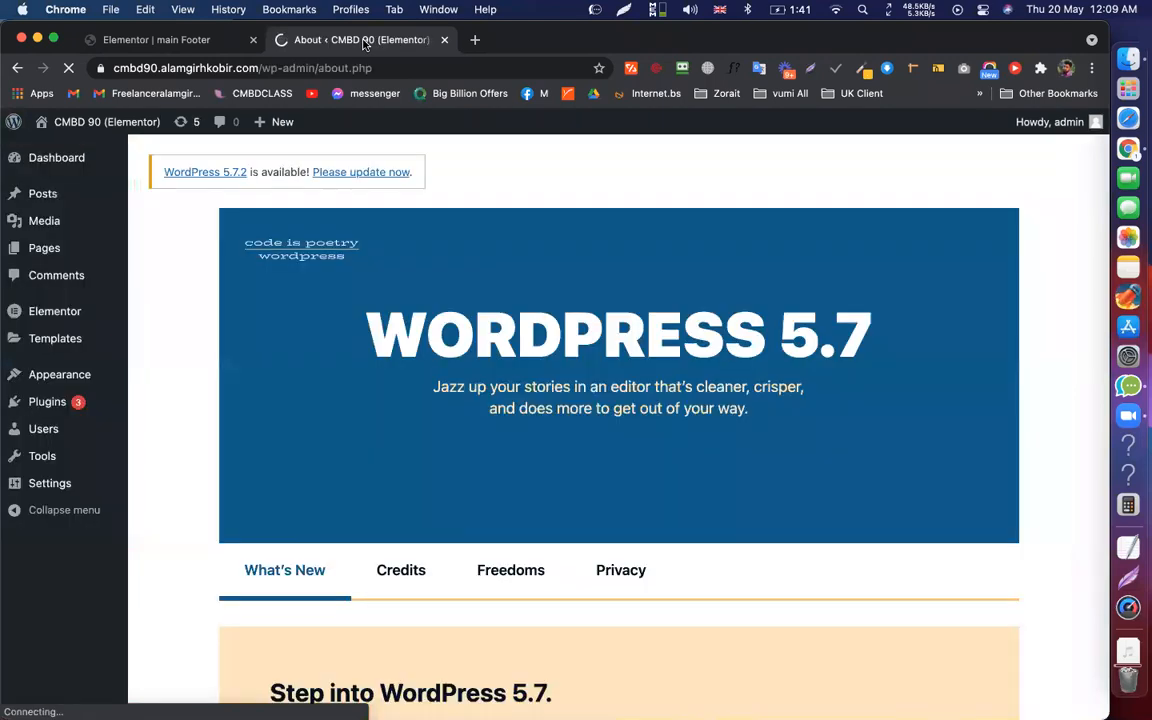
pyautogui.click(190, 40)
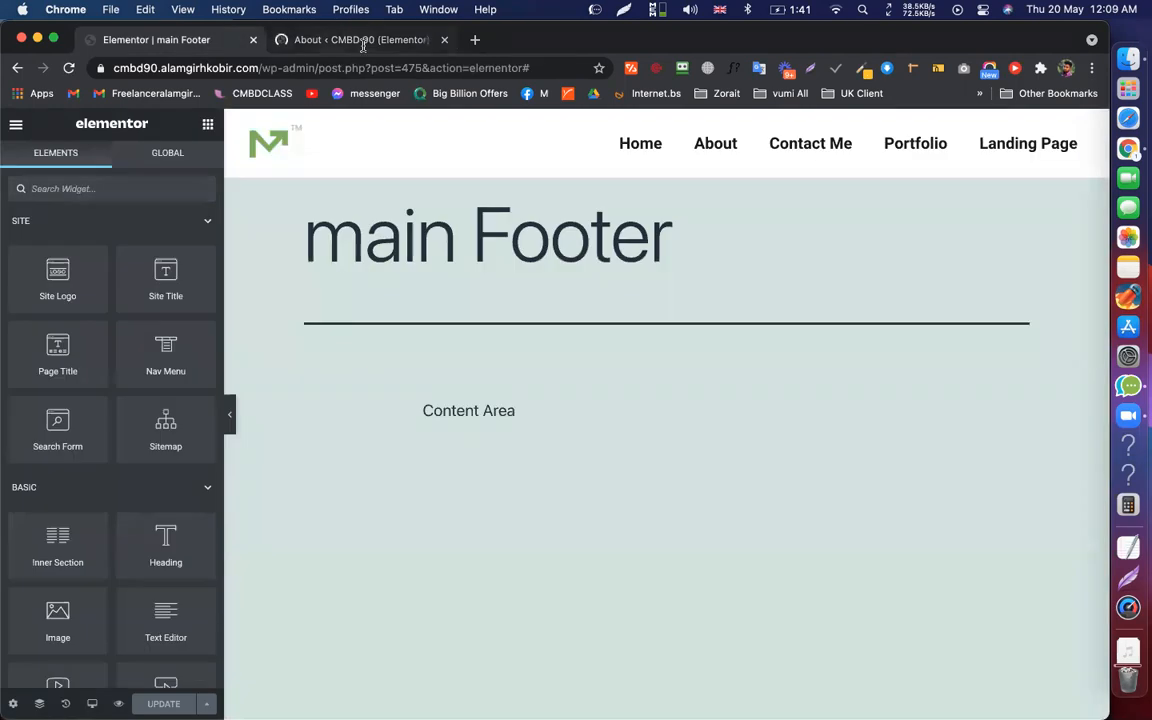
pyautogui.click(362, 40)
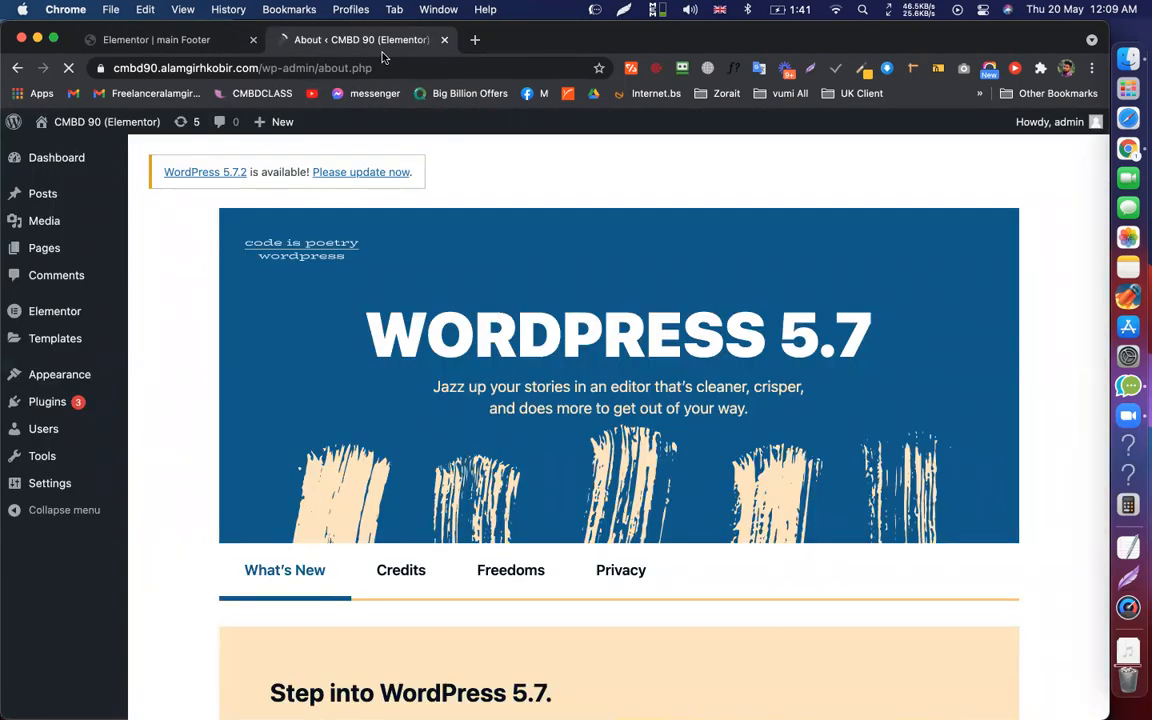
pyautogui.click(219, 42)
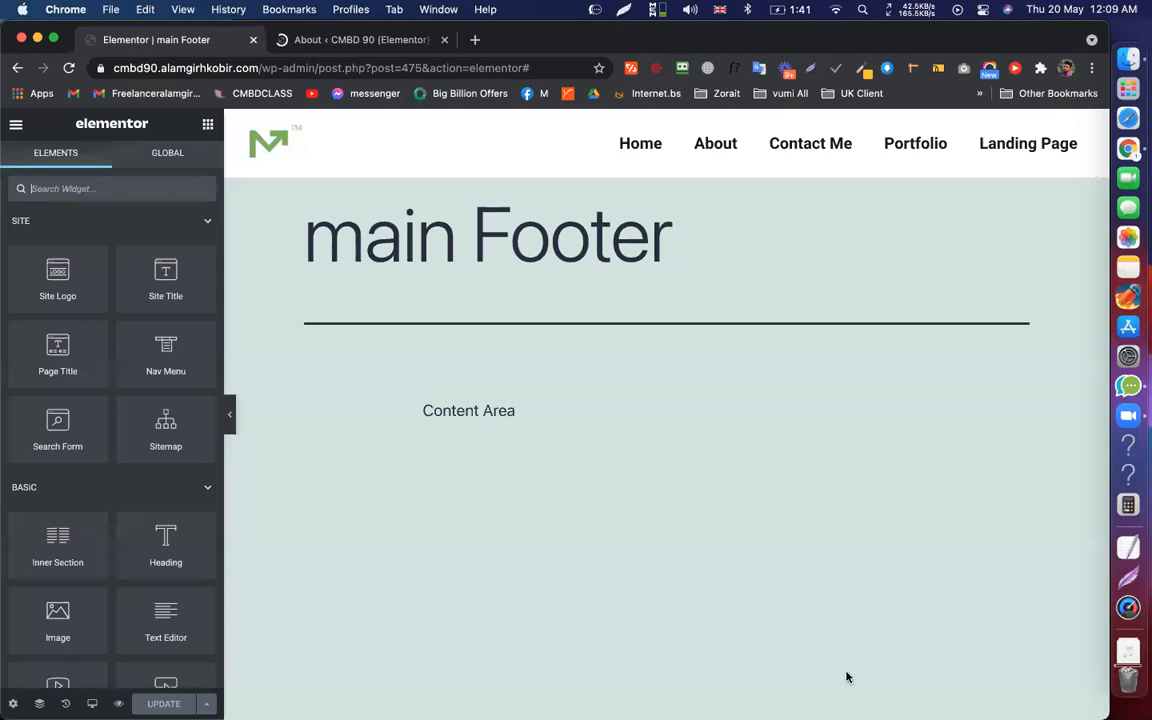
pyautogui.hotkey('ctrl', 'Tab')
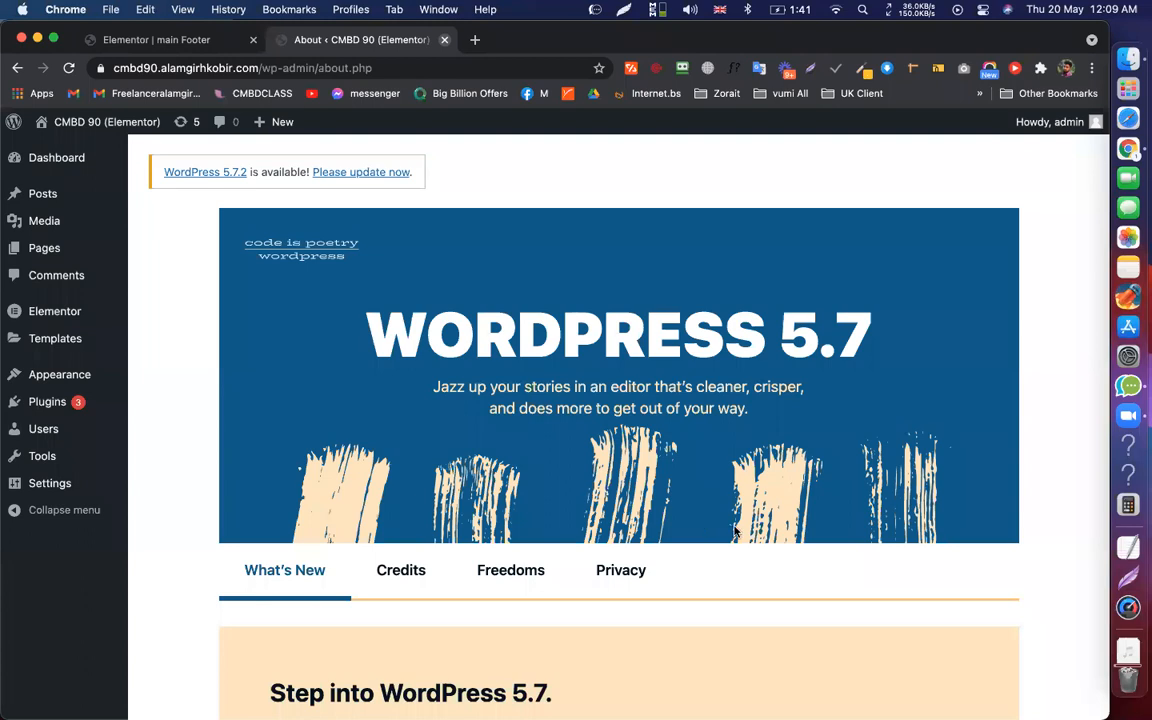
pyautogui.hotkey('ctrl', 'Tab')
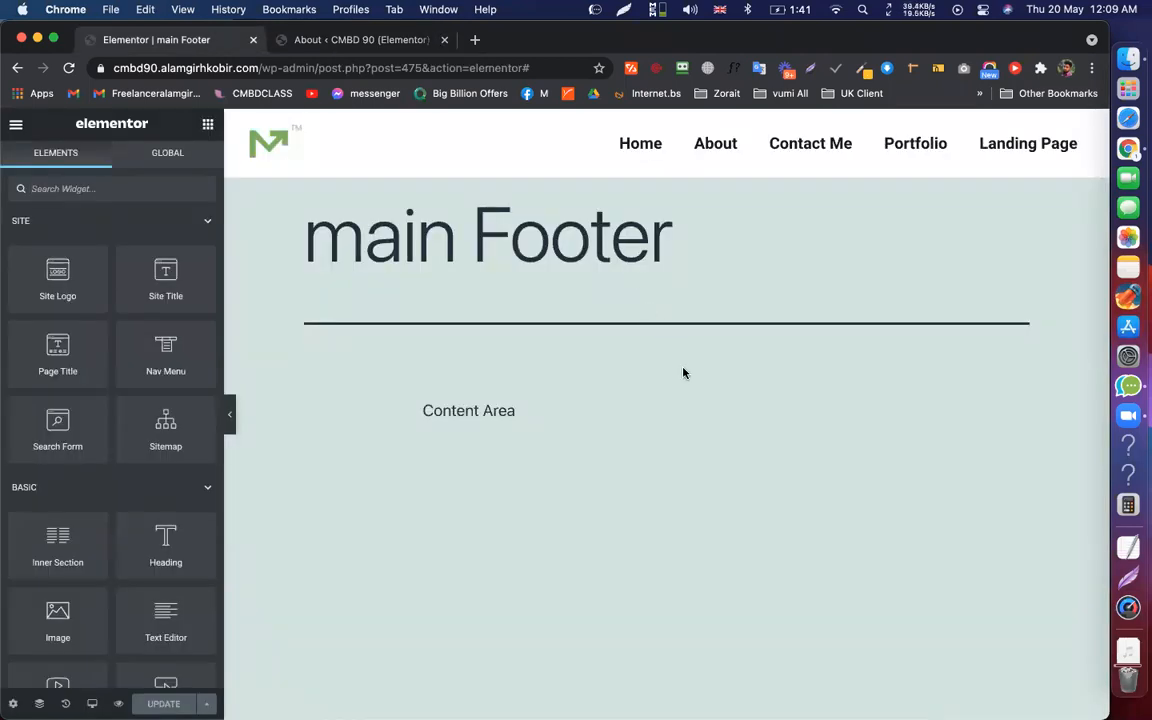
pyautogui.scroll(-5, 684, 373)
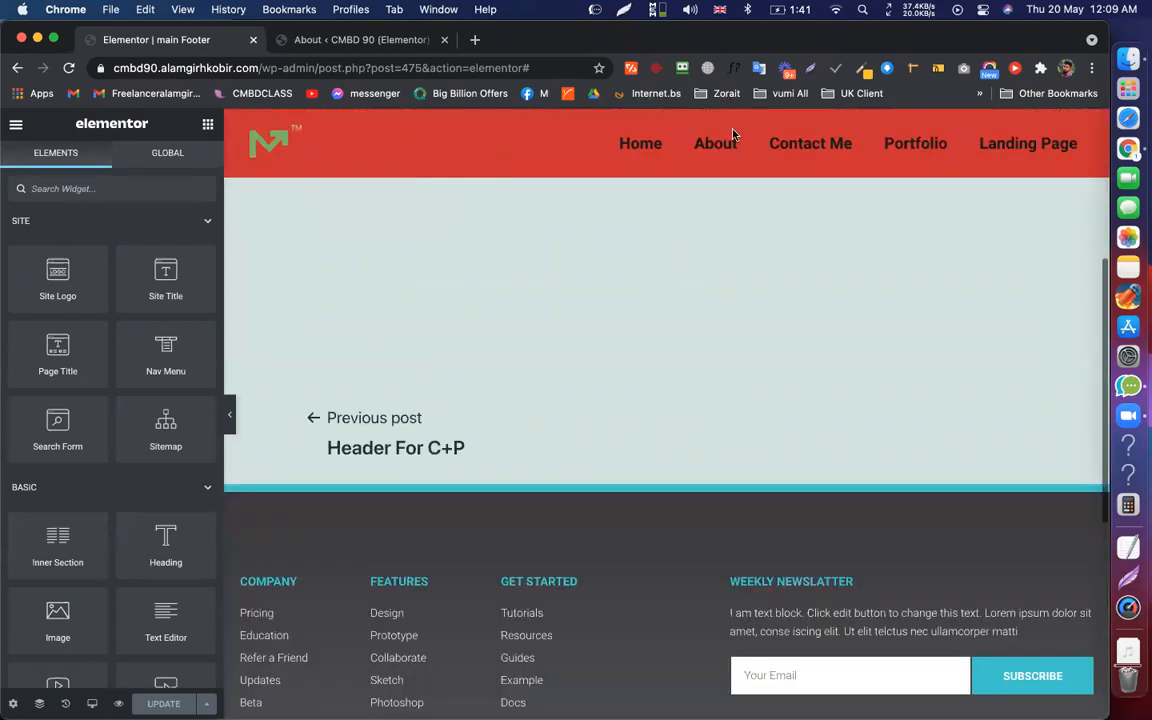
pyautogui.scroll(5, 700, 150)
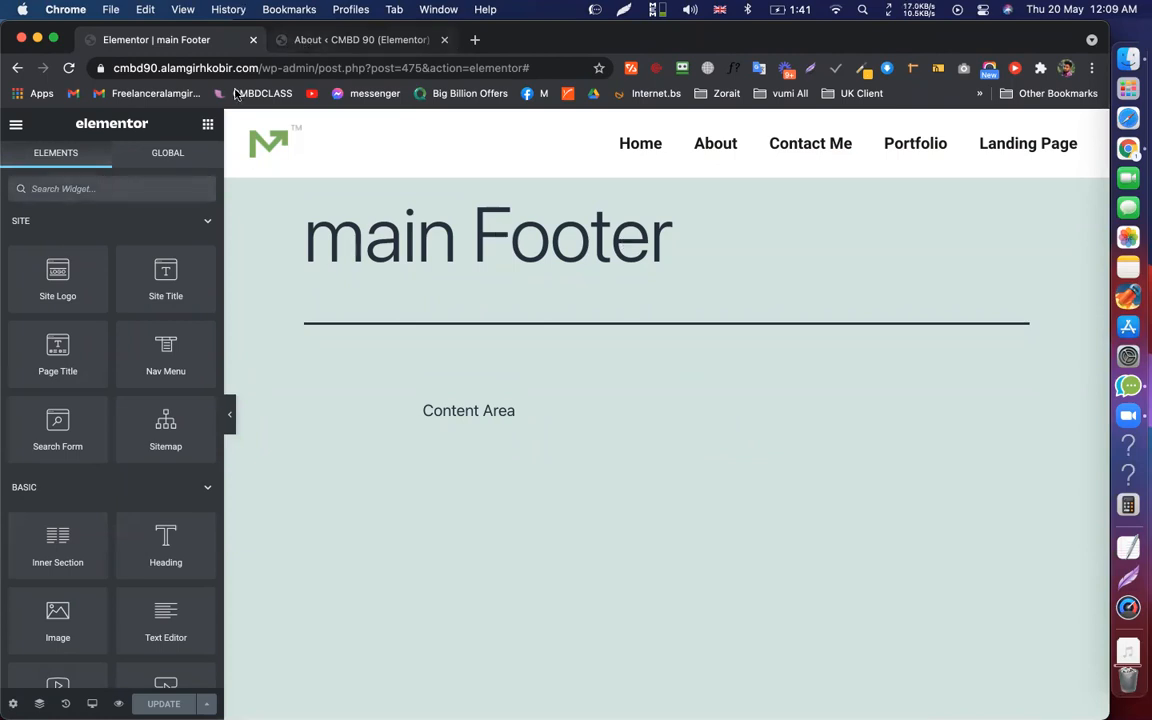
pyautogui.click(343, 41)
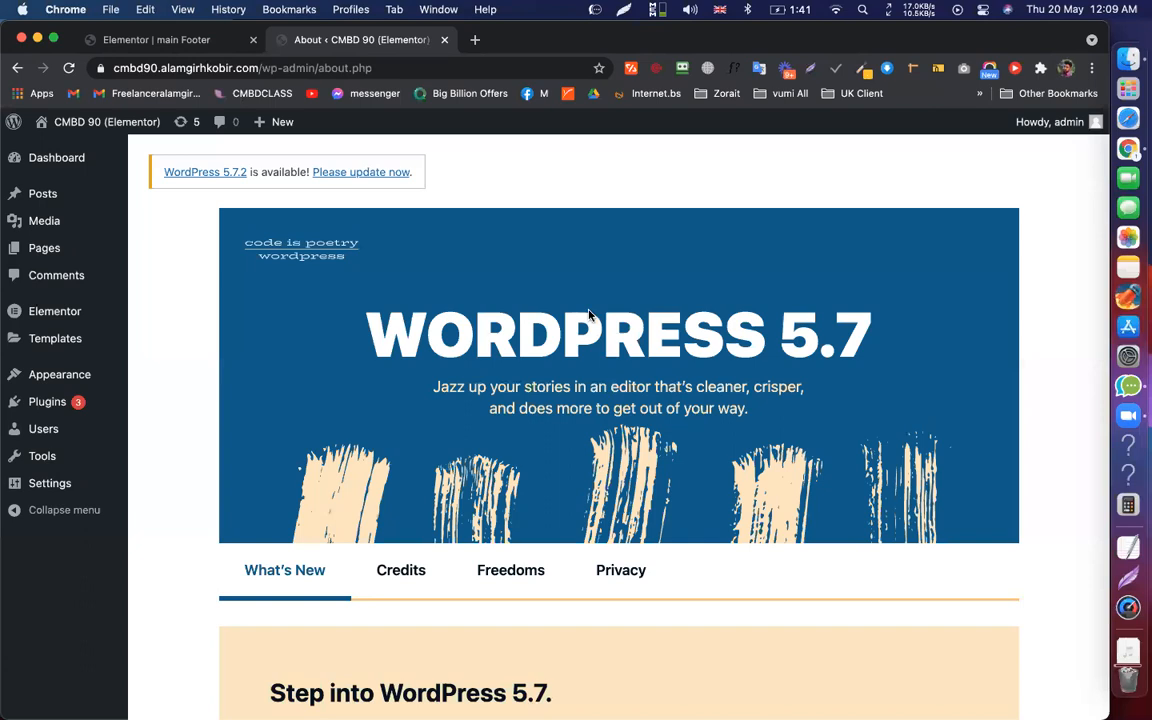
pyautogui.hotkey('ctrl', 'shift', 'Tab')
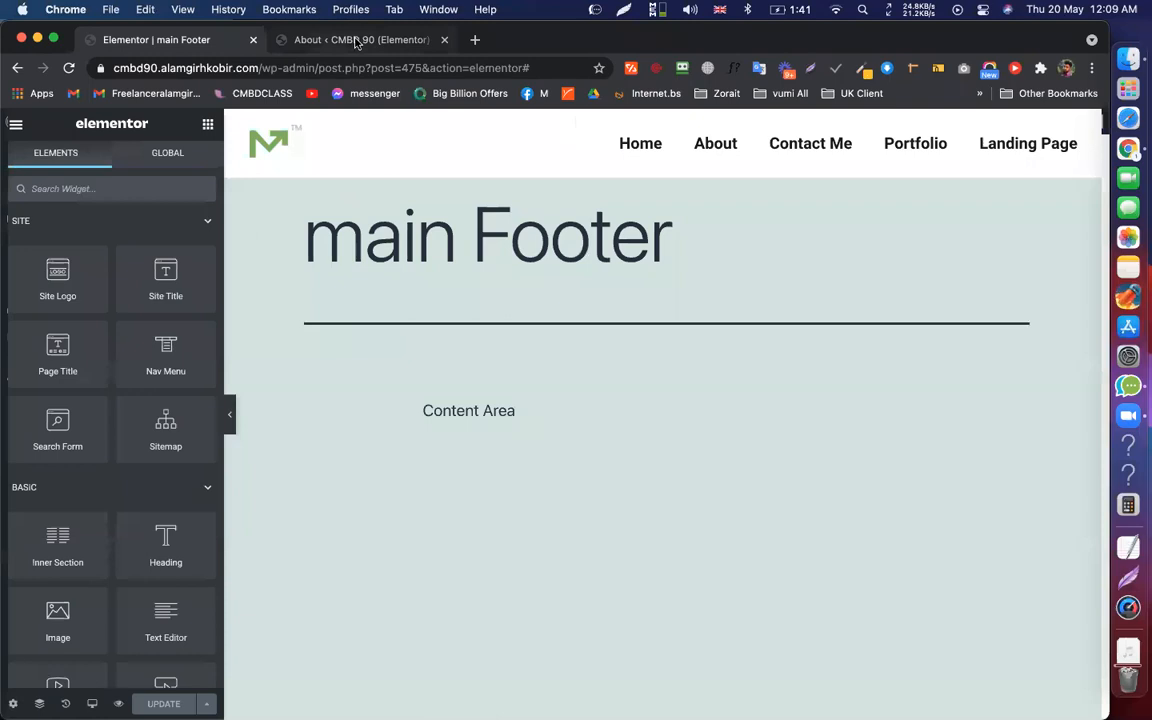
pyautogui.click(325, 40)
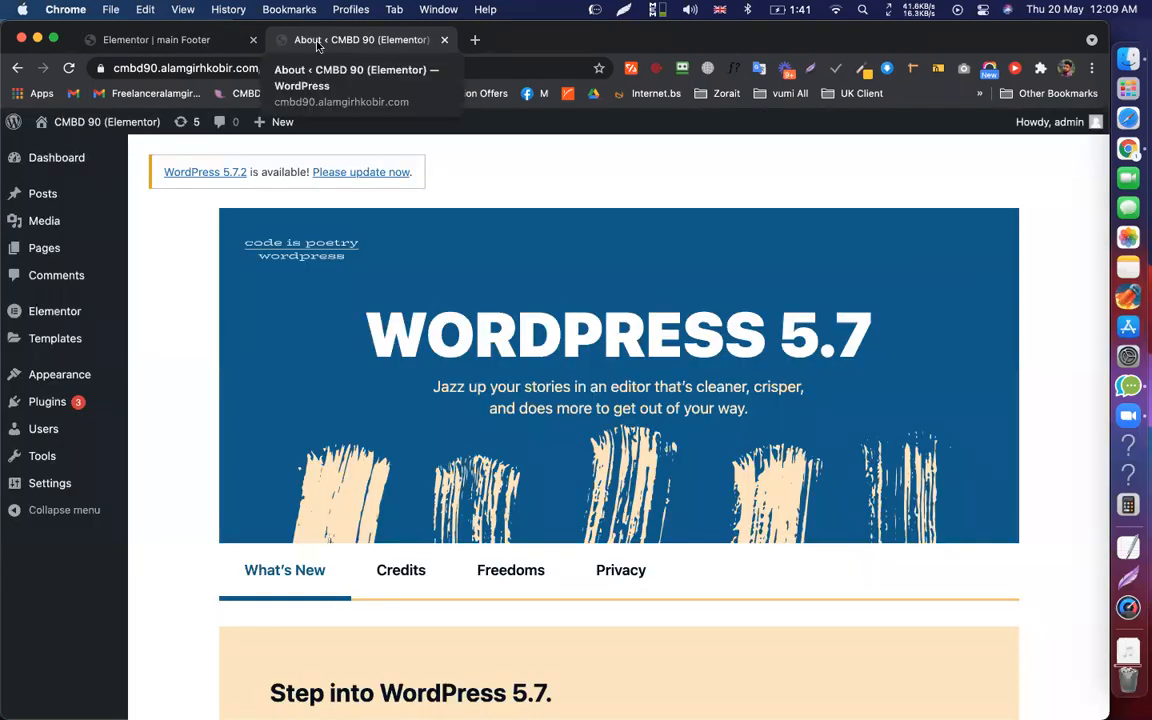
# Visit the live site's Contact Me, Portfolio and About pages, then return to the footer editor
pyautogui.moveTo(64, 122)
pyautogui.click(62, 150)
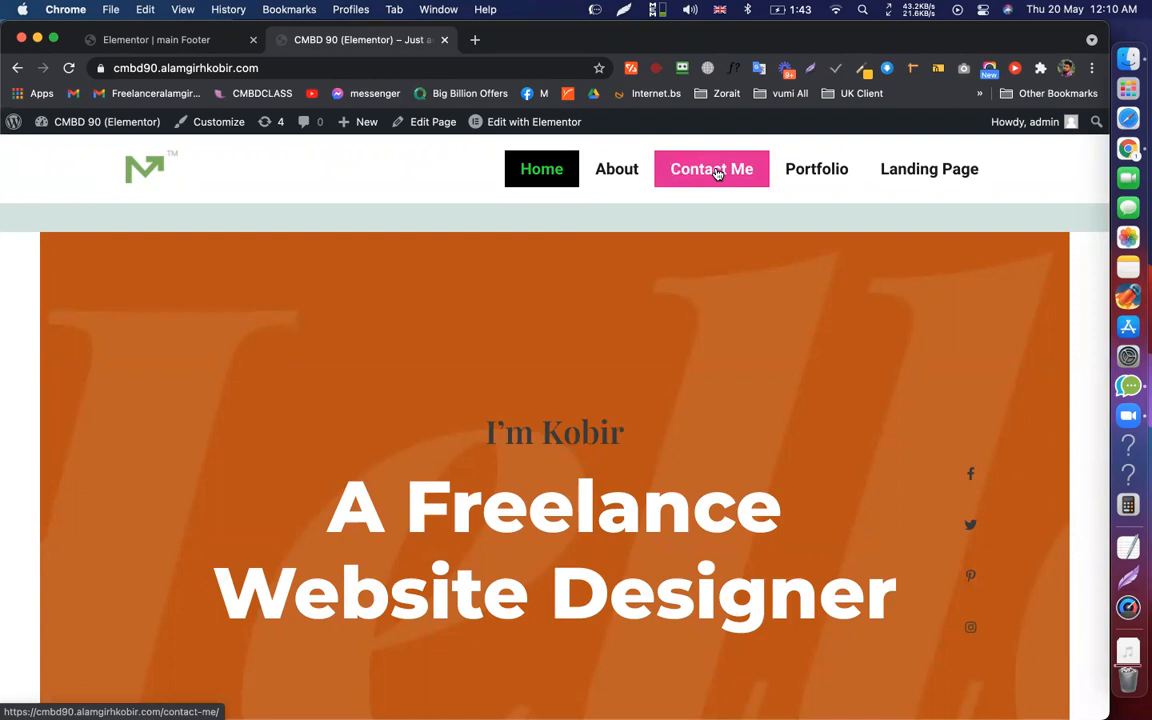
pyautogui.click(680, 182)
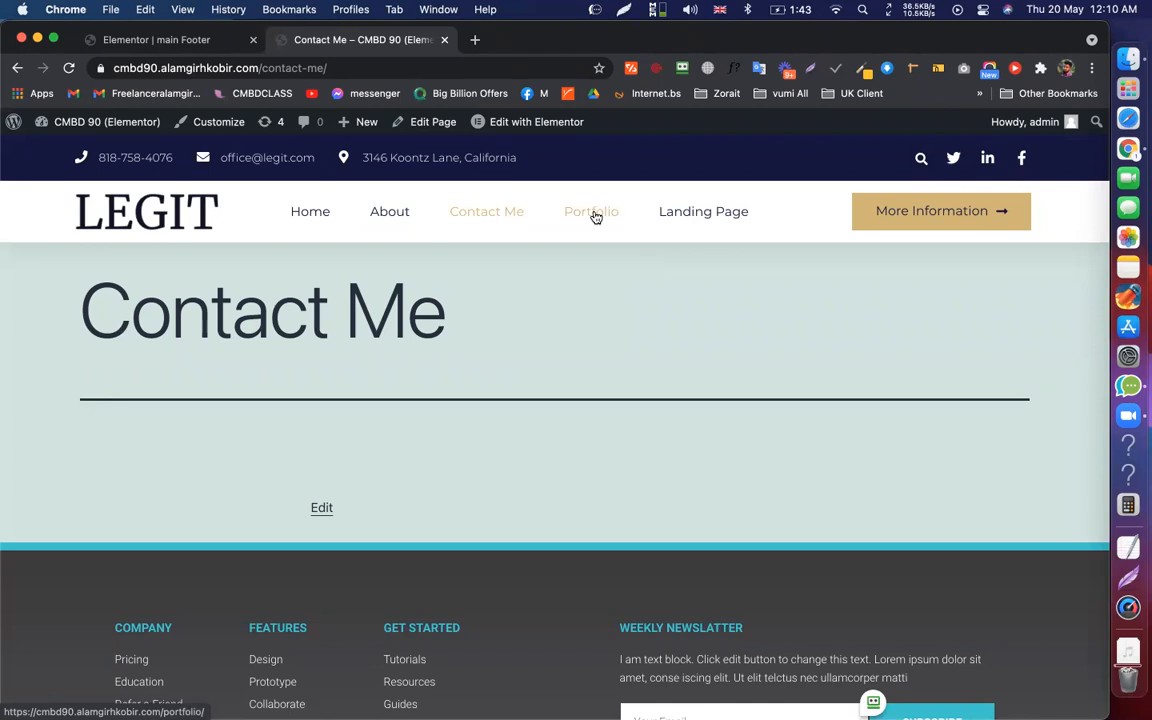
pyautogui.click(595, 217)
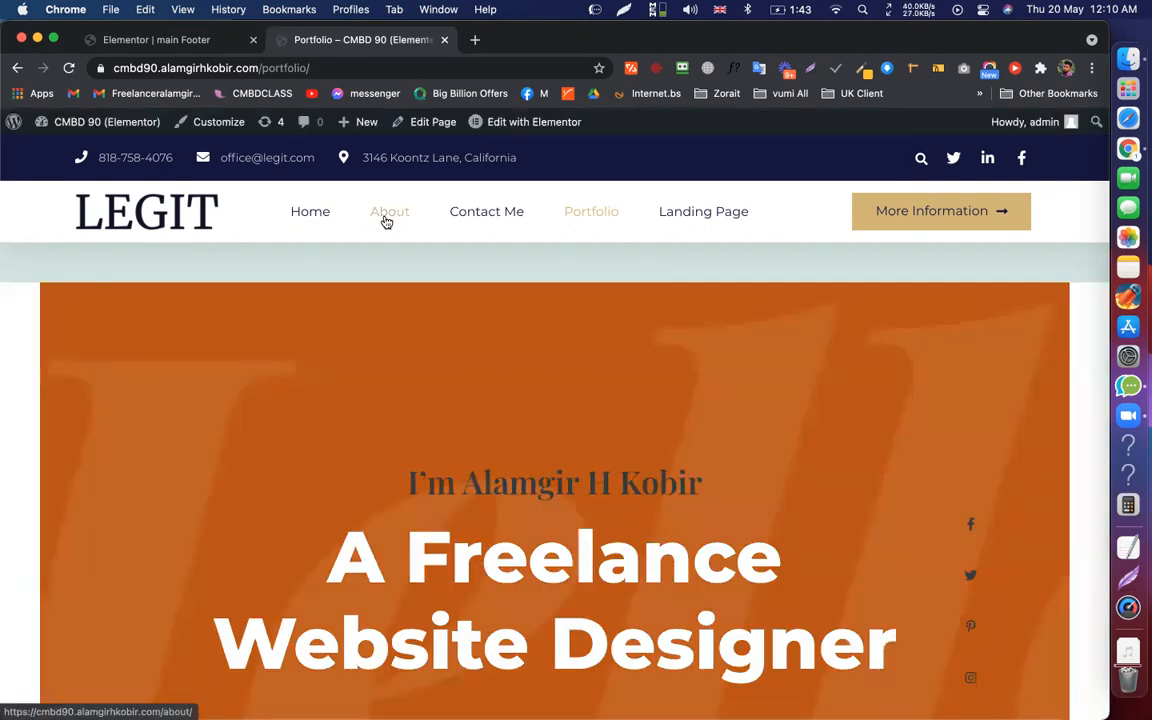
pyautogui.click(386, 216)
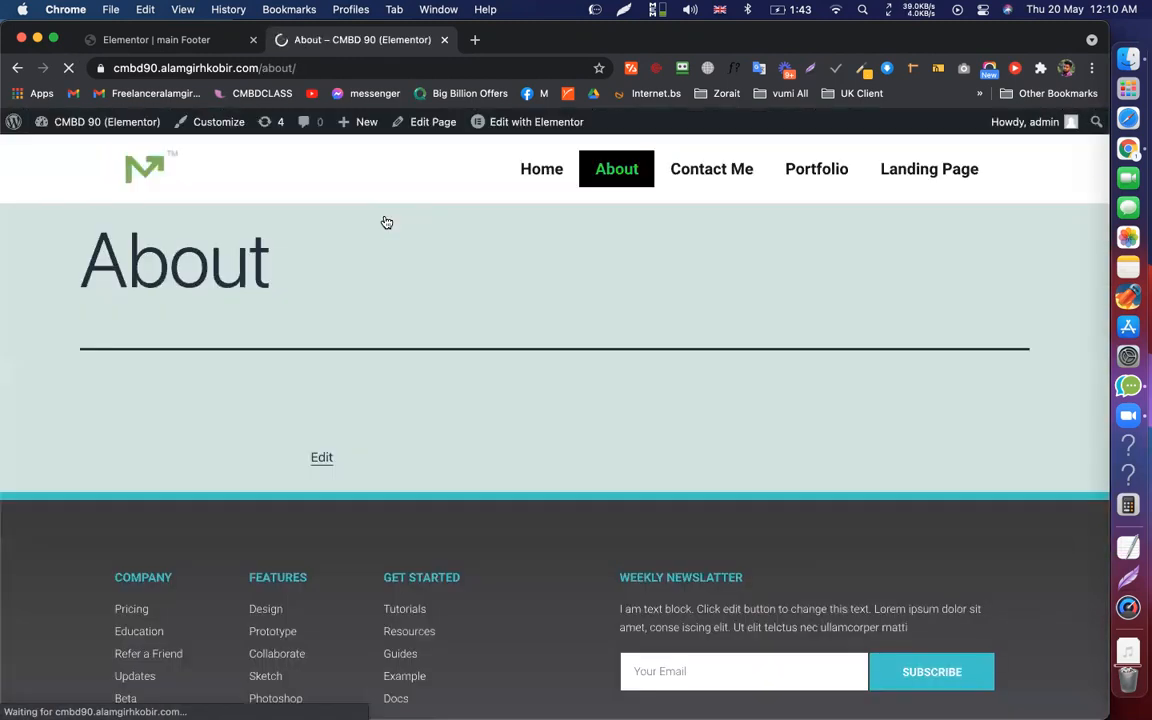
pyautogui.click(200, 40)
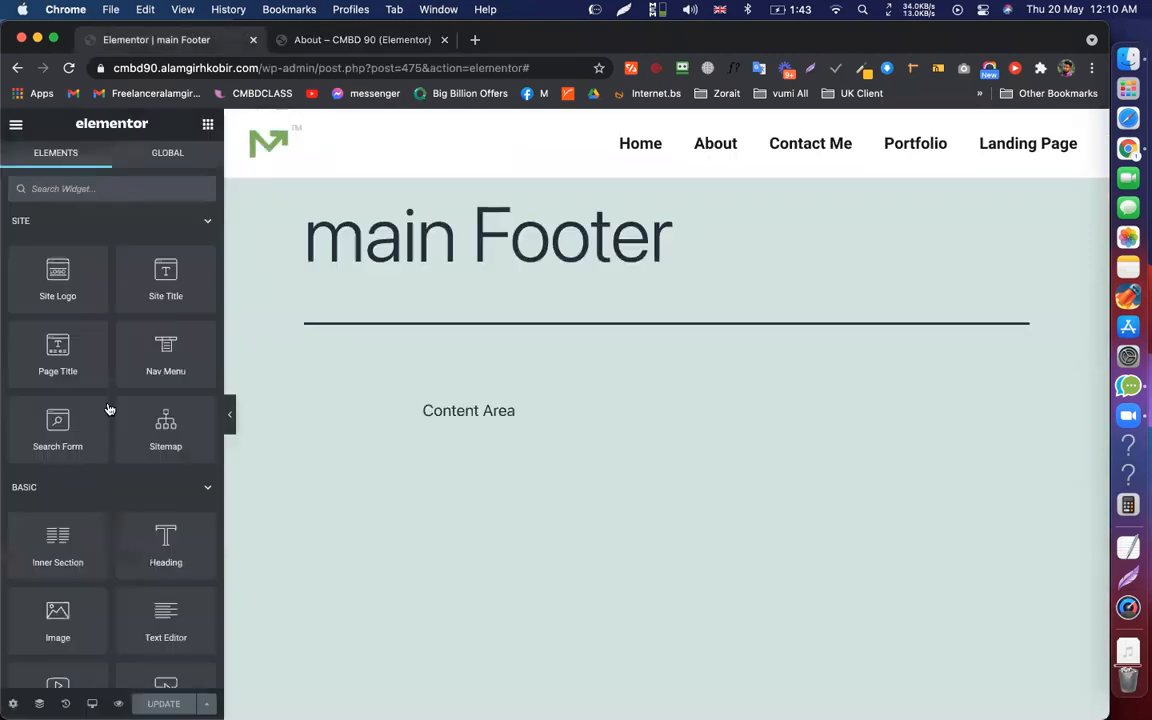
pyautogui.click(16, 124)
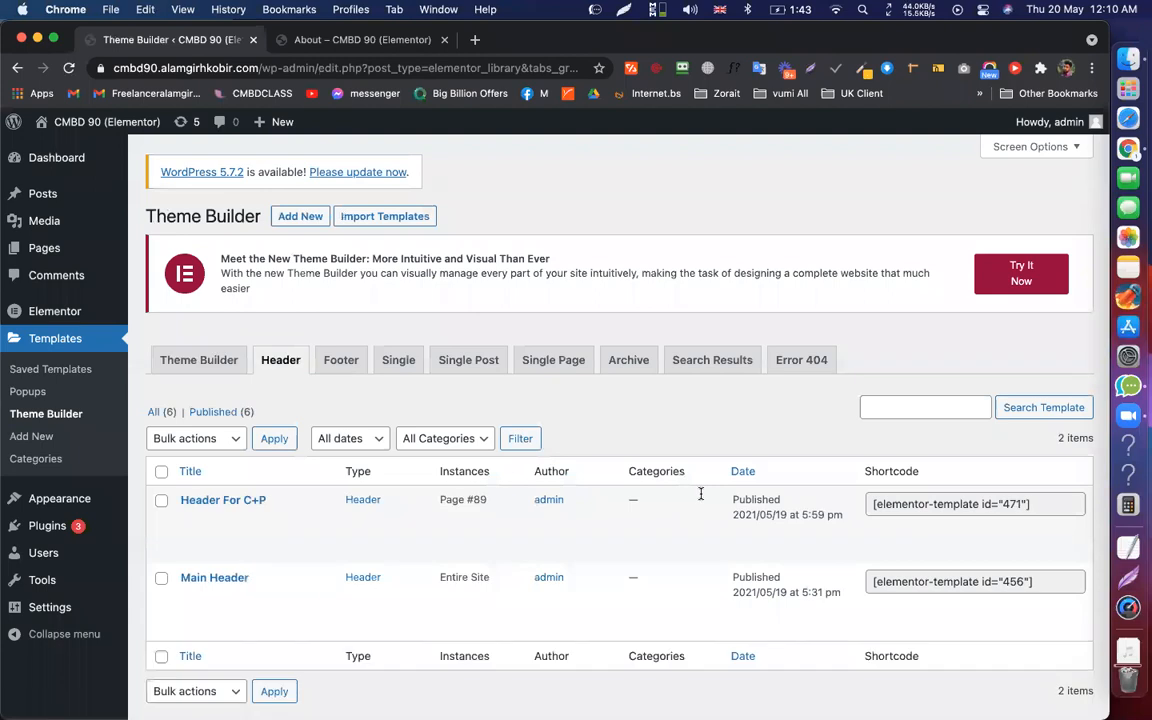
# Create a Header template named 'Header for' followed by the client's name
pyautogui.write('H')
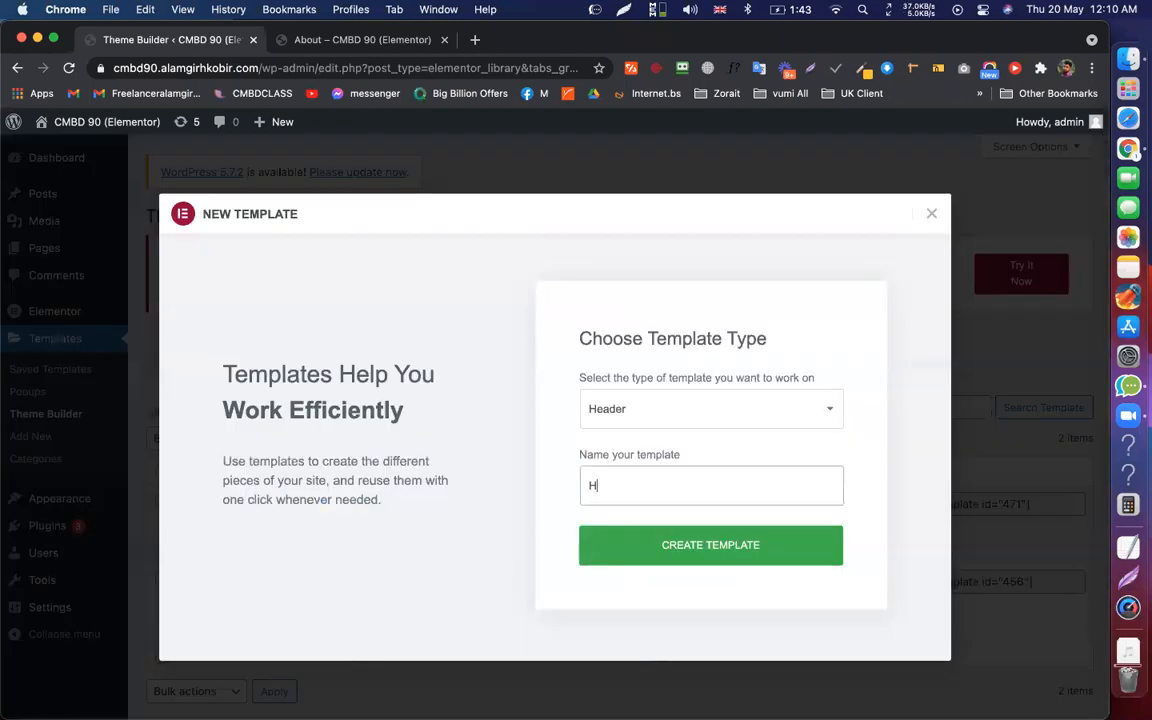
pyautogui.write('eader for')
pyautogui.write('Ibrahim')
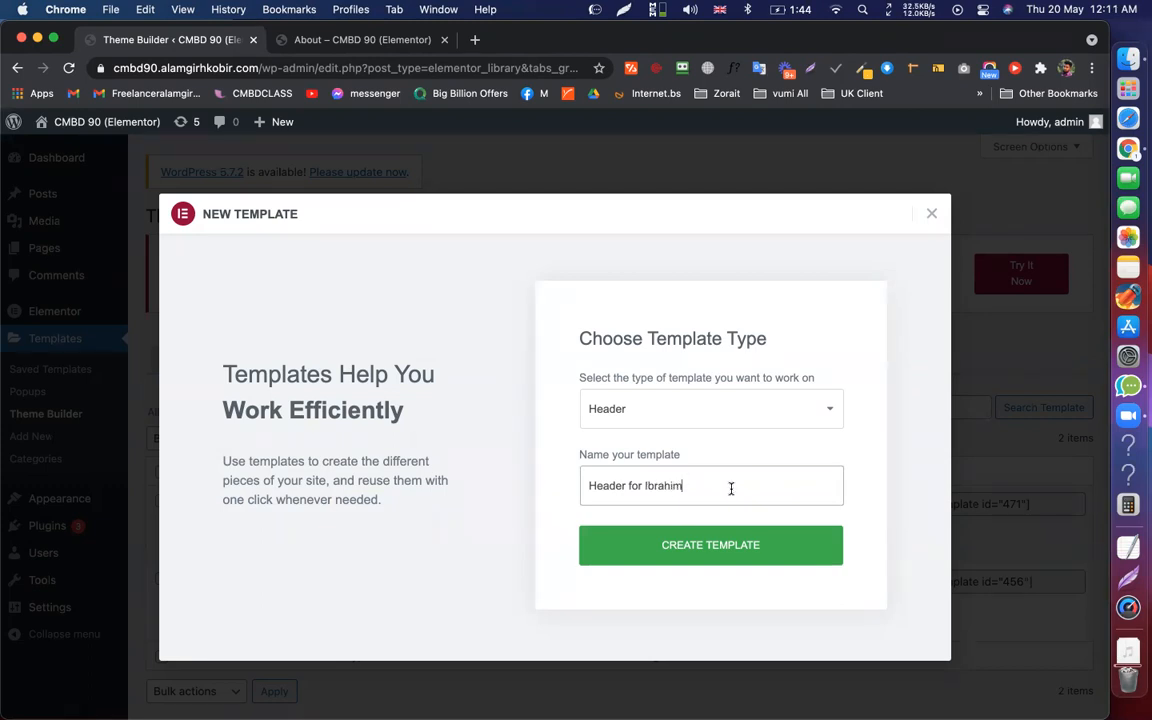
pyautogui.click(733, 553)
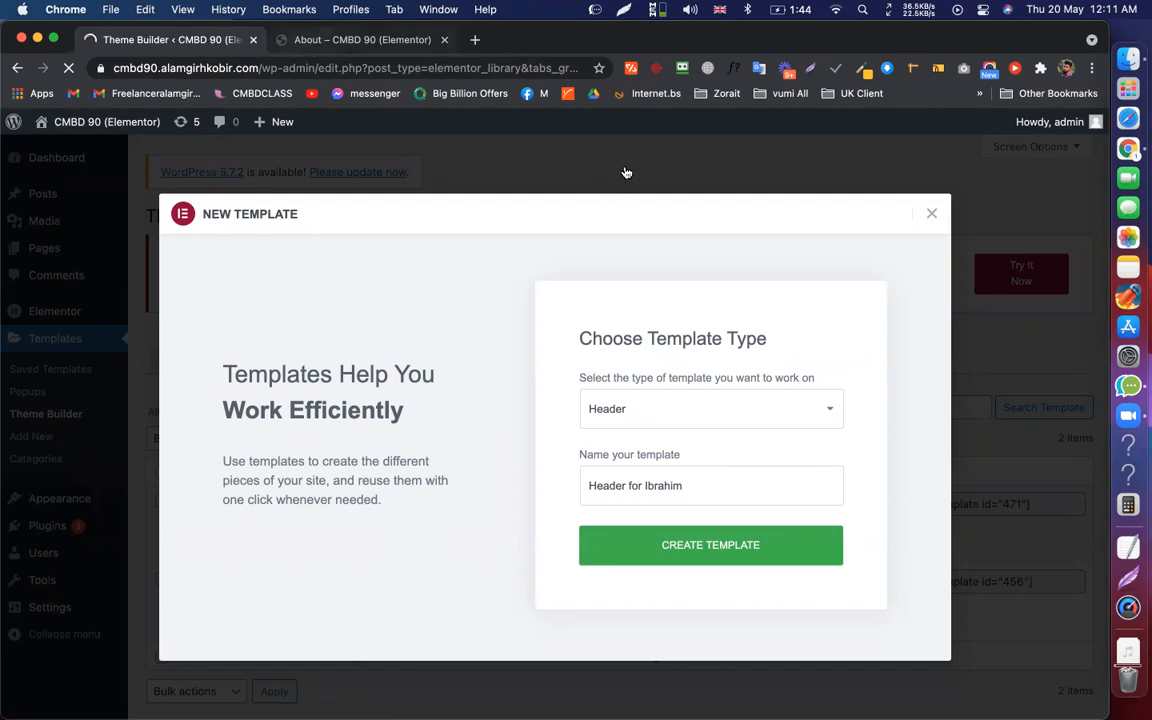
pyautogui.click(362, 41)
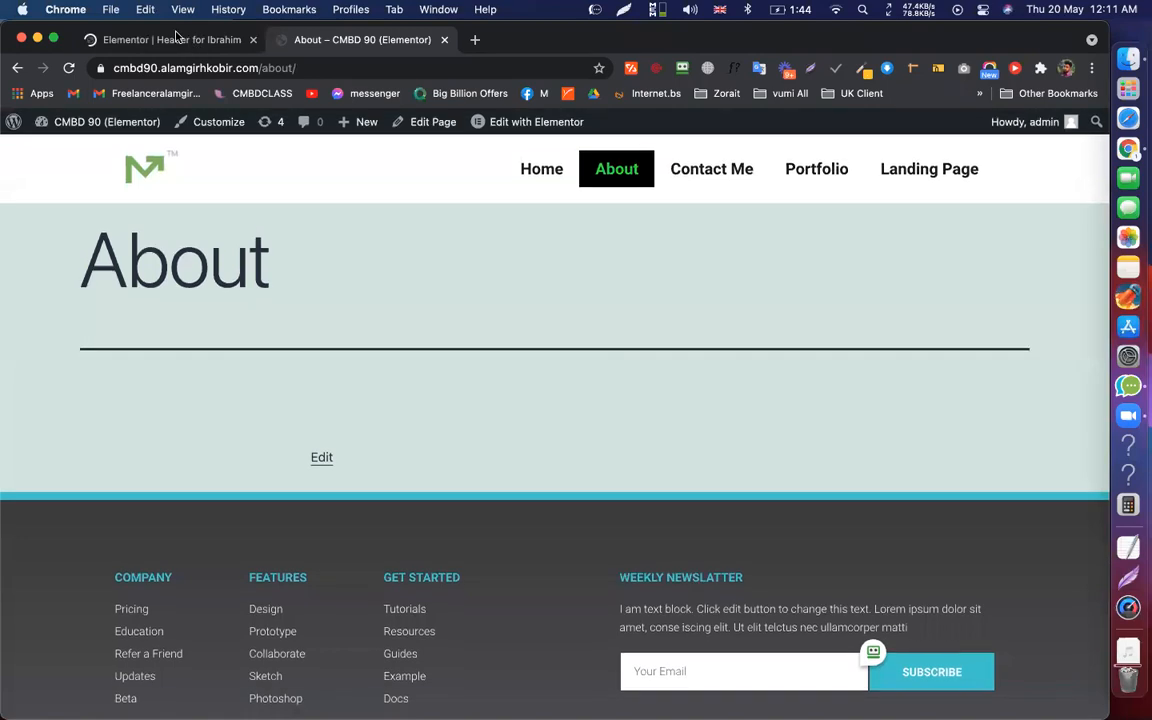
# Open the new header template's editor tab and close the Elementor template library
pyautogui.click(248, 50)
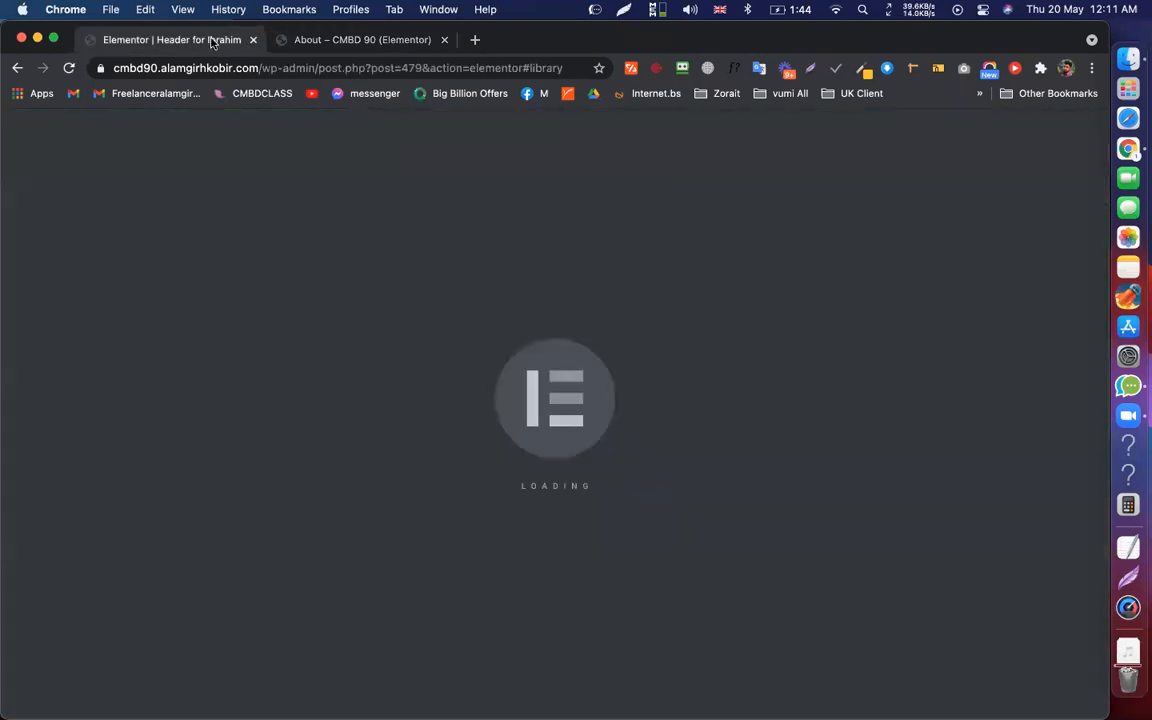
pyautogui.click(345, 41)
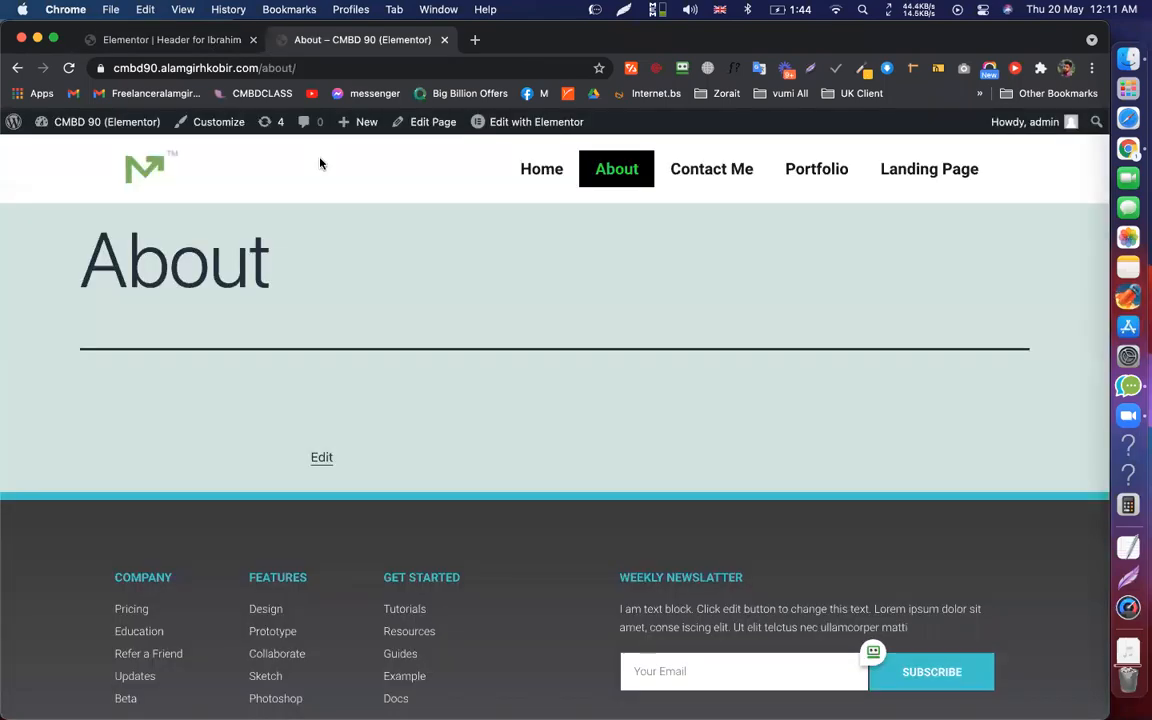
pyautogui.click(215, 41)
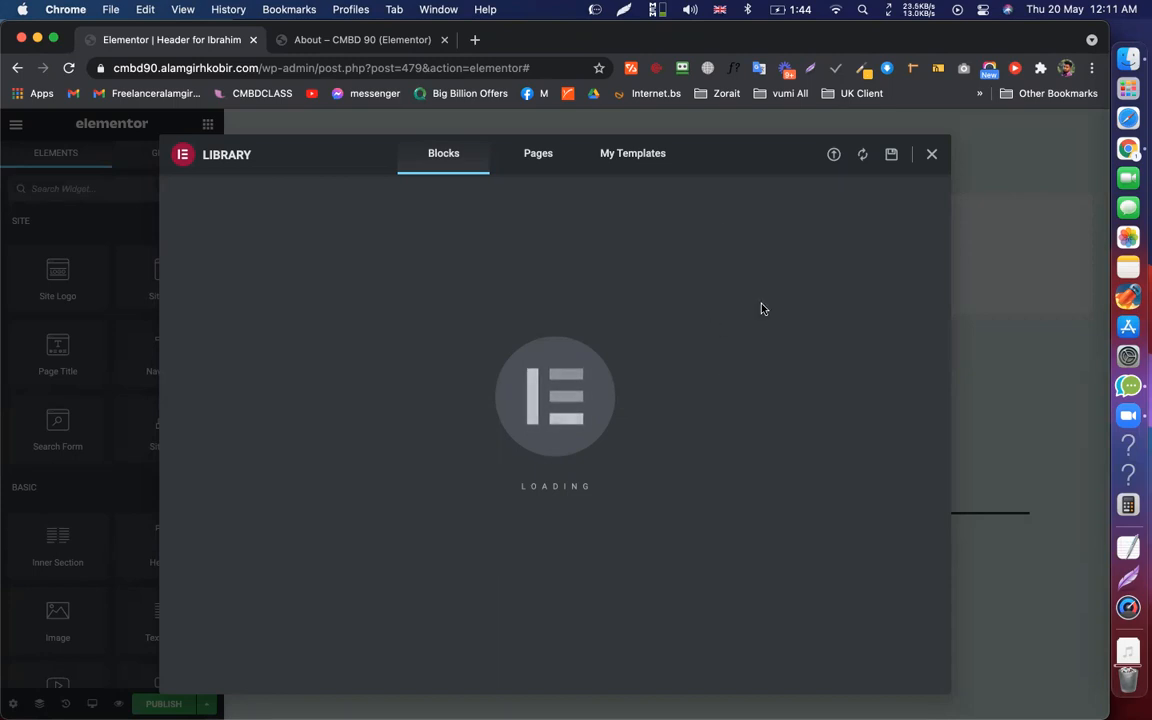
pyautogui.click(931, 154)
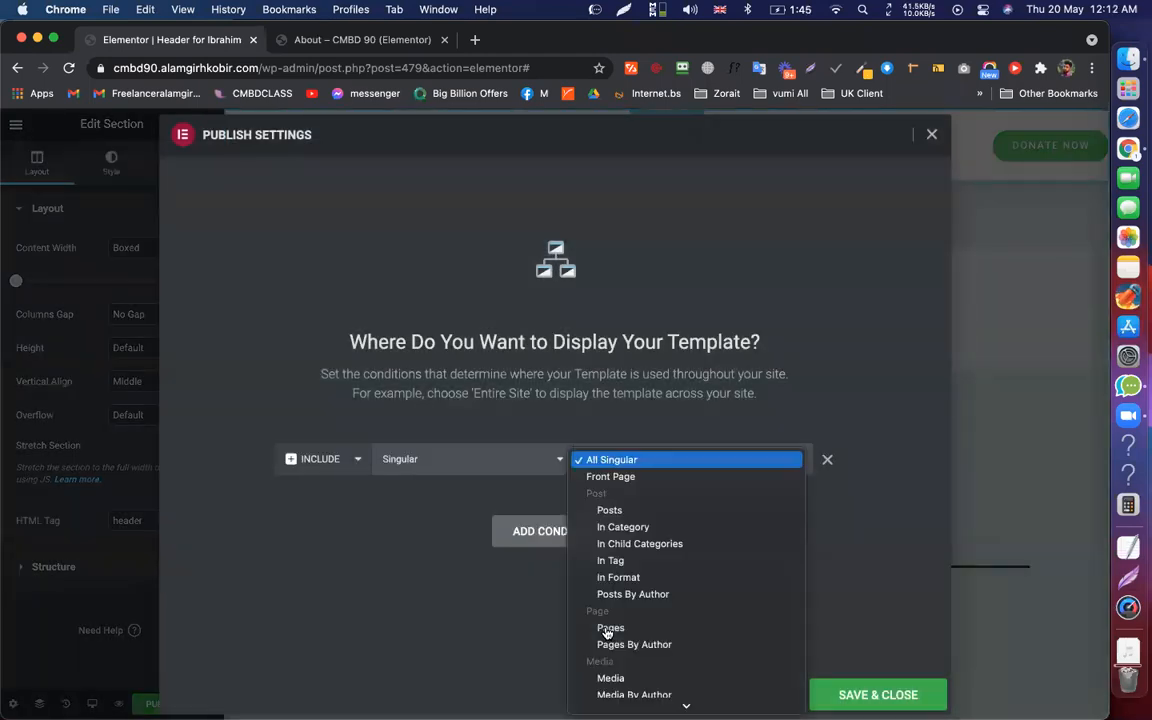
# Set the header's display condition to Singular › Pages › About, searching 'about'
pyautogui.click(609, 628)
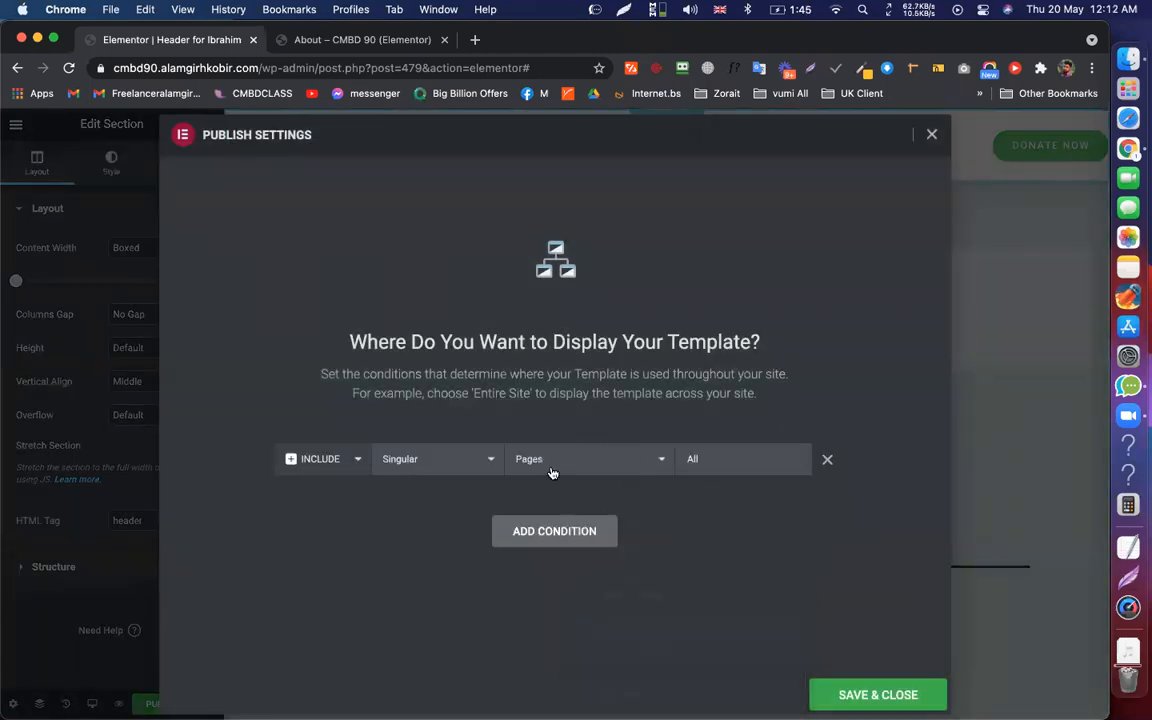
pyautogui.click(718, 476)
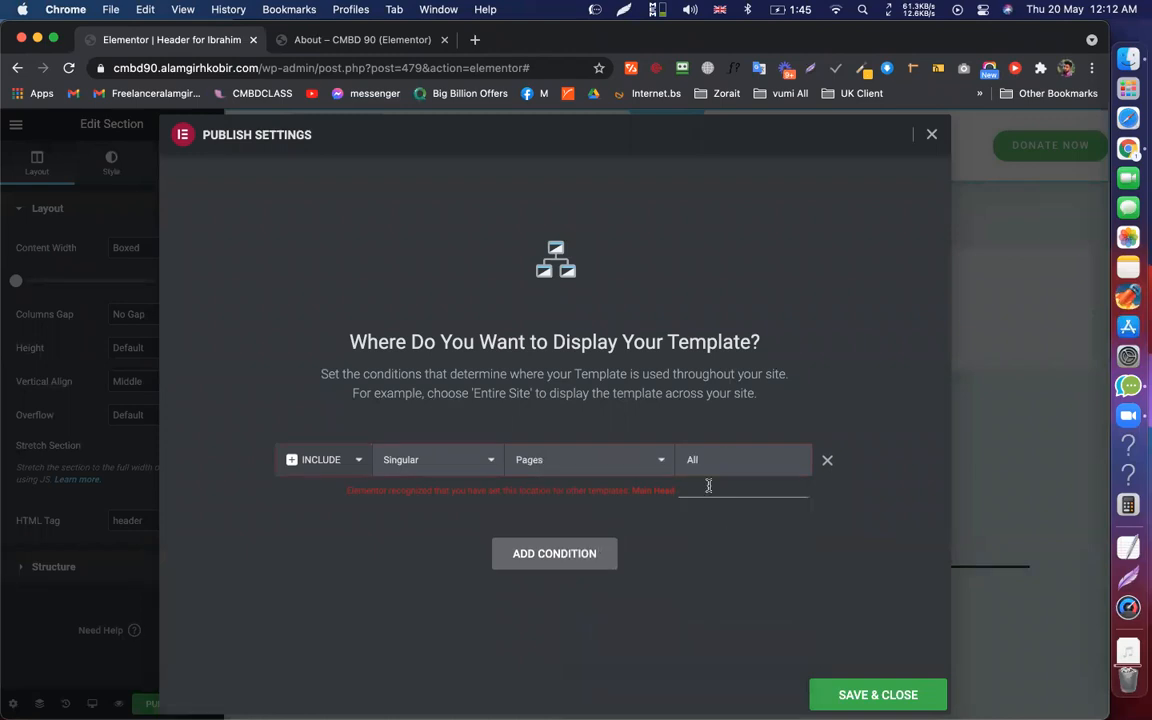
pyautogui.write('about')
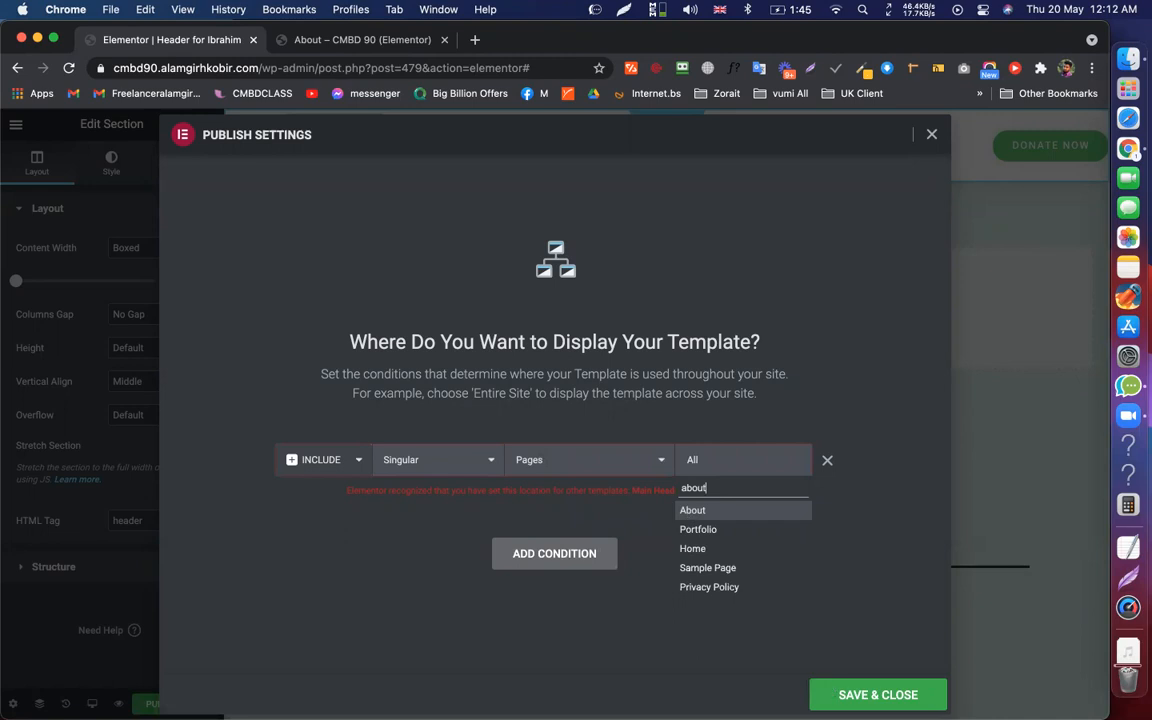
pyautogui.click(690, 510)
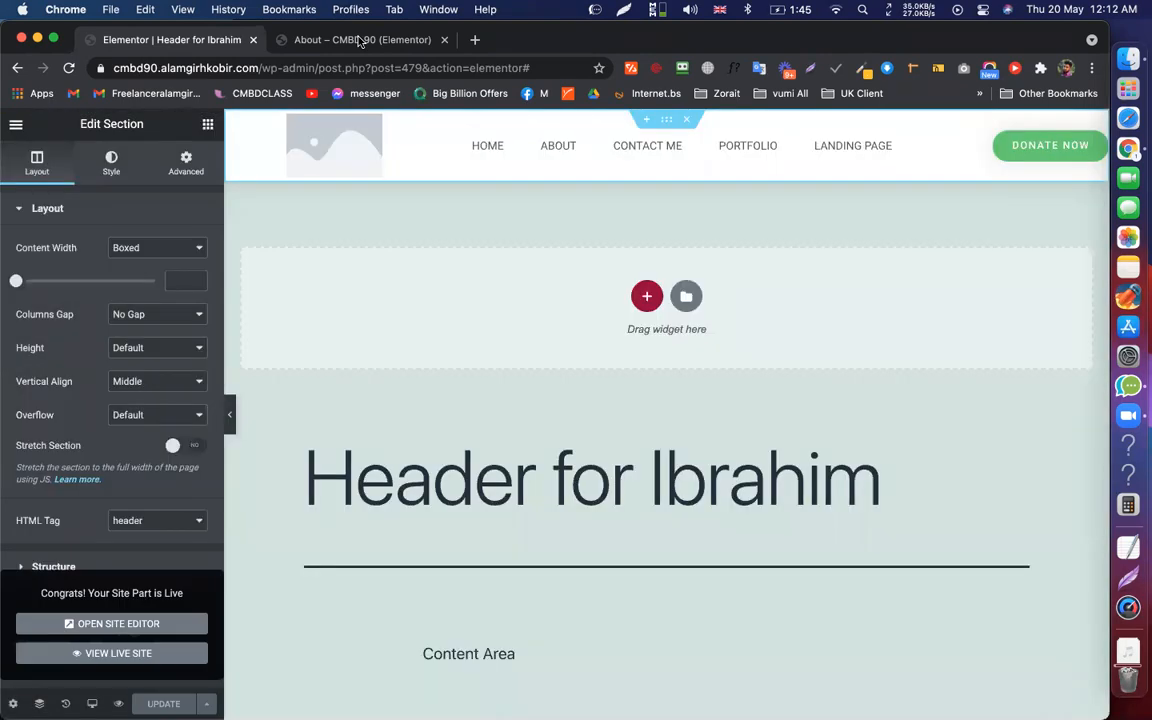
# Compare the header on the live About, Home and Contact Me pages, then reopen Display Conditions
pyautogui.click(360, 40)
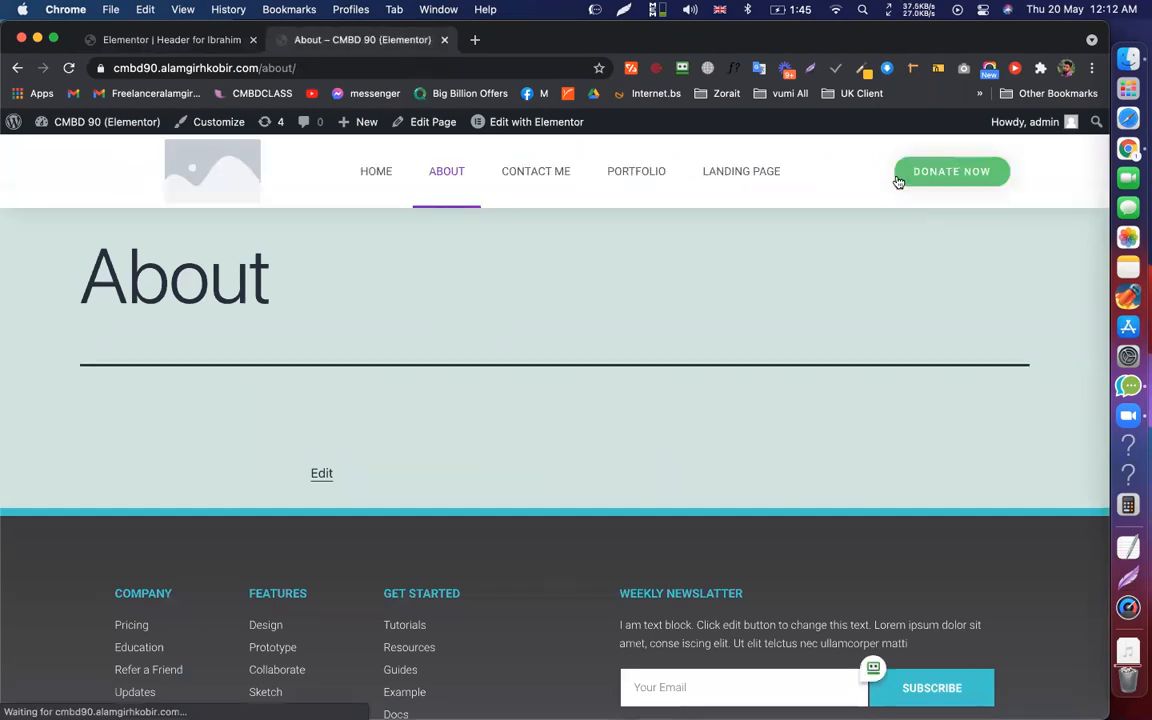
pyautogui.click(385, 178)
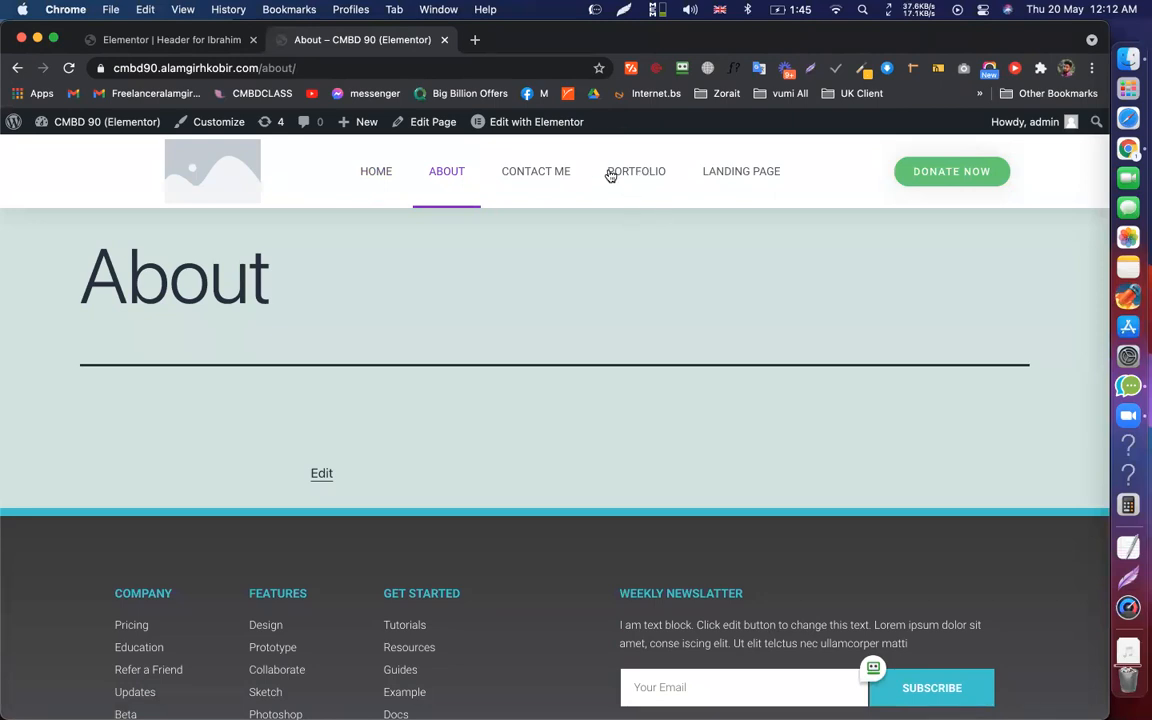
pyautogui.click(535, 172)
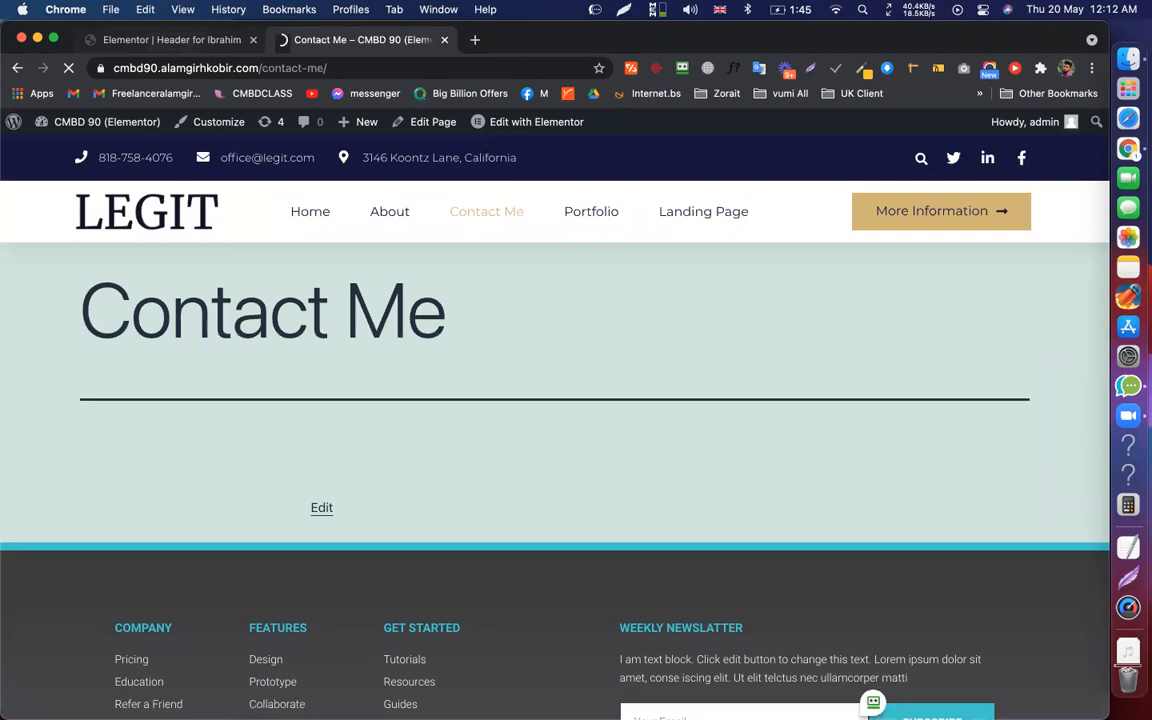
pyautogui.hotkey('ctrl', 'shift', 'Tab')
pyautogui.click(206, 704)
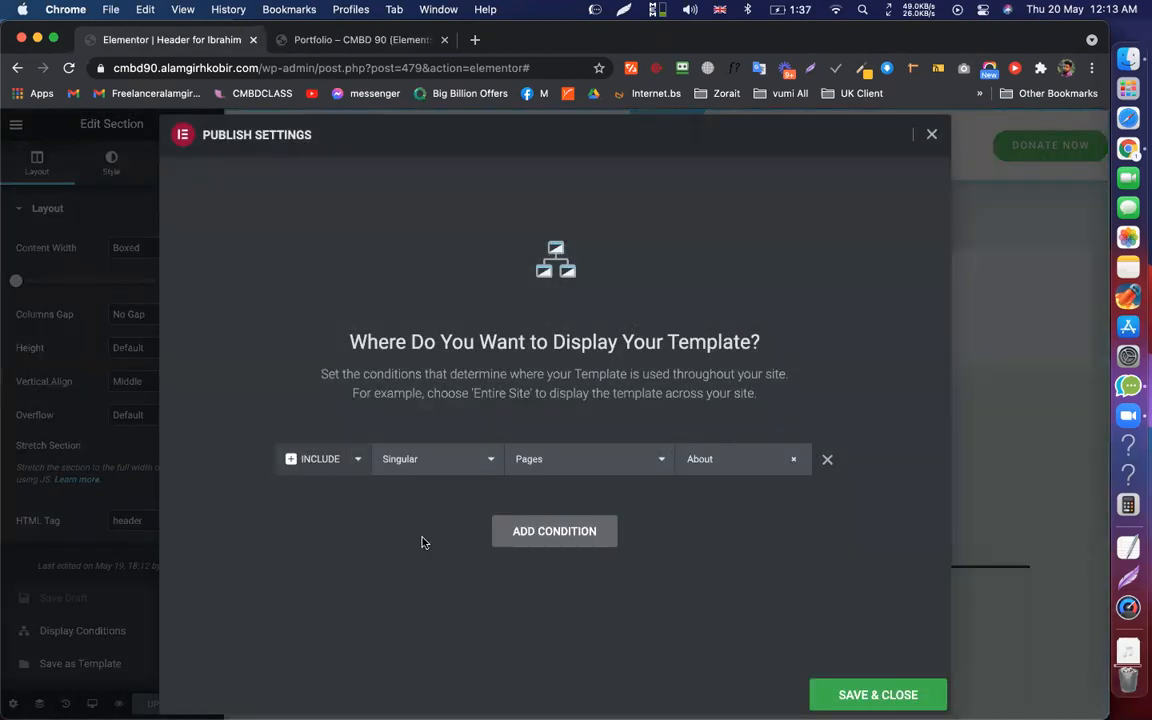
# Start a second Singular › Pages condition, then remove the unfinished row
pyautogui.click(554, 531)
pyautogui.click(617, 502)
pyautogui.click(617, 533)
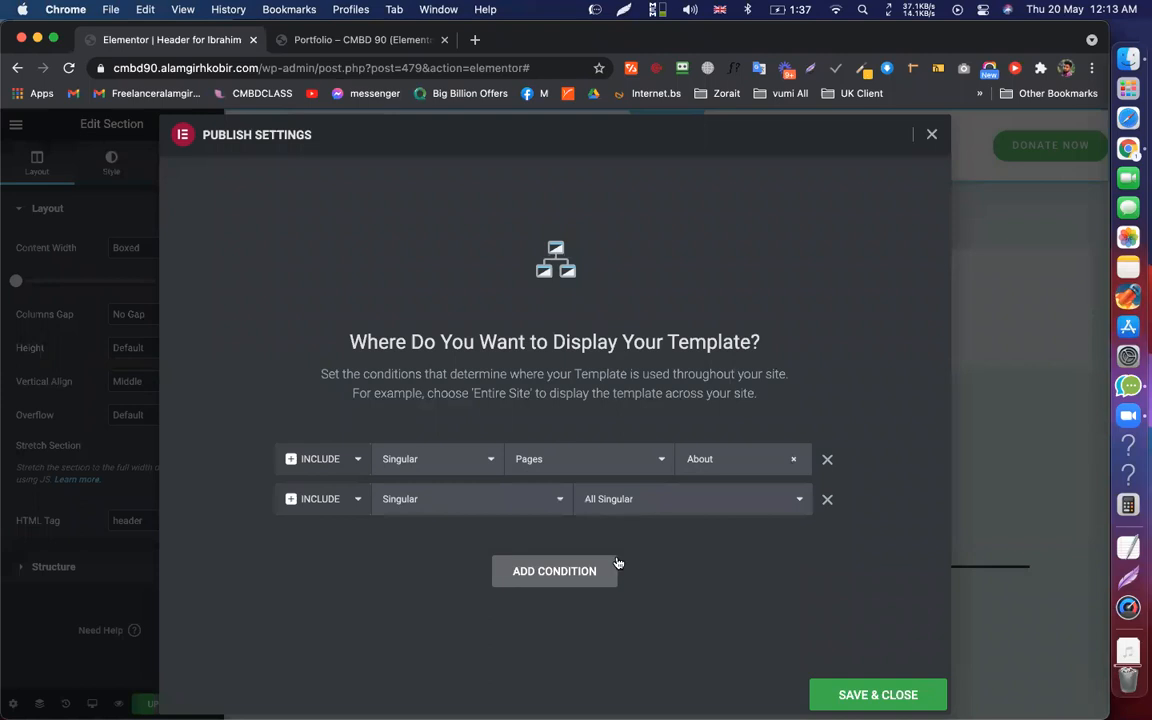
pyautogui.click(630, 499)
pyautogui.click(630, 668)
pyautogui.click(749, 508)
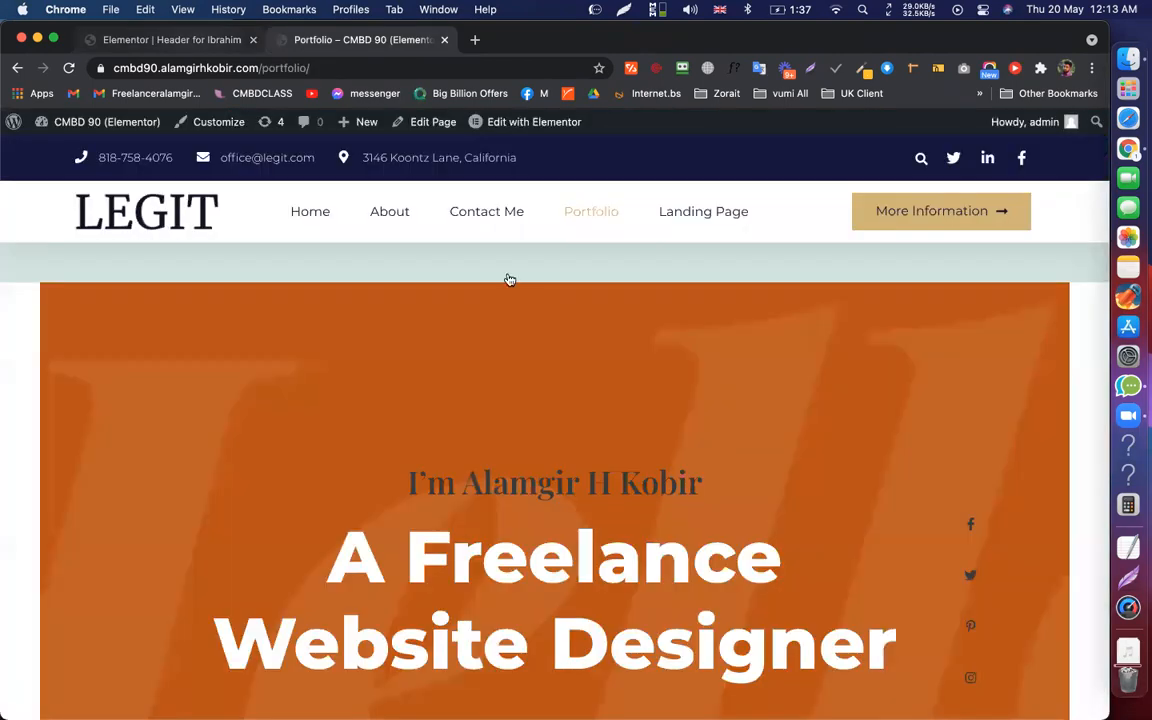
pyautogui.click(212, 48)
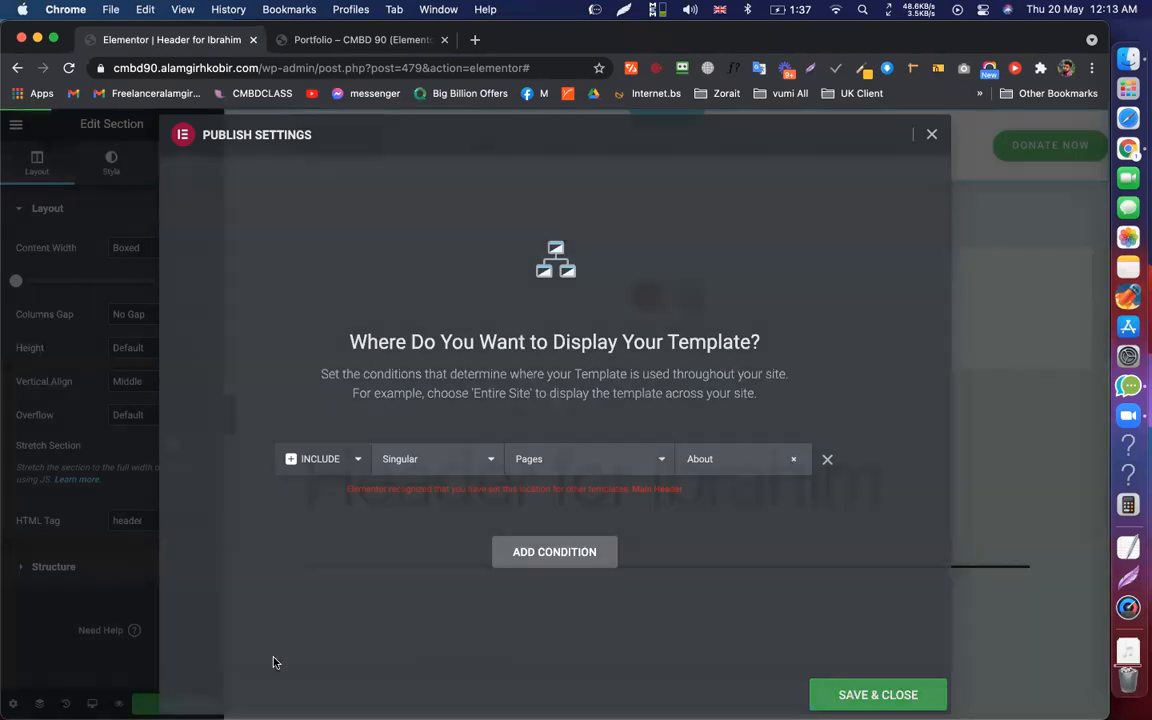
# Clear About from the Pages condition so it applies to All pages
pyautogui.click(118, 638)
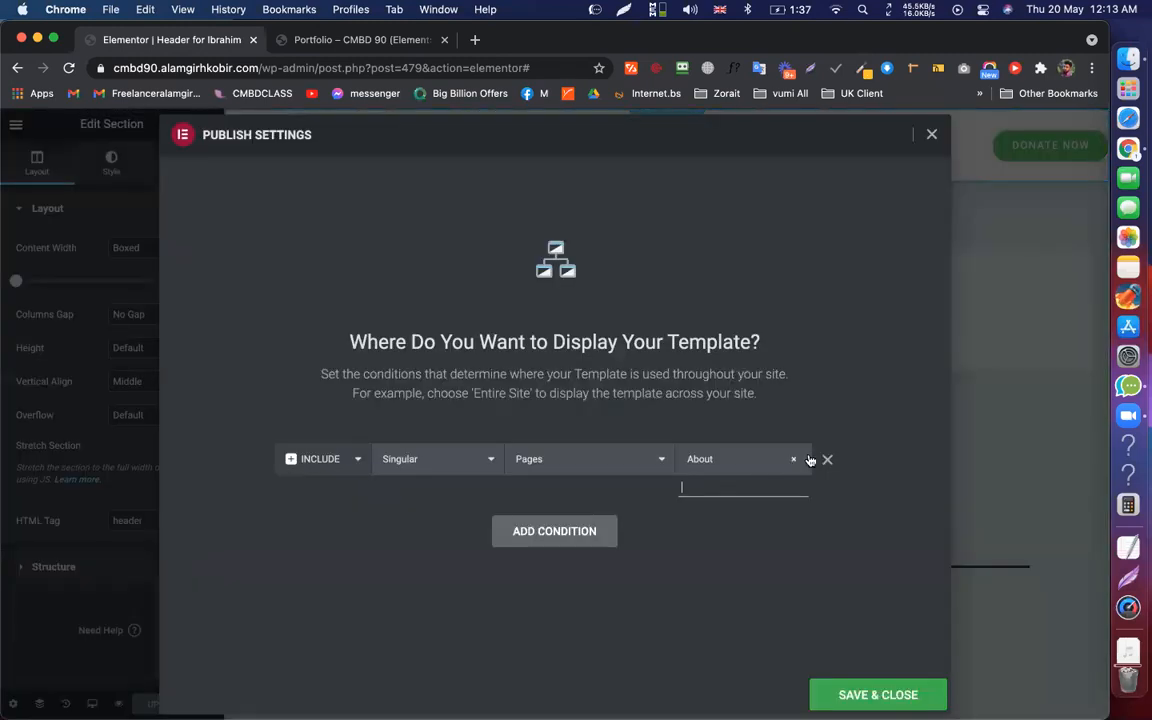
pyautogui.click(794, 459)
pyautogui.click(876, 685)
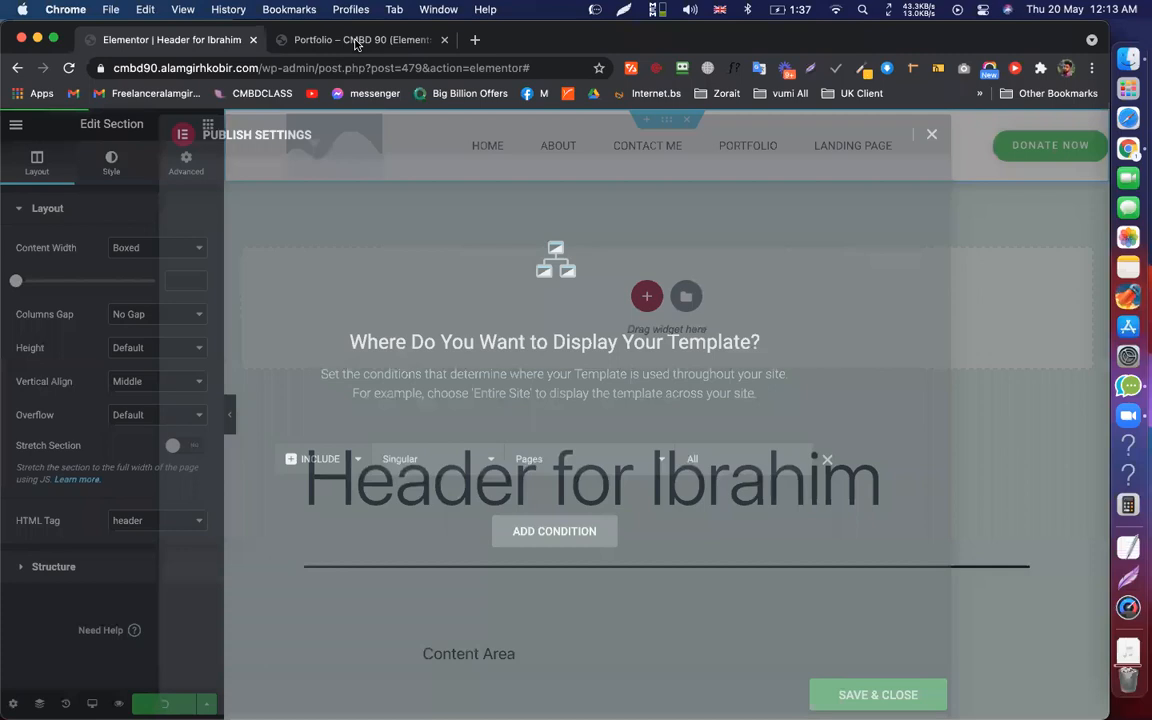
# View the header on the live home page, then return to the header template editor
pyautogui.click(355, 40)
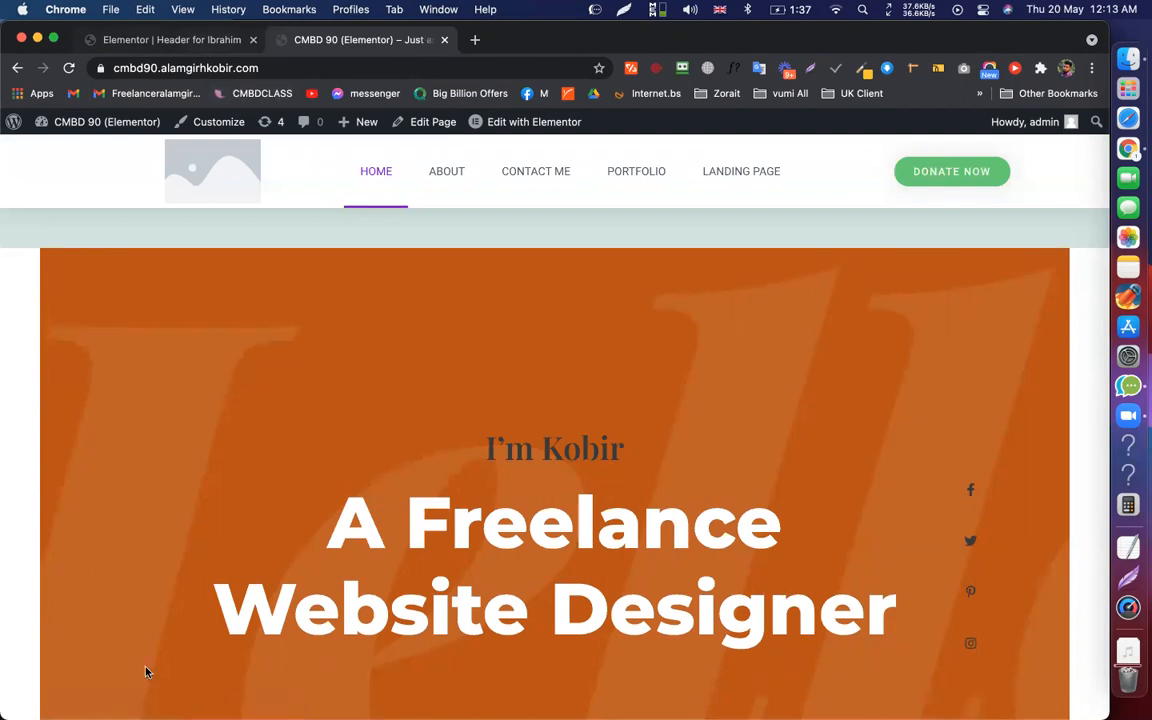
pyautogui.hotkey('ctrl', 'shift', 'Tab')
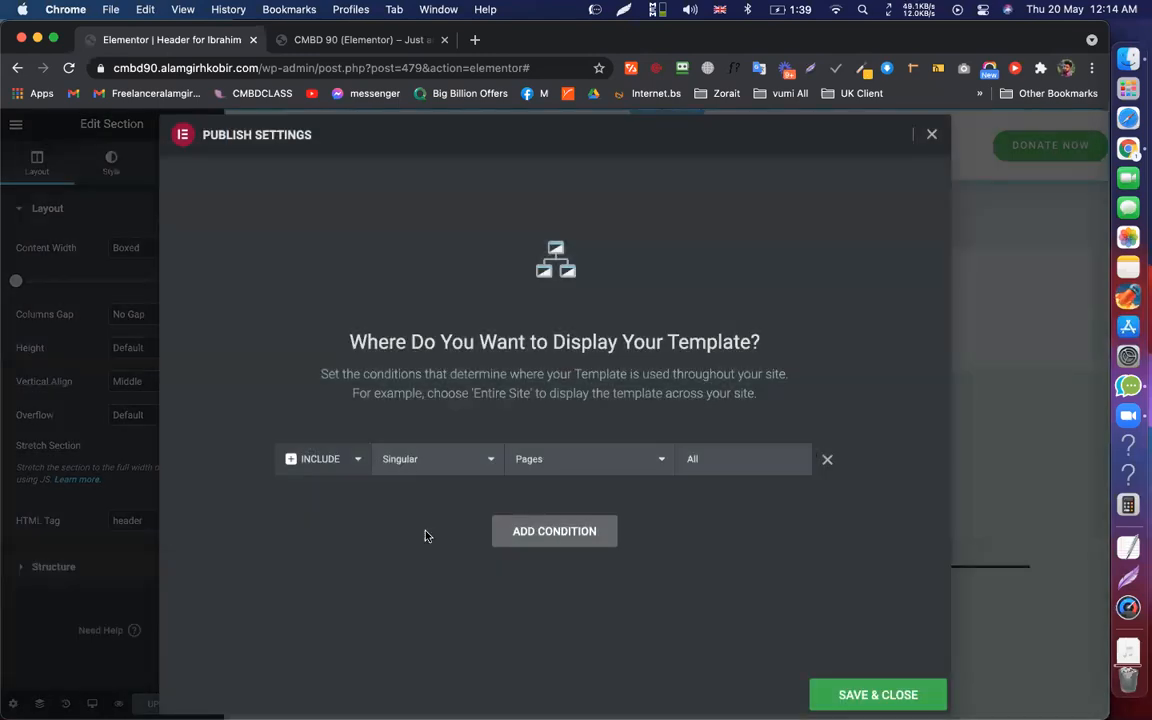
# Add an Exclude Singular › Pages › Home condition, finding Home by searching 'home'
pyautogui.click(554, 531)
pyautogui.click(440, 499)
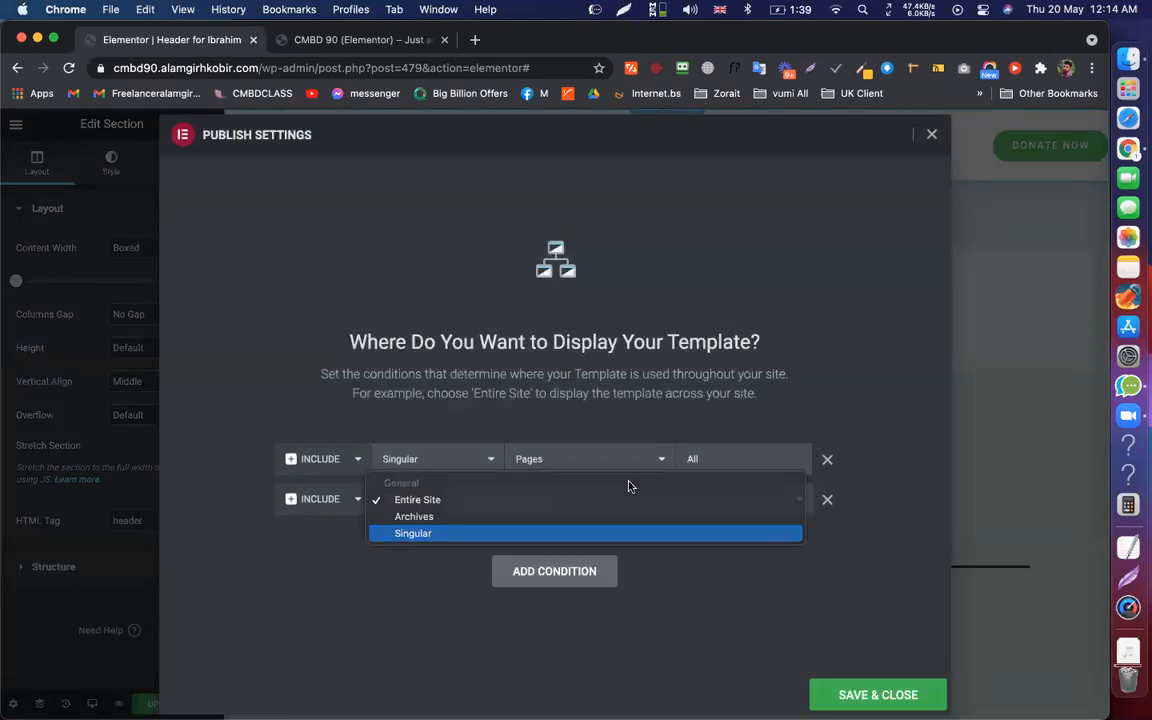
pyautogui.click(440, 535)
pyautogui.click(640, 499)
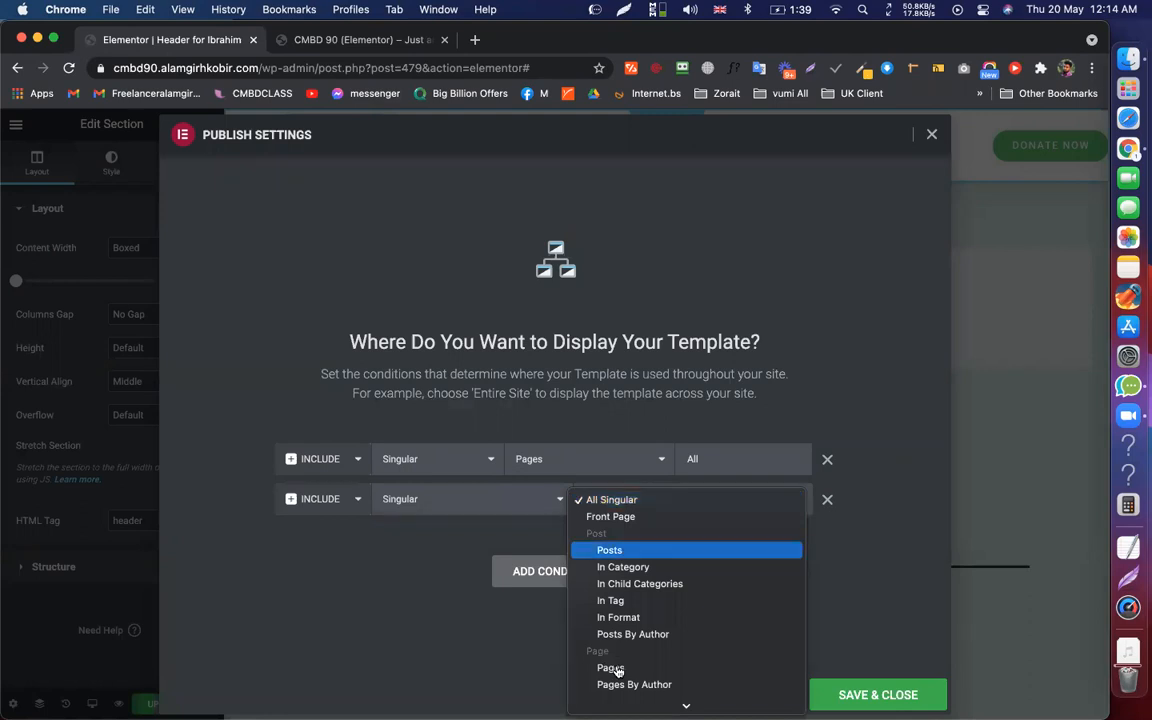
pyautogui.click(610, 667)
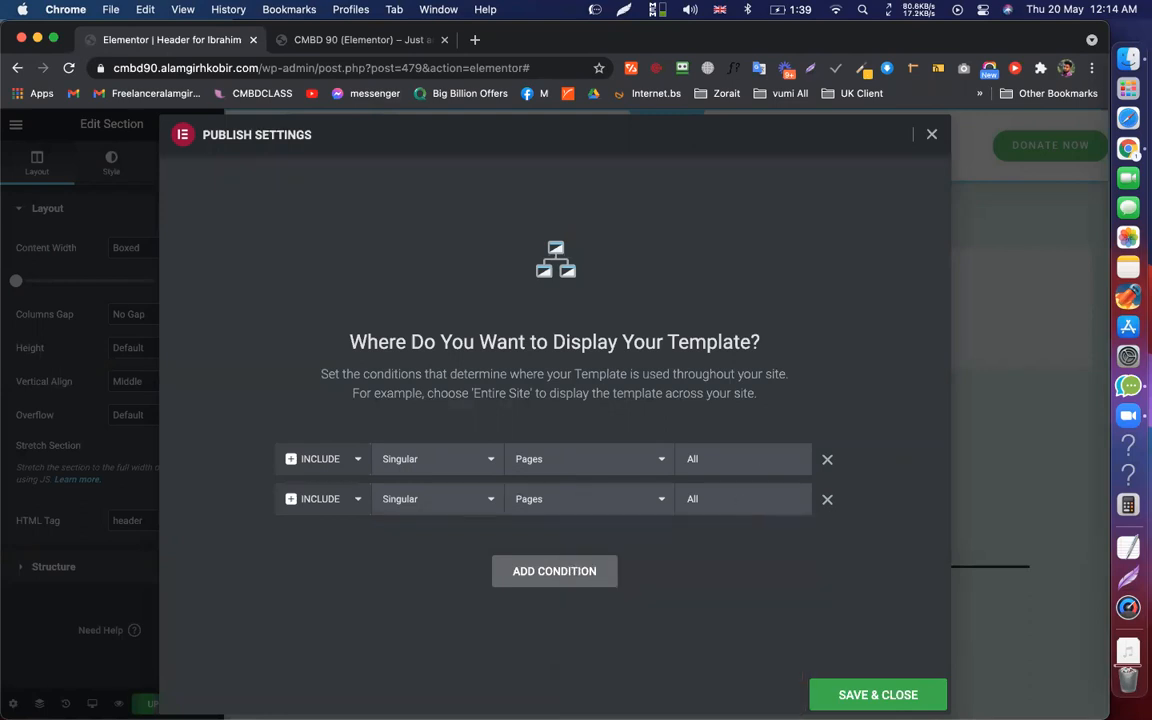
pyautogui.click(745, 499)
pyautogui.write('home')
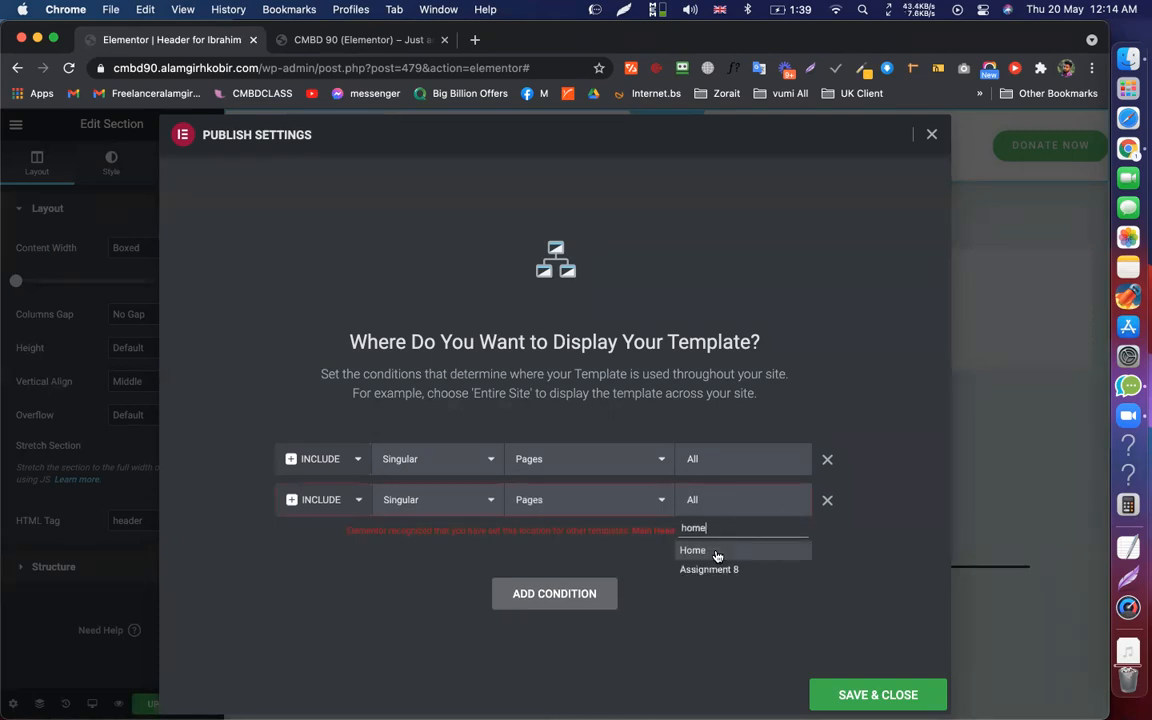
pyautogui.press('Return')
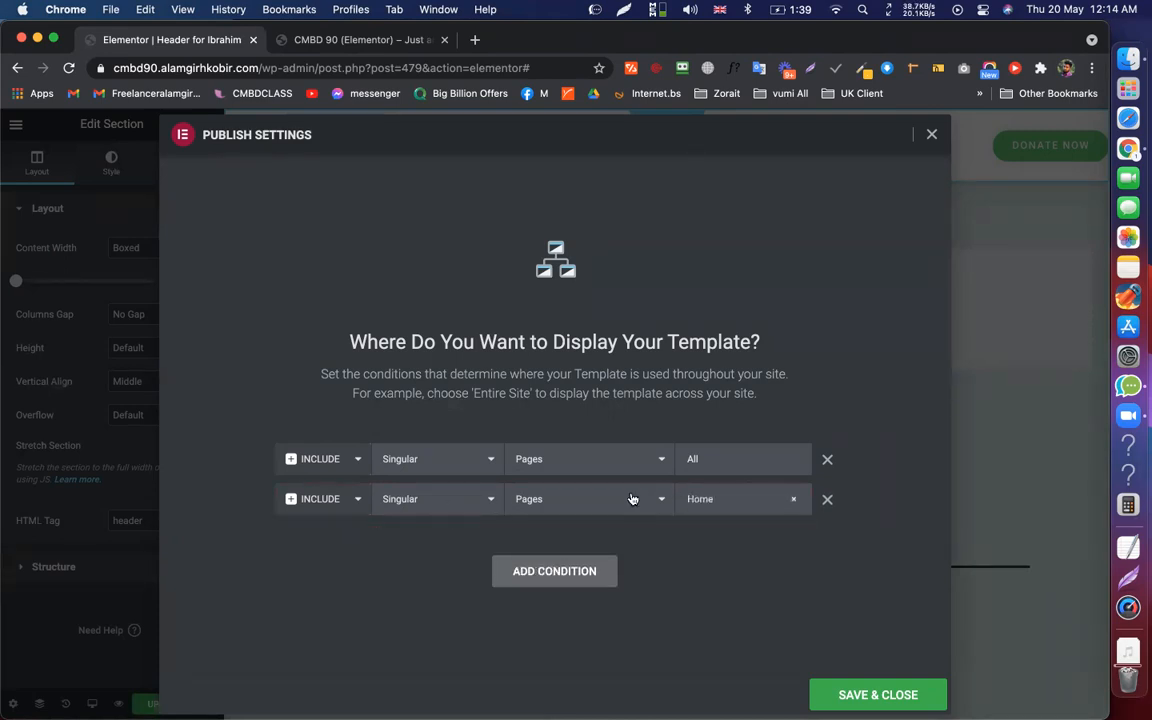
pyautogui.click(330, 500)
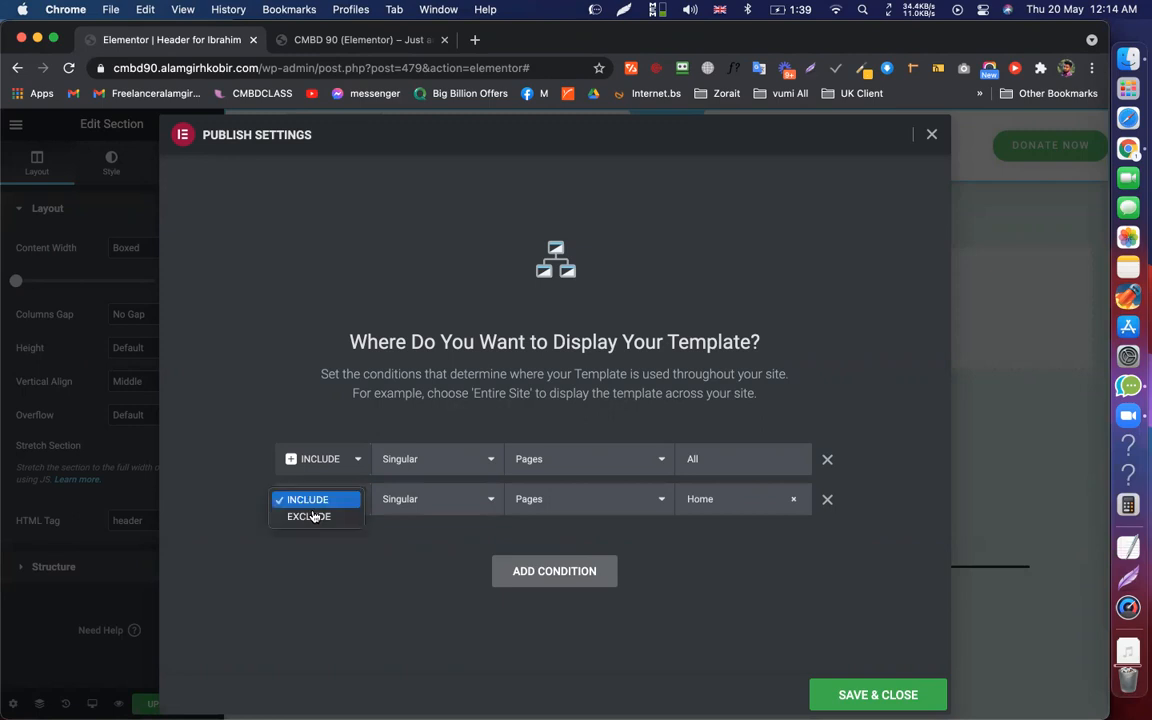
pyautogui.click(313, 516)
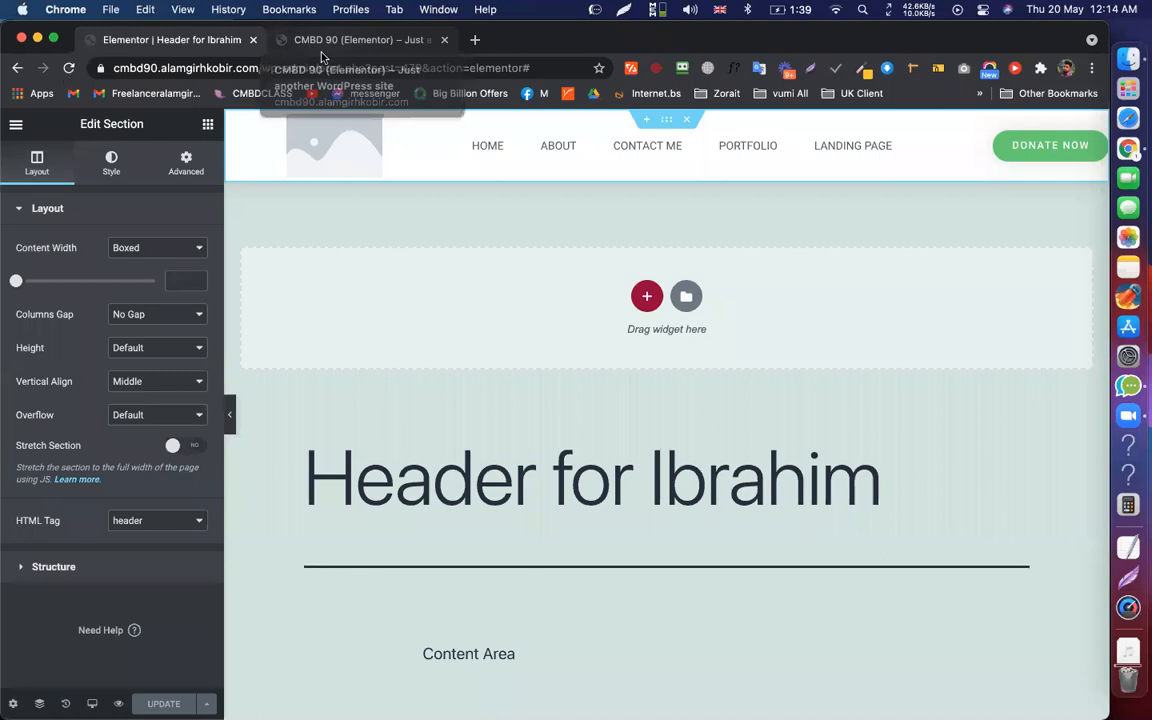
pyautogui.click(314, 39)
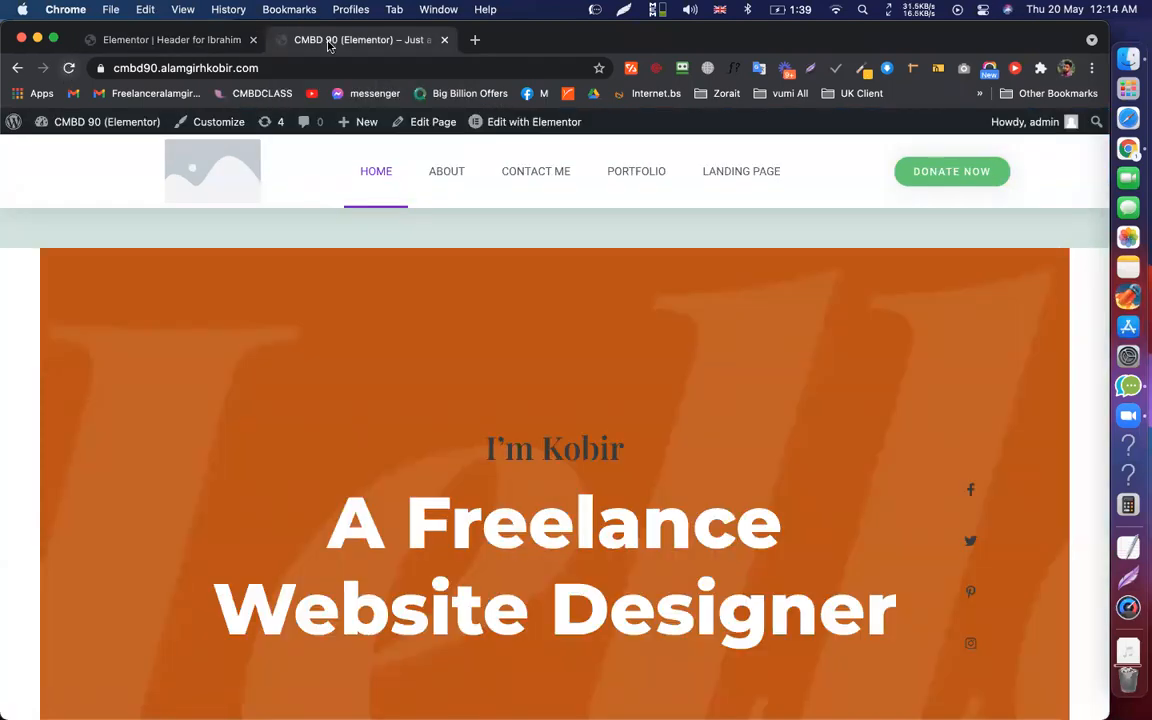
pyautogui.press('super+r')
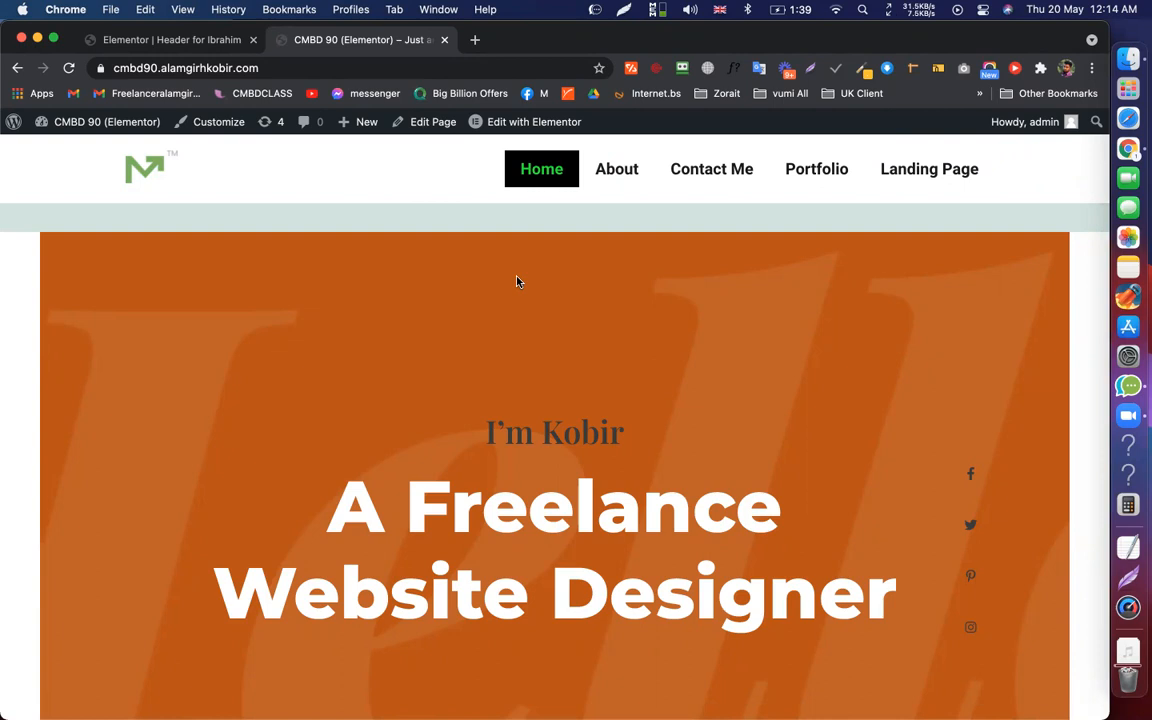
pyautogui.click(190, 40)
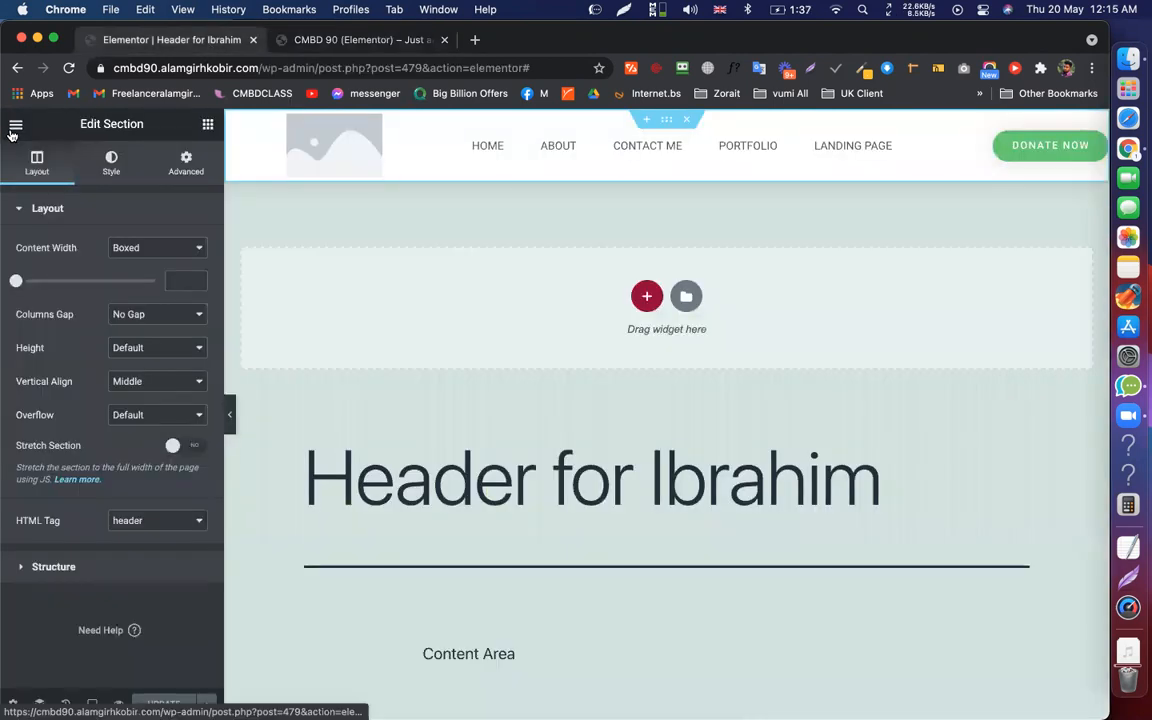
# Exit Elementor to the dashboard Edit Template page for Header for Ibrahim
pyautogui.click(15, 124)
pyautogui.click(98, 402)
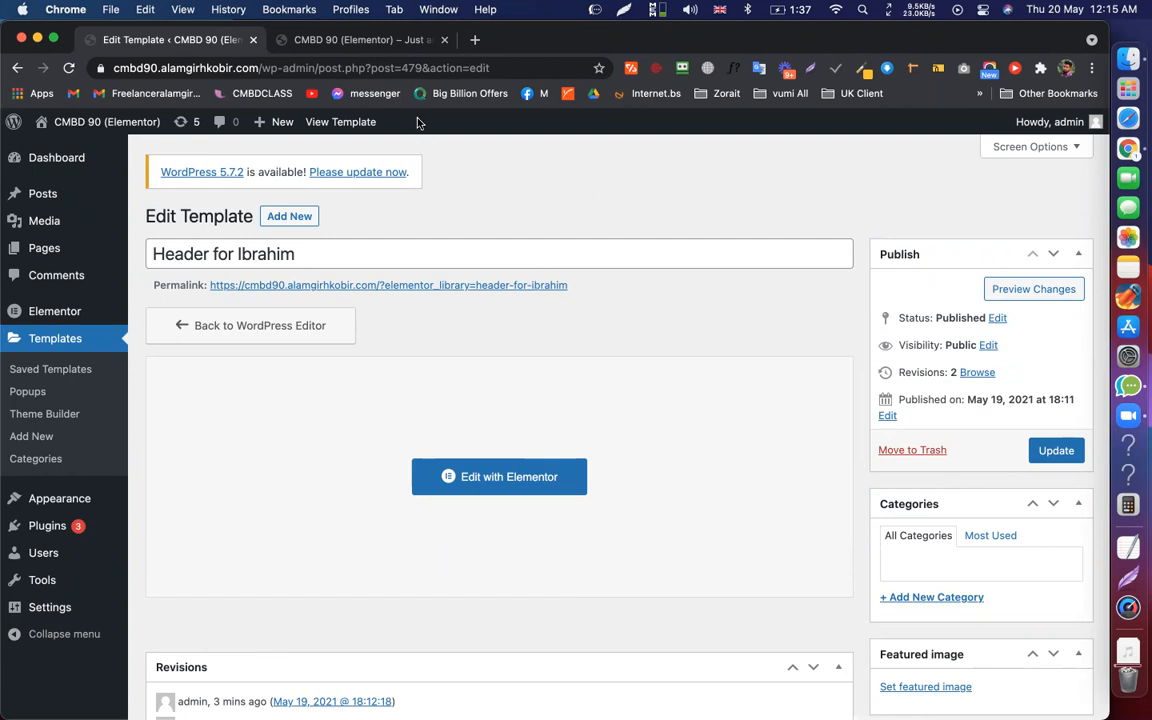
# Scroll the Edit Template page and select words in the update notice
pyautogui.scroll(-4, 465, 378)
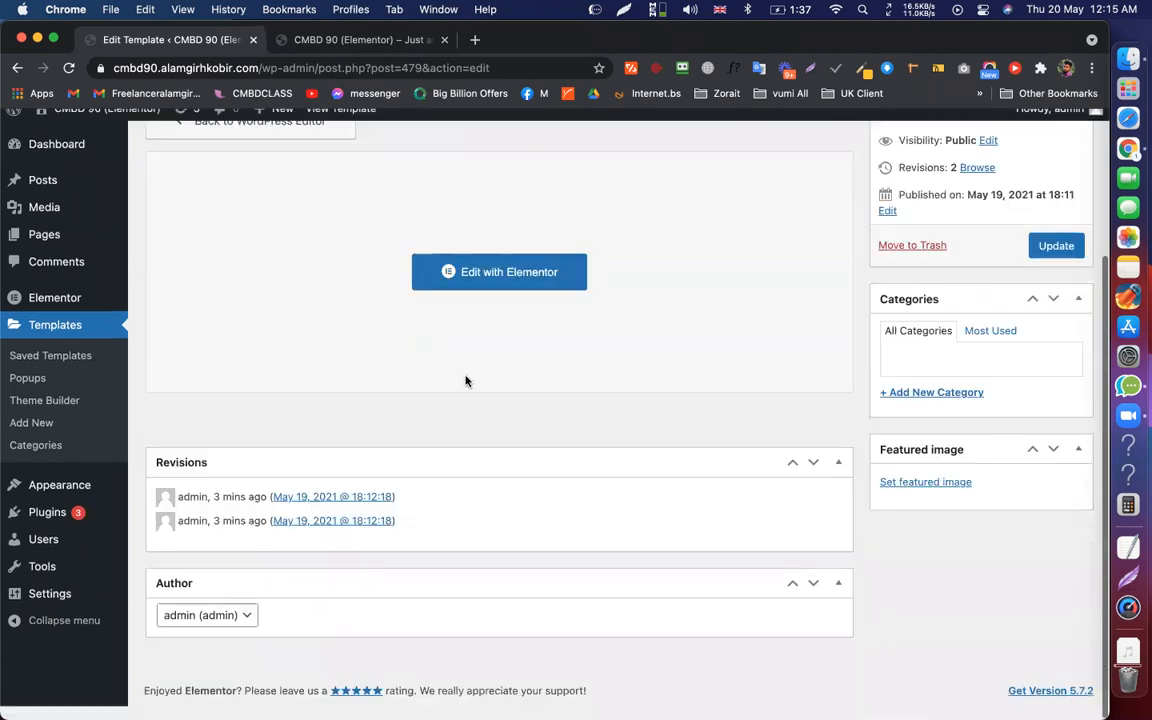
pyautogui.scroll(4, 522, 363)
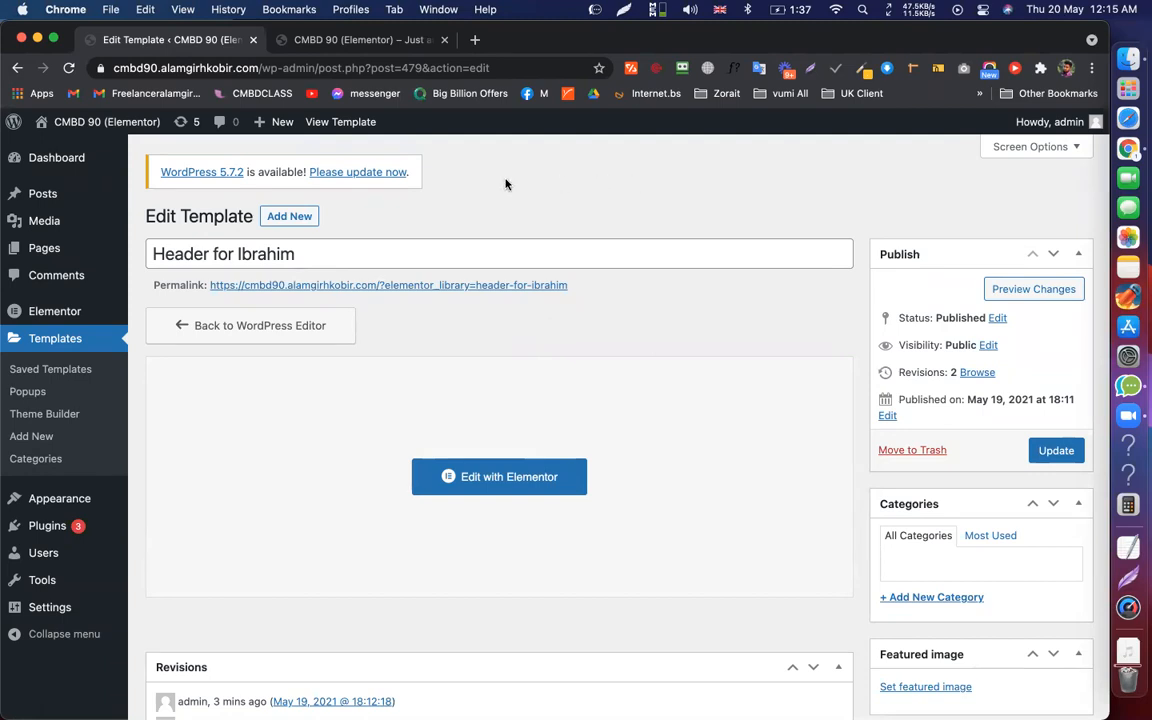
pyautogui.moveTo(306, 172); pyautogui.dragTo(247, 169)
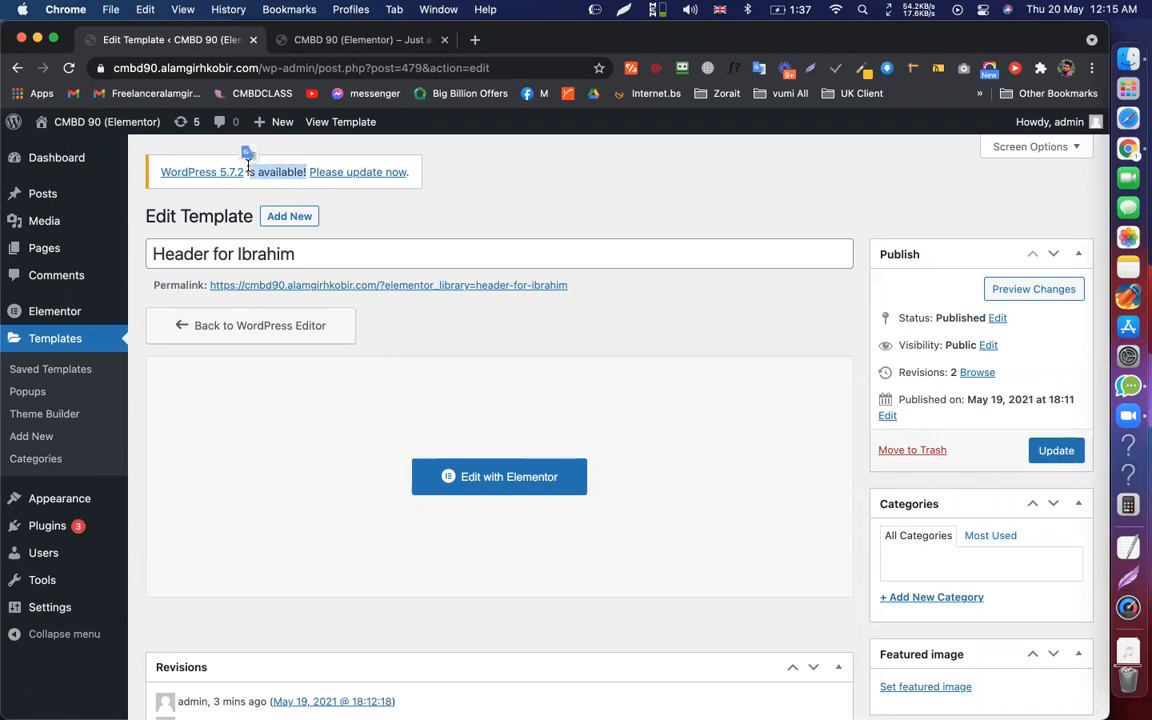
pyautogui.click(245, 169)
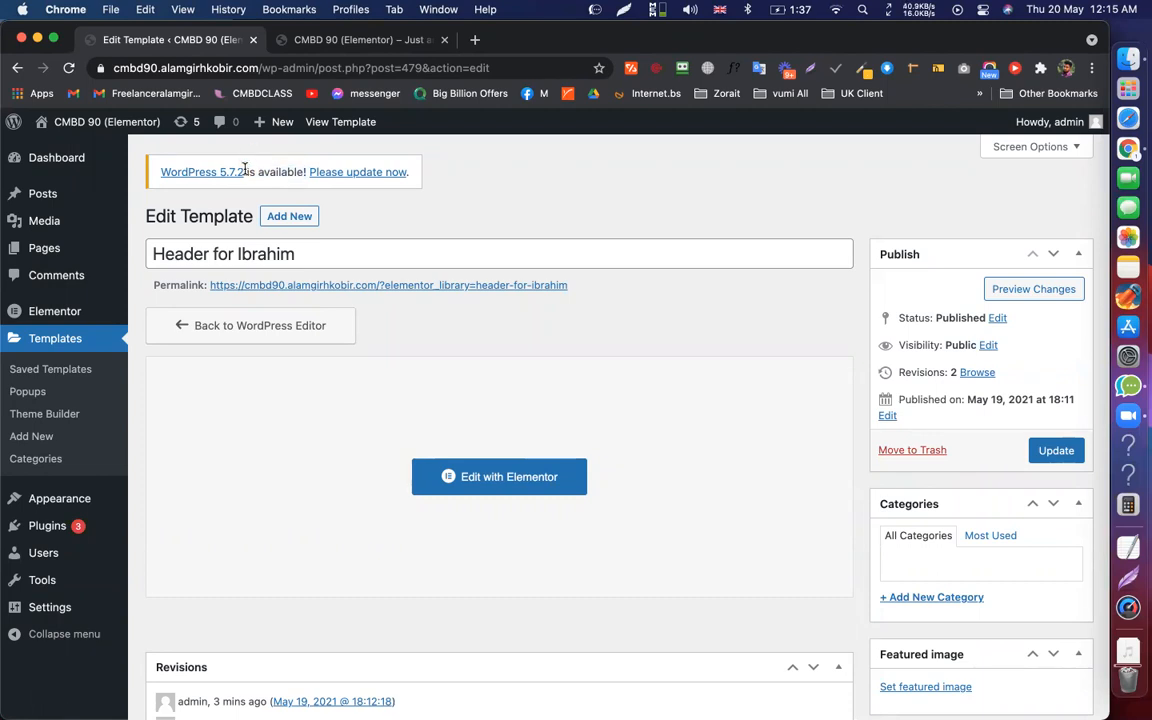
pyautogui.moveTo(247, 170); pyautogui.dragTo(305, 172)
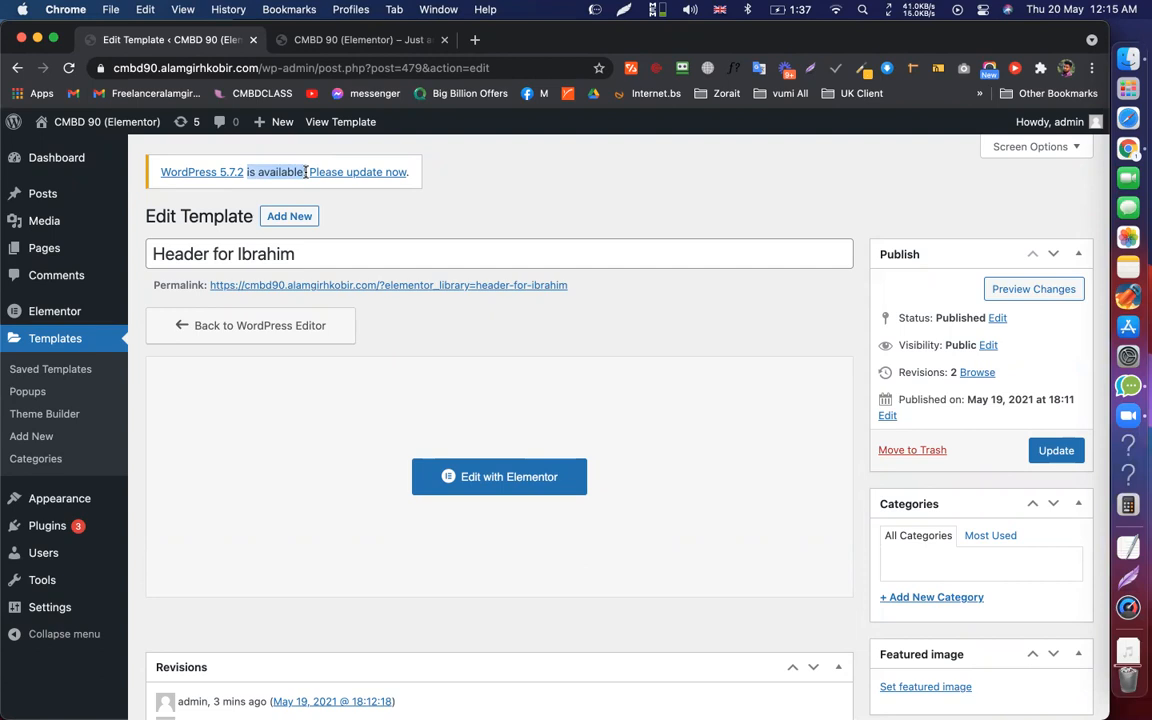
pyautogui.click(305, 172)
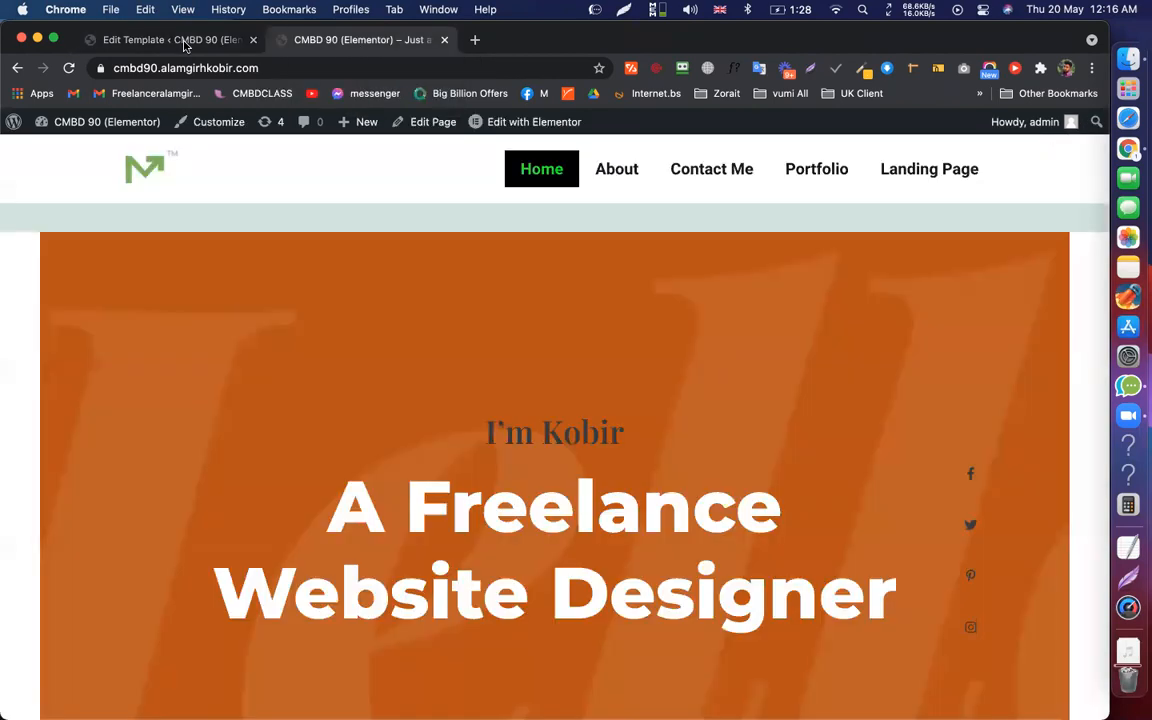
# Switch between the live site and template tabs, then start a new browser tab
pyautogui.click(357, 42)
pyautogui.click(185, 42)
pyautogui.click(455, 244)
pyautogui.click(493, 226)
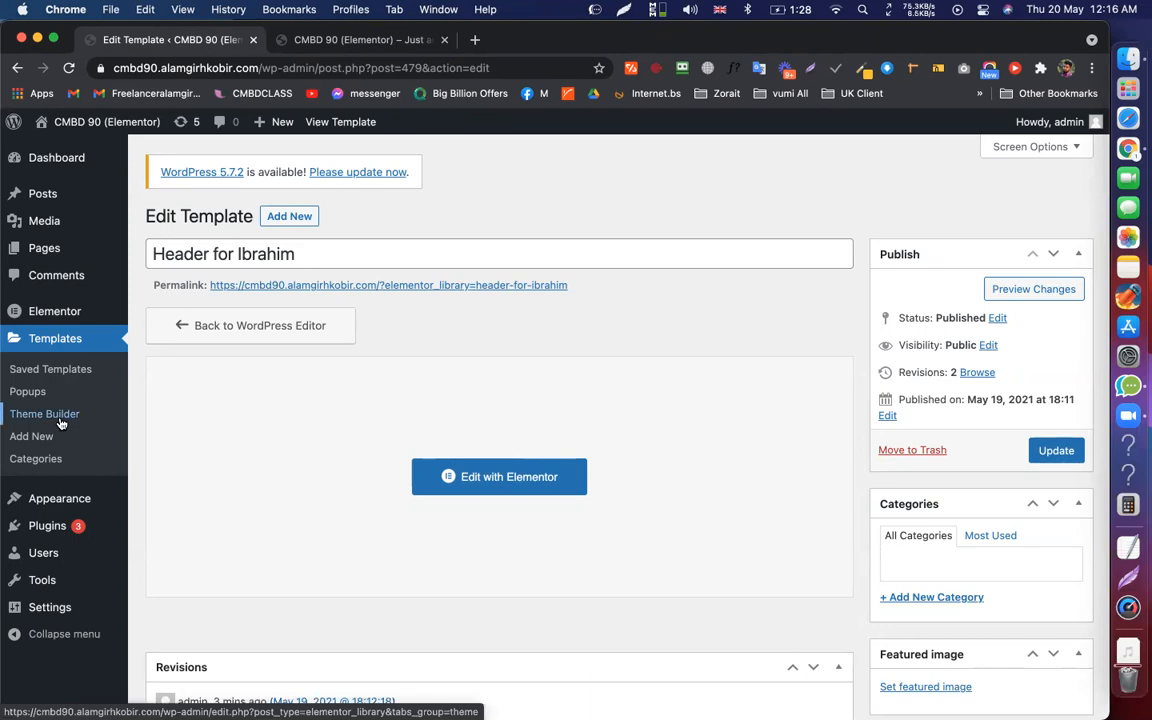
pyautogui.click(476, 40)
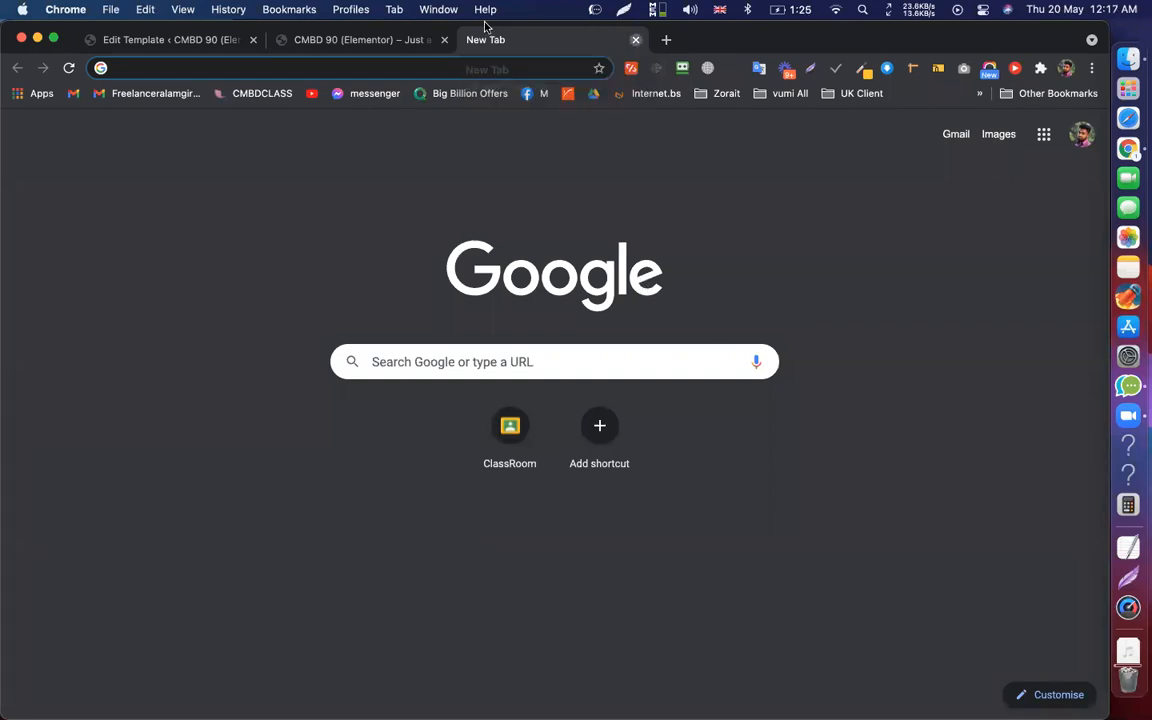
# Close the empty tab and search Google for 'news today' in a fresh tab
pyautogui.press('super+w')
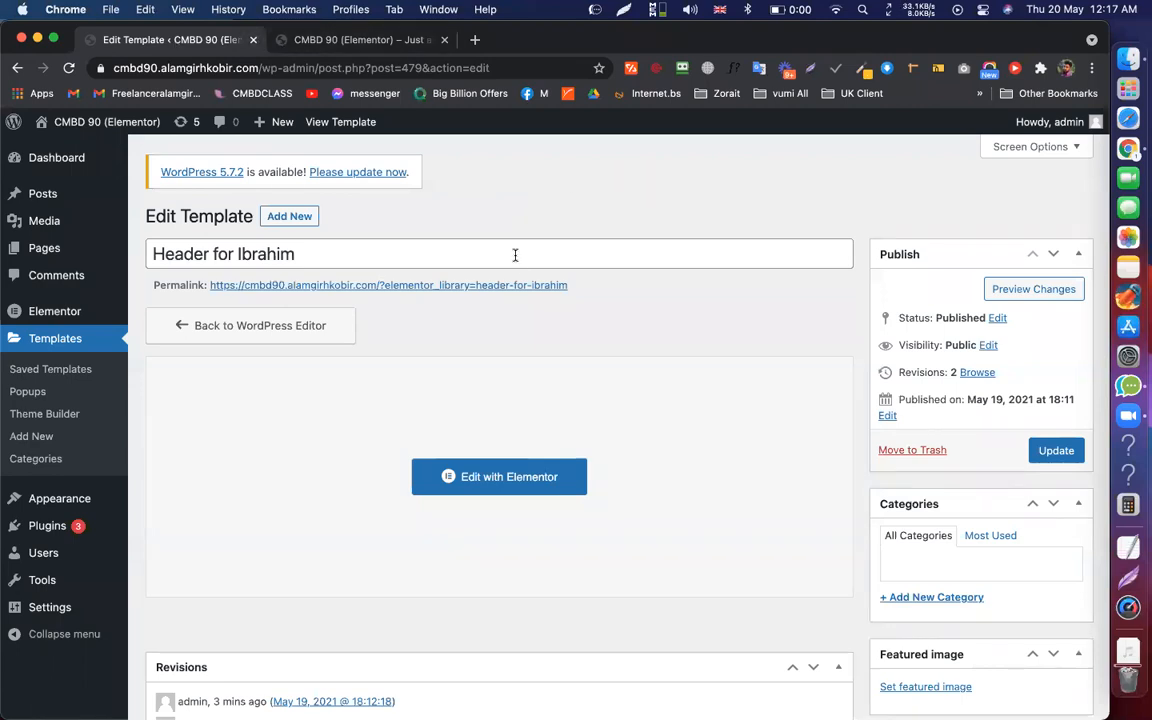
pyautogui.scroll(-3, 508, 246)
pyautogui.scroll(3, 508, 246)
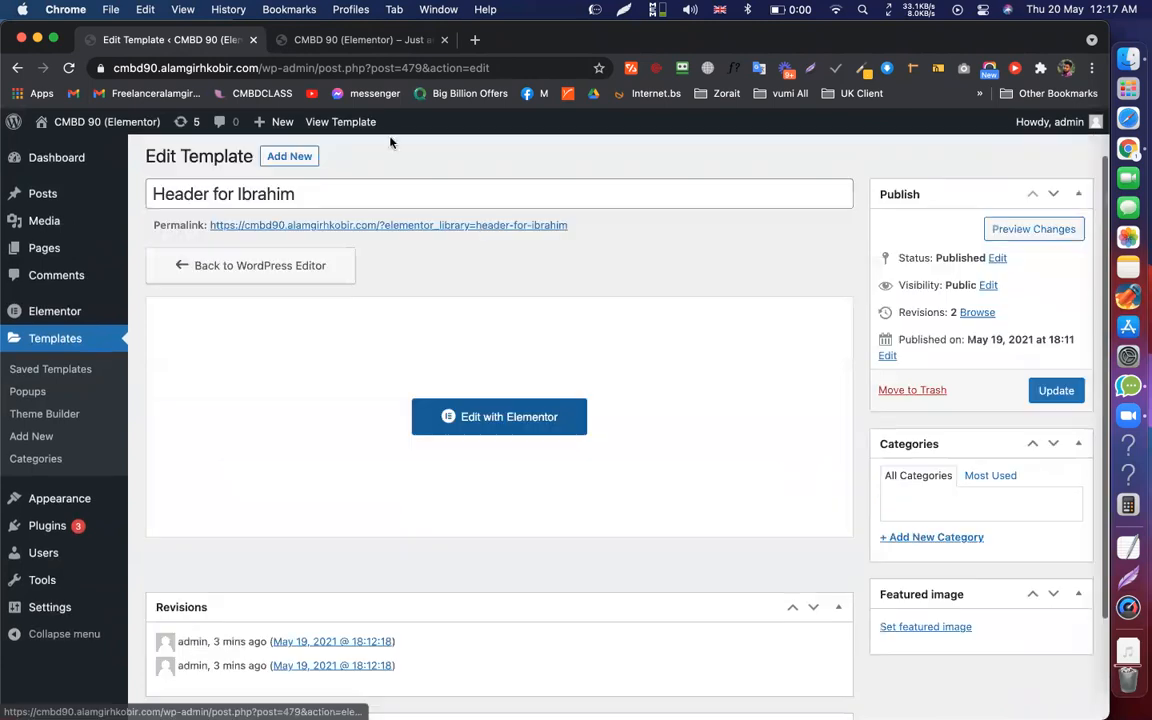
pyautogui.click(473, 42)
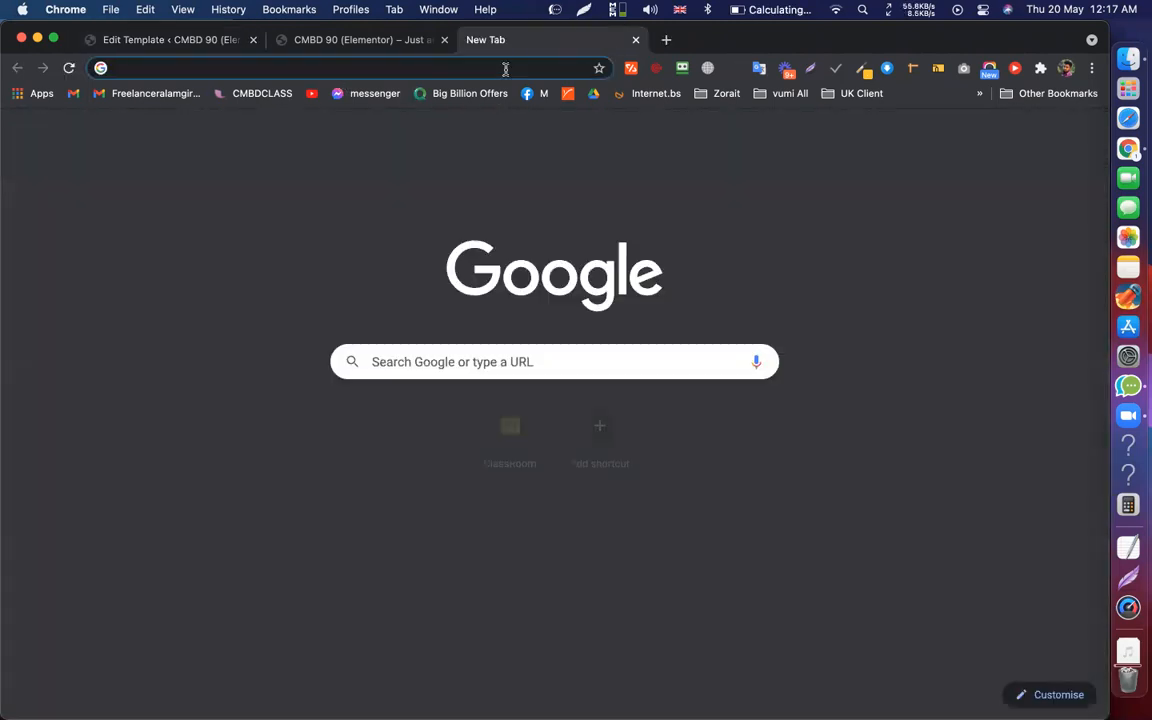
pyautogui.write('news to')
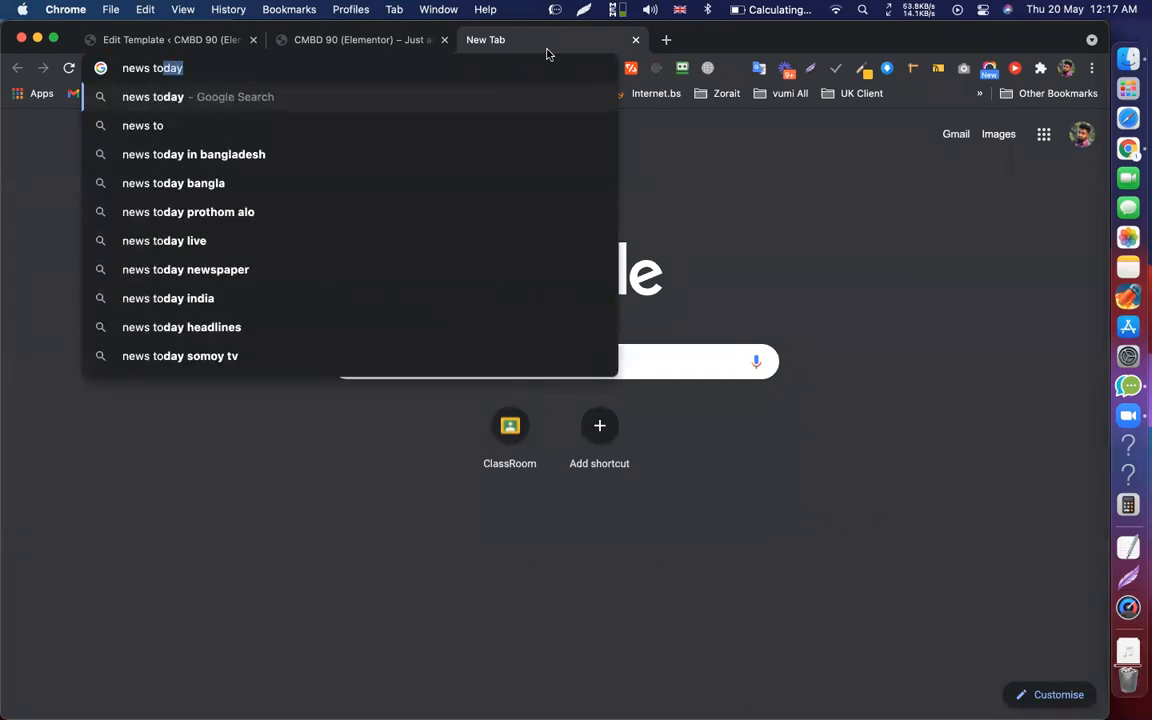
pyautogui.write('day')
pyautogui.press('Return')
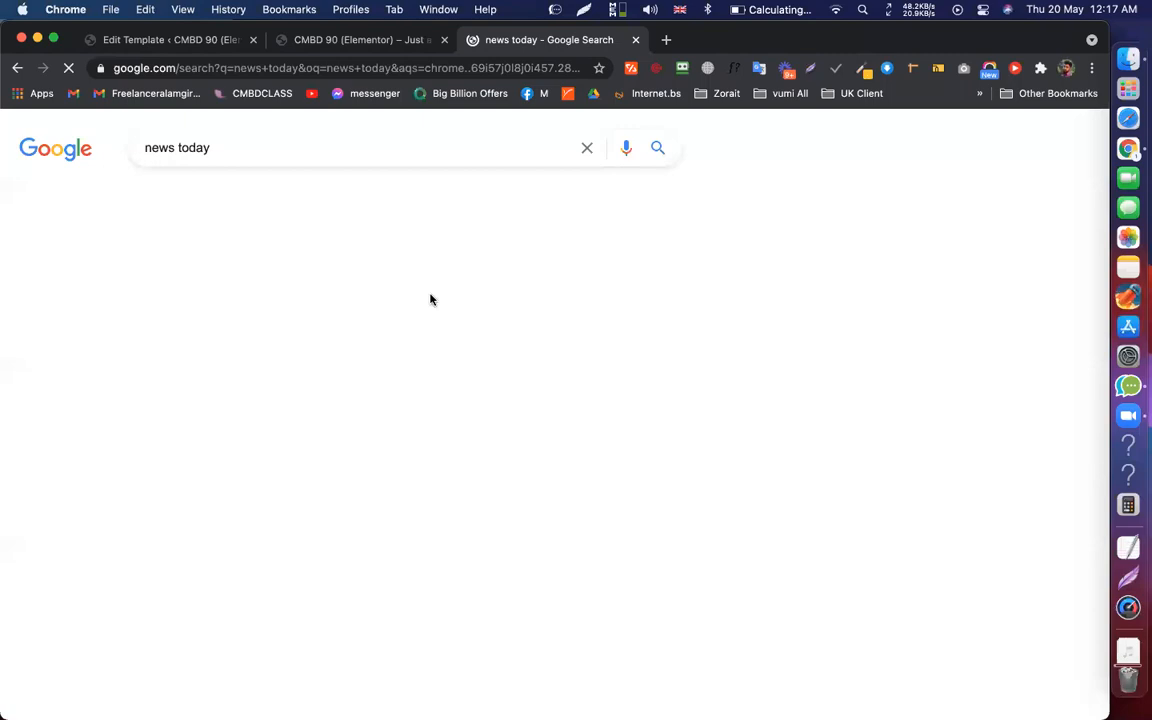
pyautogui.scroll(-3, 469, 124)
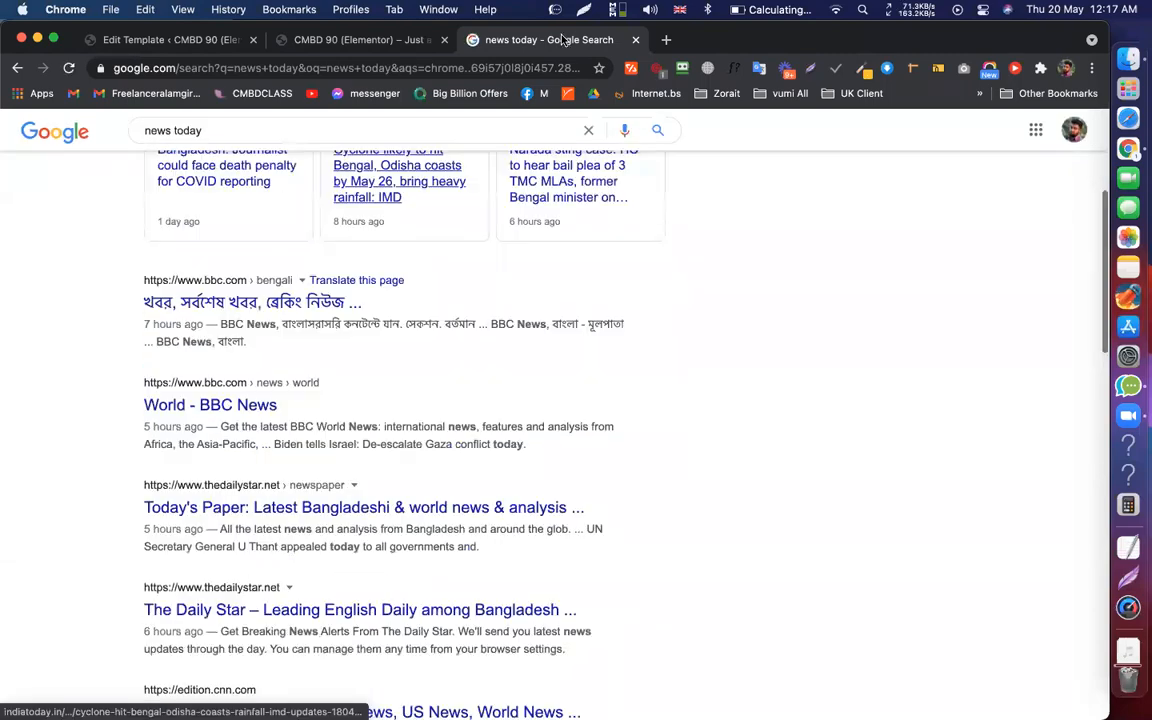
# Open the bbc.com/bengali result and queue the Israel–Gaza law article in a background tab
pyautogui.click(252, 302)
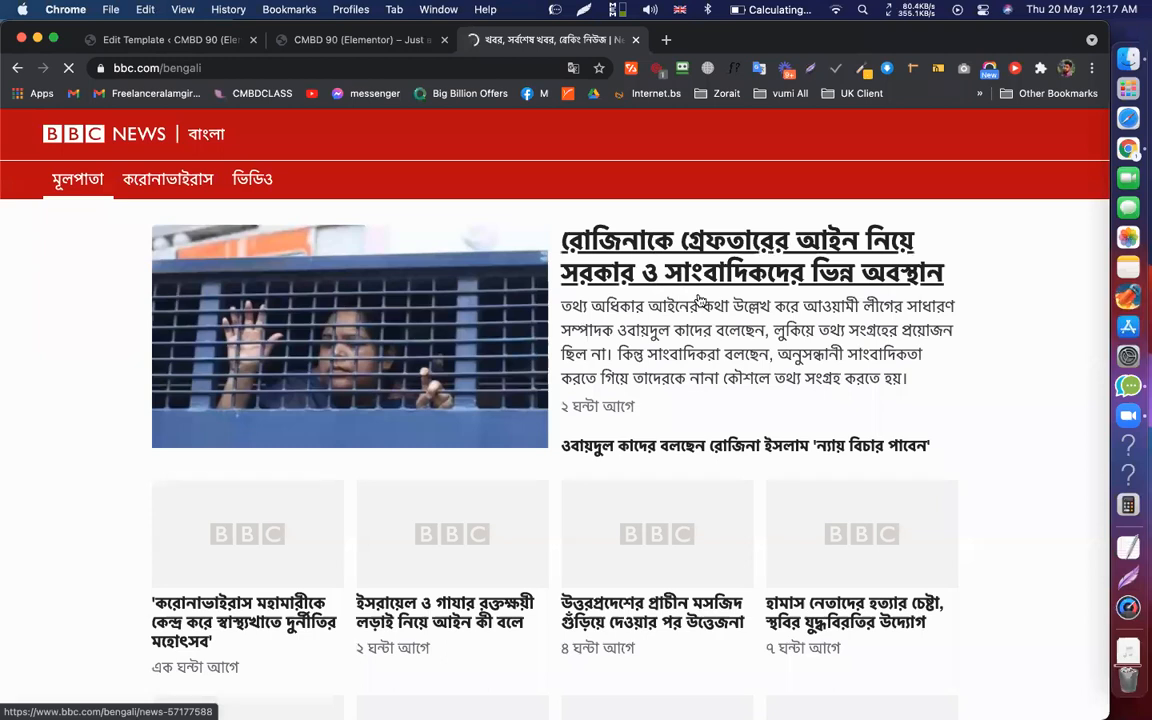
pyautogui.scroll(-2, 437, 520)
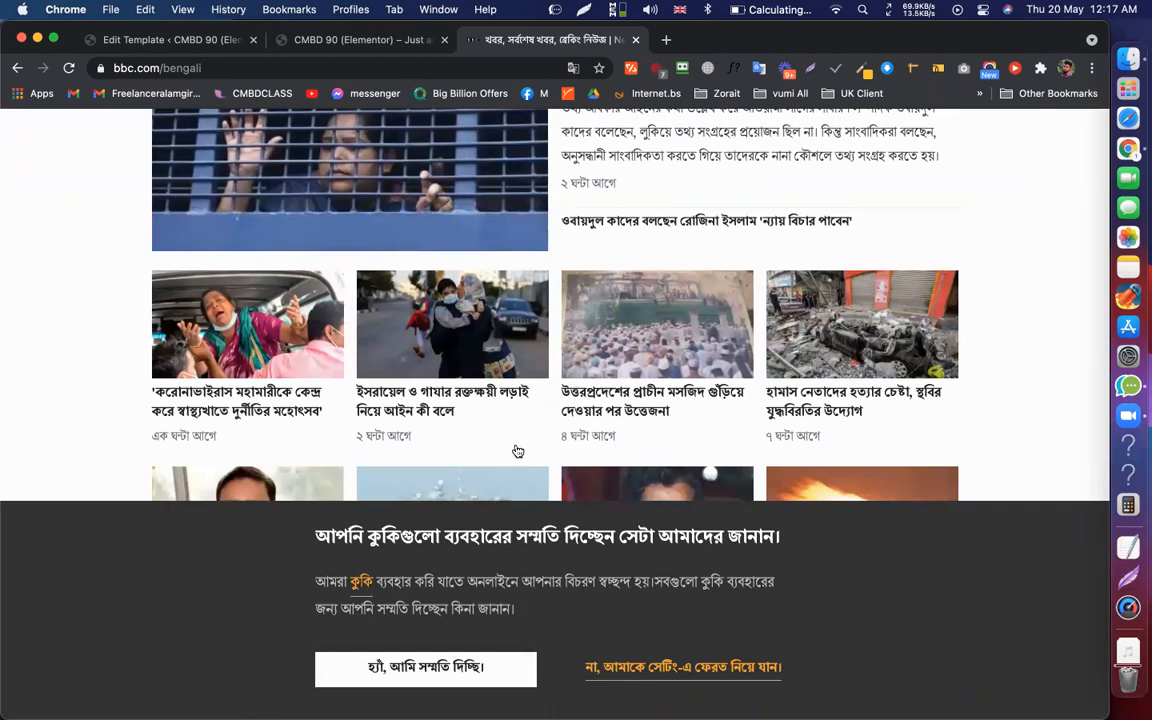
pyautogui.scroll(-1, 518, 451)
pyautogui.scroll(-2, 478, 295)
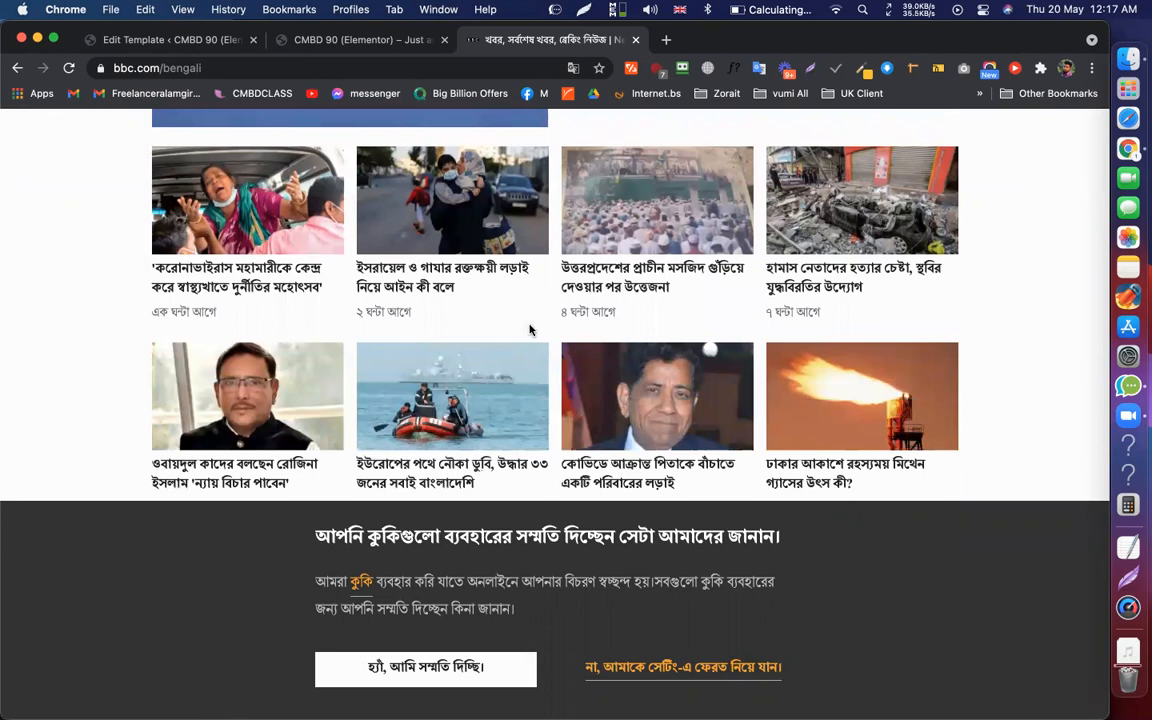
pyautogui.keyDown('super'); pyautogui.click(442, 268); pyautogui.keyUp('super')
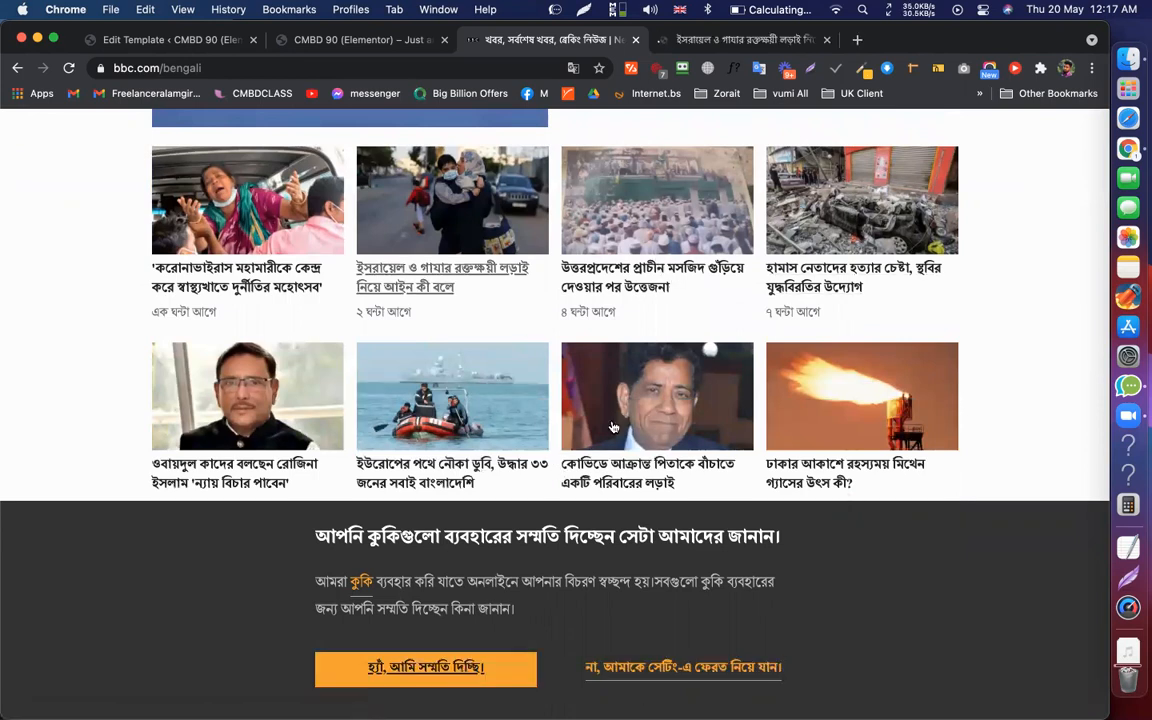
pyautogui.scroll(4, 892, 418)
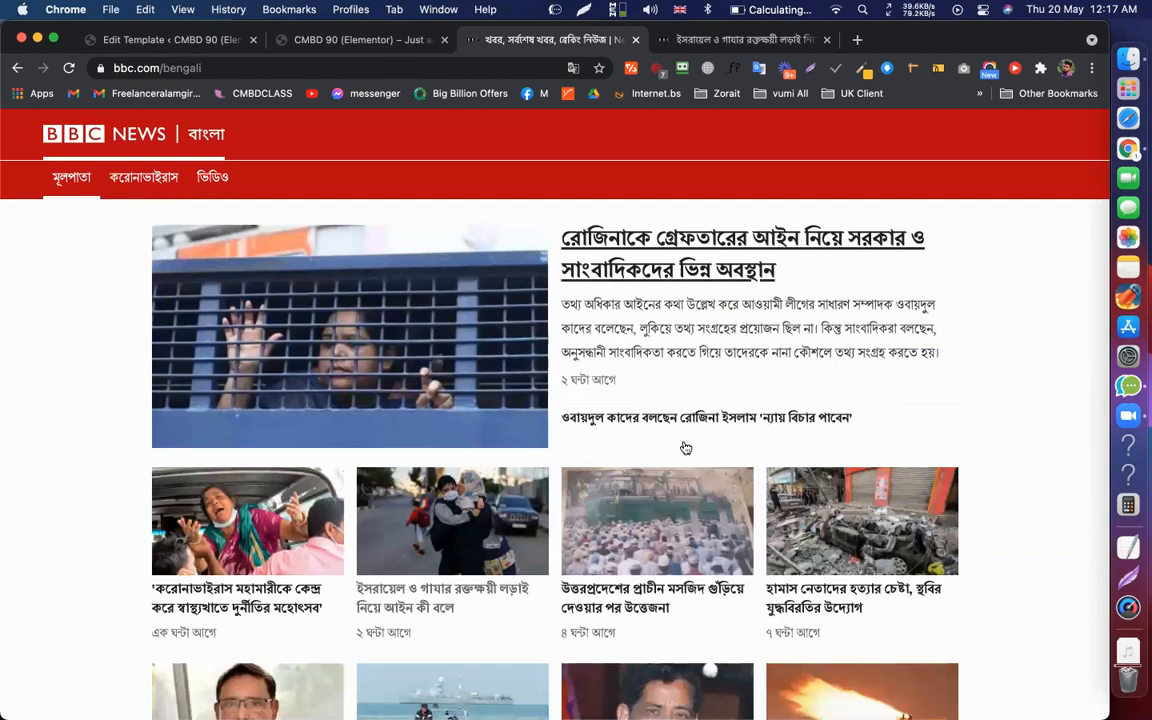
pyautogui.scroll(-10, 686, 448)
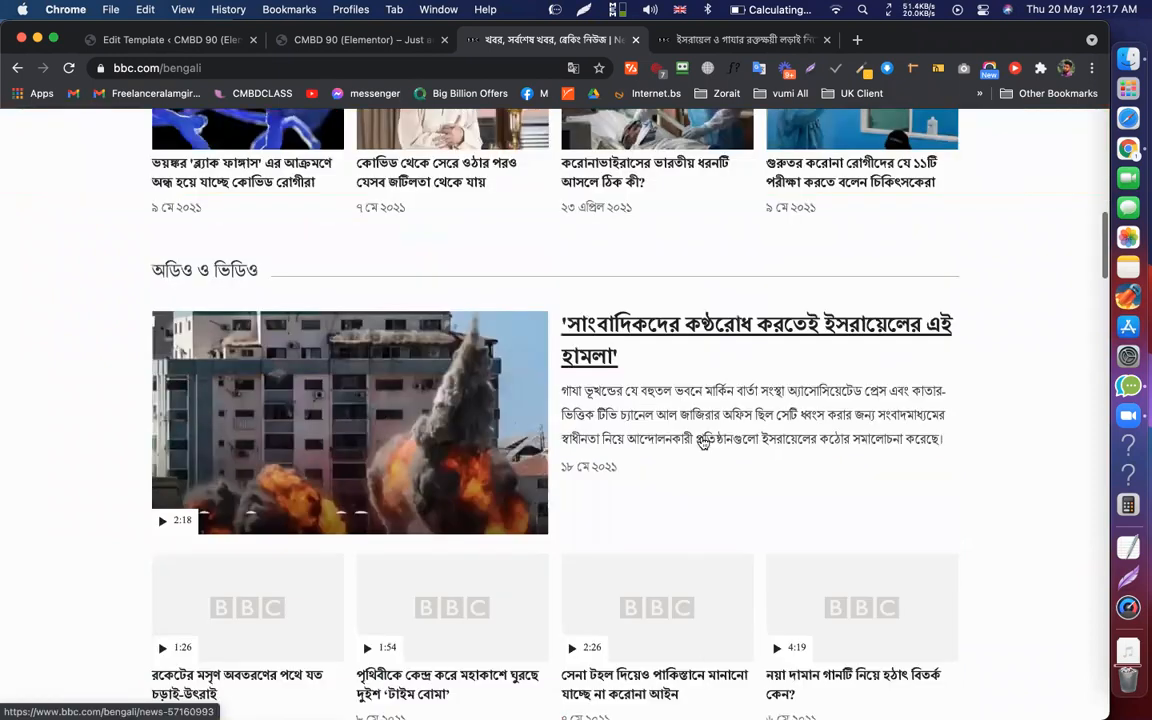
pyautogui.scroll(10, 895, 373)
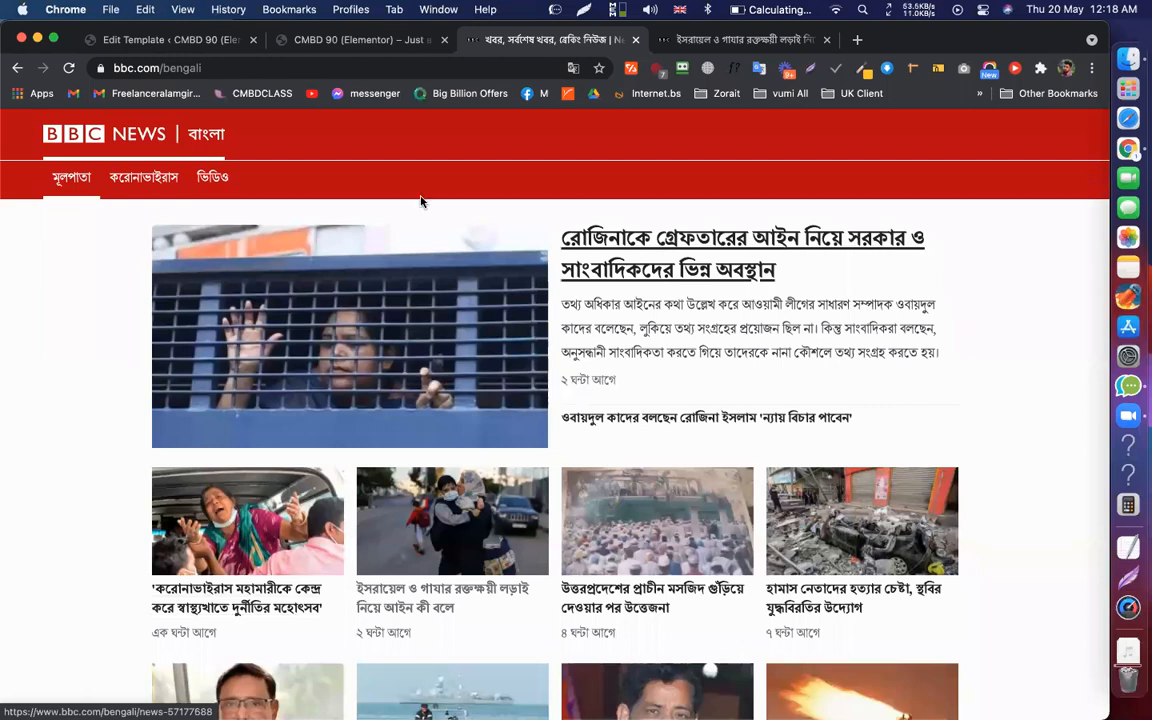
pyautogui.scroll(-3, 589, 237)
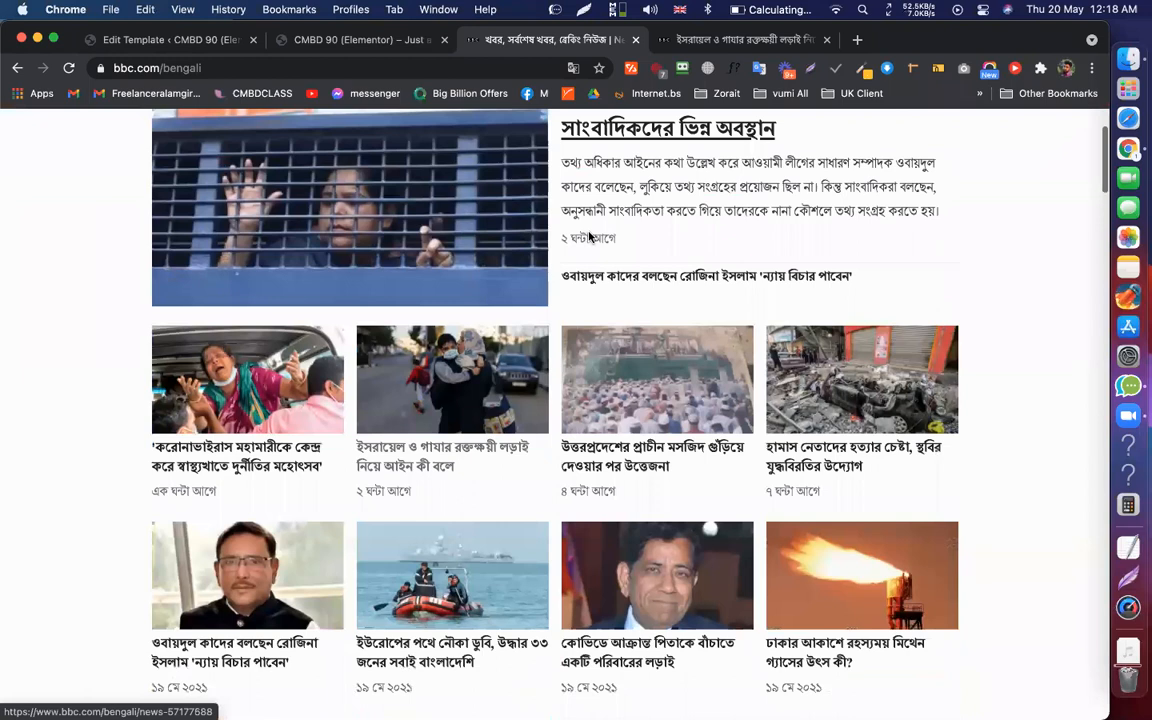
pyautogui.scroll(3, 615, 171)
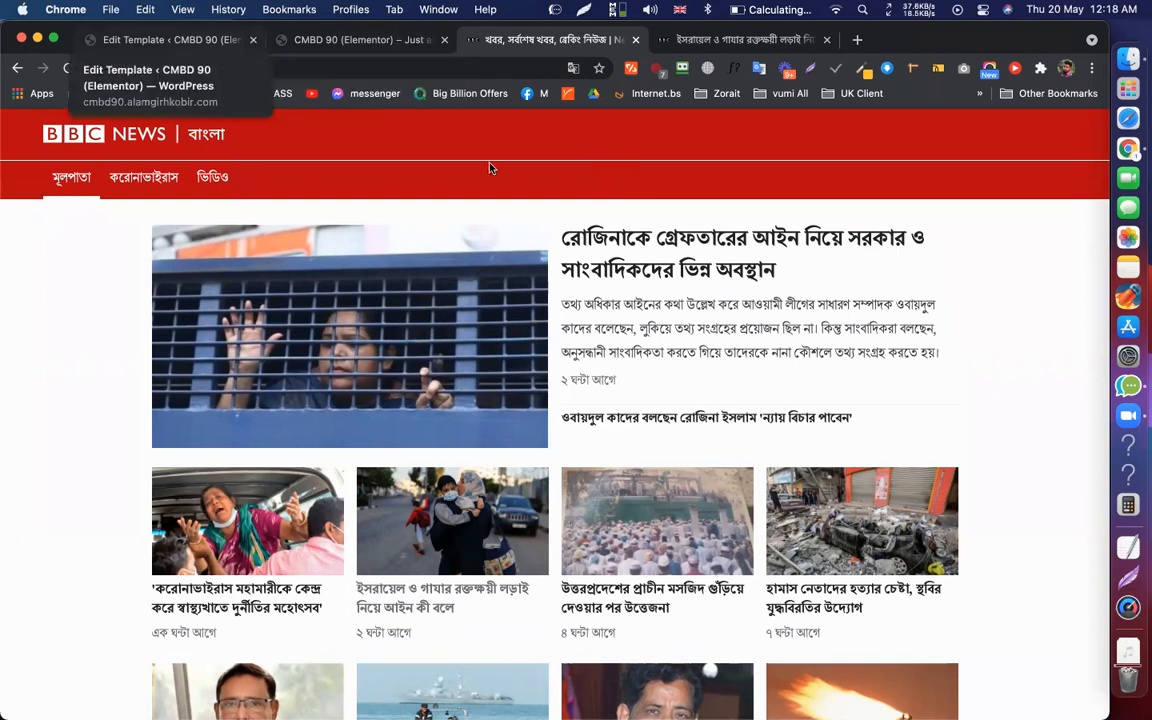
# Load the WordPress Posts list in the admin tab, then return to BBC Bangla
pyautogui.press('super+1')
pyautogui.press('super+r')
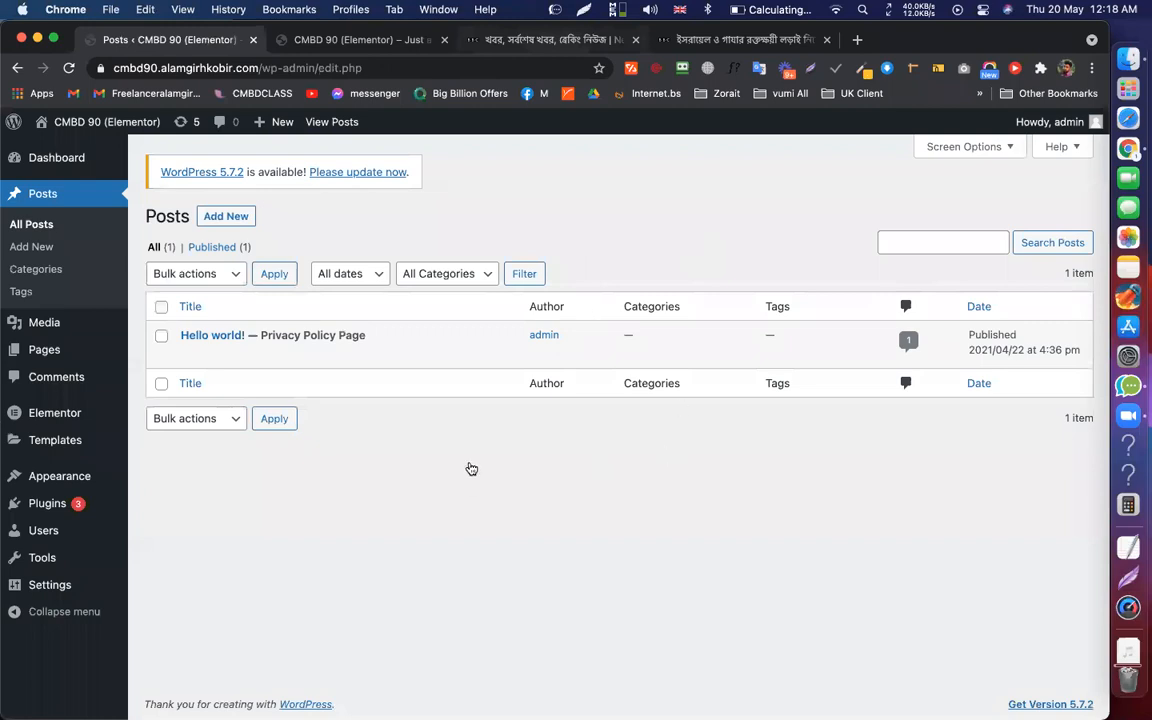
pyautogui.press('super+3')
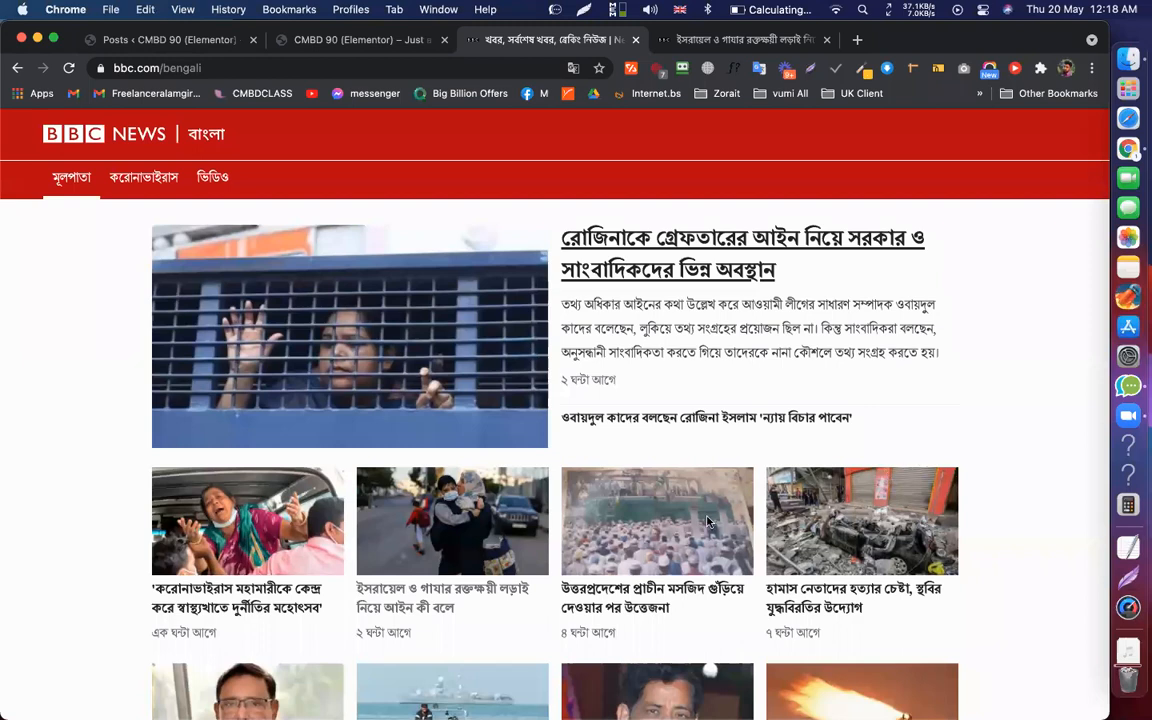
pyautogui.scroll(-10, 912, 458)
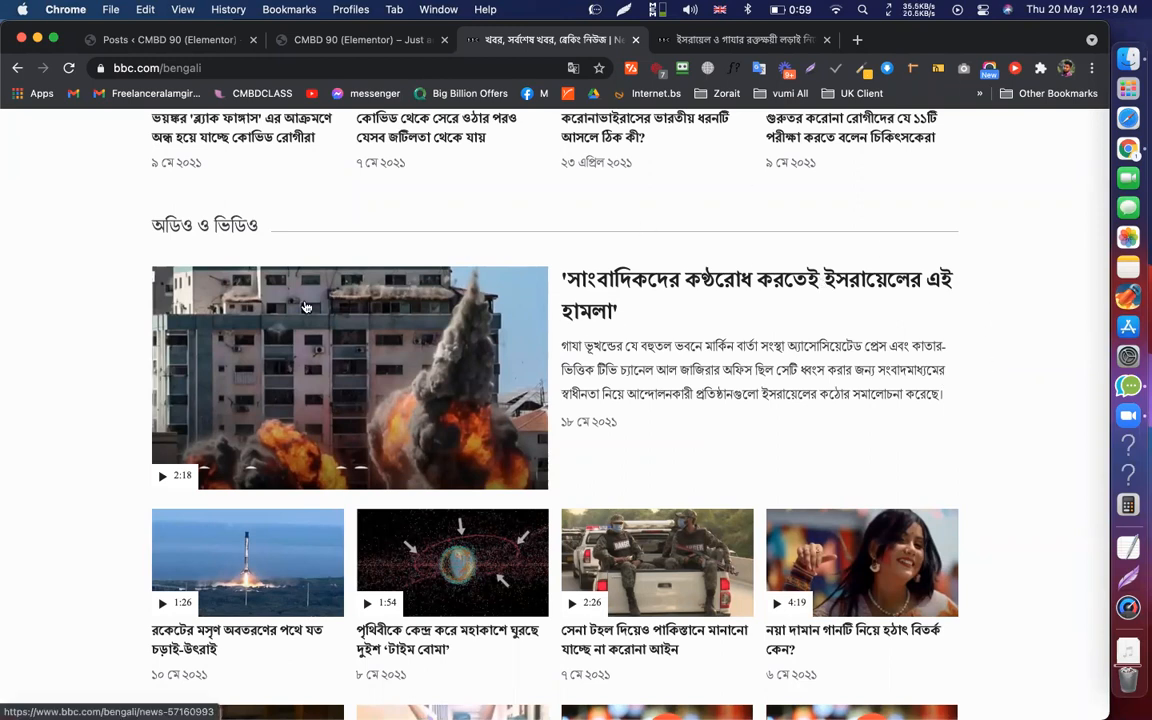
pyautogui.scroll(-1, 428, 495)
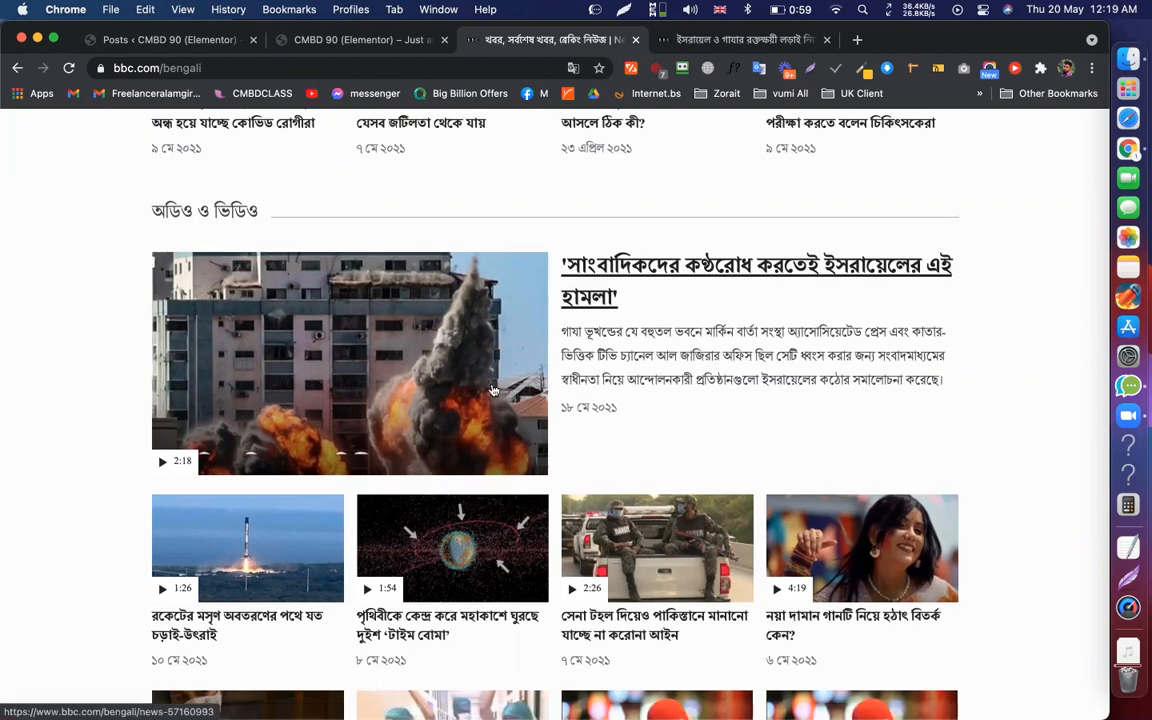
pyautogui.scroll(-3, 535, 287)
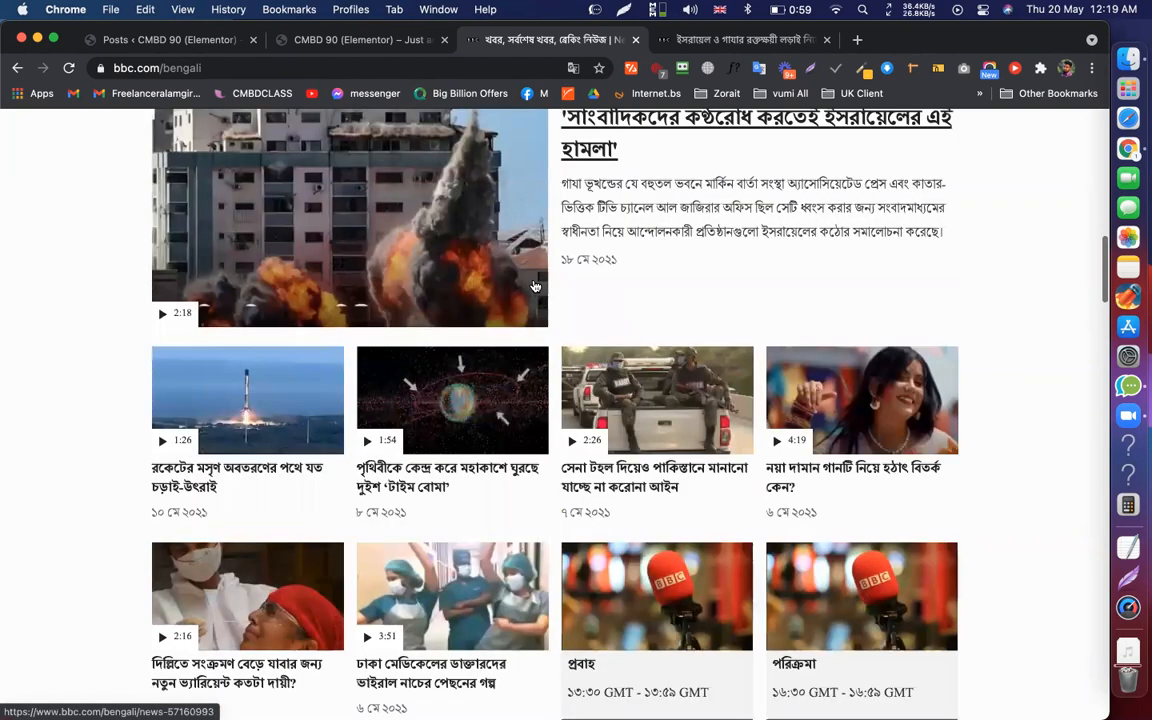
pyautogui.scroll(-10, 181, 233)
pyautogui.scroll(-8, 143, 212)
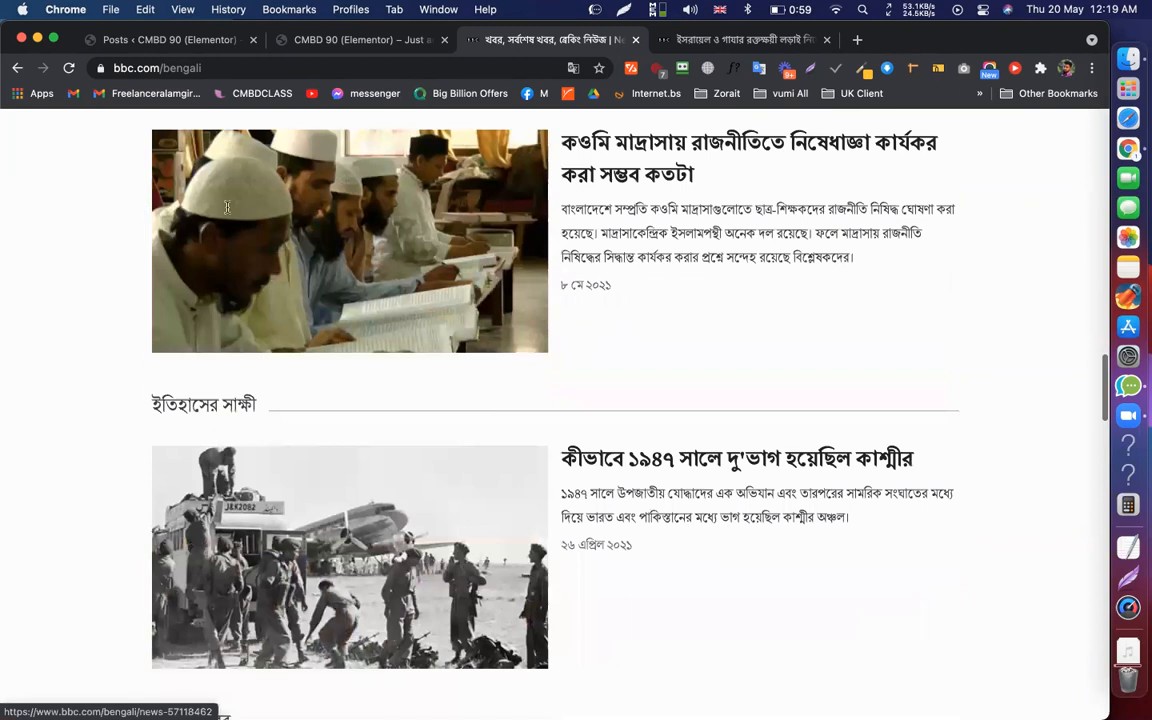
pyautogui.scroll(3, 690, 420)
pyautogui.scroll(-3, 249, 172)
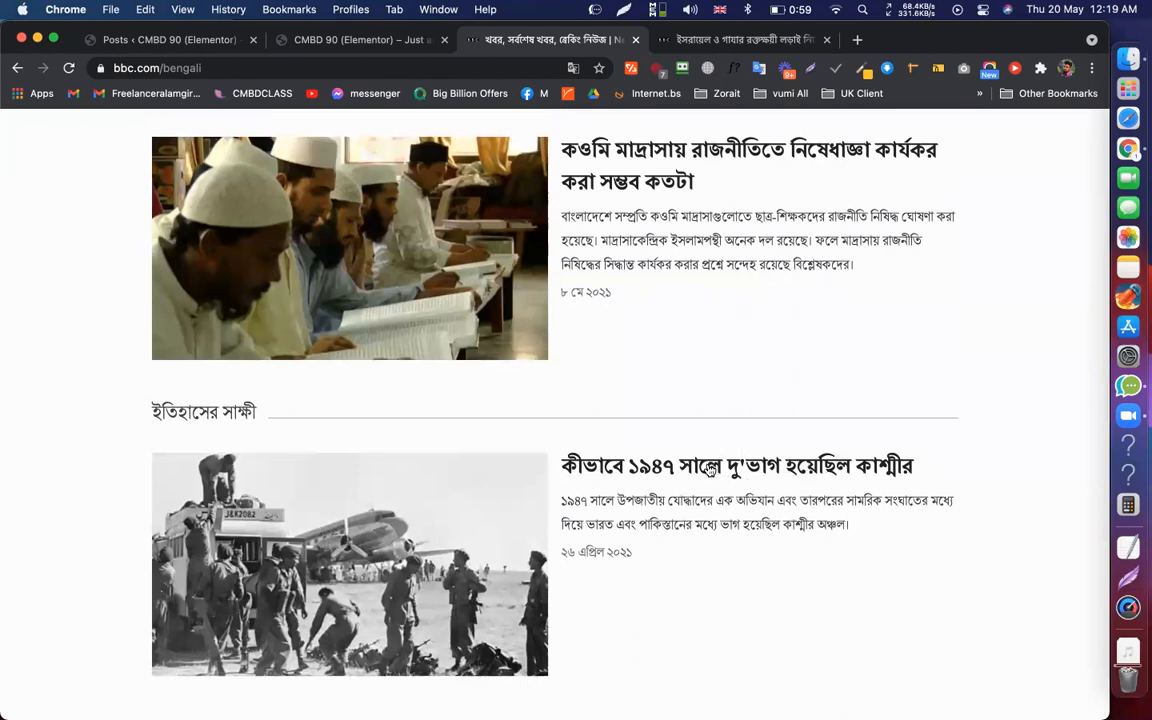
pyautogui.scroll(-2, 415, 421)
pyautogui.scroll(-3, 415, 421)
pyautogui.scroll(-5, 165, 235)
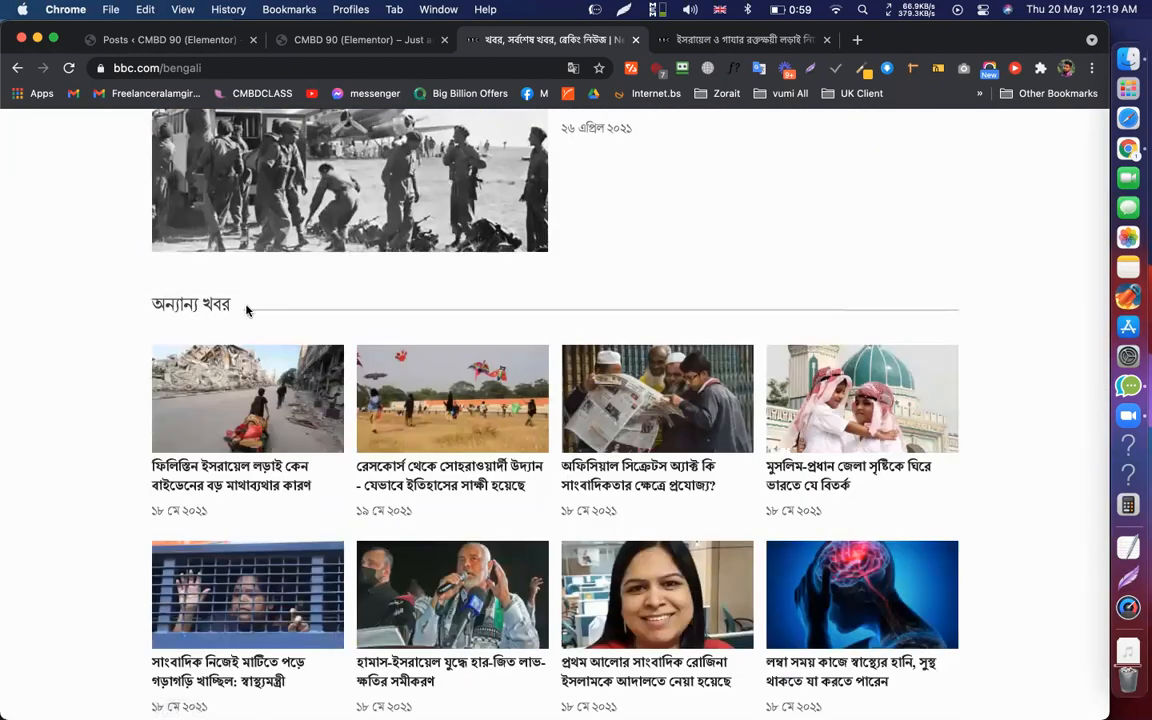
pyautogui.moveTo(150, 304); pyautogui.dragTo(232, 304)
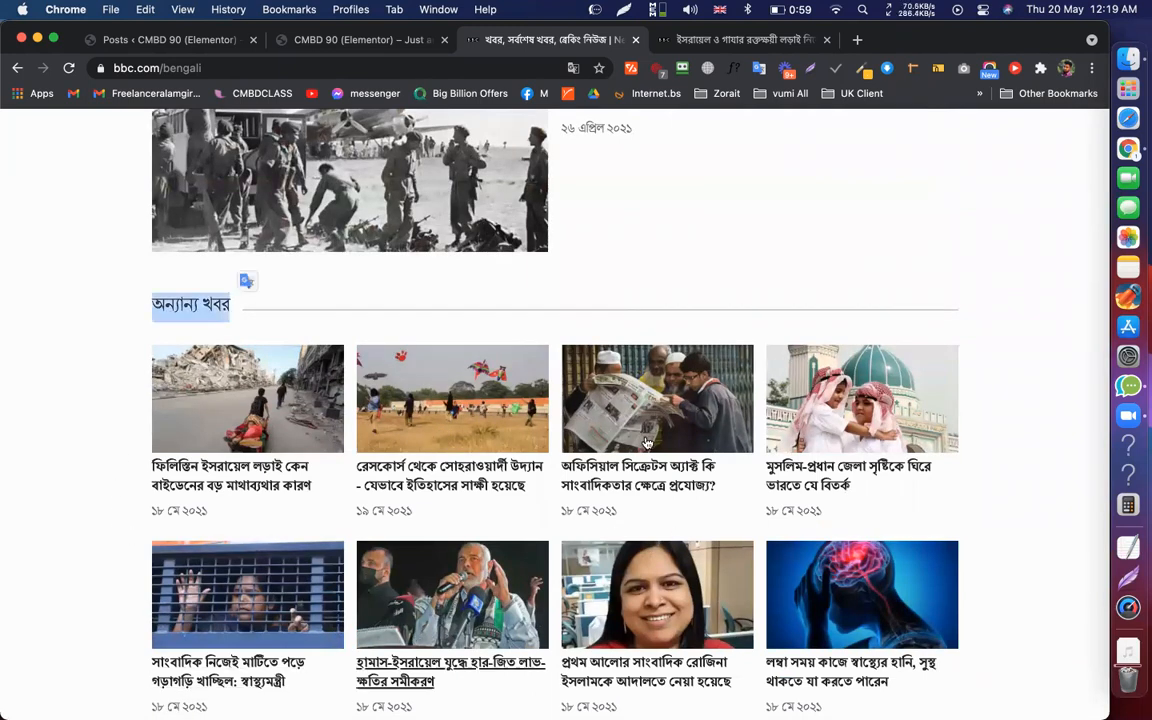
pyautogui.scroll(10, 471, 418)
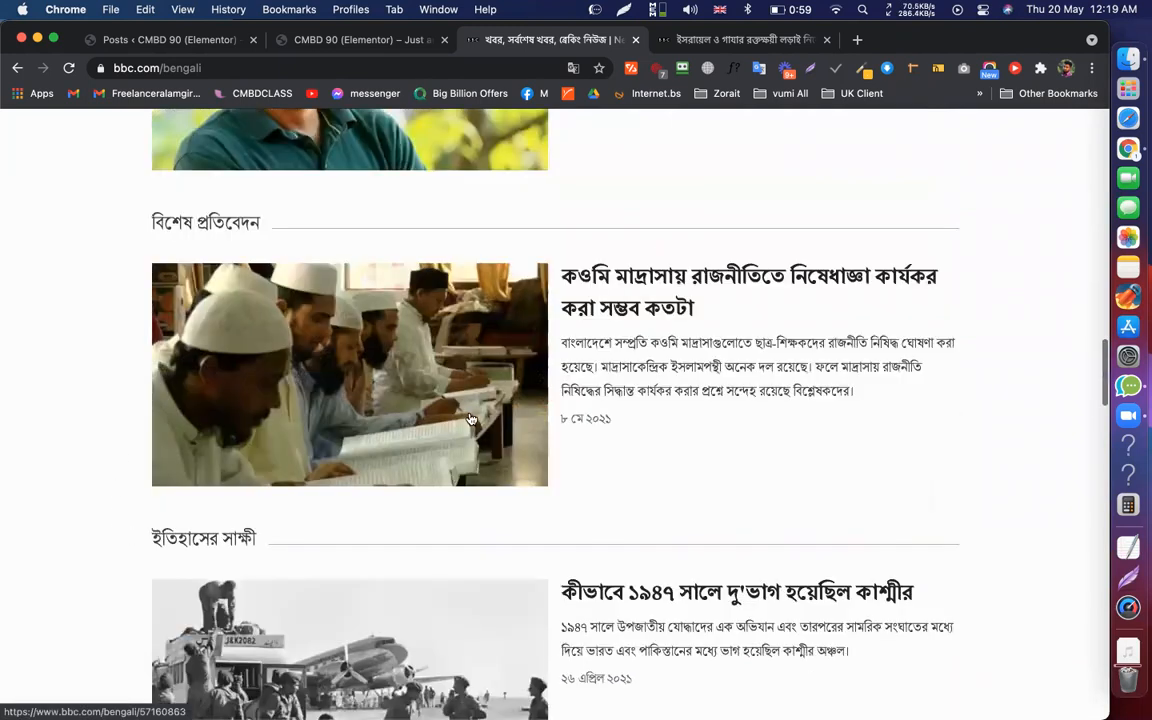
pyautogui.scroll(15, 471, 418)
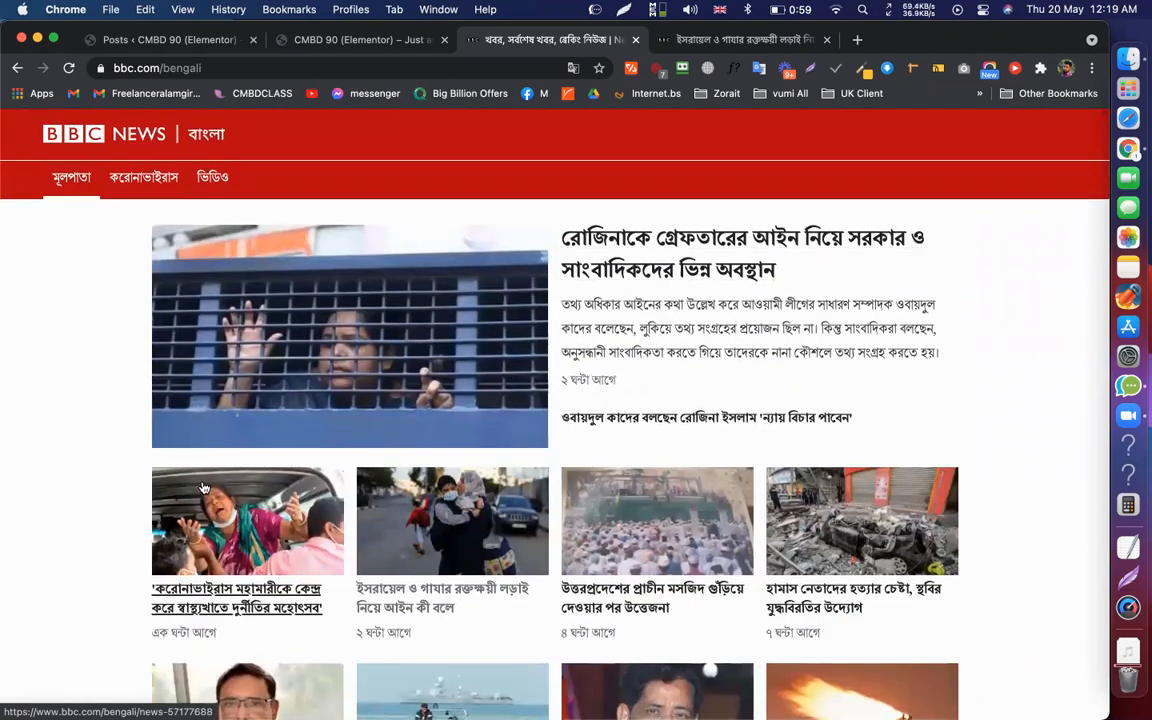
pyautogui.scroll(-1, 554, 497)
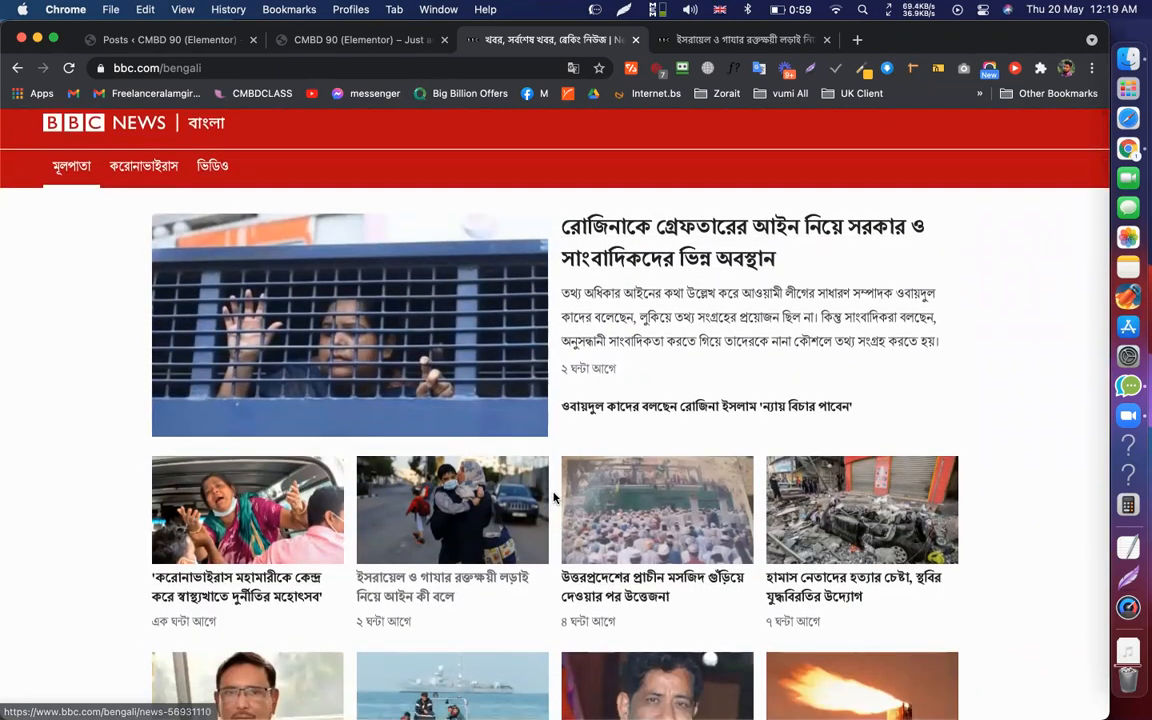
pyautogui.scroll(-3, 554, 497)
pyautogui.scroll(-8, 554, 497)
pyautogui.doubleClick(183, 246)
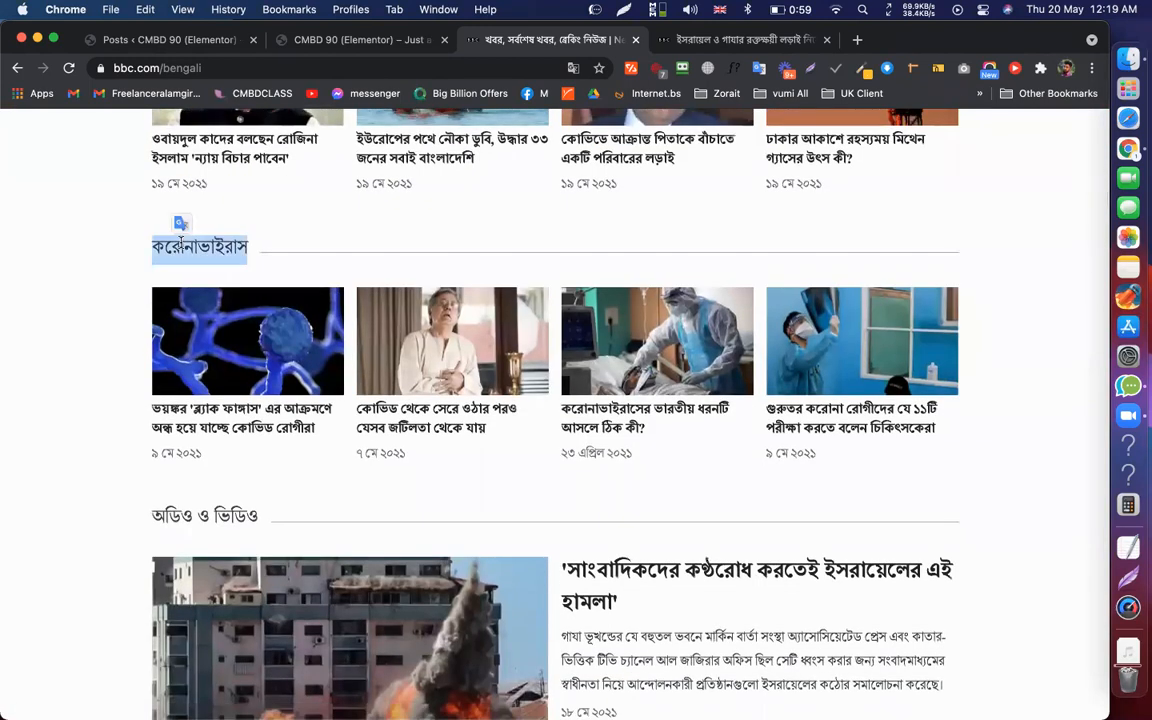
pyautogui.click(150, 212)
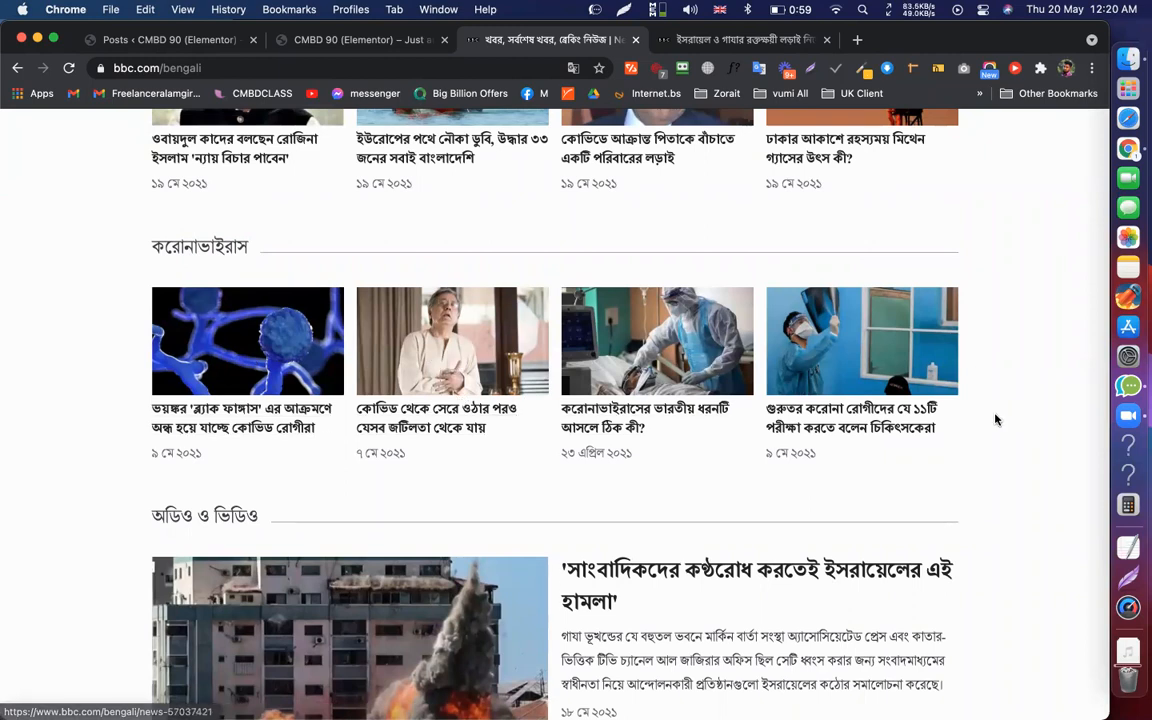
pyautogui.scroll(-2, 972, 447)
pyautogui.scroll(-10, 972, 447)
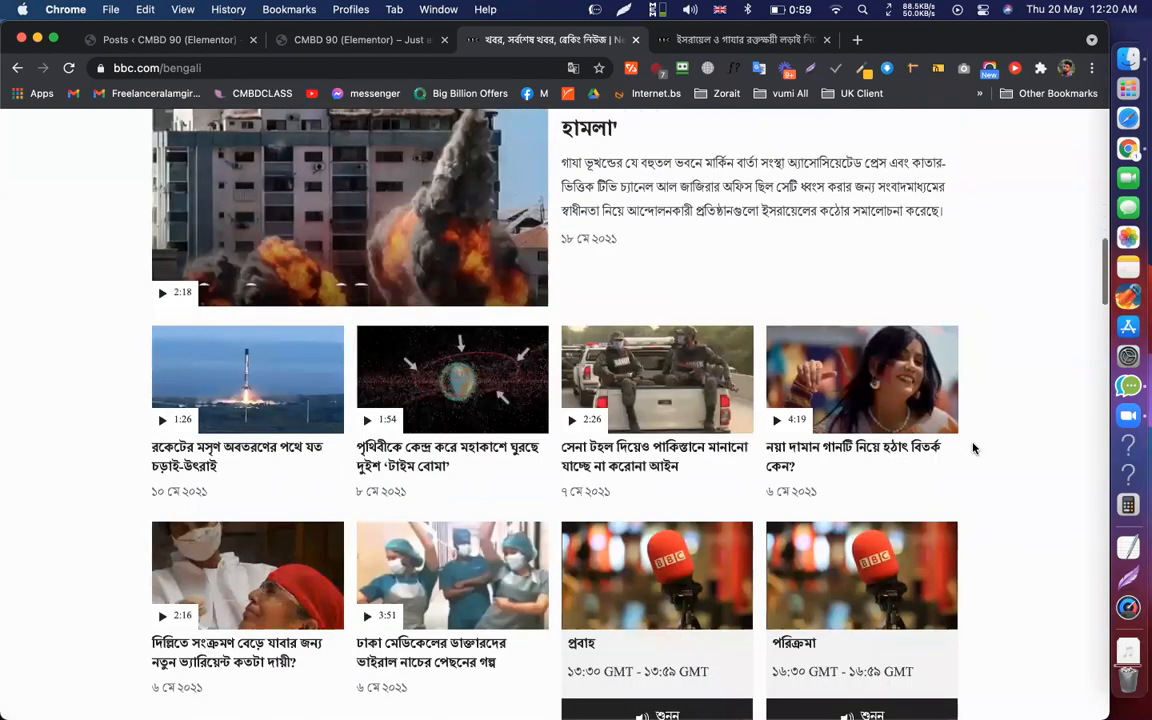
pyautogui.scroll(8, 1023, 285)
pyautogui.scroll(15, 1023, 287)
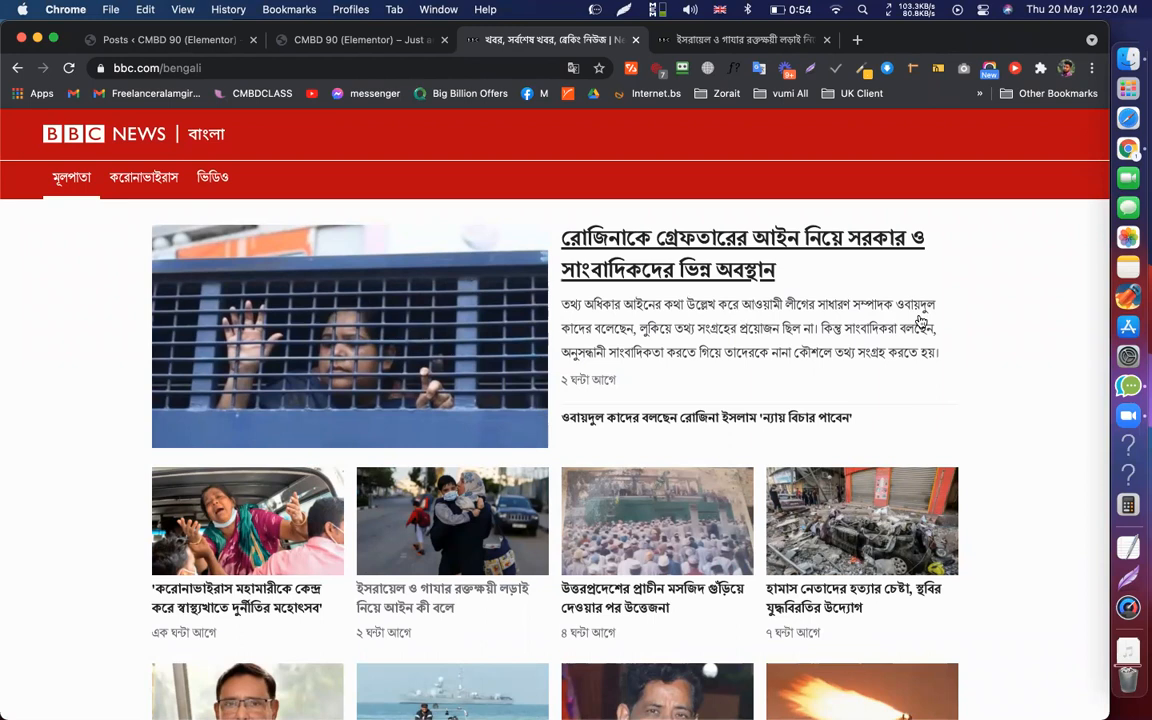
pyautogui.scroll(-1, 995, 464)
pyautogui.scroll(-15, 995, 464)
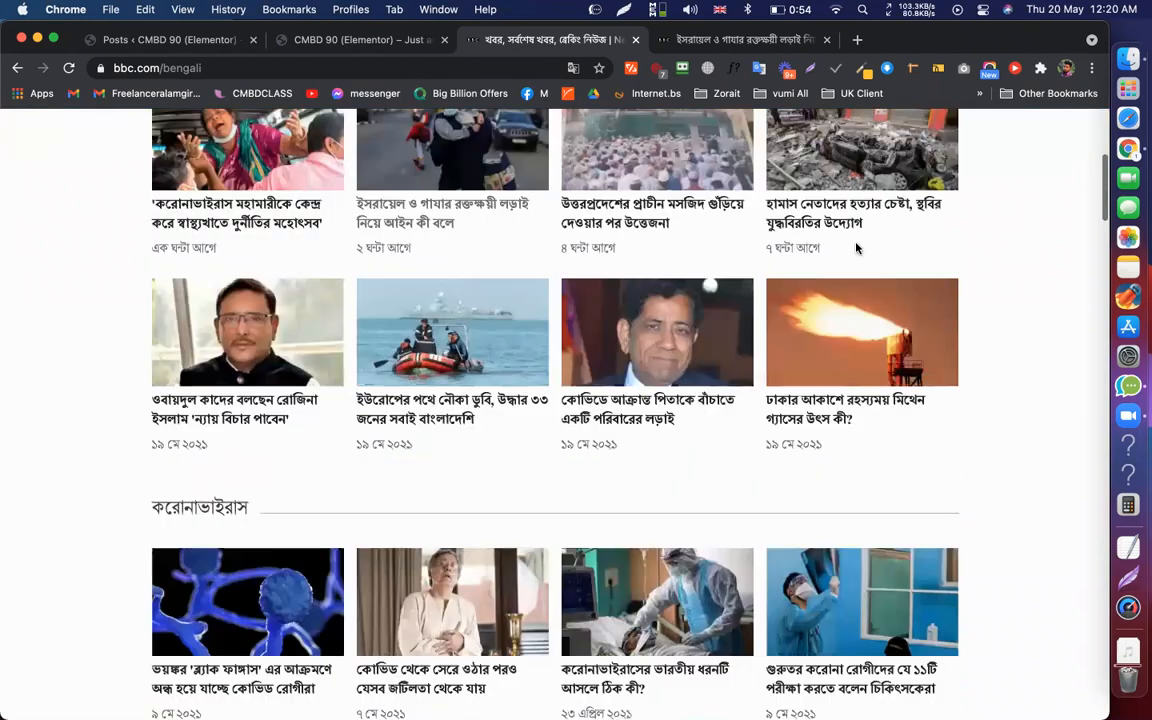
pyautogui.scroll(15, 1015, 337)
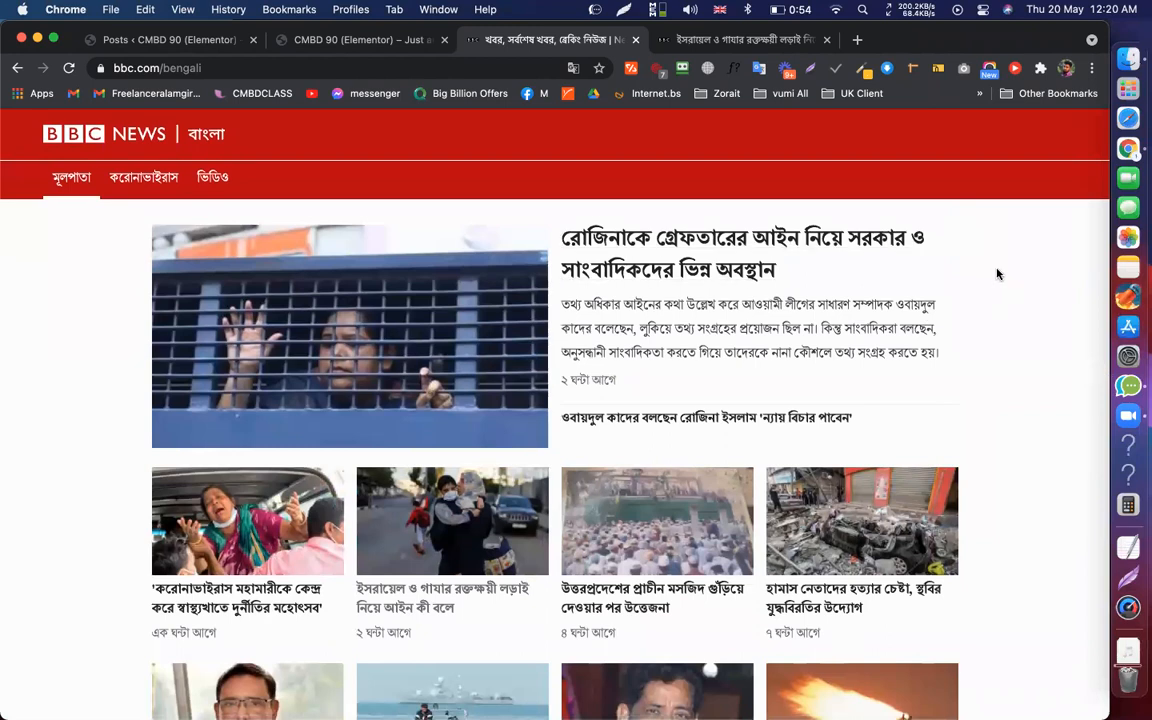
# Open the lead BBC Bangla story, copy its two-line headline, and go back to the homepage
pyautogui.click(668, 240)
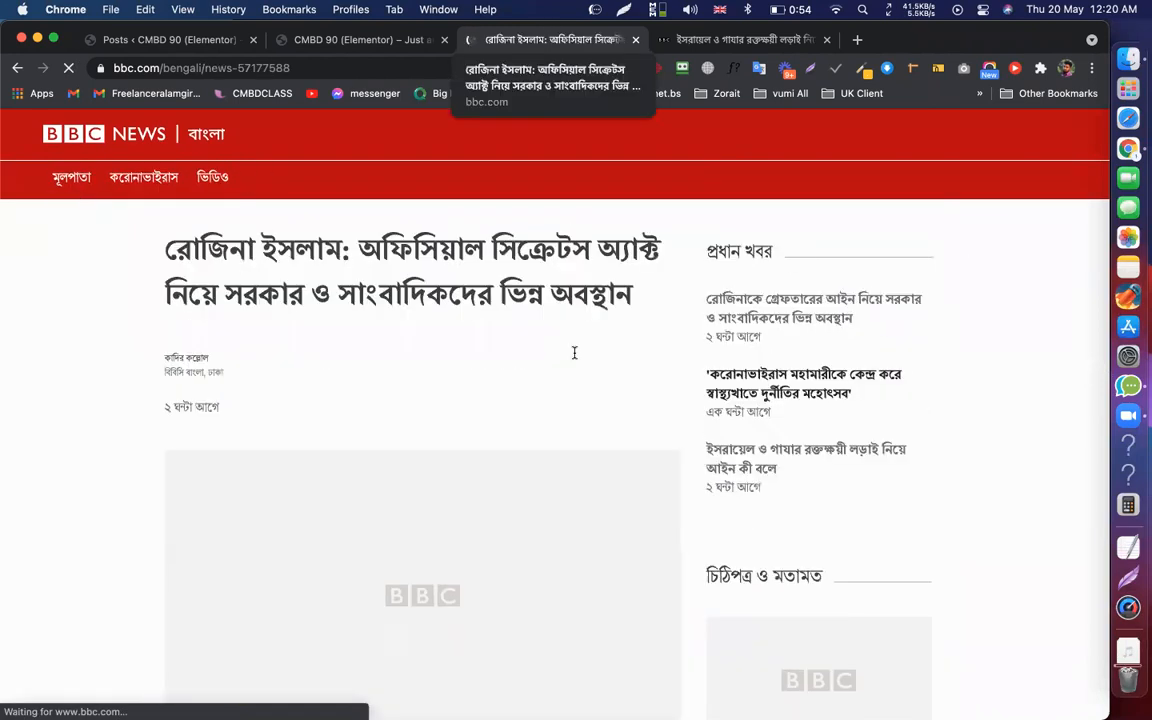
pyautogui.scroll(-5, 446, 597)
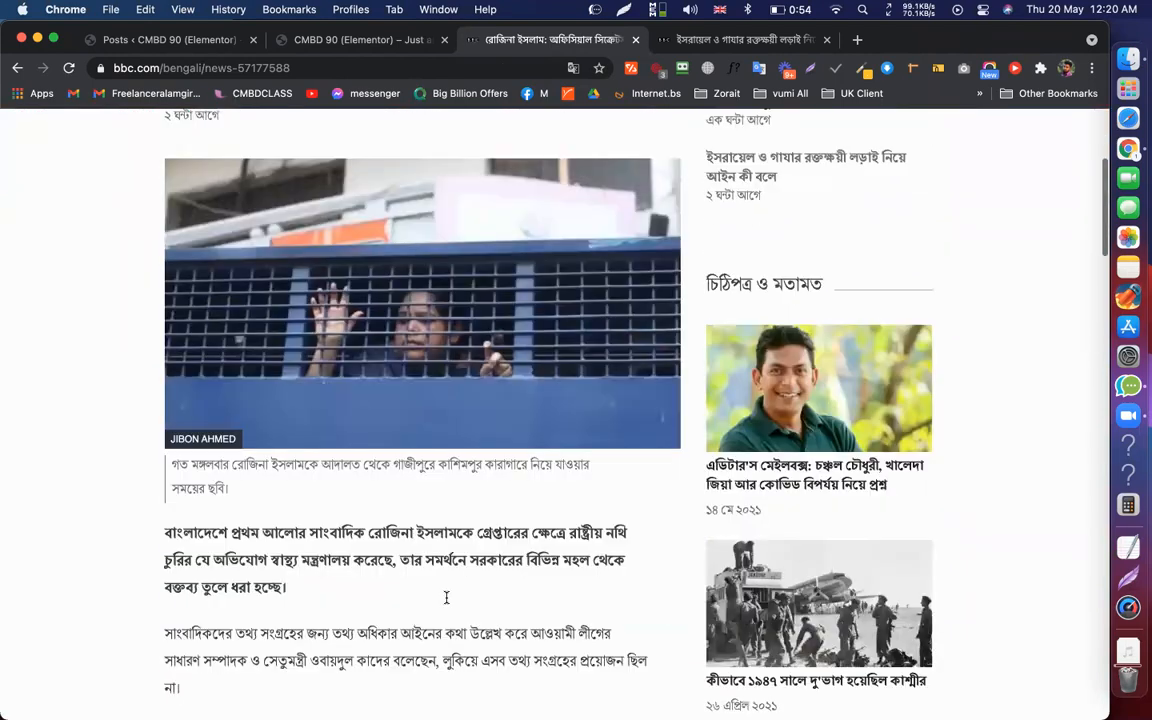
pyautogui.scroll(-3, 446, 597)
pyautogui.scroll(-9, 381, 362)
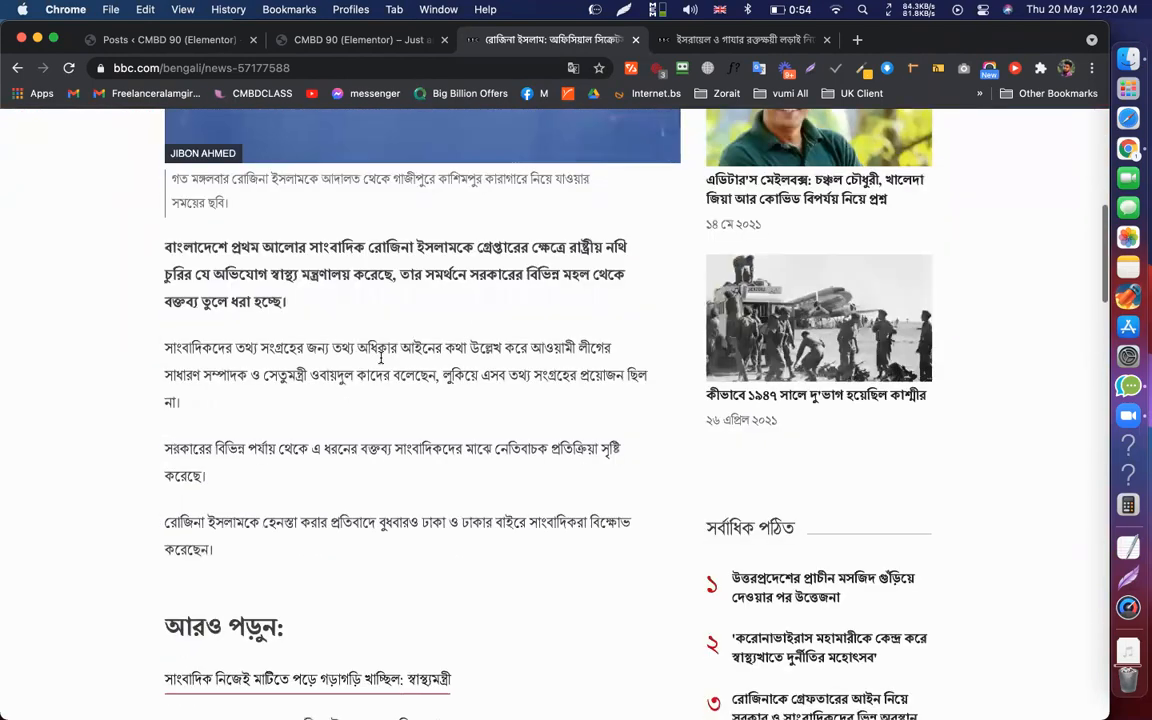
pyautogui.scroll(-10, 381, 362)
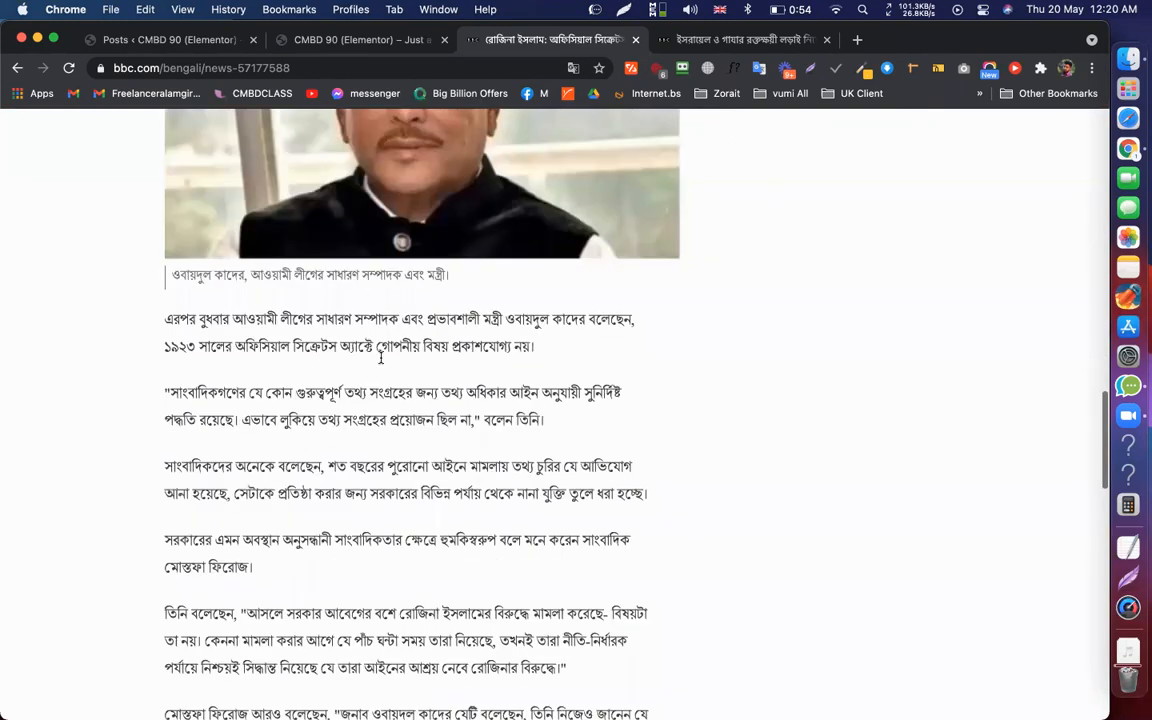
pyautogui.scroll(-10, 381, 358)
pyautogui.scroll(-8, 381, 358)
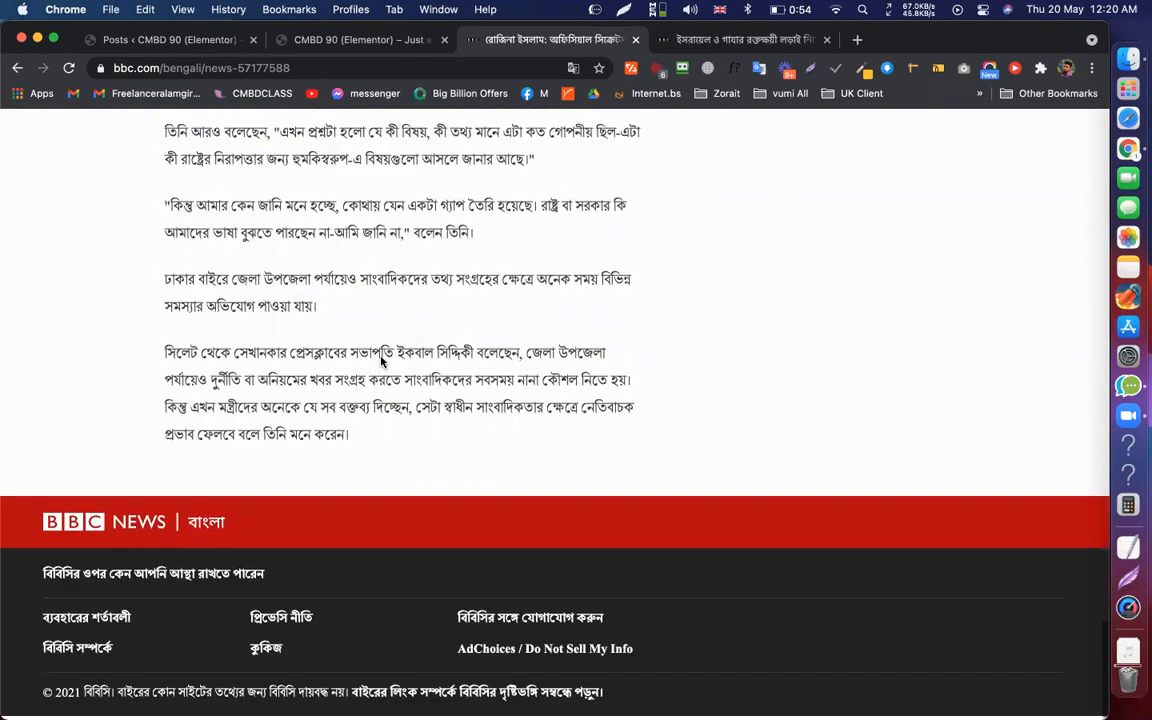
pyautogui.press('super+Up')
pyautogui.tripleClick(435, 273)
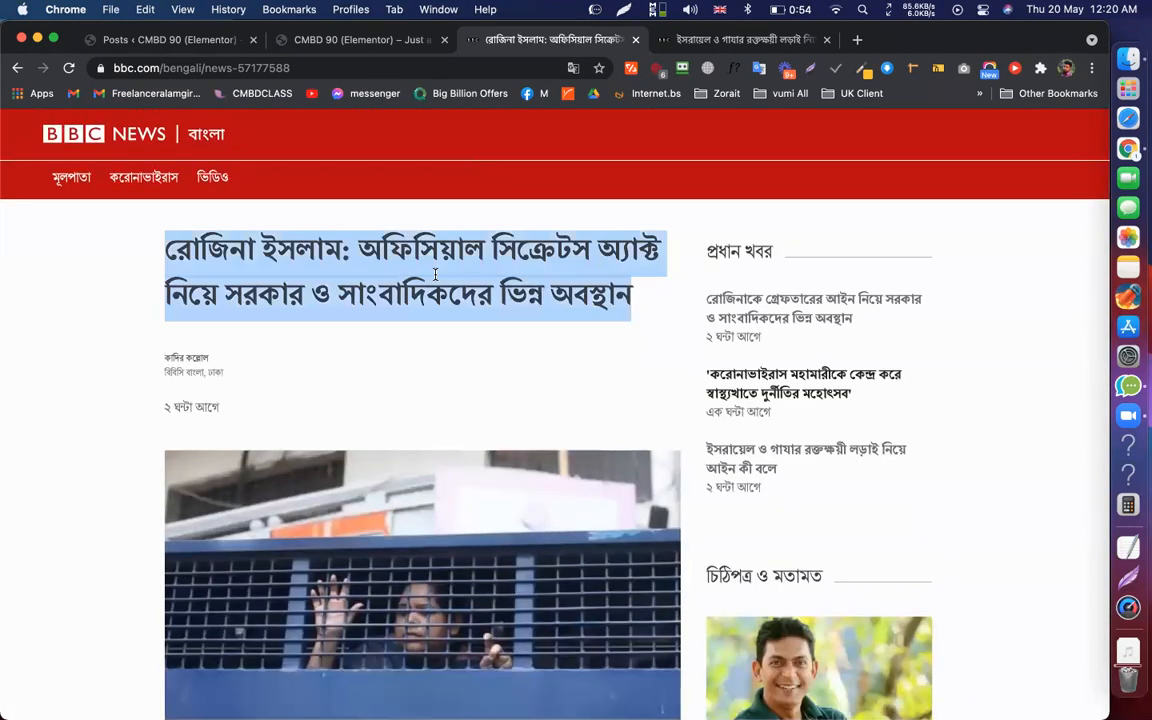
pyautogui.click(15, 70)
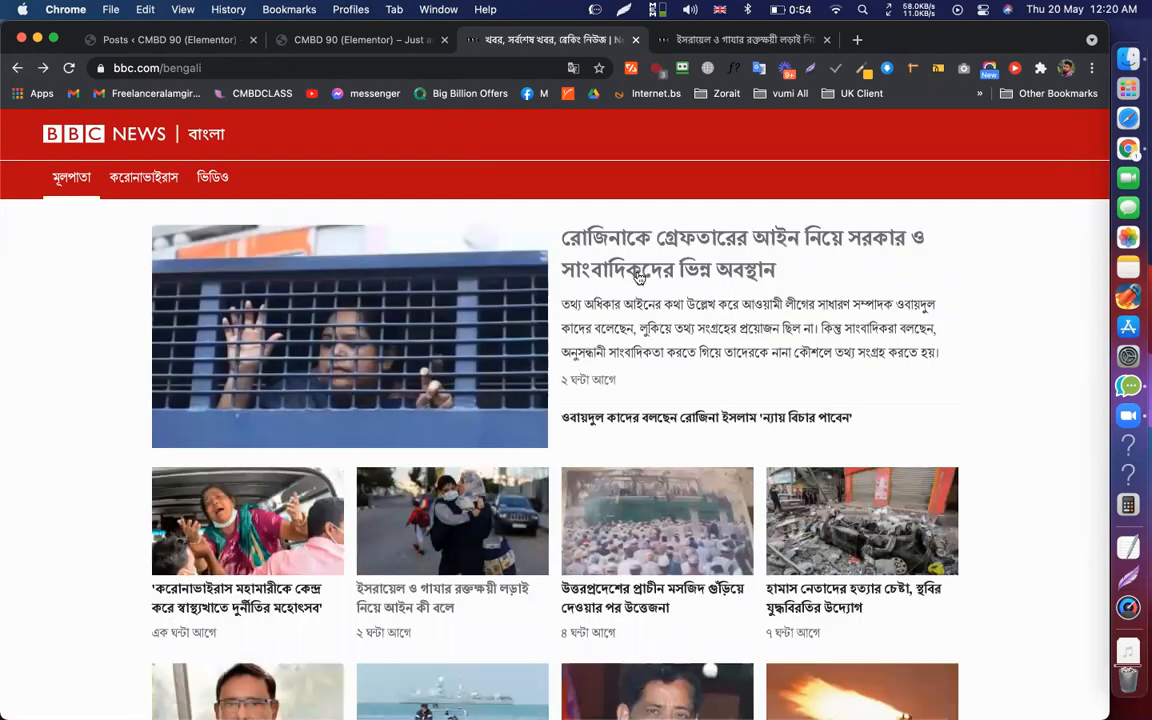
# Open the coronavirus section, then select the full headline of the Israel–Gaza law article
pyautogui.click(143, 177)
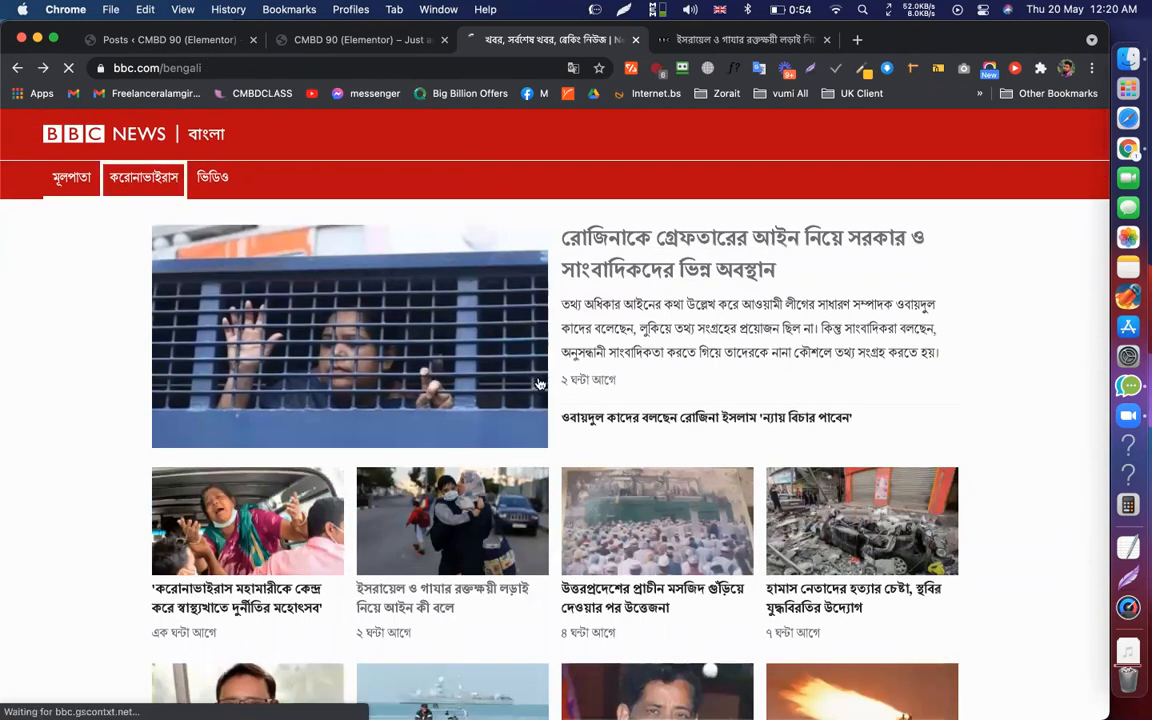
pyautogui.scroll(-3, 551, 396)
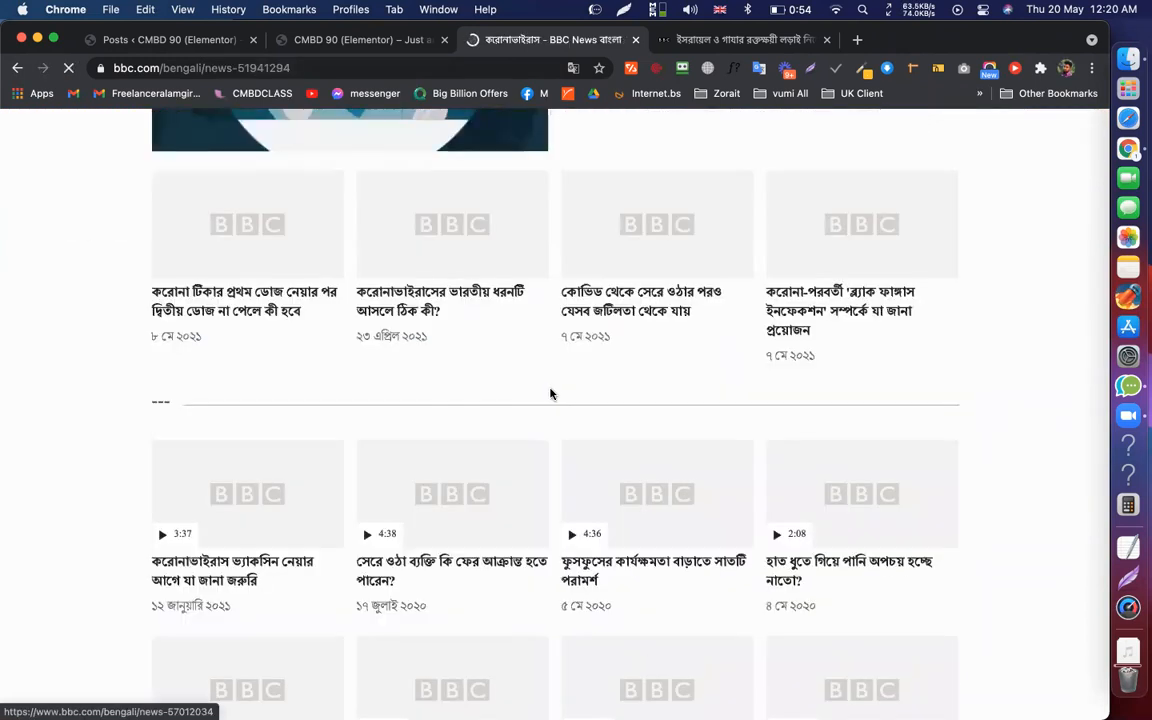
pyautogui.scroll(-5, 551, 394)
pyautogui.scroll(-3, 551, 396)
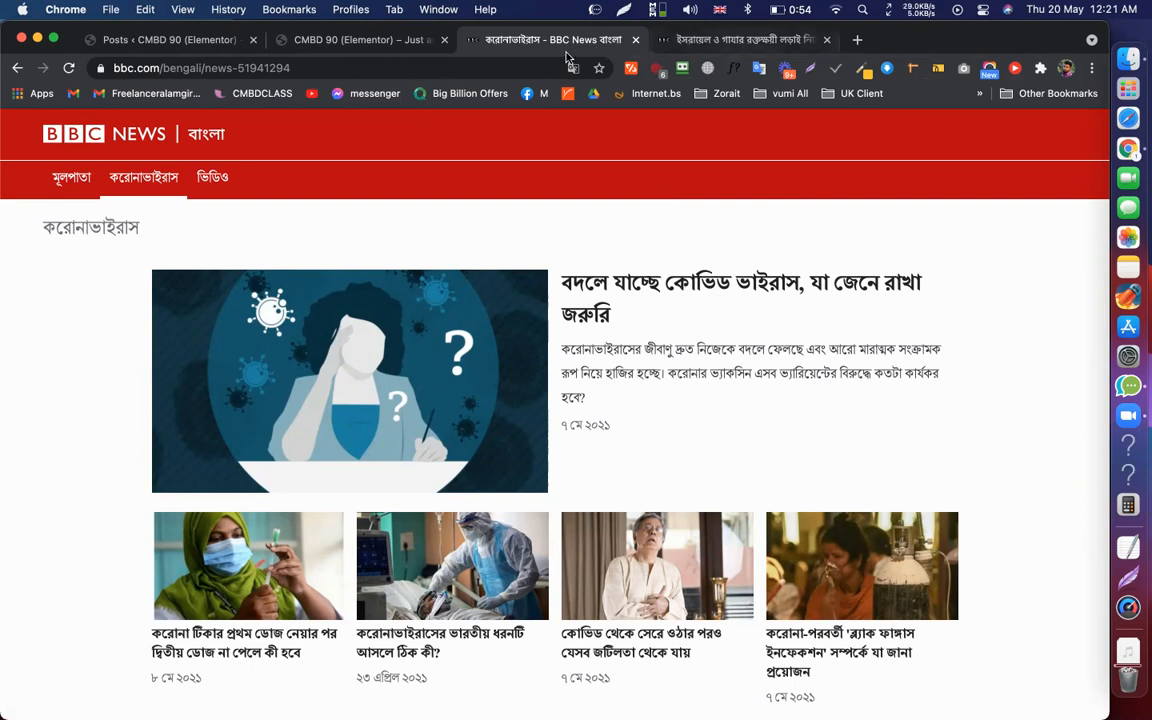
pyautogui.hotkey('ctrl', 'Tab')
pyautogui.moveTo(250, 295); pyautogui.dragTo(155, 226)
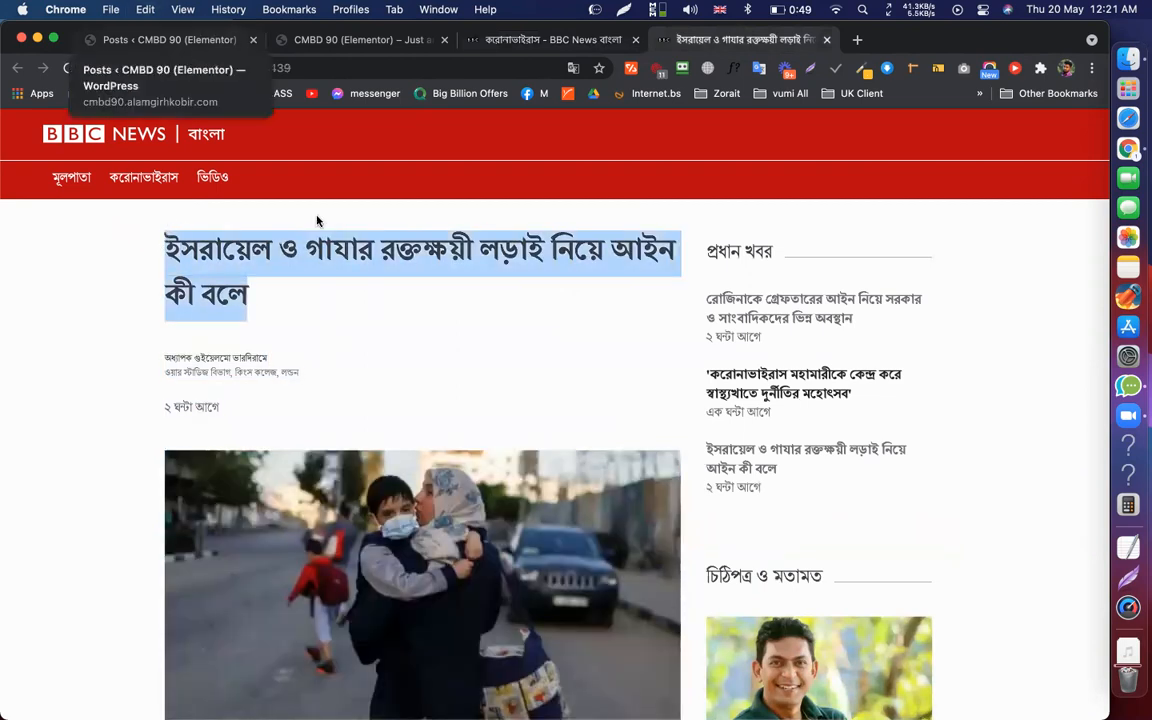
# Open the Posts > Categories page in WordPress
pyautogui.press('super+1')
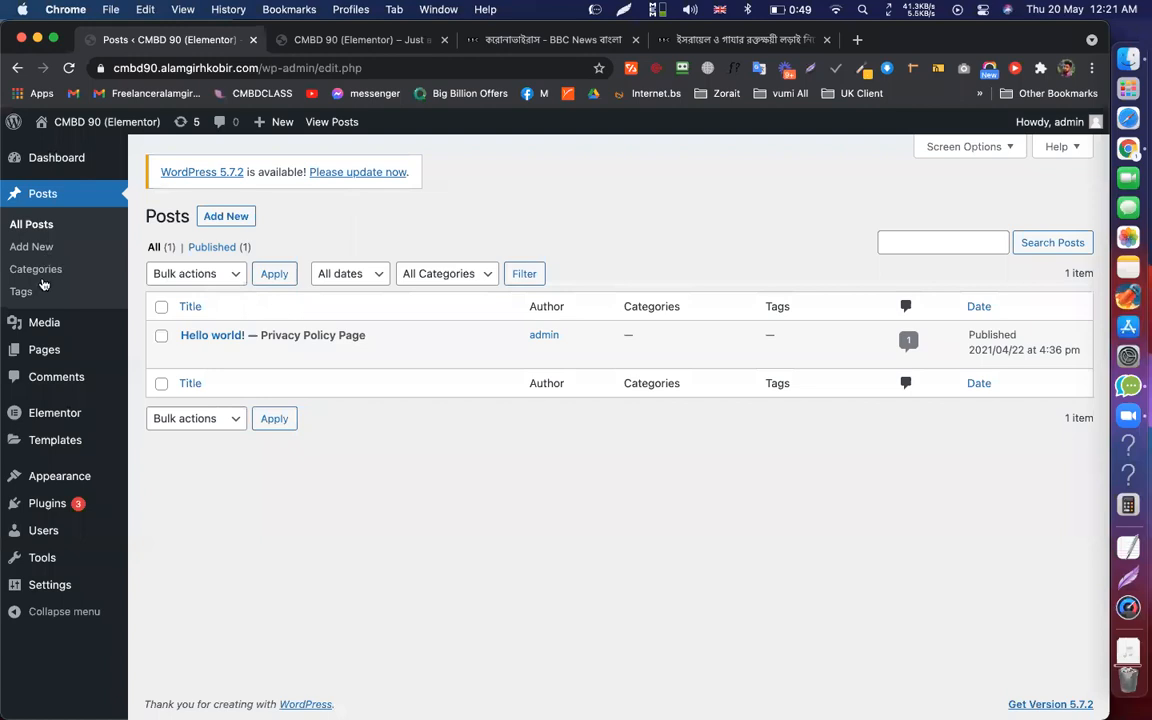
pyautogui.click(41, 273)
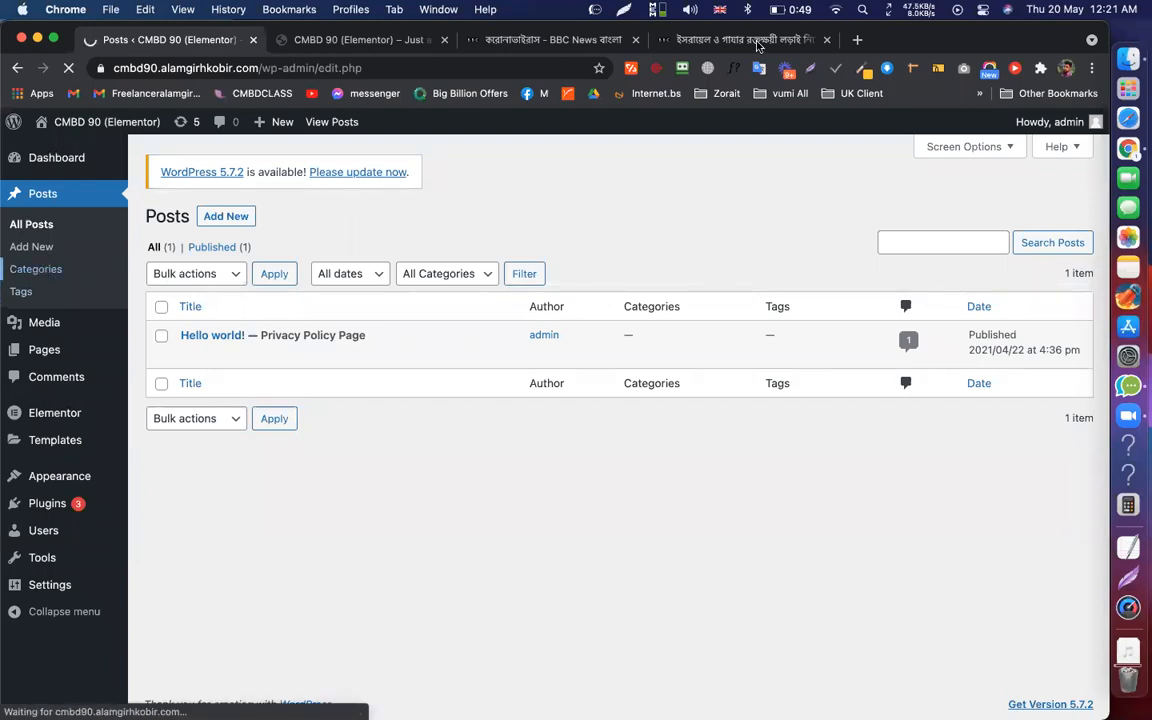
pyautogui.press('super+4')
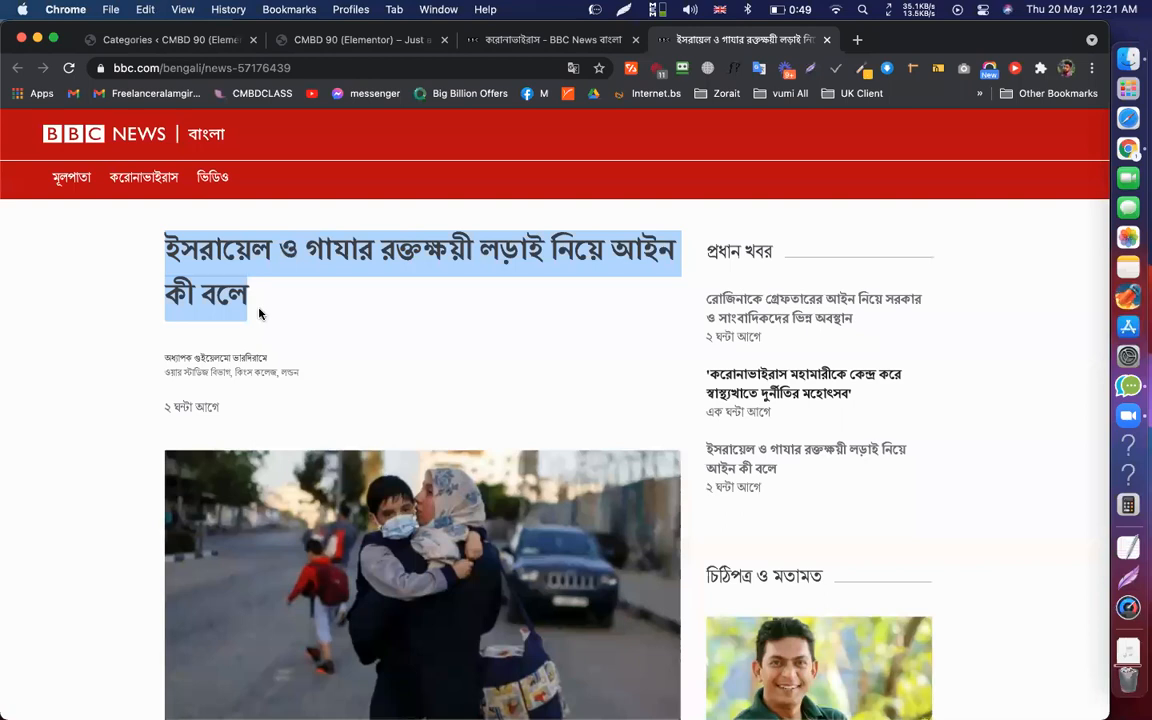
# Read through the Israel–Gaza law article, including its self-defence and human rights sections
pyautogui.click(409, 309)
pyautogui.scroll(-5, 409, 311)
pyautogui.scroll(5, 409, 309)
pyautogui.scroll(-1, 408, 303)
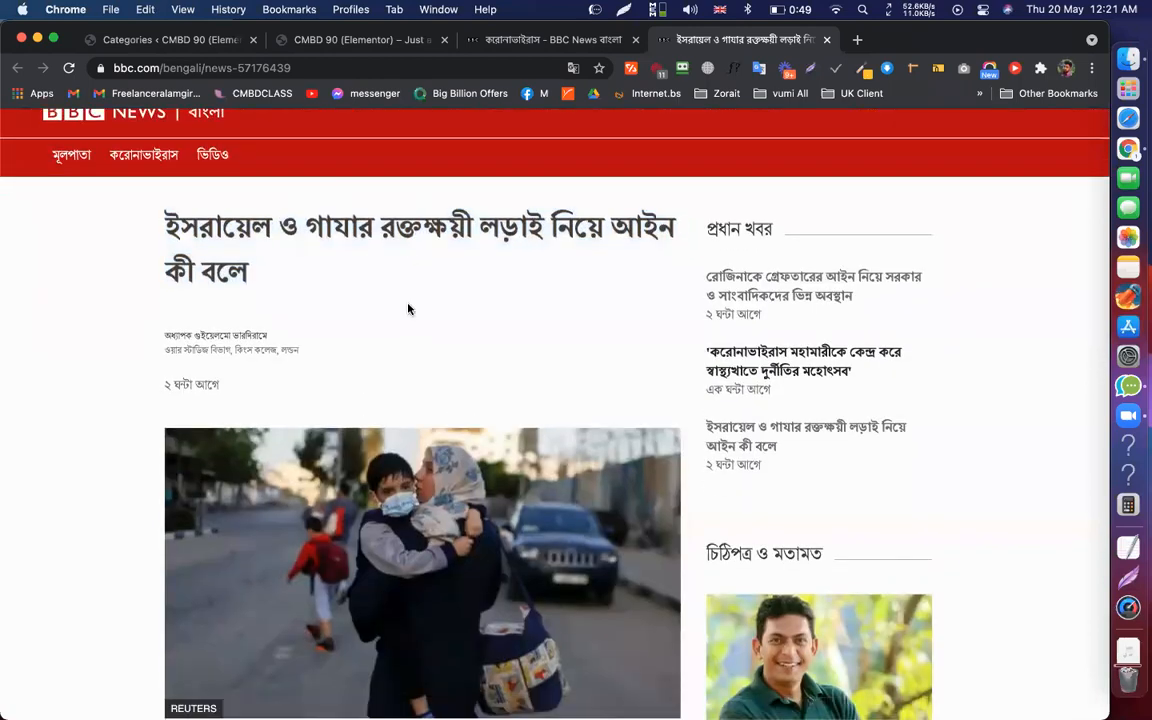
pyautogui.scroll(-2, 406, 309)
pyautogui.scroll(-4, 295, 415)
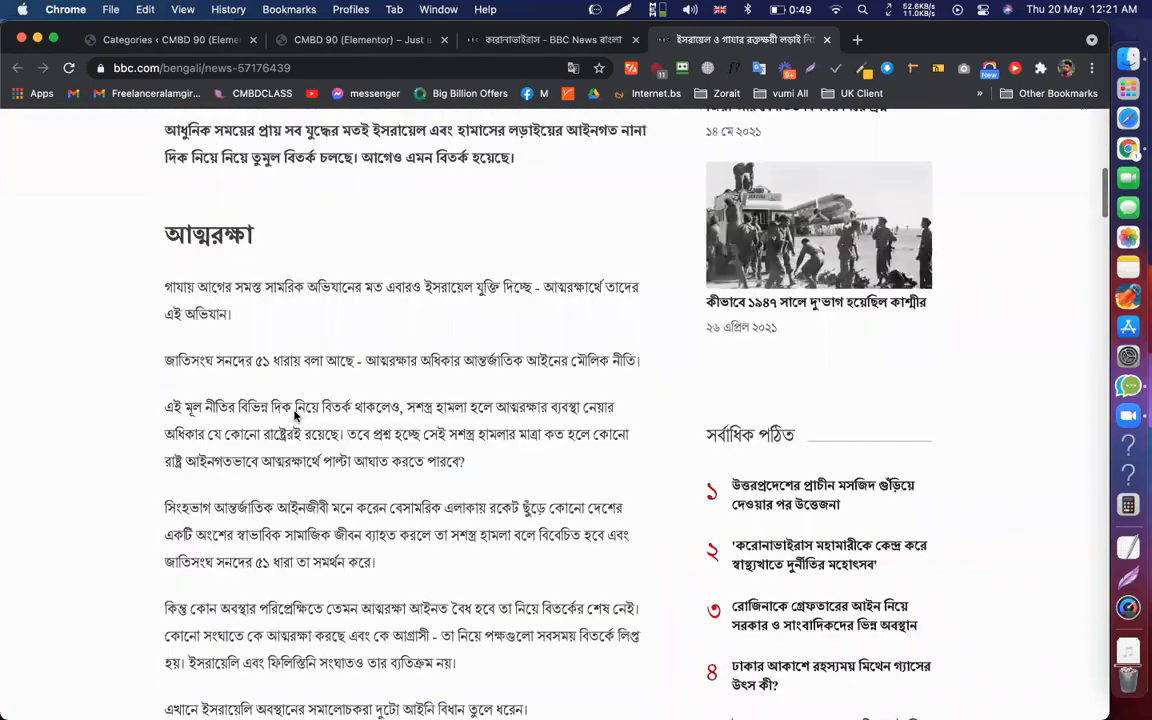
pyautogui.scroll(1, 295, 415)
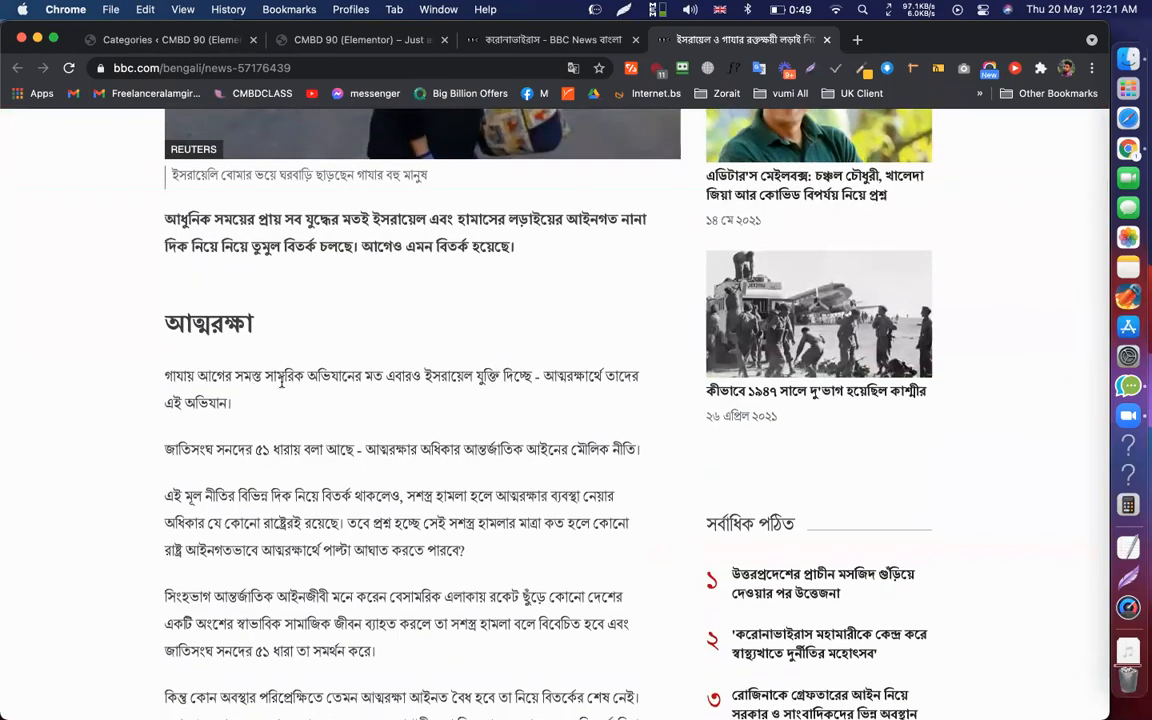
pyautogui.scroll(-2, 283, 378)
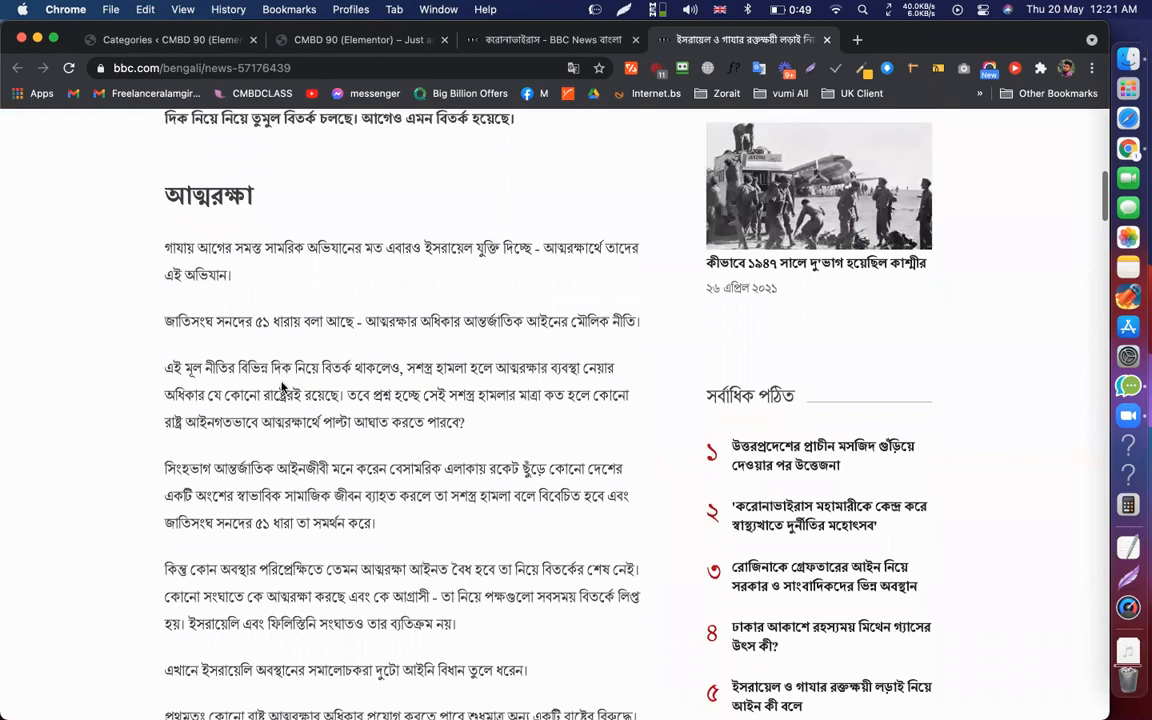
pyautogui.scroll(-3, 283, 385)
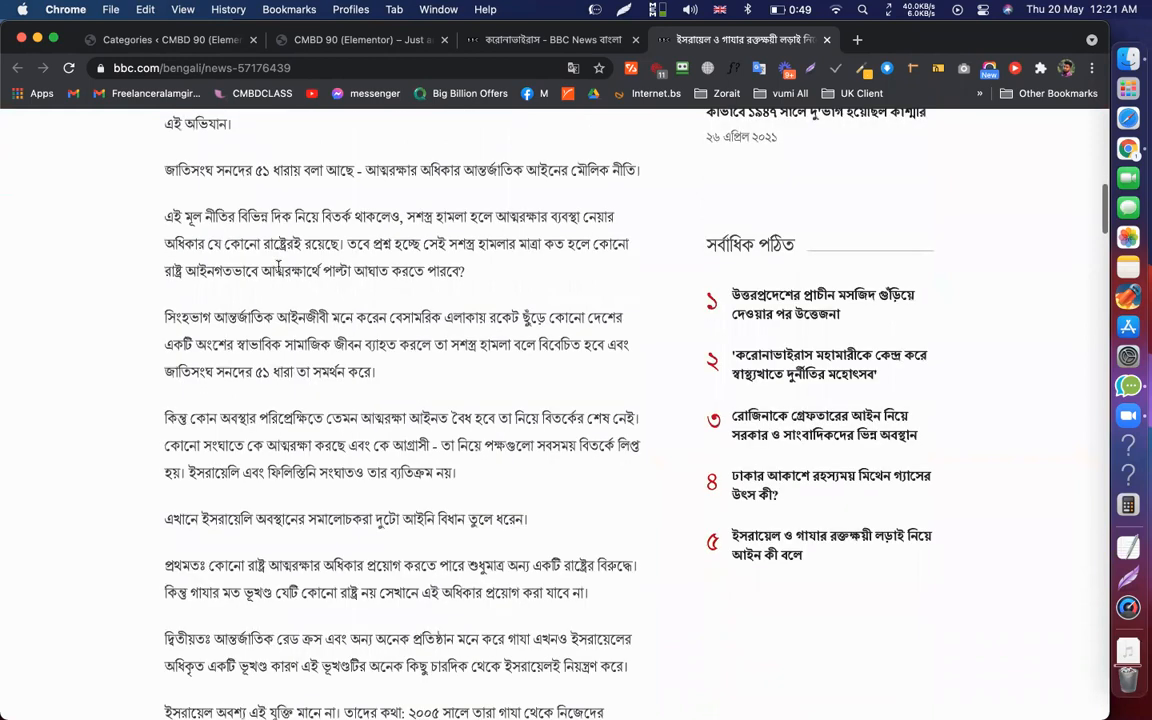
pyautogui.scroll(6, 278, 265)
pyautogui.scroll(-1, 290, 257)
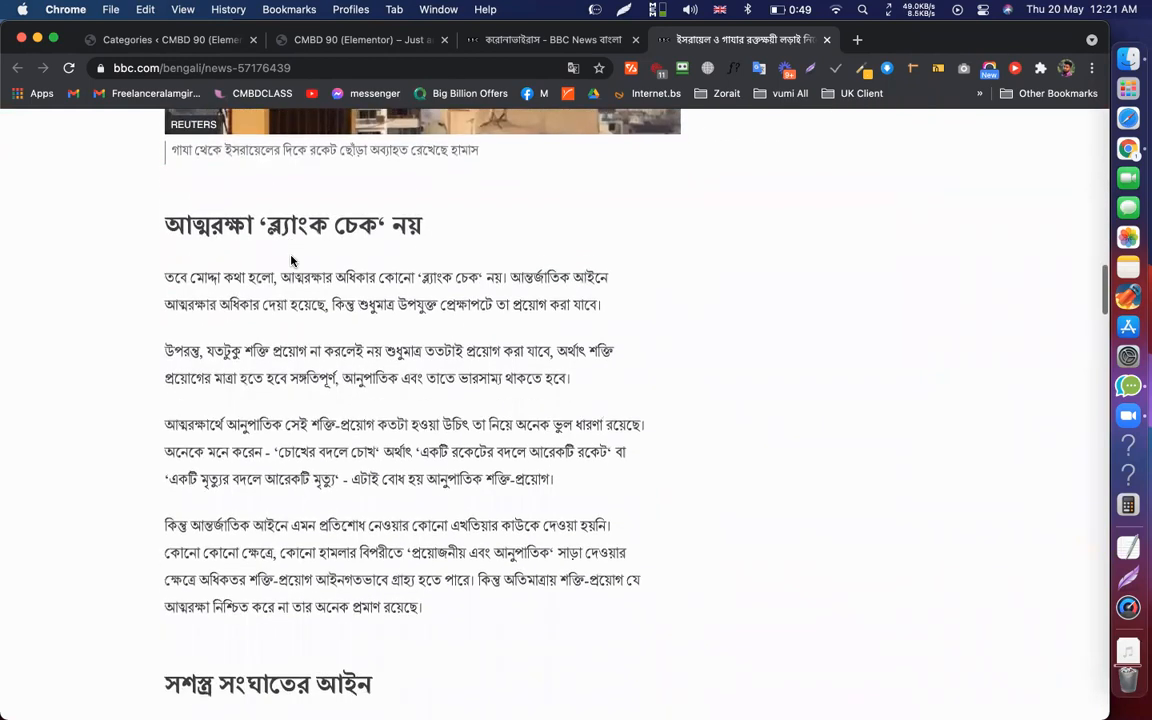
pyautogui.scroll(-8, 293, 262)
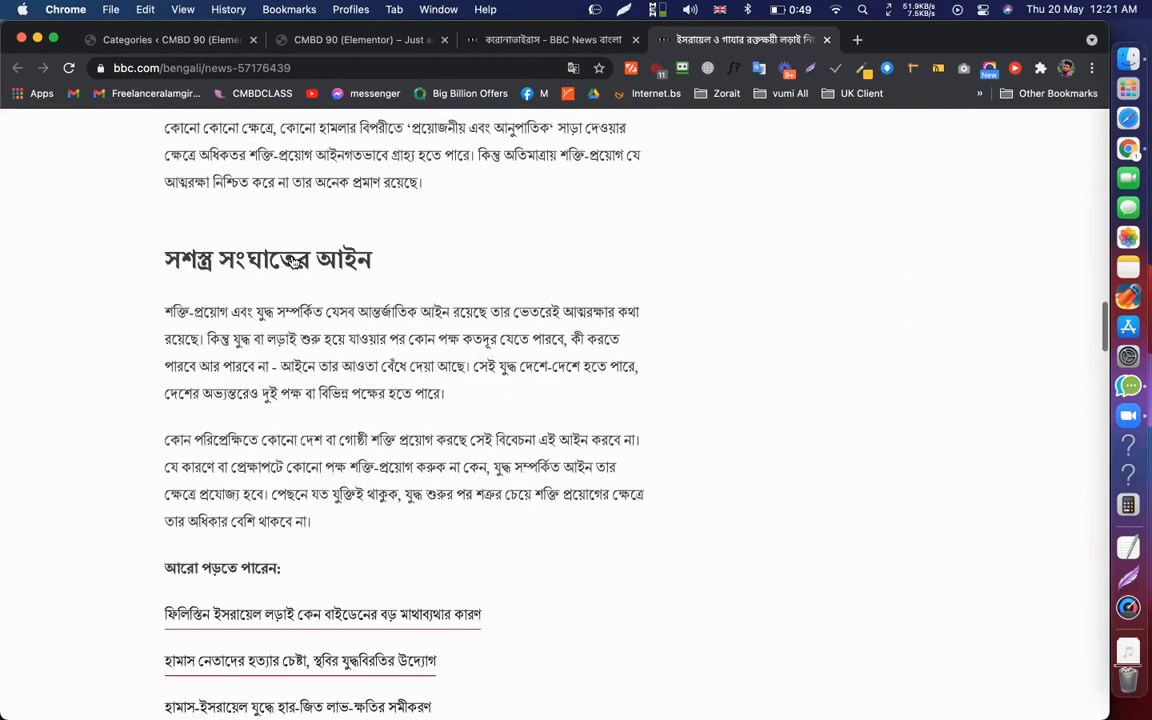
pyautogui.scroll(-8, 292, 260)
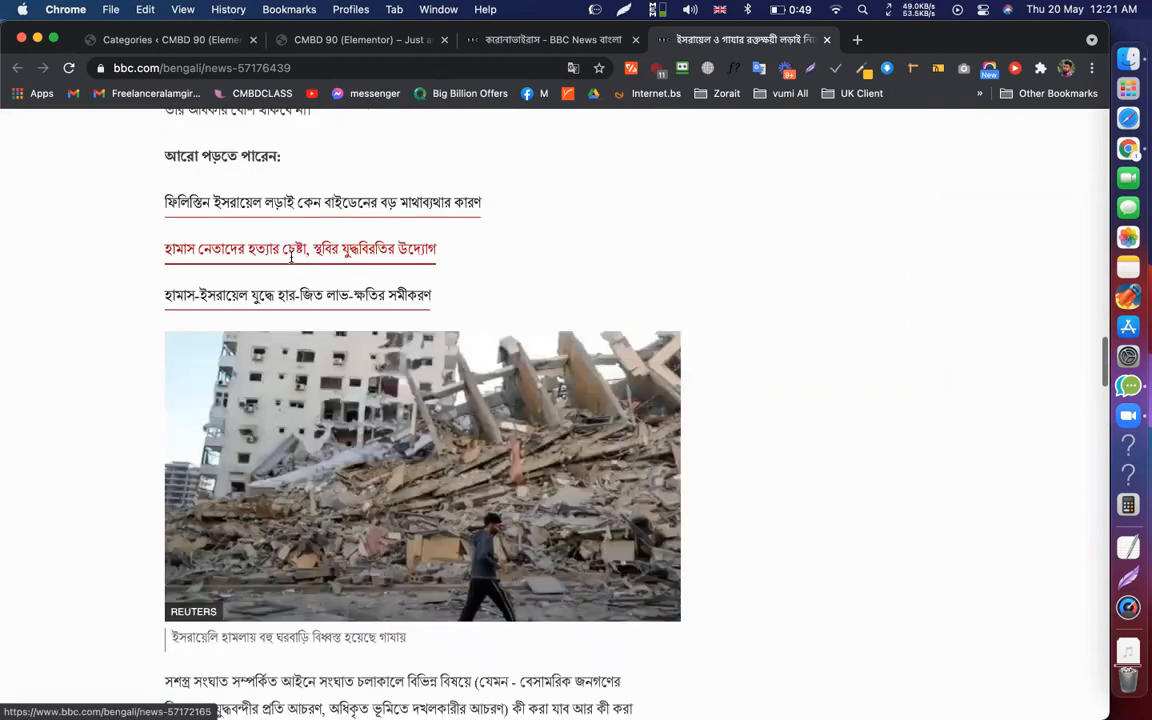
pyautogui.scroll(-8, 292, 258)
pyautogui.scroll(-8, 416, 586)
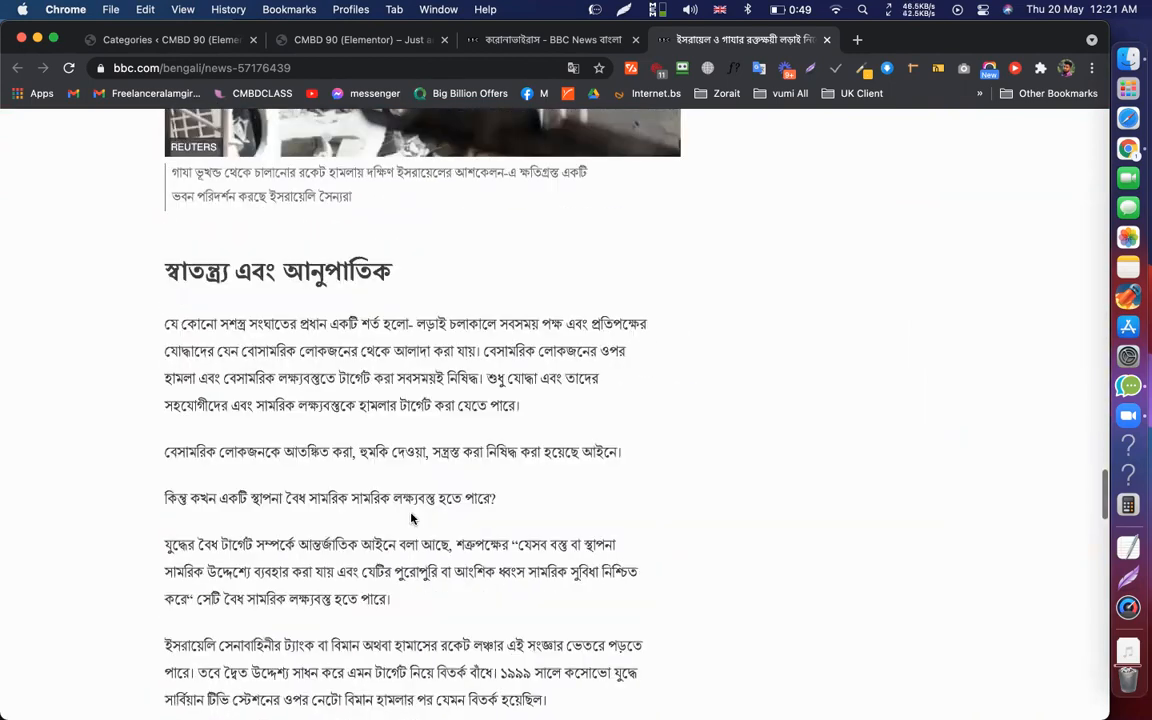
pyautogui.scroll(-10, 416, 586)
pyautogui.scroll(15, 416, 586)
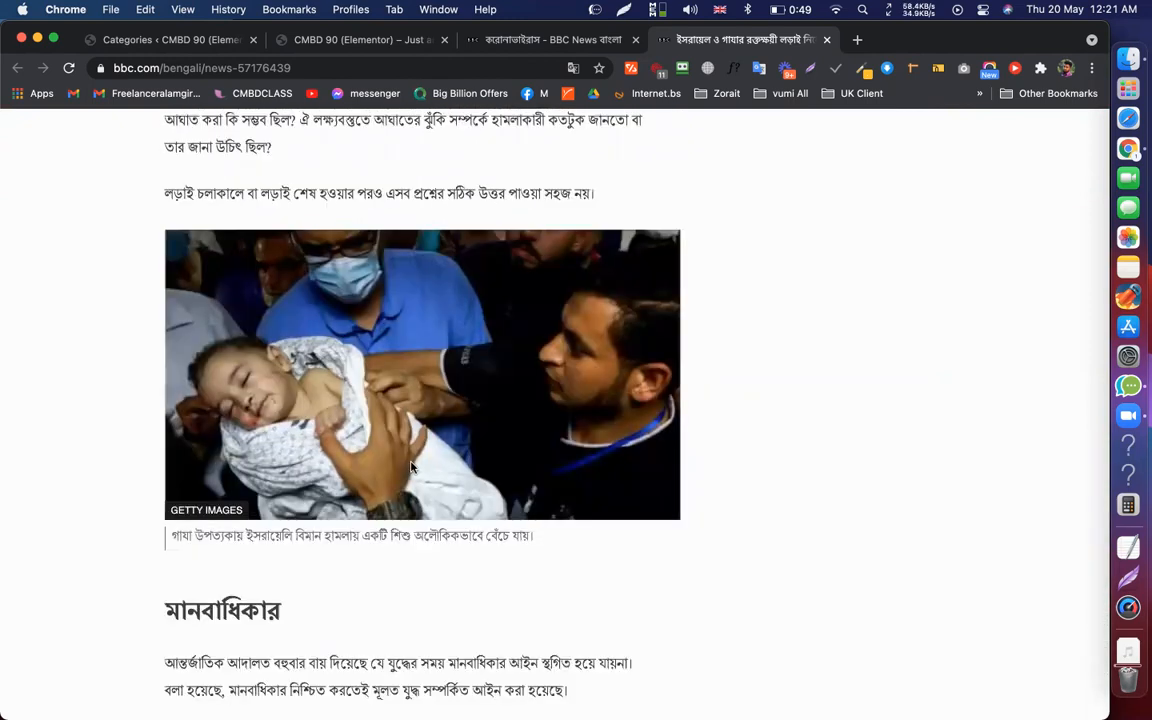
pyautogui.scroll(10, 256, 253)
pyautogui.scroll(8, 256, 253)
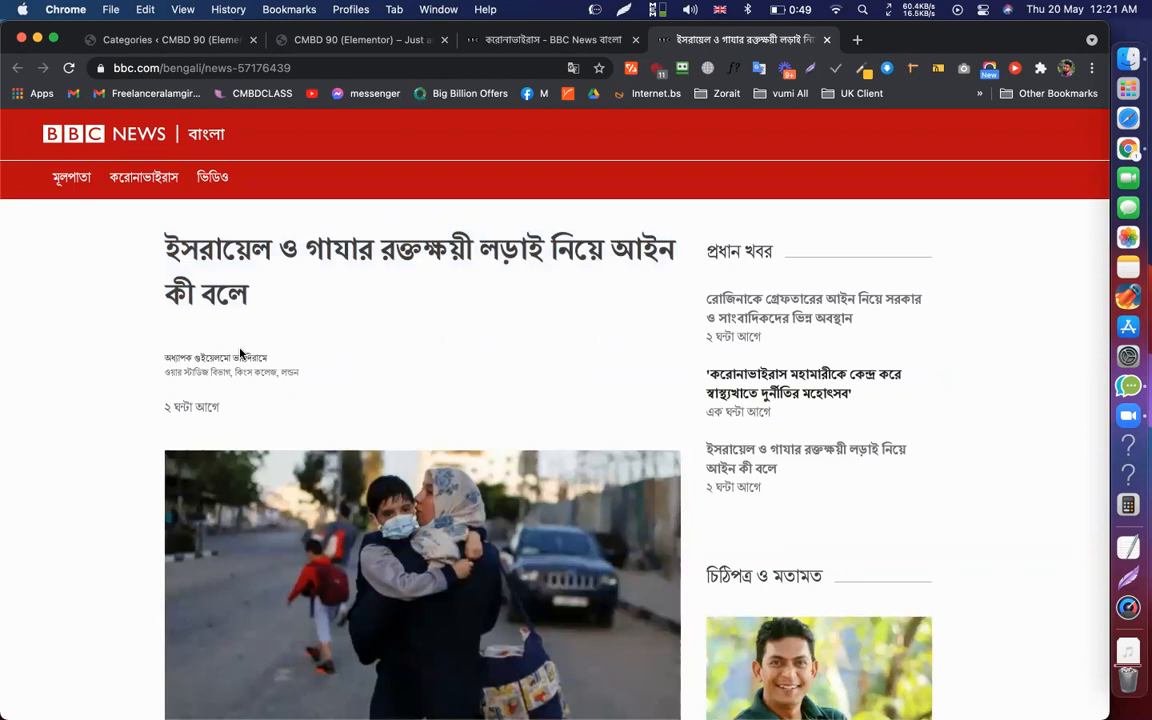
pyautogui.scroll(-4, 240, 353)
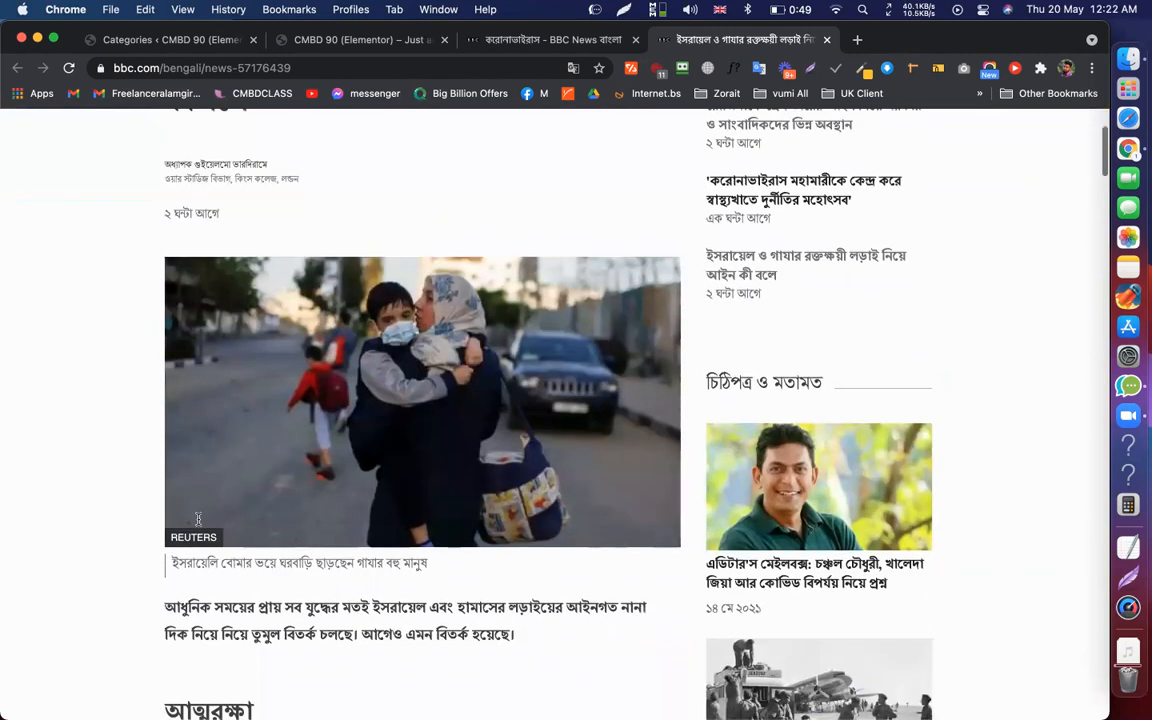
# Add the article's আত্মরক্ষা subheading as a new post category
pyautogui.scroll(-2, 221, 596)
pyautogui.doubleClick(215, 594)
pyautogui.hotkey('ctrl', 'c')
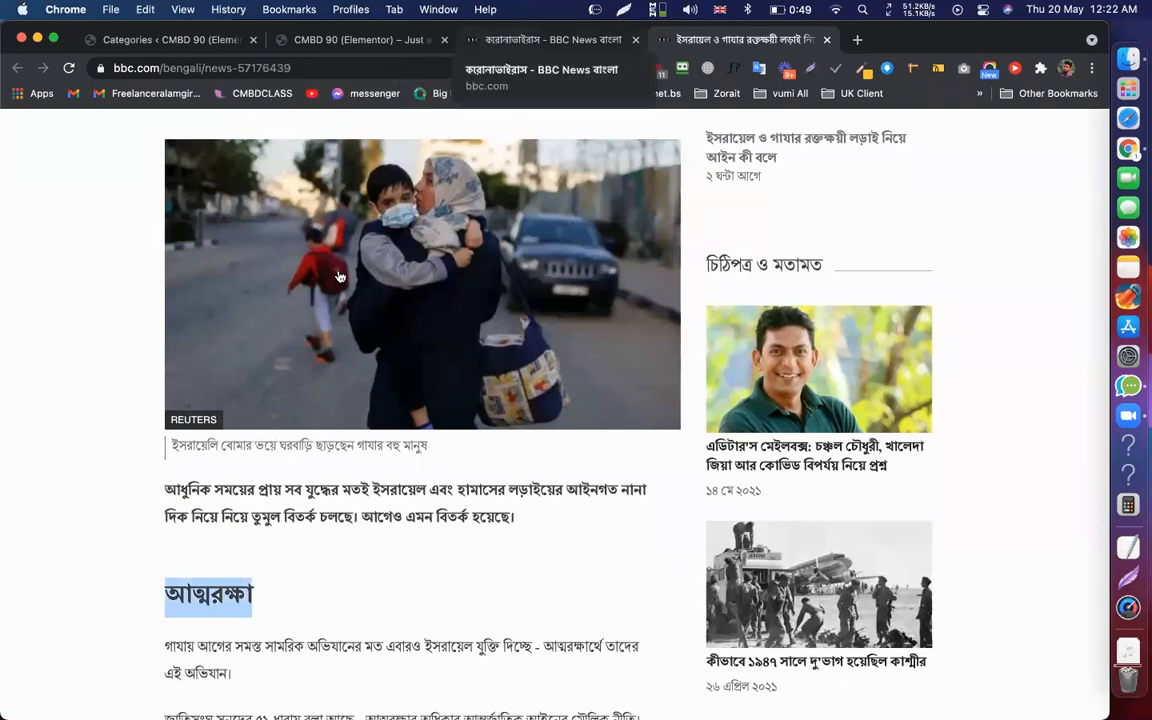
pyautogui.hotkey('ctrl', 'shift', 'Tab')
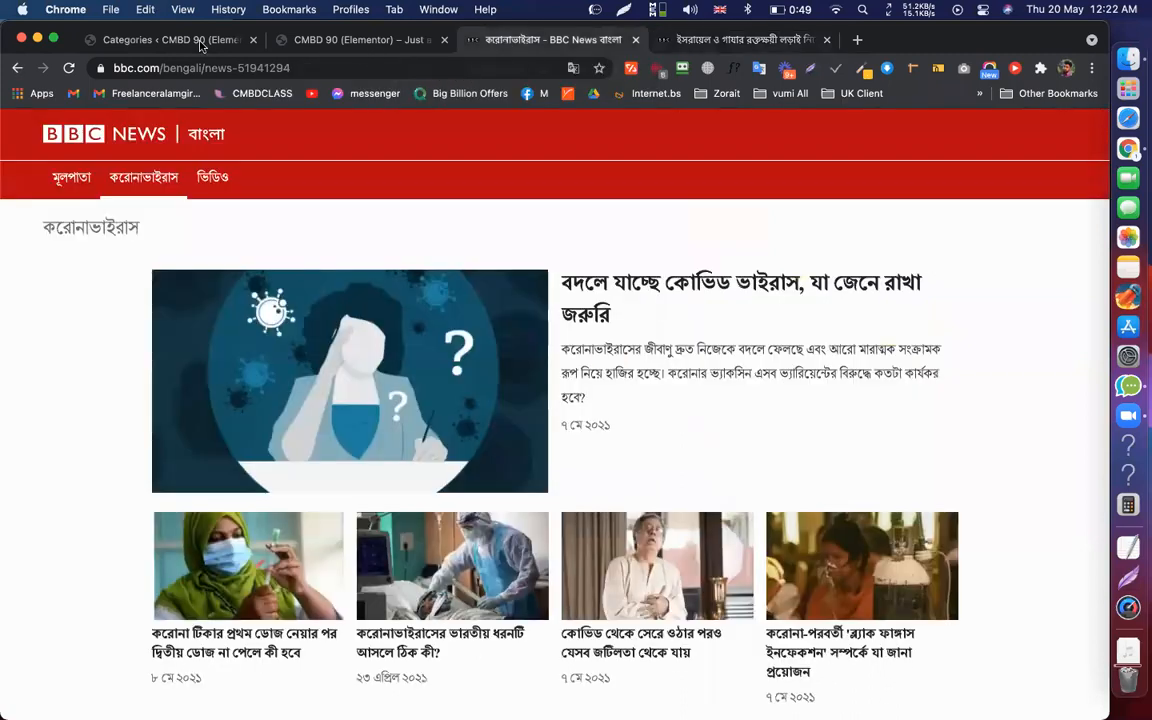
pyautogui.hotkey('ctrl', 'shift', 'Tab')
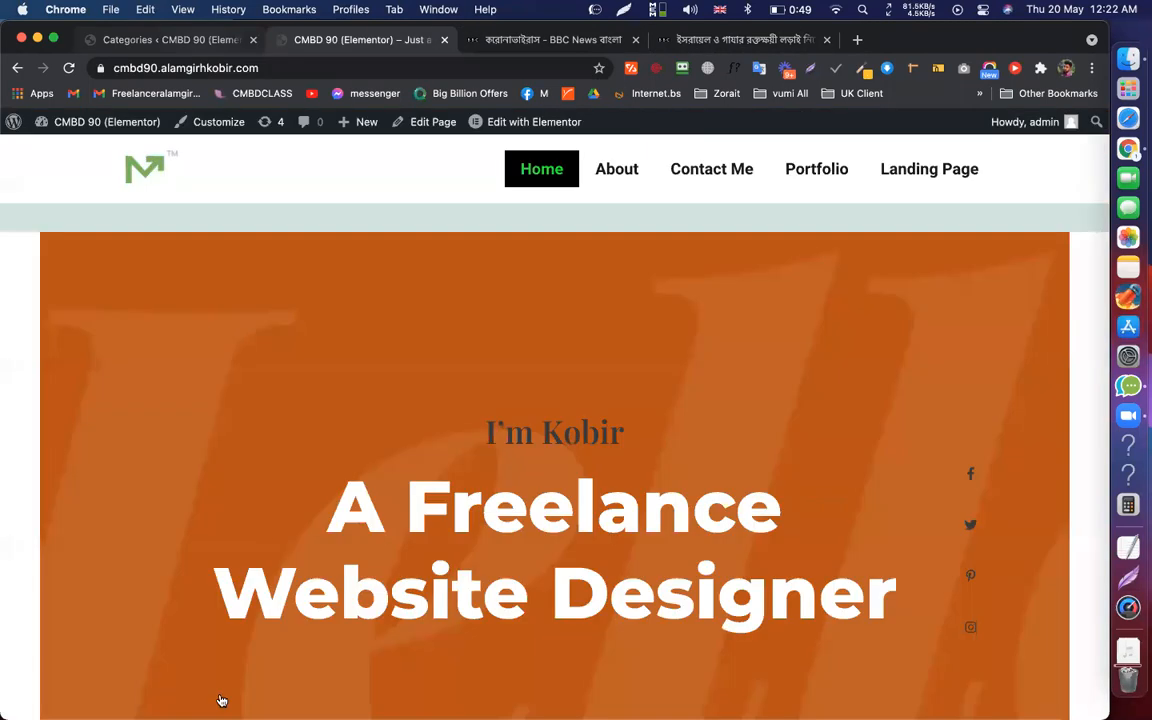
pyautogui.hotkey('ctrl', 'shift', 'Tab')
pyautogui.hotkey('ctrl', 'v')
pyautogui.press('Return')
# Add প্রধান খবর, copied from the BBC page, as a new post category
pyautogui.hotkey('ctrl', 'shift', 'Tab')
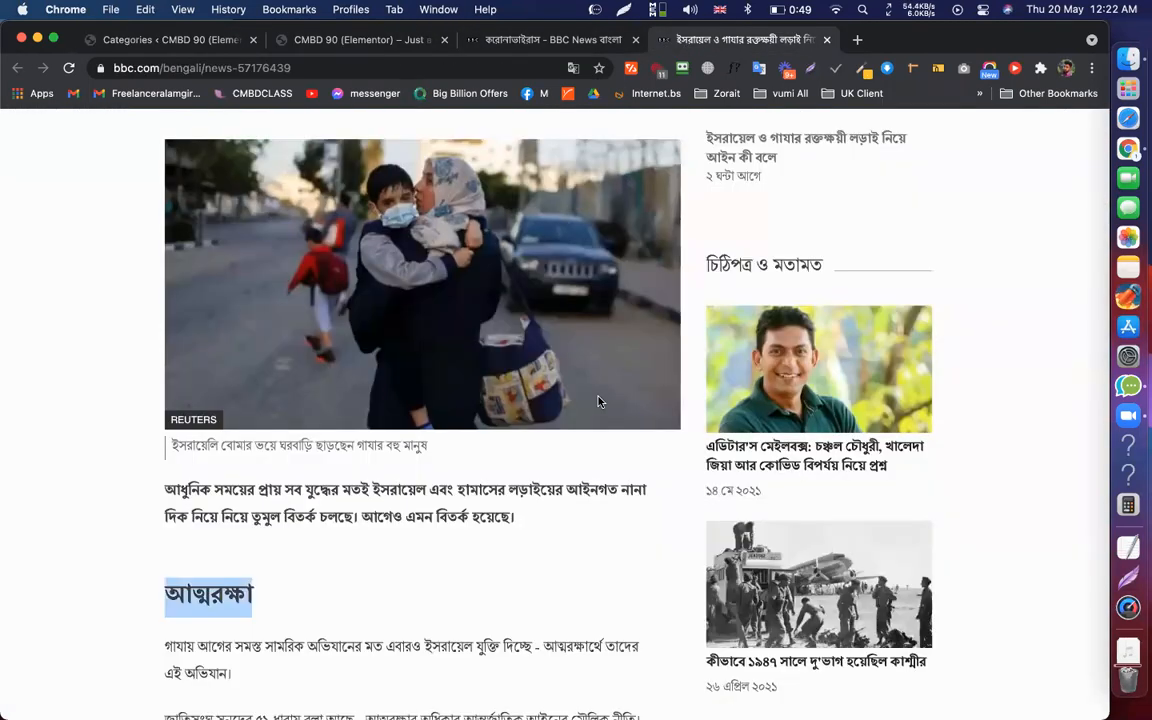
pyautogui.scroll(3, 738, 300)
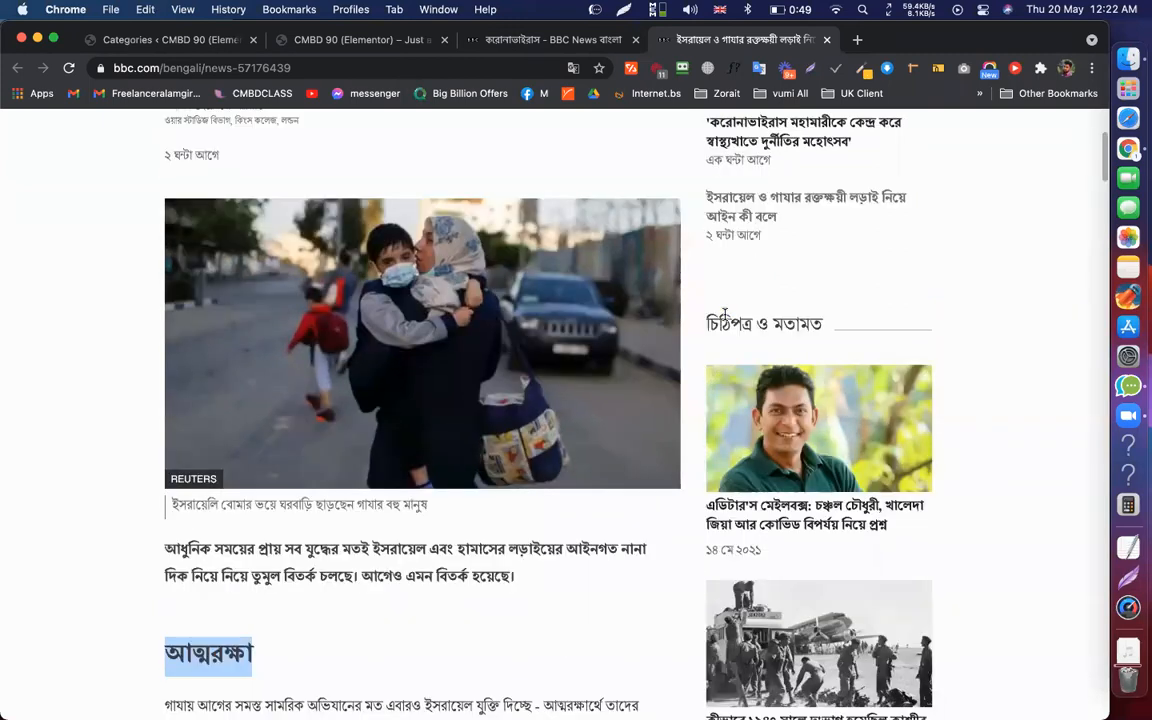
pyautogui.scroll(8, 745, 231)
pyautogui.moveTo(706, 250); pyautogui.dragTo(780, 248)
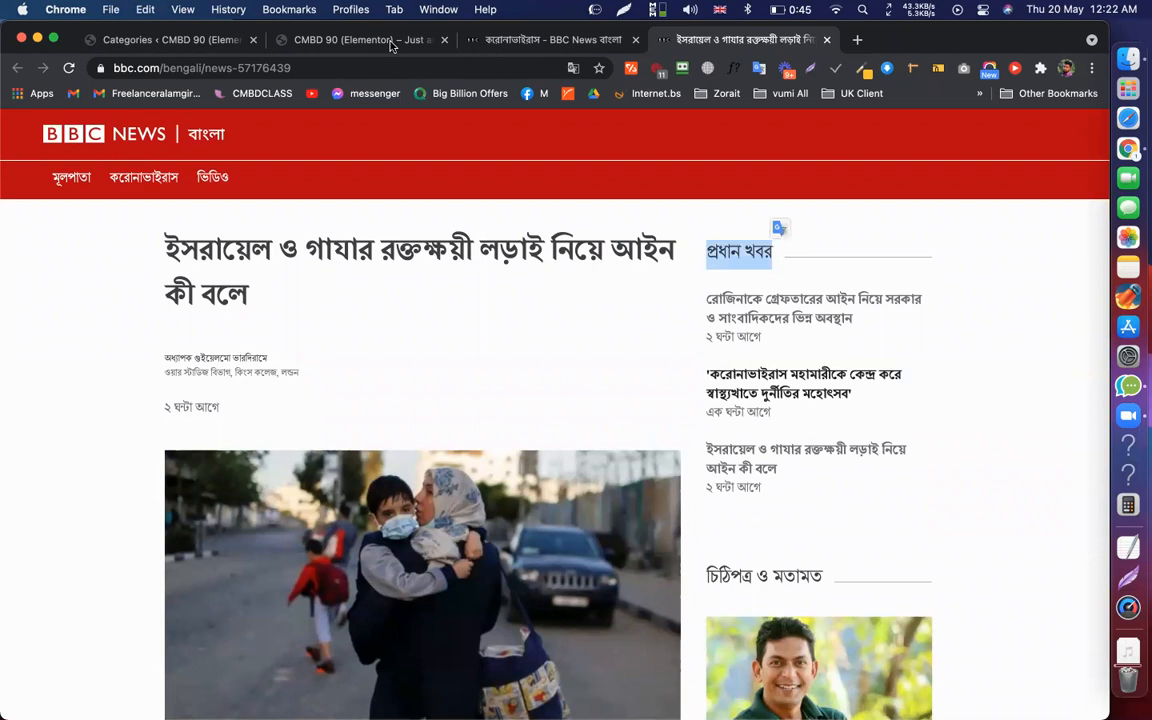
pyautogui.press('super+2')
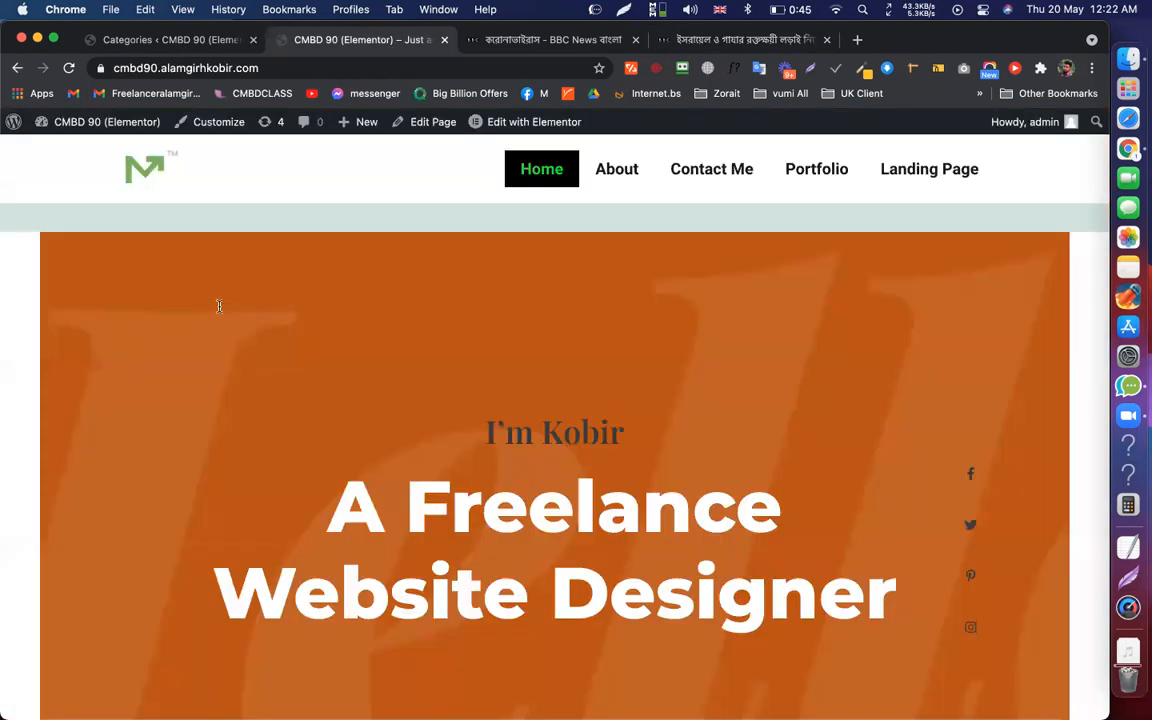
pyautogui.press('super+1')
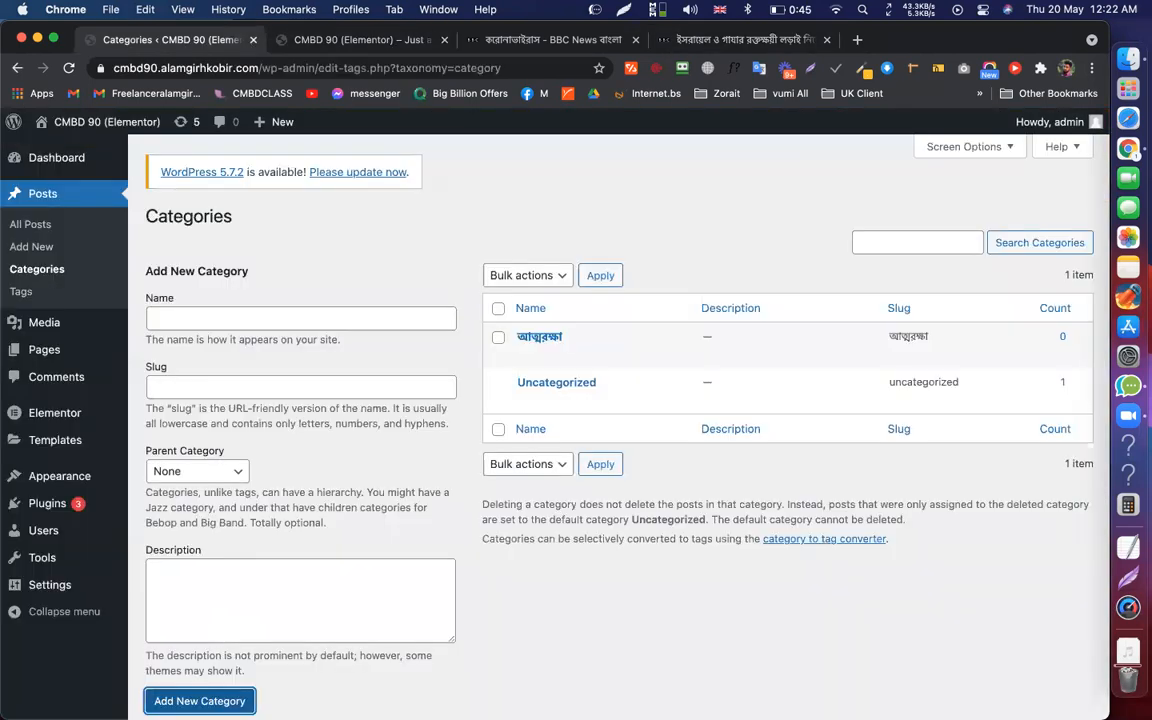
pyautogui.press('Return')
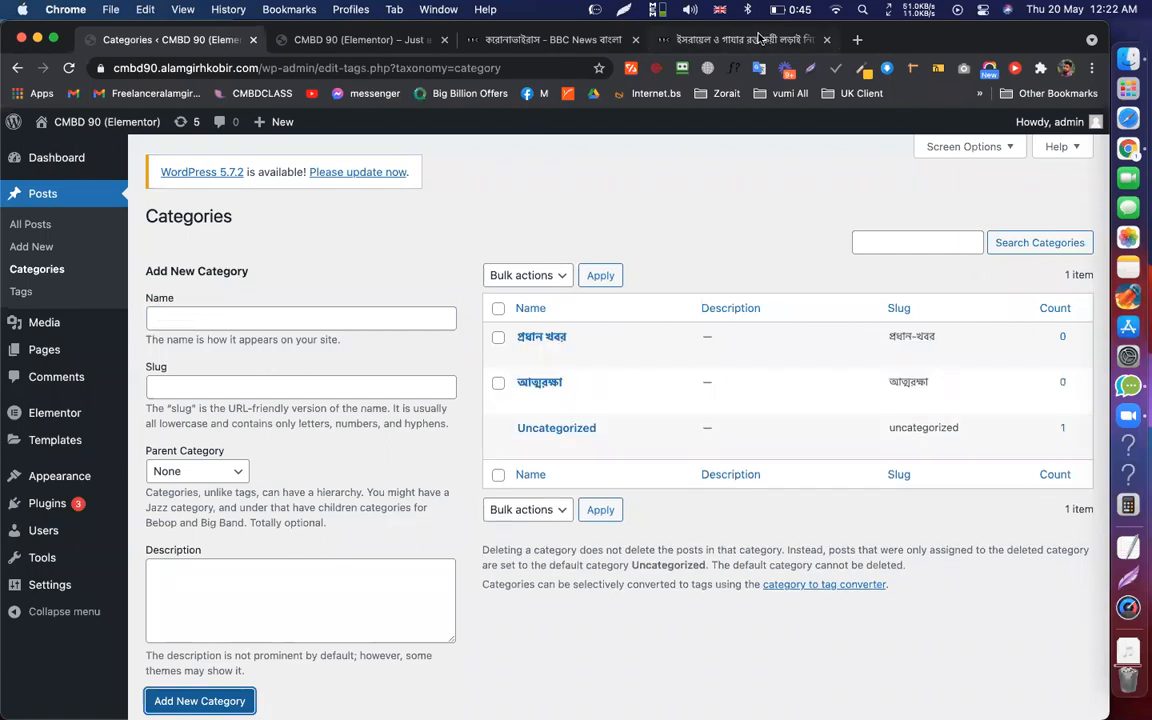
# Copy the করোনাভাইরাস section heading and add it as a new post category
pyautogui.press('super+4')
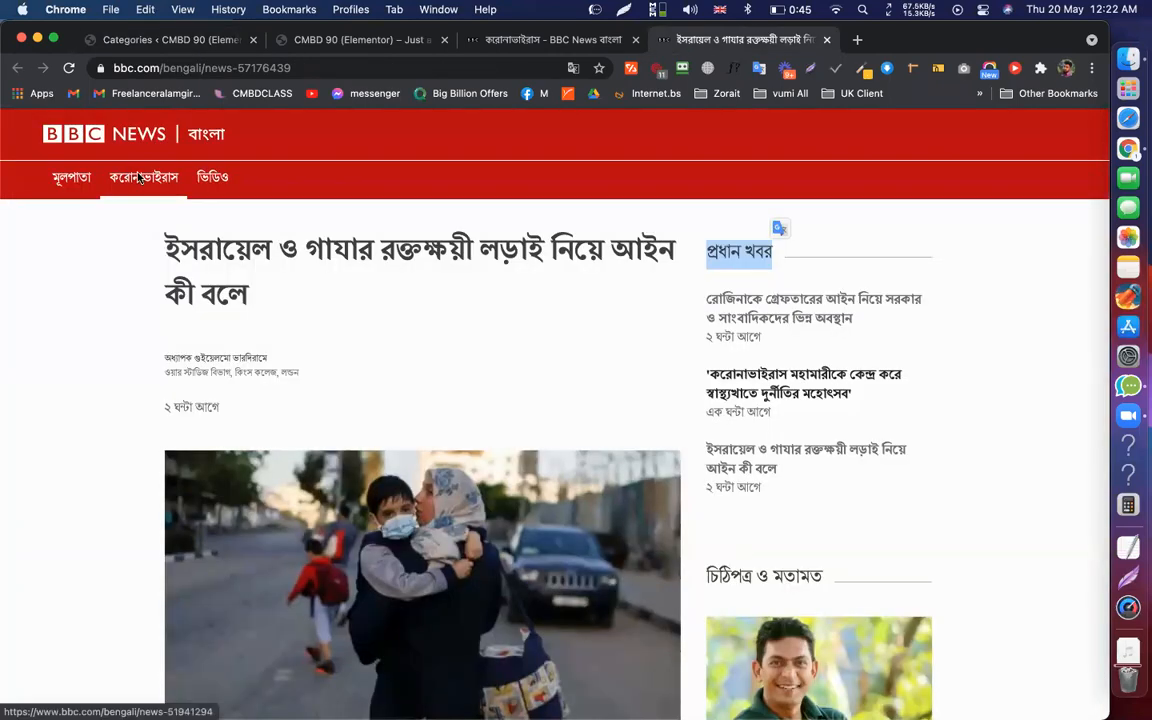
pyautogui.rightClick(128, 172)
pyautogui.click(79, 273)
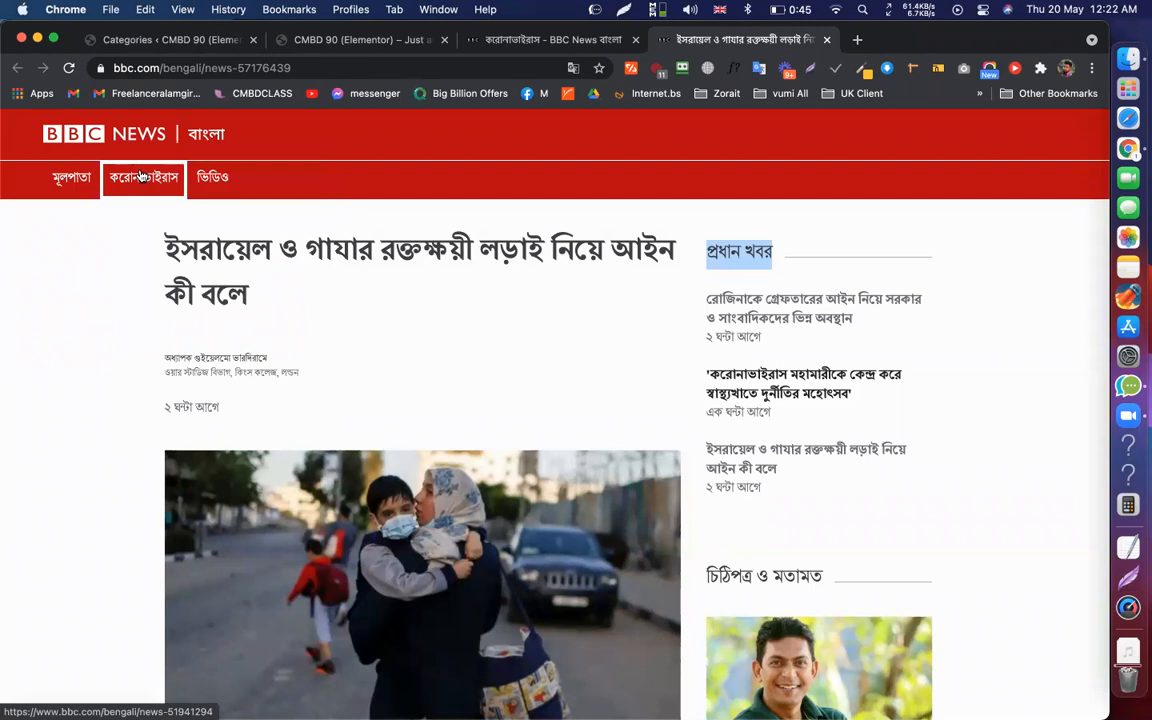
pyautogui.click(141, 176)
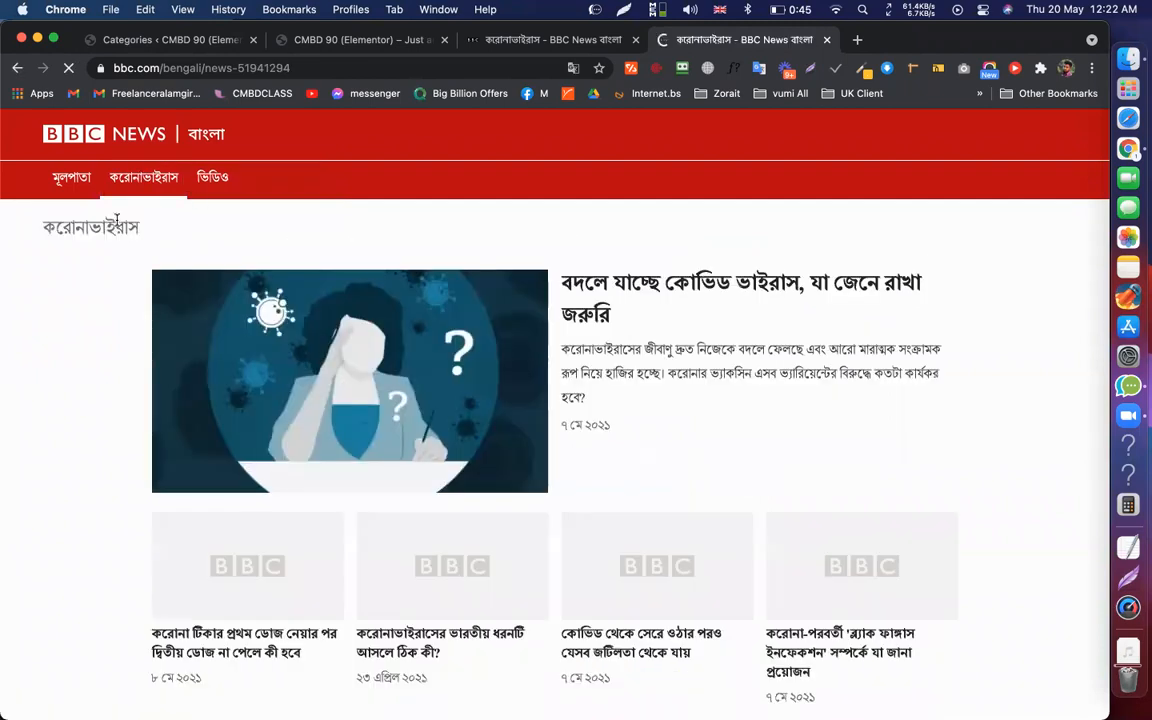
pyautogui.doubleClick(117, 222)
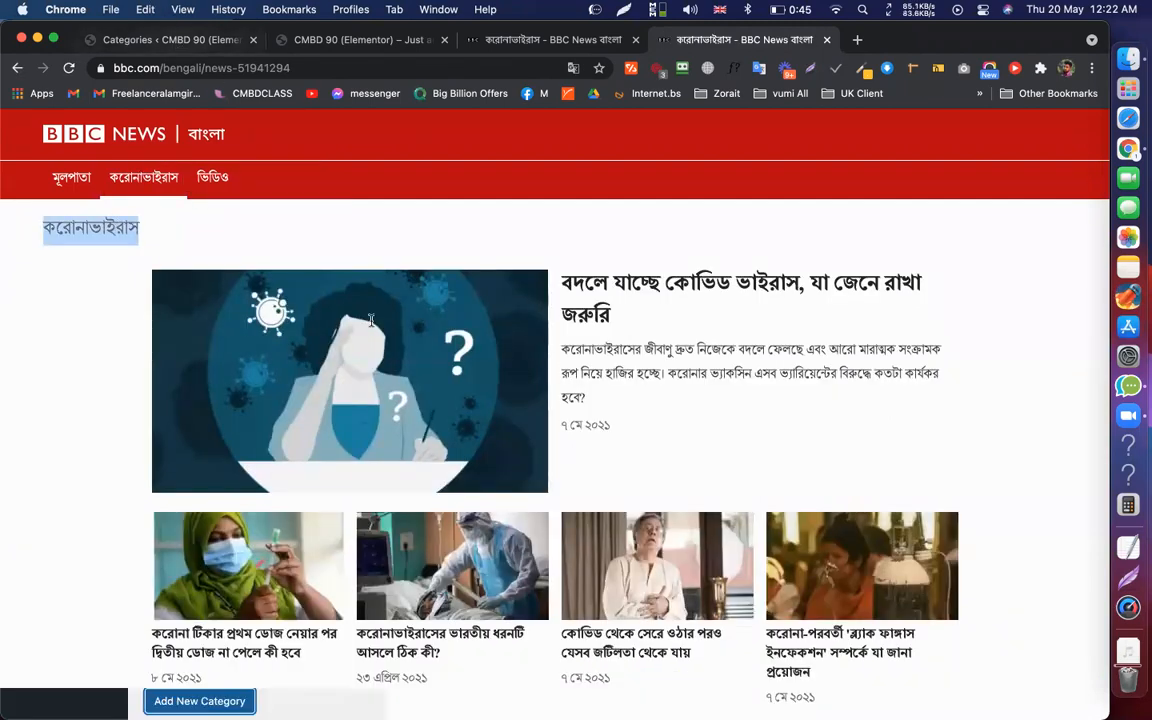
pyautogui.press('super+c')
pyautogui.press('super+1')
pyautogui.click(307, 320)
pyautogui.press('super+v')
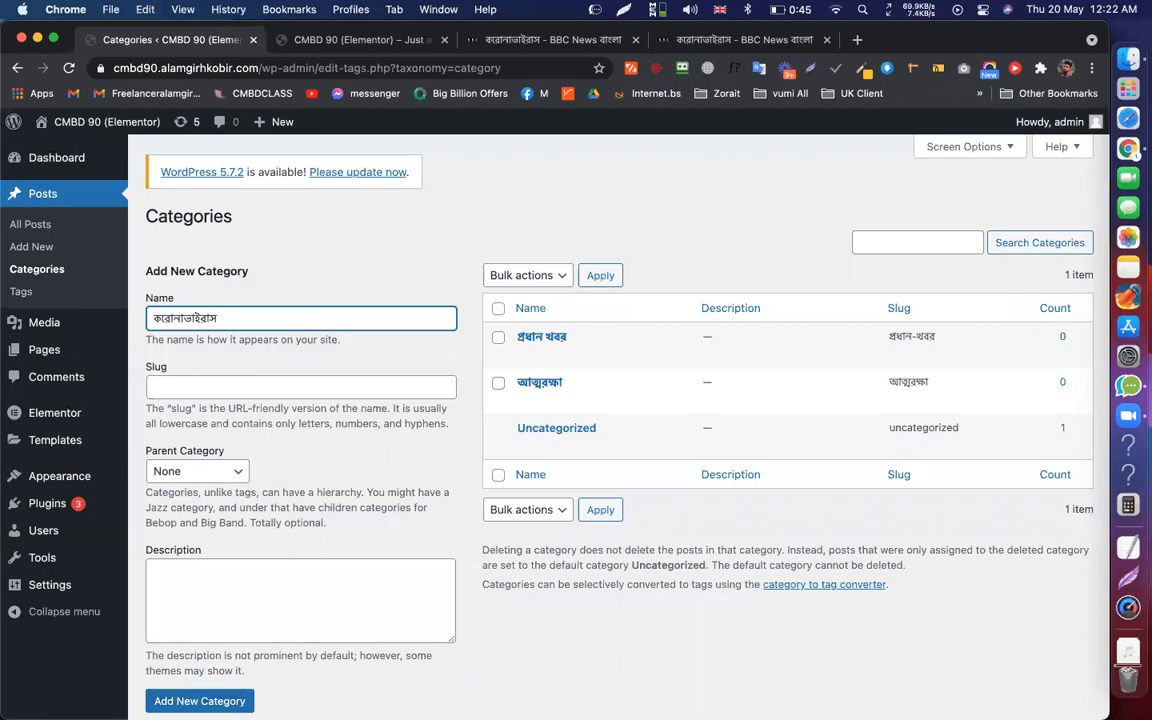
pyautogui.click(199, 701)
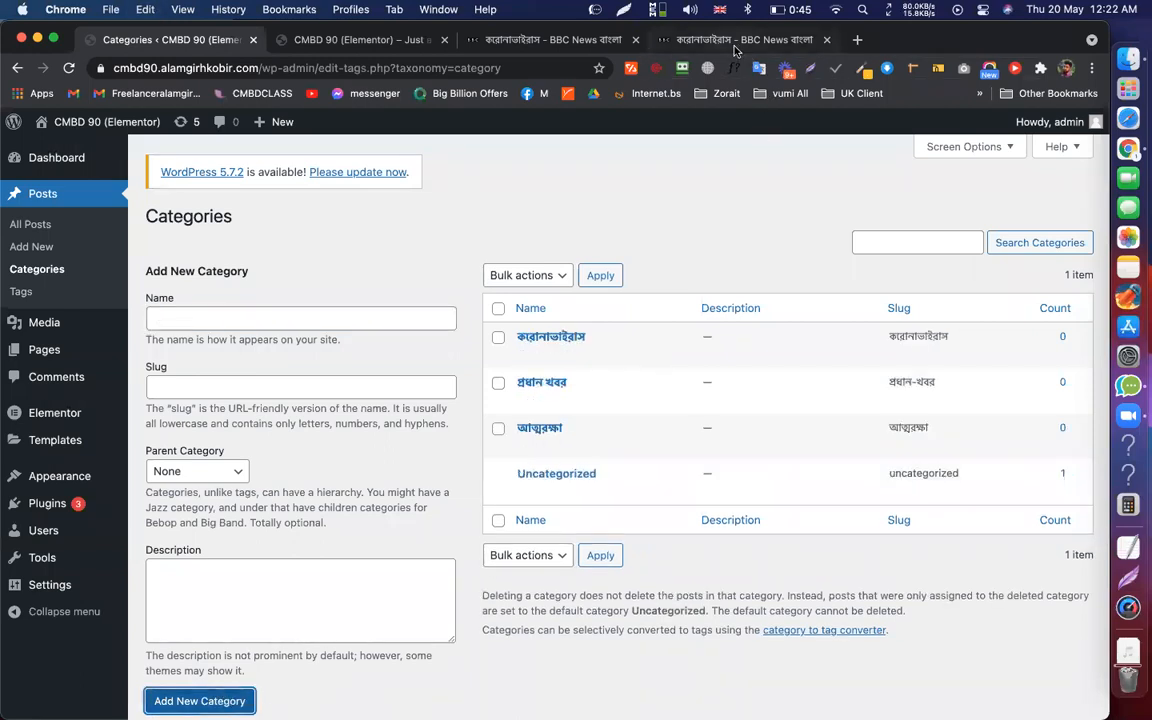
# Browse the BBC coronavirus section and homepage, then return to the Categories page
pyautogui.press('super+4')
pyautogui.click(555, 43)
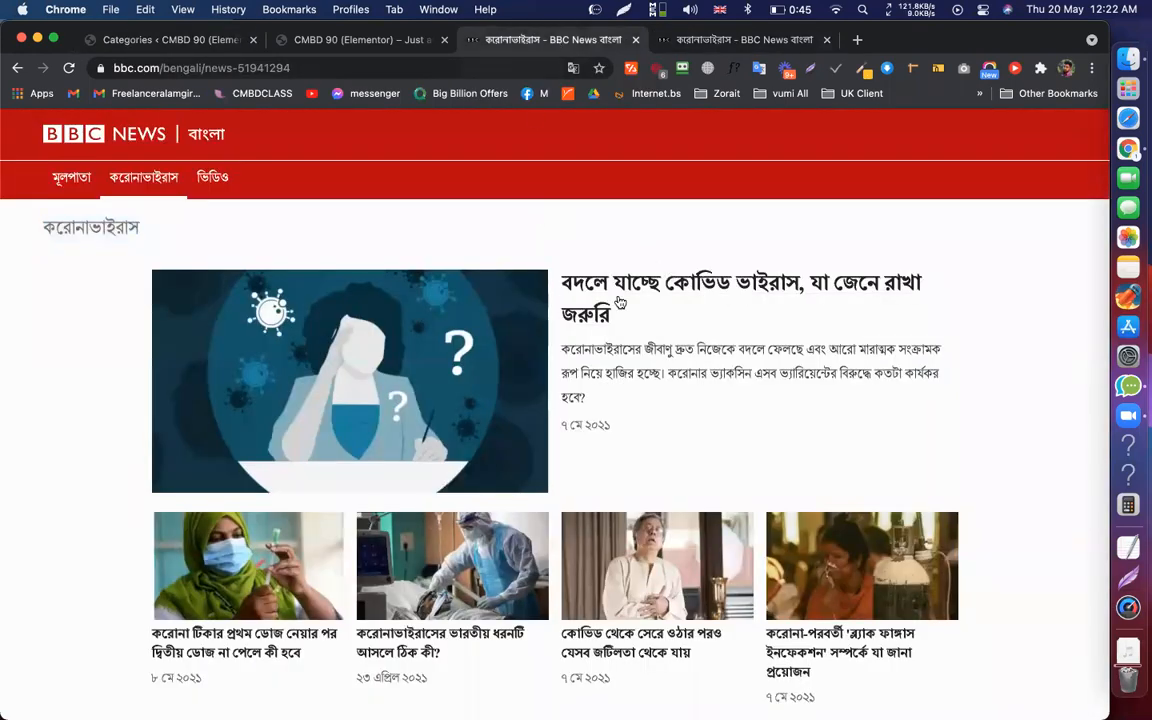
pyautogui.scroll(-2, 619, 302)
pyautogui.scroll(-6, 141, 155)
pyautogui.scroll(8, 155, 175)
pyautogui.click(62, 178)
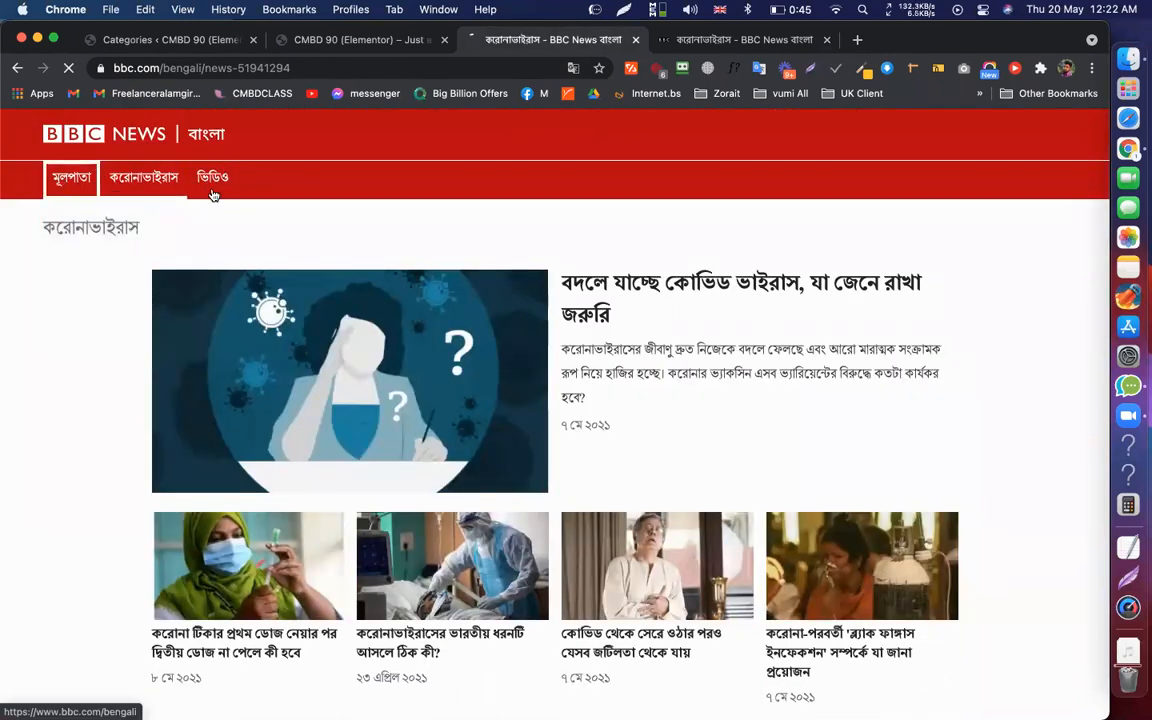
pyautogui.scroll(-10, 572, 524)
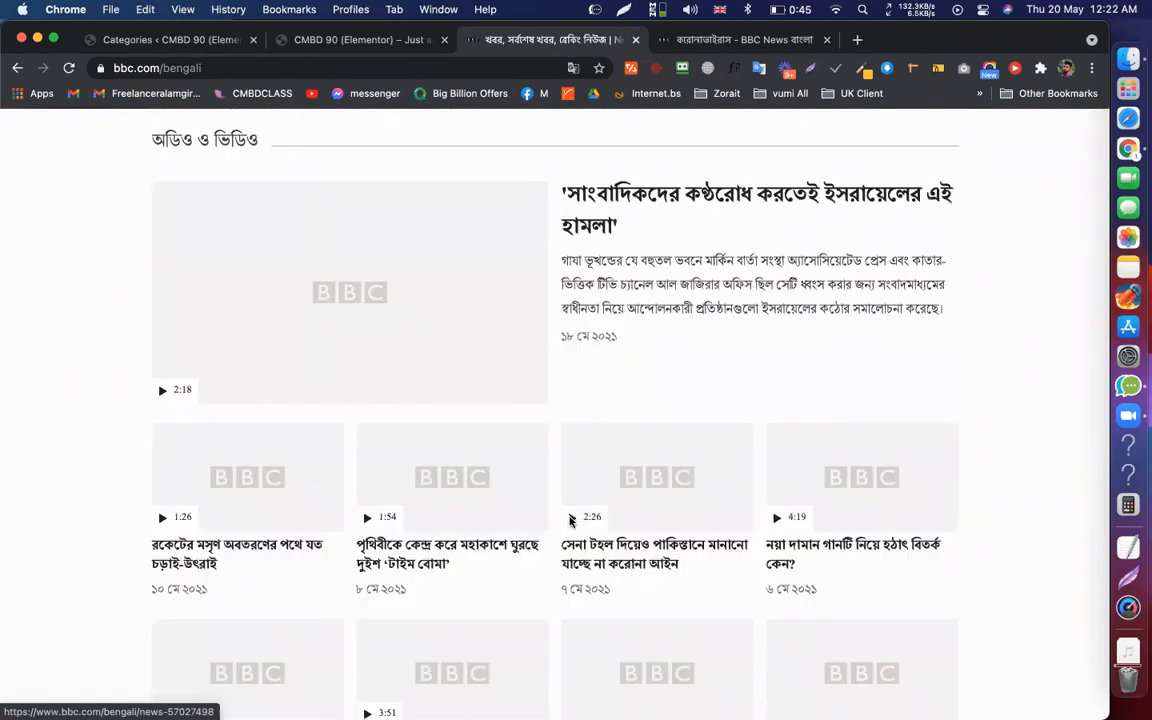
pyautogui.scroll(6, 720, 275)
pyautogui.scroll(8, 560, 200)
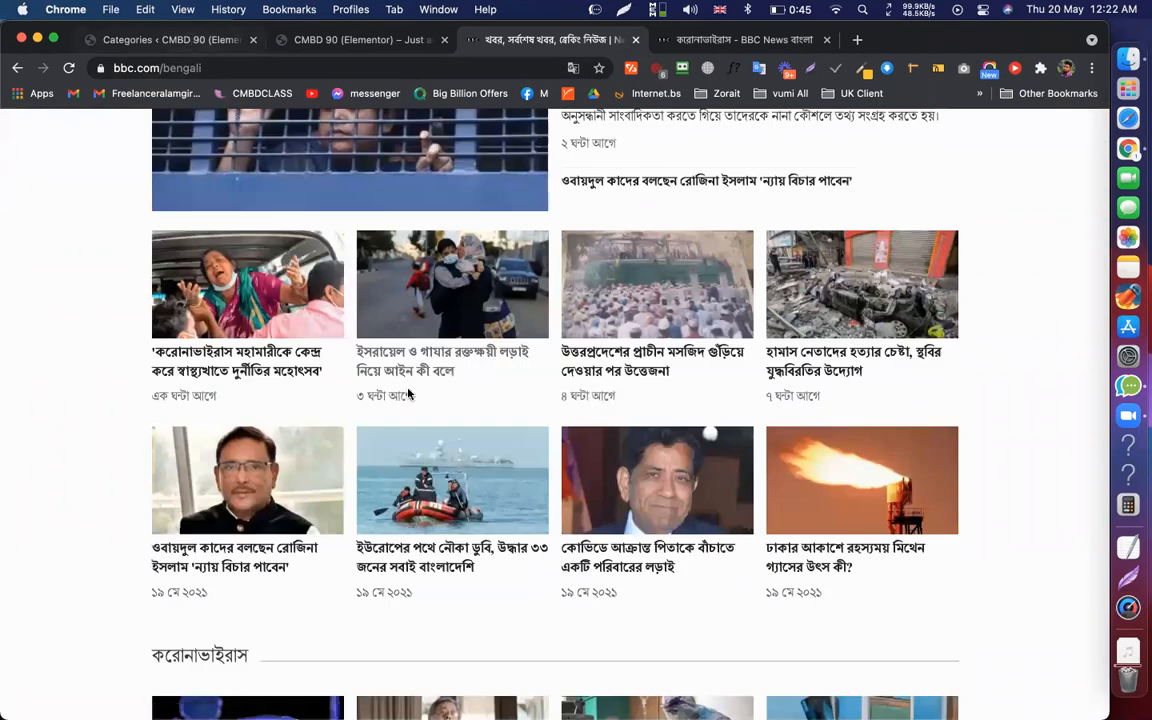
pyautogui.click(193, 38)
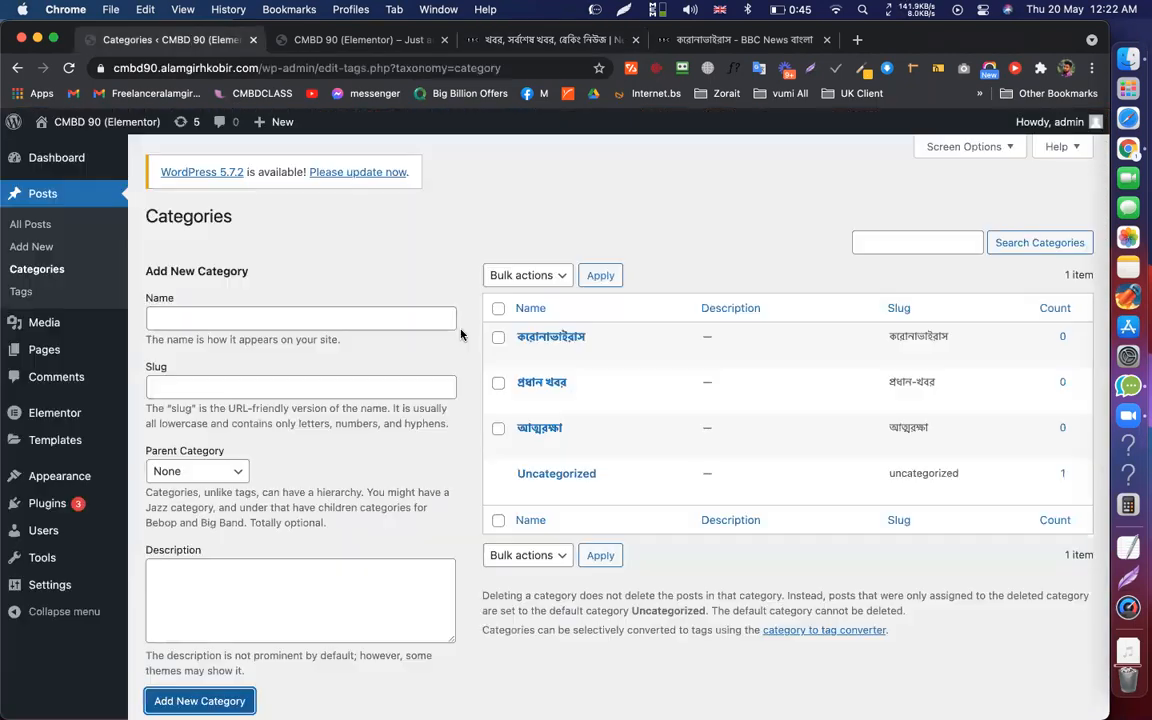
pyautogui.scroll(-2, 463, 334)
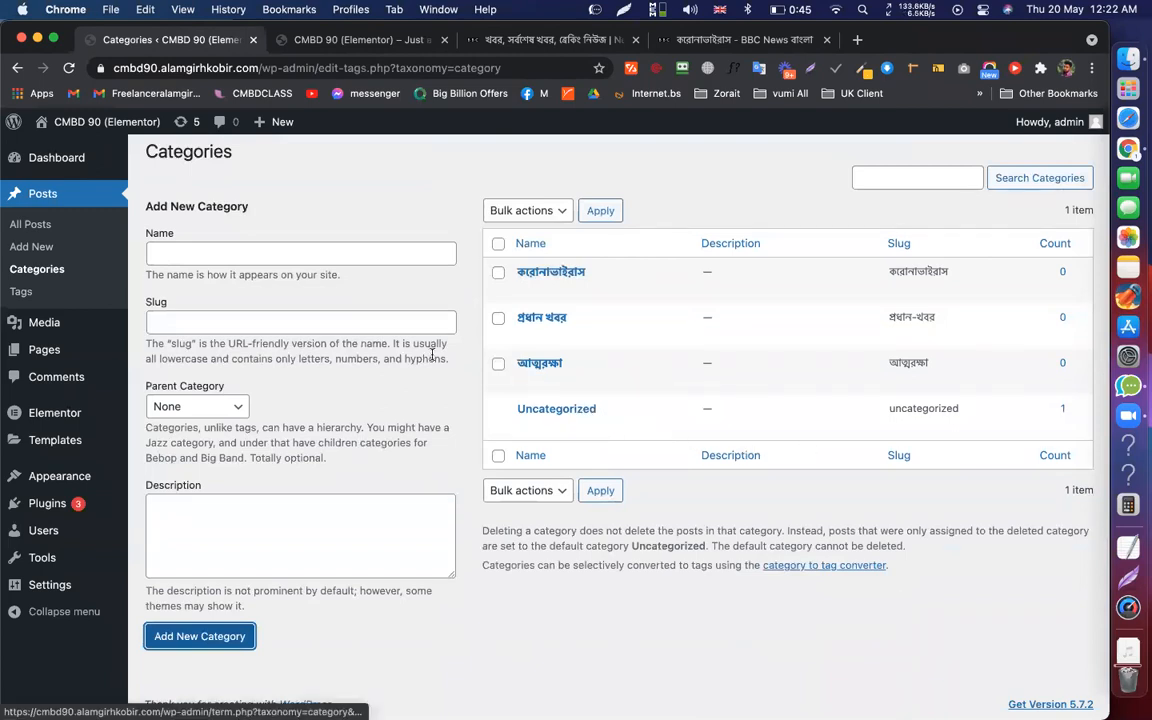
pyautogui.scroll(2, 560, 420)
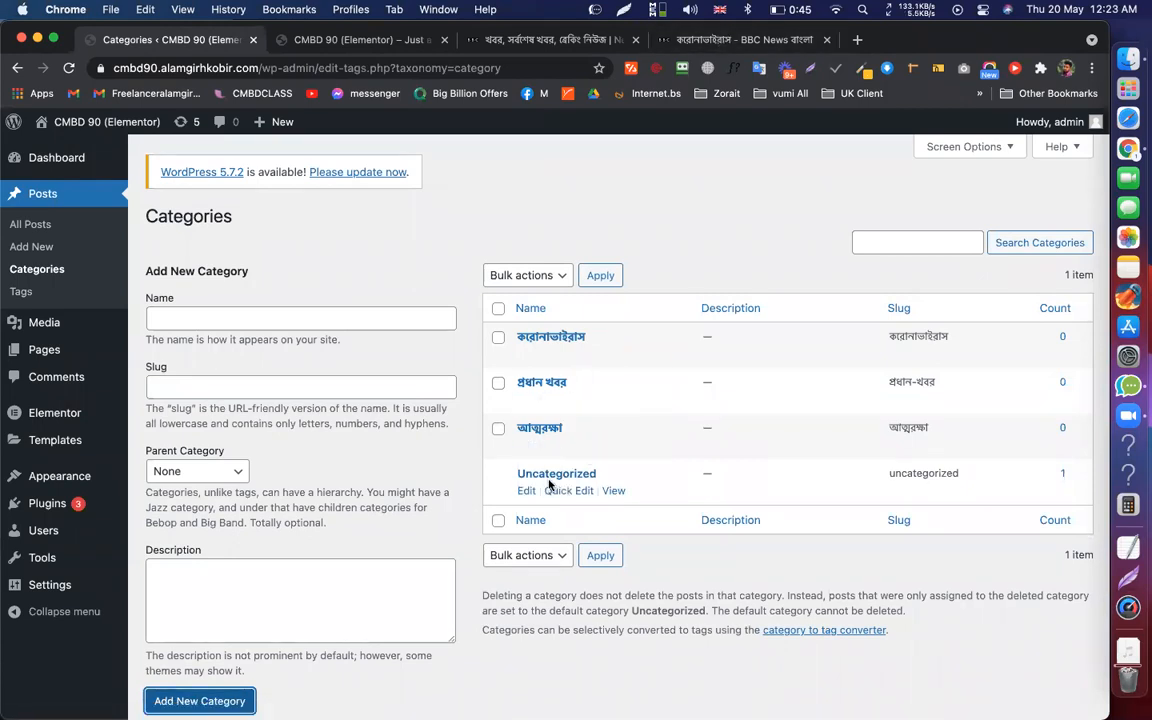
# From All Posts, move the sample Hello world! post to the Trash
pyautogui.click(28, 226)
pyautogui.click(69, 68)
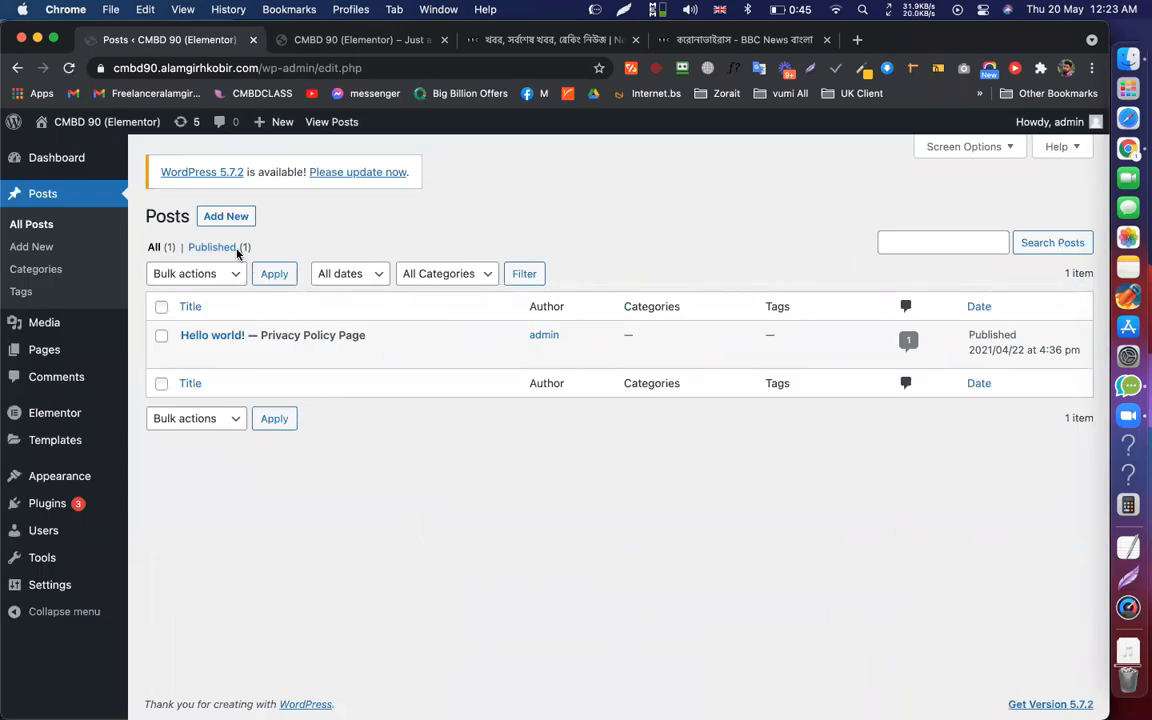
pyautogui.click(279, 355)
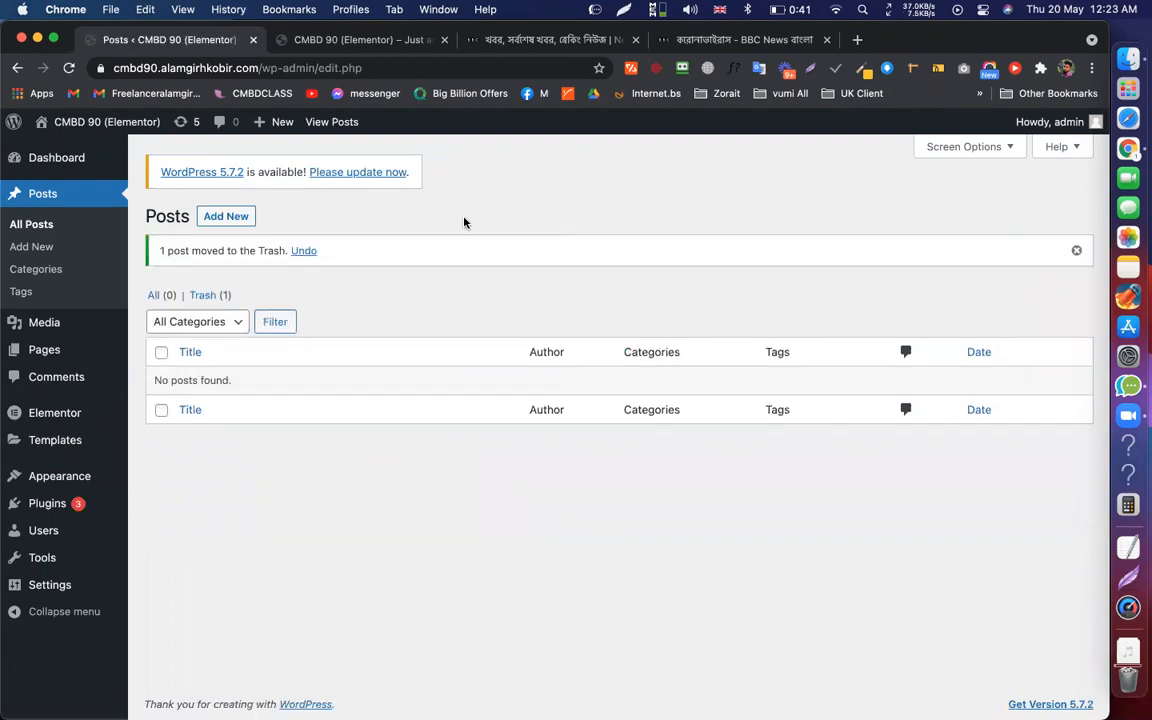
pyautogui.click(226, 219)
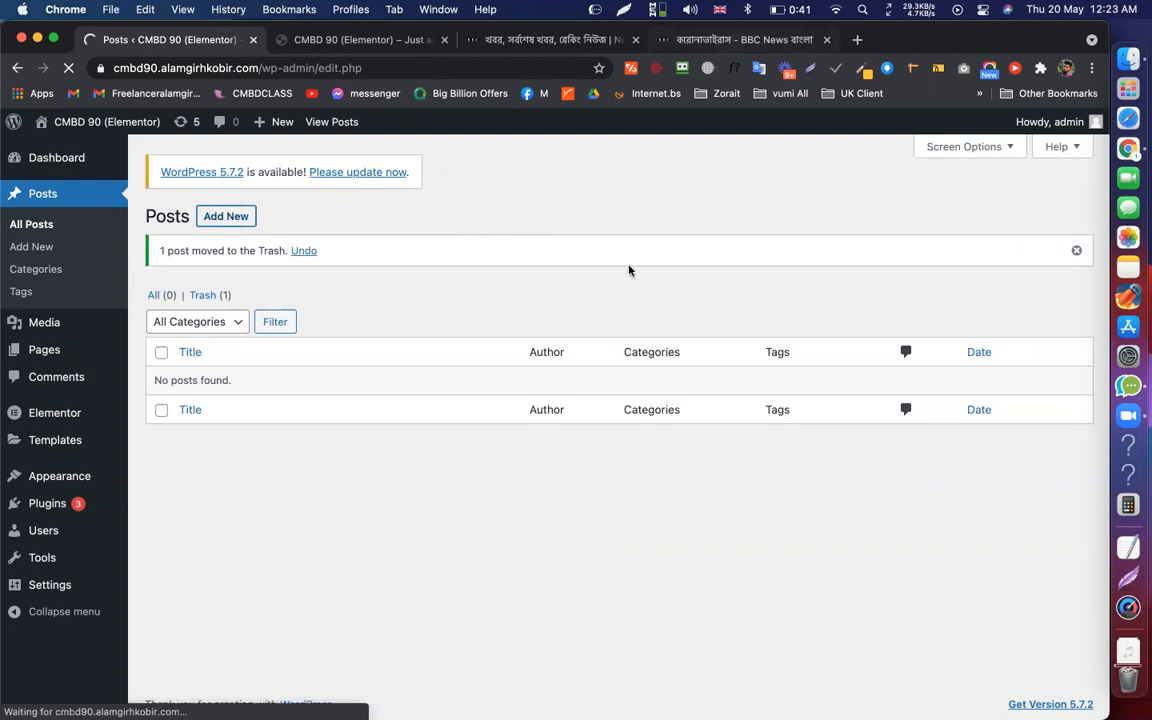
# Copy the Israel–Gaza article's headline into the new post's title
pyautogui.press('super+4')
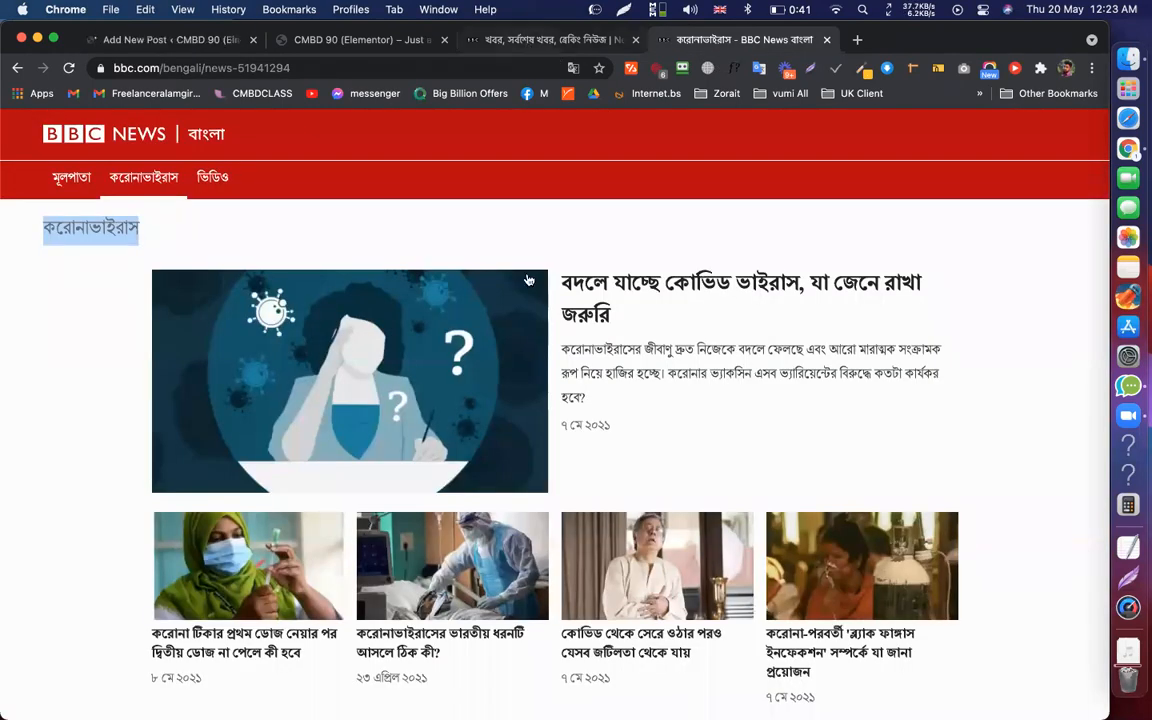
pyautogui.press('super+3')
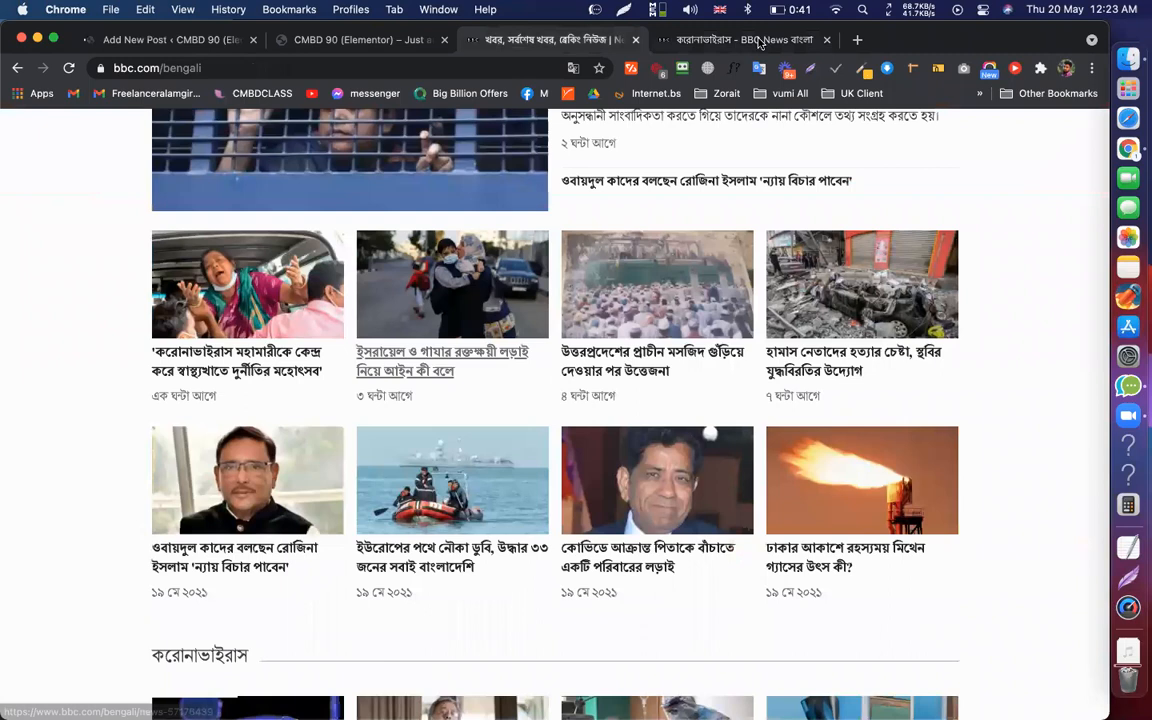
pyautogui.scroll(3, 555, 400)
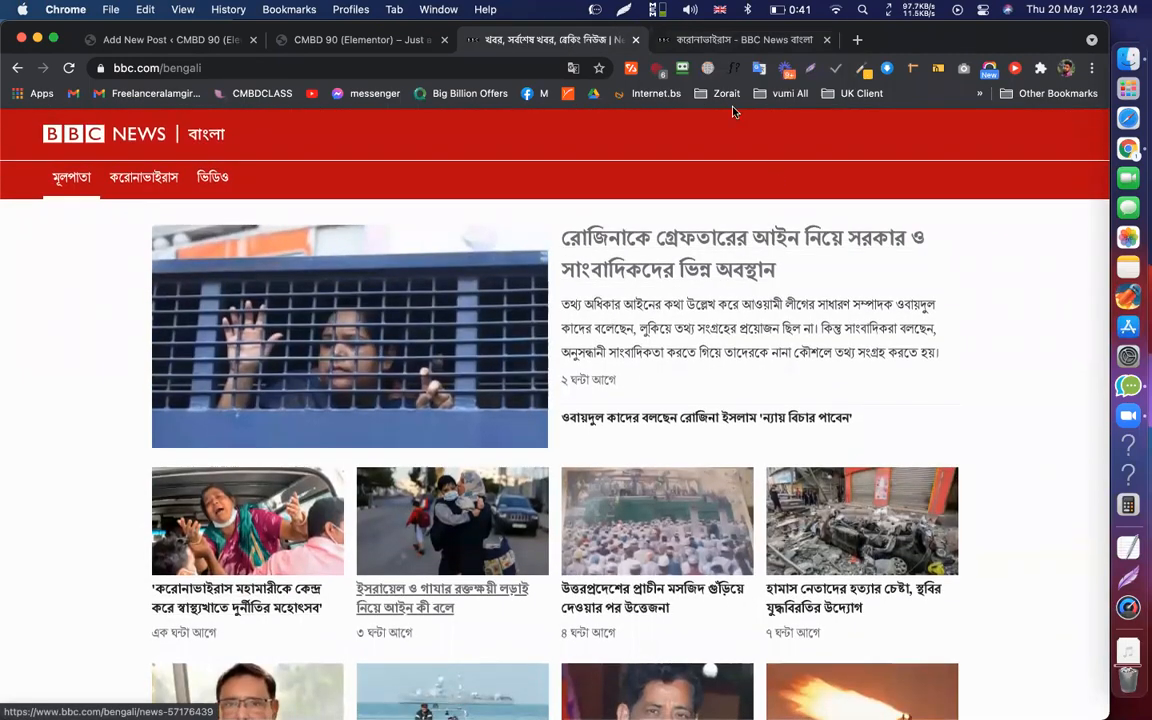
pyautogui.click(655, 40)
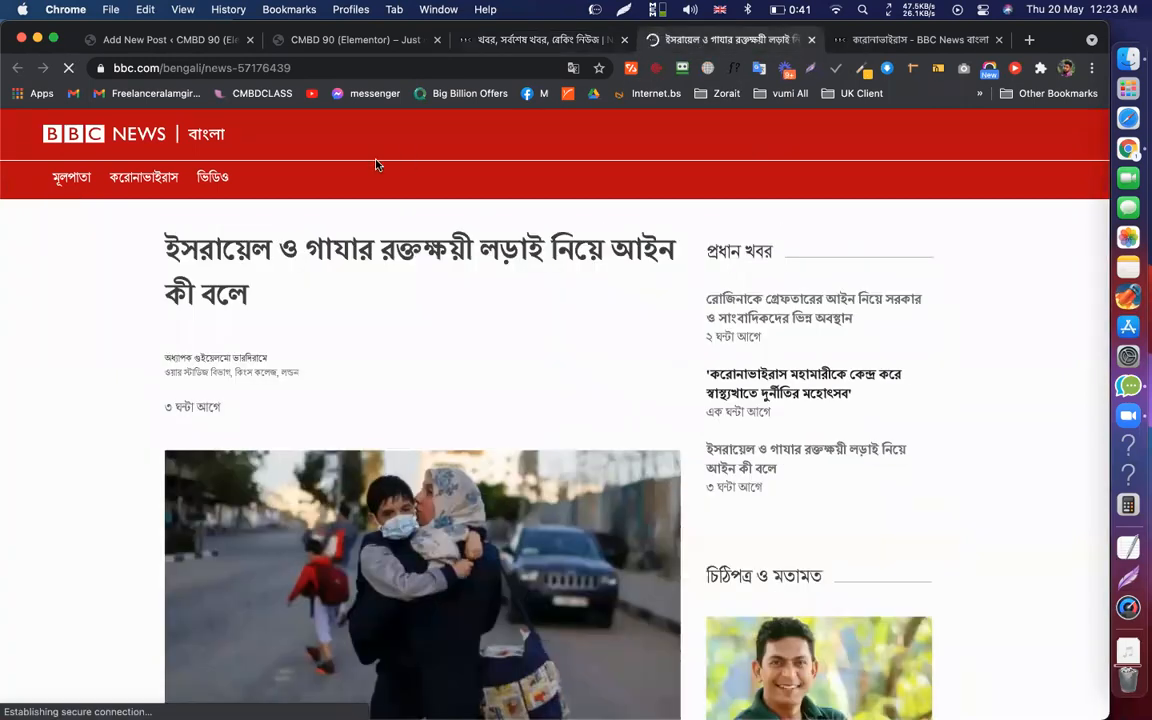
pyautogui.tripleClick(163, 247)
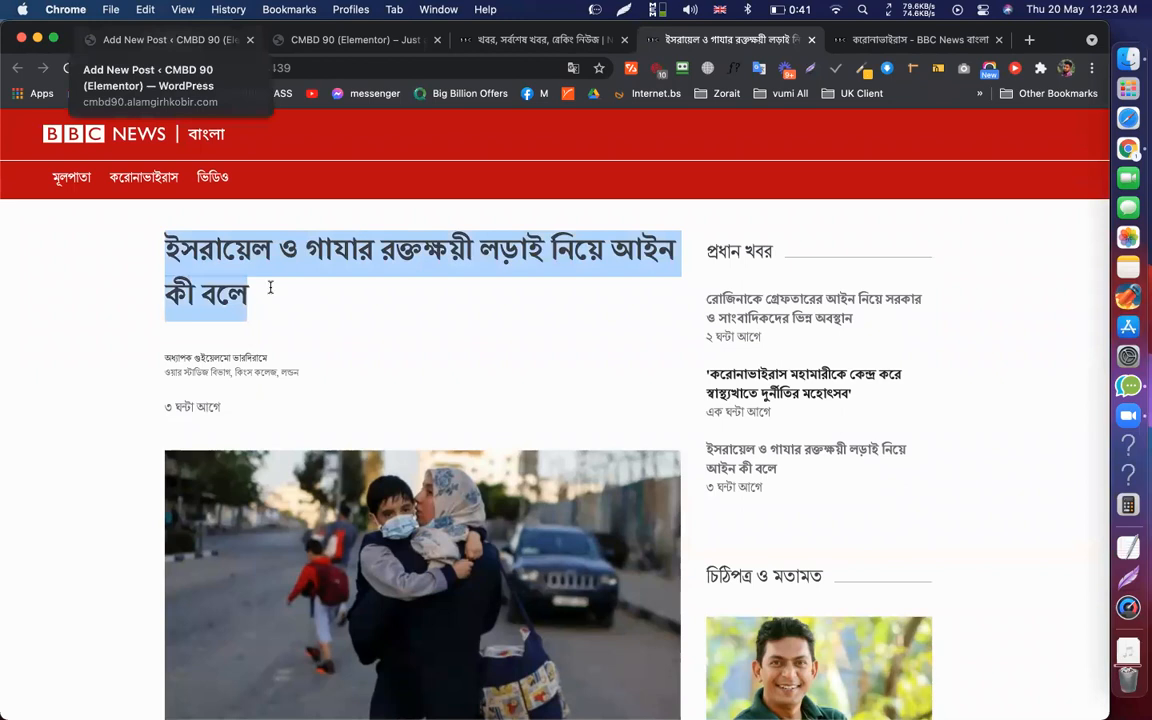
pyautogui.press('super+1')
pyautogui.press('super+v')
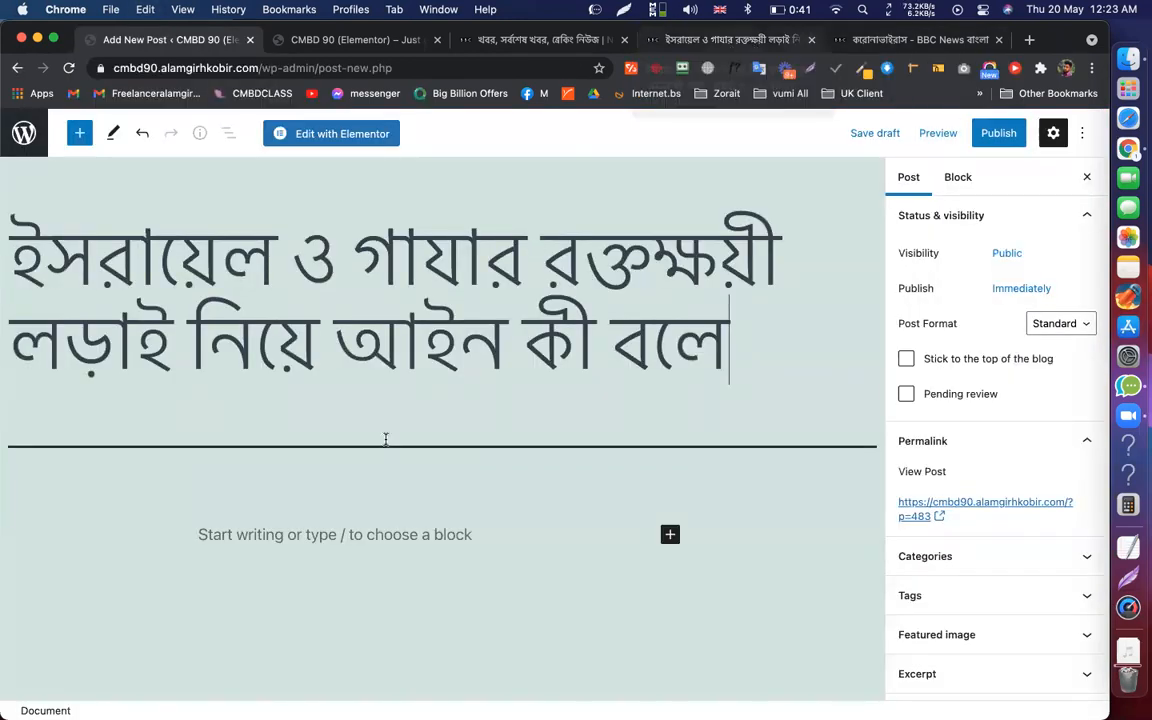
# Copy the article's body text and paste it into the post body
pyautogui.press('super+4')
pyautogui.scroll(-3, 158, 383)
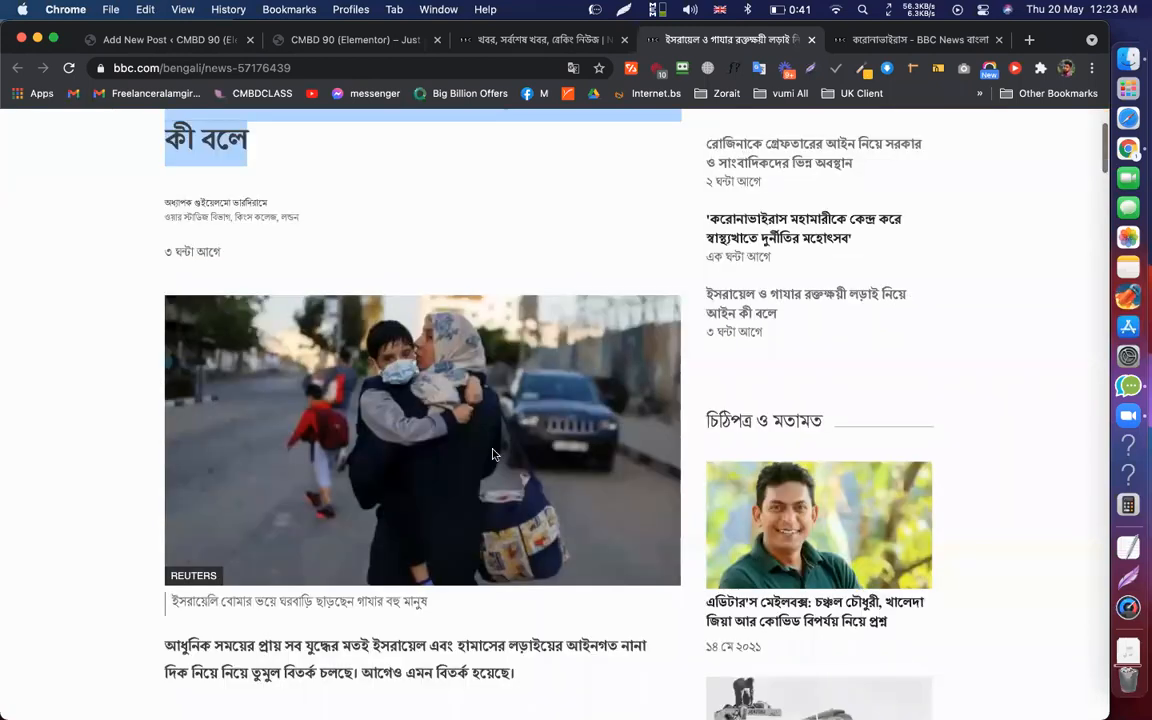
pyautogui.scroll(-5, 492, 455)
pyautogui.moveTo(430, 387); pyautogui.dragTo(500, 712)
pyautogui.click(165, 208)
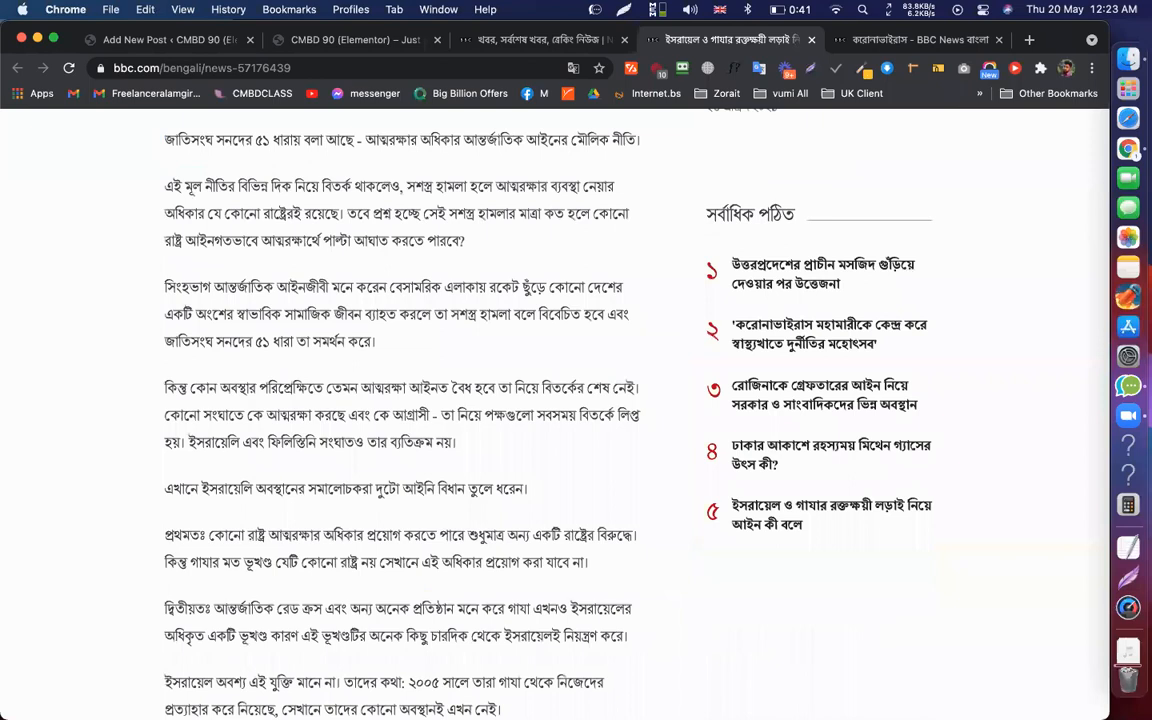
pyautogui.scroll(3, 450, 597)
pyautogui.scroll(-5, 450, 597)
pyautogui.keyDown('shift'); pyautogui.click(450, 597); pyautogui.keyUp('shift')
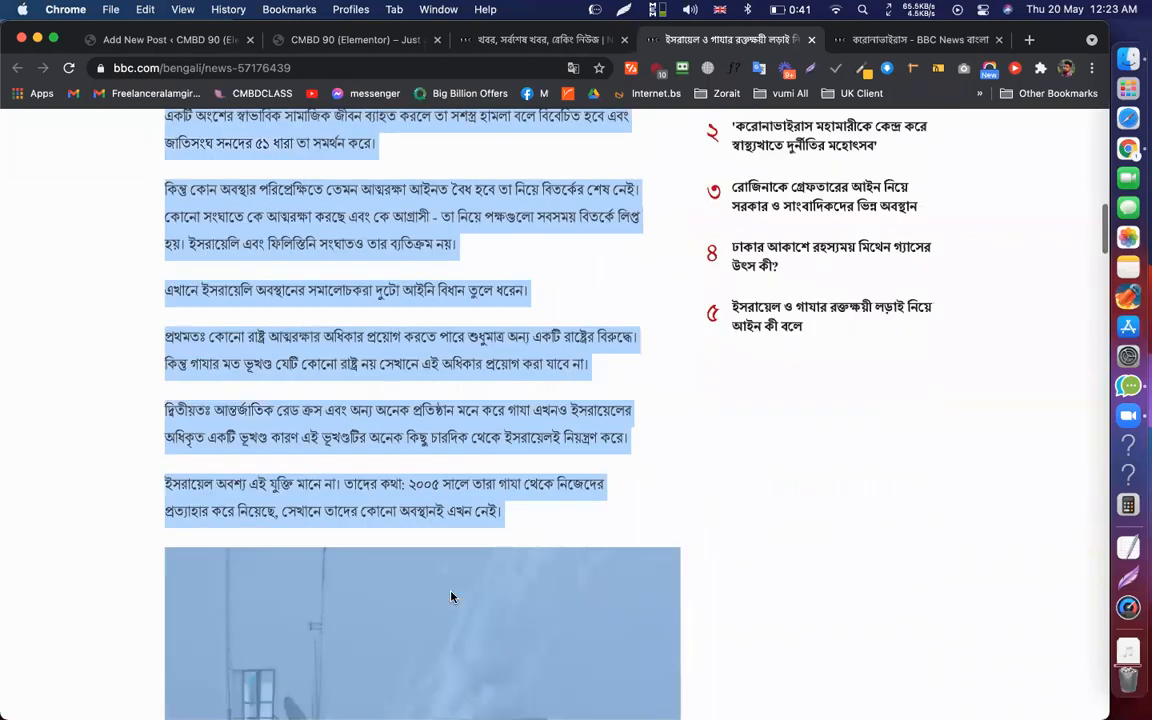
pyautogui.scroll(-7, 450, 597)
pyautogui.keyDown('shift'); pyautogui.click(450, 597); pyautogui.keyUp('shift')
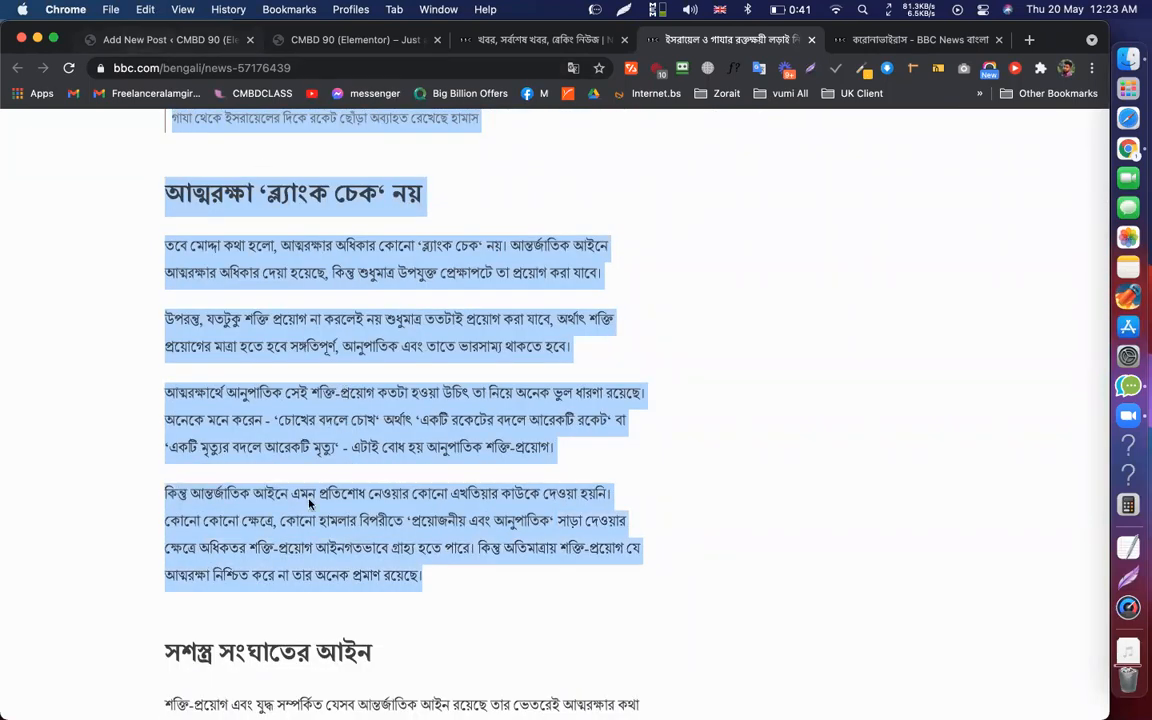
pyautogui.press('super+1')
pyautogui.click(334, 540)
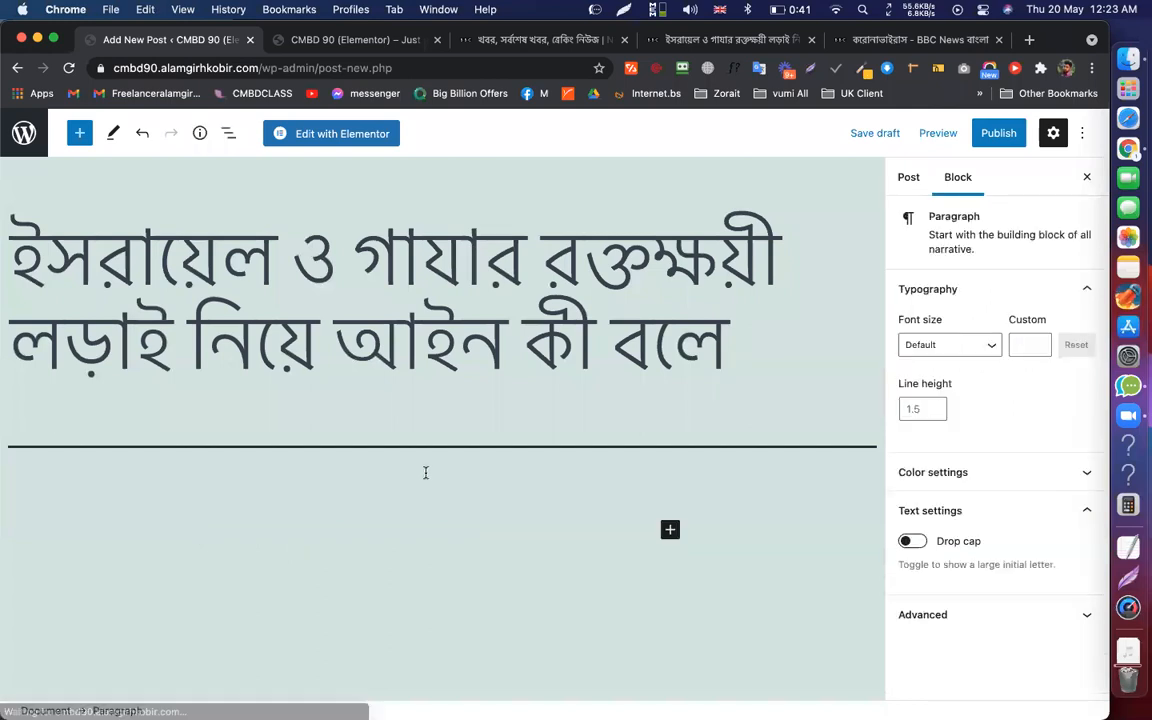
pyautogui.press('super+v')
pyautogui.scroll(15, 443, 452)
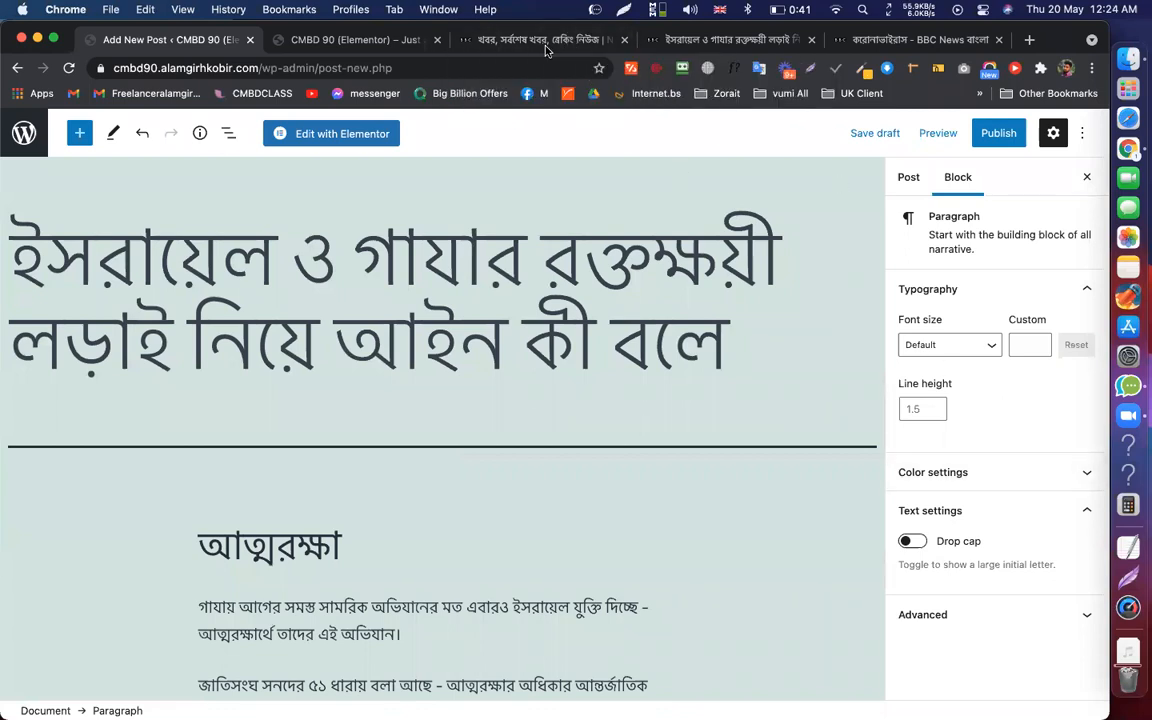
pyautogui.press('super+3')
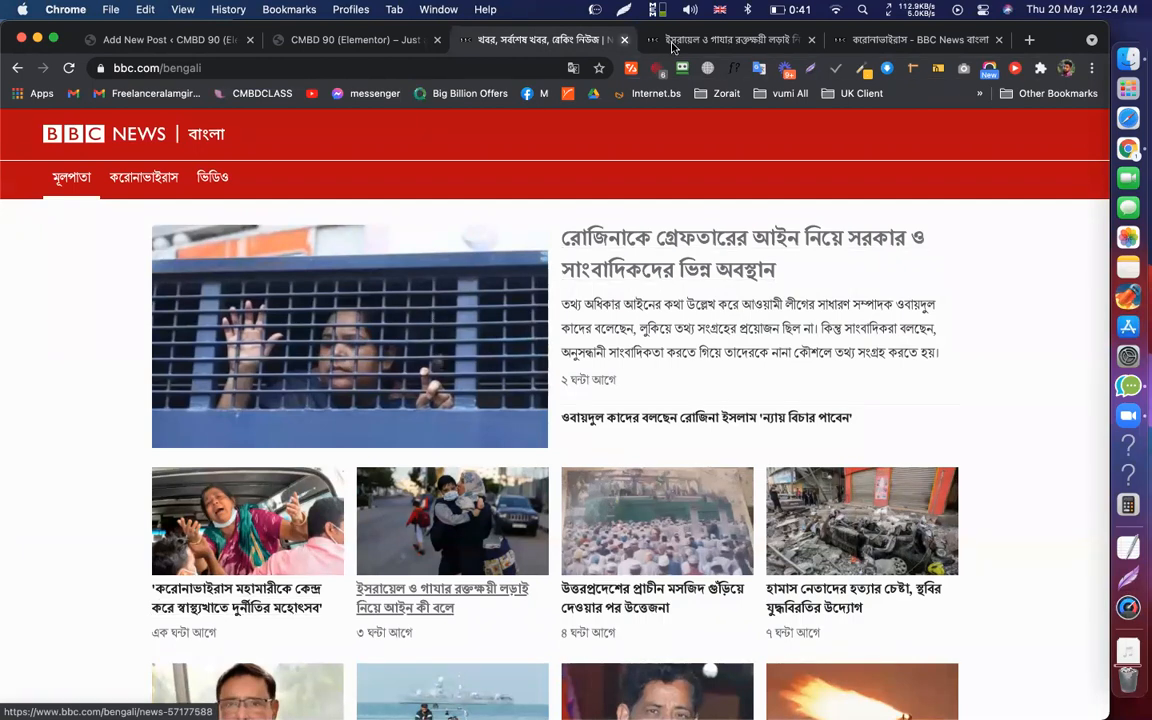
# Save the Israel–Gaza article's lead photo of a woman carrying a child as a JPEG in Downloads
pyautogui.press('super+4')
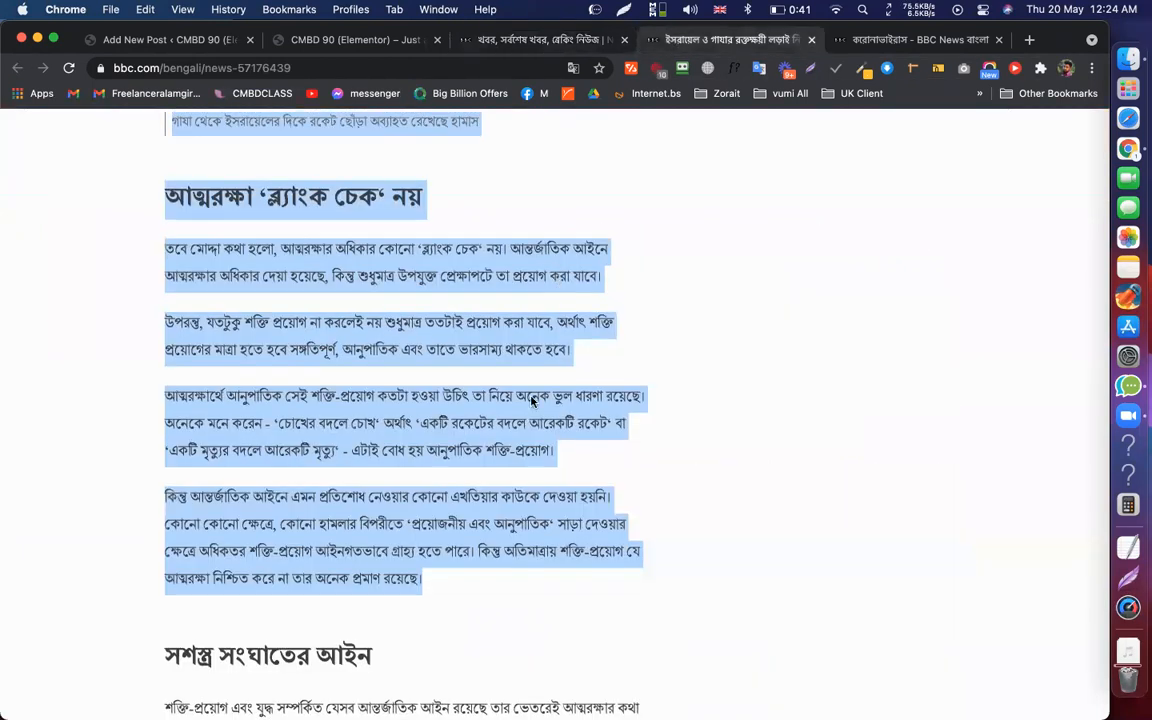
pyautogui.press('super+r')
pyautogui.scroll(-1, 333, 238)
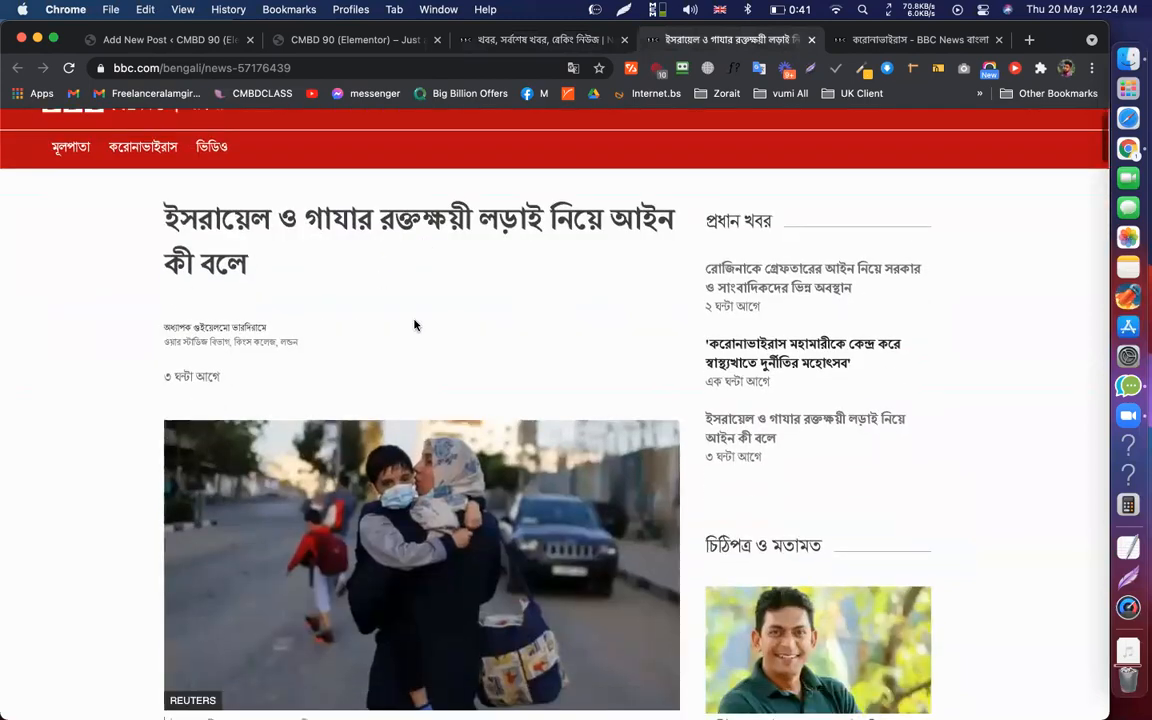
pyautogui.scroll(-3, 414, 324)
pyautogui.scroll(-3, 425, 303)
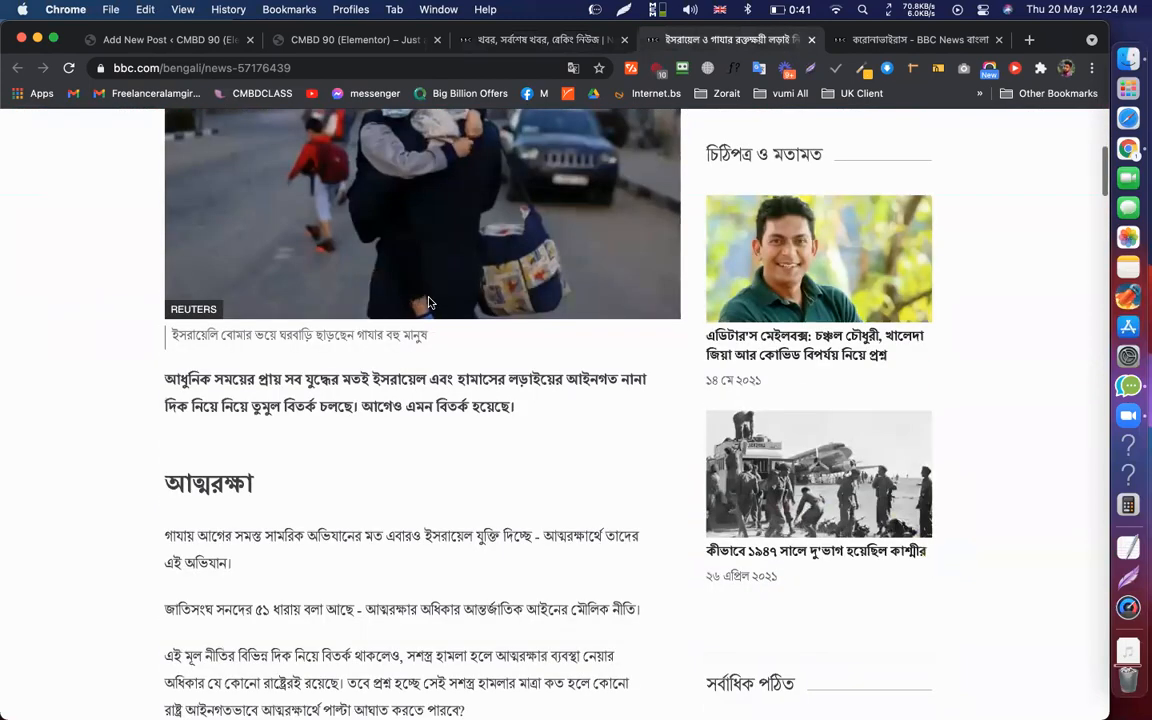
pyautogui.scroll(2, 428, 302)
pyautogui.rightClick(380, 270)
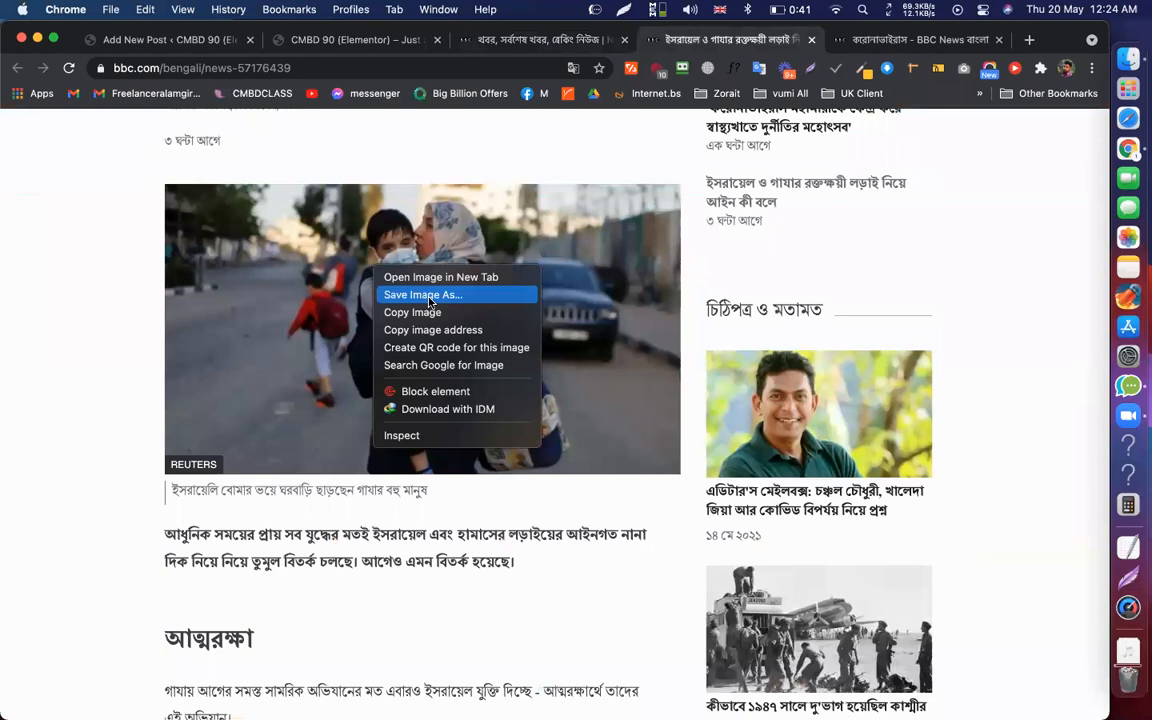
pyautogui.click(429, 297)
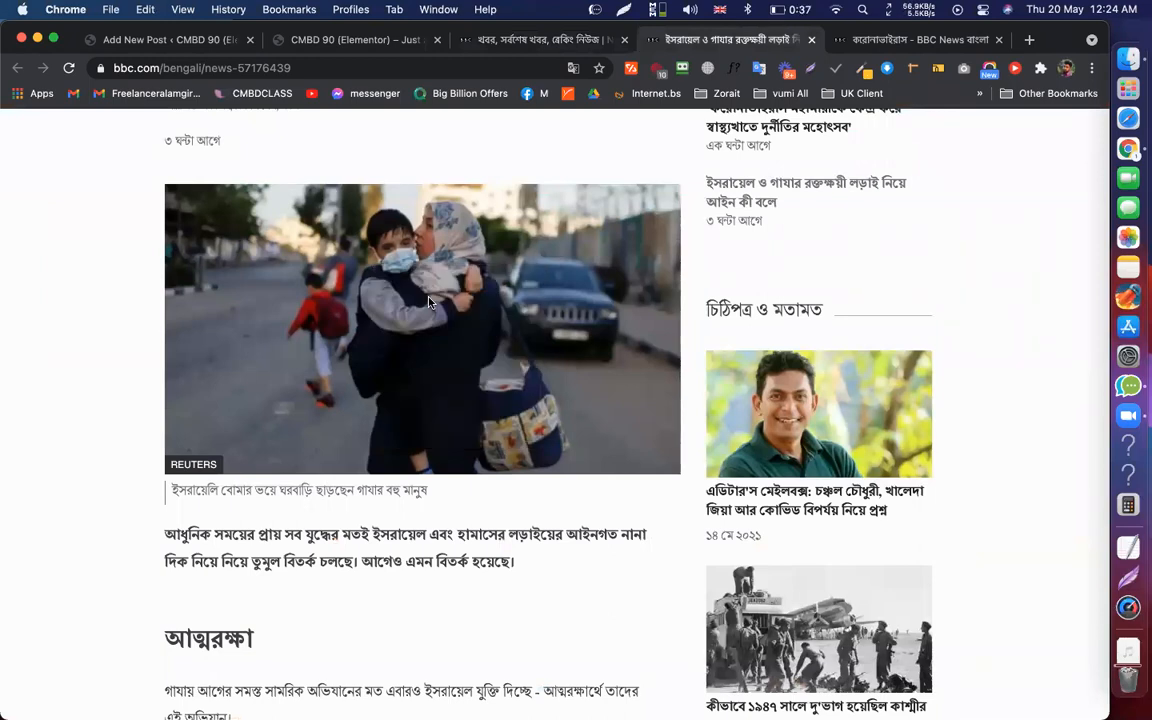
pyautogui.rightClick(490, 292)
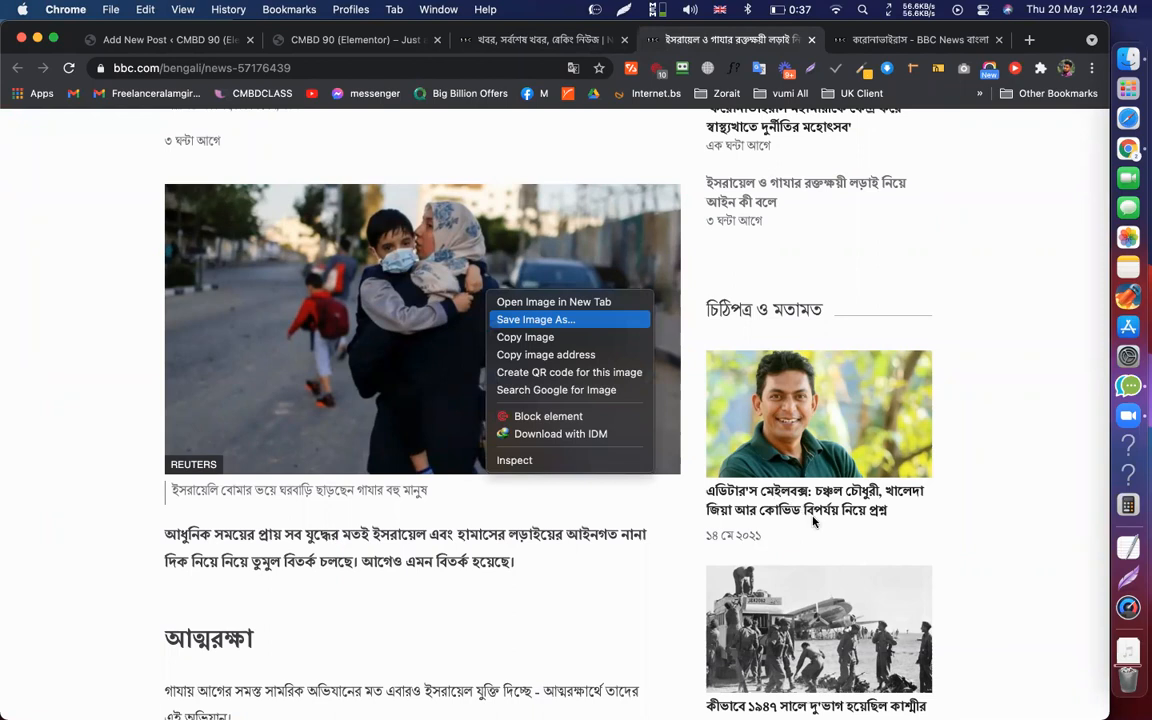
pyautogui.press('Return')
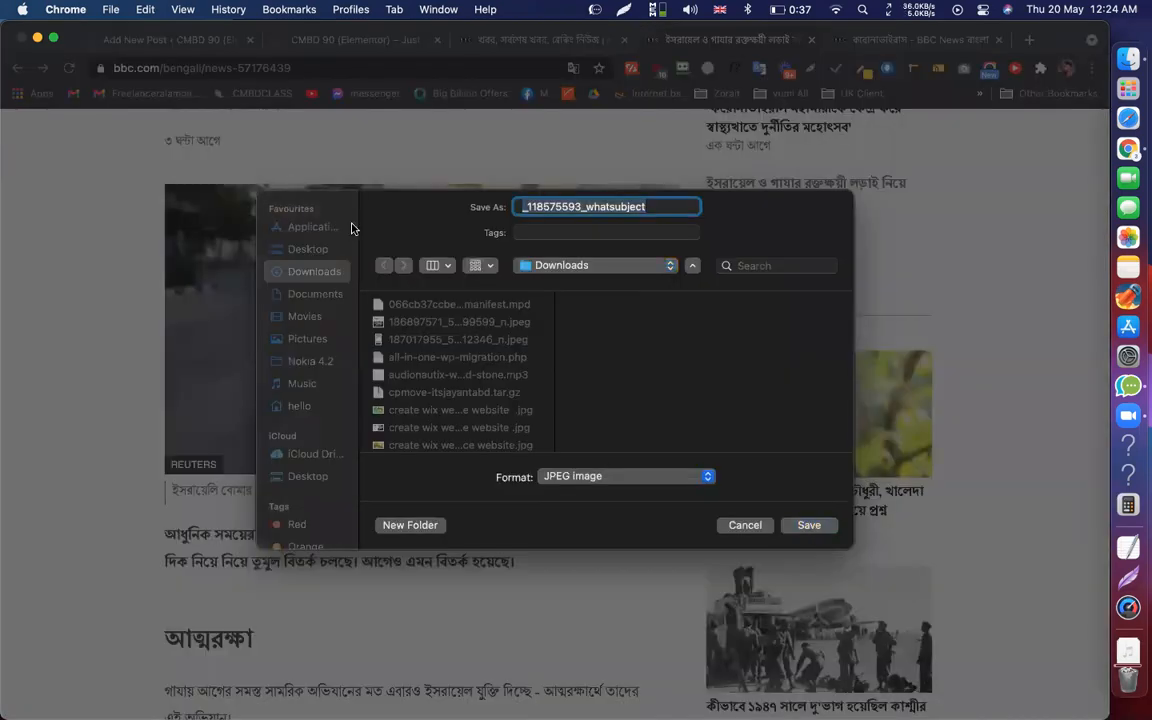
pyautogui.press('Return')
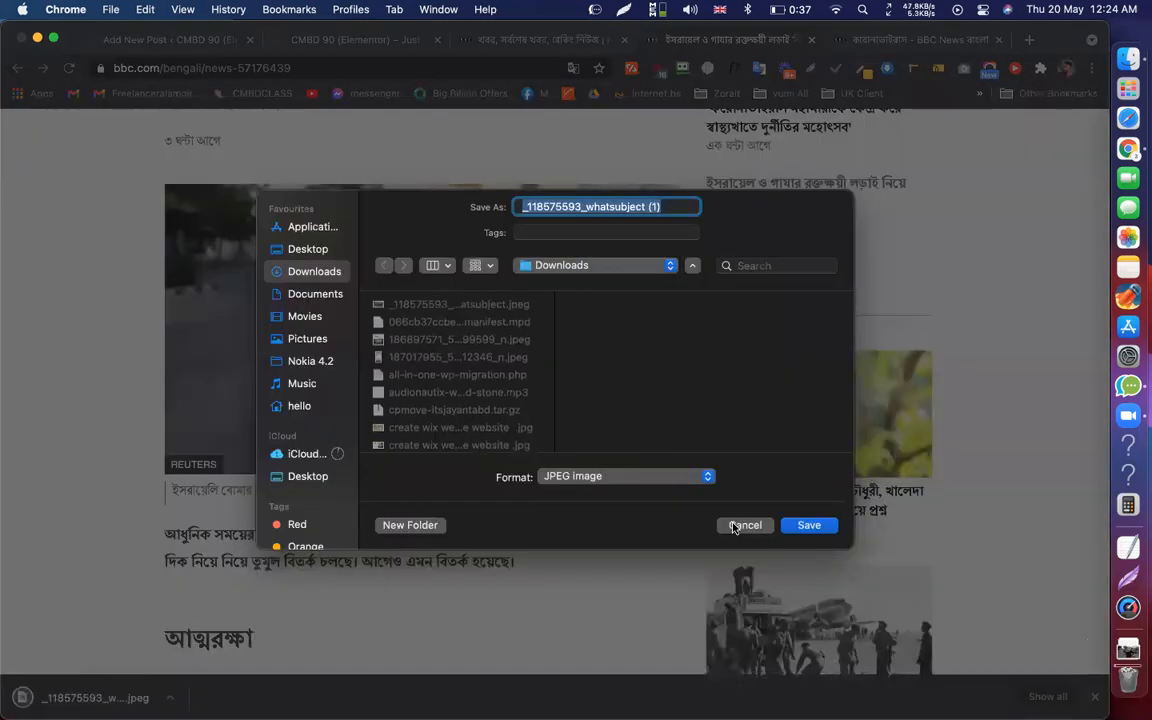
pyautogui.click(138, 42)
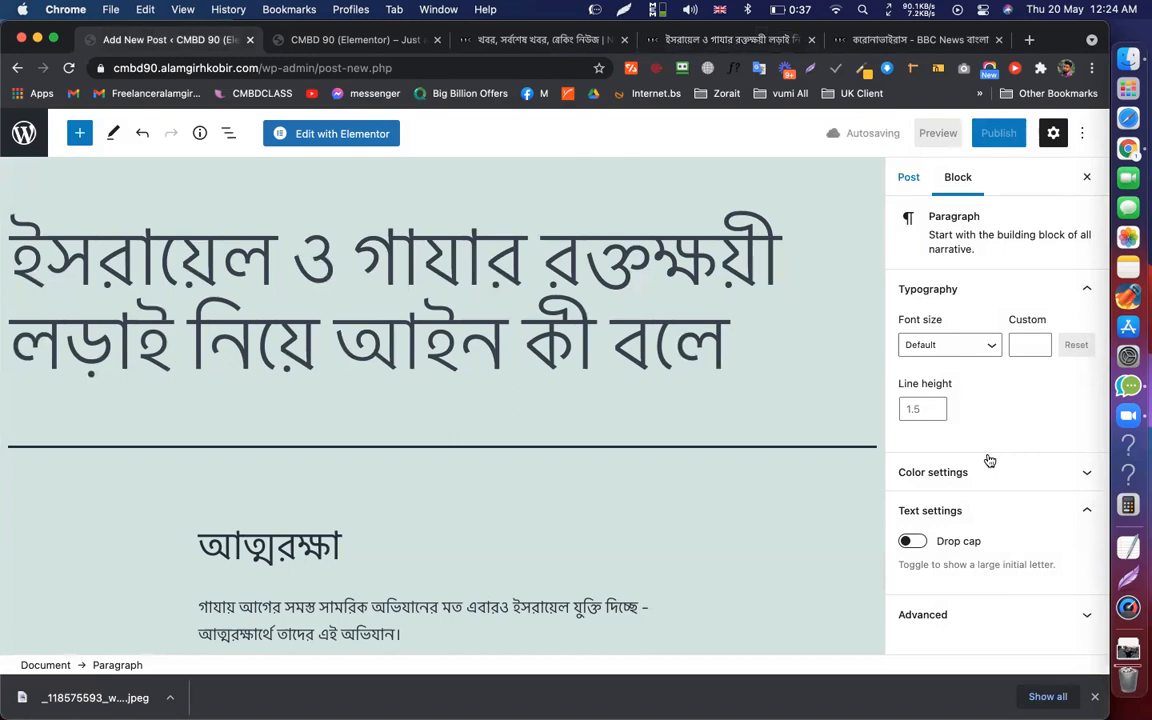
# Upload the downloaded photo and set it as the post's featured image
pyautogui.click(953, 478)
pyautogui.moveTo(94, 702); pyautogui.dragTo(612, 393)
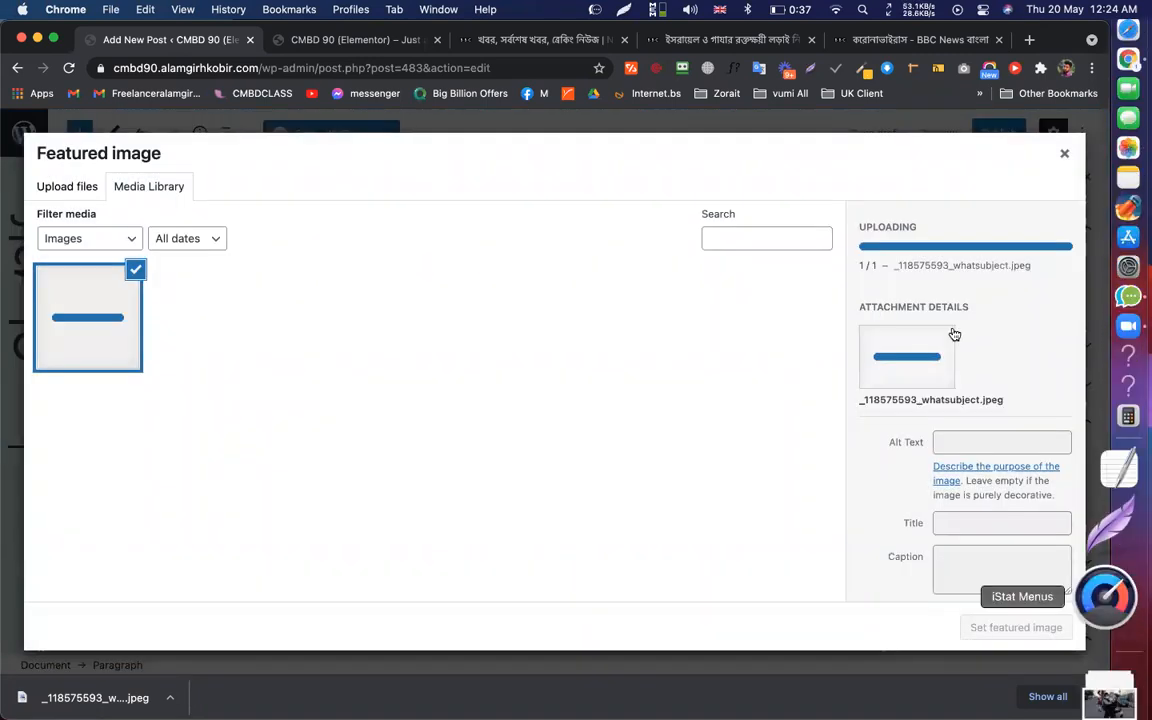
pyautogui.press('Return')
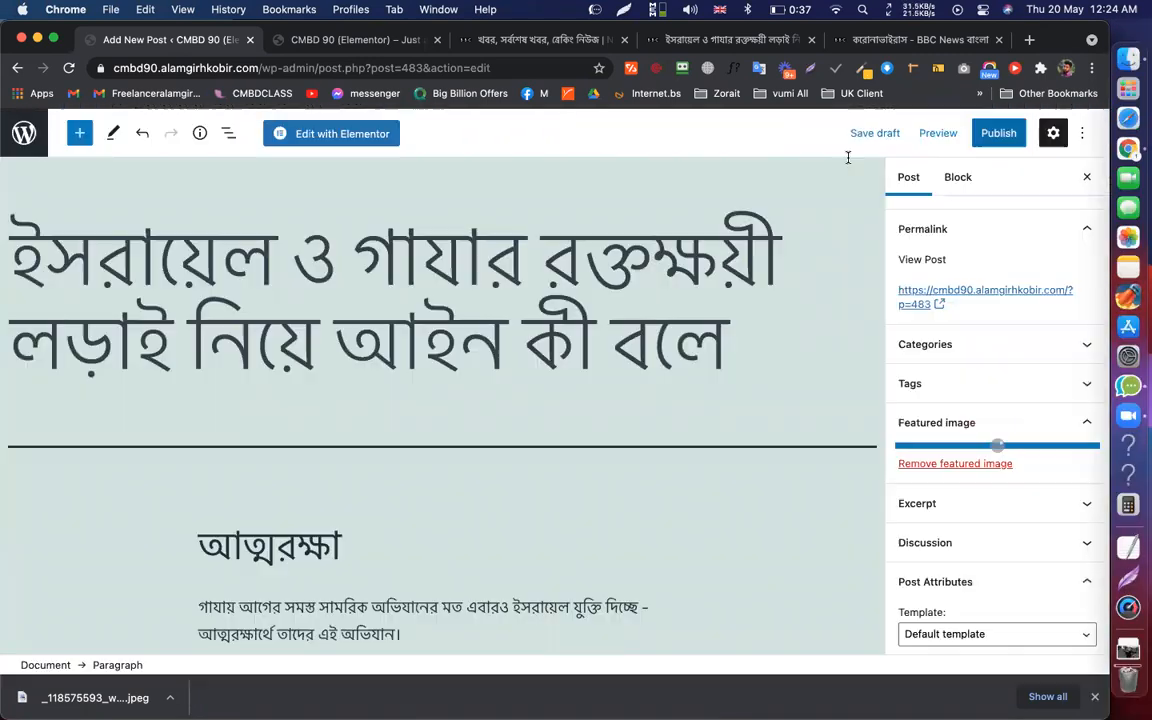
# Publish the Israel–Gaza post and check it on the live site
pyautogui.click(990, 133)
pyautogui.click(931, 136)
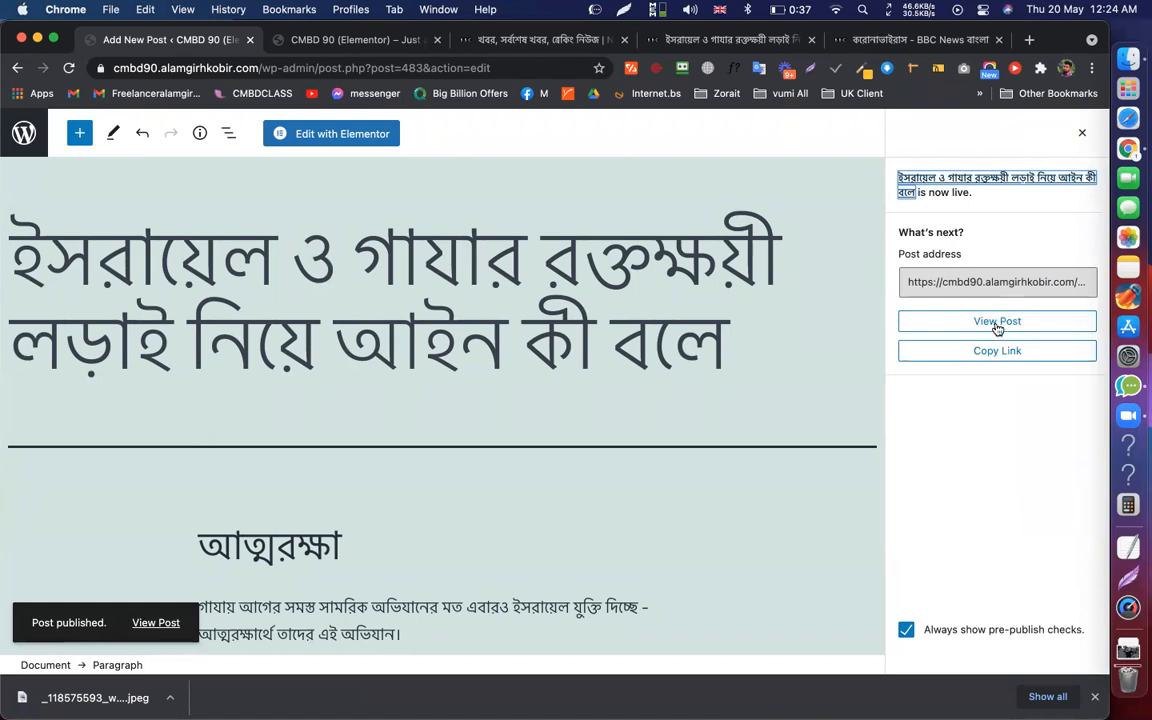
pyautogui.click(997, 322)
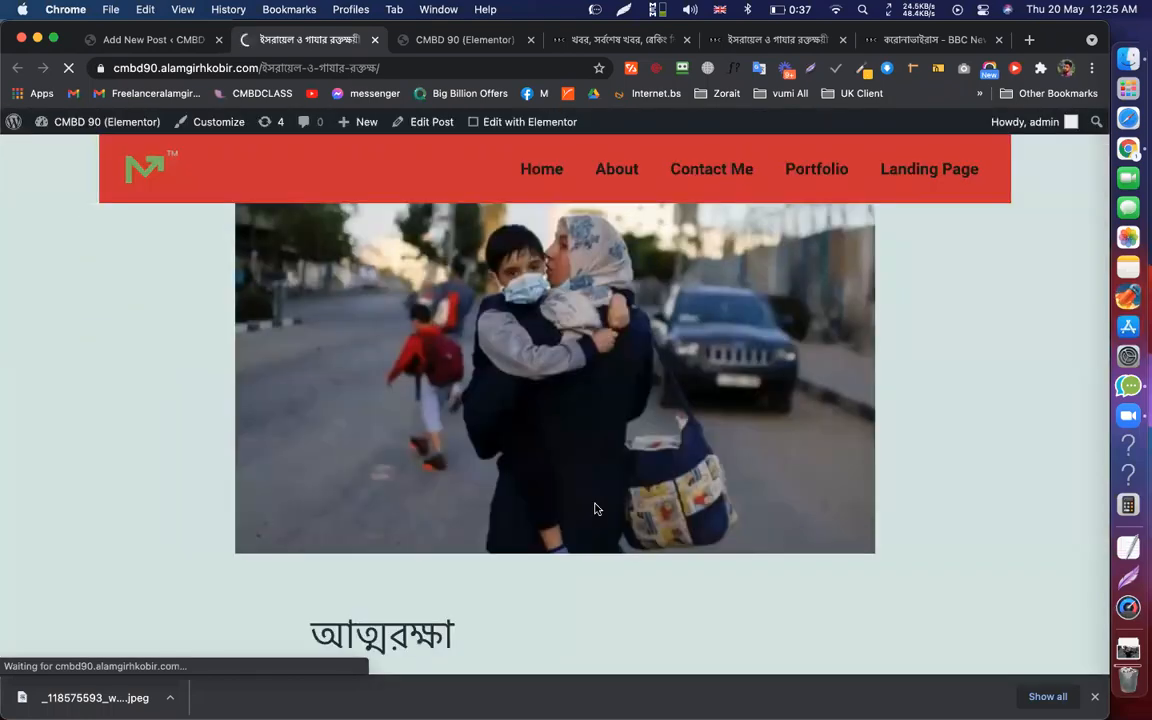
pyautogui.scroll(-3, 595, 509)
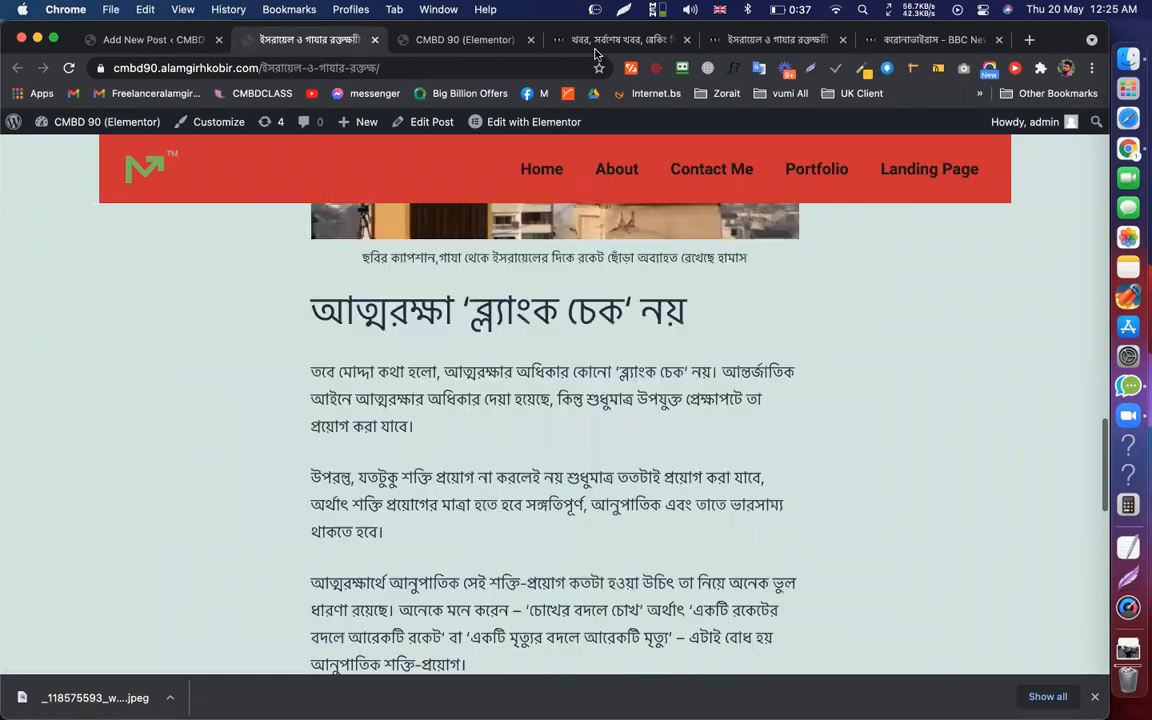
pyautogui.press('super+w')
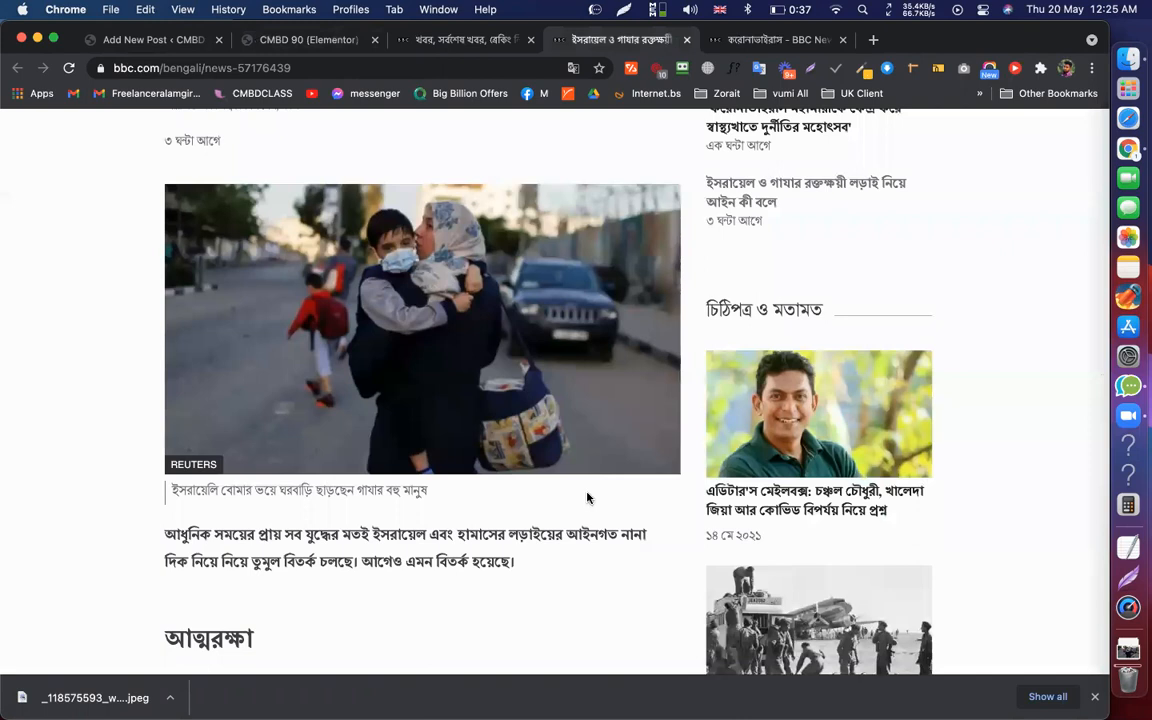
pyautogui.scroll(-1, 586, 496)
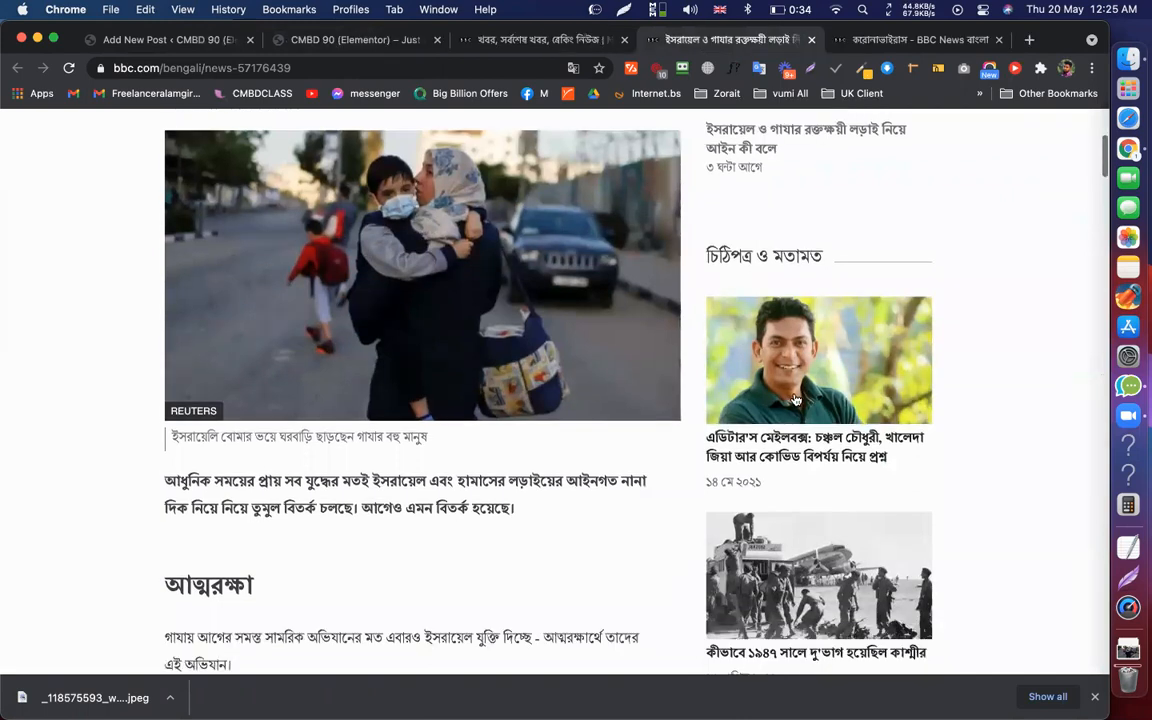
pyautogui.scroll(-3, 795, 400)
pyautogui.scroll(-6, 800, 400)
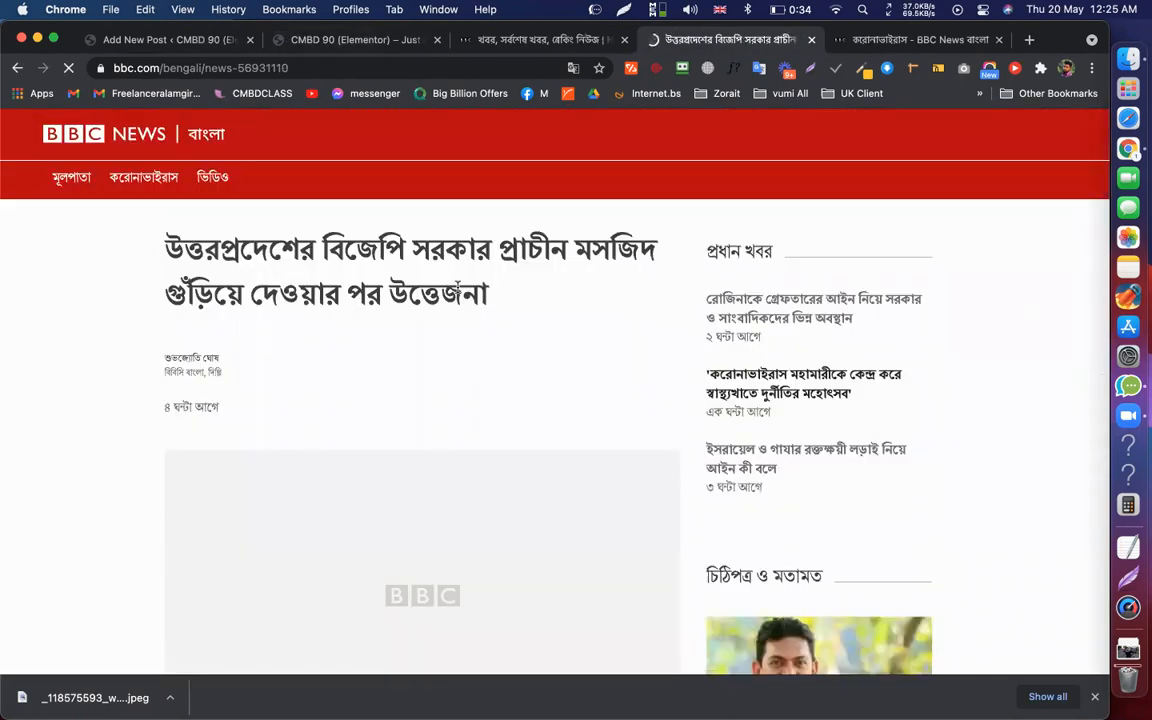
# Start a new post titled with the Uttar Pradesh mosque article's headline
pyautogui.tripleClick(457, 287)
pyautogui.press('super+c')
pyautogui.click(170, 42)
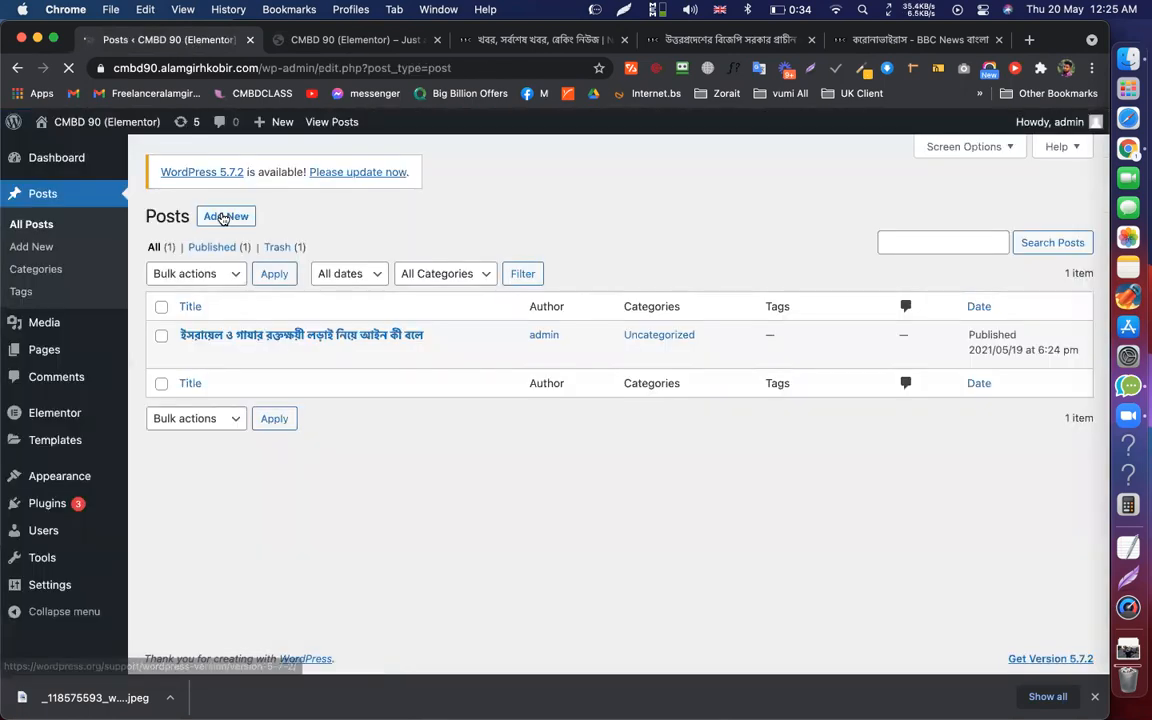
pyautogui.click(224, 217)
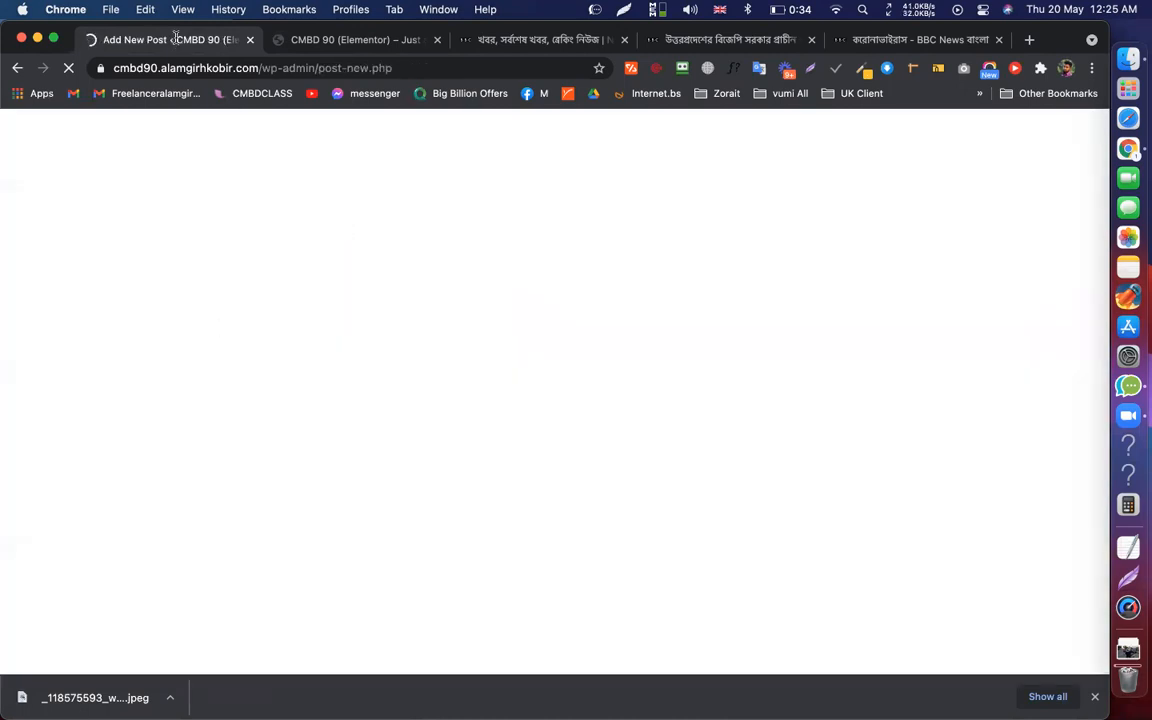
pyautogui.press('super+v')
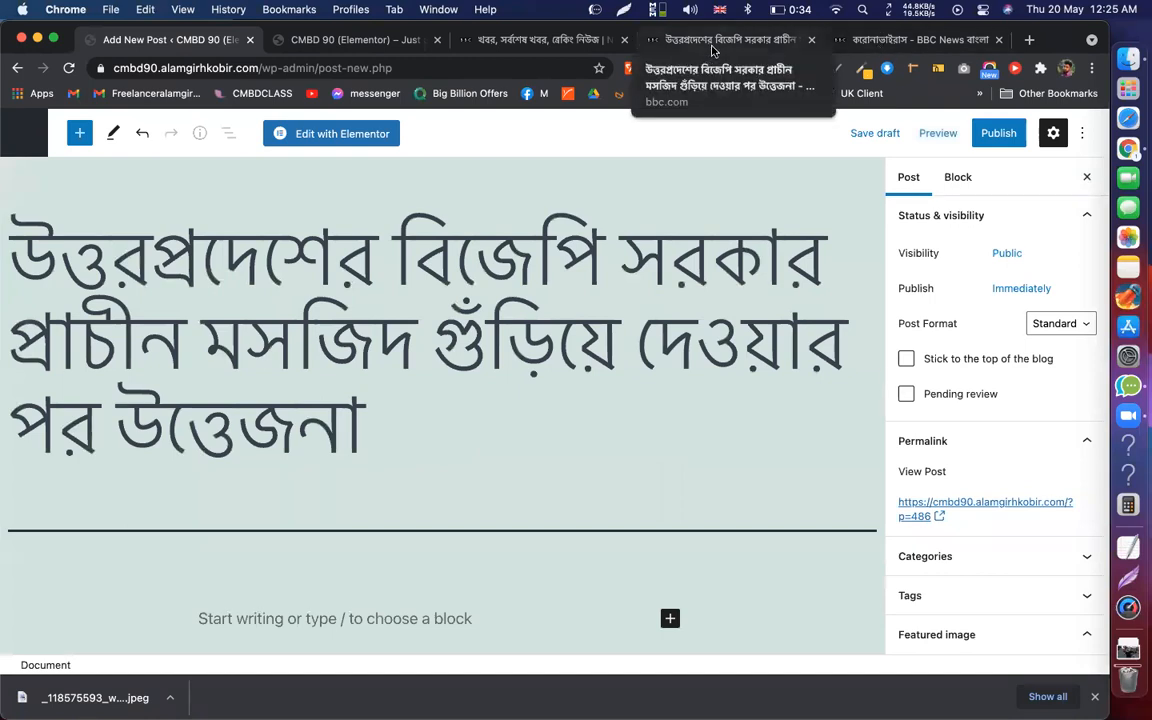
# Paste the mosque article's text and photos into the post and show its Featured image panel
pyautogui.click(712, 45)
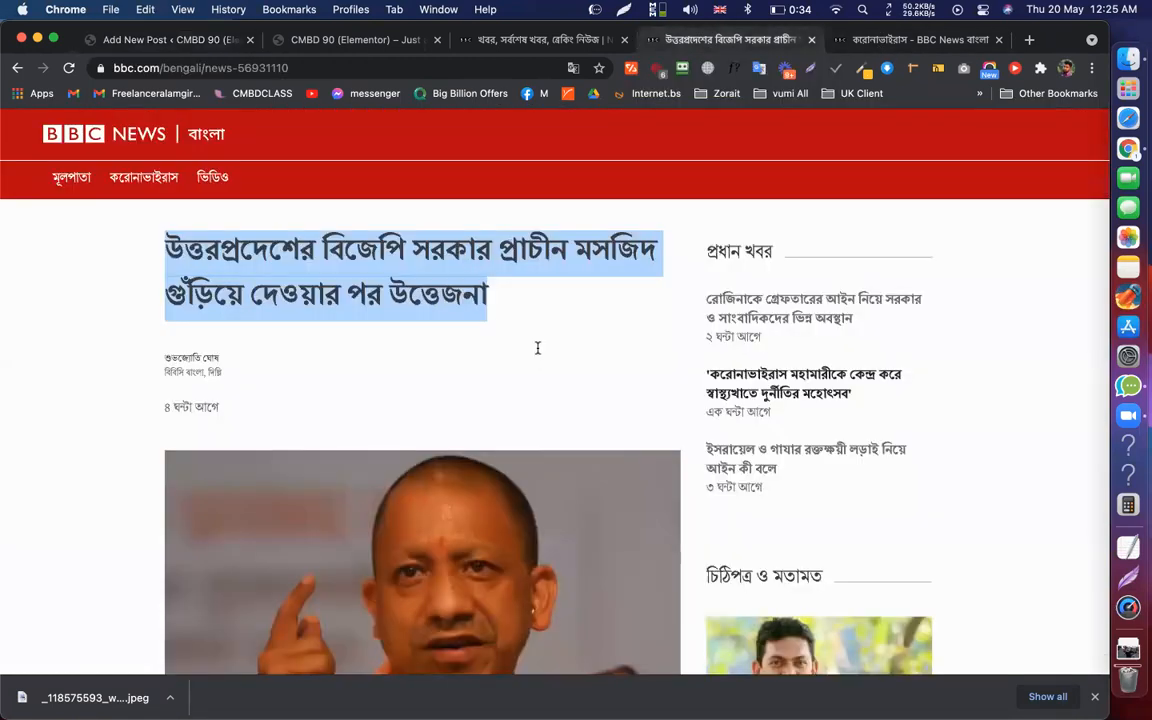
pyautogui.scroll(-3, 175, 175)
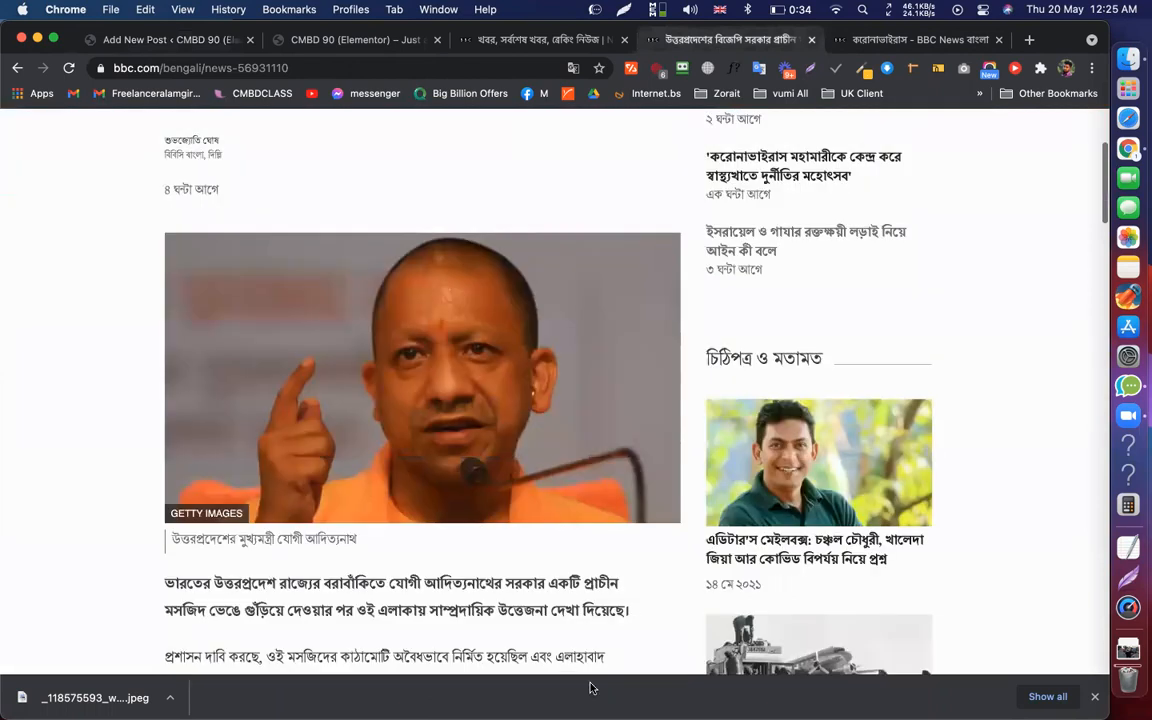
pyautogui.scroll(-5, 521, 434)
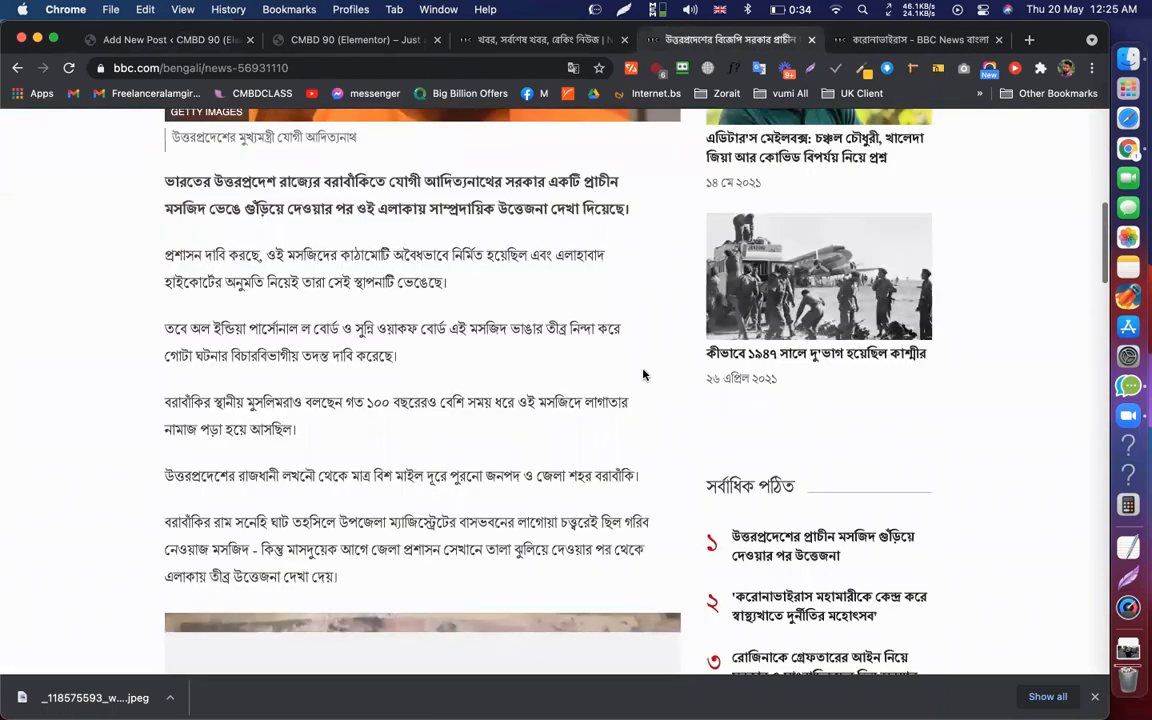
pyautogui.moveTo(165, 182); pyautogui.dragTo(643, 375)
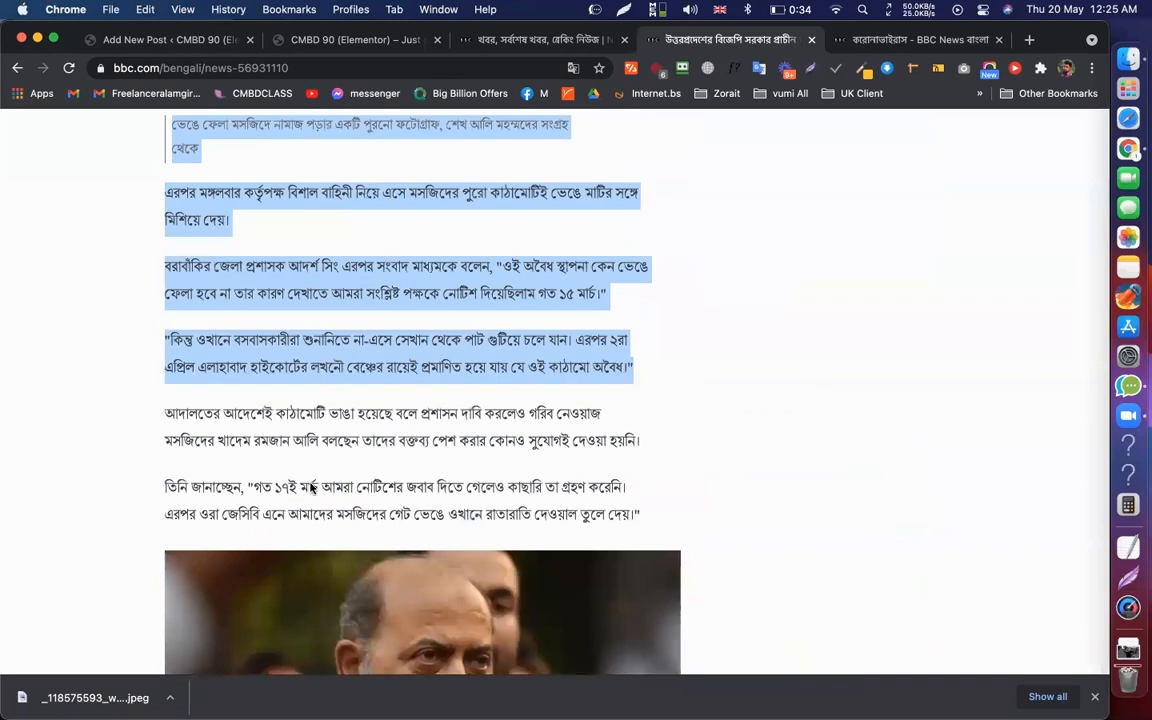
pyautogui.press('super+1')
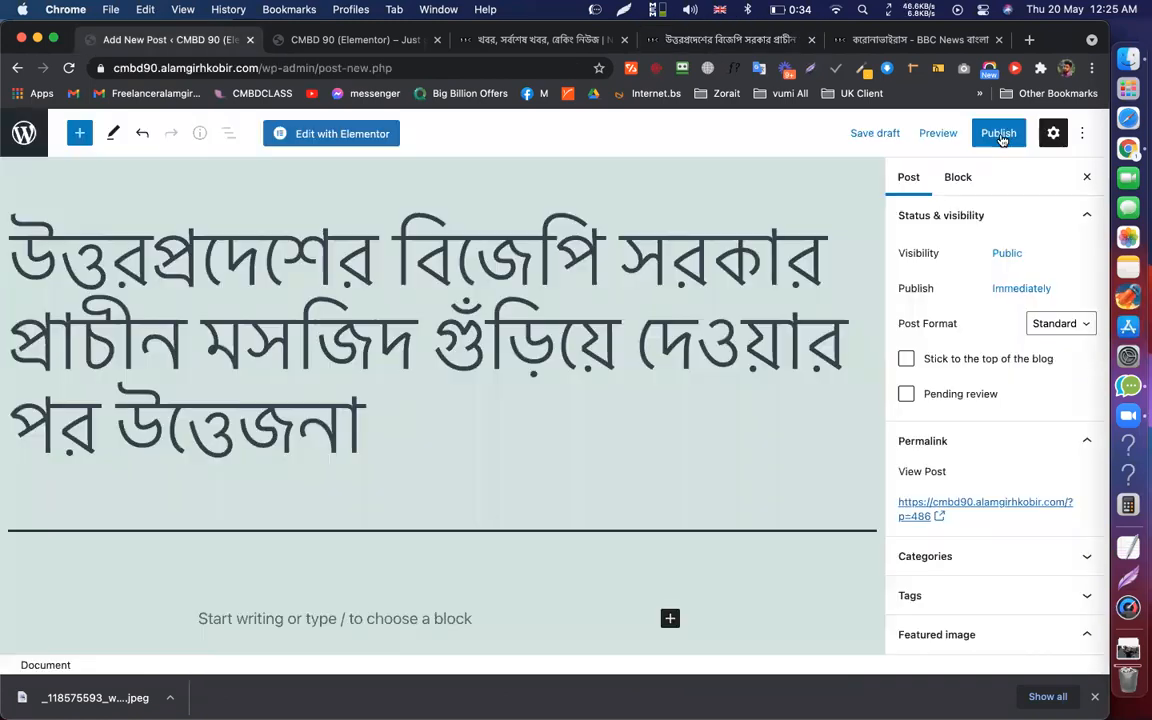
pyautogui.press('super+v')
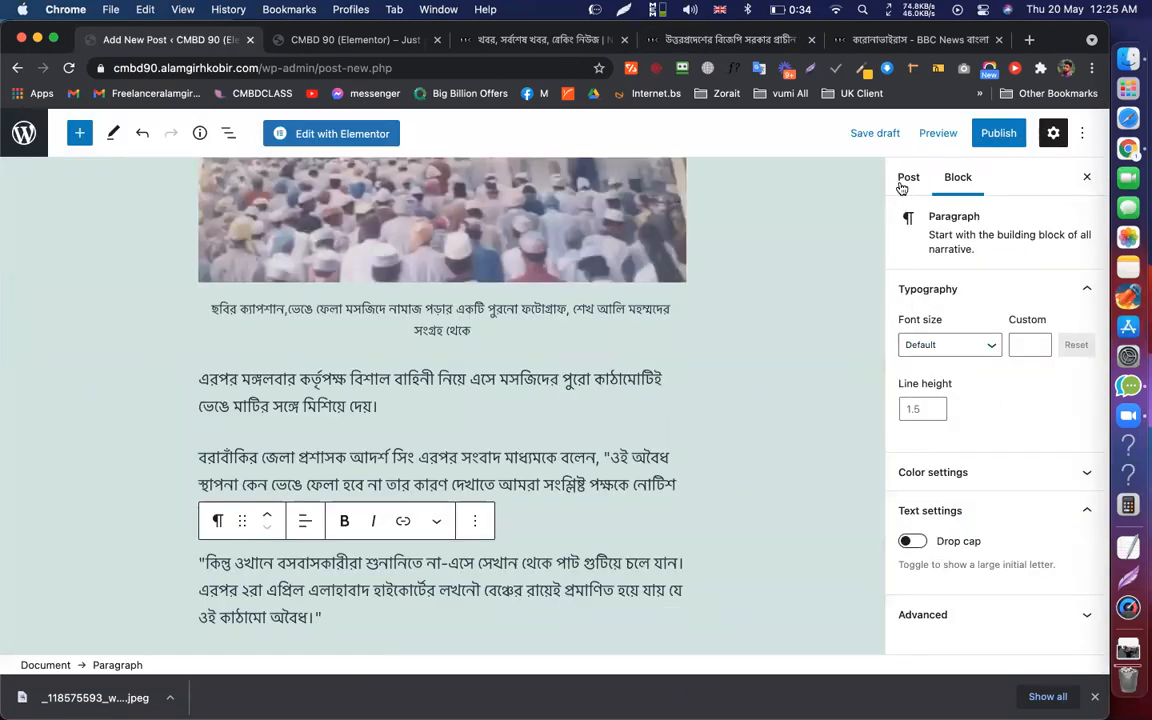
pyautogui.click(906, 180)
pyautogui.scroll(-5, 977, 512)
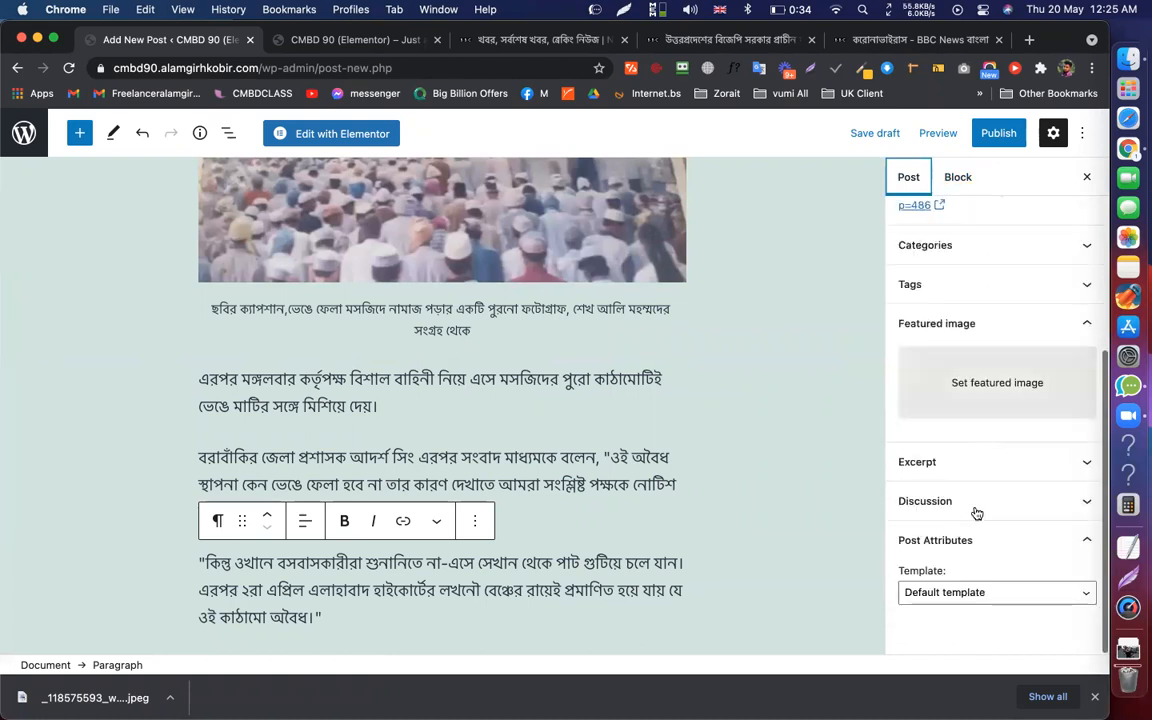
# Save the Getty photo from the BBC mosque article to the Downloads folder
pyautogui.click(968, 386)
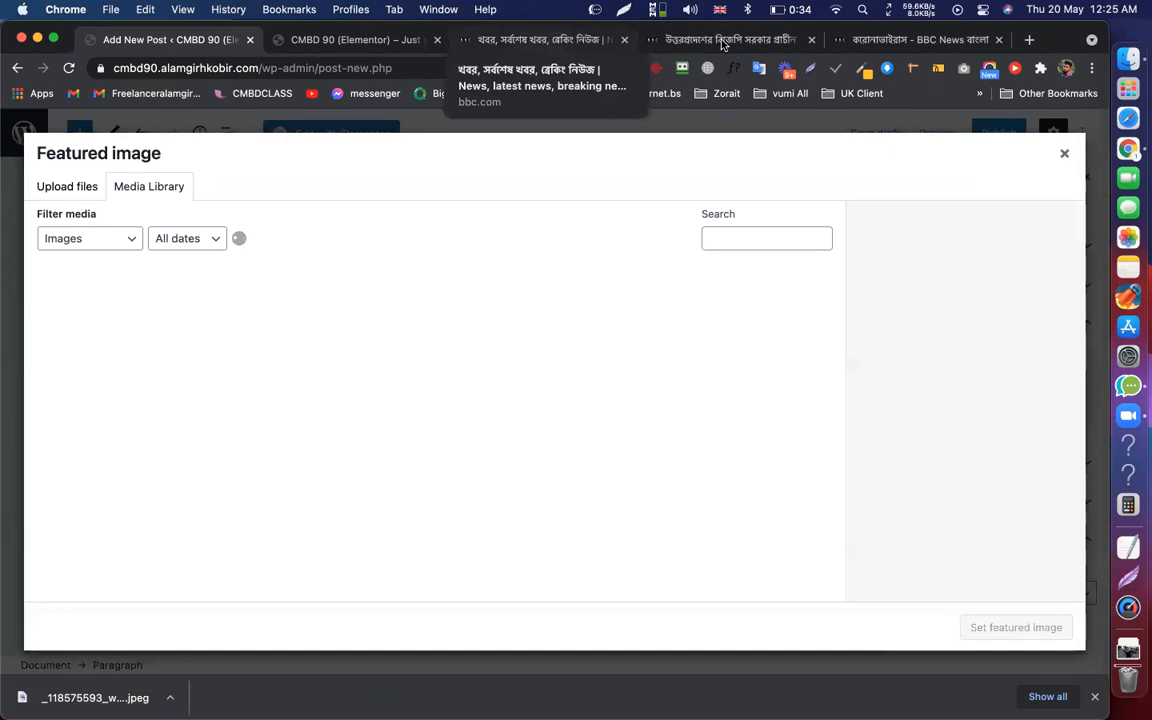
pyautogui.click(590, 40)
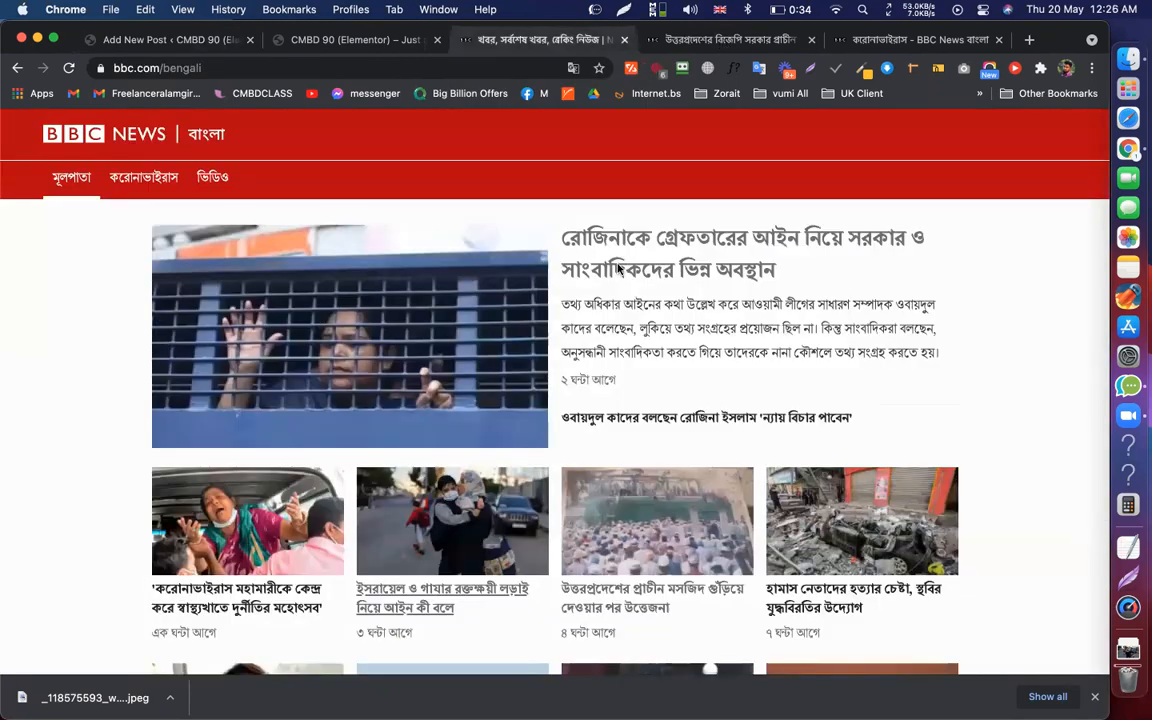
pyautogui.hotkey('ctrl', 'Tab')
pyautogui.scroll(-10, 504, 340)
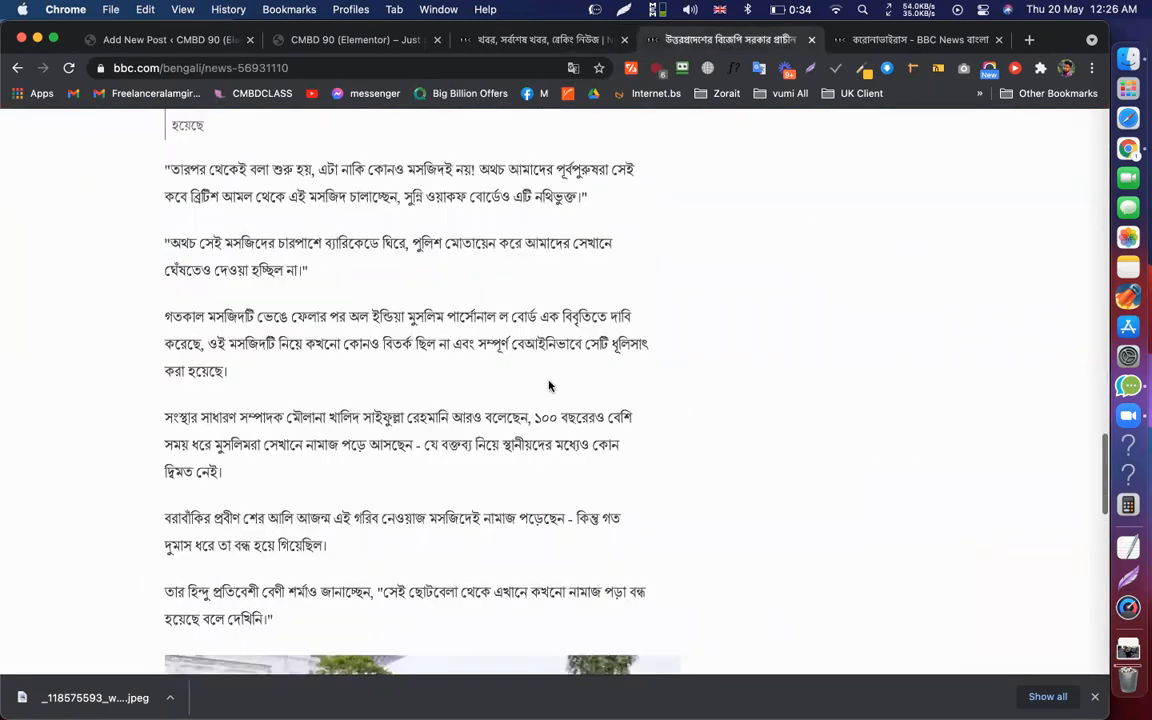
pyautogui.scroll(5, 540, 365)
pyautogui.rightClick(512, 336)
pyautogui.click(570, 378)
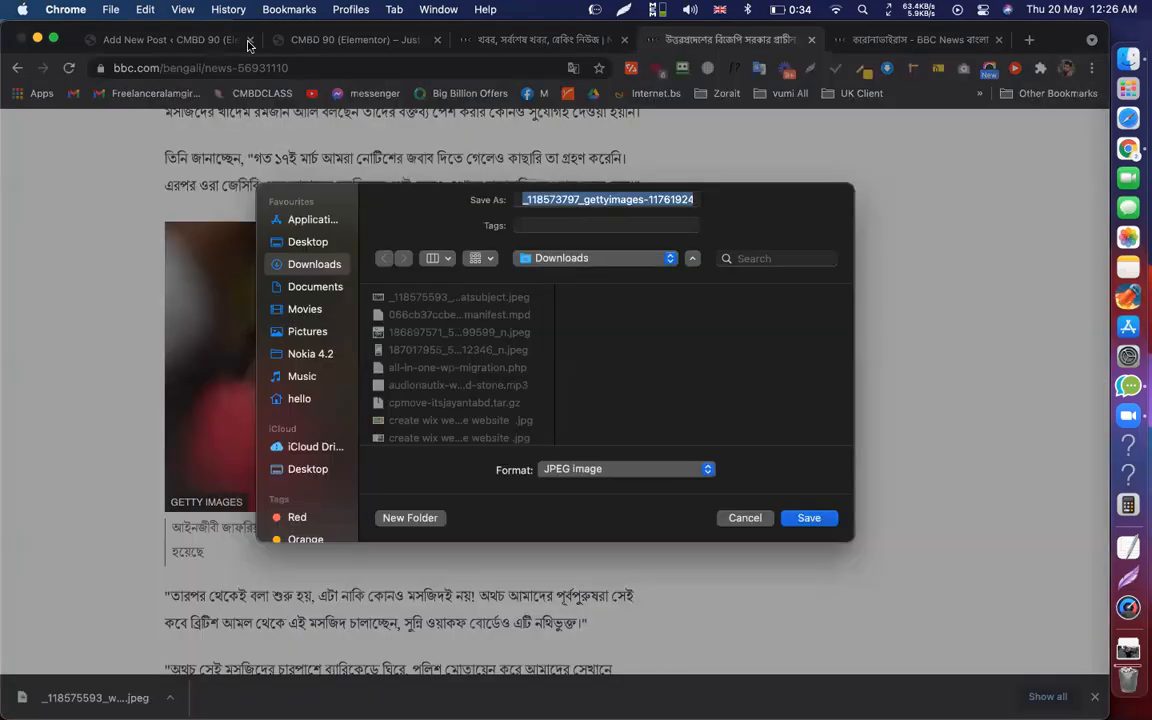
pyautogui.press('Return')
# Upload the downloaded photo to the Media Library and set it as the featured image
pyautogui.click(215, 42)
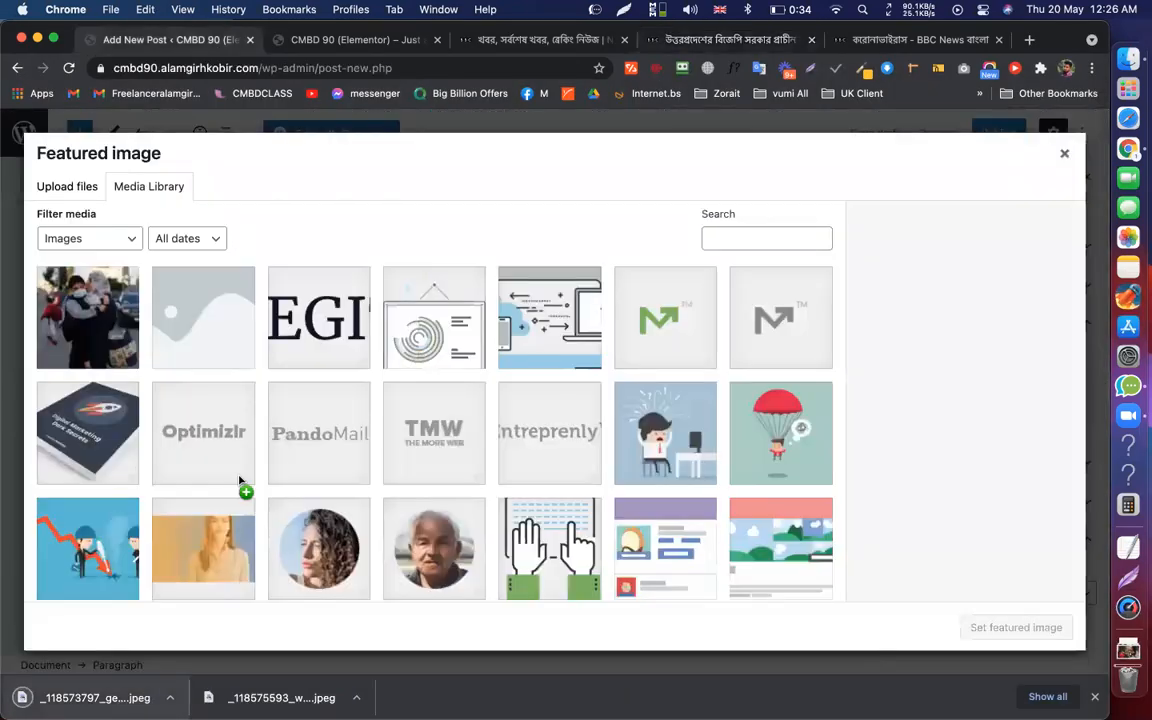
pyautogui.moveTo(240, 480); pyautogui.dragTo(1000, 627)
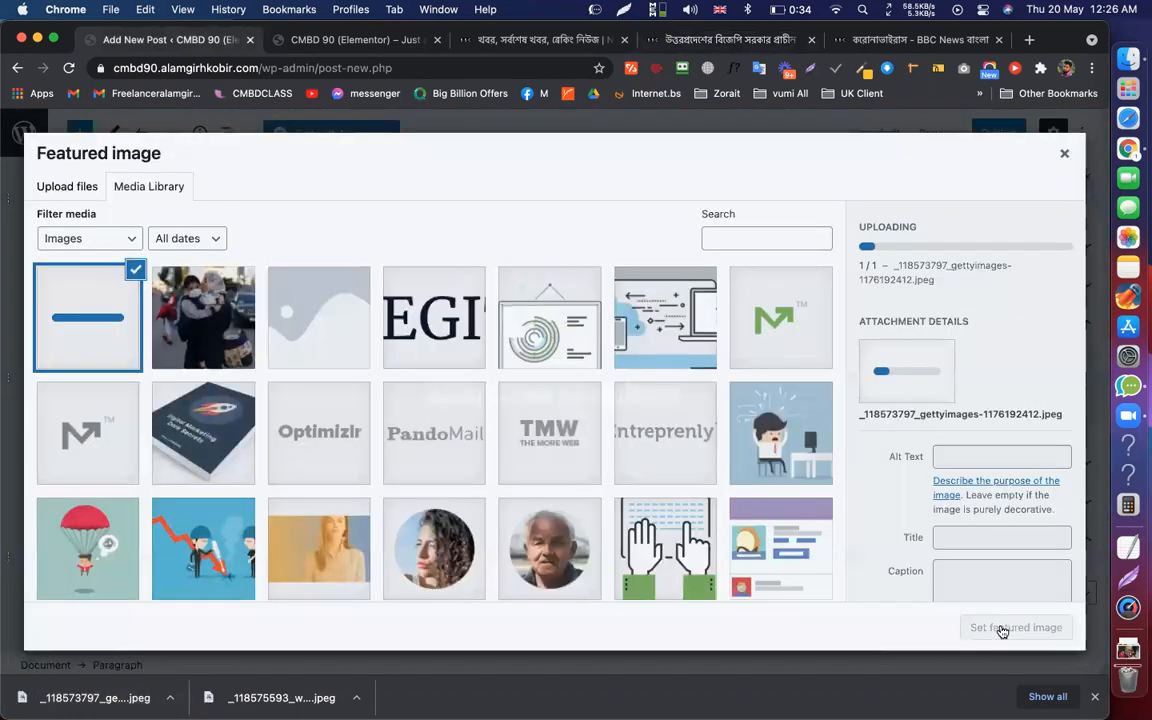
pyautogui.click(1005, 628)
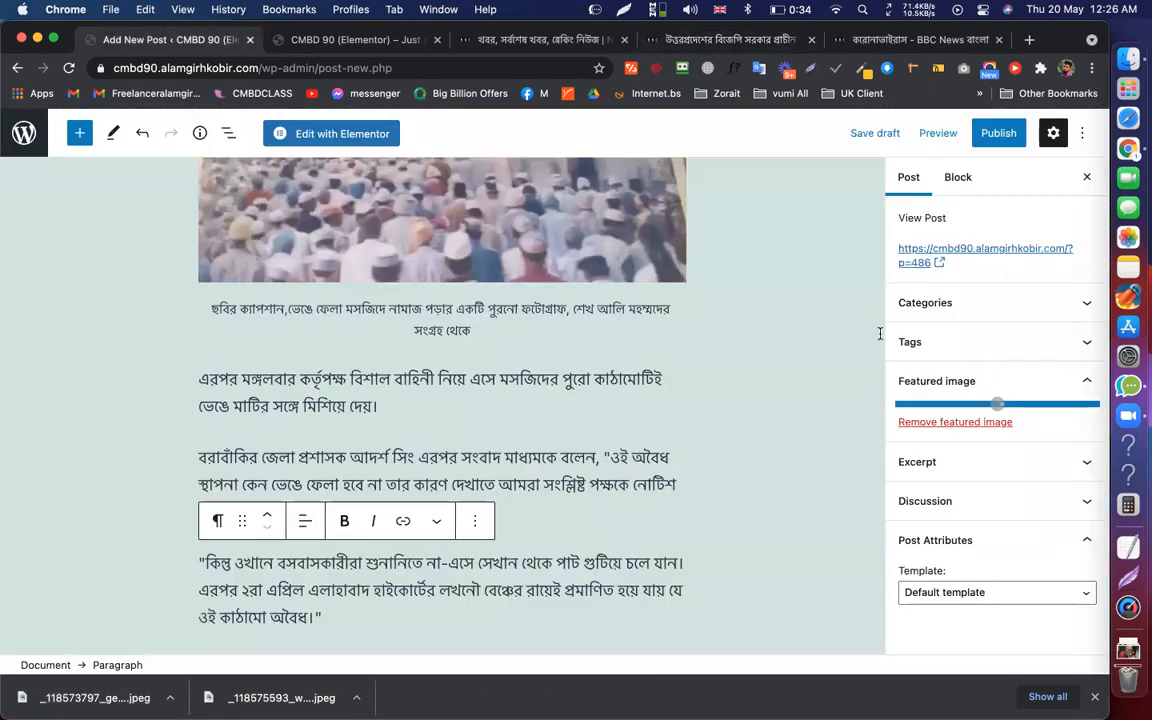
# Publish the mosque post, then reopen the Israel and Gaza law post in the editor
pyautogui.click(980, 134)
pyautogui.press('Return')
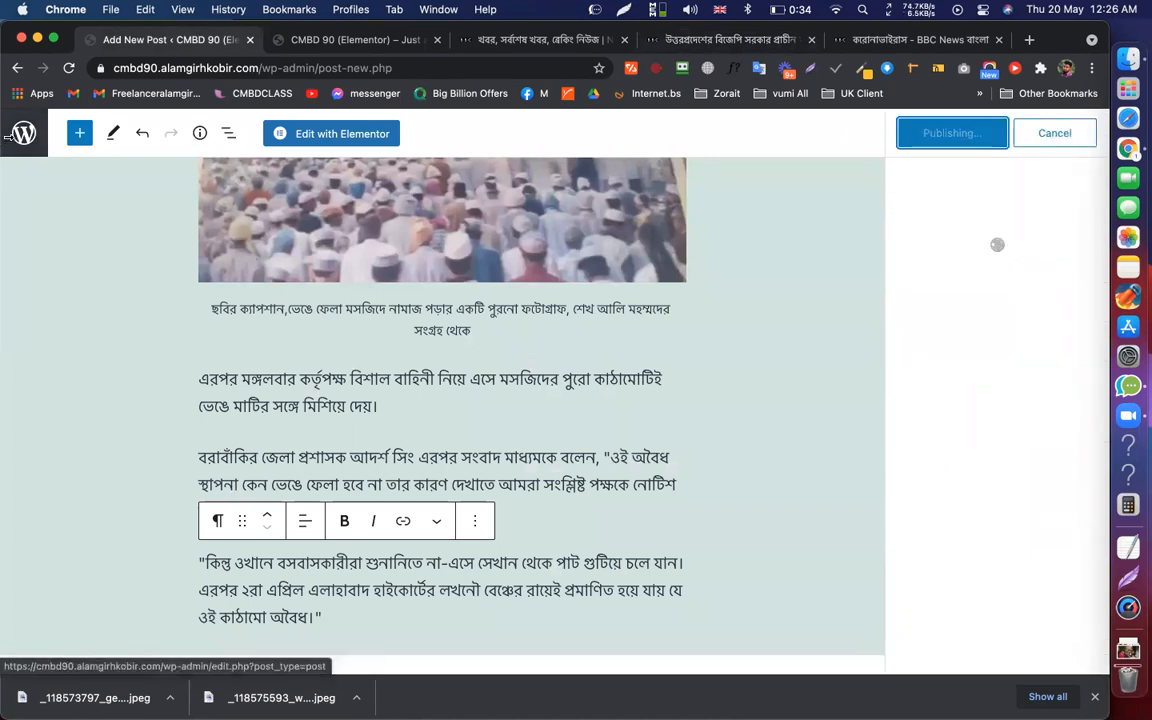
pyautogui.click(5, 140)
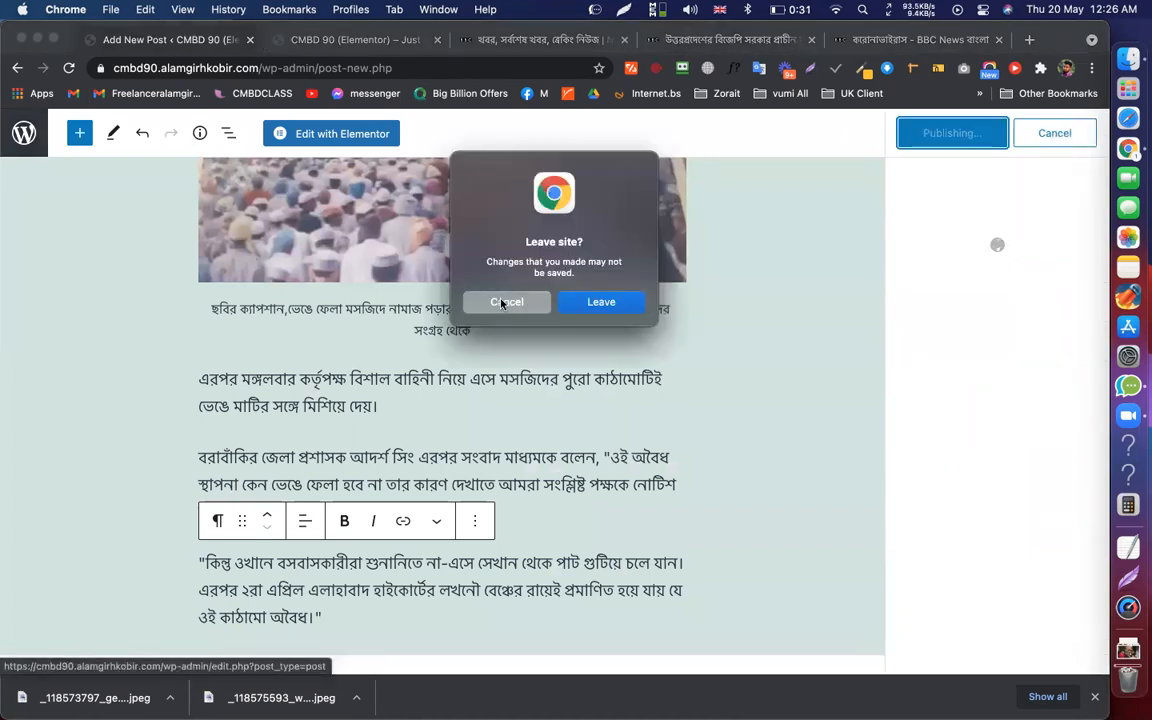
pyautogui.press('Escape')
pyautogui.press('Return')
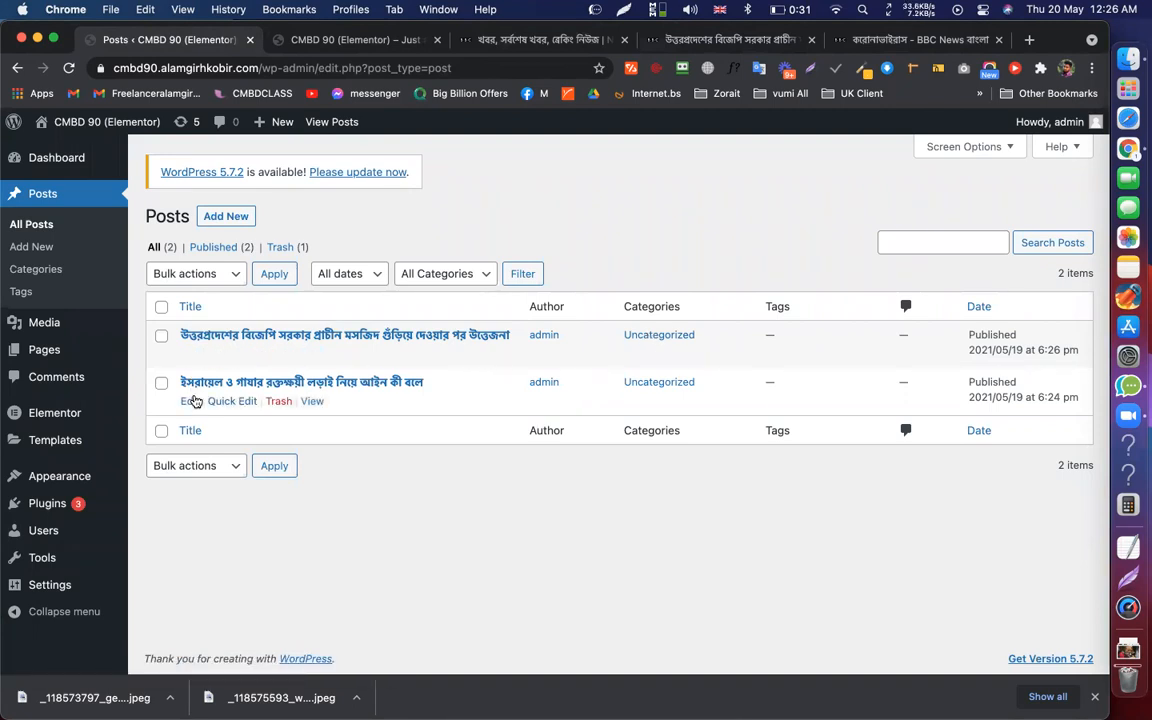
pyautogui.click(190, 401)
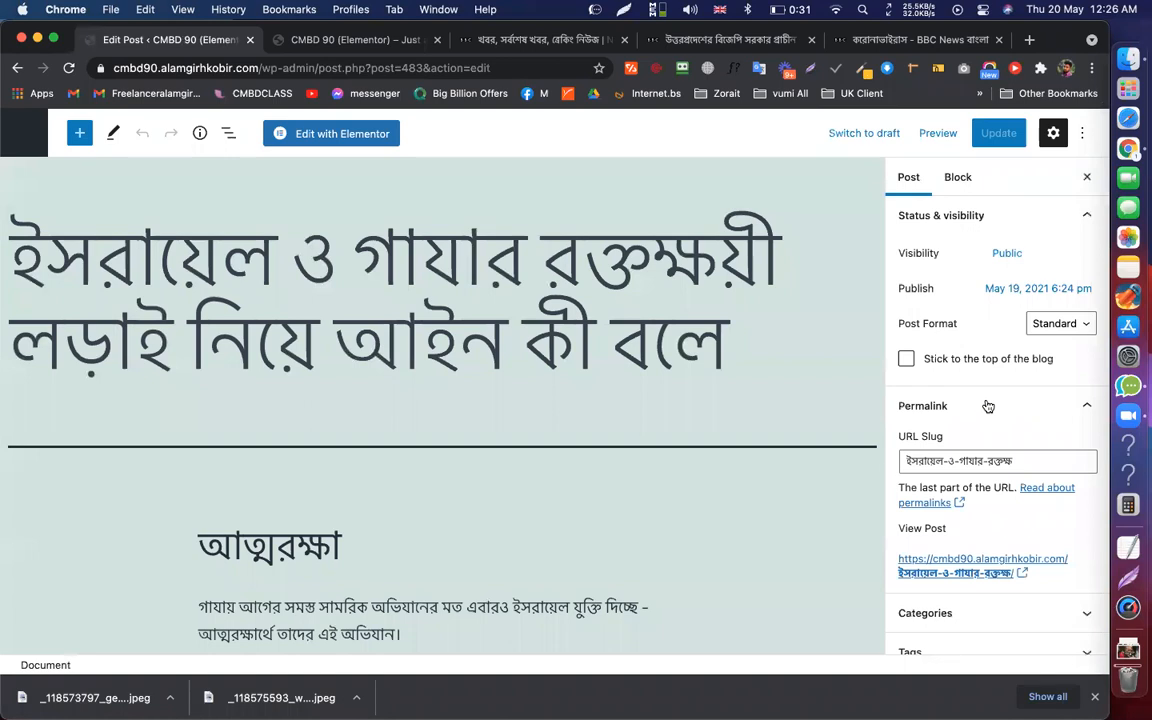
# Refile the Israel–Gaza post from Uncategorized to আত্মরক্ষা, update it, and return to Posts
pyautogui.scroll(-2, 983, 622)
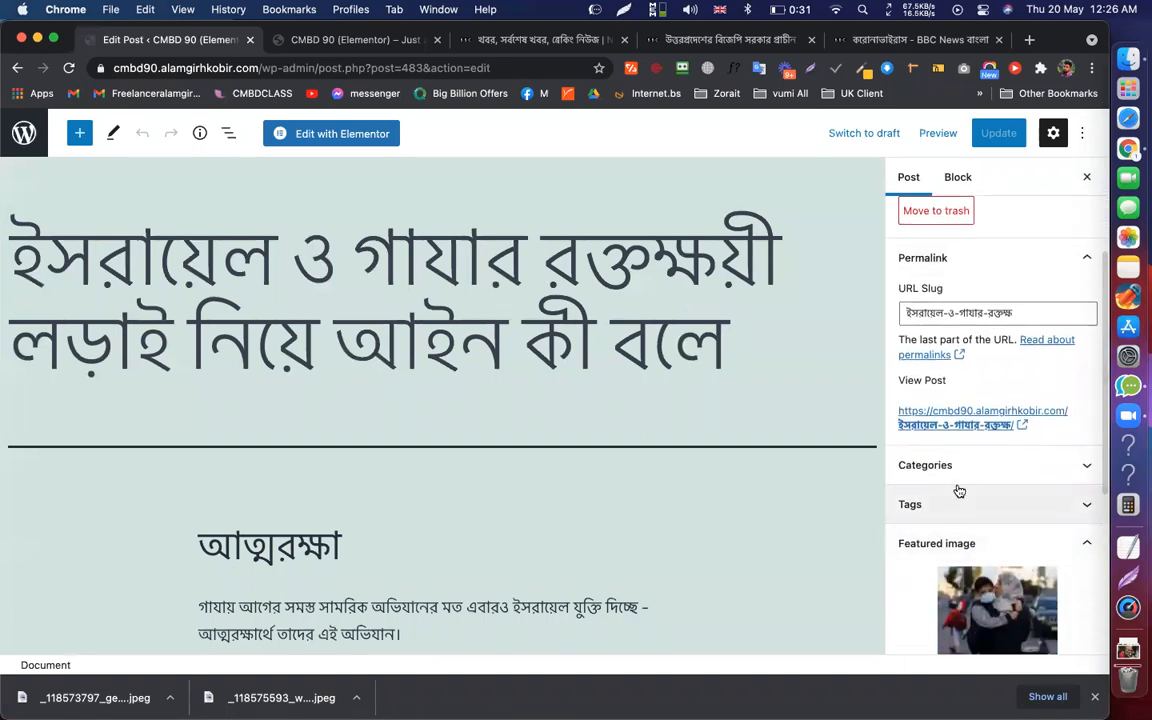
pyautogui.scroll(-5, 956, 496)
pyautogui.click(936, 266)
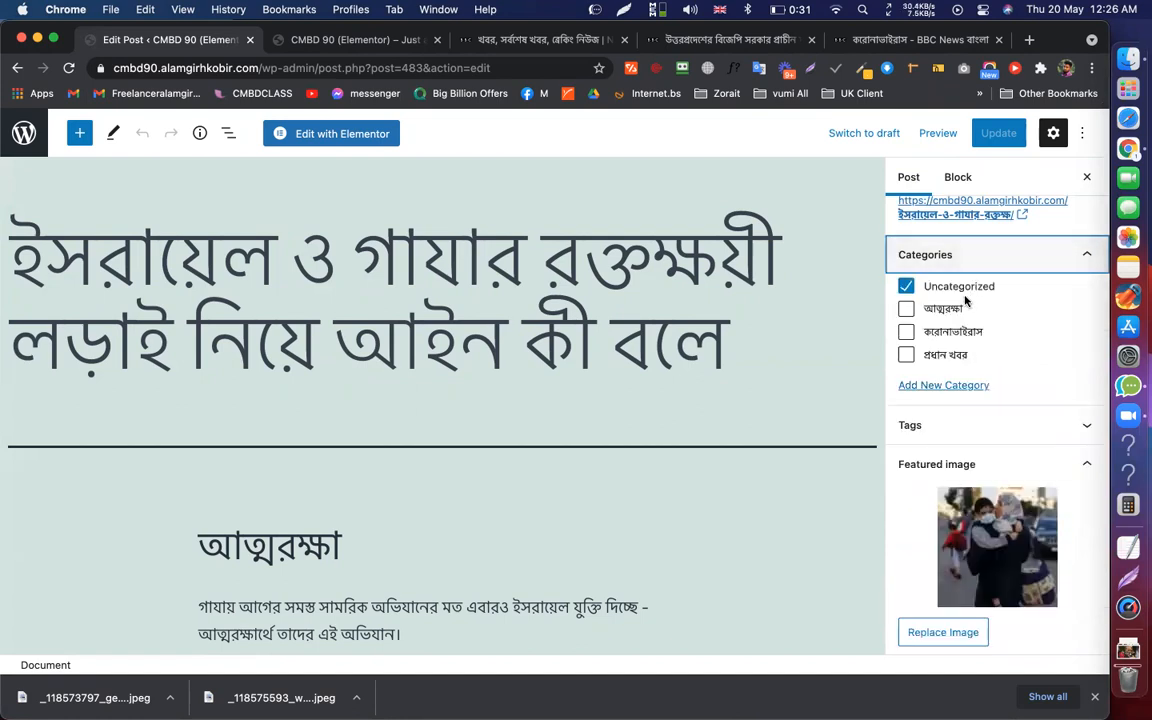
pyautogui.click(906, 309)
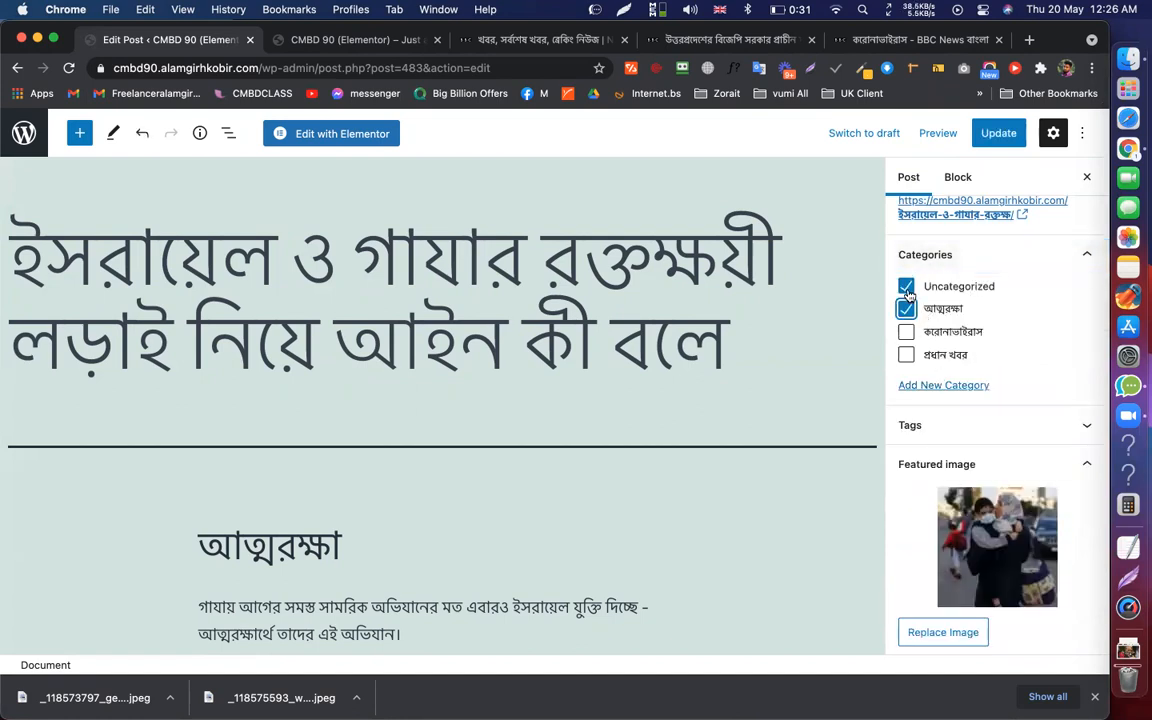
pyautogui.click(907, 288)
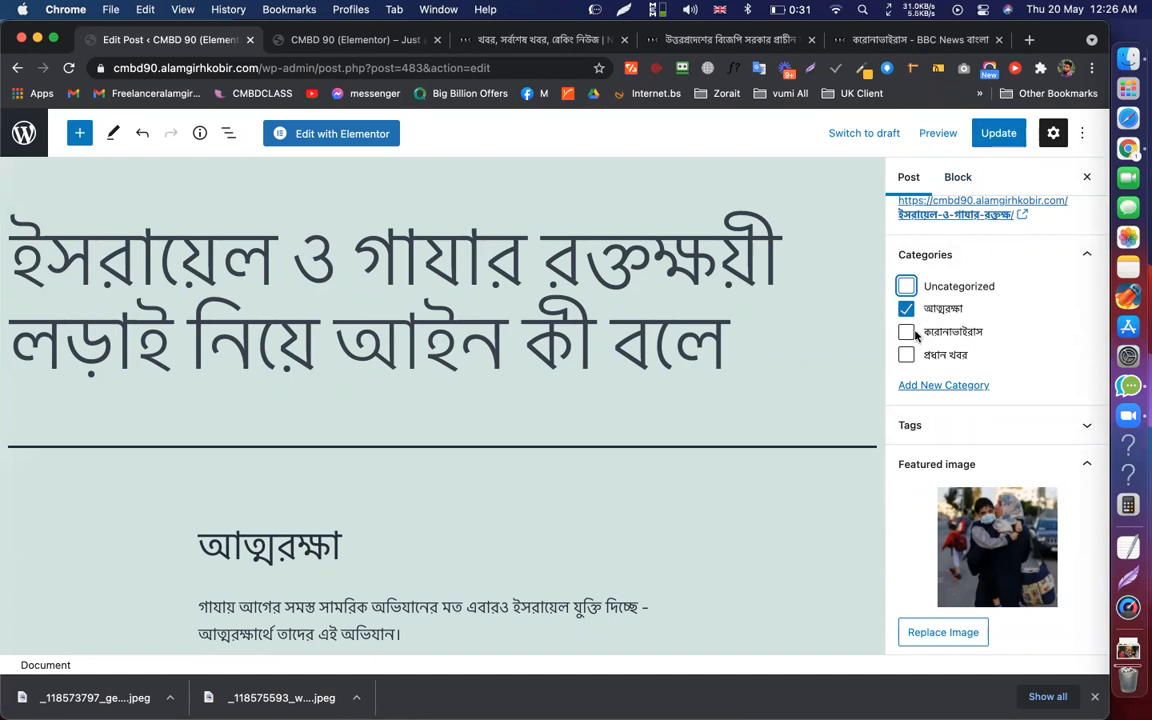
pyautogui.click(995, 133)
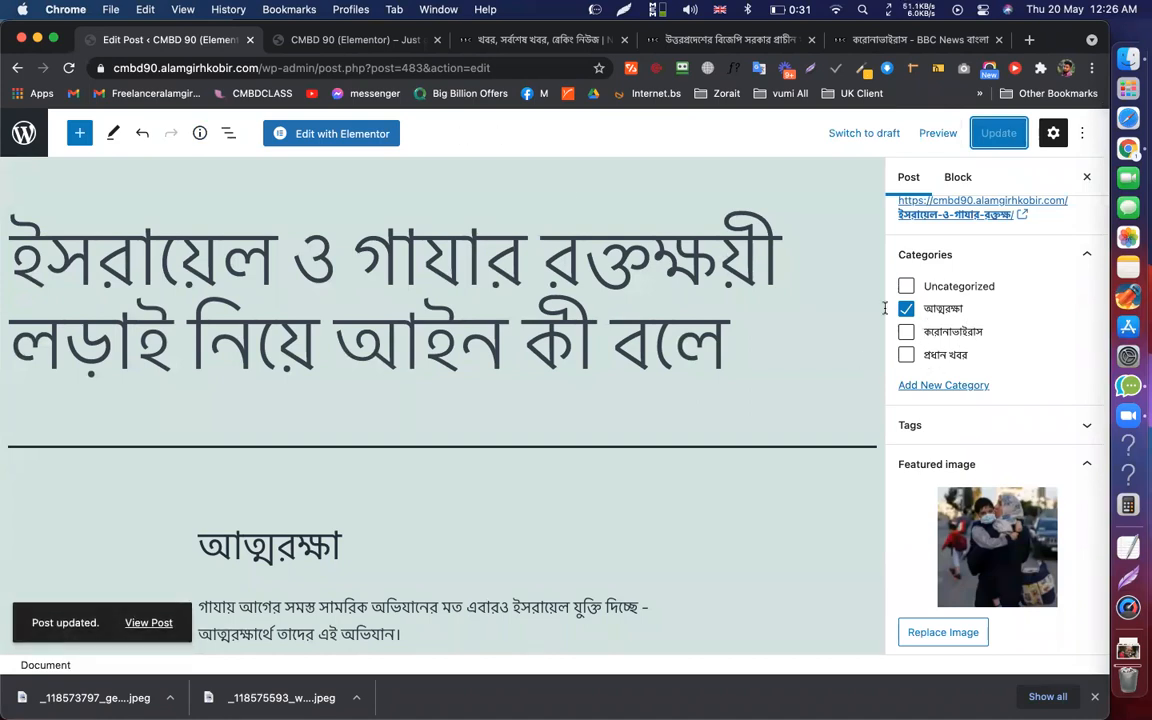
pyautogui.click(25, 134)
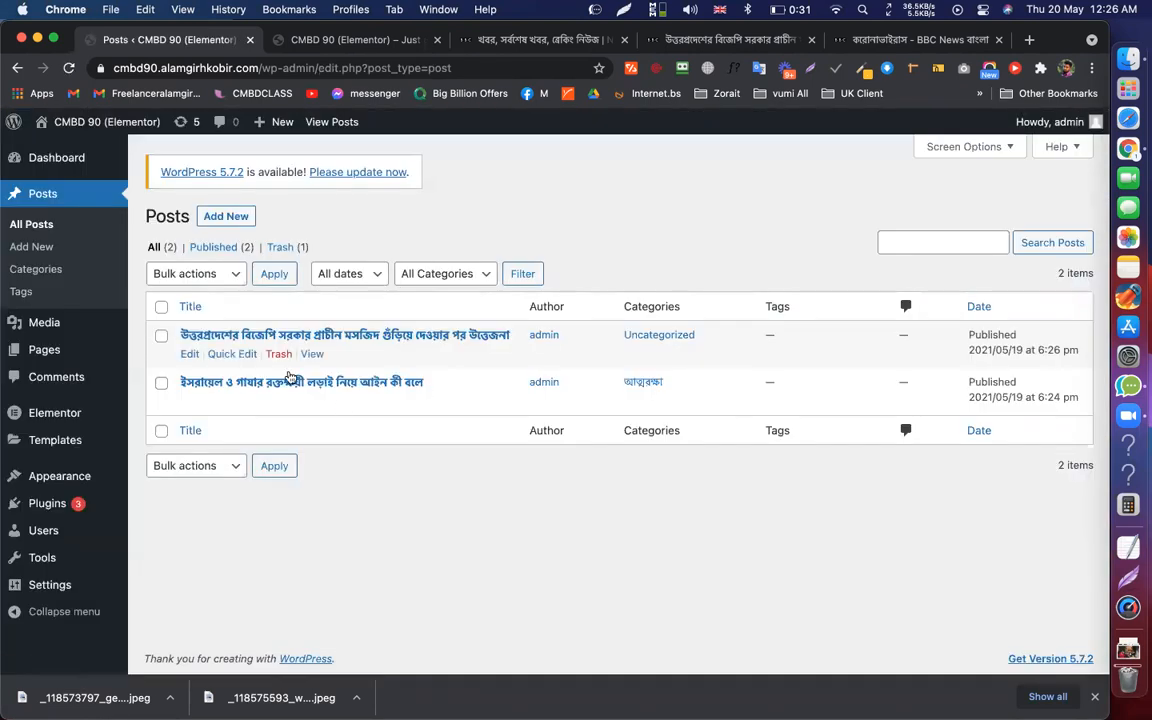
# Refile the mosque post from Uncategorized to প্রধান খবর, update it, then open Categories
pyautogui.click(190, 355)
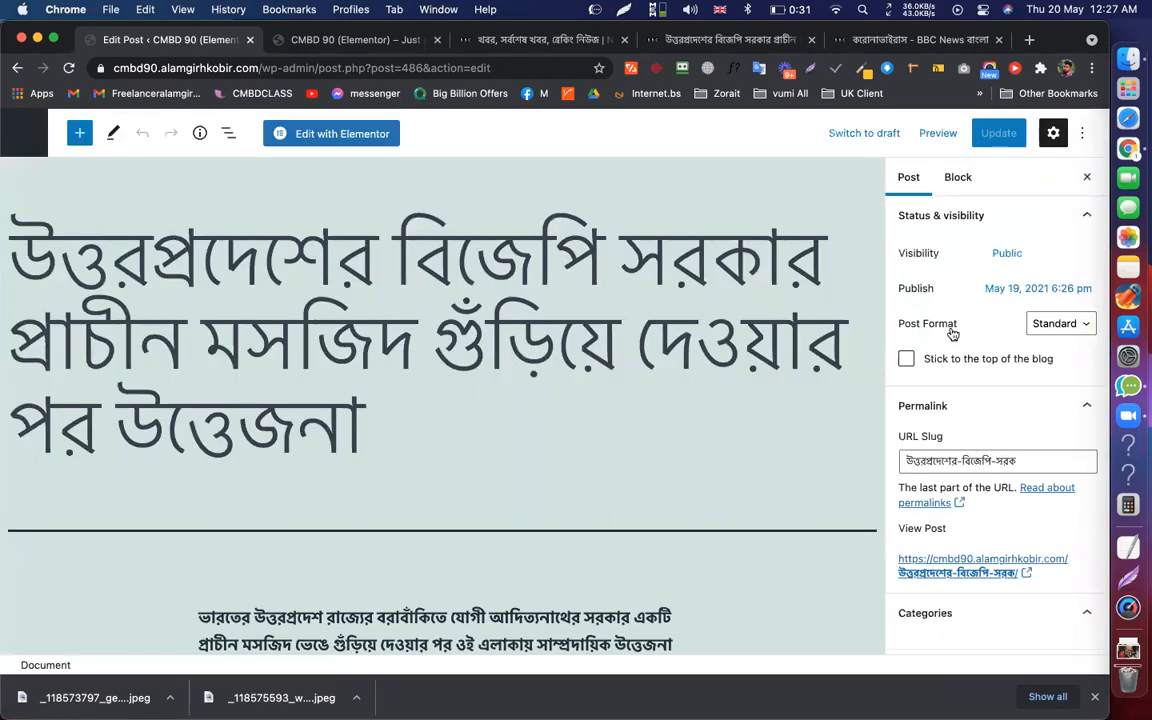
pyautogui.scroll(-5, 950, 320)
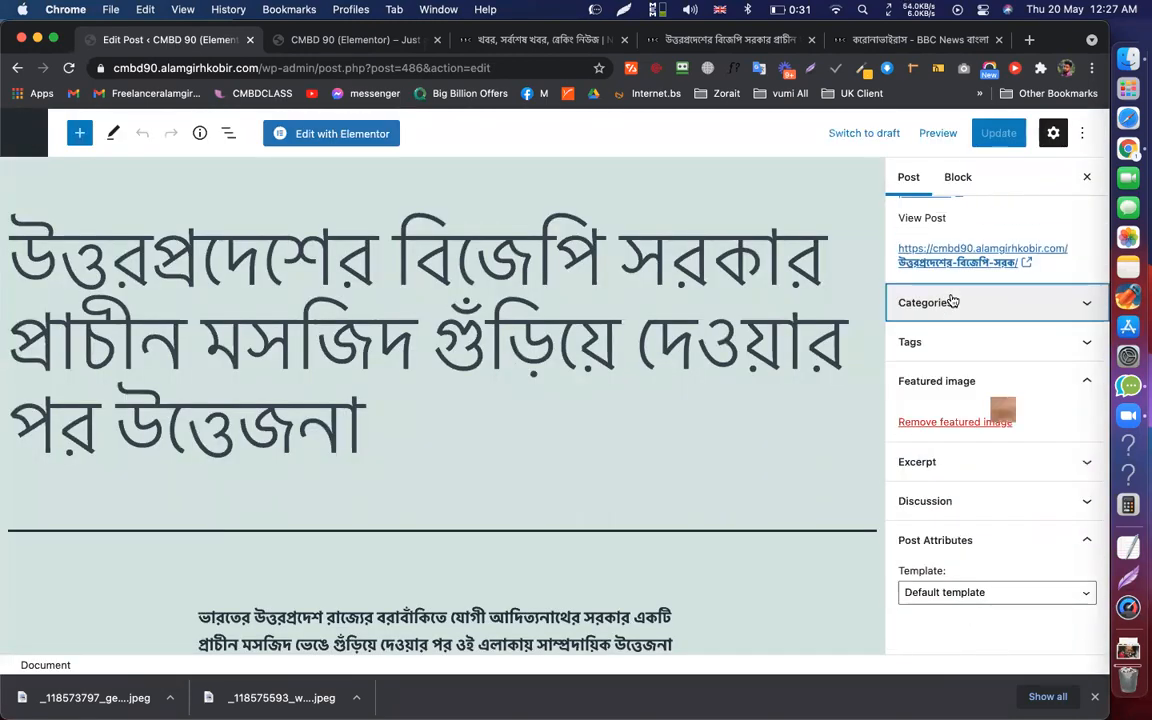
pyautogui.click(953, 301)
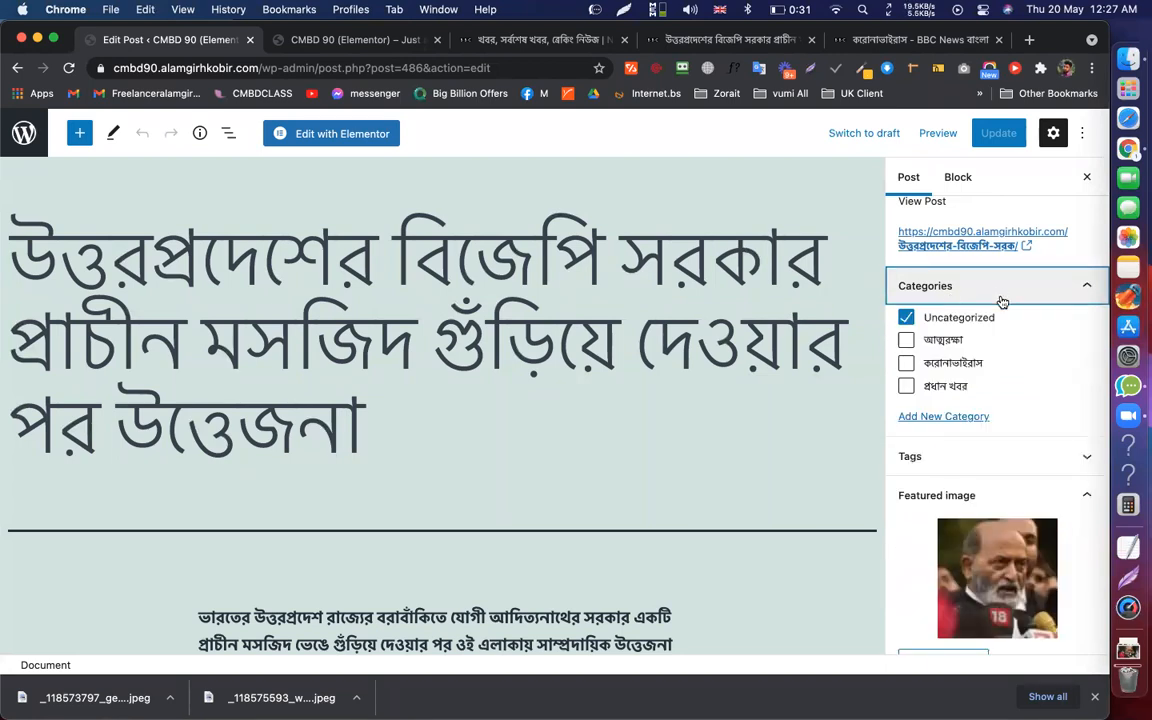
pyautogui.click(906, 386)
pyautogui.click(906, 318)
pyautogui.click(996, 133)
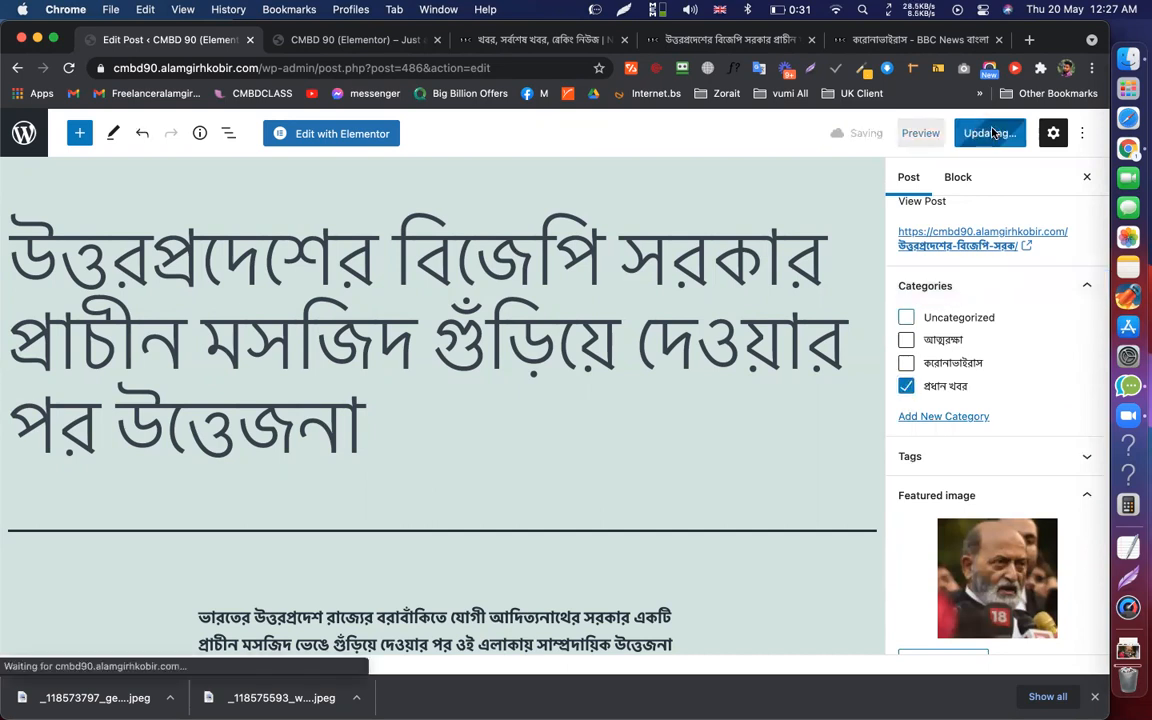
pyautogui.click(20, 140)
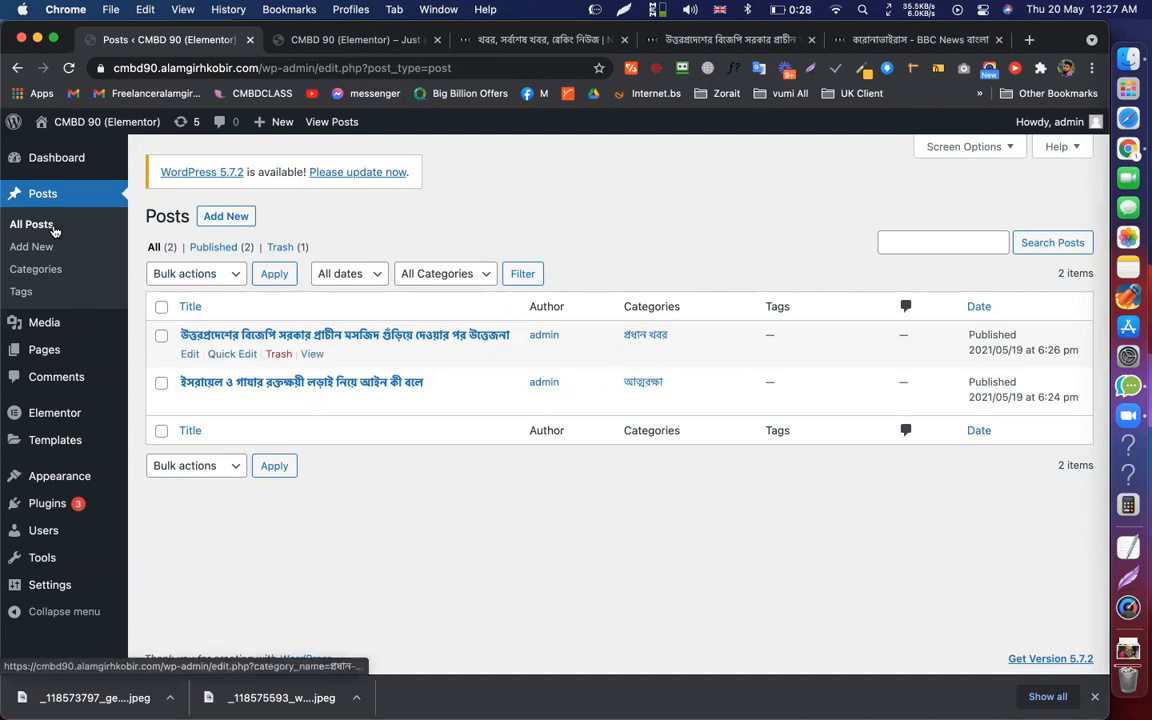
pyautogui.click(42, 268)
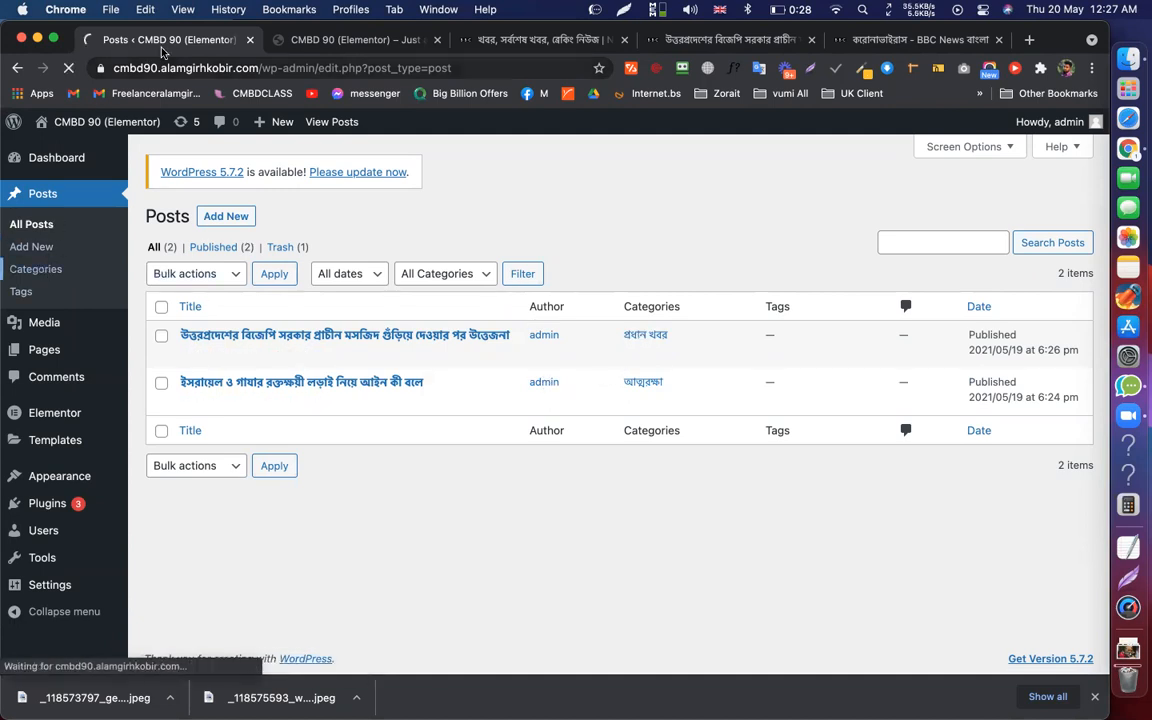
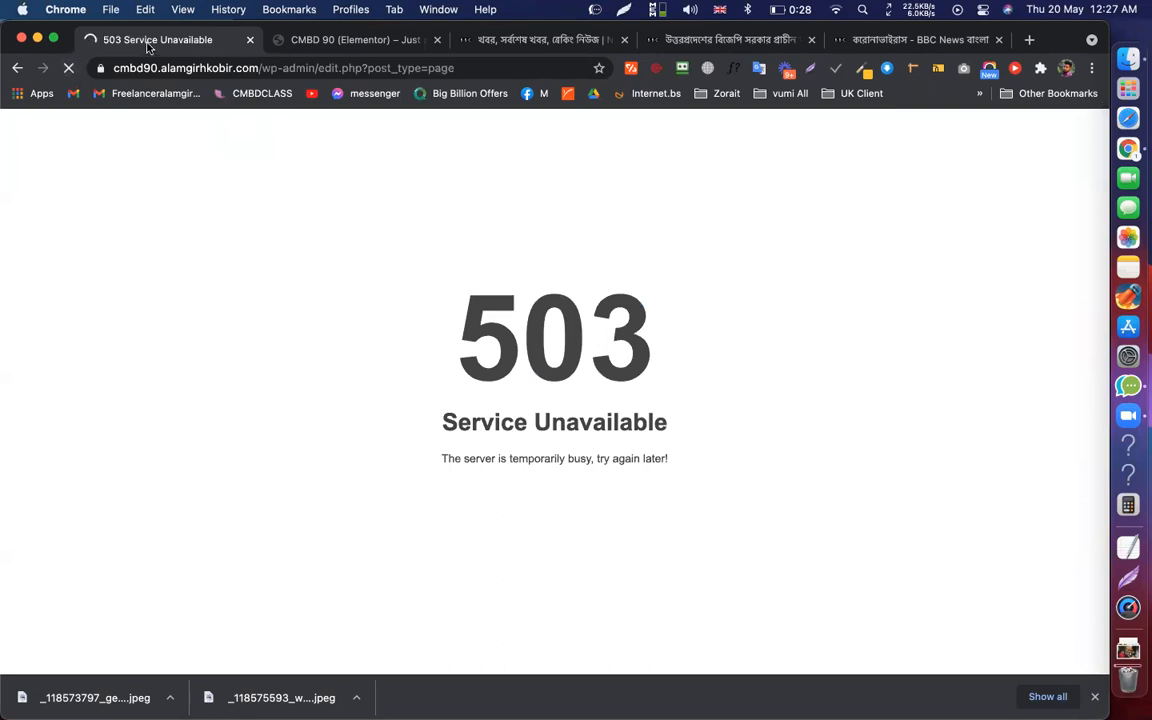
# Trim the pages part off the admin URL and reload the dashboard
pyautogui.moveTo(315, 67); pyautogui.dragTo(481, 75)
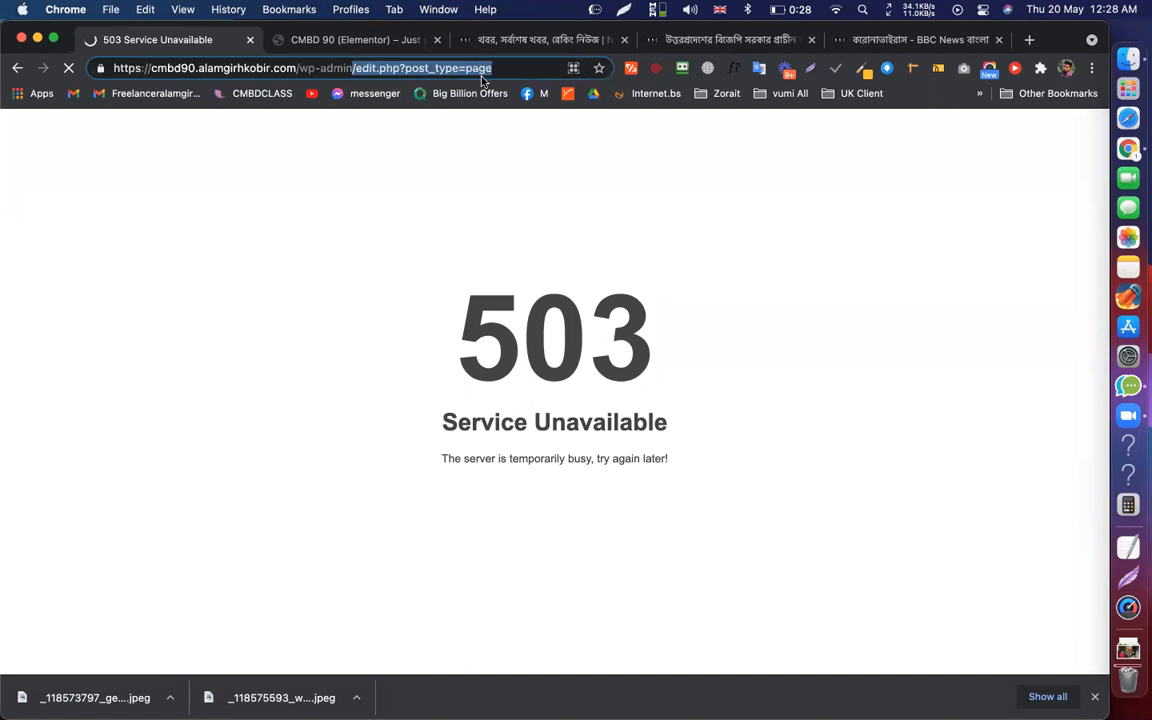
pyautogui.press('BackSpace')
pyautogui.press('Return')
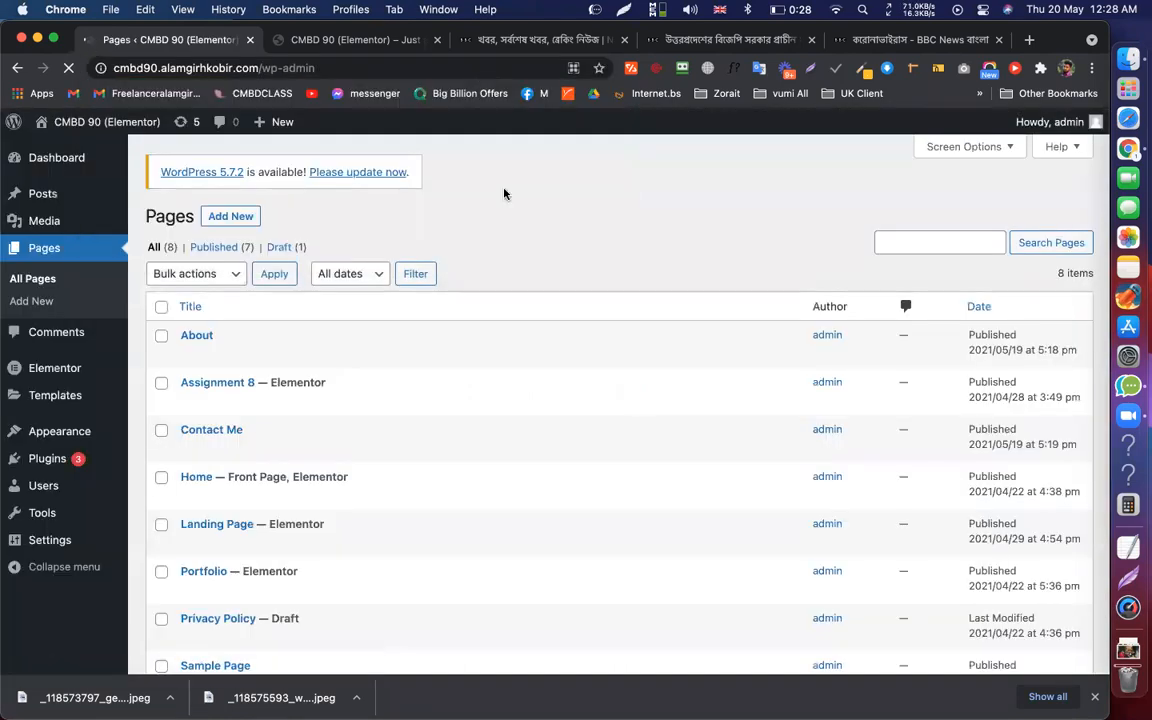
pyautogui.scroll(-3, 288, 180)
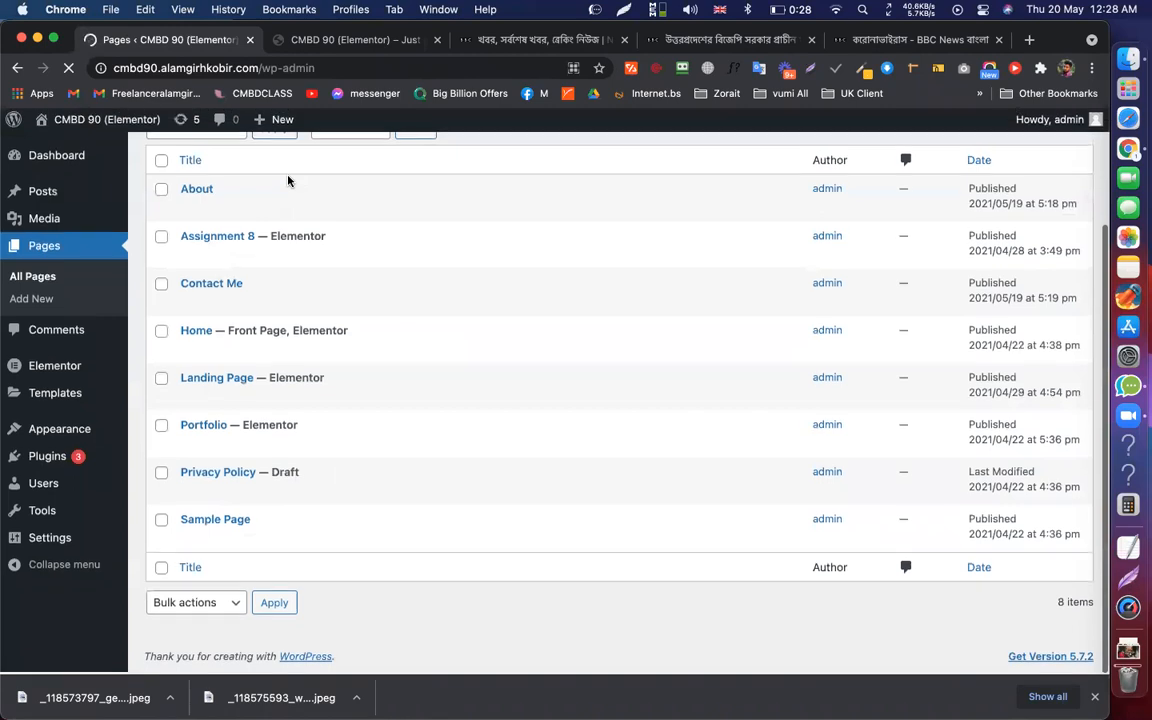
pyautogui.scroll(3, 362, 256)
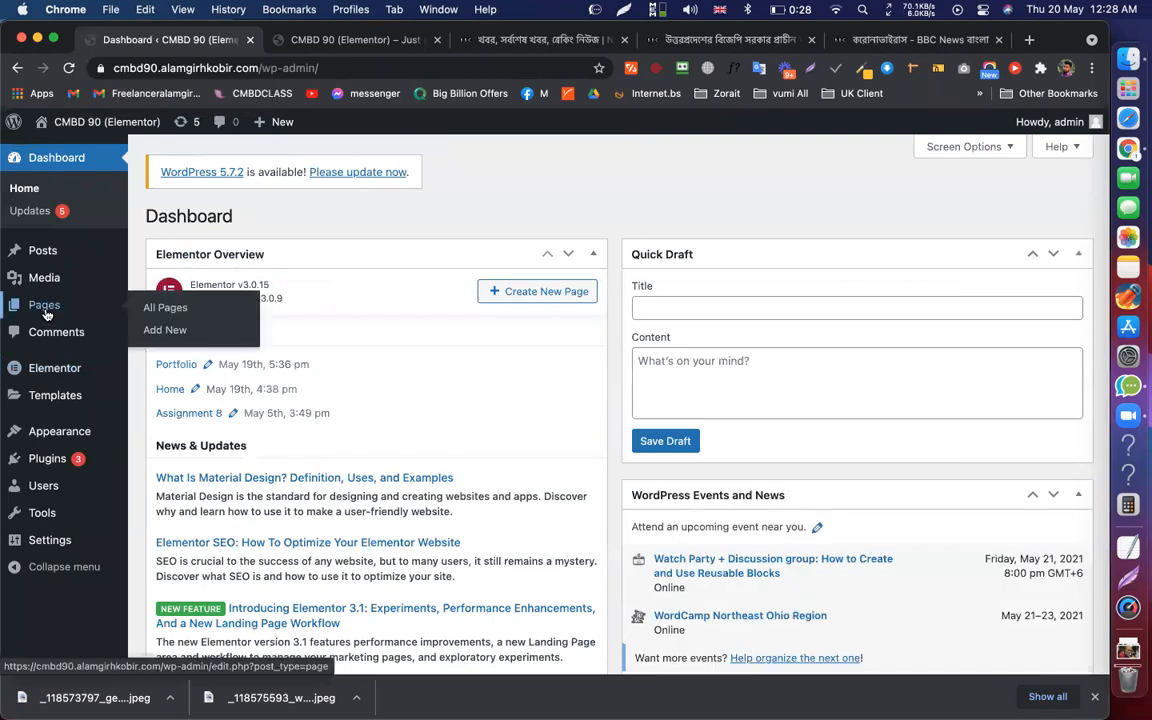
# Add a new page titled 'Blog', publish it, and return to the Pages list
pyautogui.click(45, 314)
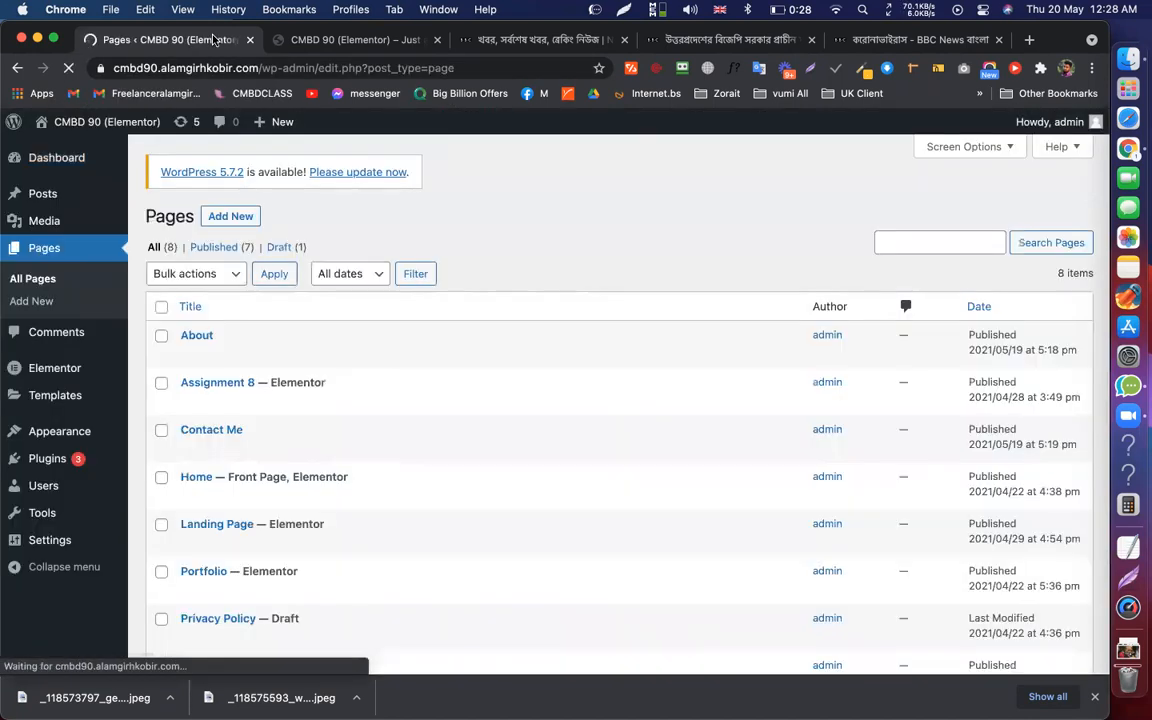
pyautogui.click(233, 216)
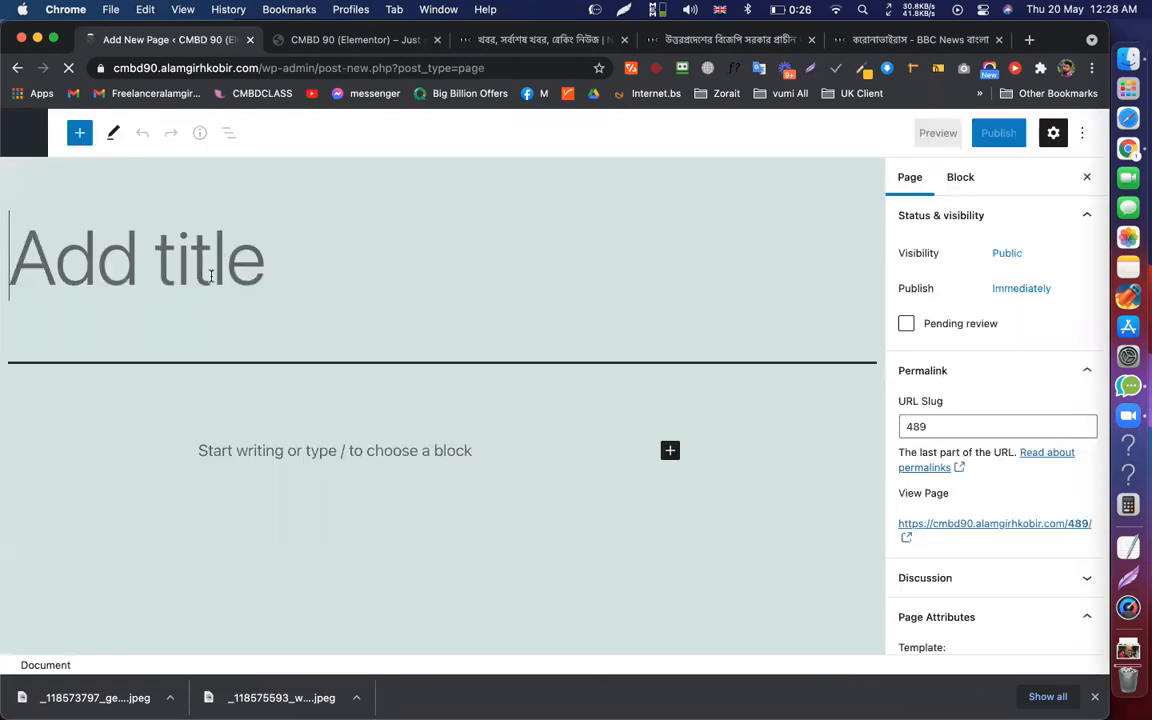
pyautogui.write('Blog')
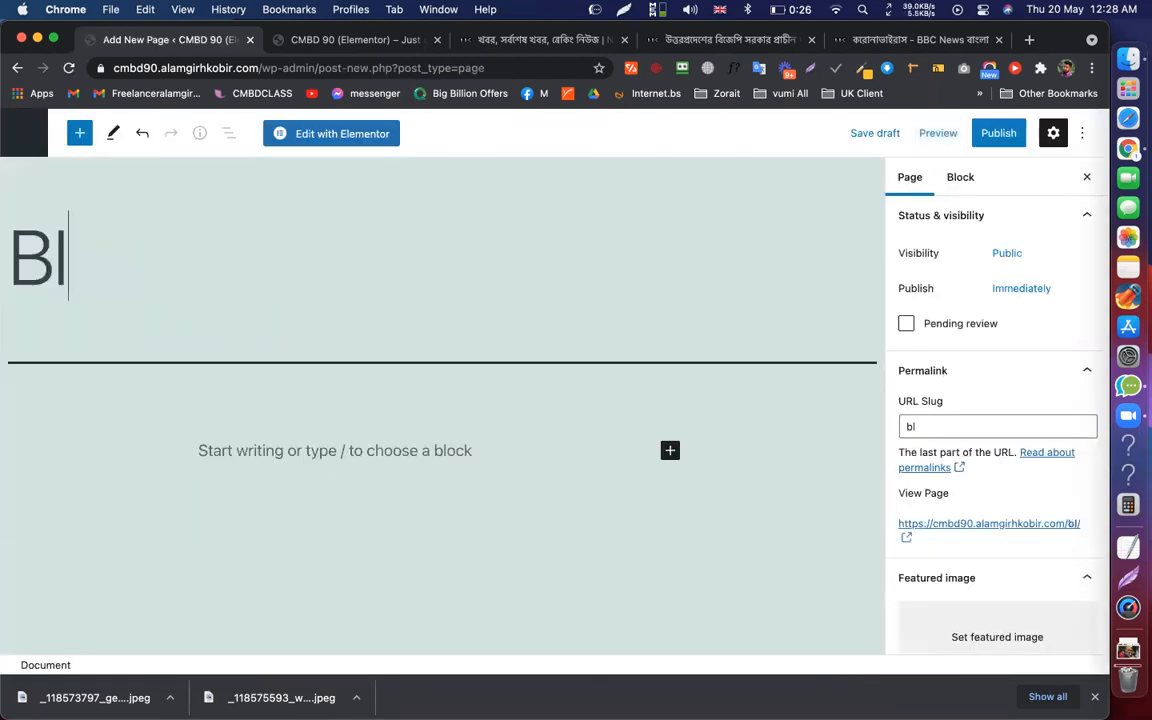
pyautogui.click(998, 133)
pyautogui.click(935, 134)
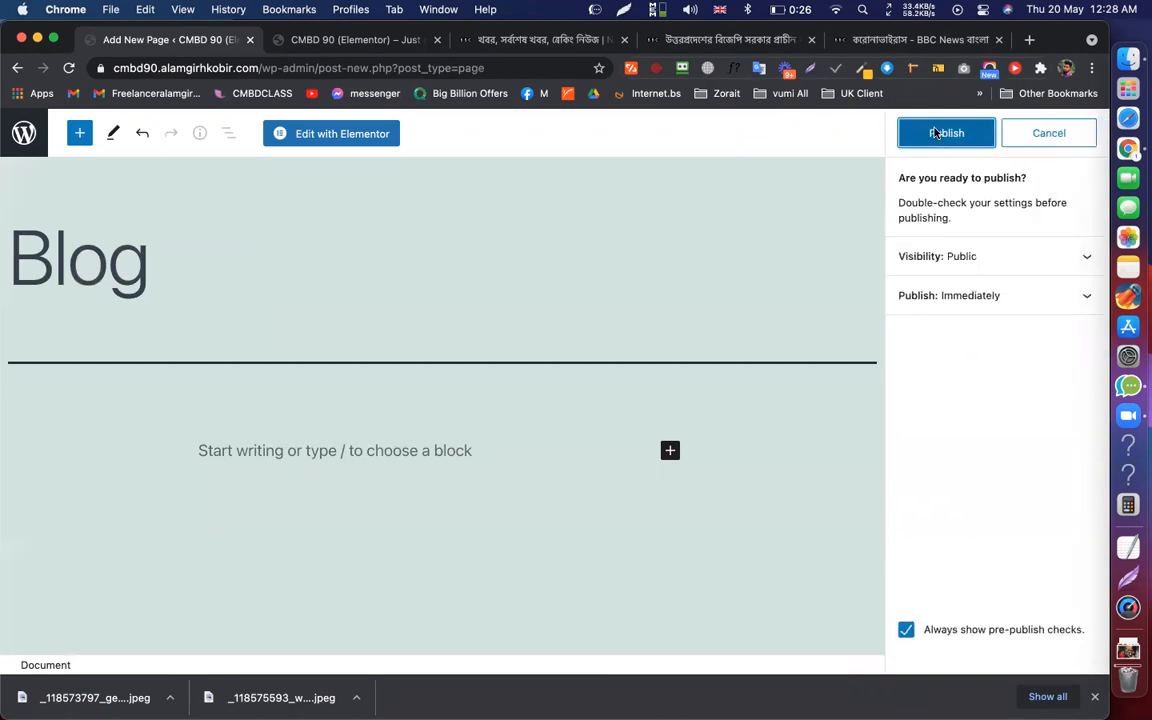
pyautogui.click(16, 140)
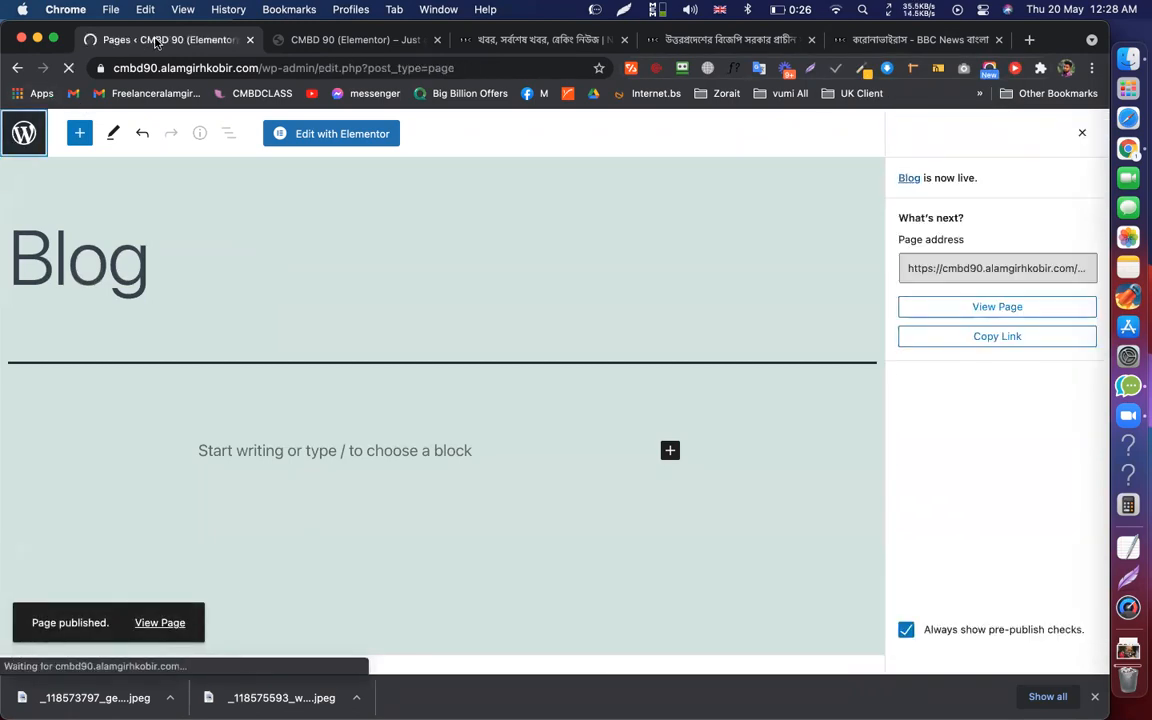
pyautogui.scroll(-4, 204, 250)
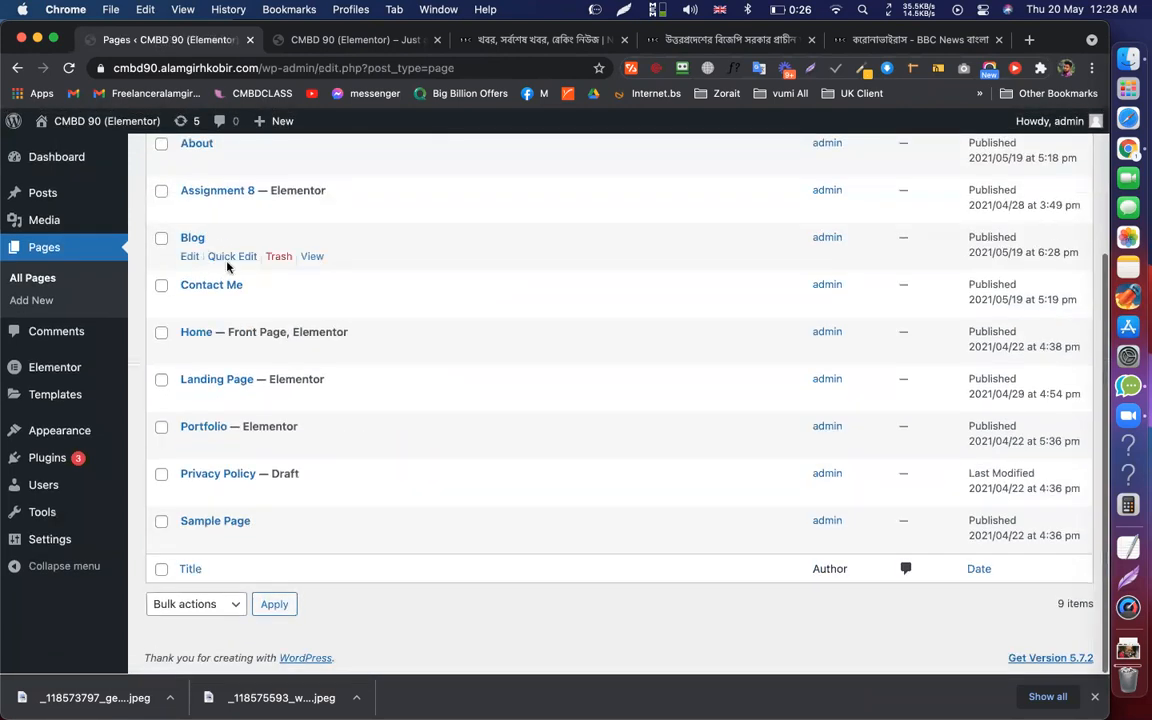
# Choose Blog as the Posts page in Reading settings and save the changes
pyautogui.moveTo(55, 545)
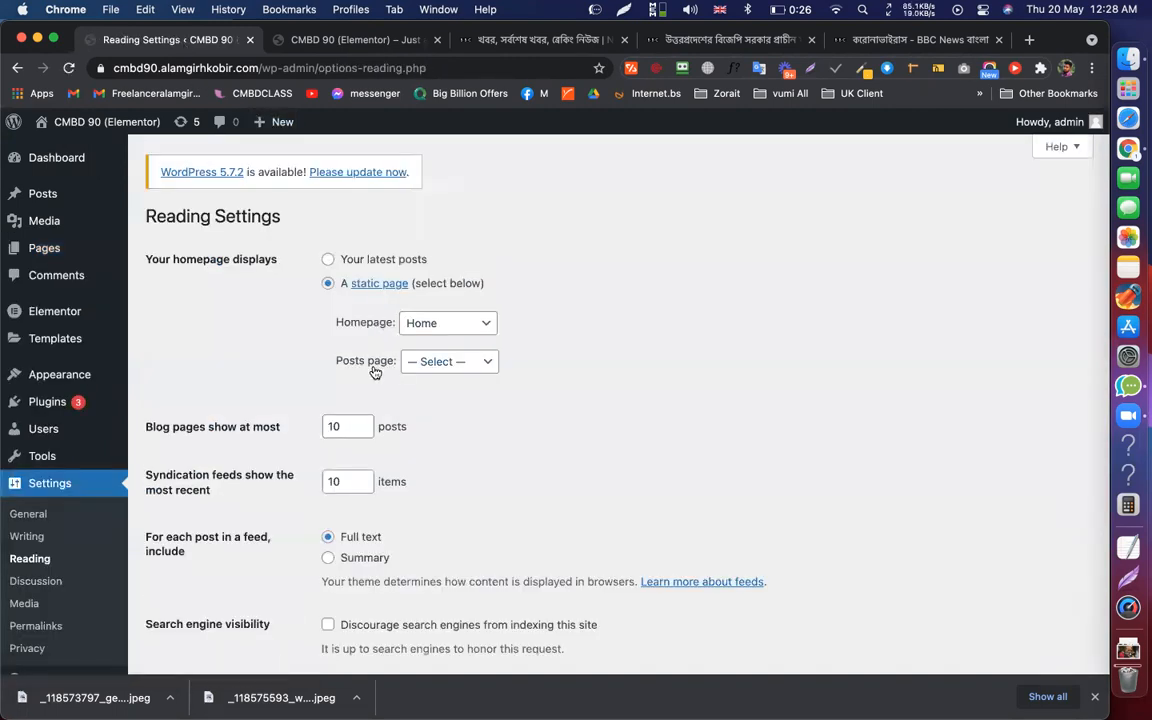
pyautogui.click(452, 364)
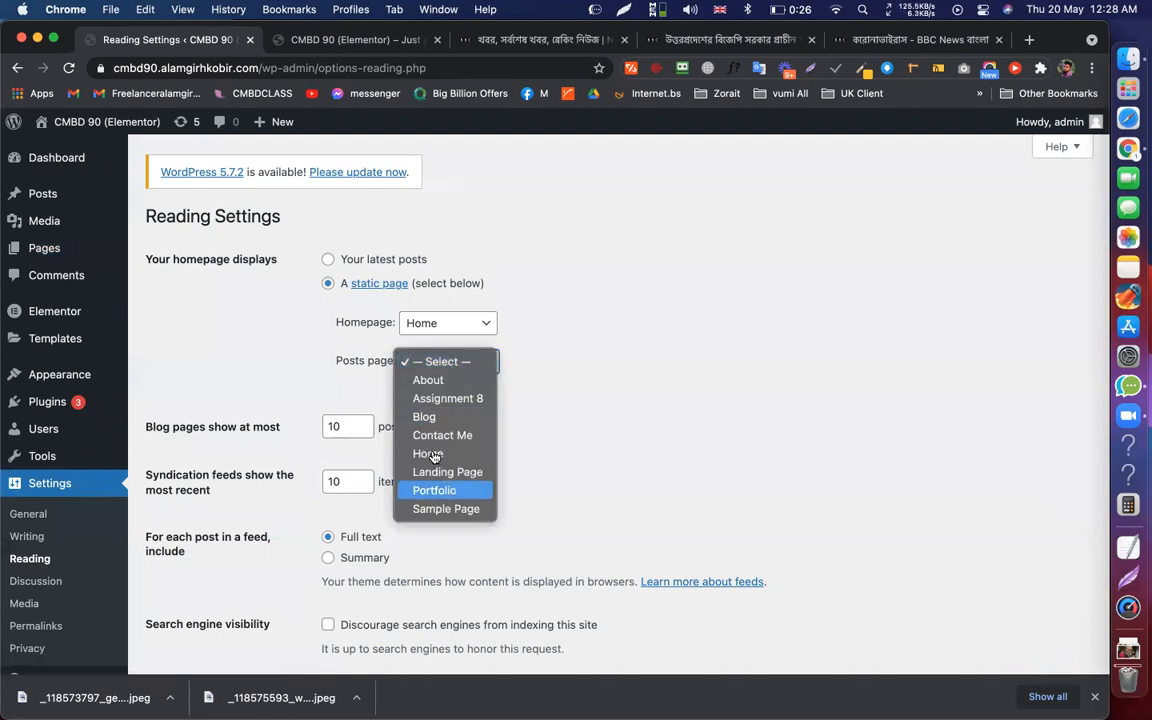
pyautogui.click(421, 418)
pyautogui.scroll(-2, 477, 340)
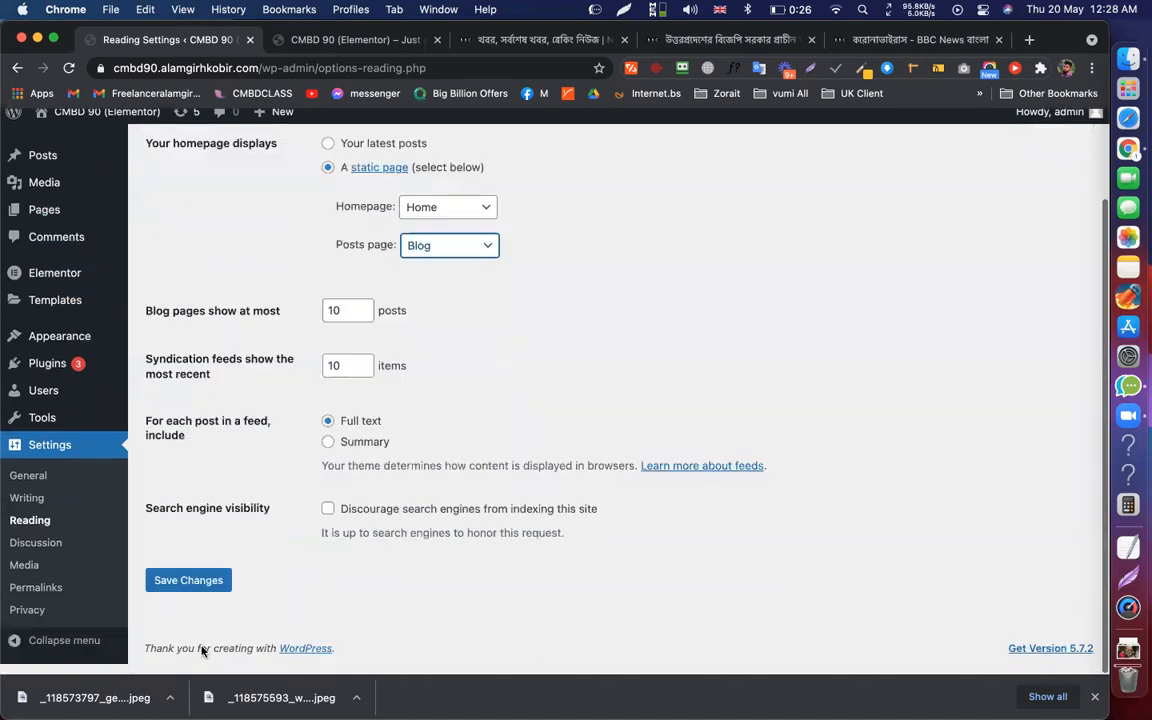
pyautogui.click(181, 592)
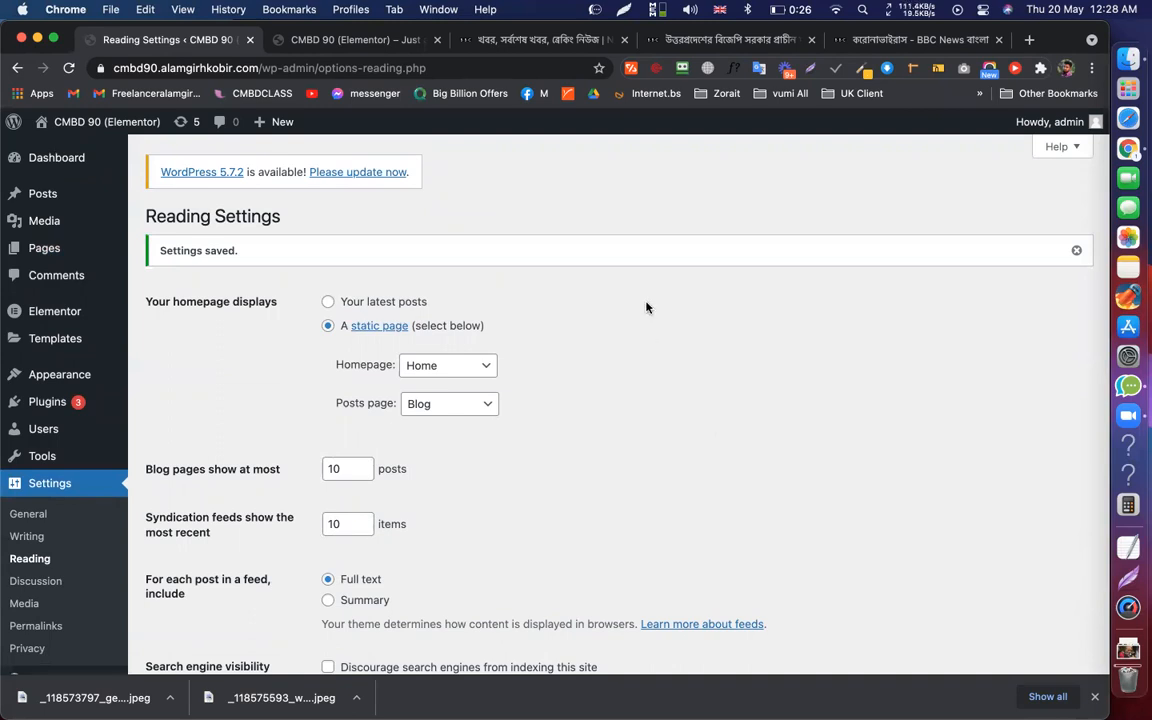
# Browse the BBC Bangla homepage and article tabs, scrolling through the news
pyautogui.click(665, 43)
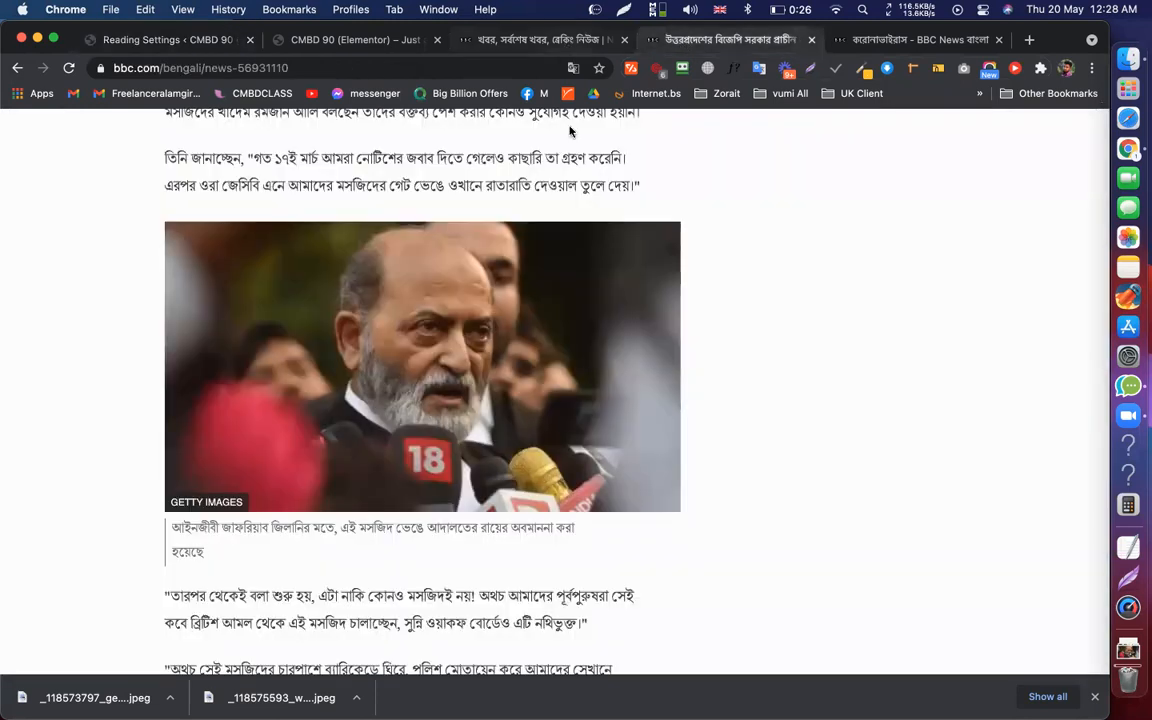
pyautogui.hotkey('ctrl', 'shift', 'Tab')
pyautogui.scroll(-10, 622, 335)
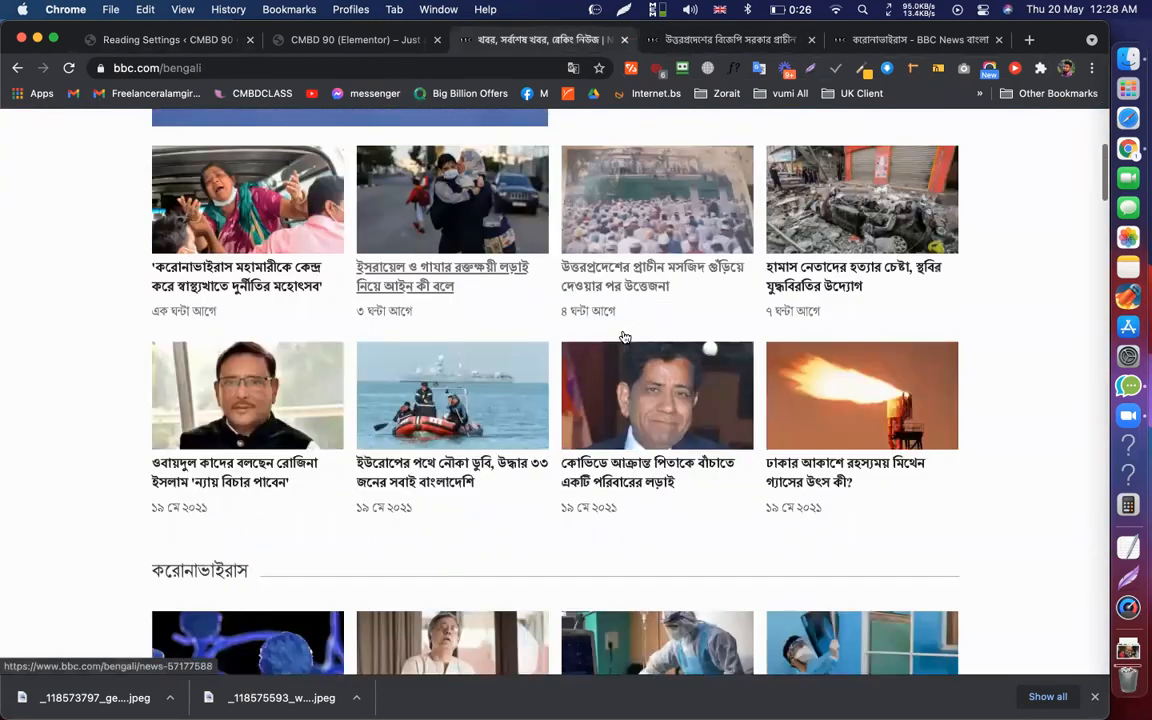
pyautogui.scroll(-1, 622, 337)
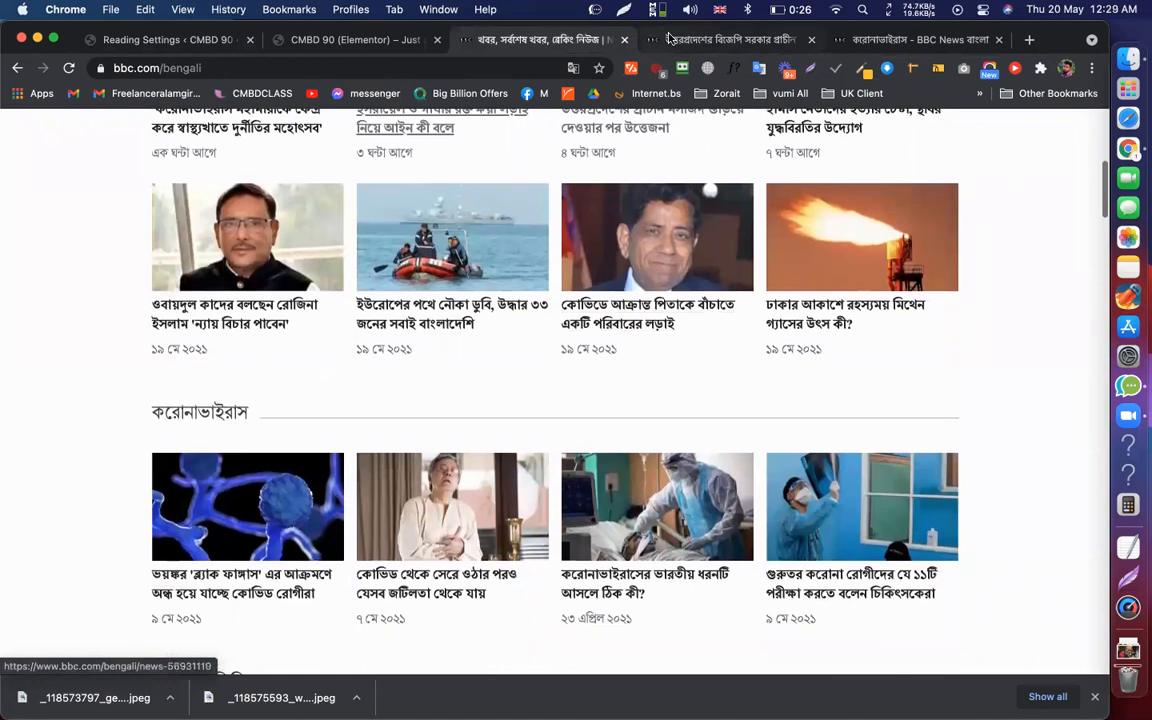
pyautogui.scroll(-5, 661, 351)
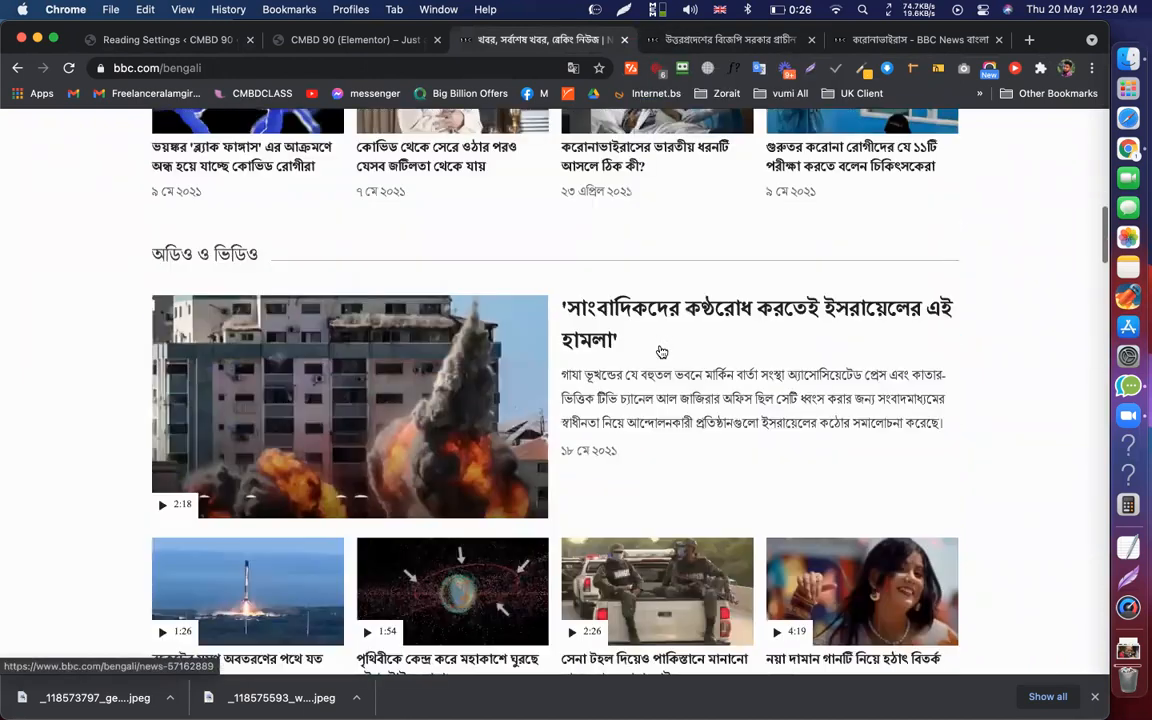
pyautogui.scroll(-4, 661, 351)
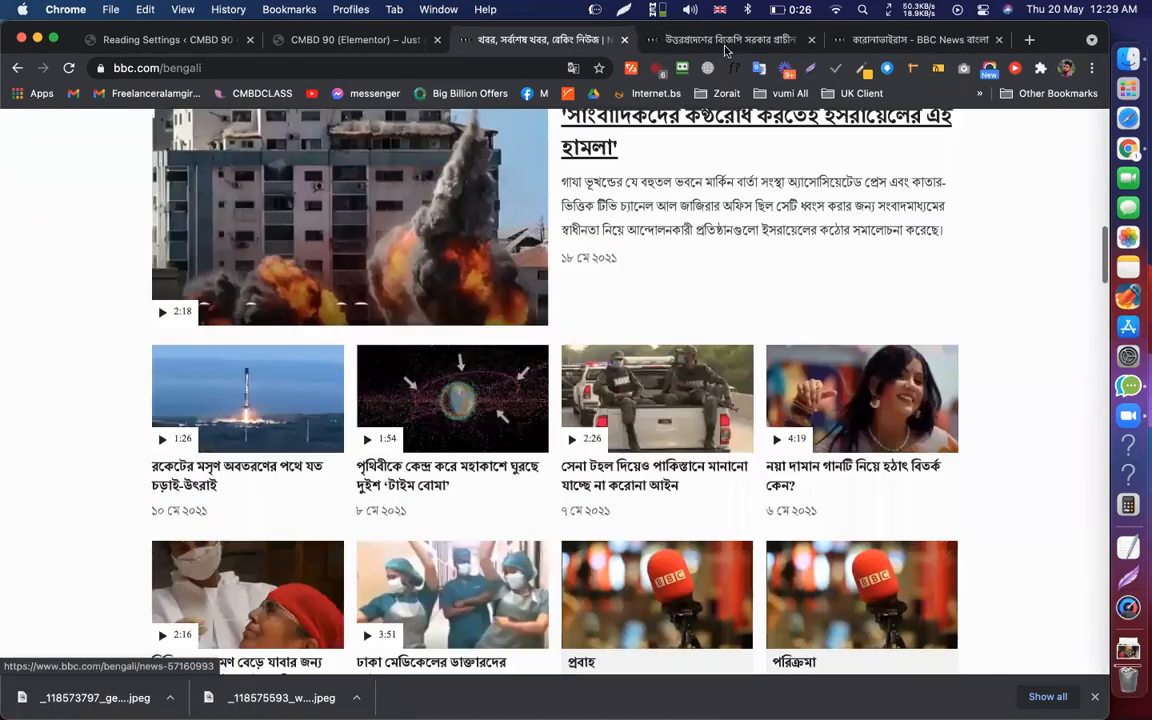
pyautogui.hotkey('ctrl', 'Tab')
pyautogui.scroll(-10, 674, 353)
pyautogui.scroll(15, 674, 353)
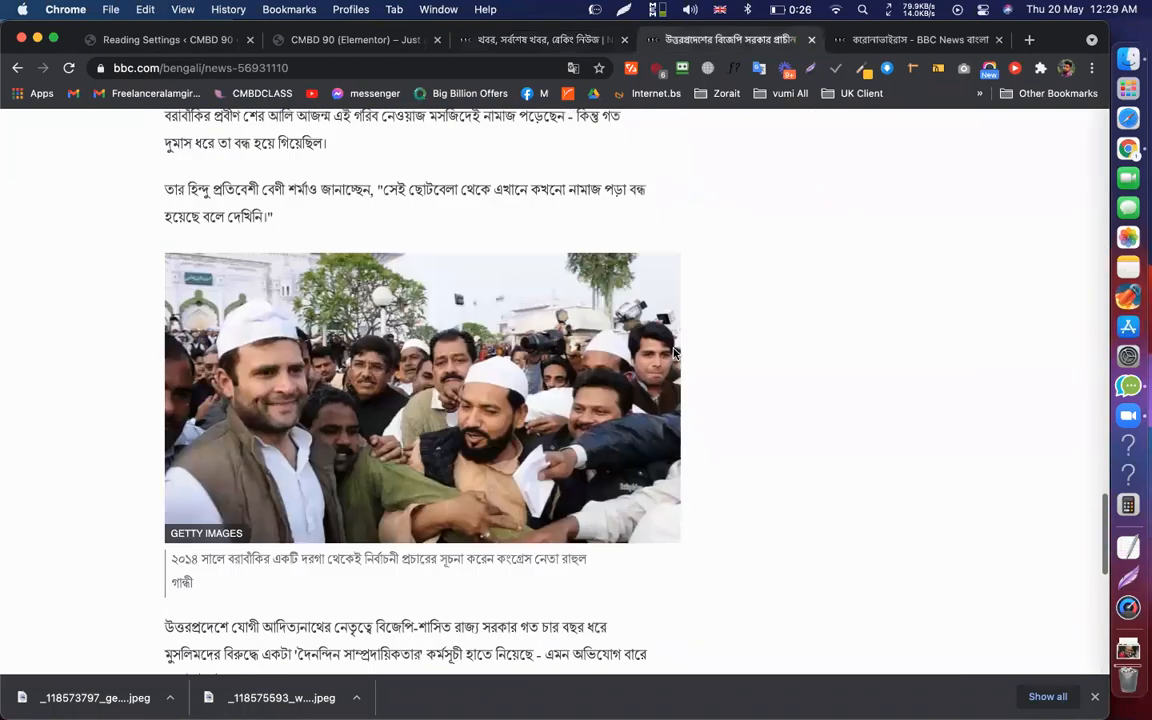
pyautogui.scroll(3, 674, 353)
pyautogui.scroll(-15, 674, 353)
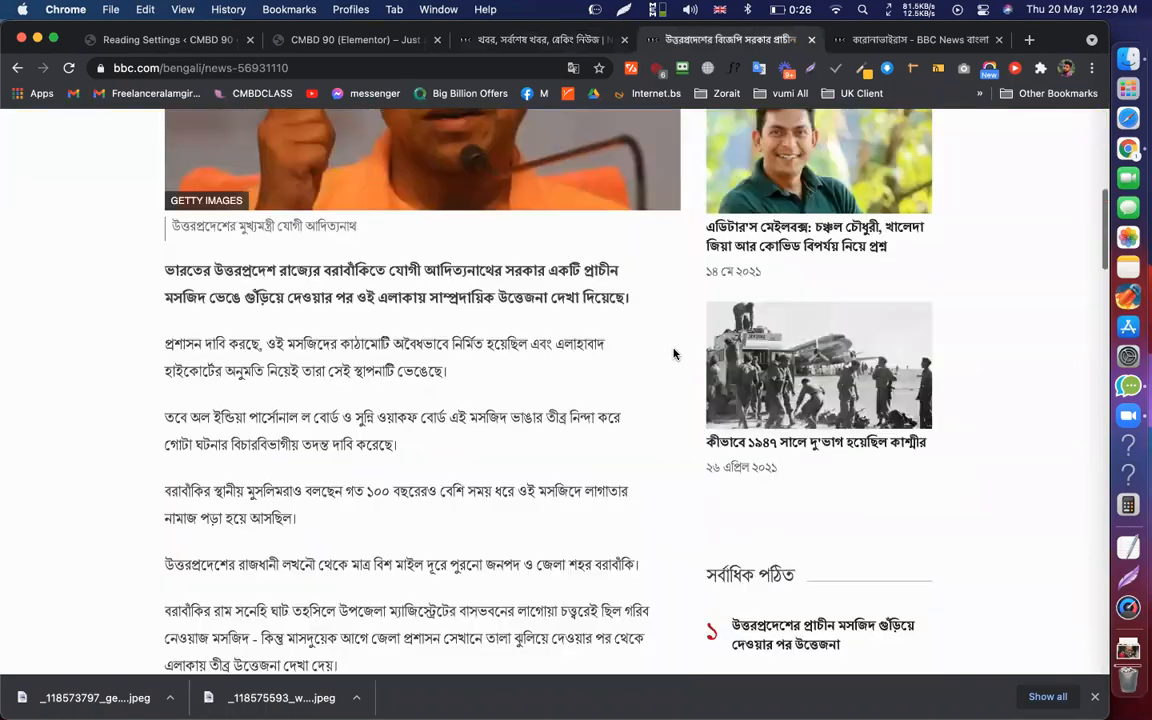
pyautogui.scroll(15, 674, 353)
pyautogui.scroll(-8, 674, 353)
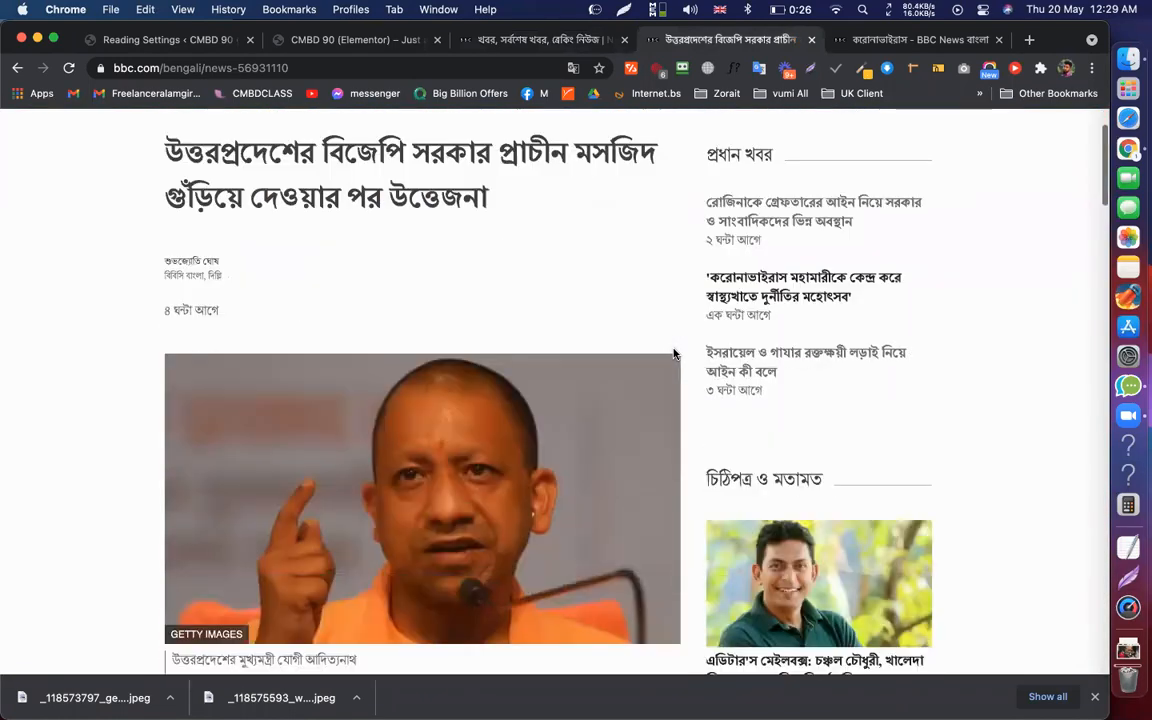
pyautogui.scroll(-7, 674, 353)
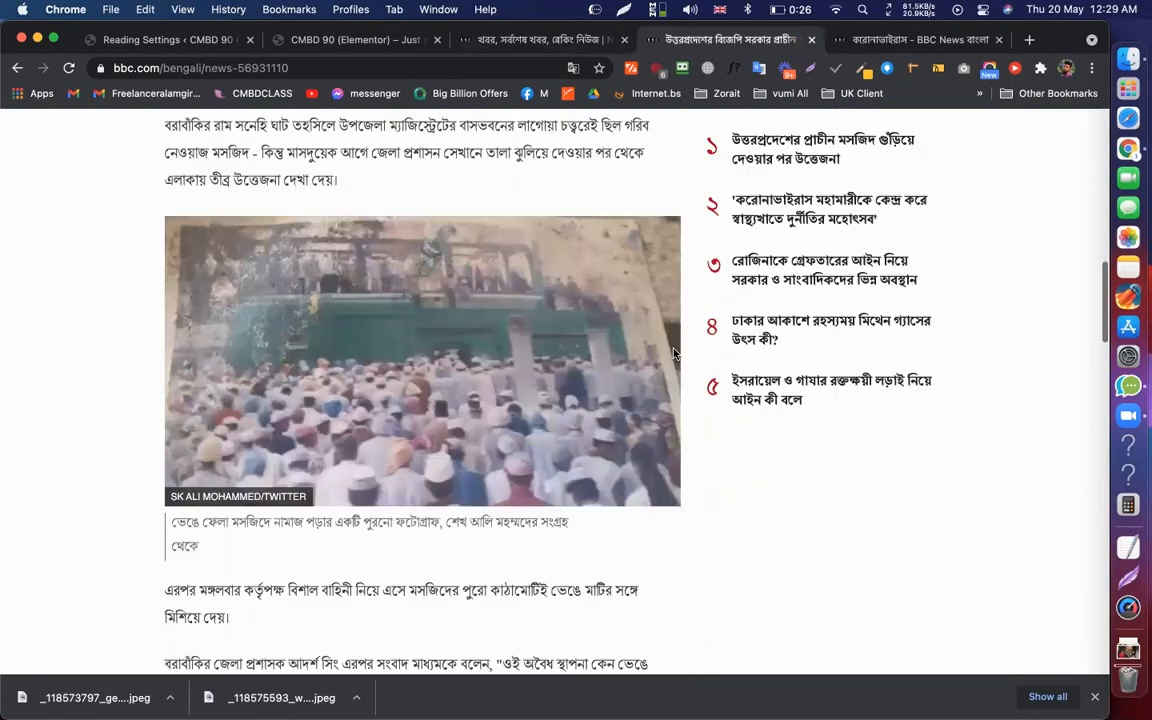
pyautogui.scroll(5, 674, 353)
pyautogui.scroll(-8, 689, 200)
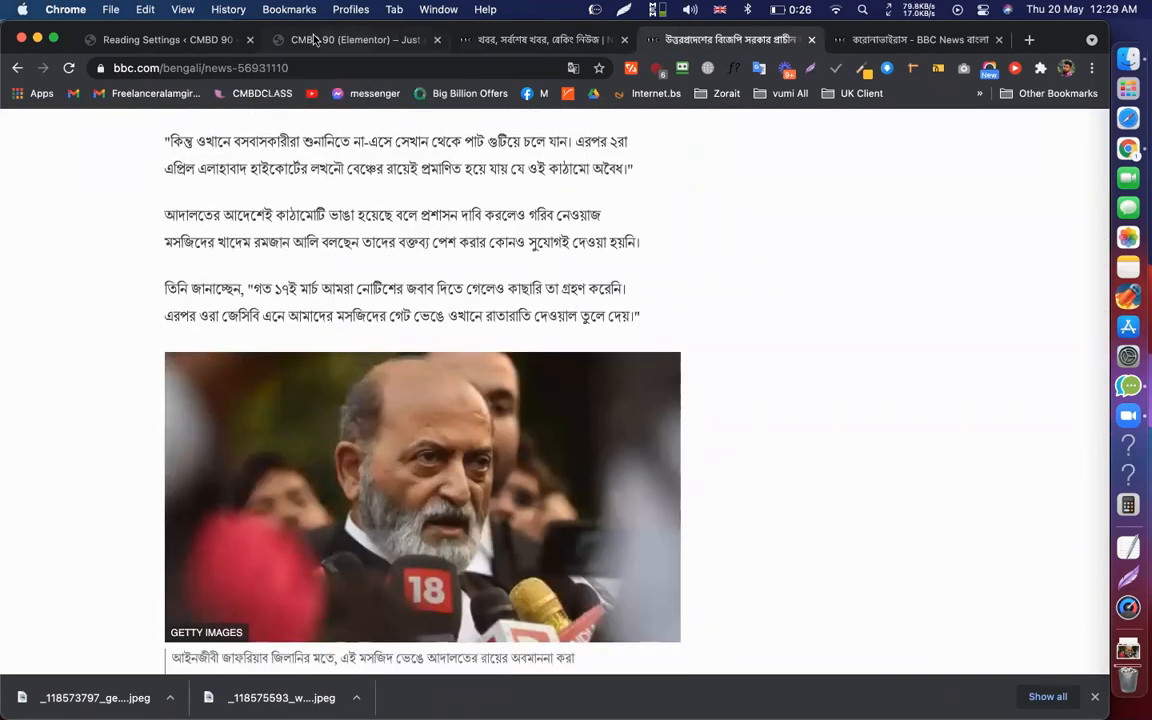
# Bring up WordPress's All Posts list, recheck the BBC article, then return to the posts
pyautogui.click(332, 39)
pyautogui.click(188, 39)
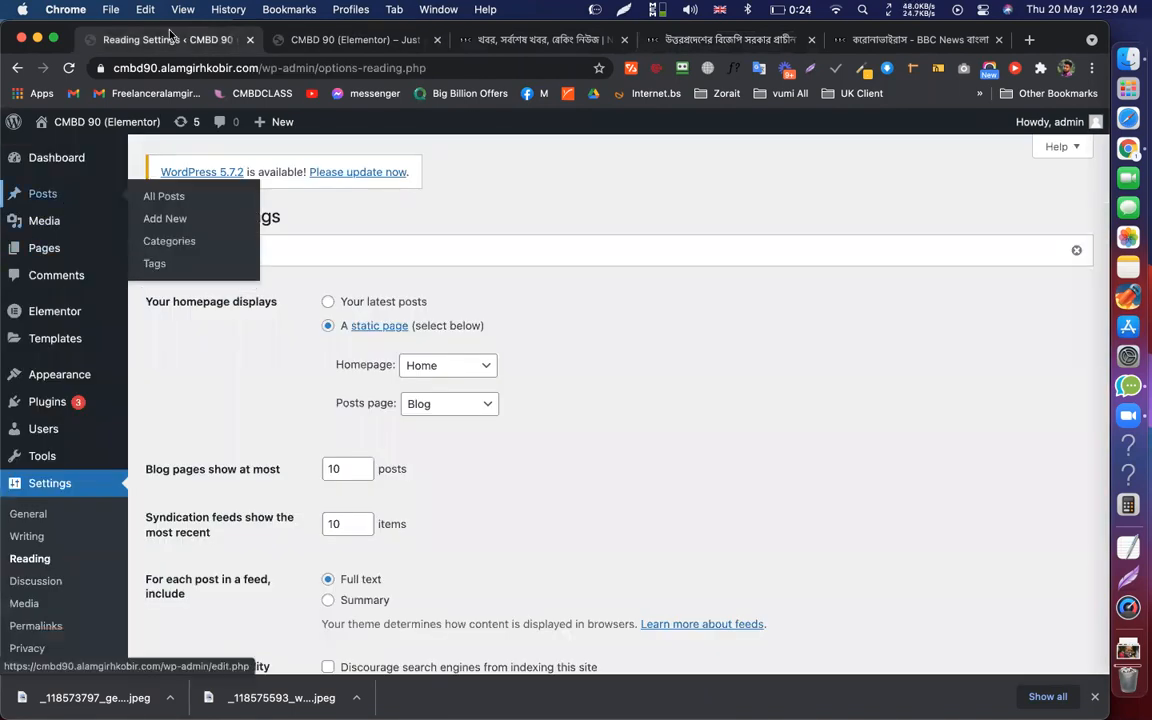
pyautogui.click(45, 193)
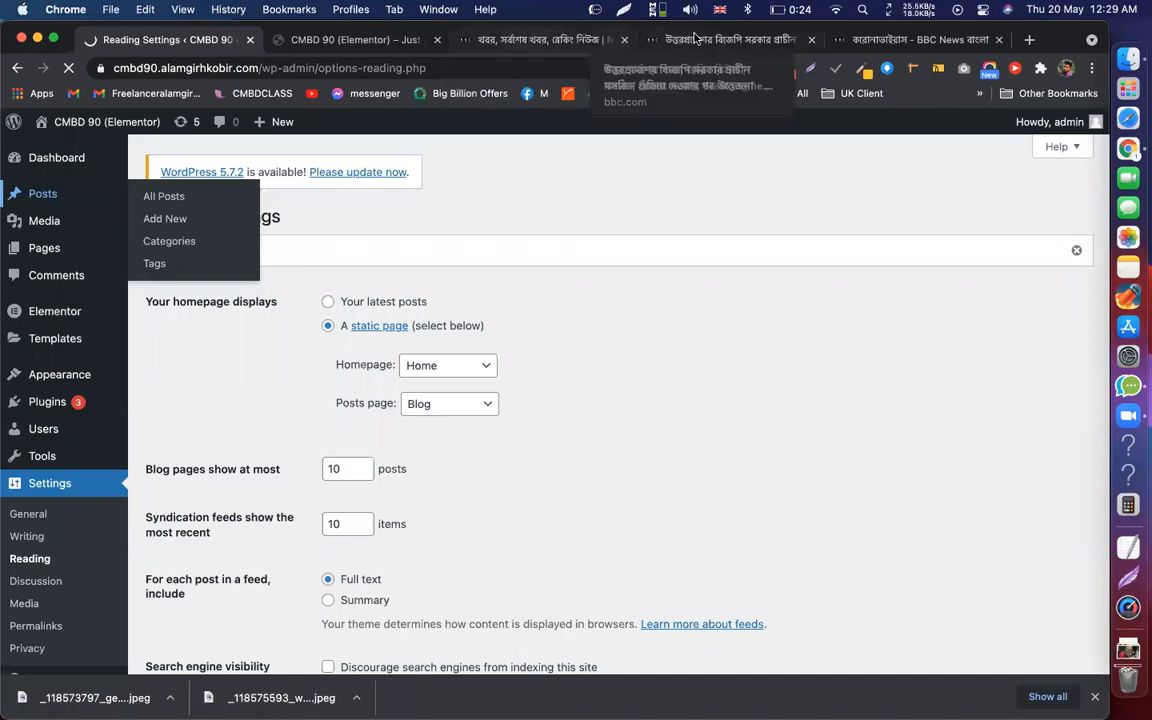
pyautogui.click(720, 39)
pyautogui.scroll(-8, 638, 345)
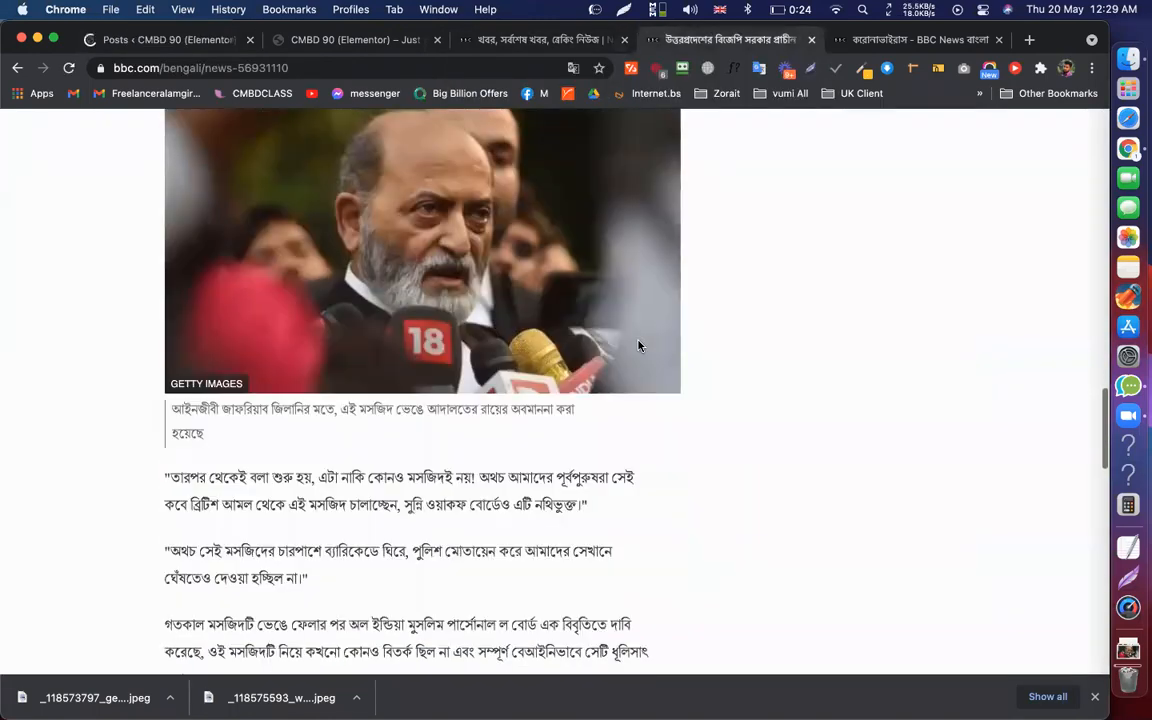
pyautogui.scroll(-15, 638, 345)
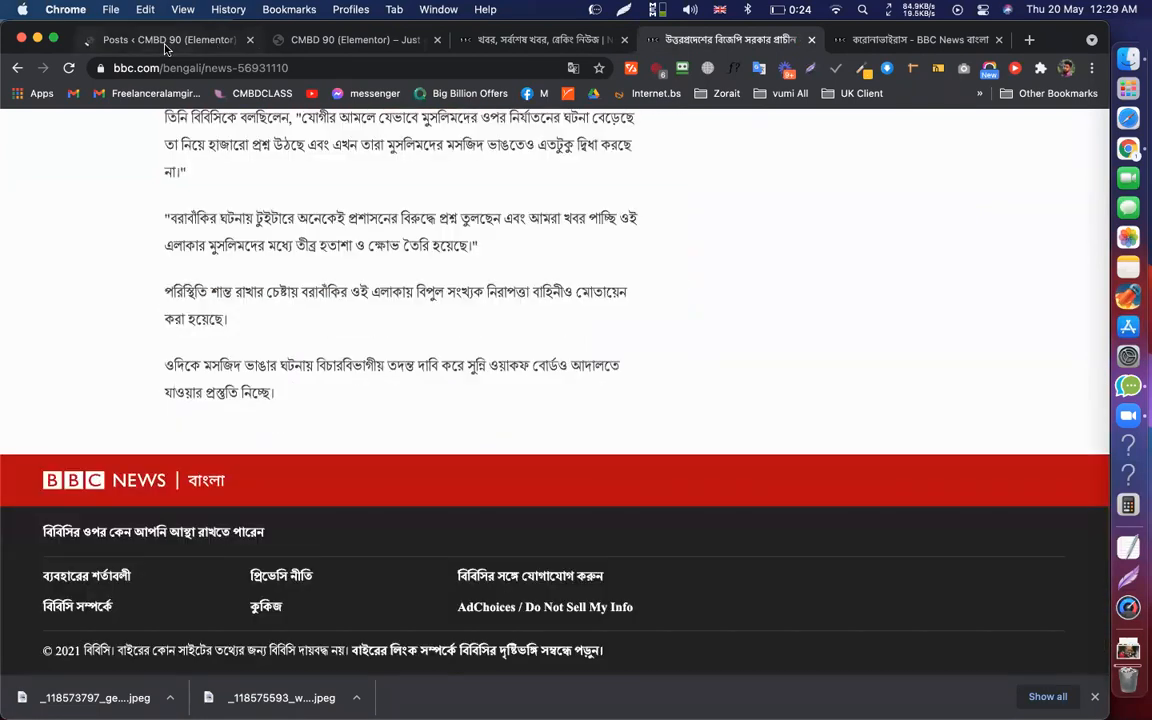
pyautogui.click(166, 42)
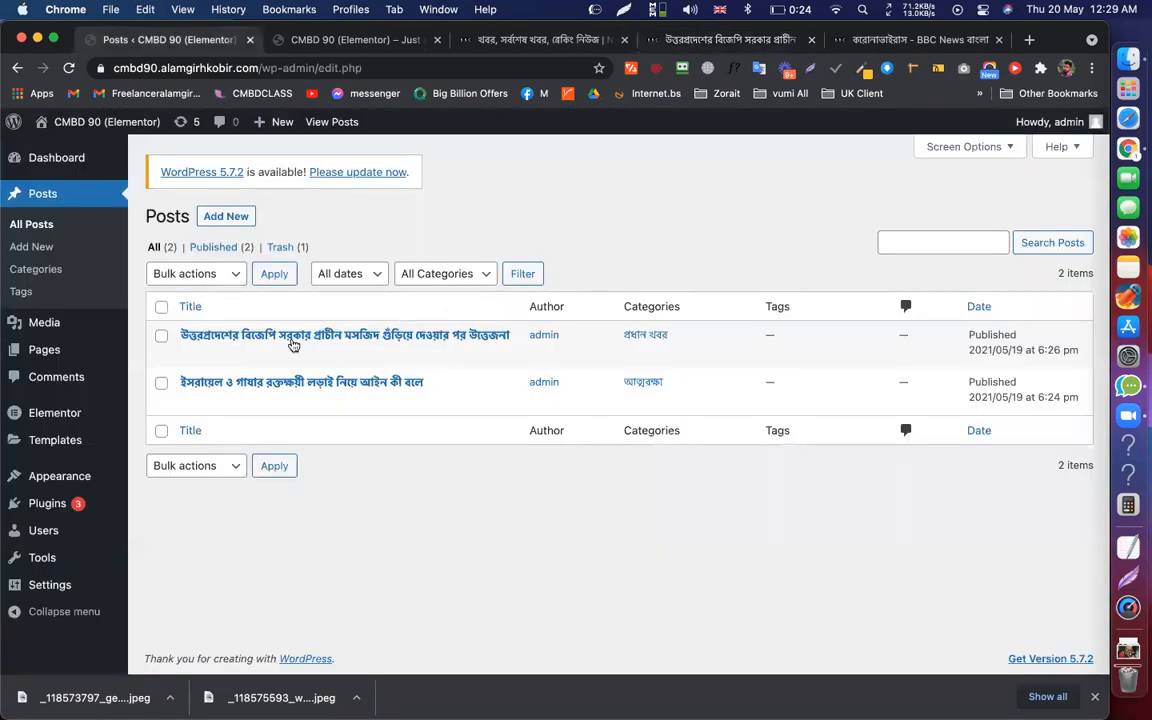
# Edit the mosque post and place the caret after its last quoted paragraph
pyautogui.click(190, 354)
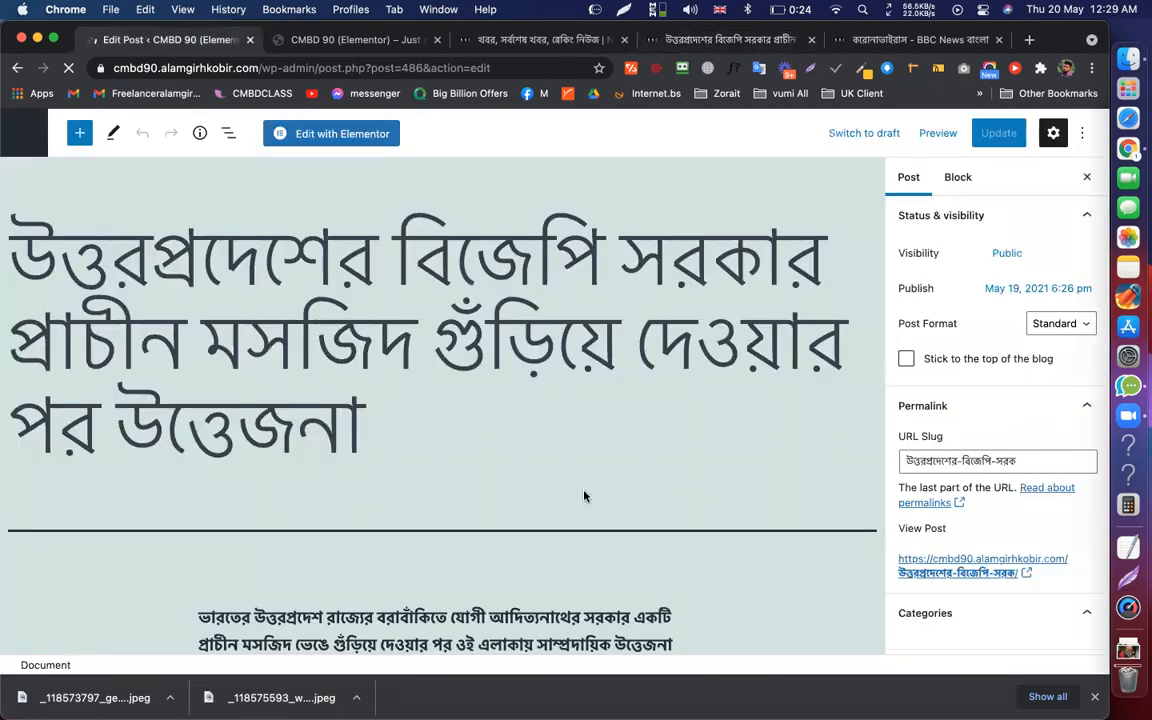
pyautogui.scroll(-2, 432, 467)
pyautogui.scroll(-12, 432, 467)
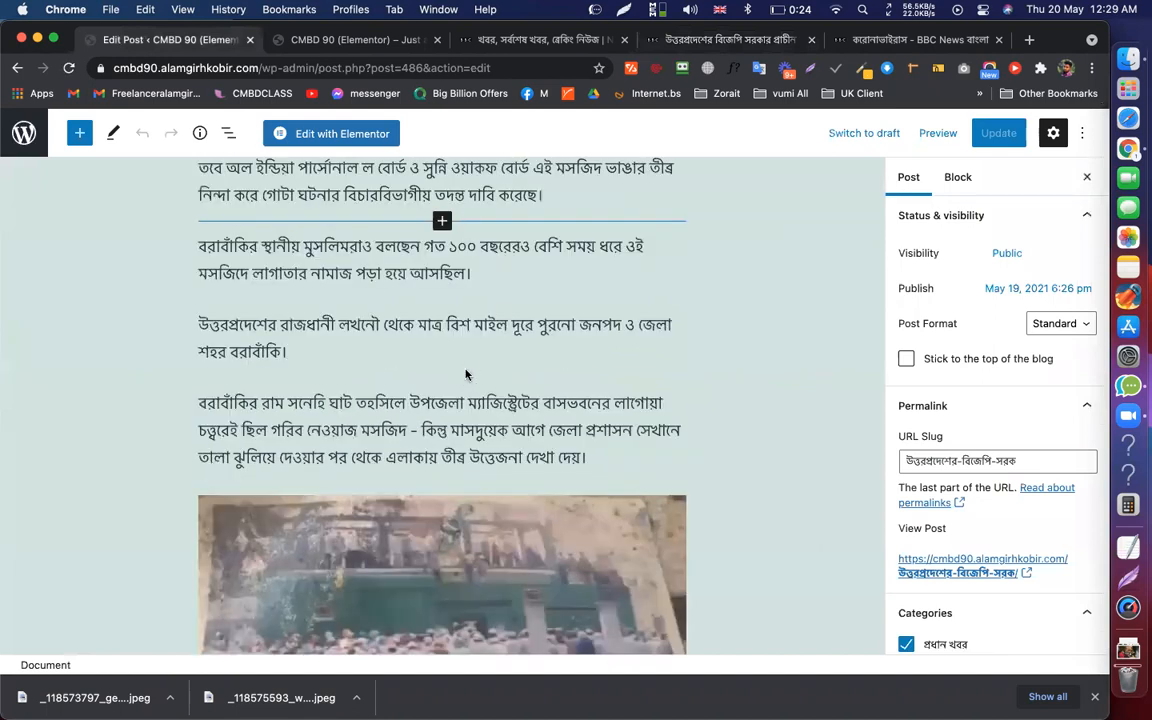
pyautogui.scroll(-7, 476, 348)
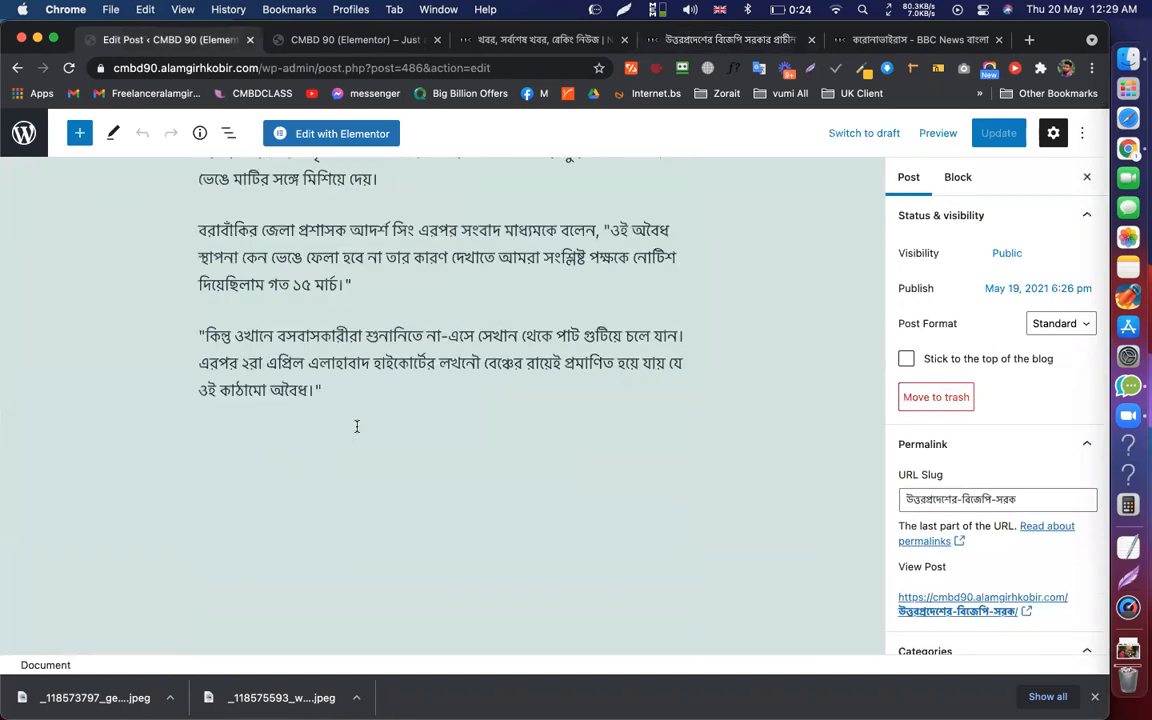
pyautogui.click(368, 390)
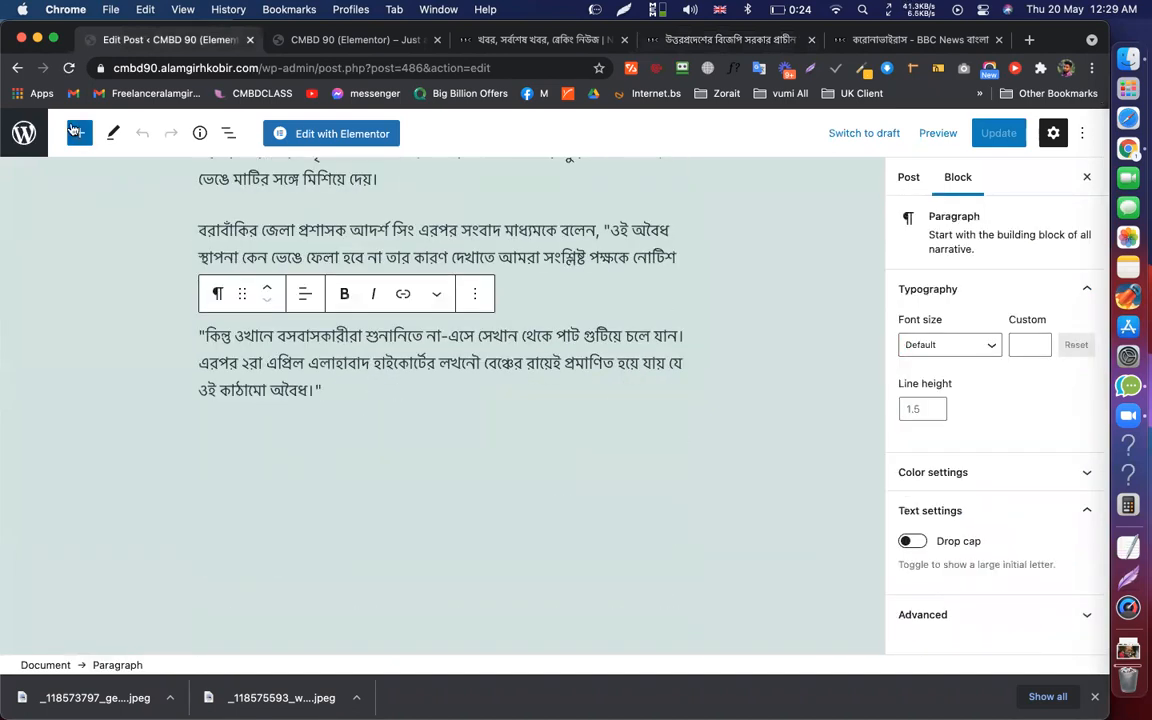
# Insert an Image block with asset-22.png from the Media Library
pyautogui.click(79, 133)
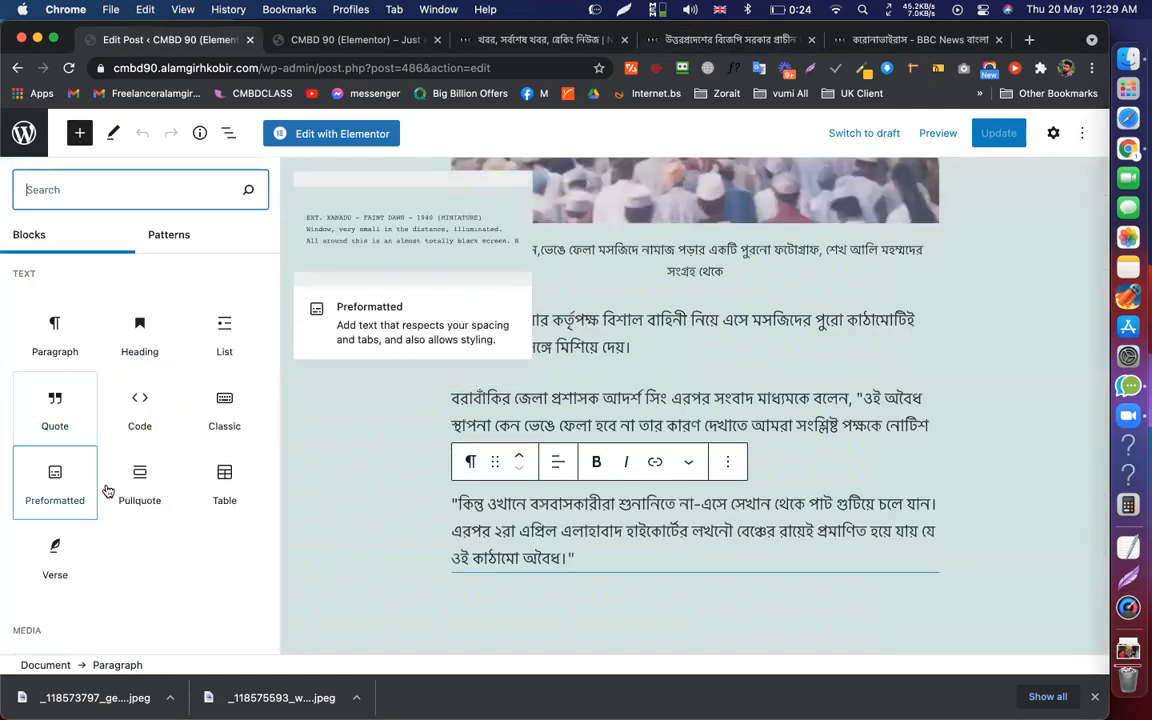
pyautogui.scroll(-3, 110, 490)
pyautogui.scroll(-1, 112, 494)
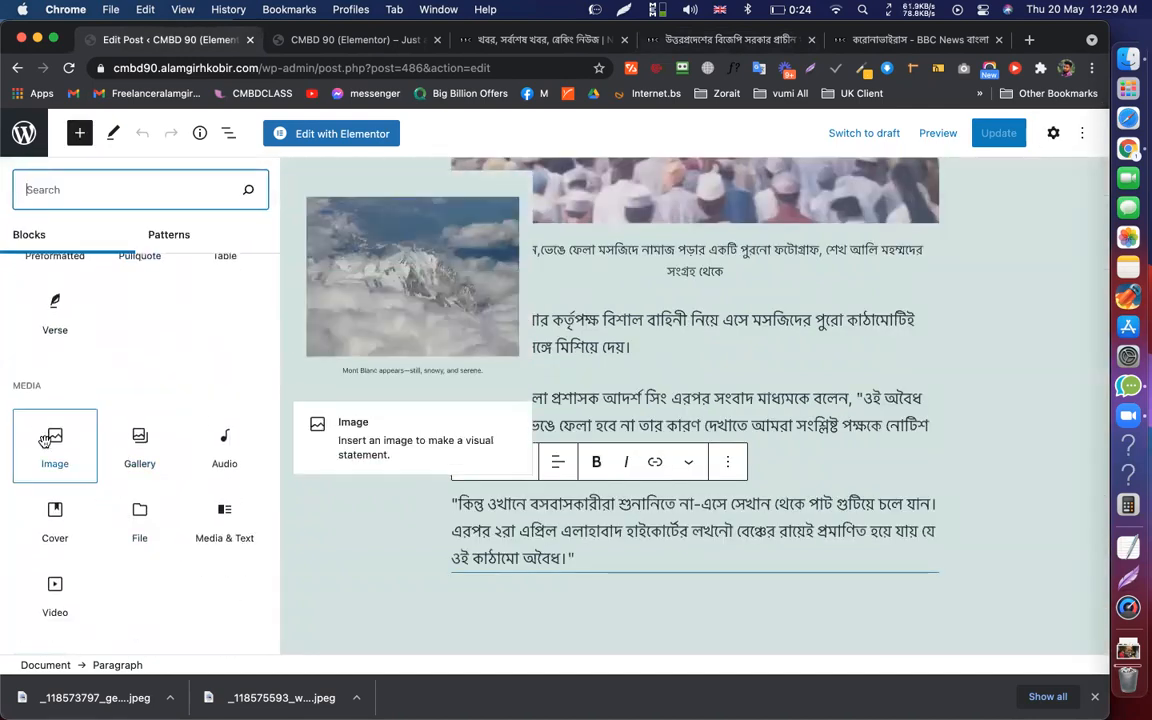
pyautogui.click(44, 441)
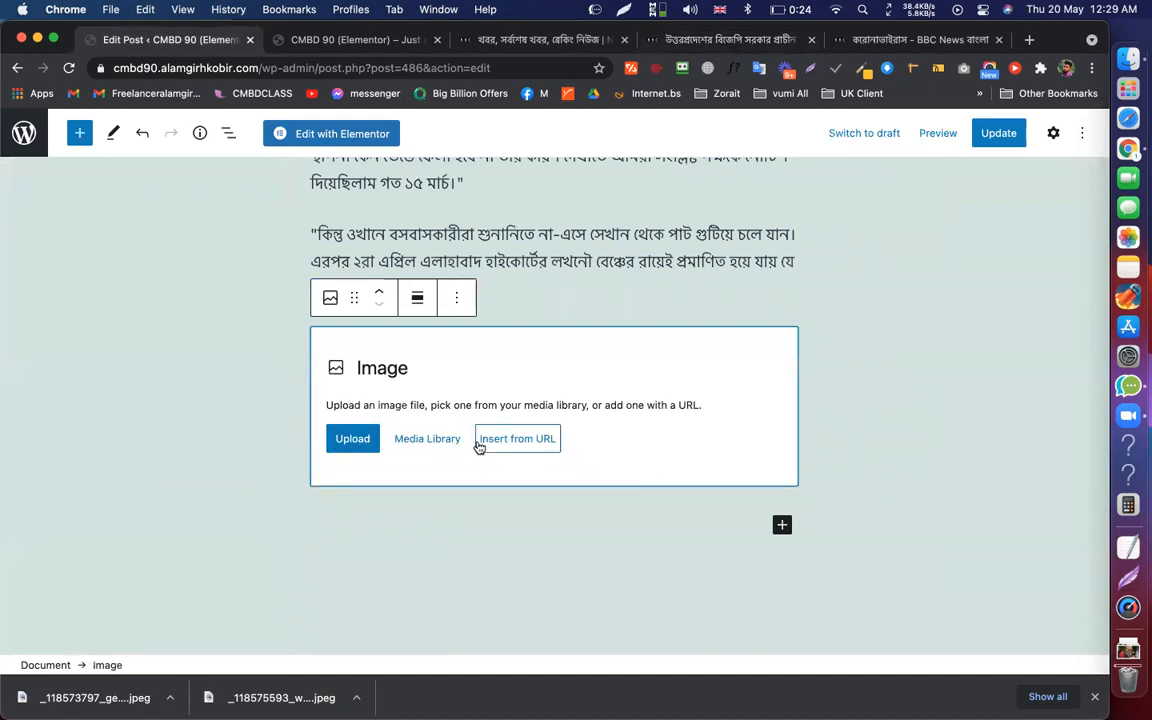
pyautogui.click(427, 440)
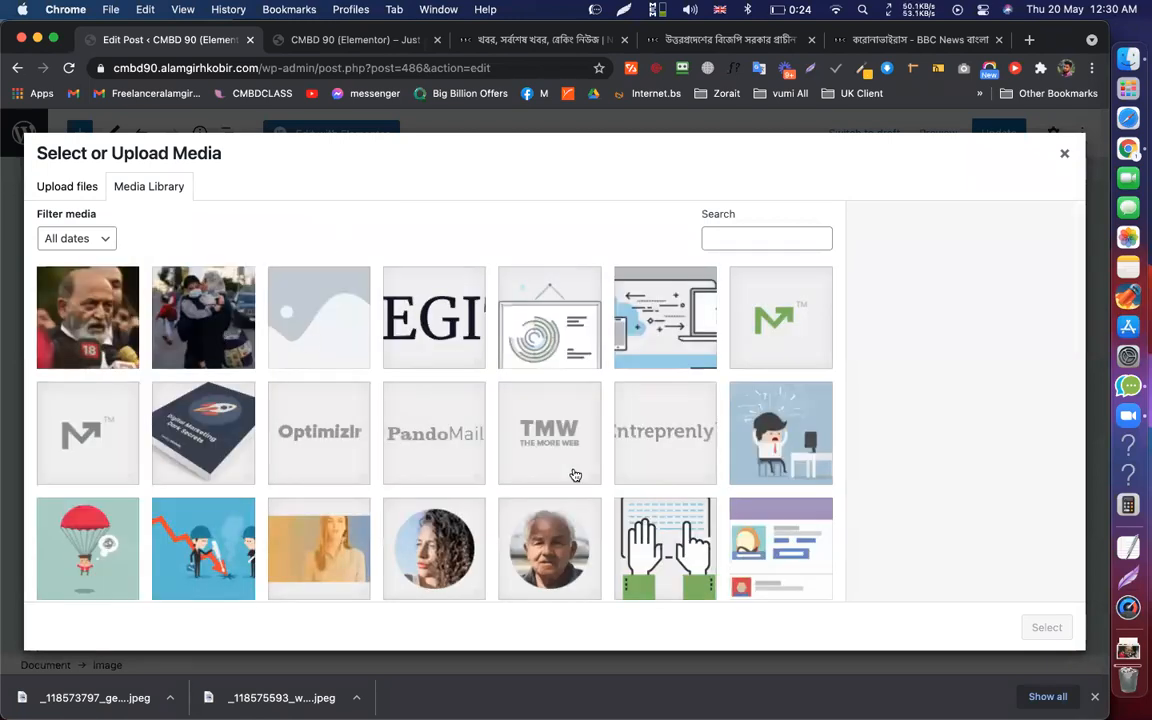
pyautogui.scroll(-1, 575, 474)
pyautogui.scroll(-3, 790, 295)
pyautogui.click(795, 268)
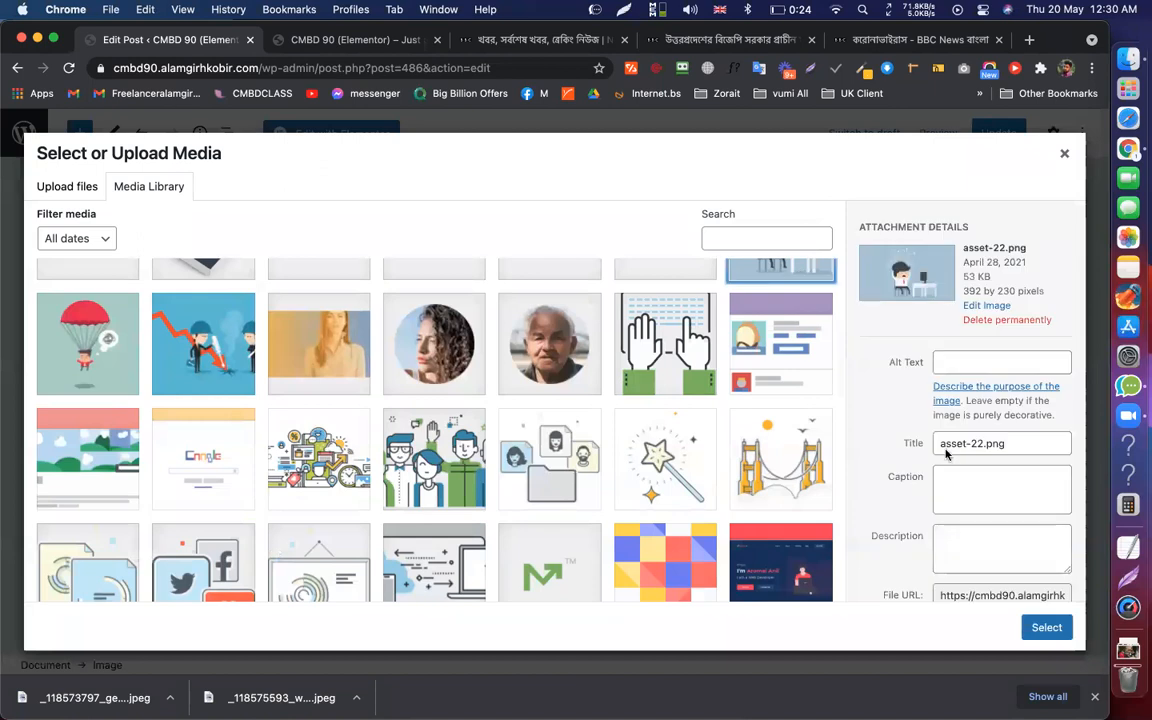
pyautogui.click(1046, 627)
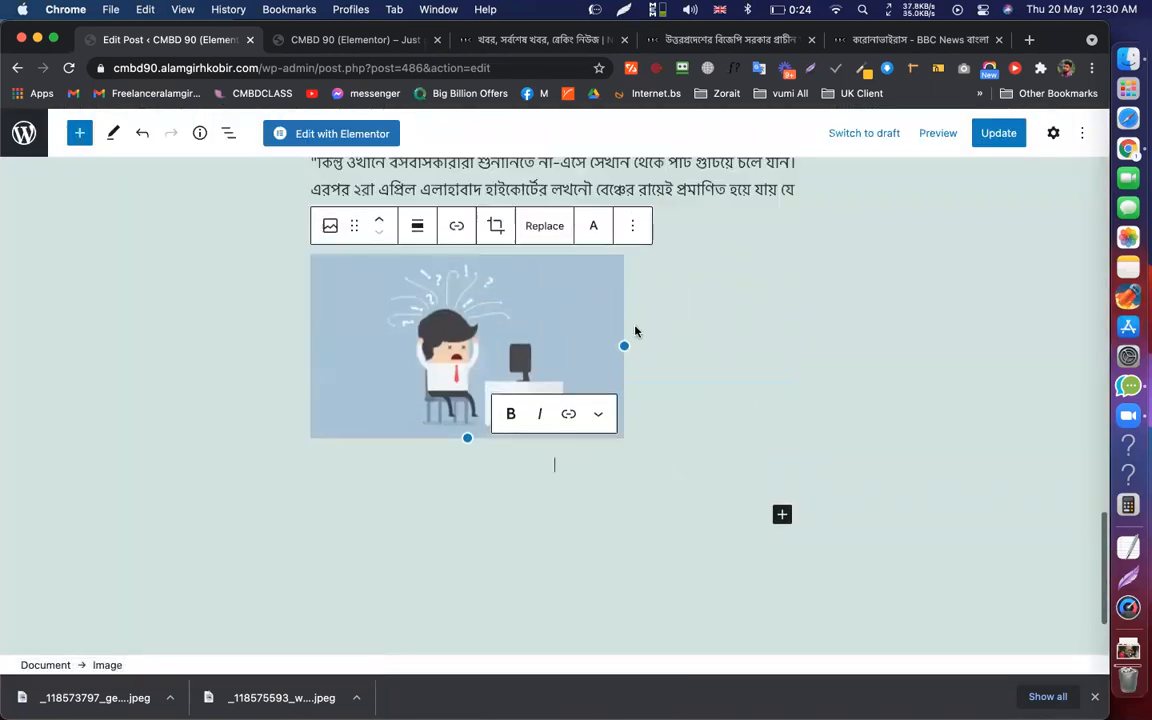
# Add two test paragraphs below the image, then delete them
pyautogui.press('Return')
pyautogui.write('amdceir')
pyautogui.press('Return')
pyautogui.write('dcken')
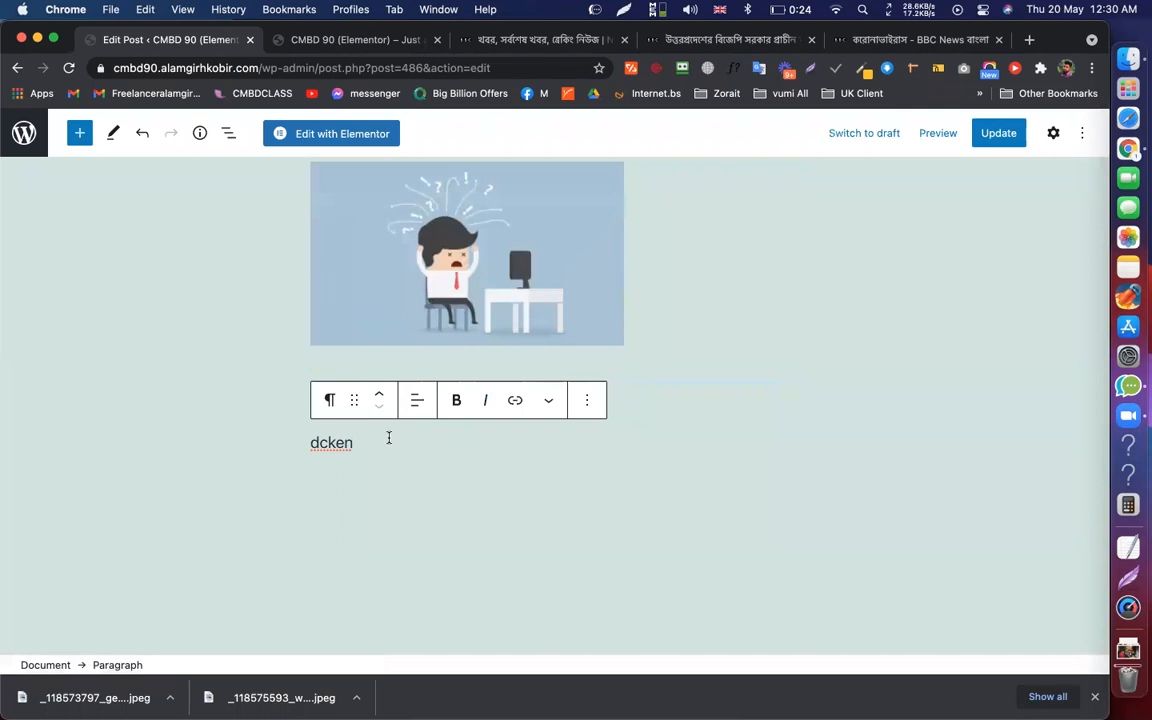
pyautogui.moveTo(368, 442); pyautogui.dragTo(303, 396)
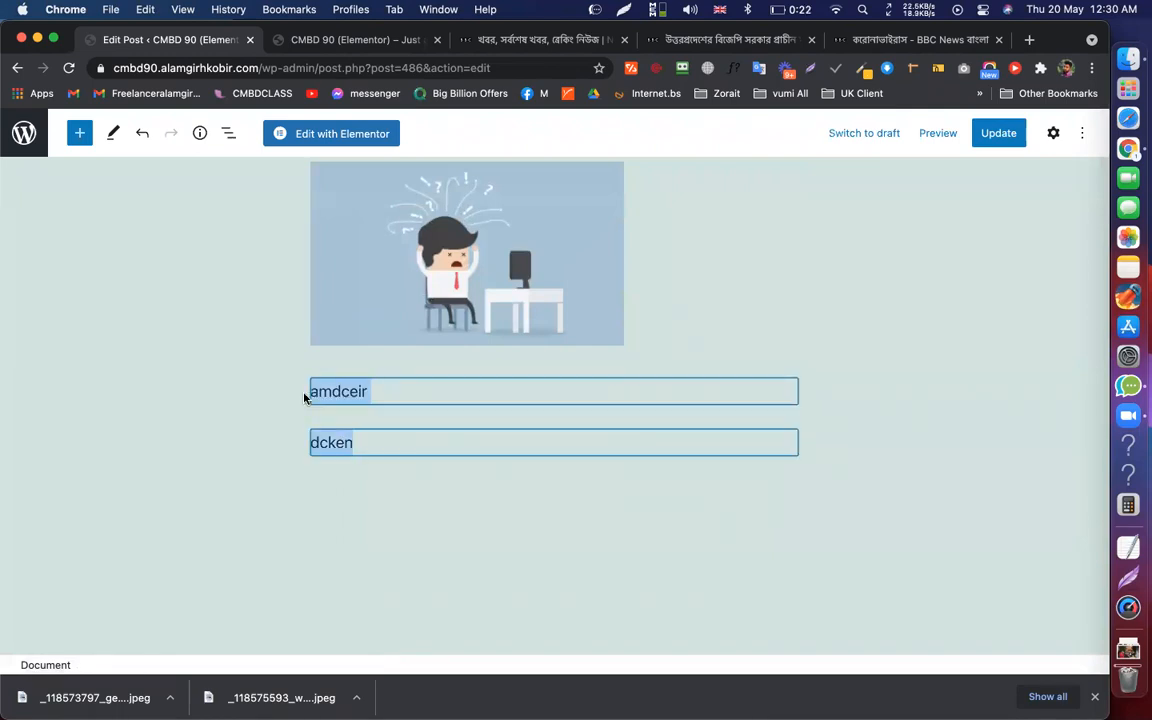
pyautogui.press('BackSpace')
# Scroll back to the top of the post and switch to the BBC Bangla article
pyautogui.scroll(3, 532, 406)
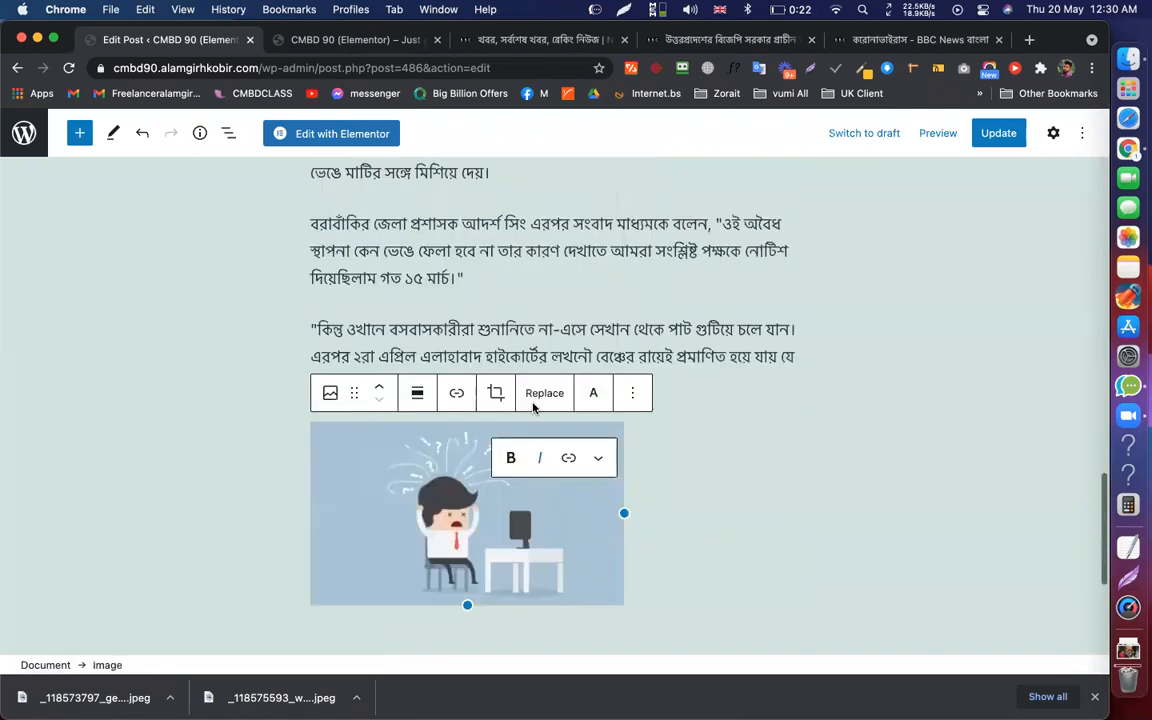
pyautogui.scroll(10, 533, 405)
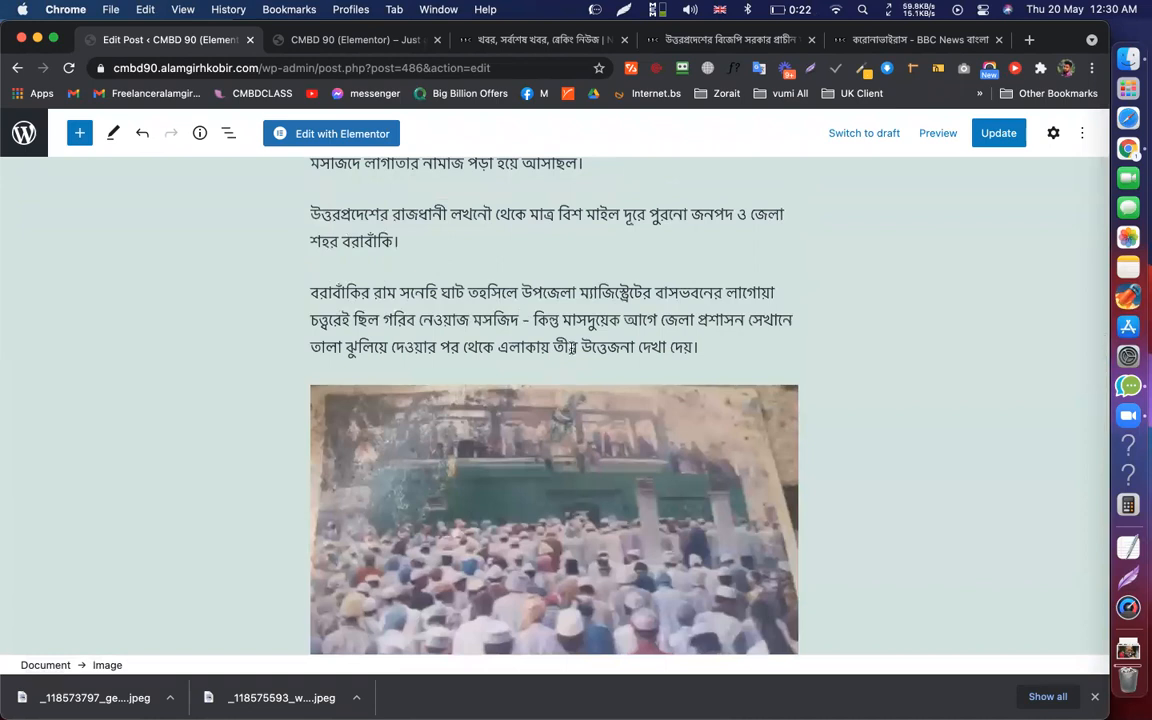
pyautogui.scroll(10, 571, 347)
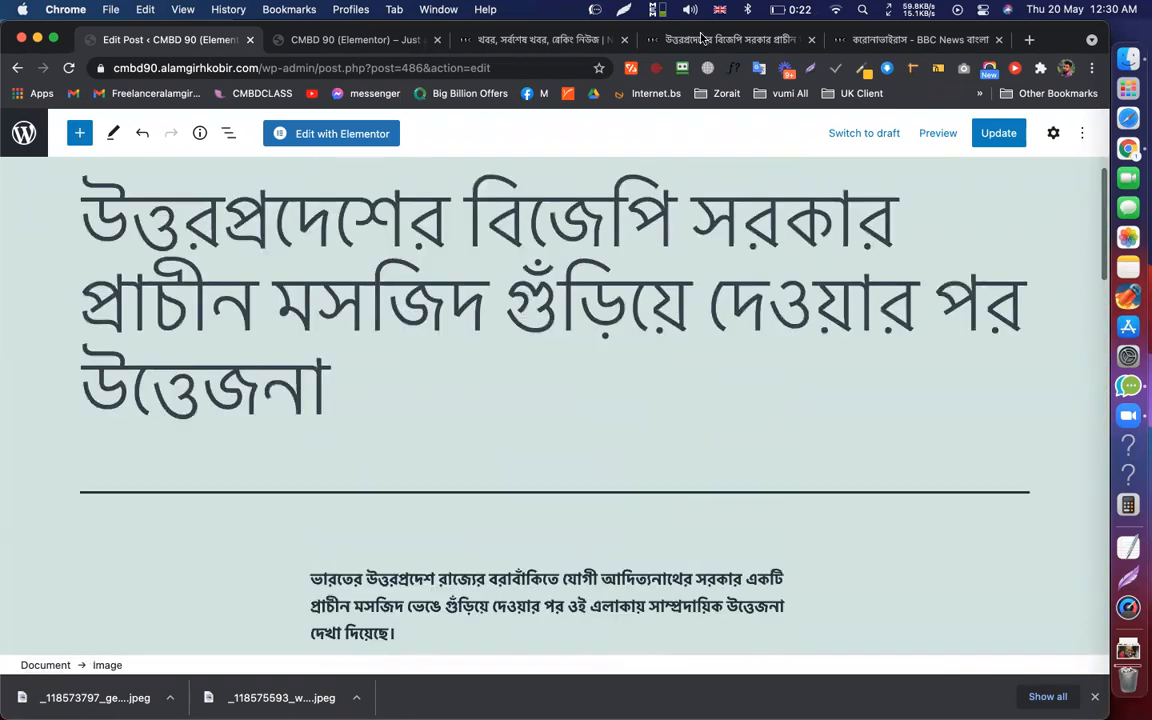
pyautogui.click(707, 40)
pyautogui.scroll(5, 660, 360)
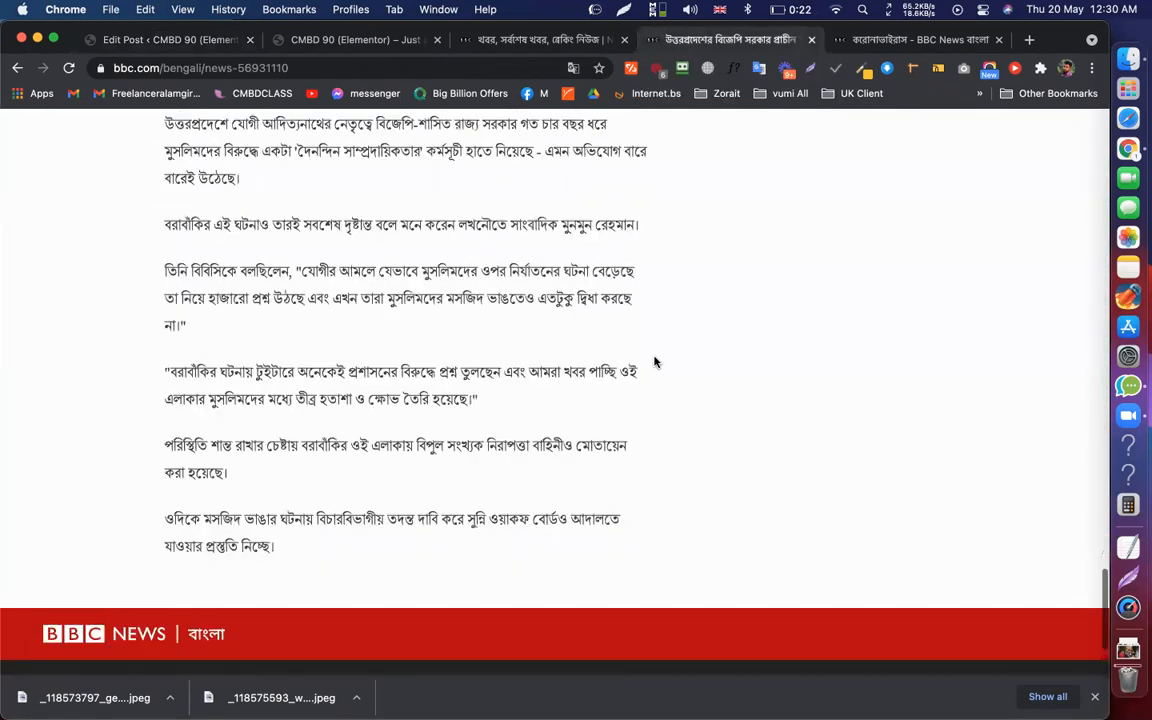
pyautogui.scroll(2, 560, 350)
# Copy the BBC article's crowd photo to the clipboard
pyautogui.keyDown('shift'); pyautogui.click(437, 335); pyautogui.keyUp('shift')
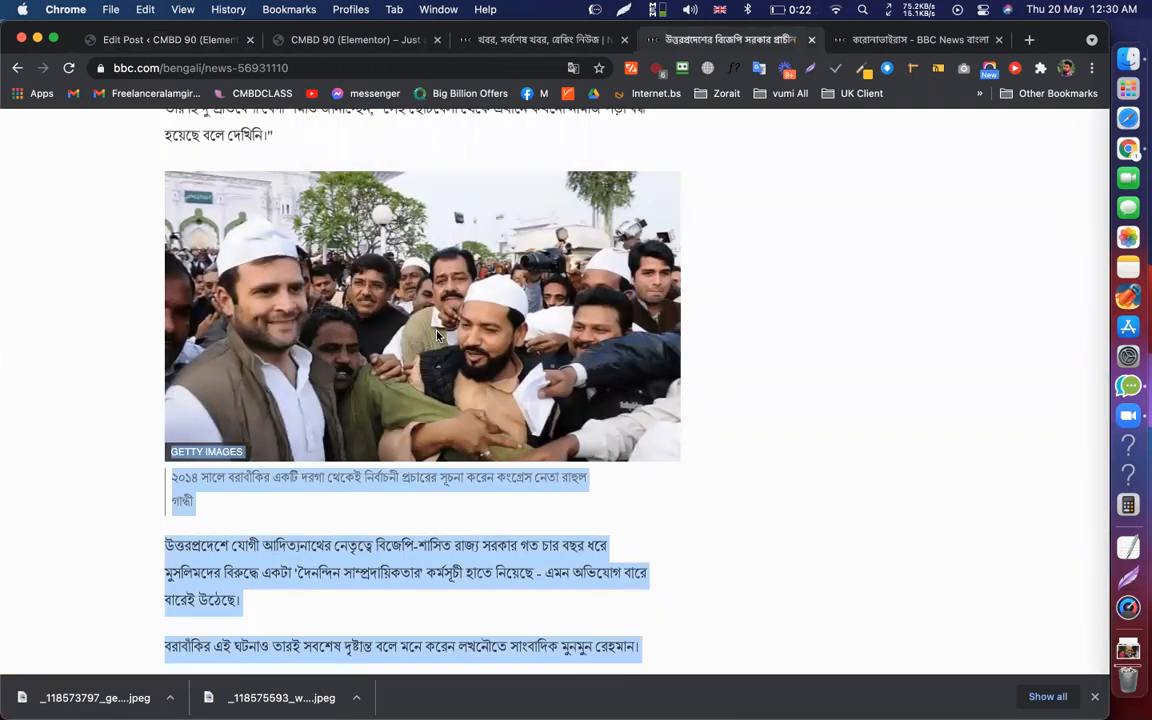
pyautogui.click(477, 292)
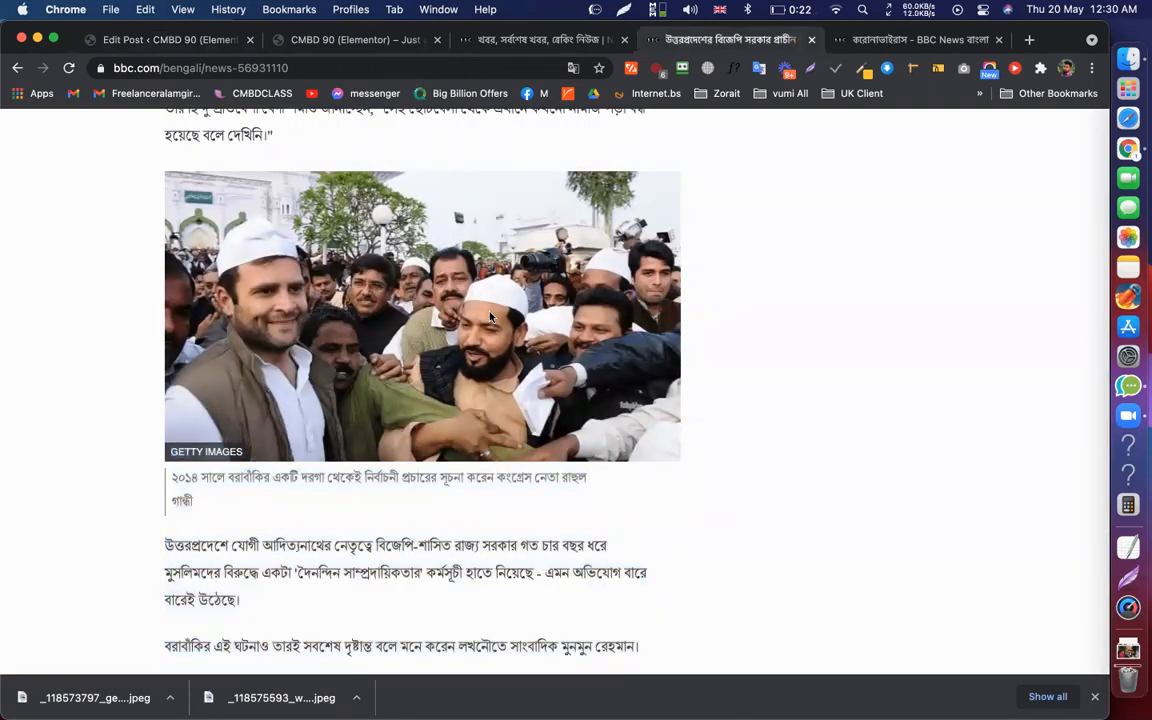
pyautogui.rightClick(477, 292)
pyautogui.click(522, 334)
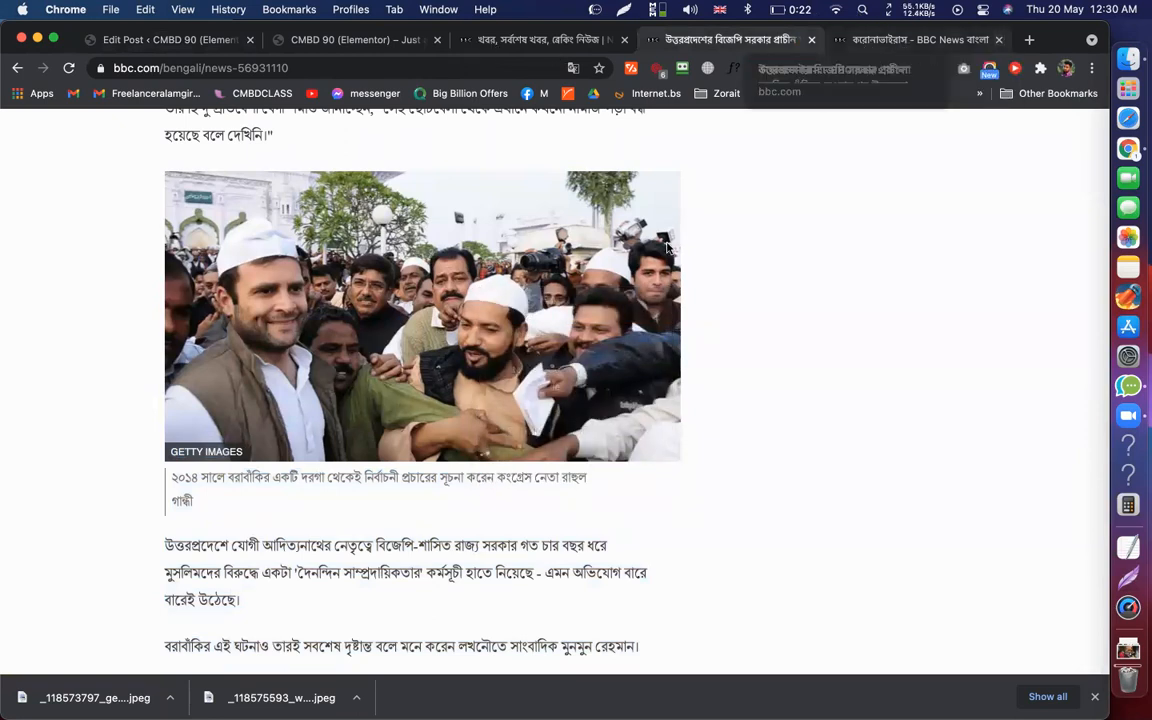
# Capture a 501x294 region over the photo, mark it with three pink rectangles, and copy it
pyautogui.press('shift+super+9')
pyautogui.moveTo(513, 225); pyautogui.dragTo(916, 462)
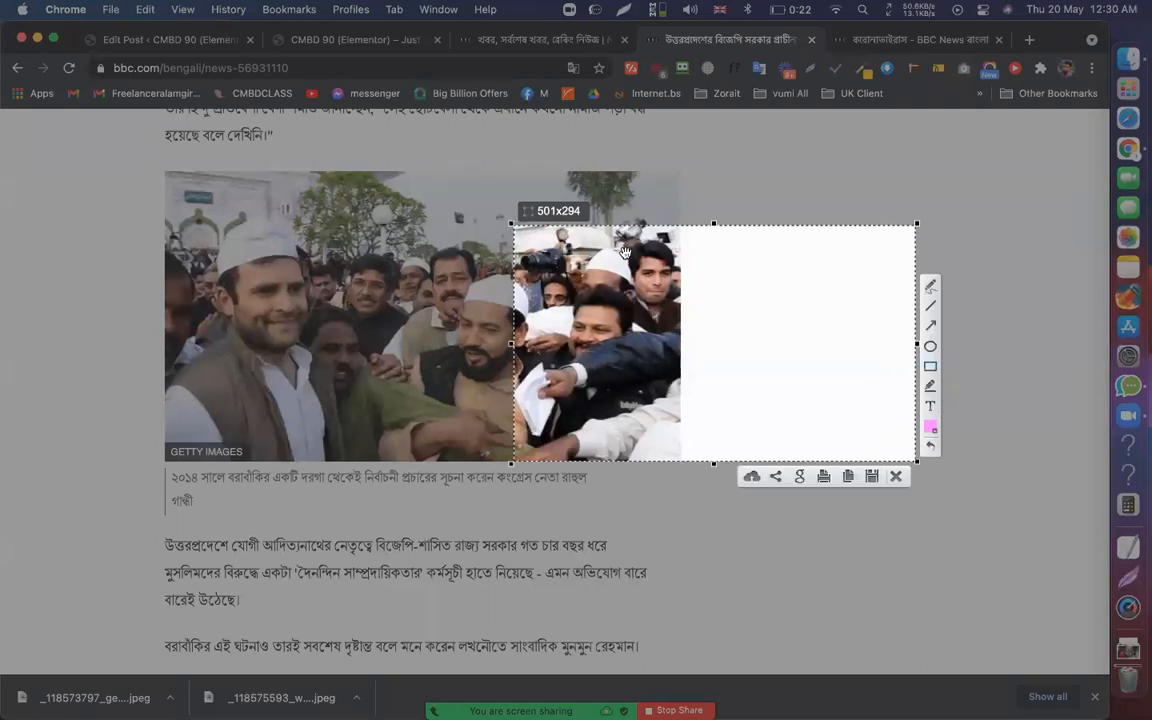
pyautogui.moveTo(625, 252); pyautogui.dragTo(683, 315)
pyautogui.moveTo(778, 297); pyautogui.dragTo(841, 347)
pyautogui.moveTo(593, 392); pyautogui.dragTo(658, 410)
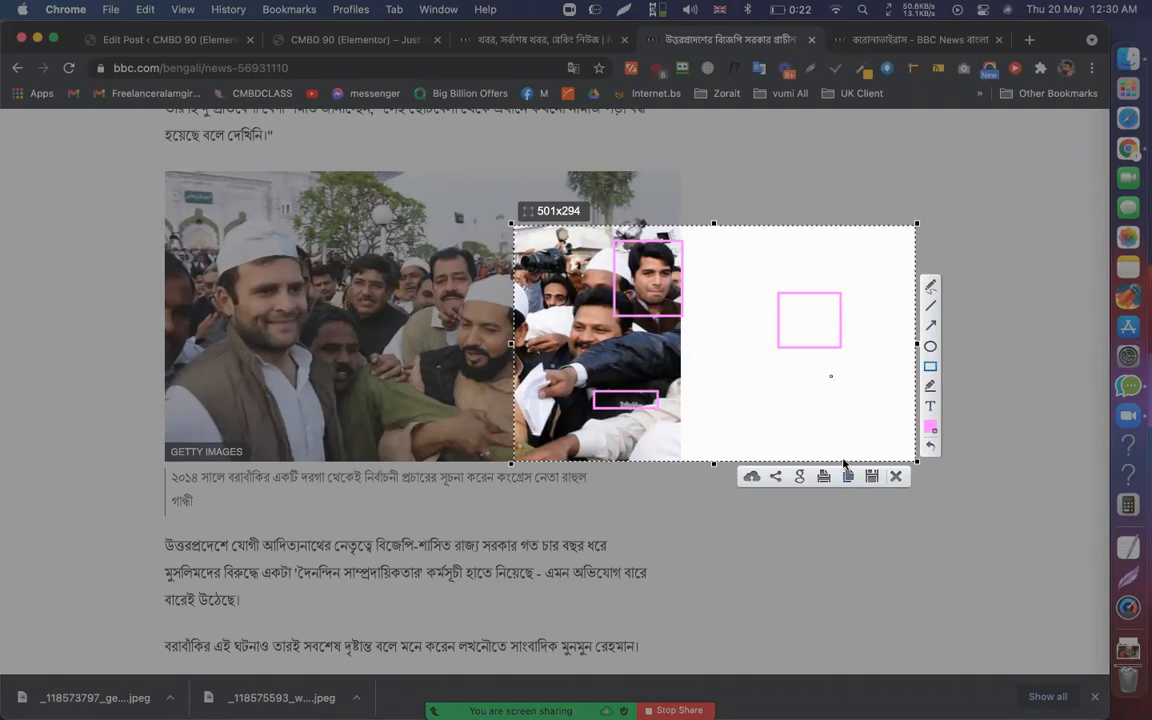
pyautogui.press('super+c')
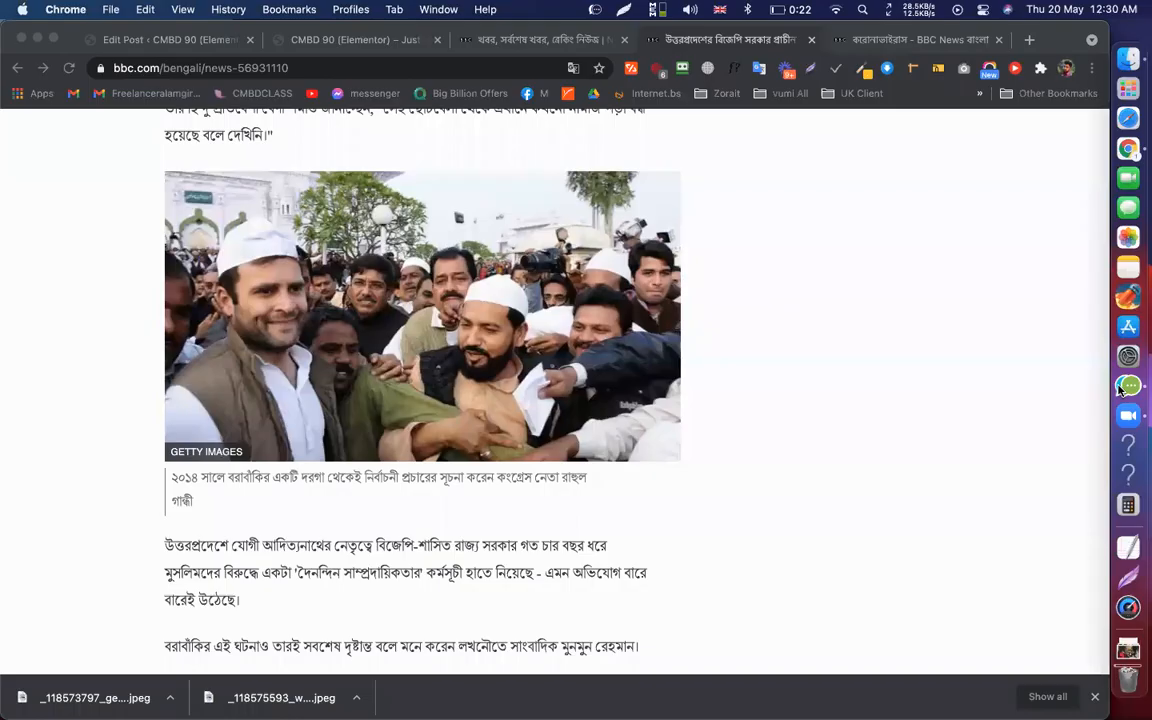
# Share the annotated capture in the CMBD-90(elementor & shopify) group chat, then switch back to Chrome
pyautogui.click(1126, 387)
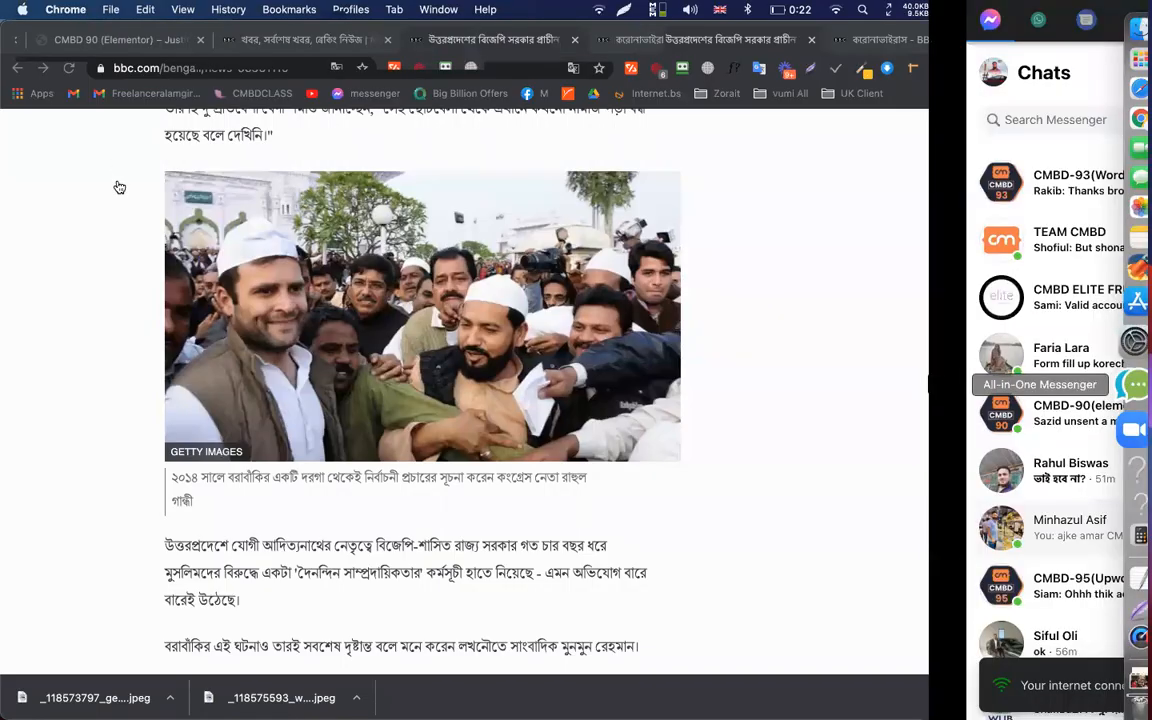
pyautogui.scroll(-3, 130, 268)
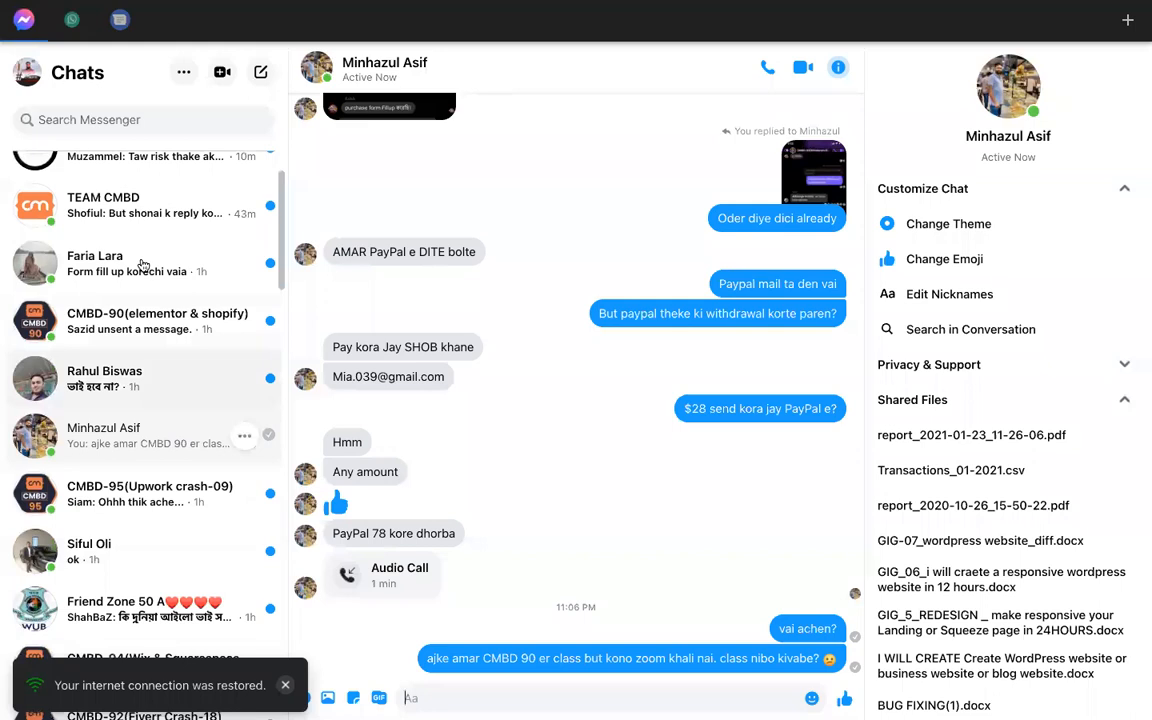
pyautogui.click(143, 265)
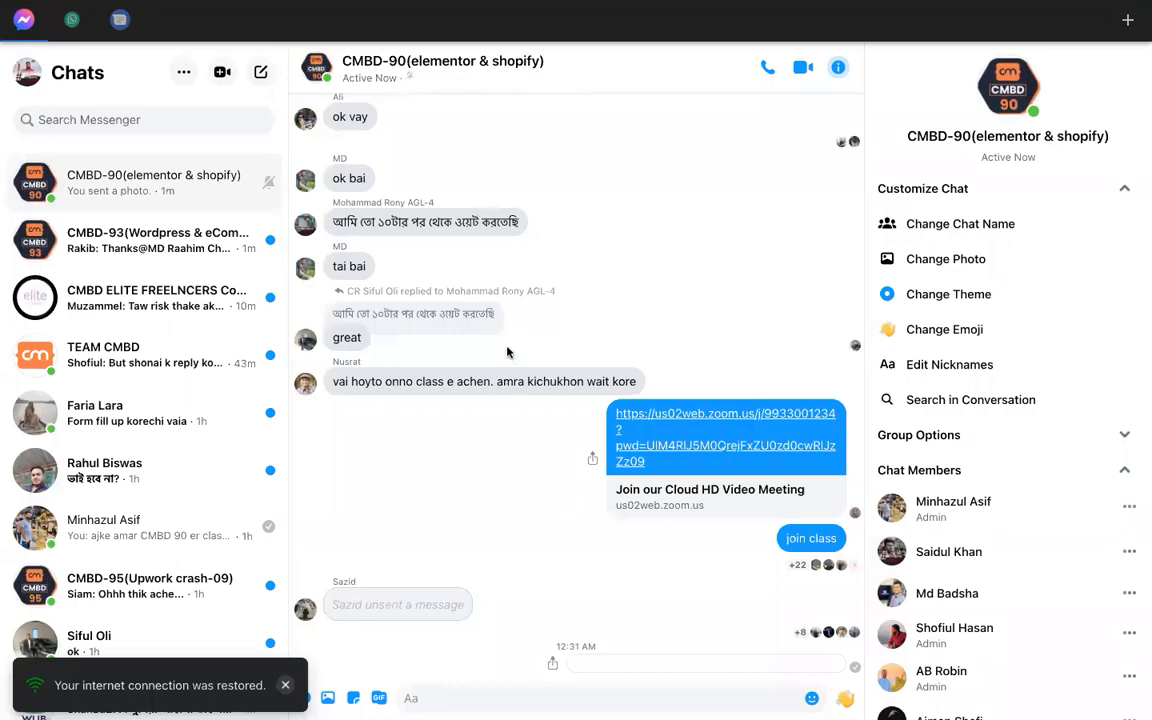
pyautogui.hotkey('ctrl', 'Left')
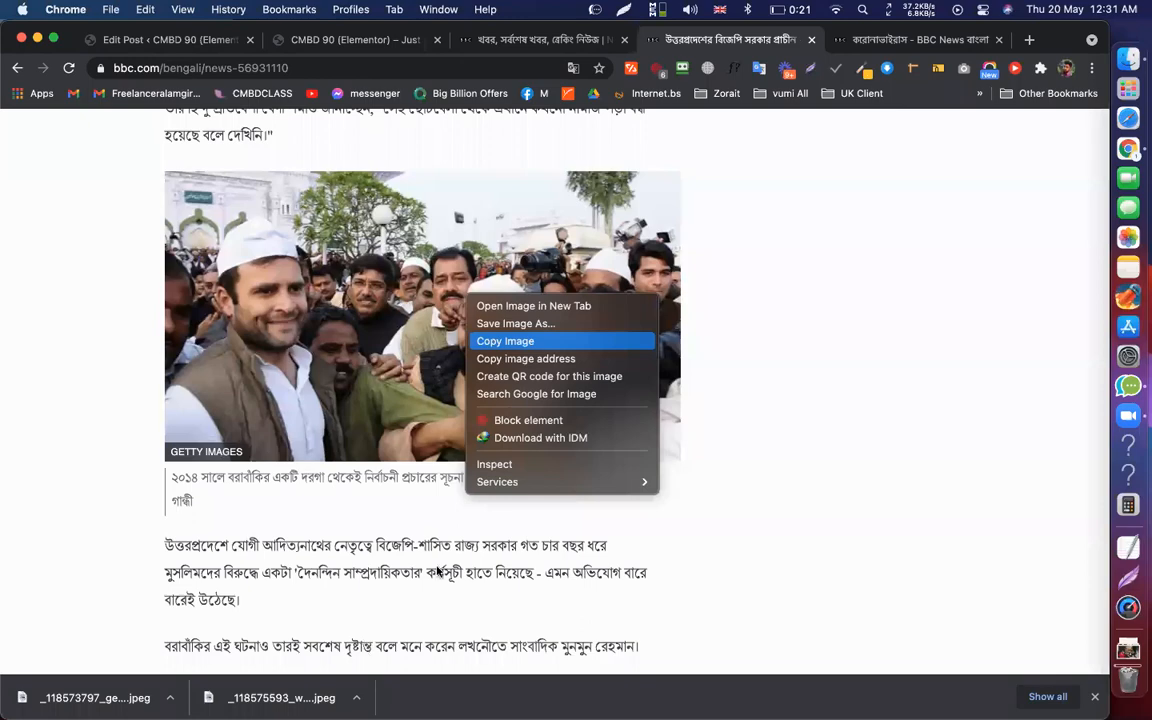
pyautogui.hotkey('ctrl', 'Right')
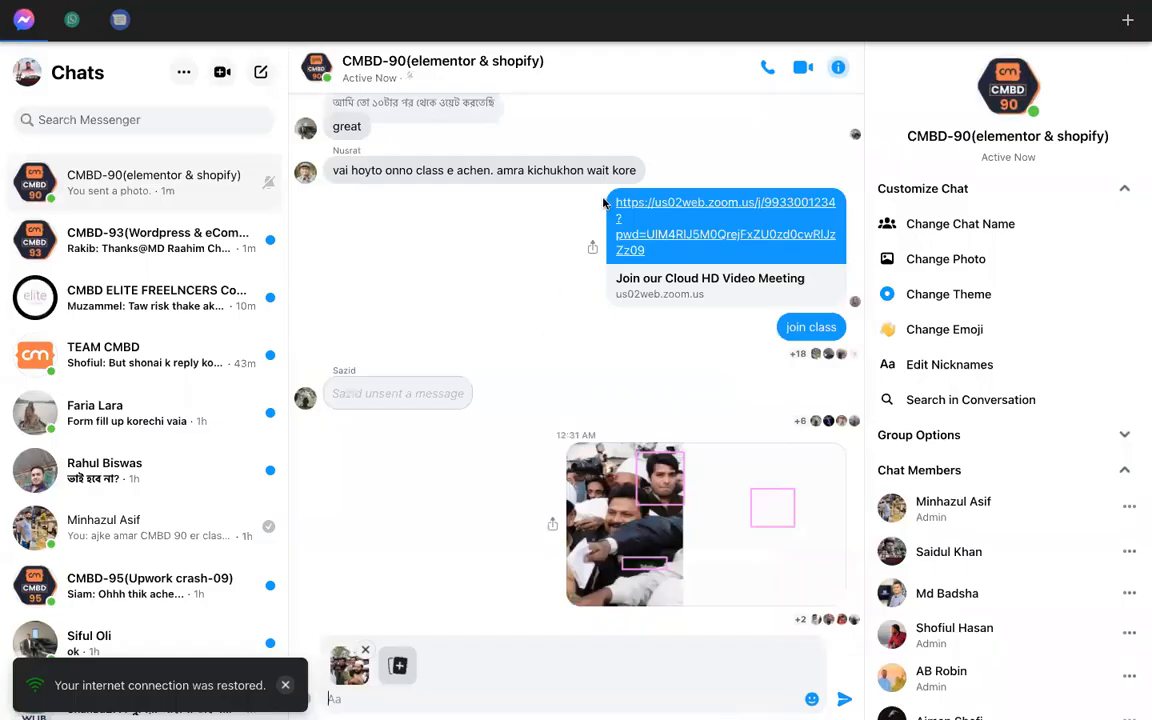
pyautogui.hotkey('ctrl', 'Left')
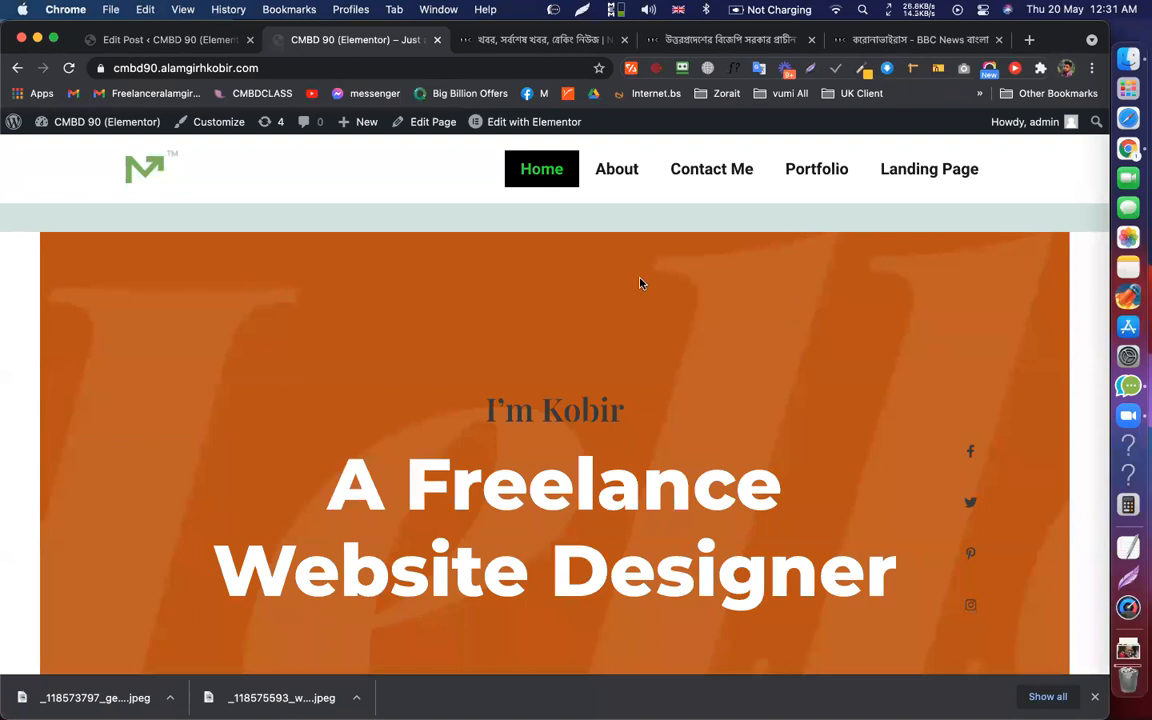
# Update the mosque post and leave the editor for the Posts list
pyautogui.click(214, 44)
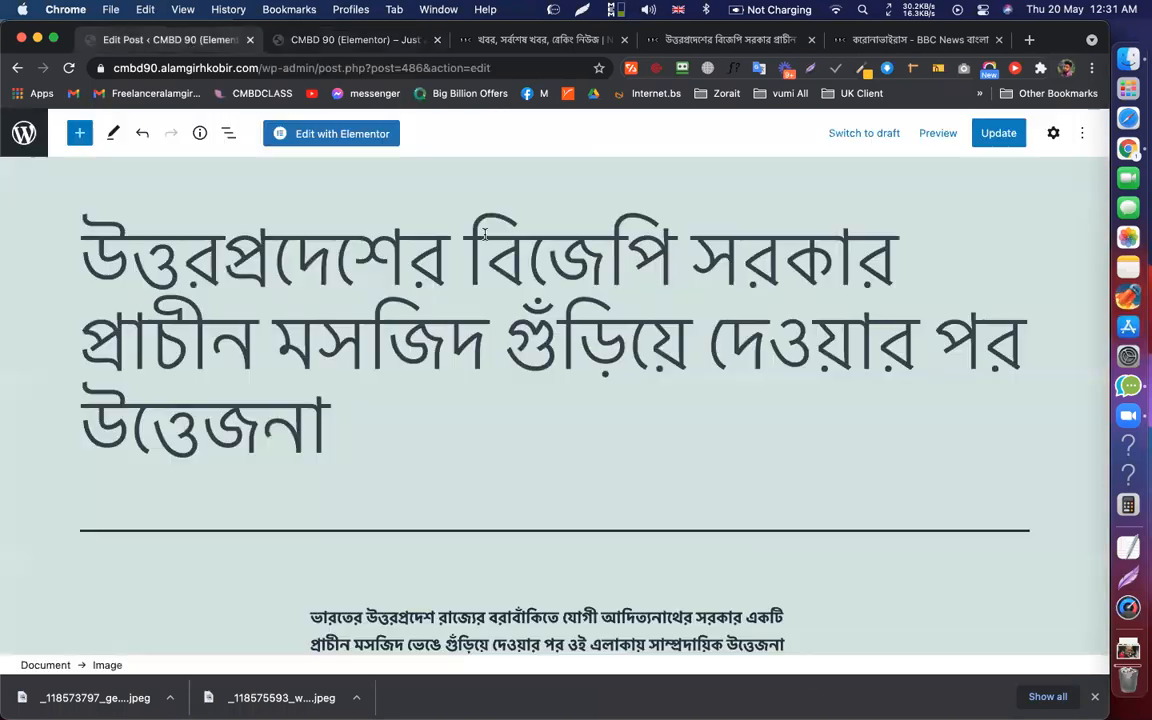
pyautogui.click(24, 133)
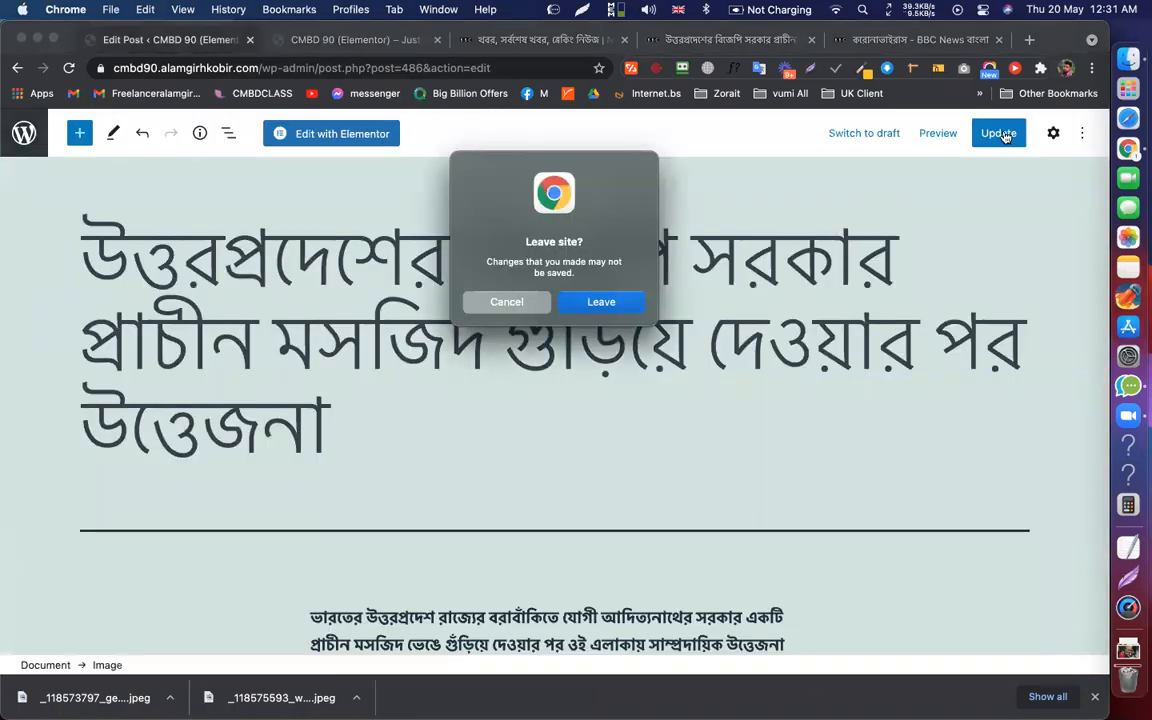
pyautogui.press('Escape')
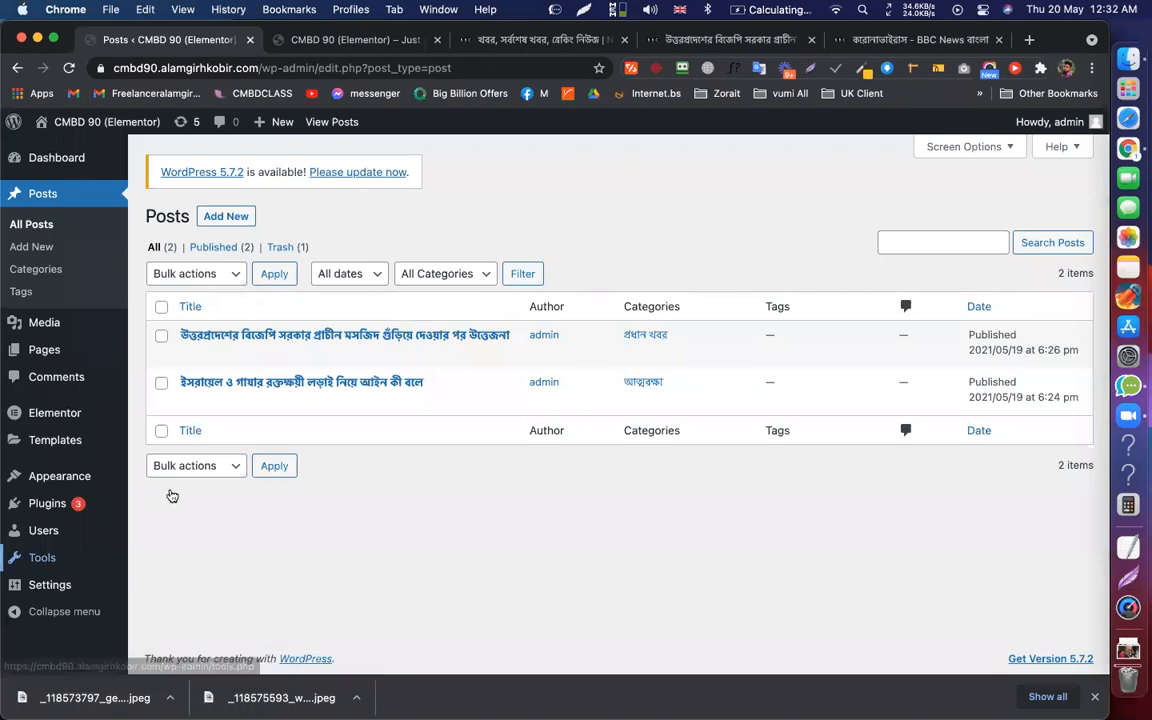
pyautogui.moveTo(50, 584)
pyautogui.click(163, 505)
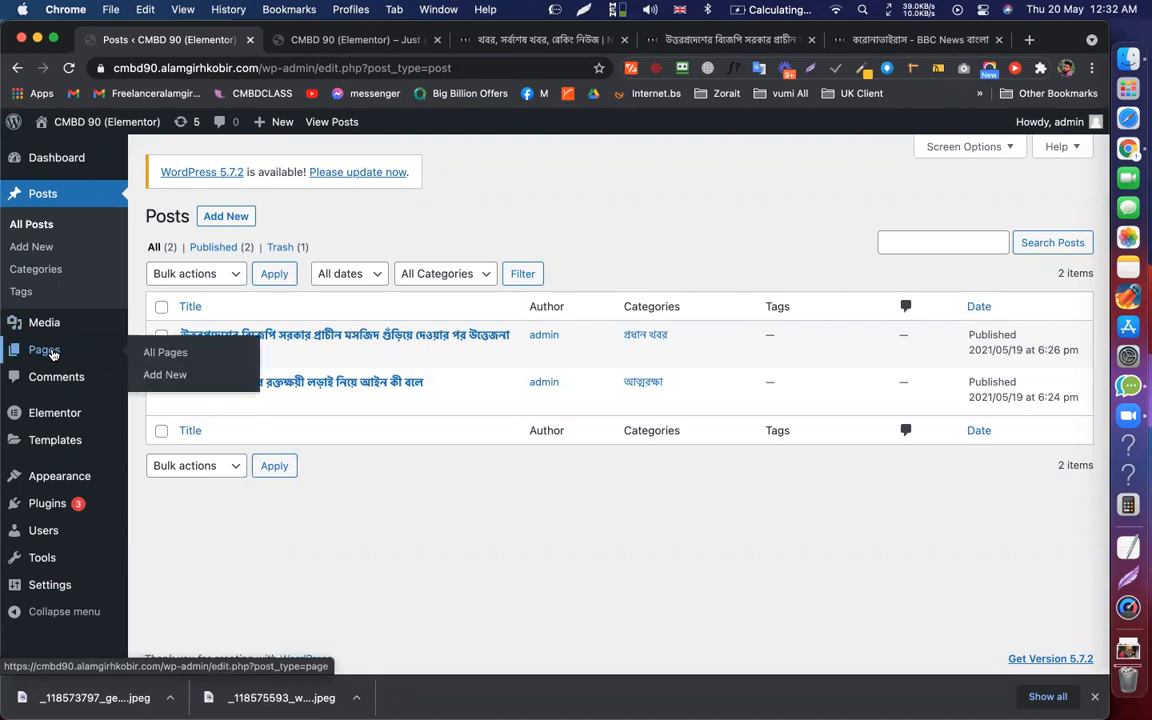
# Open the live Blog page from the Pages list in a new tab, review its posts, and return to admin
pyautogui.click(53, 354)
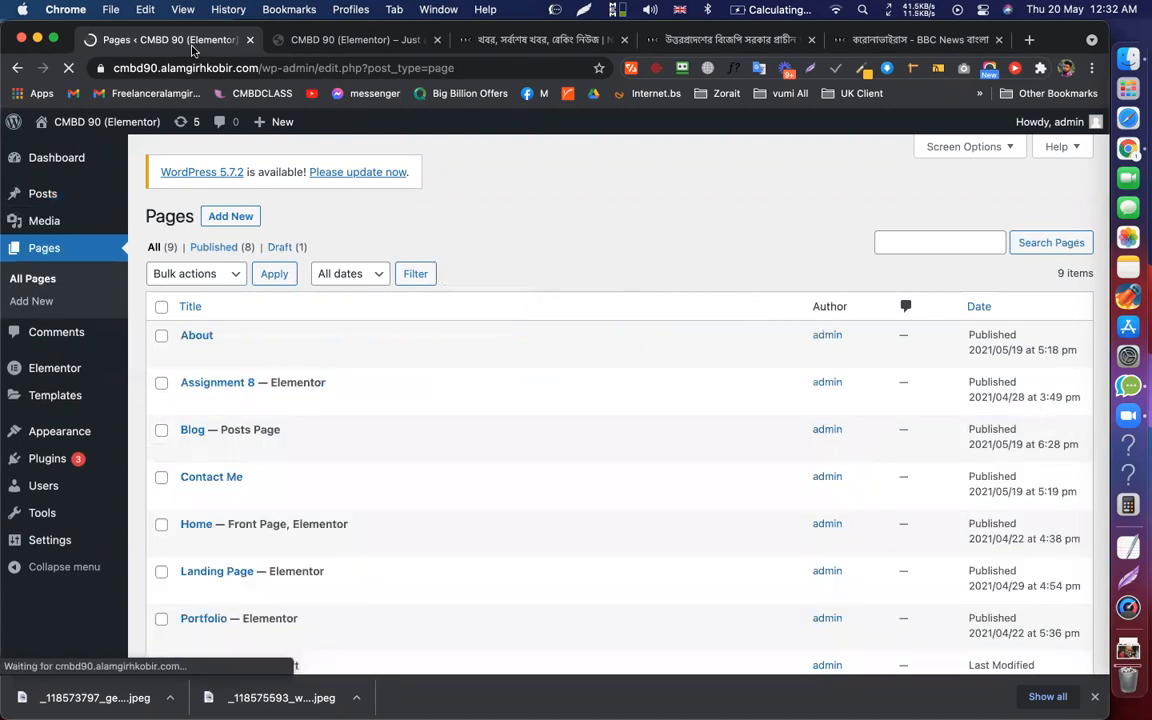
pyautogui.rightClick(311, 449)
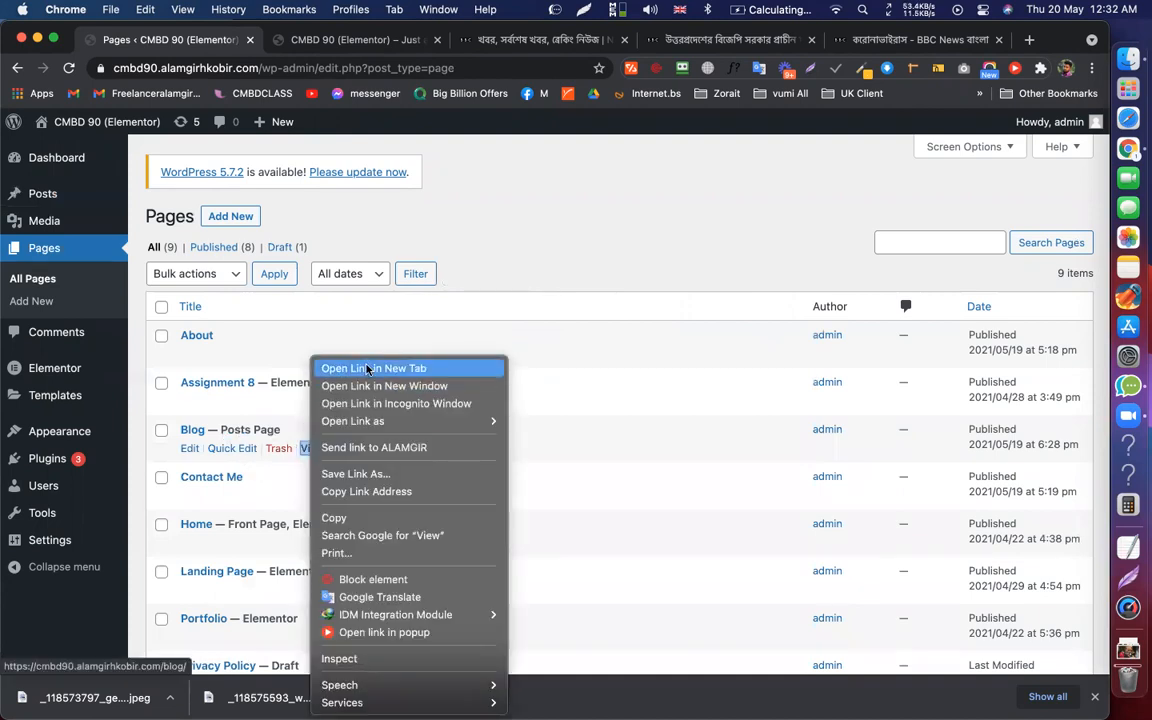
pyautogui.click(368, 368)
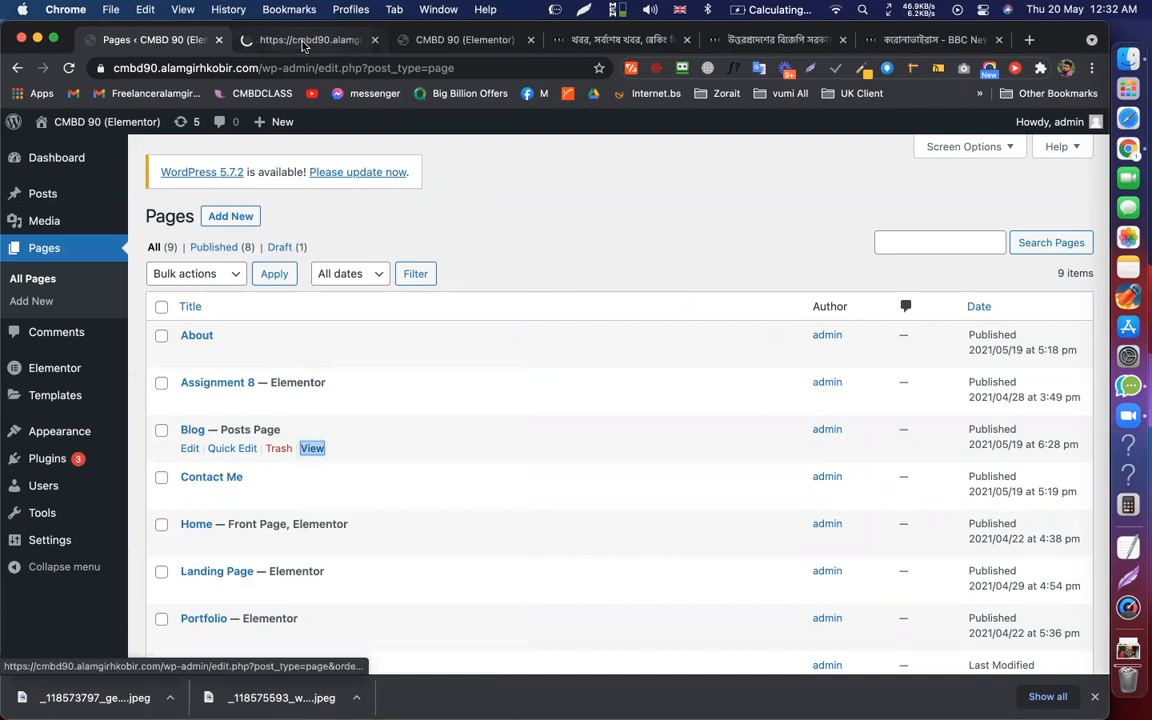
pyautogui.click(305, 40)
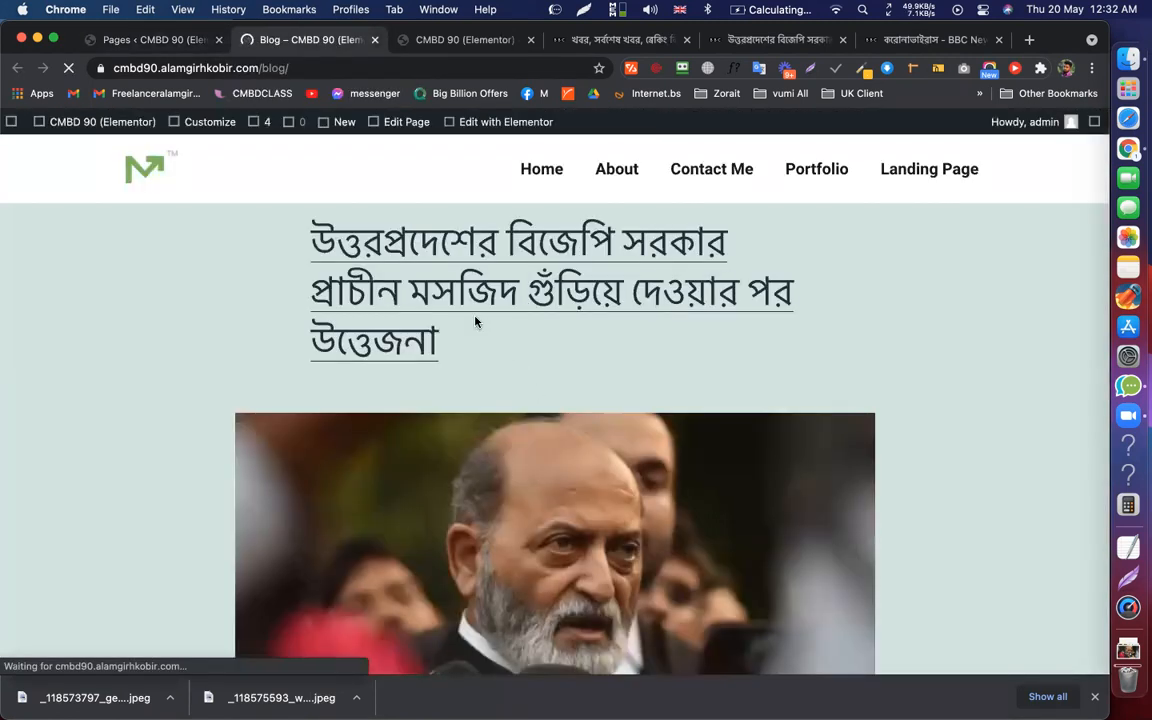
pyautogui.scroll(-10, 476, 321)
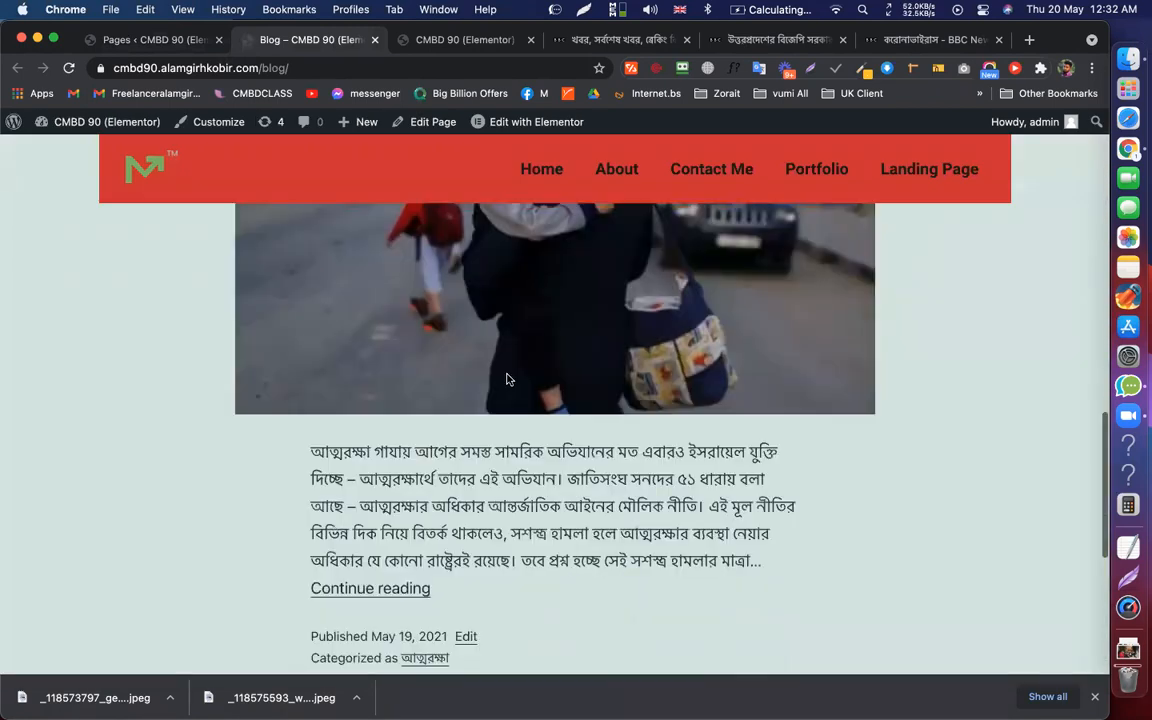
pyautogui.scroll(1, 508, 381)
pyautogui.scroll(5, 508, 381)
pyautogui.scroll(-3, 504, 380)
pyautogui.scroll(10, 481, 412)
pyautogui.scroll(3, 547, 315)
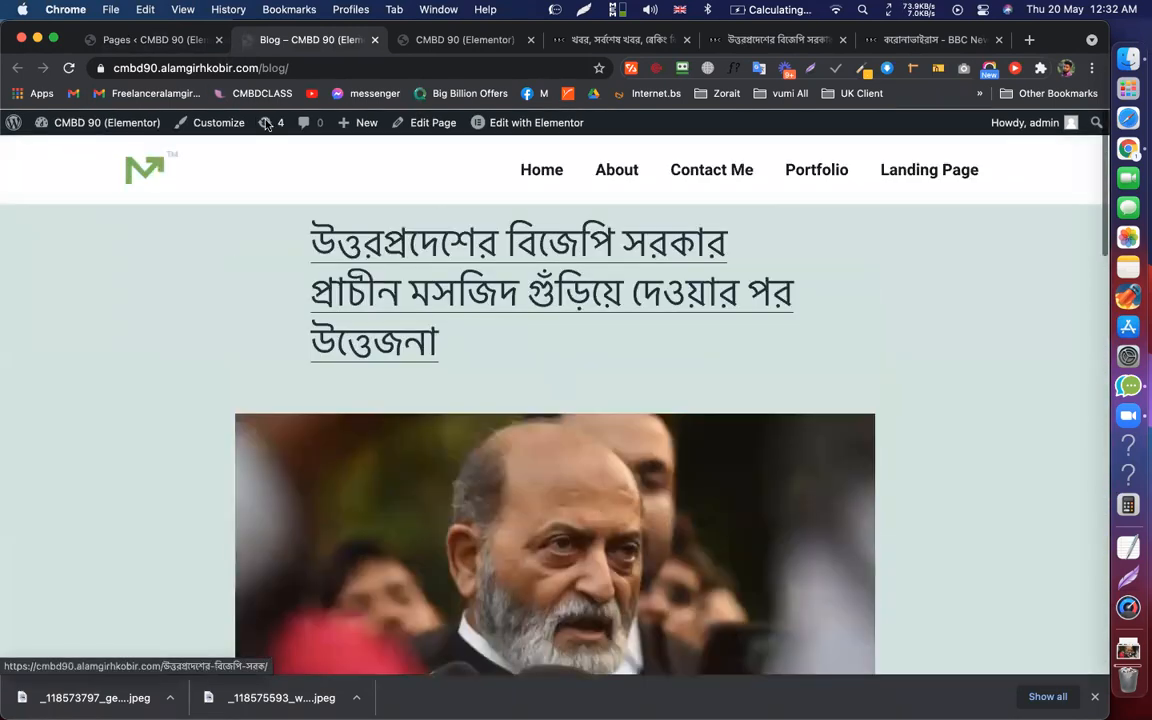
pyautogui.click(155, 40)
# Go to the Elementor Theme Builder and view the Archive templates
pyautogui.moveTo(133, 446)
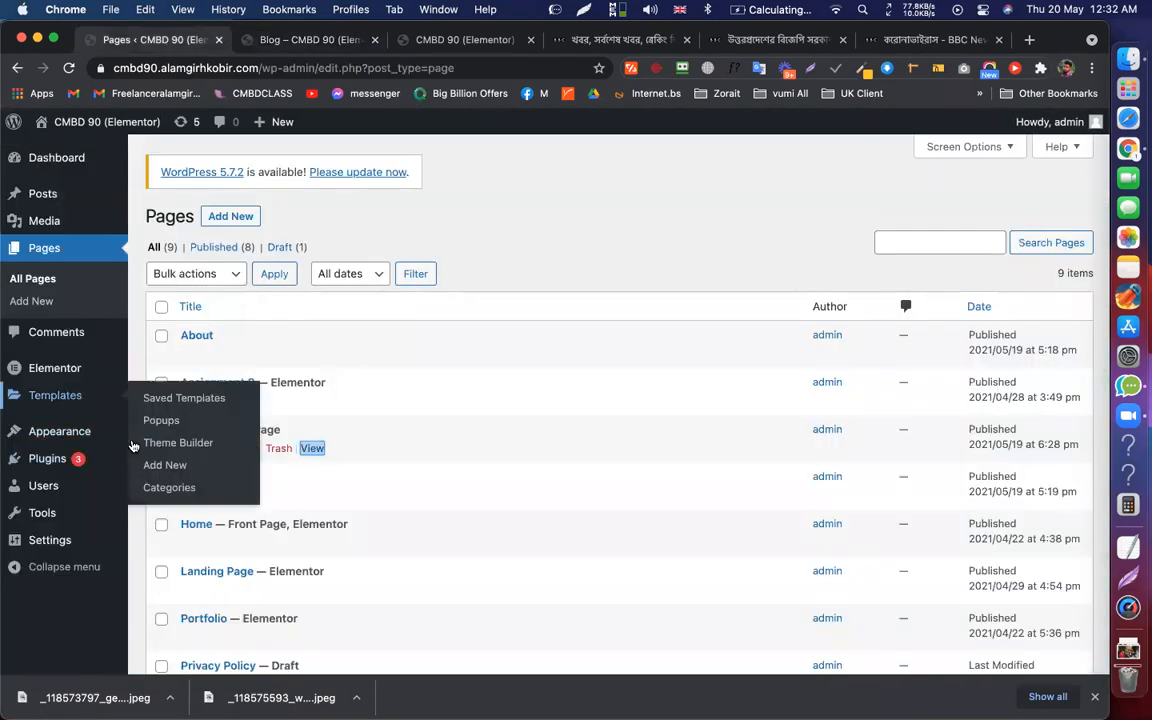
pyautogui.click(195, 442)
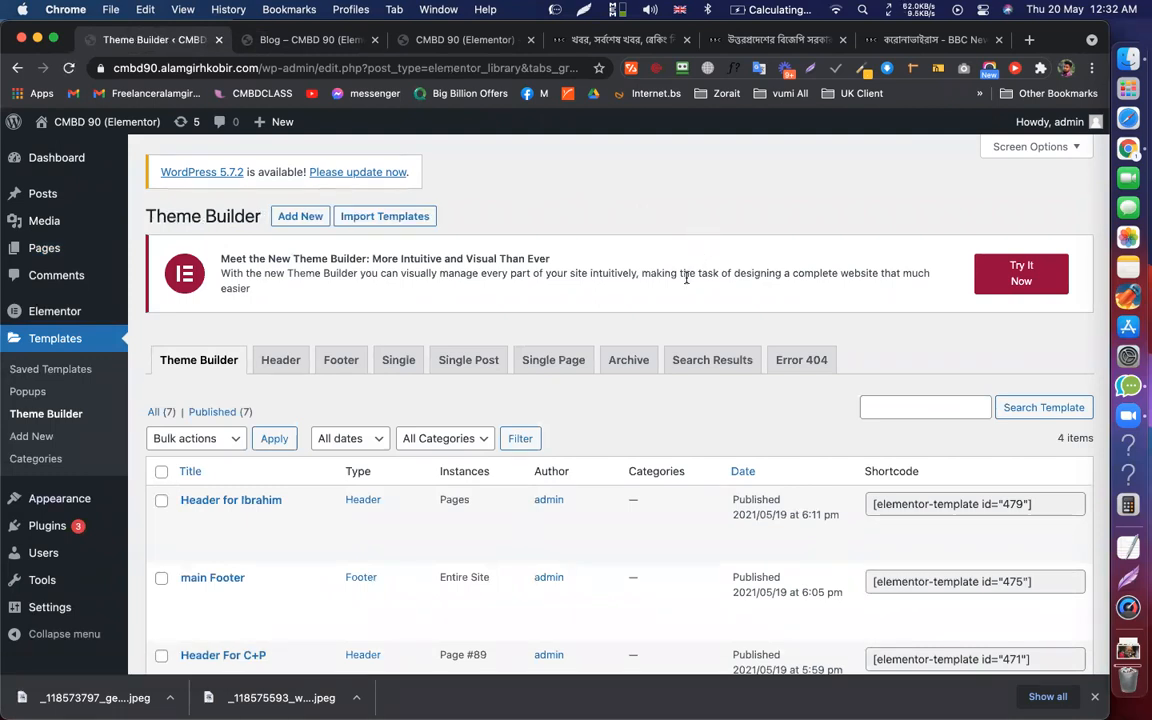
pyautogui.click(620, 368)
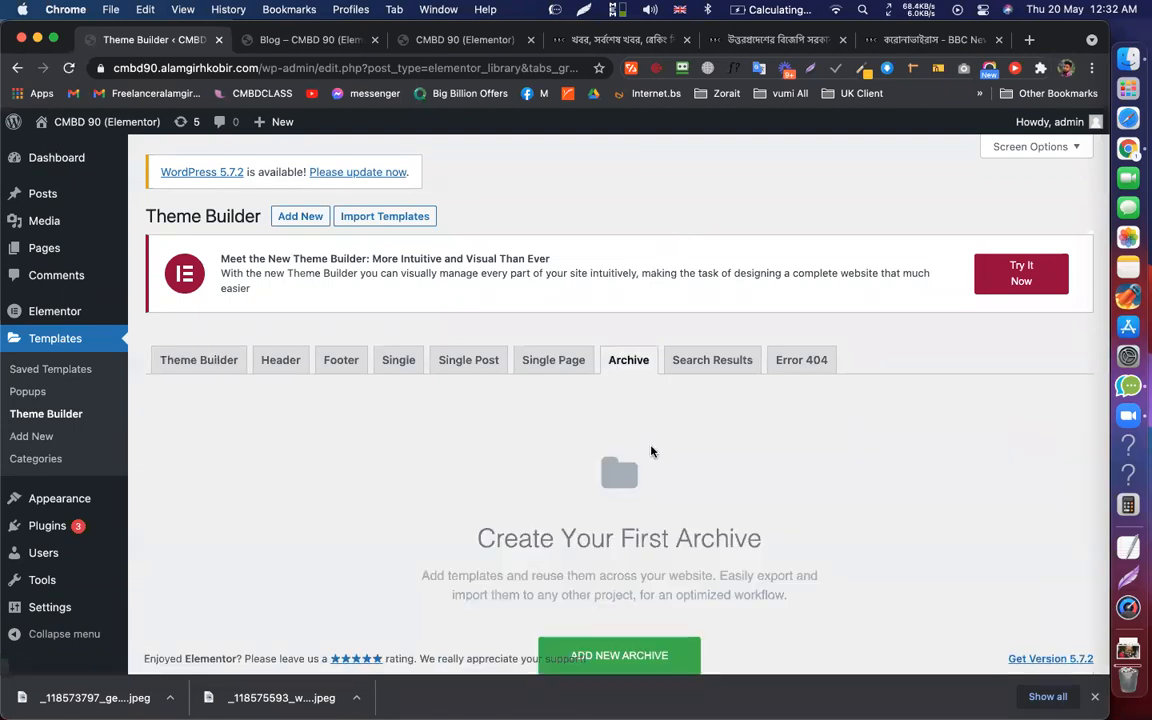
pyautogui.scroll(-2, 640, 500)
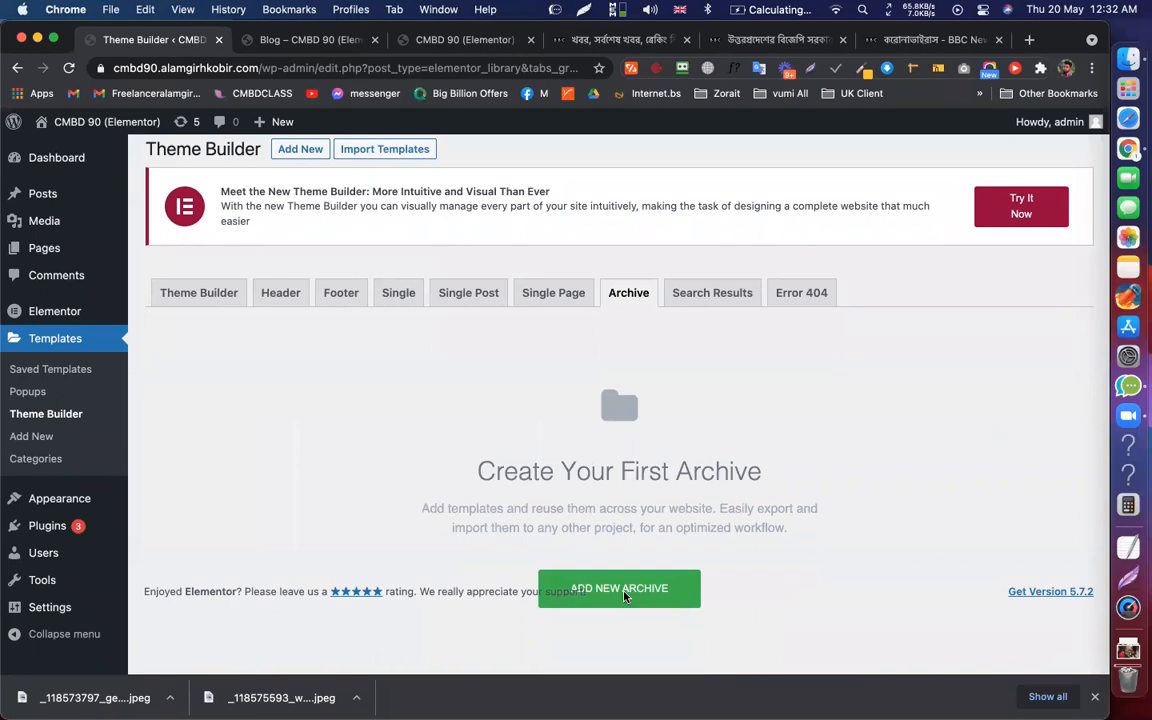
pyautogui.rightClick(630, 474)
pyautogui.click(712, 427)
pyautogui.click(715, 427)
pyautogui.scroll(2, 520, 382)
# Add a new Archive template named 'blog page' and create it
pyautogui.click(288, 217)
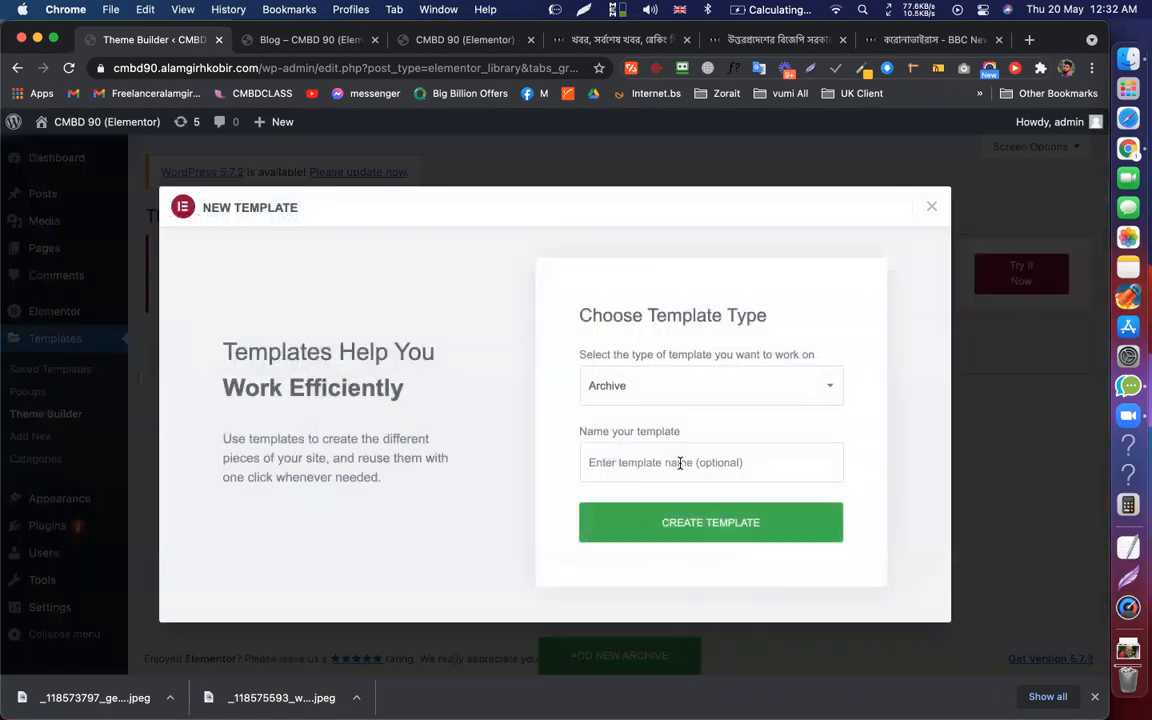
pyautogui.click(680, 463)
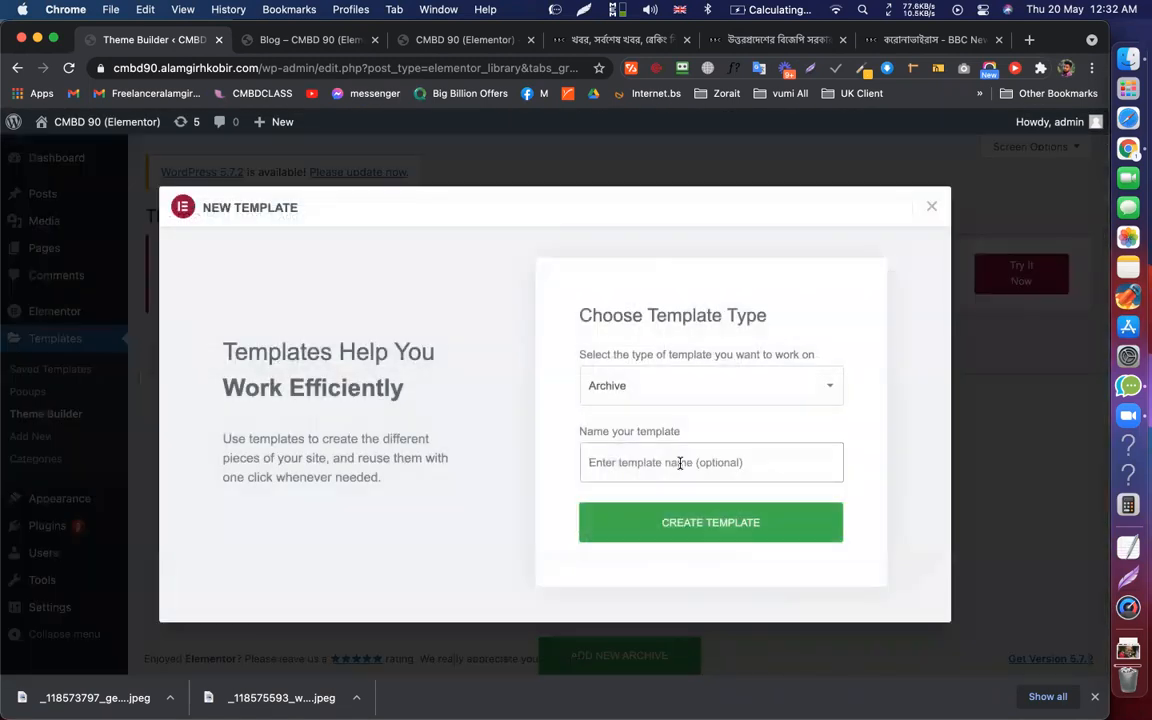
pyautogui.write('blog')
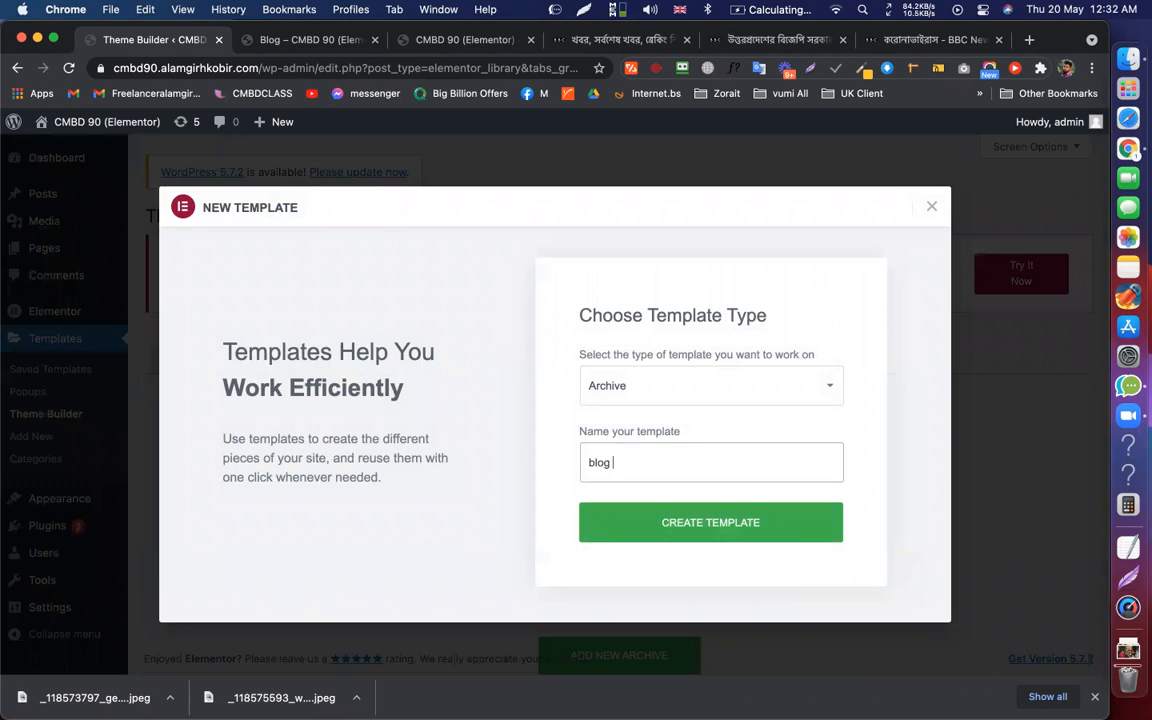
pyautogui.write(' page')
pyautogui.click(683, 523)
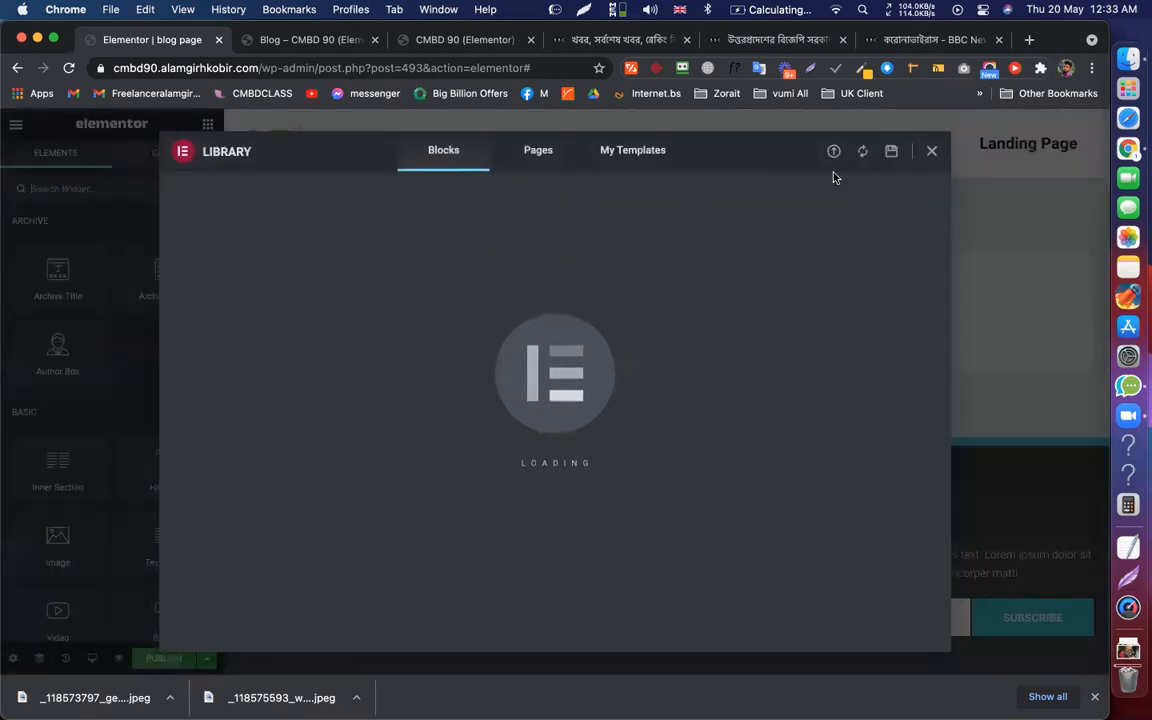
# Close the template Library, then drop an Archive Title into the section and delete it again
pyautogui.click(933, 151)
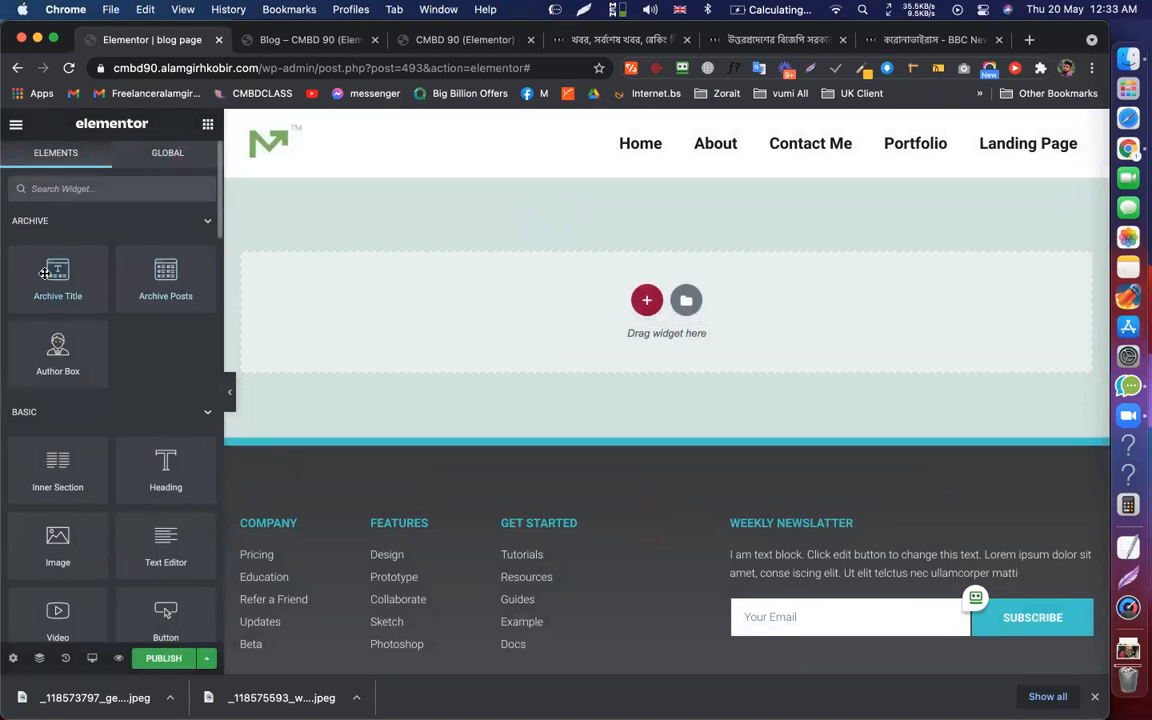
pyautogui.moveTo(45, 272); pyautogui.dragTo(350, 298)
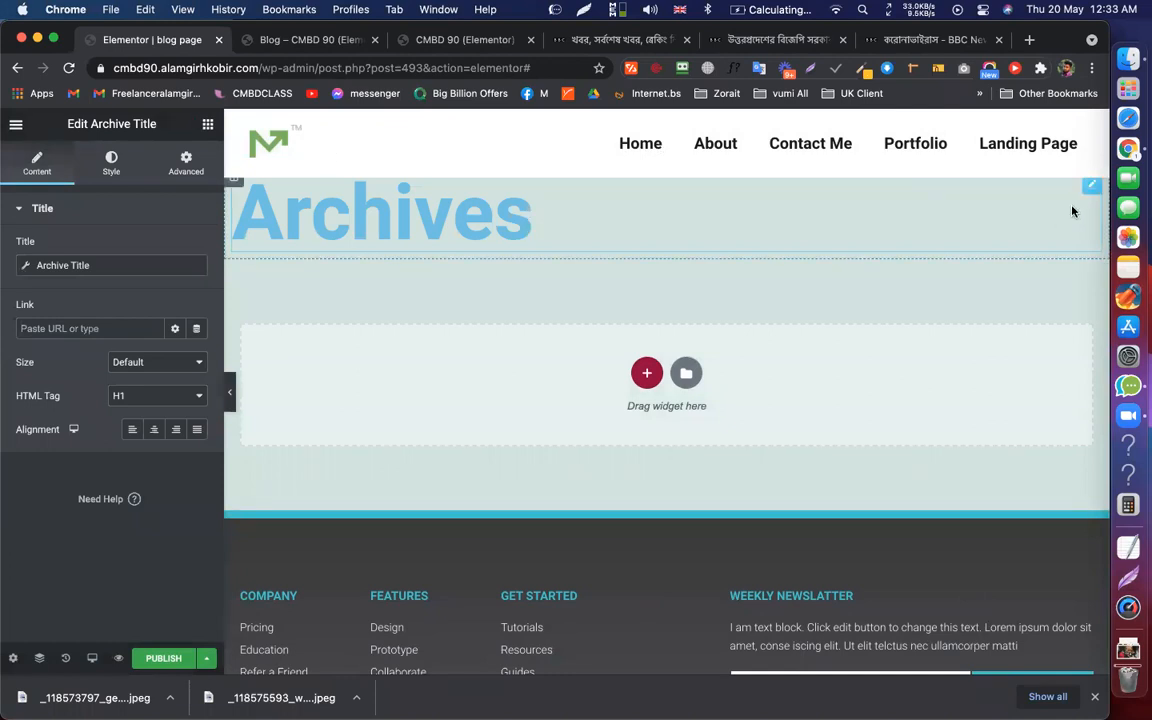
pyautogui.press('Delete')
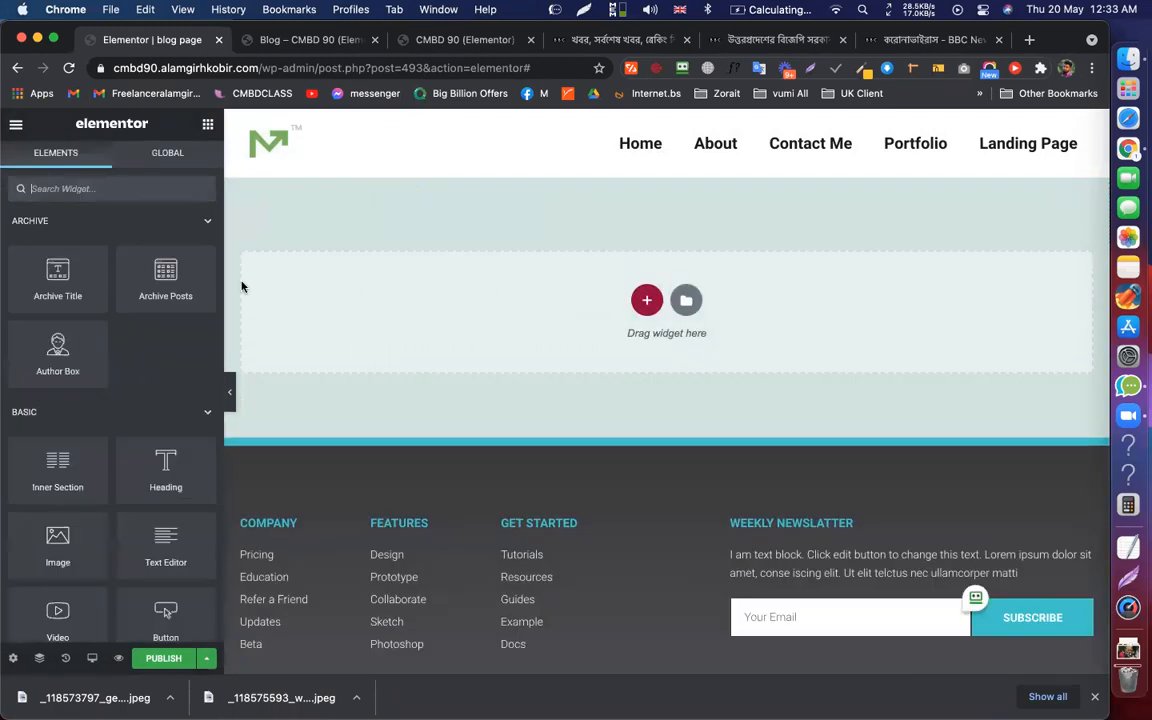
# Inspect the existing Archive Posts grid, then delete that Archive Posts widget
pyautogui.moveTo(184, 281); pyautogui.dragTo(614, 290)
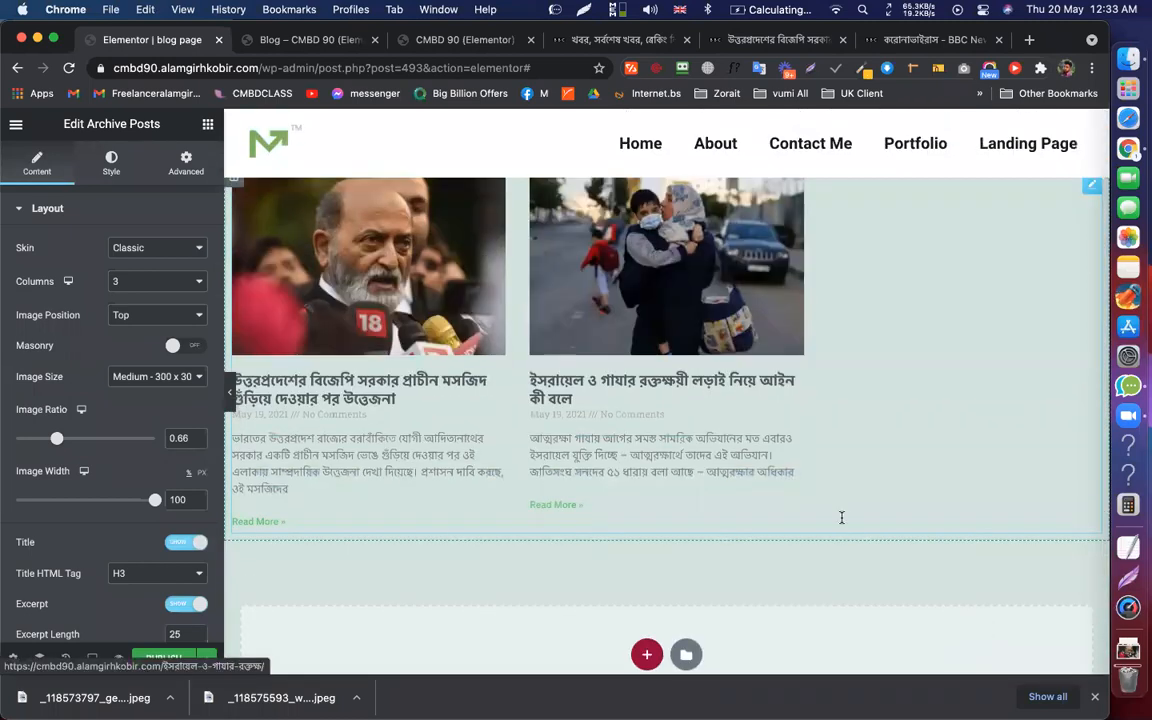
pyautogui.scroll(-5, 760, 520)
pyautogui.scroll(5, 740, 452)
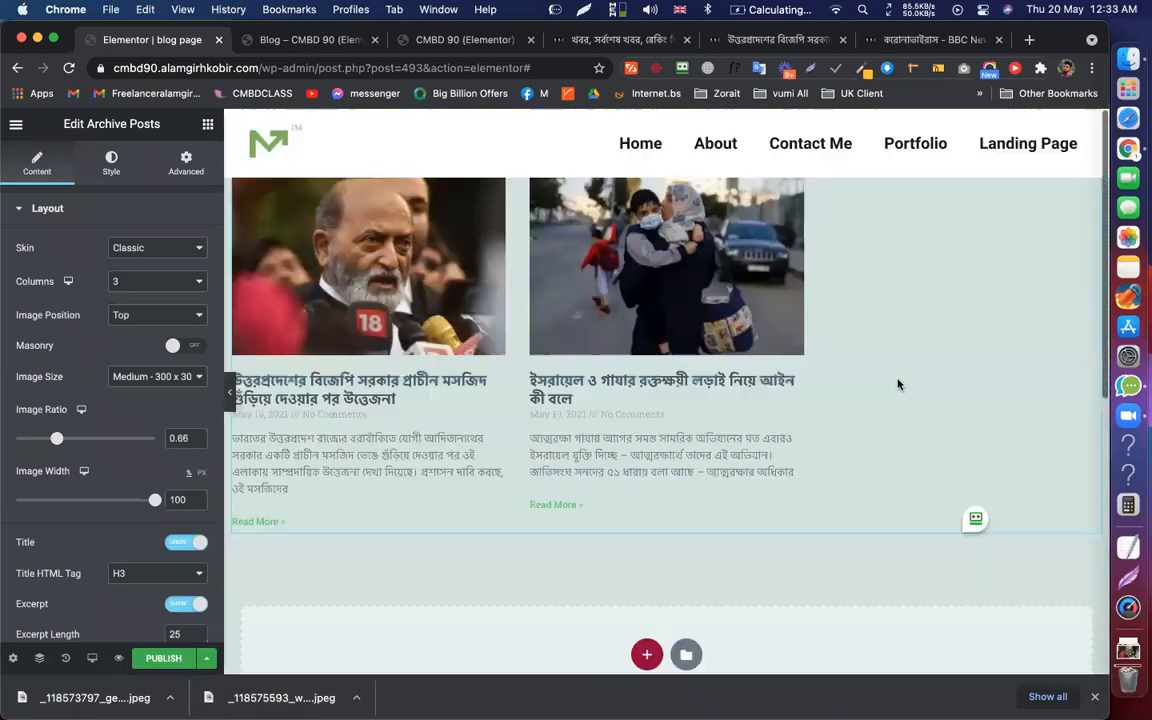
pyautogui.rightClick(902, 283)
pyautogui.click(790, 318)
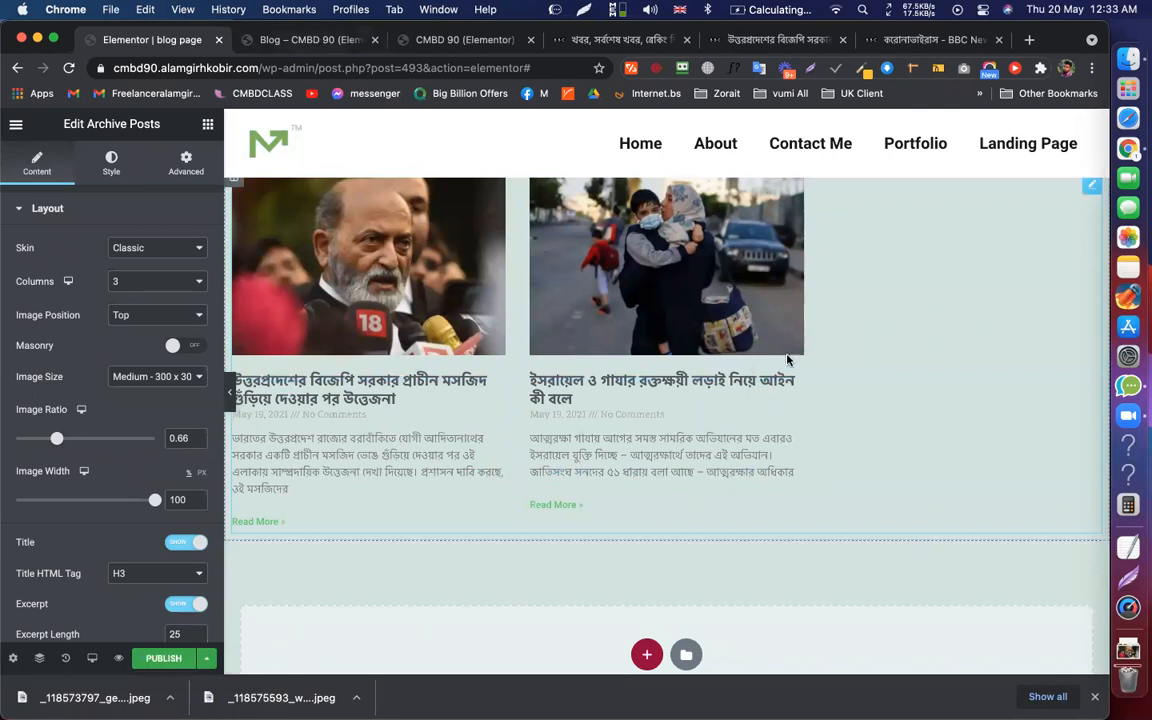
pyautogui.scroll(-5, 845, 356)
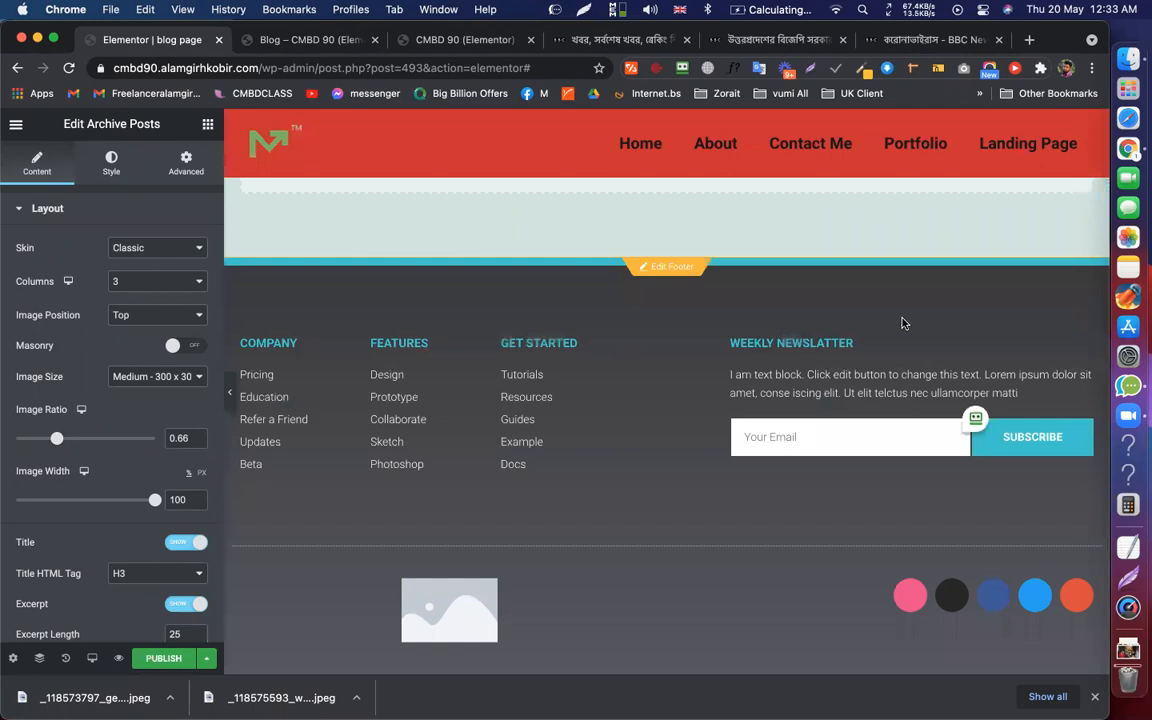
pyautogui.scroll(5, 889, 332)
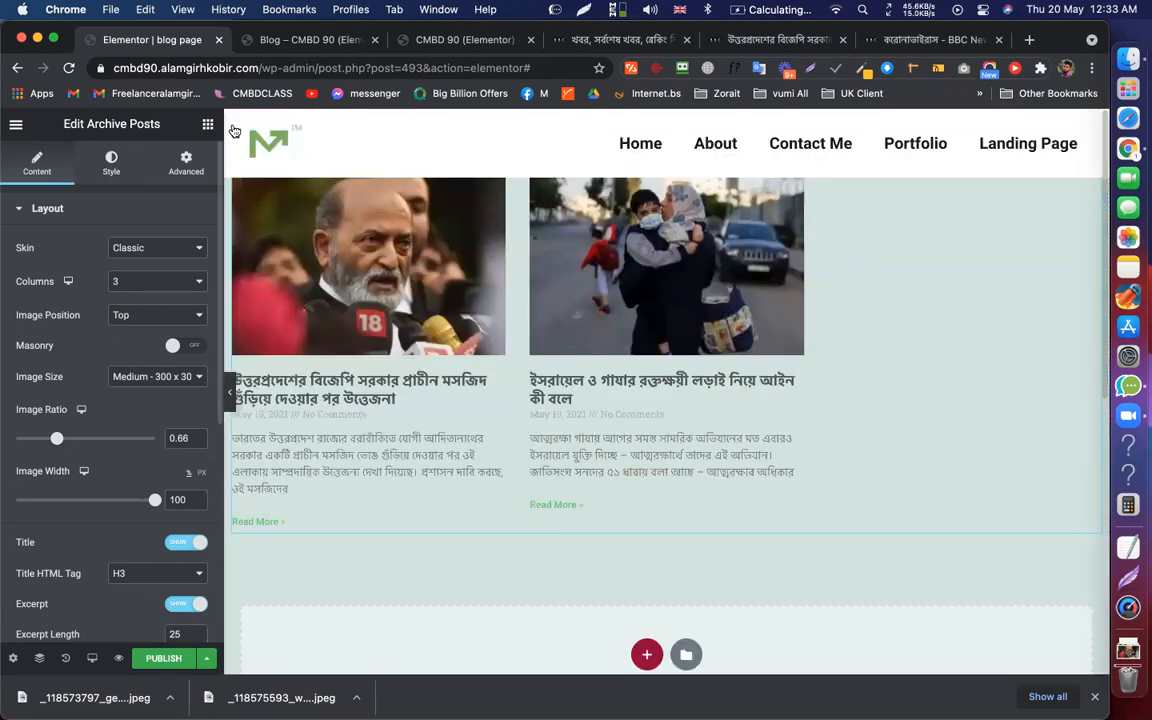
pyautogui.click(98, 188)
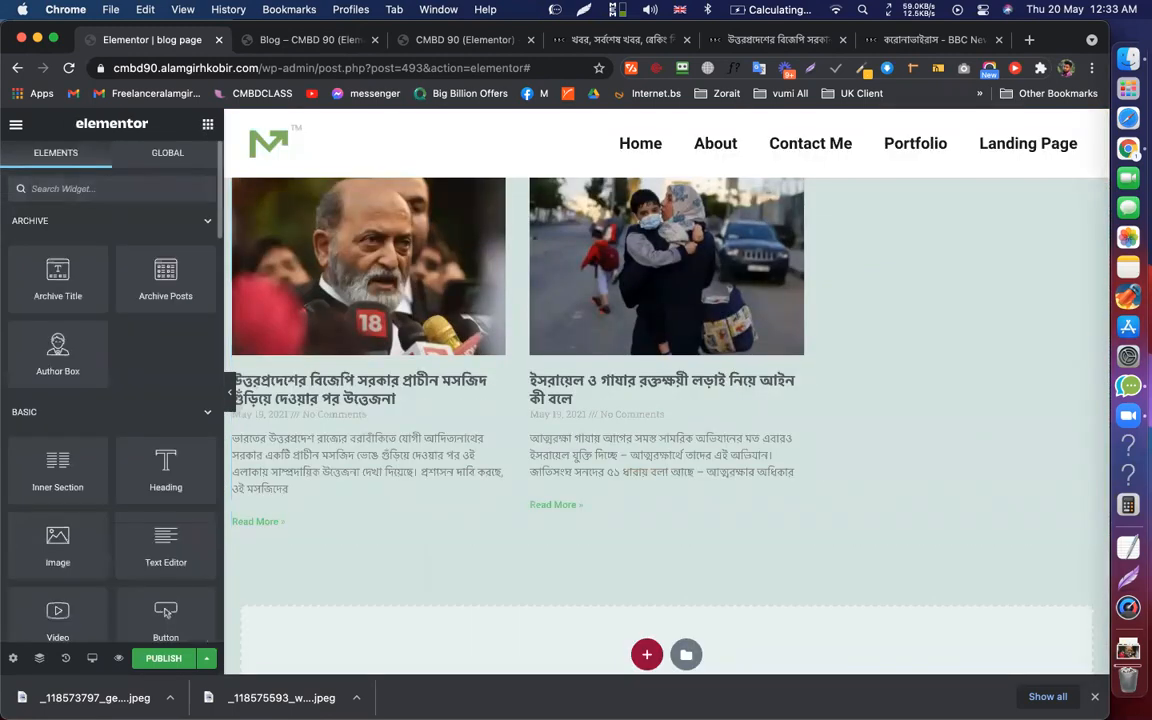
pyautogui.write('blo')
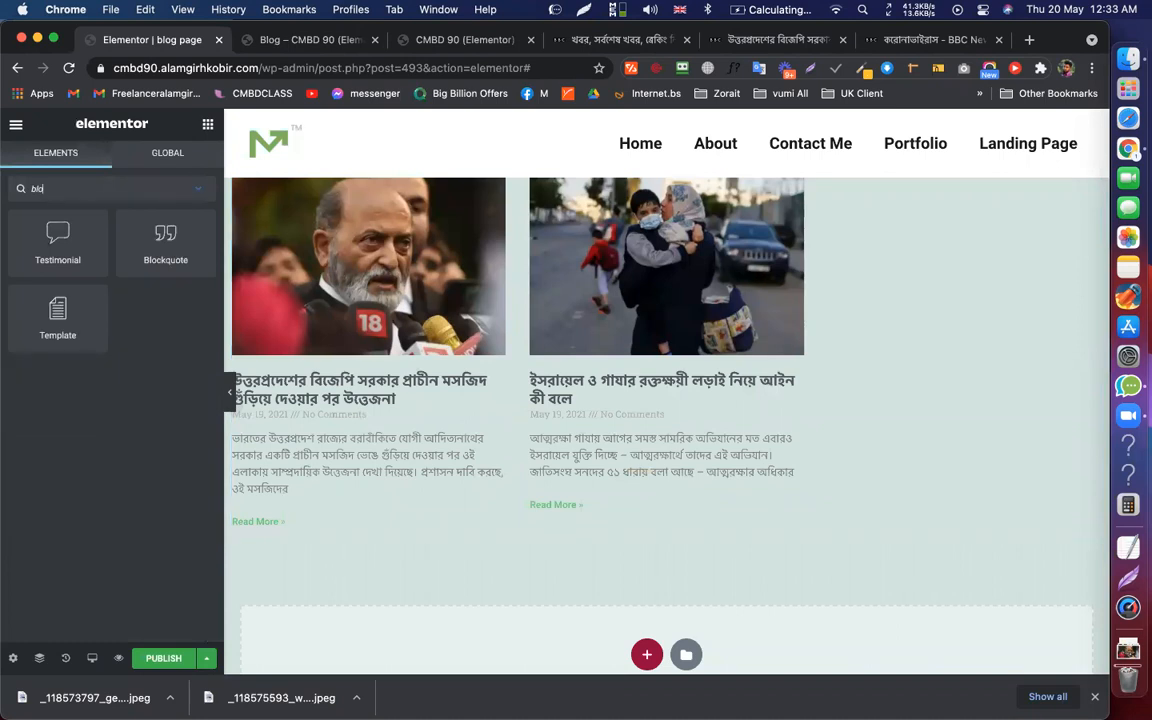
pyautogui.write('g')
pyautogui.press('BackSpace')
pyautogui.press('BackSpace')
pyautogui.press('BackSpace')
pyautogui.press('BackSpace')
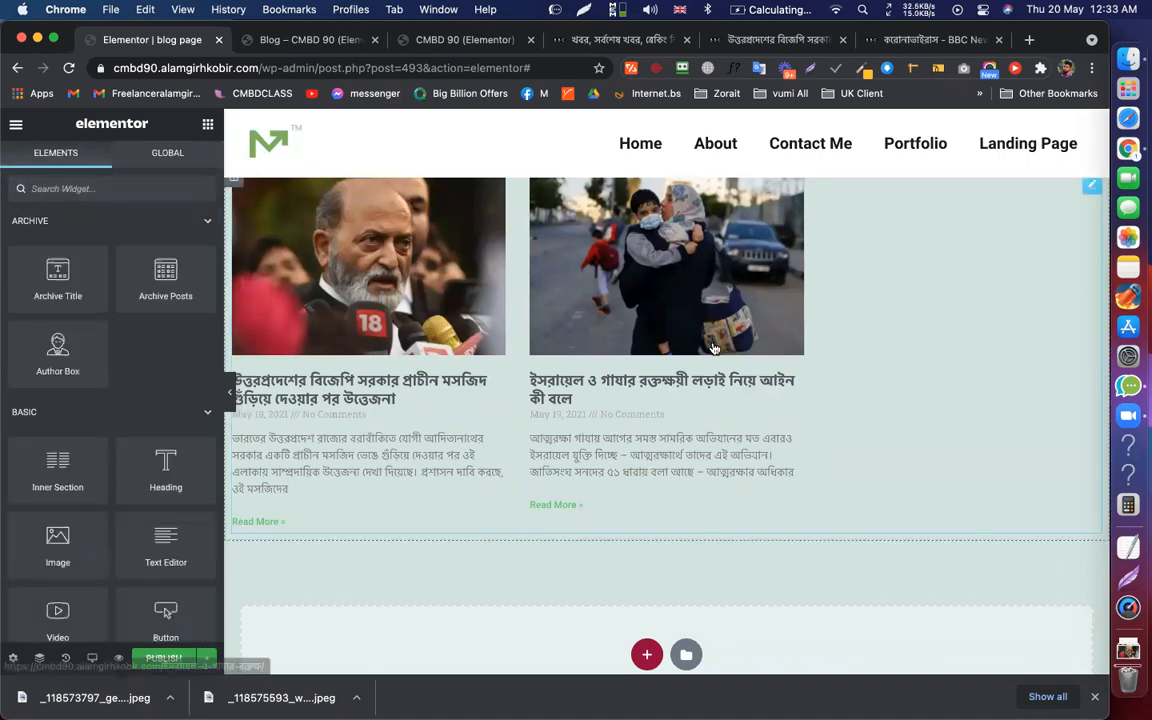
pyautogui.click(908, 350)
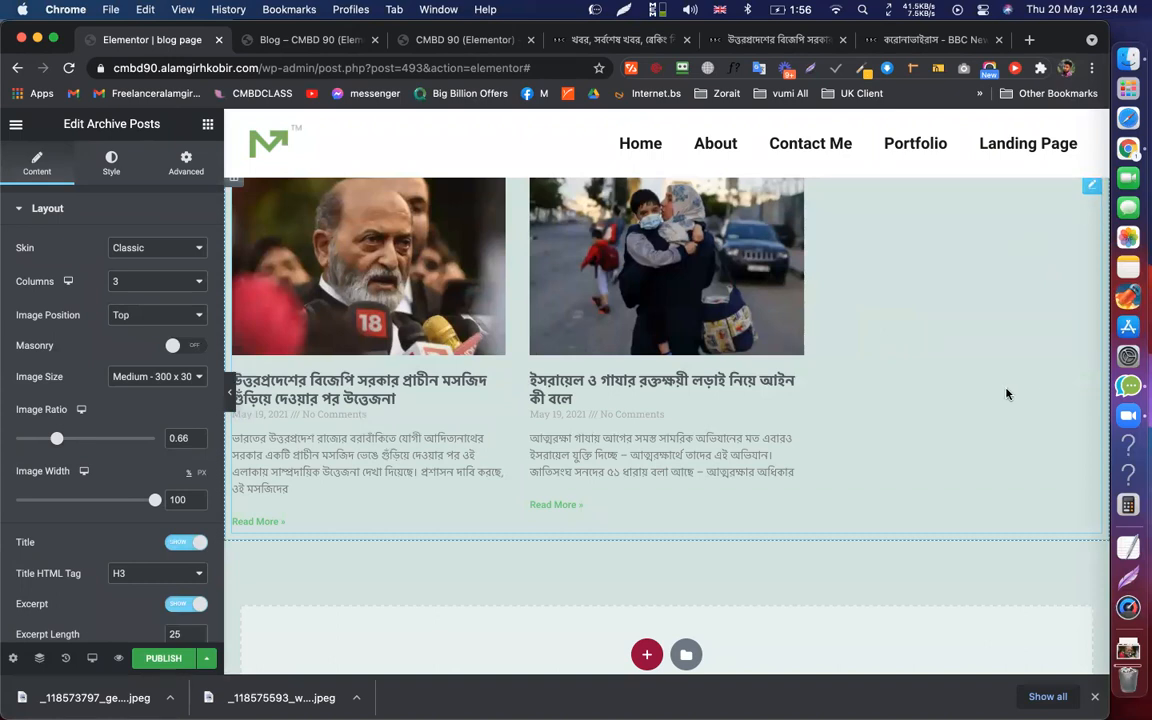
pyautogui.press('Delete')
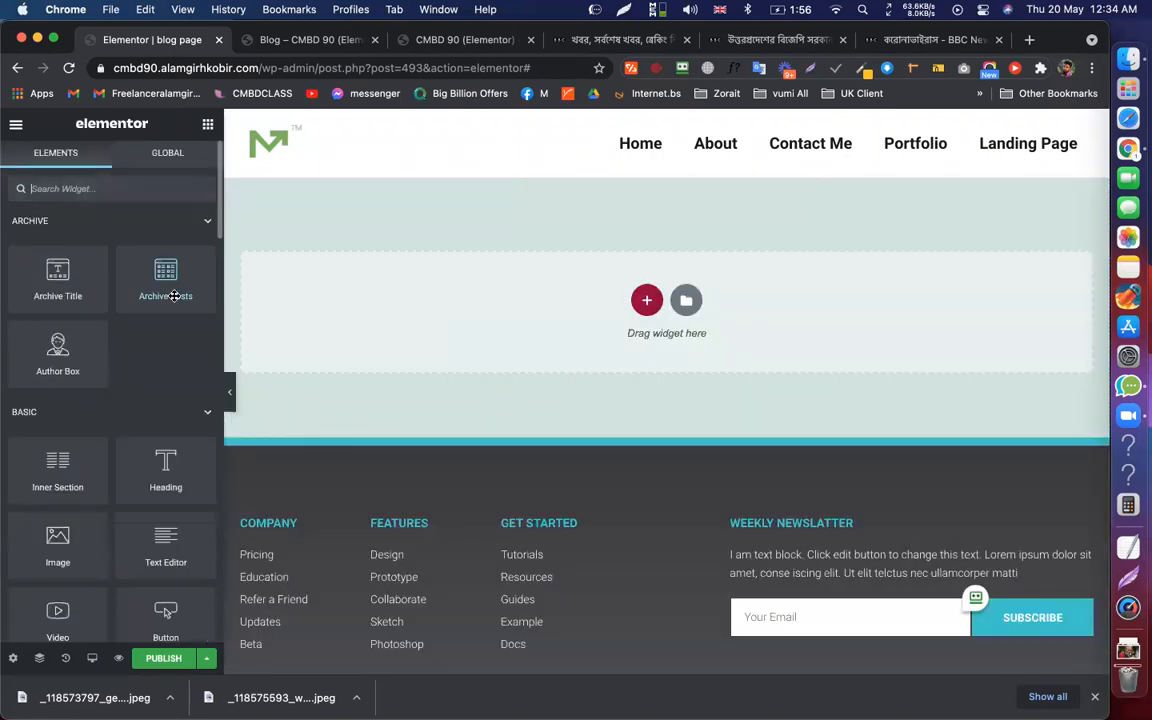
# Add a single-column section and drag an Archive Posts widget into it
pyautogui.click(647, 303)
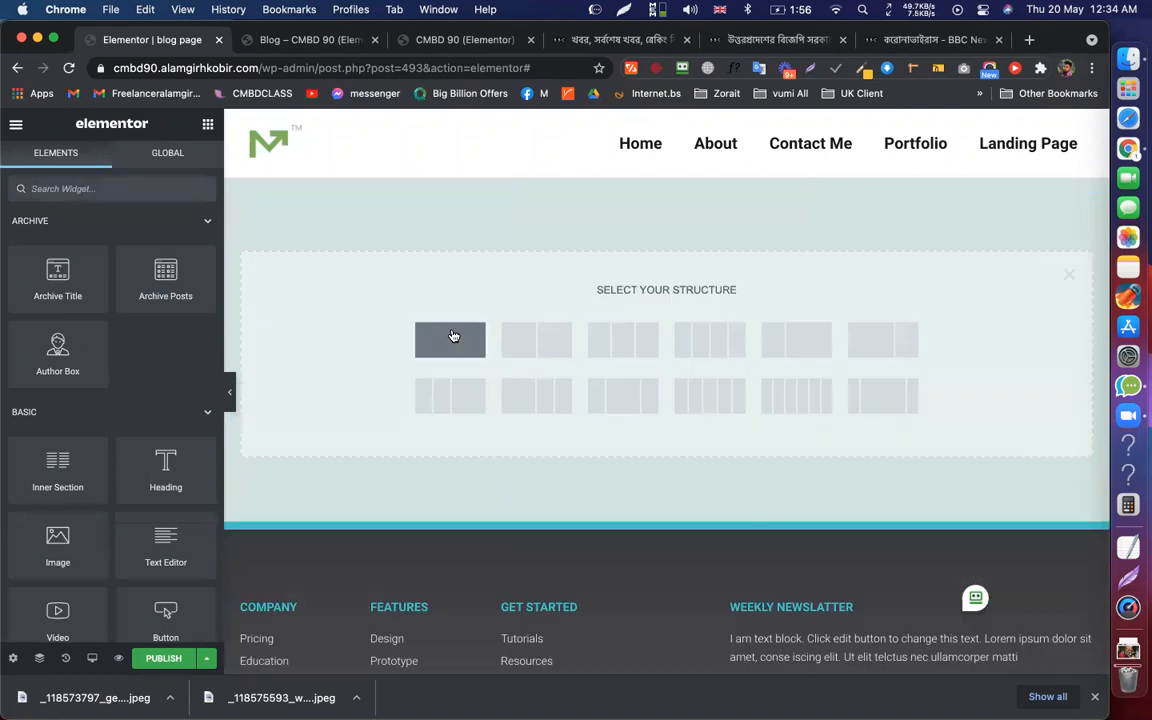
pyautogui.click(463, 330)
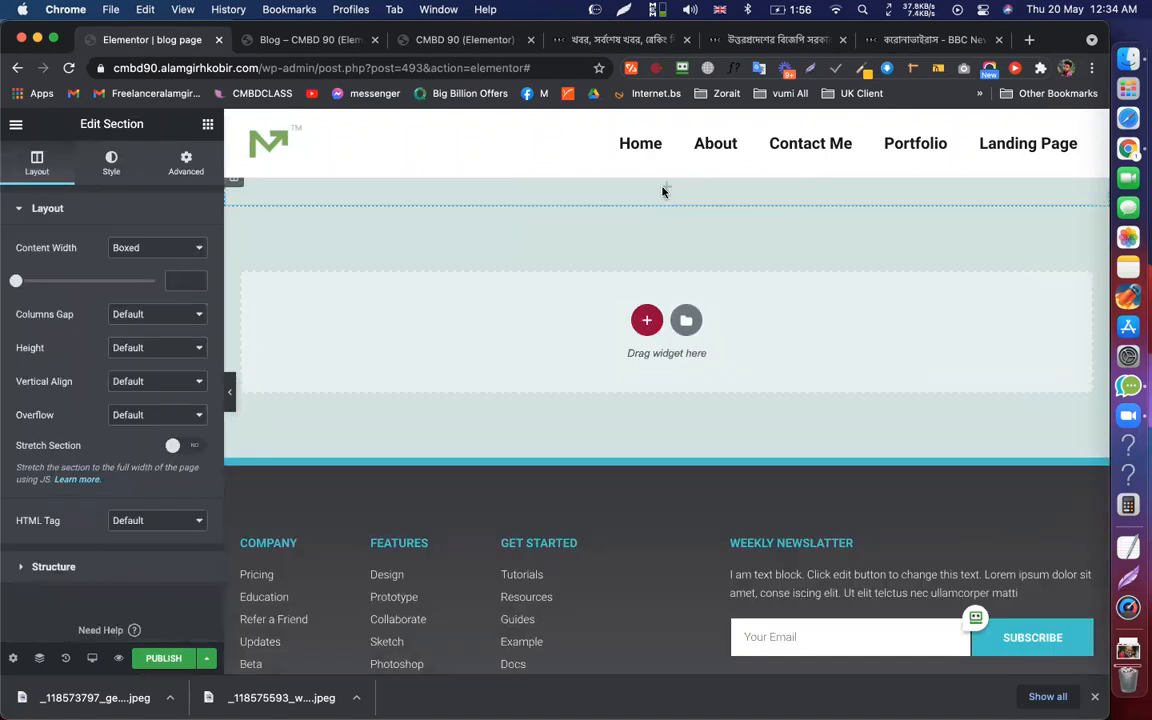
pyautogui.click(667, 187)
pyautogui.moveTo(172, 279); pyautogui.dragTo(665, 194)
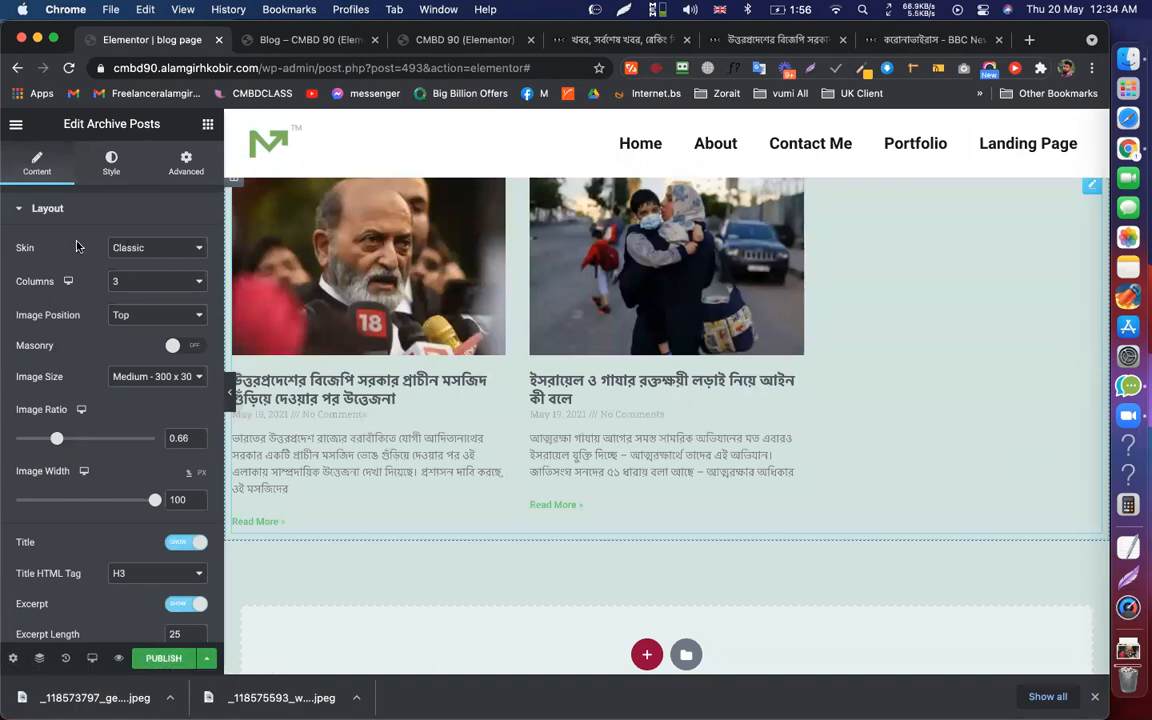
# Set the posts skin to Cards, after trying Full Content, and place an Archive Title above
pyautogui.click(175, 249)
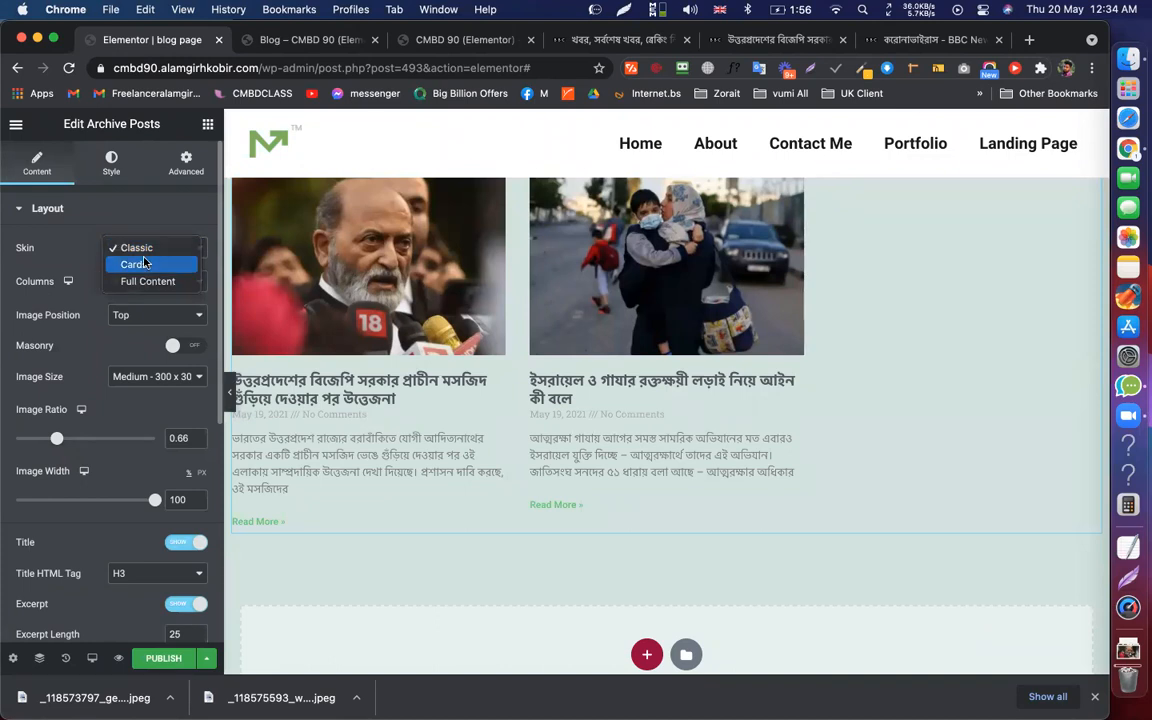
pyautogui.click(145, 264)
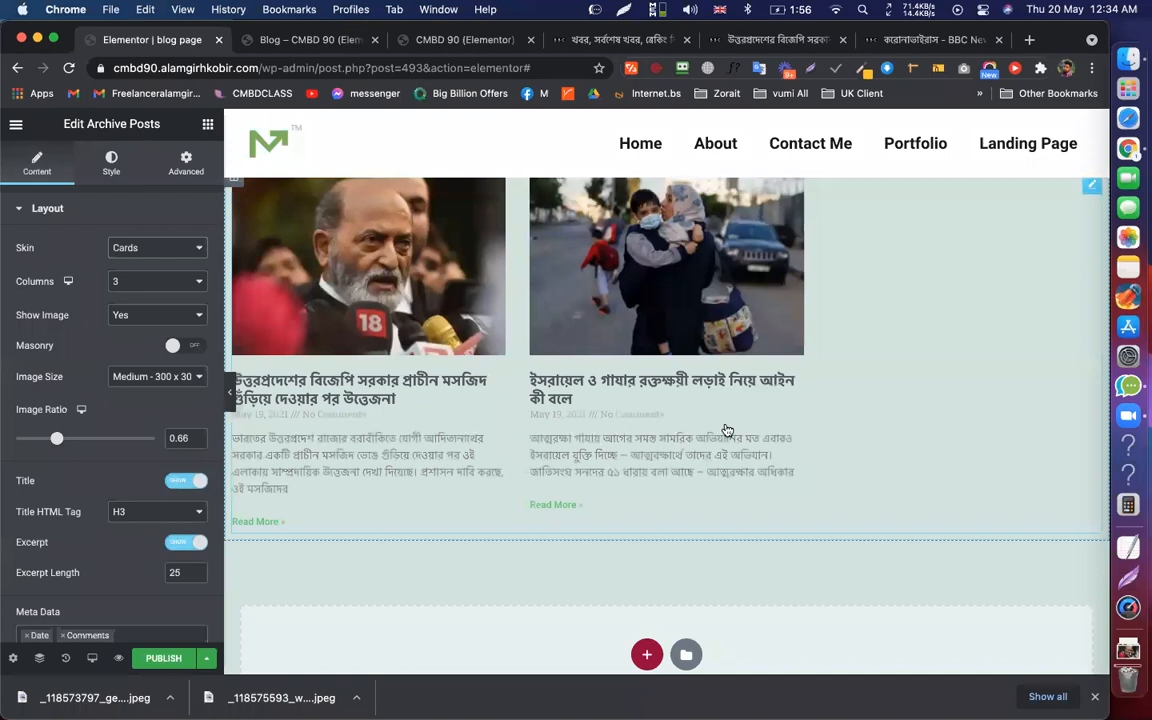
pyautogui.click(150, 247)
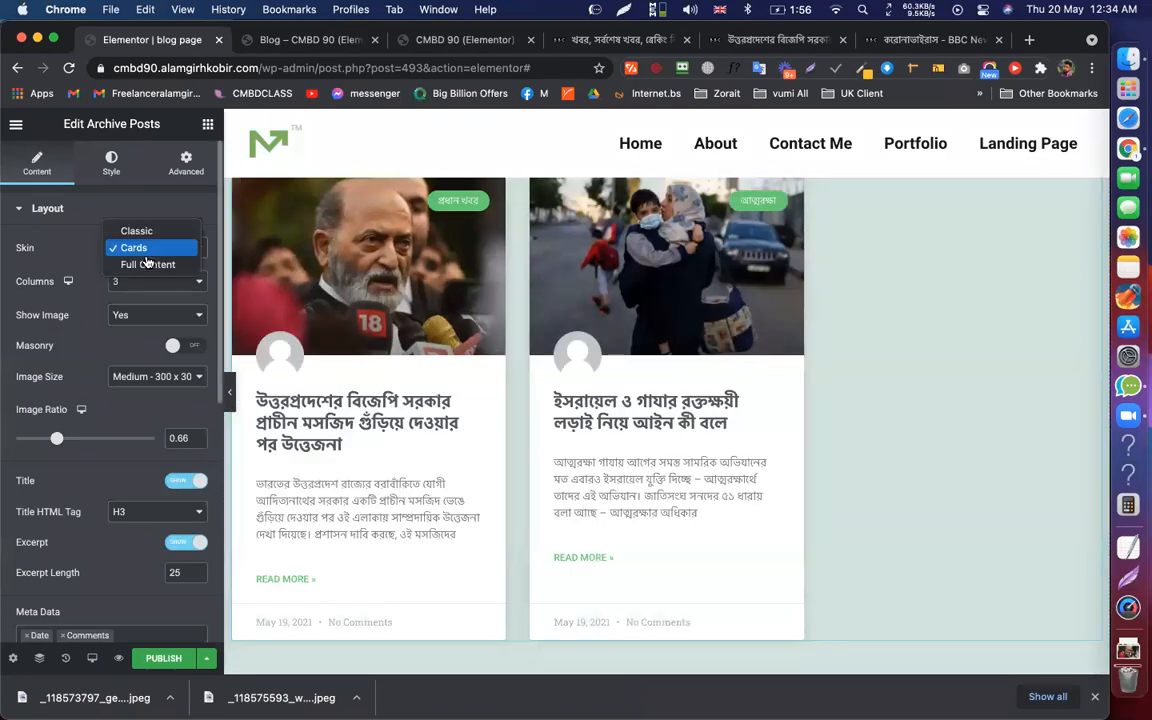
pyautogui.press('Return')
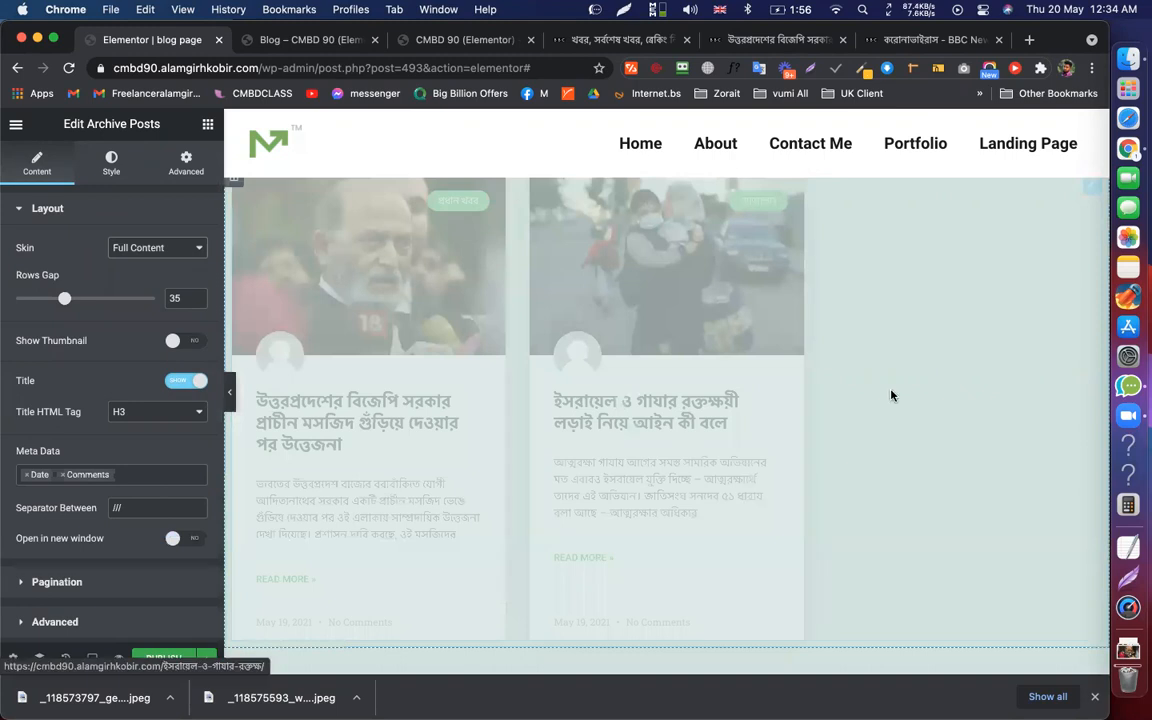
pyautogui.scroll(-15, 890, 392)
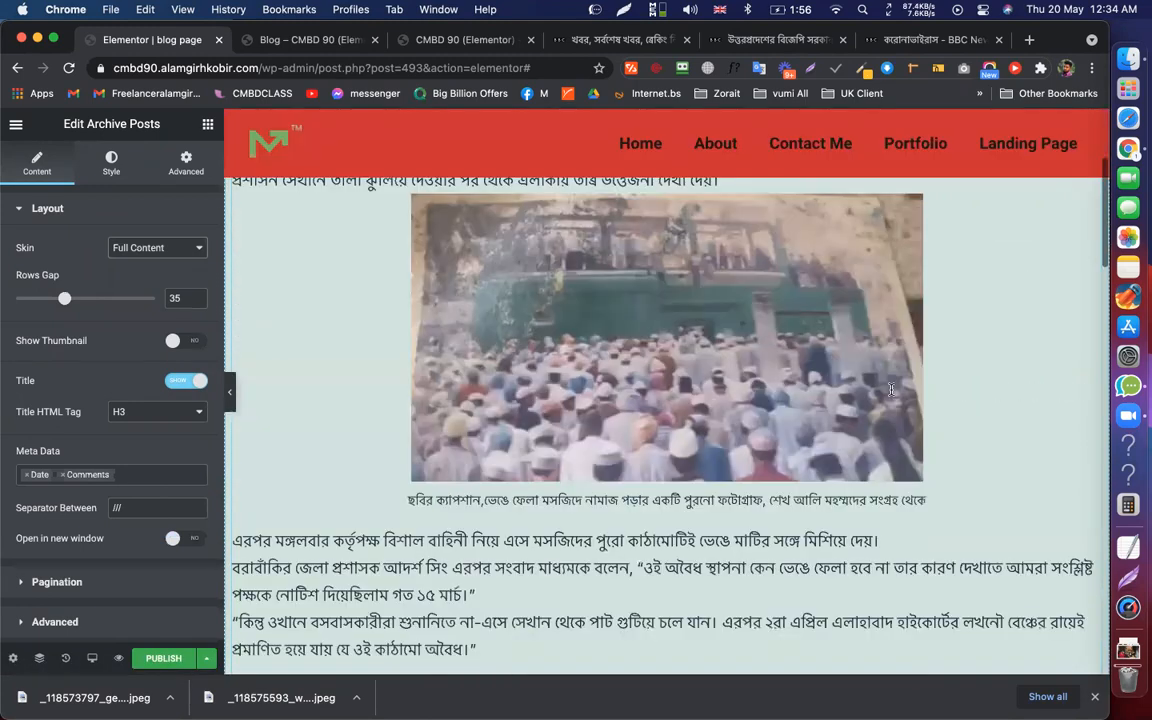
pyautogui.scroll(5, 870, 385)
pyautogui.scroll(5, 450, 220)
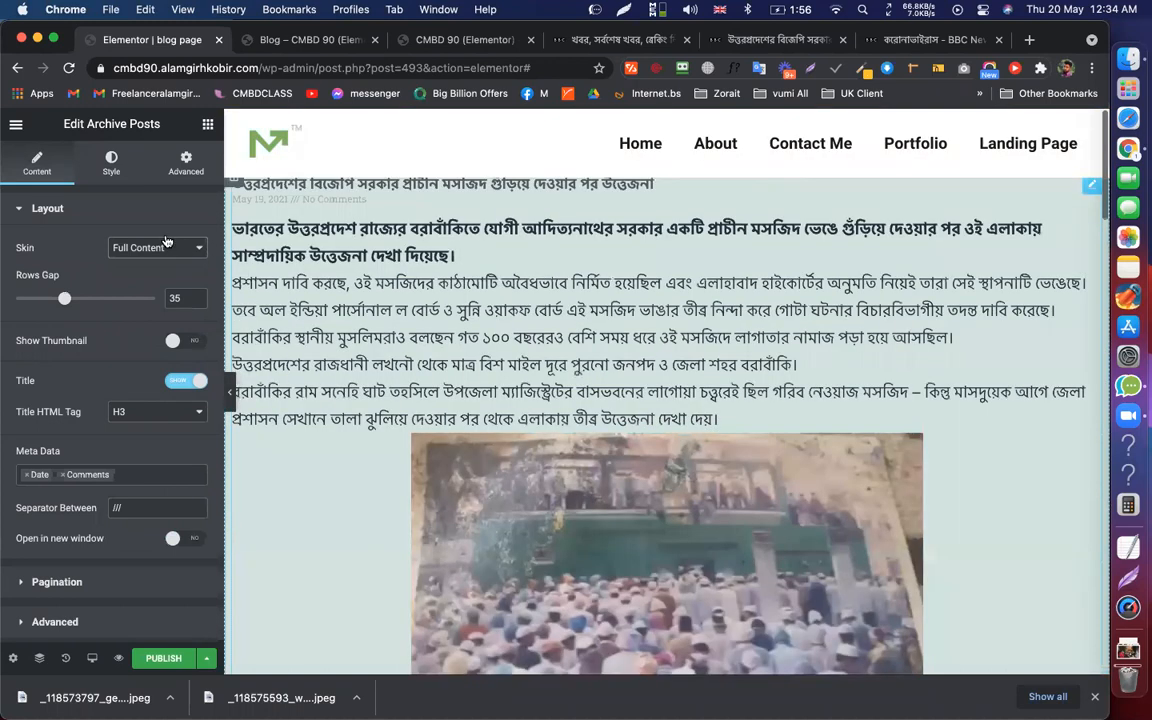
pyautogui.click(146, 245)
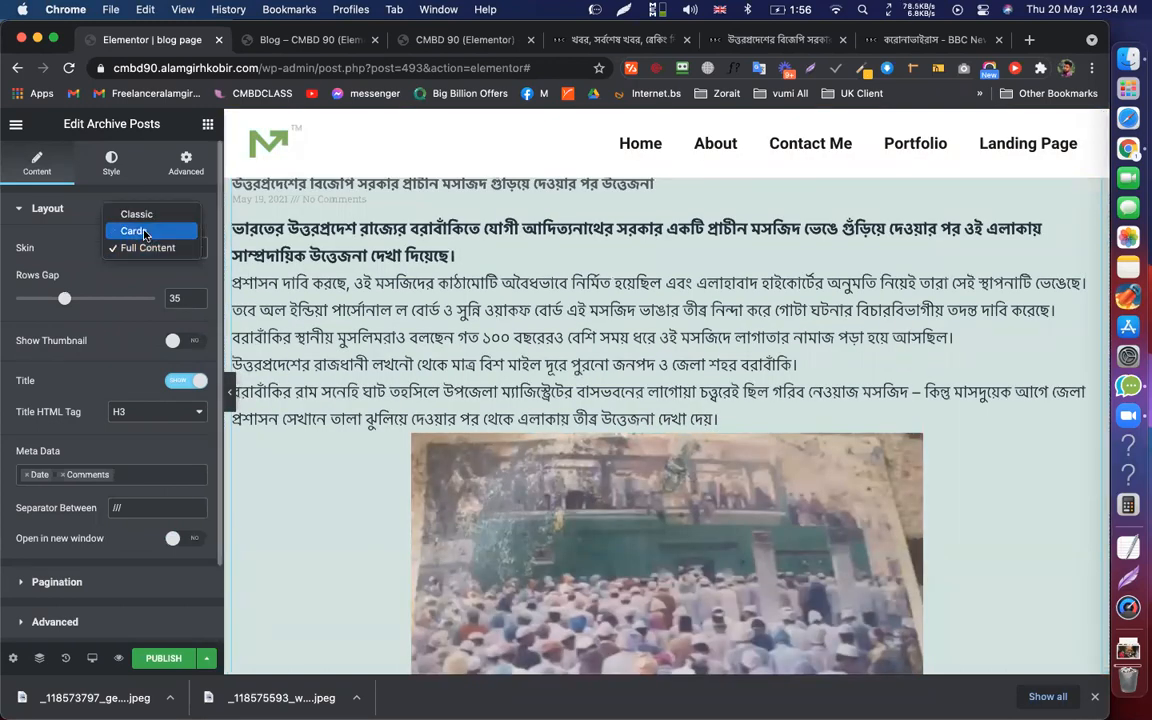
pyautogui.click(140, 231)
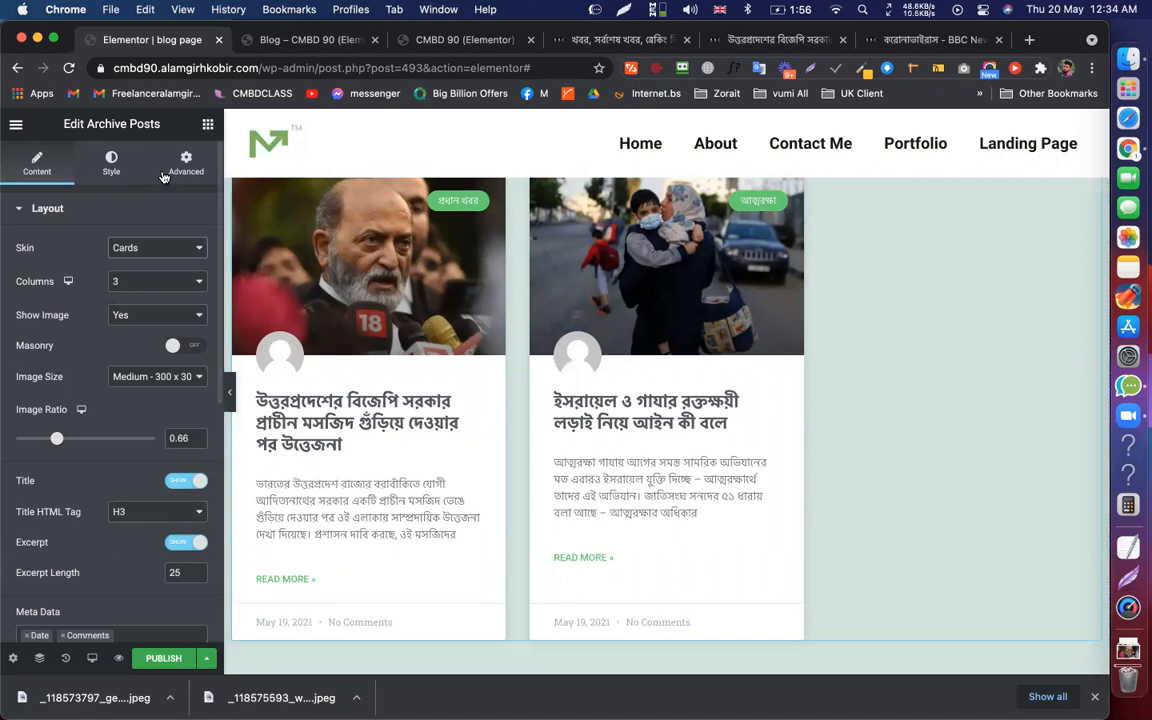
pyautogui.moveTo(57, 270); pyautogui.dragTo(532, 186)
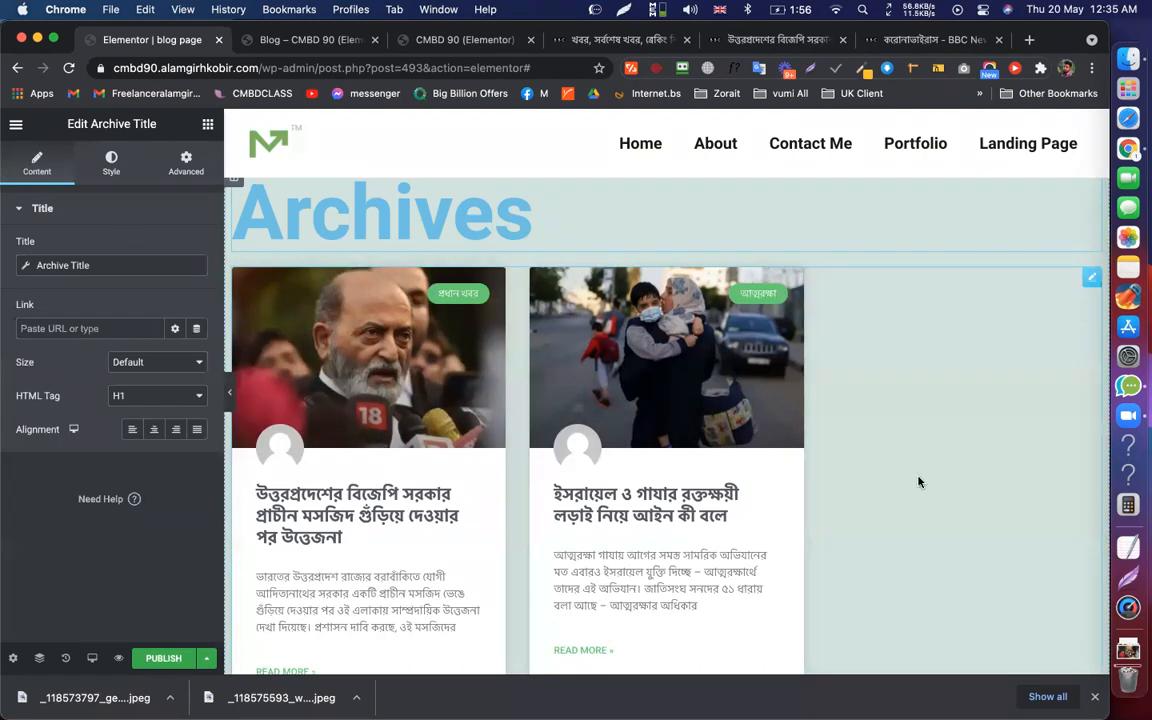
# Publish the archive template with an Include All Archives display condition
pyautogui.scroll(-5, 895, 406)
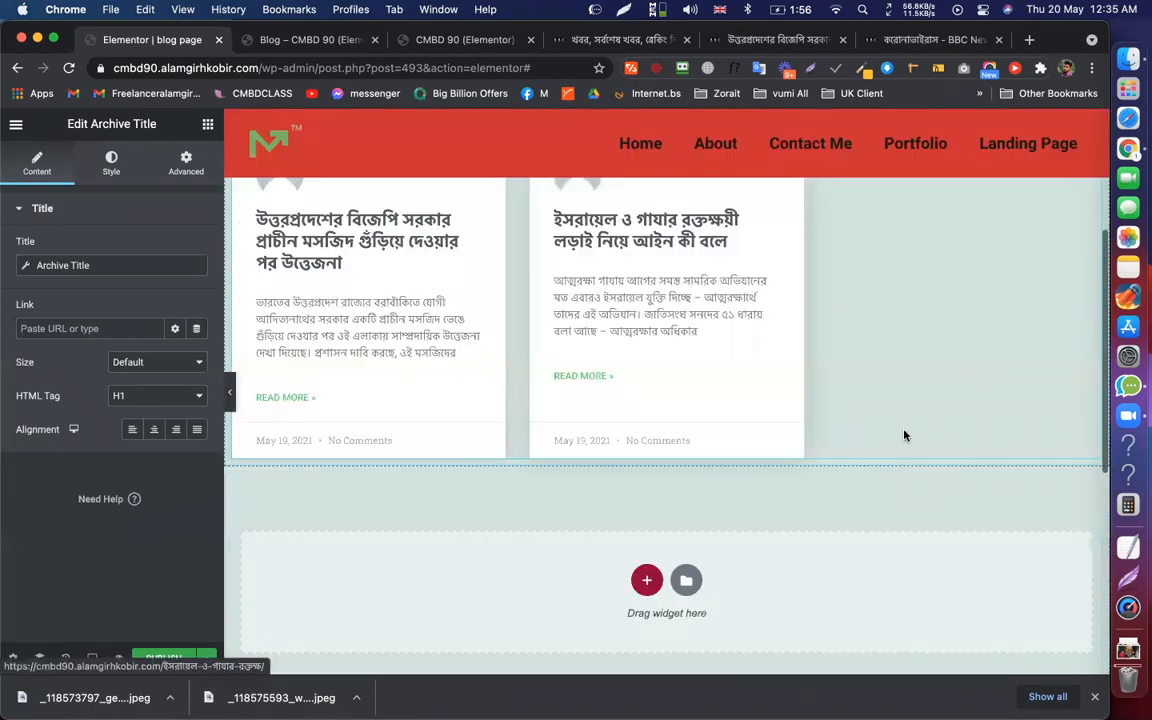
pyautogui.click(160, 658)
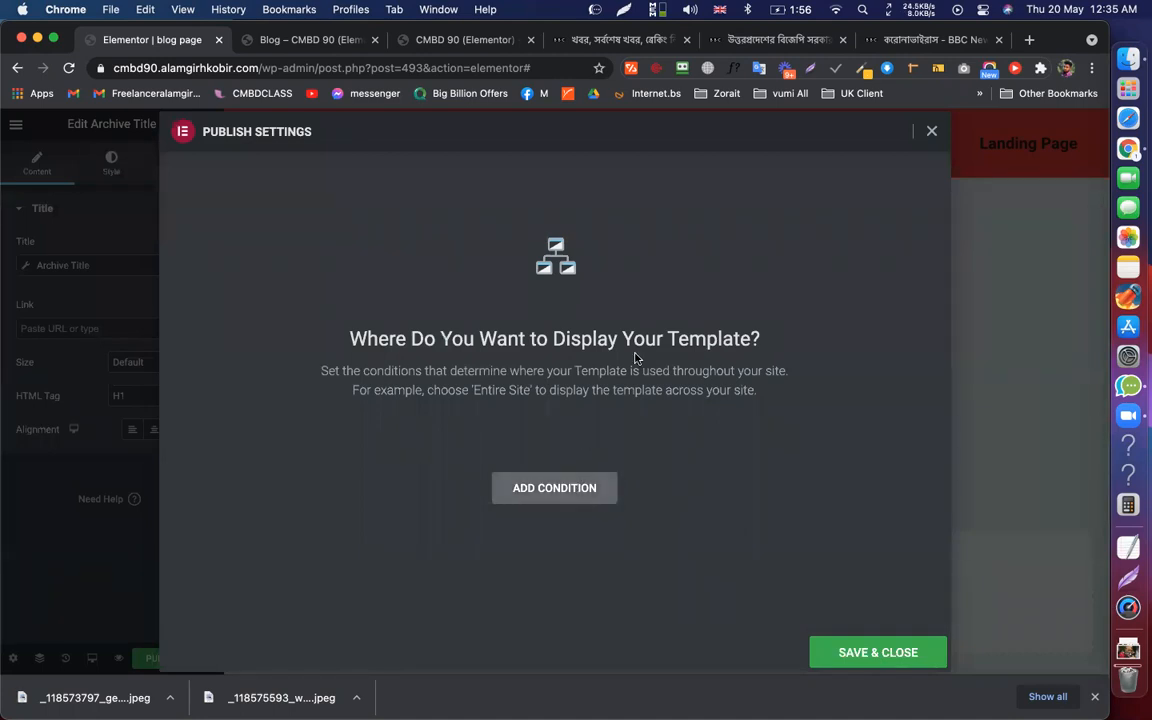
pyautogui.click(545, 489)
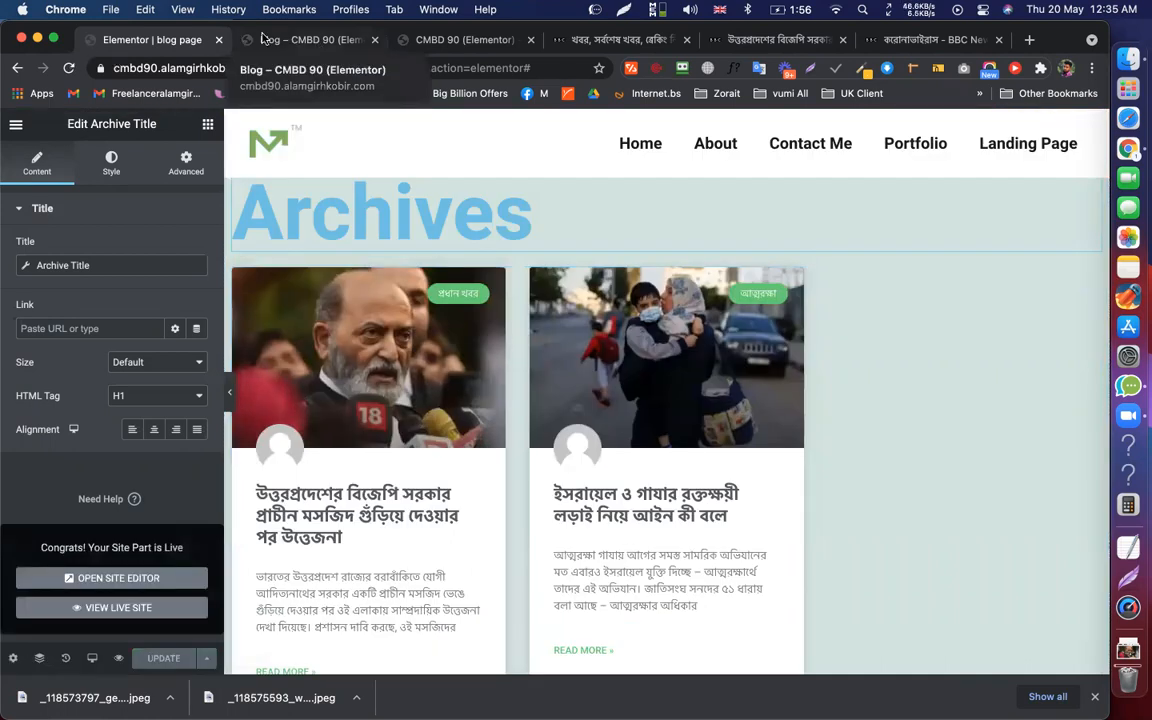
# Reload the live Blog page to check the current archive layout
pyautogui.click(290, 40)
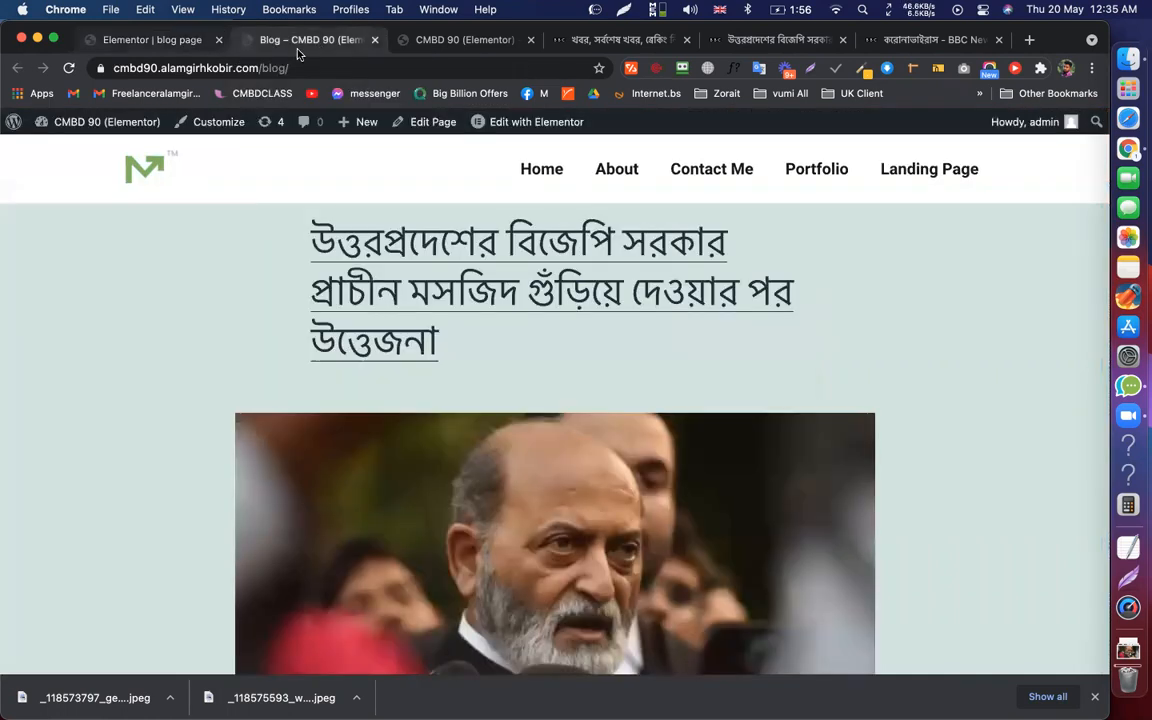
pyautogui.press('super+r')
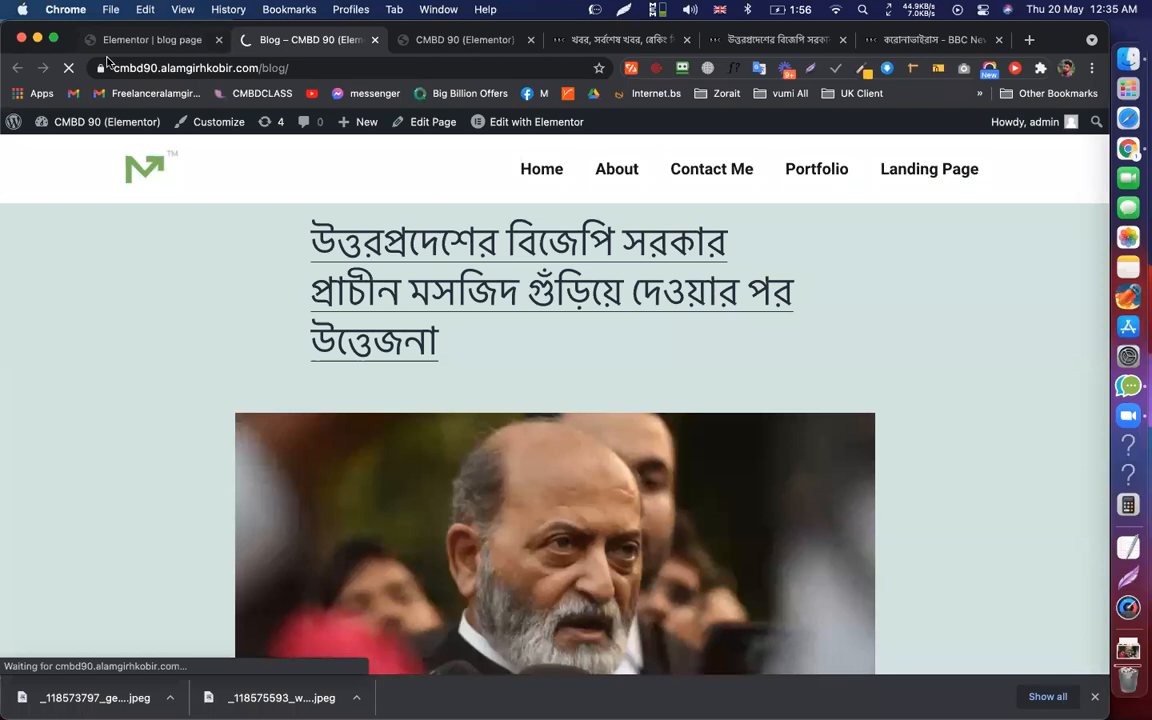
pyautogui.press('super+r')
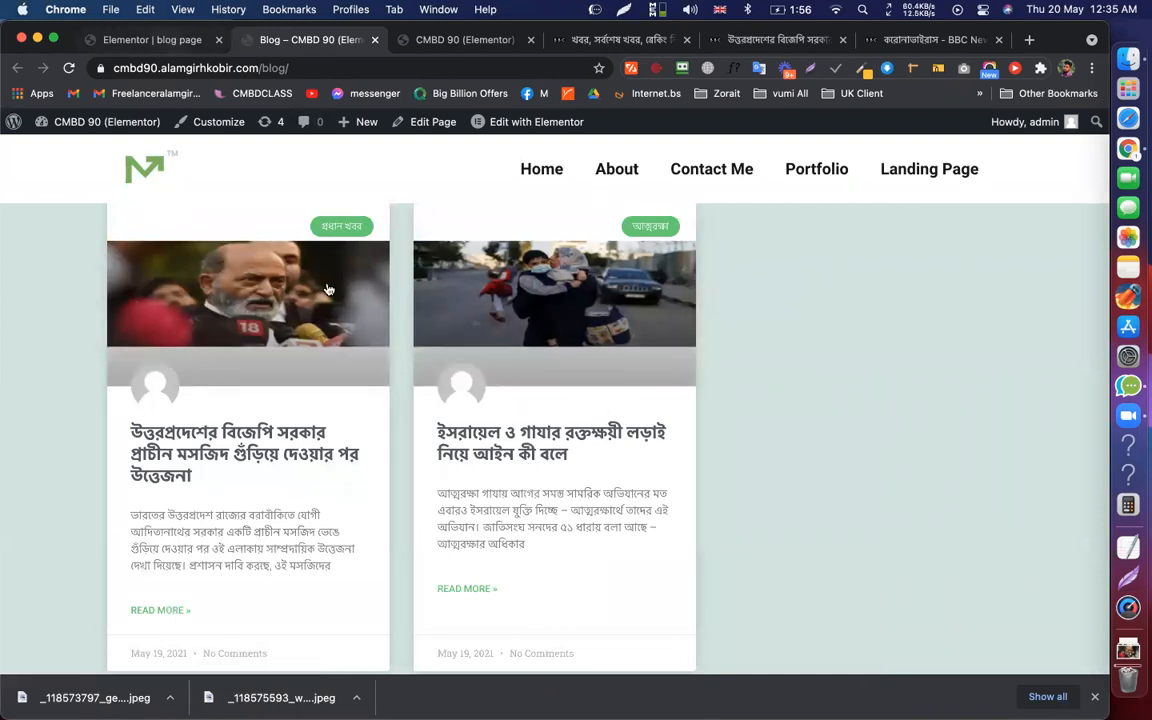
# Give the archive's outer section a 100 px top margin and 0 bottom margin, then save
pyautogui.click(152, 40)
pyautogui.click(39, 657)
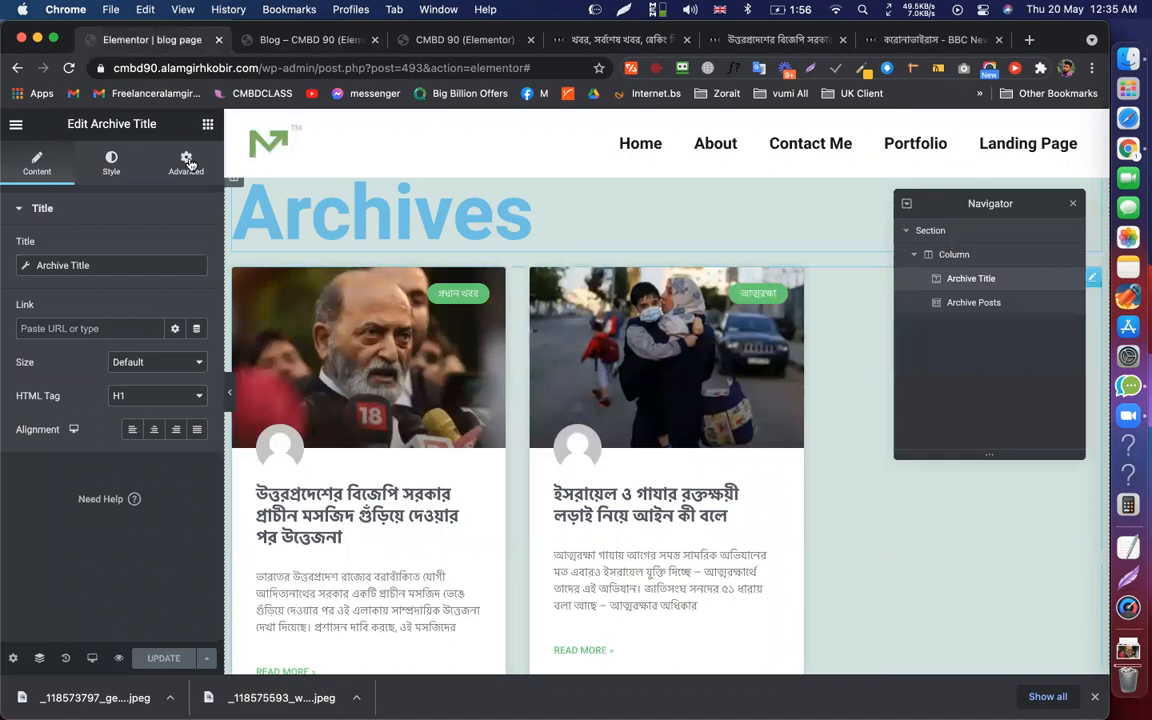
pyautogui.doubleClick(940, 231)
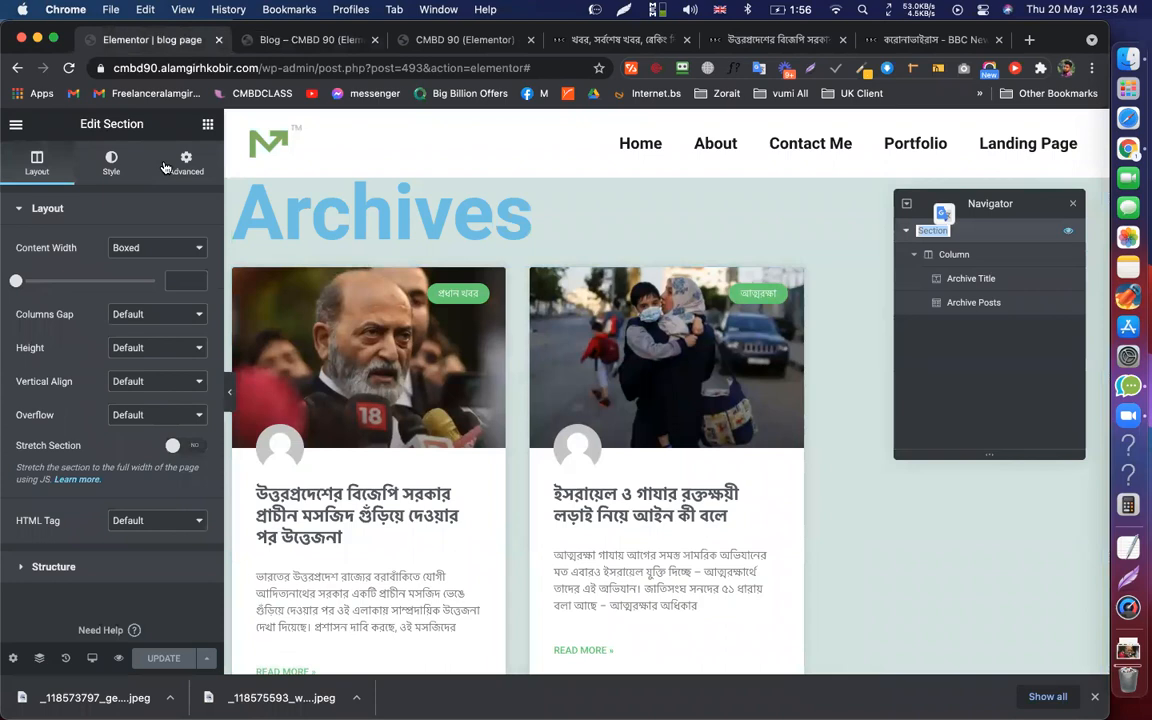
pyautogui.click(185, 160)
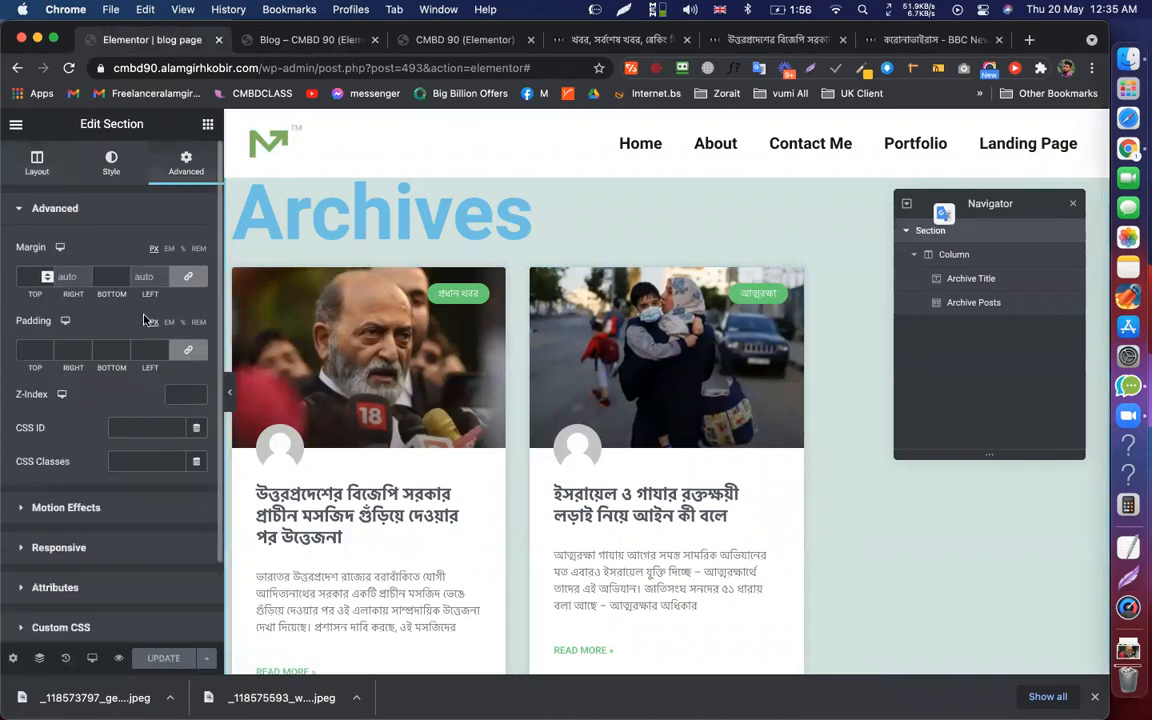
pyautogui.click(28, 276)
pyautogui.write('0')
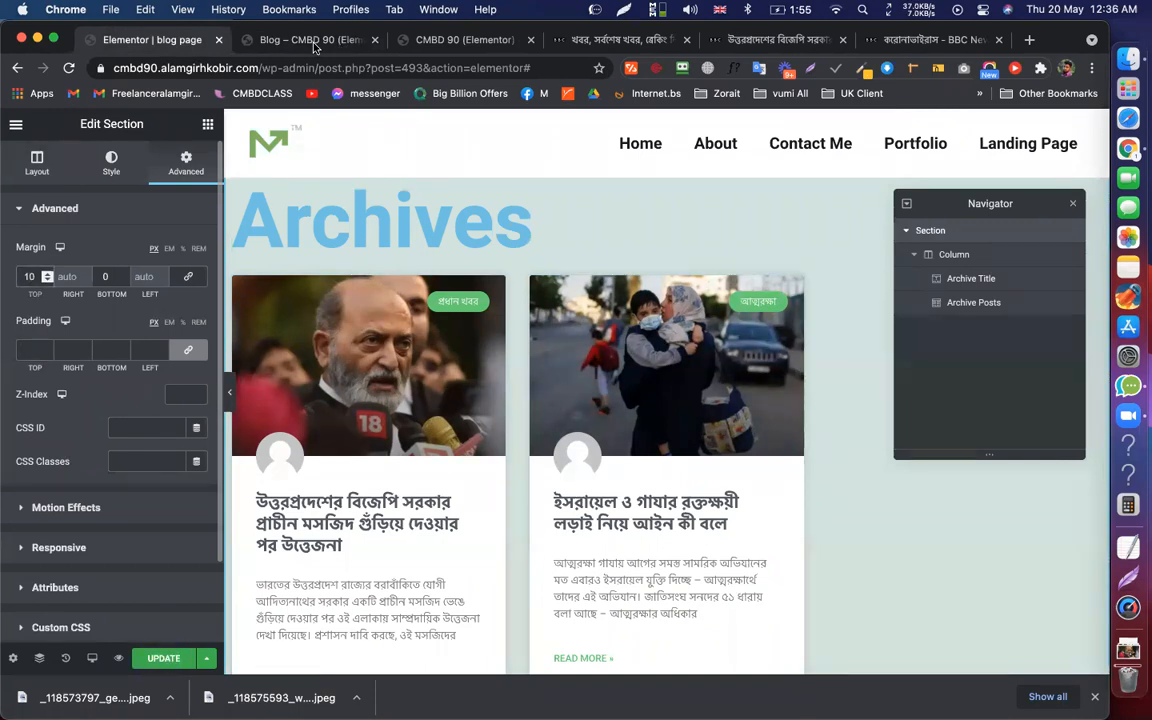
pyautogui.write('0')
pyautogui.press('super+s')
# Reload the live Blog page to confirm the cards moved further down
pyautogui.hotkey('ctrl', 'Tab')
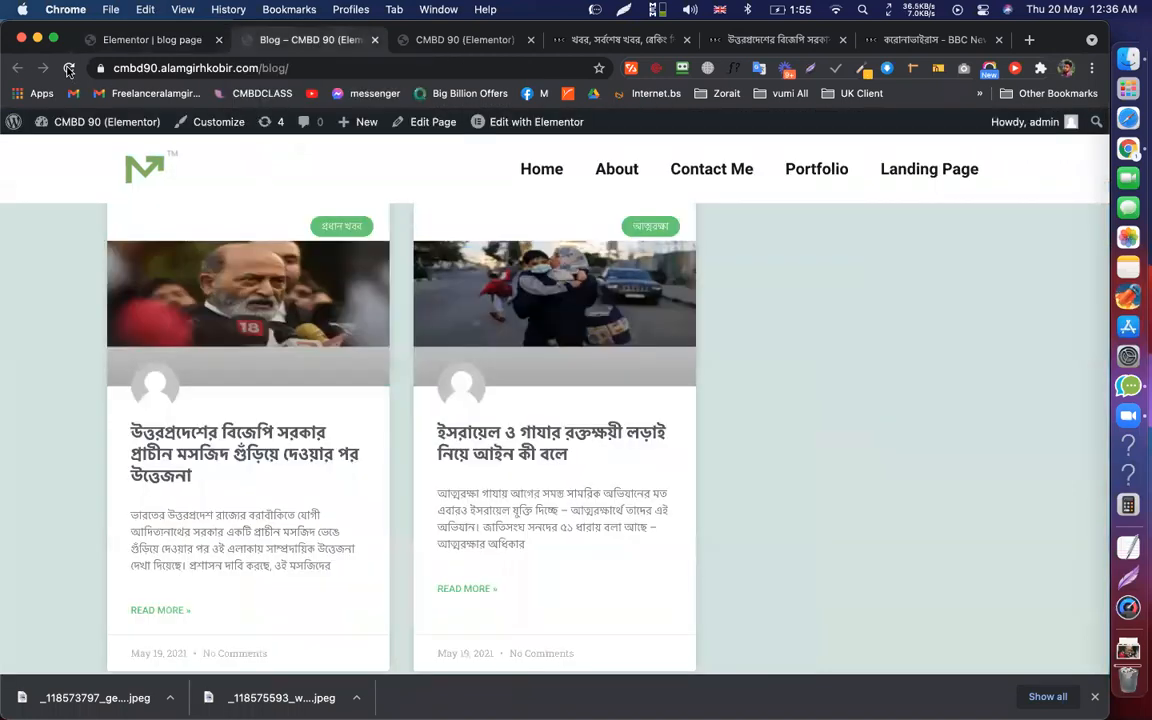
pyautogui.press('super+r')
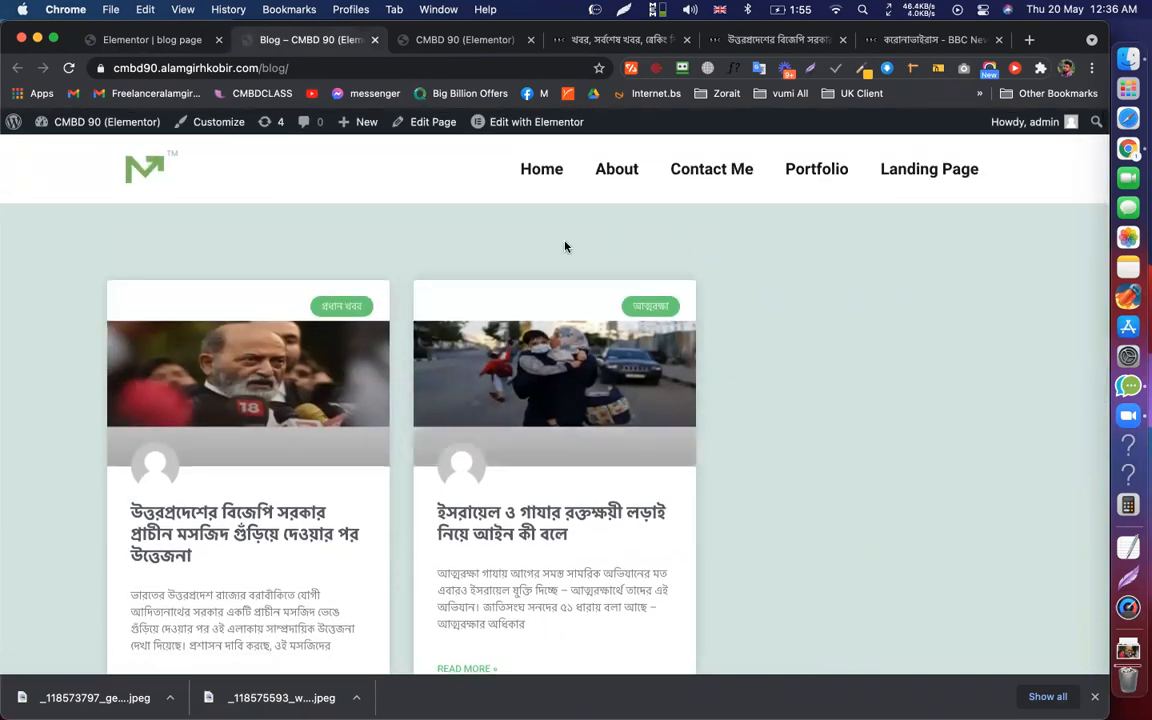
pyautogui.click(152, 40)
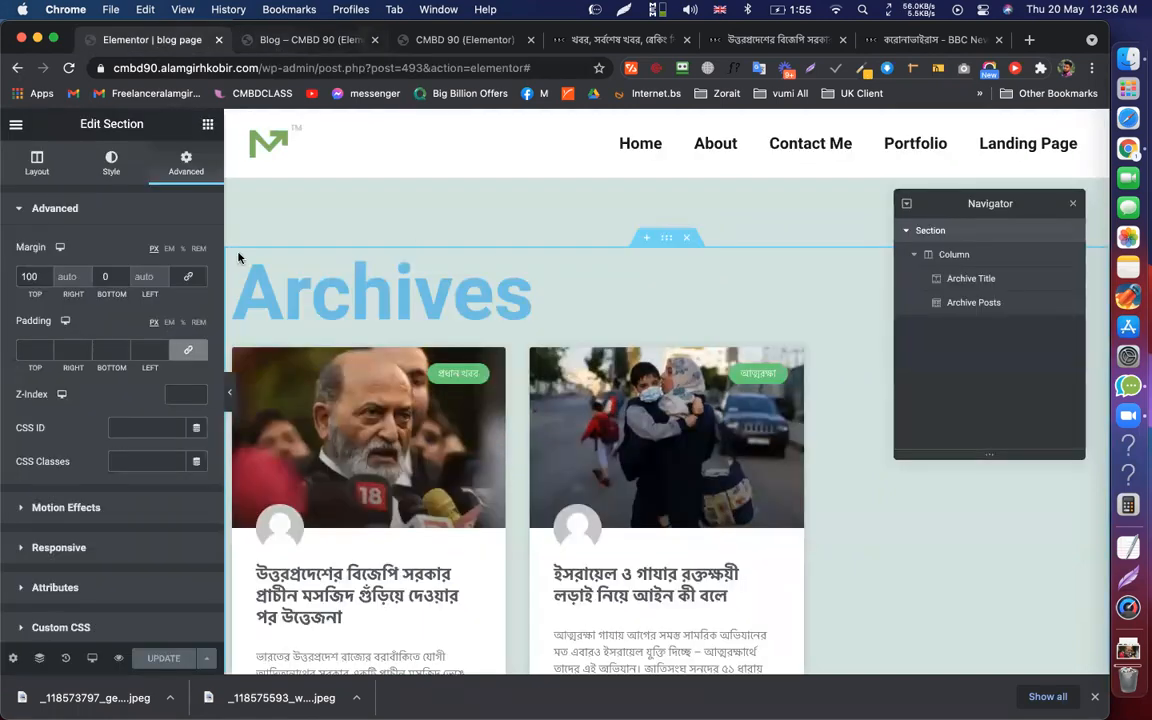
pyautogui.hotkey('ctrl', 'Tab')
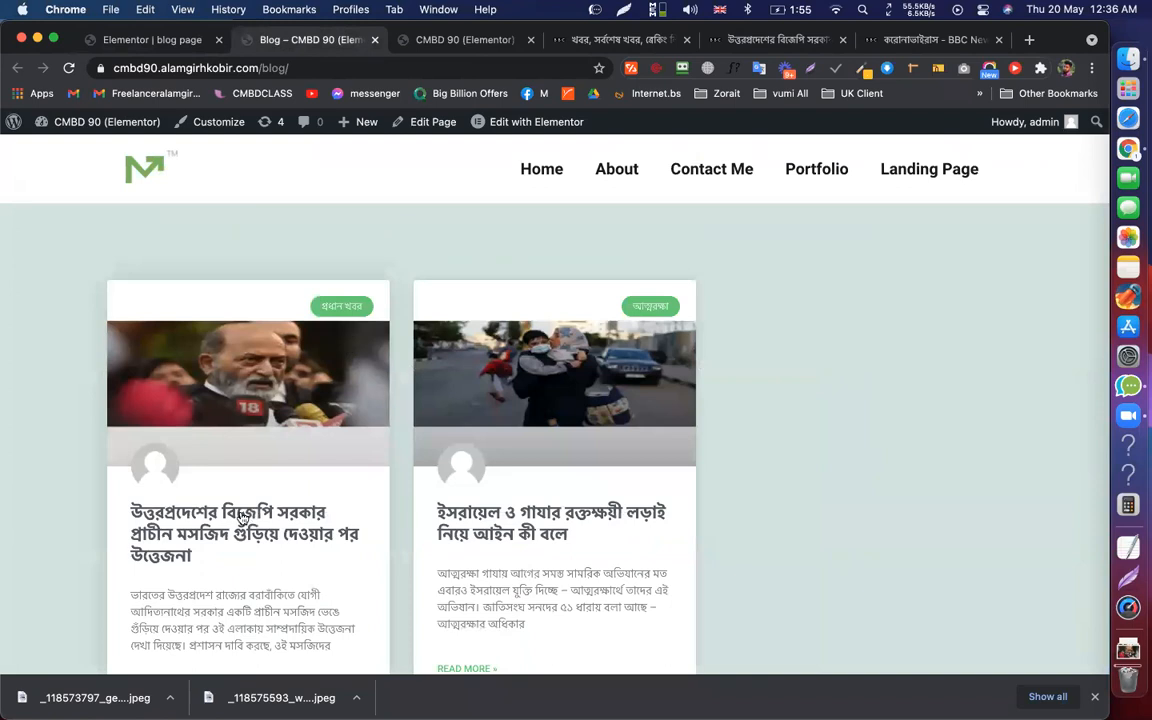
# Open the first blog post on the live site and scroll through it
pyautogui.click(240, 516)
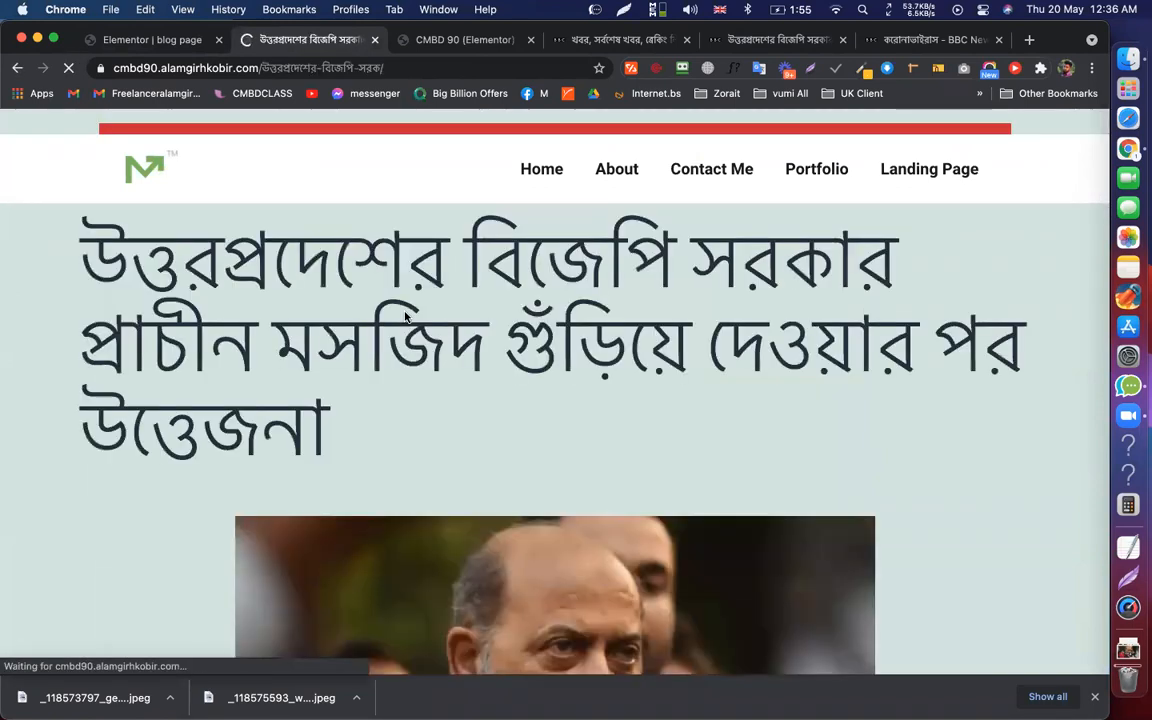
pyautogui.scroll(-5, 406, 318)
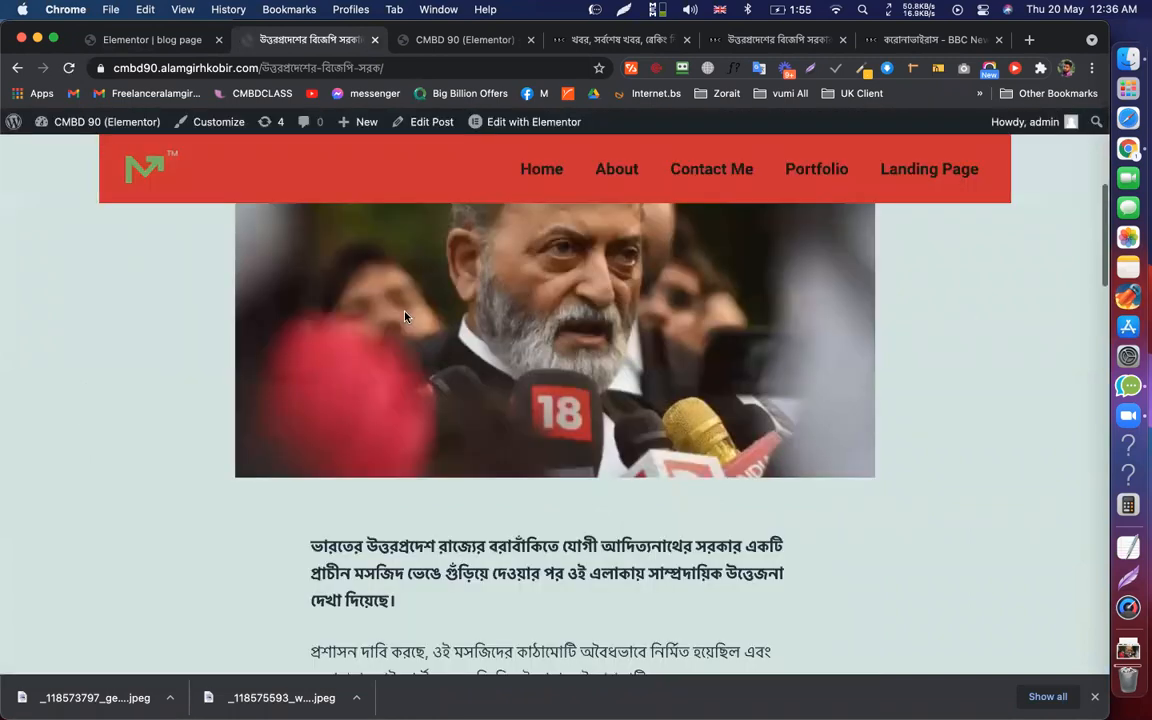
pyautogui.scroll(-10, 404, 317)
pyautogui.scroll(-5, 452, 385)
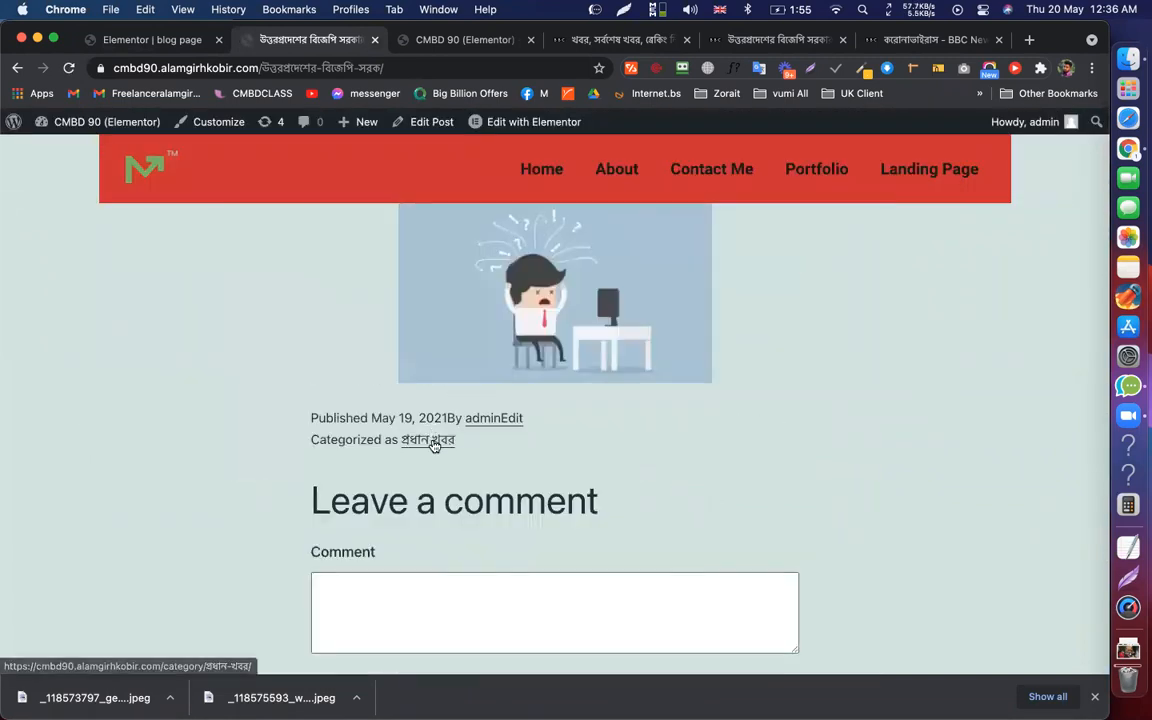
# View the post's category archive page, then go back to the post
pyautogui.click(434, 445)
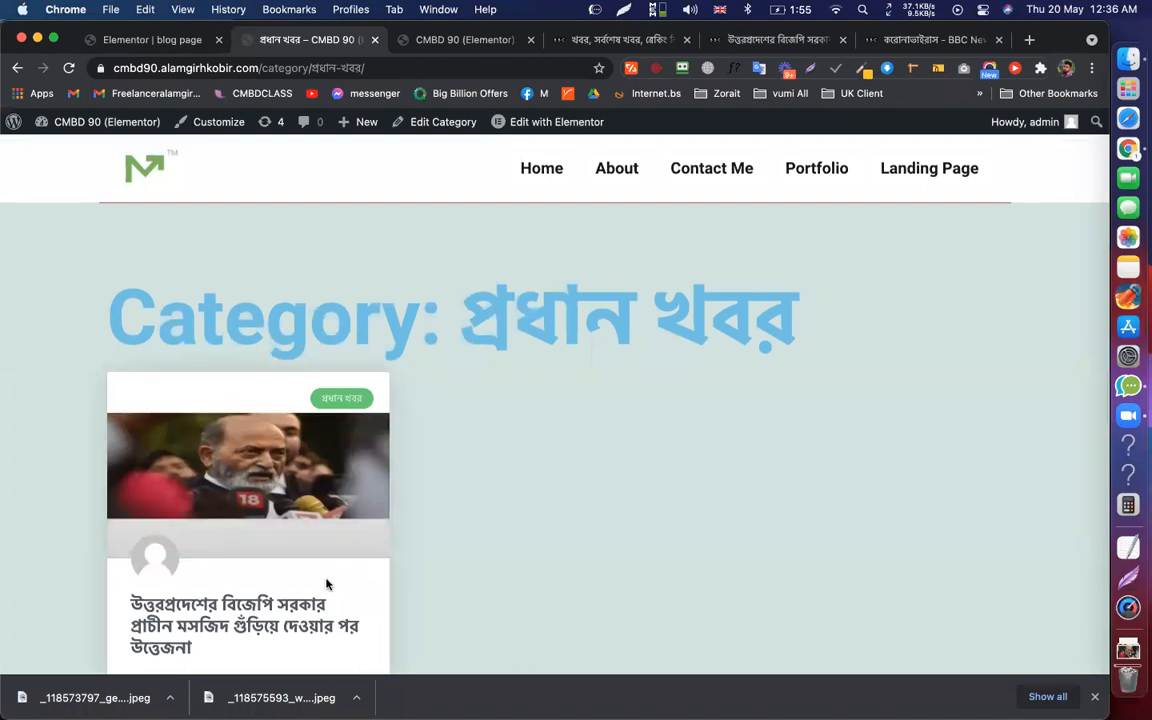
pyautogui.scroll(-10, 327, 585)
pyautogui.scroll(10, 560, 300)
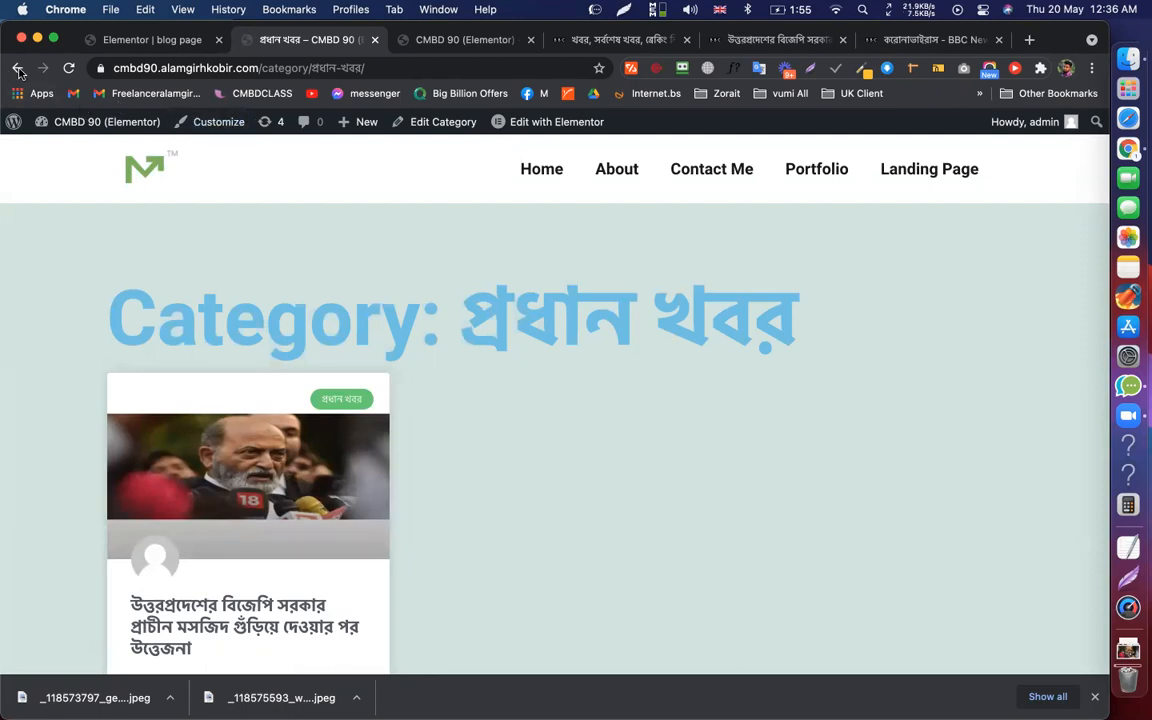
pyautogui.press('super+bracketleft')
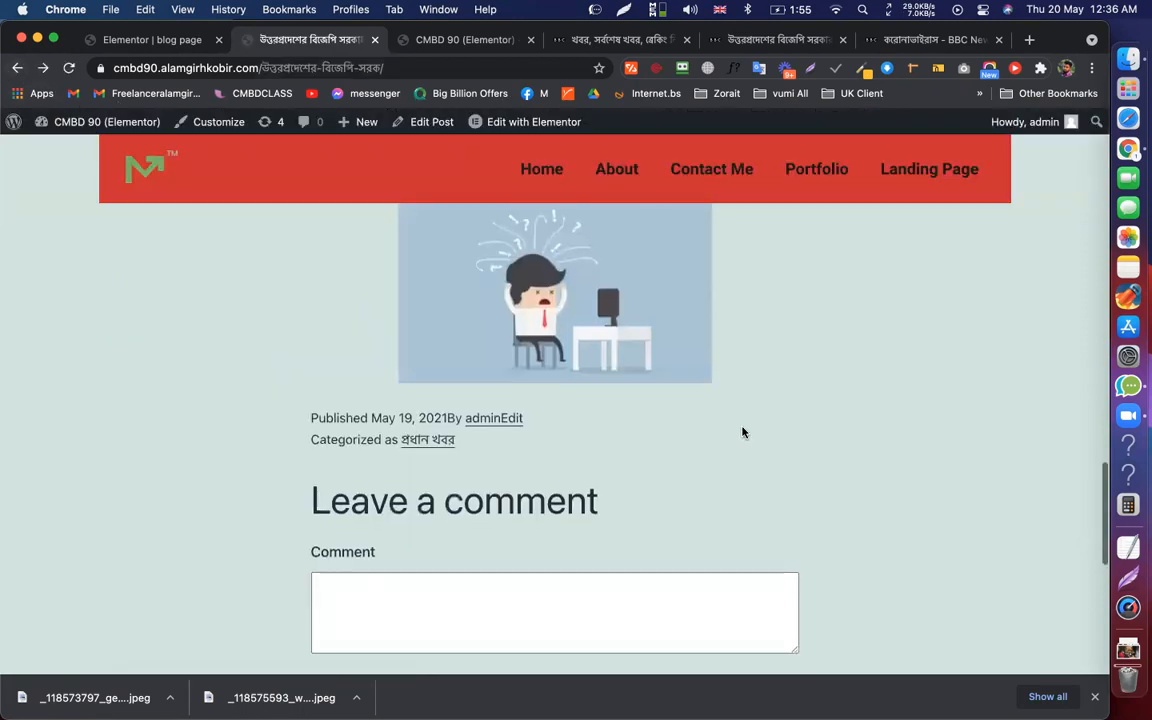
# Review the rest of the post and return to the blog page template editor
pyautogui.scroll(-3, 742, 432)
pyautogui.scroll(-3, 742, 432)
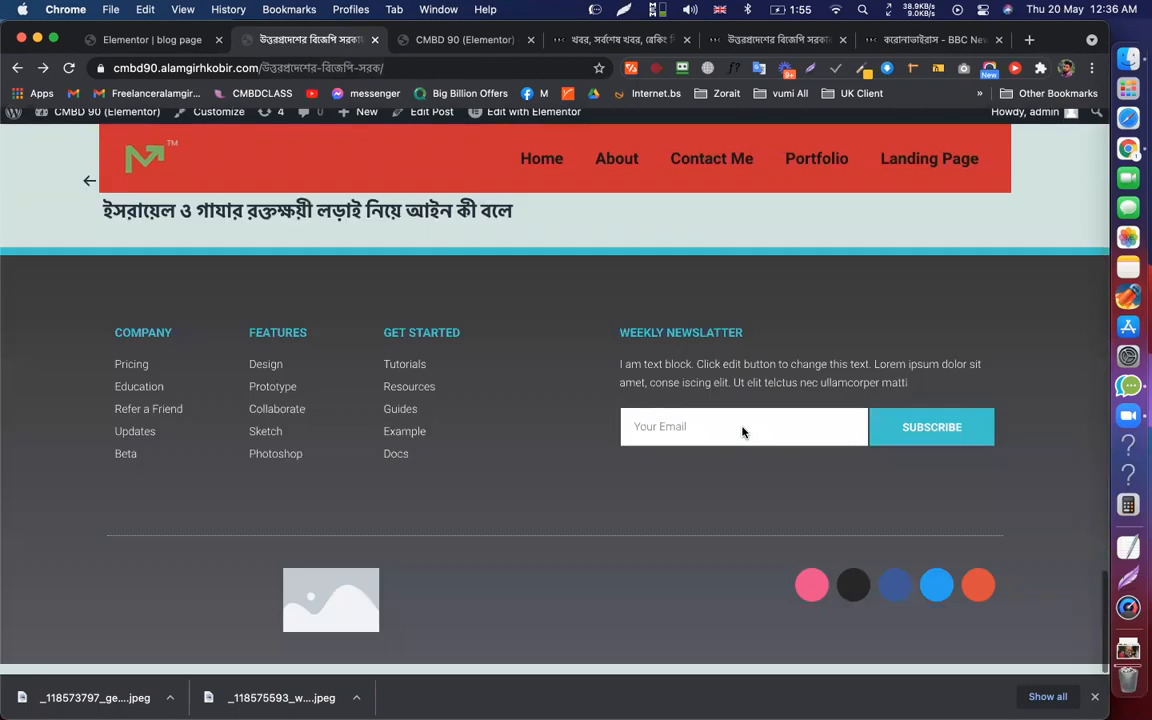
pyautogui.scroll(20, 742, 432)
pyautogui.scroll(-20, 742, 432)
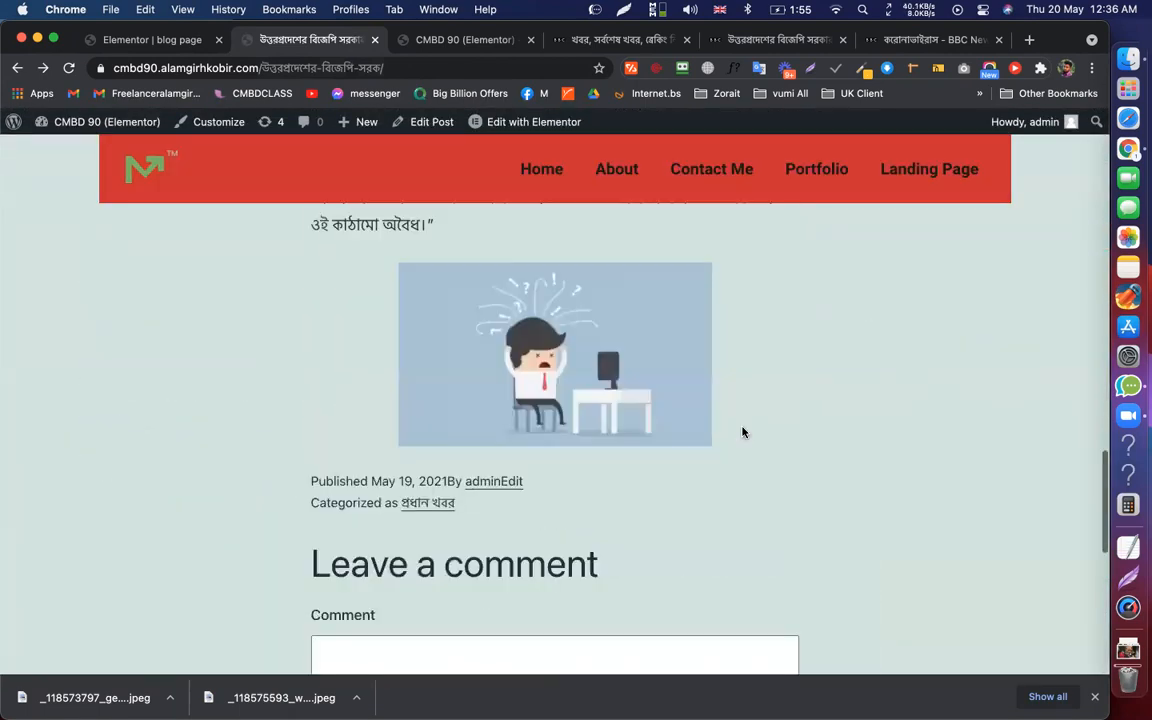
pyautogui.scroll(3, 742, 432)
pyautogui.scroll(6, 742, 432)
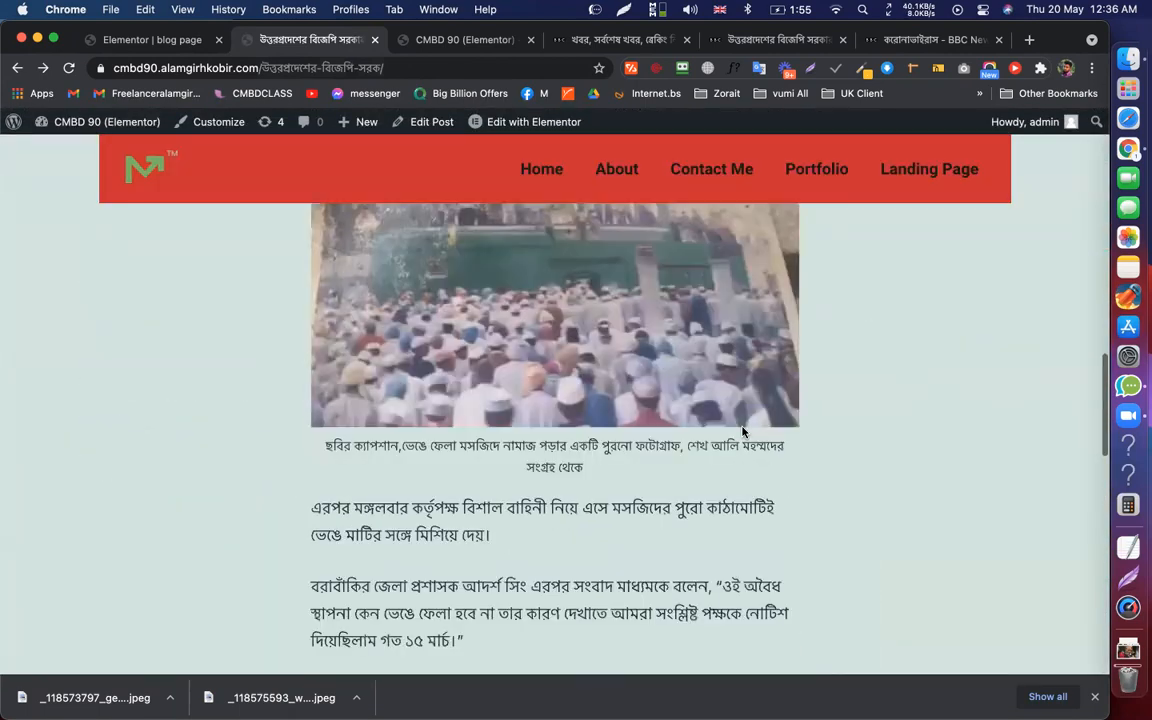
pyautogui.scroll(-8, 742, 432)
pyautogui.scroll(3, 742, 432)
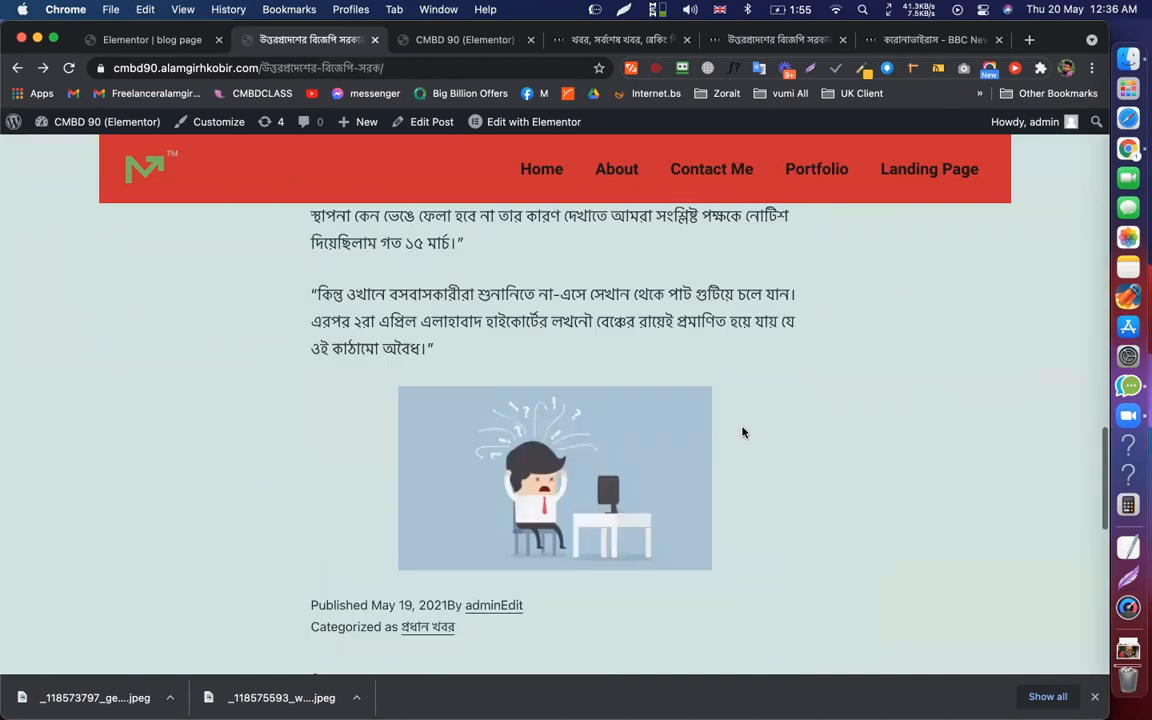
pyautogui.scroll(15, 742, 432)
pyautogui.click(115, 40)
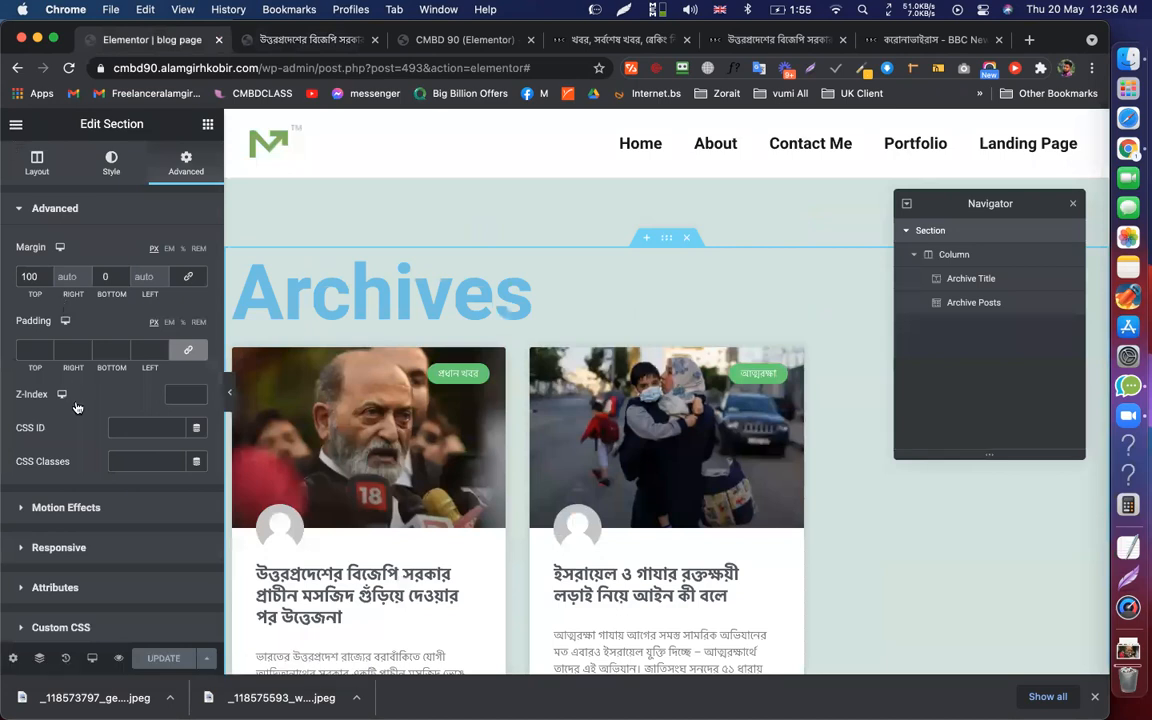
# Go to the Theme Builder template list and filter it to Single Post templates
pyautogui.click(14, 129)
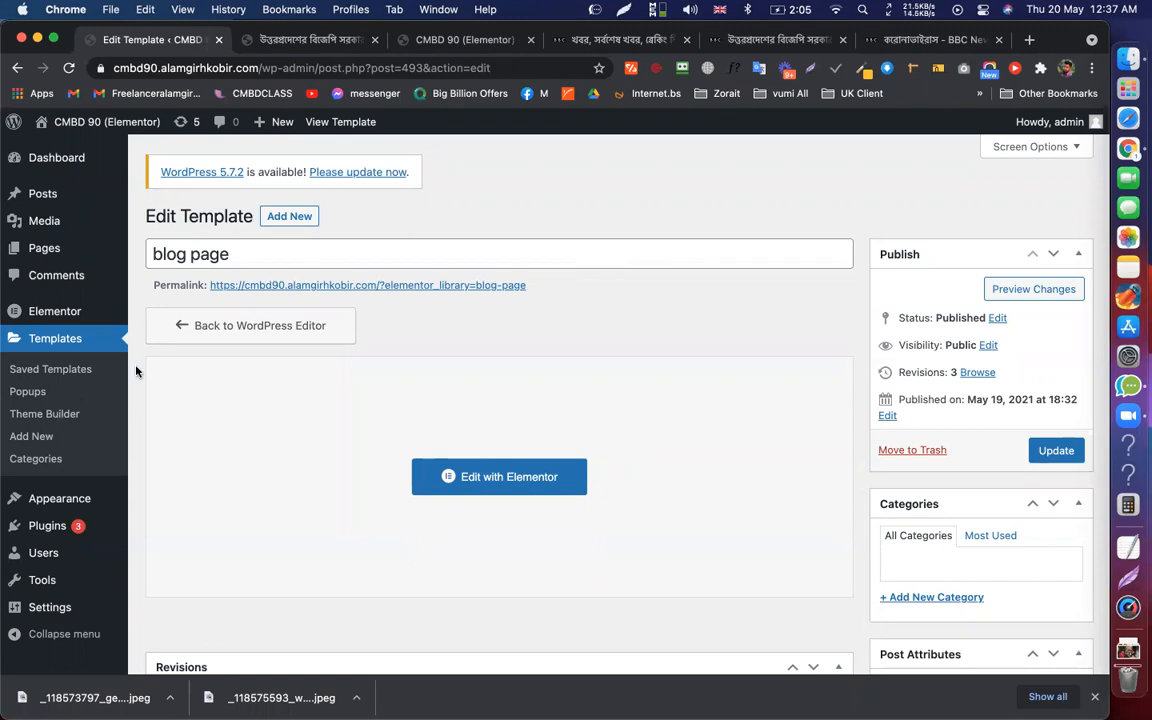
pyautogui.click(52, 414)
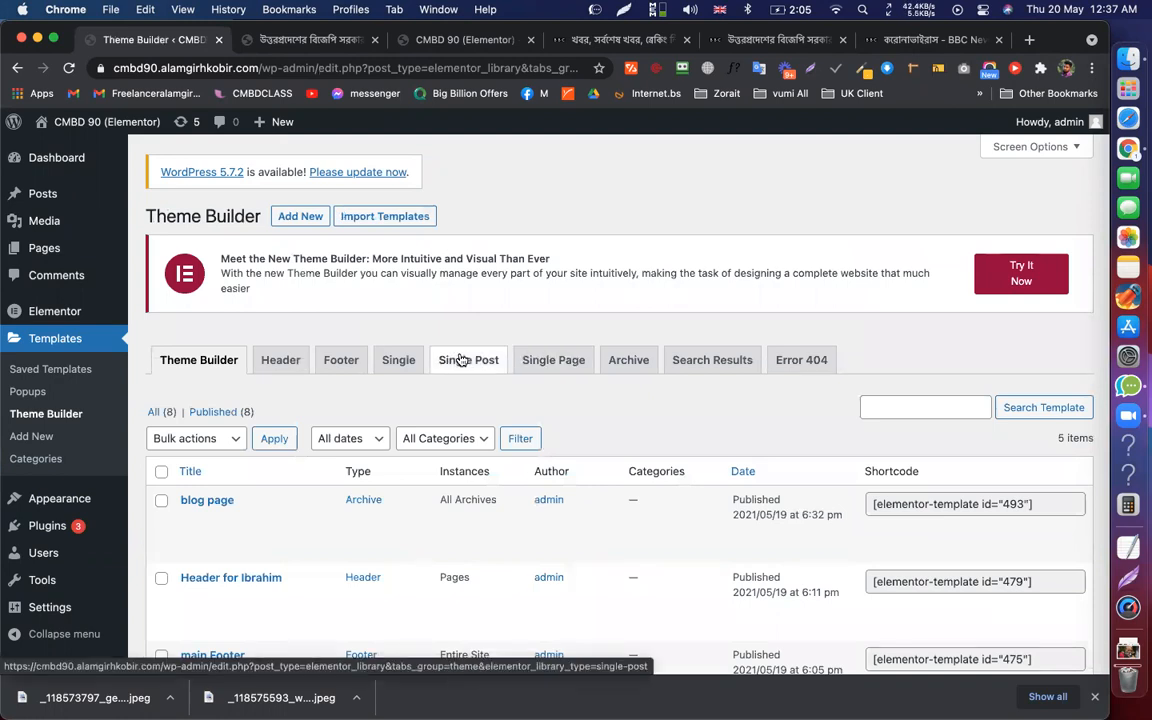
pyautogui.click(462, 360)
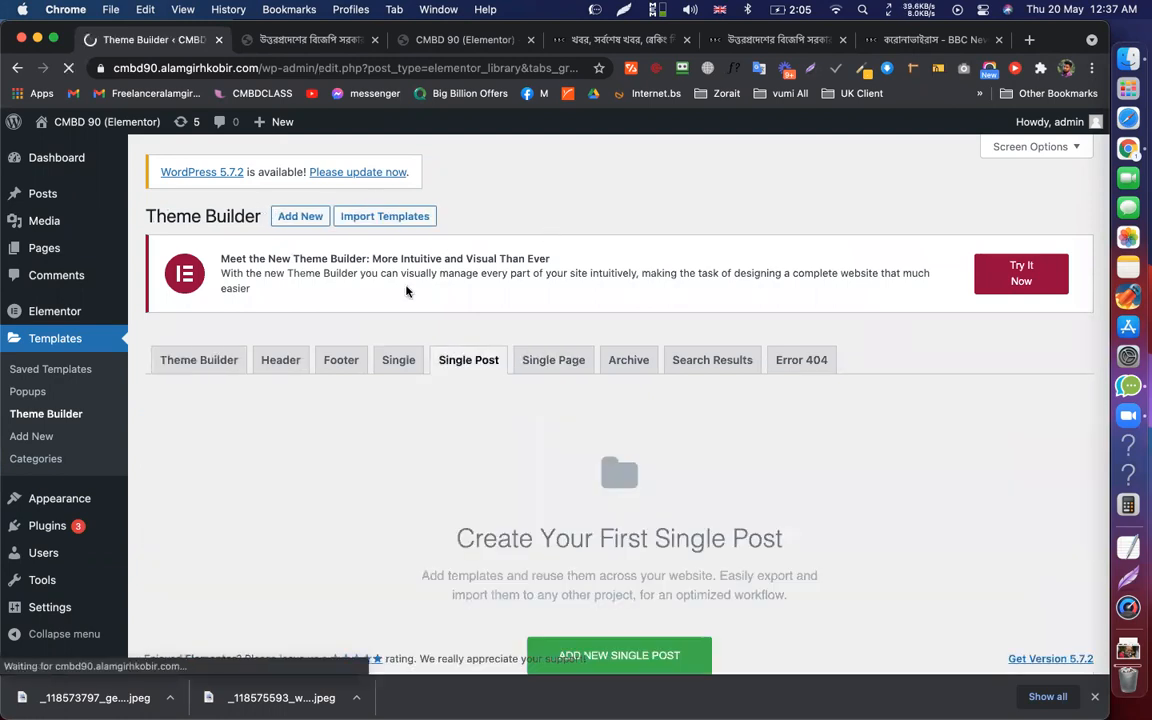
# Create a Single Post template named 's post' and dismiss the template library
pyautogui.click(310, 217)
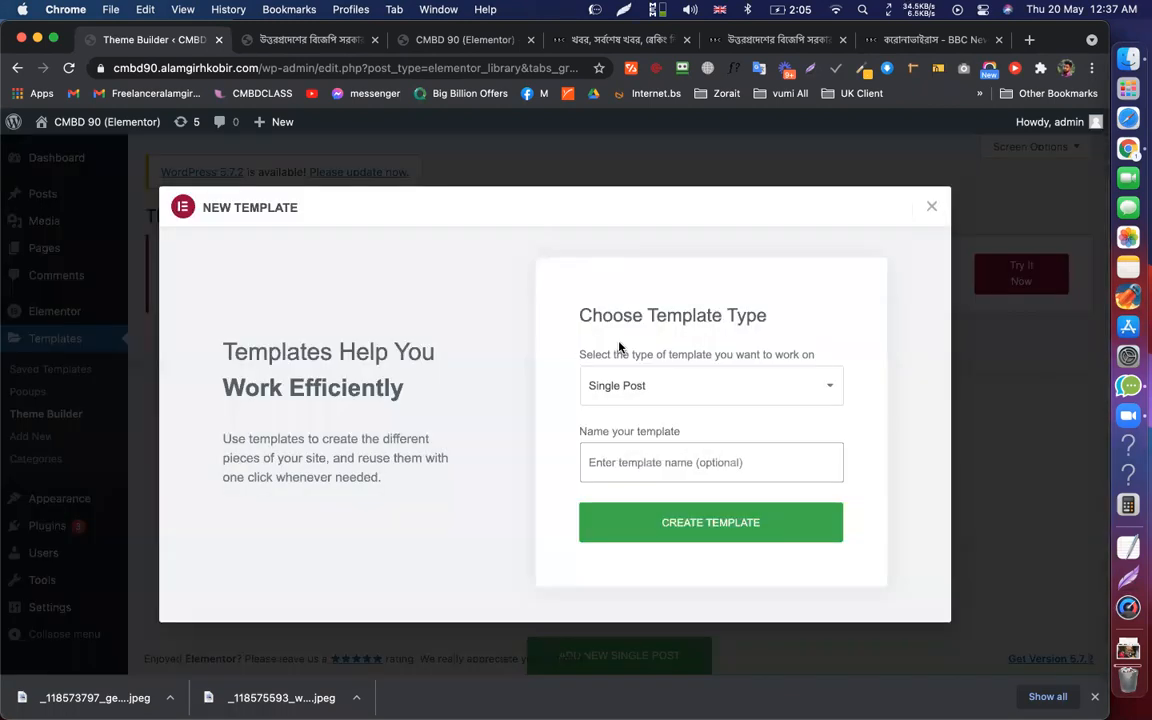
pyautogui.write('s post')
pyautogui.press('Return')
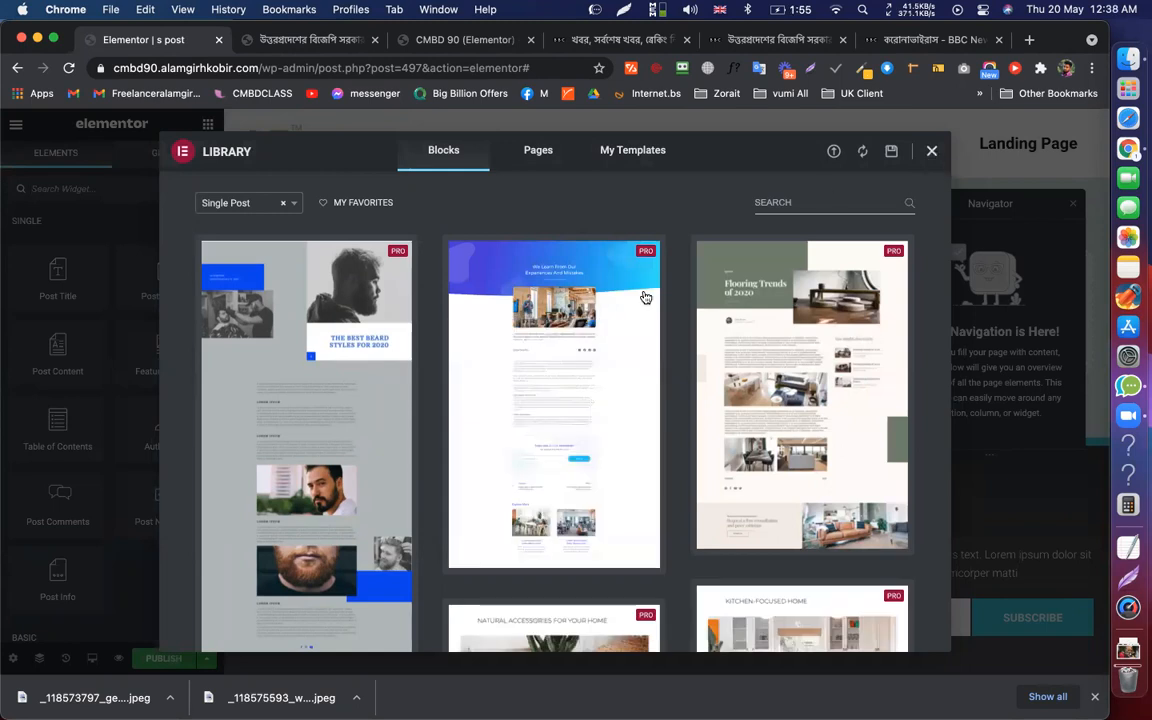
pyautogui.press('Escape')
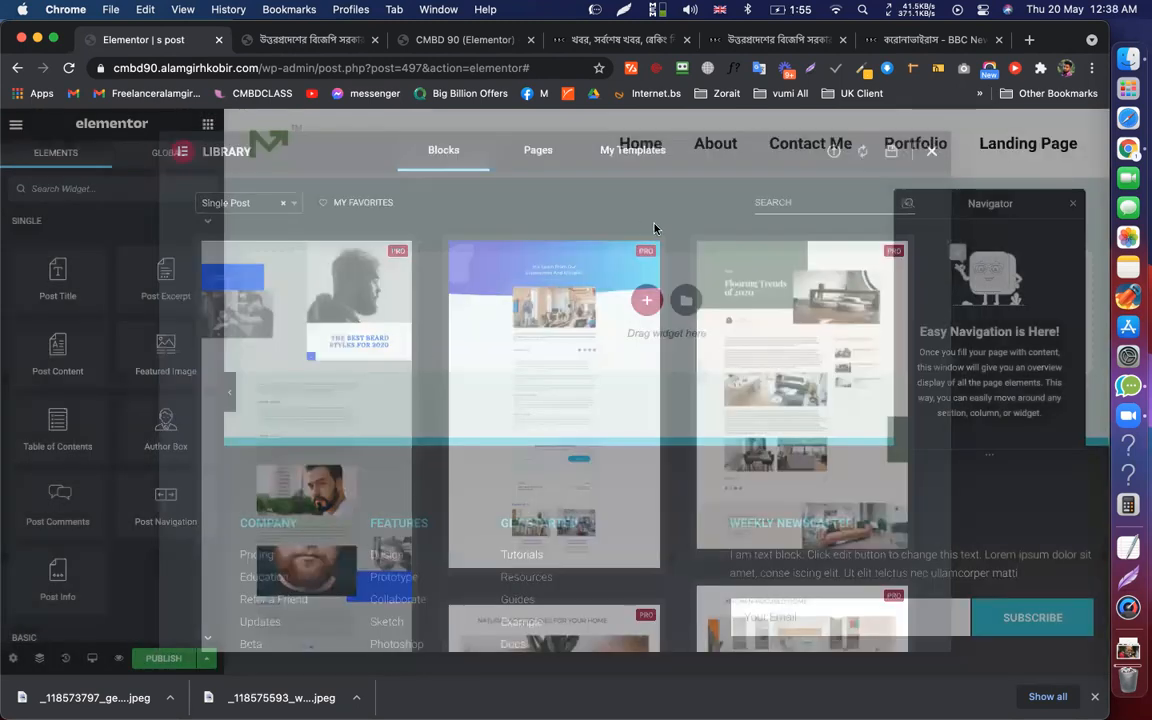
# Add a single-column section with a 100 px top margin
pyautogui.click(647, 300)
pyautogui.click(425, 348)
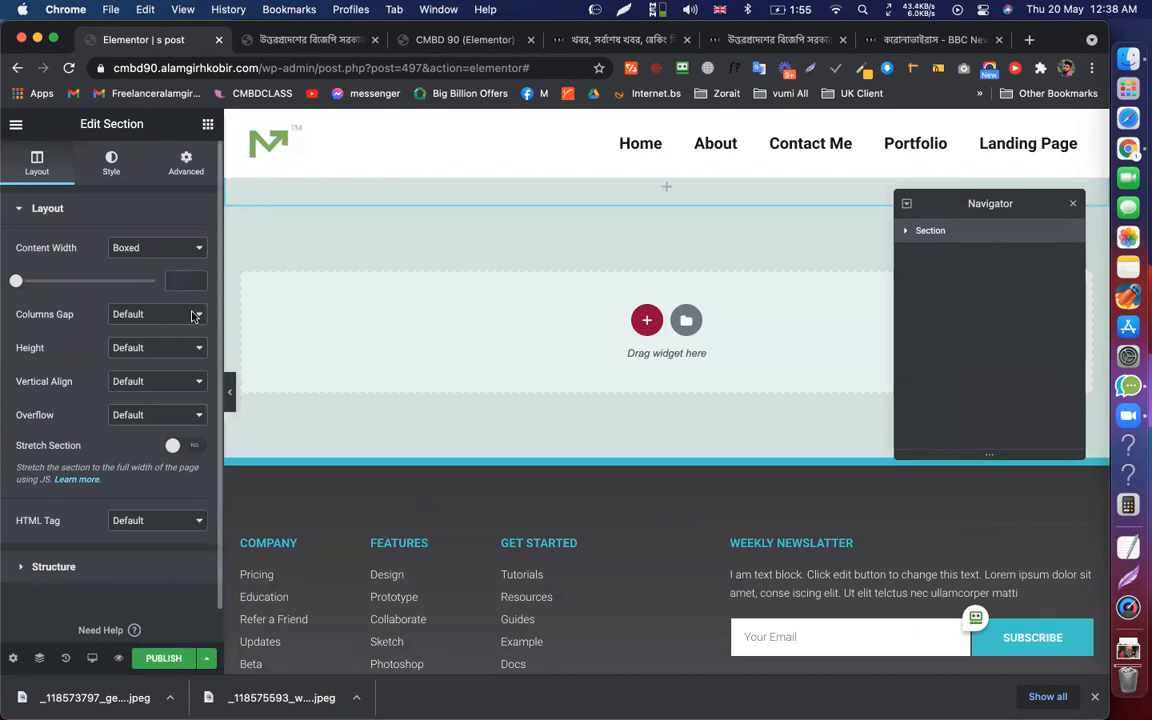
pyautogui.click(186, 162)
pyautogui.click(18, 275)
pyautogui.write('0')
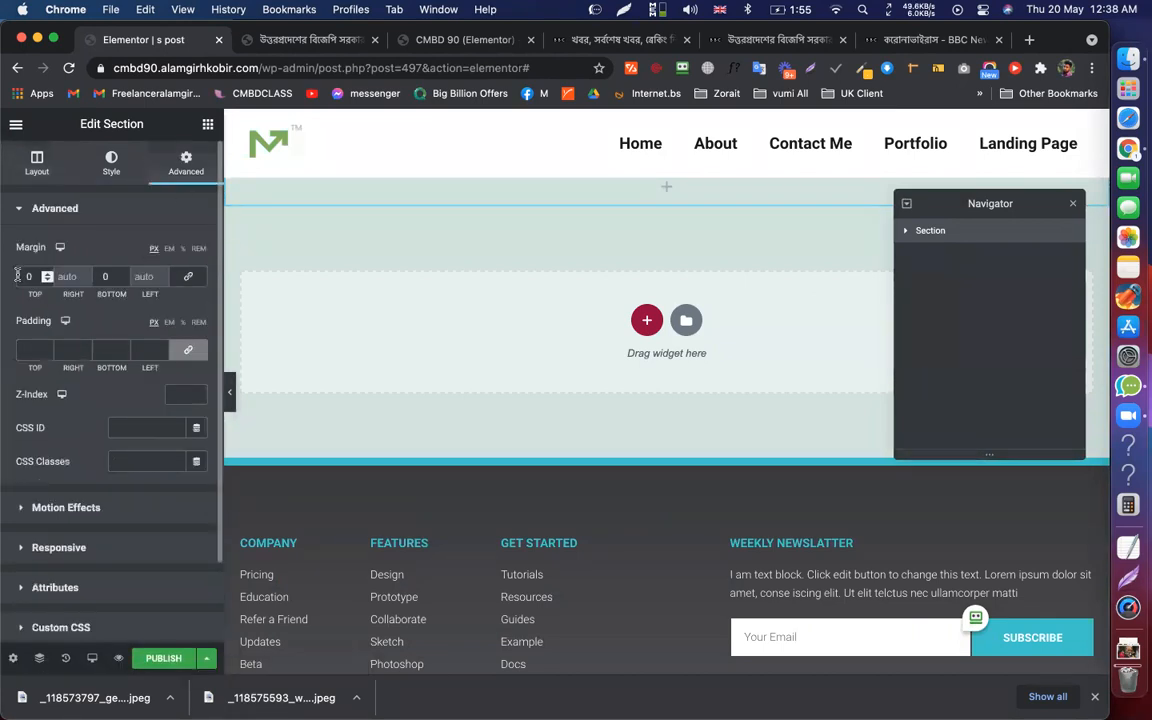
pyautogui.write('00')
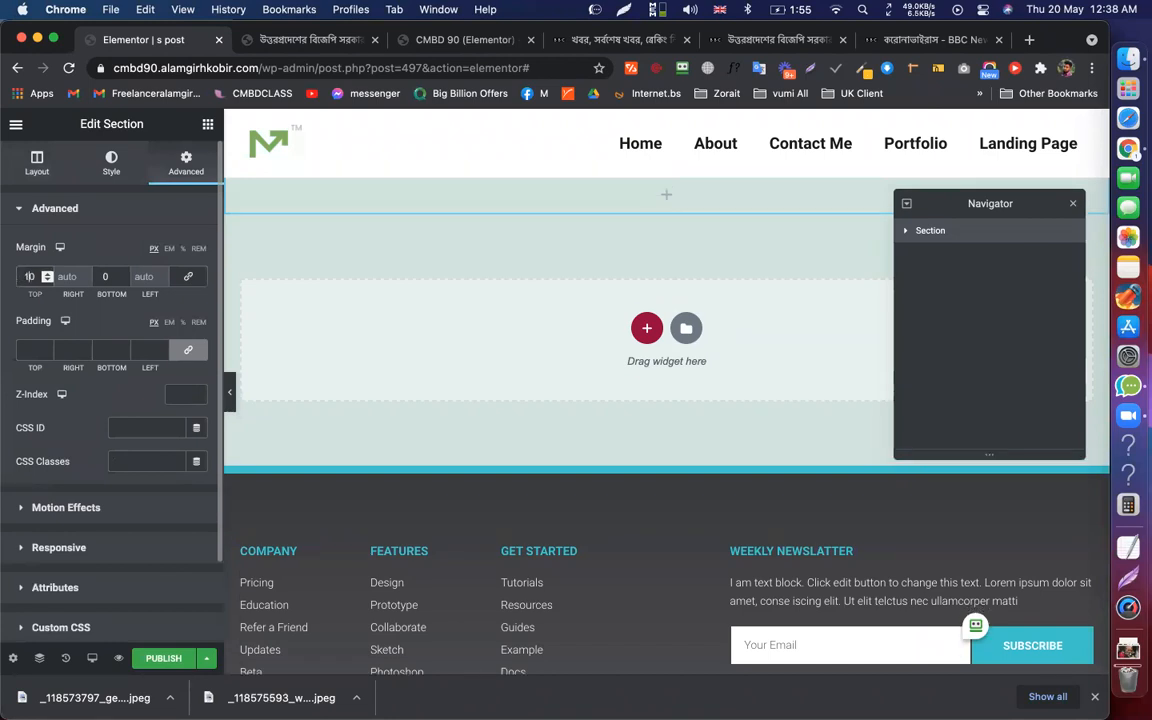
# Check the publish settings without adding conditions, then place a Post Title widget in the section
pyautogui.click(160, 658)
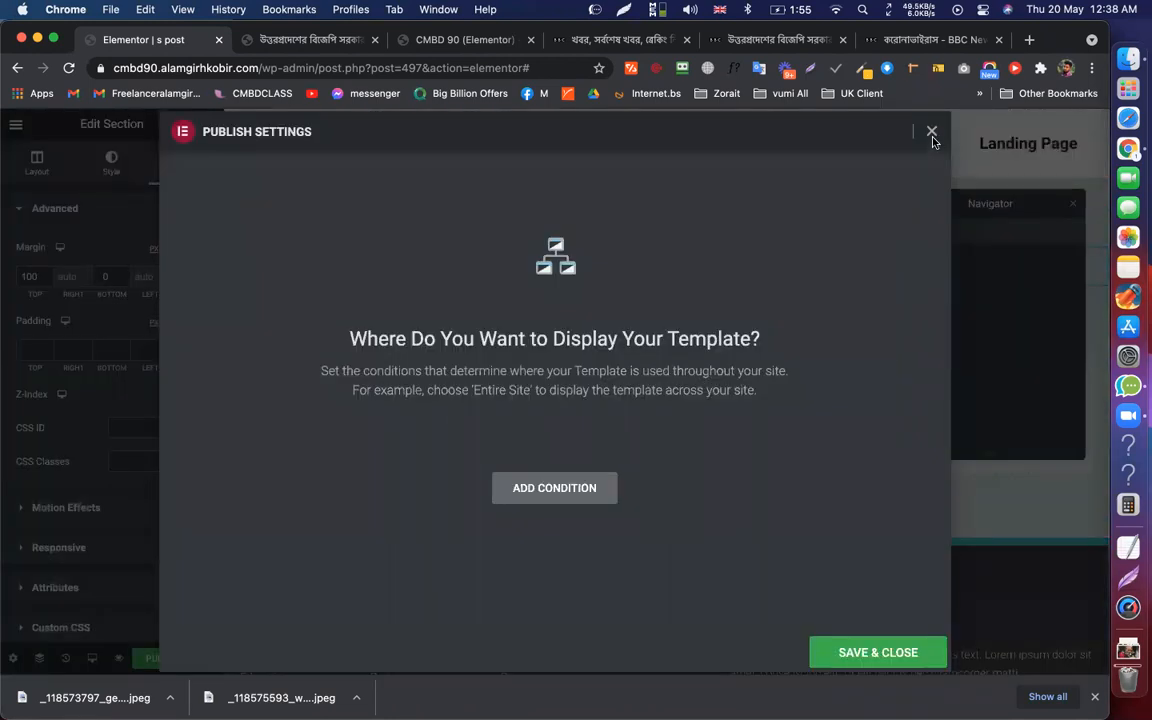
pyautogui.click(932, 135)
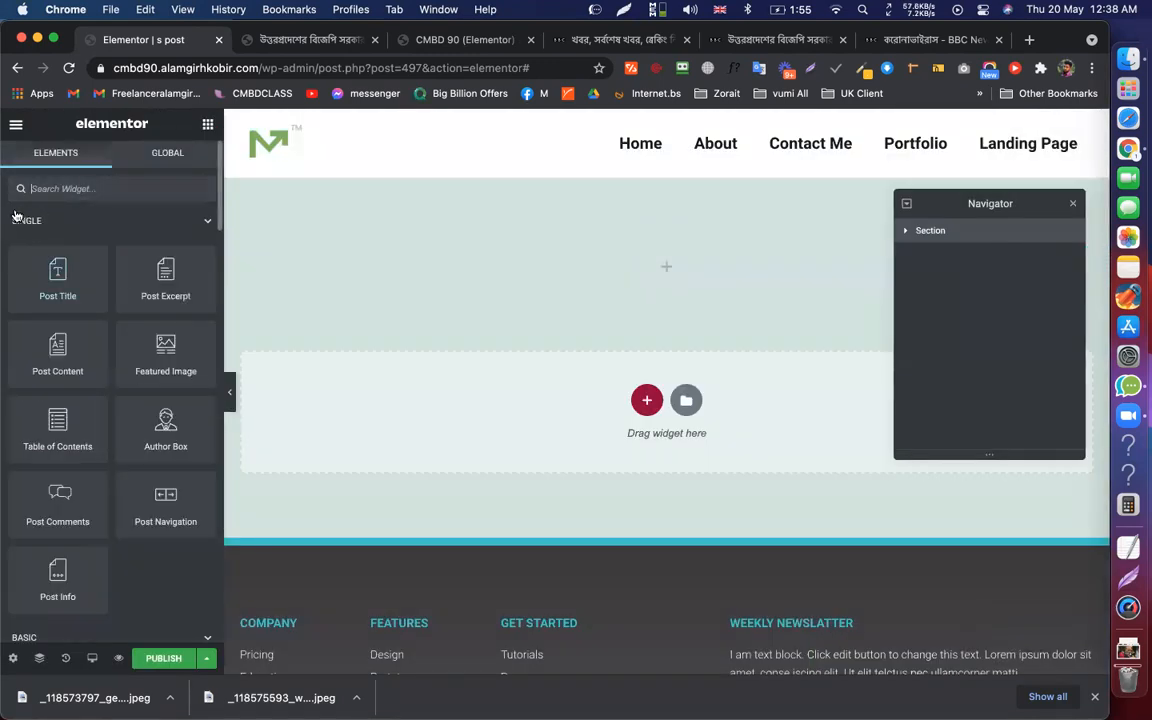
pyautogui.scroll(-3, 150, 375)
pyautogui.scroll(3, 150, 375)
pyautogui.moveTo(57, 290); pyautogui.dragTo(670, 270)
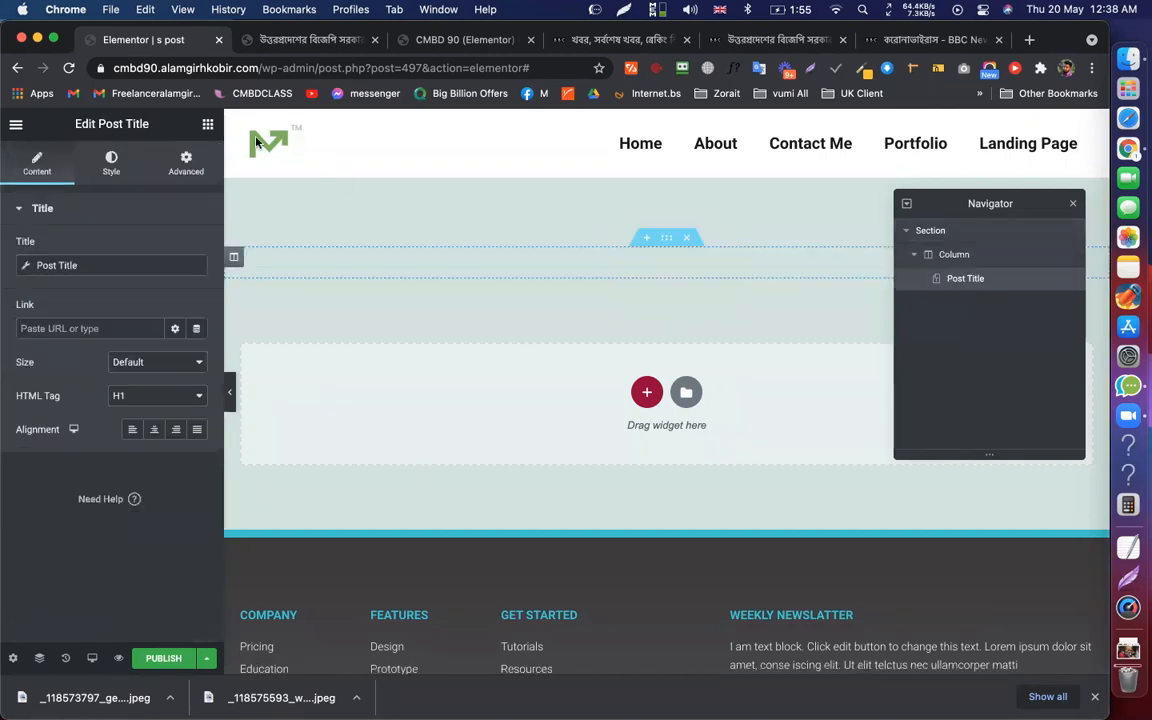
# Place a Featured Image widget below the post title
pyautogui.click(209, 125)
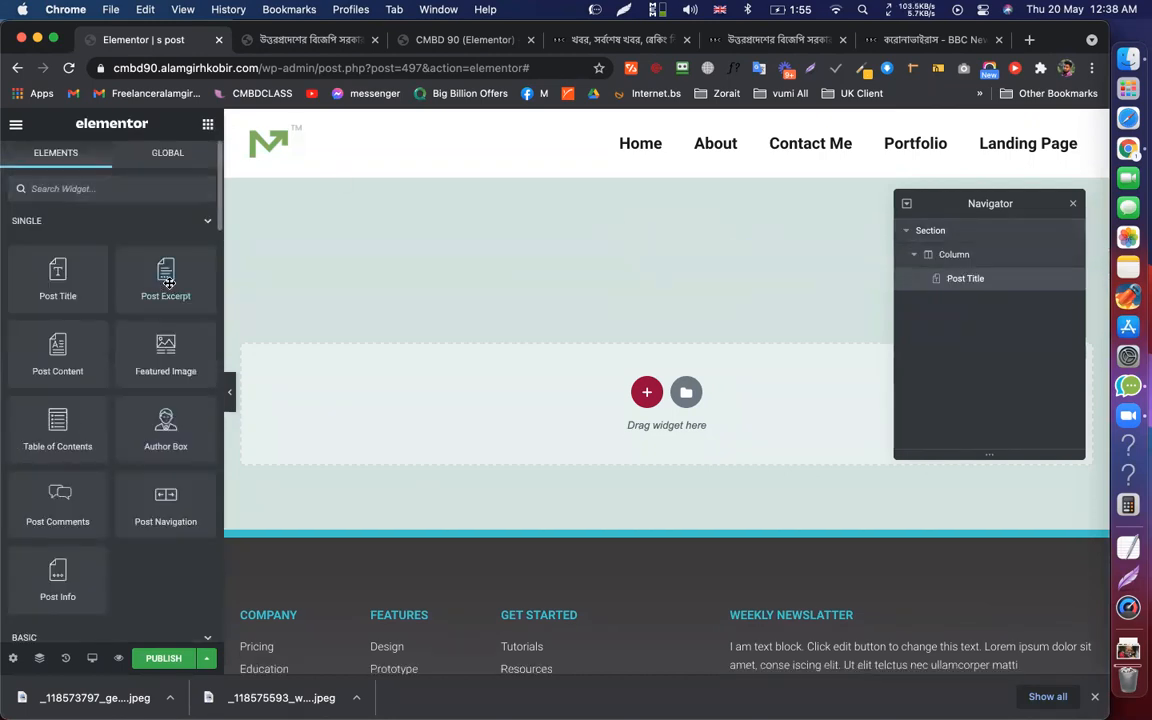
pyautogui.scroll(-2, 150, 310)
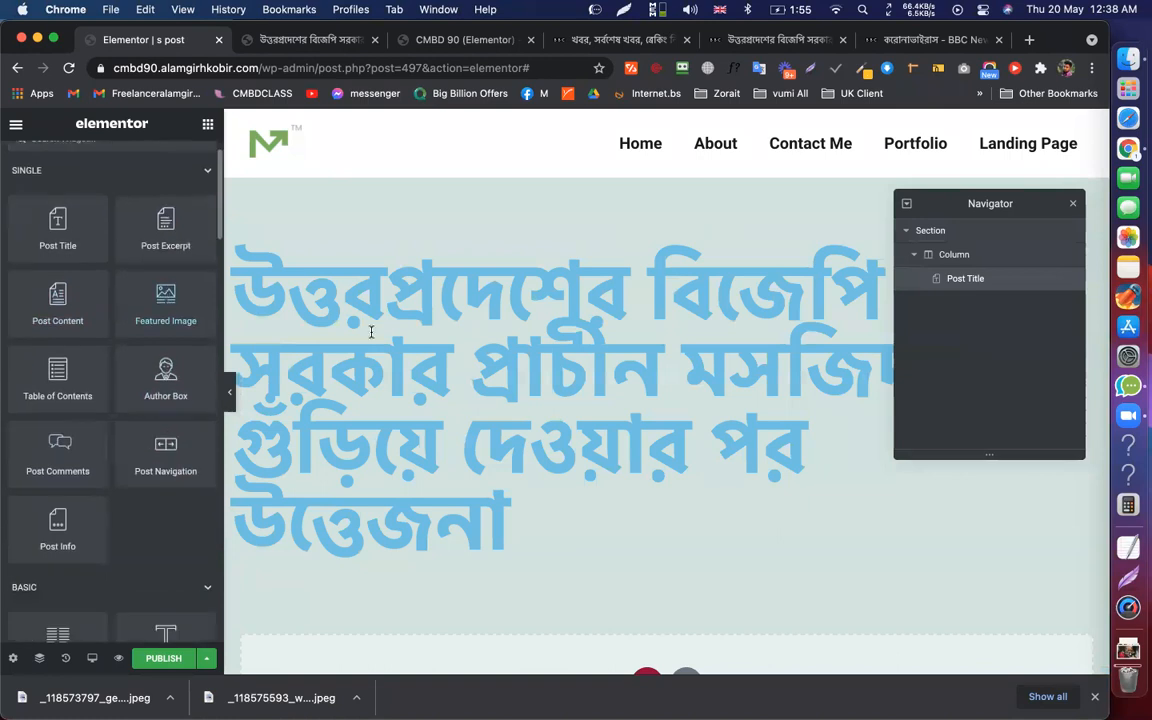
pyautogui.moveTo(155, 292); pyautogui.dragTo(490, 478)
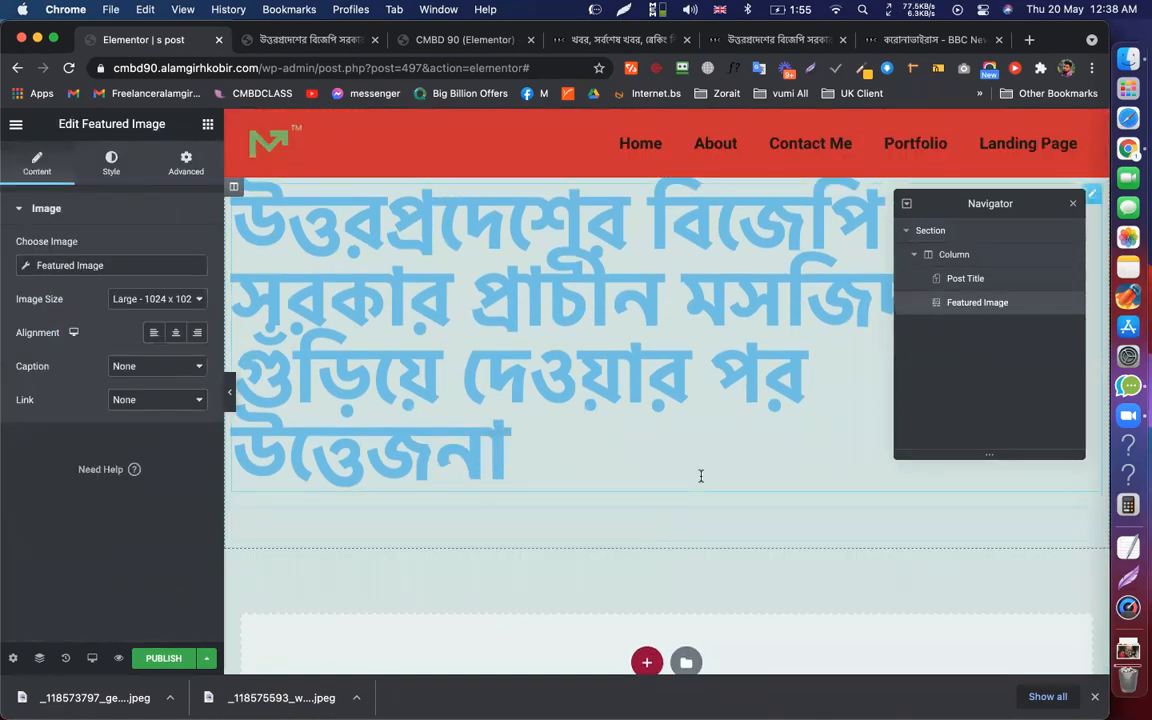
# Style the post title with font size 24 and black text colour
pyautogui.click(298, 190)
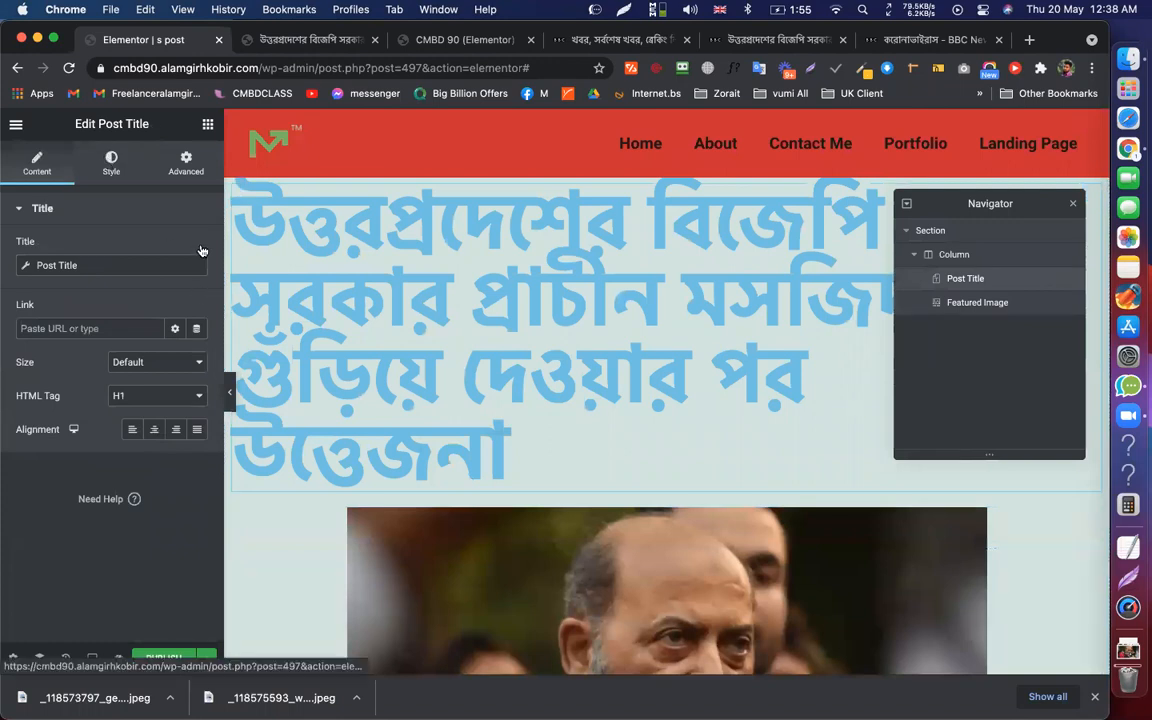
pyautogui.click(110, 161)
pyautogui.click(198, 284)
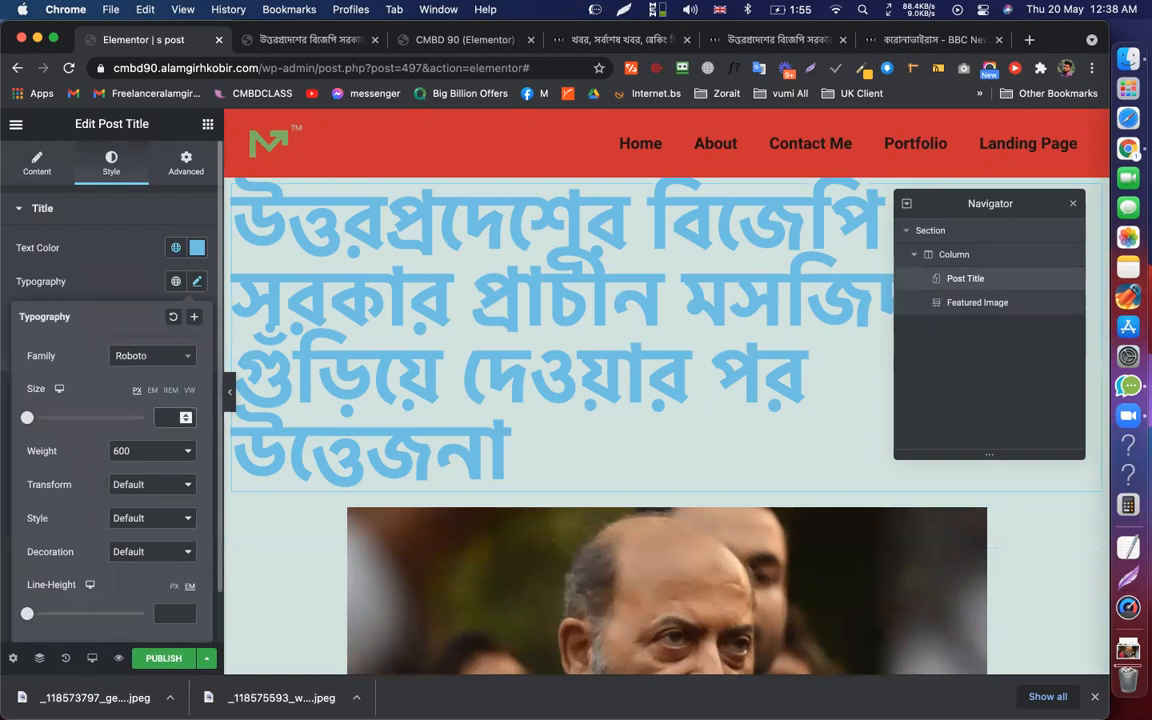
pyautogui.write('24')
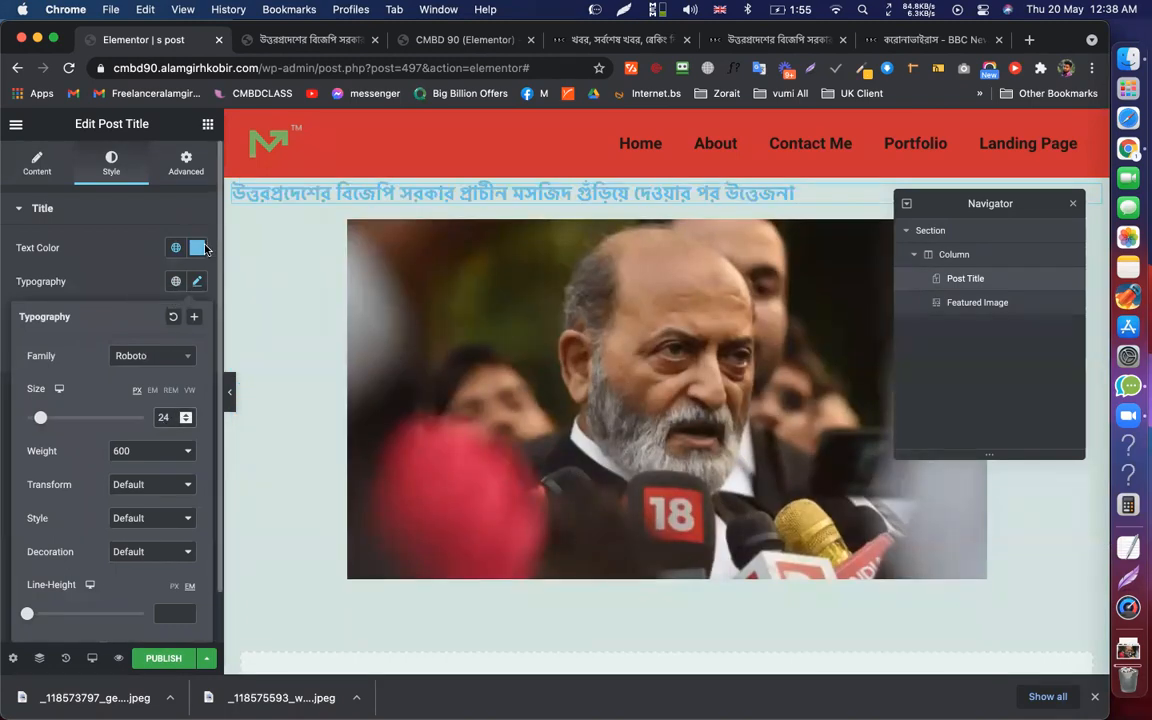
pyautogui.click(210, 242)
pyautogui.click(197, 249)
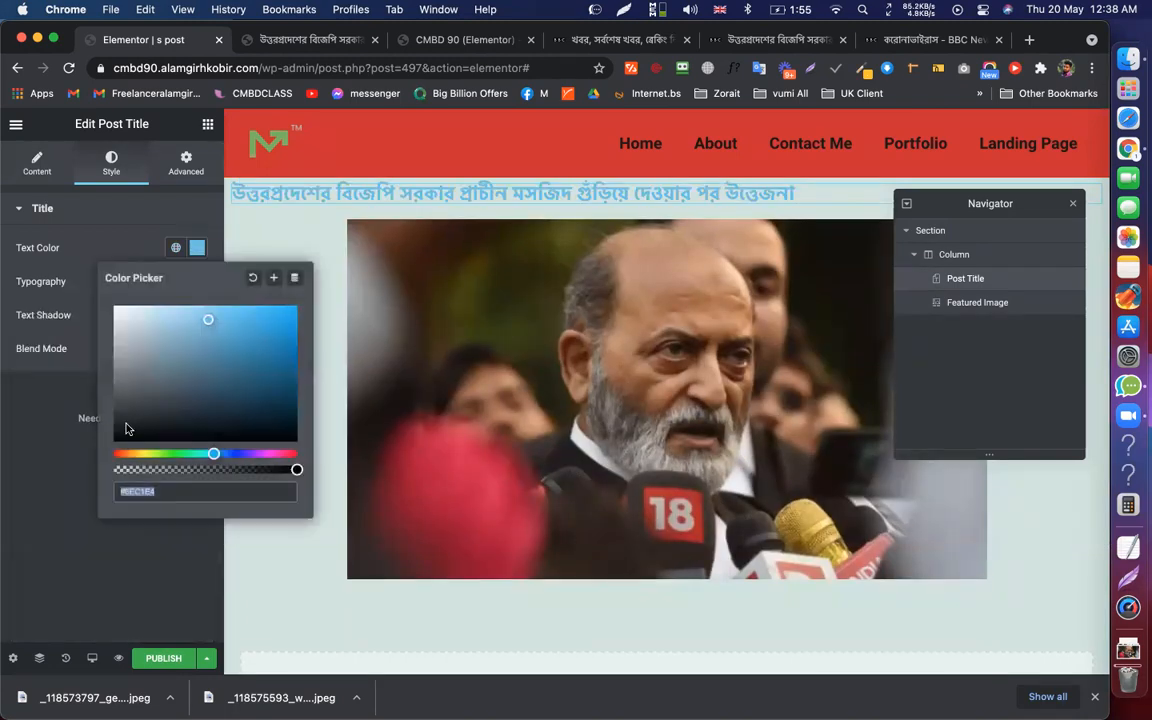
pyautogui.click(118, 437)
# Set the featured image width to 100%
pyautogui.click(161, 660)
pyautogui.click(930, 130)
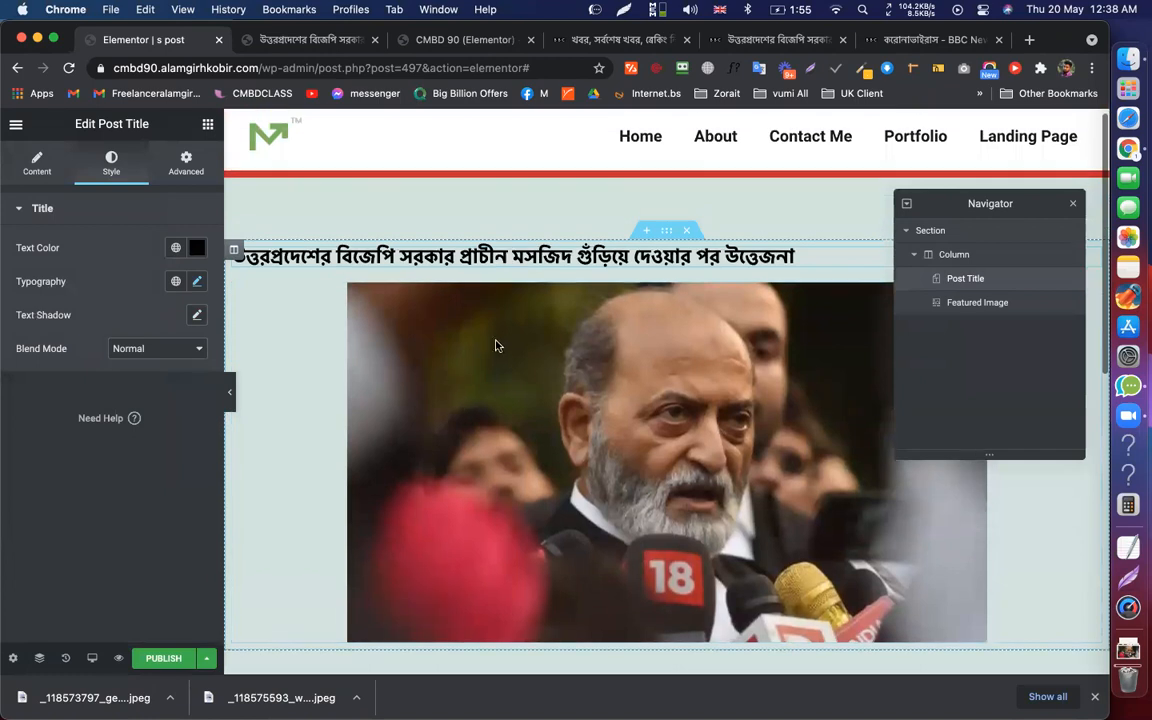
pyautogui.click(499, 347)
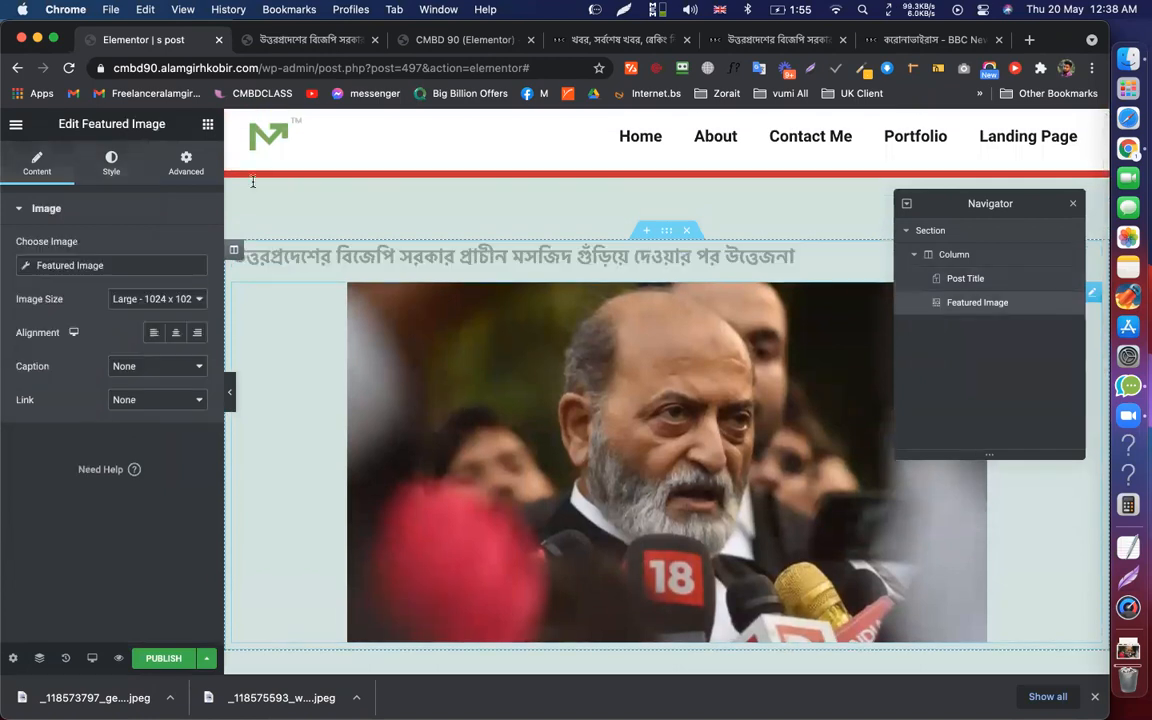
pyautogui.click(109, 160)
pyautogui.click(152, 276)
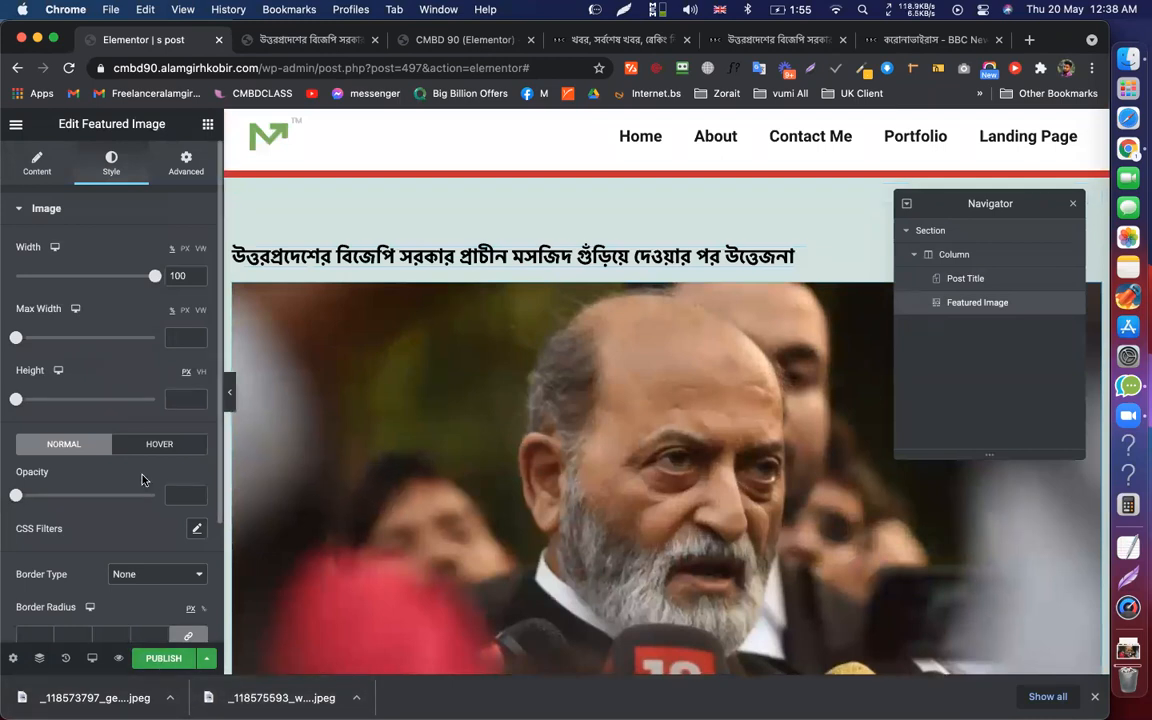
pyautogui.scroll(-5, 597, 391)
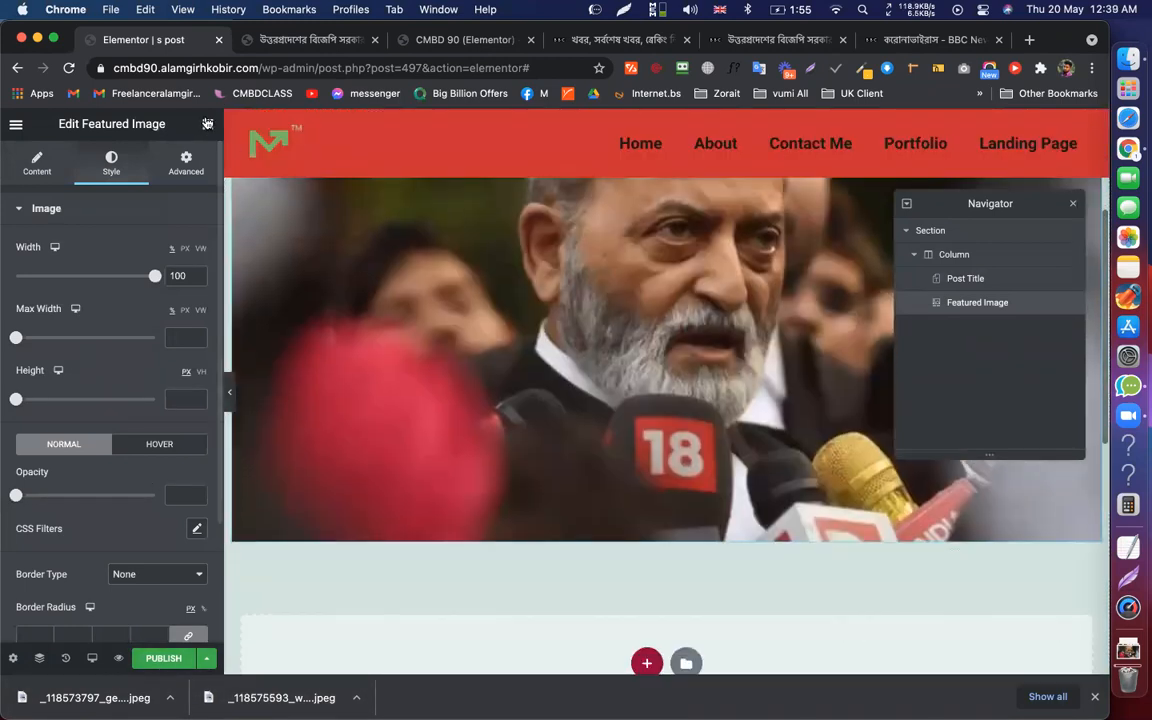
pyautogui.click(207, 123)
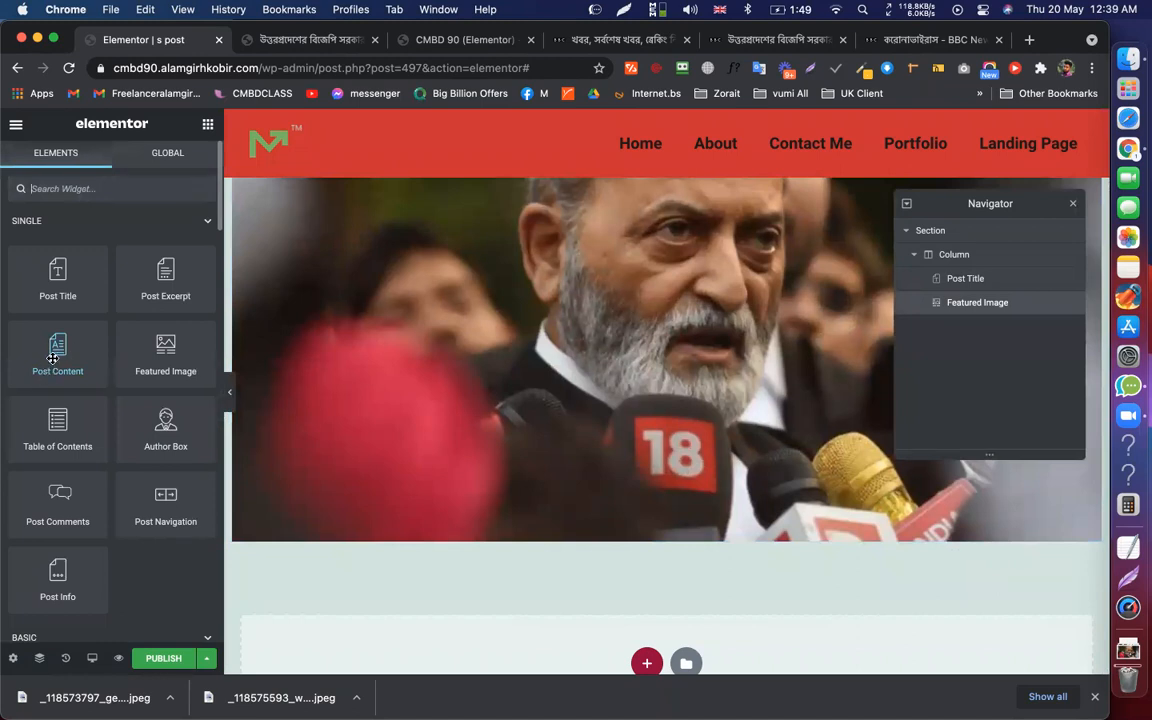
# Place the Post Content widget below the featured image
pyautogui.moveTo(53, 354); pyautogui.dragTo(652, 545)
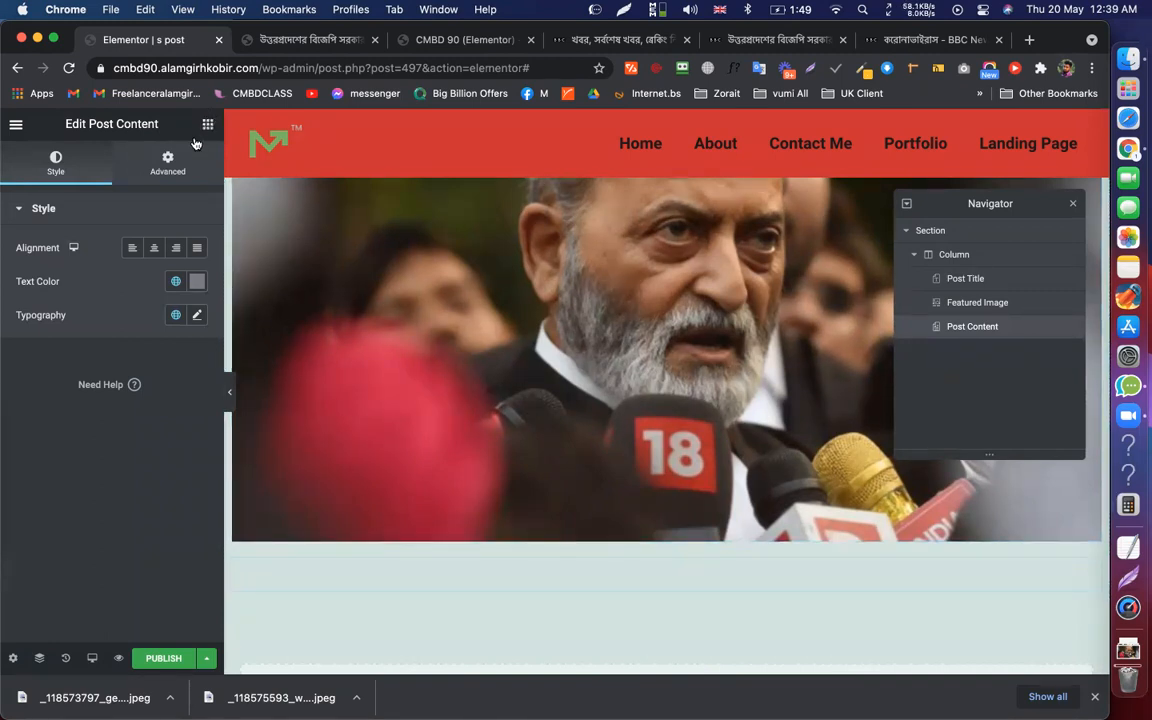
pyautogui.scroll(-15, 496, 597)
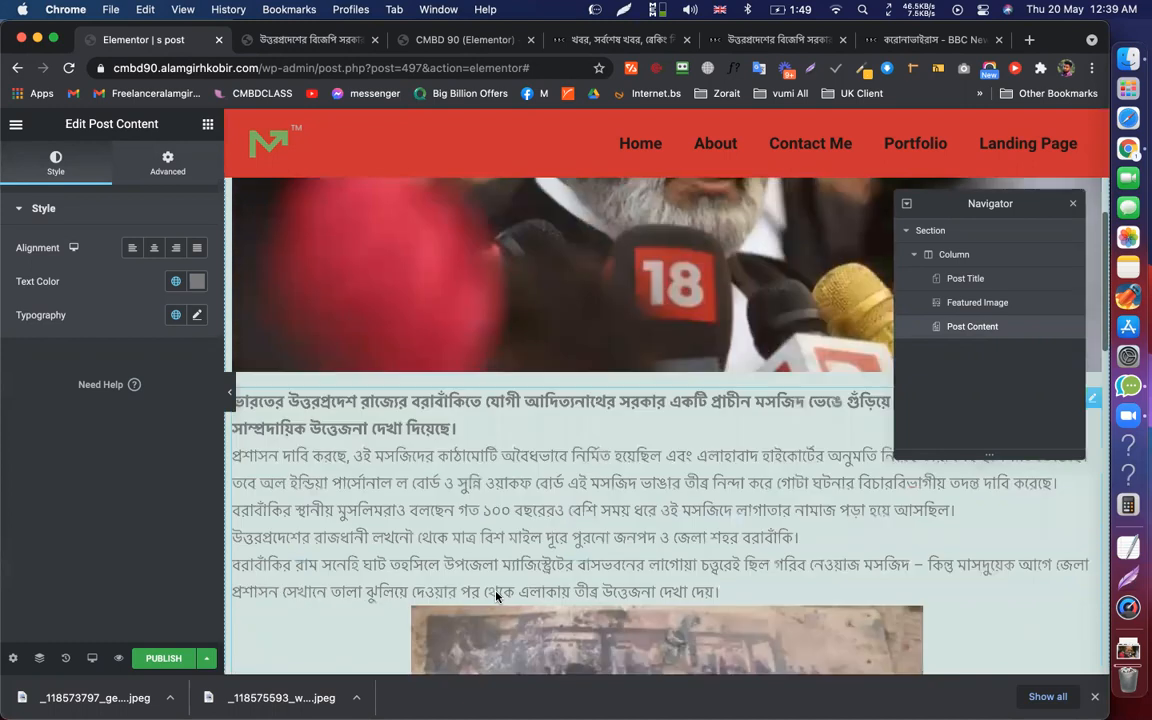
pyautogui.scroll(10, 496, 597)
pyautogui.scroll(10, 498, 576)
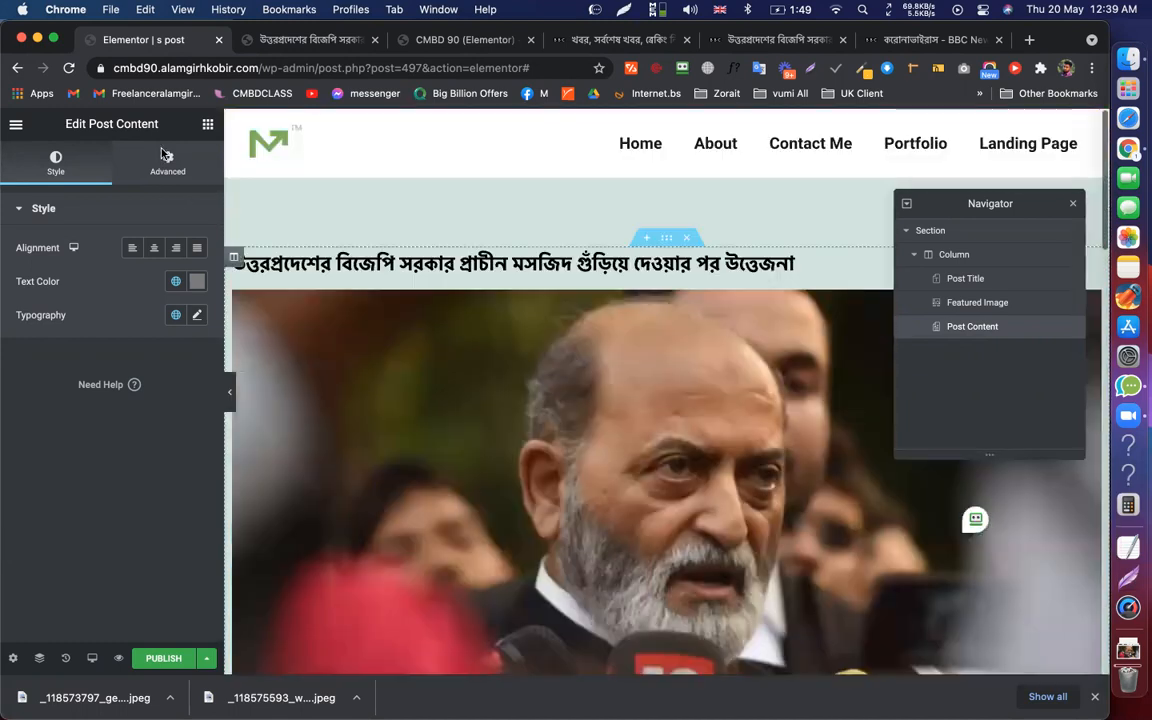
pyautogui.click(208, 126)
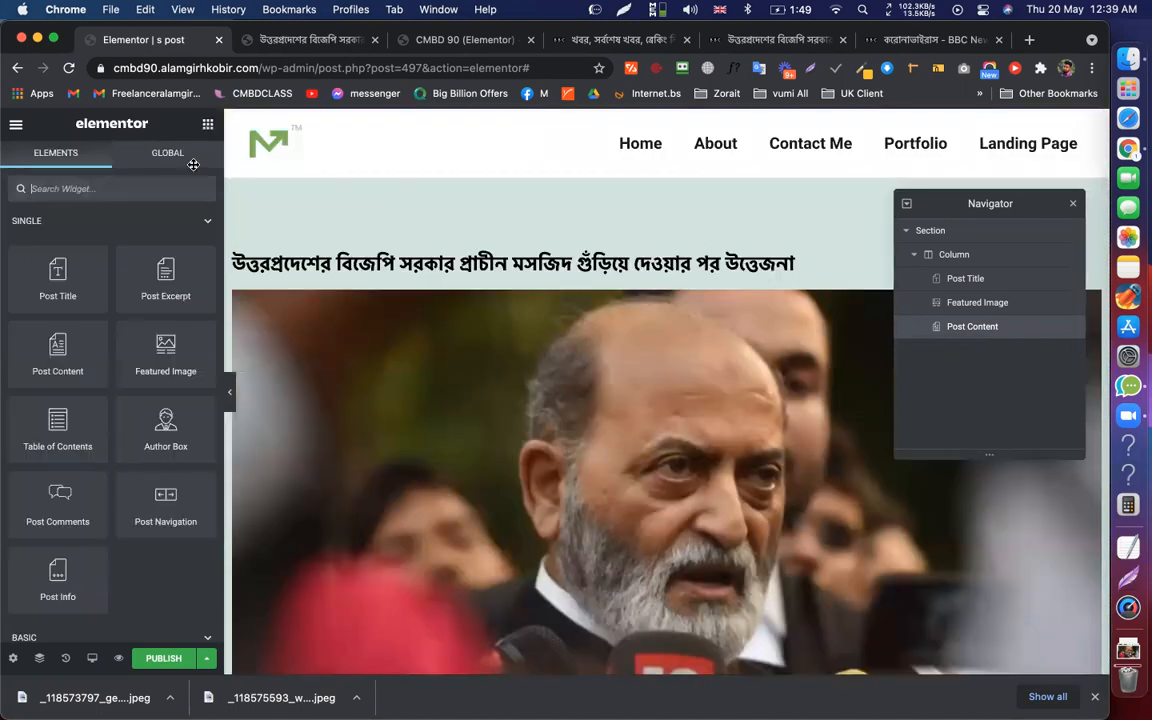
pyautogui.scroll(-4, 193, 164)
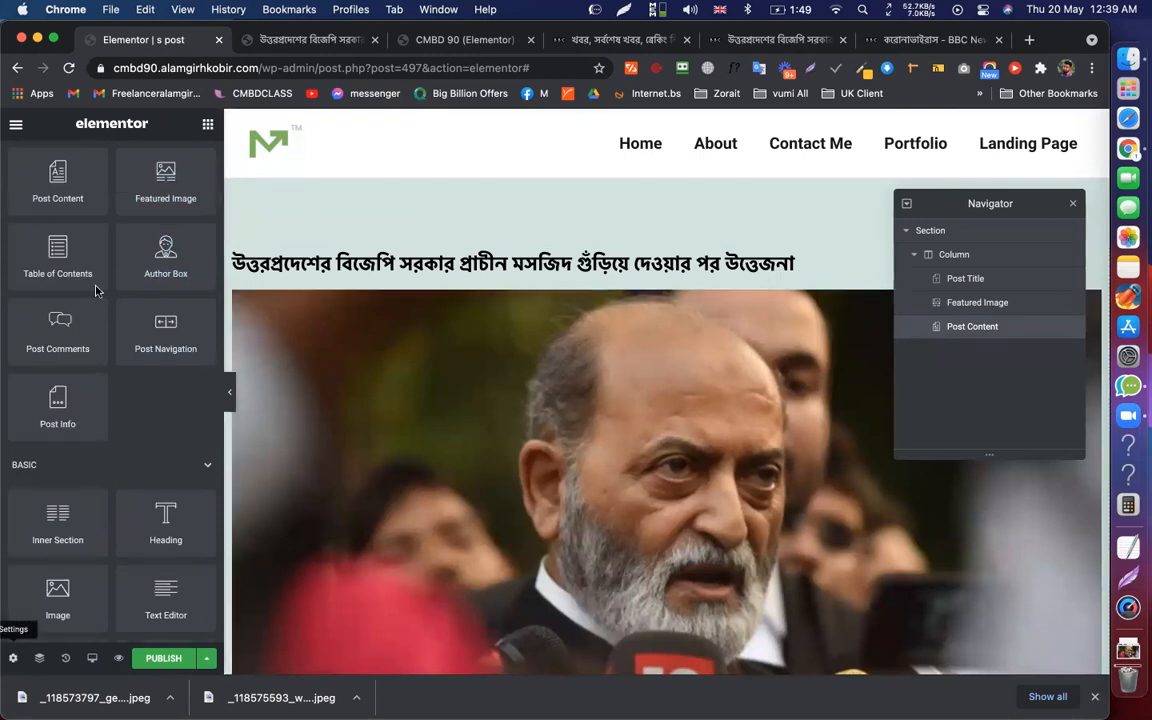
# Give the template's page body a classic white #FFFFFF background
pyautogui.click(111, 163)
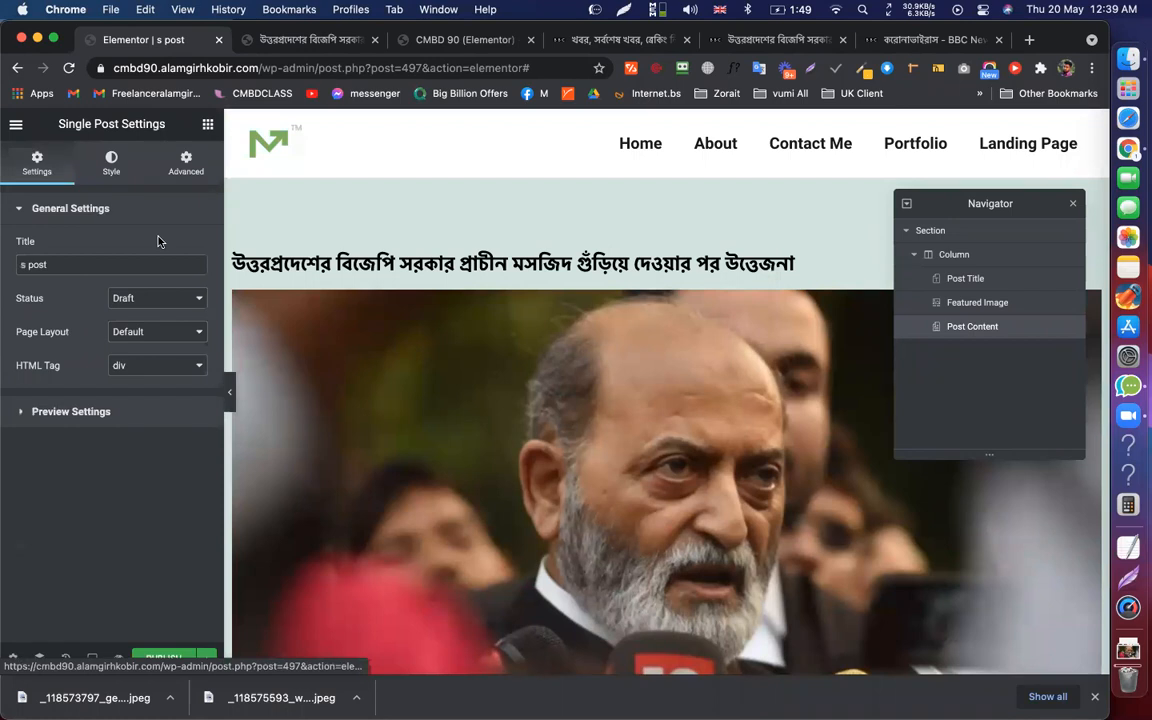
pyautogui.click(176, 247)
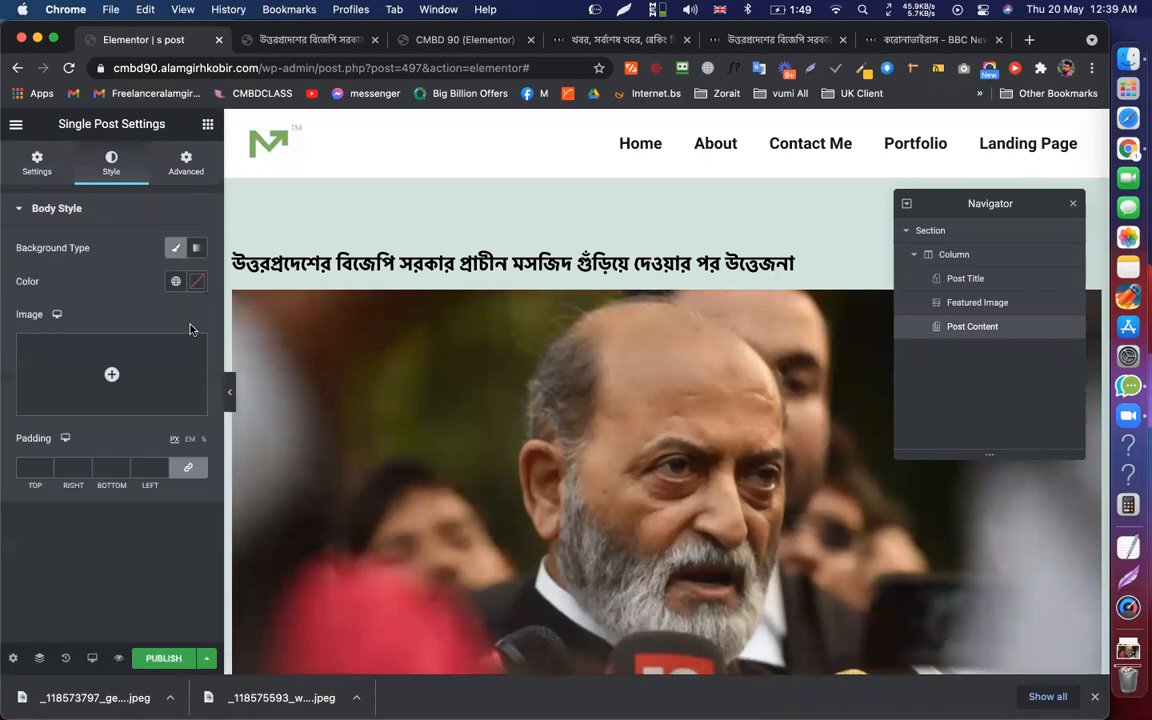
pyautogui.click(197, 282)
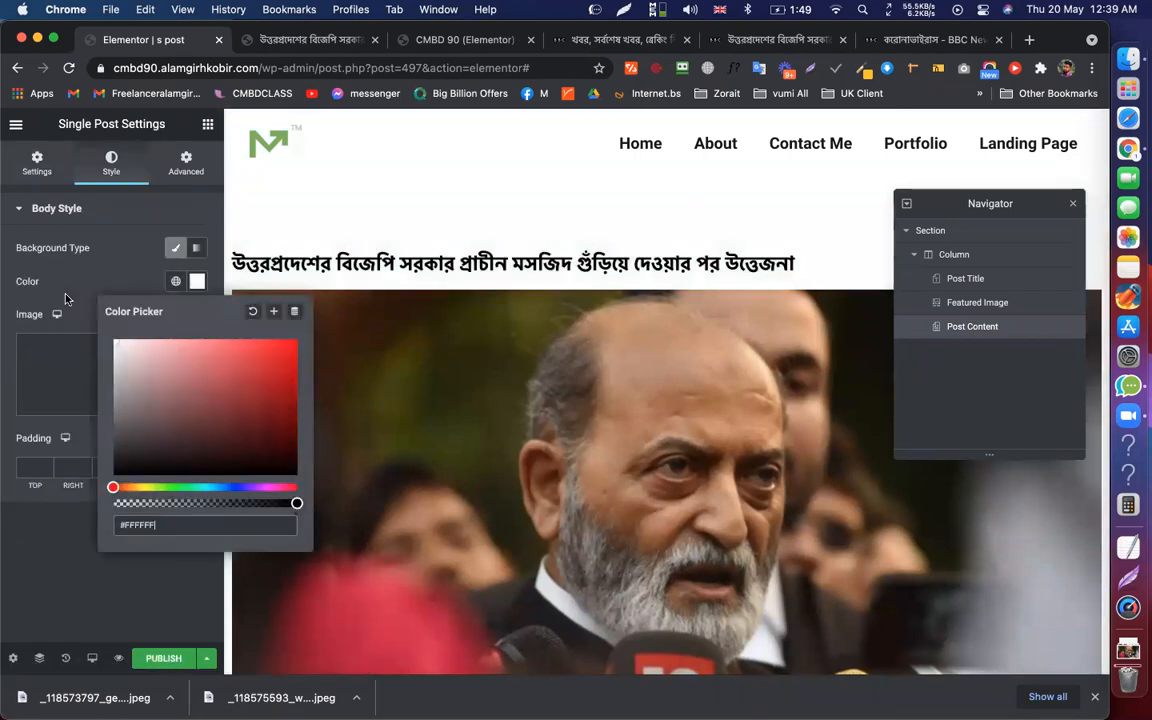
pyautogui.click(133, 580)
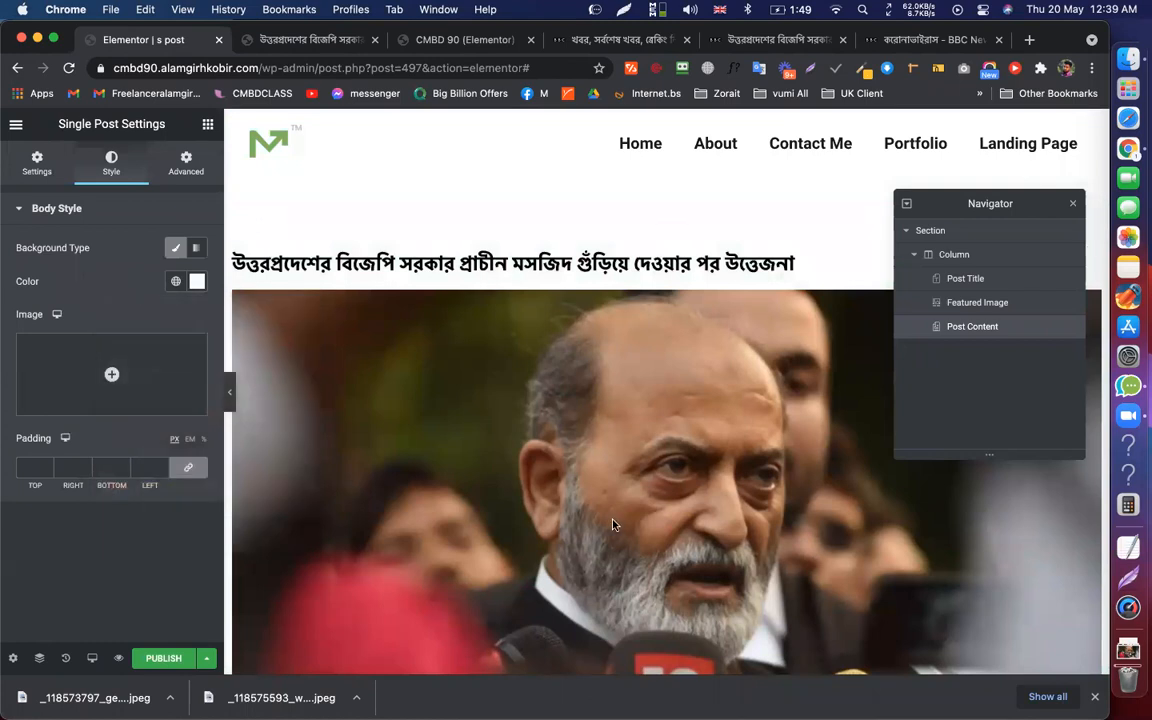
pyautogui.scroll(-15, 560, 527)
pyautogui.click(208, 124)
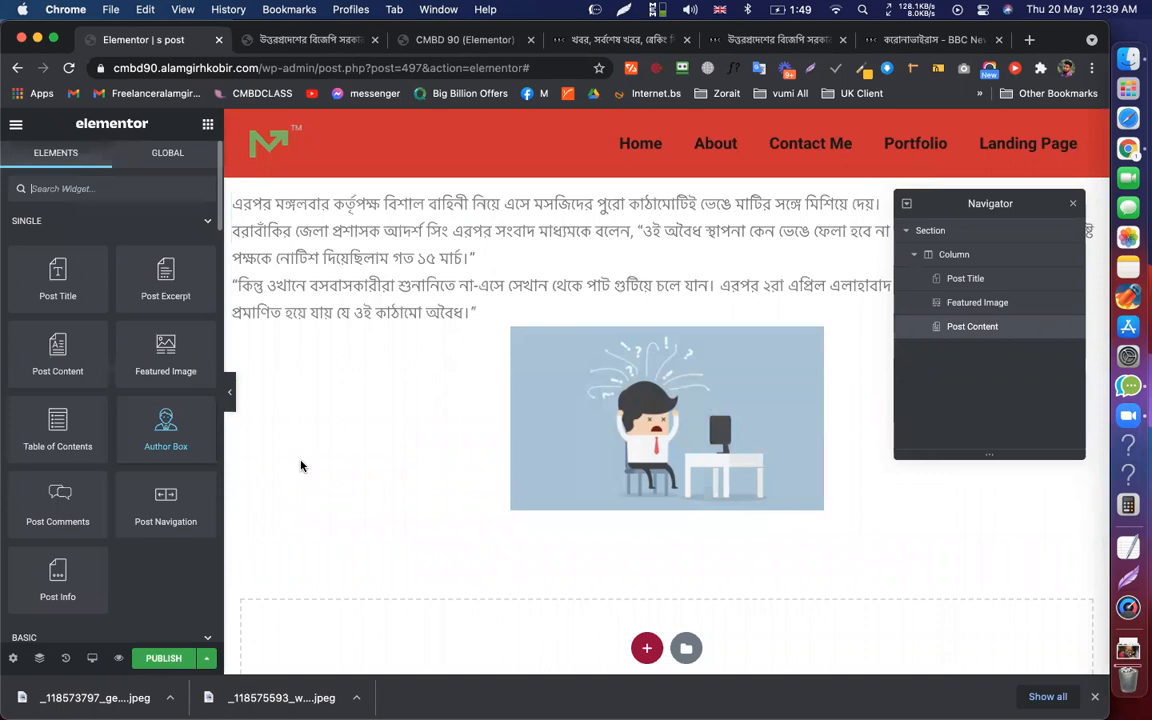
pyautogui.scroll(5, 422, 471)
pyautogui.scroll(8, 422, 471)
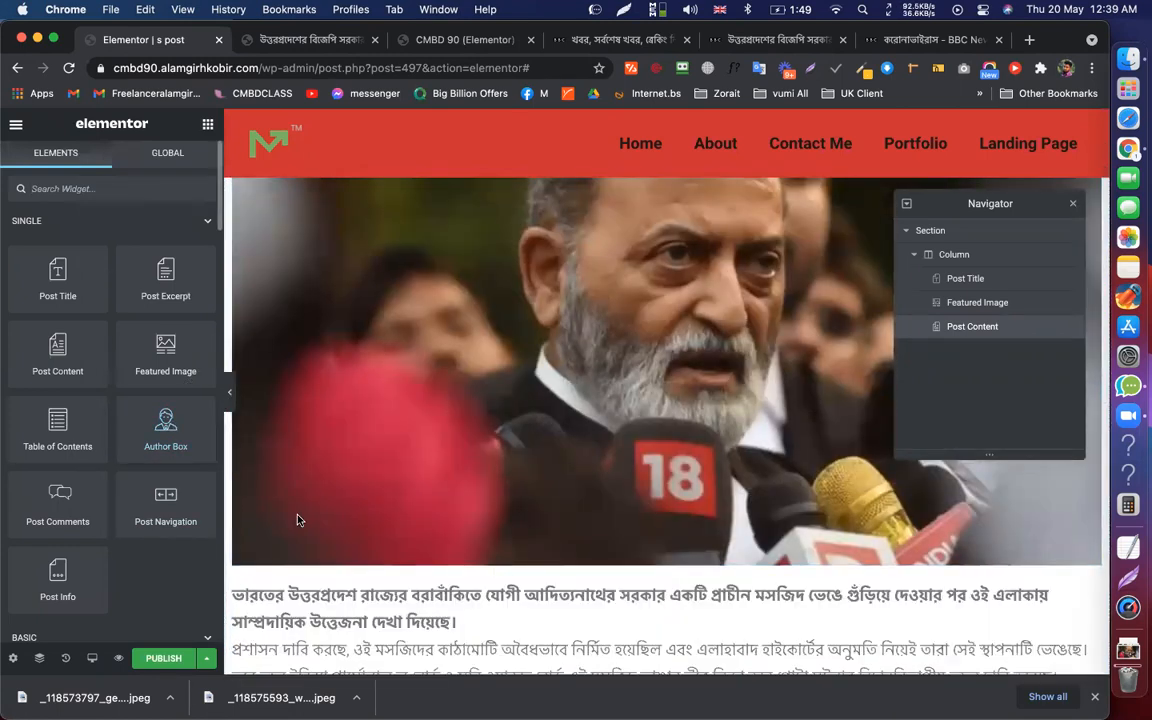
# Add an Author Box below the featured image with the author name as an H5 heading
pyautogui.moveTo(297, 519); pyautogui.dragTo(342, 605)
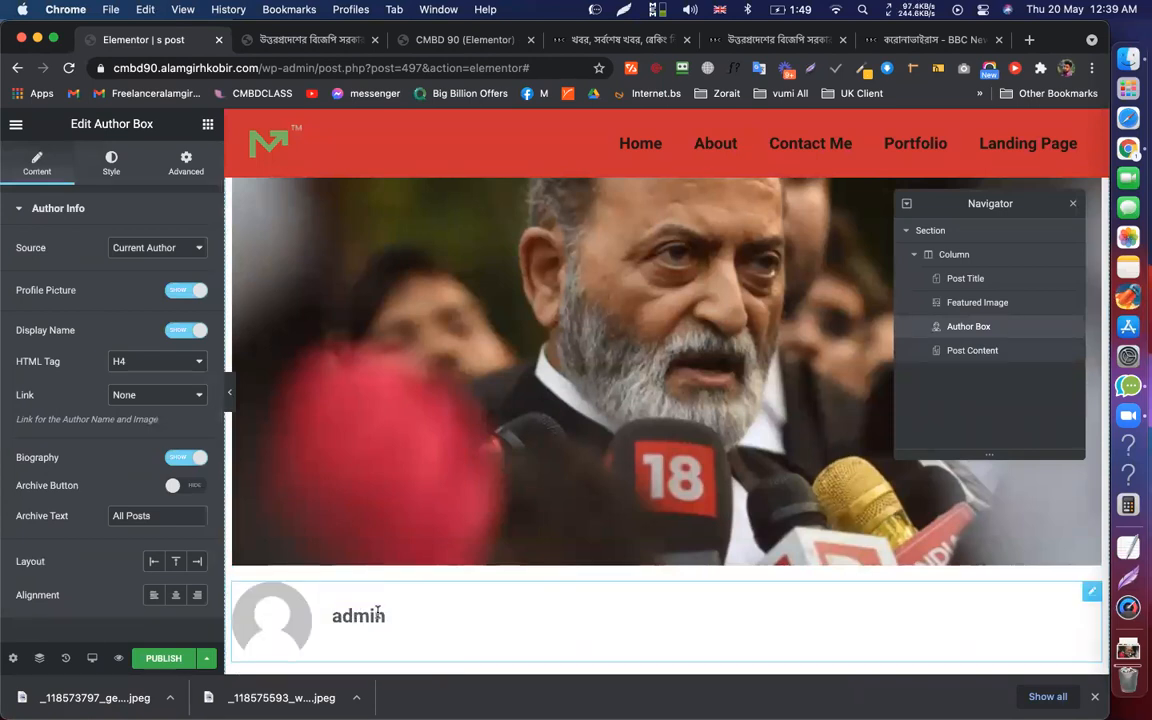
pyautogui.scroll(-3, 378, 610)
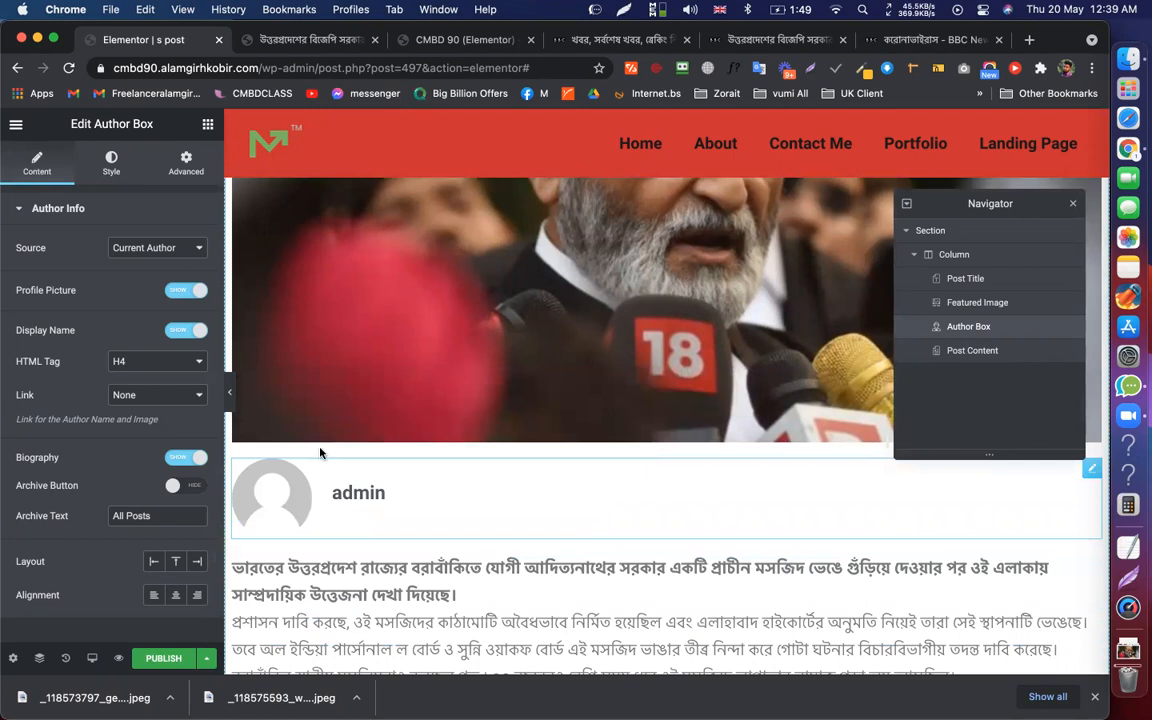
pyautogui.click(120, 360)
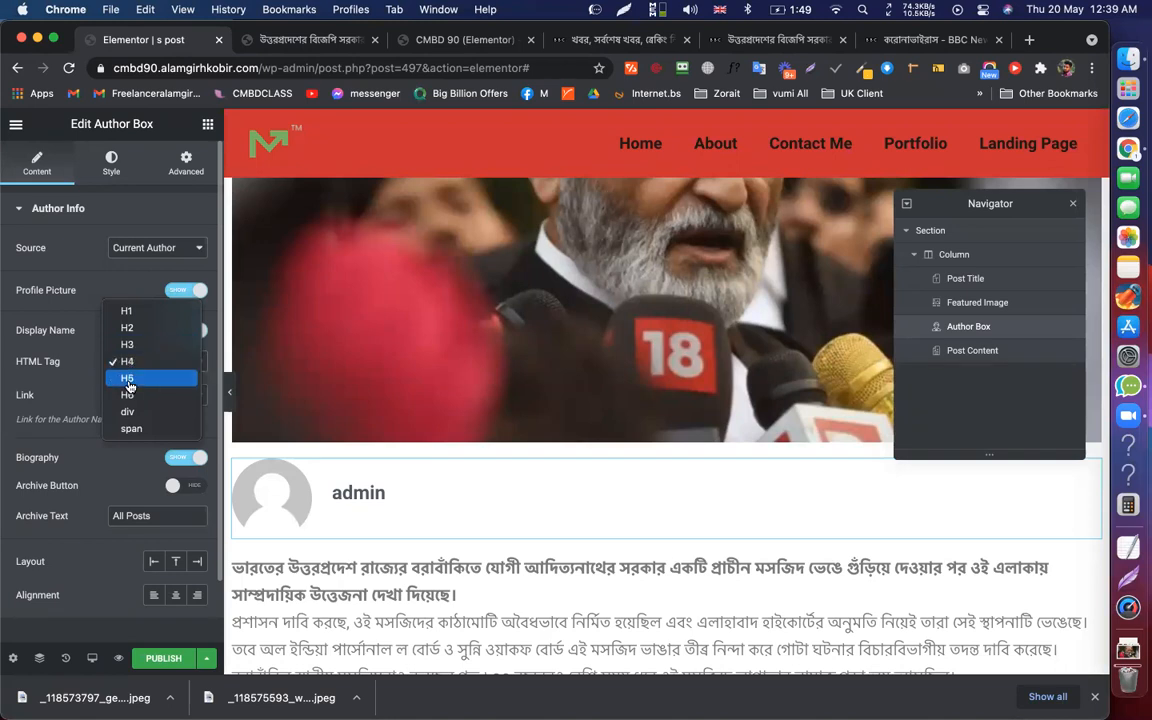
pyautogui.click(127, 378)
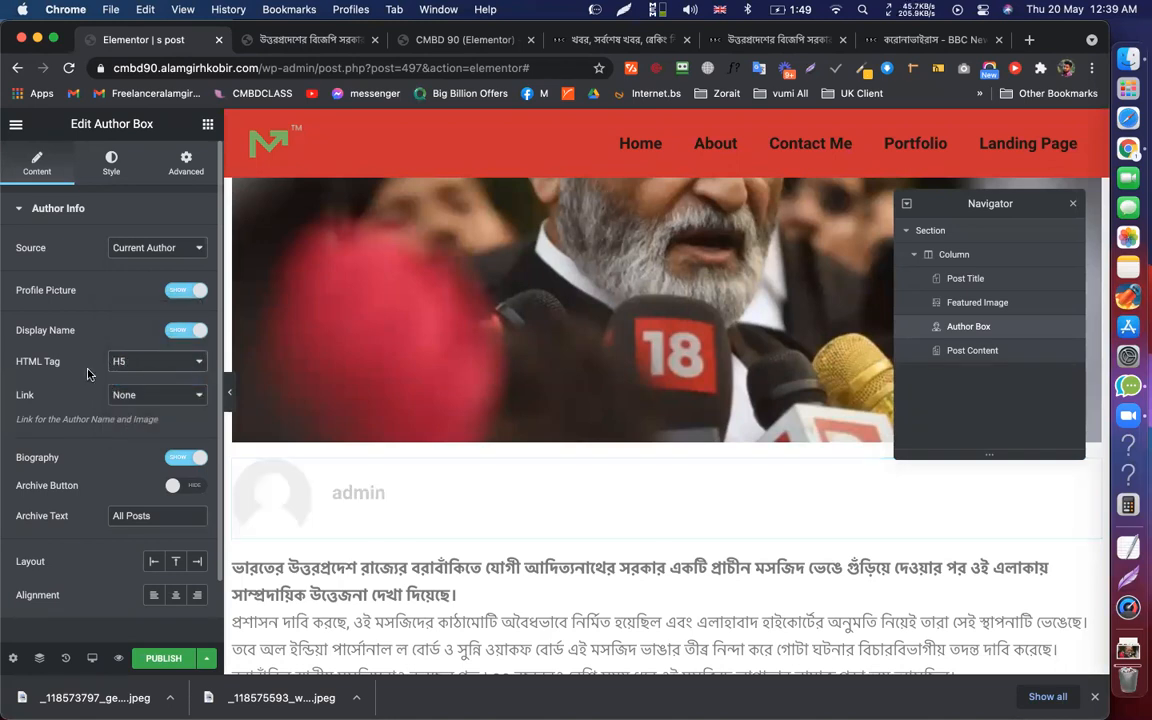
# Shrink the author box's profile picture to image size 50
pyautogui.click(108, 158)
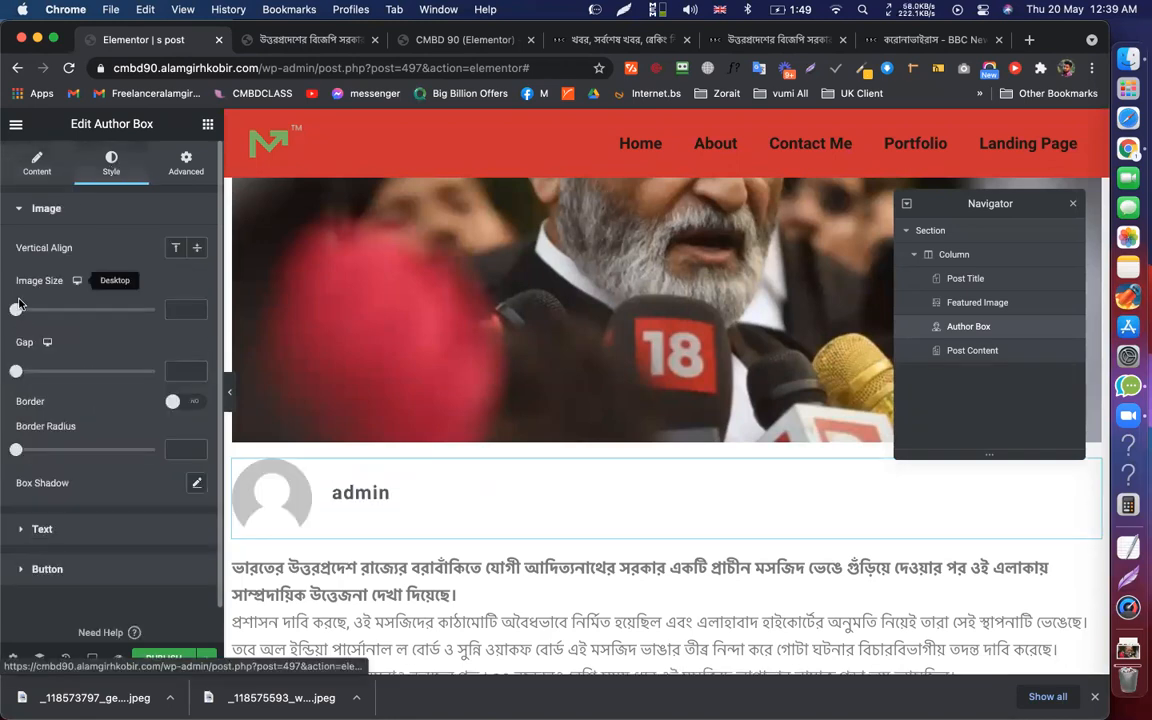
pyautogui.moveTo(27, 313); pyautogui.dragTo(52, 315)
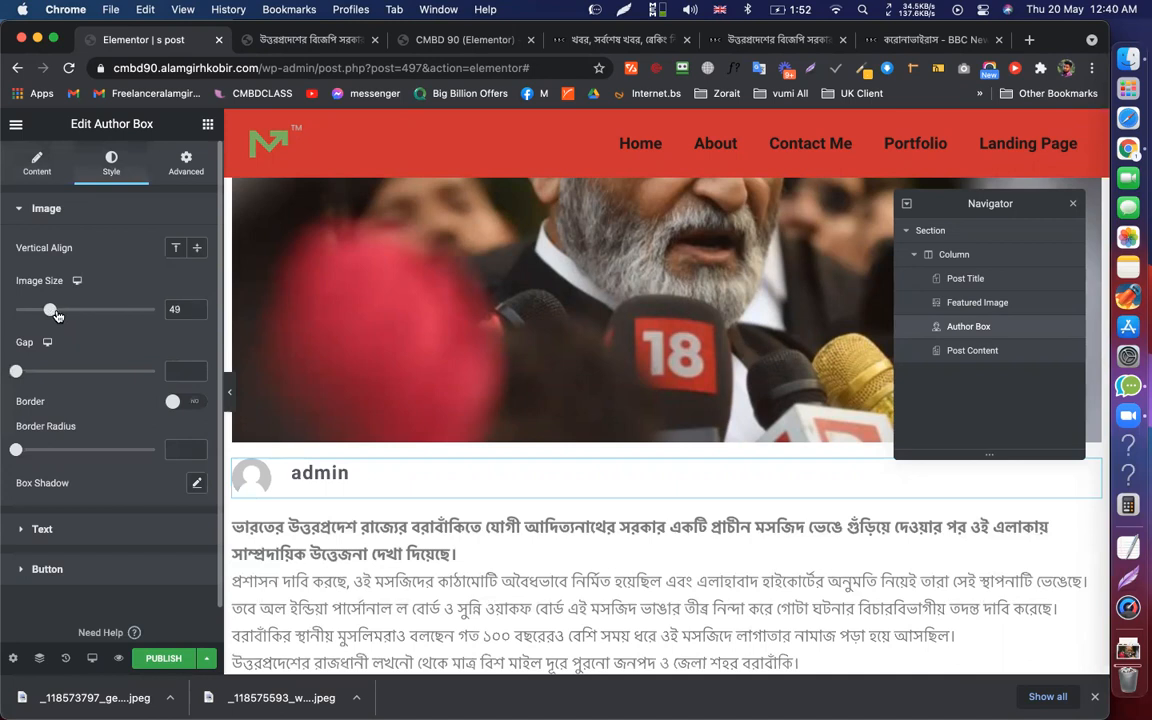
pyautogui.click(197, 310)
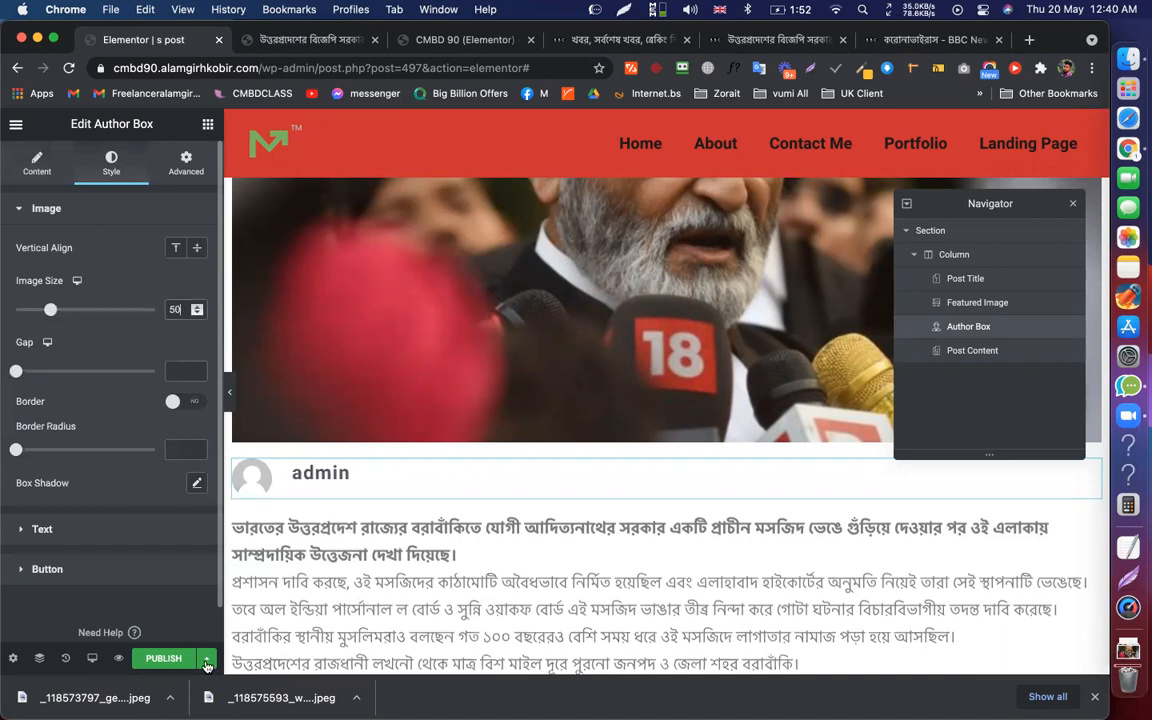
pyautogui.scroll(-1, 329, 335)
pyautogui.scroll(-5, 329, 335)
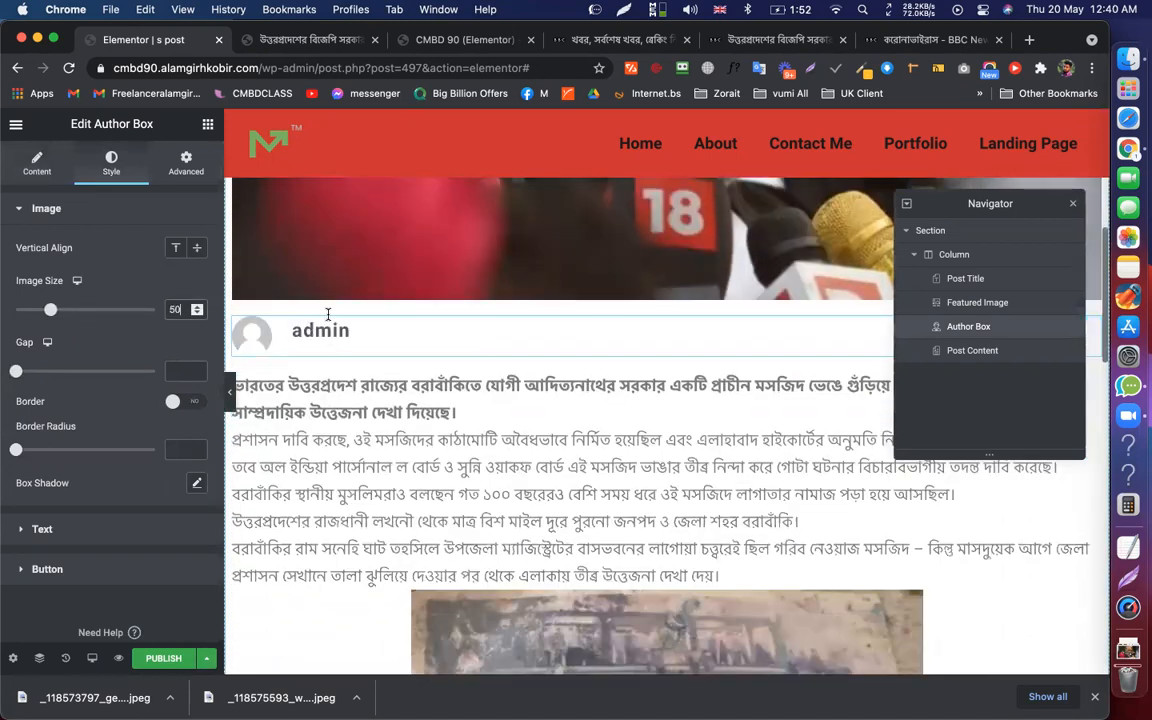
pyautogui.scroll(10, 449, 252)
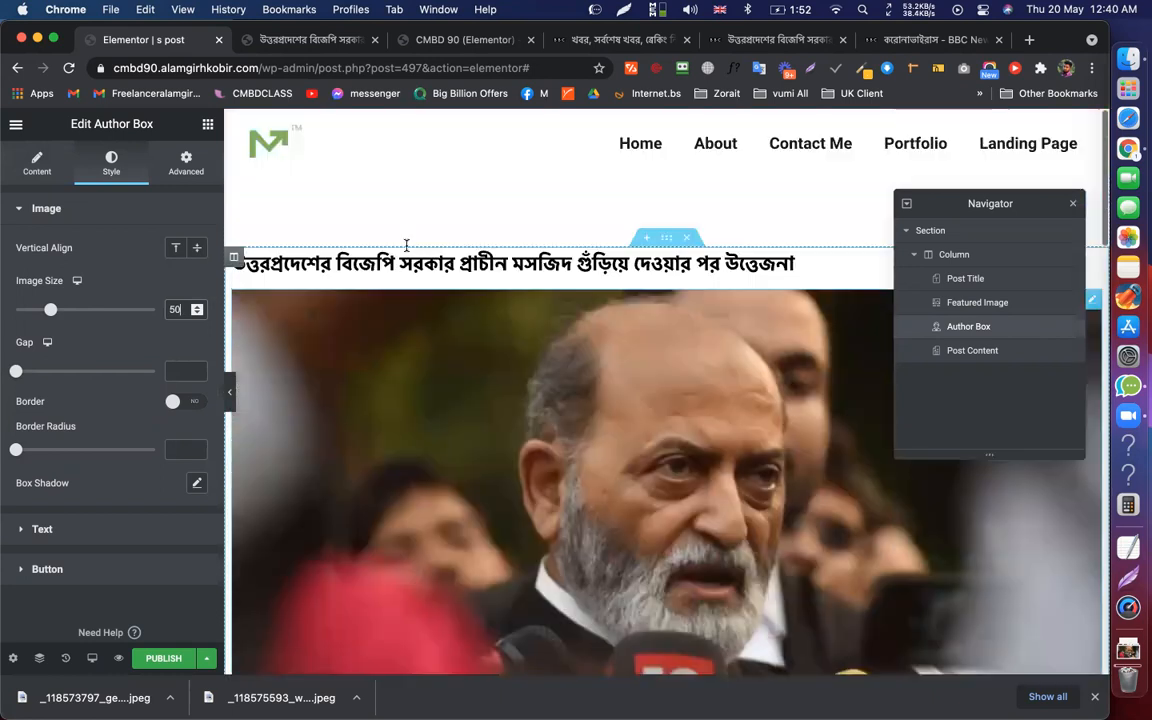
pyautogui.scroll(-13, 511, 383)
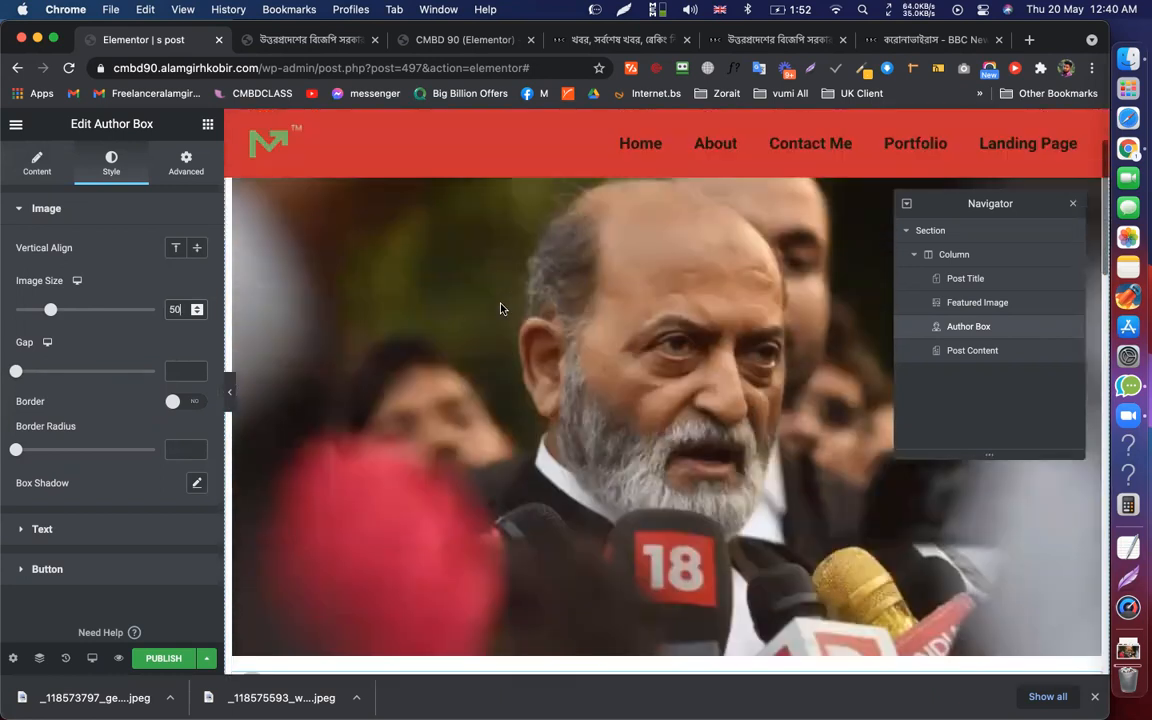
pyautogui.scroll(6, 444, 260)
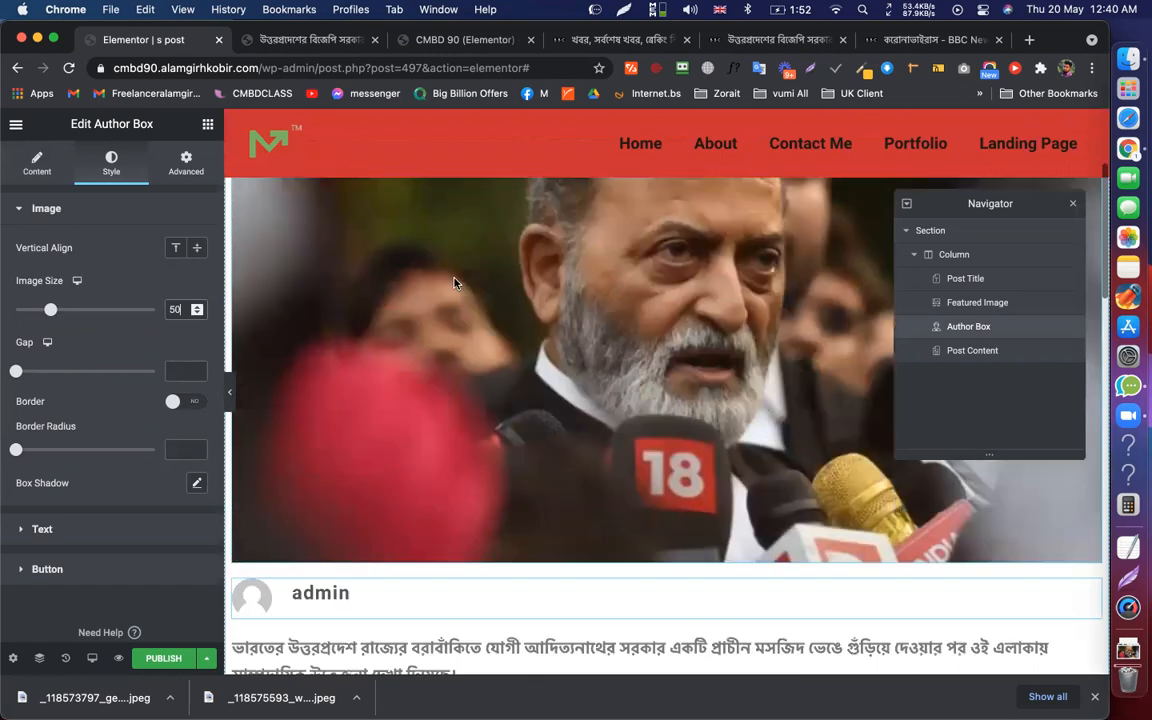
pyautogui.scroll(4, 441, 258)
pyautogui.click(548, 258)
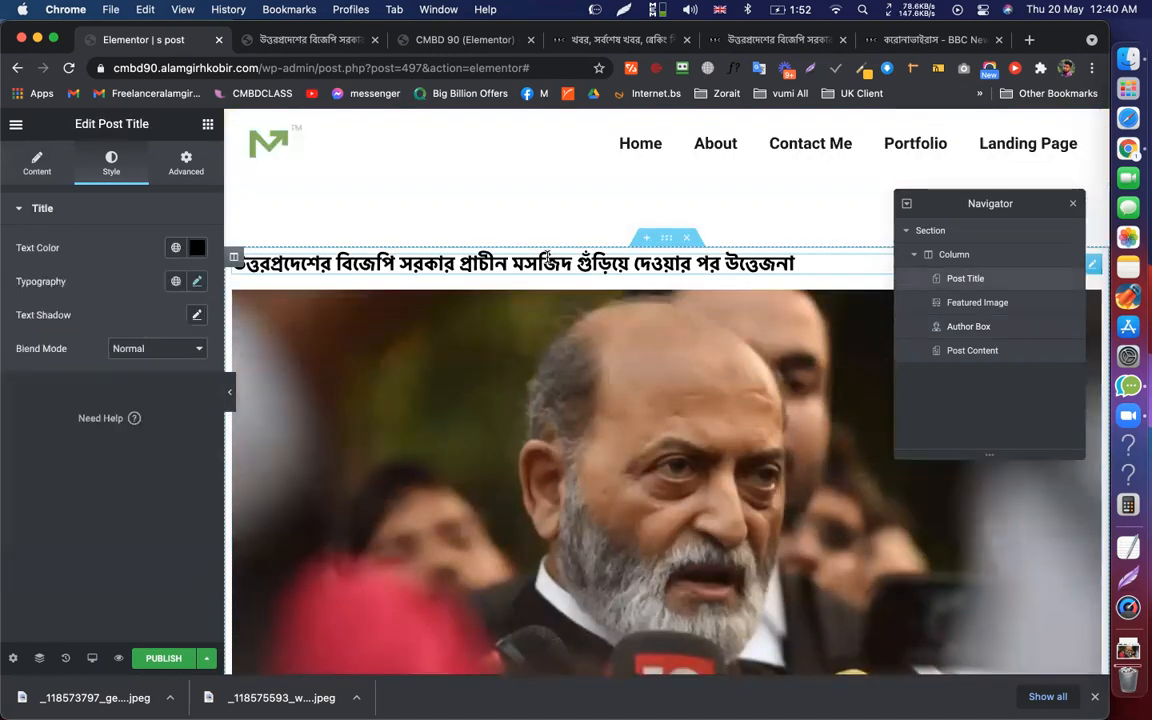
# Add the Post Comments widget to the empty section below the article
pyautogui.click(585, 260)
pyautogui.scroll(-1, 560, 262)
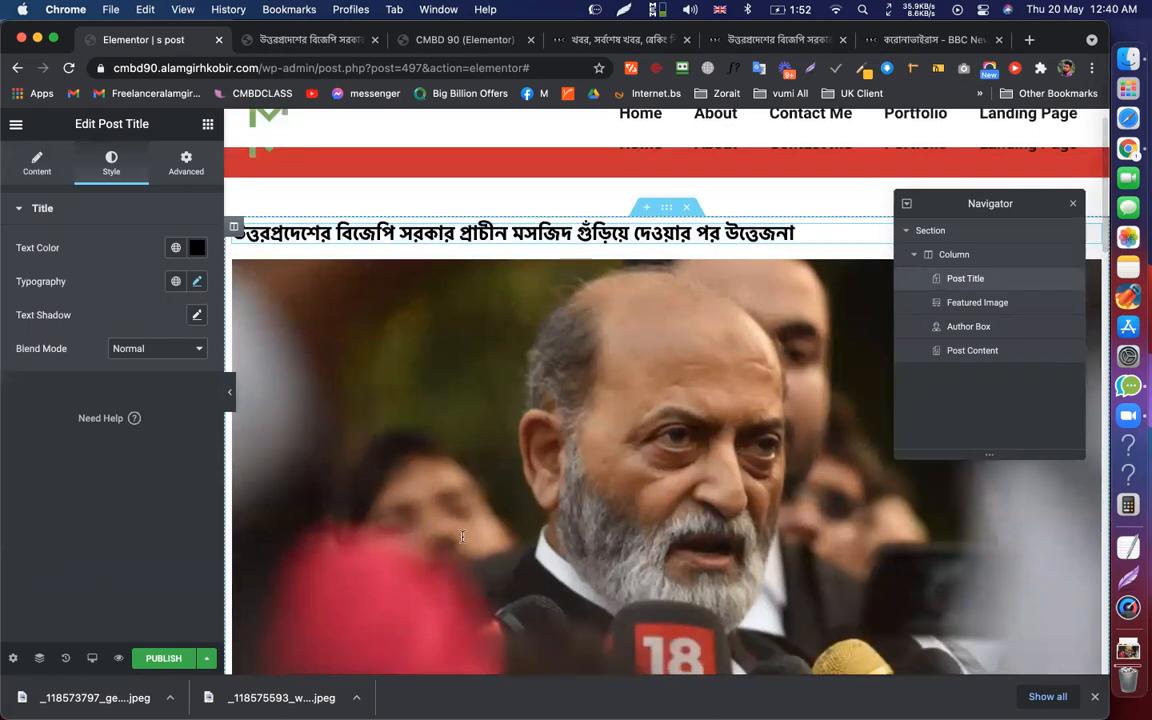
pyautogui.scroll(-10, 434, 459)
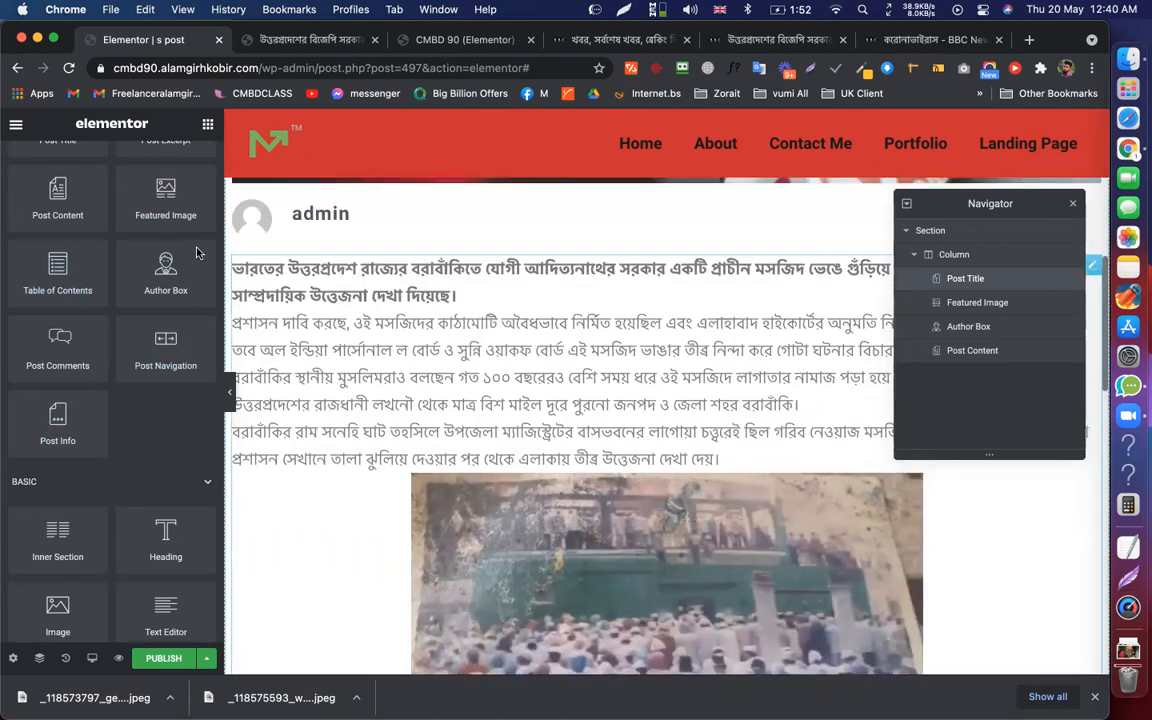
pyautogui.scroll(2, 166, 200)
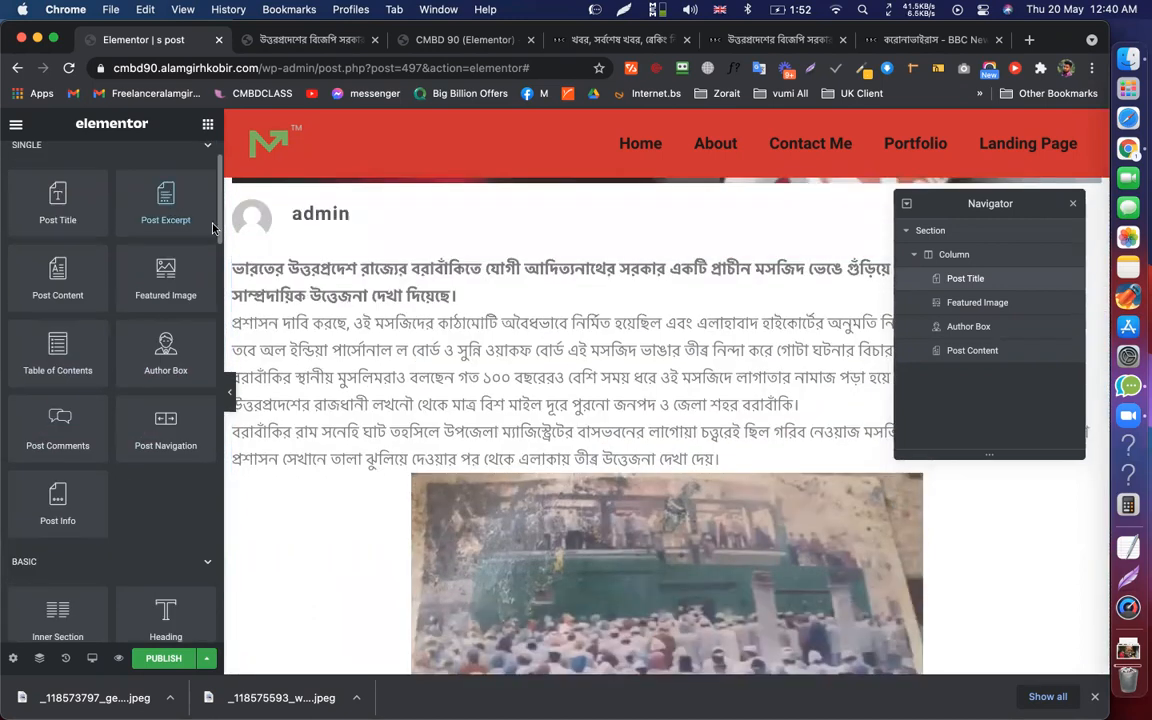
pyautogui.scroll(-10, 399, 314)
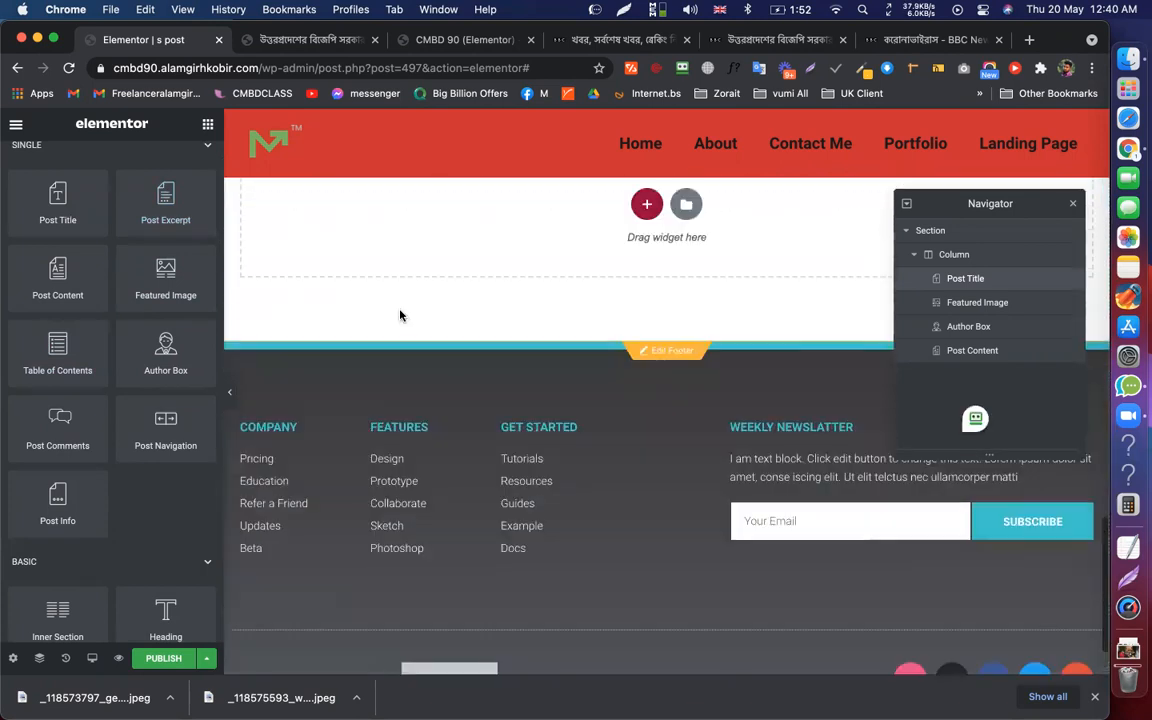
pyautogui.scroll(4, 399, 310)
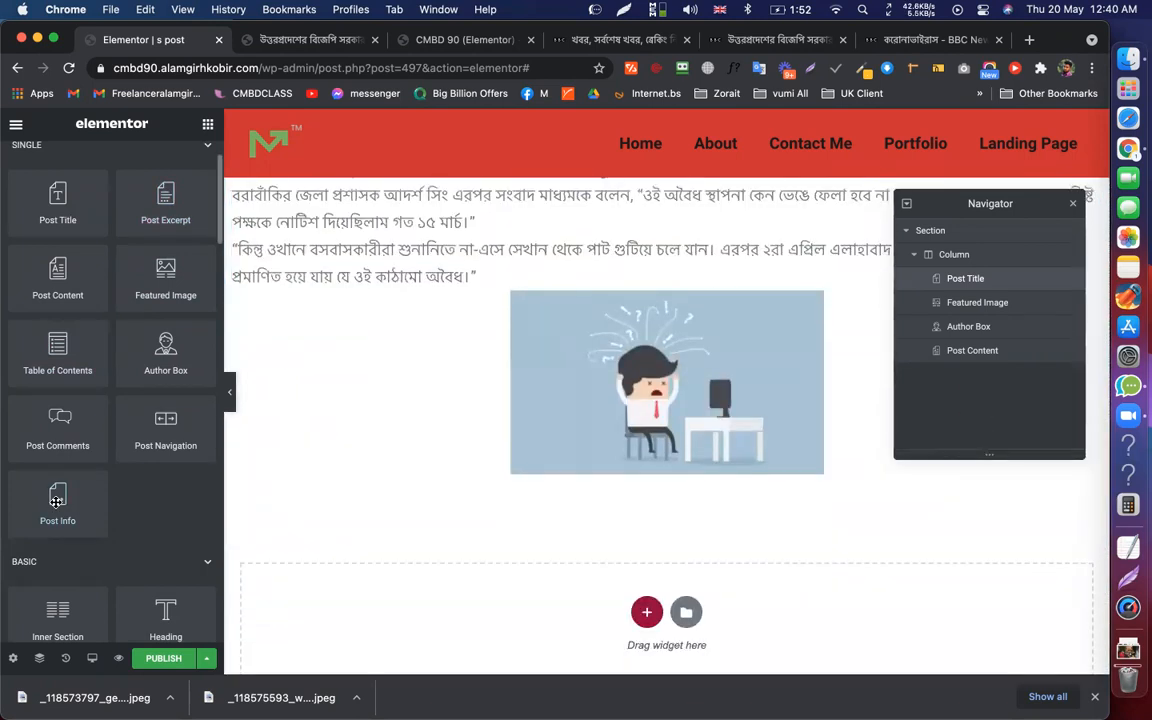
pyautogui.moveTo(58, 425); pyautogui.dragTo(588, 575)
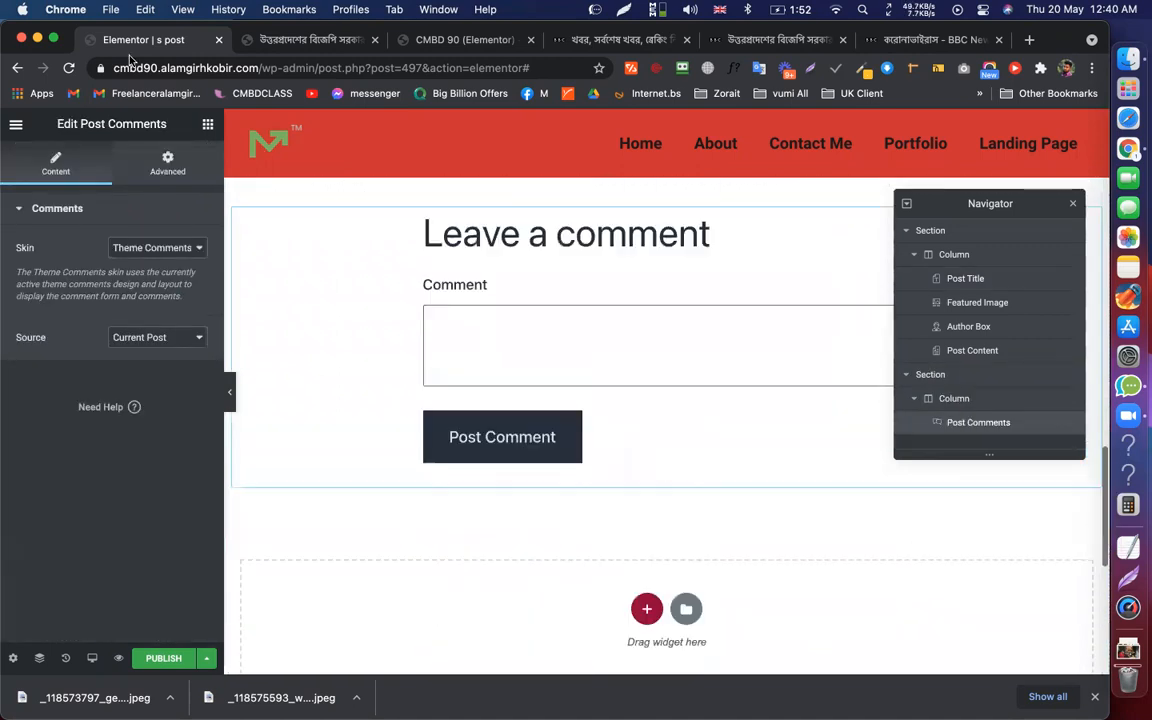
# Place the Post Navigation widget under the post content, above the comment form
pyautogui.scroll(8, 230, 150)
pyautogui.click(207, 123)
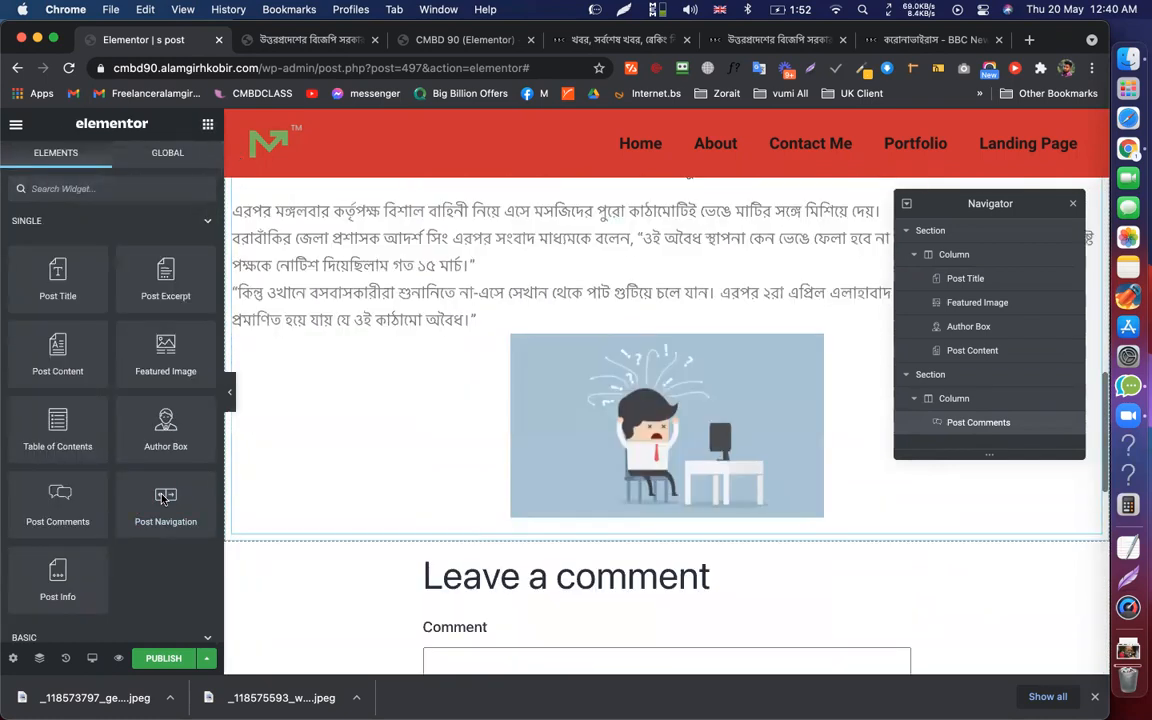
pyautogui.moveTo(165, 513); pyautogui.dragTo(662, 350)
pyautogui.moveTo(442, 414); pyautogui.dragTo(320, 404)
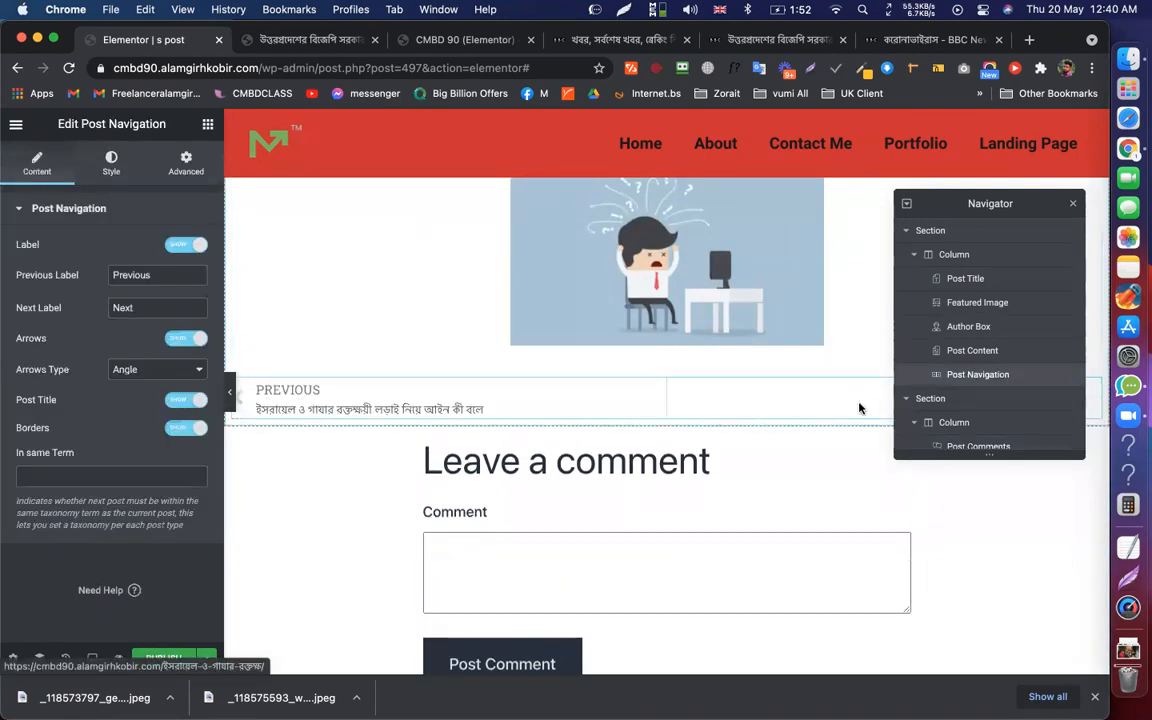
# Publish the 's post' template with a display condition of Posts, then view the live post
pyautogui.click(157, 657)
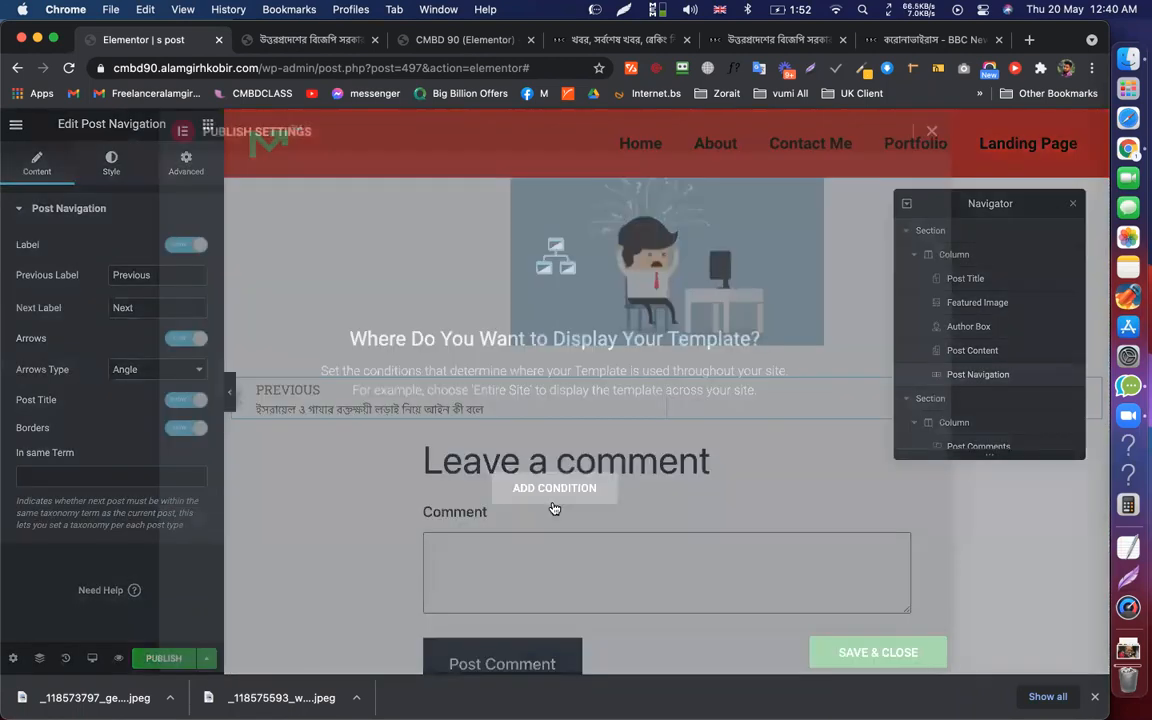
pyautogui.click(553, 495)
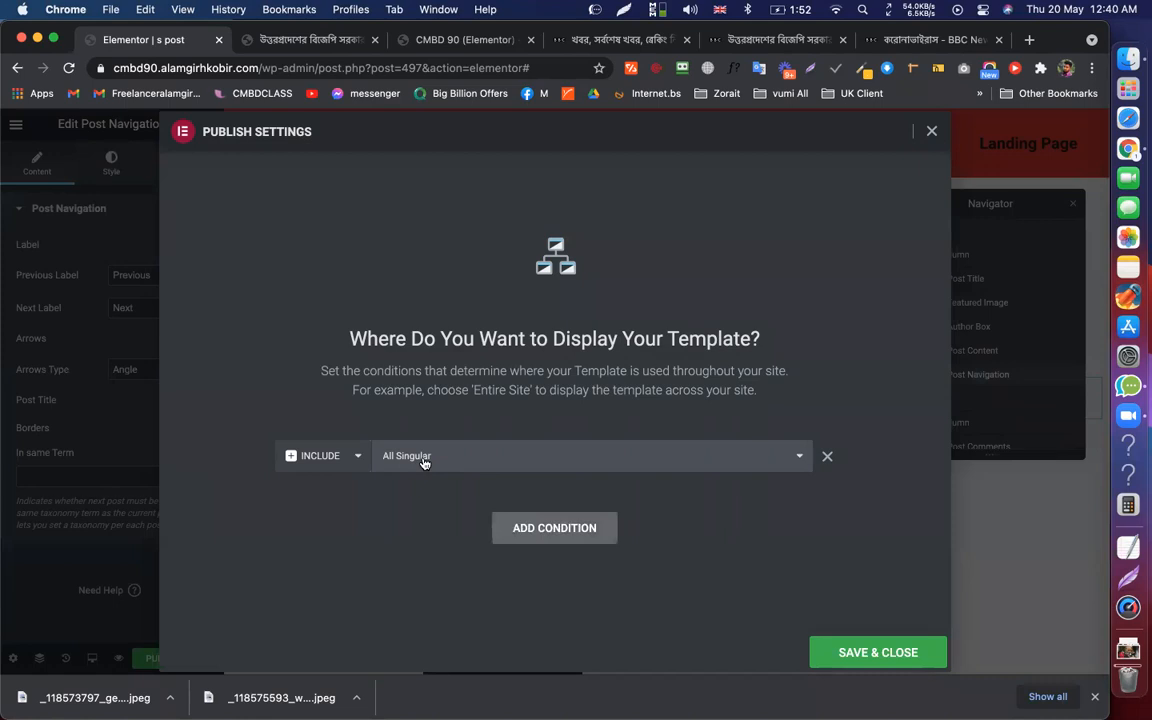
pyautogui.click(420, 457)
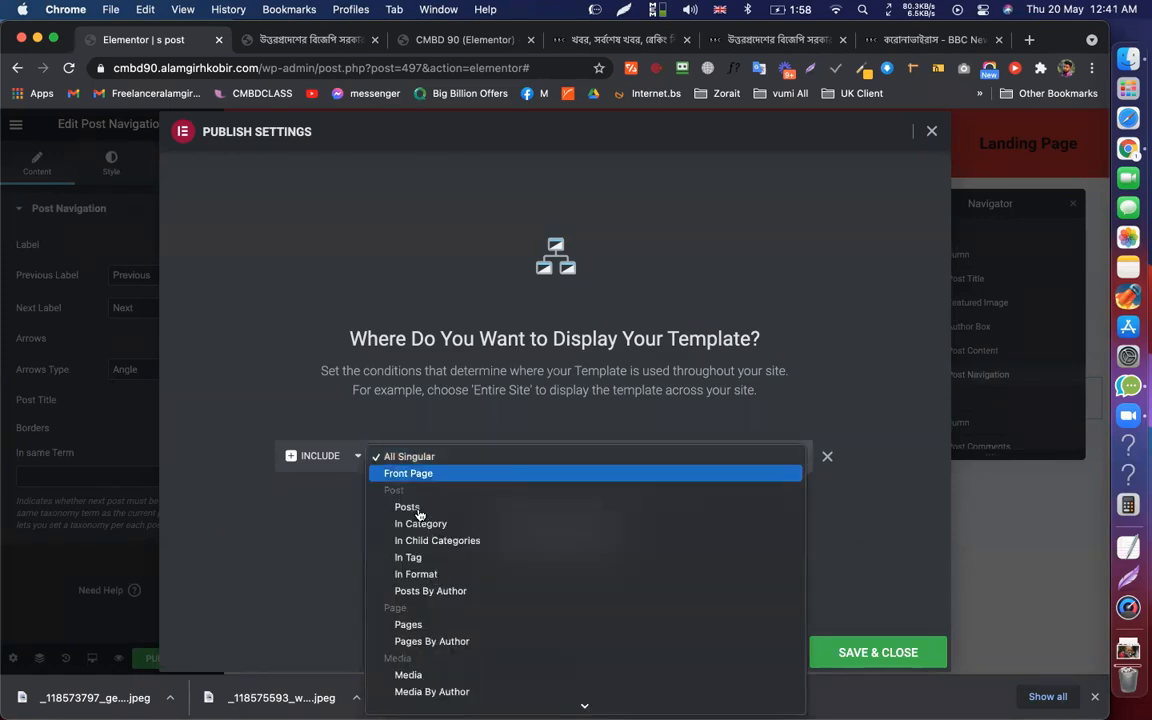
pyautogui.click(412, 507)
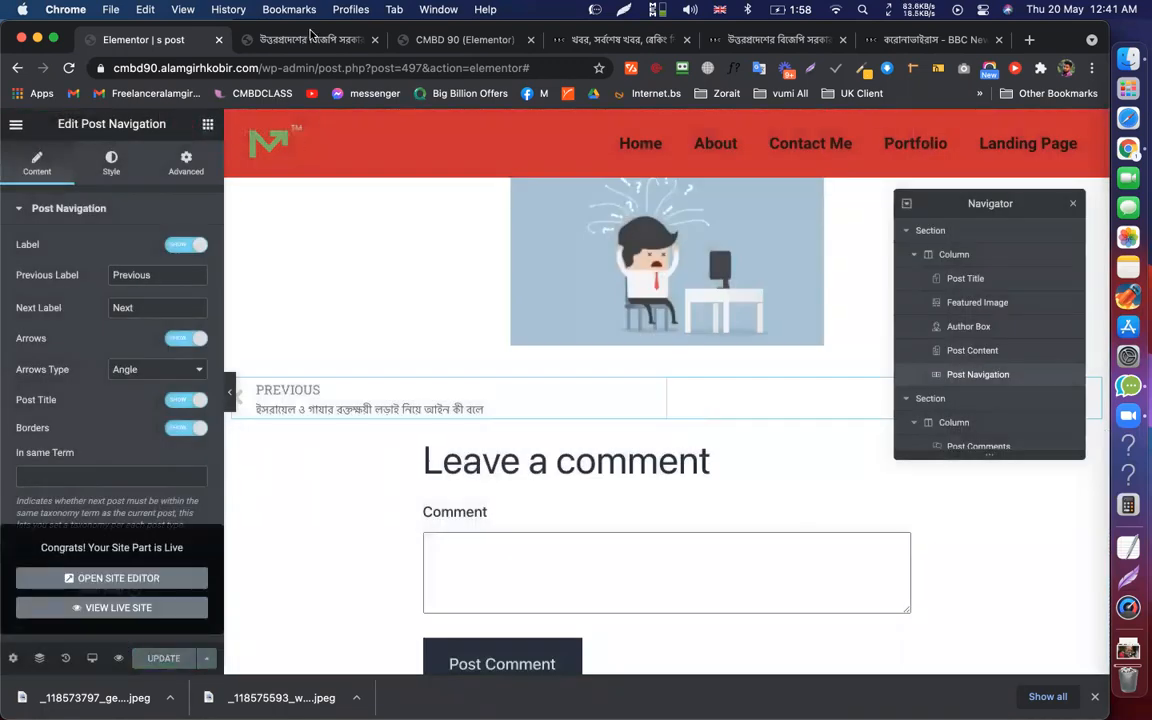
pyautogui.click(319, 45)
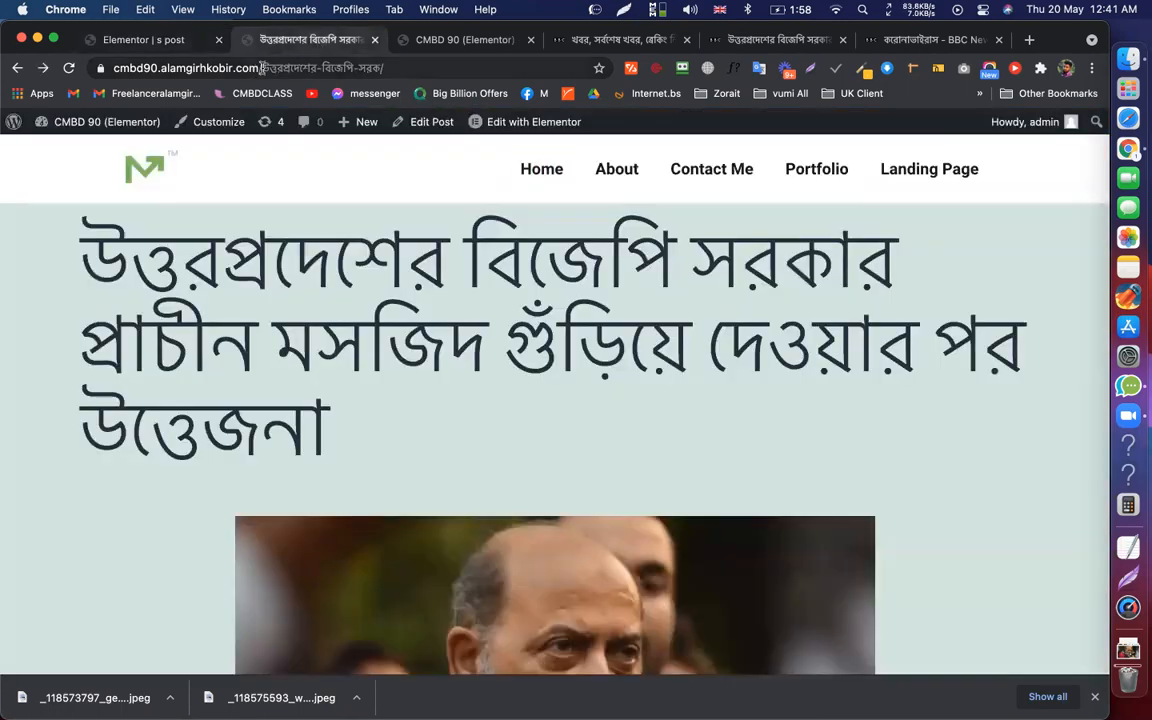
# Load the site's /blog page and scroll through a post to check the new layout
pyautogui.moveTo(262, 67); pyautogui.dragTo(510, 94)
pyautogui.write('blog')
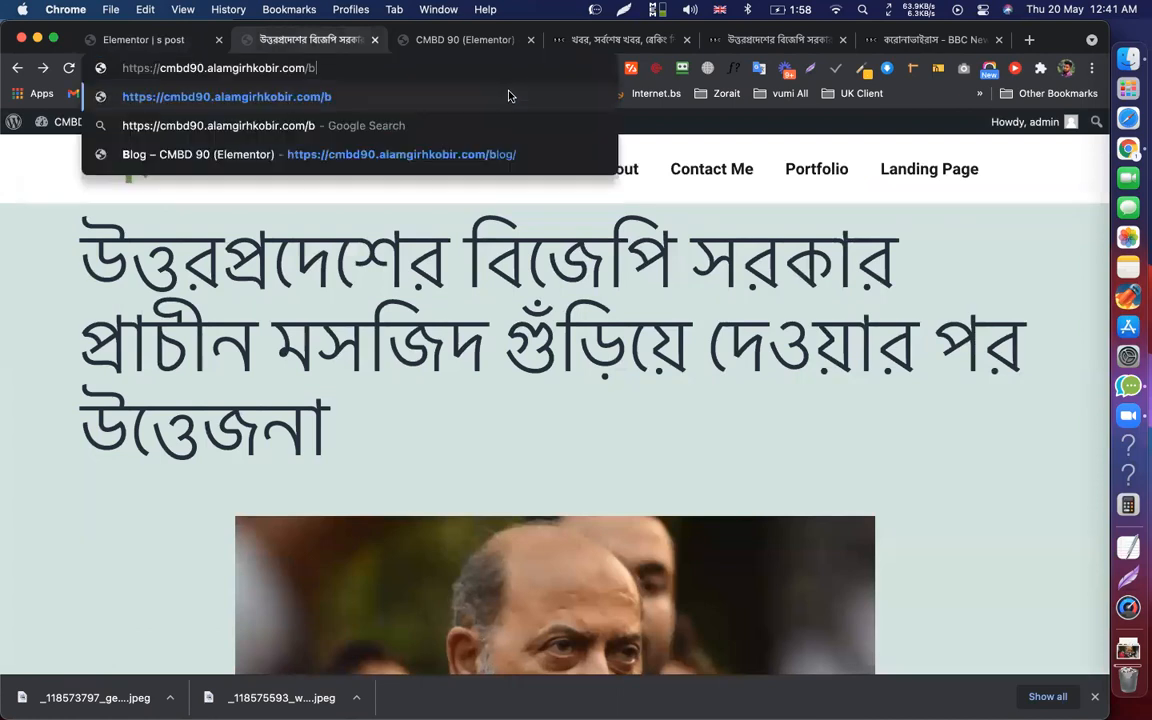
pyautogui.press('Return')
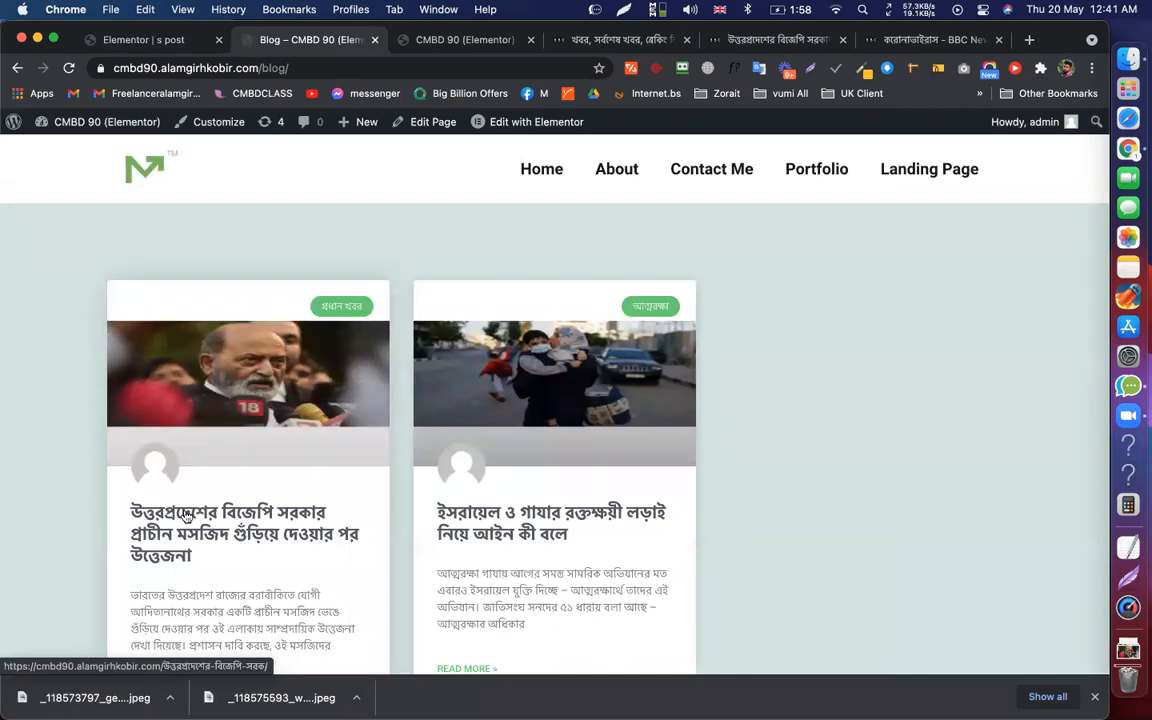
pyautogui.press('super+r')
pyautogui.click(329, 40)
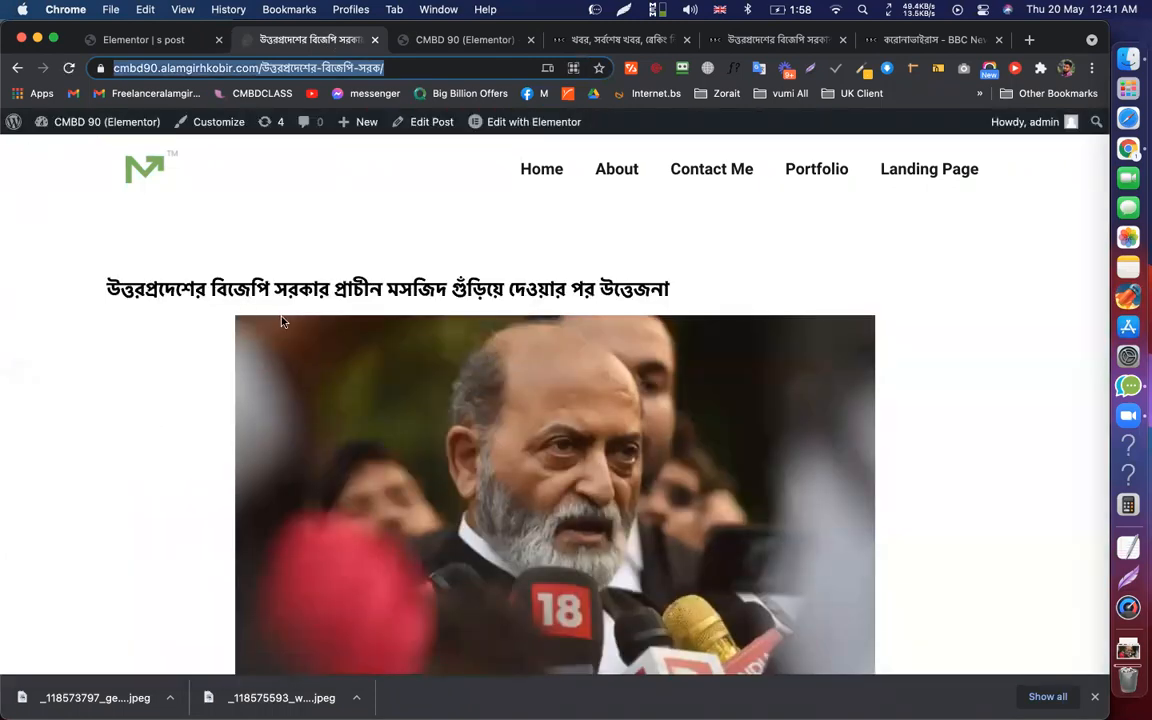
pyautogui.scroll(-2, 352, 279)
pyautogui.scroll(2, 480, 340)
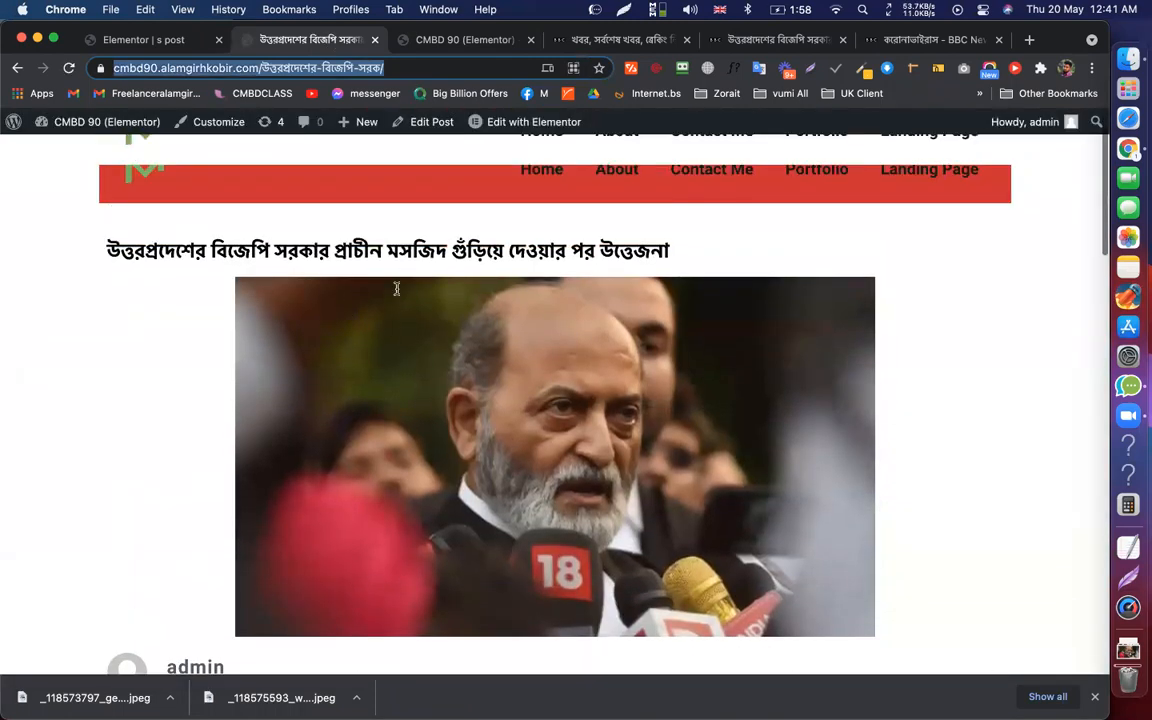
pyautogui.scroll(-2, 504, 376)
pyautogui.scroll(-3, 301, 481)
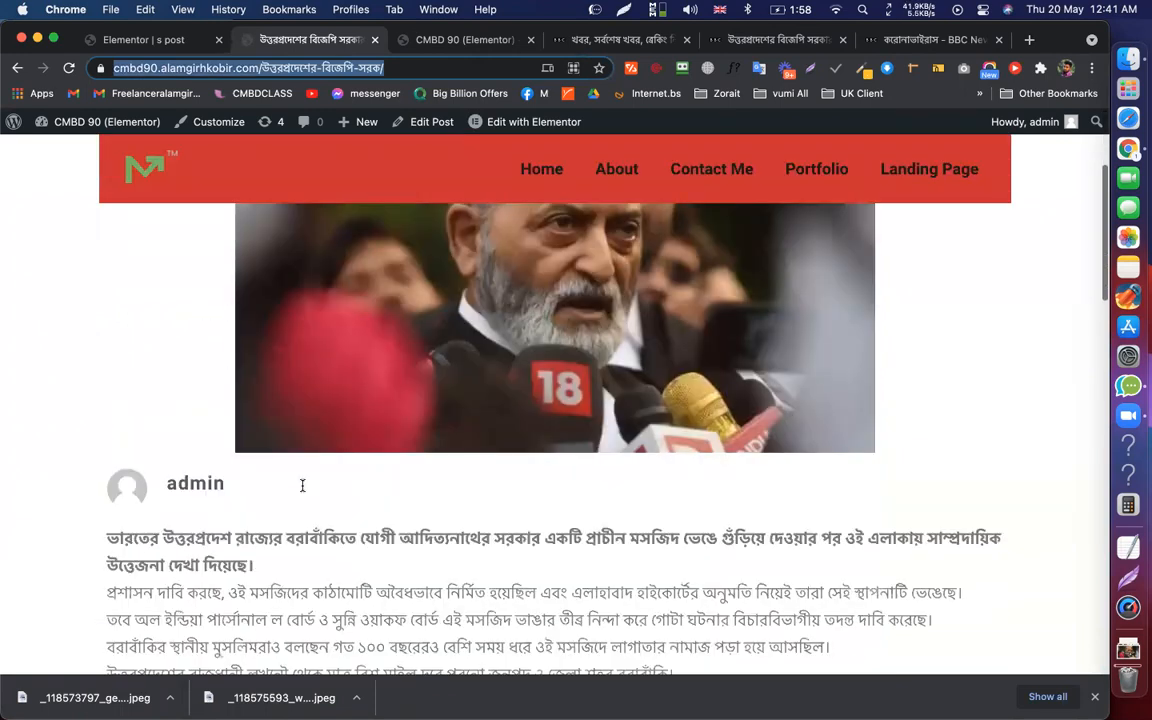
pyautogui.scroll(-4, 185, 535)
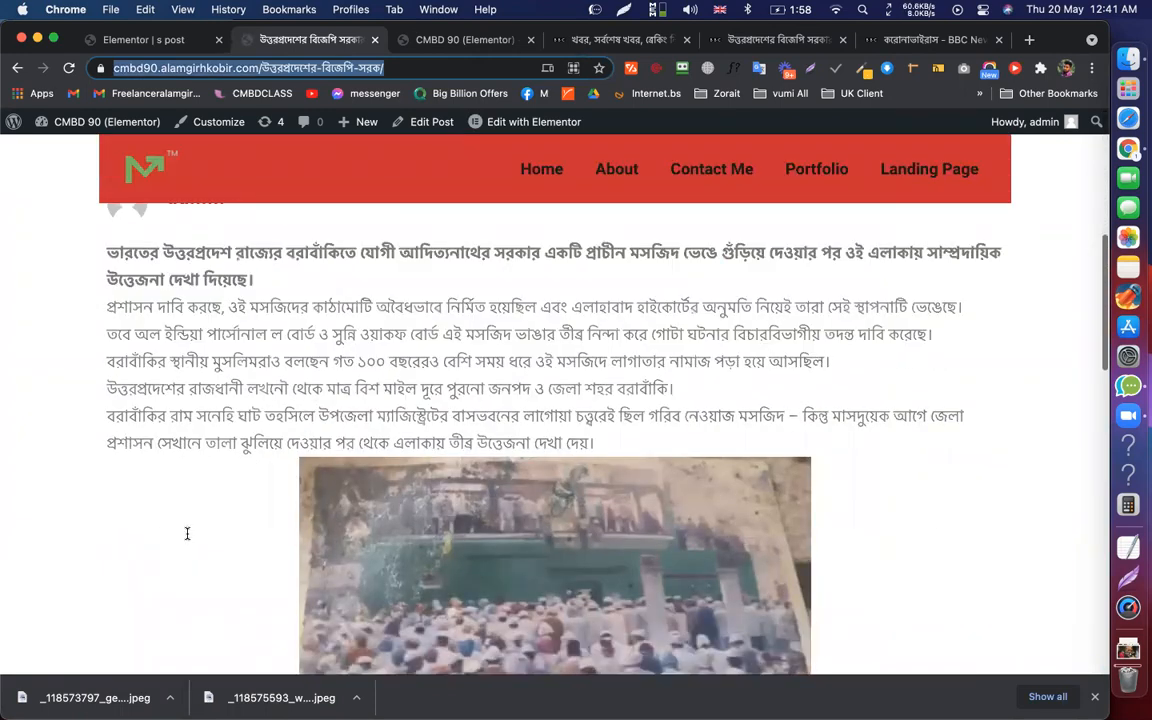
pyautogui.scroll(6, 185, 528)
pyautogui.scroll(-10, 214, 496)
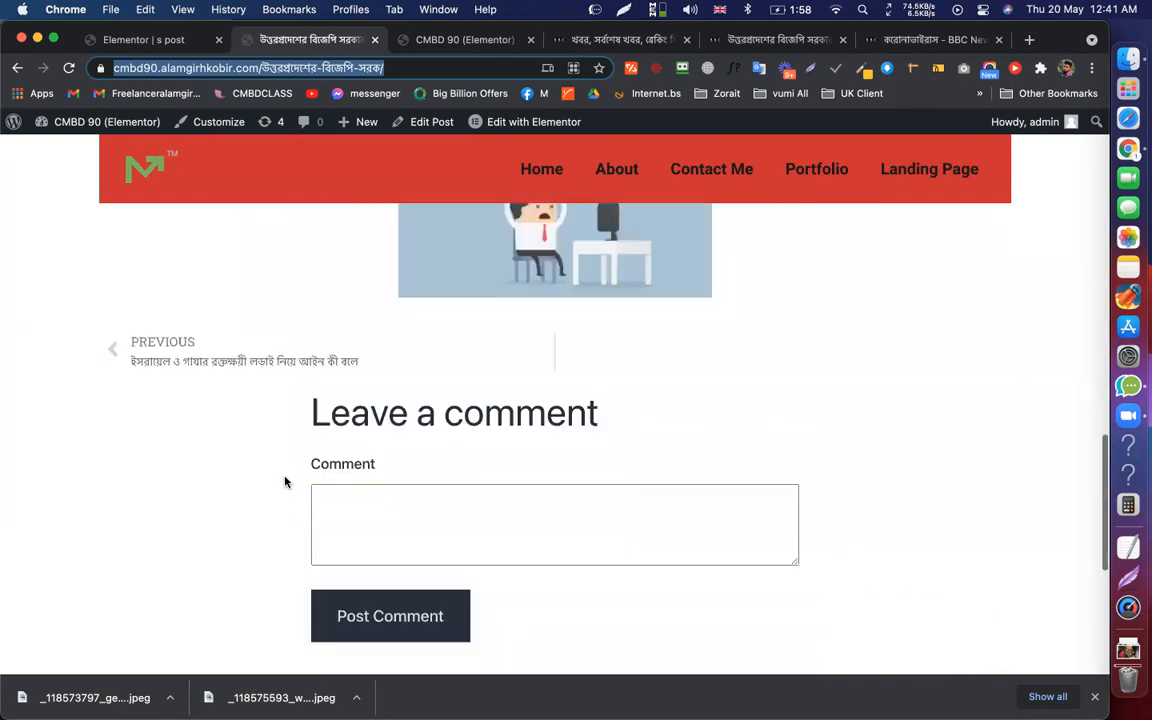
pyautogui.scroll(2, 285, 480)
pyautogui.scroll(1, 139, 488)
pyautogui.scroll(-1, 139, 488)
# Open the previous post and check that it also uses the new template
pyautogui.click(152, 475)
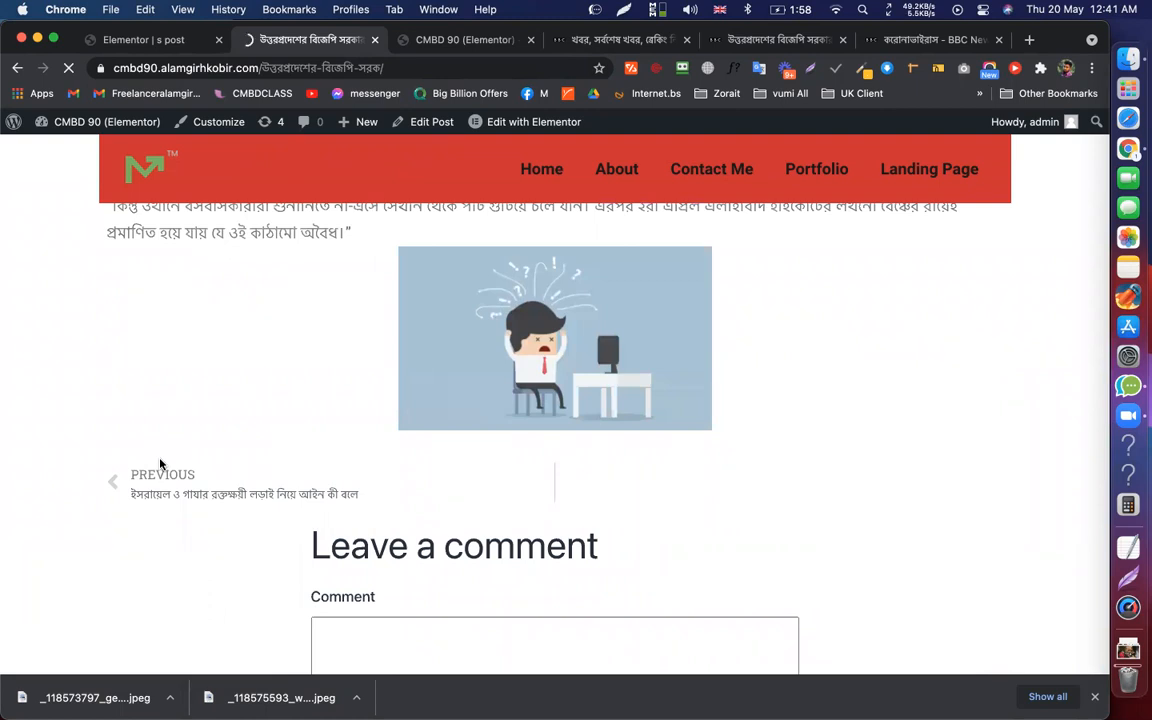
pyautogui.scroll(-1, 336, 343)
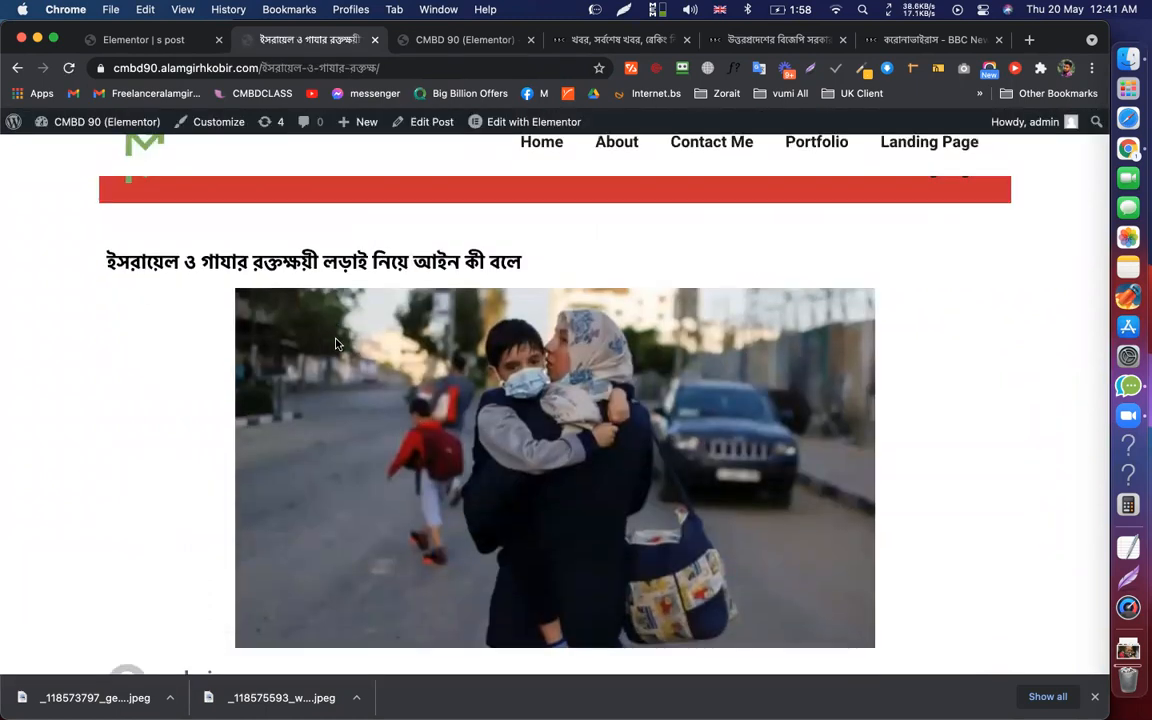
pyautogui.scroll(-15, 336, 343)
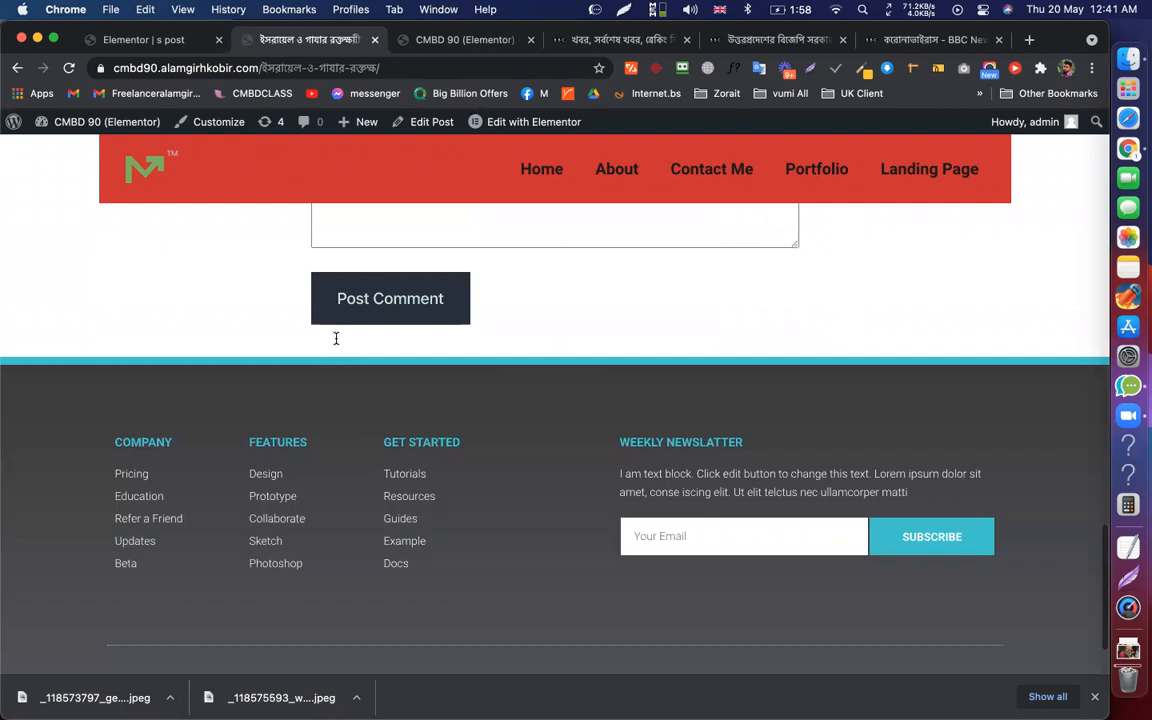
pyautogui.scroll(5, 965, 411)
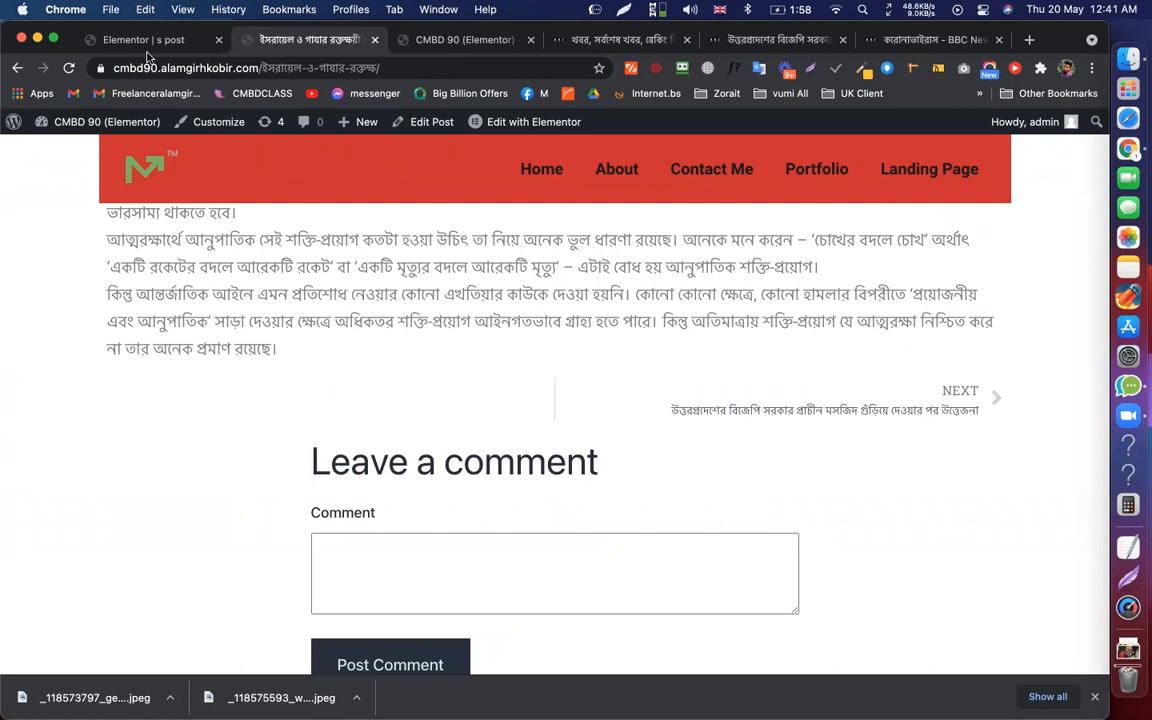
pyautogui.scroll(-2, 443, 272)
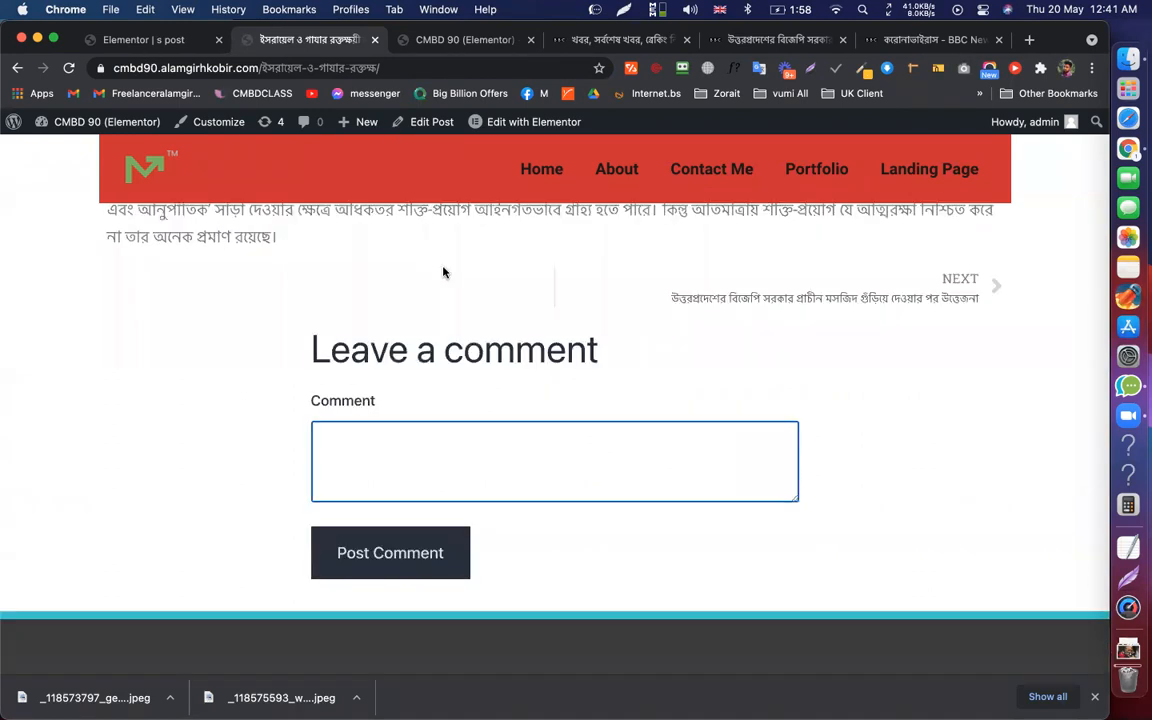
# Hide the element outline in the template editor, then open WordPress About from the live post's admin bar
pyautogui.hotkey('ctrl', 'shift', 'Tab')
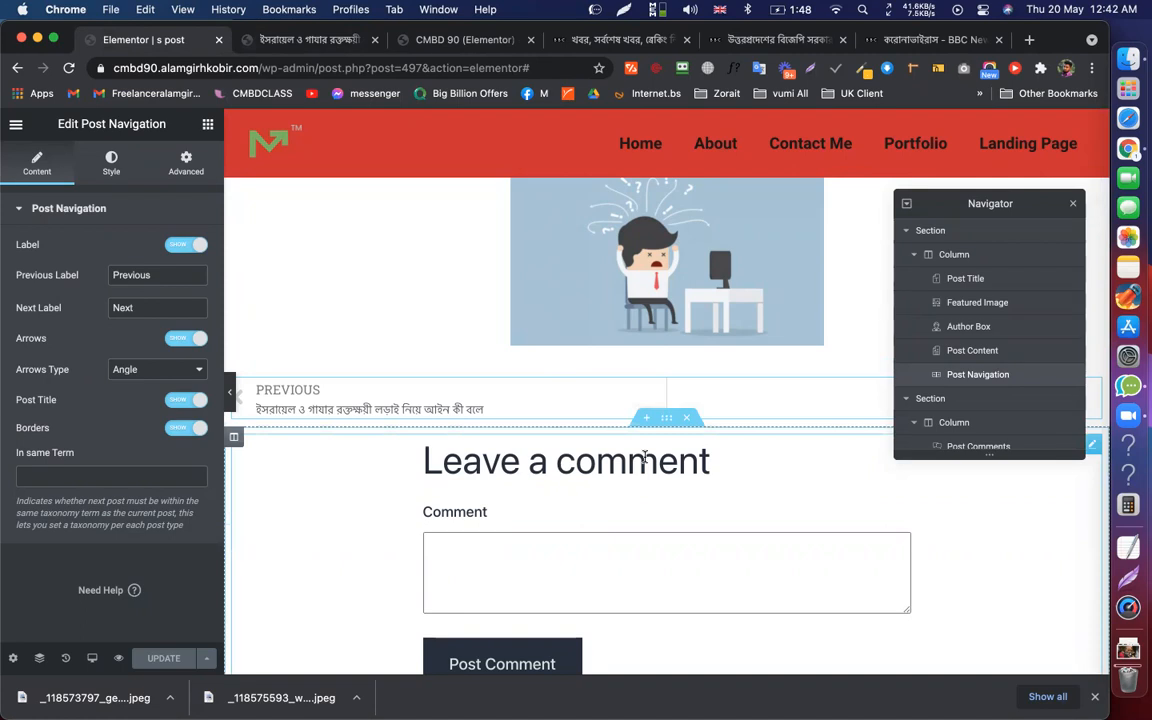
pyautogui.click(1070, 205)
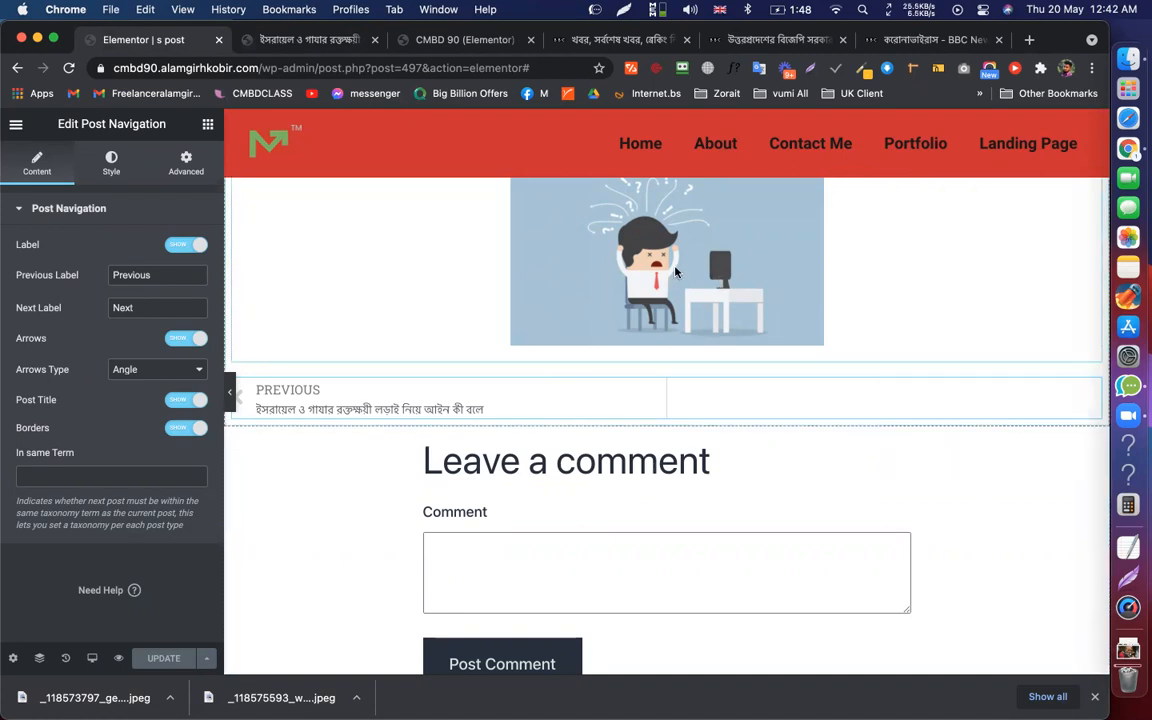
pyautogui.scroll(2, 697, 321)
pyautogui.scroll(8, 670, 384)
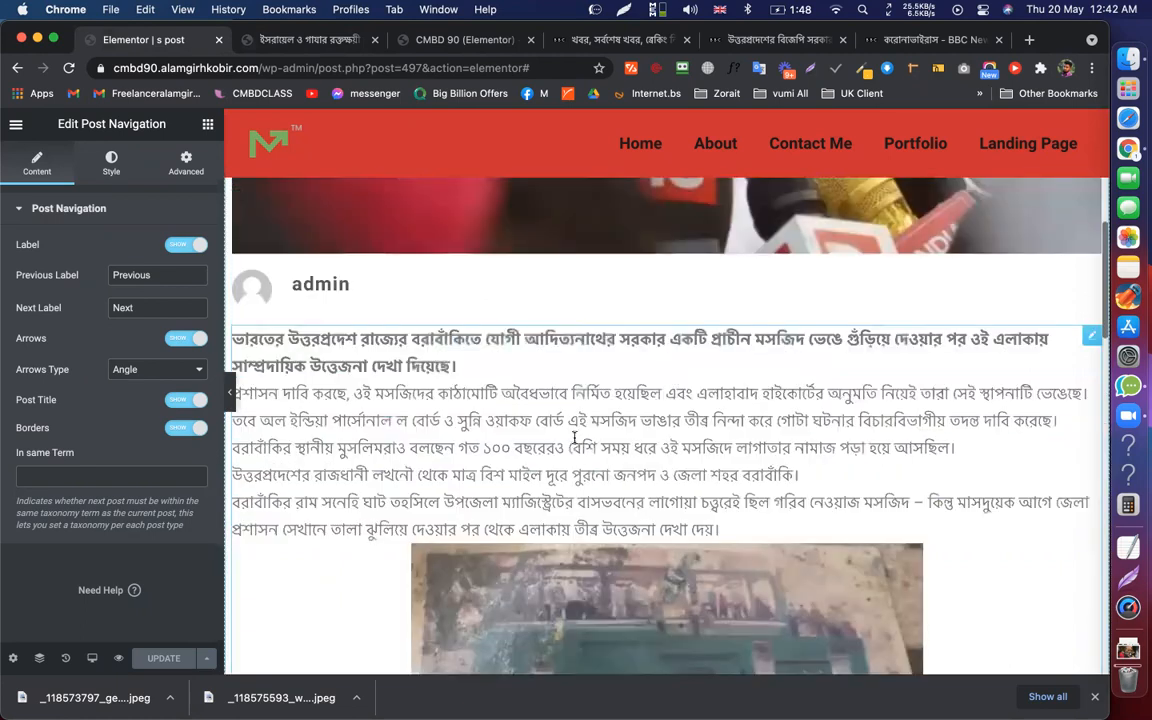
pyautogui.scroll(6, 333, 300)
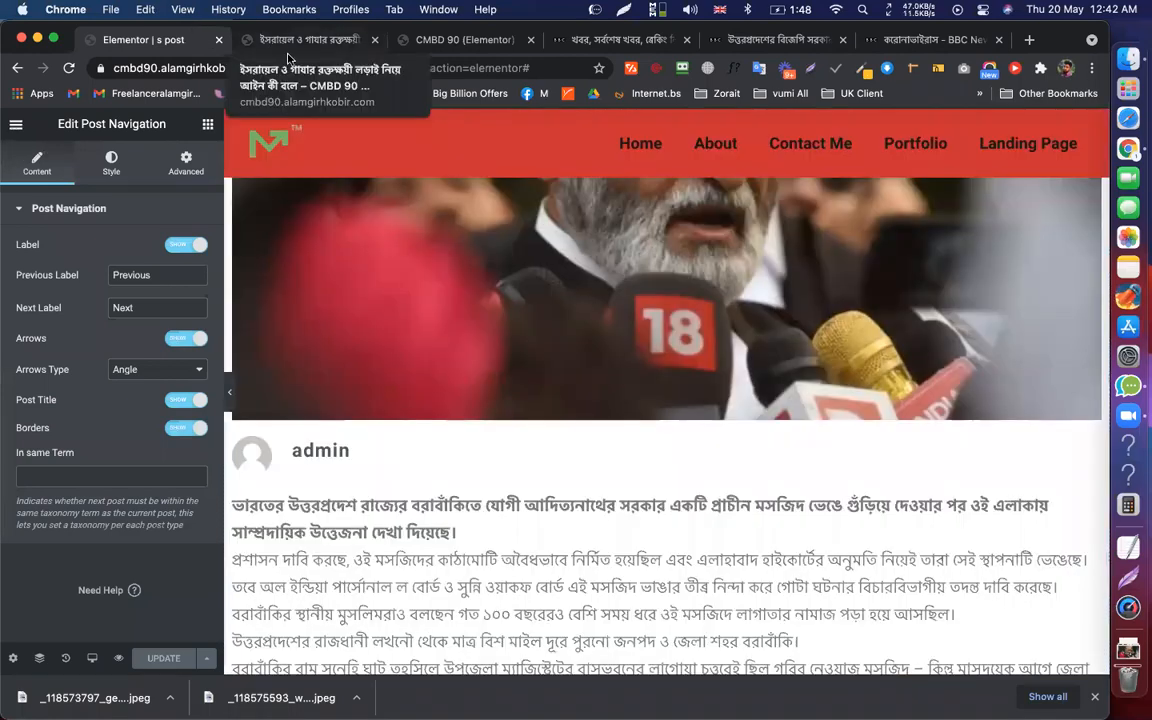
pyautogui.click(297, 47)
pyautogui.click(13, 121)
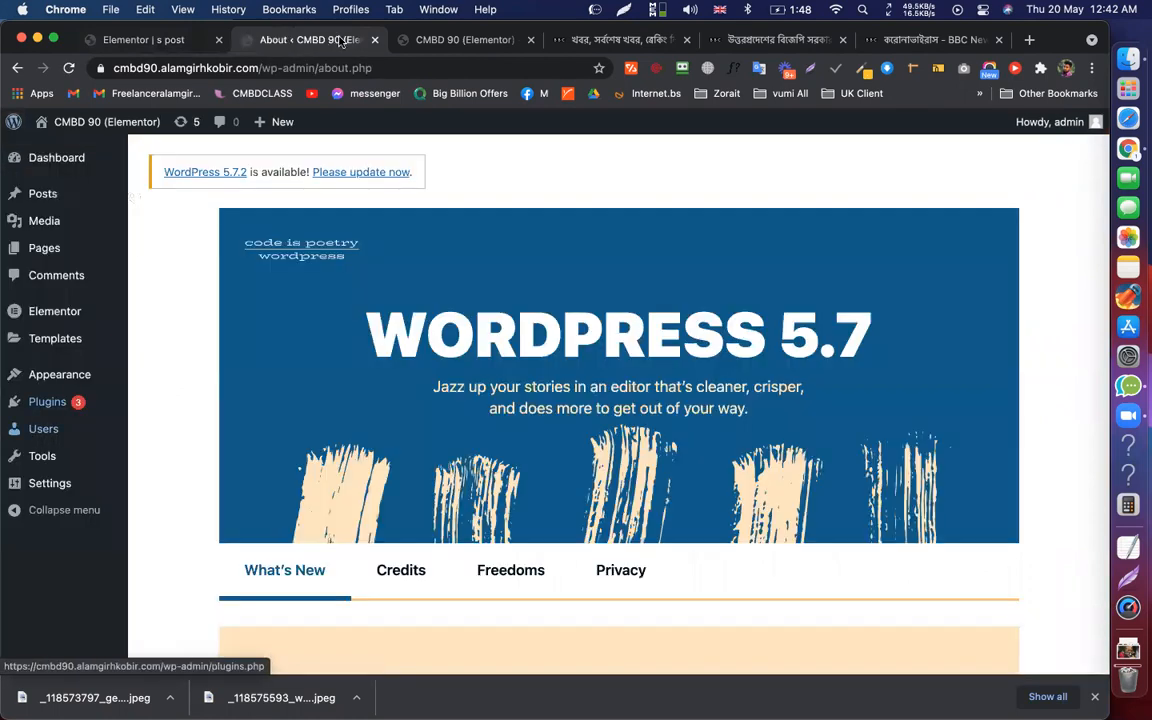
# Open the admin user's profile for editing from All Users, then go to the BBC Bangla tab
pyautogui.moveTo(43, 428)
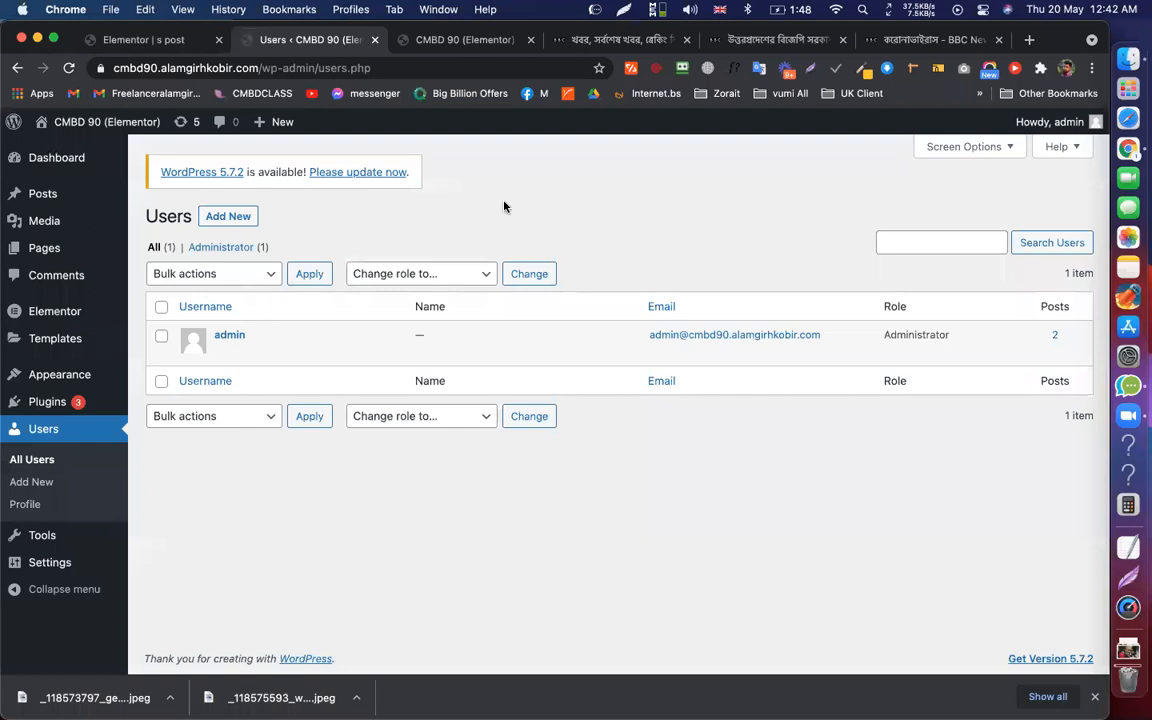
pyautogui.click(224, 352)
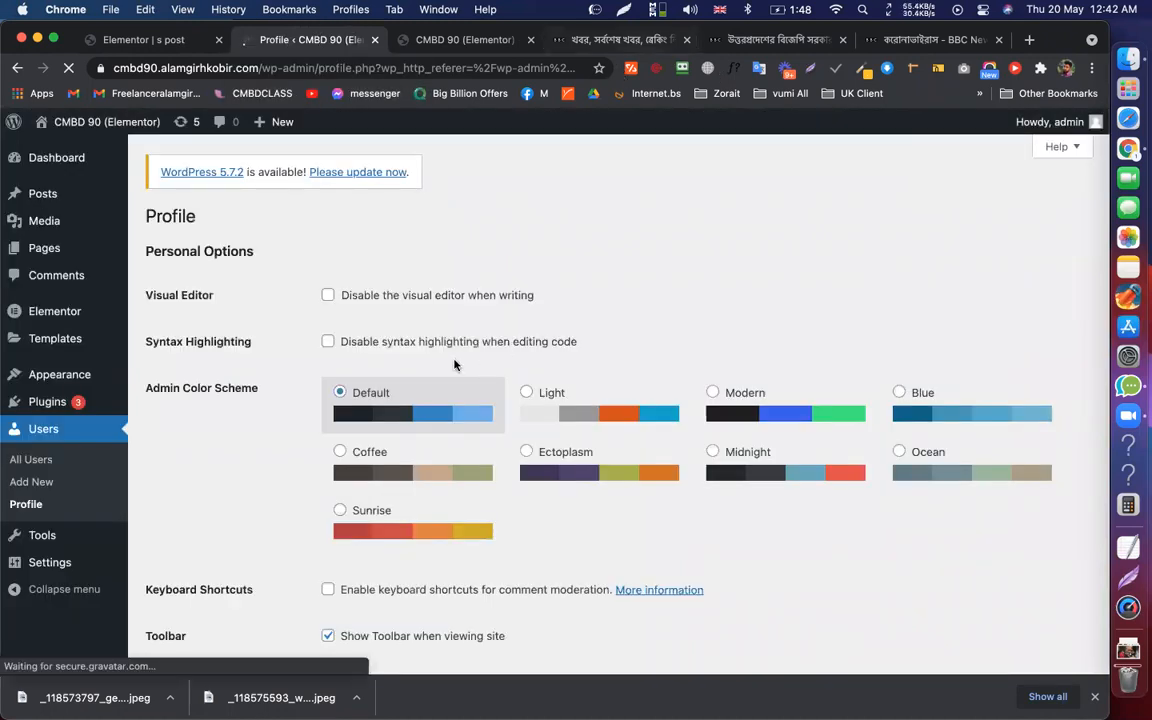
pyautogui.press('super+4')
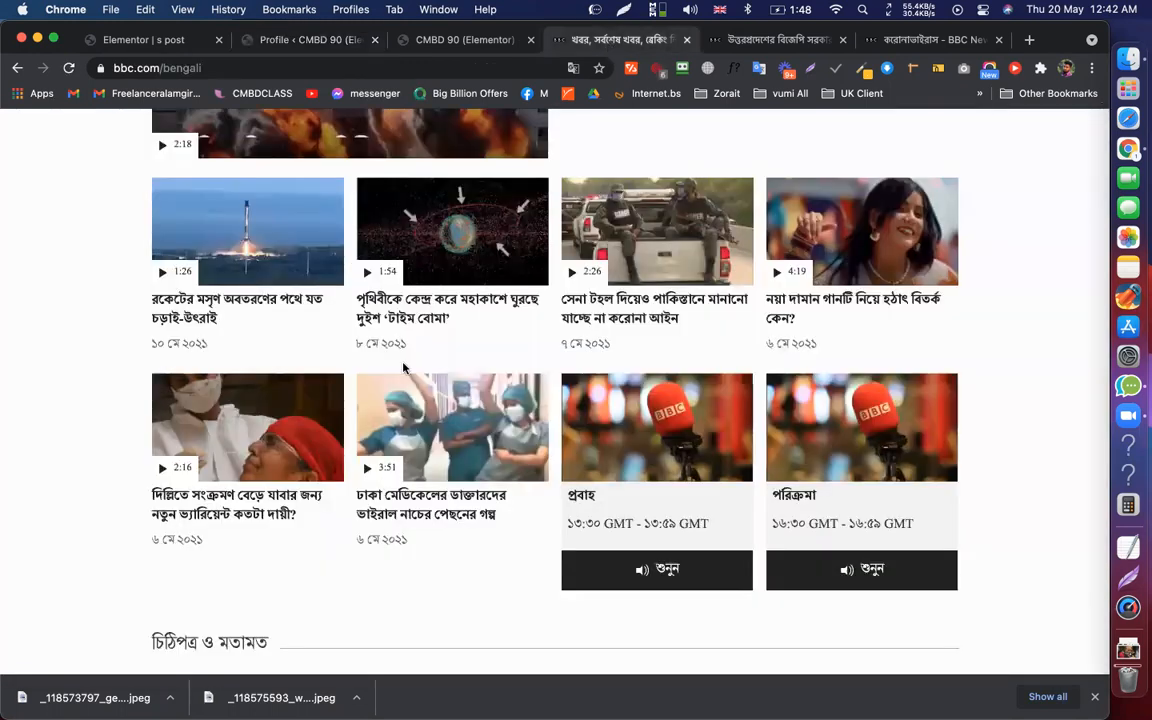
# Inspect the author's affiliation and name in the Israel–Gaza article byline, then return to the WordPress profile
pyautogui.scroll(20, 171, 374)
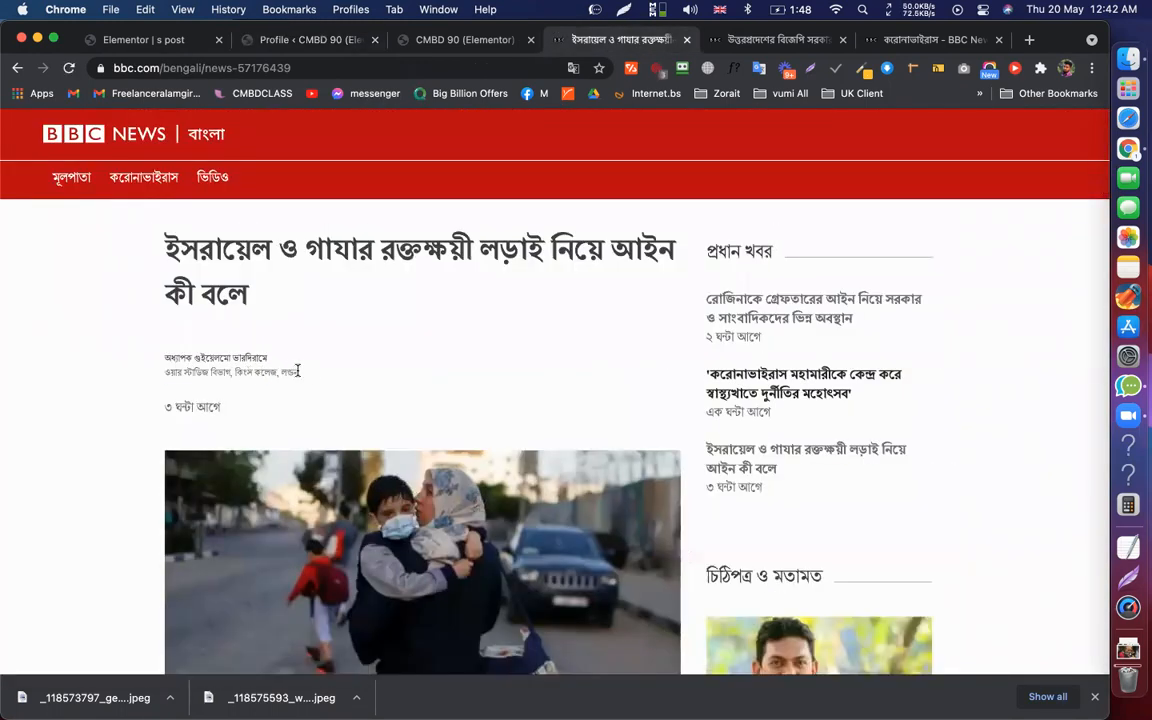
pyautogui.moveTo(163, 370); pyautogui.dragTo(306, 374)
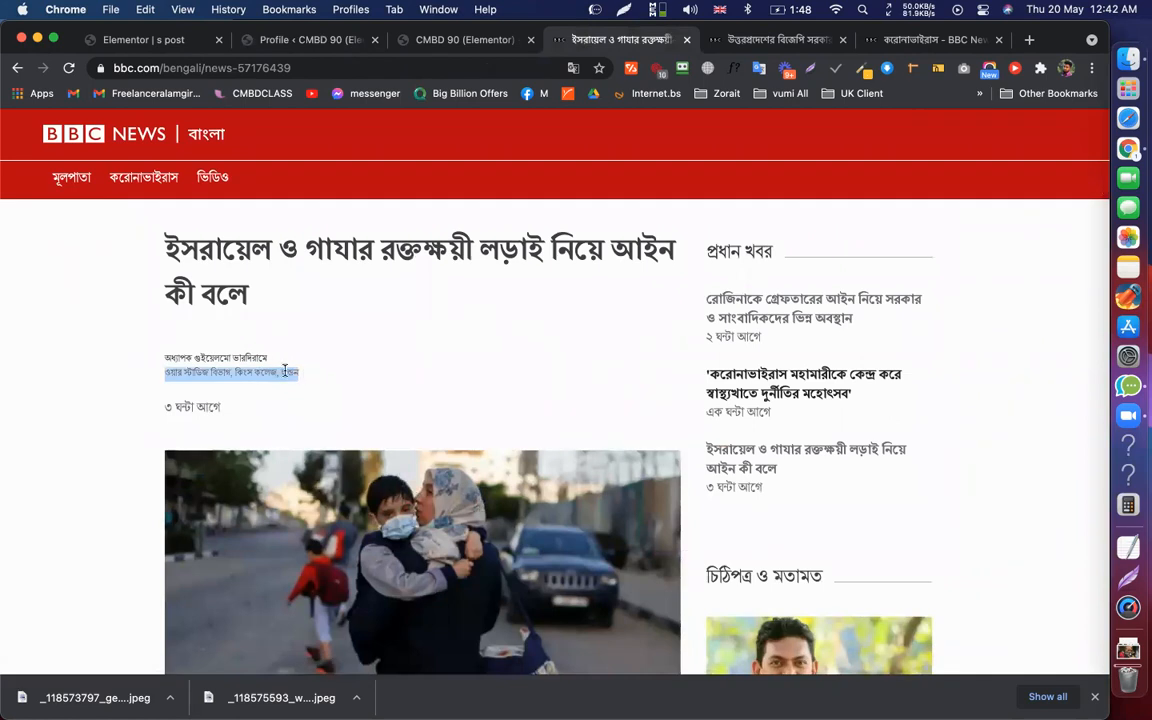
pyautogui.click(187, 354)
pyautogui.moveTo(231, 361); pyautogui.dragTo(345, 342)
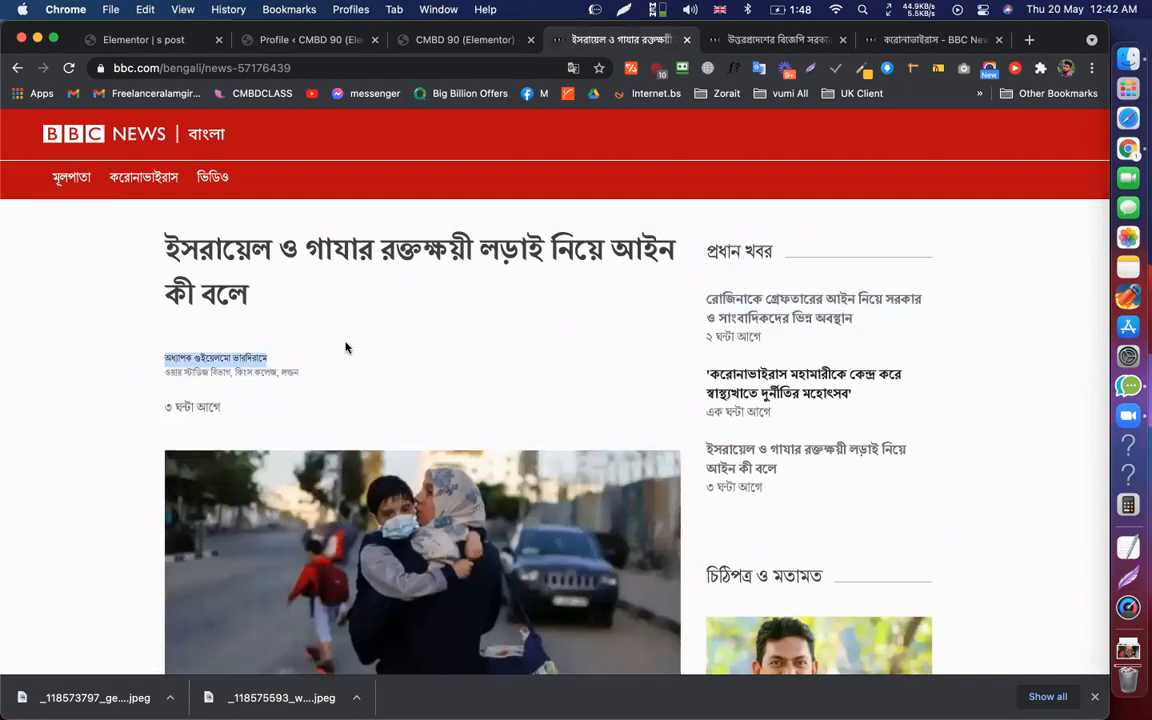
pyautogui.click(412, 305)
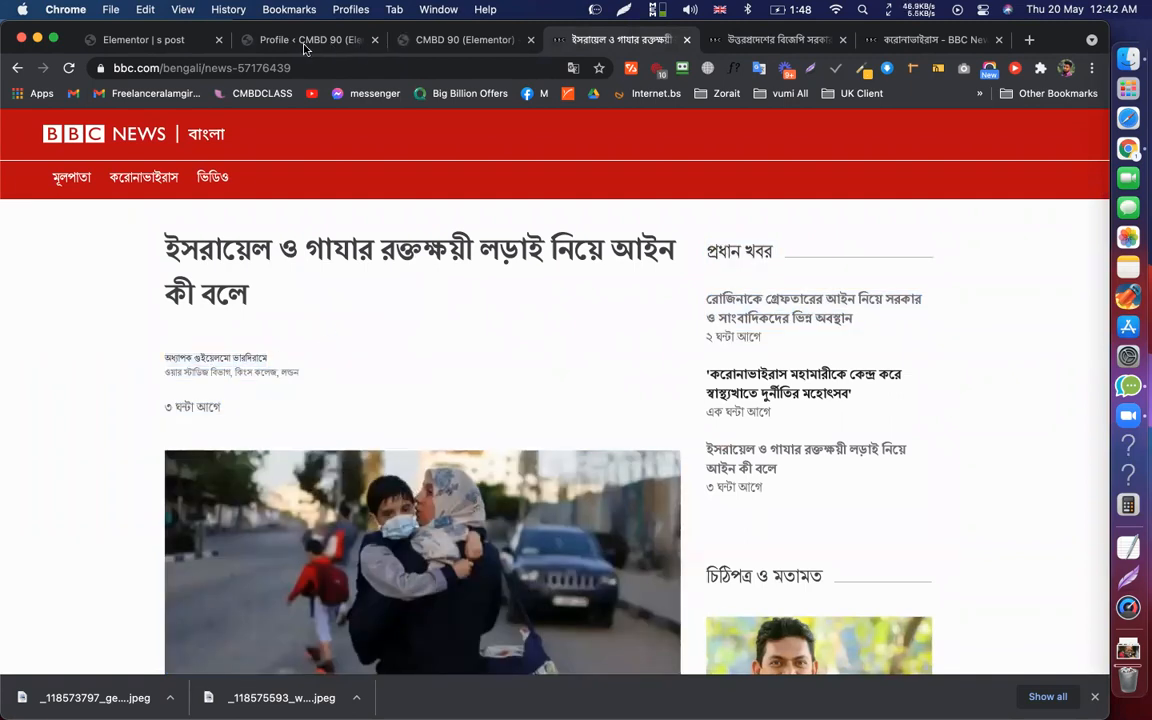
pyautogui.press('super+2')
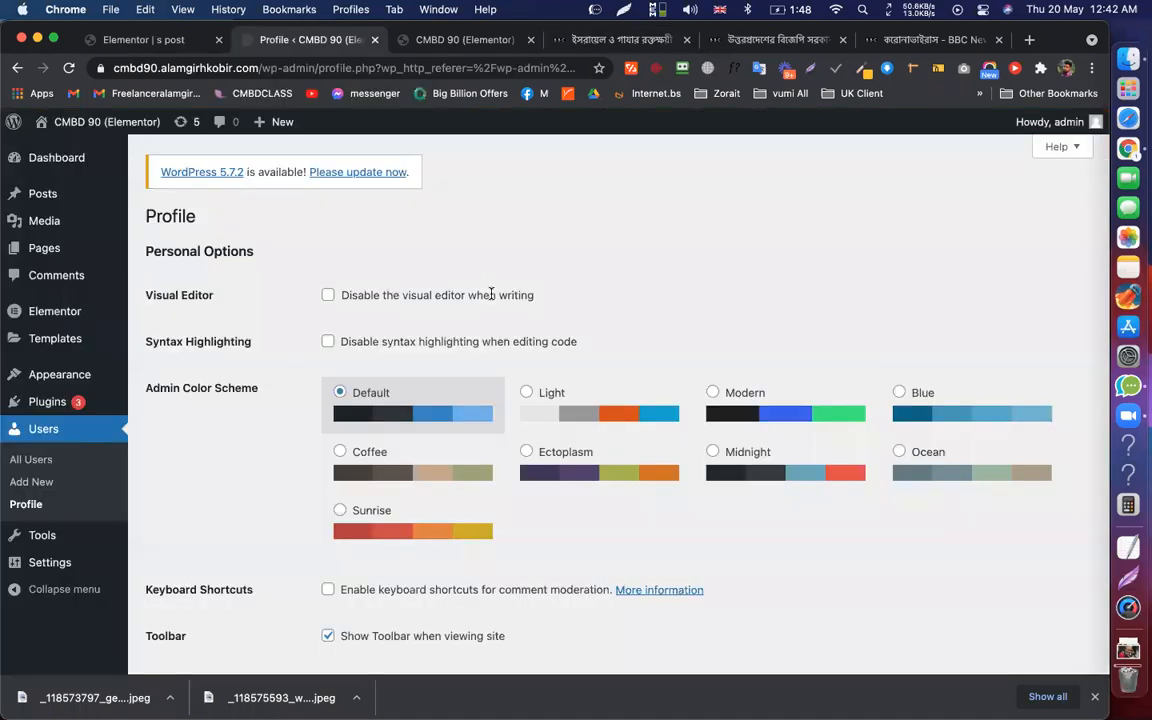
# Replace the 'admin' nickname with the site owner's full name and check Gravatar for the profile picture
pyautogui.scroll(-5, 375, 210)
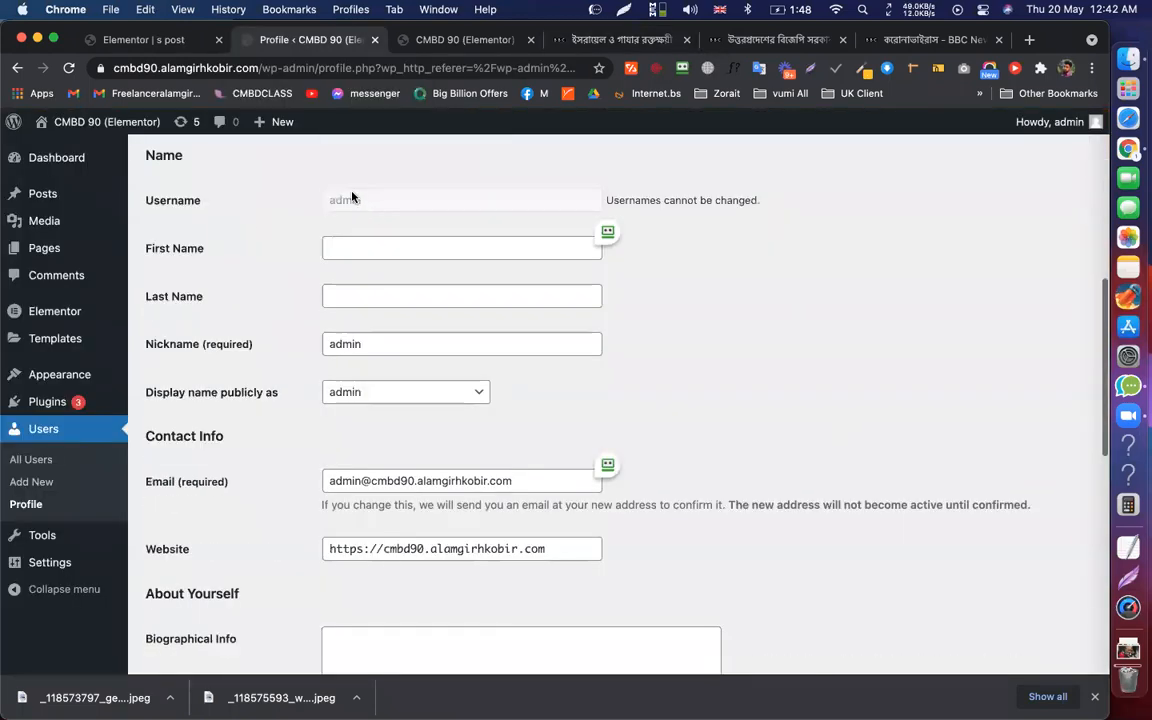
pyautogui.doubleClick(360, 346)
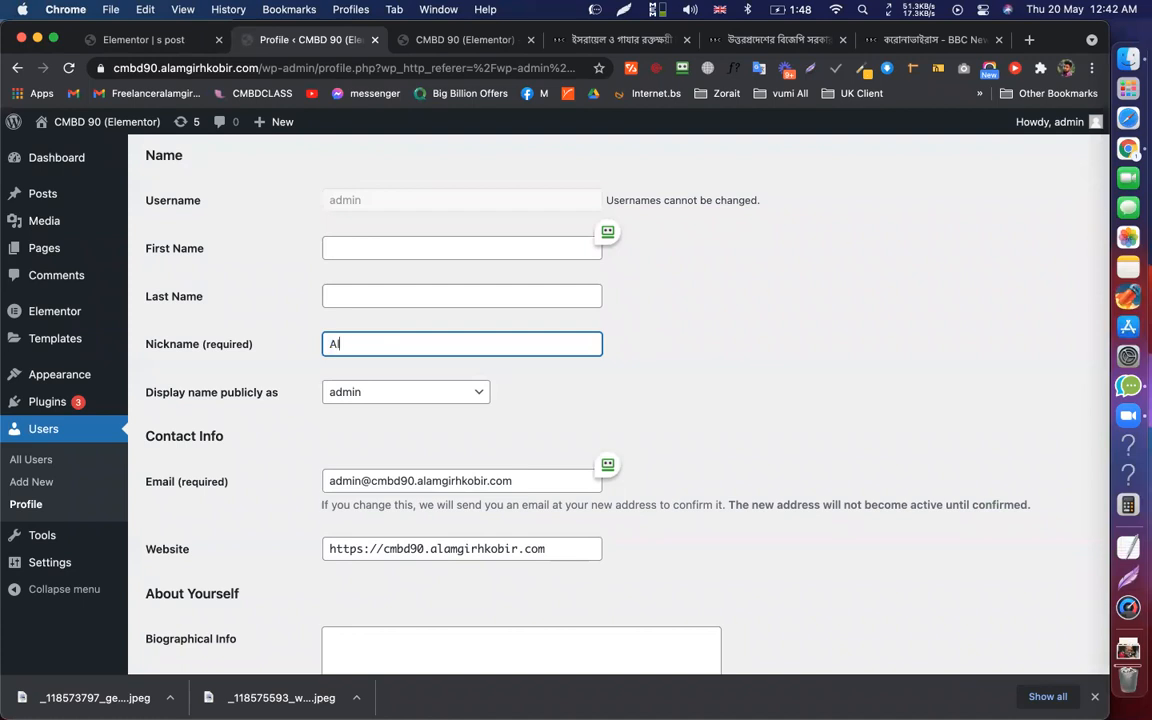
pyautogui.scroll(-12, 431, 405)
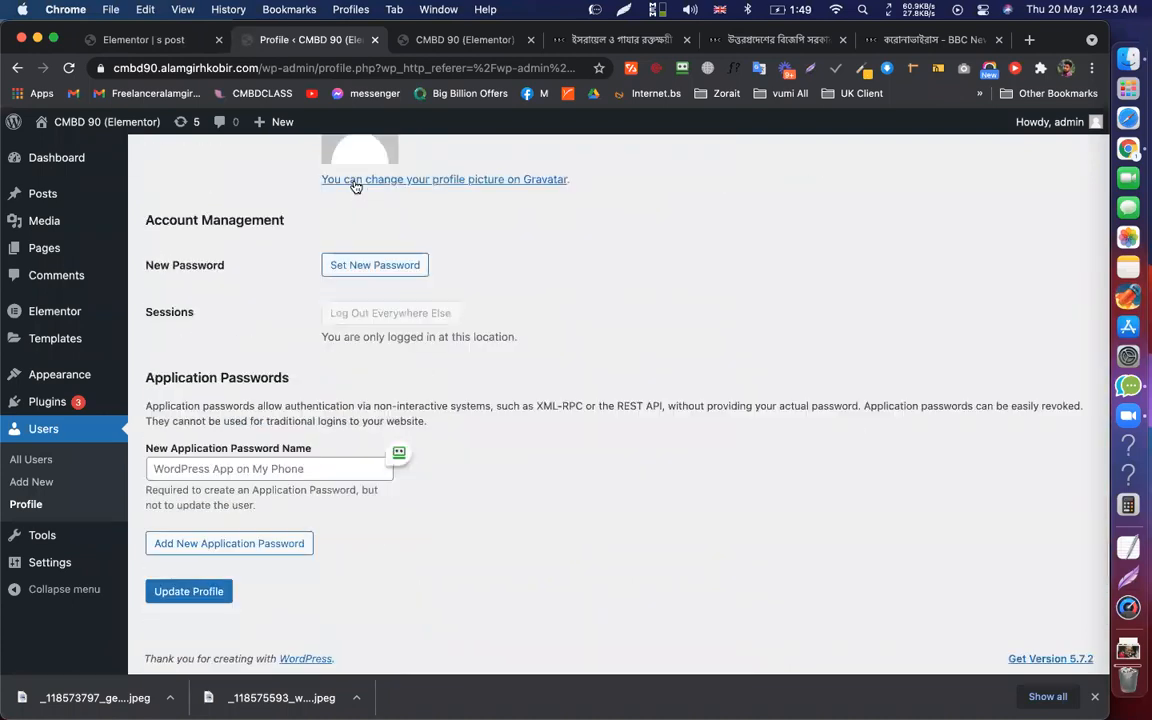
pyautogui.click(355, 187)
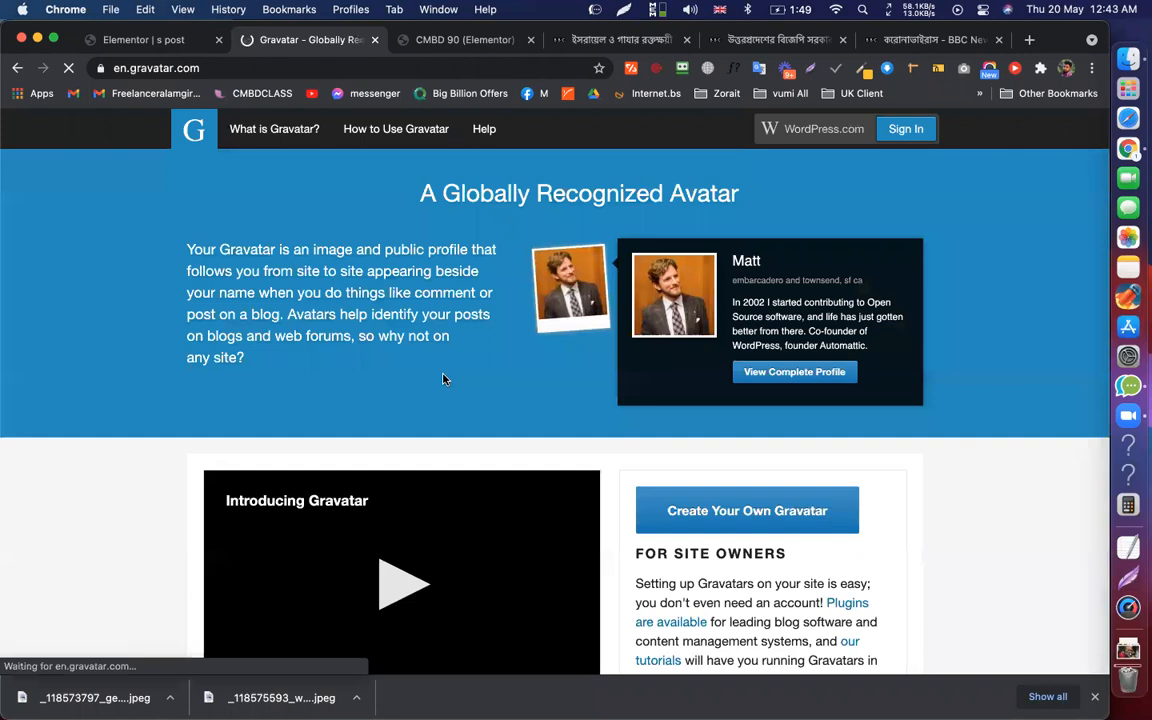
pyautogui.click(18, 67)
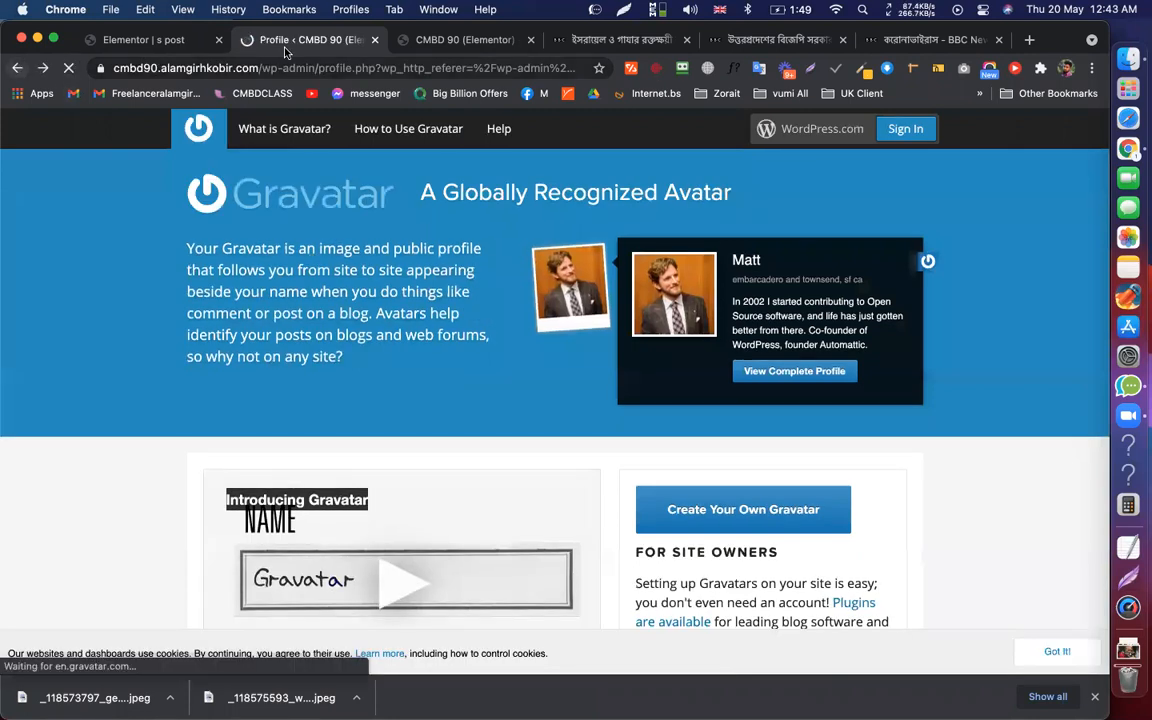
# Save the profile with Update Profile, then view the site's live homepage tab
pyautogui.scroll(8, 382, 304)
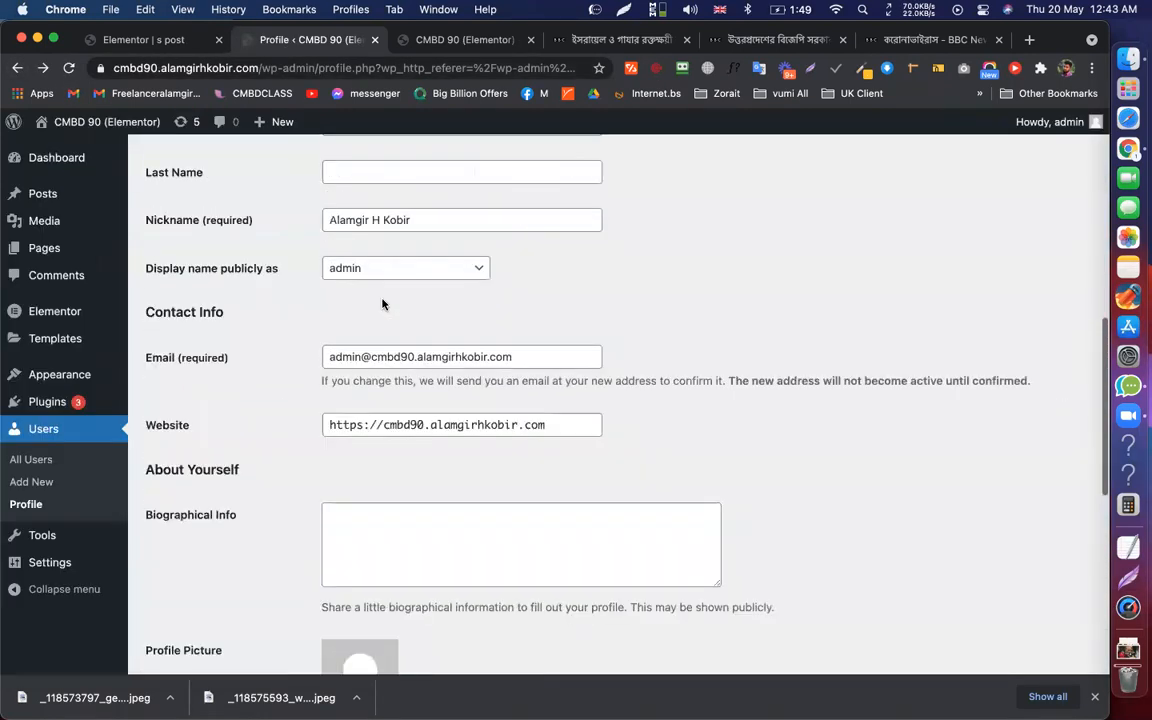
pyautogui.scroll(3, 382, 304)
pyautogui.scroll(-10, 381, 301)
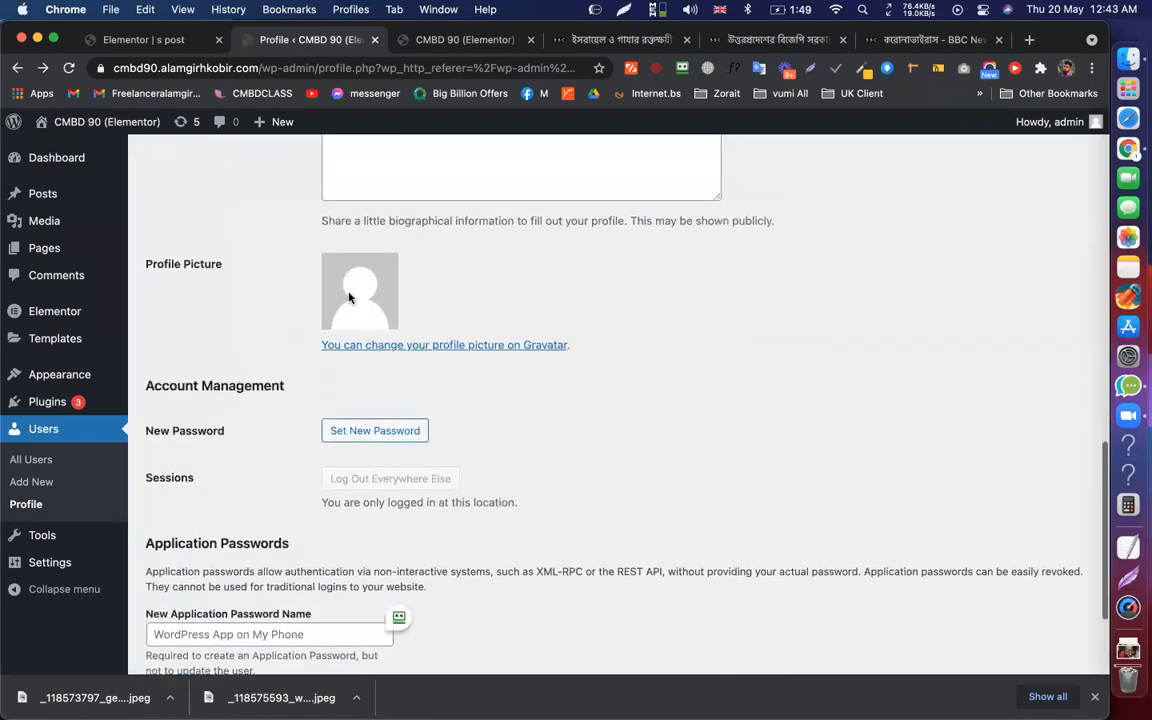
pyautogui.scroll(-1, 400, 380)
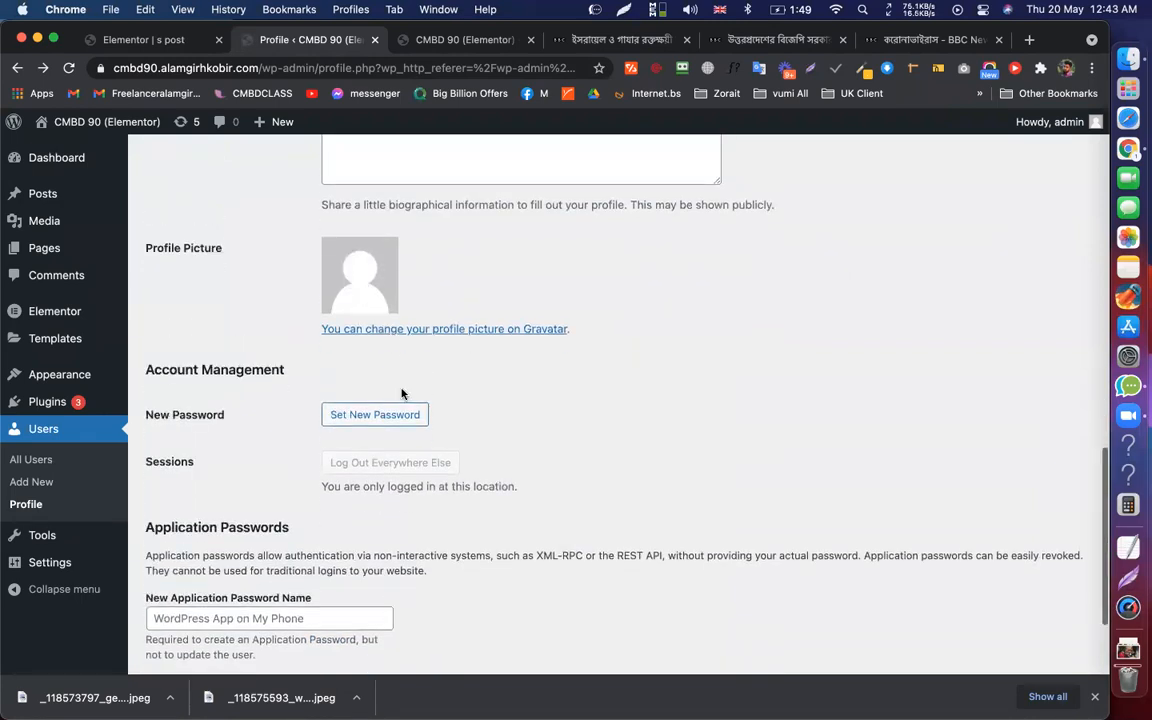
pyautogui.scroll(-3, 400, 400)
pyautogui.click(222, 590)
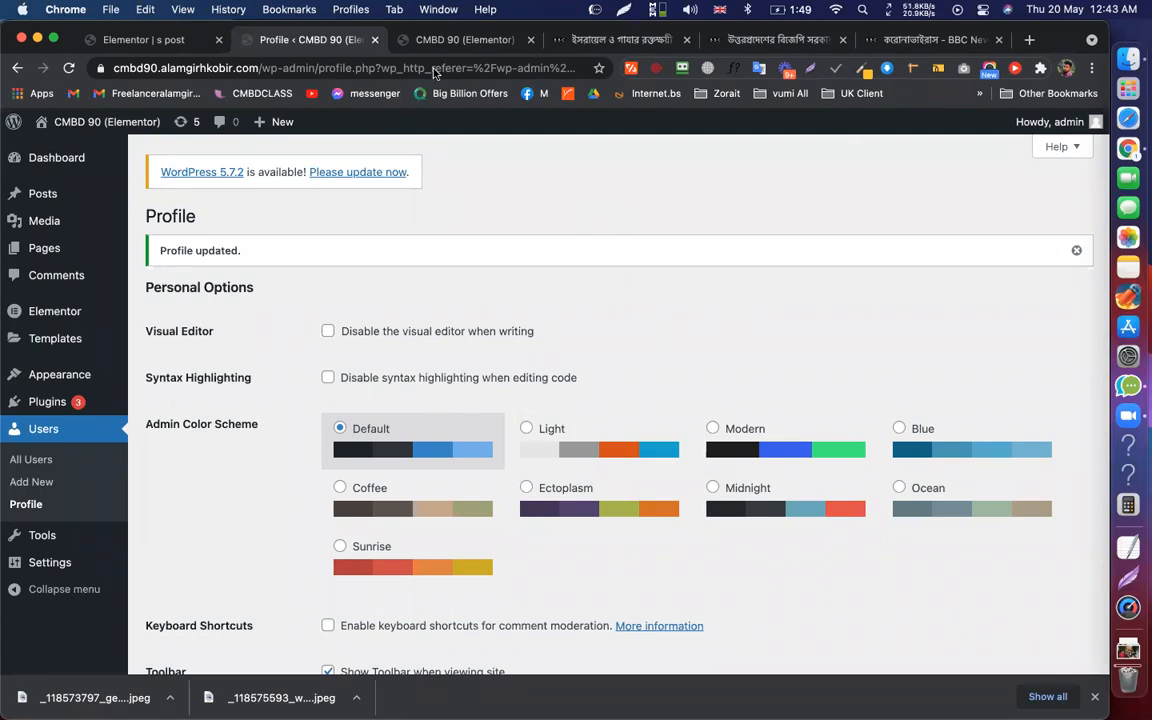
pyautogui.click(420, 40)
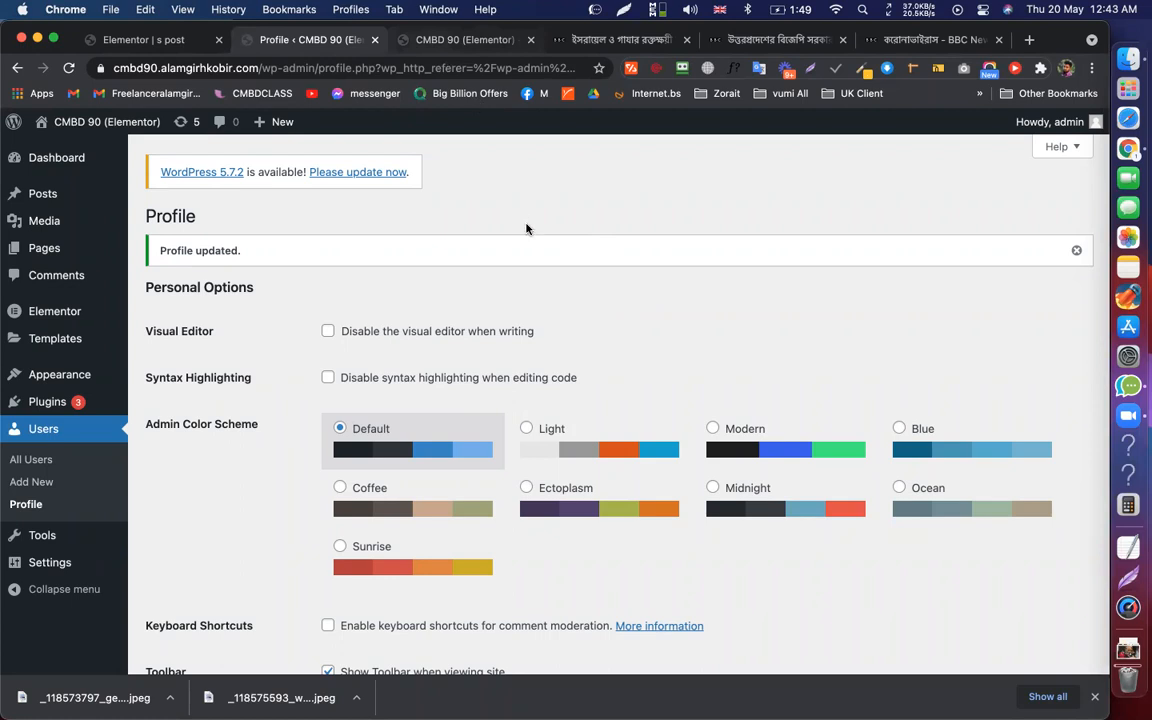
pyautogui.scroll(-2, 580, 220)
pyautogui.scroll(3, 645, 231)
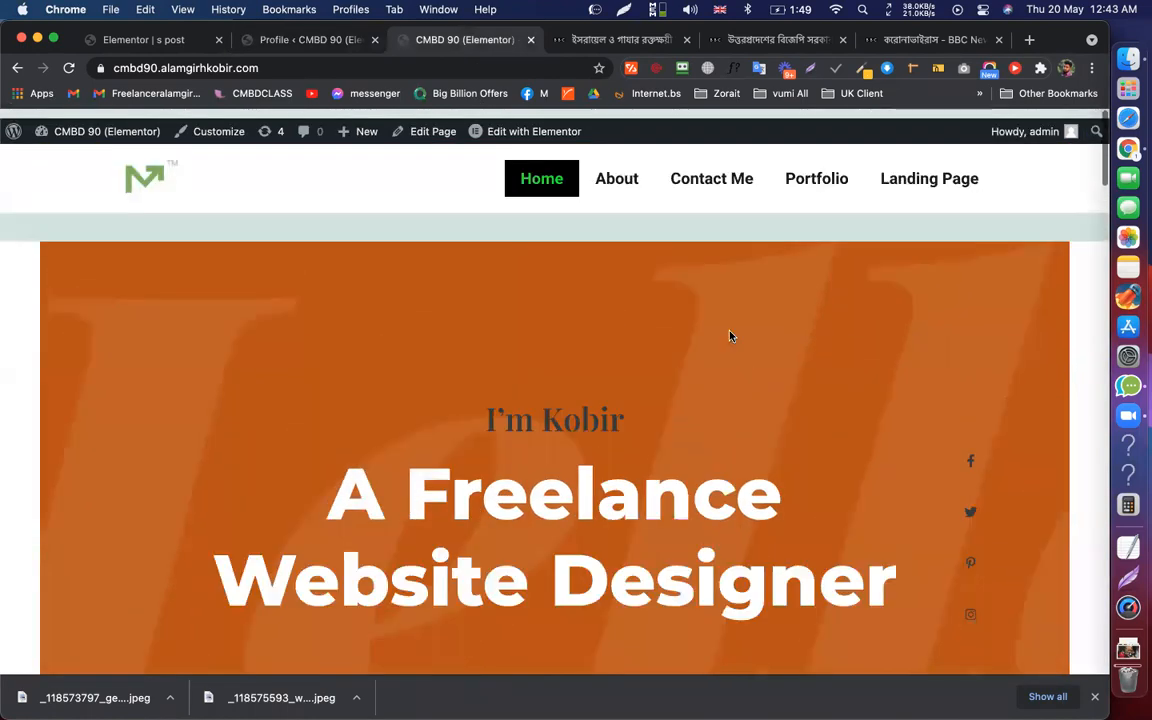
# Scroll through the live homepage and clear a heading text selection
pyautogui.scroll(-5, 690, 310)
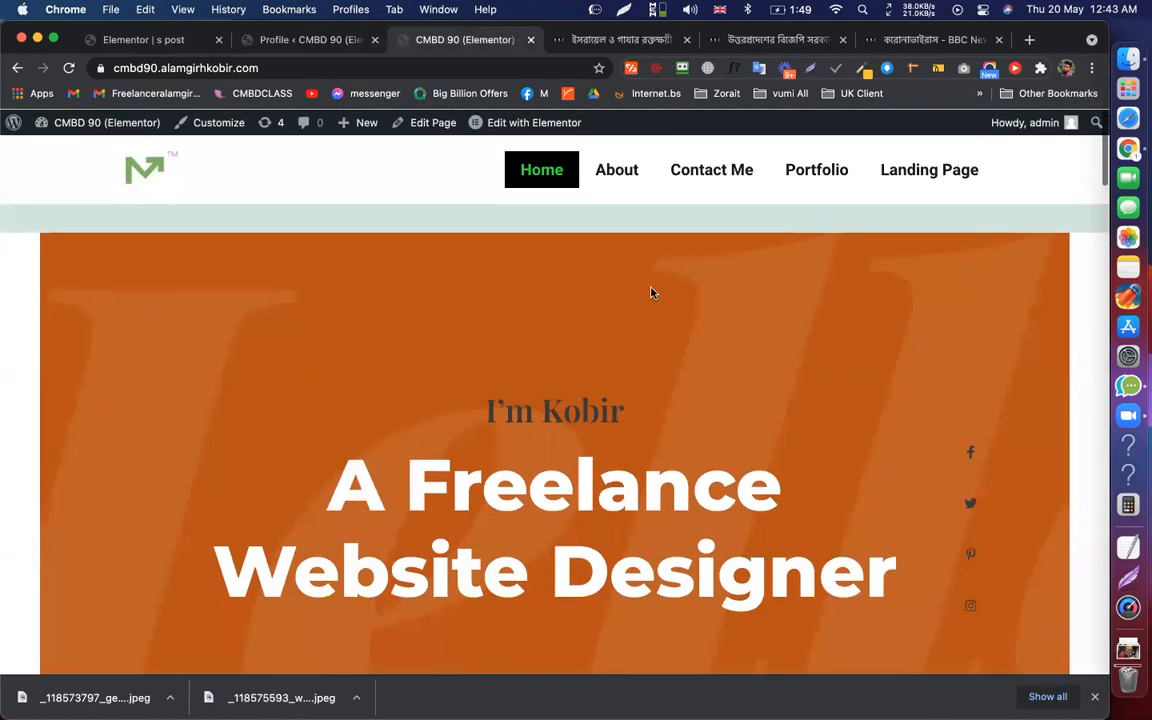
pyautogui.scroll(5, 428, 23)
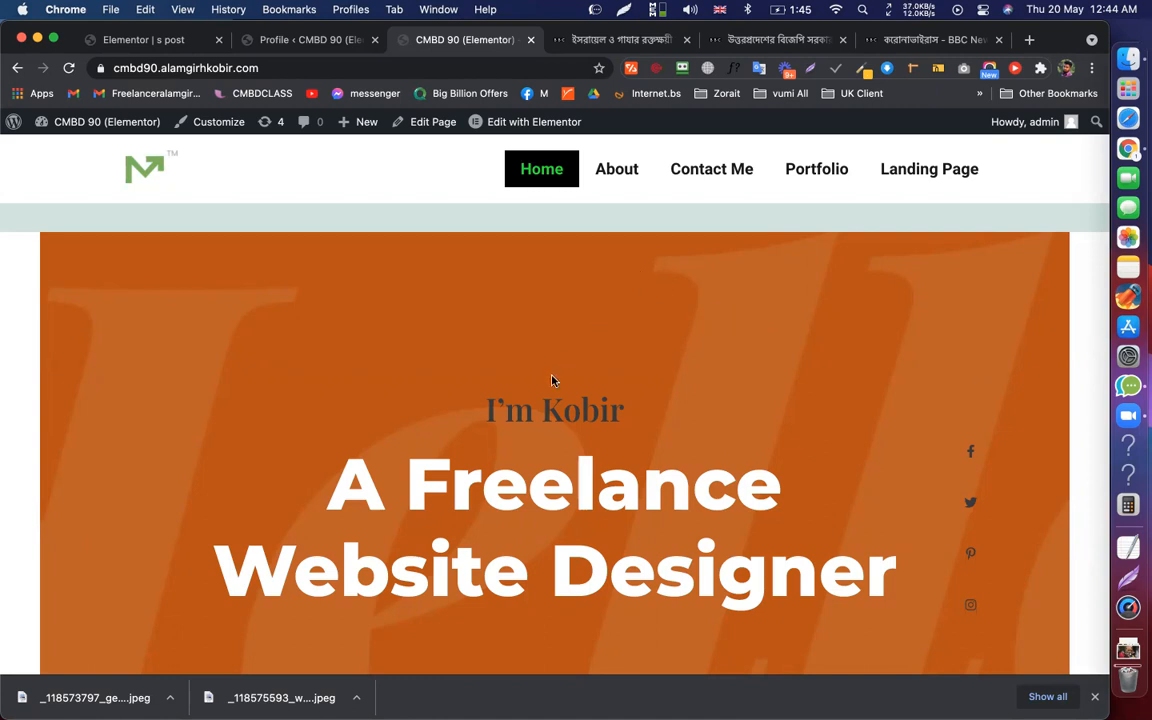
pyautogui.scroll(-3, 520, 437)
pyautogui.scroll(3, 548, 437)
pyautogui.moveTo(581, 412)
pyautogui.mouseDown()
pyautogui.moveTo(862, 535)
pyautogui.moveTo(599, 423)
pyautogui.mouseUp()
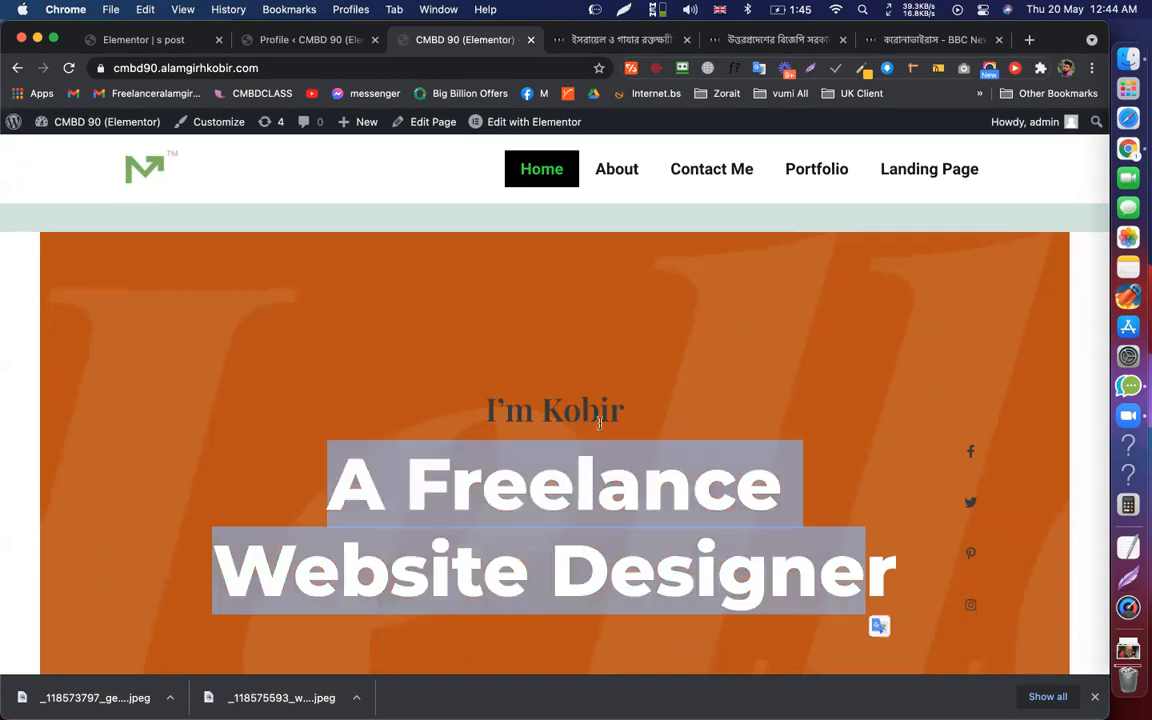
pyautogui.click(599, 423)
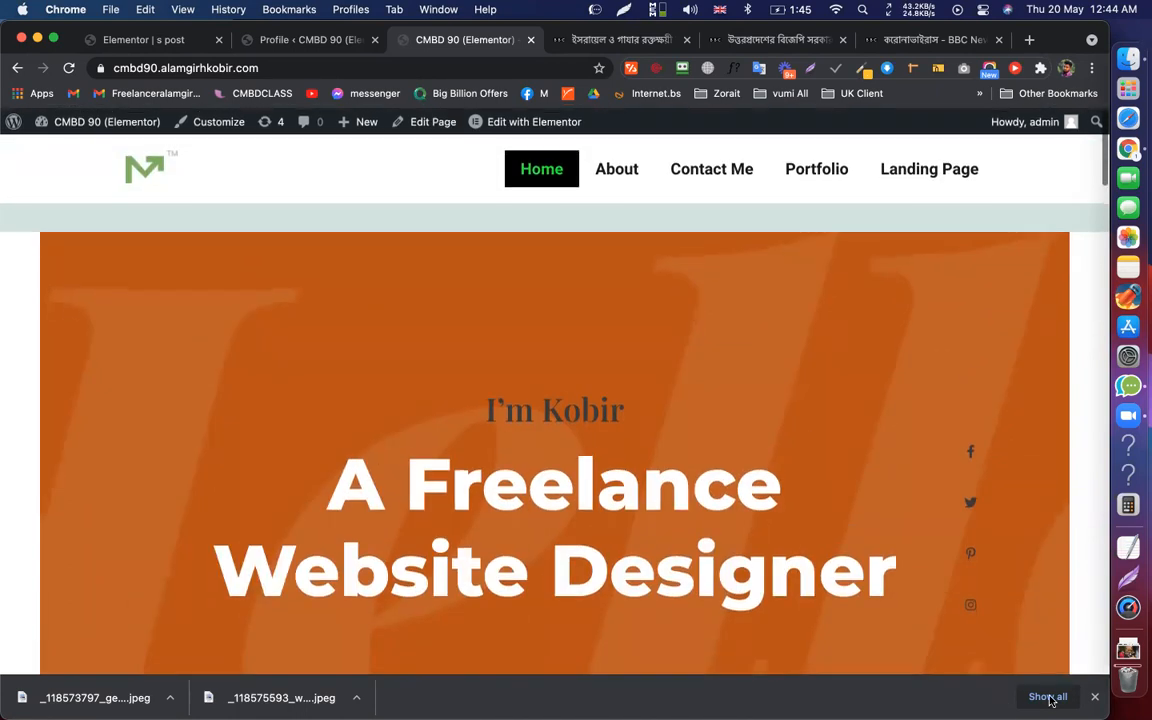
# Dismiss the browser's downloads list, return to the Profile page and open Appearance
pyautogui.click(1095, 699)
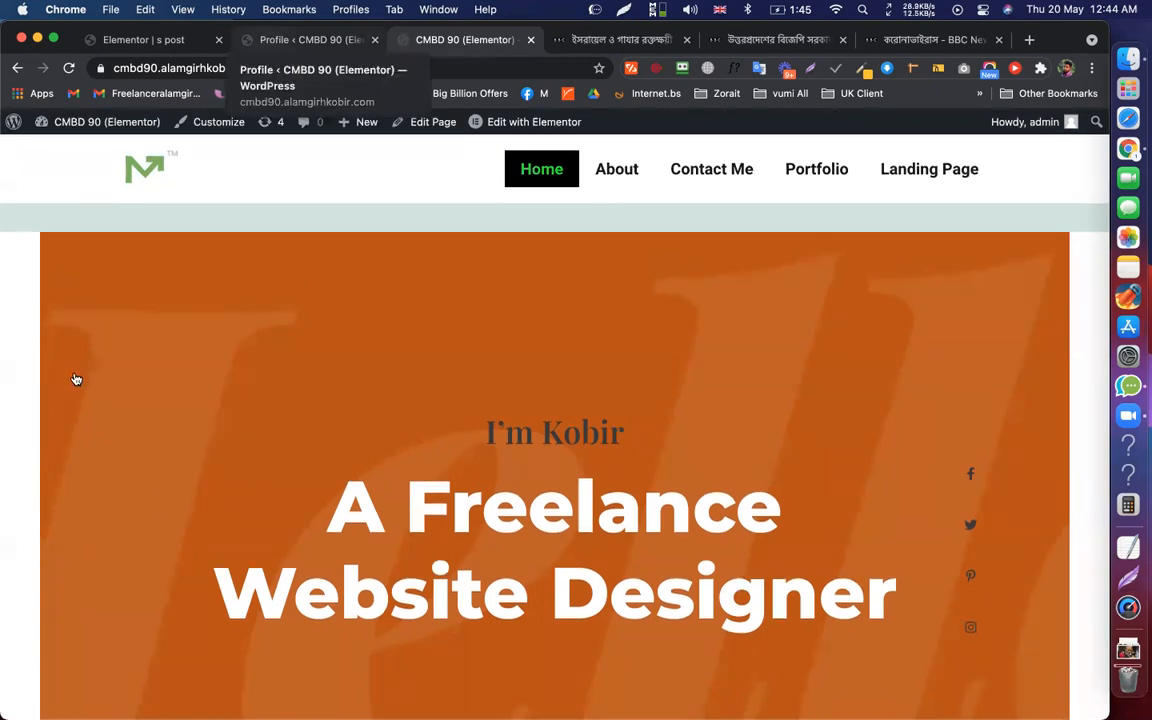
pyautogui.hotkey('ctrl', 'shift', 'Tab')
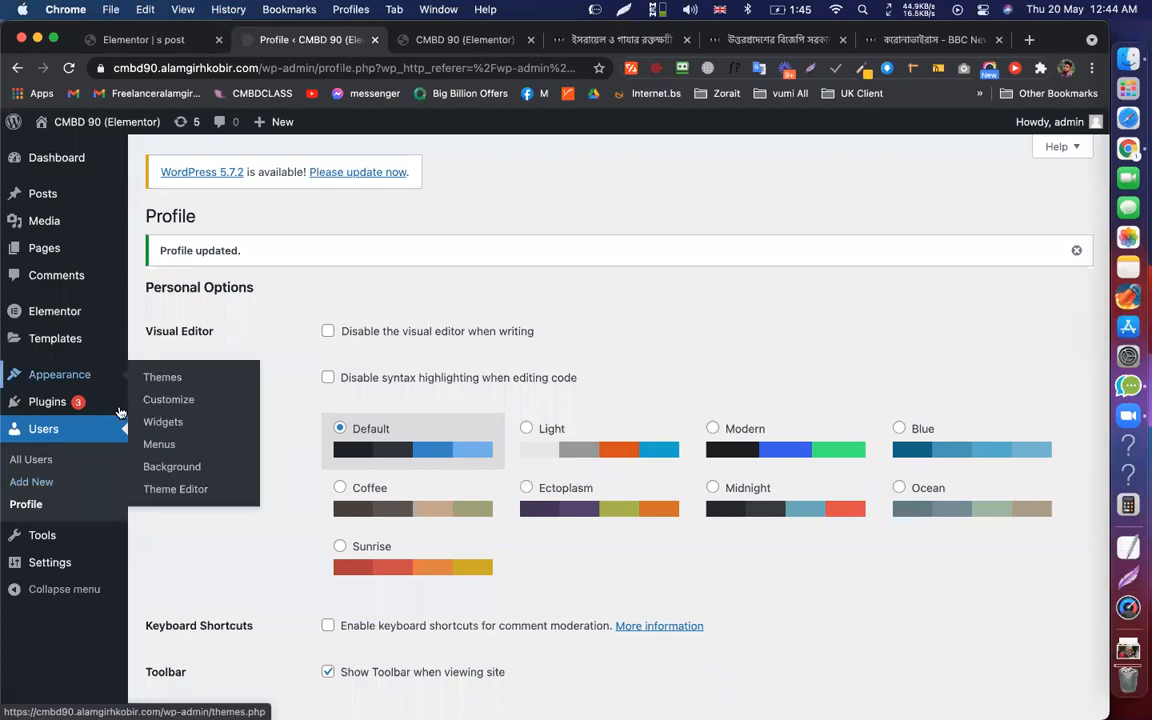
pyautogui.click(62, 375)
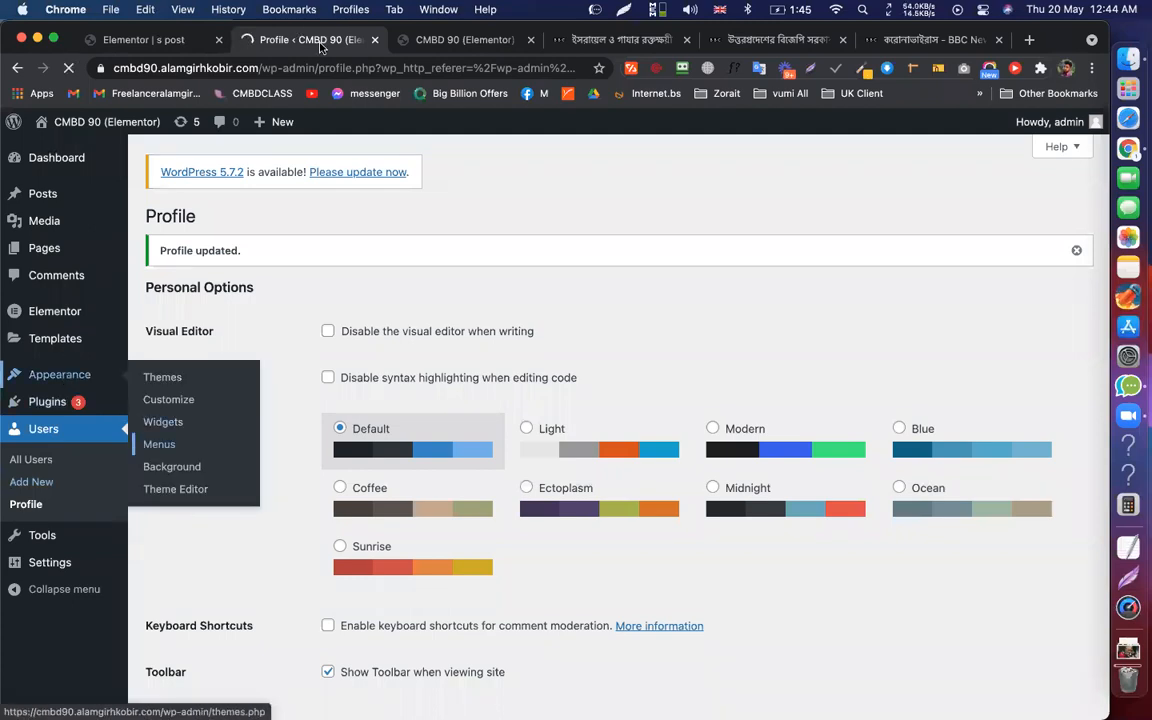